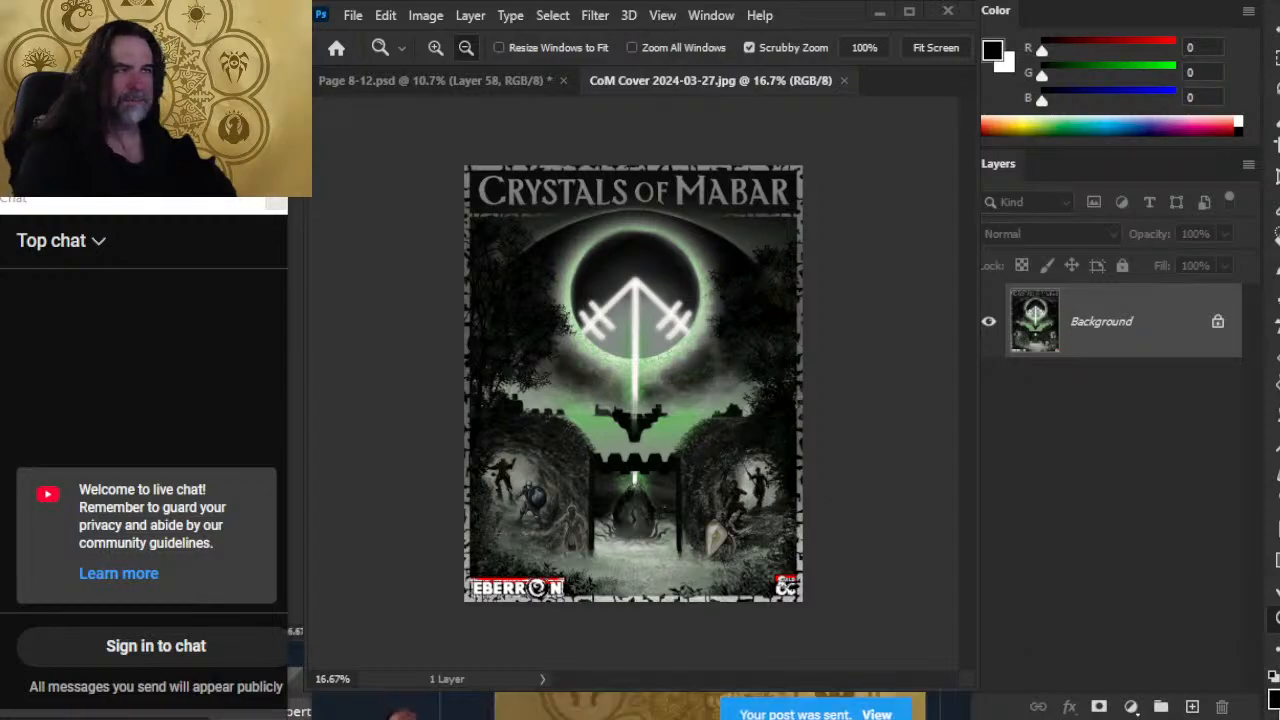
# Step: Switch to Discord and post the copied livestream announcement with its YouTube link in the self-promotion and self-promo channels
pyautogui.hotkey('alt', 'Tab')
pyautogui.hotkey('ctrl', 'v')
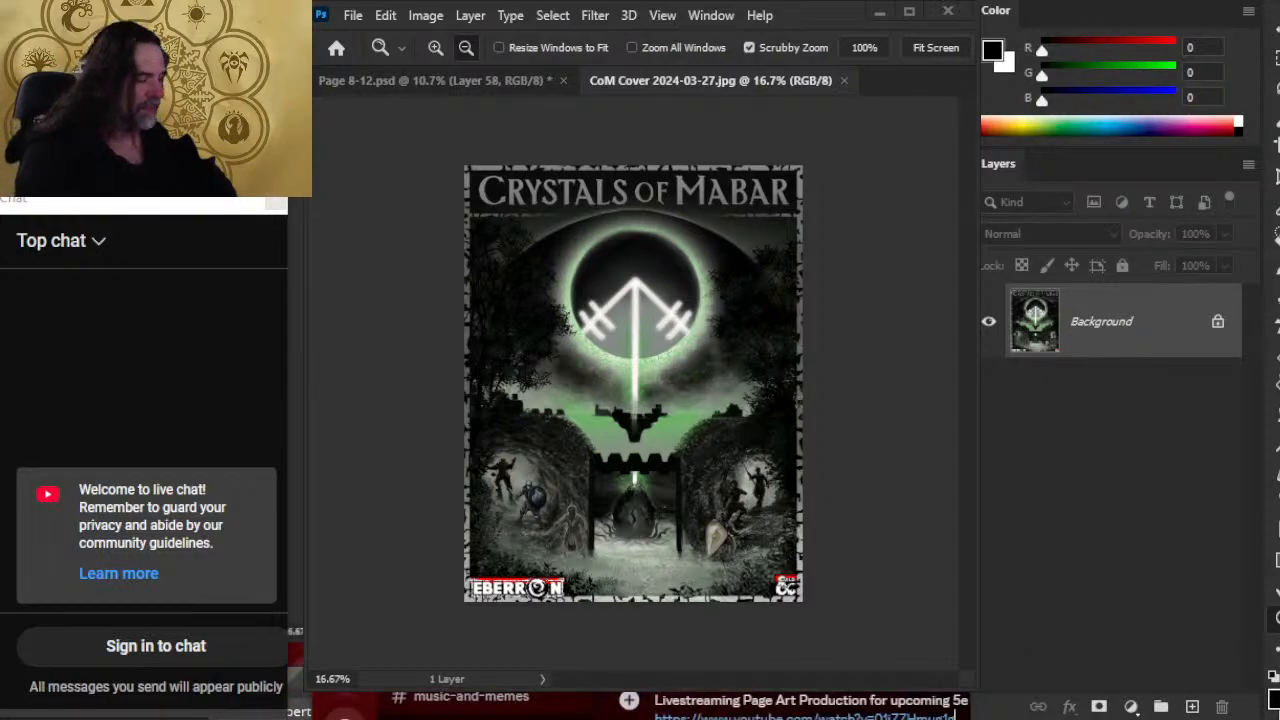
pyautogui.hotkey('ctrl', 'a')
pyautogui.press('Return')
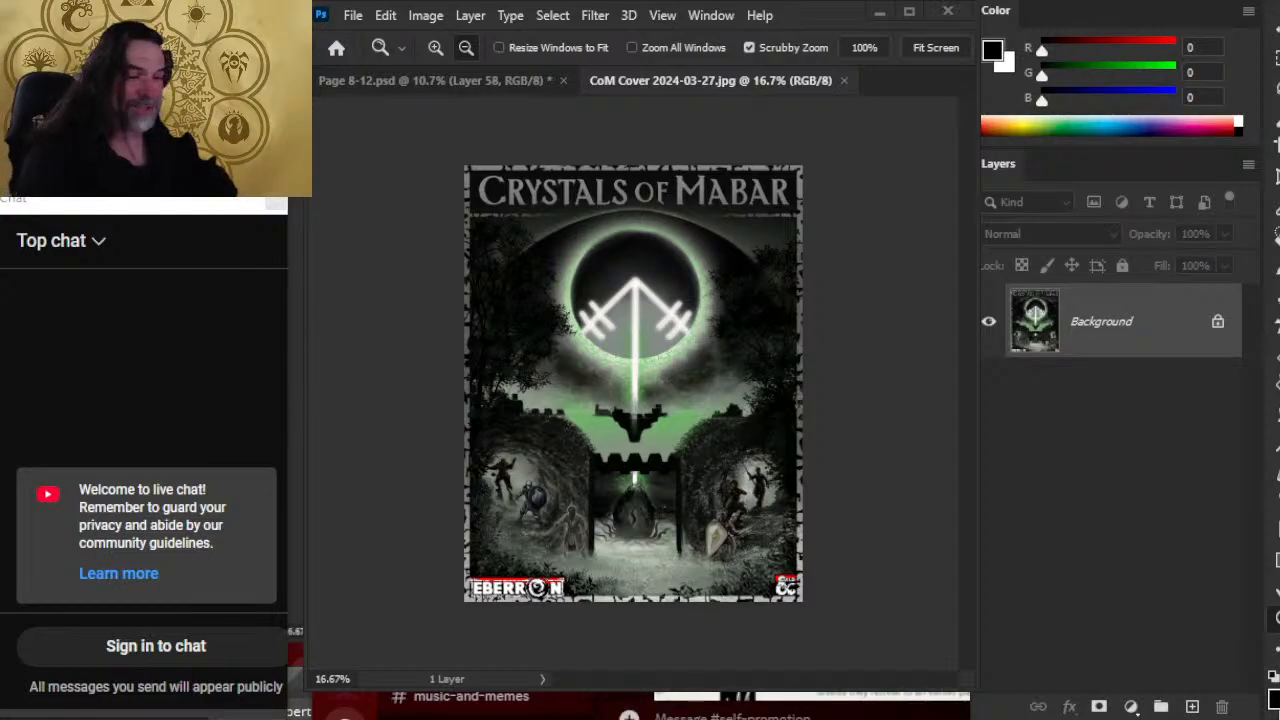
pyautogui.hotkey('ctrl', 'v')
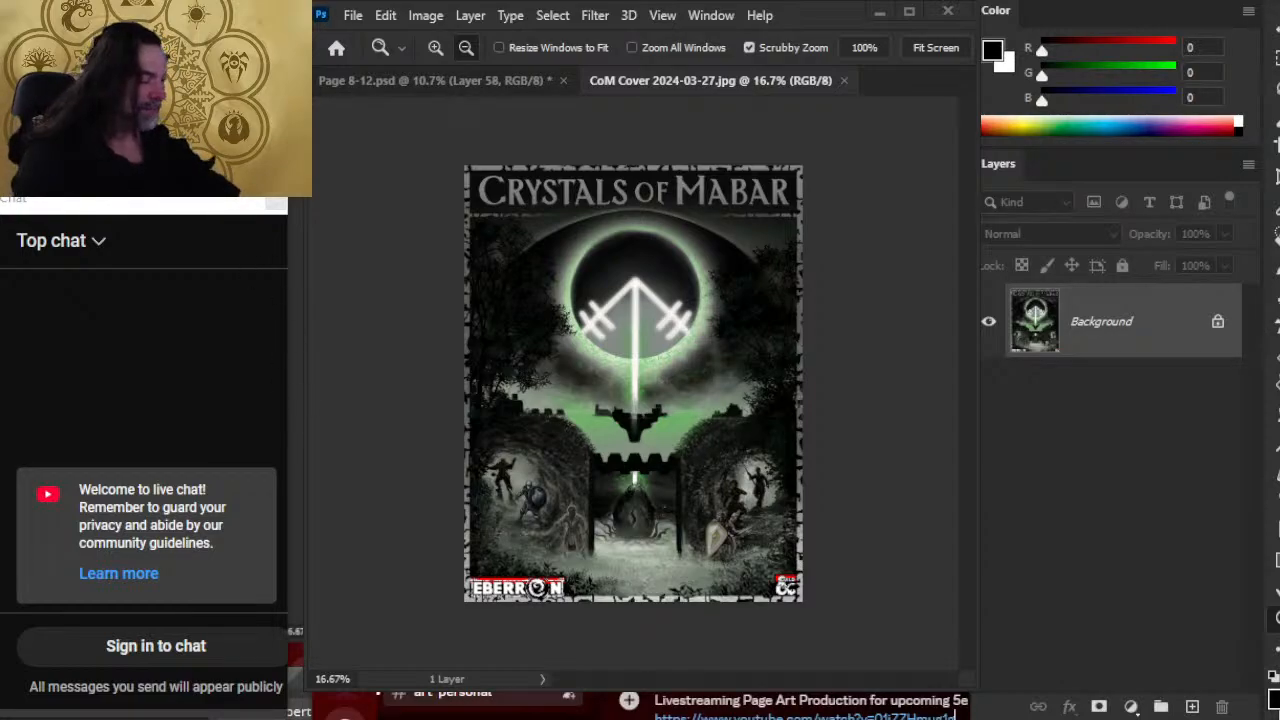
pyautogui.press('Return')
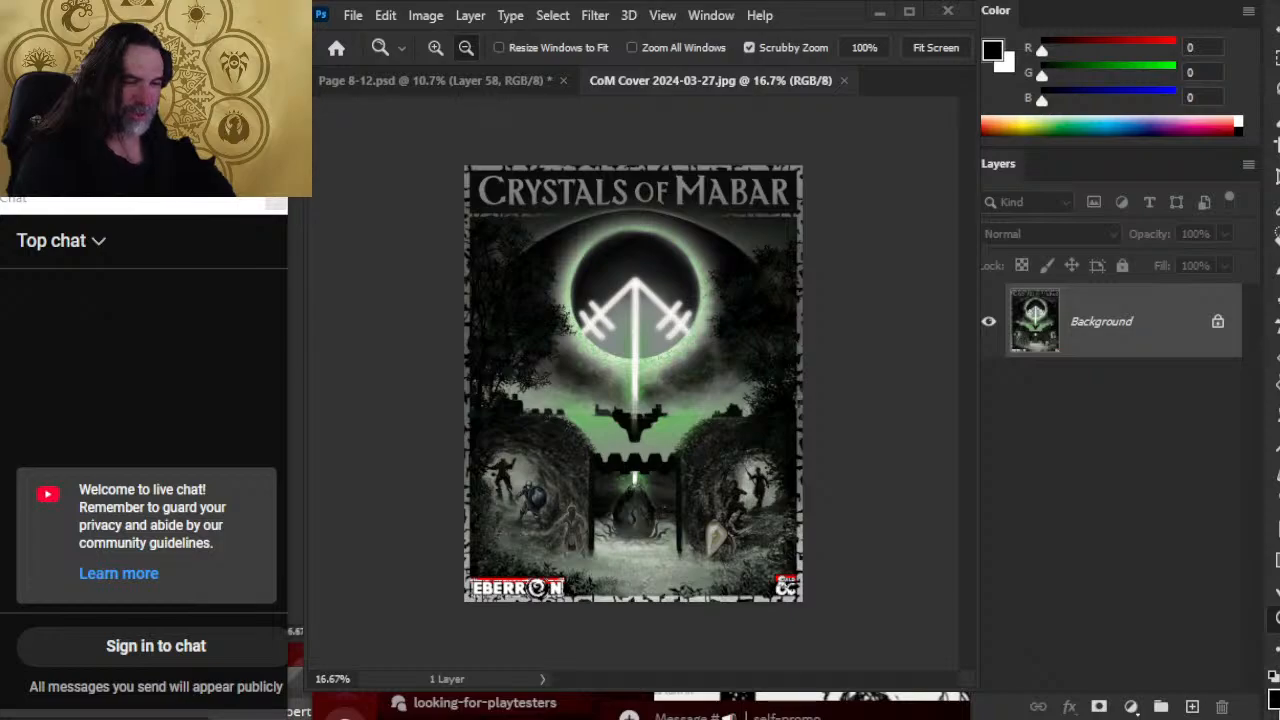
pyautogui.hotkey('ctrl', 'v')
pyautogui.press('Return')
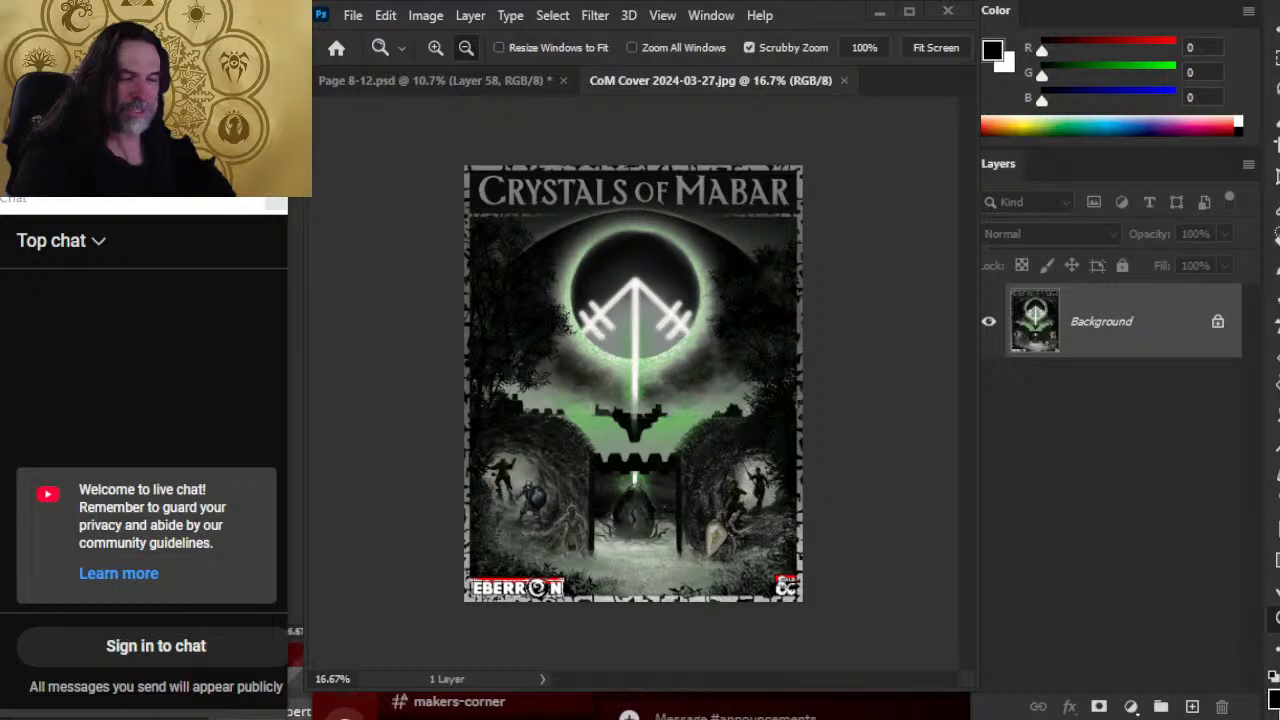
# Step: Post the same livestream announcement in the #live-streaming channel and another server's #self-promotion channel
pyautogui.click(458, 692)
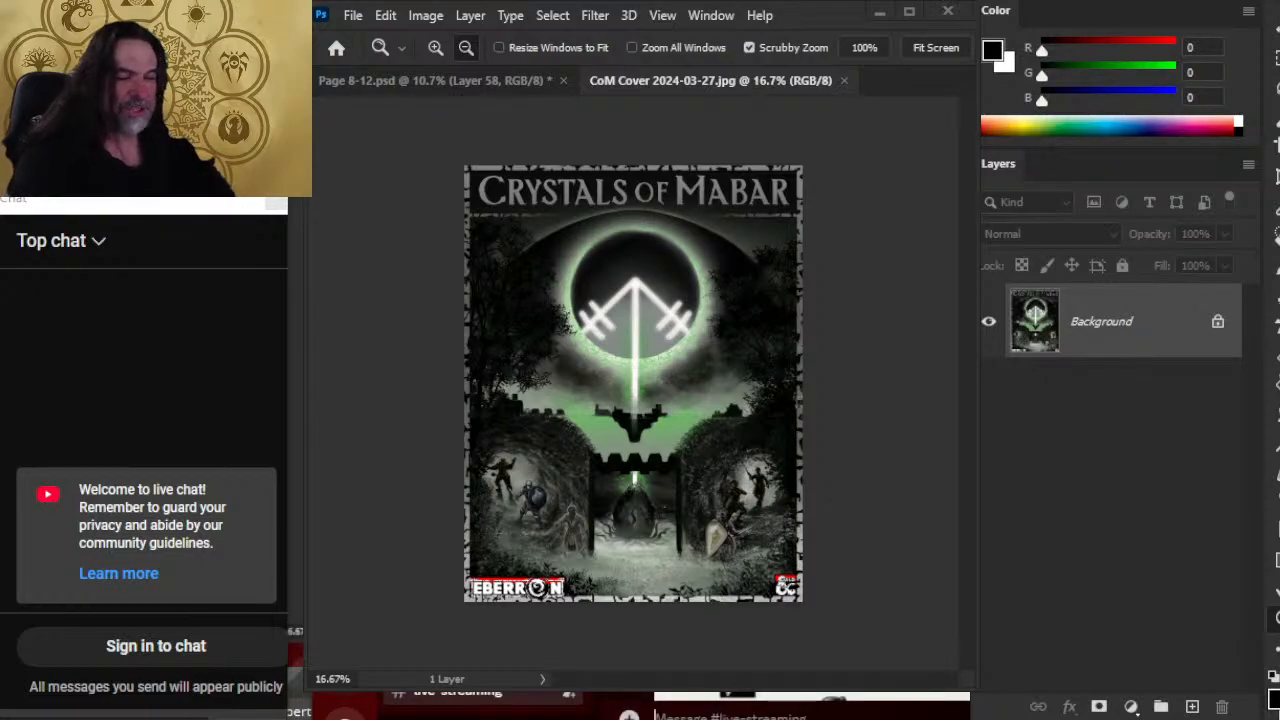
pyautogui.click(458, 692)
pyautogui.hotkey('ctrl', 'v')
pyautogui.press('Return')
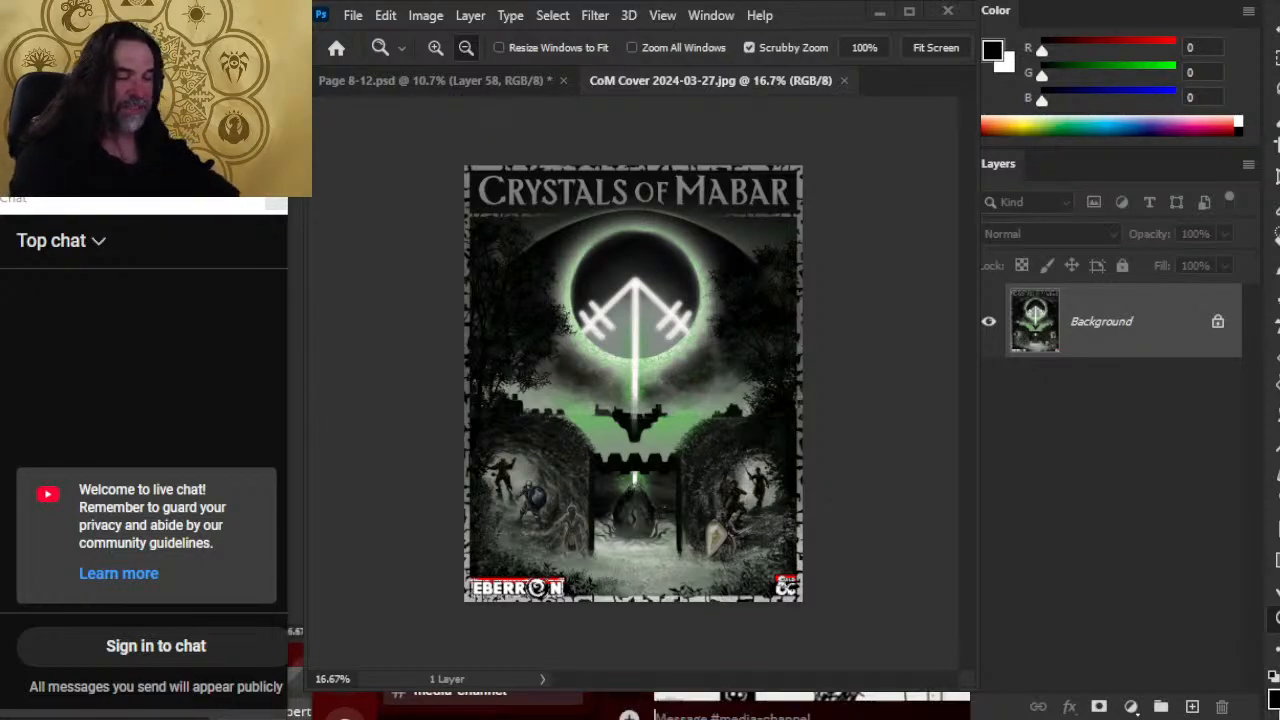
pyautogui.click(458, 692)
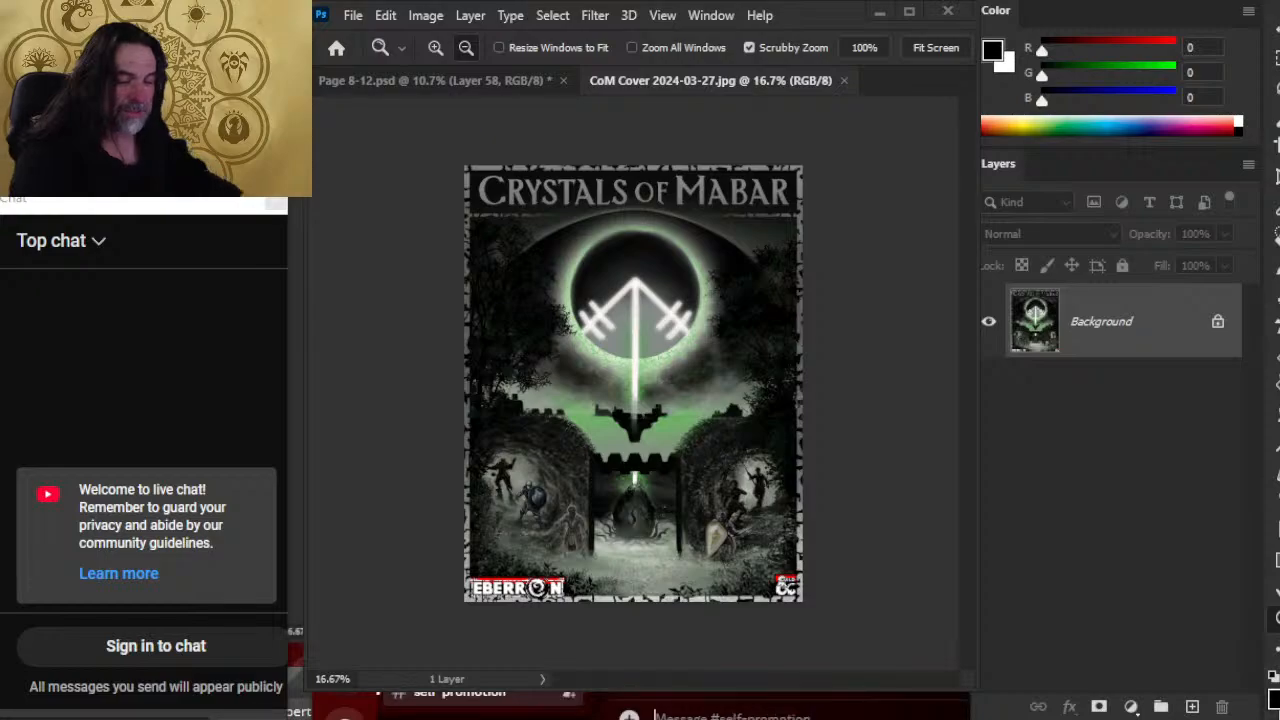
pyautogui.hotkey('ctrl', 'v')
pyautogui.press('Return')
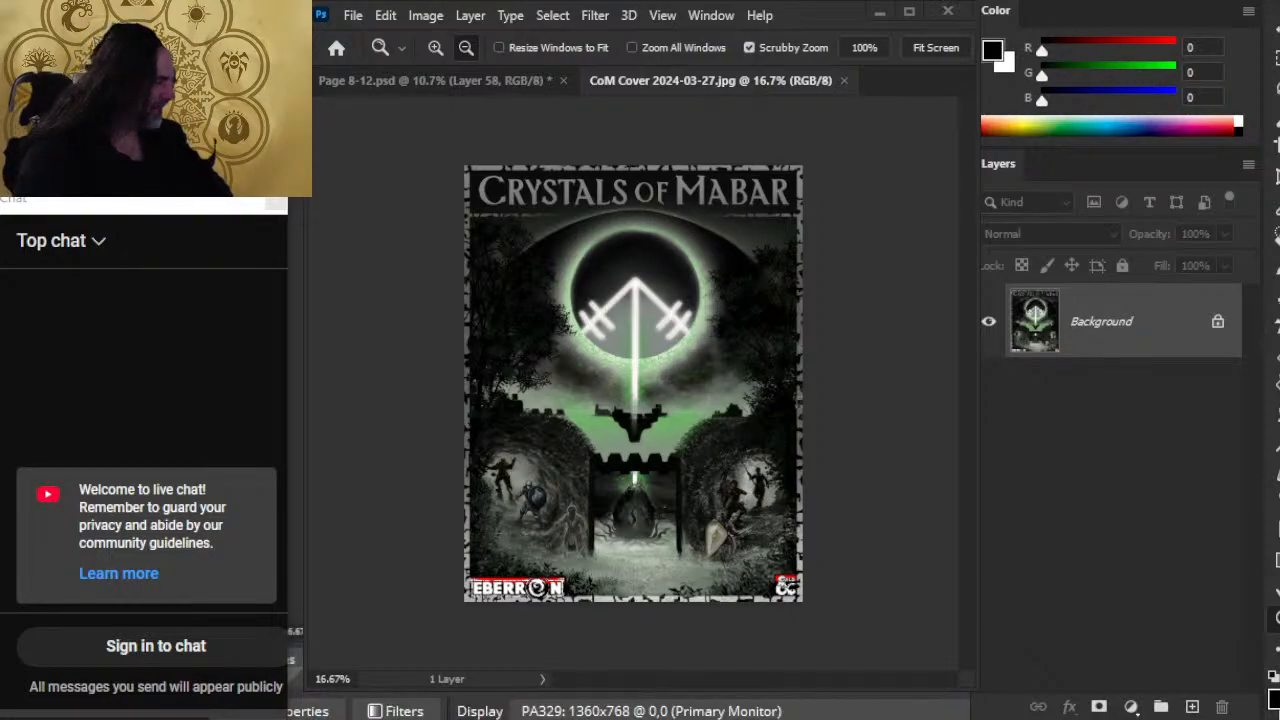
# Step: In OBS, move the Background desktop source above PS canvas so the stream shows the full desktop
pyautogui.click(1177, 528)
pyautogui.moveTo(1183, 504); pyautogui.dragTo(1182, 474)
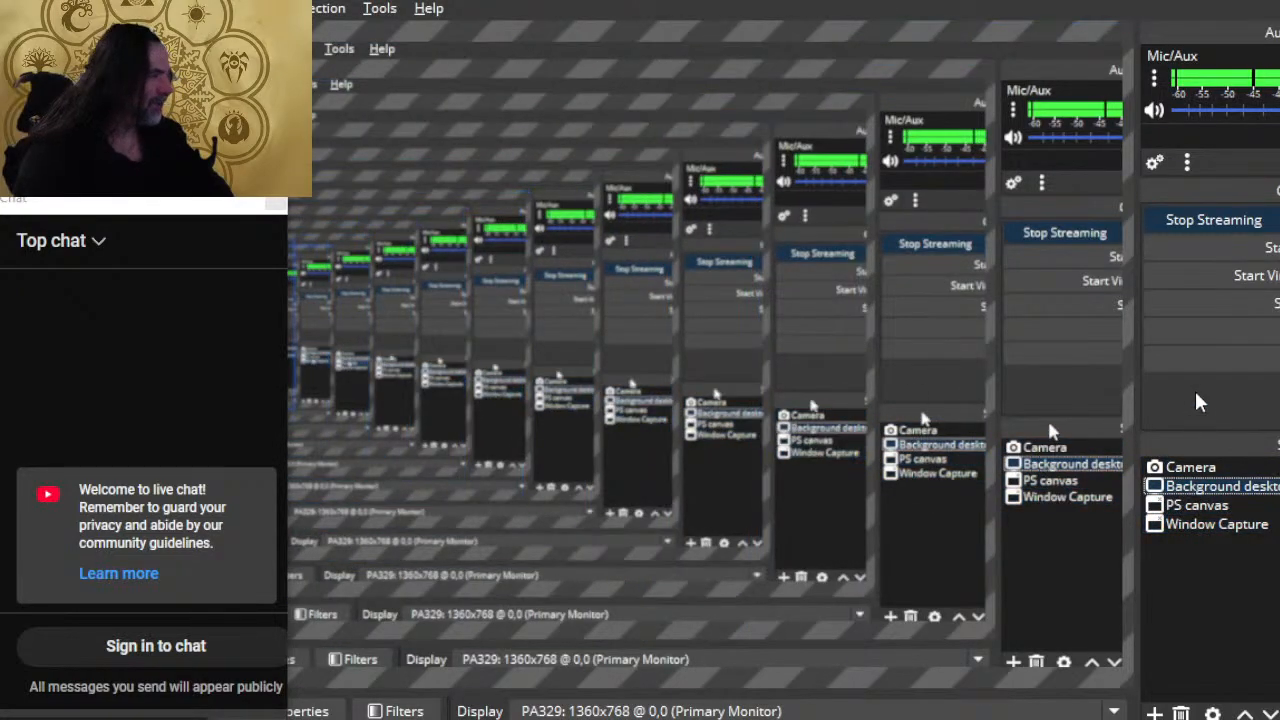
# Step: Switch to the browser and look through the X profile's posts down to the one about the Polygon article
pyautogui.hotkey('alt', 'Tab')
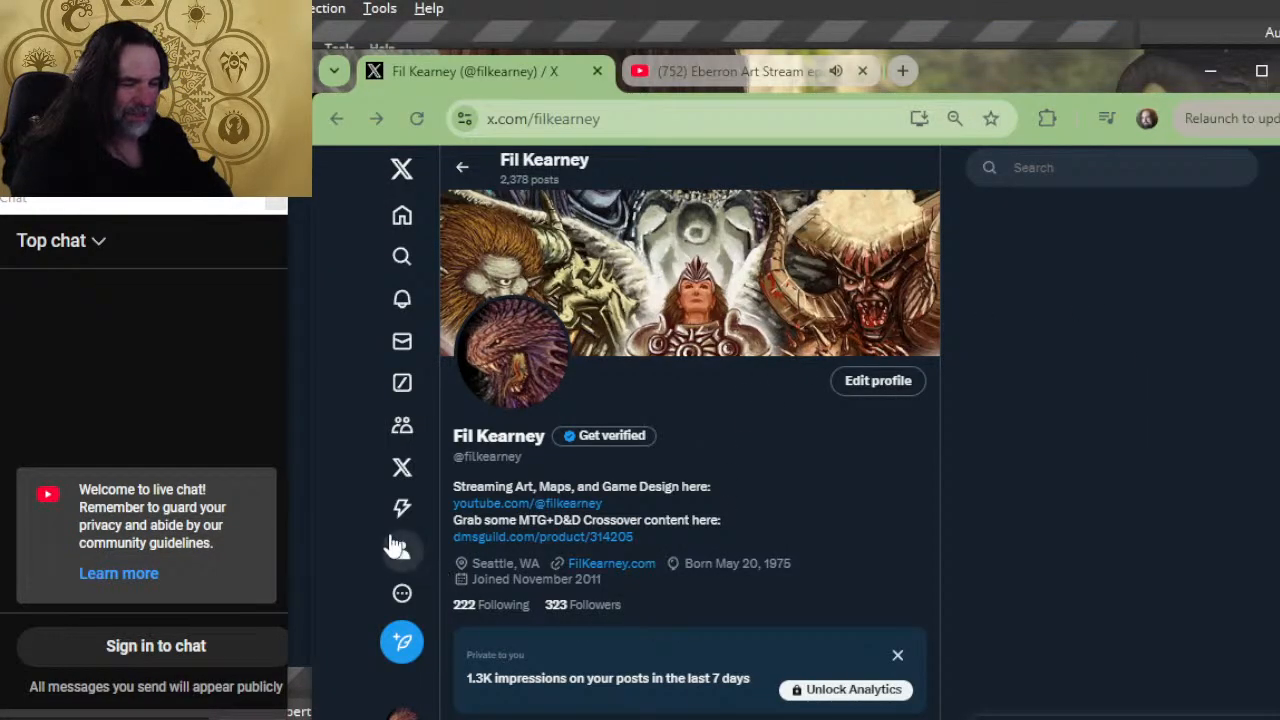
pyautogui.scroll(-1, 731, 405)
pyautogui.scroll(-3, 731, 405)
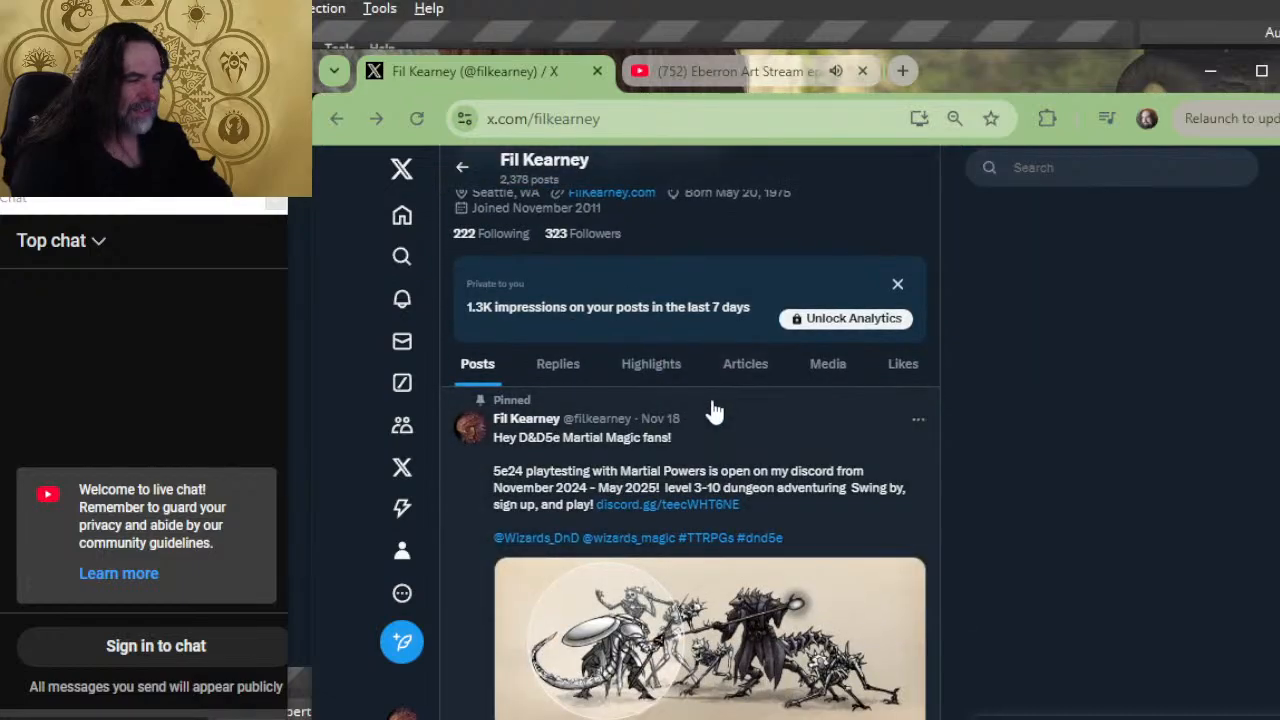
pyautogui.scroll(-3, 690, 415)
pyautogui.scroll(-5, 707, 408)
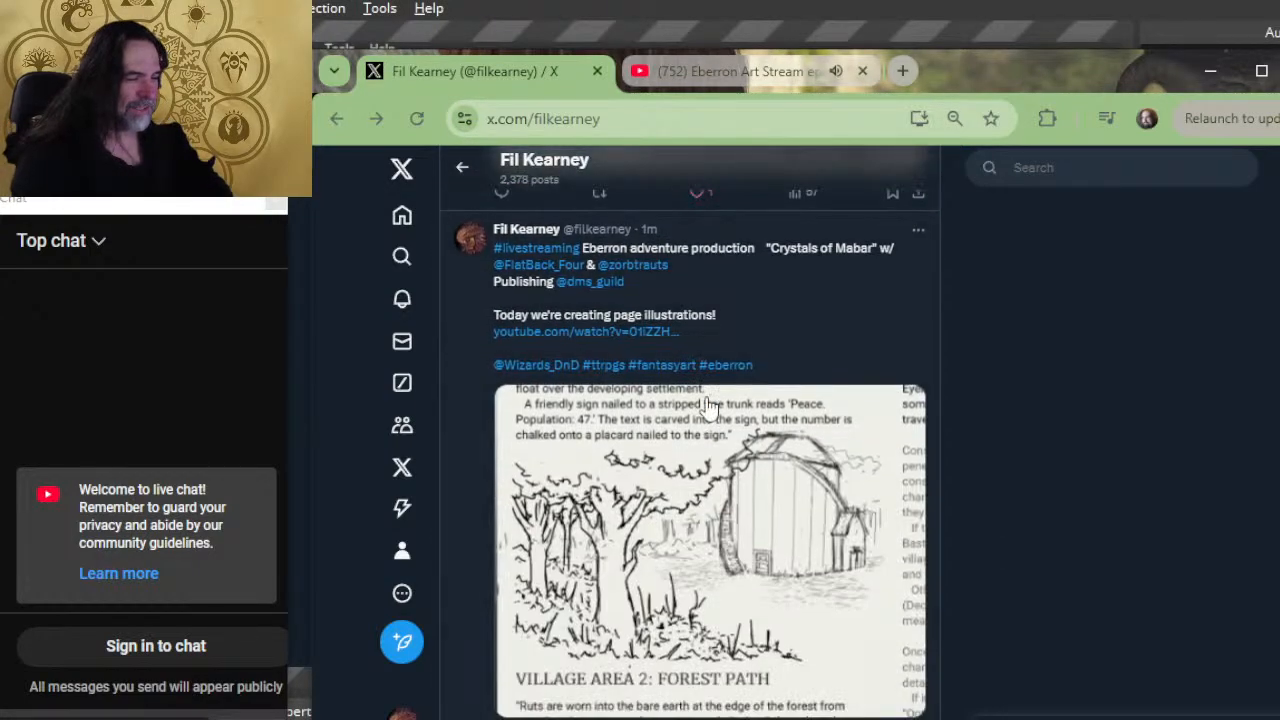
pyautogui.scroll(-10, 710, 350)
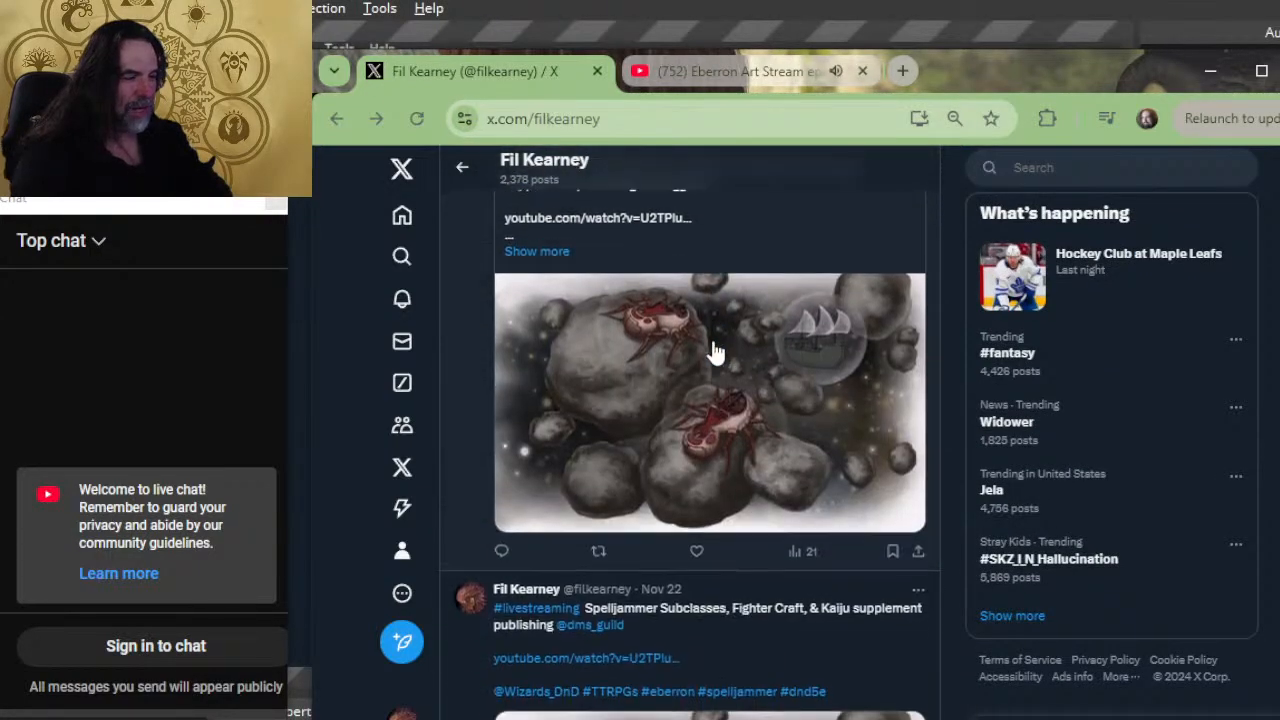
pyautogui.scroll(-12, 723, 386)
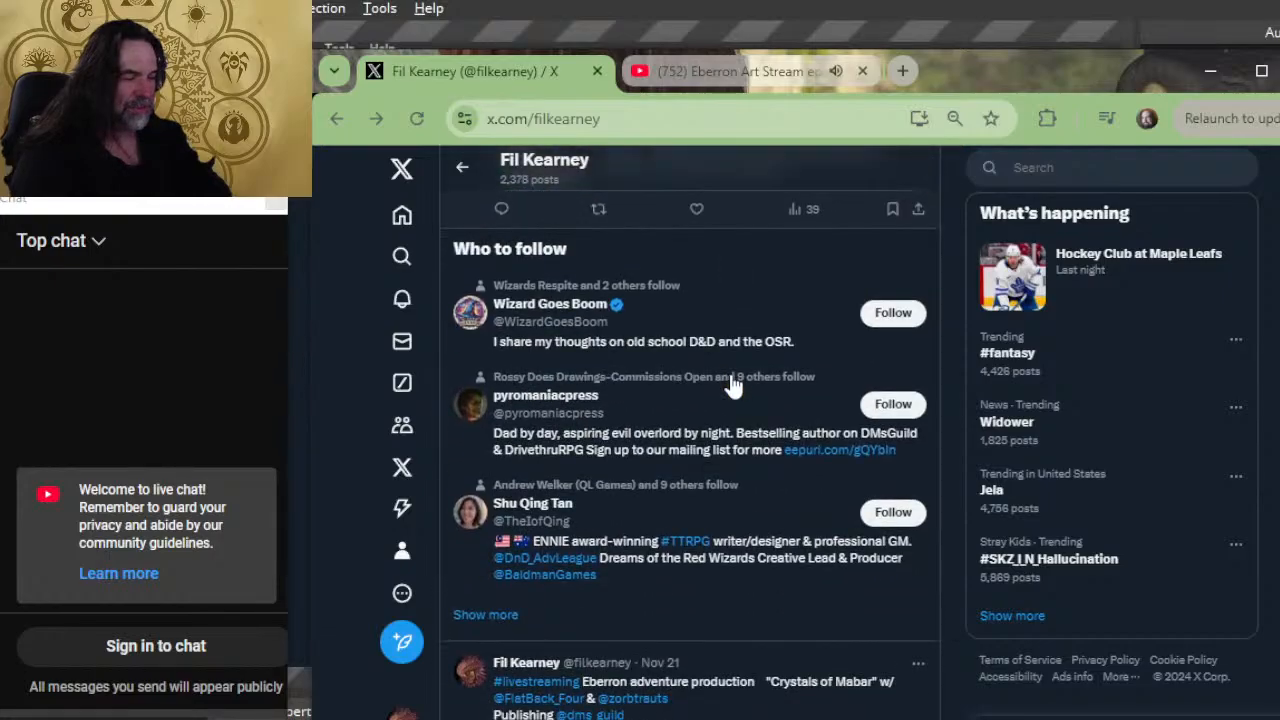
pyautogui.scroll(-10, 750, 425)
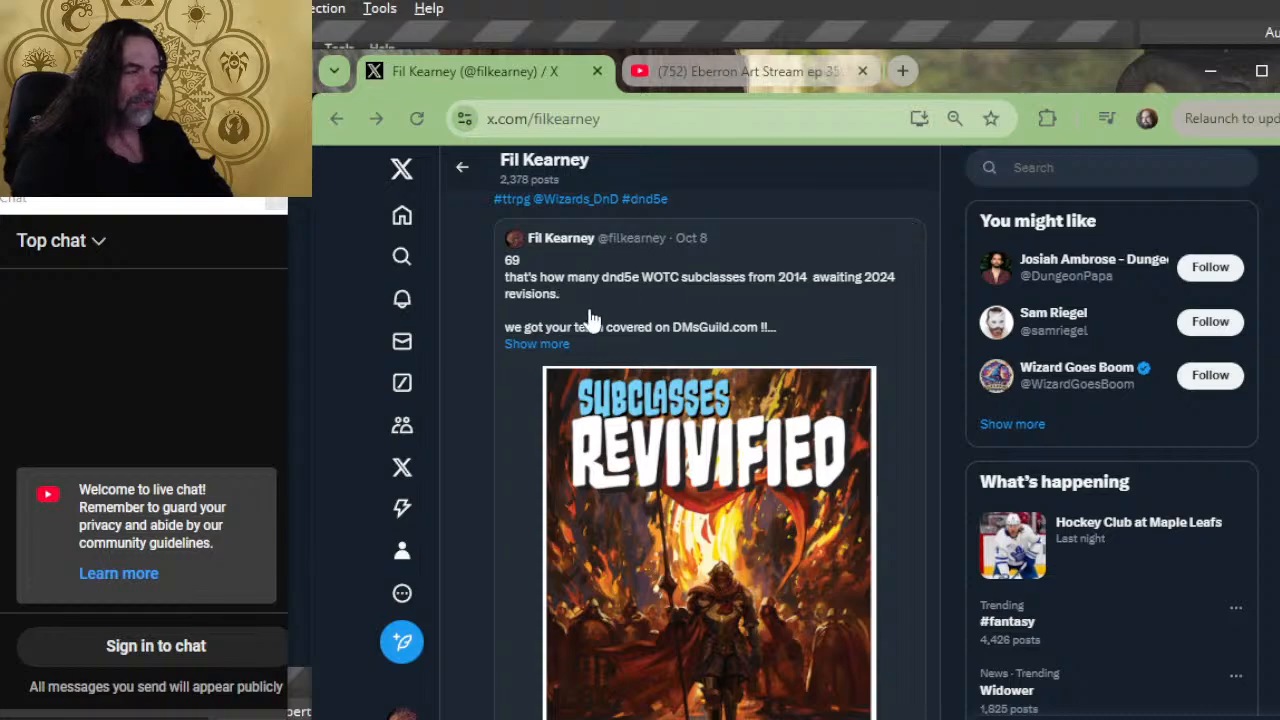
pyautogui.scroll(2, 651, 346)
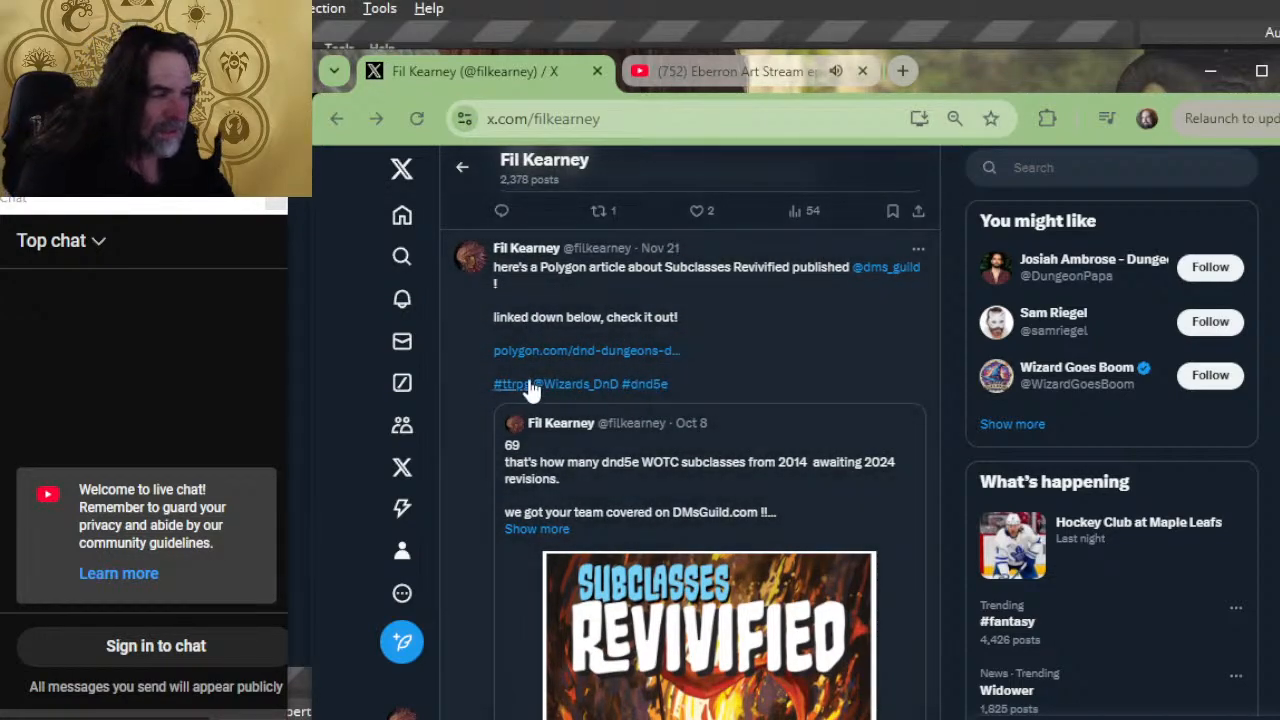
# Step: Open the post about the Polygon article on Subclasses Revivified and view the cover image in its quoted post
pyautogui.moveTo(732, 354); pyautogui.dragTo(722, 338)
pyautogui.click(722, 338)
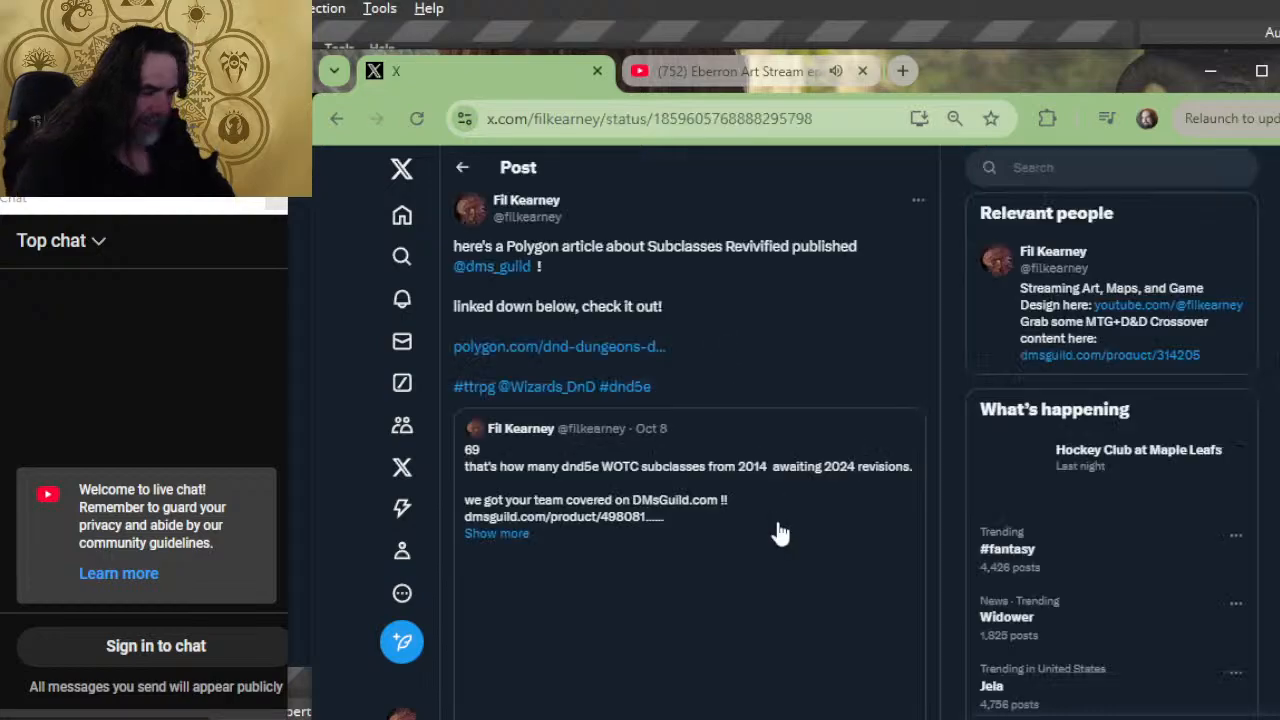
pyautogui.scroll(-4, 790, 510)
pyautogui.scroll(4, 755, 458)
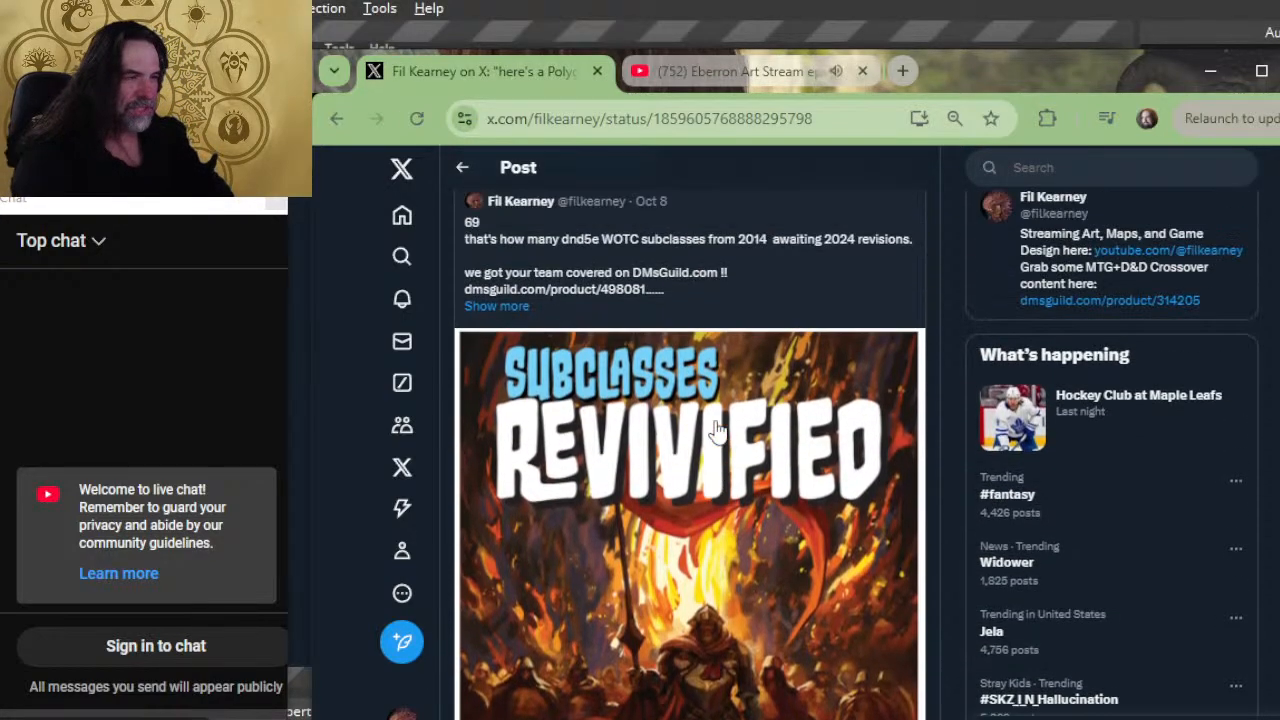
pyautogui.scroll(-4, 655, 400)
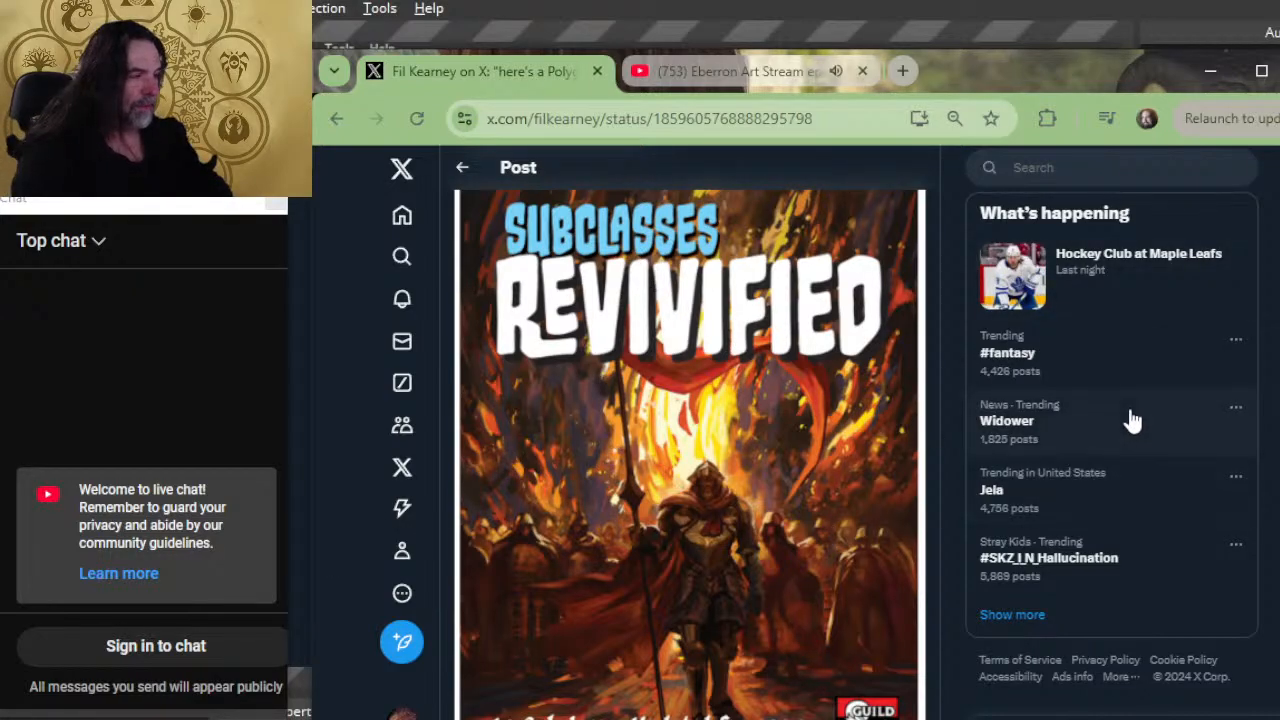
# Step: Close the X page and like the YouTube livestream "Eberron Art Stream ep 359 - page art 23"
pyautogui.click(599, 80)
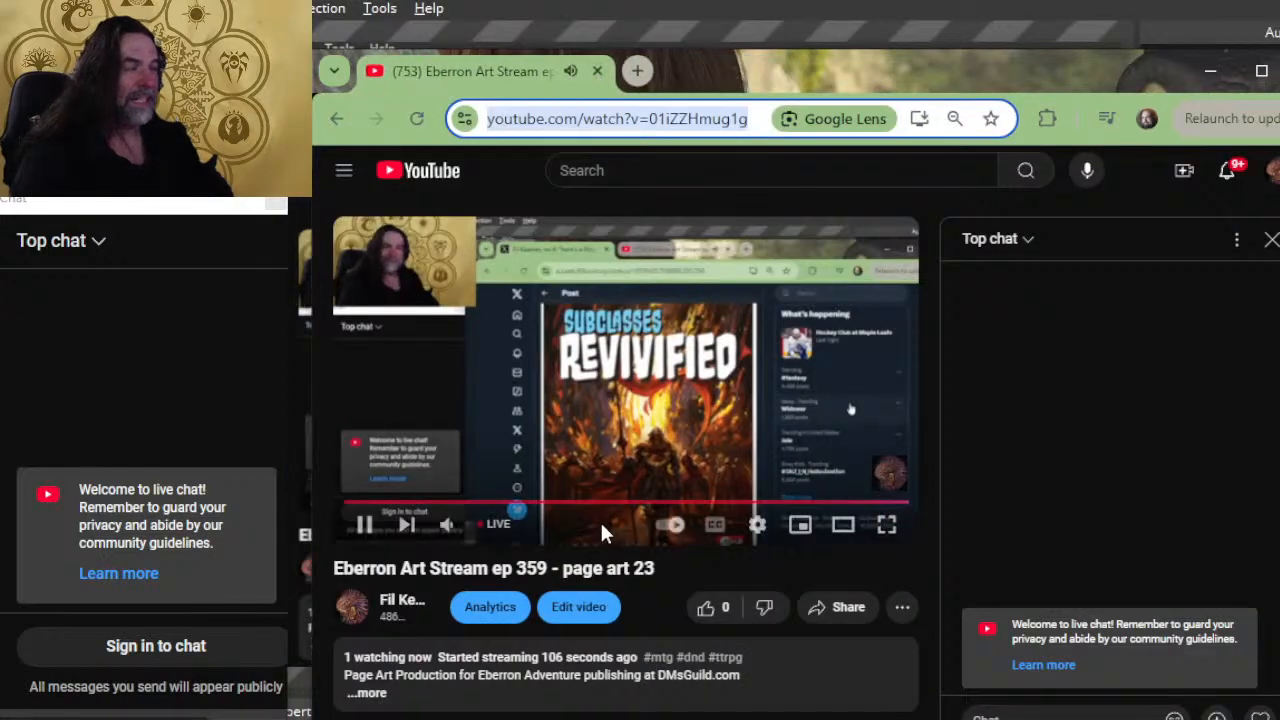
pyautogui.click(706, 607)
# Step: Expand the livestream's description and look through its playlist, community and DMsGuild product links
pyautogui.scroll(-2, 679, 423)
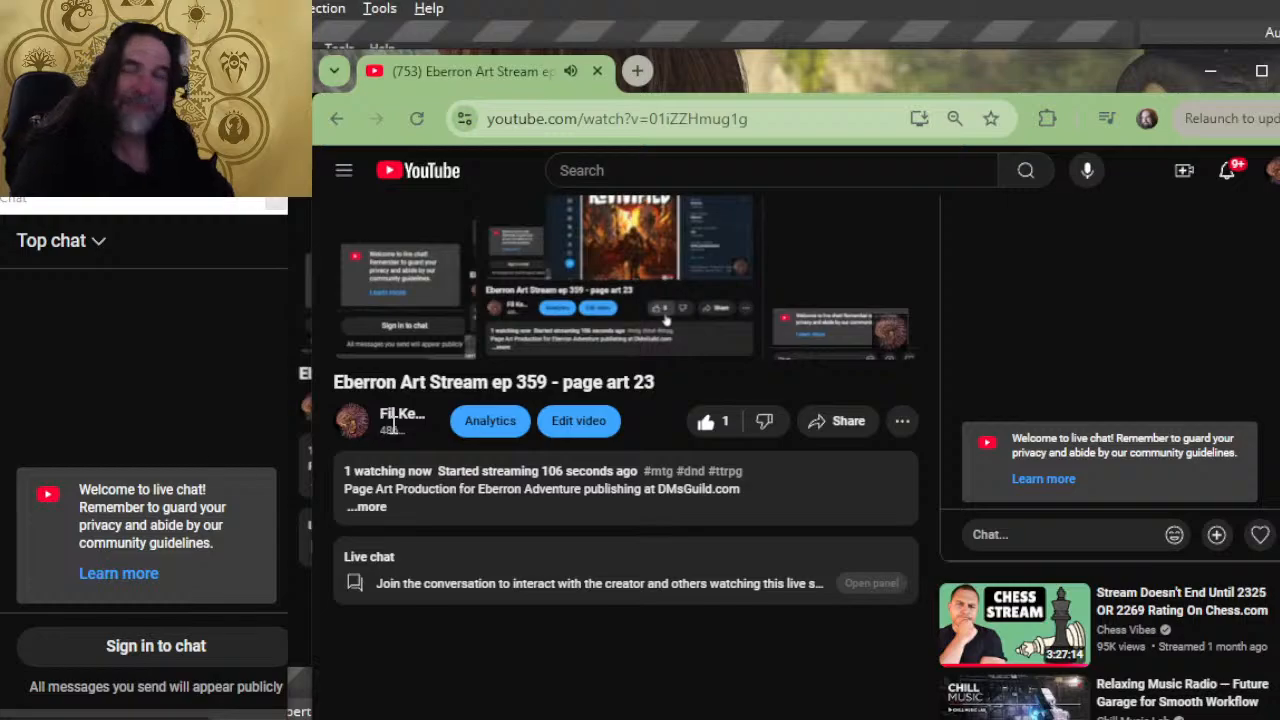
pyautogui.click(372, 512)
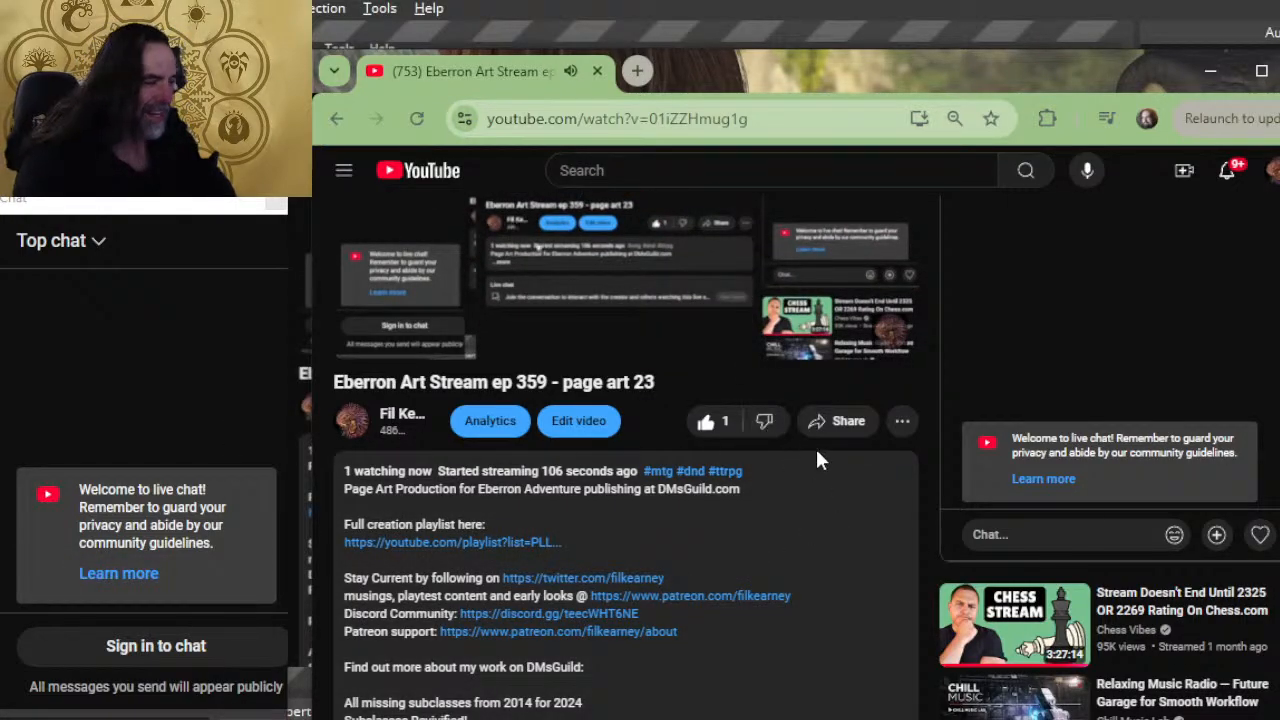
pyautogui.scroll(1, 725, 420)
pyautogui.scroll(2, 729, 460)
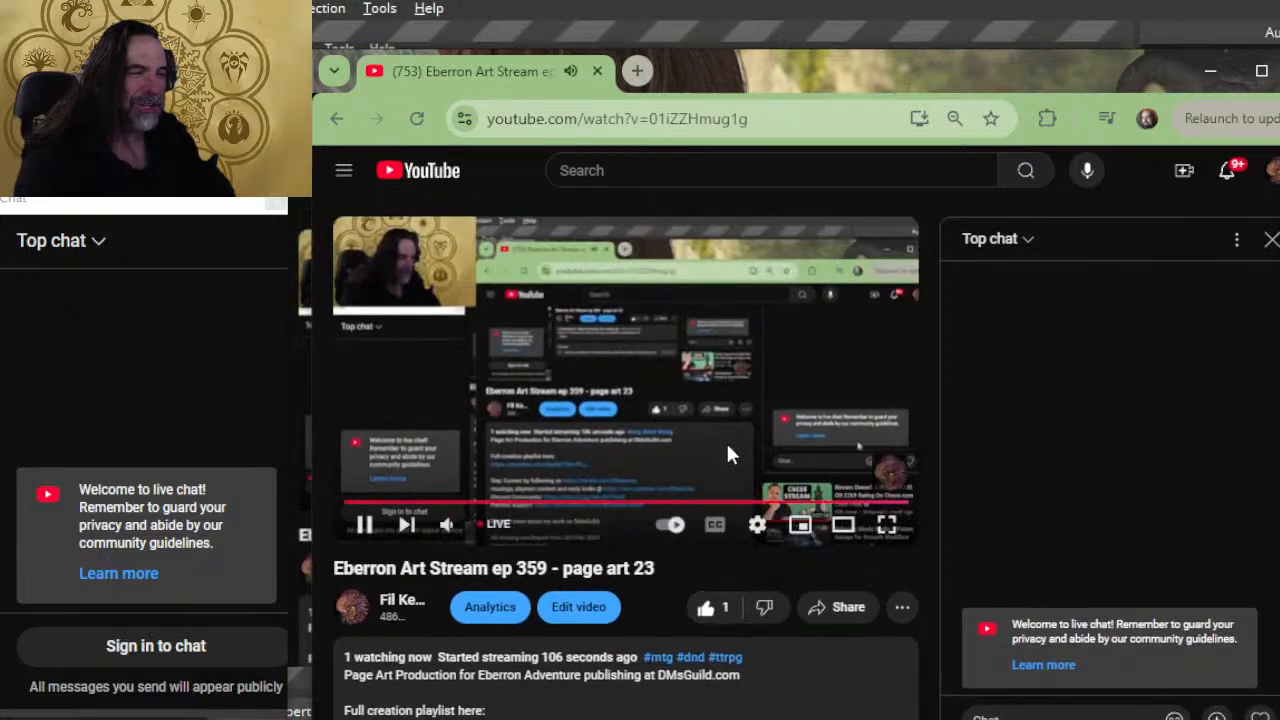
pyautogui.scroll(-6, 449, 449)
pyautogui.scroll(2, 460, 400)
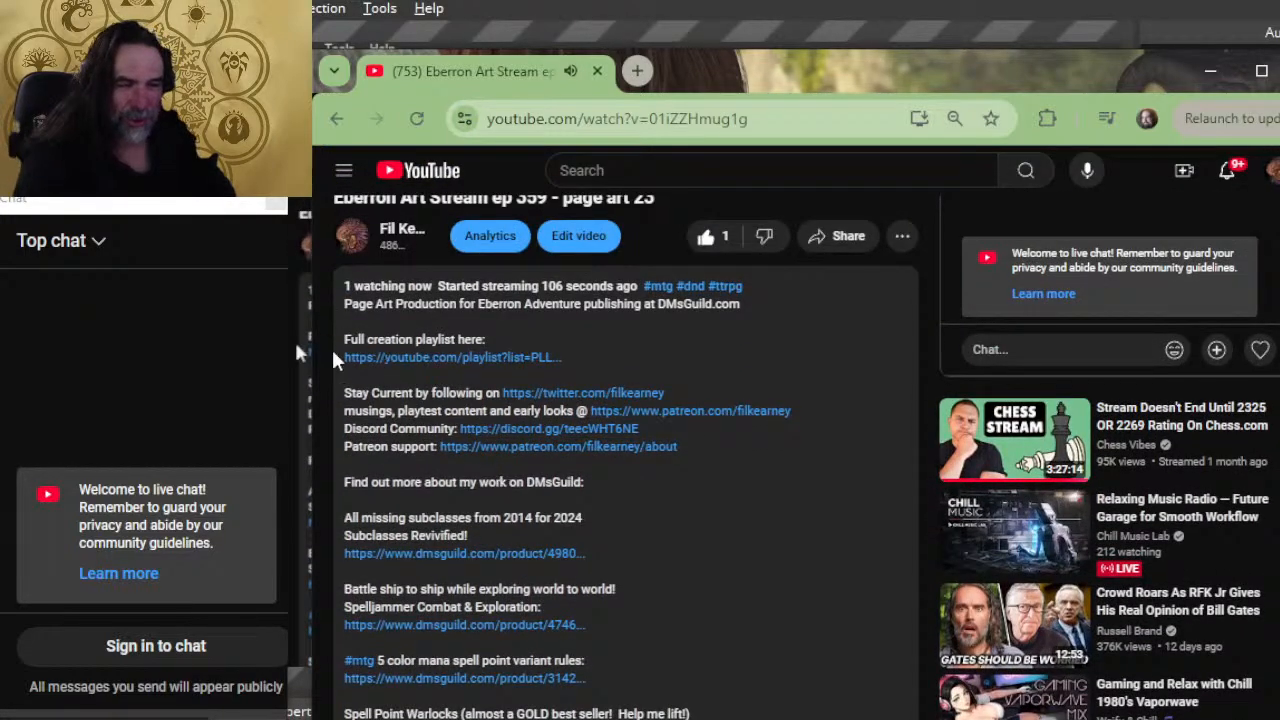
pyautogui.scroll(2, 530, 360)
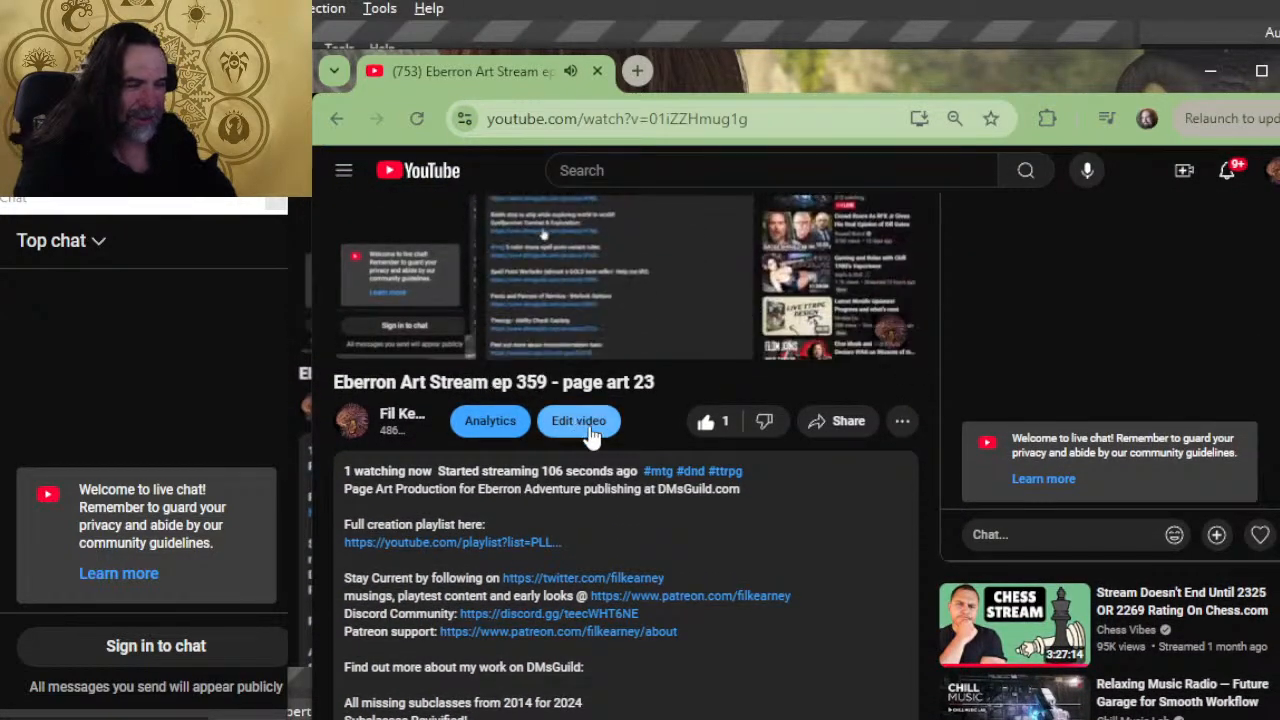
pyautogui.scroll(-2, 600, 437)
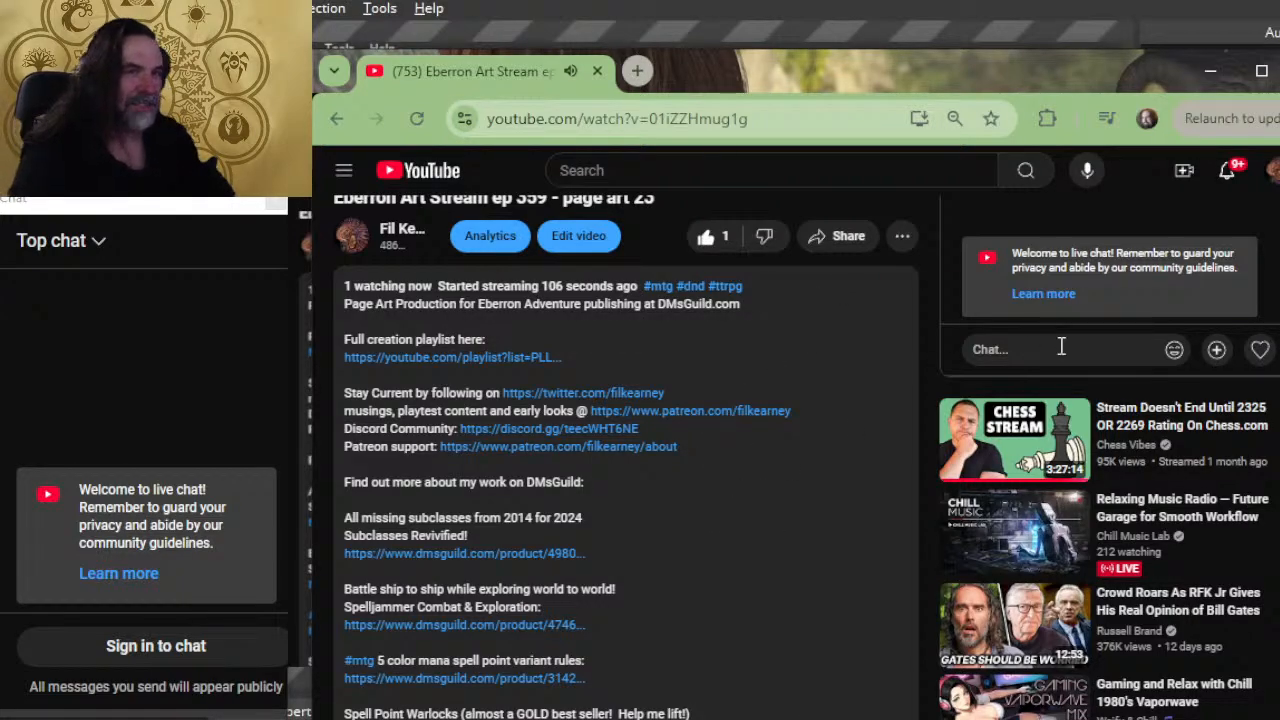
pyautogui.scroll(3, 574, 503)
pyautogui.scroll(-2, 529, 505)
pyautogui.scroll(-2, 529, 500)
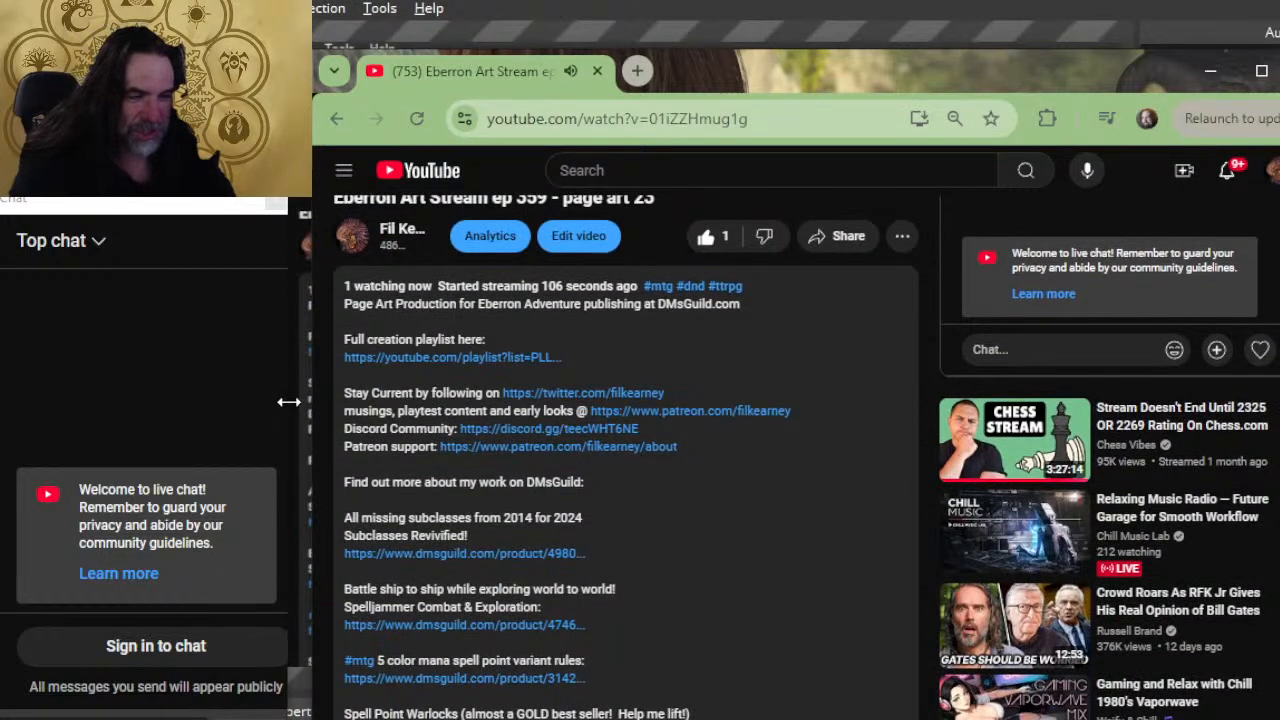
pyautogui.scroll(-1, 480, 420)
pyautogui.scroll(-2, 480, 405)
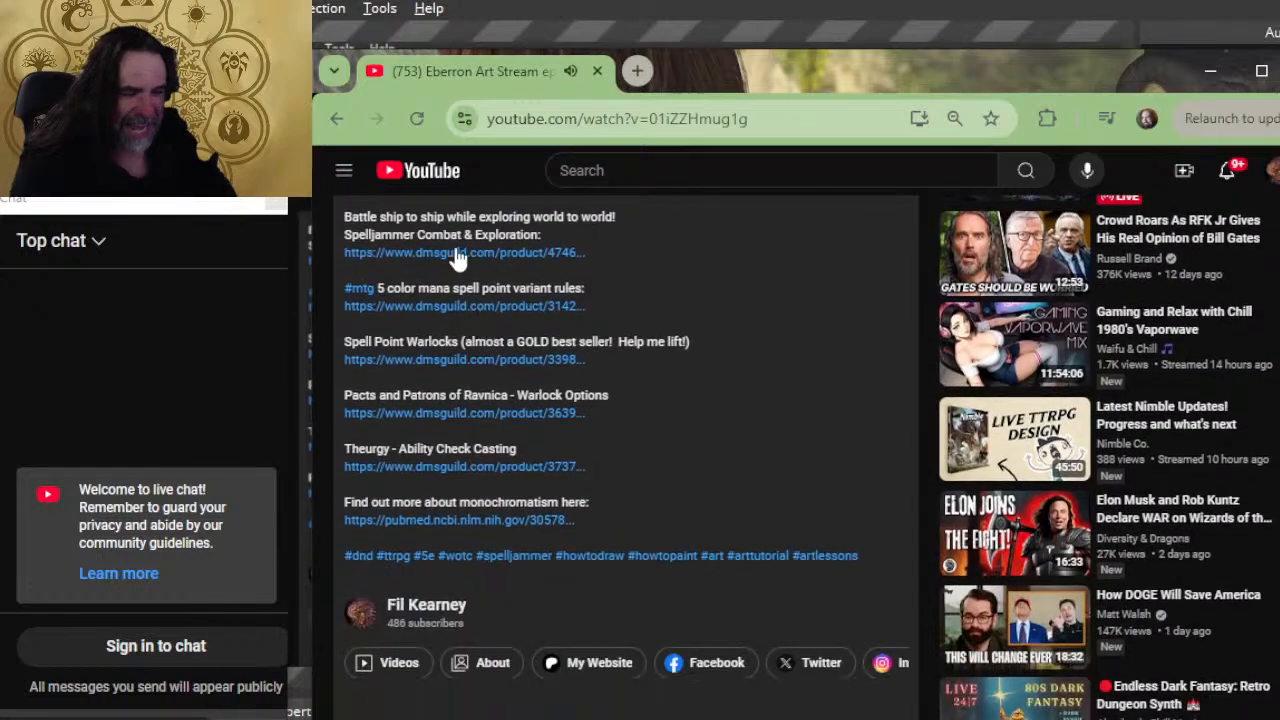
pyautogui.scroll(4, 482, 617)
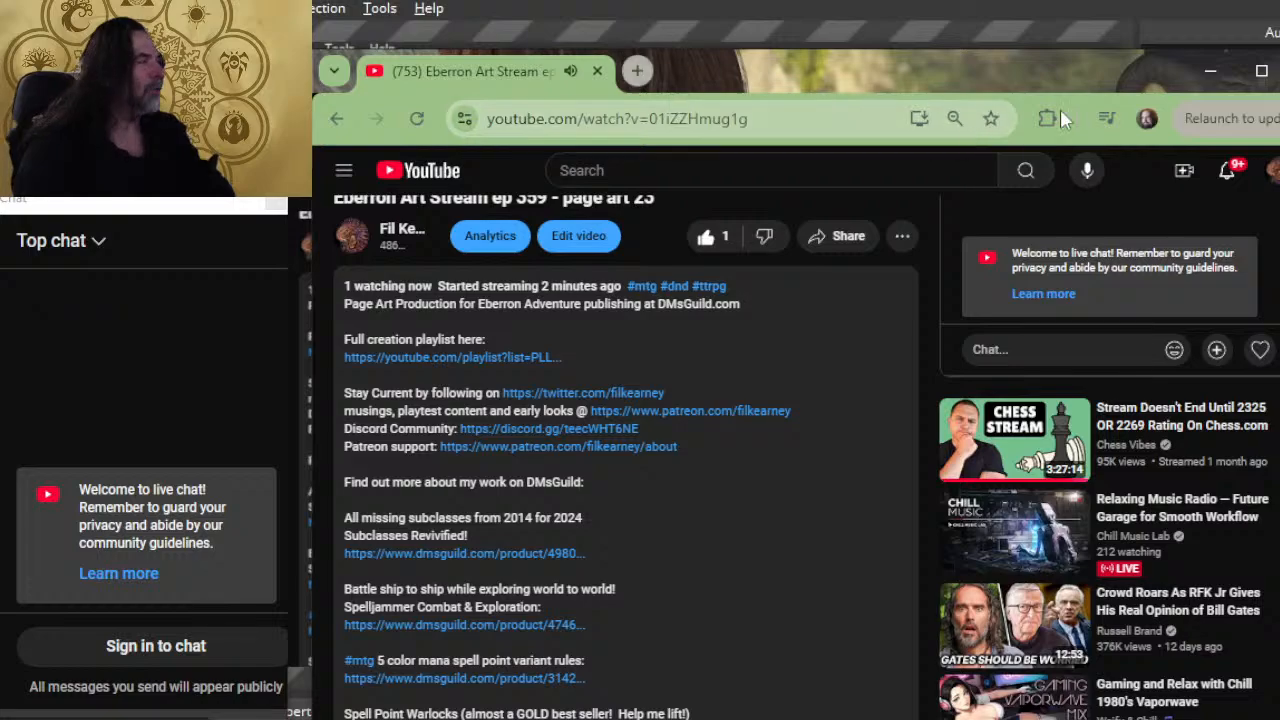
# Step: Switch to Photoshop, look over the Crystals of Mabar cover up close, and close CoM Cover 2024-03-27.jpg
pyautogui.hotkey('alt', 'Tab')
pyautogui.hotkey('alt', 'Tab')
pyautogui.hotkey('alt', 'Tab')
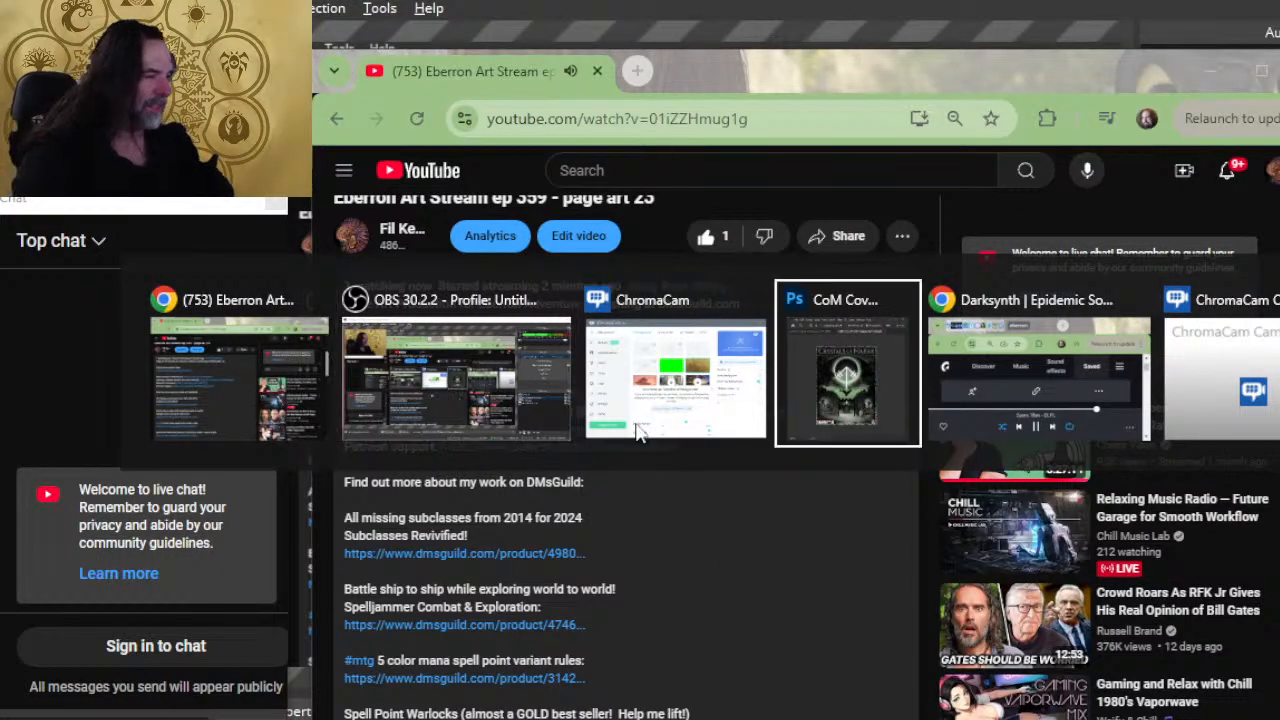
pyautogui.moveTo(592, 433); pyautogui.dragTo(646, 444)
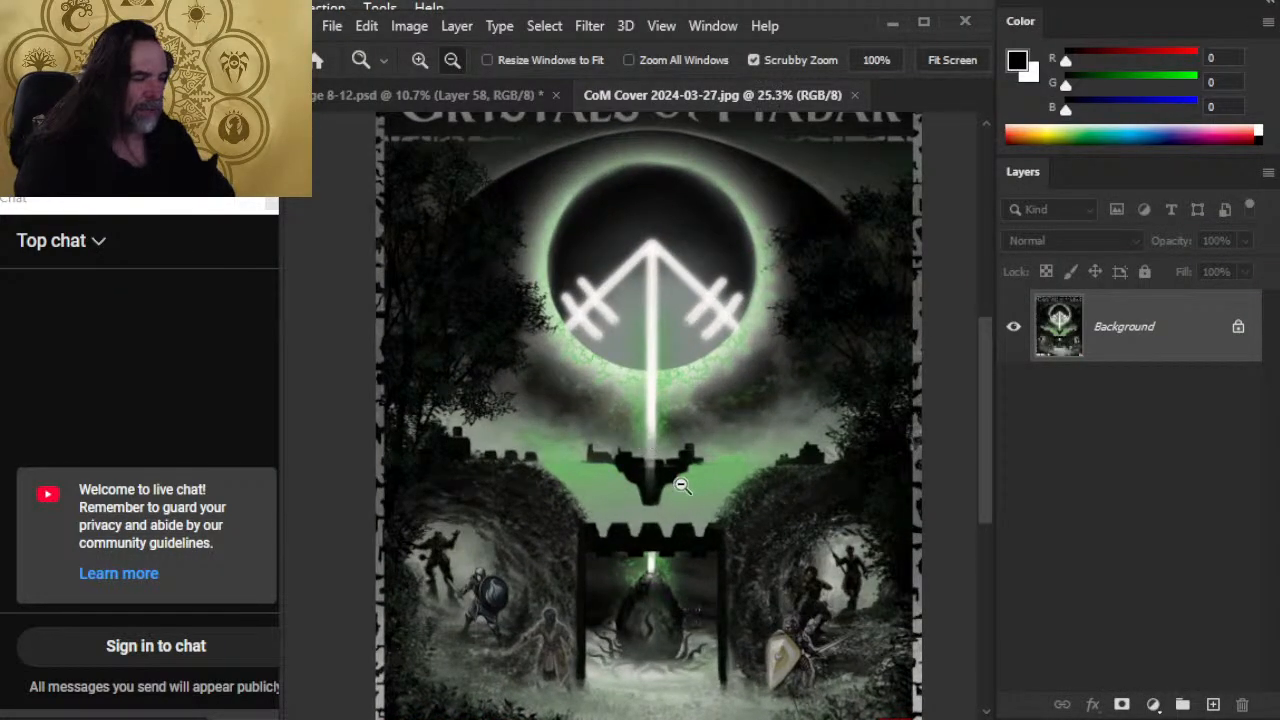
pyautogui.moveTo(670, 490); pyautogui.dragTo(642, 478)
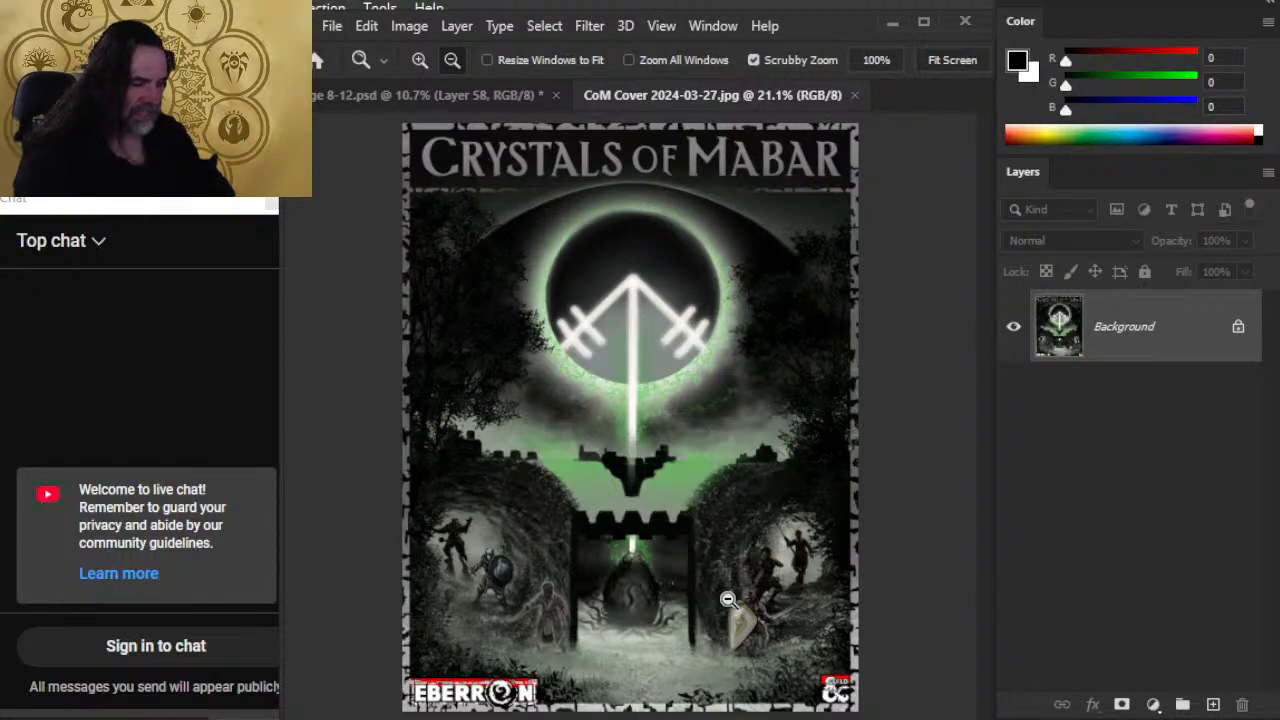
pyautogui.moveTo(727, 597); pyautogui.dragTo(700, 592)
pyautogui.moveTo(653, 555); pyautogui.dragTo(685, 555)
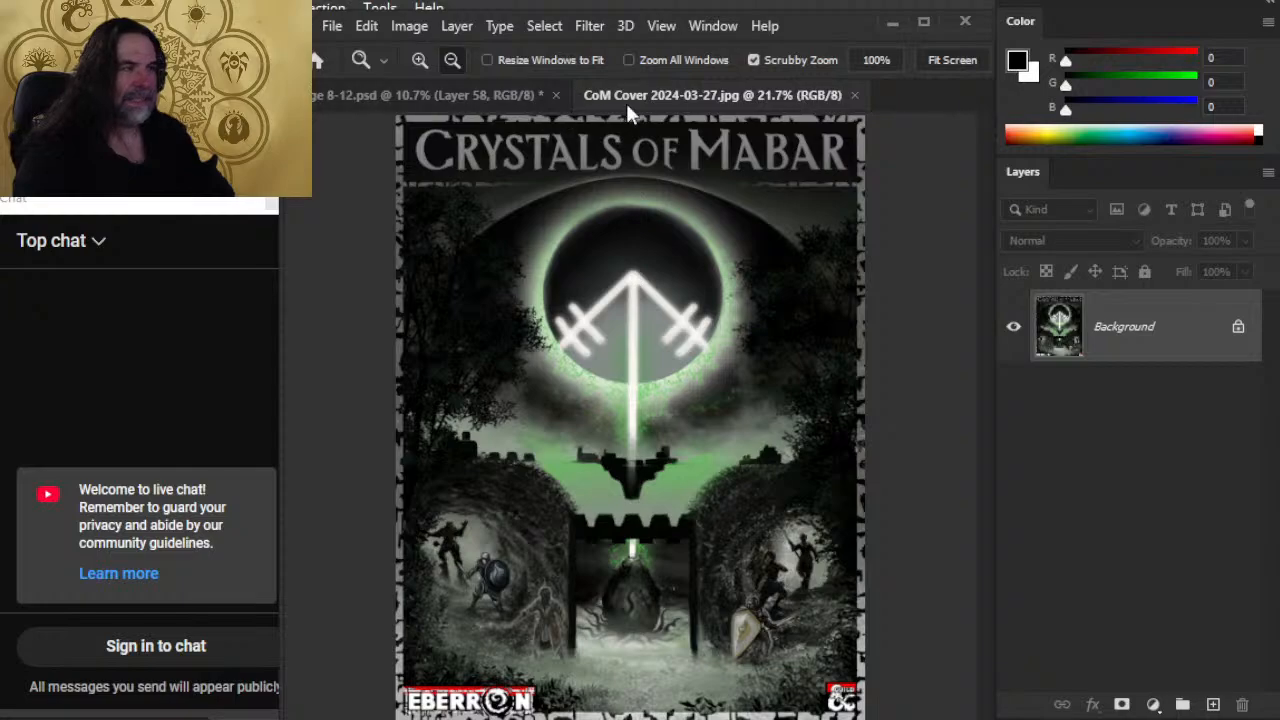
pyautogui.click(855, 95)
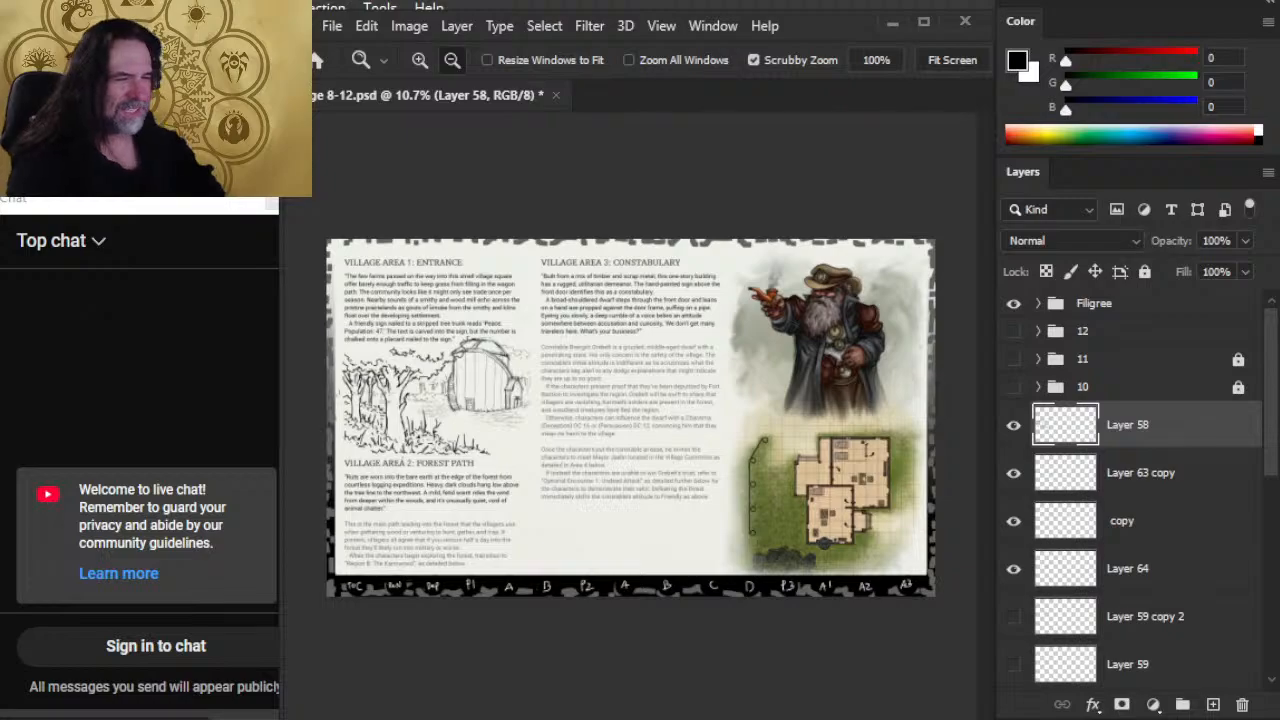
# Step: Check the livestream's YouTube page, return to Photoshop, and examine the barn and forest sketch above Village Area 2 up close
pyautogui.hotkey('alt', 'Tab')
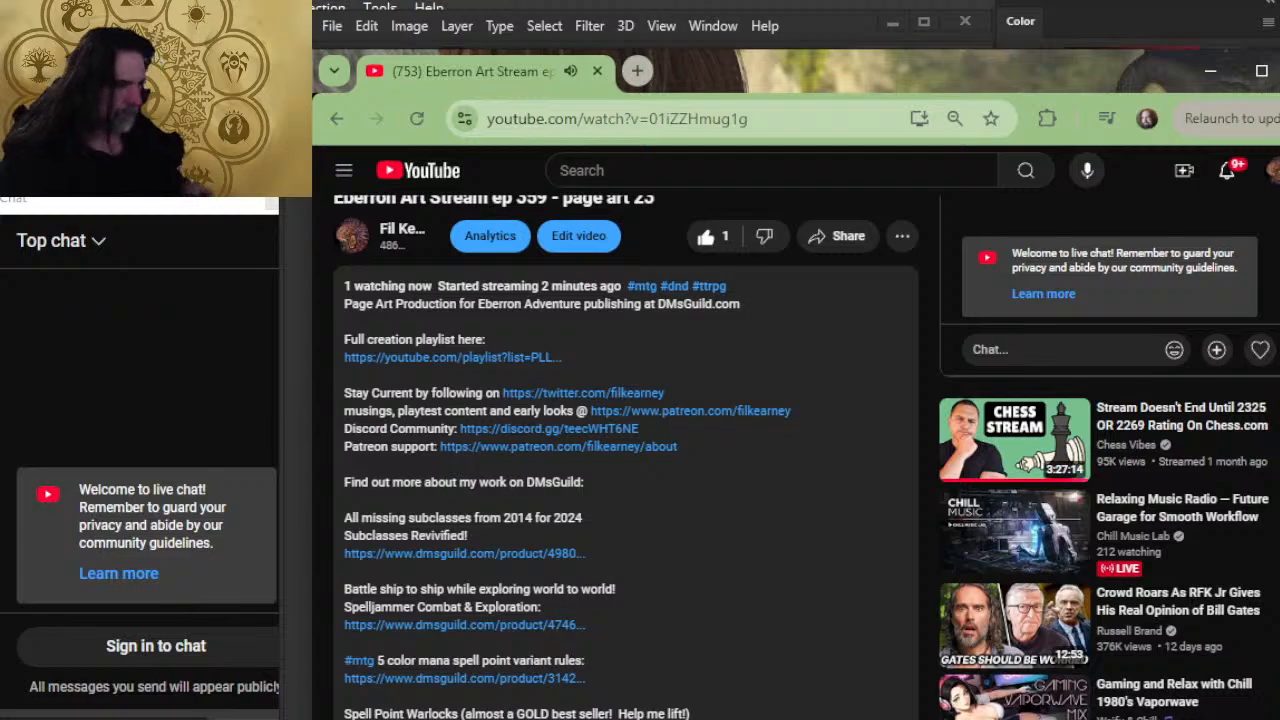
pyautogui.hotkey('alt', 'Tab')
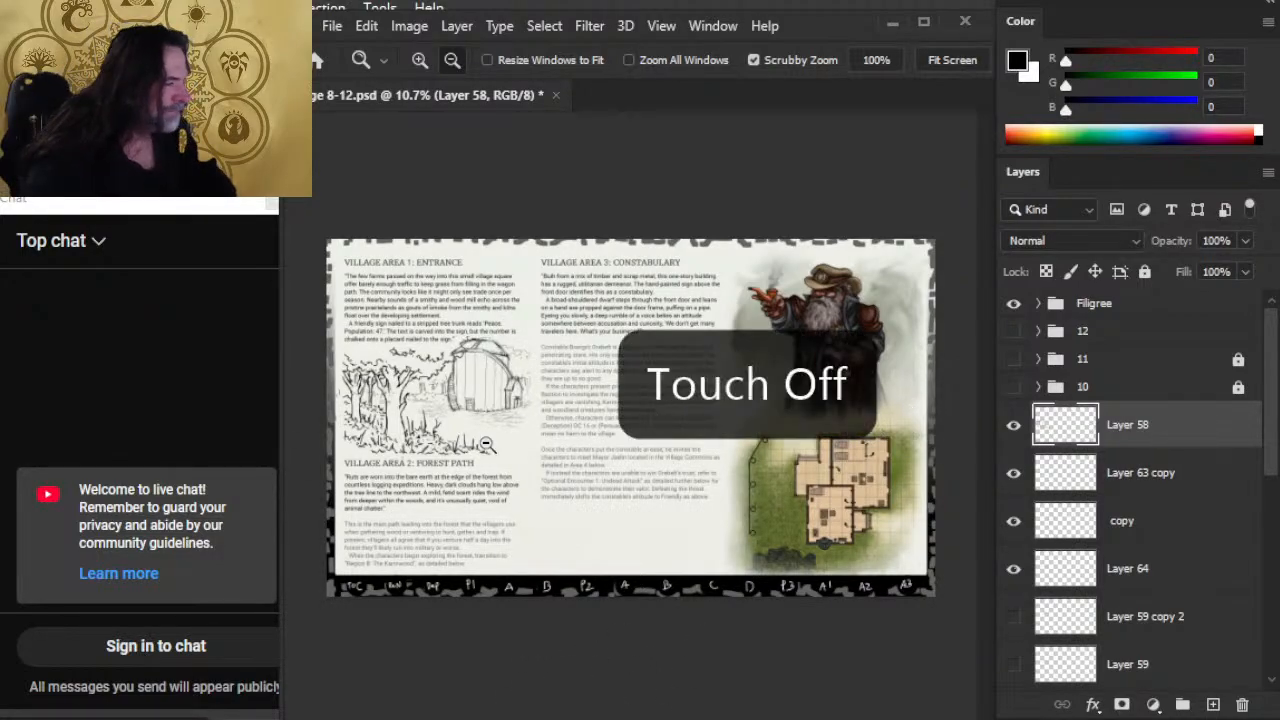
pyautogui.moveTo(442, 415); pyautogui.dragTo(533, 416)
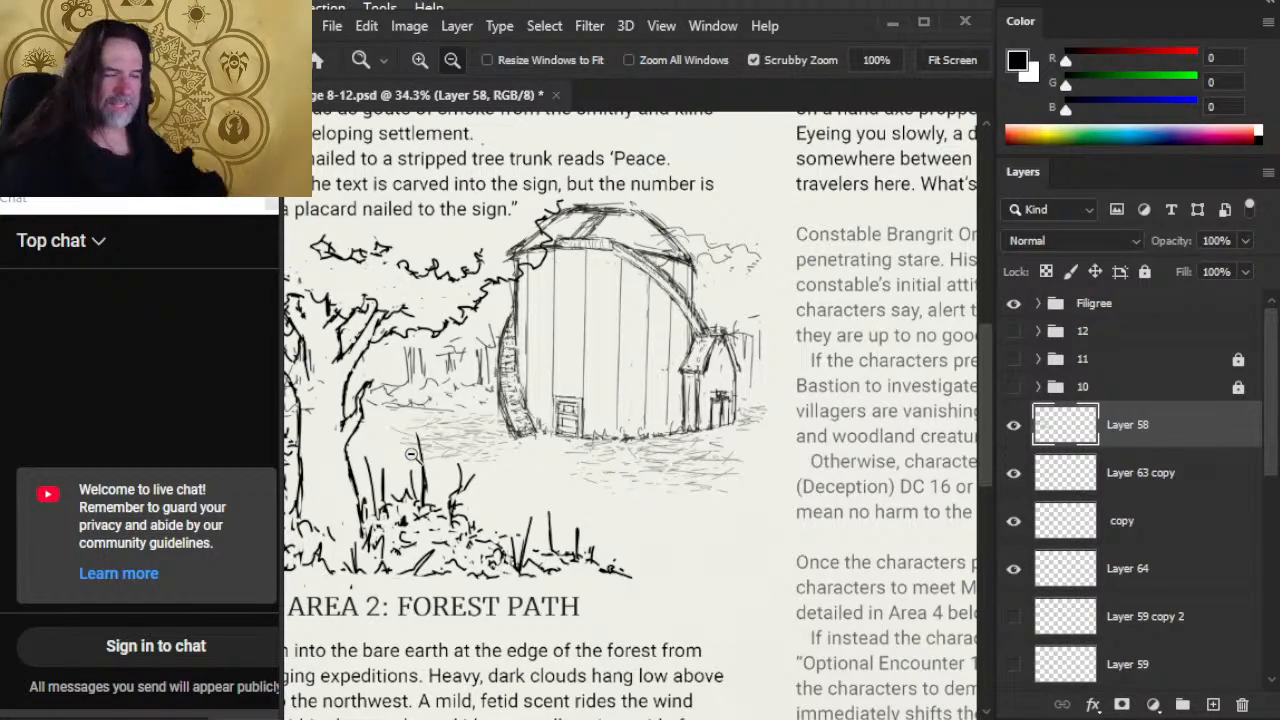
pyautogui.press('e')
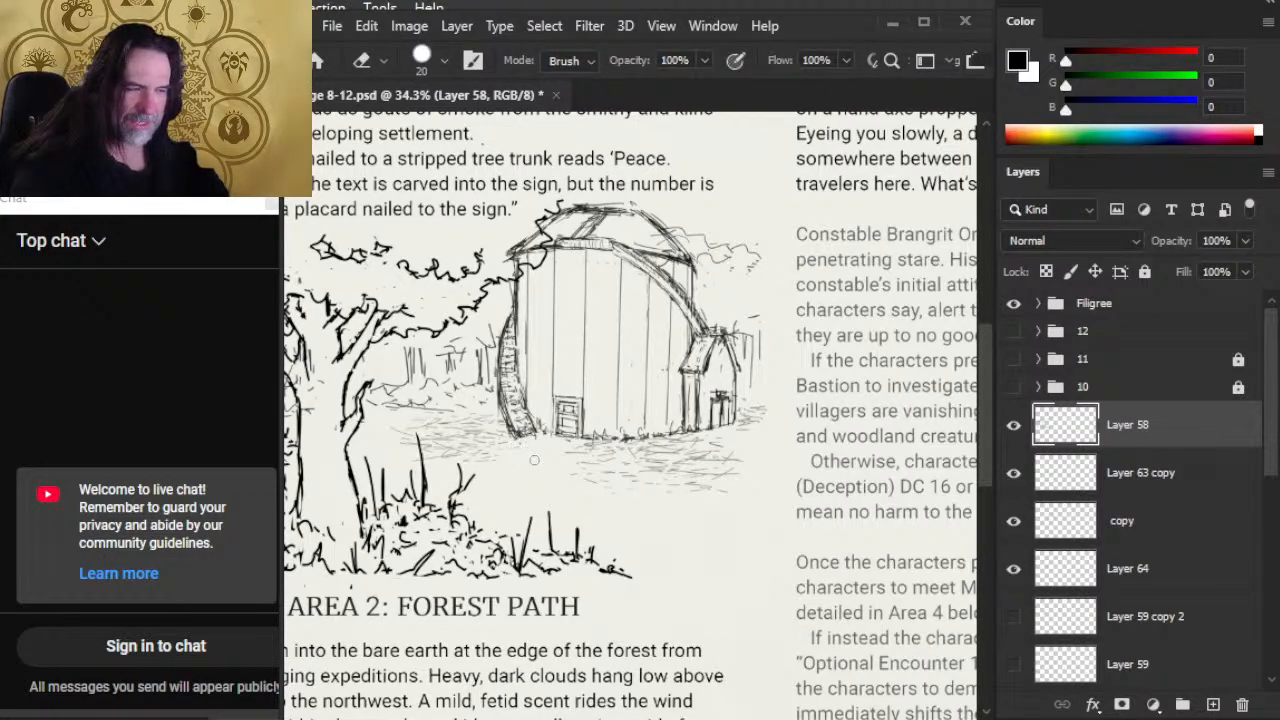
pyautogui.press('b')
pyautogui.press('l')
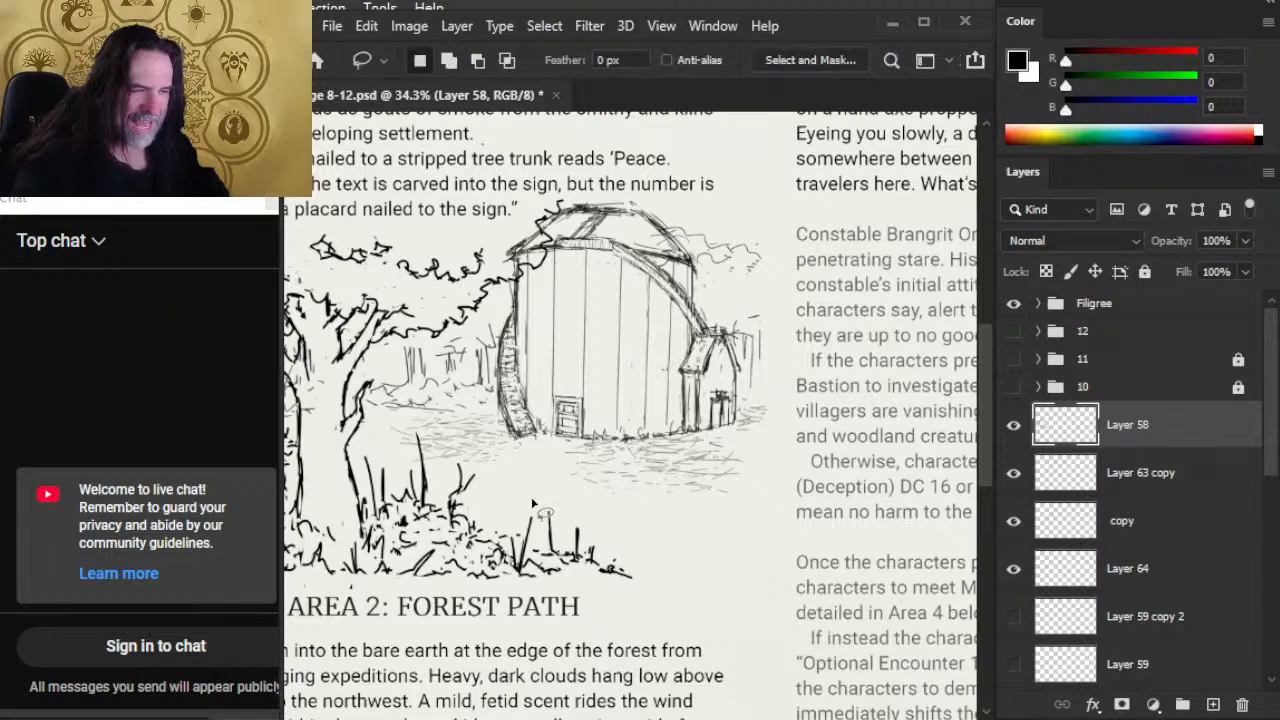
pyautogui.press('r')
pyautogui.press('z')
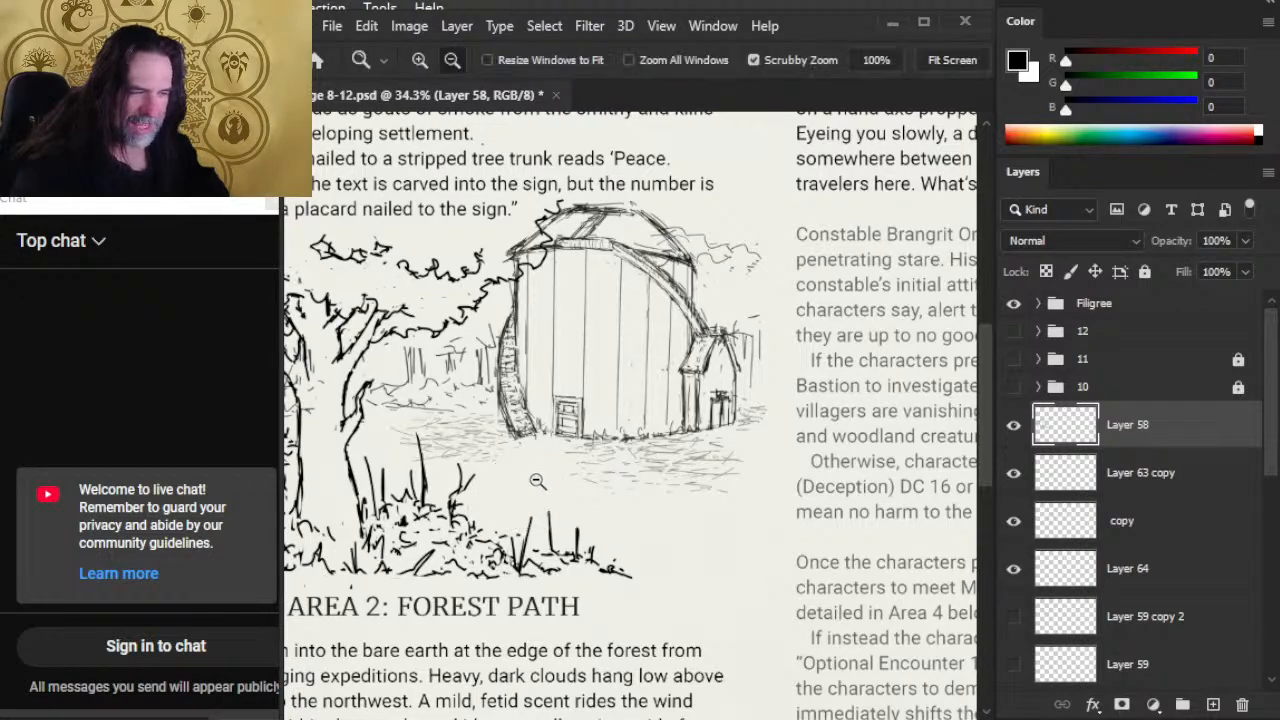
pyautogui.click(535, 485)
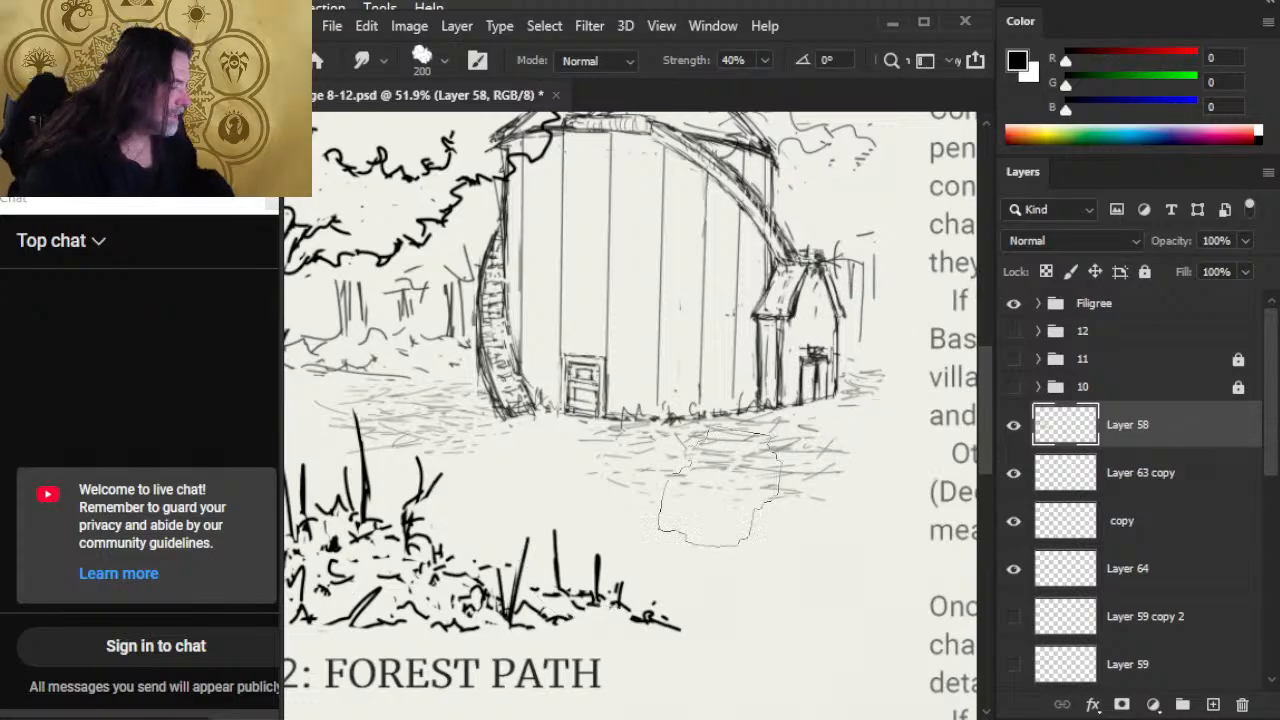
# Step: Look over the full spread, including the dwarf constable painting and the constabulary floor plan, and return to the village sketch
pyautogui.hotkey('alt', 'space')
pyautogui.moveTo(729, 388); pyautogui.dragTo(622, 413)
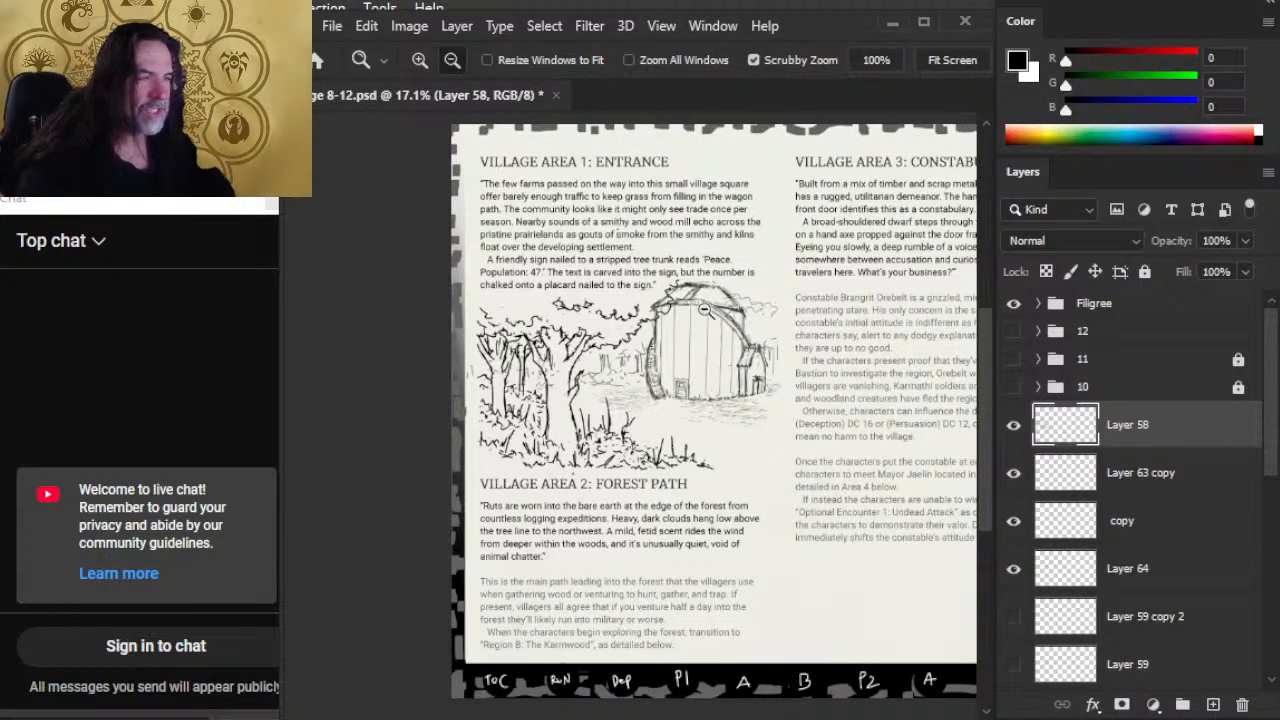
pyautogui.moveTo(783, 364); pyautogui.dragTo(608, 503)
pyautogui.moveTo(965, 500); pyautogui.dragTo(638, 361)
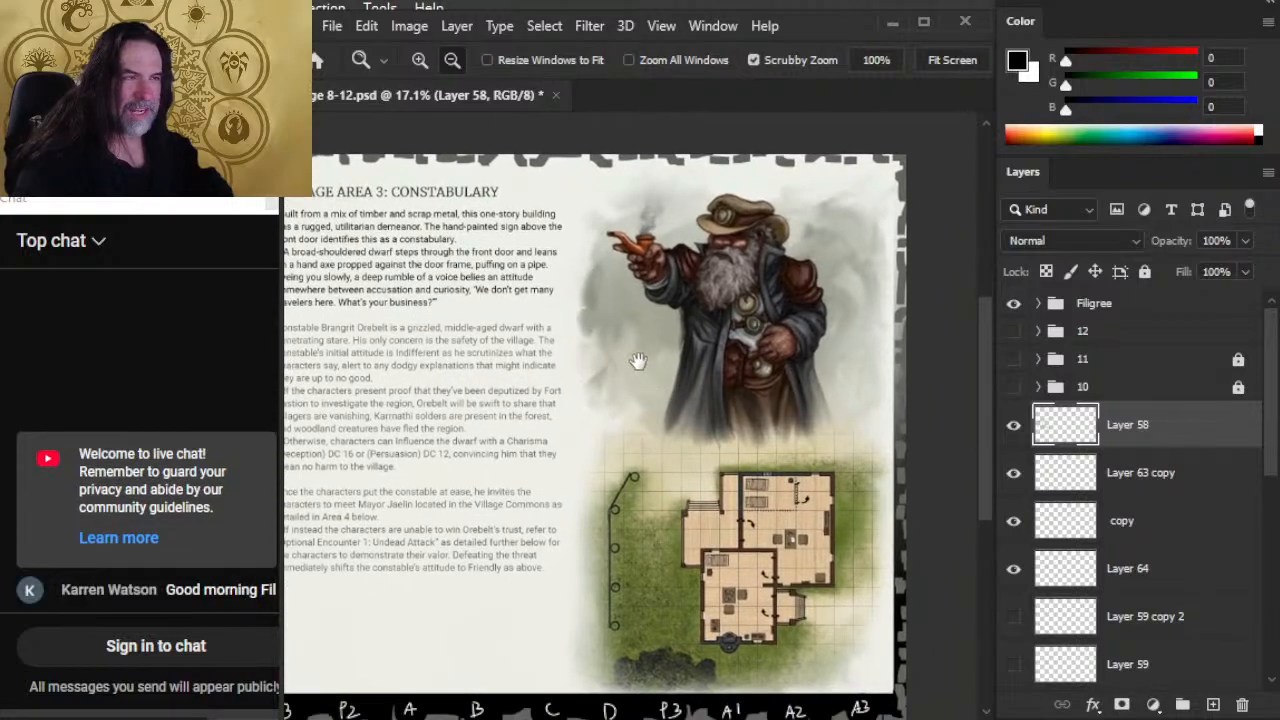
pyautogui.moveTo(776, 535); pyautogui.dragTo(740, 400)
pyautogui.hotkey('ctrl', 'space')
pyautogui.moveTo(699, 444); pyautogui.dragTo(740, 444)
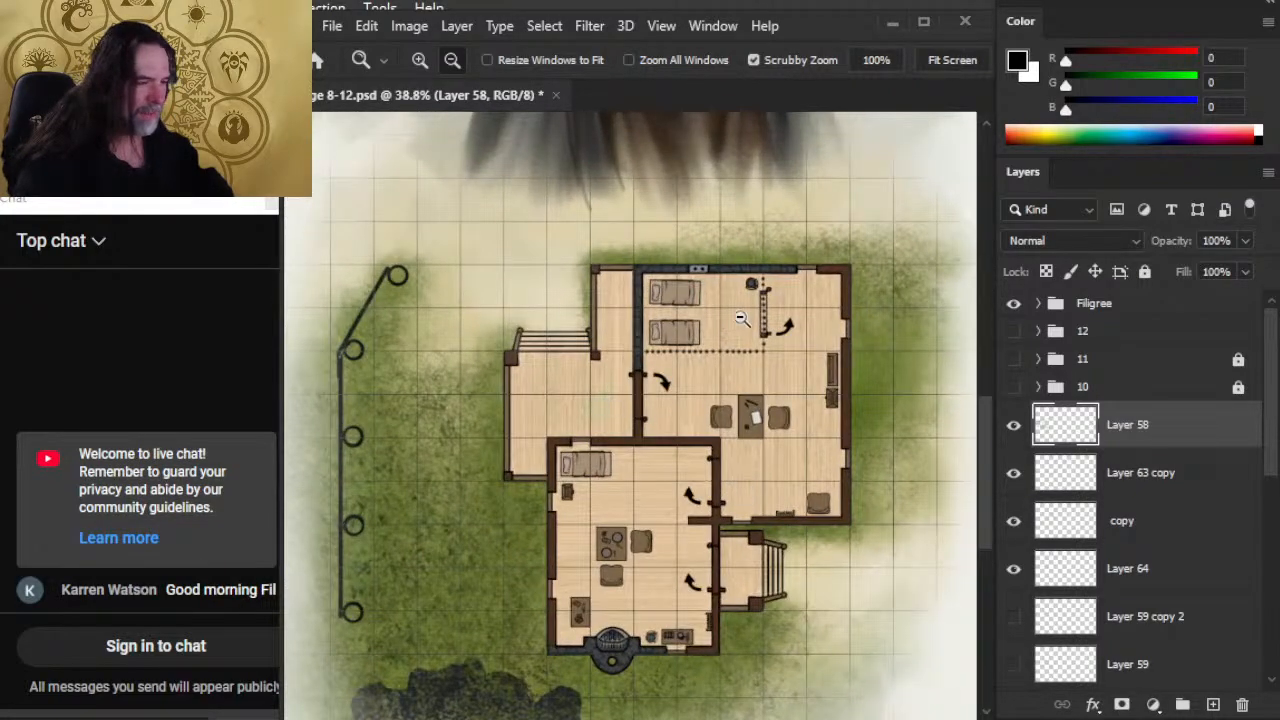
pyautogui.moveTo(832, 557); pyautogui.dragTo(729, 569)
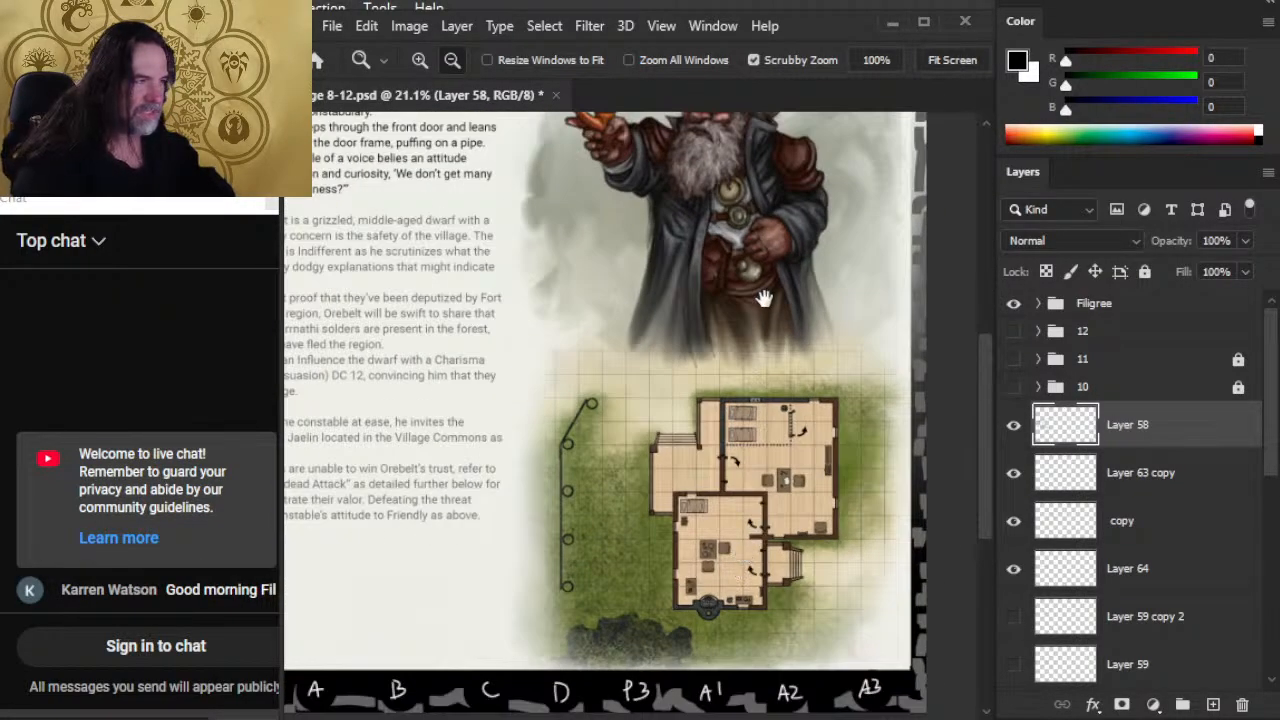
pyautogui.moveTo(759, 292); pyautogui.dragTo(727, 494)
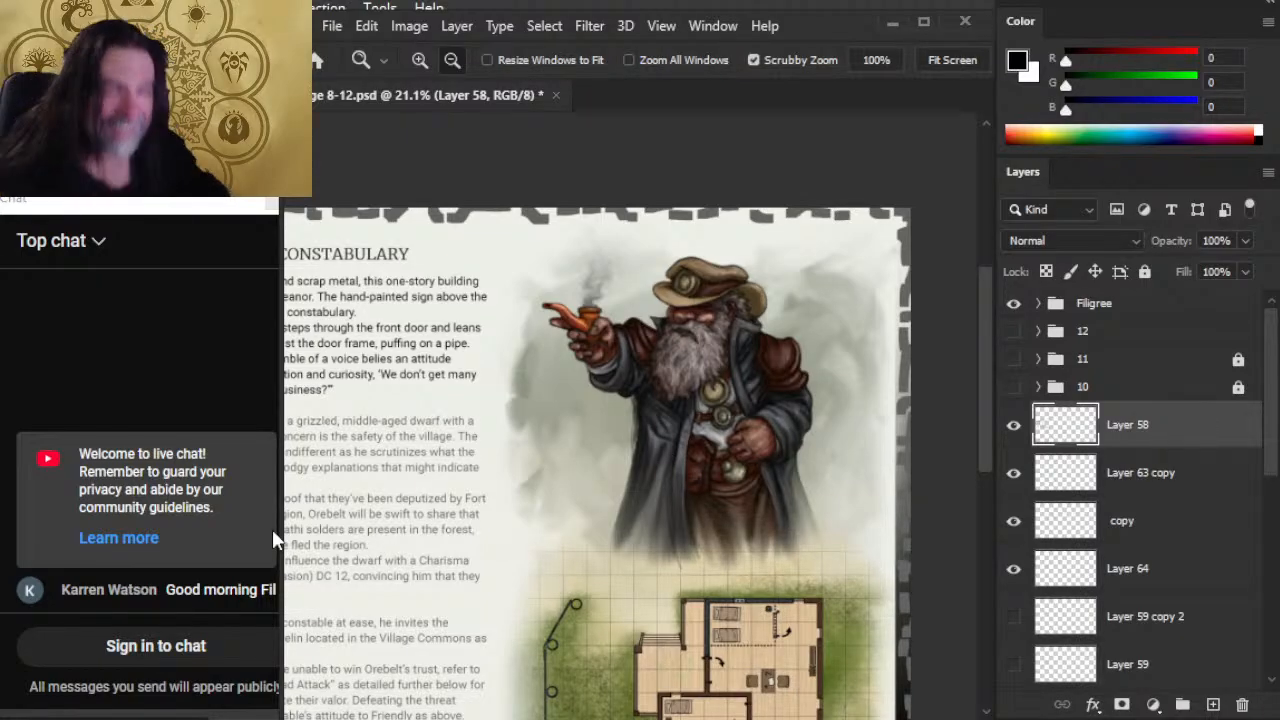
pyautogui.moveTo(272, 455); pyautogui.dragTo(769, 362)
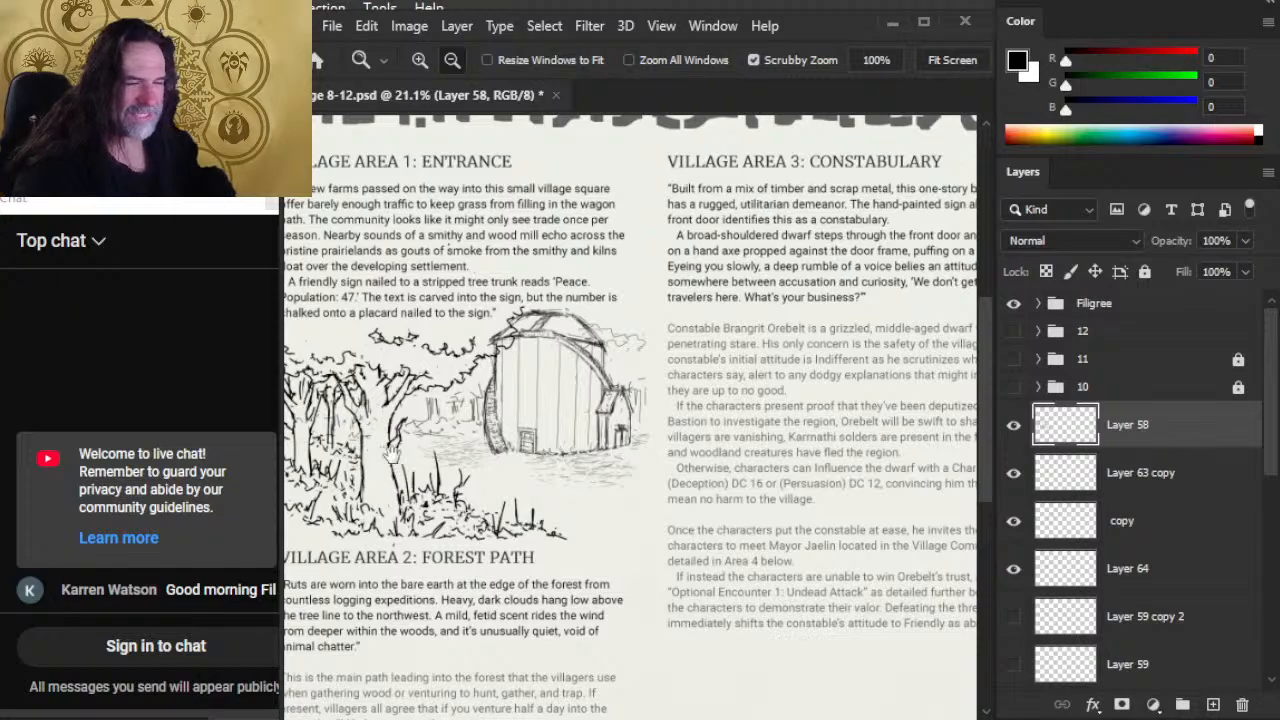
# Step: Toggle the visibility of the "copy" layer to check its barn linework, and make it the active layer
pyautogui.moveTo(350, 442); pyautogui.dragTo(420, 458)
pyautogui.press('b')
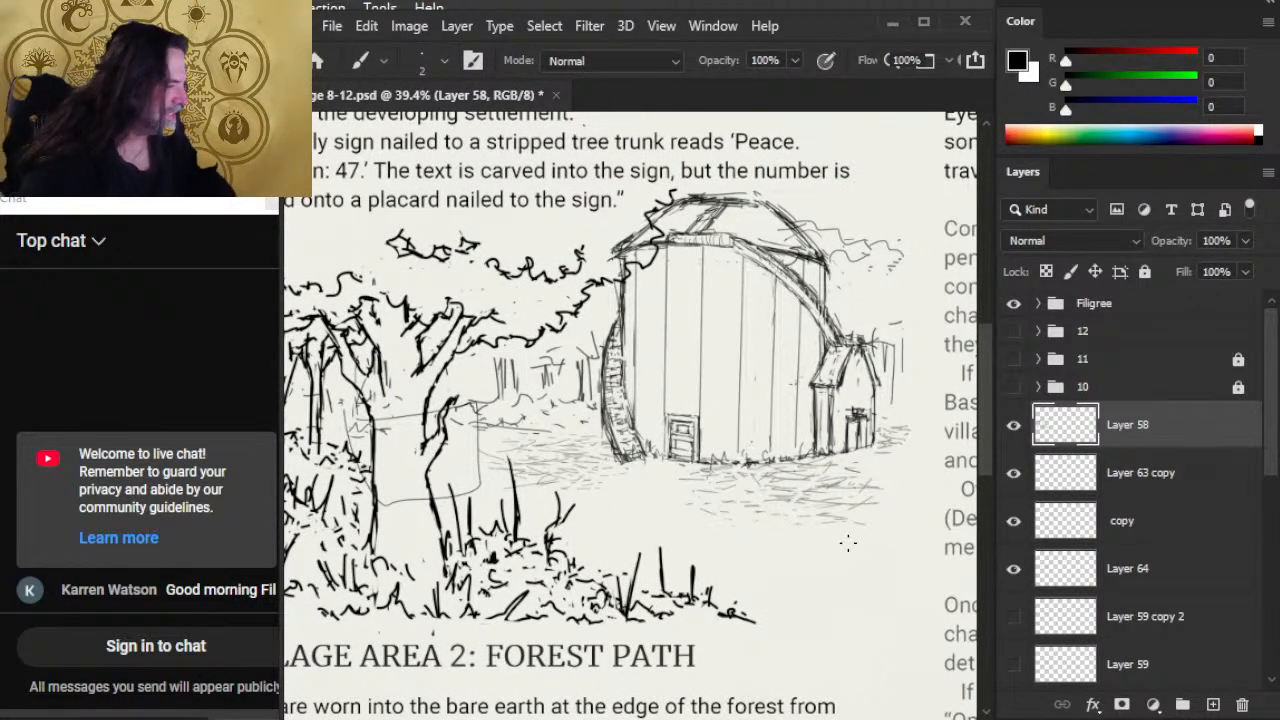
pyautogui.click(1013, 522)
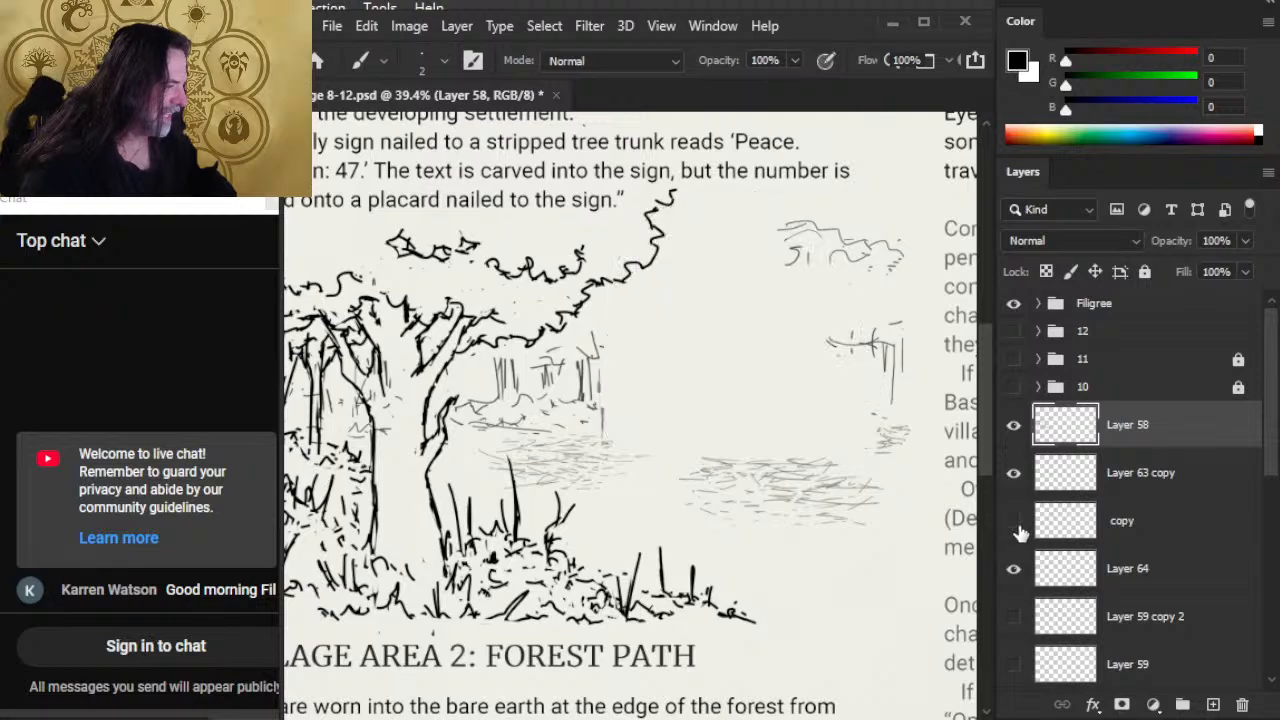
pyautogui.click(1013, 522)
pyautogui.click(1097, 534)
# Step: Lasso the barn's roof and walls on the "copy" layer, reduce their height to about 94% with Free Transform, and deselect
pyautogui.moveTo(748, 386); pyautogui.dragTo(738, 428)
pyautogui.press('l')
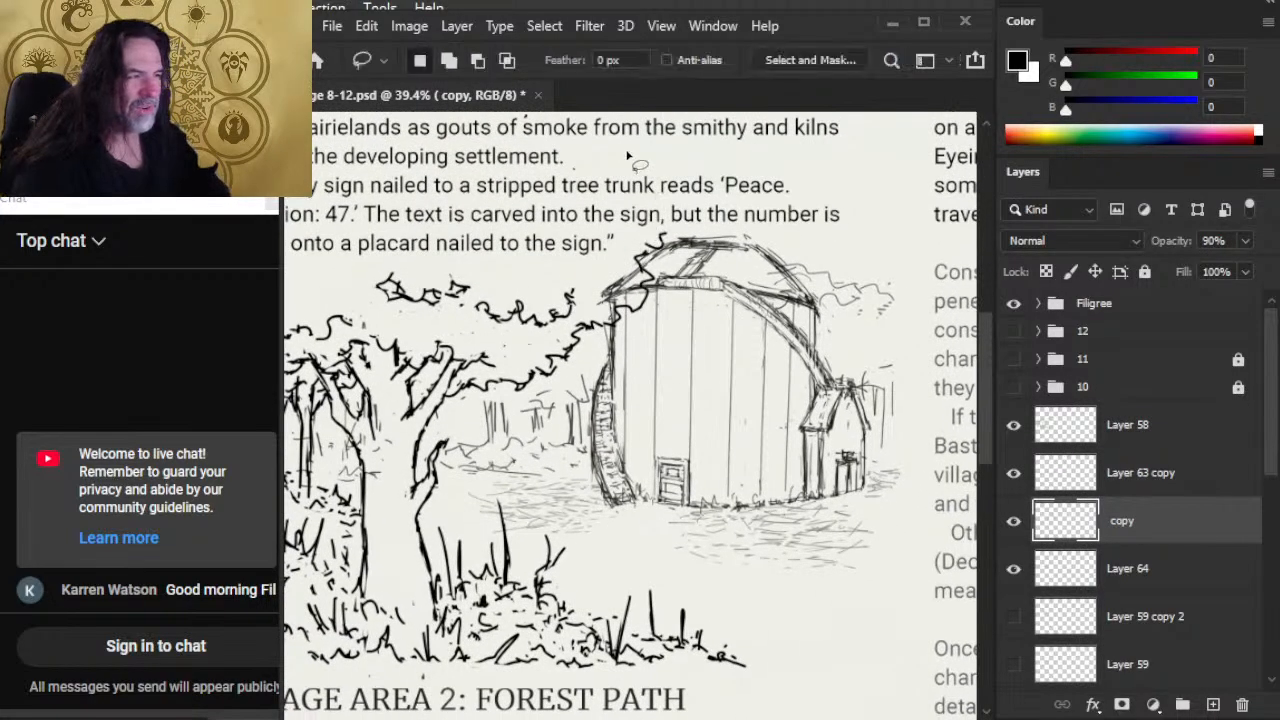
pyautogui.moveTo(657, 205)
pyautogui.mouseDown()
pyautogui.moveTo(539, 255)
pyautogui.moveTo(532, 300)
pyautogui.mouseUp()
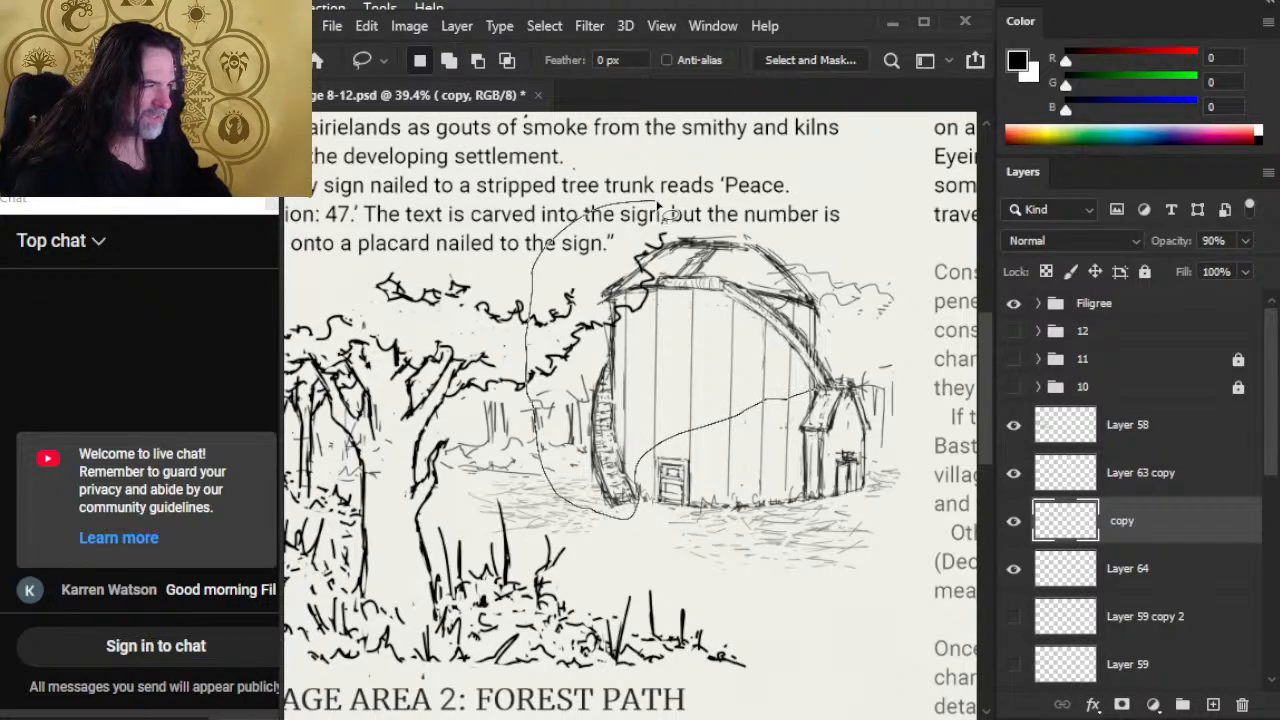
pyautogui.moveTo(660, 210); pyautogui.dragTo(662, 212)
pyautogui.rightClick(641, 279)
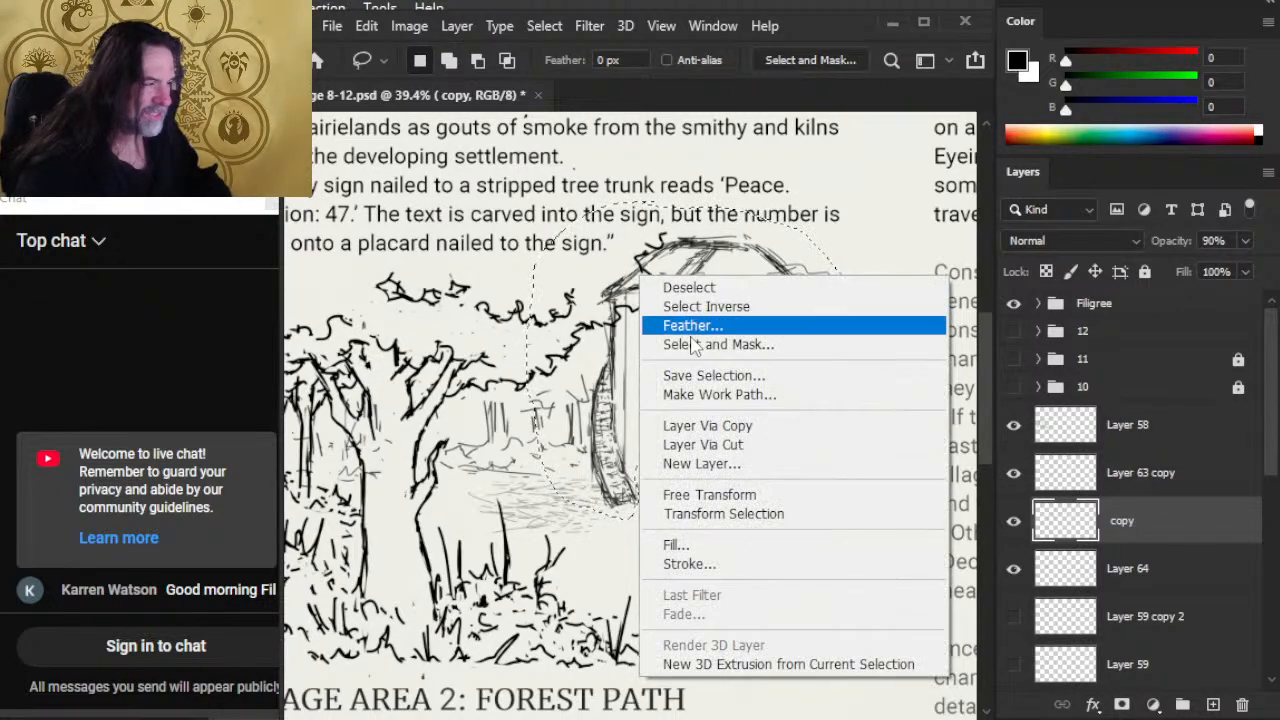
pyautogui.click(709, 495)
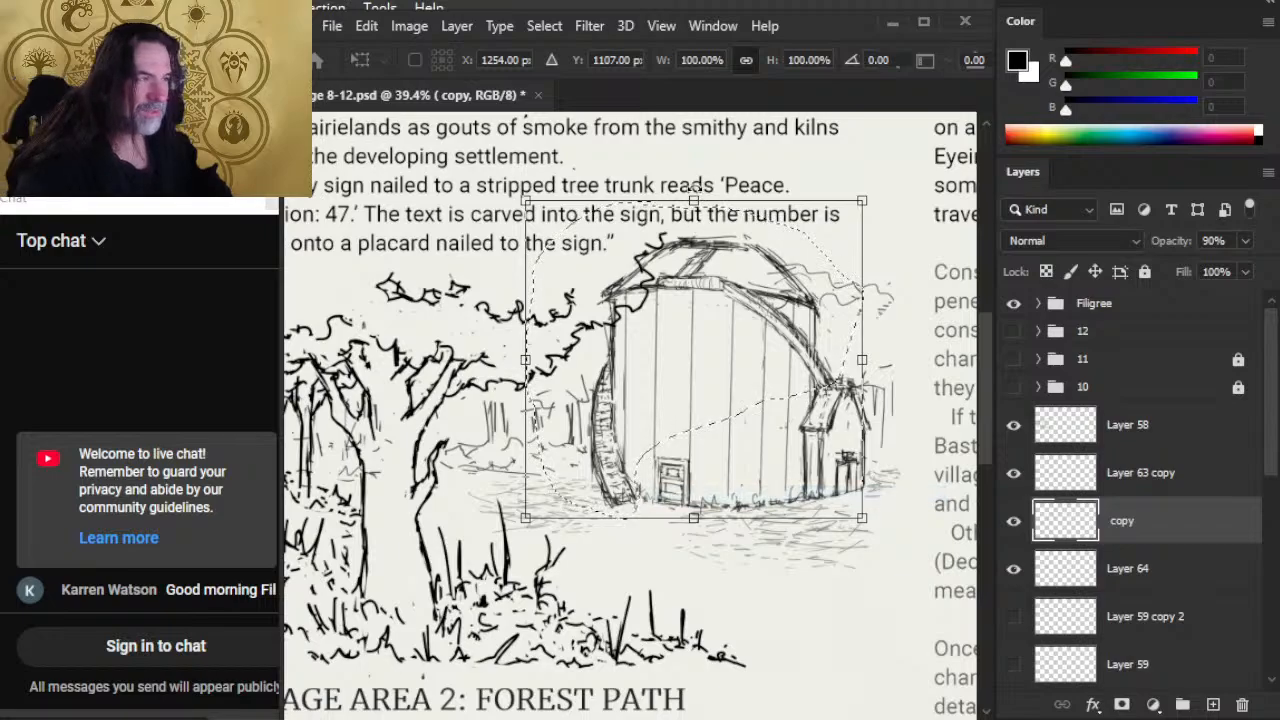
pyautogui.moveTo(693, 243); pyautogui.dragTo(691, 215)
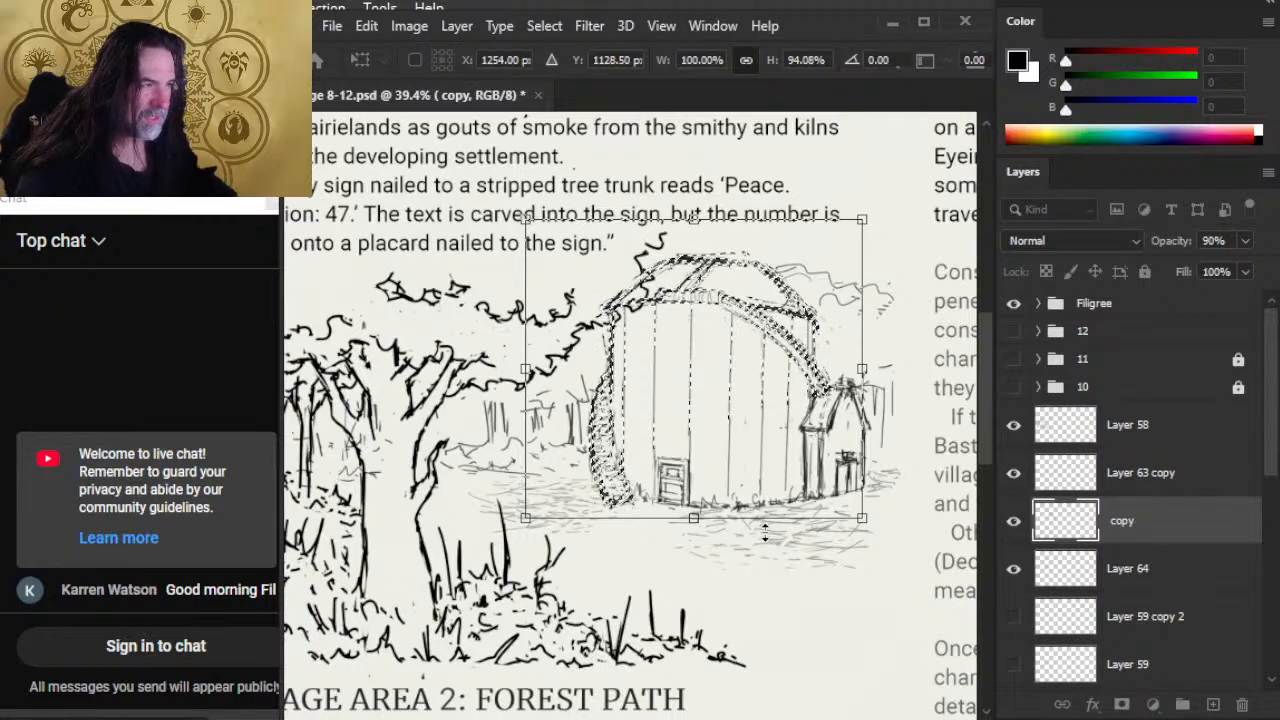
pyautogui.press('Return')
pyautogui.press('l')
pyautogui.hotkey('ctrl', 'd')
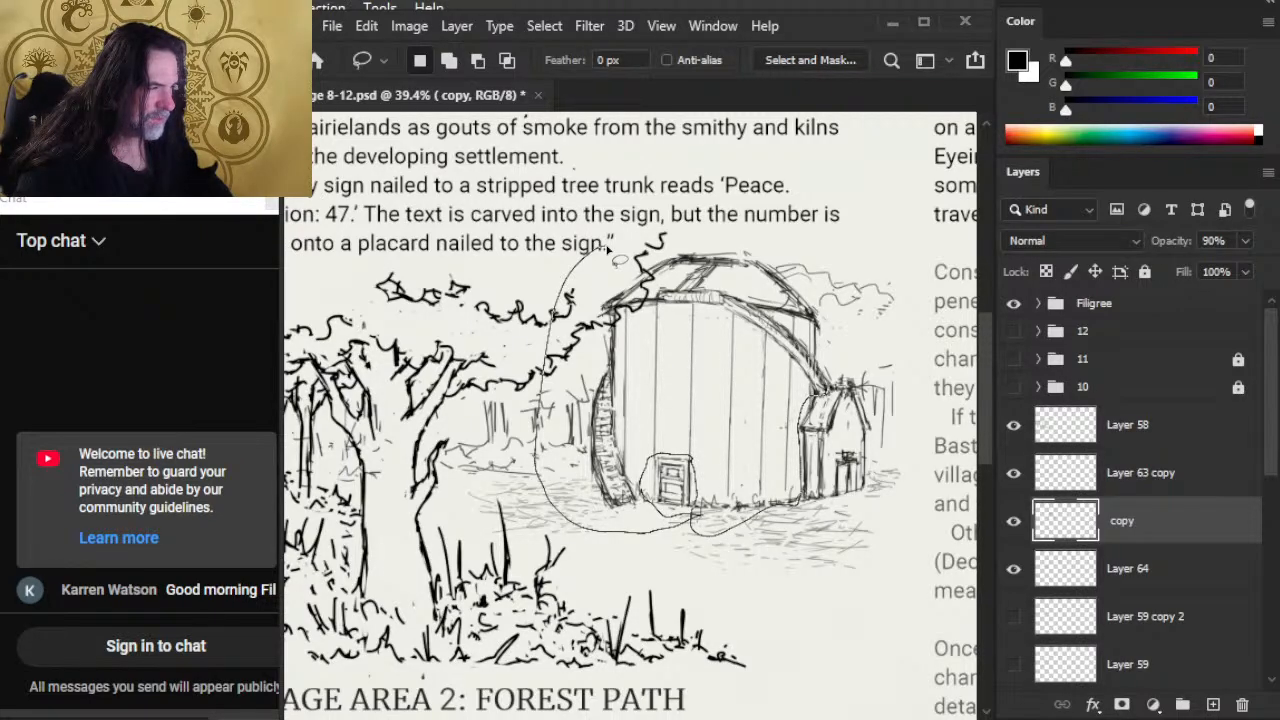
# Step: Lasso the barn body without its small door and side shed, and scale it down proportionally to about 96%
pyautogui.moveTo(607, 249); pyautogui.dragTo(609, 252)
pyautogui.rightClick(594, 323)
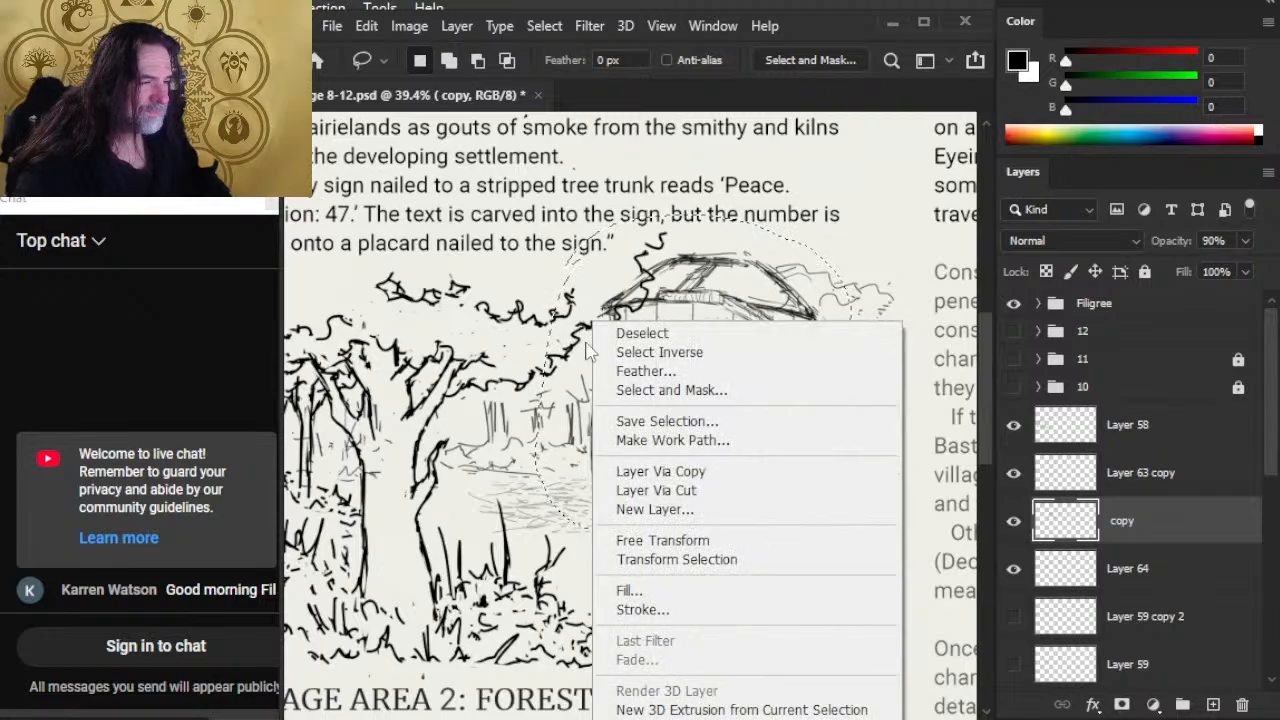
pyautogui.click(700, 541)
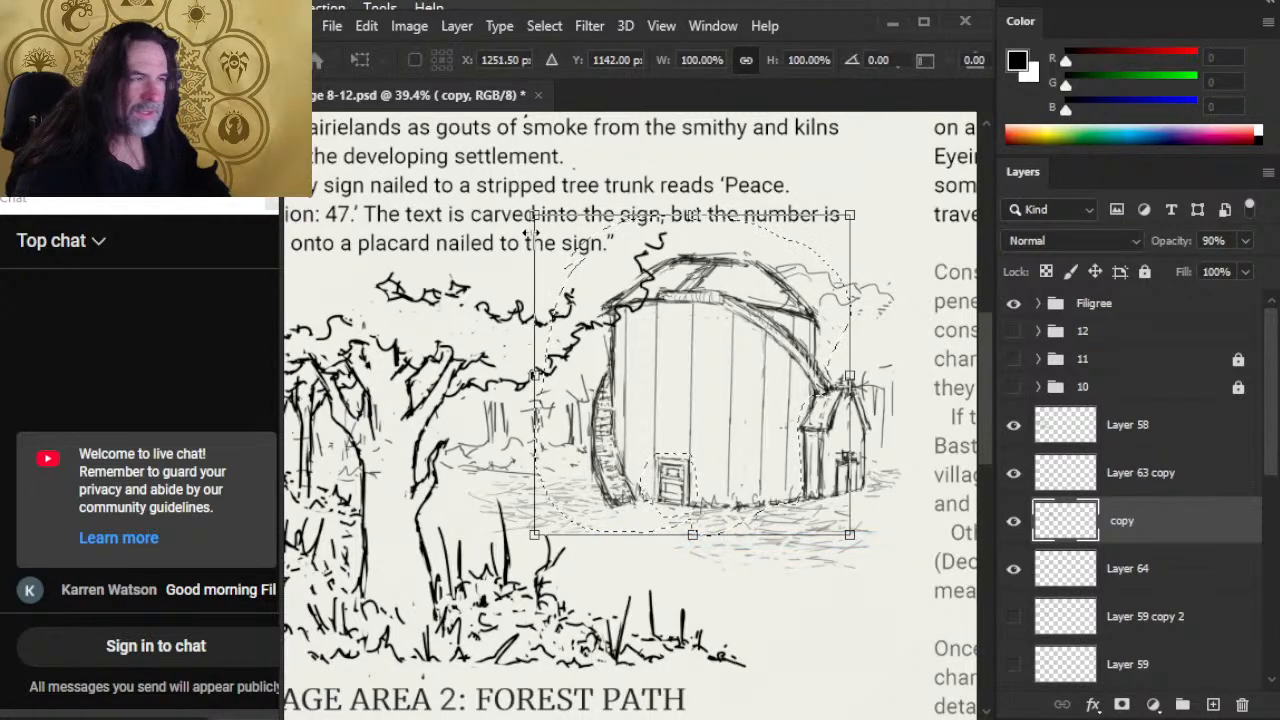
pyautogui.moveTo(534, 214); pyautogui.dragTo(537, 228)
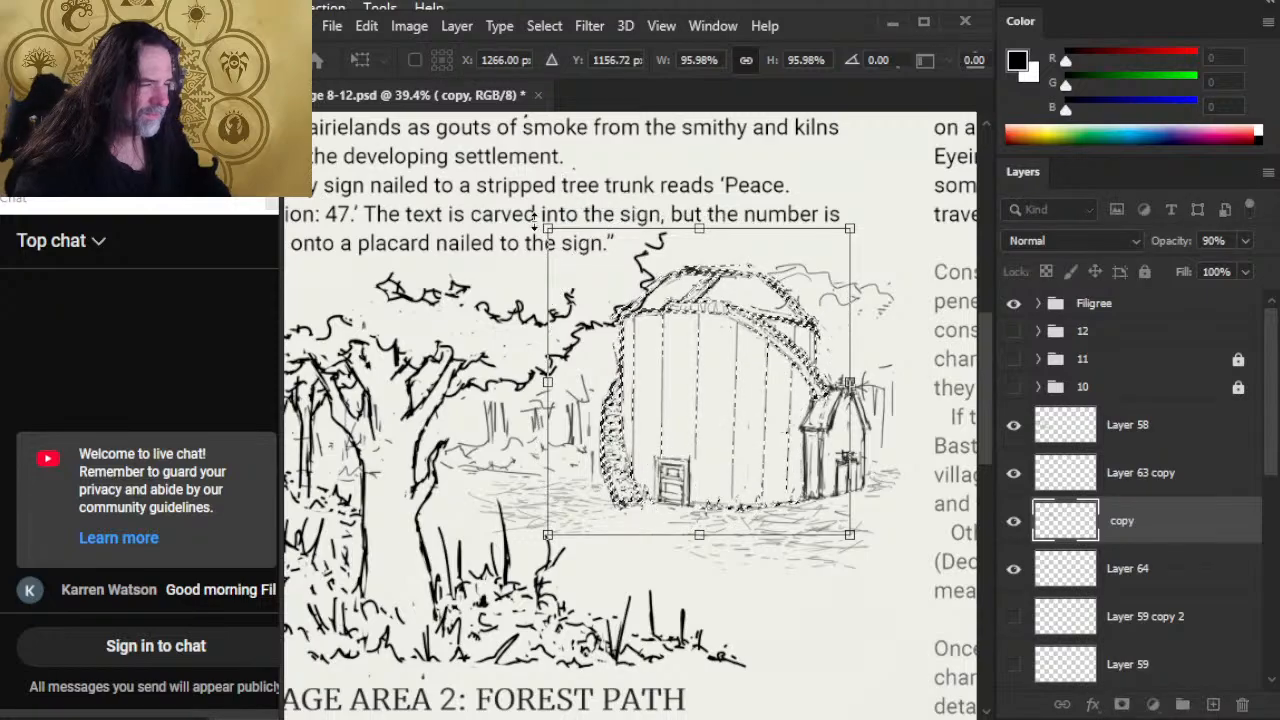
pyautogui.press('Return')
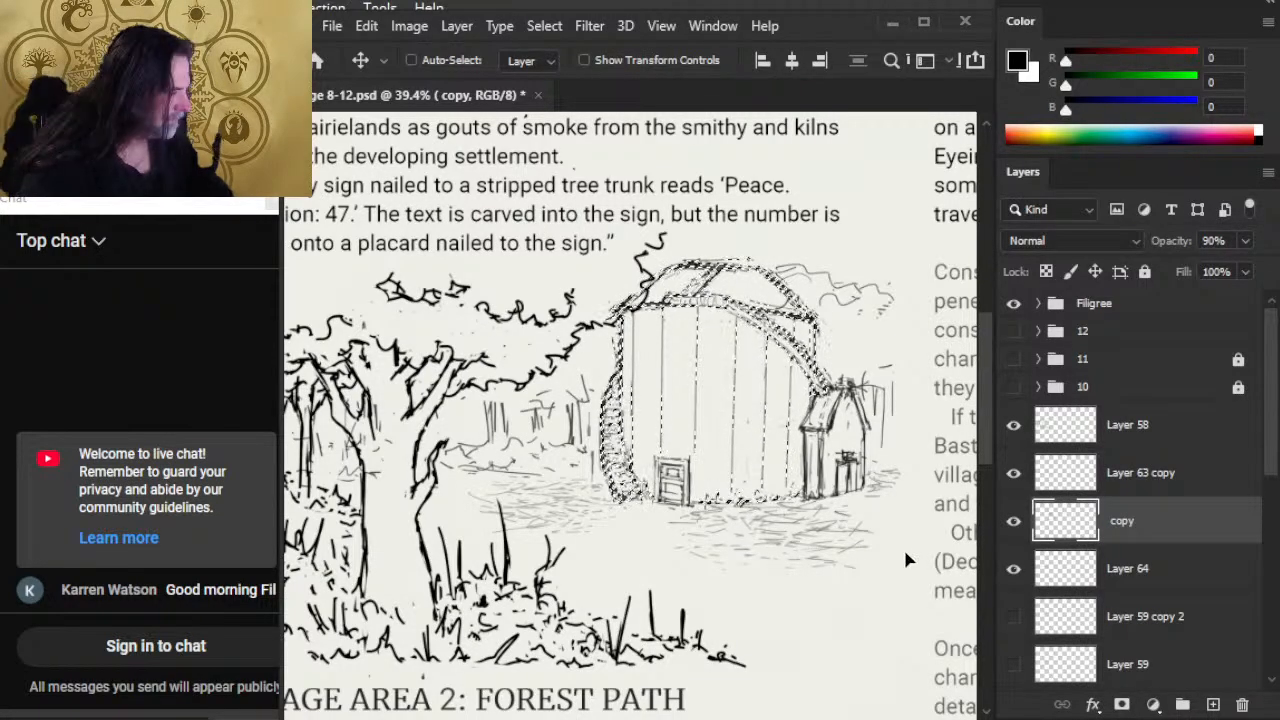
# Step: Put the selected barn body on its own layer and toggle the visibility of both barn layers to compare their contents
pyautogui.hotkey('ctrl', 'j')
pyautogui.click(1120, 586)
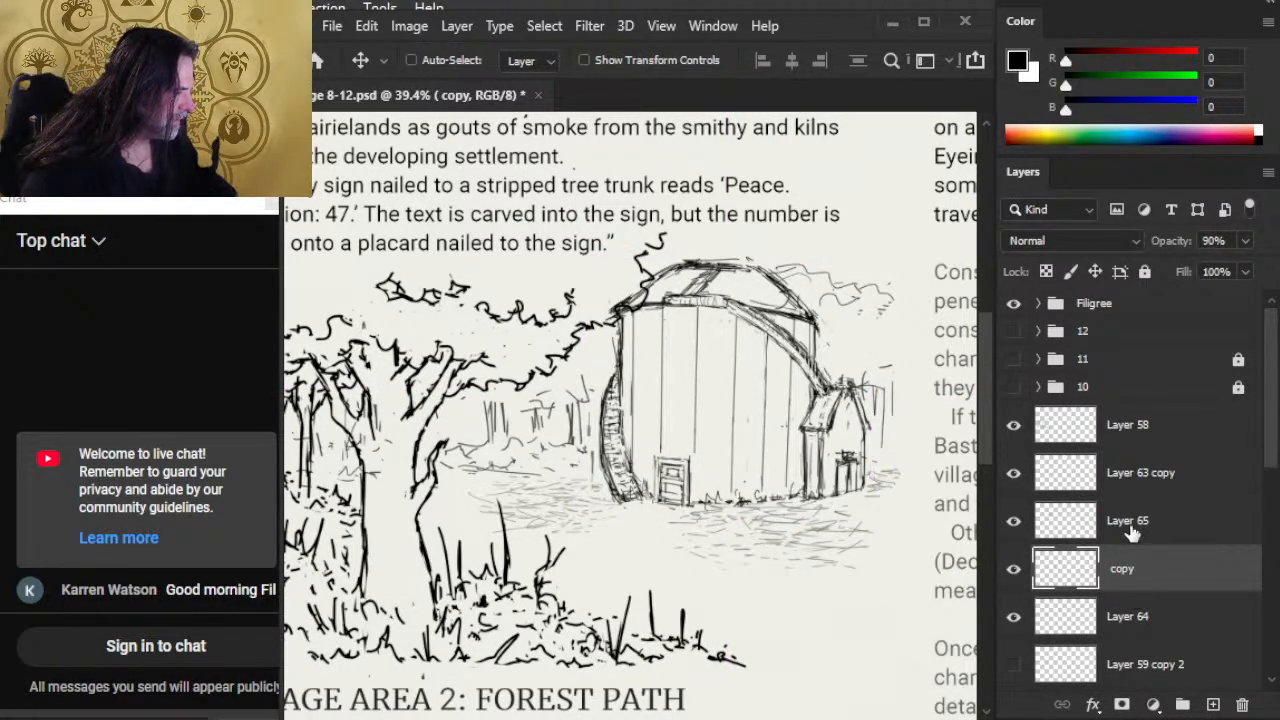
pyautogui.click(1013, 520)
pyautogui.click(1013, 520)
pyautogui.click(1054, 518)
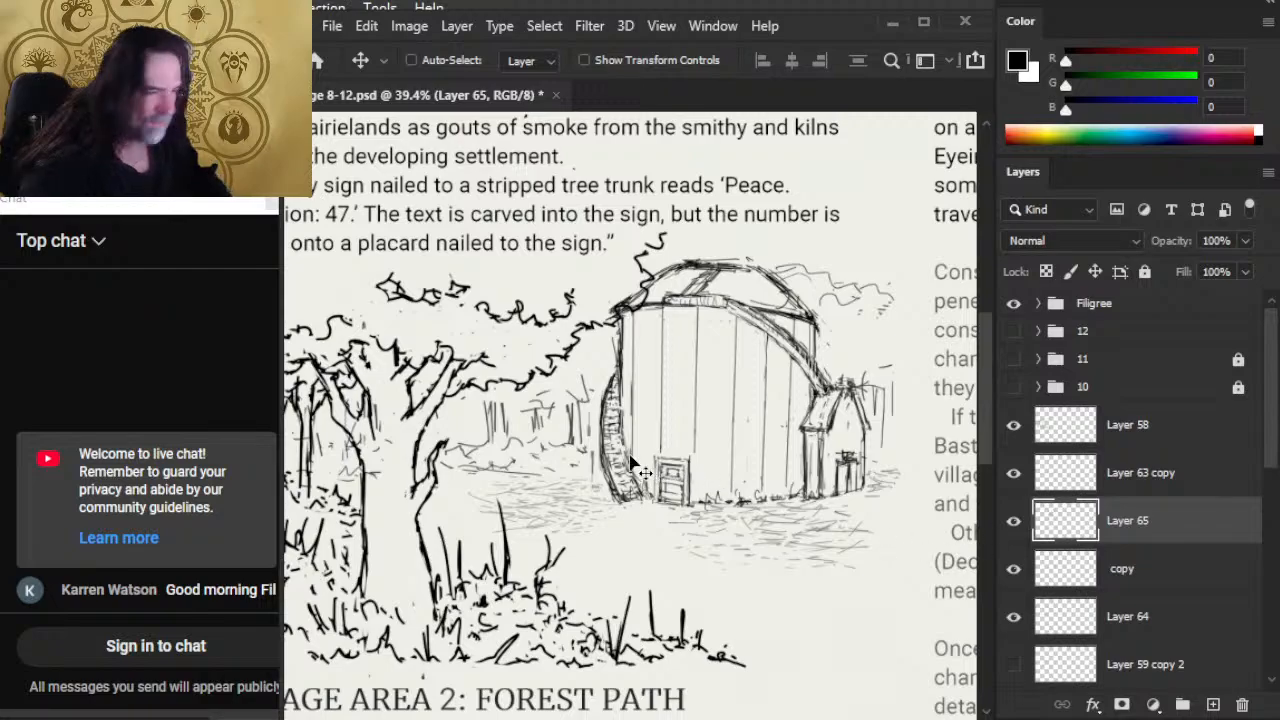
pyautogui.press('l')
pyautogui.click(1013, 568)
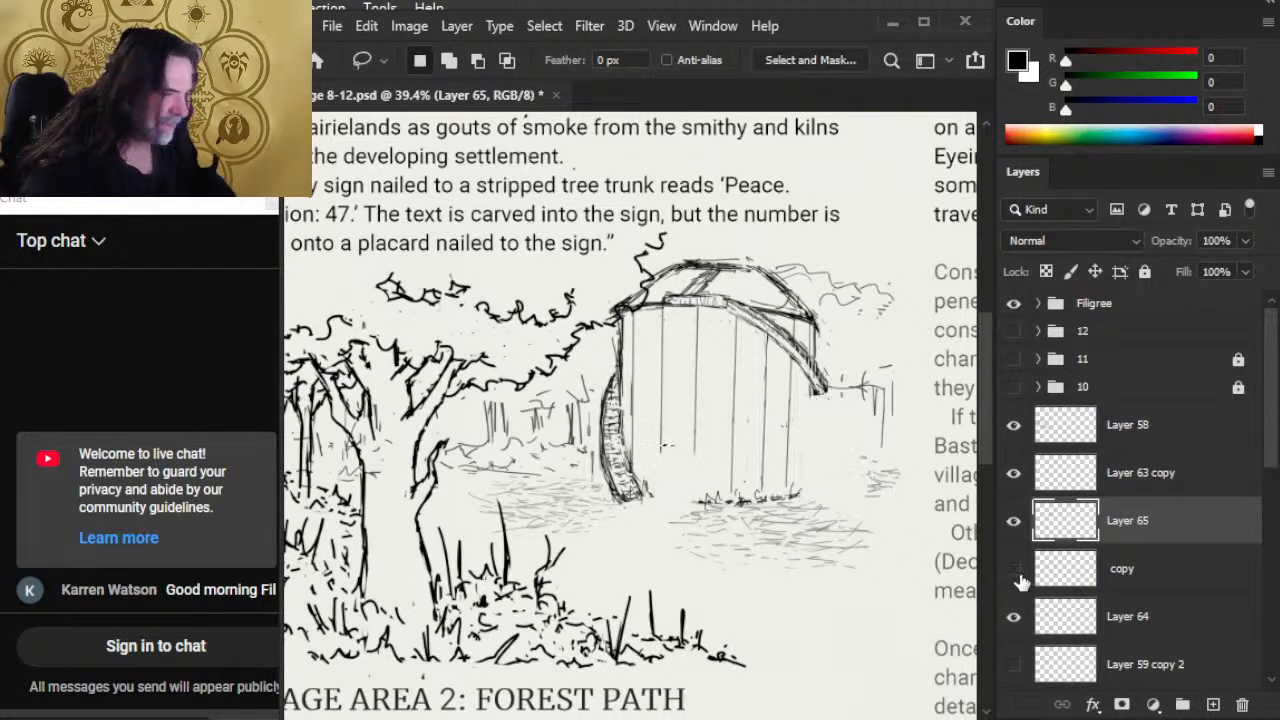
pyautogui.click(1013, 568)
# Step: Lasso the small barn door on the "copy" layer, nudge it slightly to the right, and deselect
pyautogui.click(1040, 570)
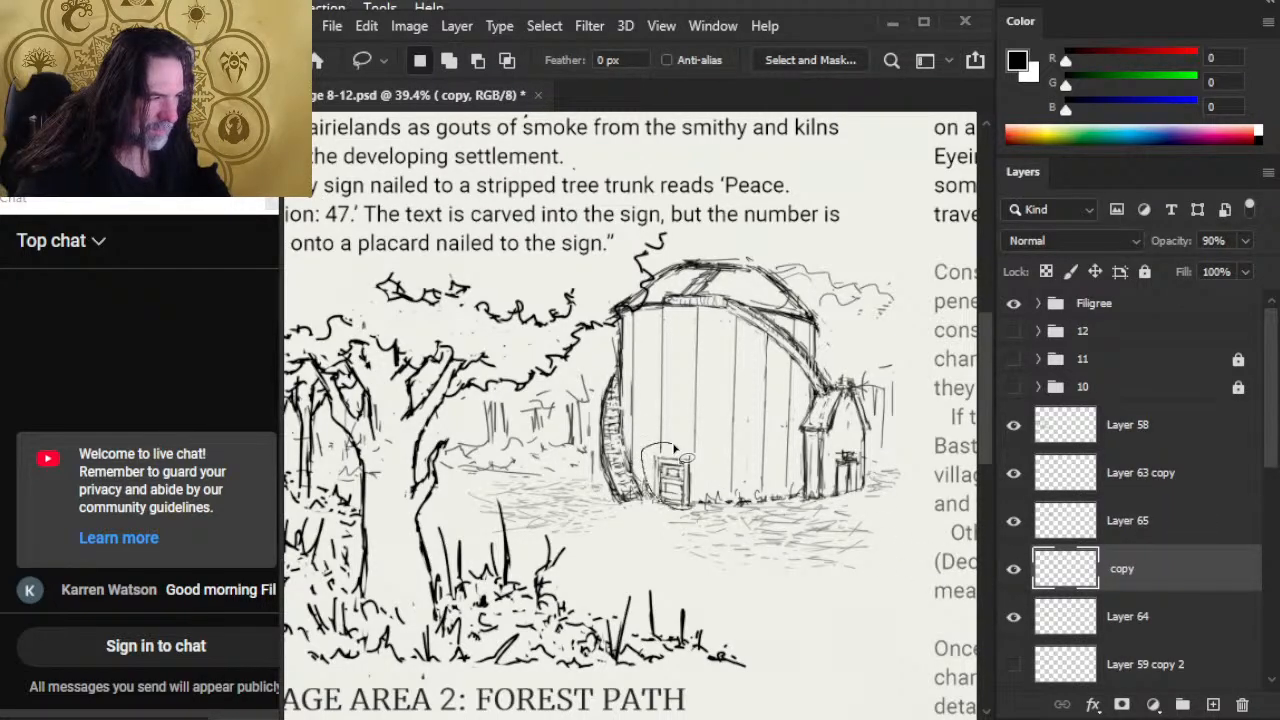
pyautogui.moveTo(675, 452); pyautogui.dragTo(630, 422)
pyautogui.press('v')
pyautogui.press('Right')
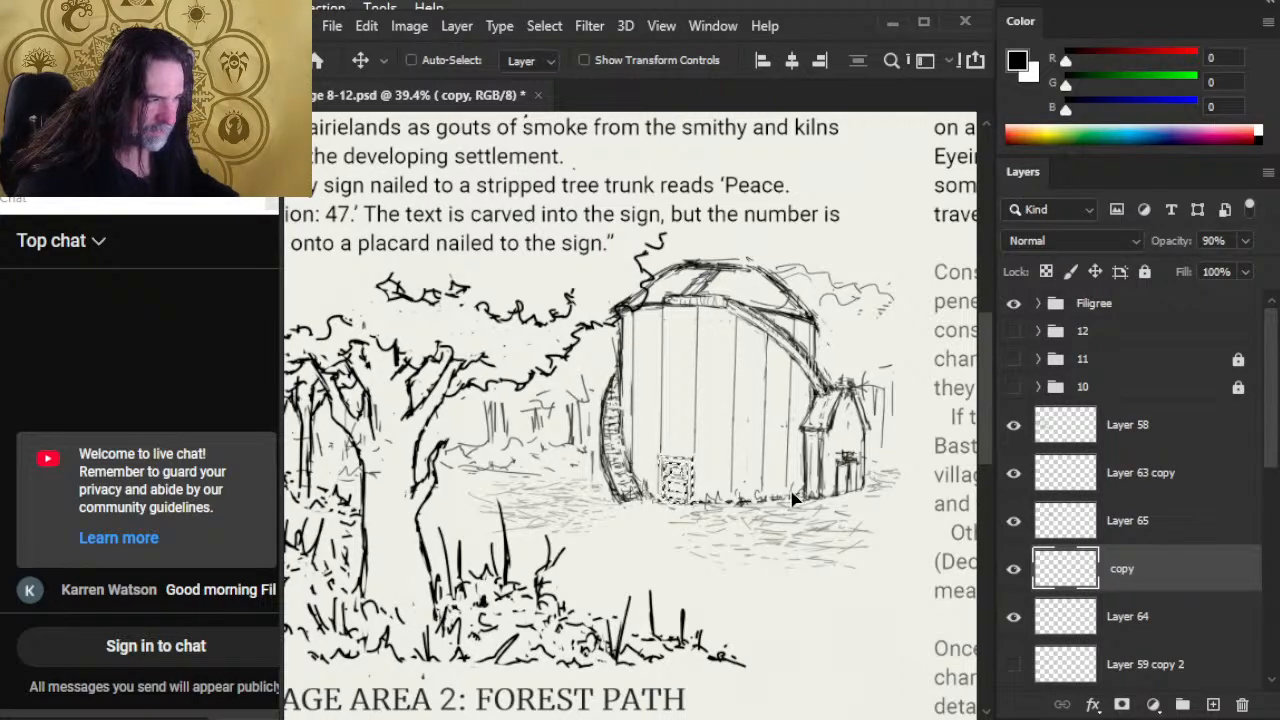
pyautogui.press('l')
pyautogui.hotkey('ctrl', 'd')
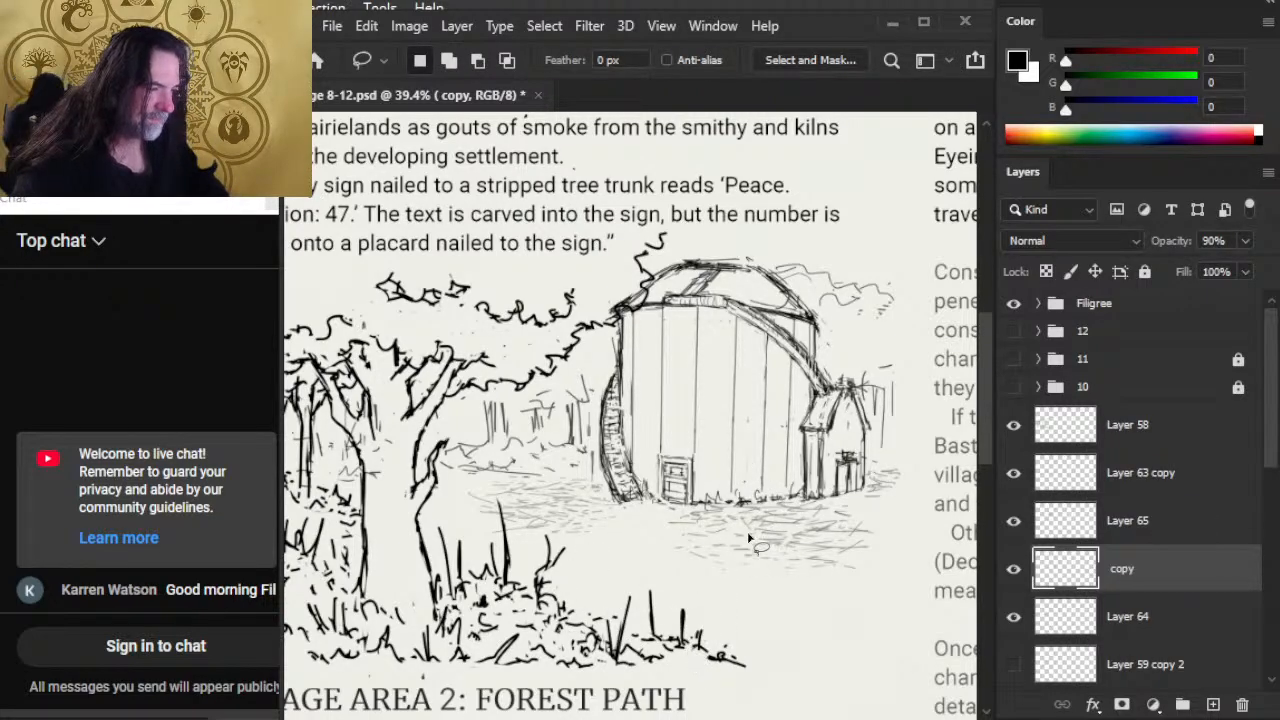
# Step: Merge Layer 65 with the barn body down into the "copy" layer
pyautogui.press('z')
pyautogui.moveTo(748, 559); pyautogui.dragTo(685, 630)
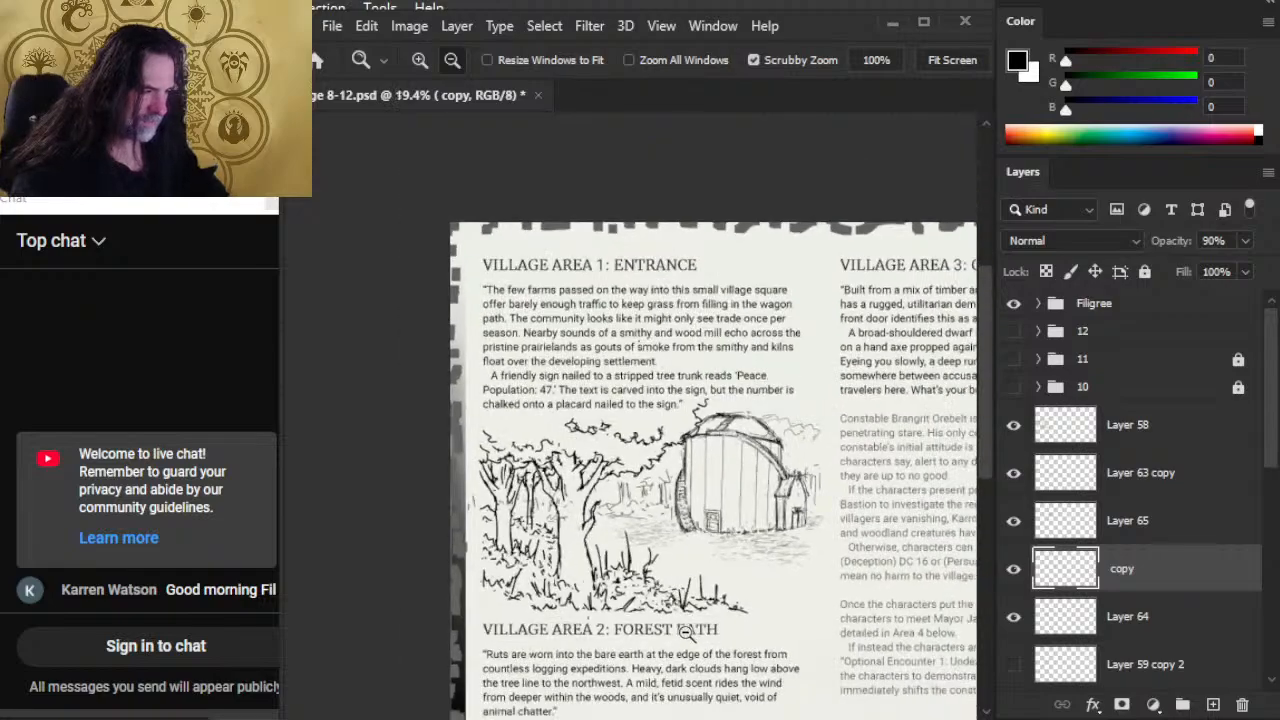
pyautogui.moveTo(715, 437); pyautogui.dragTo(695, 479)
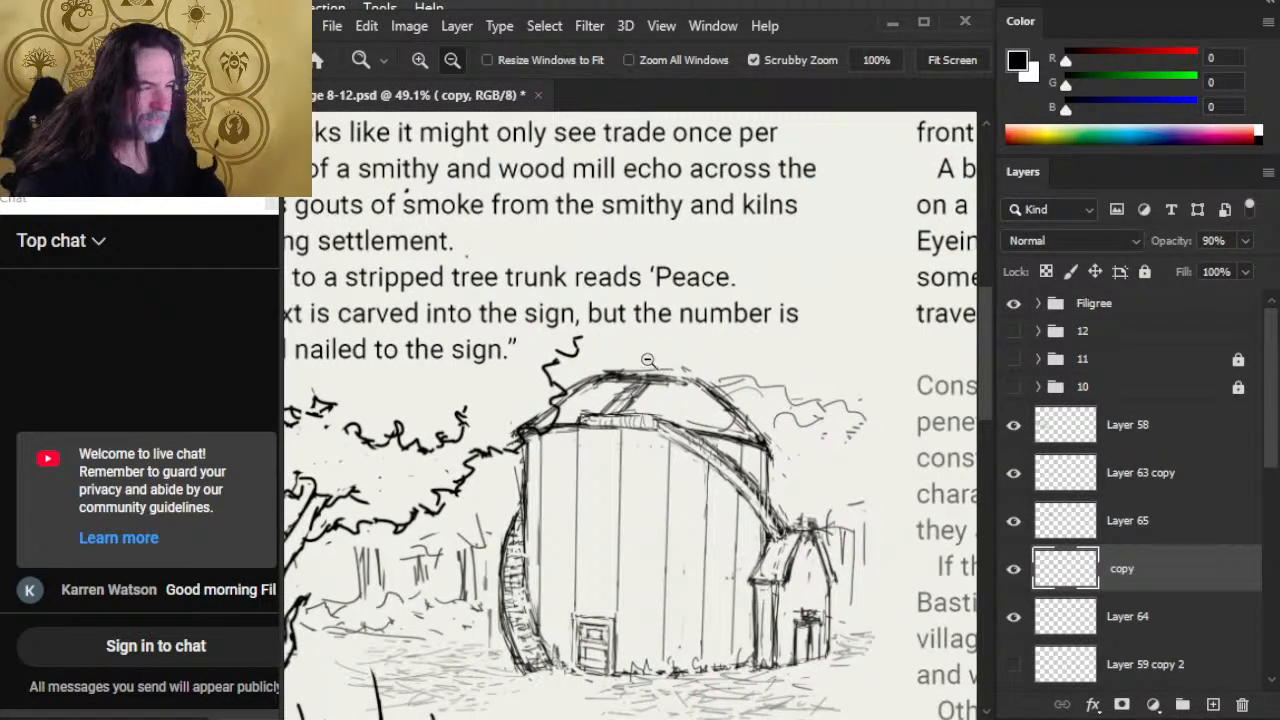
pyautogui.press('e')
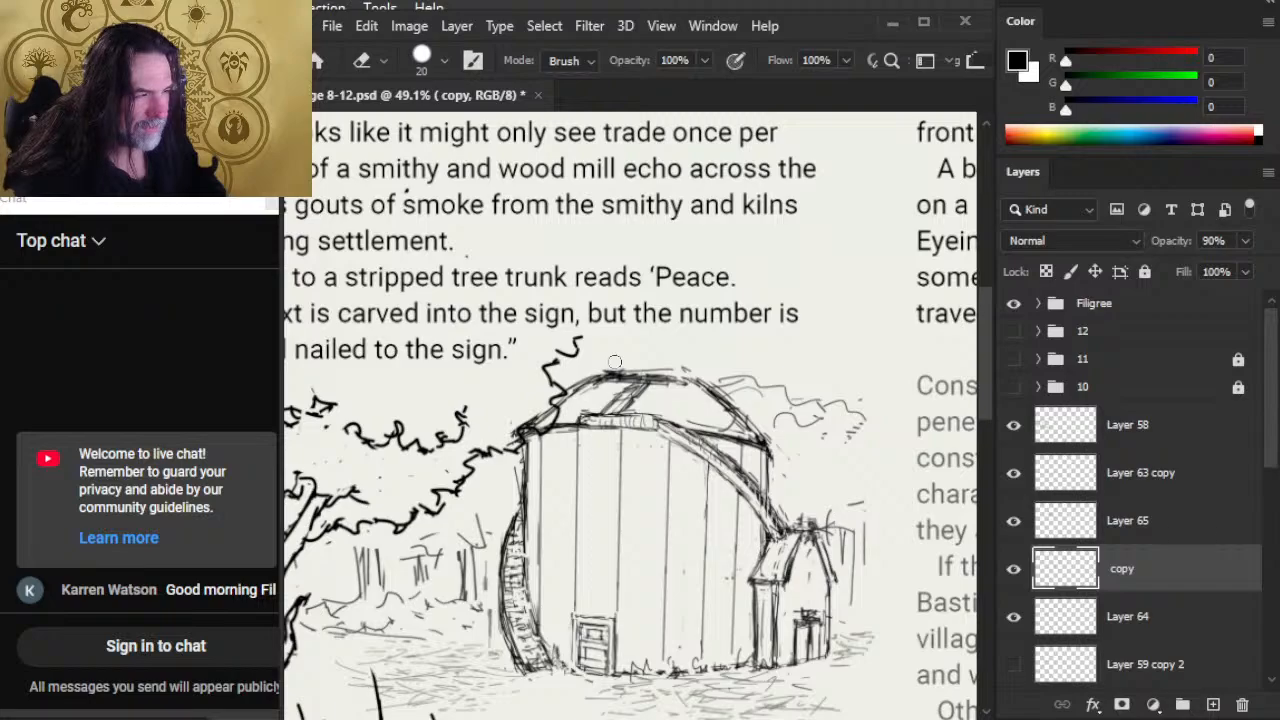
pyautogui.press('l')
pyautogui.click(1176, 523)
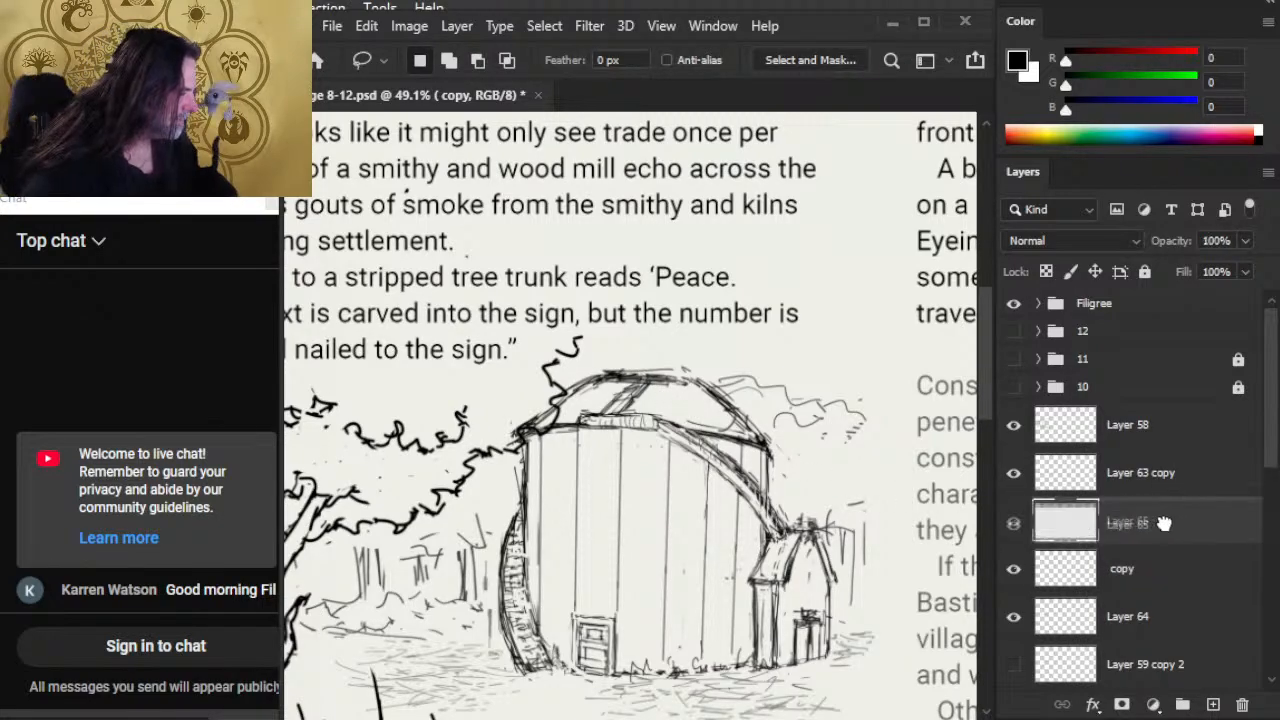
pyautogui.rightClick(1170, 530)
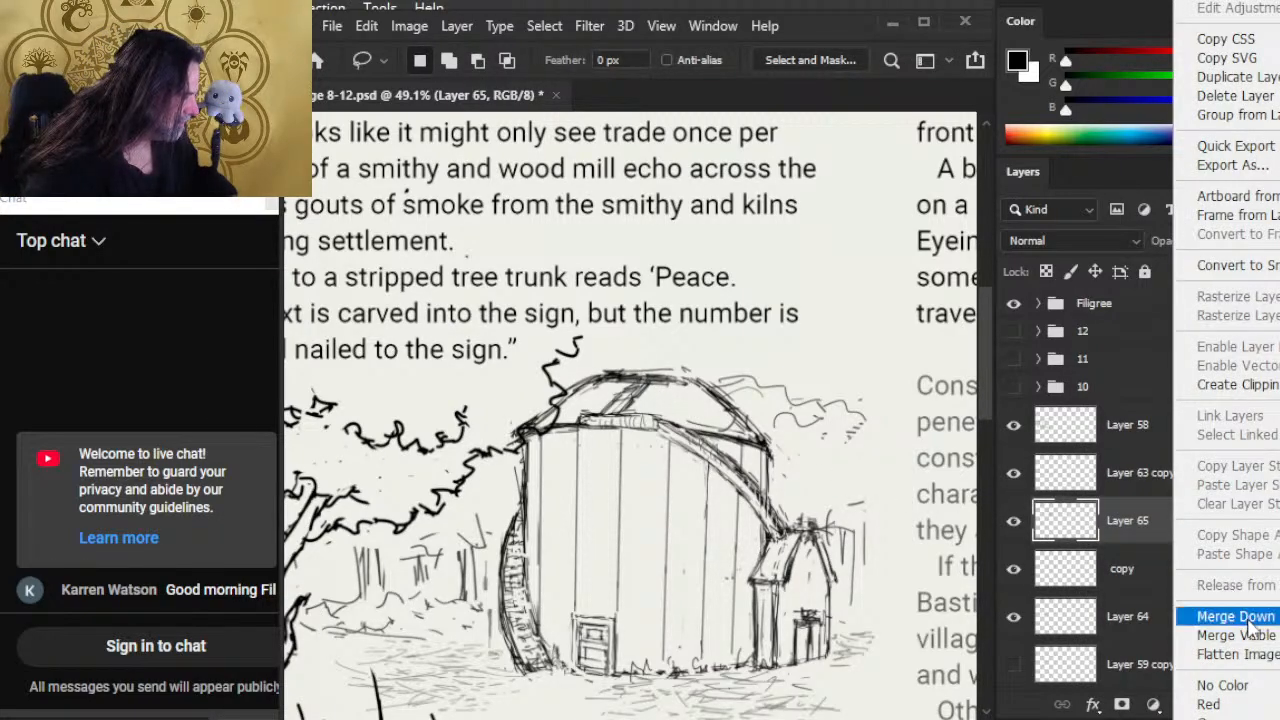
pyautogui.click(1177, 611)
# Step: Hide layer group 9 and show group 8 to bring up the village map spread
pyautogui.press('z')
pyautogui.keyDown('alt'); pyautogui.click(760, 588); pyautogui.keyUp('alt')
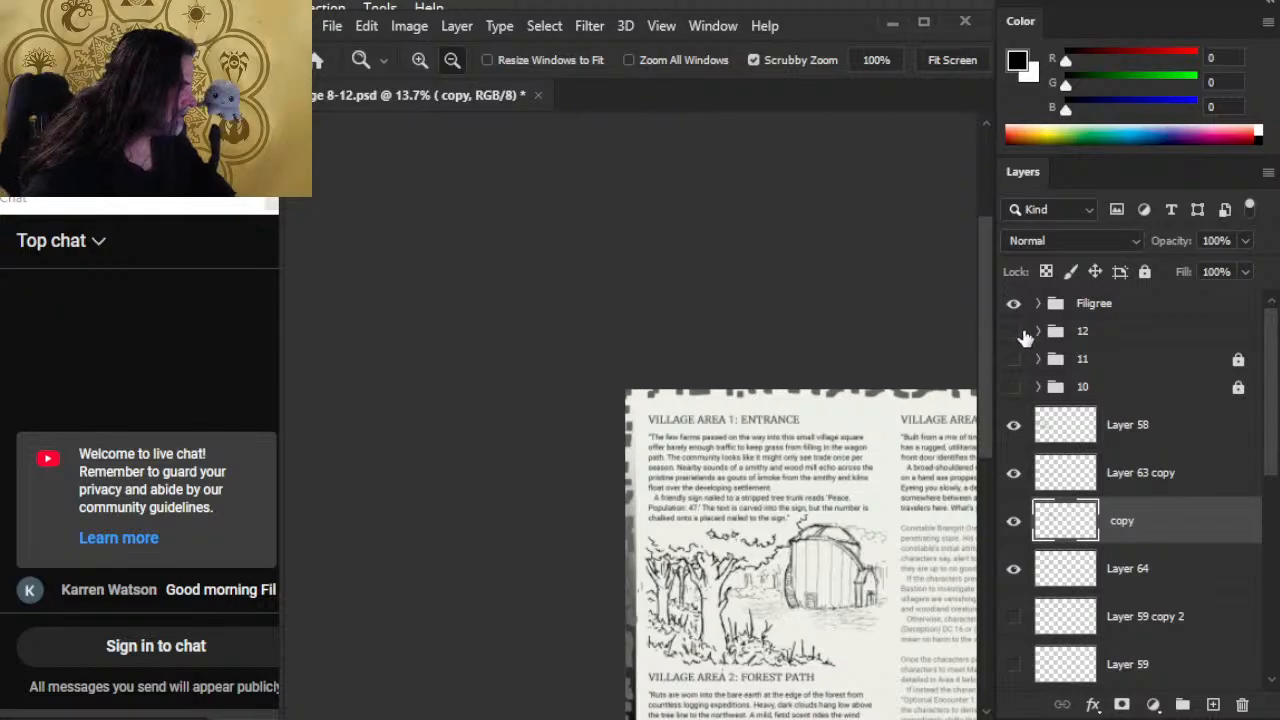
pyautogui.scroll(-10, 1270, 418)
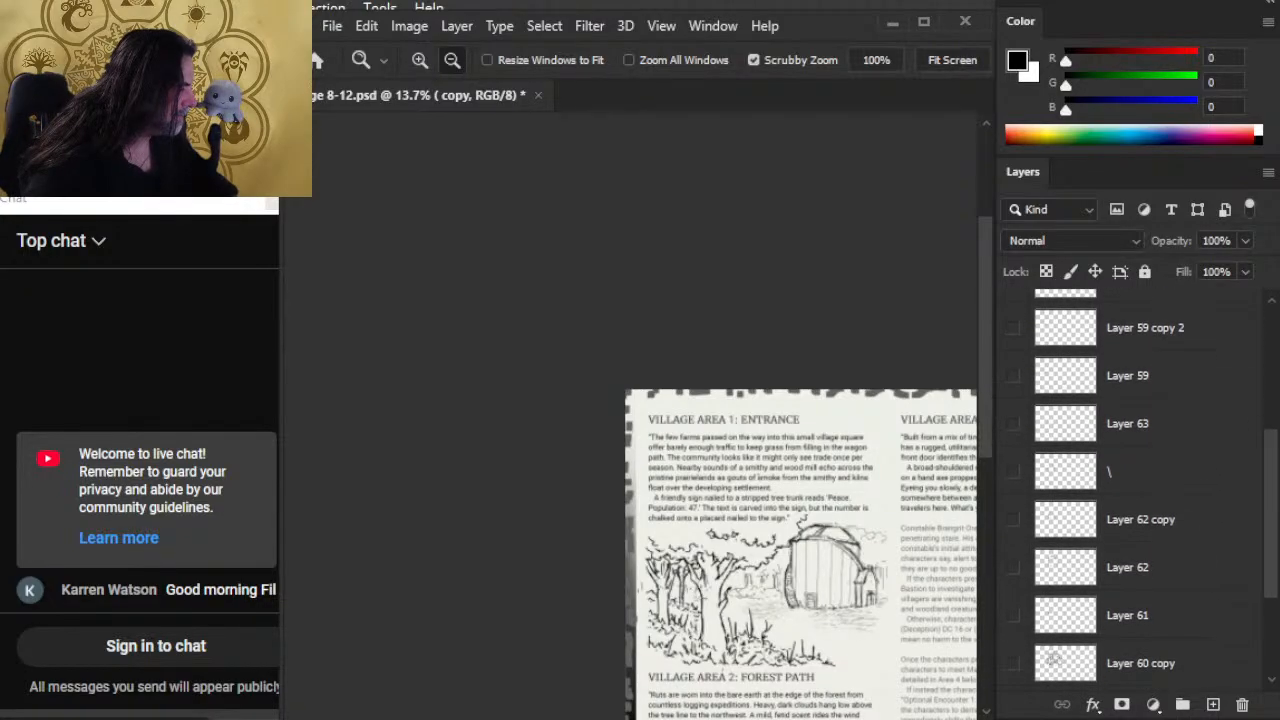
pyautogui.scroll(-1, 1130, 480)
pyautogui.click(1013, 576)
pyautogui.click(1013, 604)
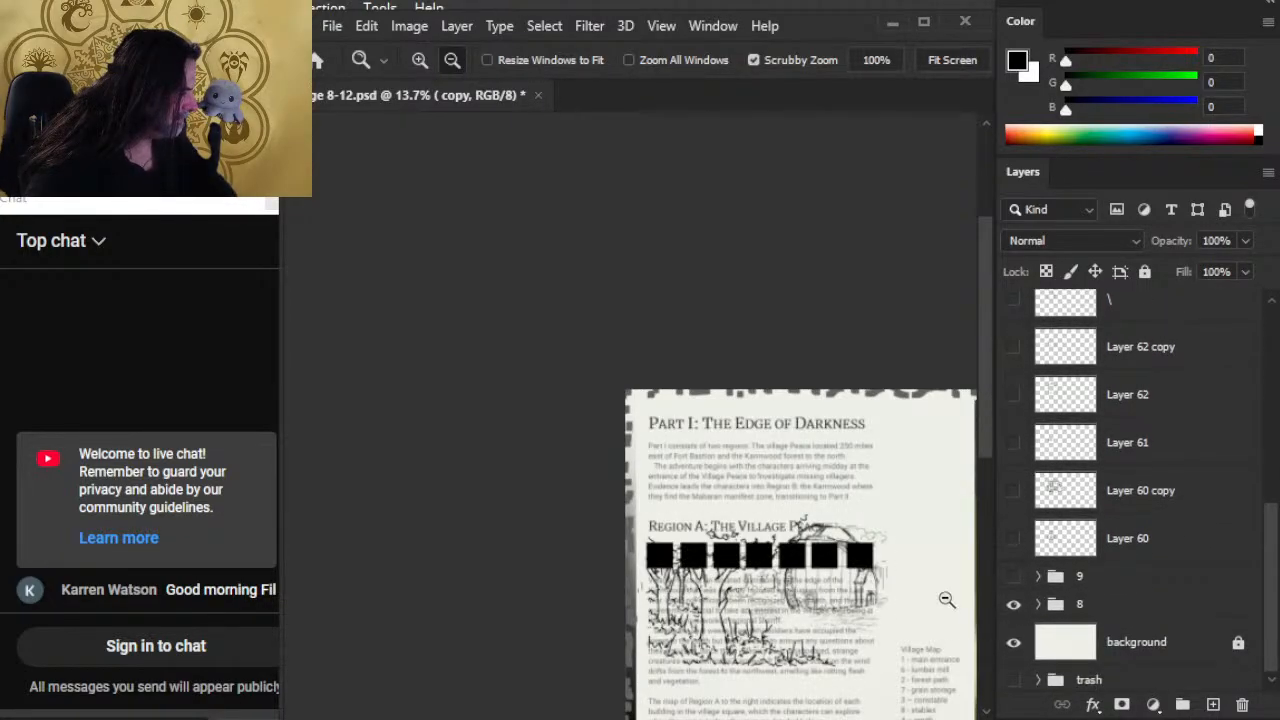
# Step: Examine the village map's numbered buildings and legend, including the circular structure at 9 and the buildings around it
pyautogui.moveTo(867, 554); pyautogui.dragTo(399, 394)
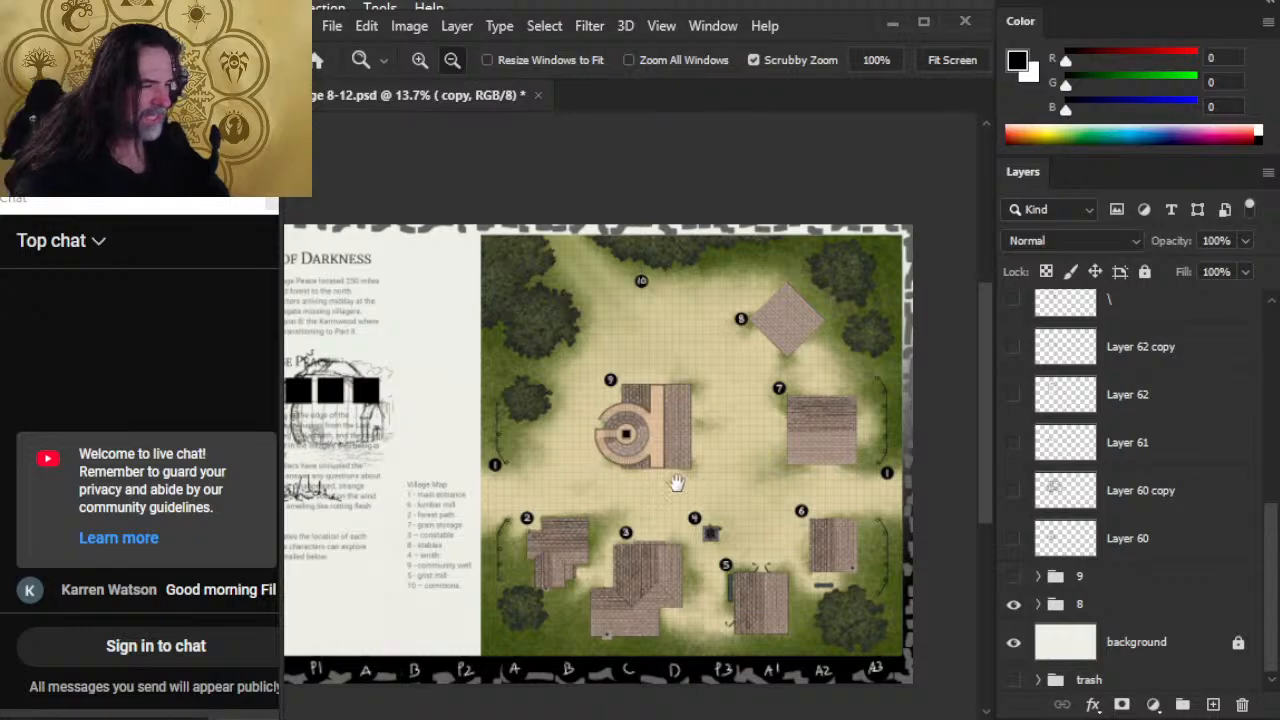
pyautogui.moveTo(533, 426); pyautogui.dragTo(468, 414)
pyautogui.scroll(5, 470, 420)
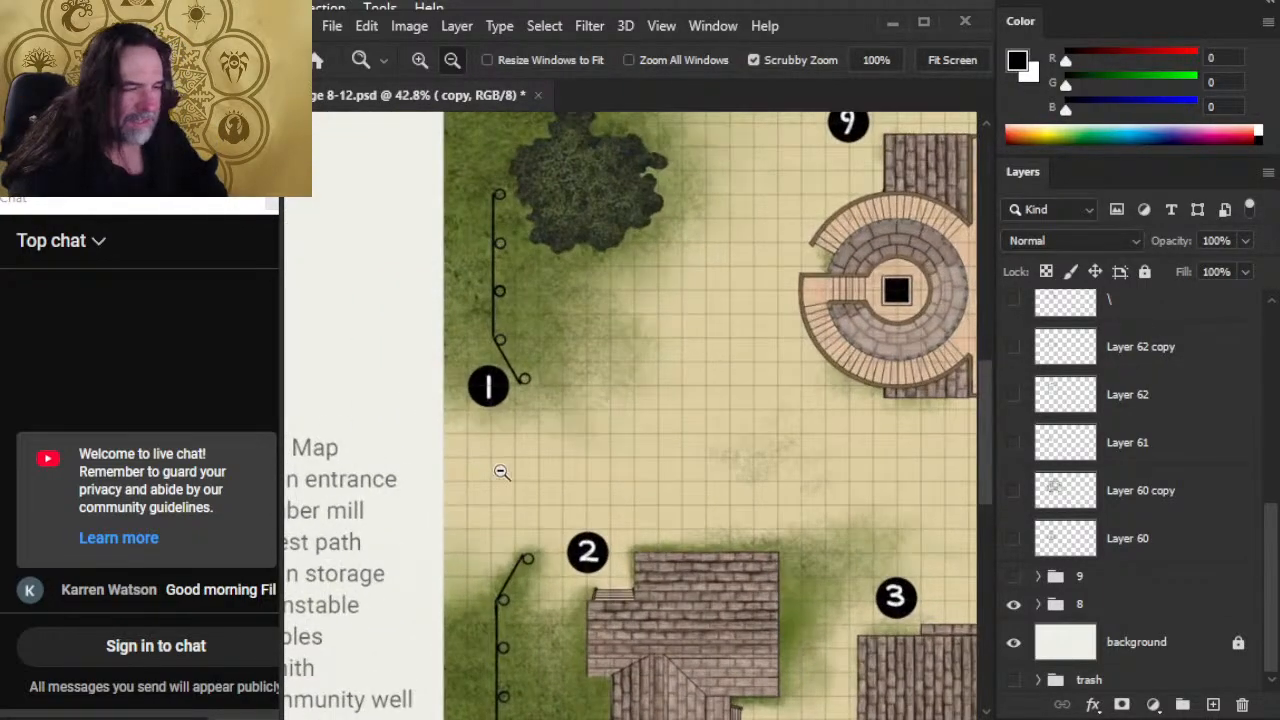
pyautogui.moveTo(789, 340); pyautogui.dragTo(543, 431)
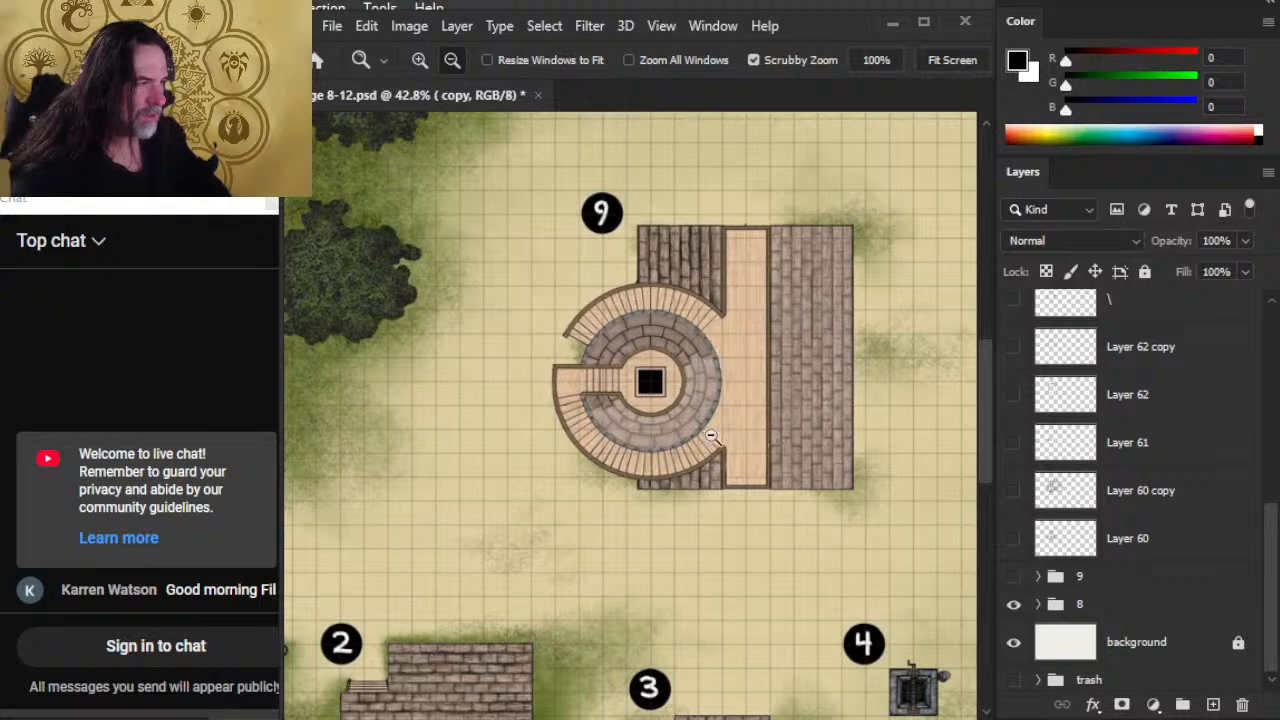
pyautogui.keyDown('alt'); pyautogui.click(770, 556); pyautogui.keyUp('alt')
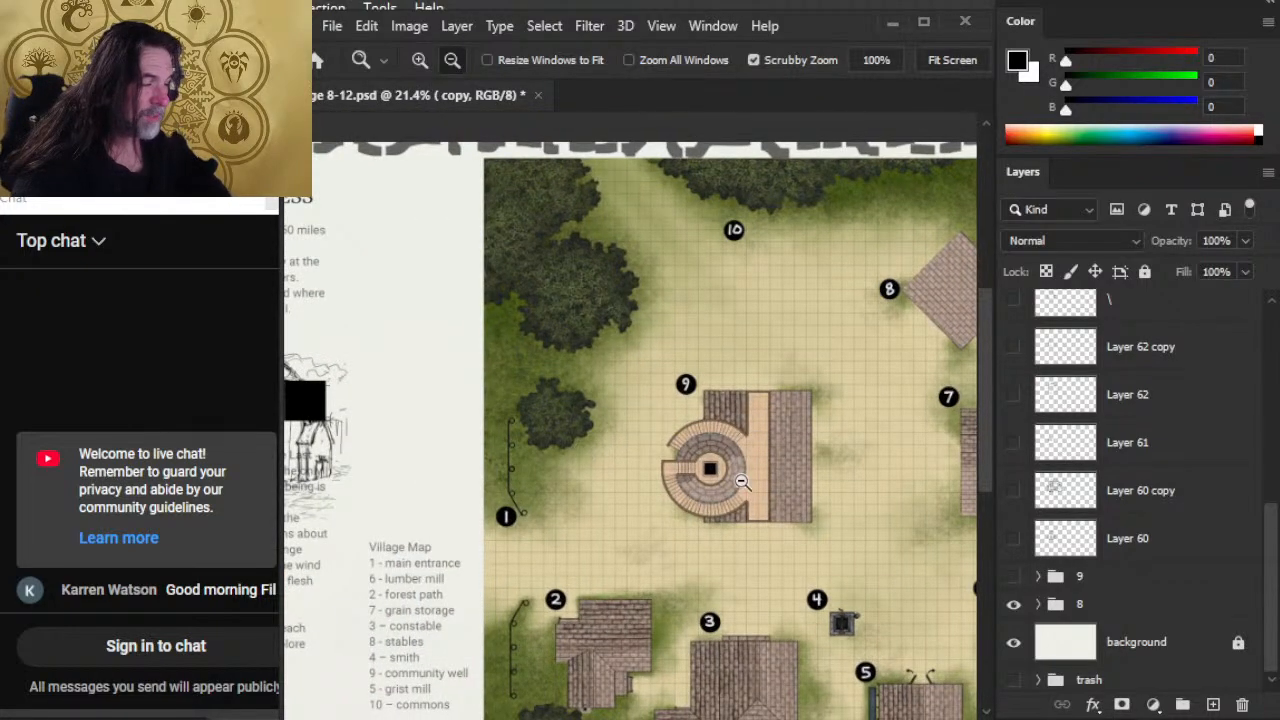
pyautogui.moveTo(506, 508); pyautogui.dragTo(491, 398)
pyautogui.moveTo(820, 462); pyautogui.dragTo(728, 349)
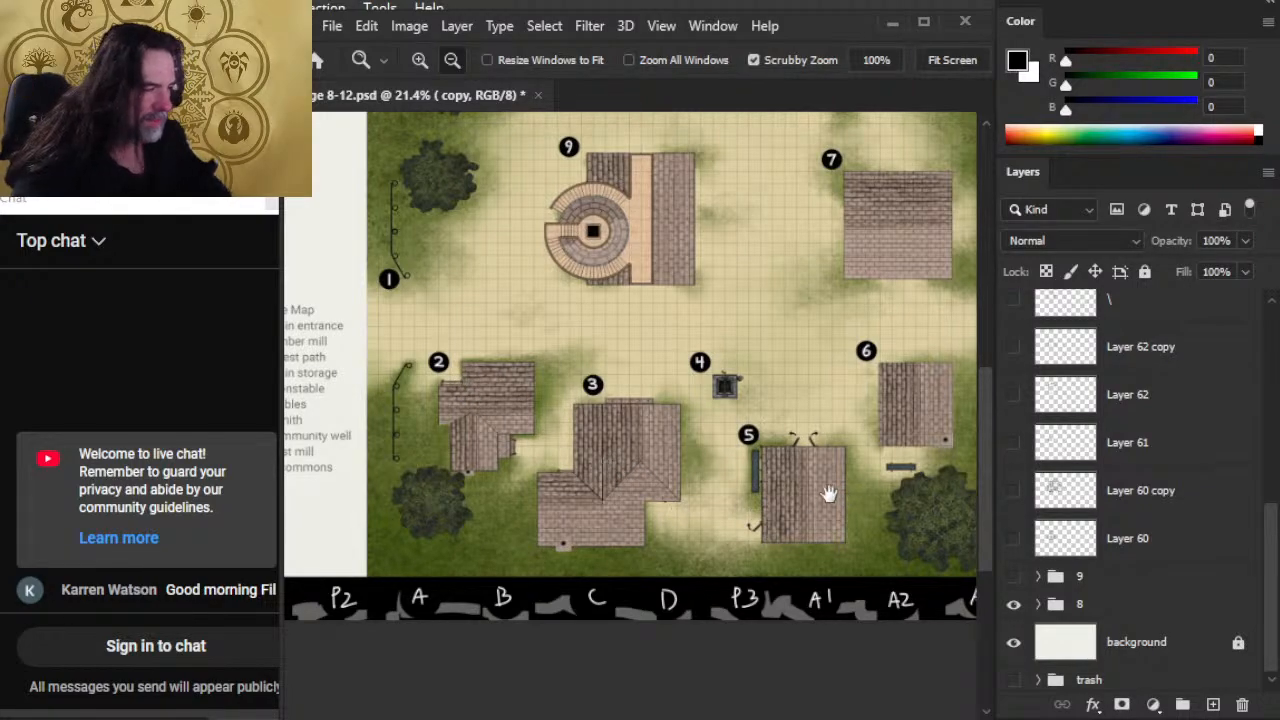
pyautogui.moveTo(929, 403); pyautogui.dragTo(823, 474)
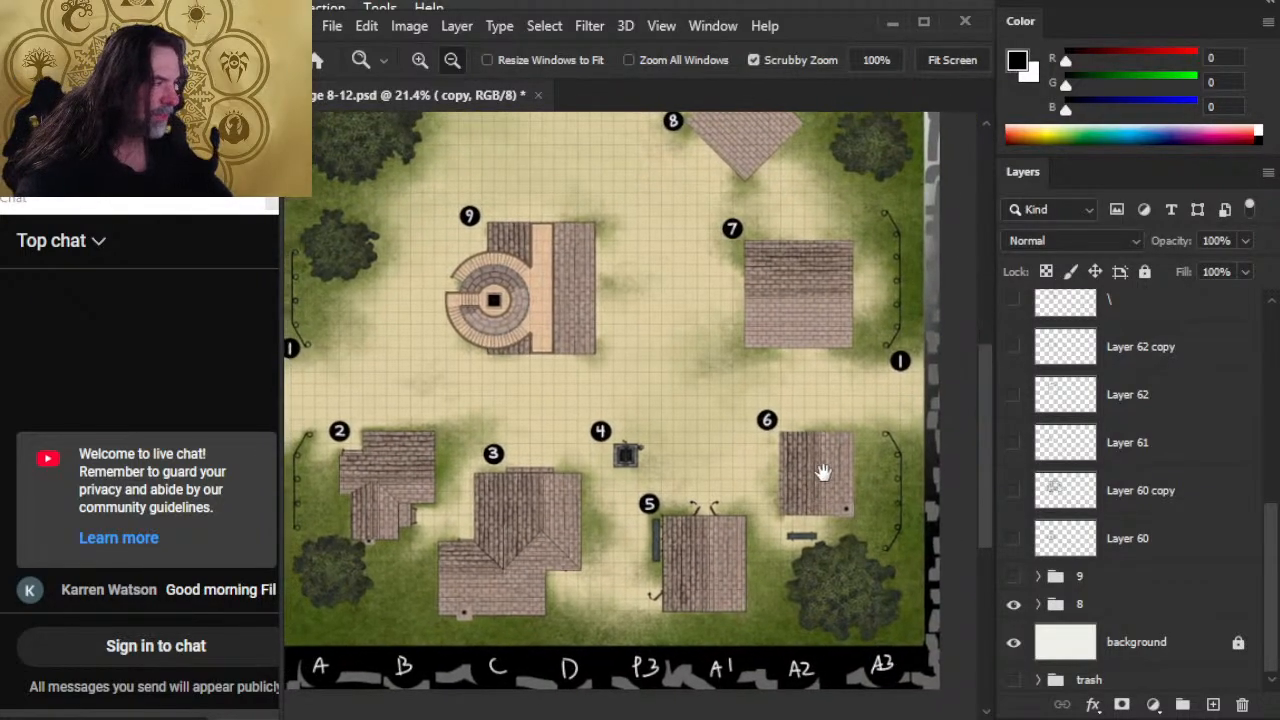
pyautogui.moveTo(740, 370); pyautogui.dragTo(711, 506)
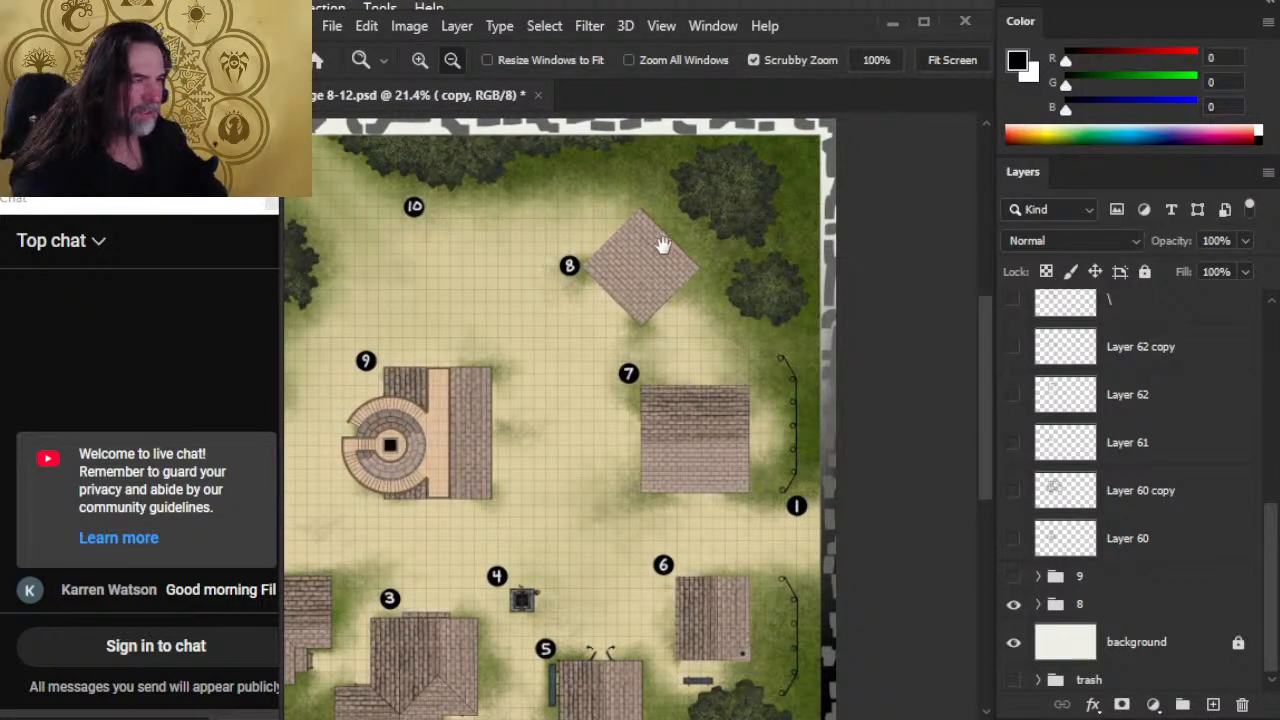
pyautogui.moveTo(455, 405); pyautogui.dragTo(719, 593)
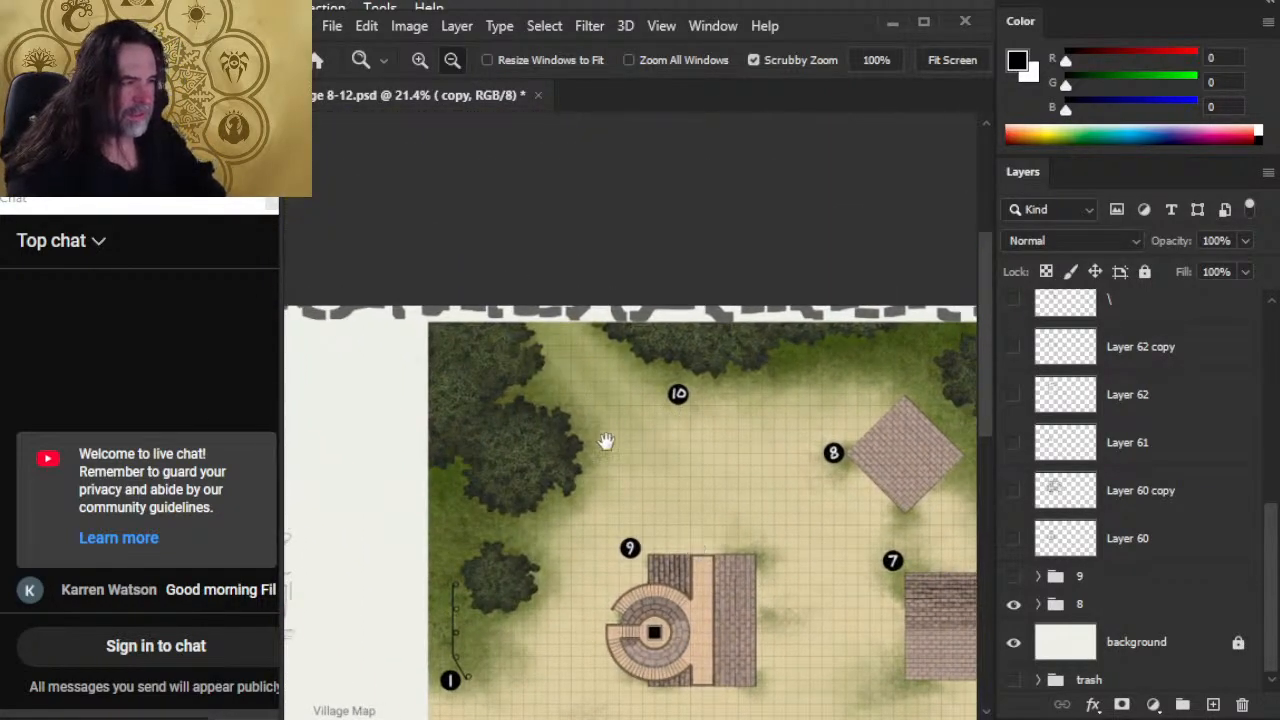
pyautogui.moveTo(755, 519); pyautogui.dragTo(685, 414)
# Step: Show group 9 and hide group 8, toggling group 9 once to check the sketch without the page text
pyautogui.click(1013, 577)
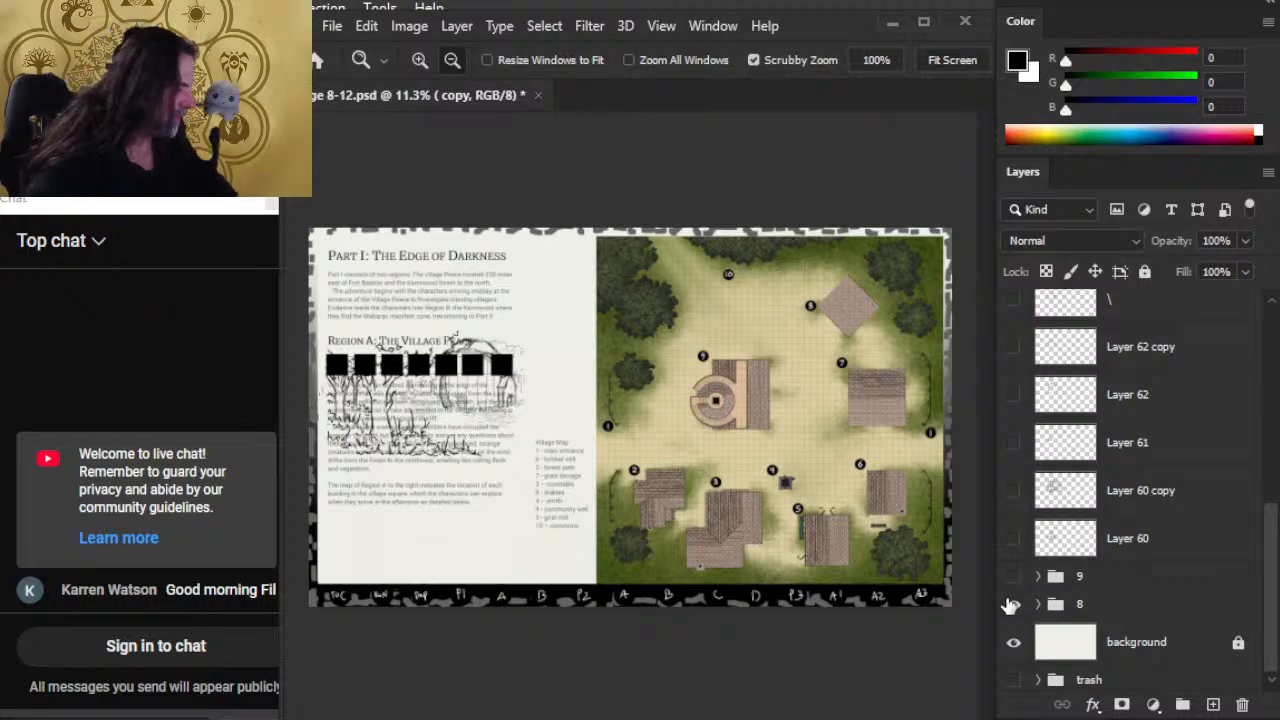
pyautogui.click(1011, 605)
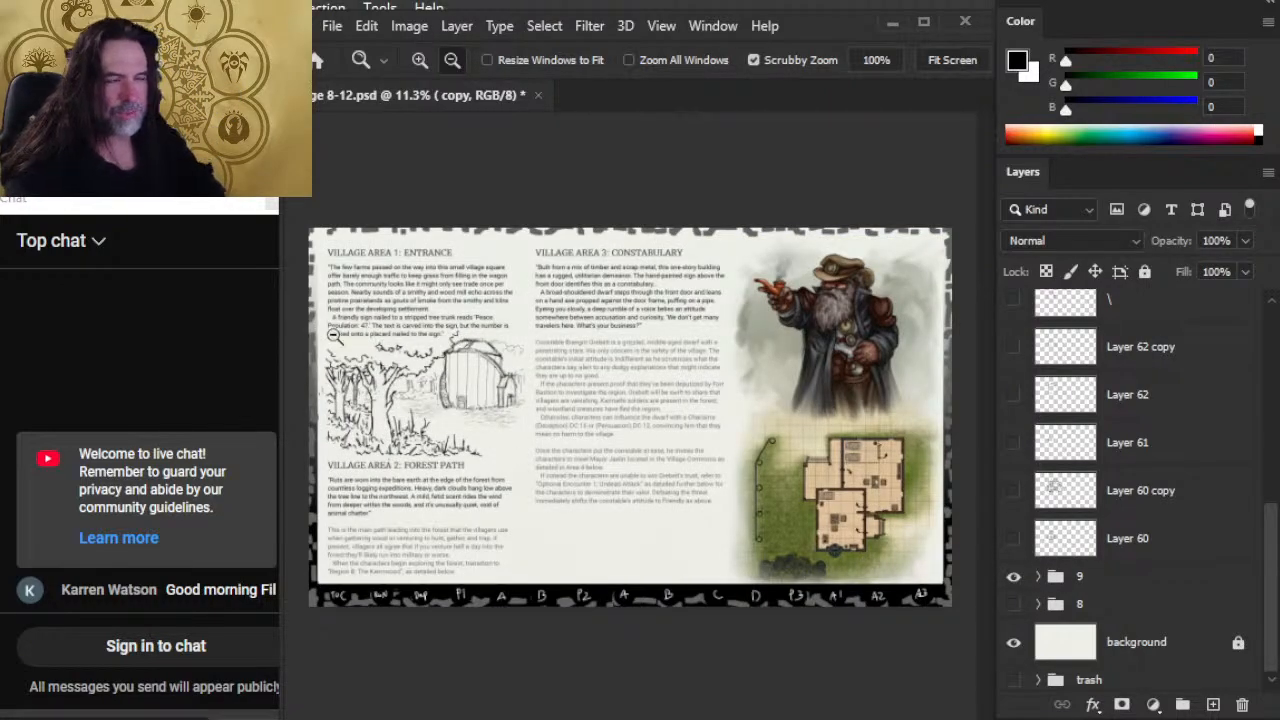
pyautogui.moveTo(387, 358); pyautogui.dragTo(460, 368)
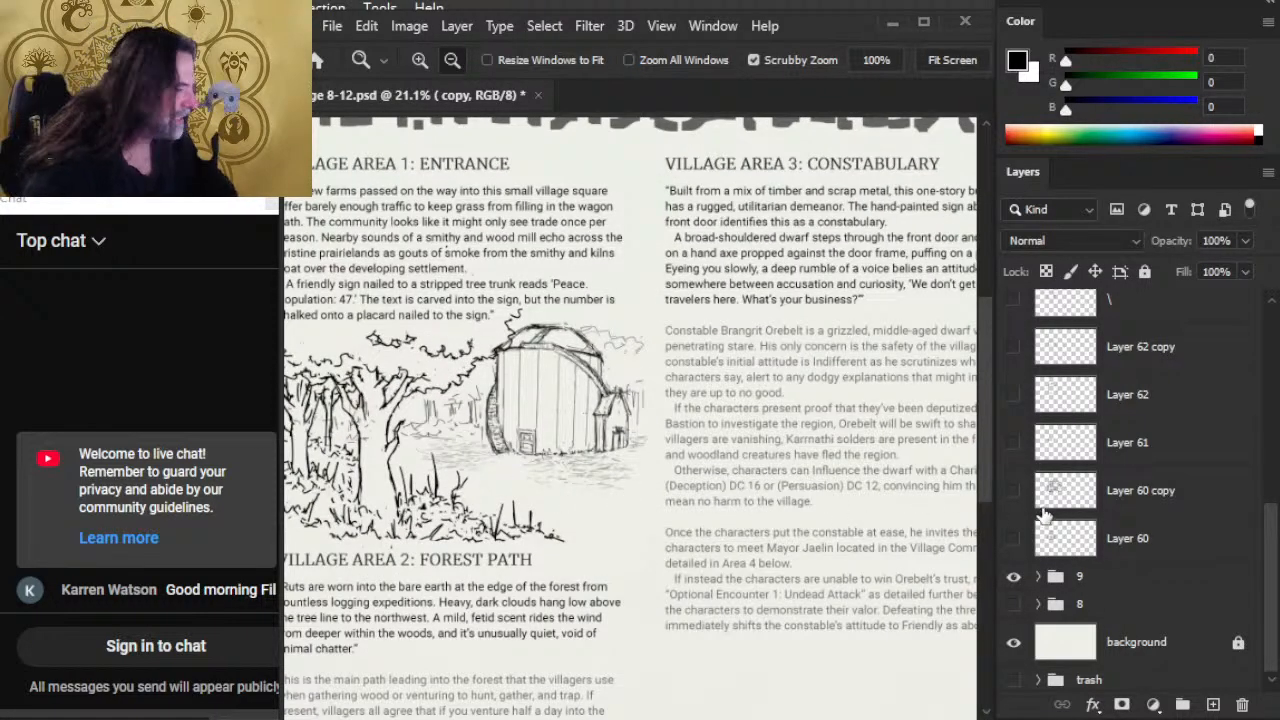
pyautogui.click(1013, 578)
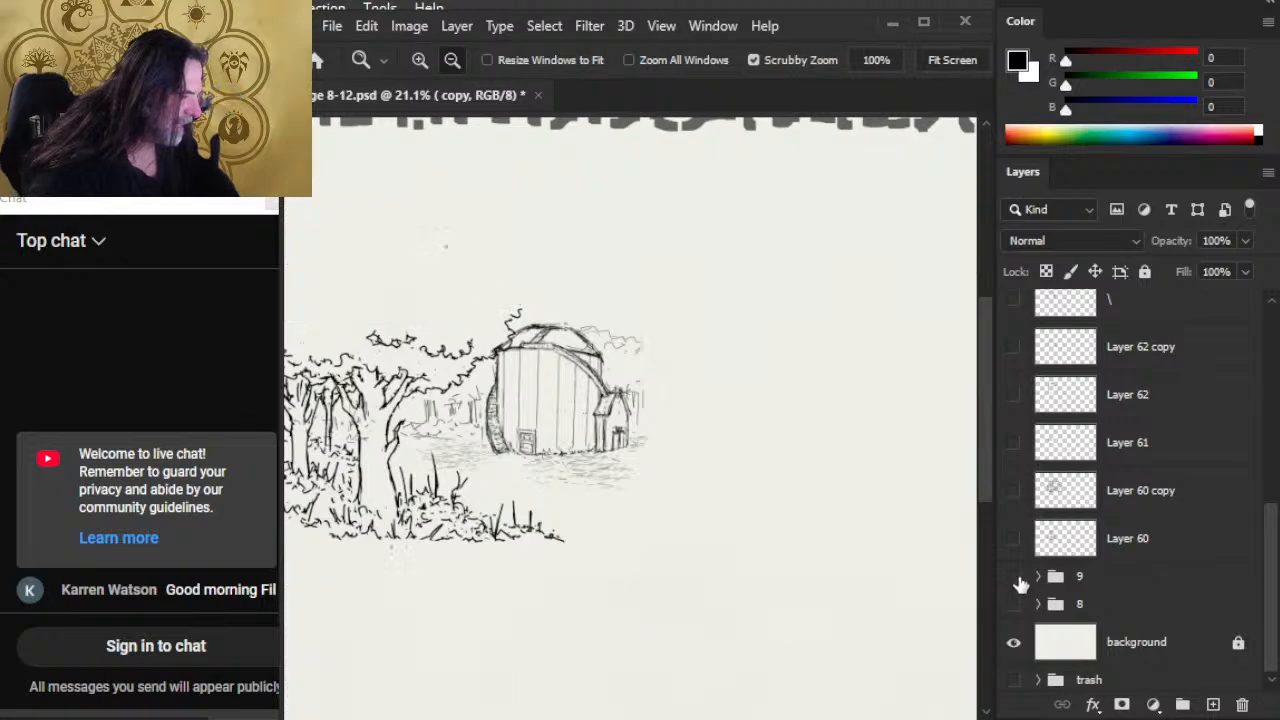
pyautogui.click(1013, 578)
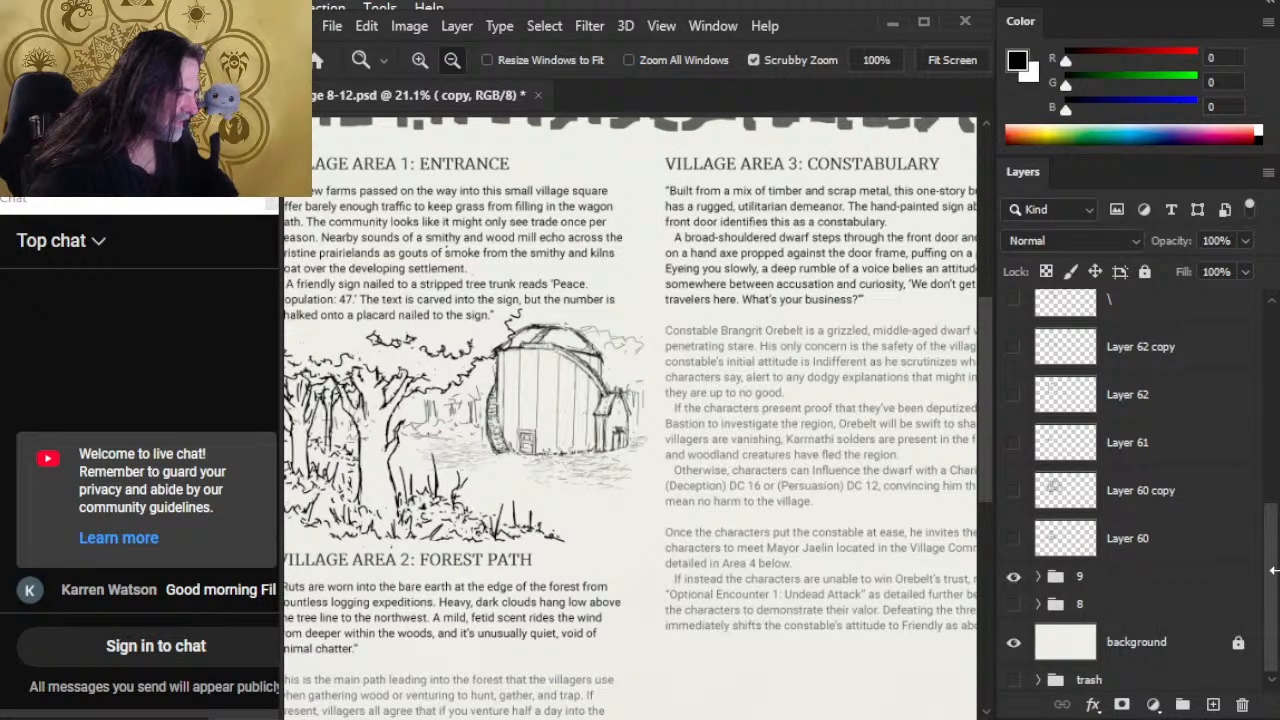
# Step: Toggle the "copy" layer's visibility to check which parts of the barn sketch it contains
pyautogui.moveTo(1274, 585); pyautogui.dragTo(1275, 505)
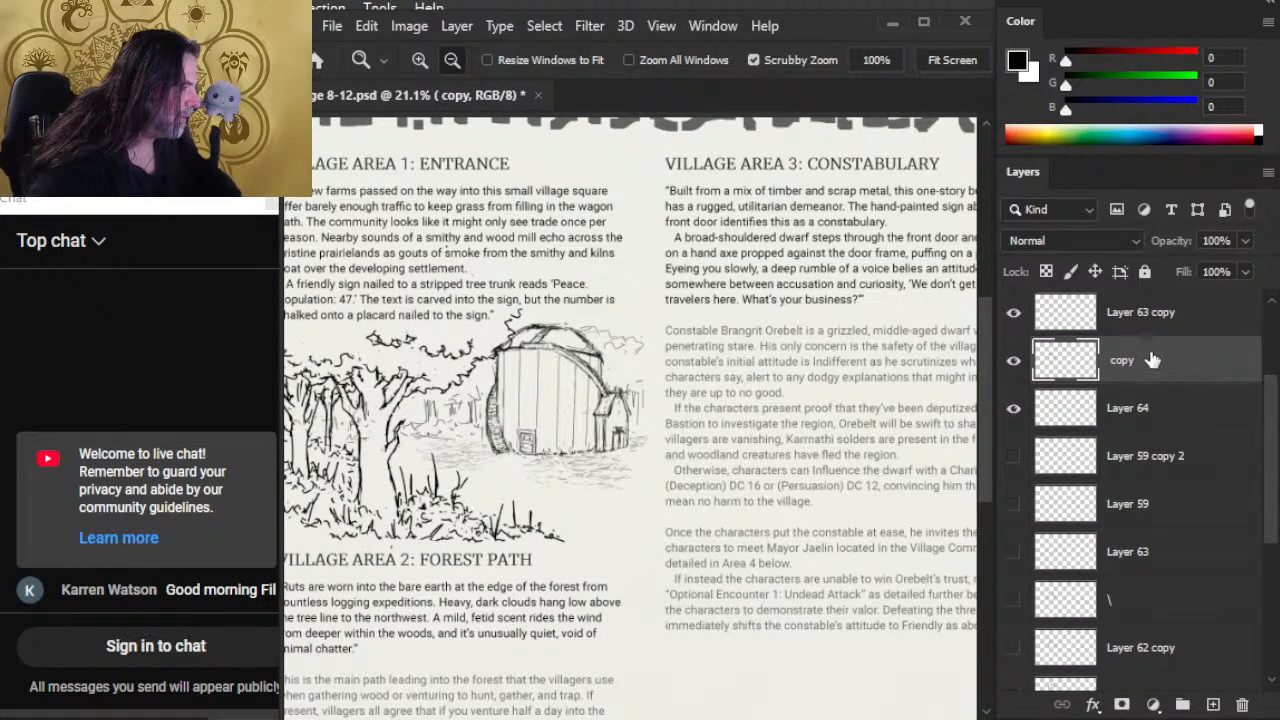
pyautogui.click(1013, 362)
pyautogui.click(1013, 362)
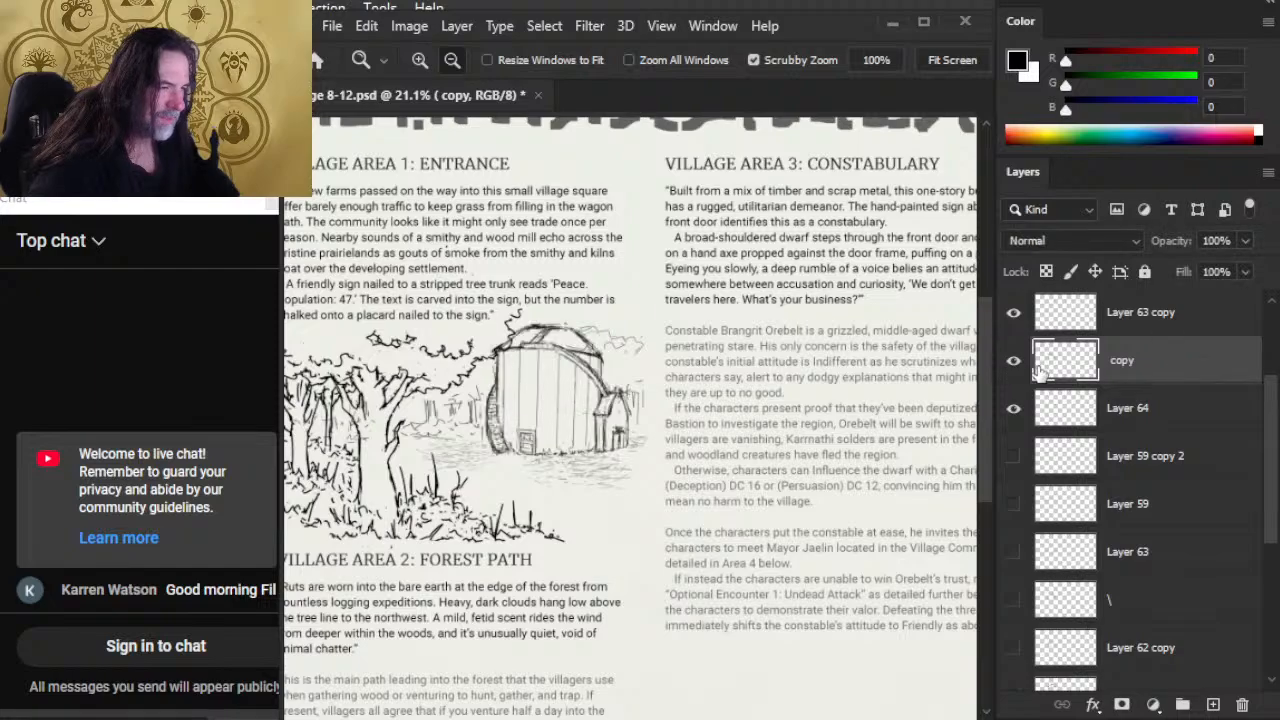
pyautogui.moveTo(517, 413); pyautogui.dragTo(538, 428)
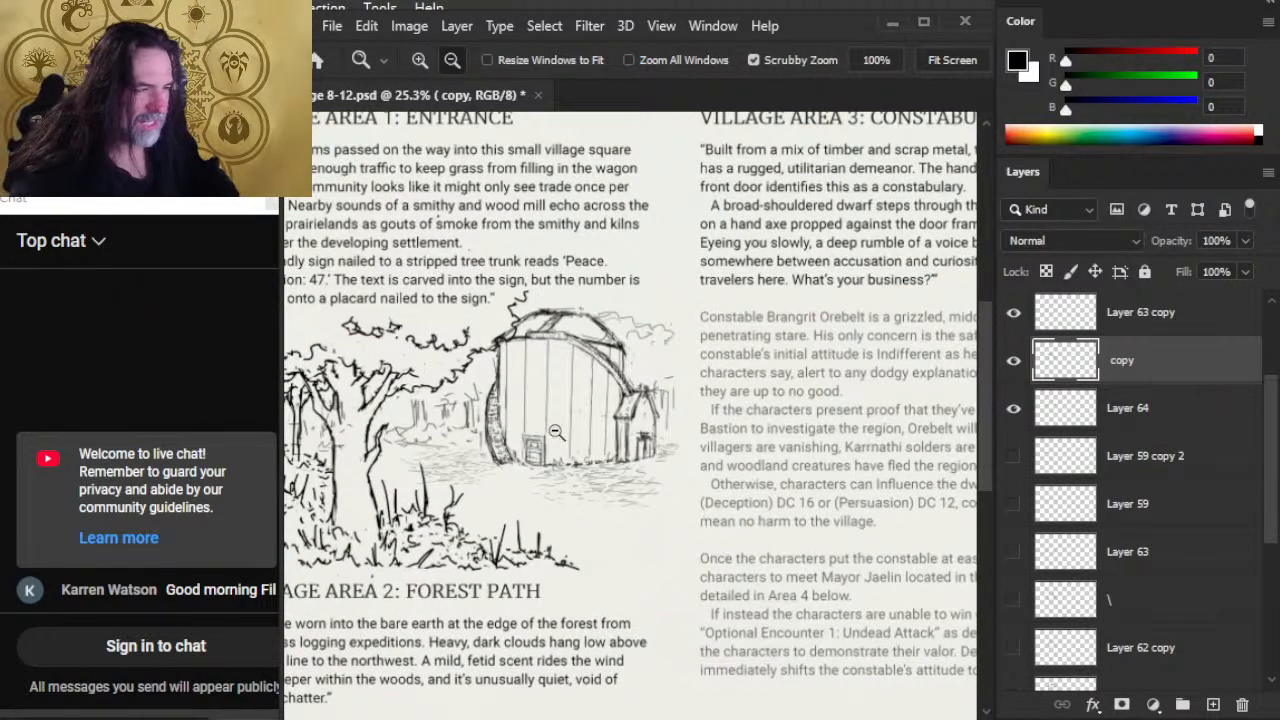
# Step: Lasso the barn's side shed, put it on its own layer, and enlarge it to about 119.5% width and 105.3% height
pyautogui.press('l')
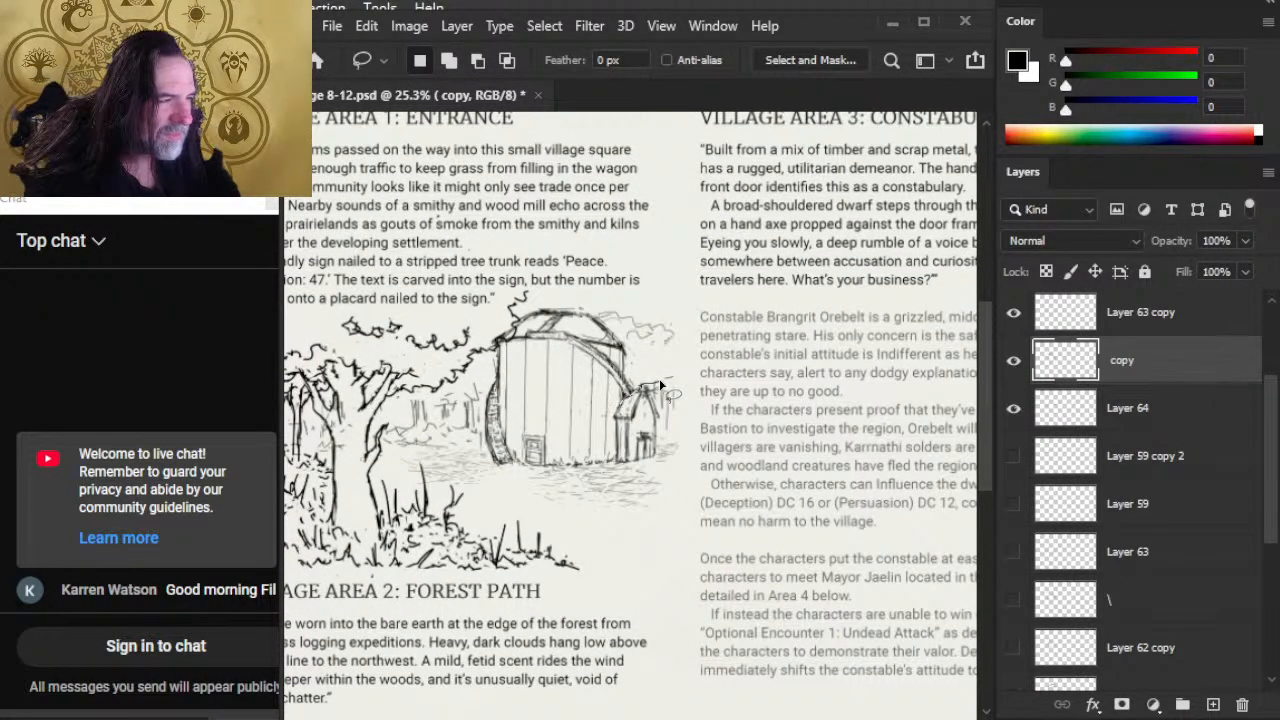
pyautogui.moveTo(659, 380)
pyautogui.mouseDown()
pyautogui.moveTo(611, 432)
pyautogui.moveTo(616, 458)
pyautogui.mouseUp()
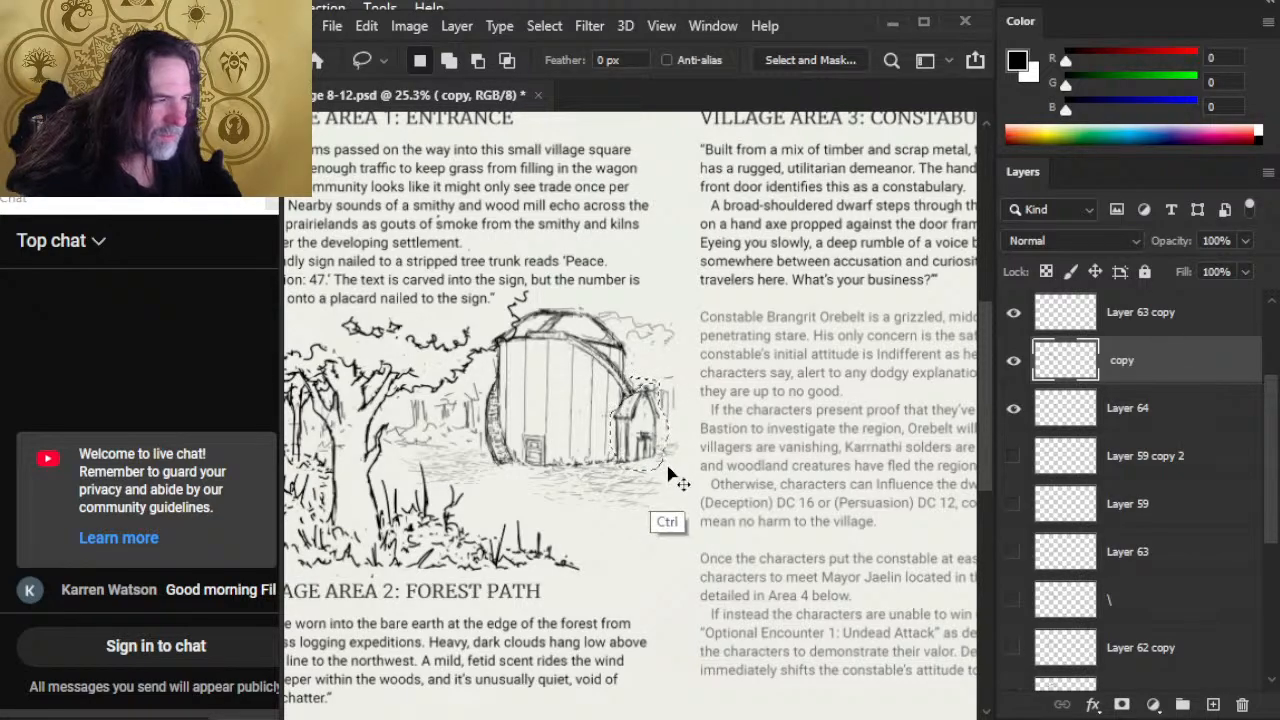
pyautogui.hotkey('ctrl', 'j')
pyautogui.rightClick(527, 452)
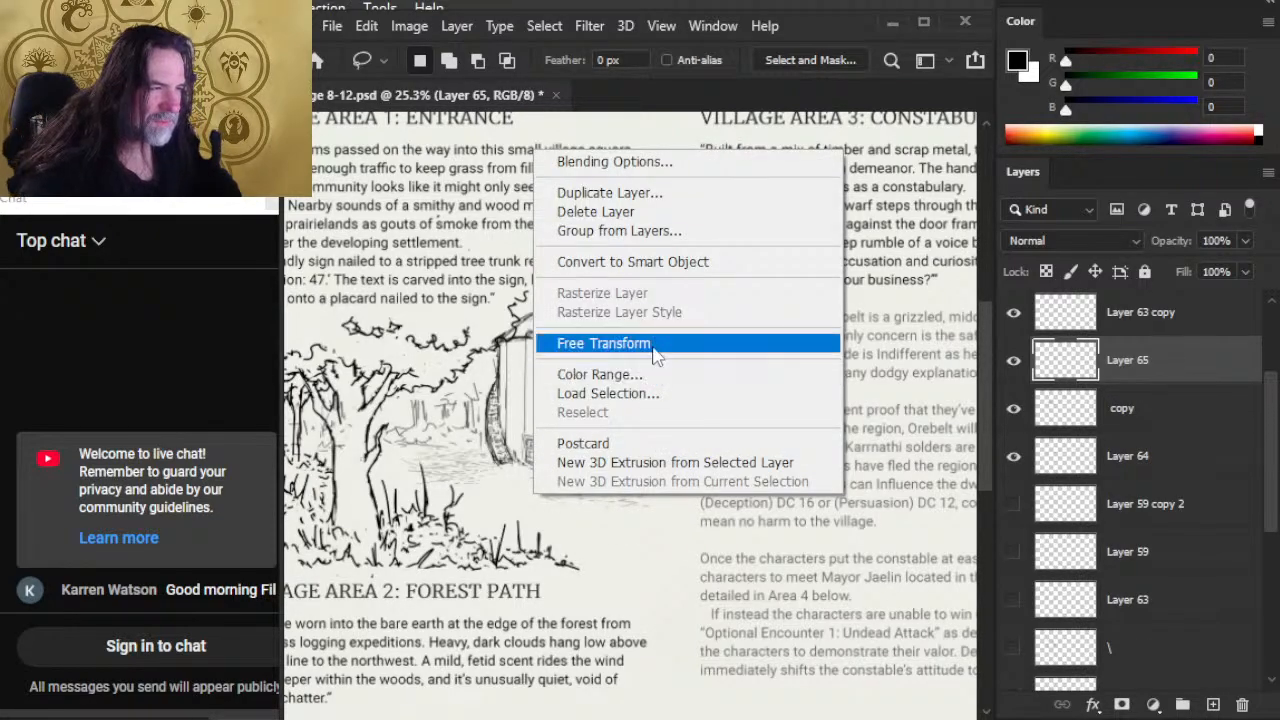
pyautogui.click(600, 343)
pyautogui.moveTo(660, 383)
pyautogui.mouseDown()
pyautogui.moveTo(672, 368)
pyautogui.moveTo(641, 381)
pyautogui.mouseUp()
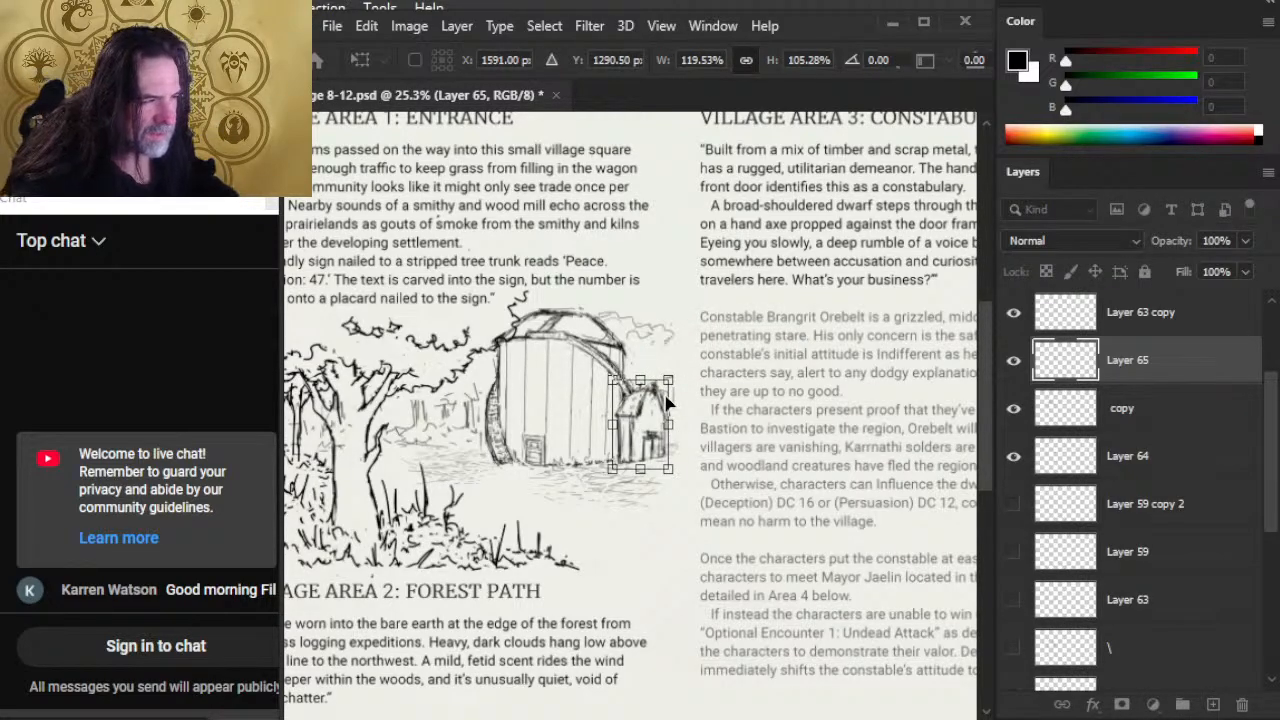
pyautogui.press('Return')
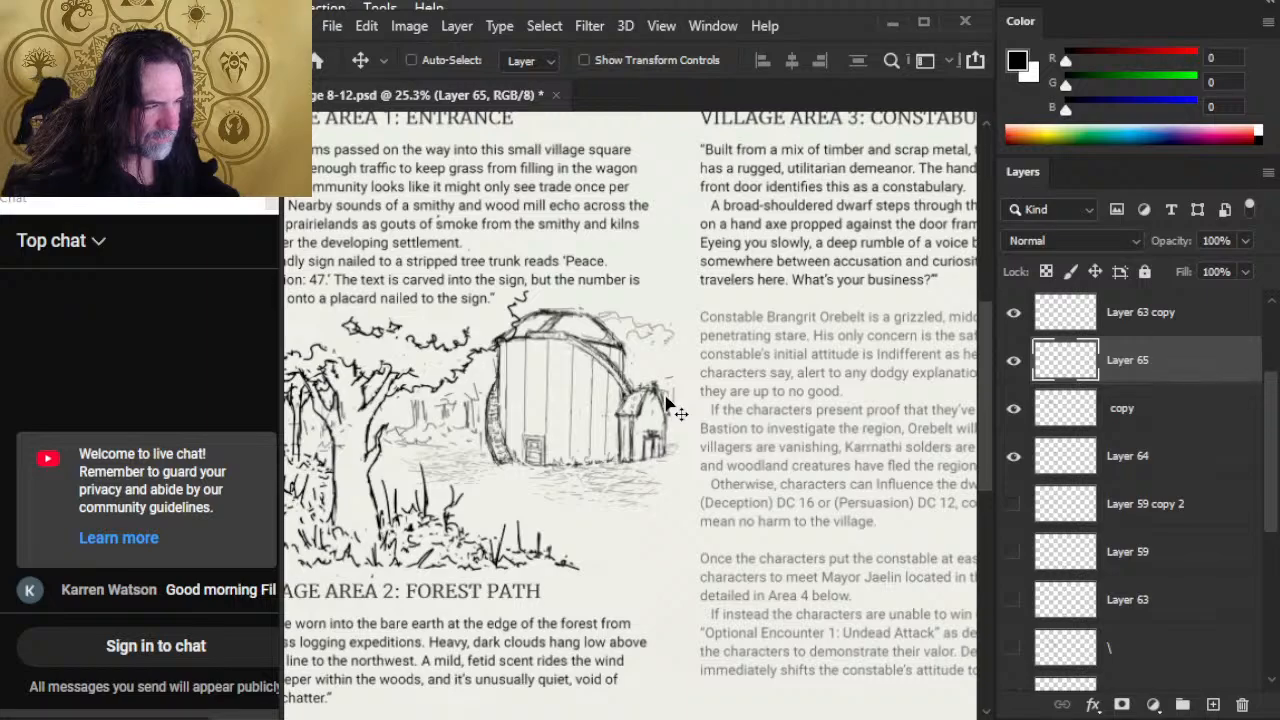
# Step: Touch up the enlarged side shed's lines on Layer 65, alternating between the 30 px Eraser and the 2 px Brush
pyautogui.press('e')
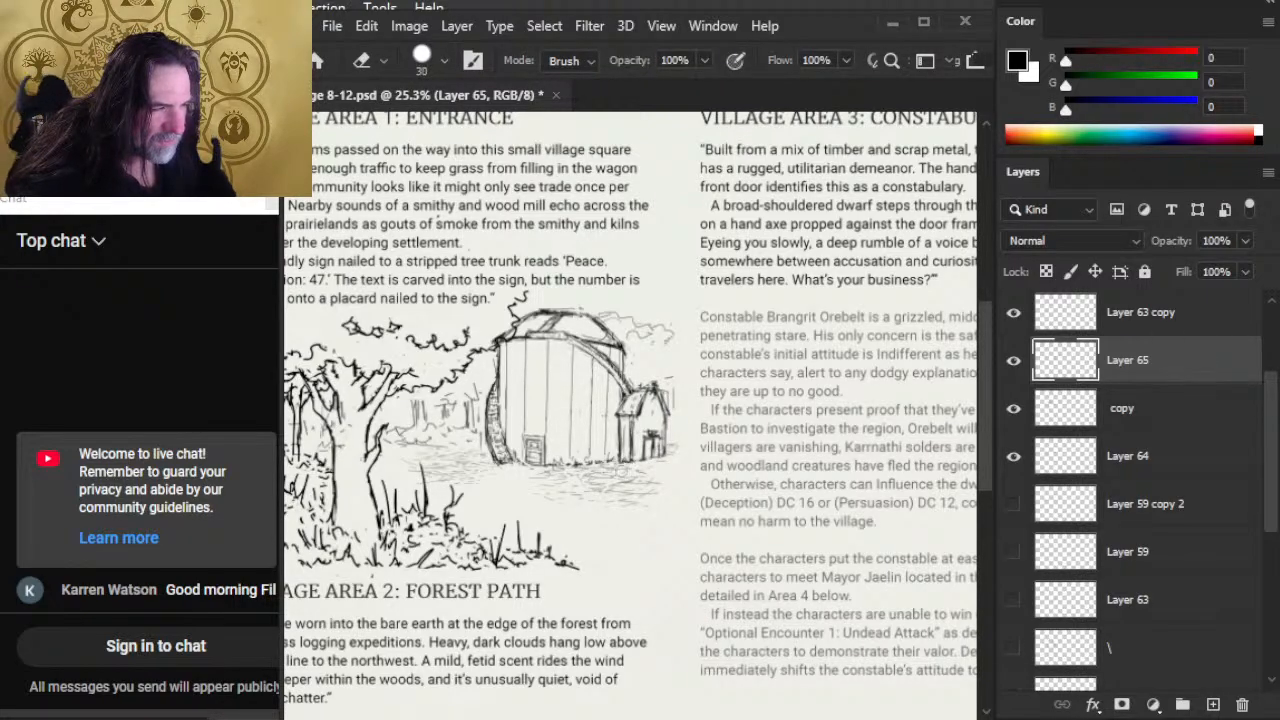
pyautogui.press('b')
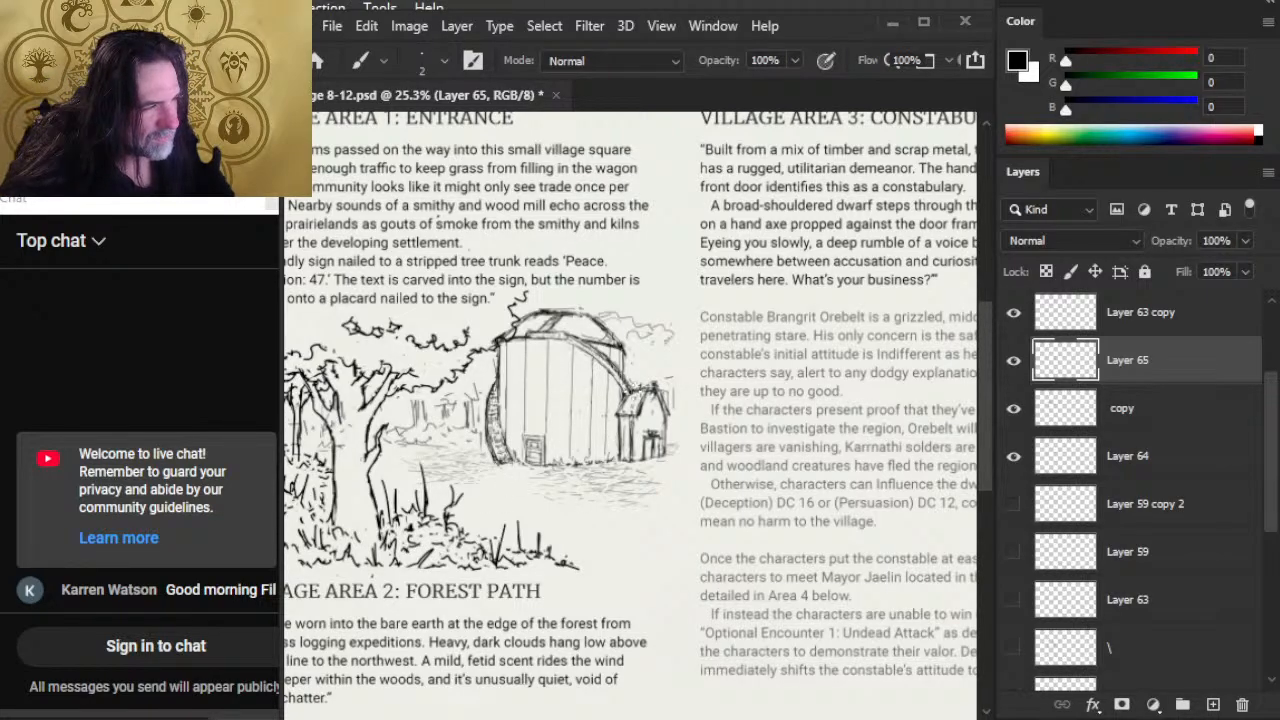
pyautogui.press('e')
pyautogui.press('b')
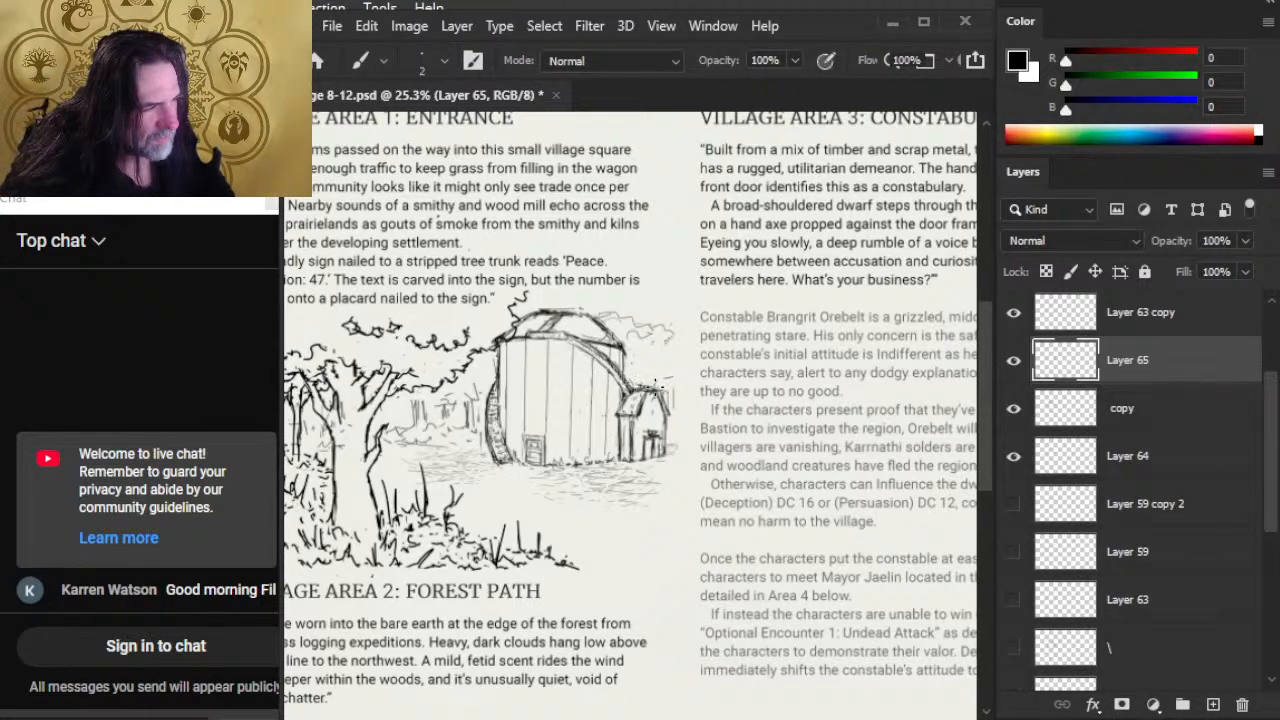
pyautogui.press('e')
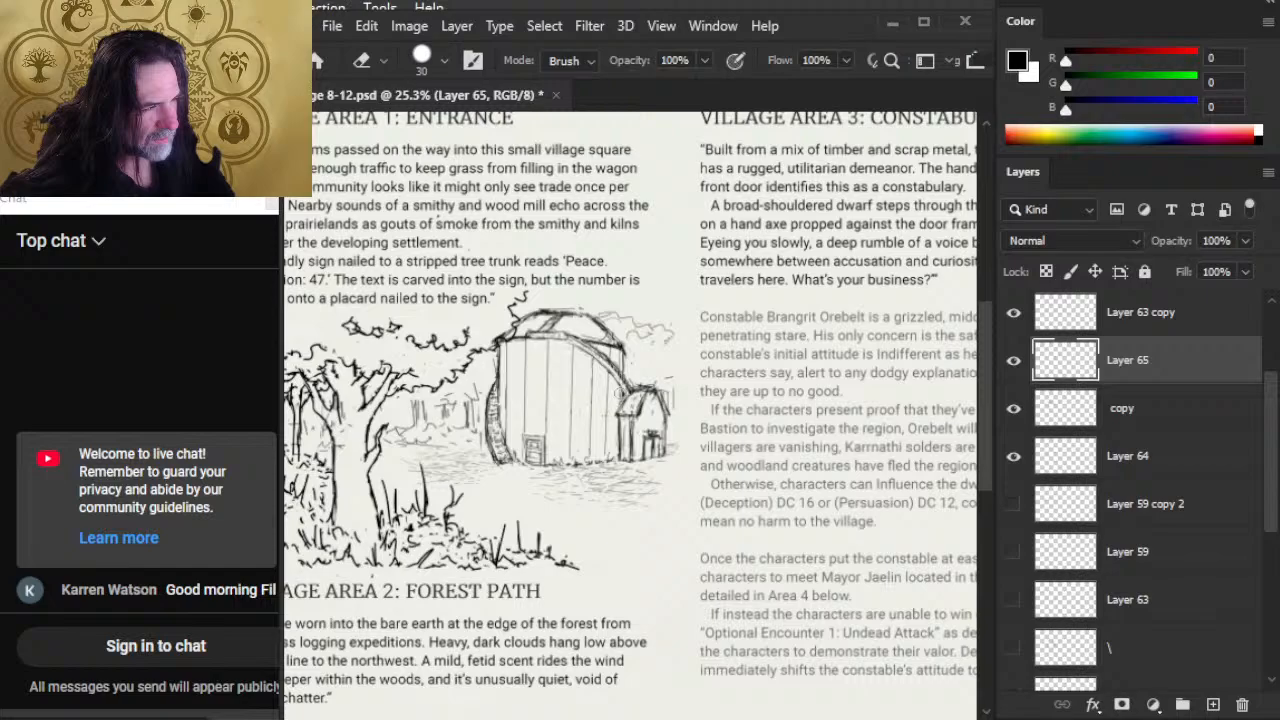
# Step: Check the shed with the "copy" layer toggled off and on, merge Layer 65 down into it, and reduce the eraser to 20 px
pyautogui.click(1013, 408)
pyautogui.click(1013, 408)
pyautogui.rightClick(1160, 372)
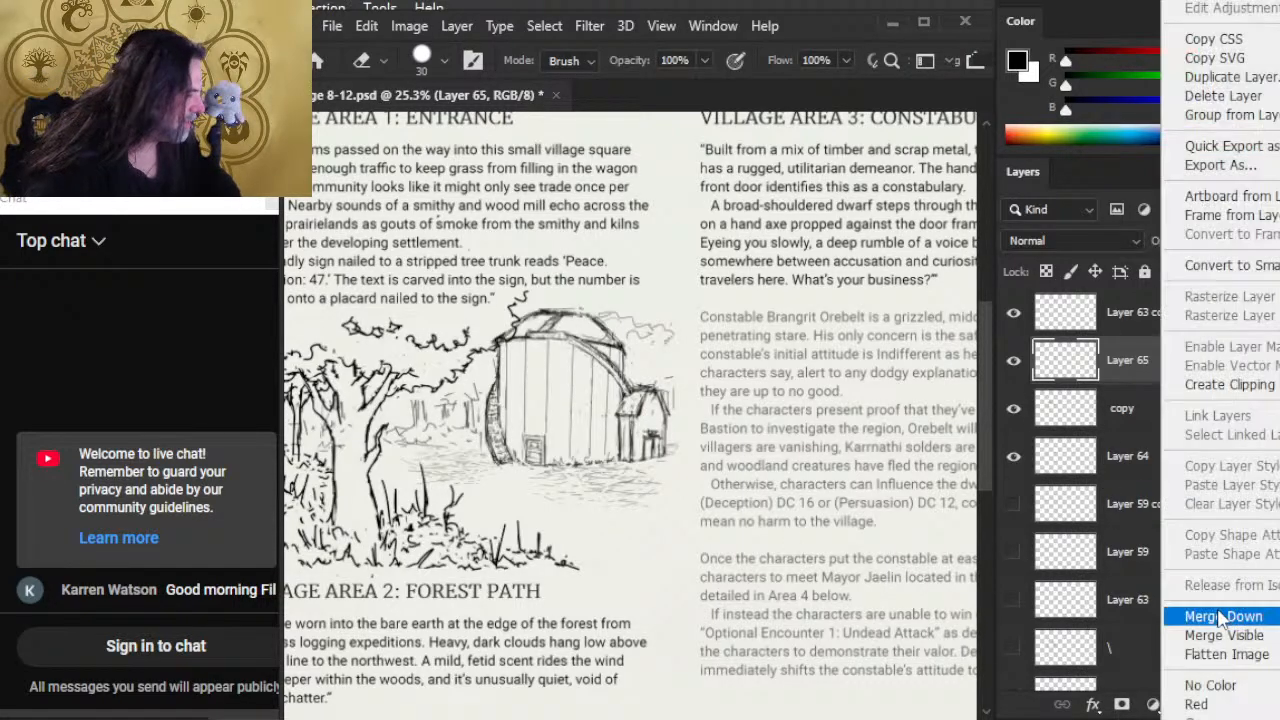
pyautogui.click(1222, 616)
pyautogui.press('[')
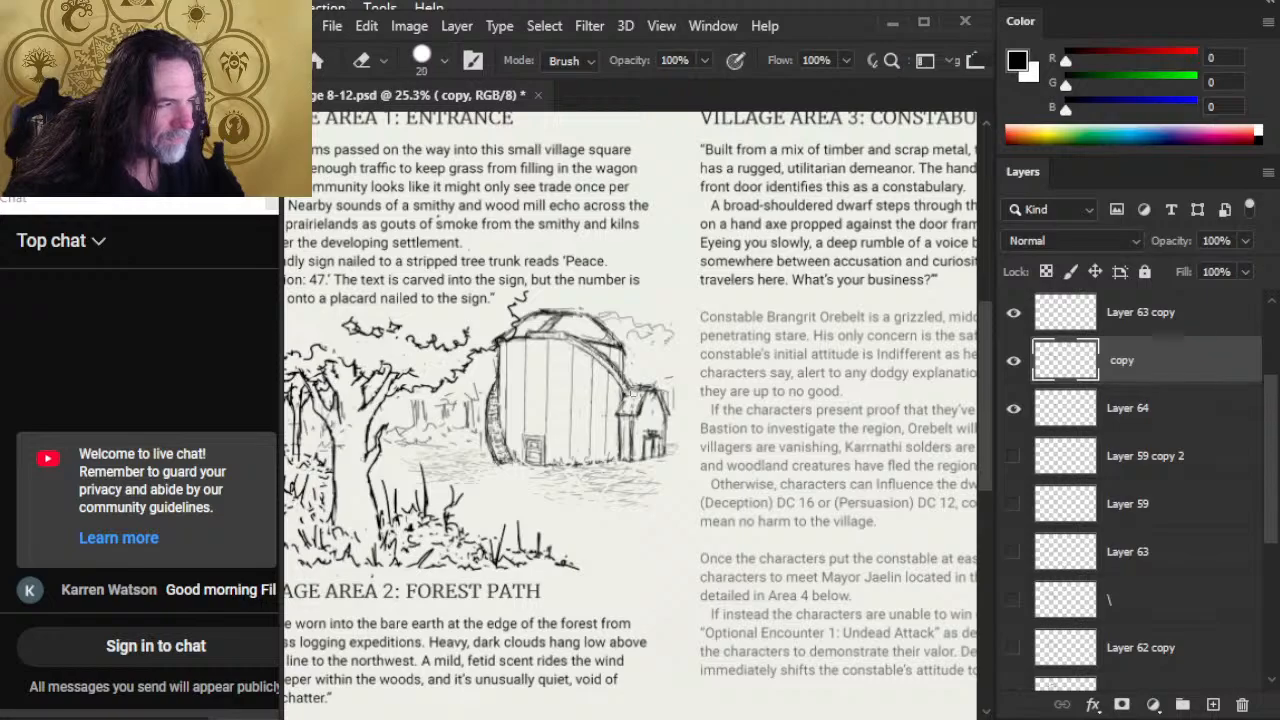
# Step: Rework the line where the side shed's roof meets the barn, using the 2 px Brush and the 20 px Eraser
pyautogui.press('b')
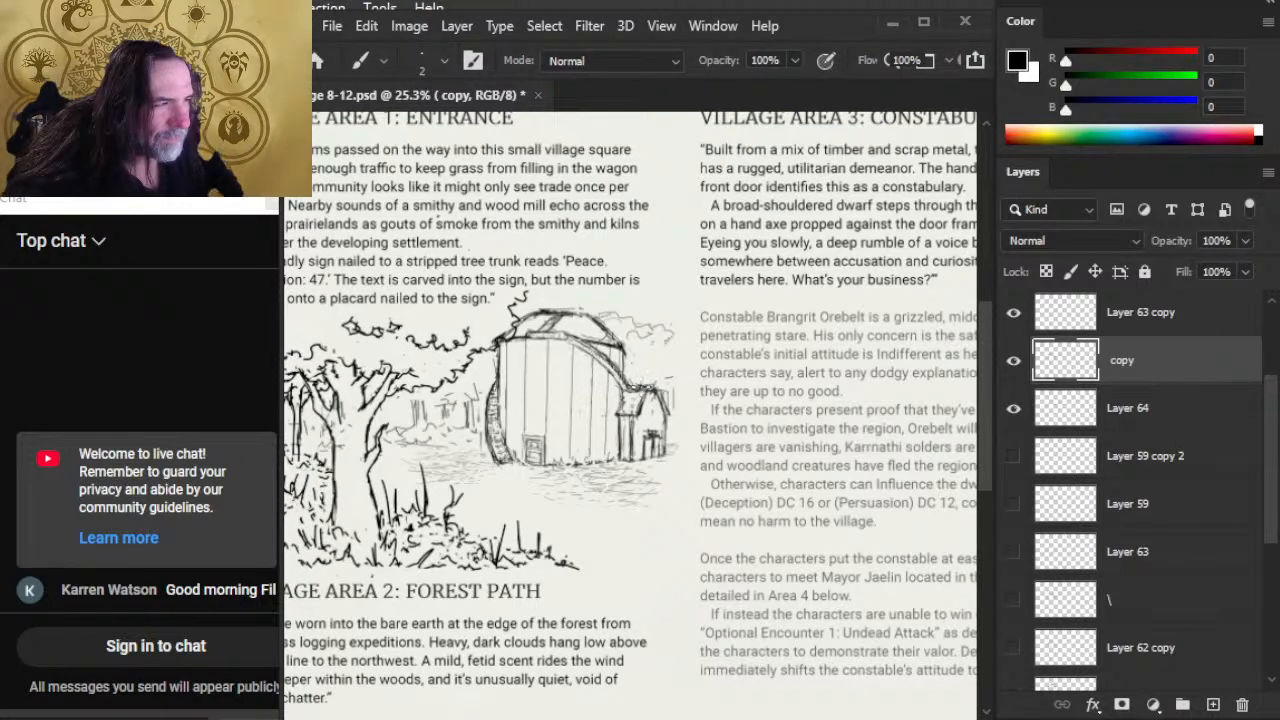
pyautogui.moveTo(627, 375); pyautogui.dragTo(650, 388)
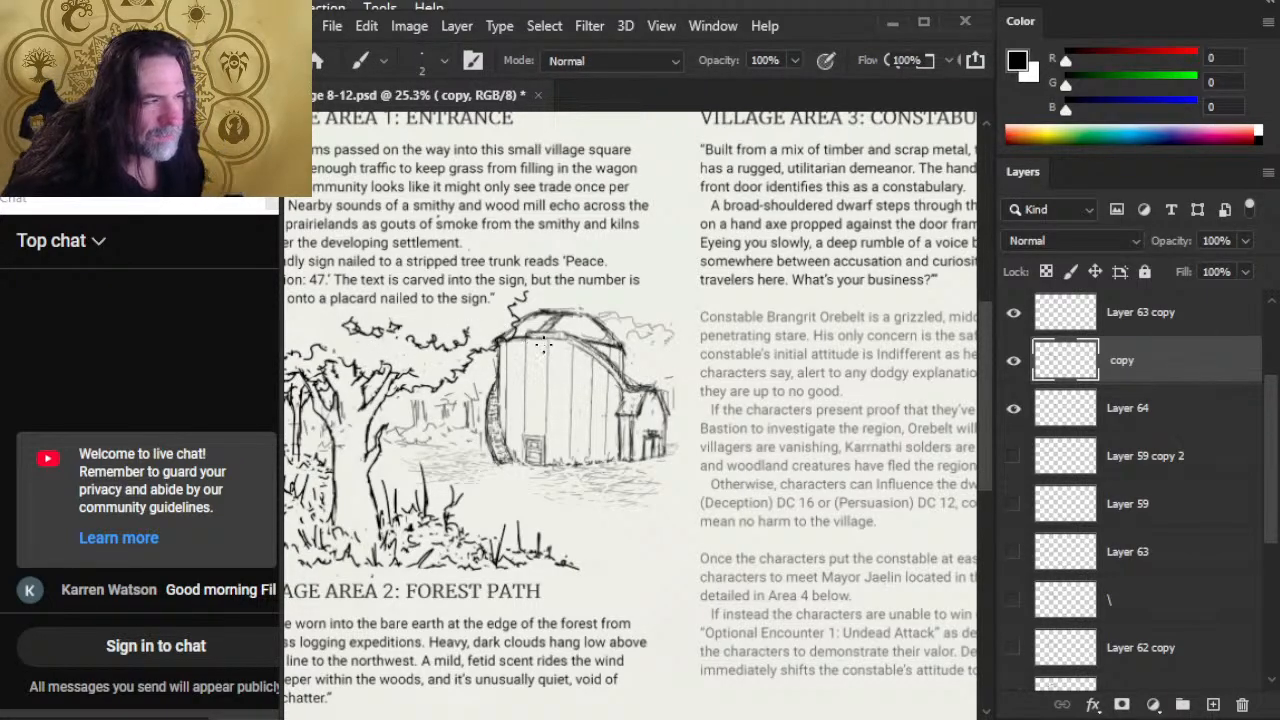
pyautogui.press('e')
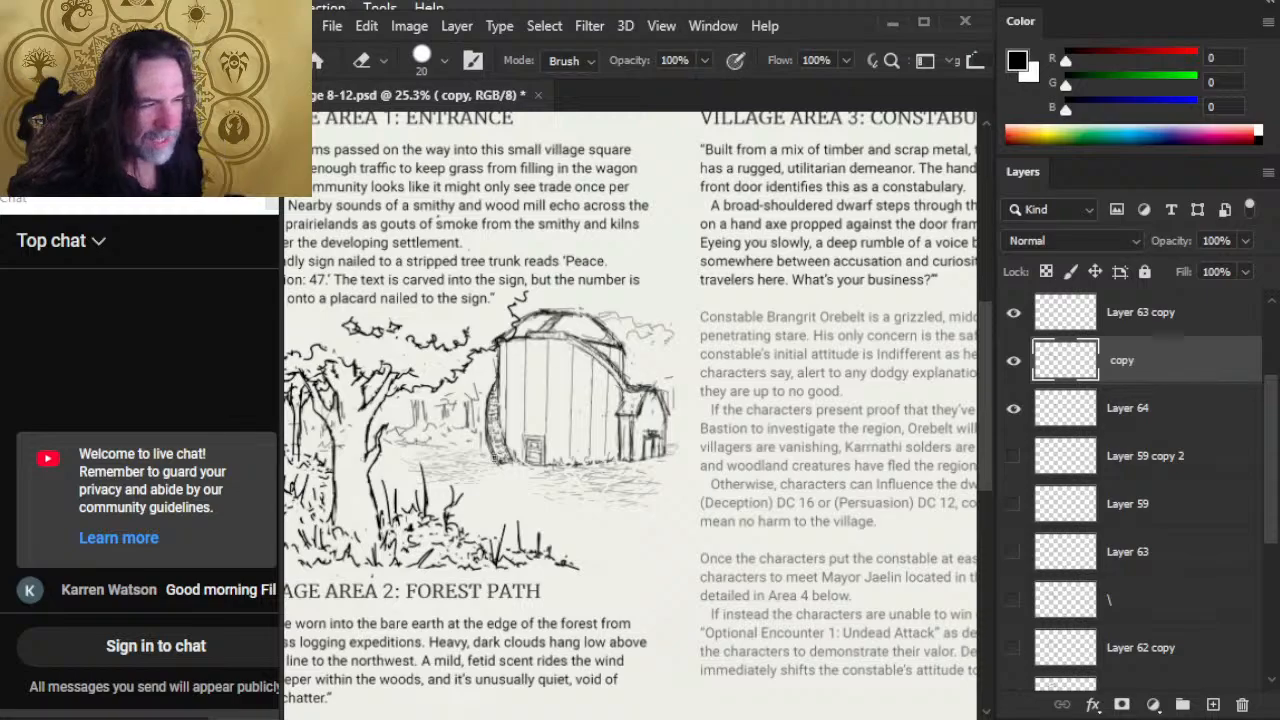
pyautogui.press('b')
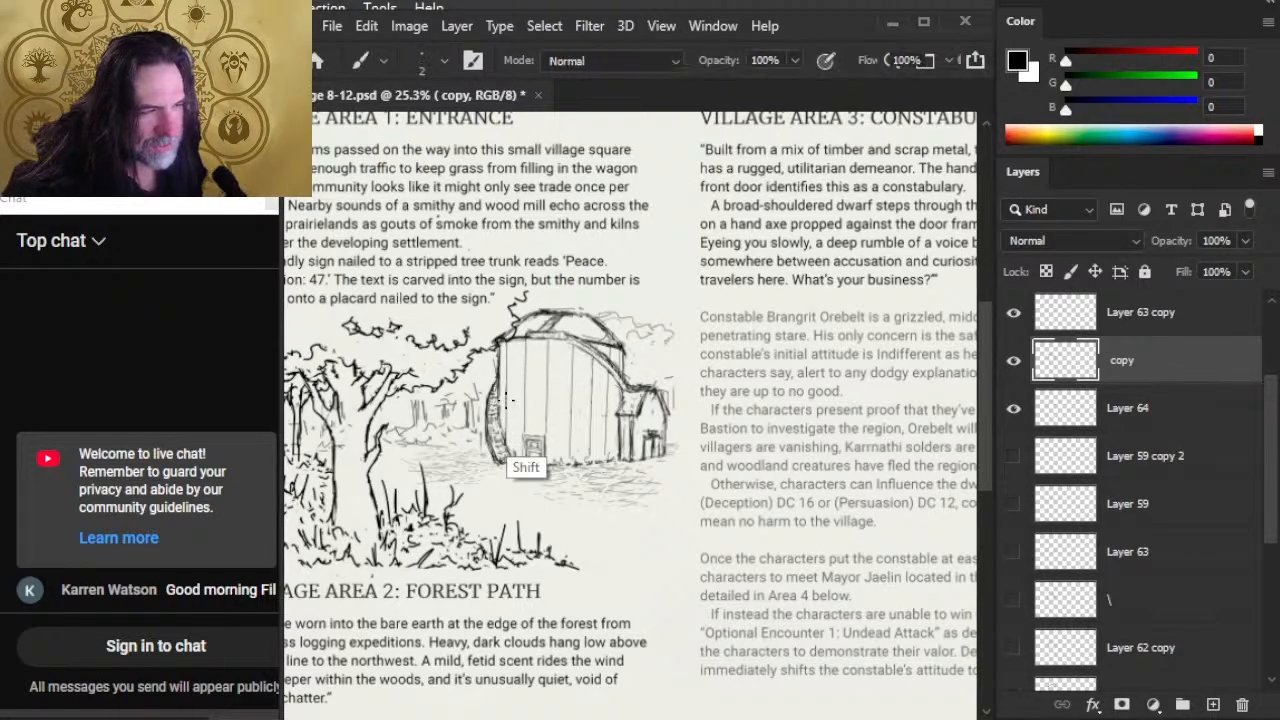
# Step: Clean up and redraw the shed's outer right wall and its base corner, alternating the 20 px Eraser and 2 px Brush
pyautogui.press('e')
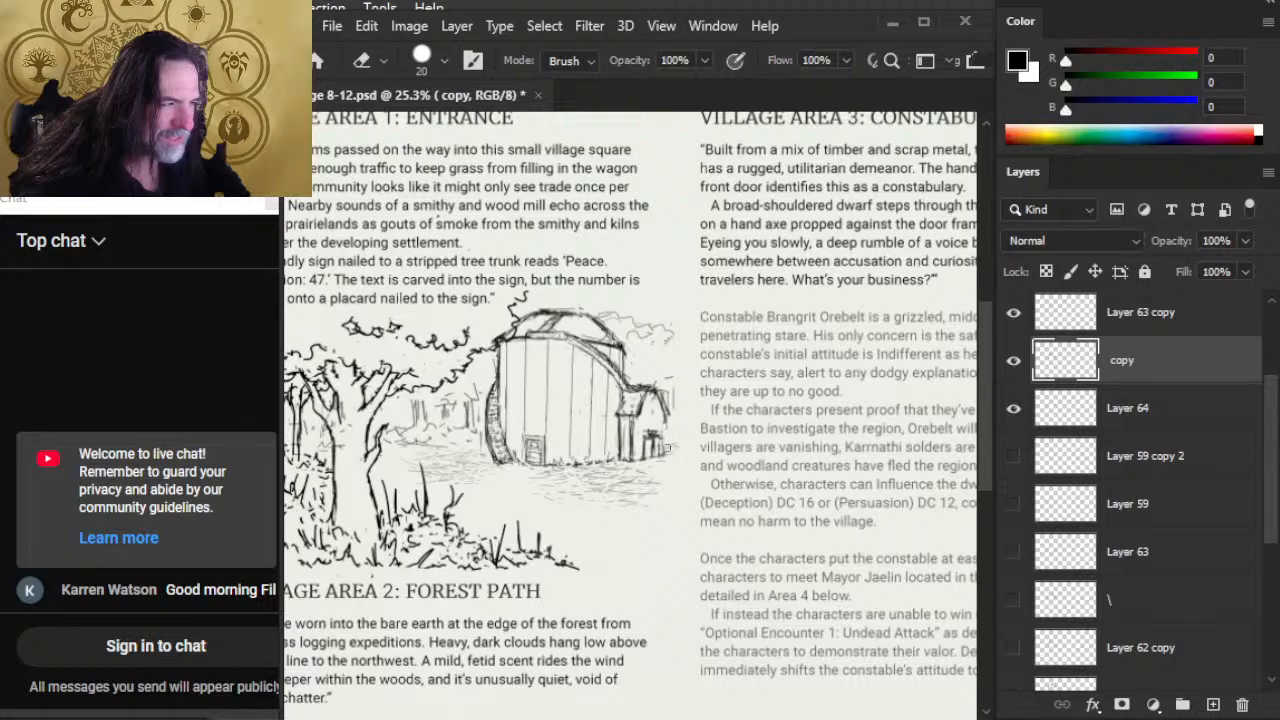
pyautogui.press('b')
pyautogui.moveTo(664, 452)
pyautogui.mouseDown()
pyautogui.moveTo(664, 422)
pyautogui.moveTo(665, 453)
pyautogui.mouseUp()
pyautogui.press('e')
pyautogui.press('b')
pyautogui.press('e')
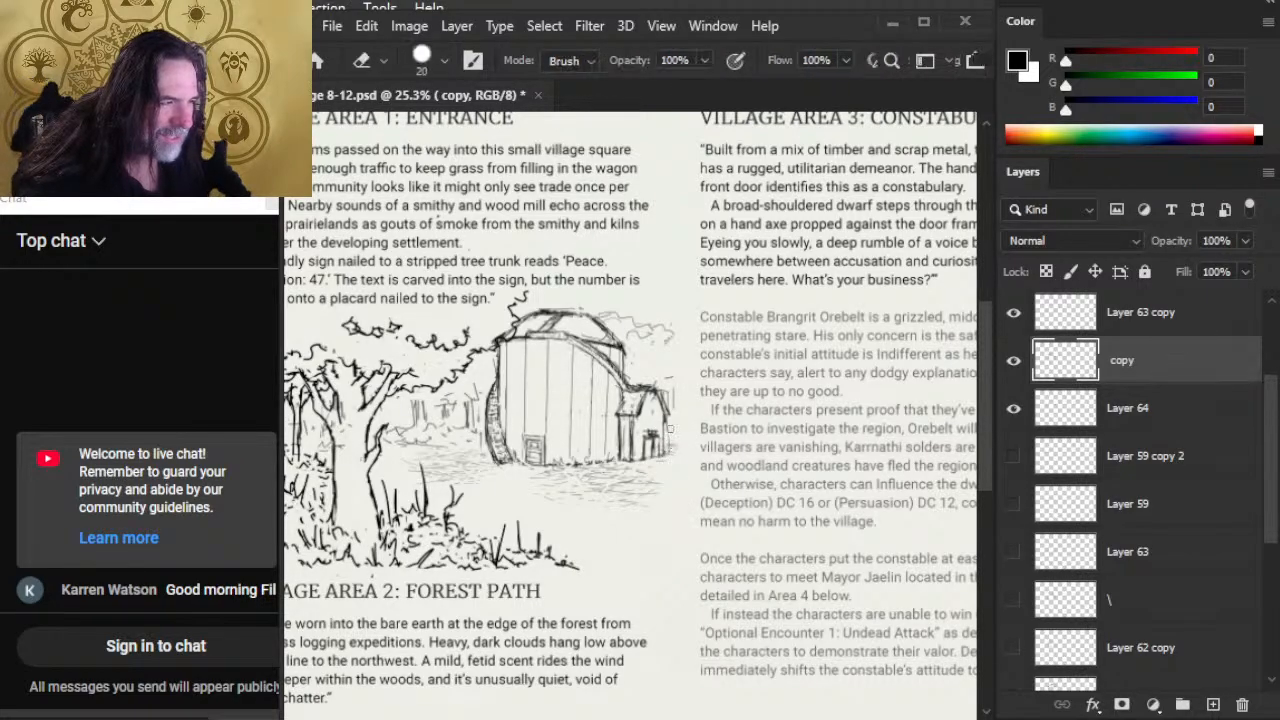
pyautogui.press('b')
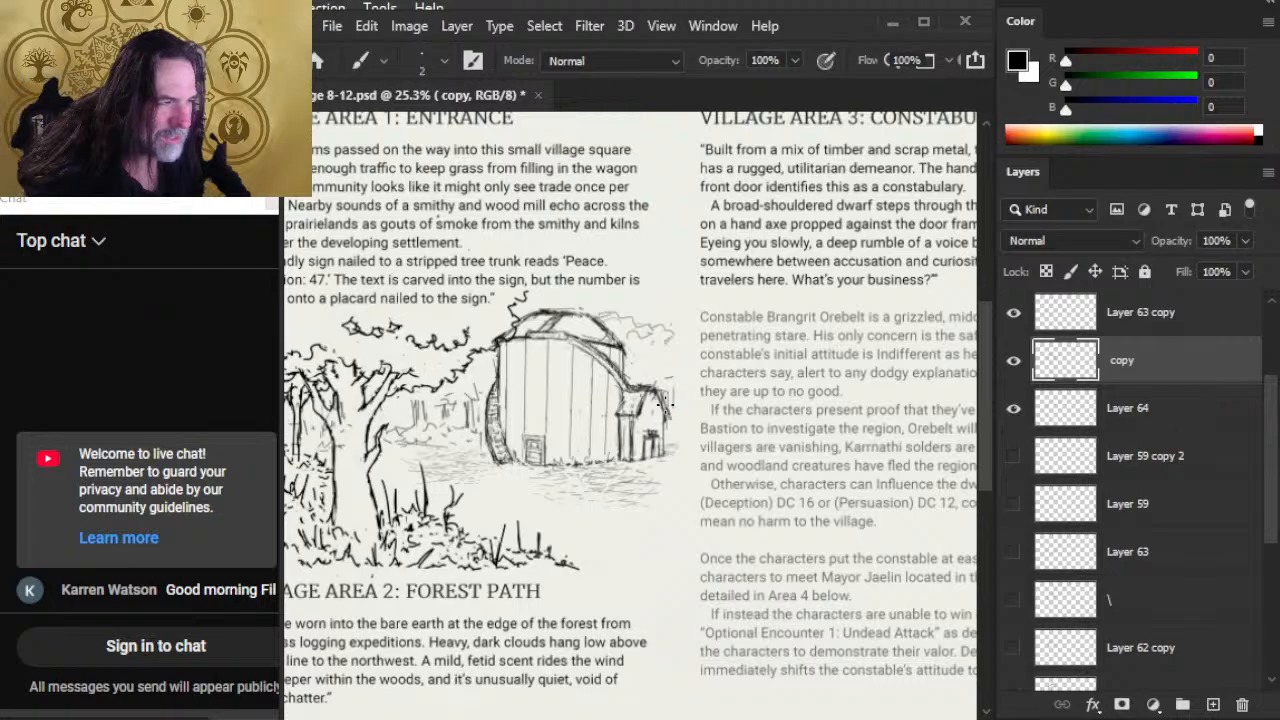
pyautogui.press('e')
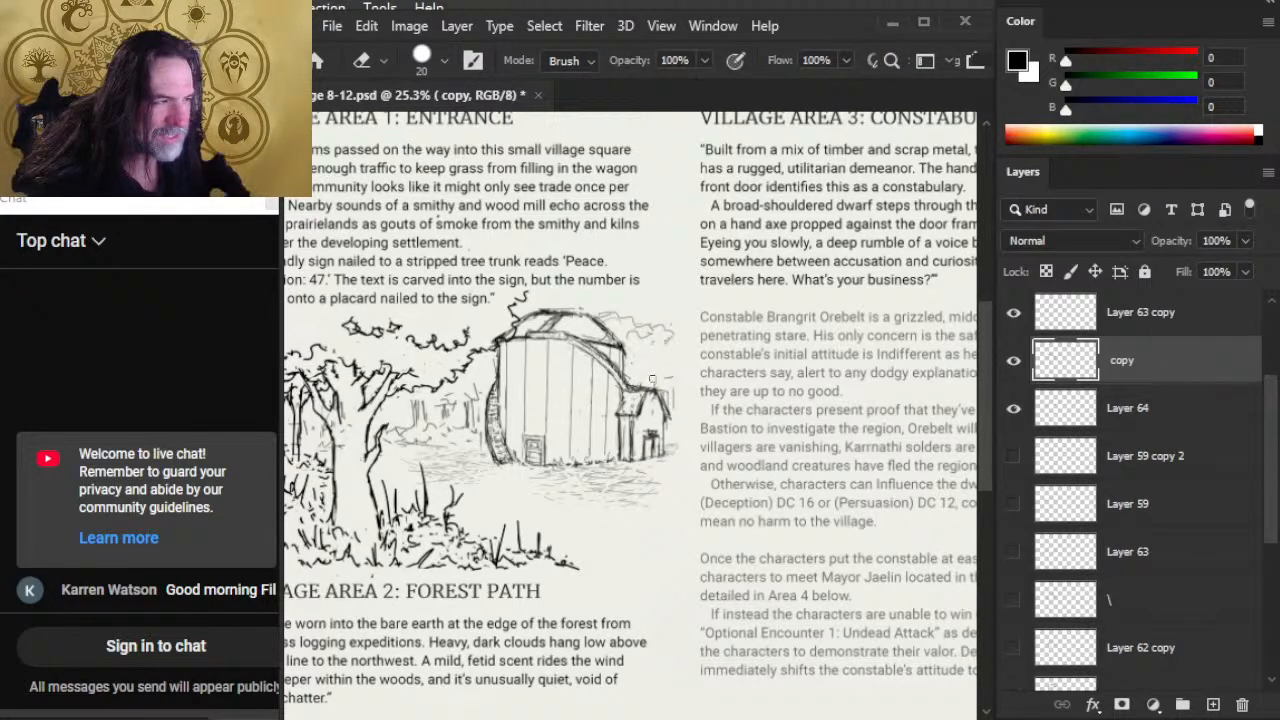
# Step: Refine the shed's roof and its junction with the barn using the 2 px Brush, reducing the eraser to 8 px for finer corrections
pyautogui.press('b')
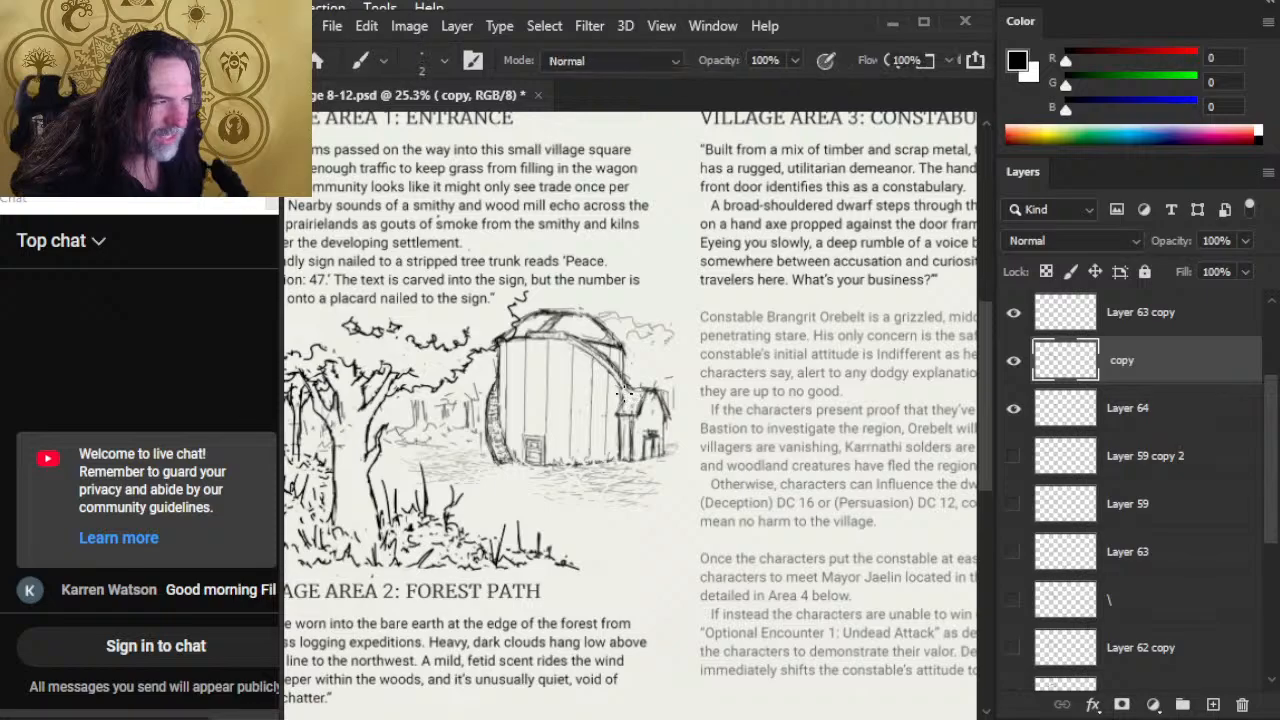
pyautogui.press('e')
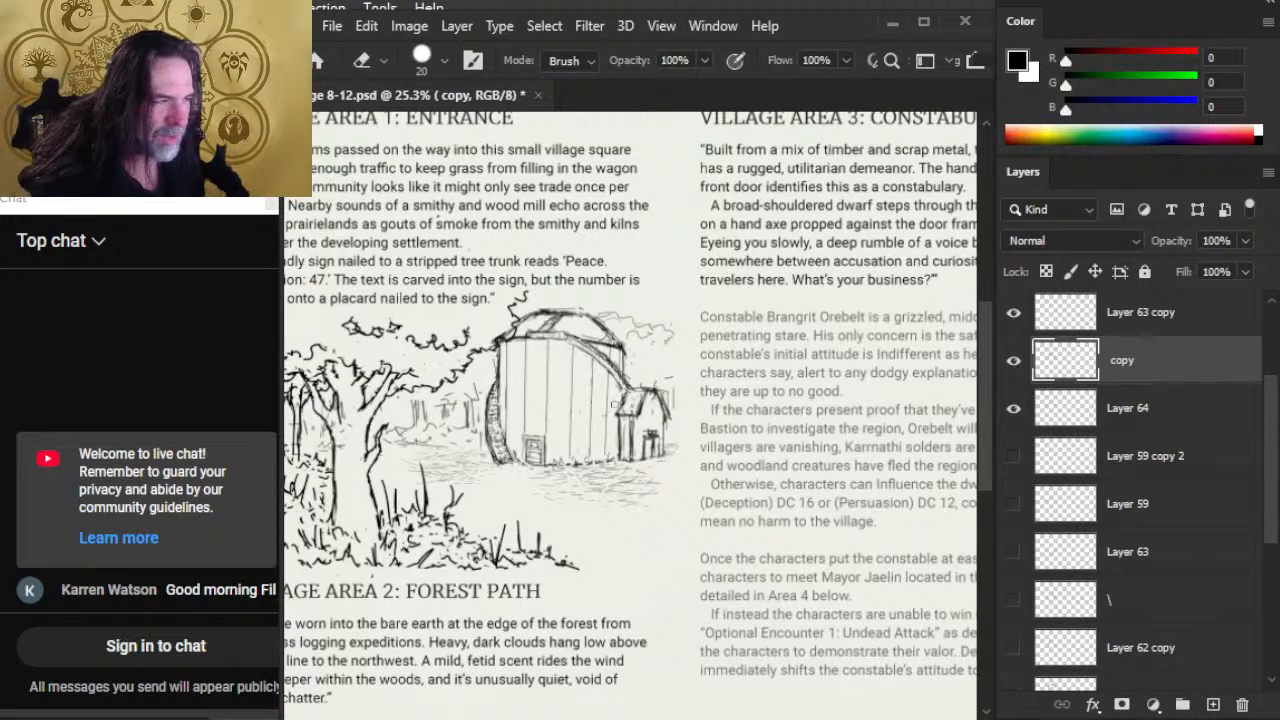
pyautogui.press('b')
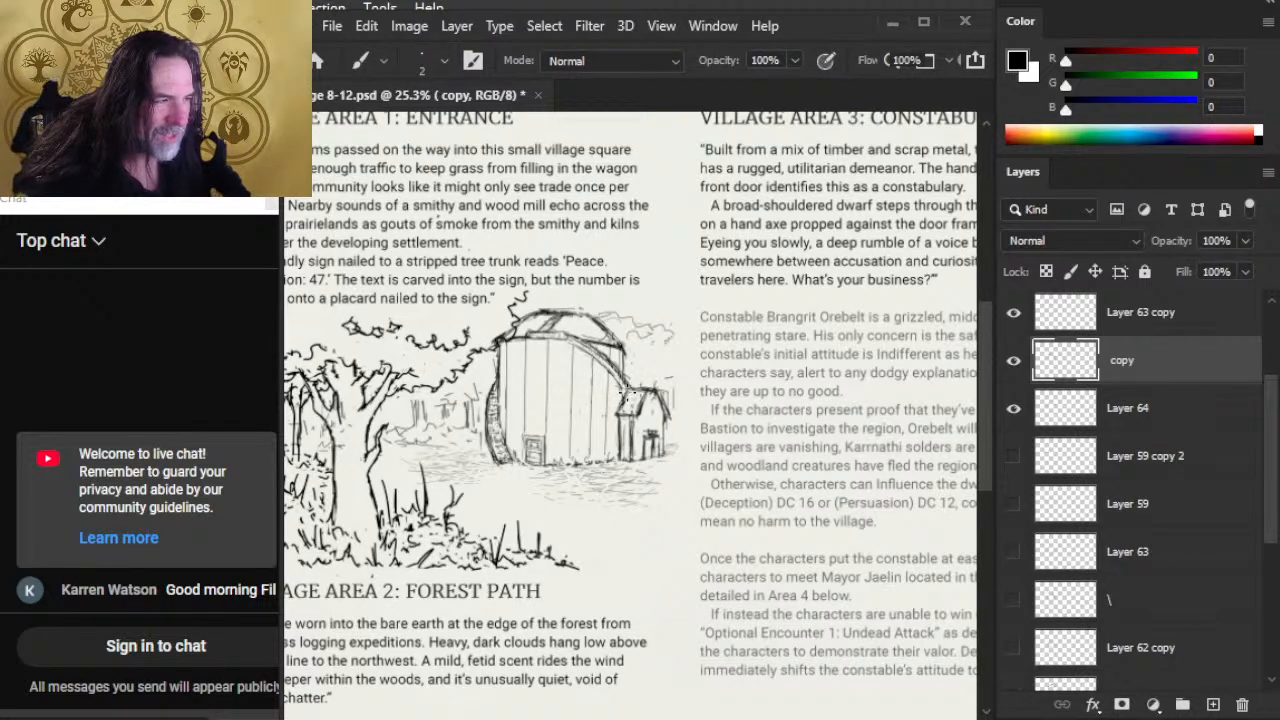
pyautogui.press('e')
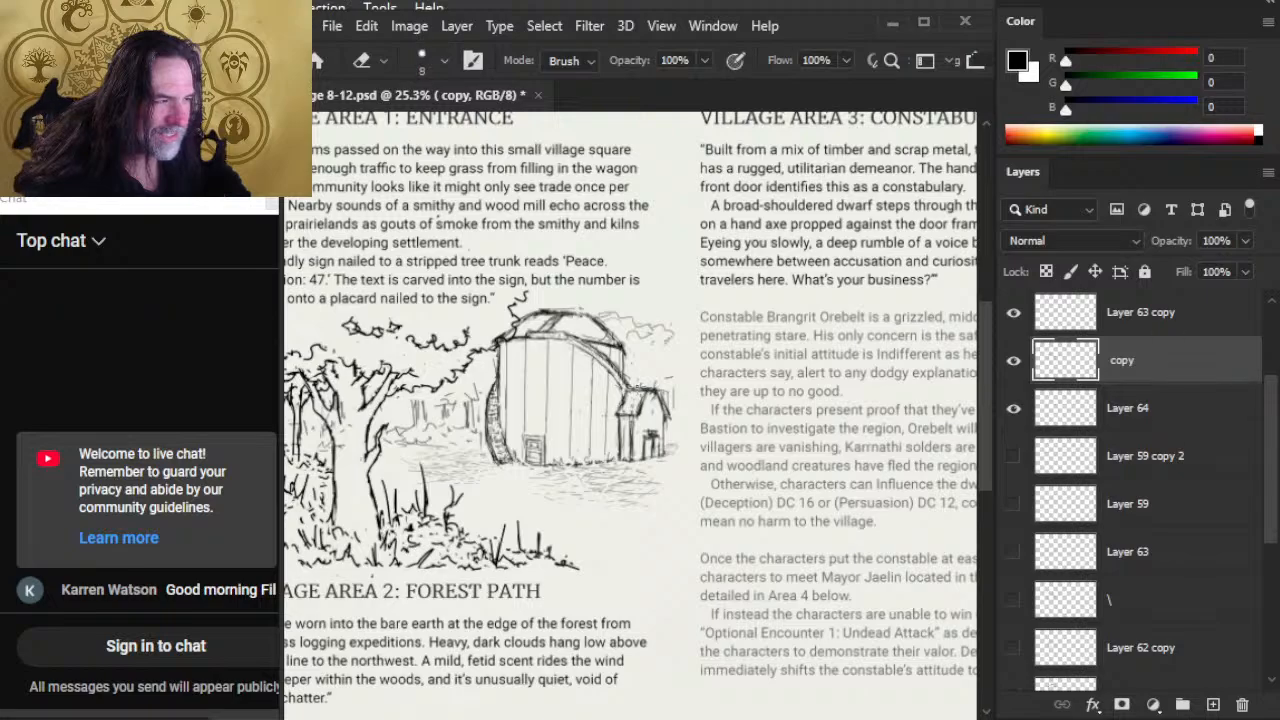
pyautogui.press('b')
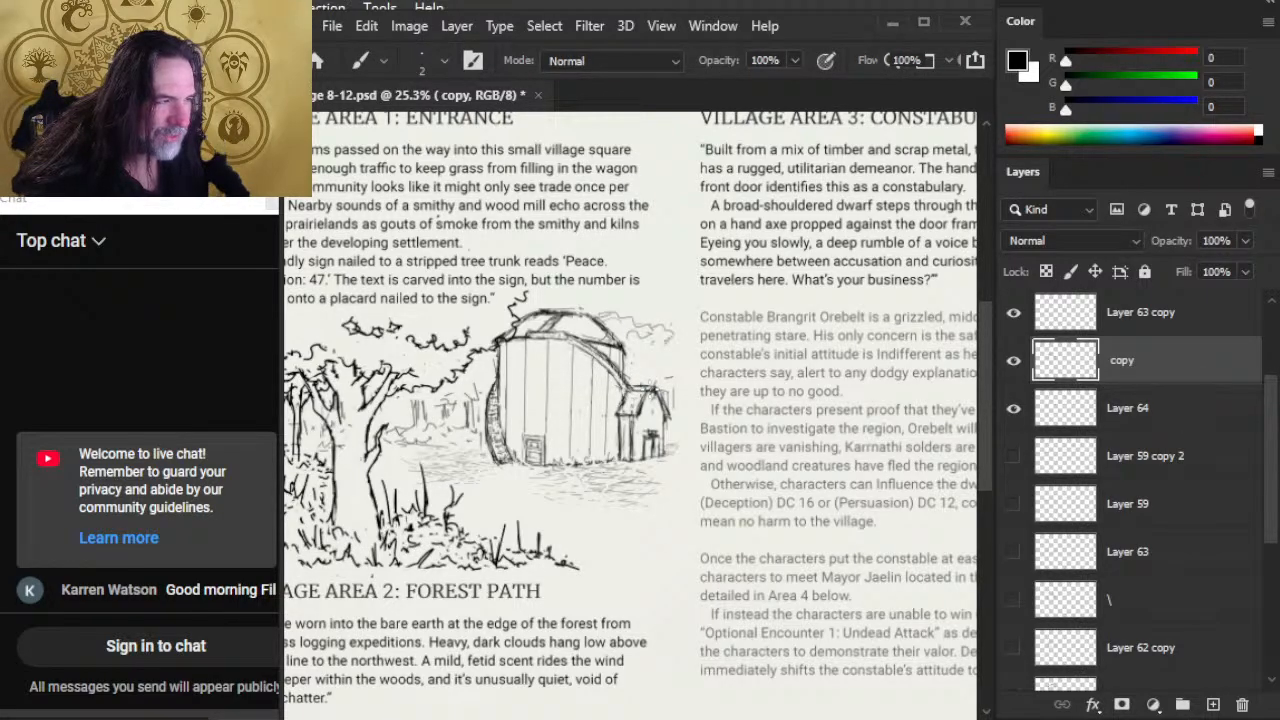
pyautogui.press('e')
pyautogui.press('b')
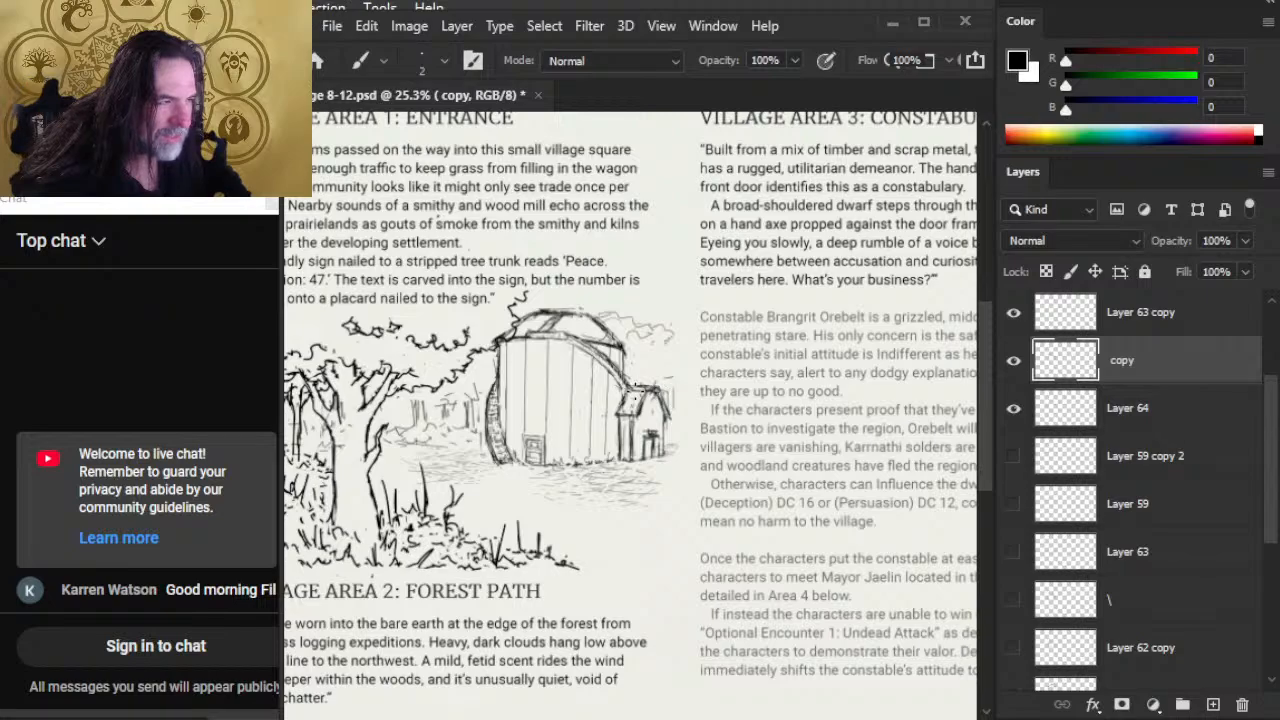
pyautogui.press('e')
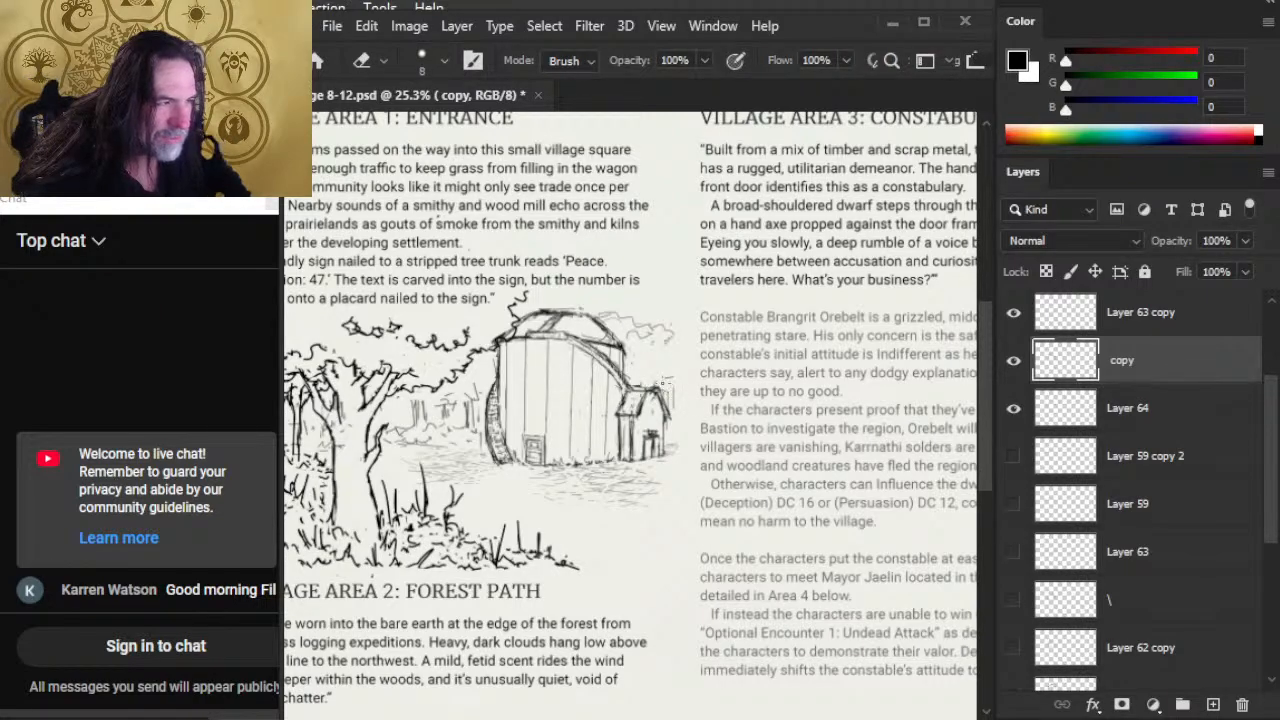
pyautogui.press('b')
pyautogui.press('e')
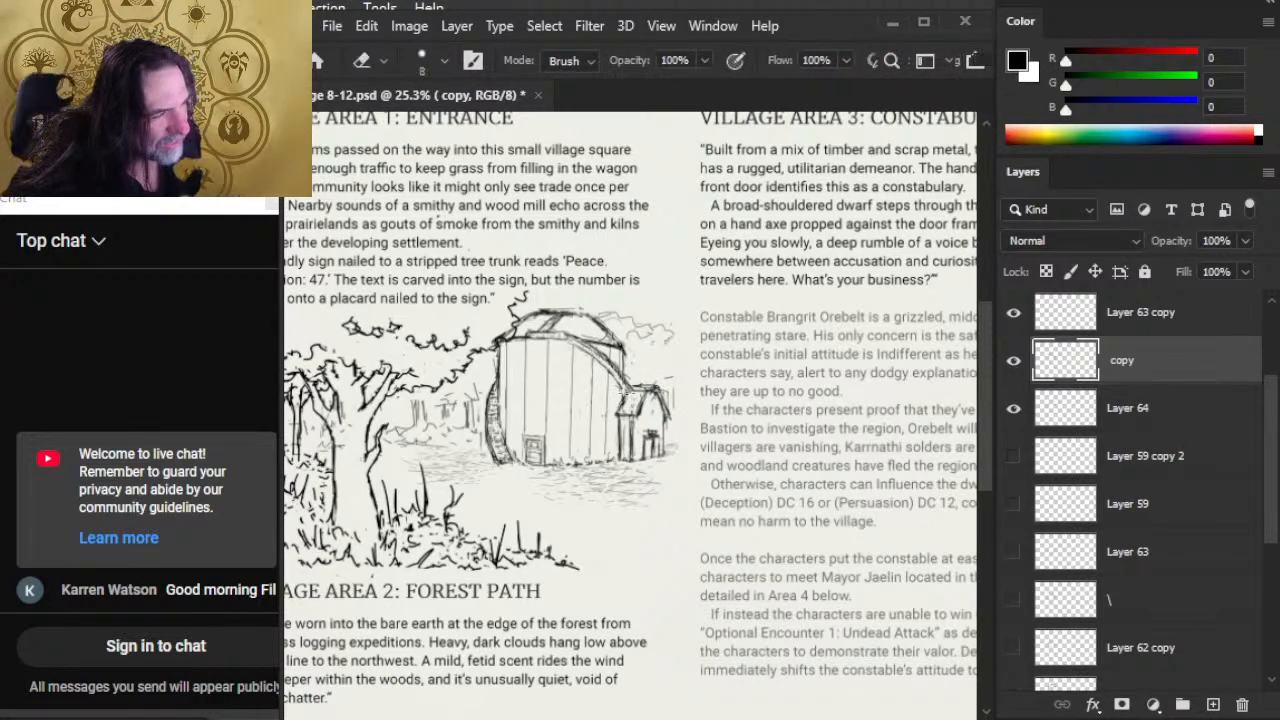
# Step: Redraw the upper part of the barn's curved front roof edge with the 2 px Brush and trim stray lines below it
pyautogui.press('b')
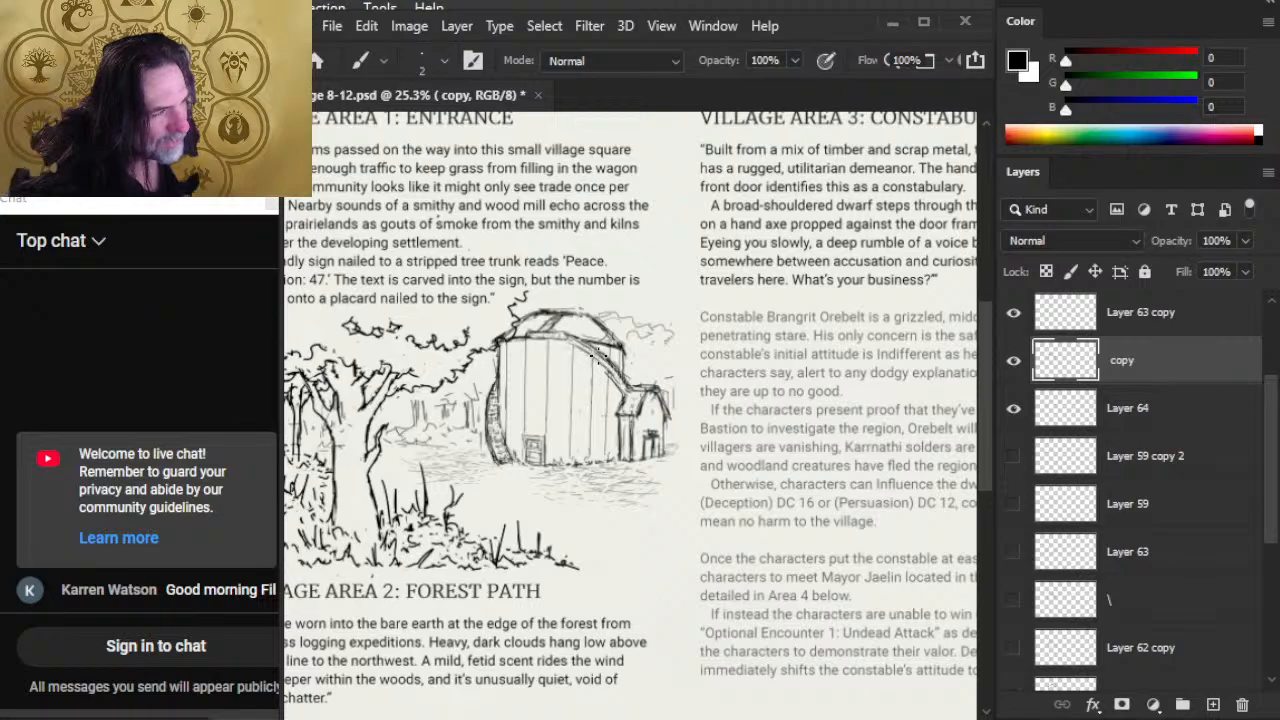
pyautogui.press('e')
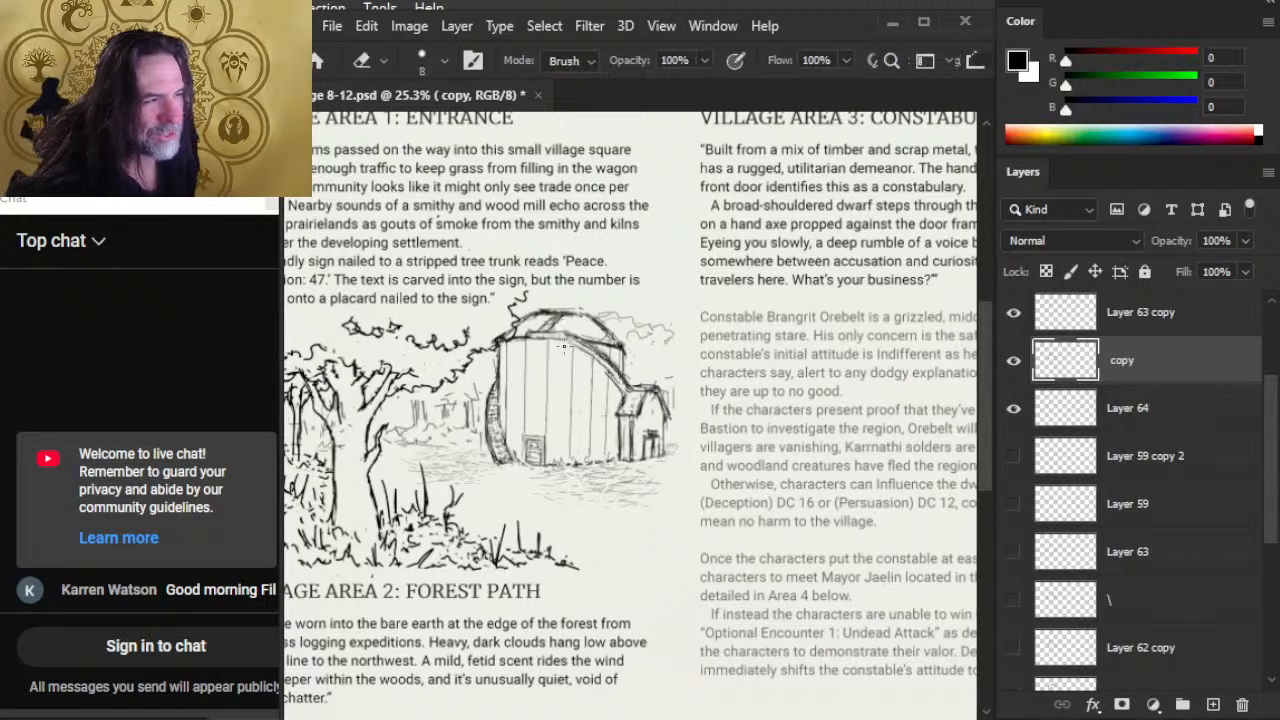
pyautogui.press('b')
pyautogui.moveTo(560, 338); pyautogui.dragTo(591, 351)
pyautogui.press('e')
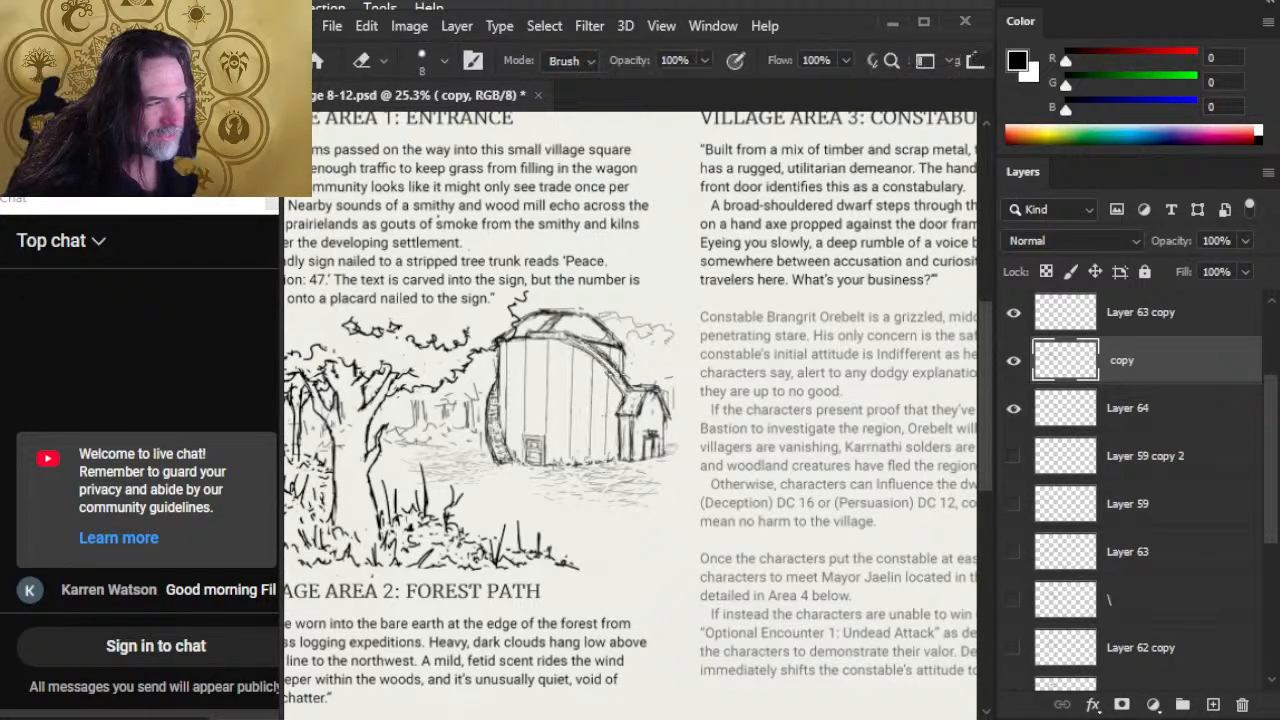
pyautogui.press('b')
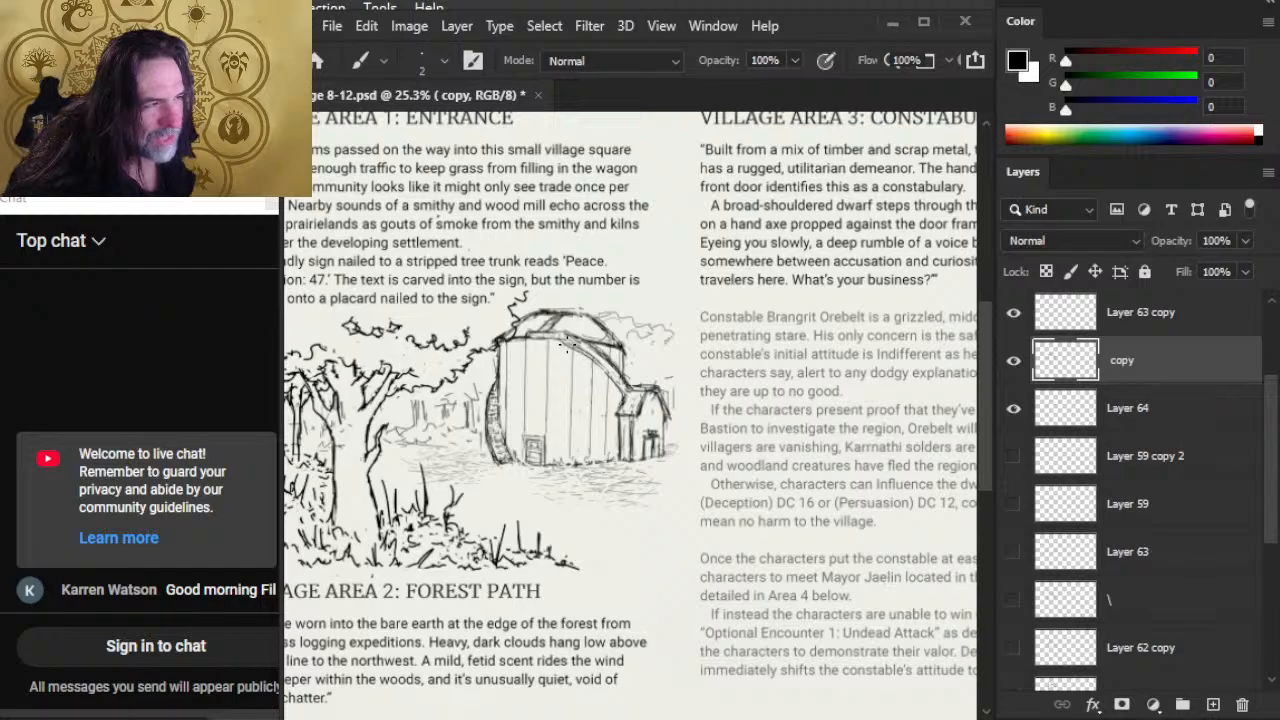
pyautogui.press('e')
pyautogui.moveTo(564, 343); pyautogui.dragTo(579, 355)
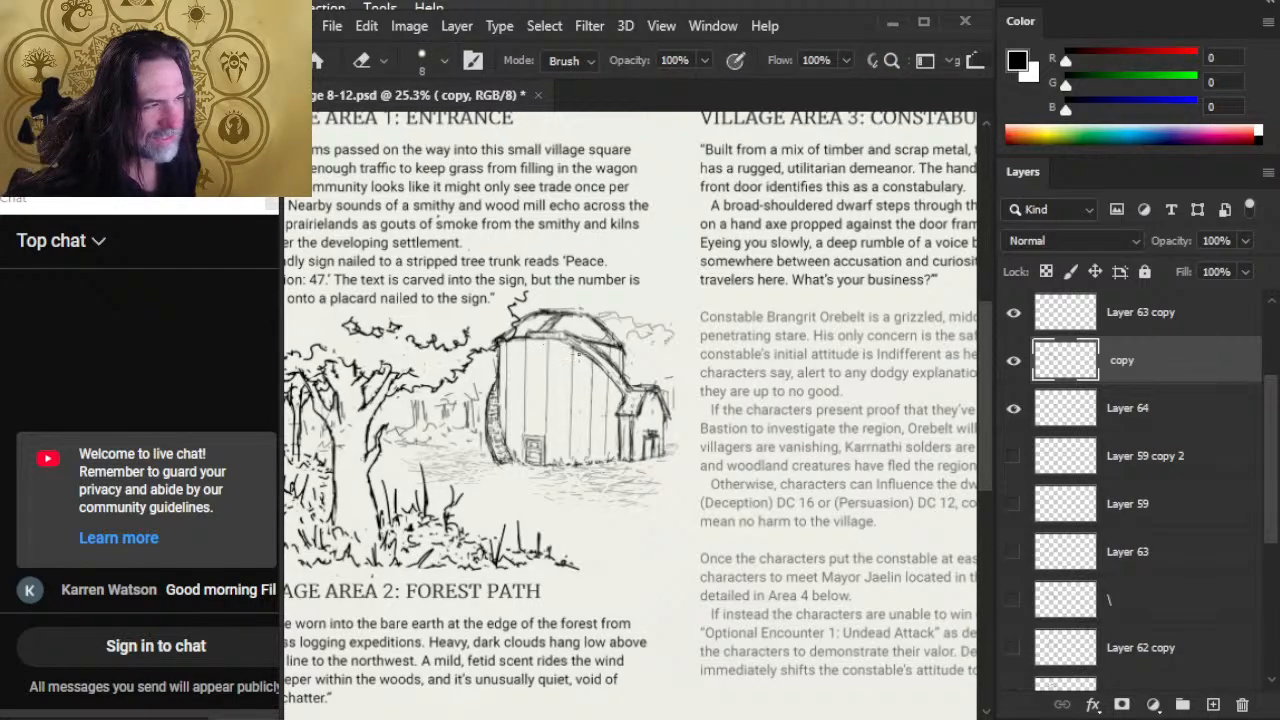
# Step: Darken the barn's curved roof edge down to the shed with the 2 px Brush, tidying it with the 8 px Eraser
pyautogui.press('b')
pyautogui.press('e')
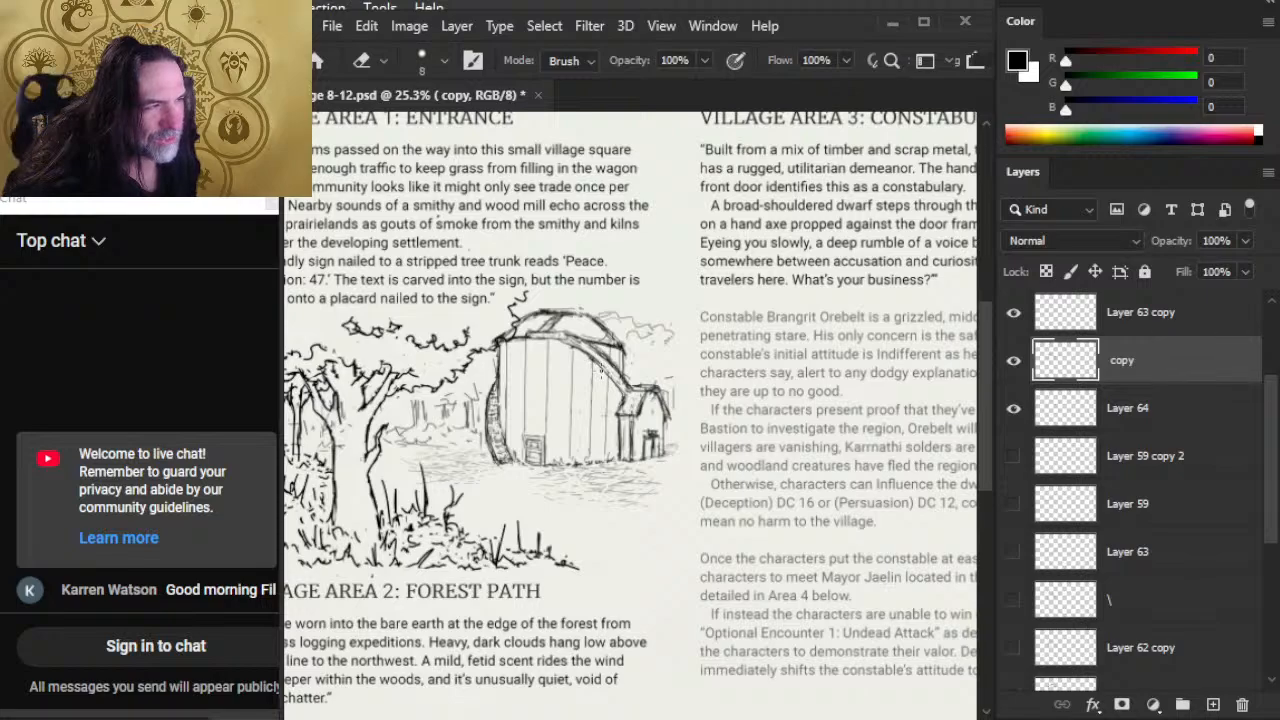
pyautogui.press('b')
pyautogui.moveTo(589, 352)
pyautogui.mouseDown()
pyautogui.moveTo(662, 370)
pyautogui.moveTo(578, 339)
pyautogui.moveTo(630, 384)
pyautogui.mouseUp()
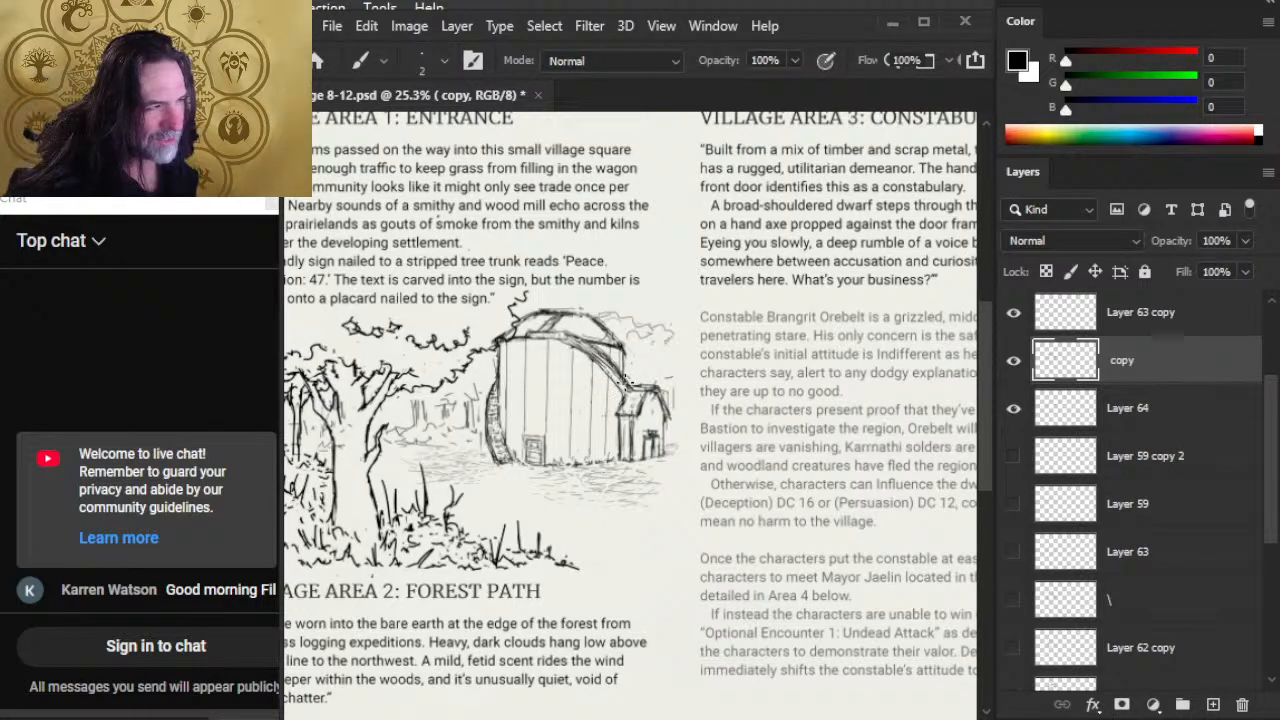
pyautogui.press('e')
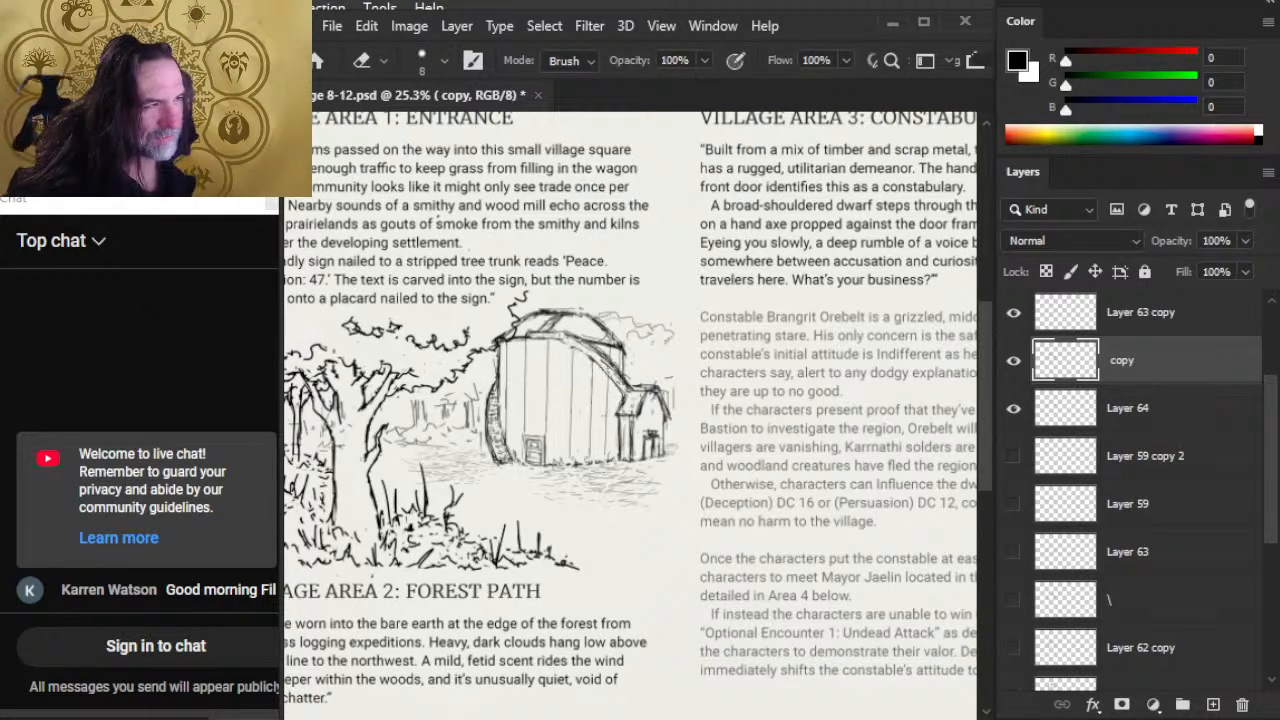
pyautogui.press('b')
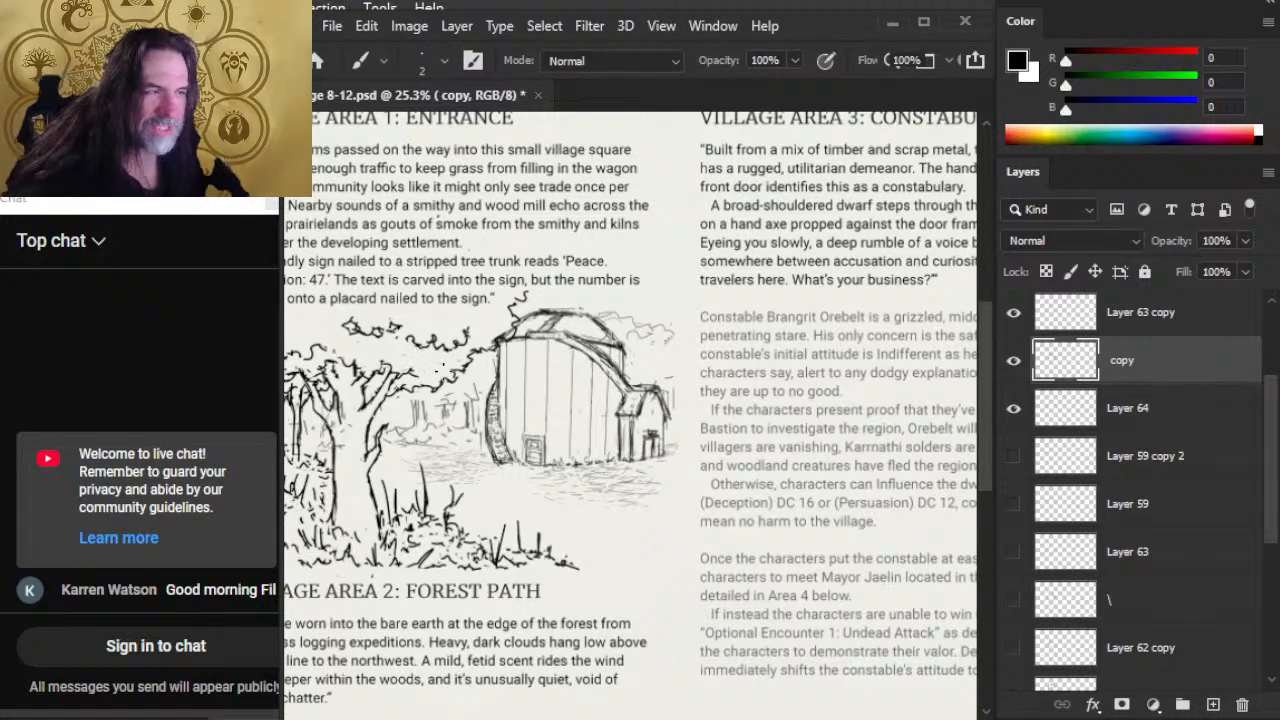
# Step: Erase the barn roof's old upper-left outline with the 8 px Eraser and redraw it with the 2 px Brush
pyautogui.press('e')
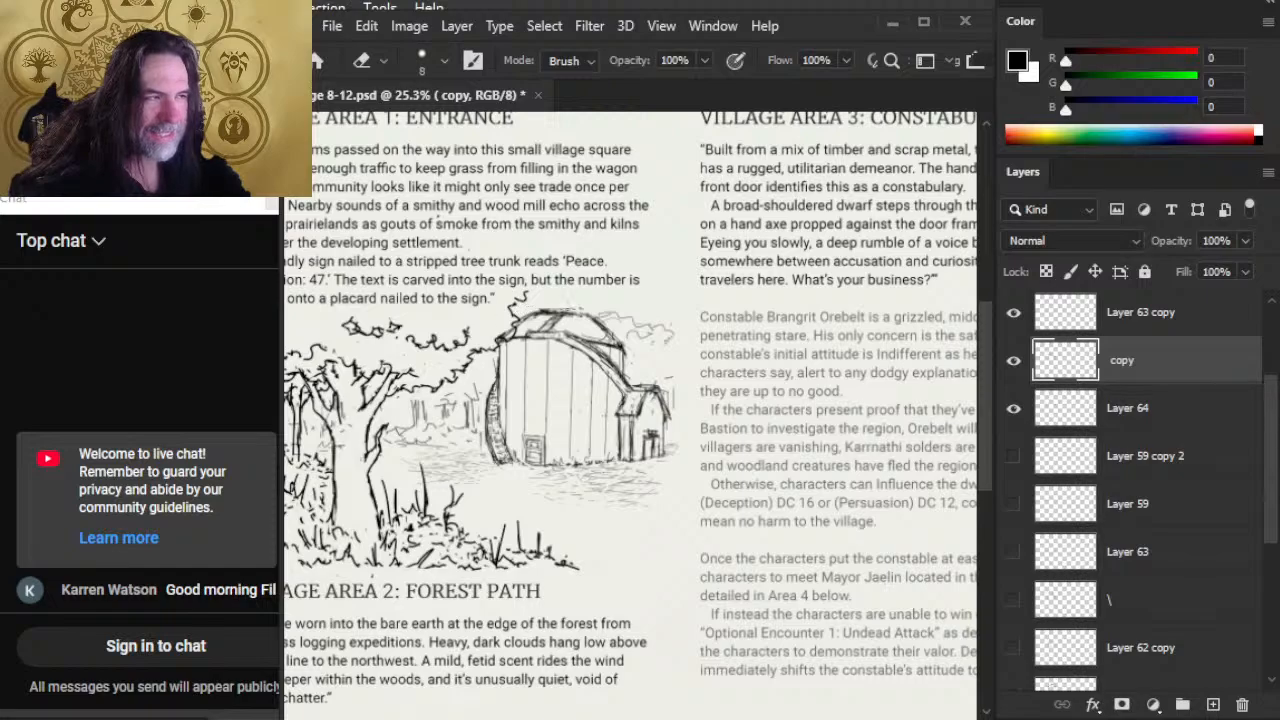
pyautogui.moveTo(568, 312); pyautogui.dragTo(530, 314)
pyautogui.press('b')
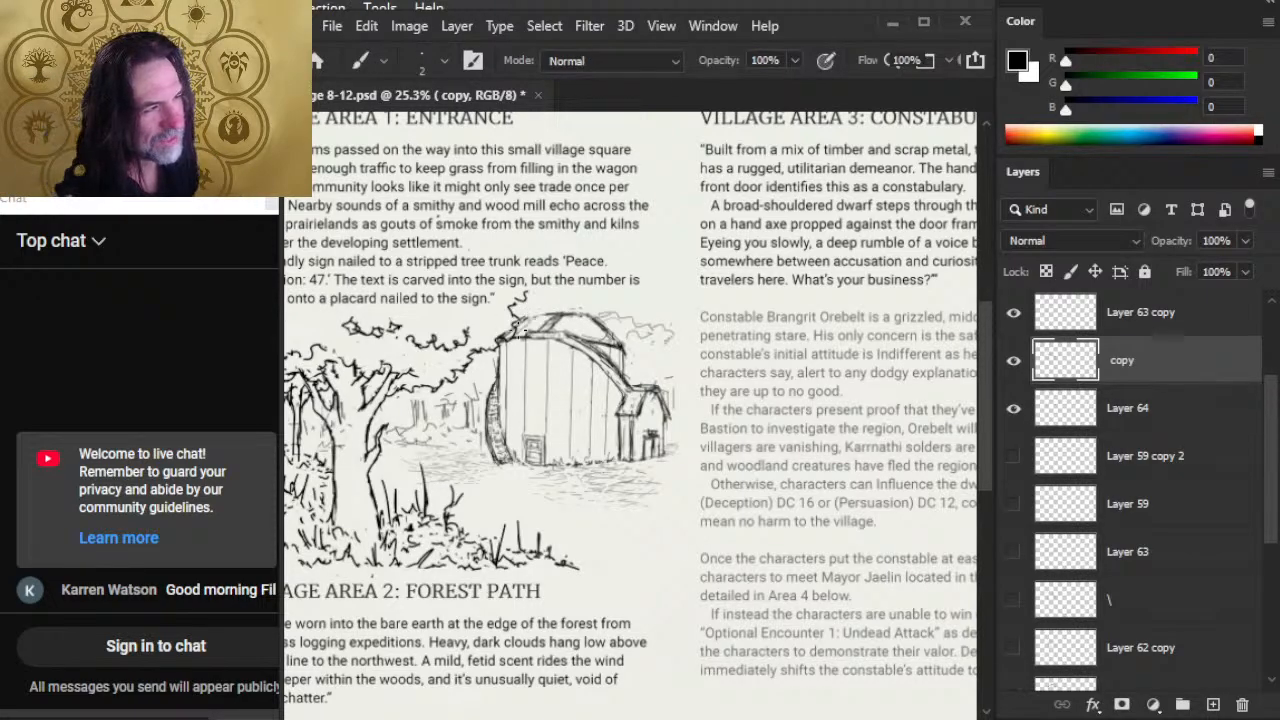
pyautogui.press('e')
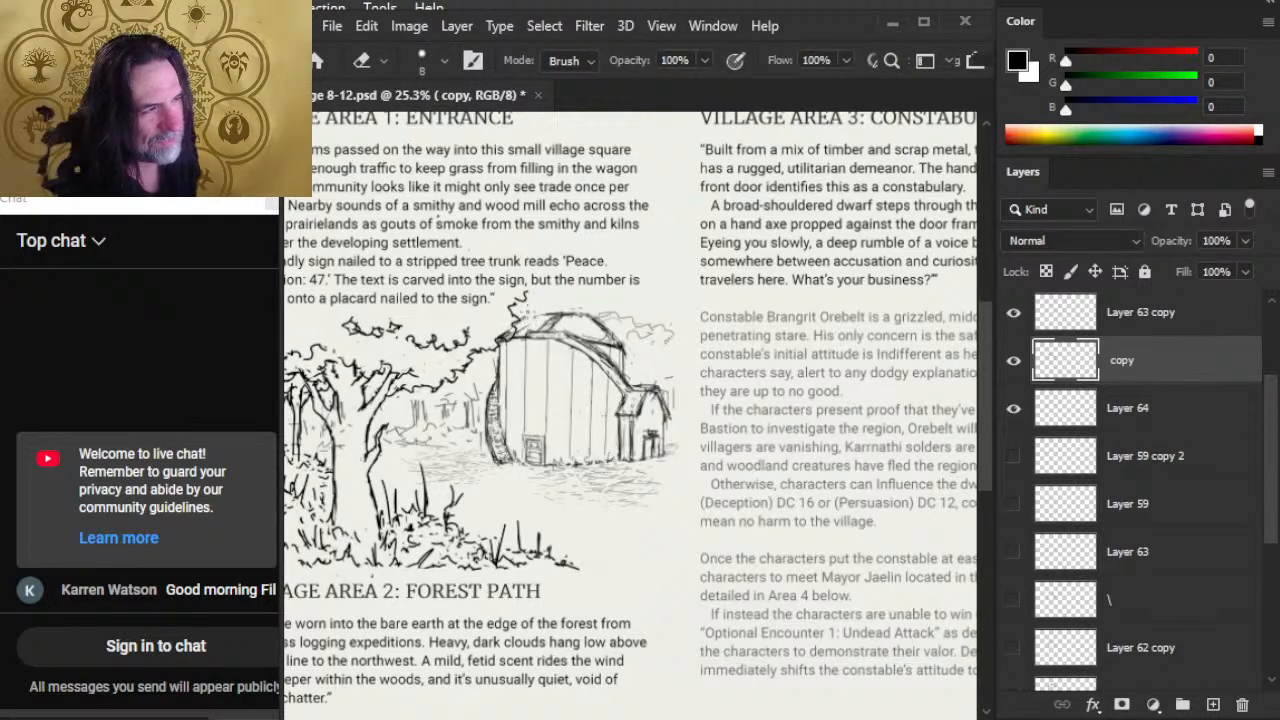
pyautogui.press('b')
pyautogui.moveTo(505, 333); pyautogui.dragTo(528, 318)
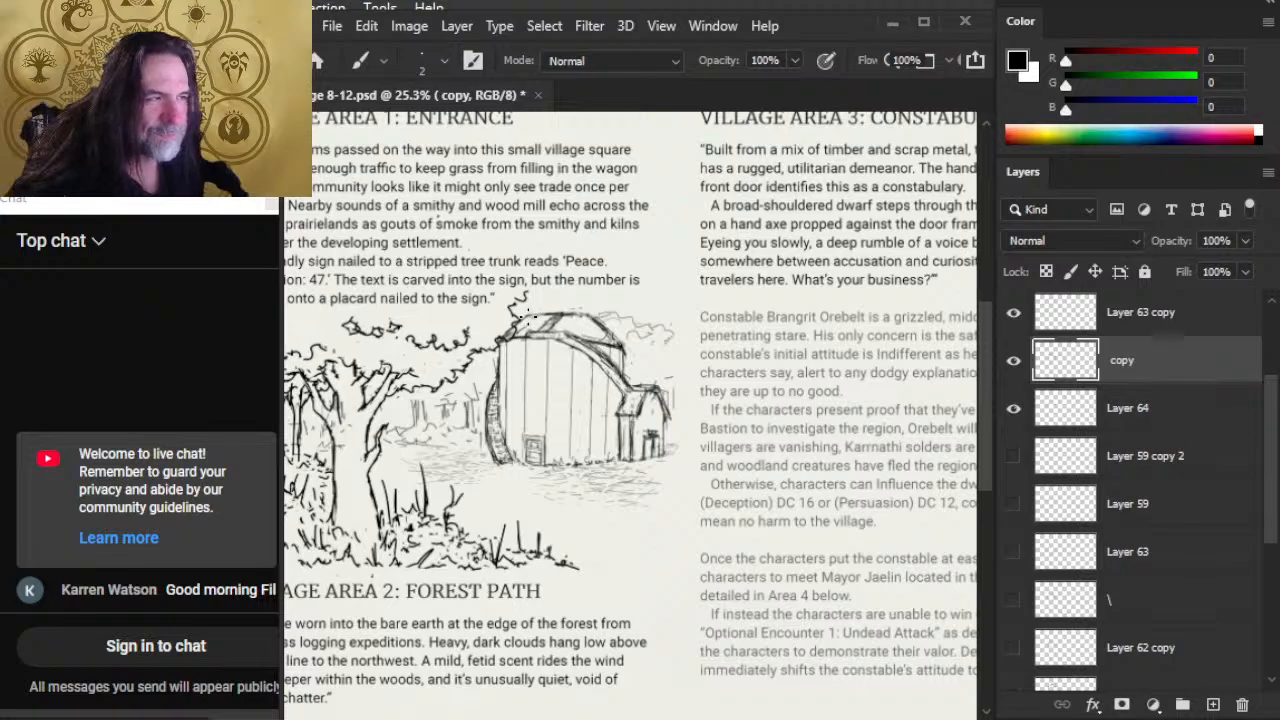
pyautogui.press('e')
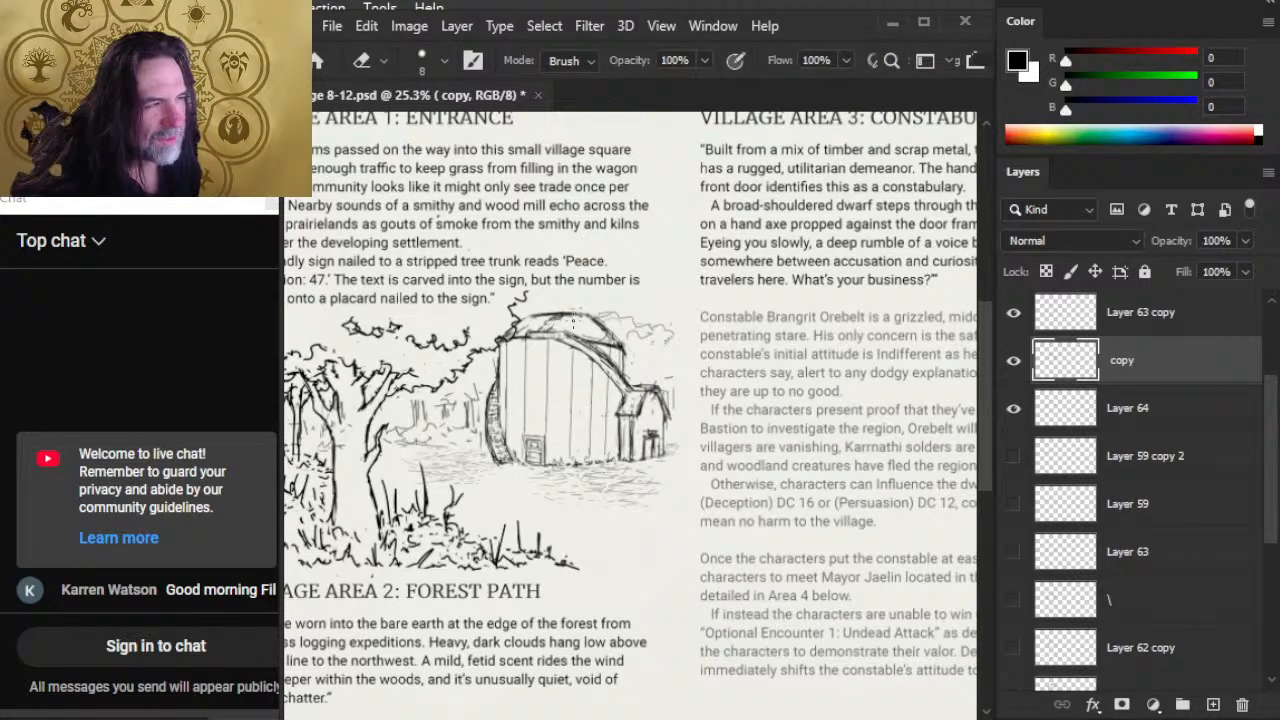
# Step: Draw a flat ridge cap along the top of the barn's roof with the 2 px Brush, tidying it with the 8 px Eraser
pyautogui.press('b')
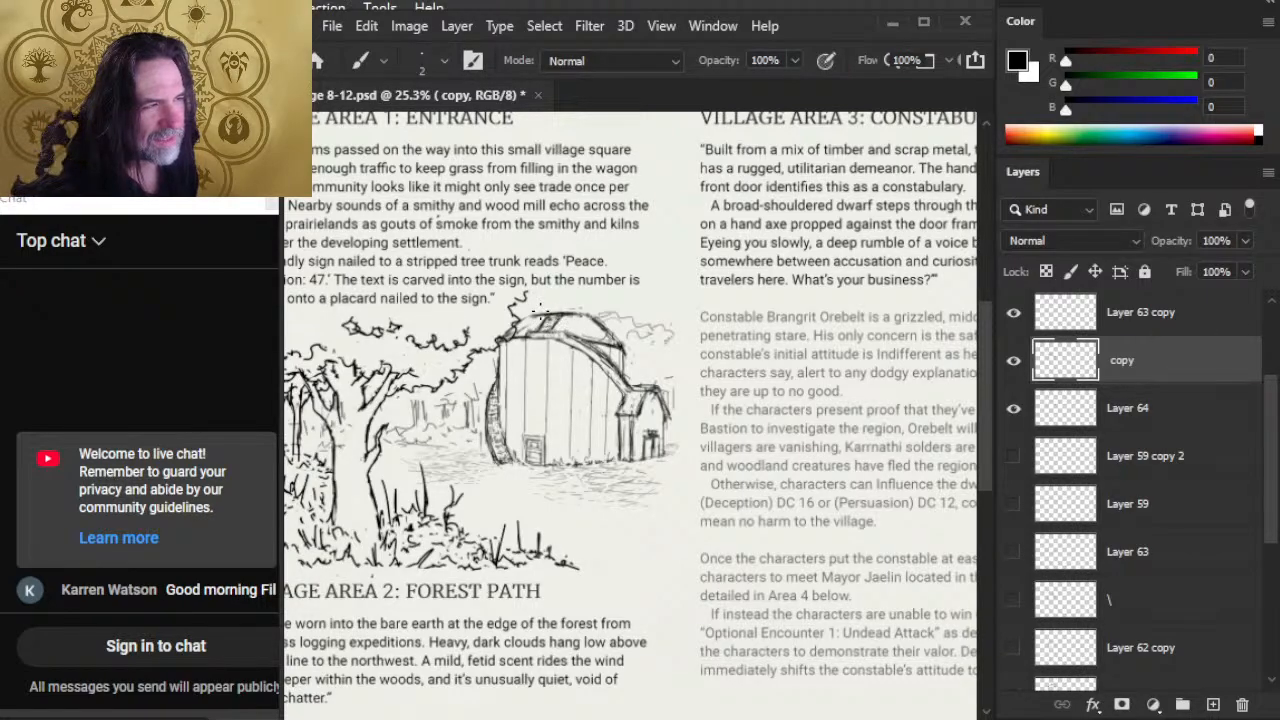
pyautogui.moveTo(542, 310)
pyautogui.mouseDown()
pyautogui.moveTo(567, 308)
pyautogui.moveTo(544, 309)
pyautogui.mouseUp()
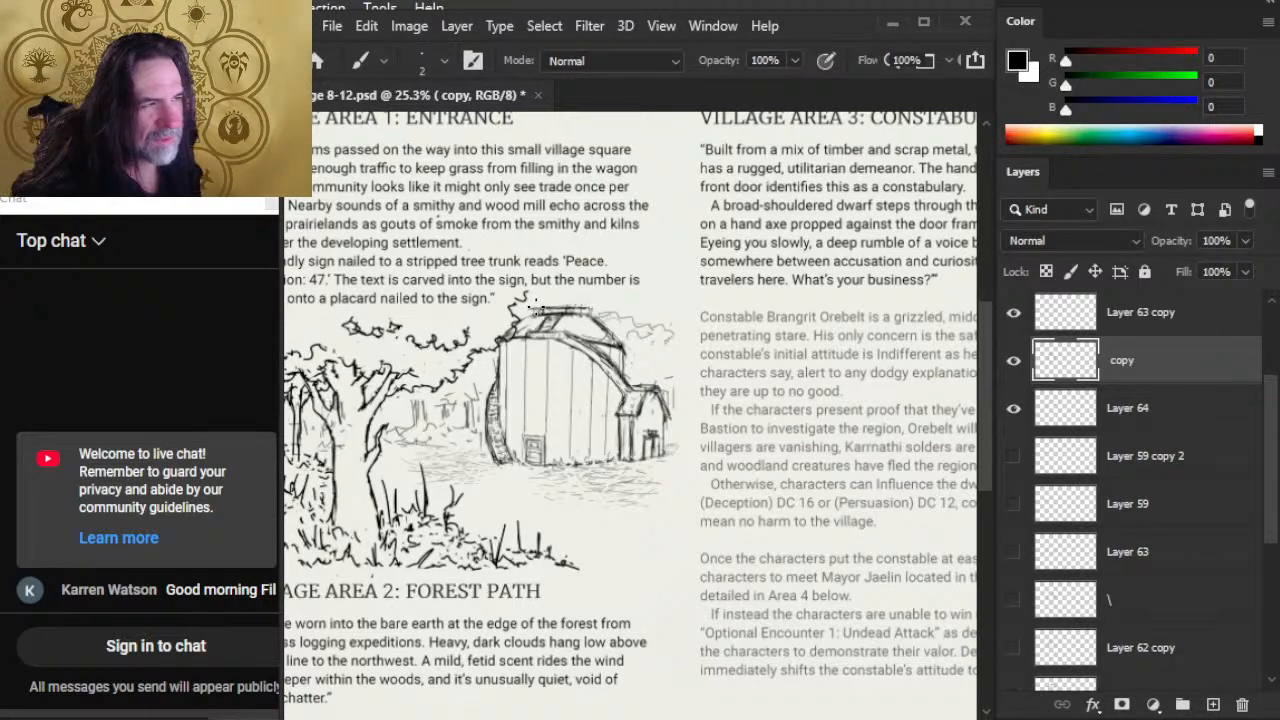
pyautogui.press('e')
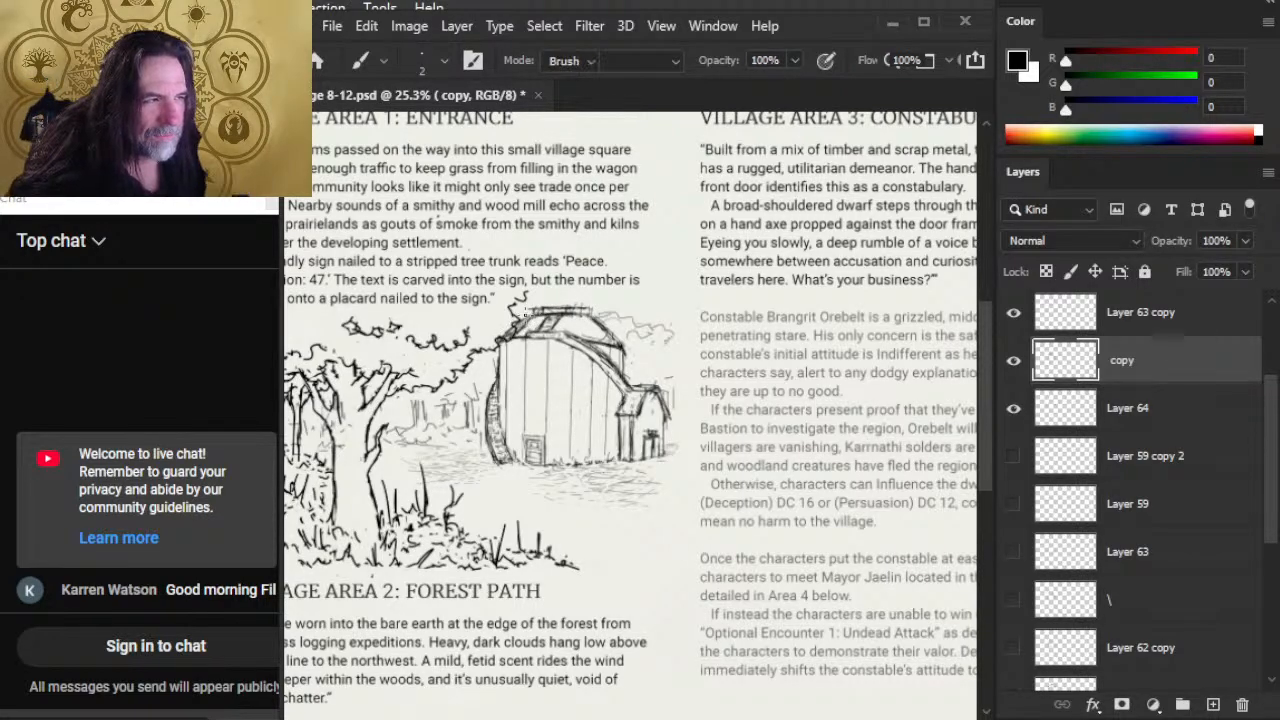
pyautogui.press('b')
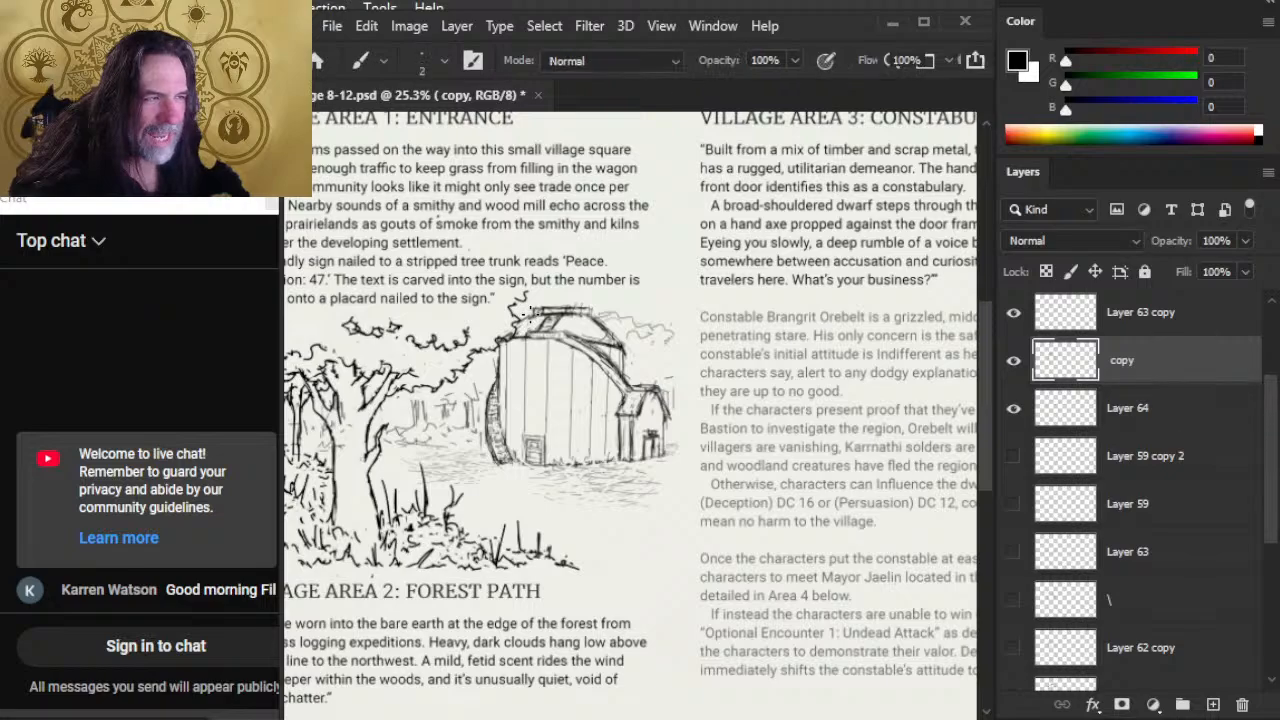
pyautogui.press('e')
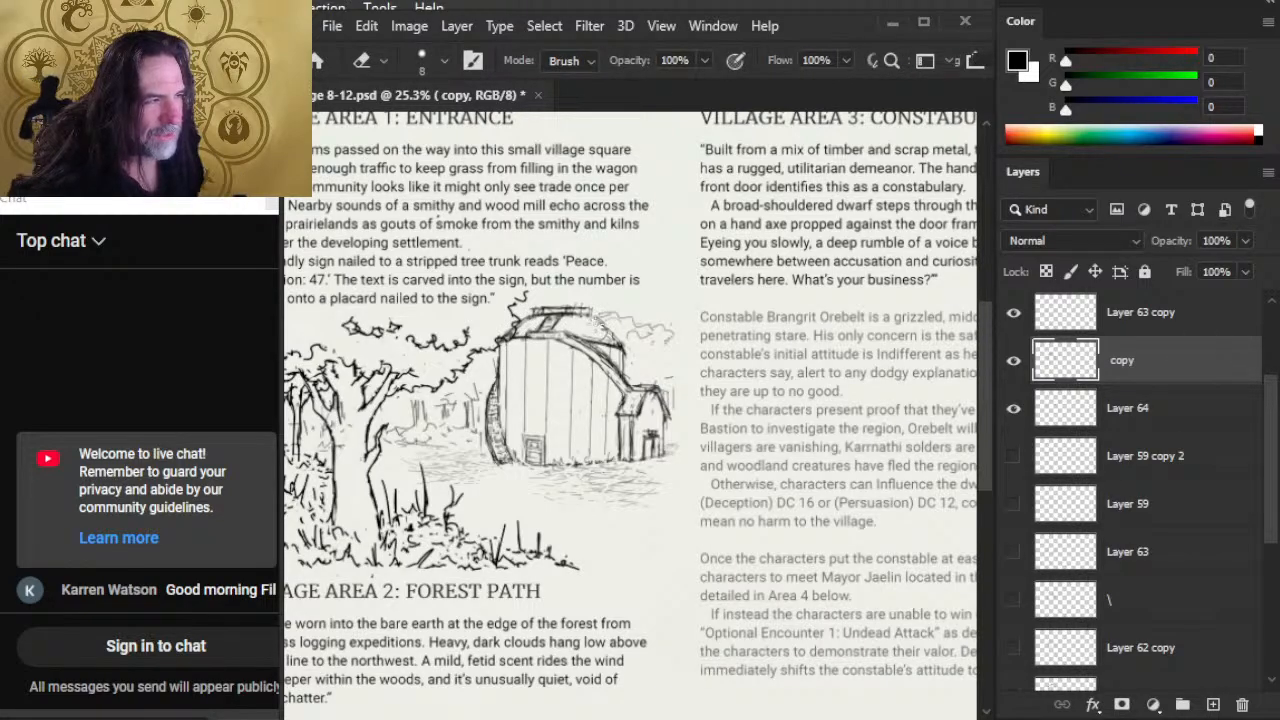
# Step: Refine the right end of the ridge cap and the curved roofline beneath it, alternating the 2 px Brush and 8 px Eraser
pyautogui.press('b')
pyautogui.moveTo(592, 313)
pyautogui.mouseDown()
pyautogui.moveTo(628, 346)
pyautogui.moveTo(600, 348)
pyautogui.mouseUp()
pyautogui.press('e')
pyautogui.press('b')
pyautogui.press('e')
pyautogui.press('b')
pyautogui.press('e')
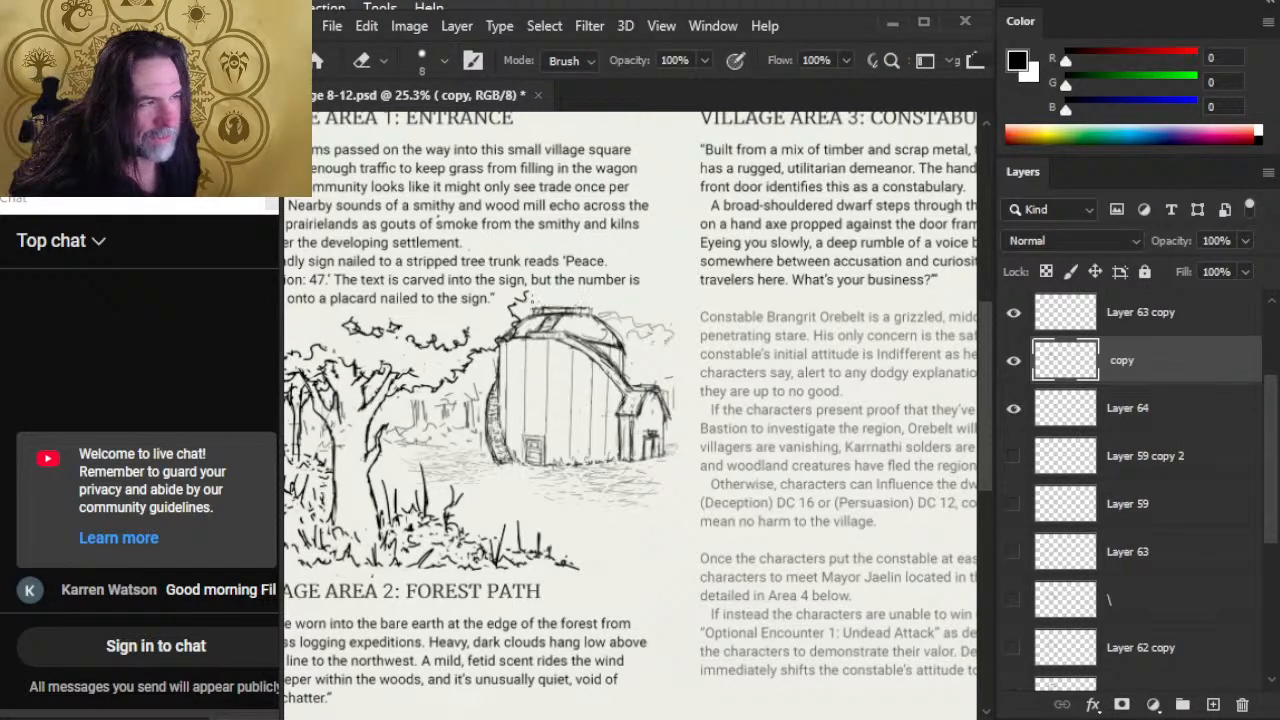
pyautogui.press('b')
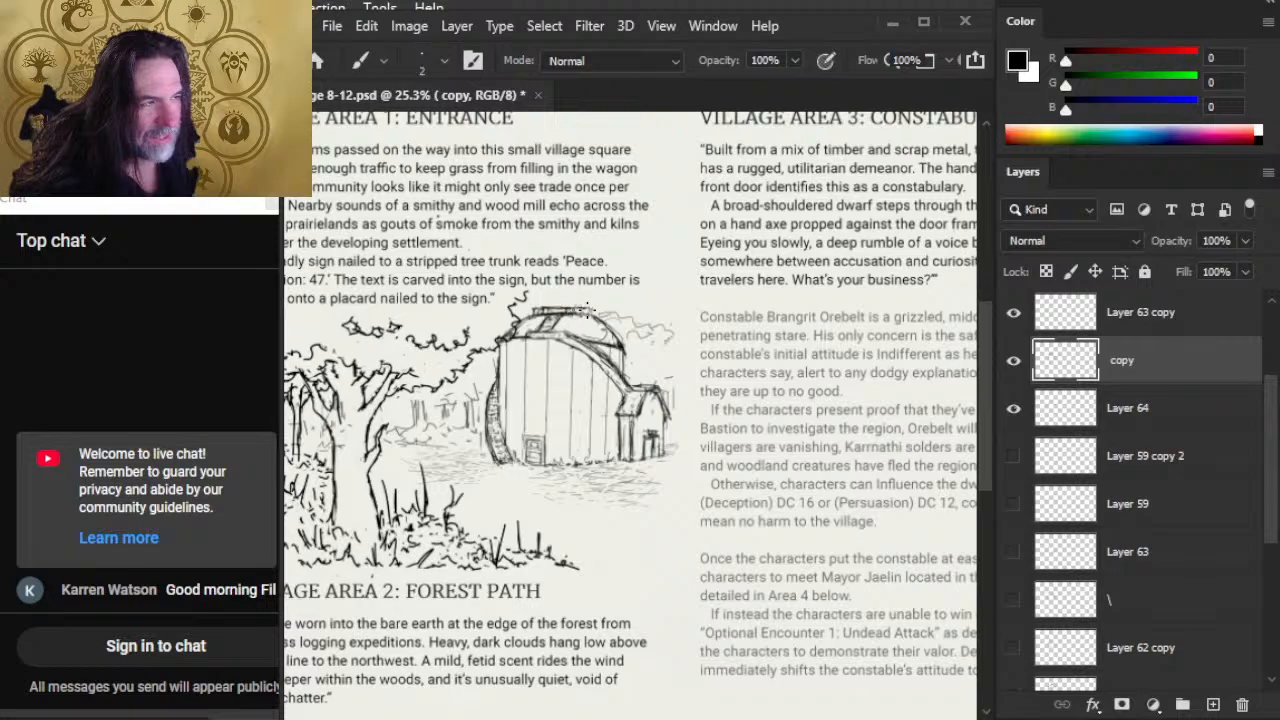
pyautogui.press('e')
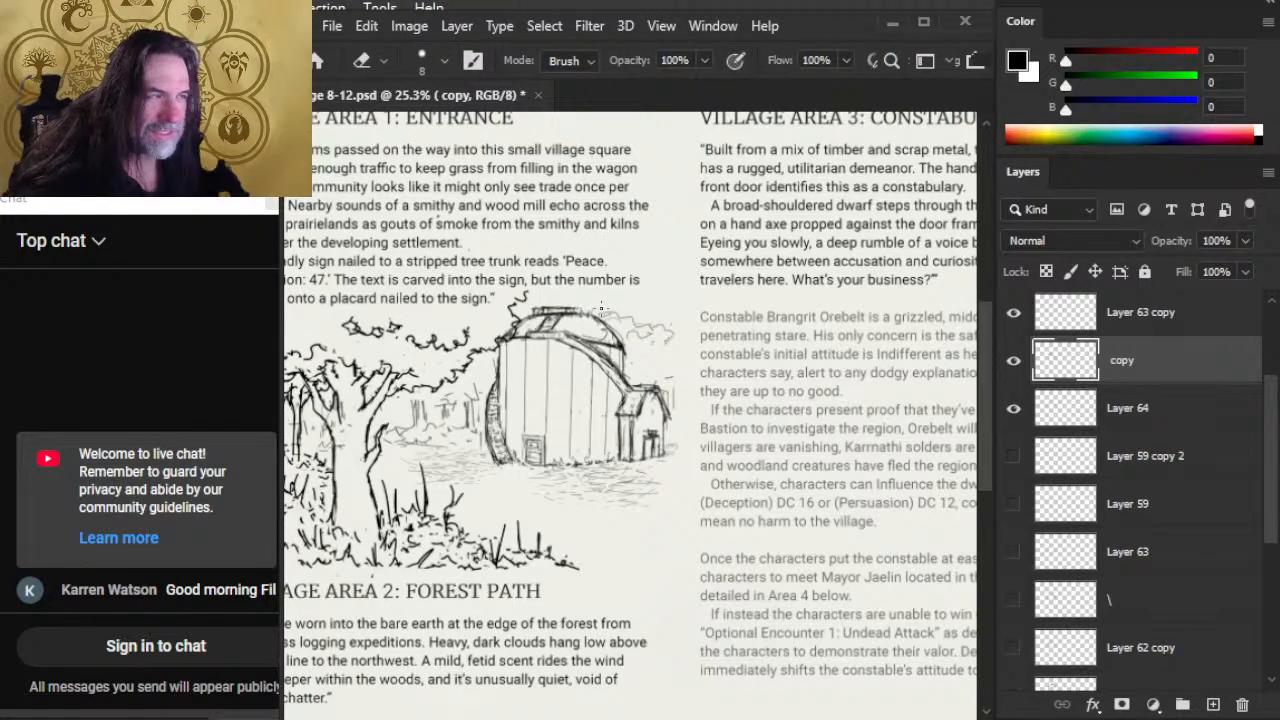
pyautogui.press('b')
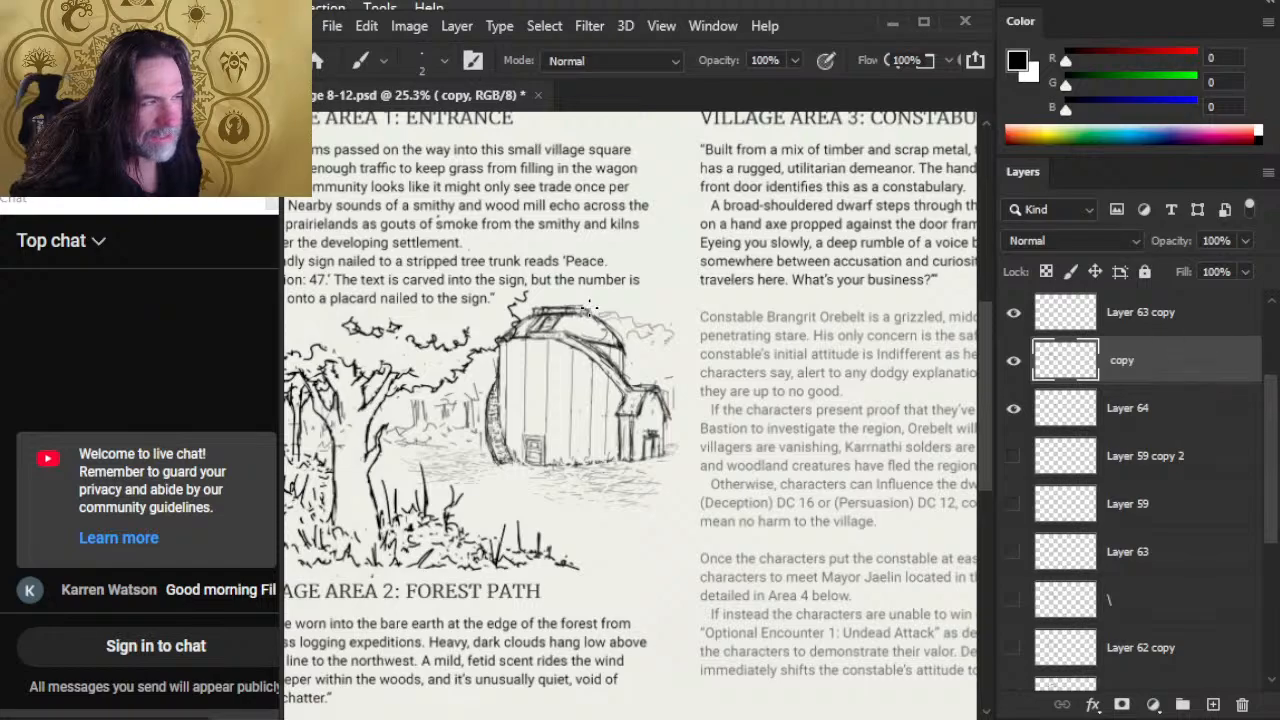
pyautogui.press('e')
# Step: Swap layer group 9 for group 8 to examine building 9 on the village map, and restore group 9
pyautogui.press('z')
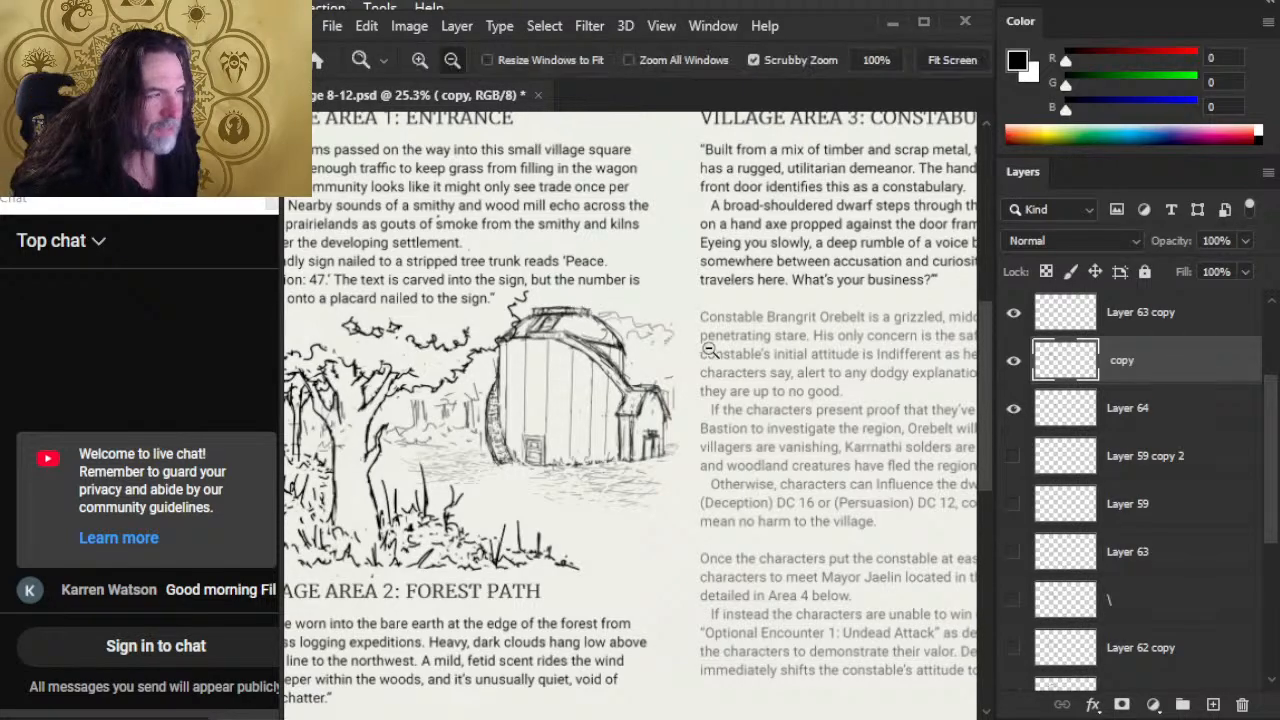
pyautogui.moveTo(711, 350); pyautogui.dragTo(590, 350)
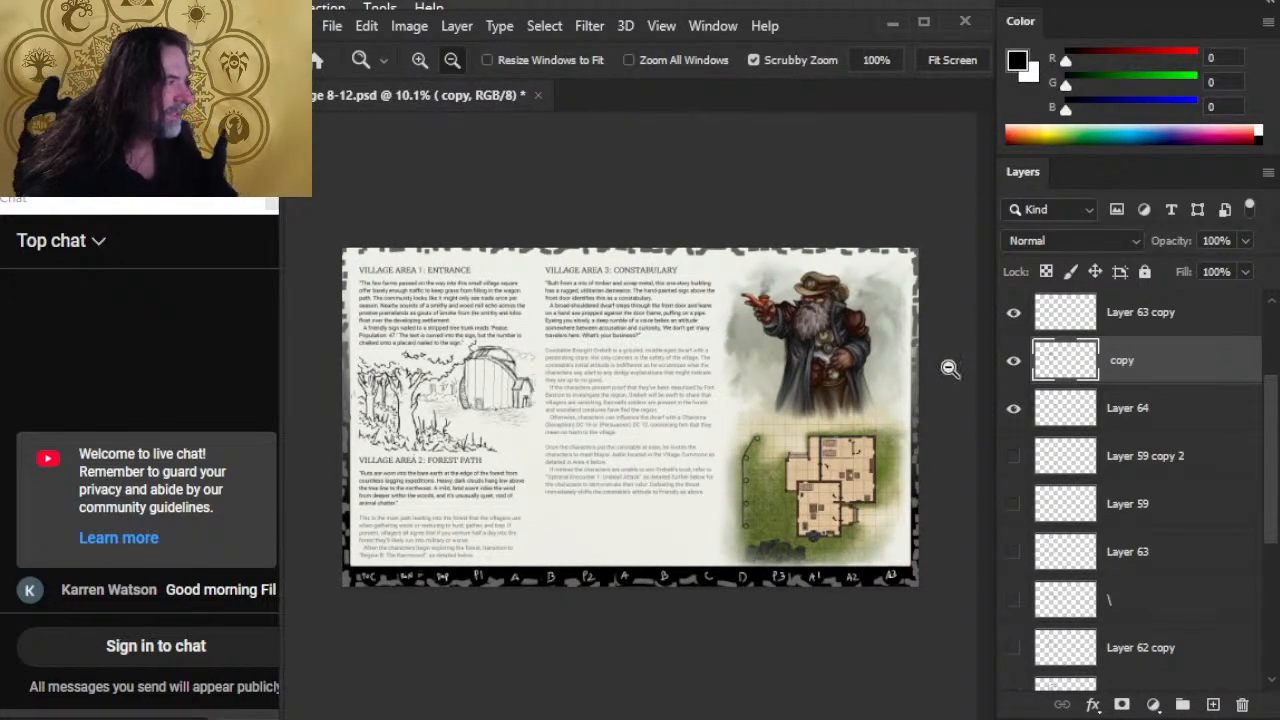
pyautogui.scroll(-5, 1265, 467)
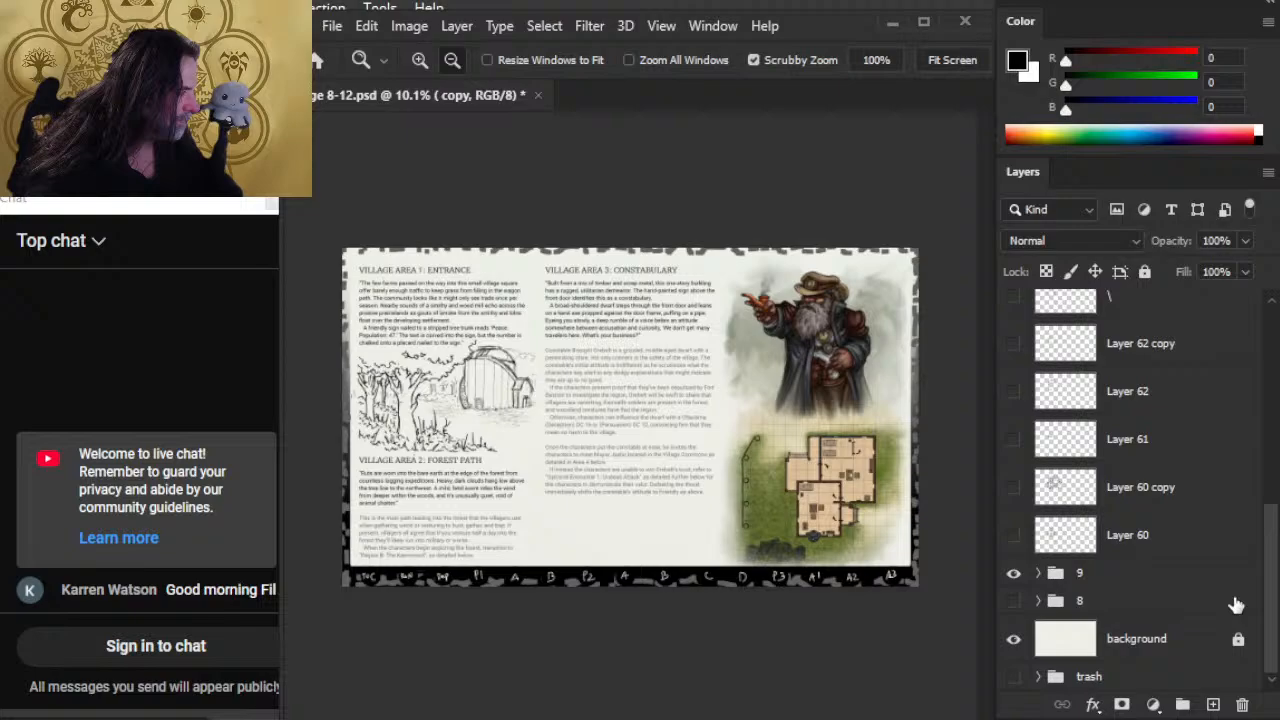
pyautogui.click(1013, 572)
pyautogui.click(1013, 600)
pyautogui.moveTo(739, 379); pyautogui.dragTo(800, 380)
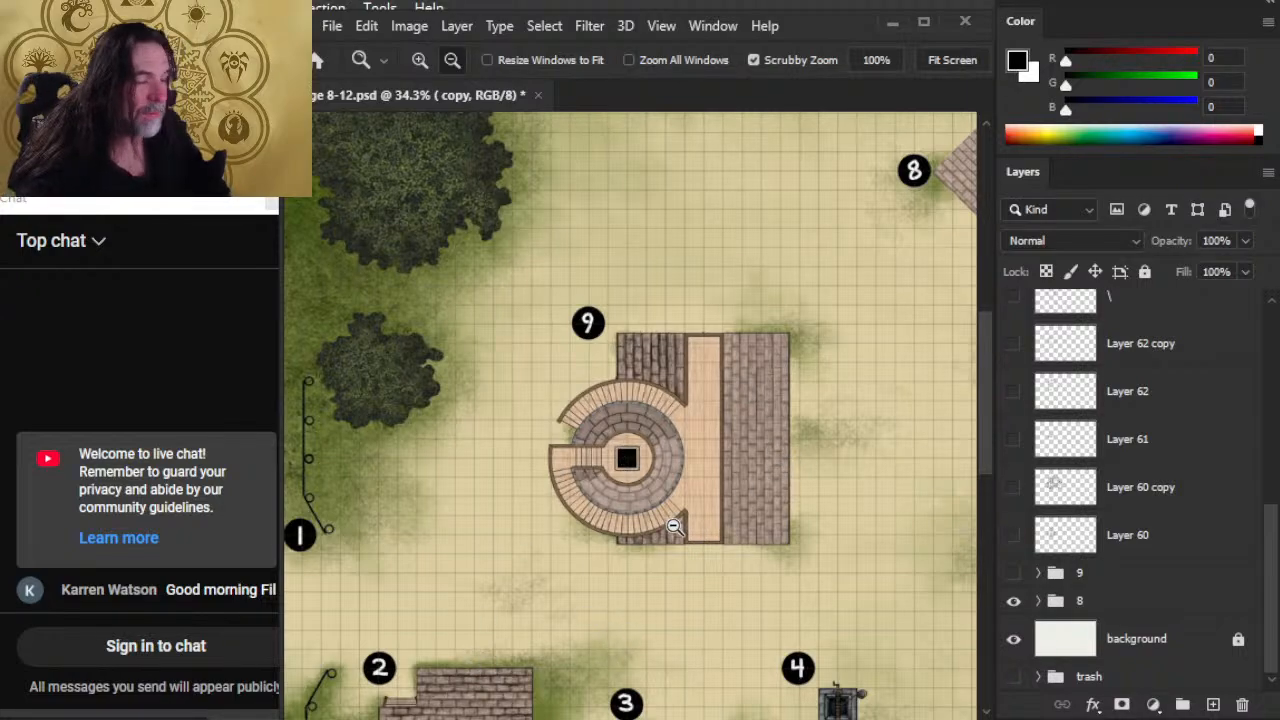
pyautogui.keyDown('alt'); pyautogui.click(806, 497); pyautogui.keyUp('alt')
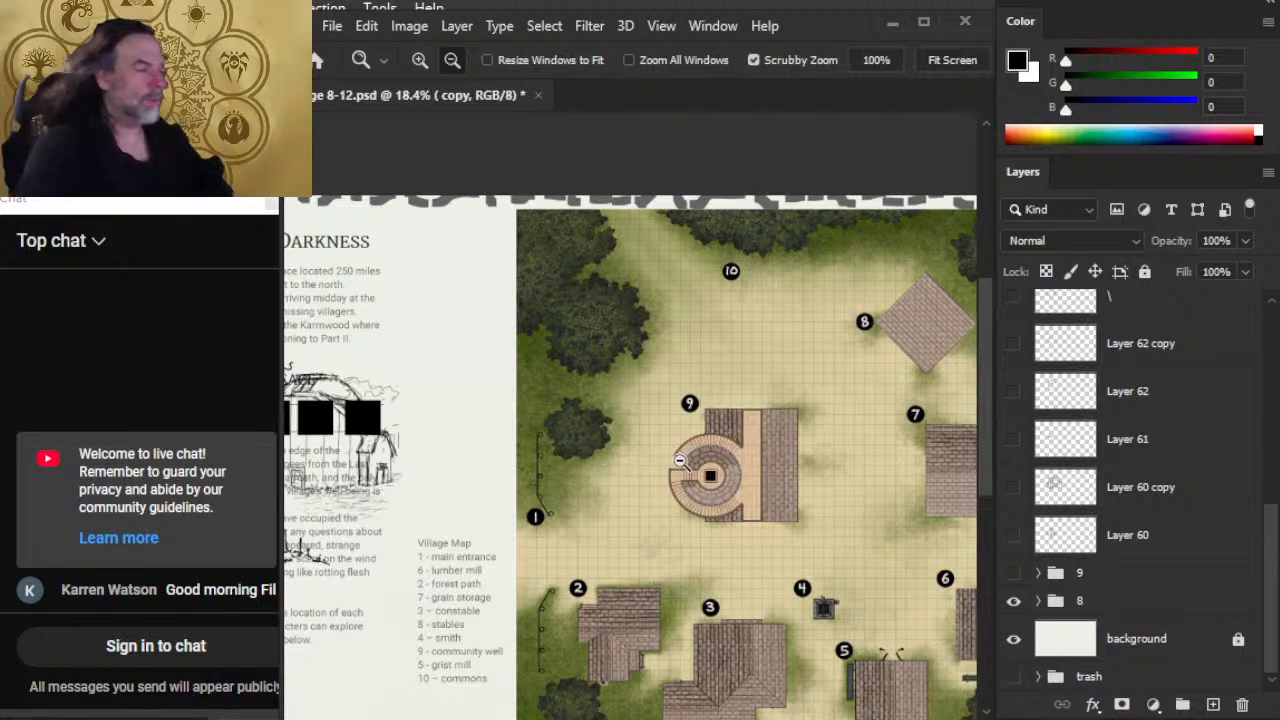
pyautogui.moveTo(775, 470); pyautogui.dragTo(733, 484)
pyautogui.click(1015, 599)
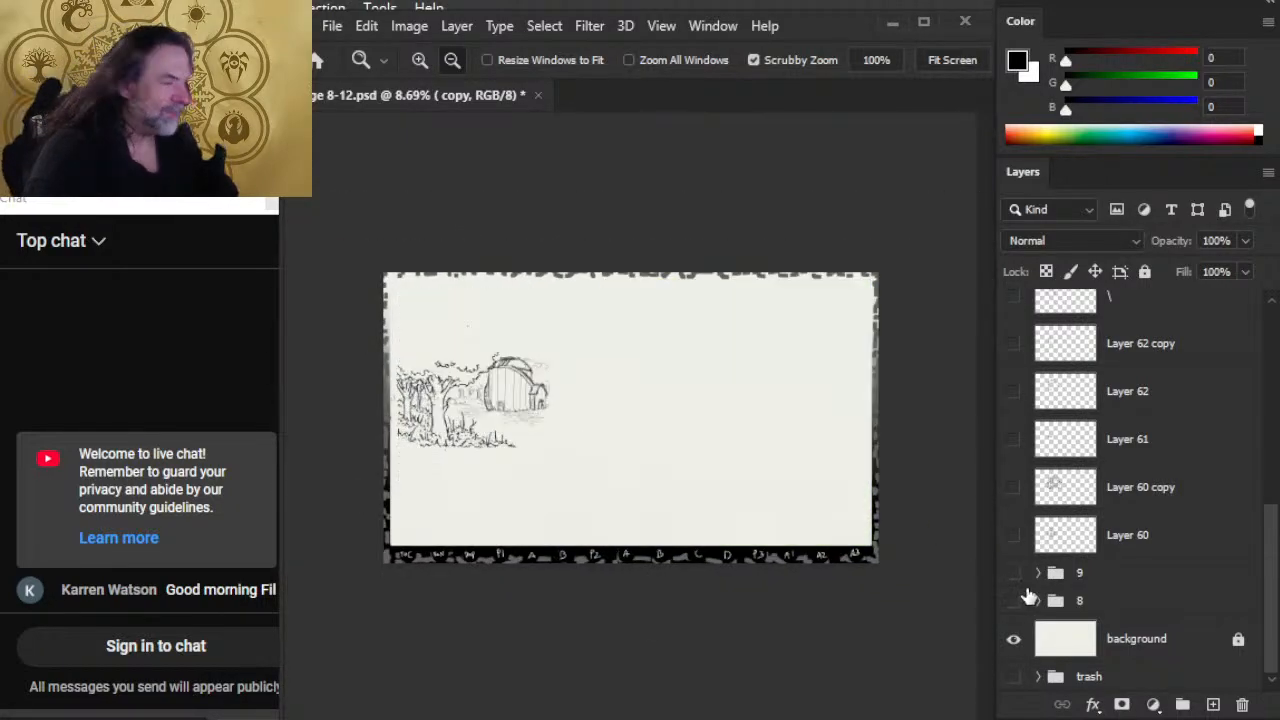
pyautogui.click(1017, 579)
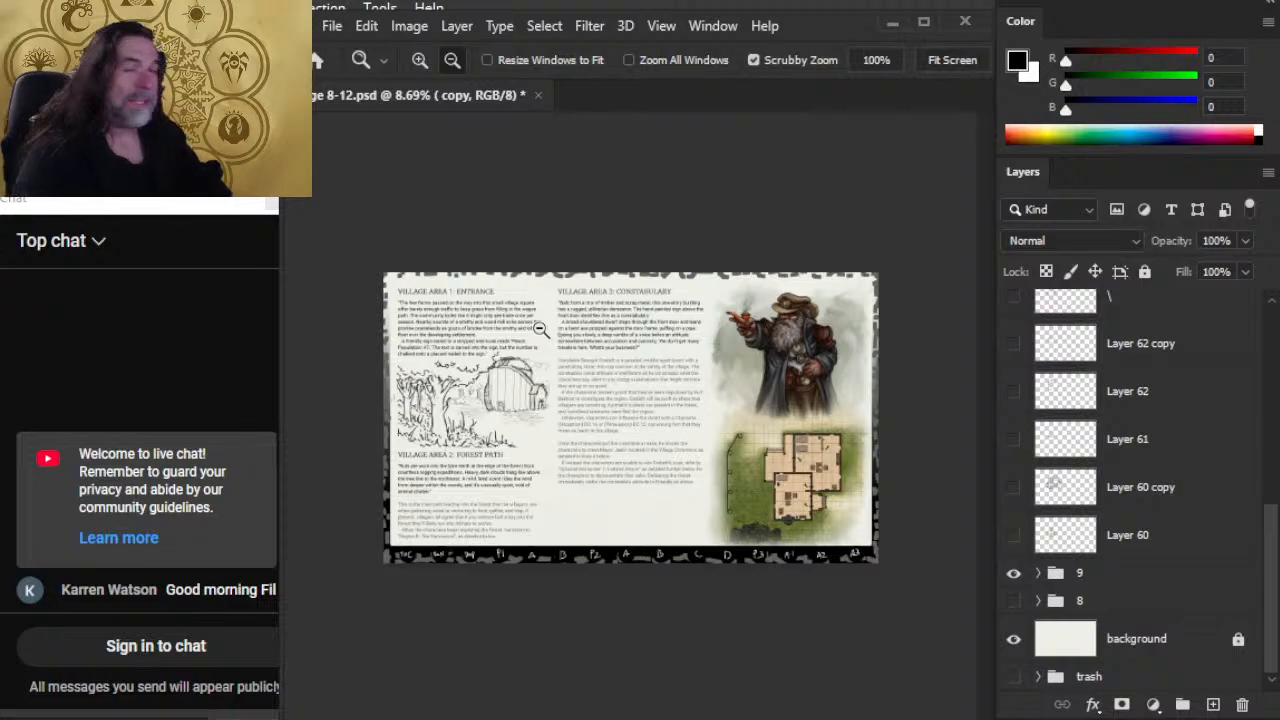
# Step: Show group 8 again in place of group 9 to review the village map's remaining buildings, and return to group 9
pyautogui.click(1013, 573)
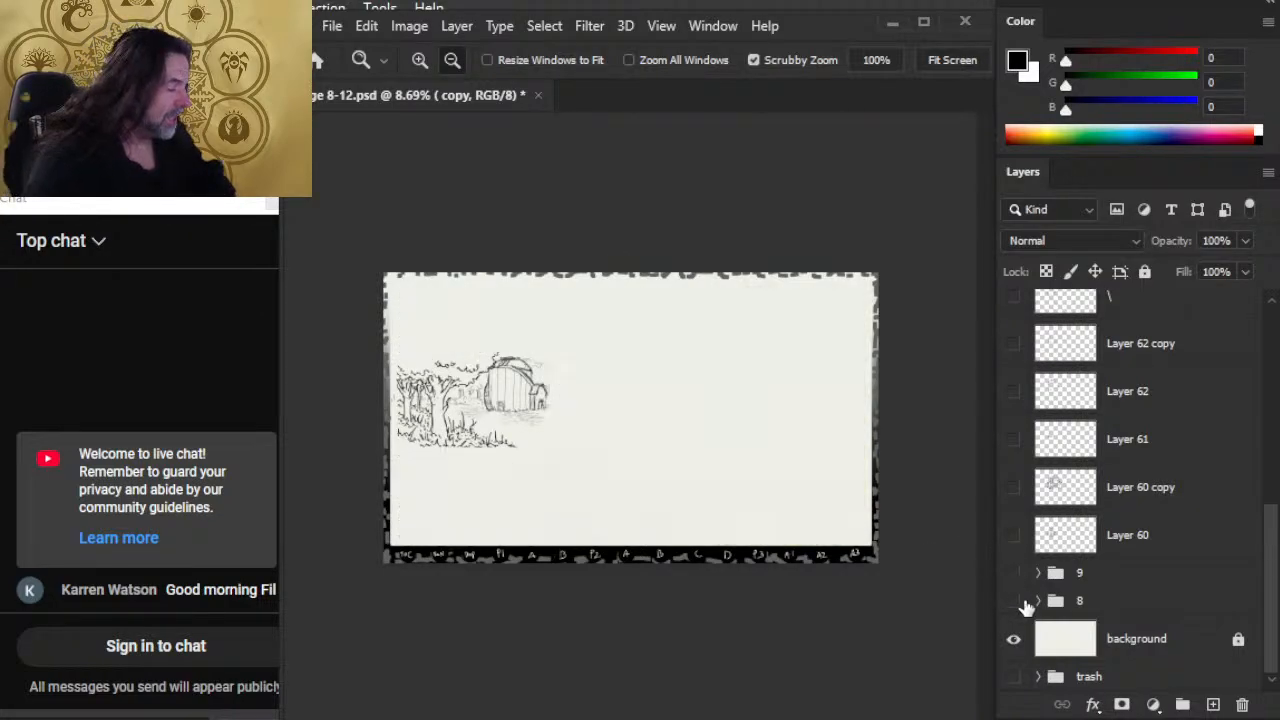
pyautogui.click(1013, 601)
pyautogui.scroll(4, 720, 535)
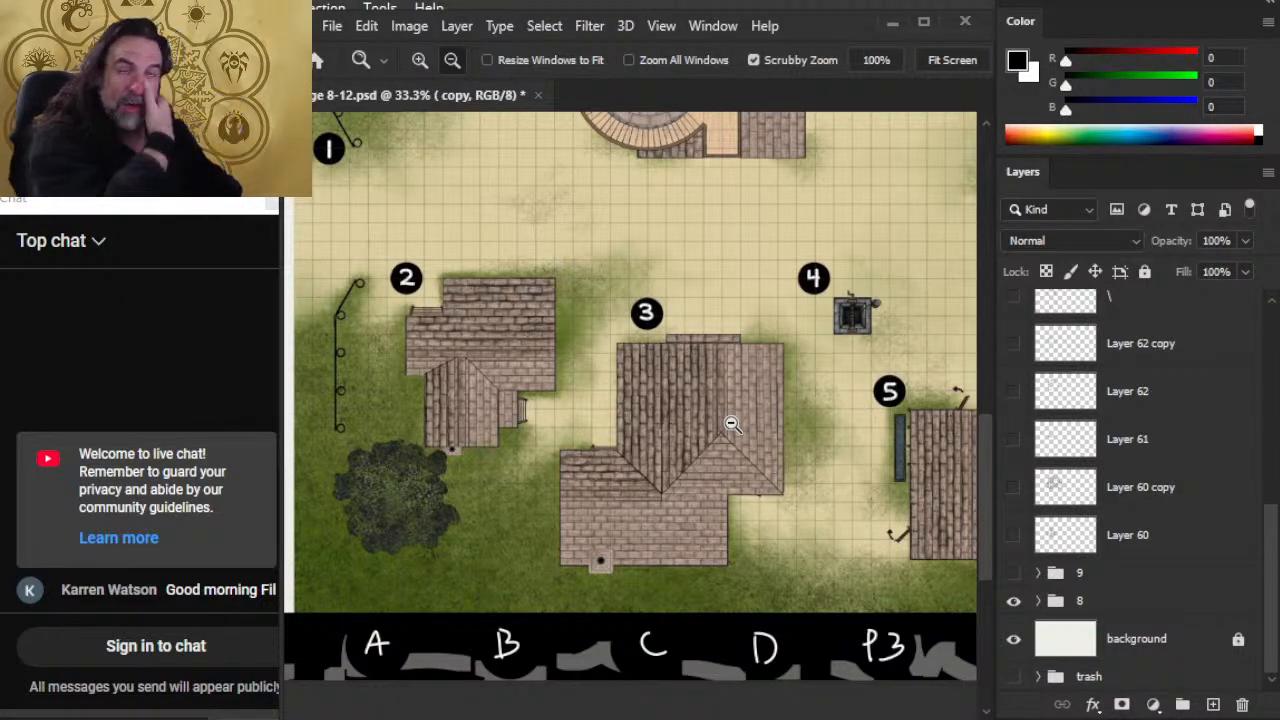
pyautogui.keyDown('alt'); pyautogui.click(838, 426); pyautogui.keyUp('alt')
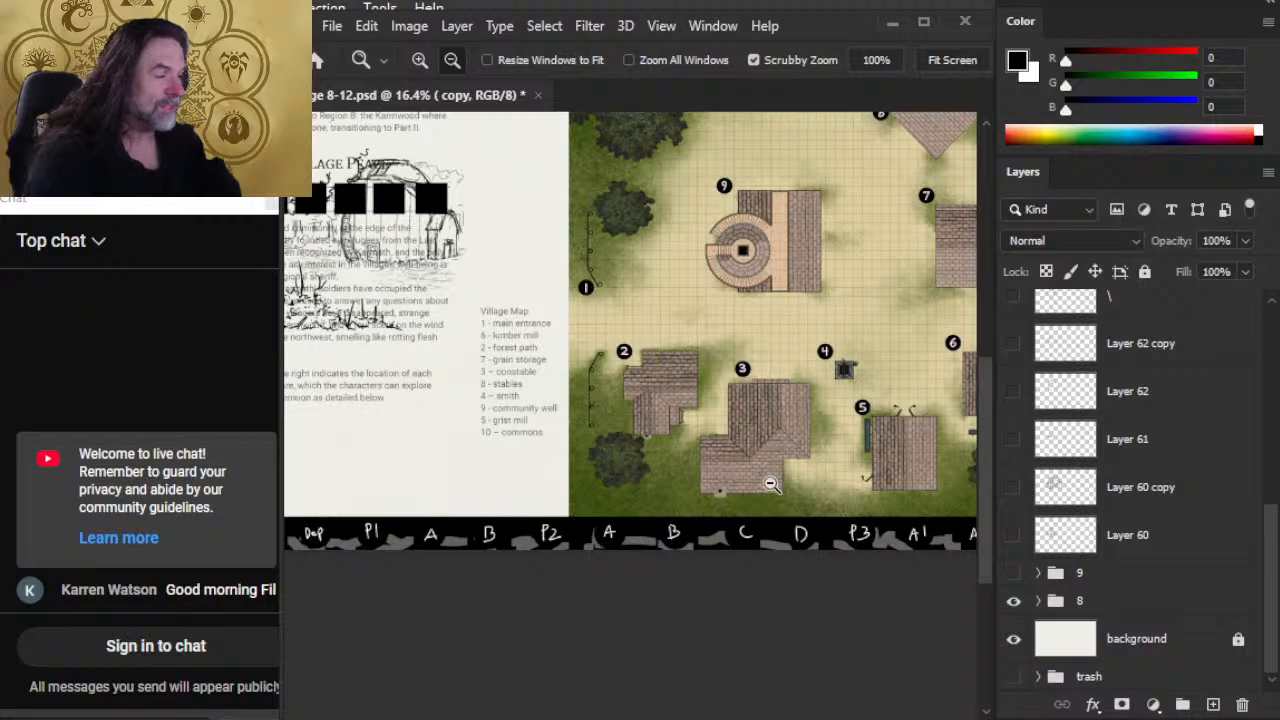
pyautogui.moveTo(882, 362); pyautogui.dragTo(786, 462)
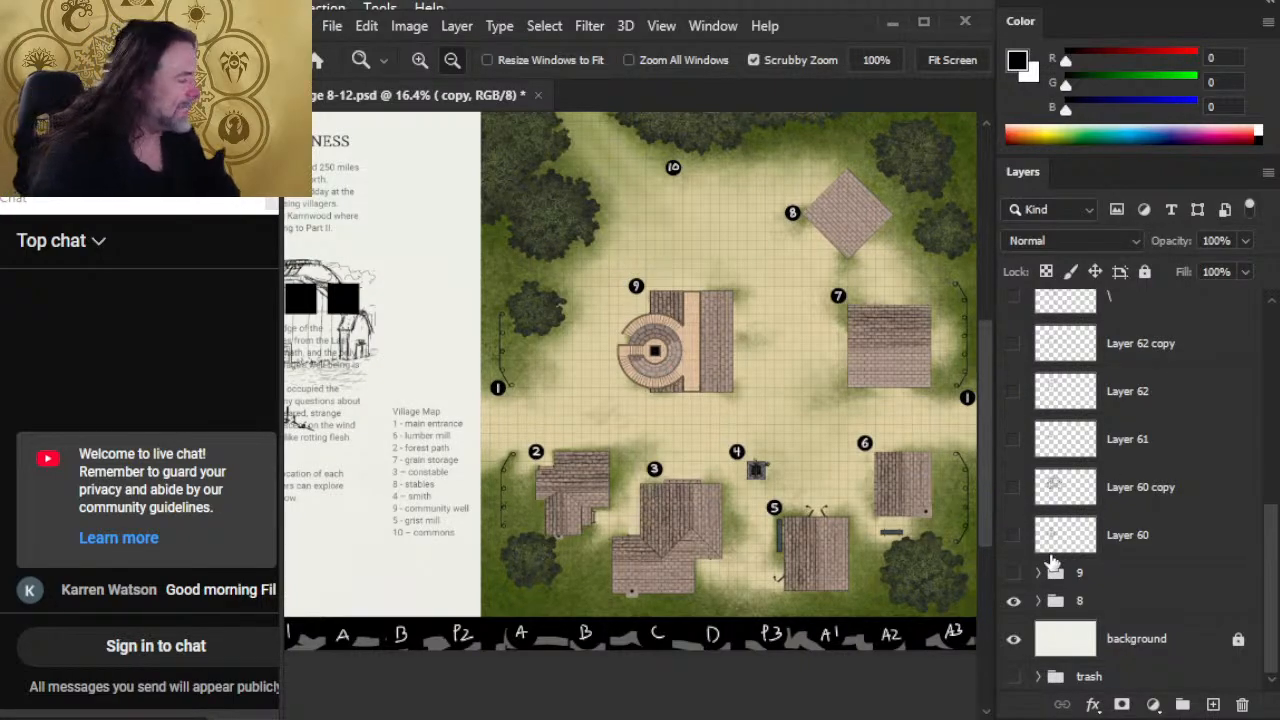
pyautogui.click(1013, 600)
pyautogui.click(1013, 572)
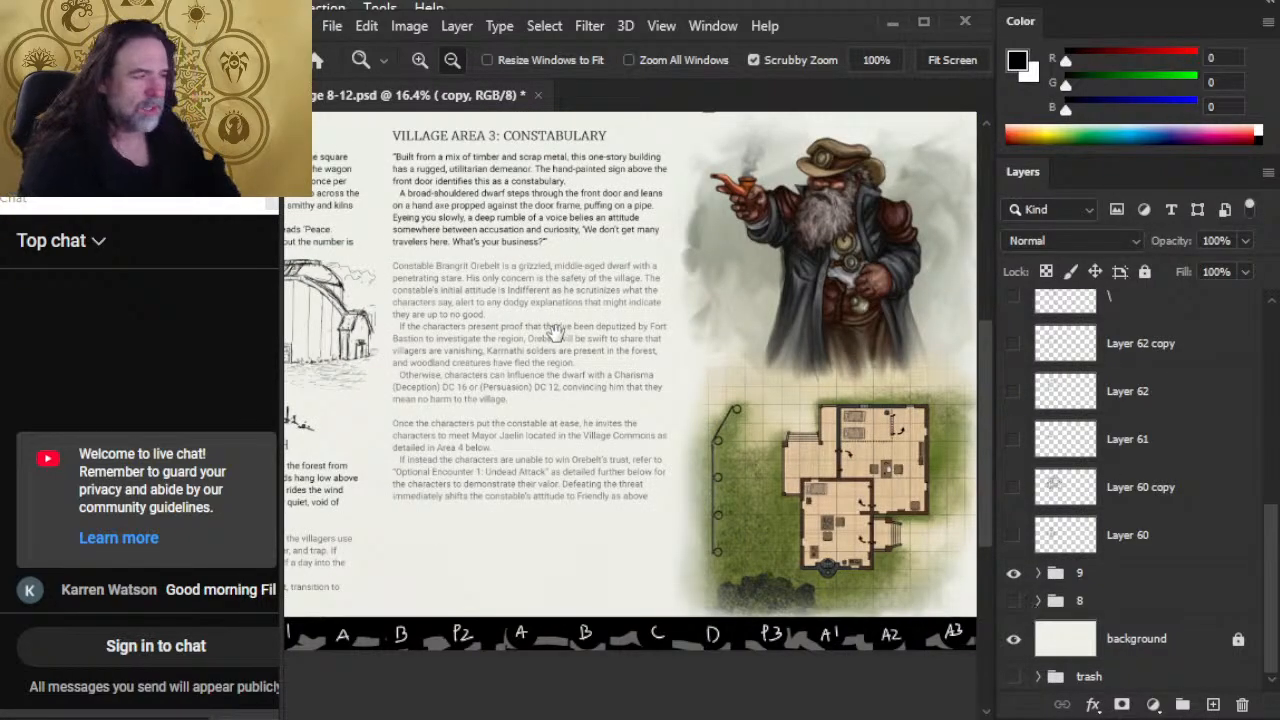
# Step: Lasso the barn's small front door on the "copy" layer, cut it to a new layer and stretch it taller with Free Transform
pyautogui.moveTo(555, 333); pyautogui.dragTo(818, 362)
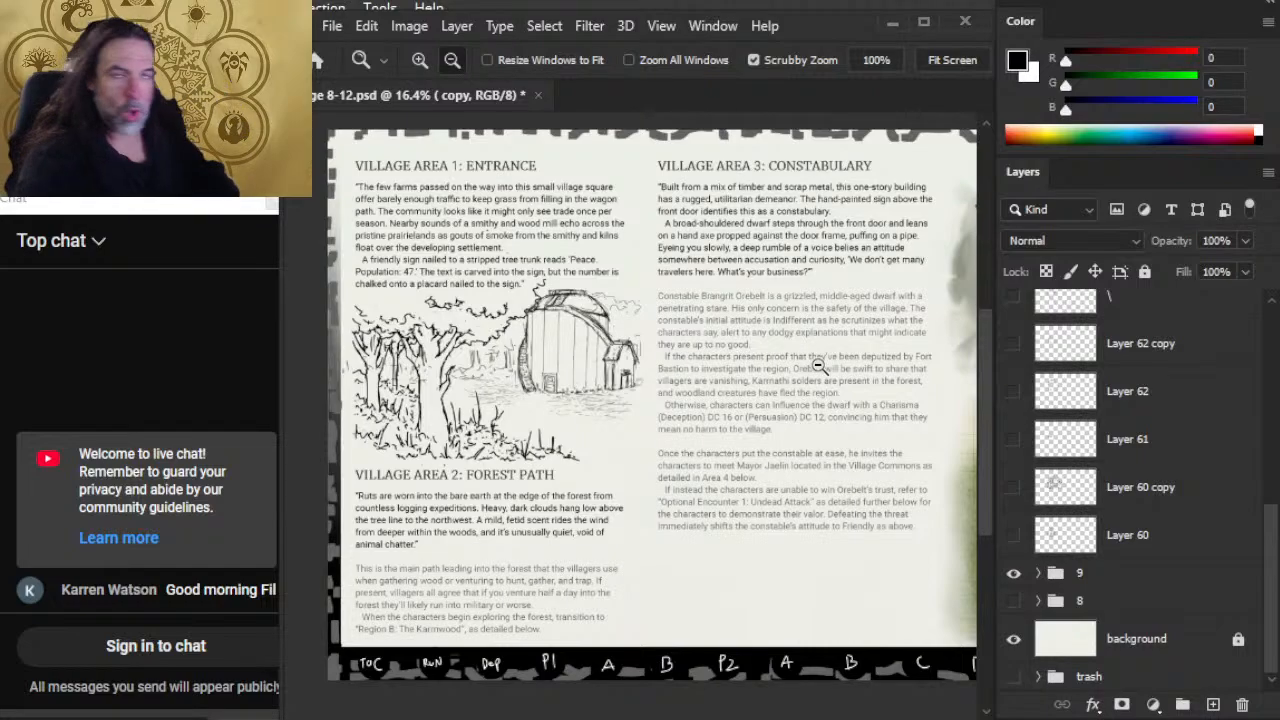
pyautogui.moveTo(623, 356); pyautogui.dragTo(670, 350)
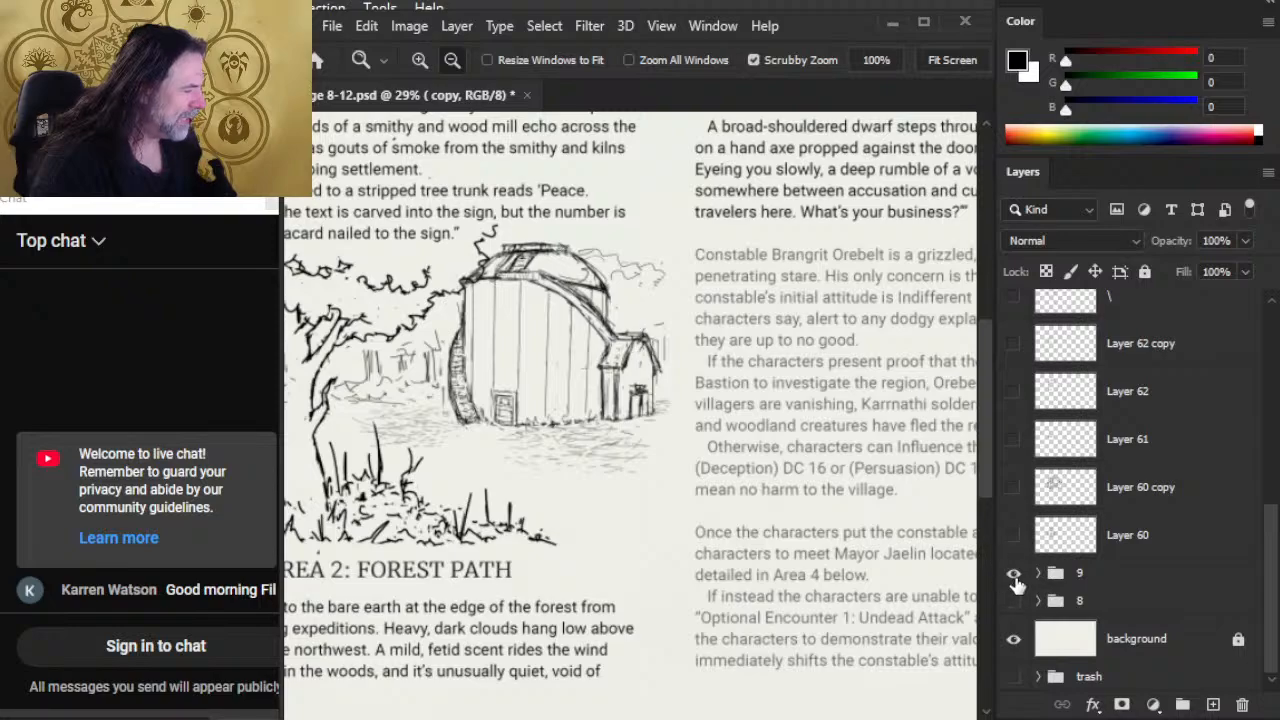
pyautogui.scroll(3, 1272, 590)
pyautogui.scroll(5, 1142, 490)
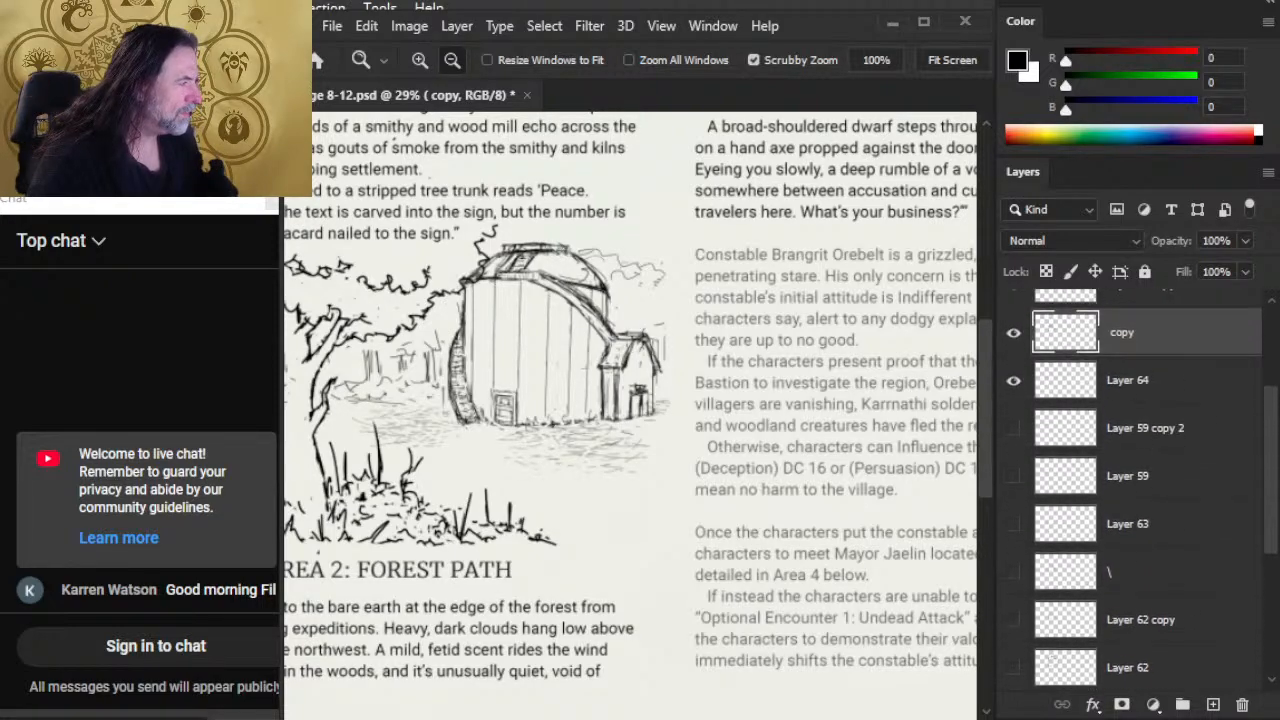
pyautogui.click(1013, 405)
pyautogui.click(1013, 405)
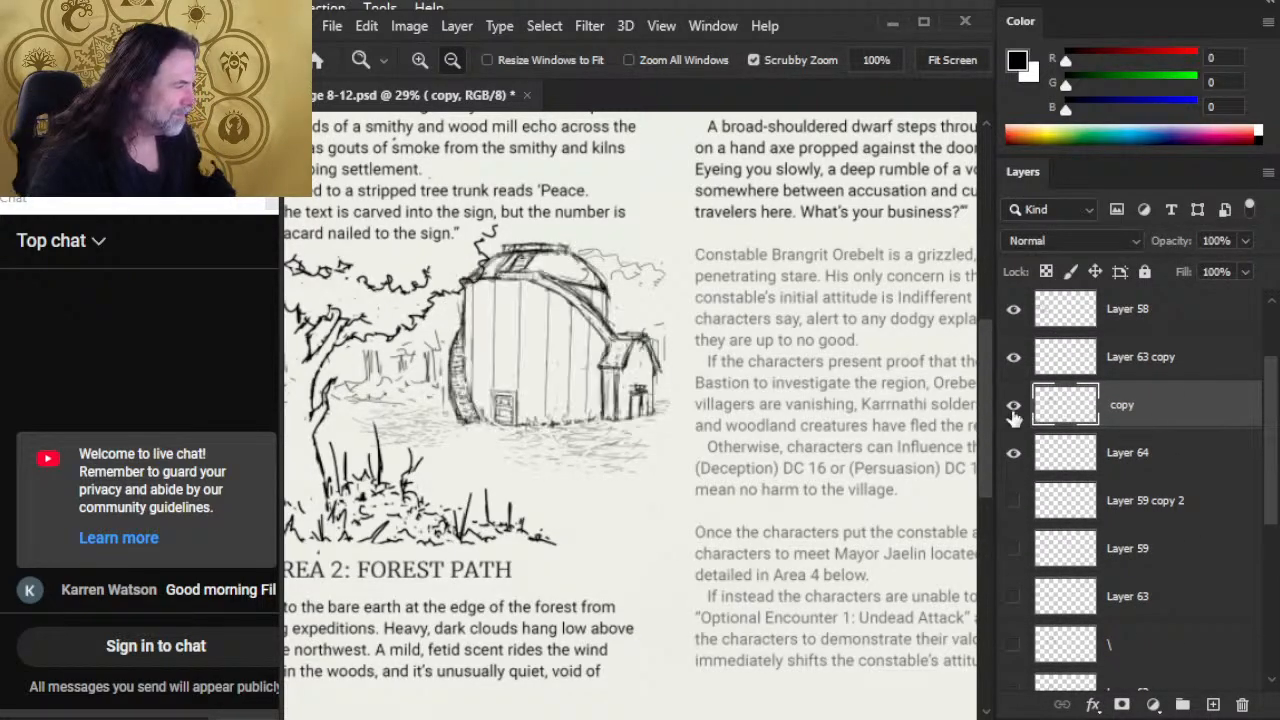
pyautogui.scroll(2, 458, 338)
pyautogui.press('l')
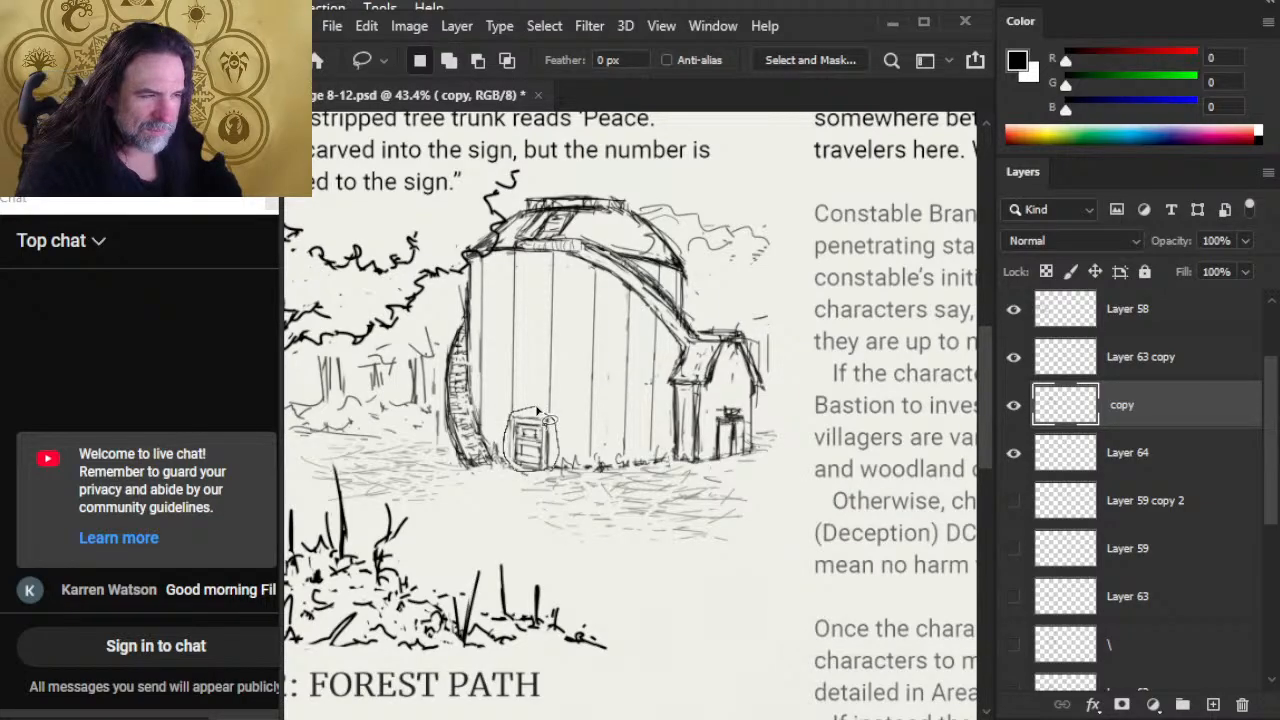
pyautogui.moveTo(537, 411); pyautogui.dragTo(524, 410)
pyautogui.hotkey('ctrl', 'shift', 'j')
pyautogui.rightClick(512, 454)
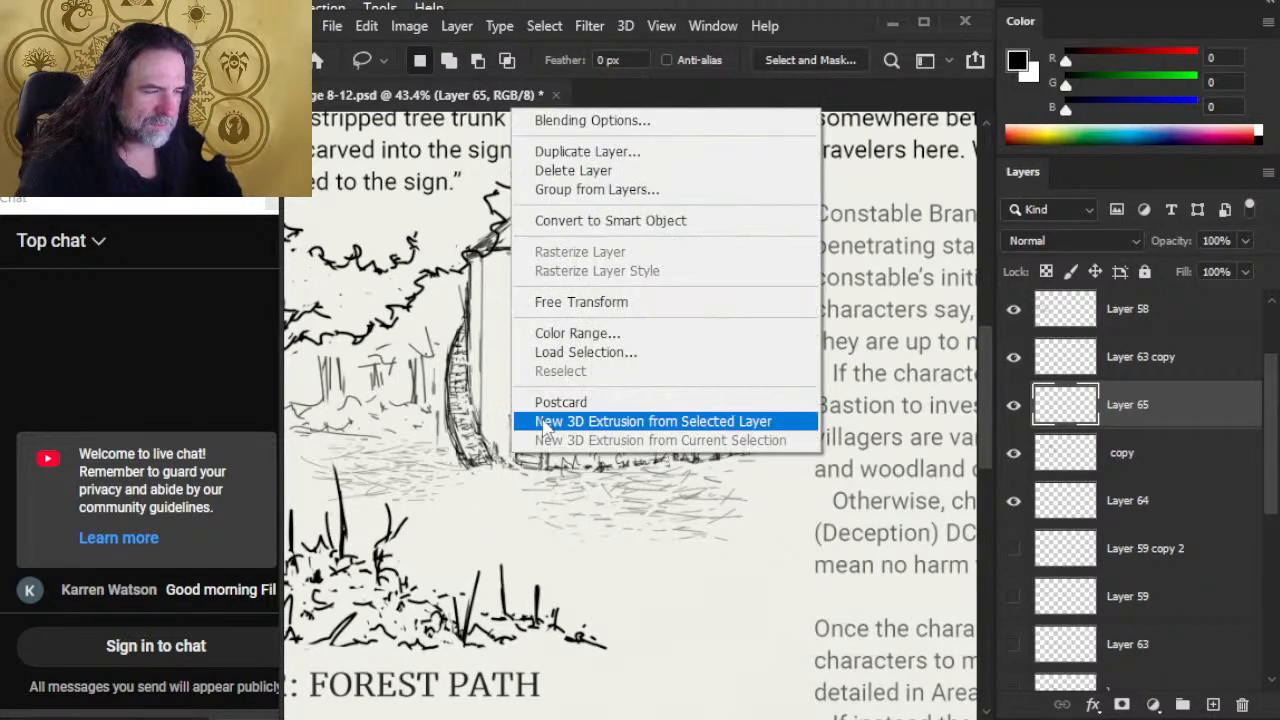
pyautogui.click(578, 301)
pyautogui.moveTo(531, 410); pyautogui.dragTo(532, 391)
pyautogui.press('Return')
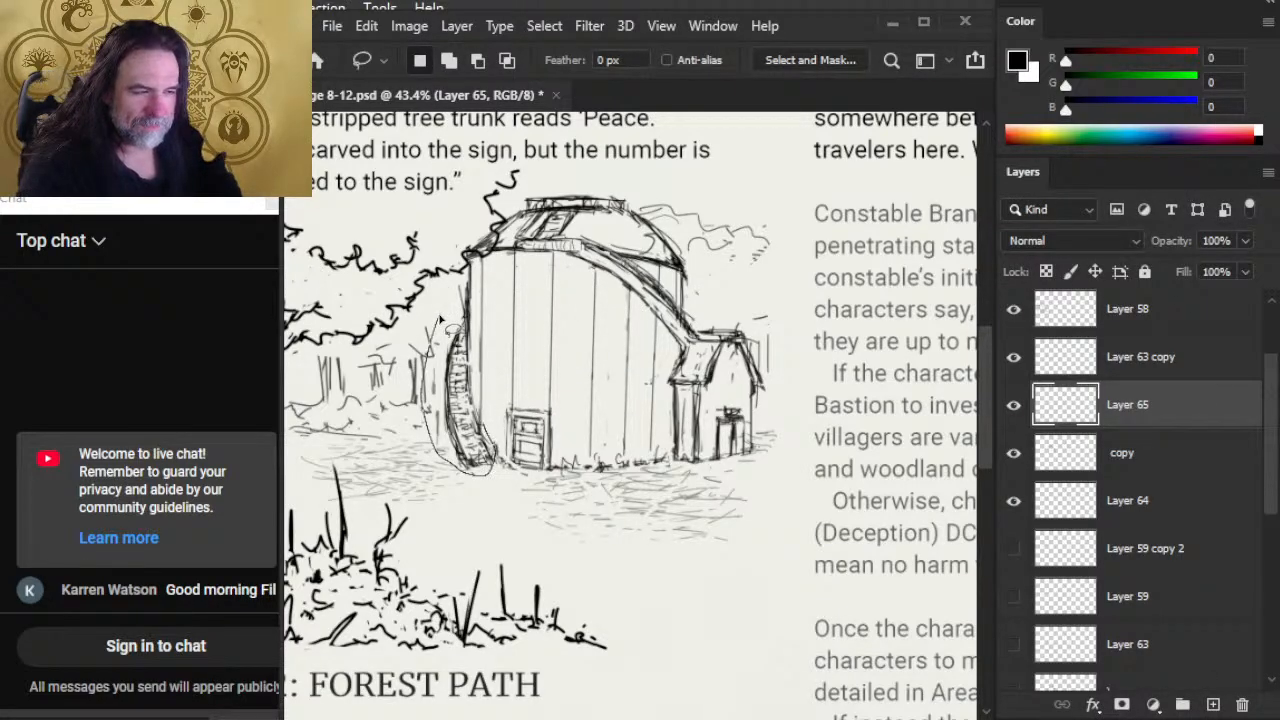
# Step: Lasso the curved, hatched structure on the barn's left side and merge the door's layer down into the "copy" layer
pyautogui.moveTo(440, 318)
pyautogui.mouseDown()
pyautogui.moveTo(417, 387)
pyautogui.moveTo(415, 374)
pyautogui.moveTo(432, 400)
pyautogui.mouseUp()
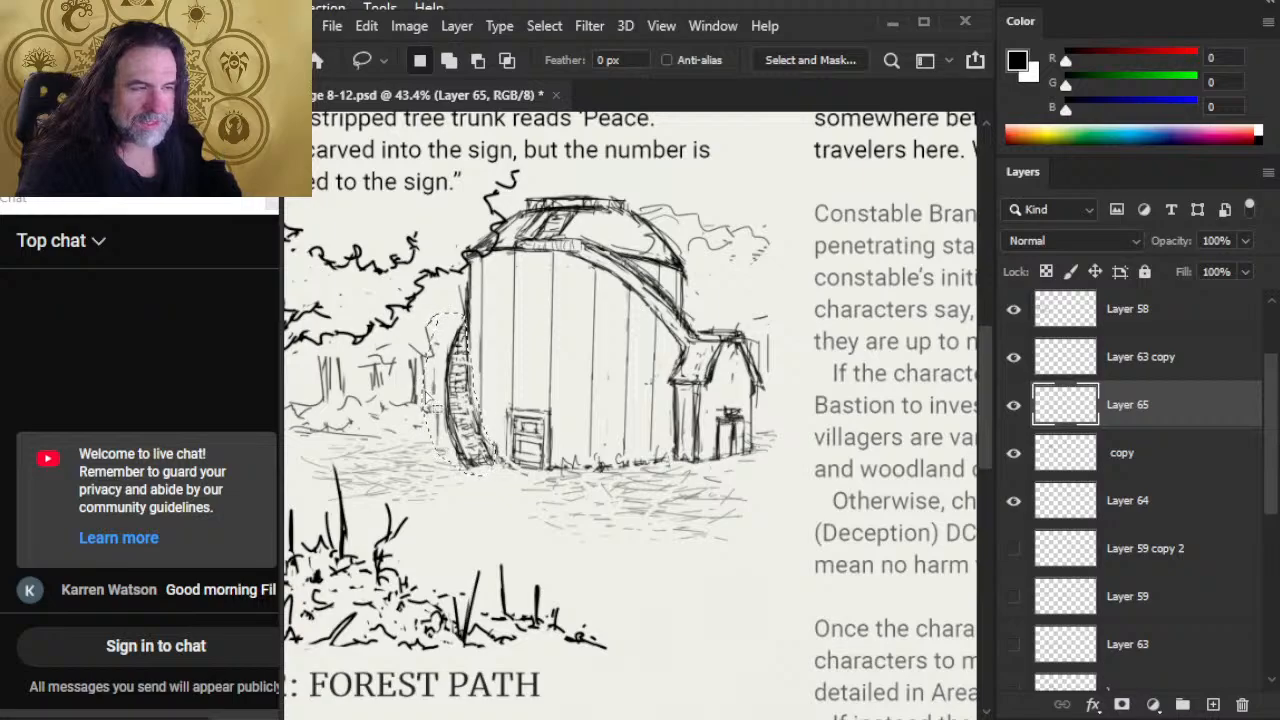
pyautogui.hotkey('ctrl', 'x')
pyautogui.click(608, 312)
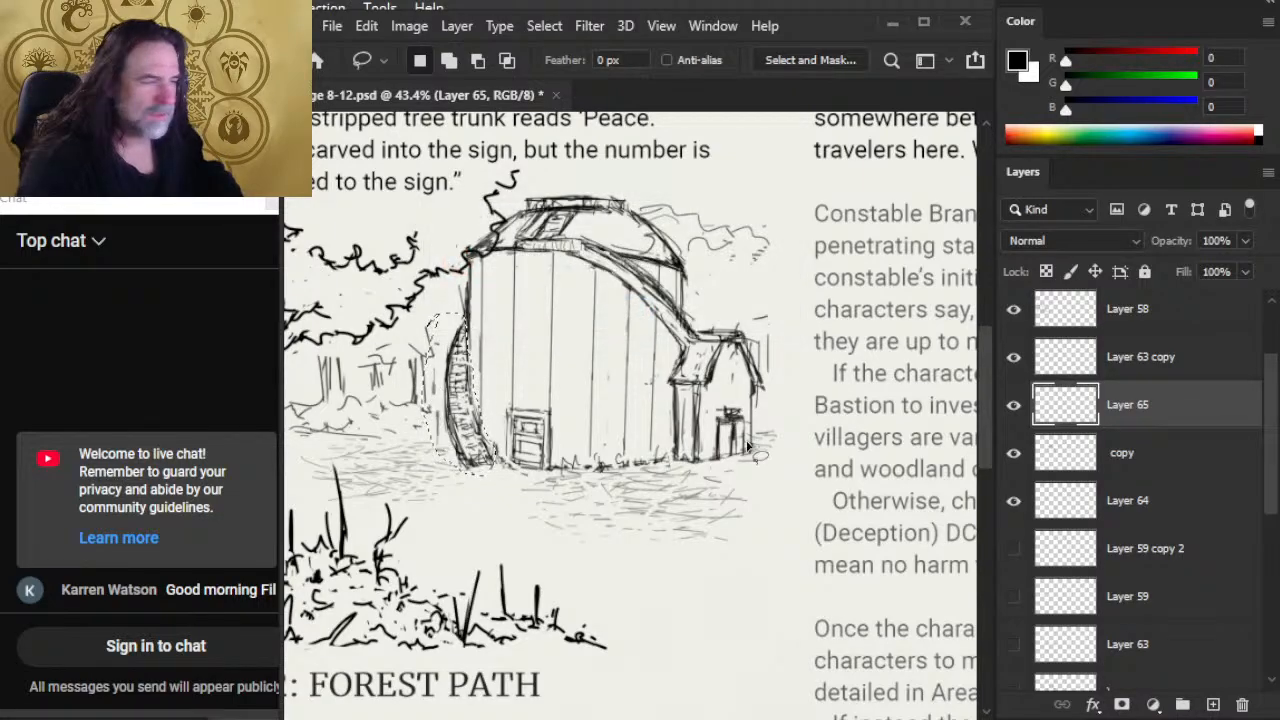
pyautogui.rightClick(1171, 400)
pyautogui.click(1213, 617)
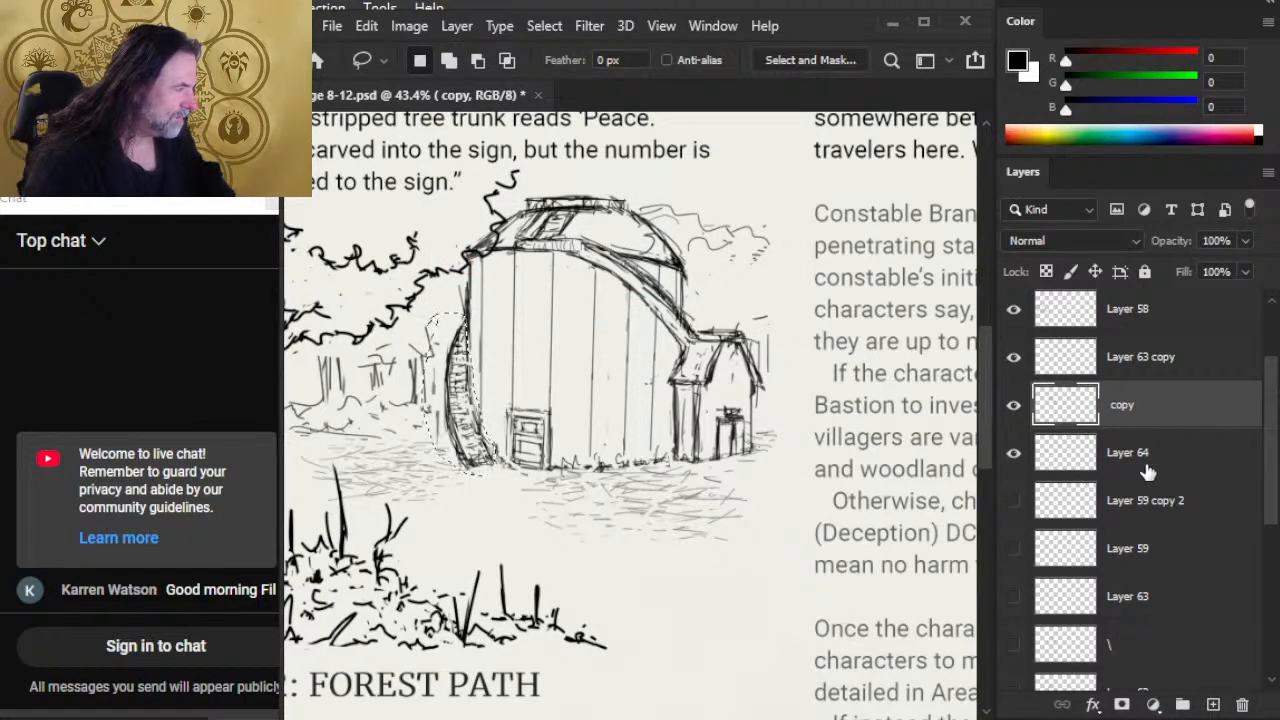
# Step: Cut the selected curved side structure to a new layer and Free Transform it to about 133% width and 89% height
pyautogui.hotkey('ctrl', 'x')
pyautogui.hotkey('ctrl', 'v')
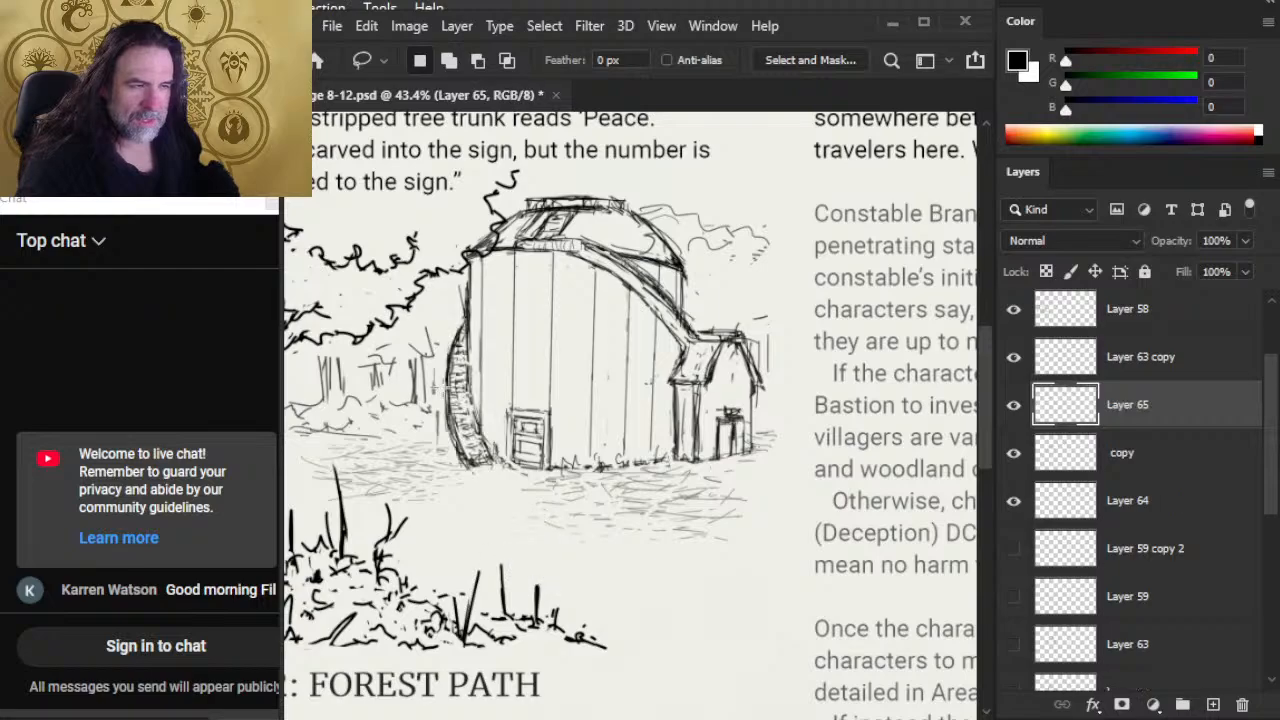
pyautogui.rightClick(533, 530)
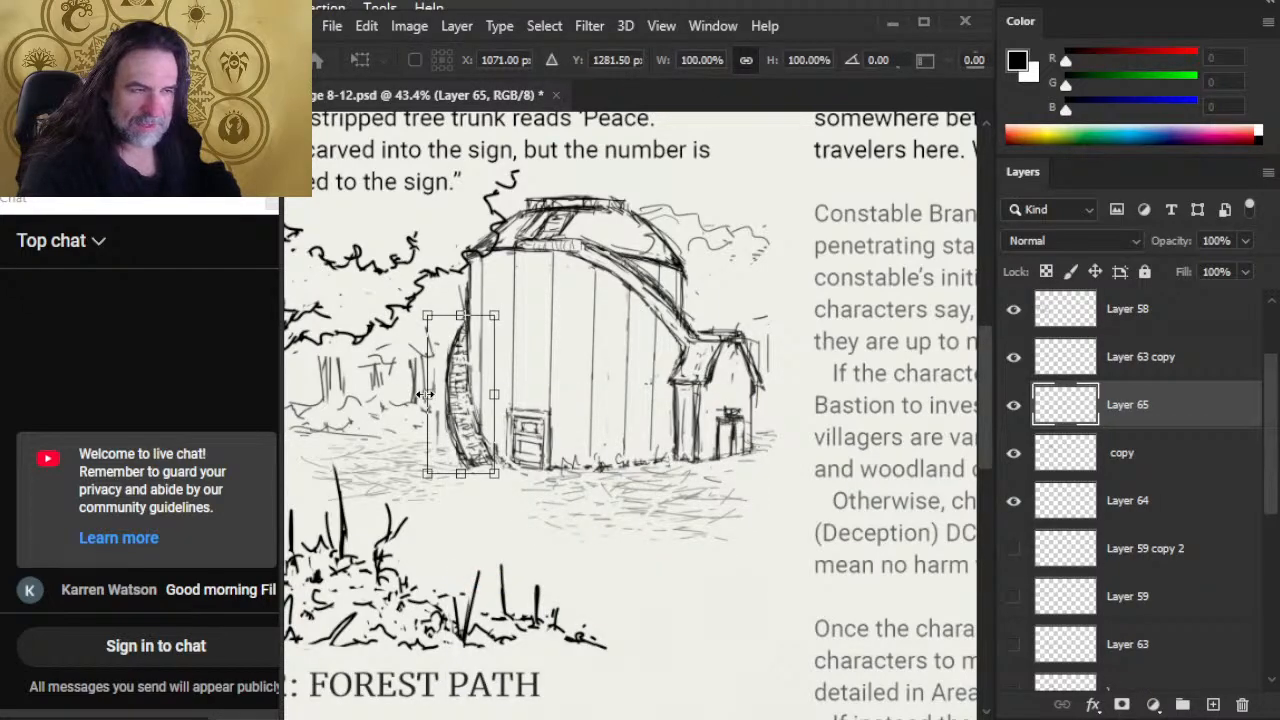
pyautogui.moveTo(425, 395); pyautogui.dragTo(405, 395)
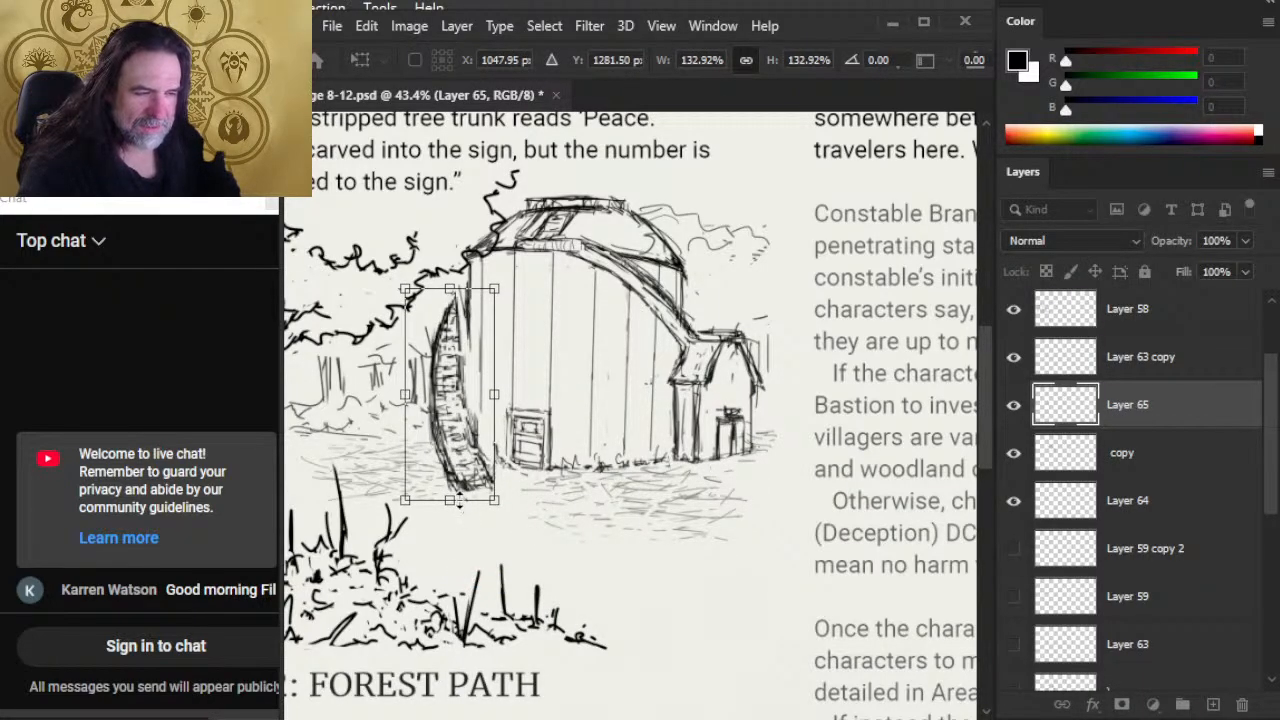
pyautogui.moveTo(460, 501); pyautogui.dragTo(460, 479)
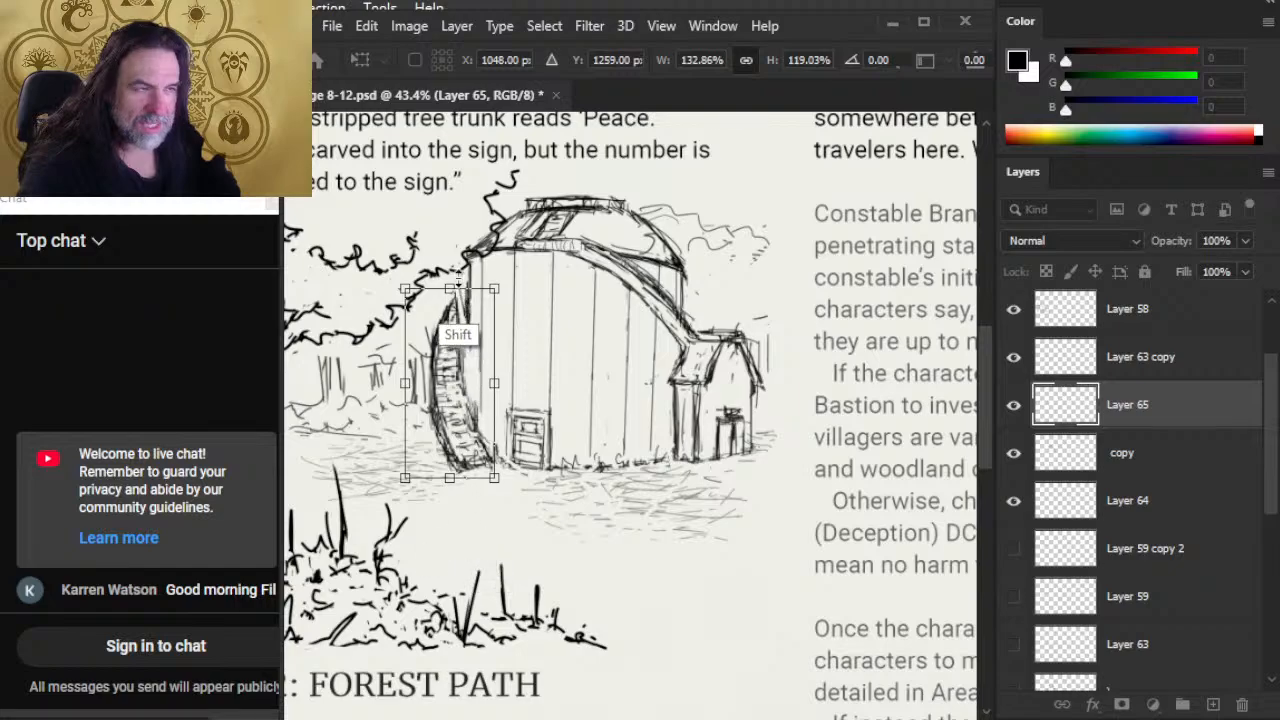
pyautogui.moveTo(458, 281); pyautogui.dragTo(457, 309)
pyautogui.moveTo(463, 367); pyautogui.dragTo(478, 366)
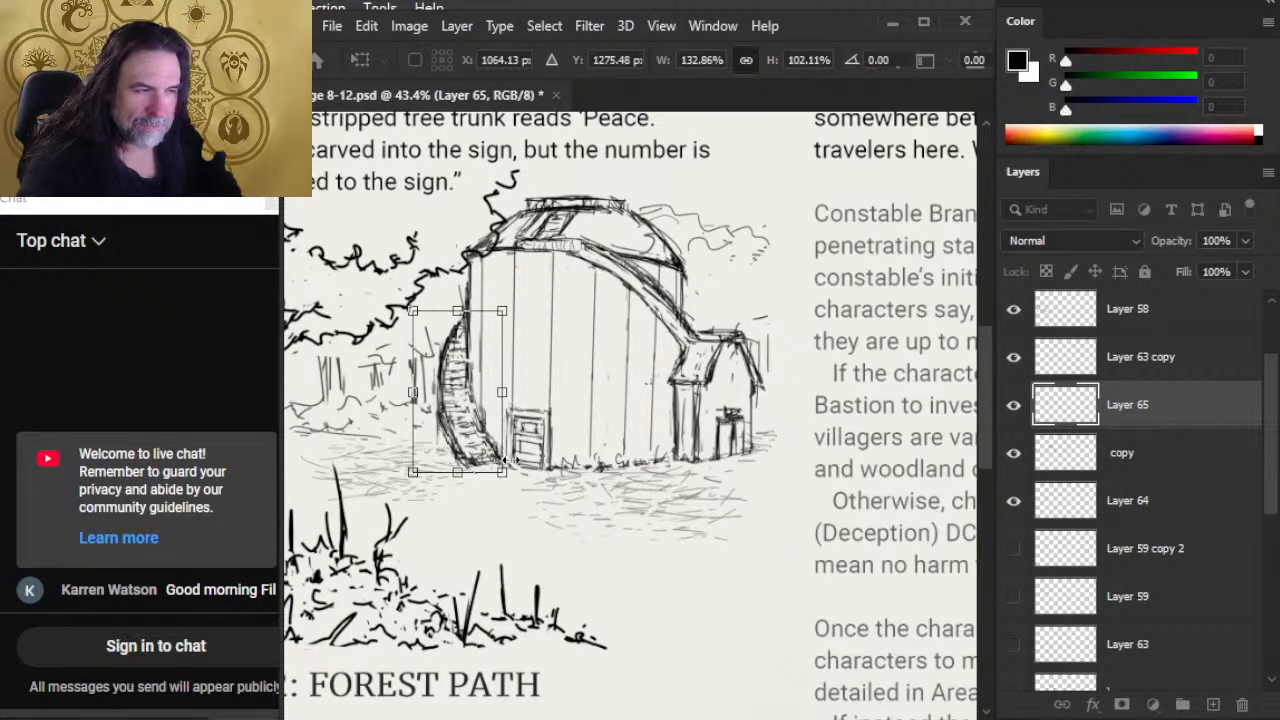
pyautogui.moveTo(457, 311); pyautogui.dragTo(457, 331)
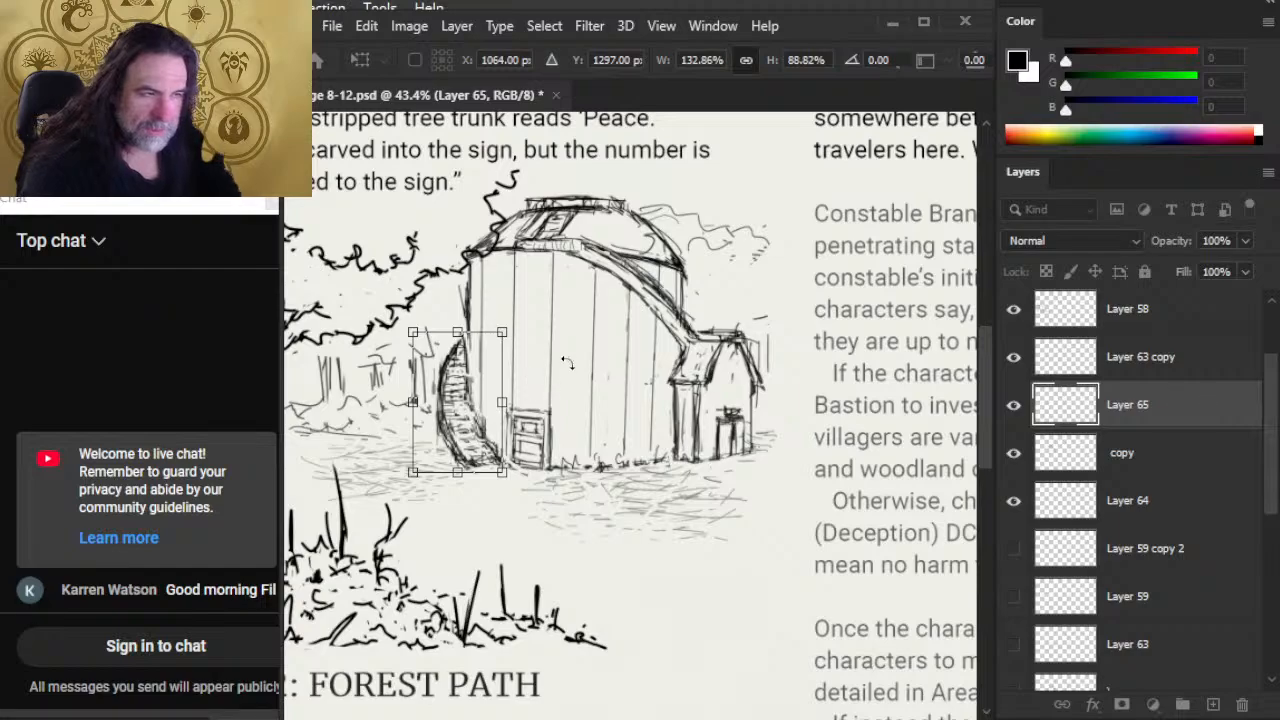
pyautogui.press('Return')
# Step: Nudge the resized curved structure slightly right, closer to the barn wall
pyautogui.press('v')
pyautogui.press('Right')
pyautogui.press('Right')
pyautogui.press('Right')
pyautogui.press('Right')
pyautogui.press('Right')
pyautogui.press('Right')
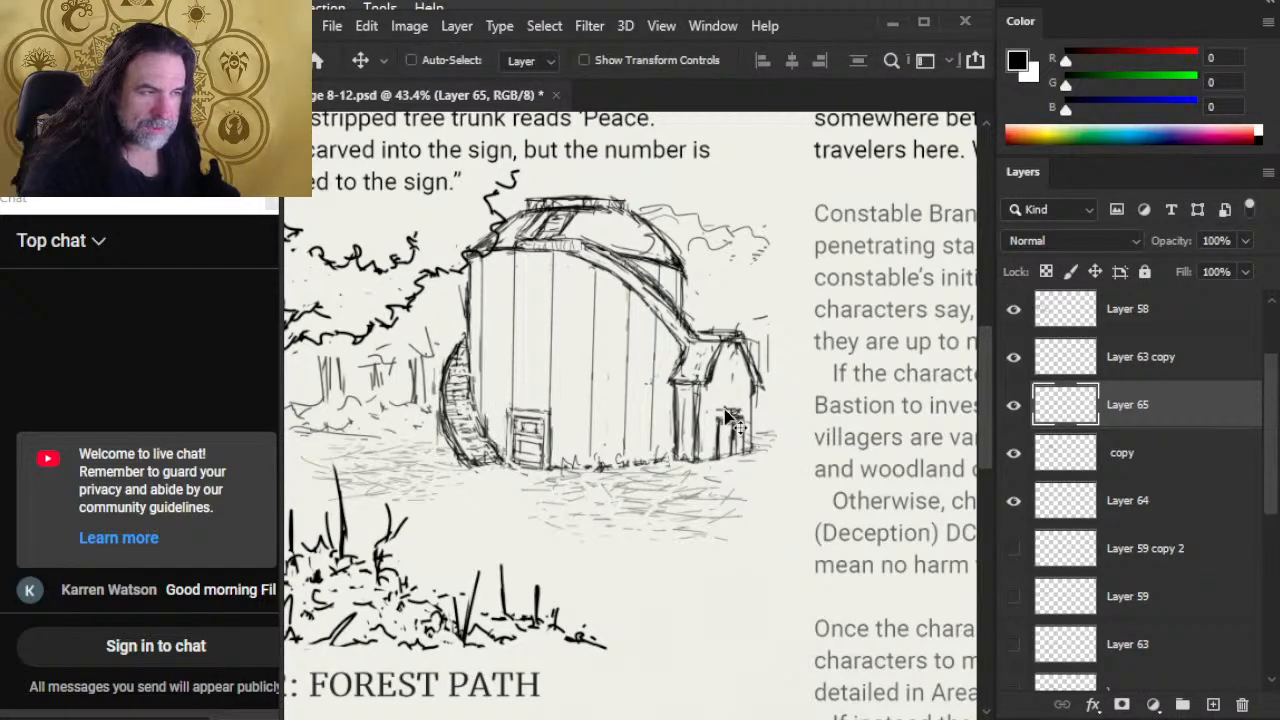
# Step: Erase the lower end of the curved side structure with a 15 px eraser where it overlaps the barn front
pyautogui.press('e')
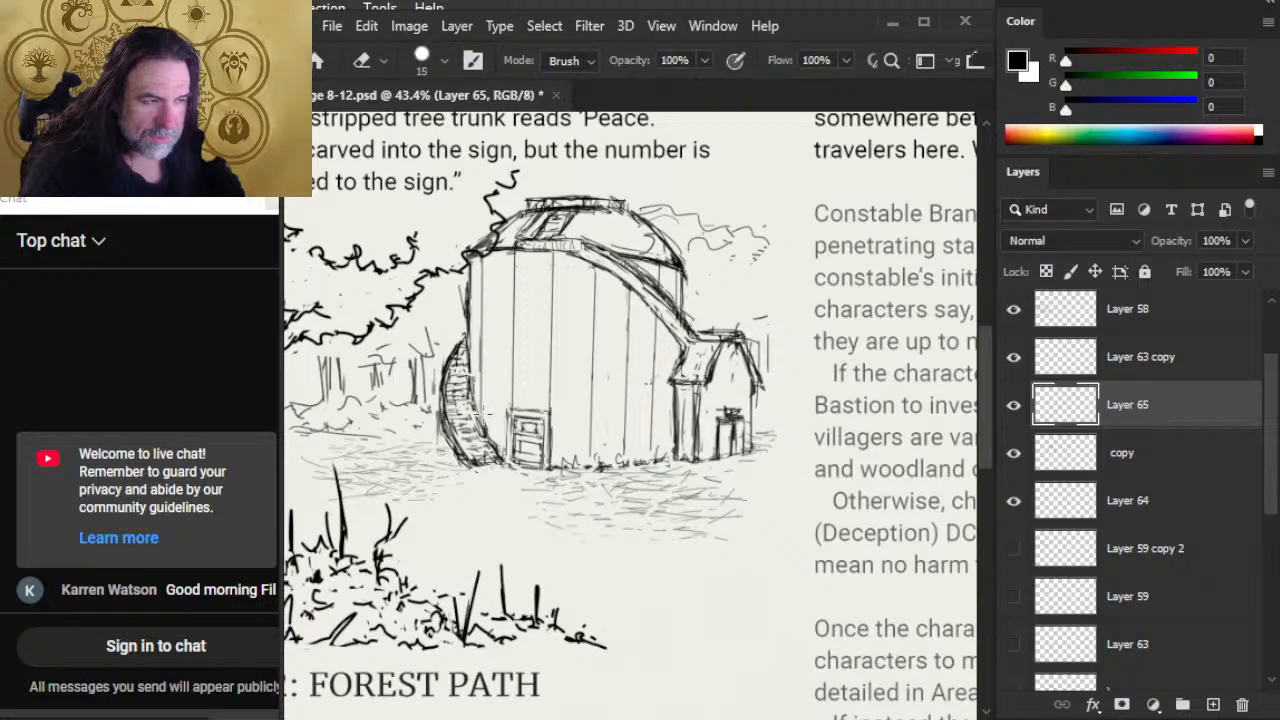
pyautogui.press('l')
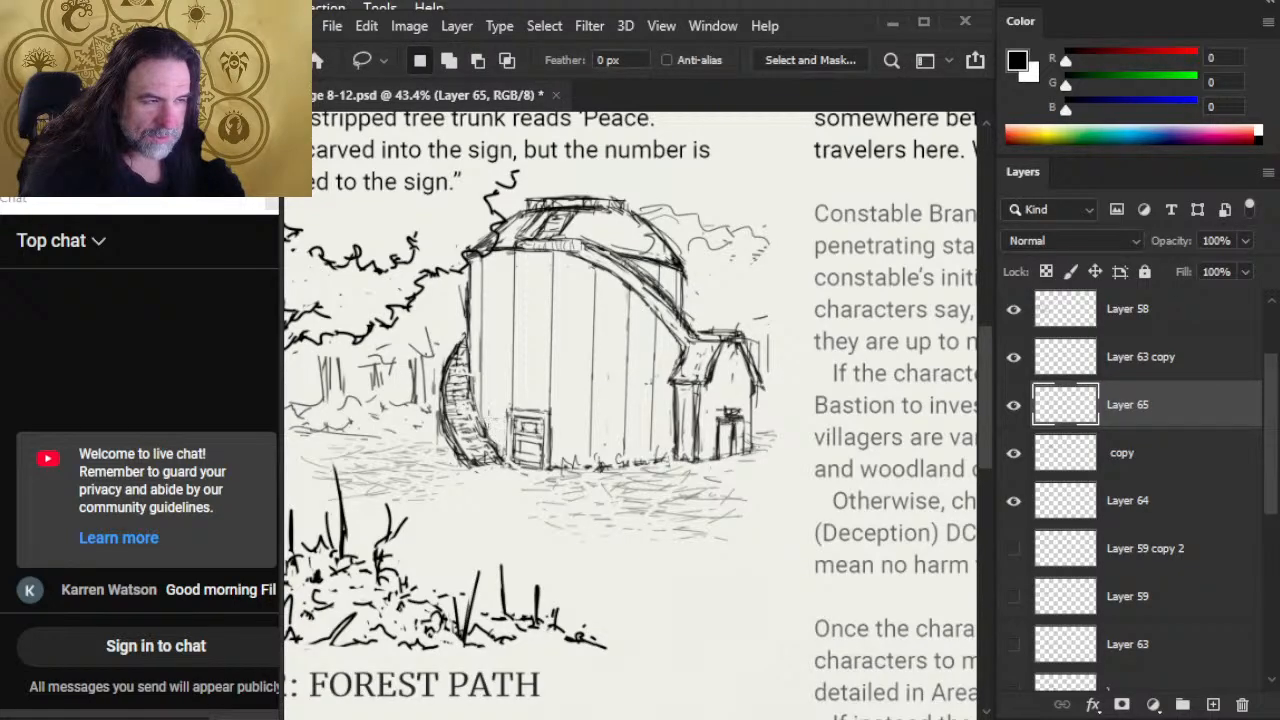
pyautogui.press('e')
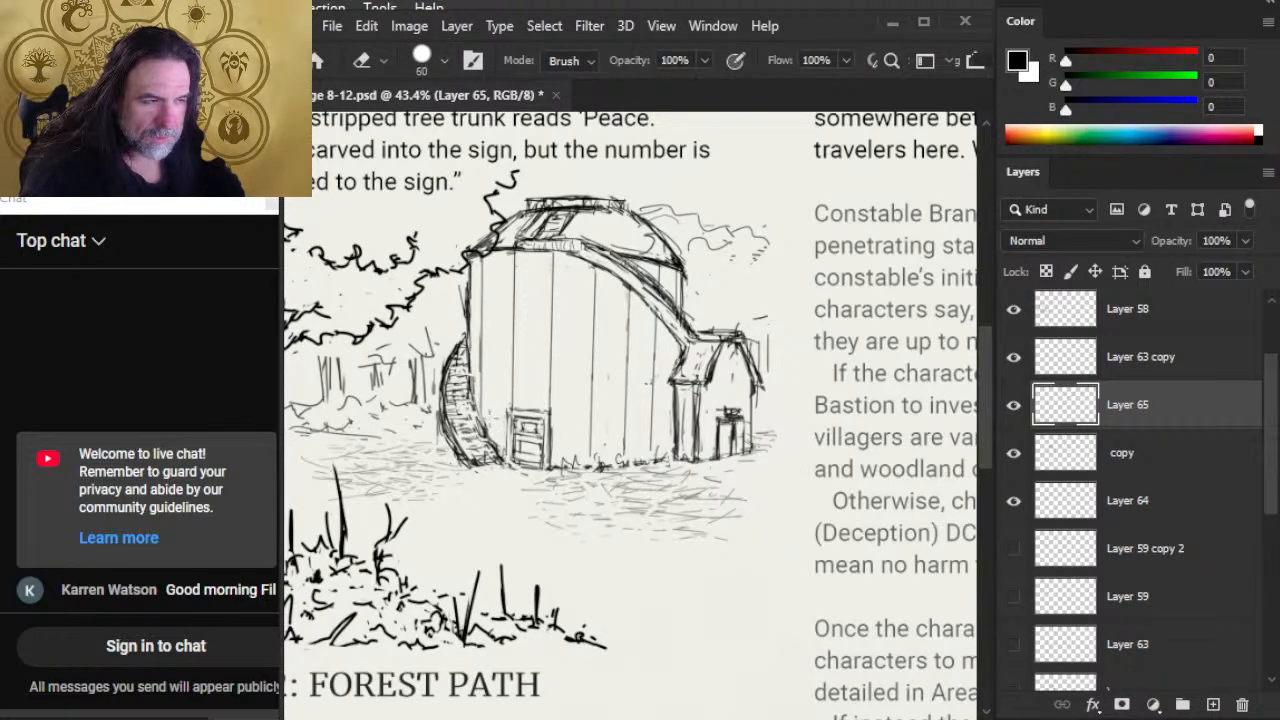
pyautogui.press(']')
pyautogui.press(']')
pyautogui.press(']')
pyautogui.press(']')
pyautogui.press(']')
pyautogui.press(']')
pyautogui.press(']')
pyautogui.press(']')
pyautogui.press(']')
pyautogui.press(']')
pyautogui.press(']')
pyautogui.press(']')
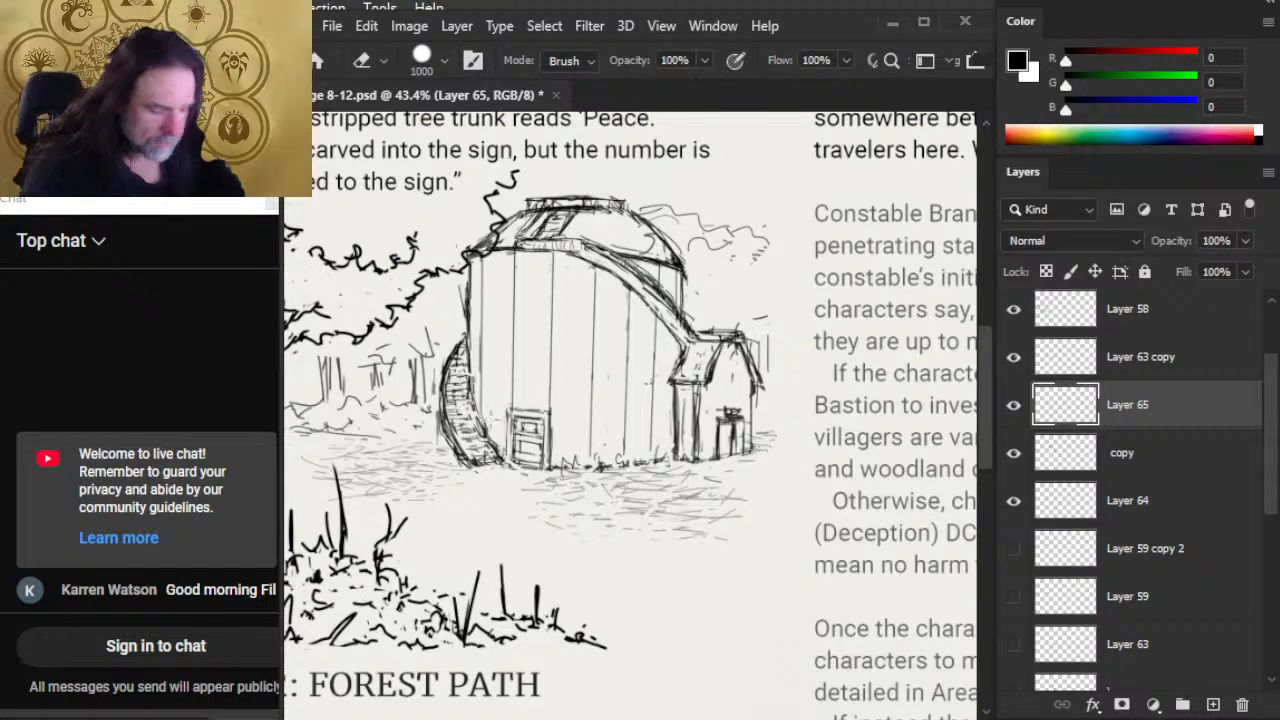
pyautogui.press('[')
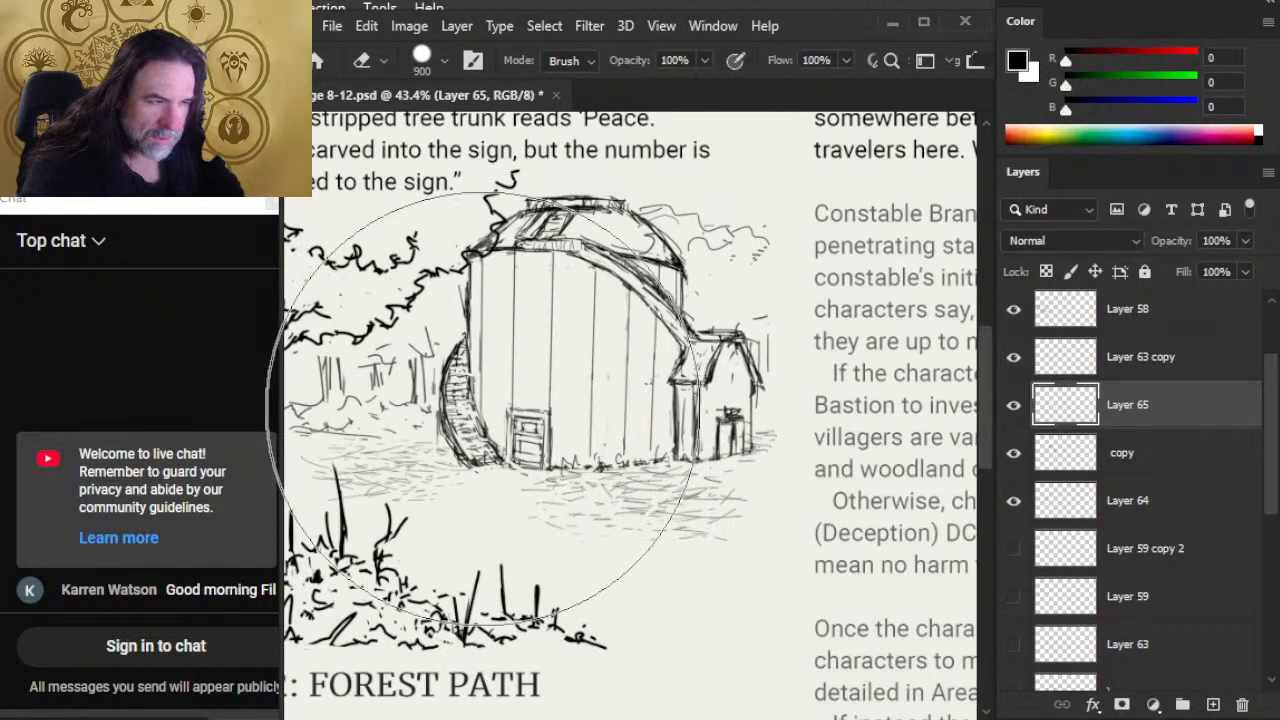
pyautogui.press('[')
pyautogui.press('[')
pyautogui.press('[')
pyautogui.press('[')
pyautogui.press('[')
pyautogui.press('[')
pyautogui.press('[')
pyautogui.press('[')
pyautogui.press('[')
pyautogui.press('[')
pyautogui.press('[')
pyautogui.press('[')
pyautogui.press('[')
pyautogui.press('[')
pyautogui.press('[')
pyautogui.press('[')
pyautogui.press('[')
pyautogui.press('[')
pyautogui.press('[')
pyautogui.press('[')
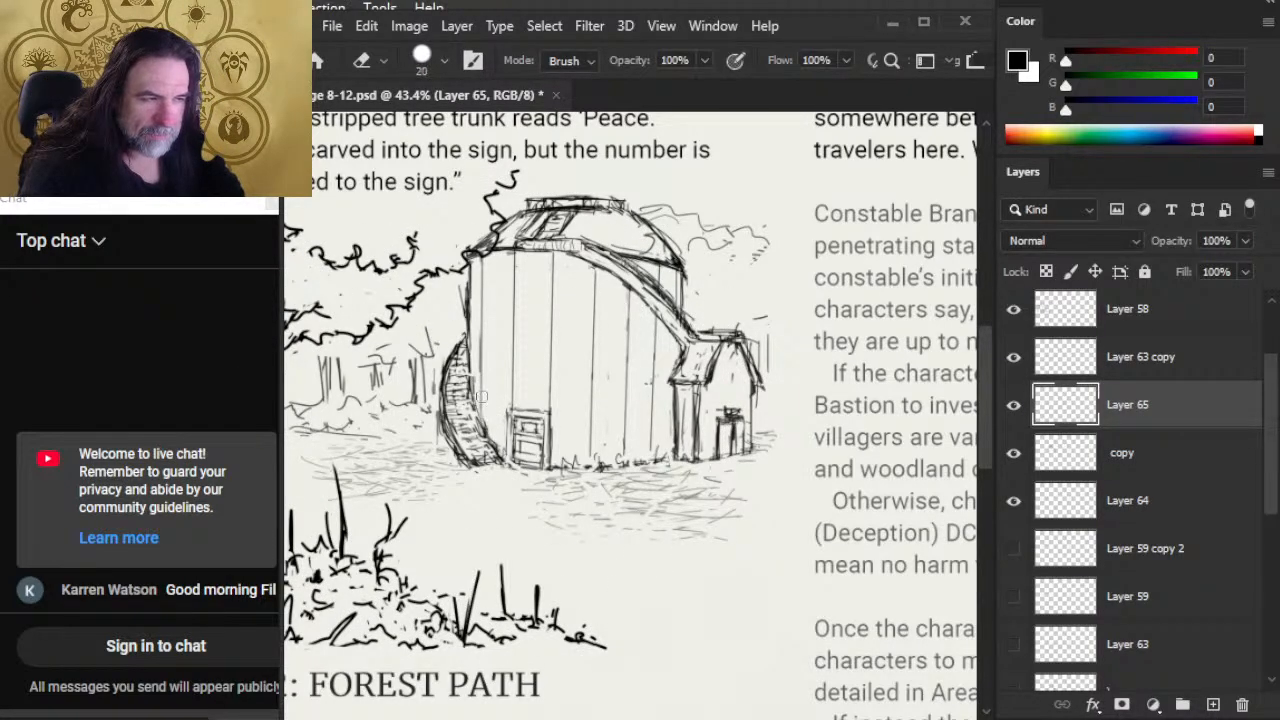
pyautogui.press('[')
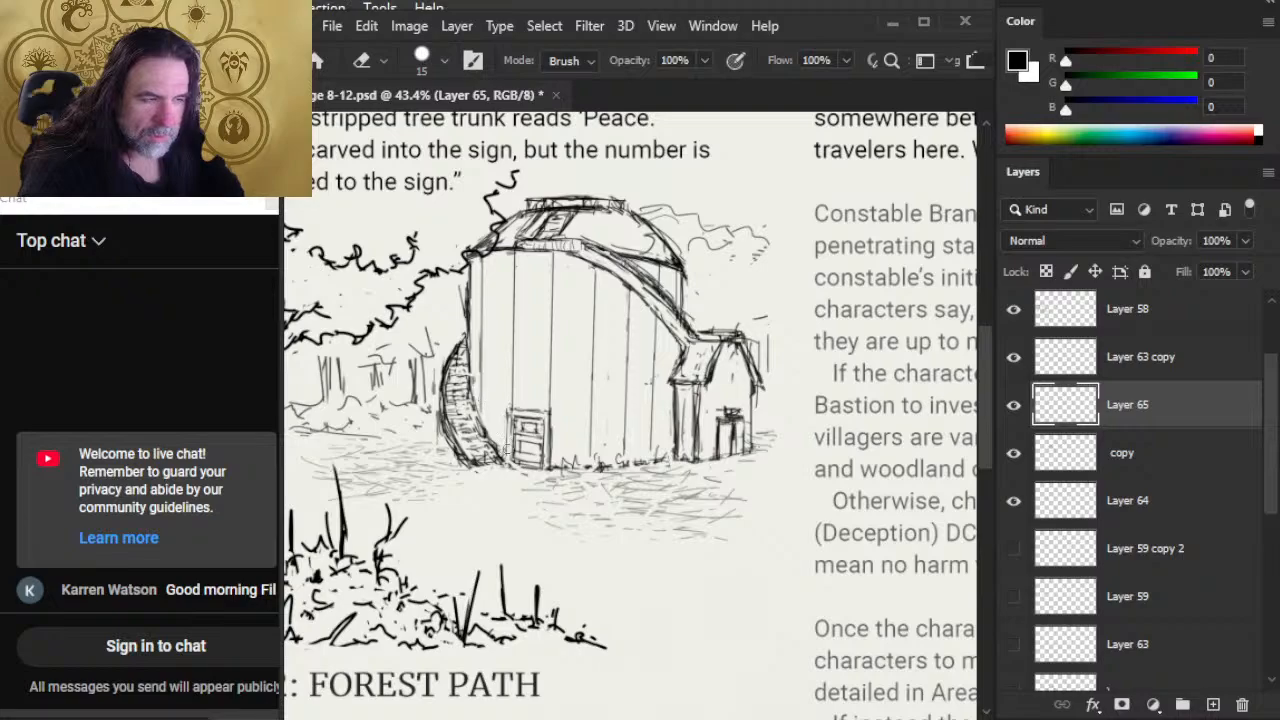
pyautogui.moveTo(508, 450)
pyautogui.mouseDown()
pyautogui.moveTo(458, 459)
pyautogui.moveTo(486, 451)
pyautogui.moveTo(442, 394)
pyautogui.moveTo(440, 430)
pyautogui.moveTo(450, 438)
pyautogui.moveTo(445, 390)
pyautogui.moveTo(438, 438)
pyautogui.mouseUp()
# Step: Trim the curved structure's inner edge with a much smaller eraser so it sits cleanly behind the barn wall
pyautogui.press('b')
pyautogui.press('e')
pyautogui.press('[')
pyautogui.press('[')
pyautogui.press('[')
pyautogui.press('[')
pyautogui.moveTo(474, 394); pyautogui.dragTo(490, 455)
pyautogui.press('b')
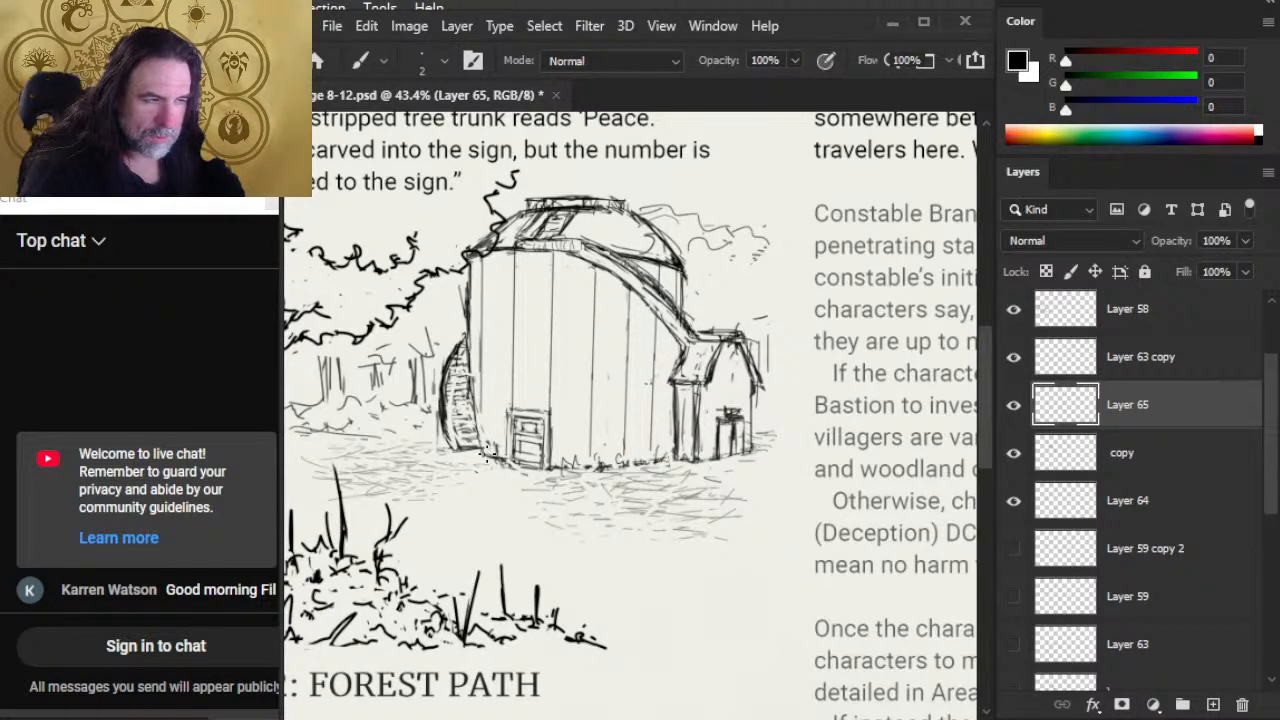
pyautogui.press('e')
pyautogui.moveTo(474, 400)
pyautogui.mouseDown()
pyautogui.moveTo(488, 450)
pyautogui.moveTo(474, 426)
pyautogui.mouseUp()
pyautogui.press('b')
pyautogui.press('e')
pyautogui.moveTo(472, 380); pyautogui.dragTo(471, 447)
# Step: Sketch the ground line between the side structure's base and the barn's front with a 2 px brush
pyautogui.press('b')
pyautogui.moveTo(473, 434); pyautogui.dragTo(496, 462)
pyautogui.moveTo(470, 444); pyautogui.dragTo(496, 459)
# Step: Rework the side structure's outer edge and plank hatching with a 2 px brush, and clean its upper outer edge with a 7 px eraser
pyautogui.press('e')
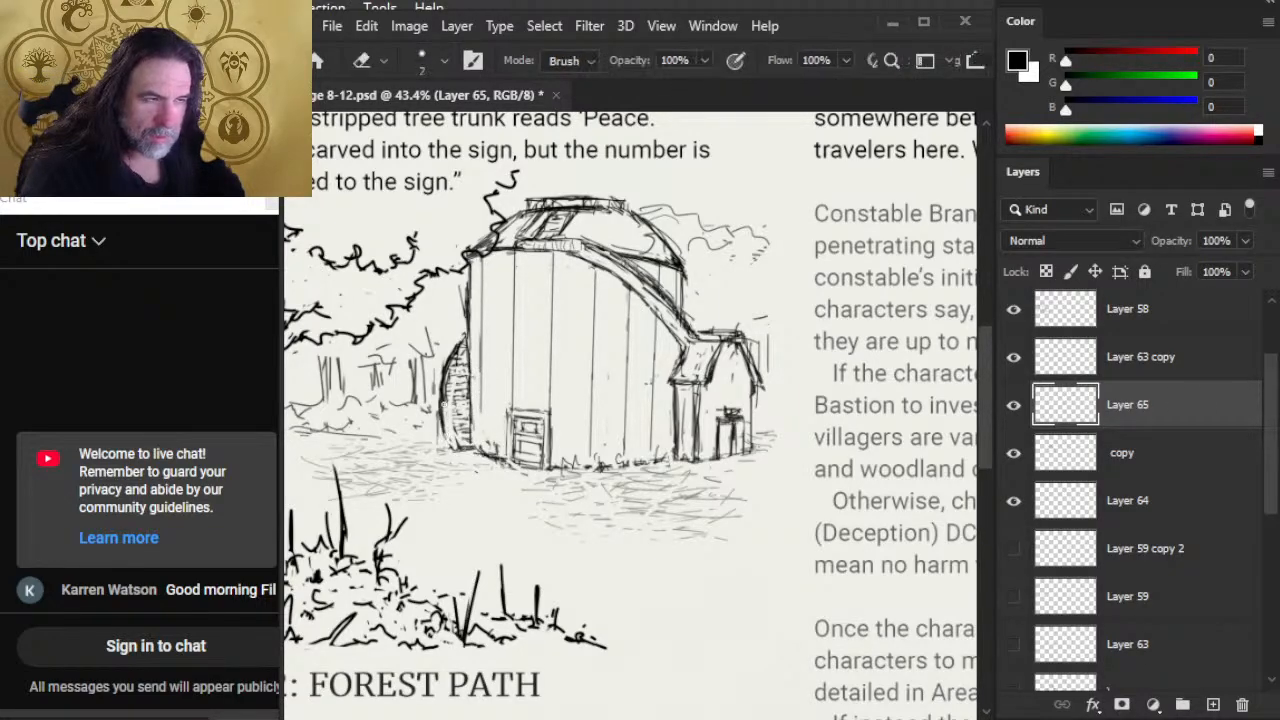
pyautogui.moveTo(444, 392); pyautogui.dragTo(448, 446)
pyautogui.press('b')
pyautogui.moveTo(449, 368)
pyautogui.mouseDown()
pyautogui.moveTo(443, 446)
pyautogui.moveTo(477, 457)
pyautogui.mouseUp()
pyautogui.moveTo(443, 394)
pyautogui.mouseDown()
pyautogui.moveTo(441, 446)
pyautogui.moveTo(461, 423)
pyautogui.mouseUp()
pyautogui.moveTo(448, 413); pyautogui.dragTo(461, 407)
pyautogui.moveTo(447, 399); pyautogui.dragTo(461, 401)
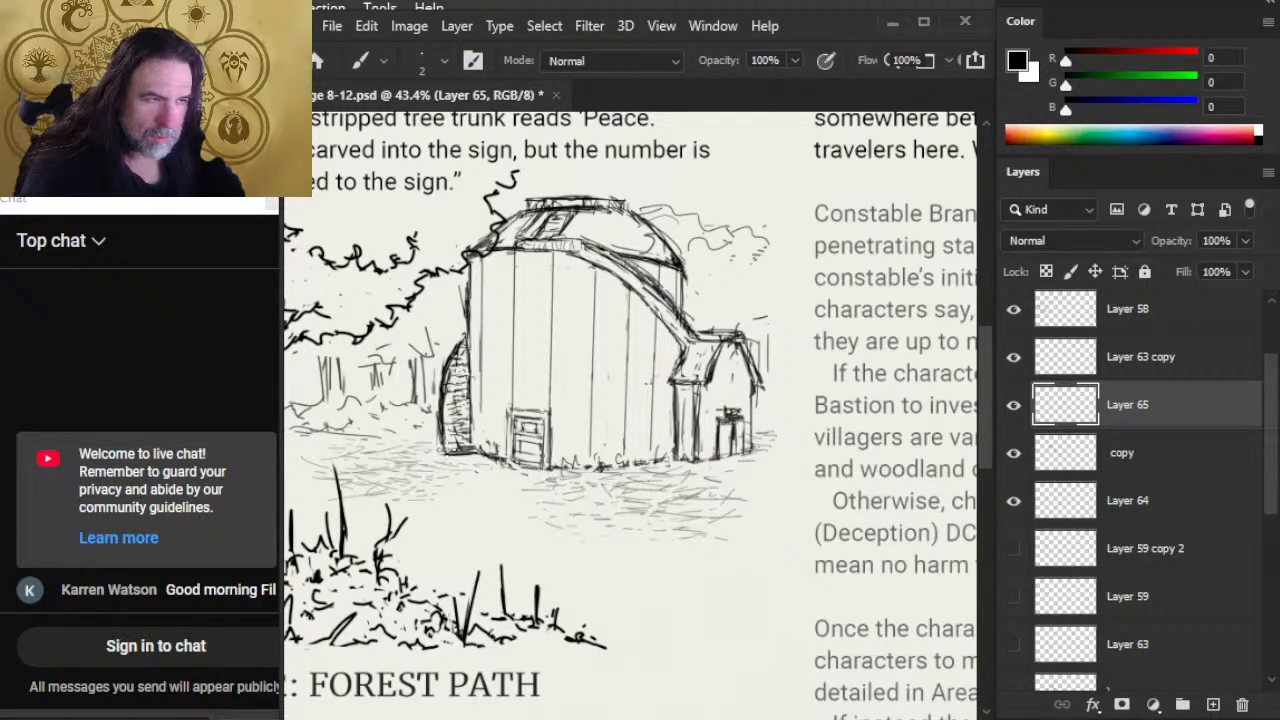
pyautogui.press('e')
pyautogui.moveTo(456, 345); pyautogui.dragTo(441, 381)
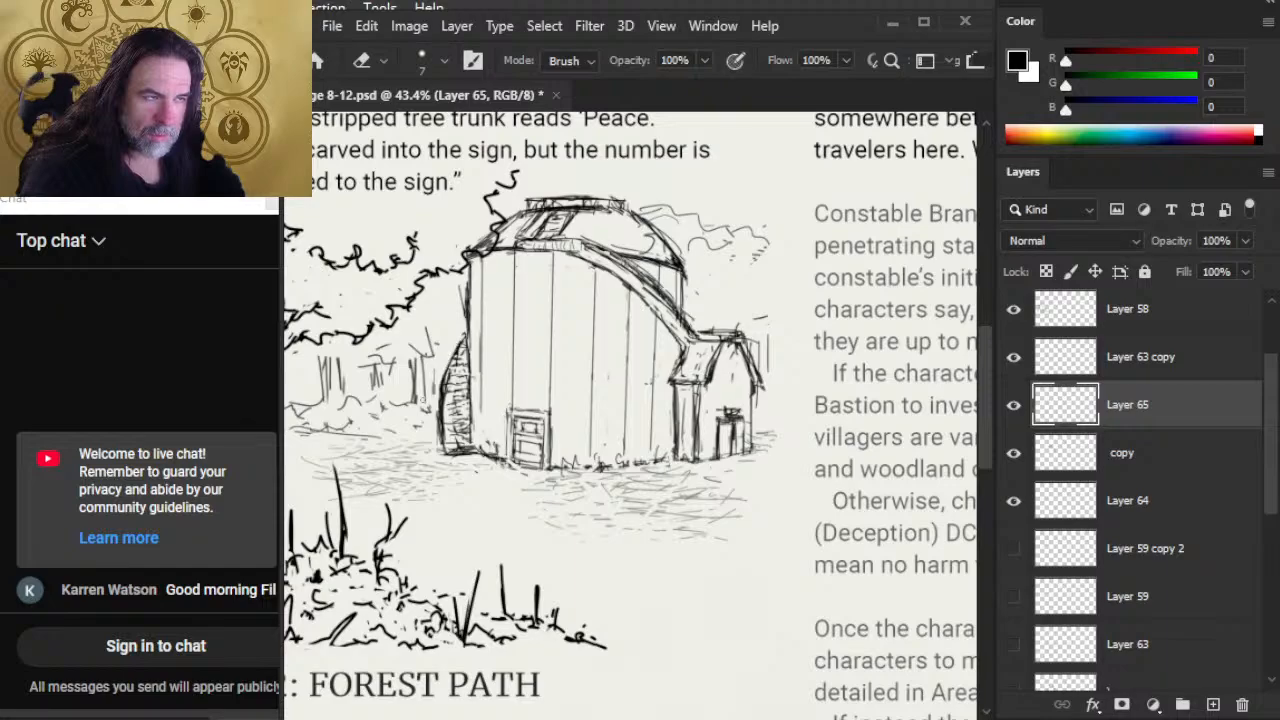
# Step: Brush darker lines along the barn's roof band, from the ledge below the dome down to the small side shed
pyautogui.press('b')
pyautogui.moveTo(548, 262)
pyautogui.mouseDown()
pyautogui.moveTo(565, 234)
pyautogui.moveTo(600, 238)
pyautogui.mouseUp()
pyautogui.moveTo(600, 252)
pyautogui.mouseDown()
pyautogui.moveTo(614, 246)
pyautogui.moveTo(596, 234)
pyautogui.mouseUp()
pyautogui.moveTo(518, 236)
pyautogui.mouseDown()
pyautogui.moveTo(604, 250)
pyautogui.moveTo(672, 316)
pyautogui.mouseUp()
pyautogui.moveTo(628, 268); pyautogui.dragTo(692, 342)
# Step: Merge Layer 65 down into the "copy" layer
pyautogui.press('e')
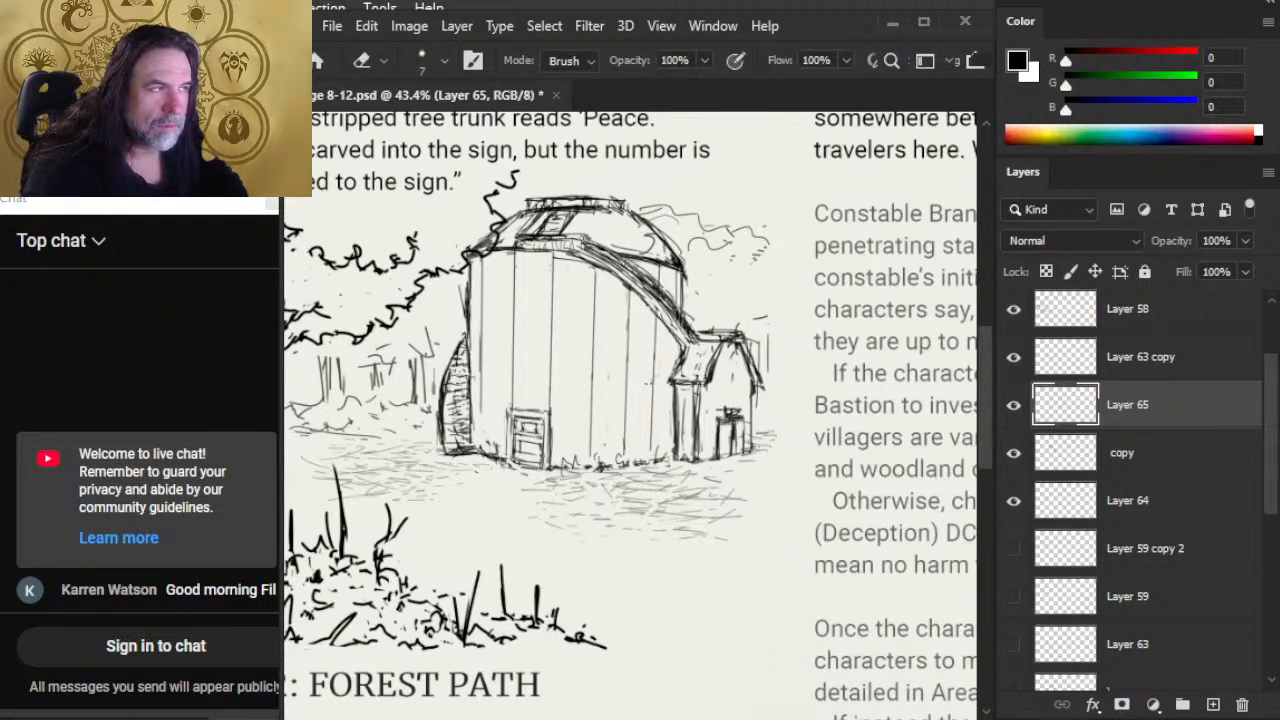
pyautogui.rightClick(1160, 420)
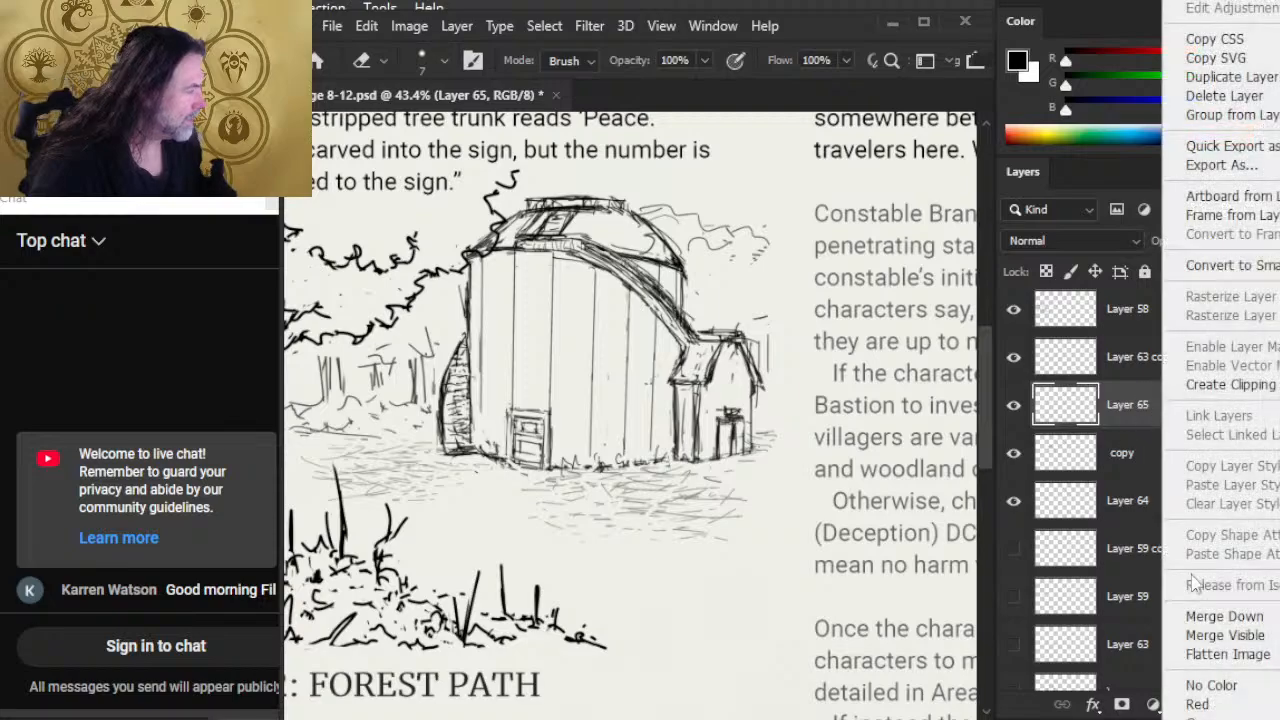
pyautogui.click(1200, 617)
# Step: Erase rough lines around the dome's hatch and redraw its frame and the nearby eave with a 2 px brush
pyautogui.moveTo(597, 233)
pyautogui.mouseDown()
pyautogui.moveTo(686, 314)
pyautogui.moveTo(628, 256)
pyautogui.moveTo(548, 218)
pyautogui.mouseUp()
pyautogui.press('b')
pyautogui.moveTo(550, 209)
pyautogui.mouseDown()
pyautogui.moveTo(532, 231)
pyautogui.moveTo(559, 234)
pyautogui.moveTo(576, 214)
pyautogui.moveTo(530, 224)
pyautogui.moveTo(542, 212)
pyautogui.moveTo(520, 232)
pyautogui.mouseUp()
pyautogui.press('e')
pyautogui.press('b')
pyautogui.press('e')
pyautogui.press('b')
pyautogui.moveTo(558, 198)
pyautogui.mouseDown()
pyautogui.moveTo(528, 234)
pyautogui.moveTo(566, 240)
pyautogui.moveTo(570, 228)
pyautogui.mouseUp()
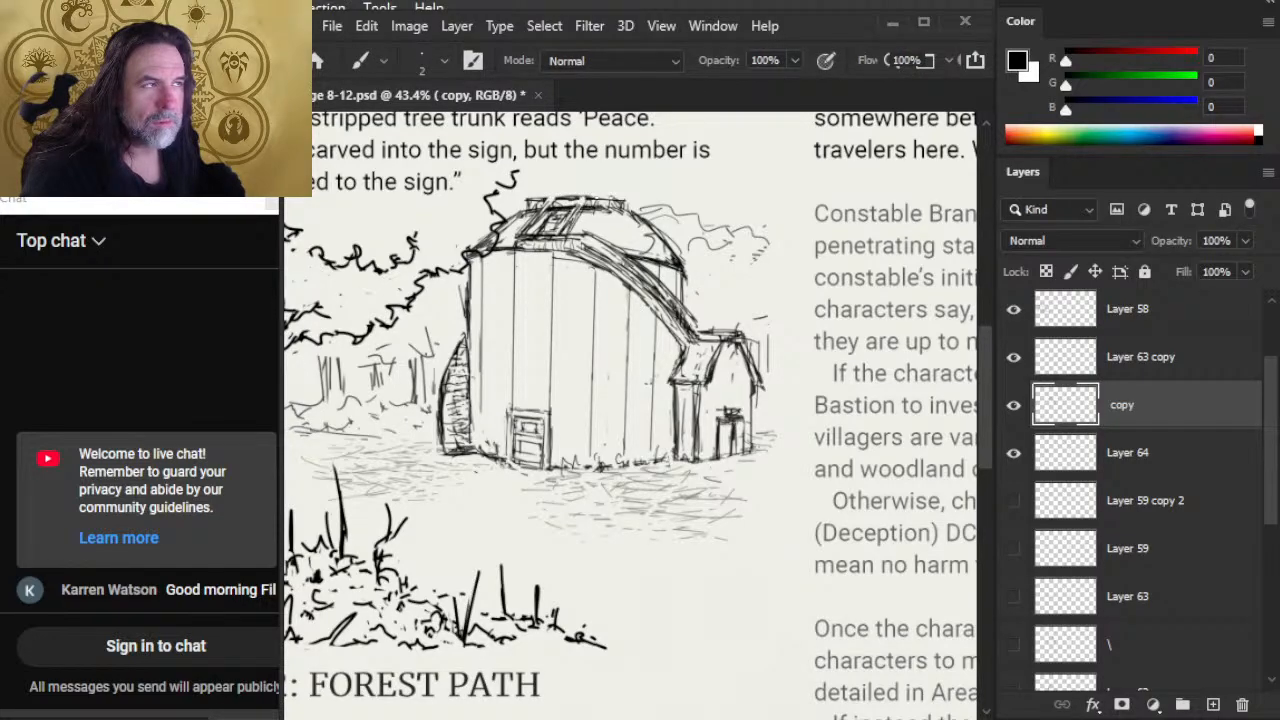
pyautogui.moveTo(503, 254)
pyautogui.mouseDown()
pyautogui.moveTo(570, 253)
pyautogui.moveTo(498, 254)
pyautogui.mouseUp()
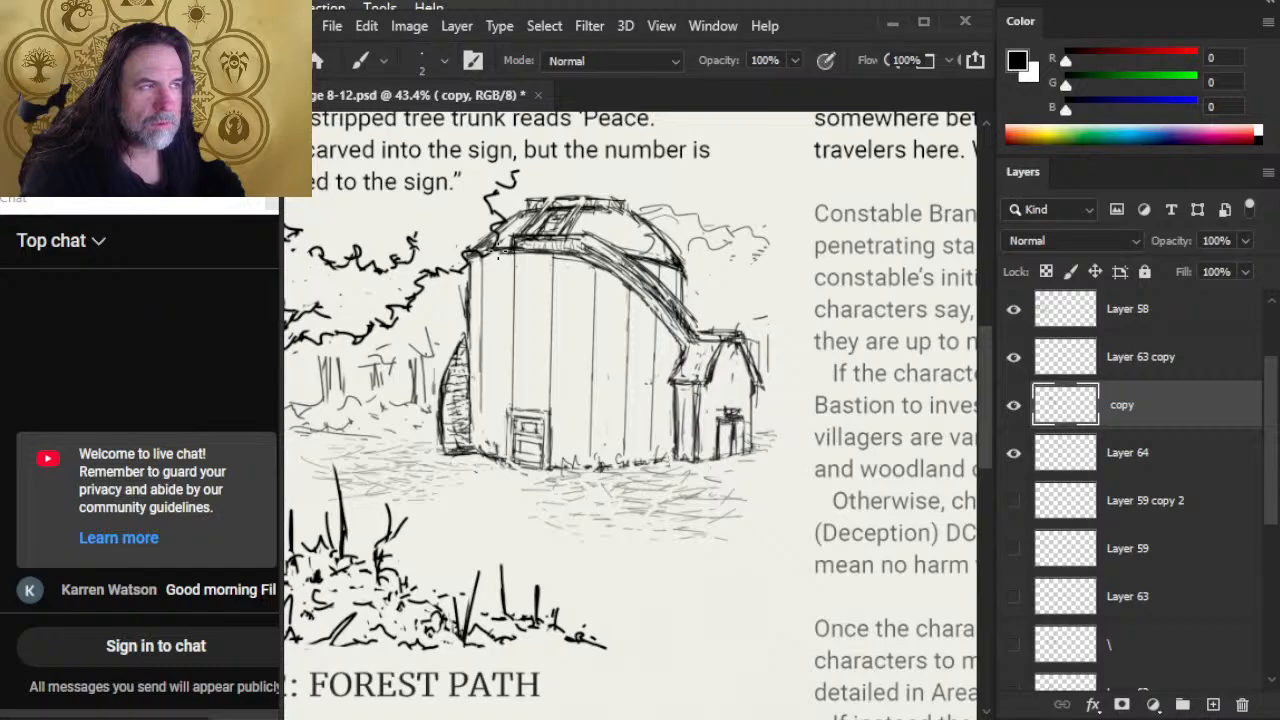
# Step: Erase the dark lines on the ledge below the dome and redraw the start of the curved roof band
pyautogui.press('e')
pyautogui.moveTo(578, 238); pyautogui.dragTo(514, 242)
pyautogui.moveTo(530, 236)
pyautogui.mouseDown()
pyautogui.moveTo(568, 238)
pyautogui.moveTo(518, 238)
pyautogui.moveTo(586, 236)
pyautogui.mouseUp()
pyautogui.press('b')
pyautogui.moveTo(554, 235)
pyautogui.mouseDown()
pyautogui.moveTo(526, 236)
pyautogui.moveTo(570, 253)
pyautogui.mouseUp()
pyautogui.moveTo(566, 252); pyautogui.dragTo(634, 262)
pyautogui.moveTo(606, 246)
pyautogui.mouseDown()
pyautogui.moveTo(640, 276)
pyautogui.moveTo(621, 271)
pyautogui.mouseUp()
# Step: Lighten the sloping roof band by erasing its heavy interior lines, and redraw its edges down toward the shed
pyautogui.press('e')
pyautogui.moveTo(621, 261); pyautogui.dragTo(688, 326)
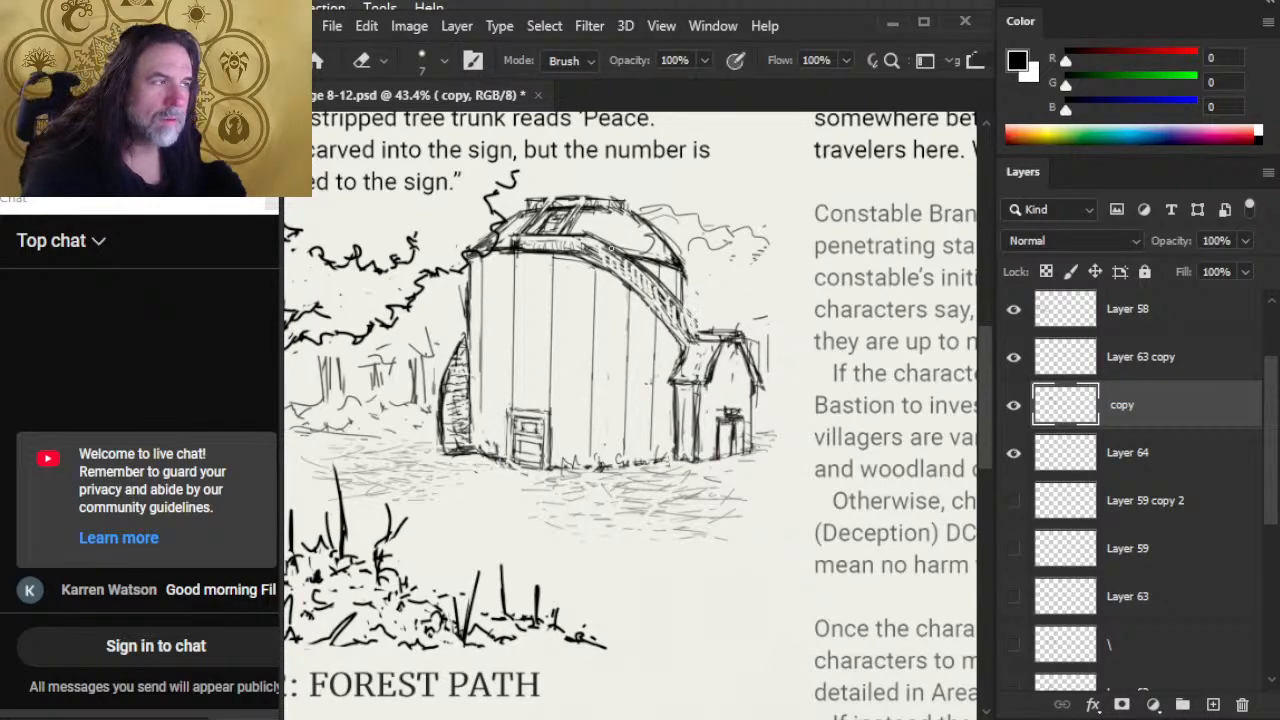
pyautogui.moveTo(611, 248)
pyautogui.mouseDown()
pyautogui.moveTo(582, 245)
pyautogui.moveTo(658, 310)
pyautogui.mouseUp()
pyautogui.press('b')
pyautogui.press('e')
pyautogui.moveTo(614, 274)
pyautogui.mouseDown()
pyautogui.moveTo(676, 330)
pyautogui.moveTo(674, 312)
pyautogui.mouseUp()
pyautogui.press('b')
pyautogui.moveTo(588, 250); pyautogui.dragTo(686, 326)
pyautogui.moveTo(648, 280); pyautogui.dragTo(685, 327)
pyautogui.press('e')
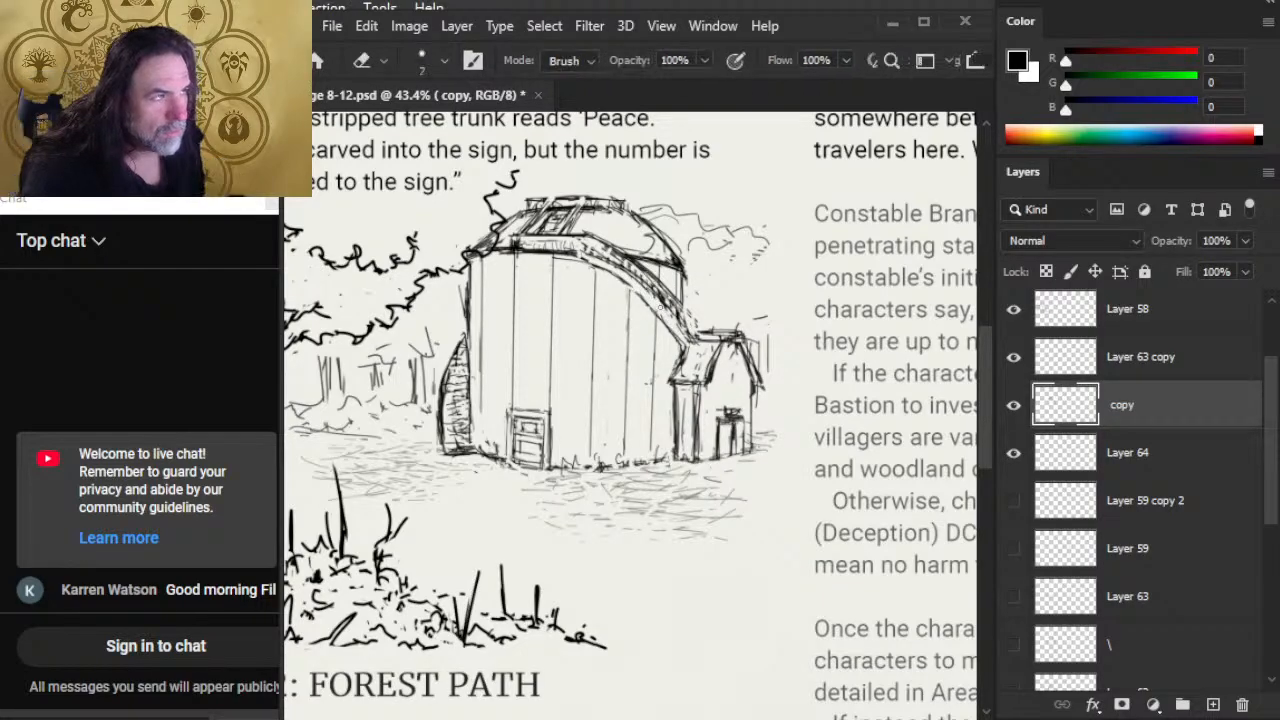
# Step: Refine the upper curve of the roof band and its junction with the shed roof using alternating brush and eraser strokes
pyautogui.press('b')
pyautogui.moveTo(554, 253); pyautogui.dragTo(652, 286)
pyautogui.press('e')
pyautogui.press('b')
pyautogui.press('e')
pyautogui.press('b')
pyautogui.press('e')
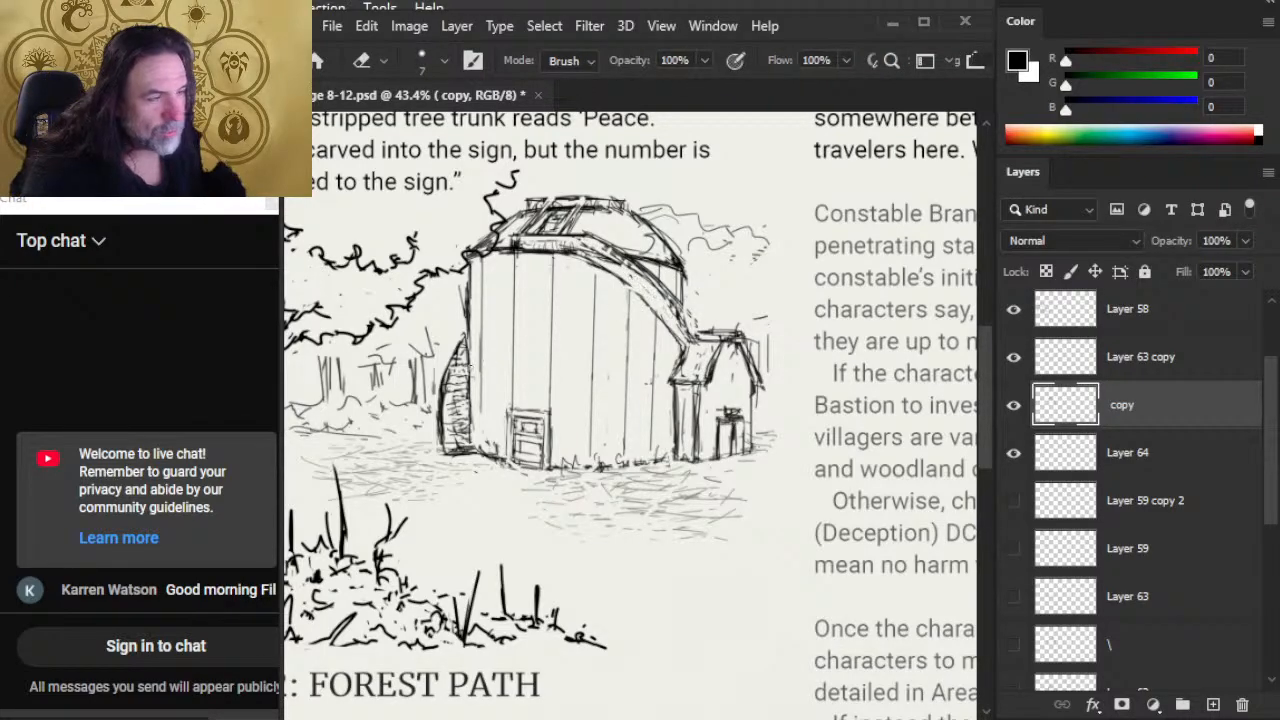
pyautogui.press('b')
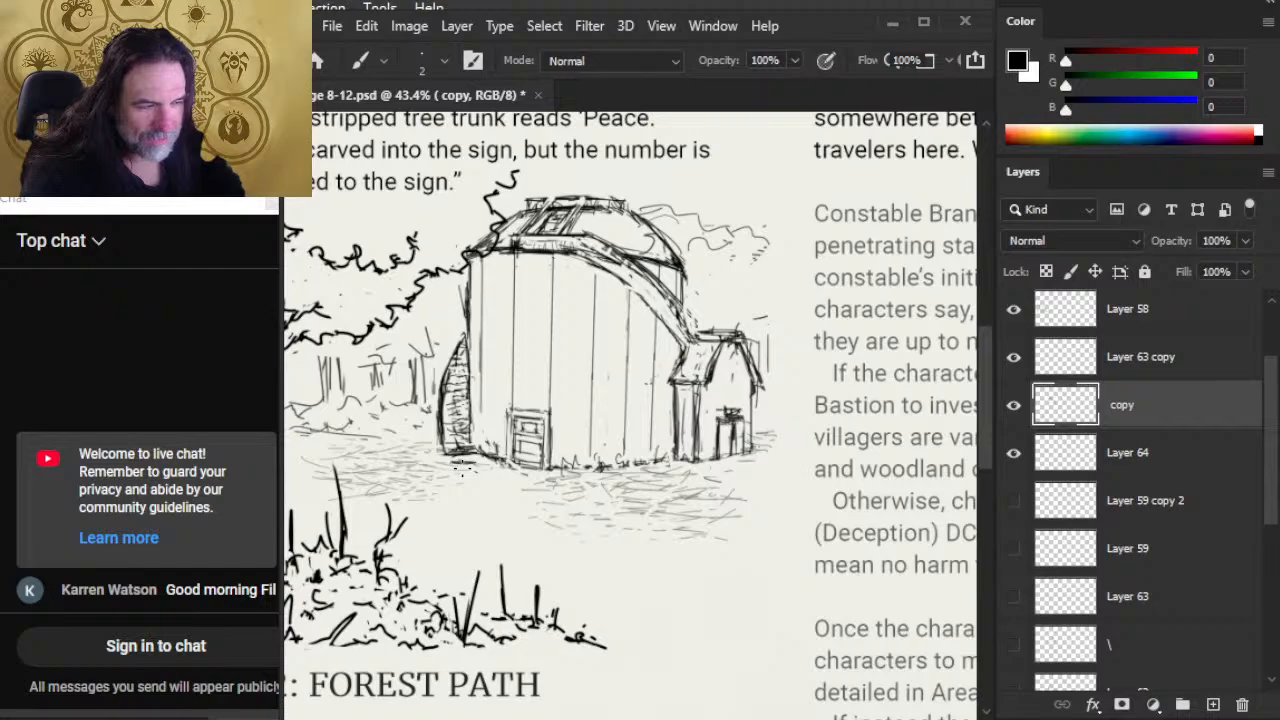
pyautogui.moveTo(674, 304); pyautogui.dragTo(694, 338)
pyautogui.press('e')
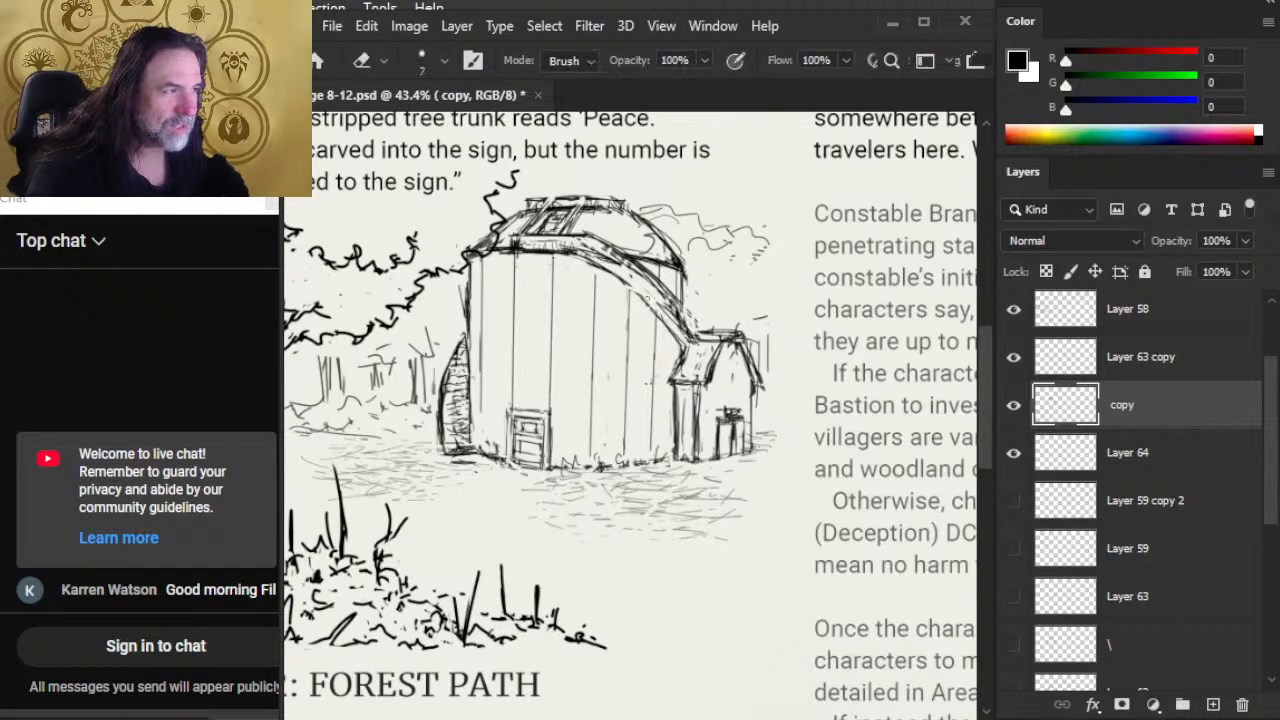
# Step: Erase the rough lines along the roof band's lower edge down to the shed roof
pyautogui.press('b')
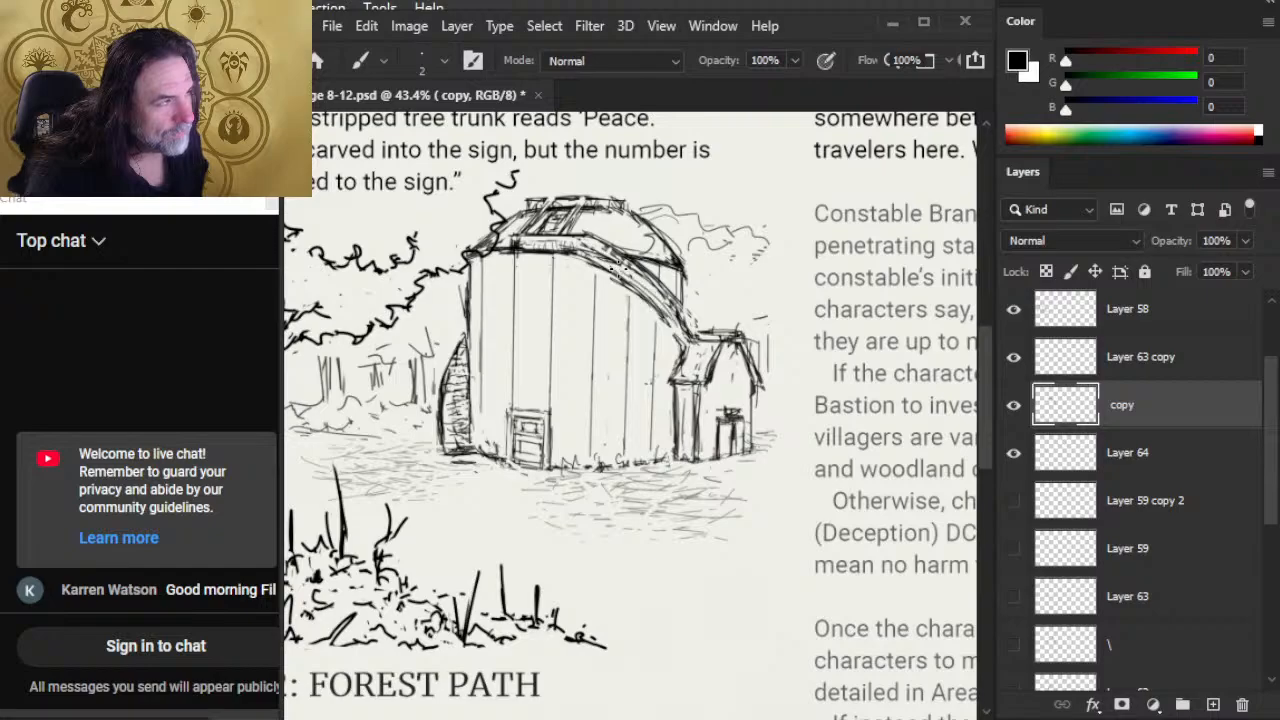
pyautogui.press('e')
pyautogui.moveTo(612, 278); pyautogui.dragTo(694, 343)
pyautogui.press('b')
pyautogui.press('e')
pyautogui.press('b')
pyautogui.press('e')
pyautogui.moveTo(664, 296); pyautogui.dragTo(697, 339)
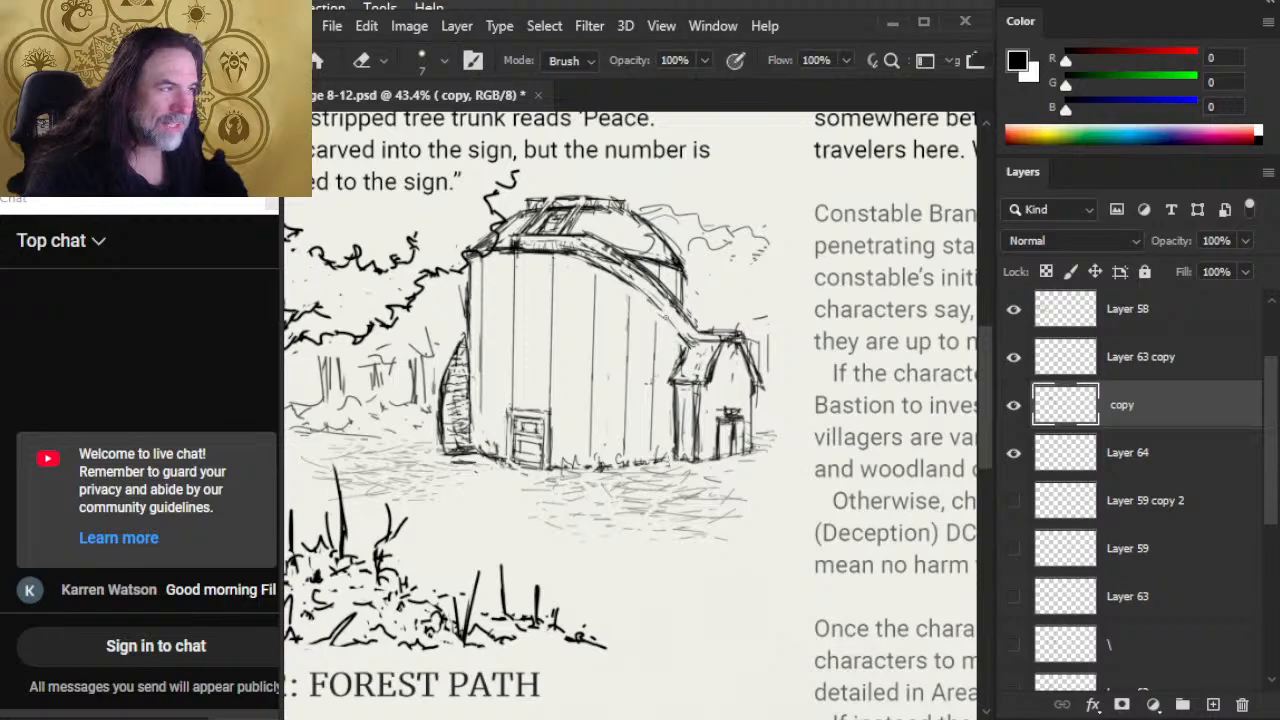
# Step: Redraw the roof band's lower edge where it meets the shed roof with a 2 px brush, cleaning stray marks
pyautogui.press('b')
pyautogui.moveTo(645, 286); pyautogui.dragTo(690, 334)
pyautogui.press('e')
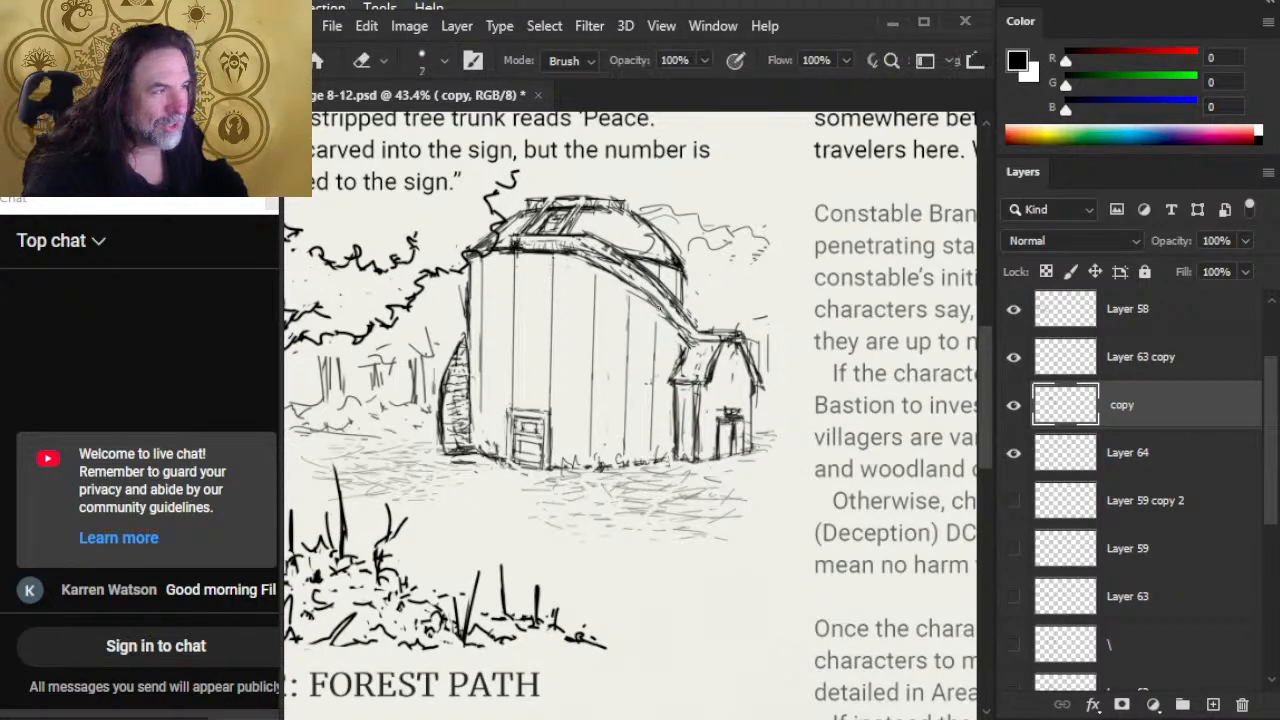
pyautogui.press('b')
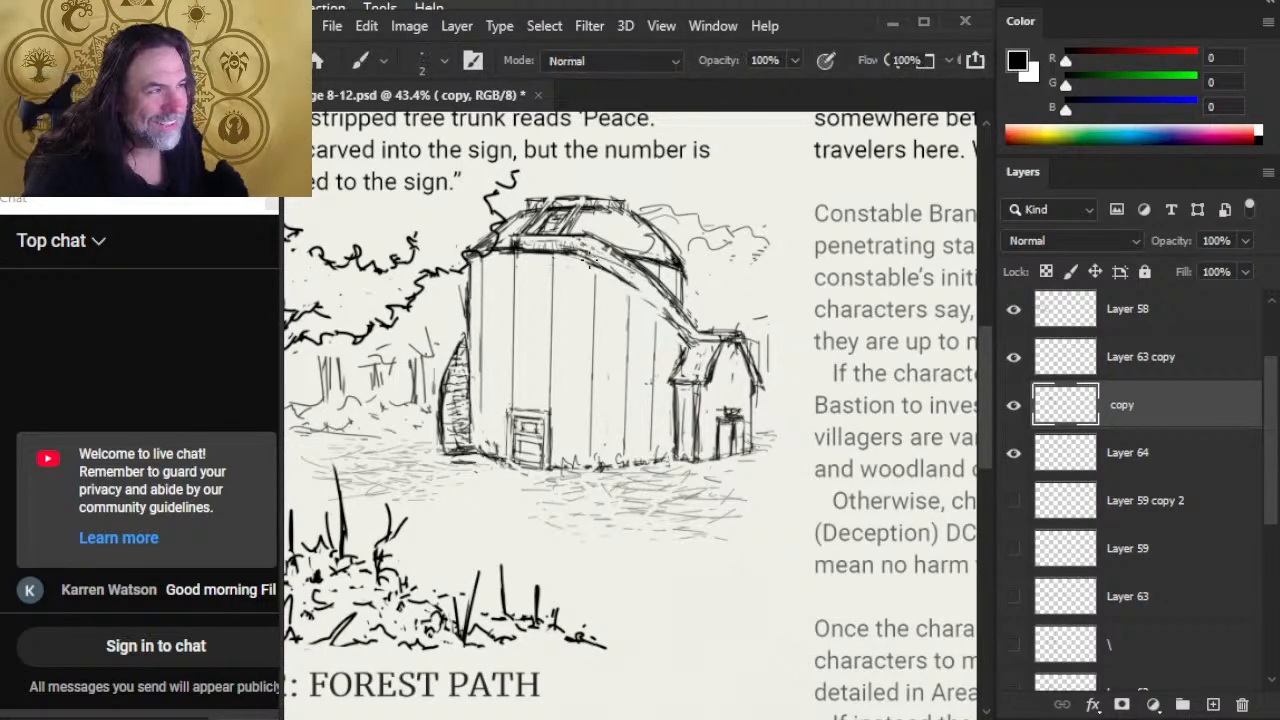
pyautogui.press('e')
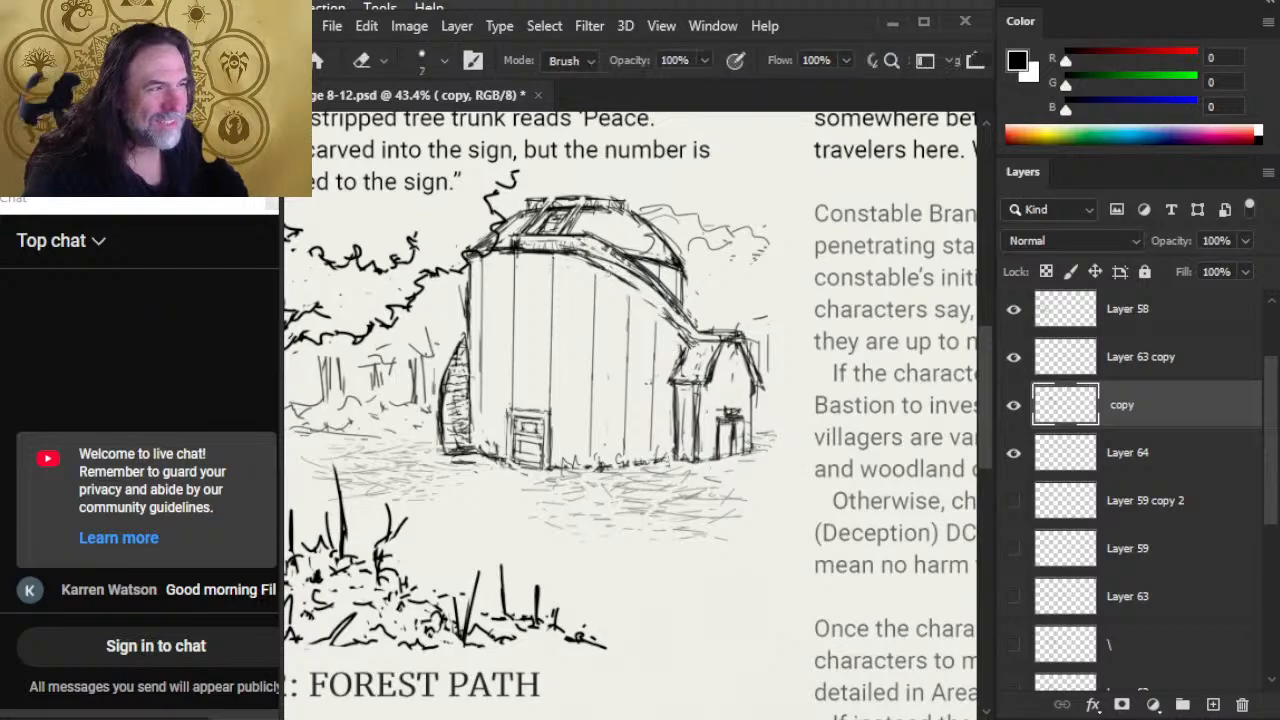
pyautogui.press('b')
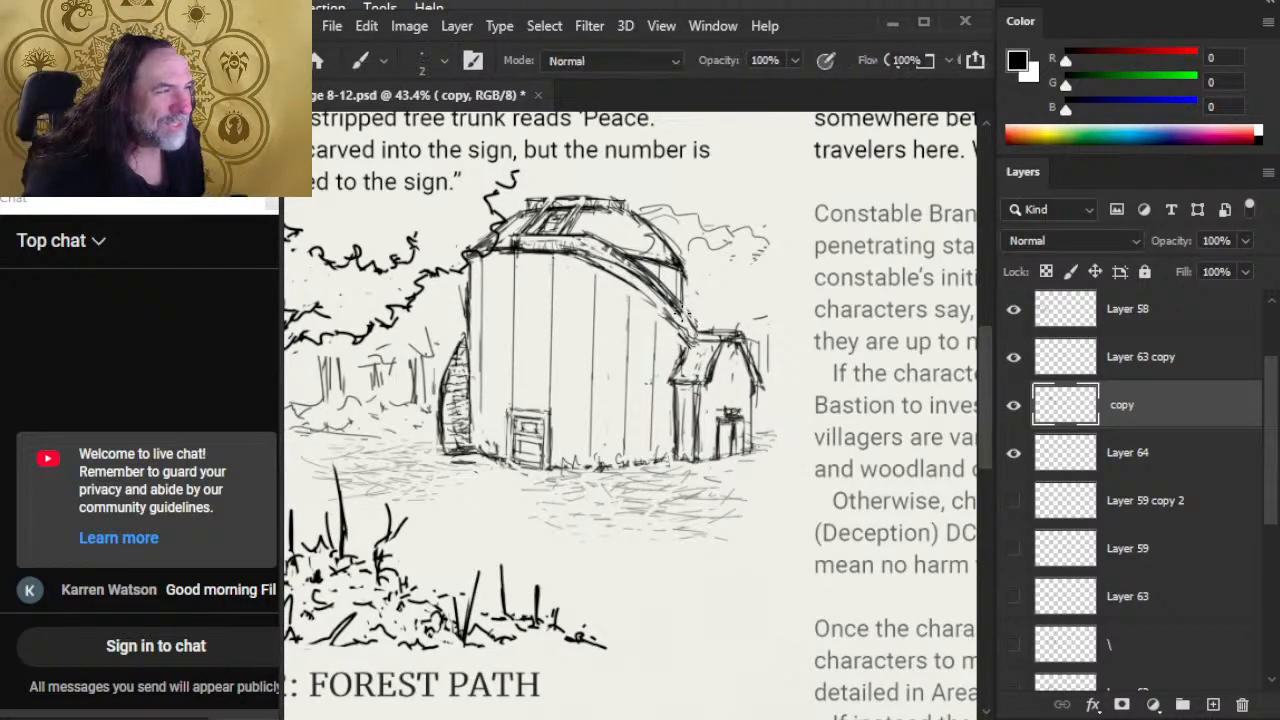
pyautogui.press('e')
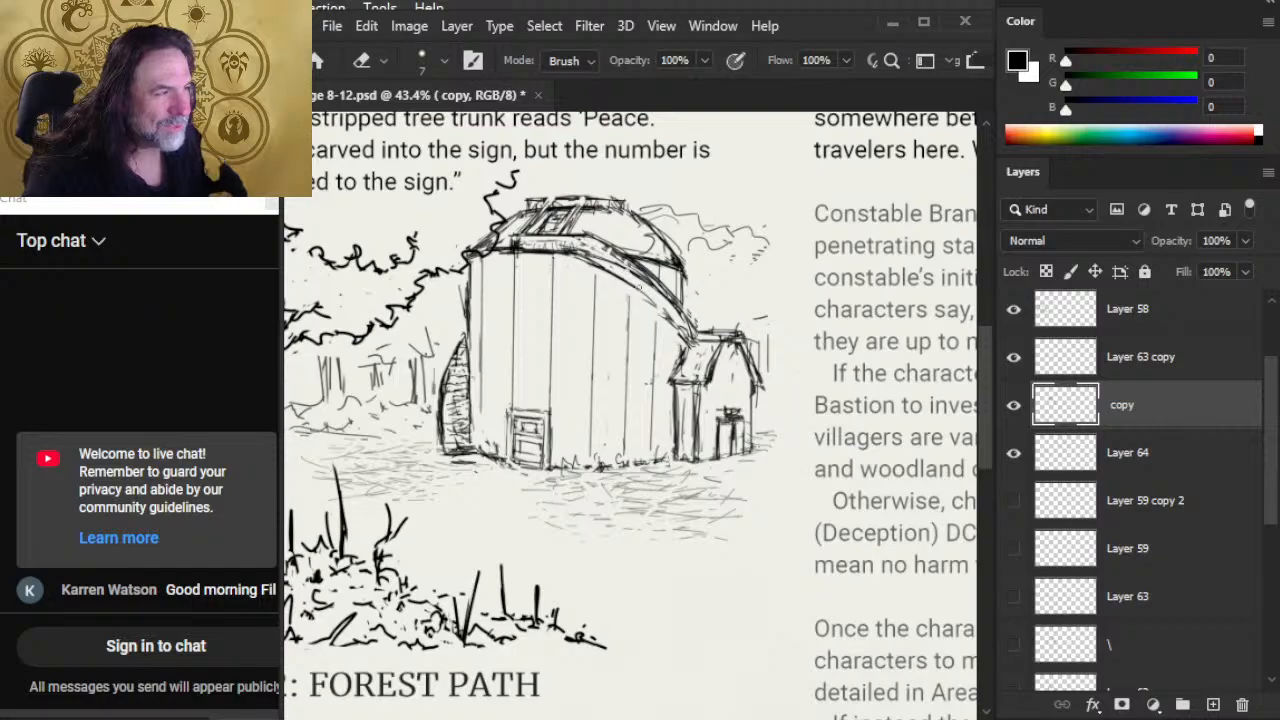
pyautogui.press('b')
pyautogui.moveTo(674, 318); pyautogui.dragTo(688, 338)
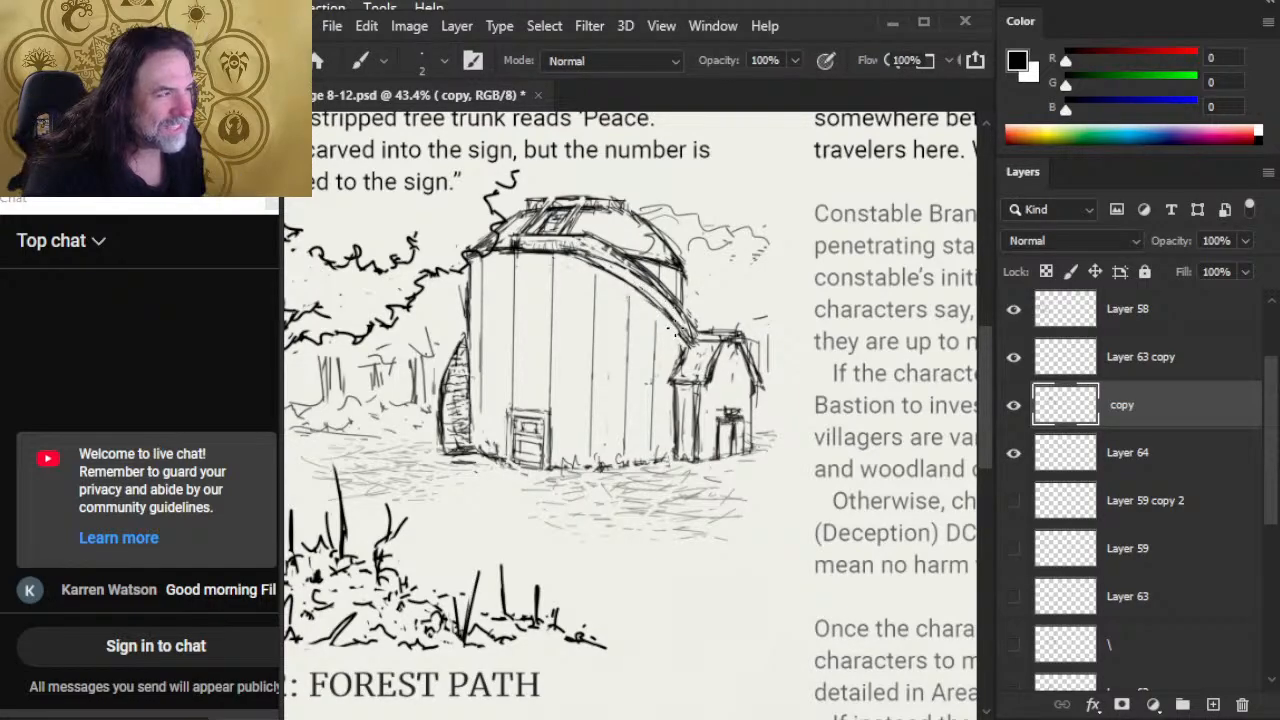
# Step: Refine the roof band's lower curve above the shed with alternating brush and eraser strokes on the "copy" layer
pyautogui.press('e')
pyautogui.press('b')
pyautogui.moveTo(645, 273); pyautogui.dragTo(683, 305)
pyautogui.press('e')
pyautogui.press('b')
pyautogui.moveTo(658, 282); pyautogui.dragTo(702, 334)
pyautogui.press('e')
pyautogui.press('b')
pyautogui.press('e')
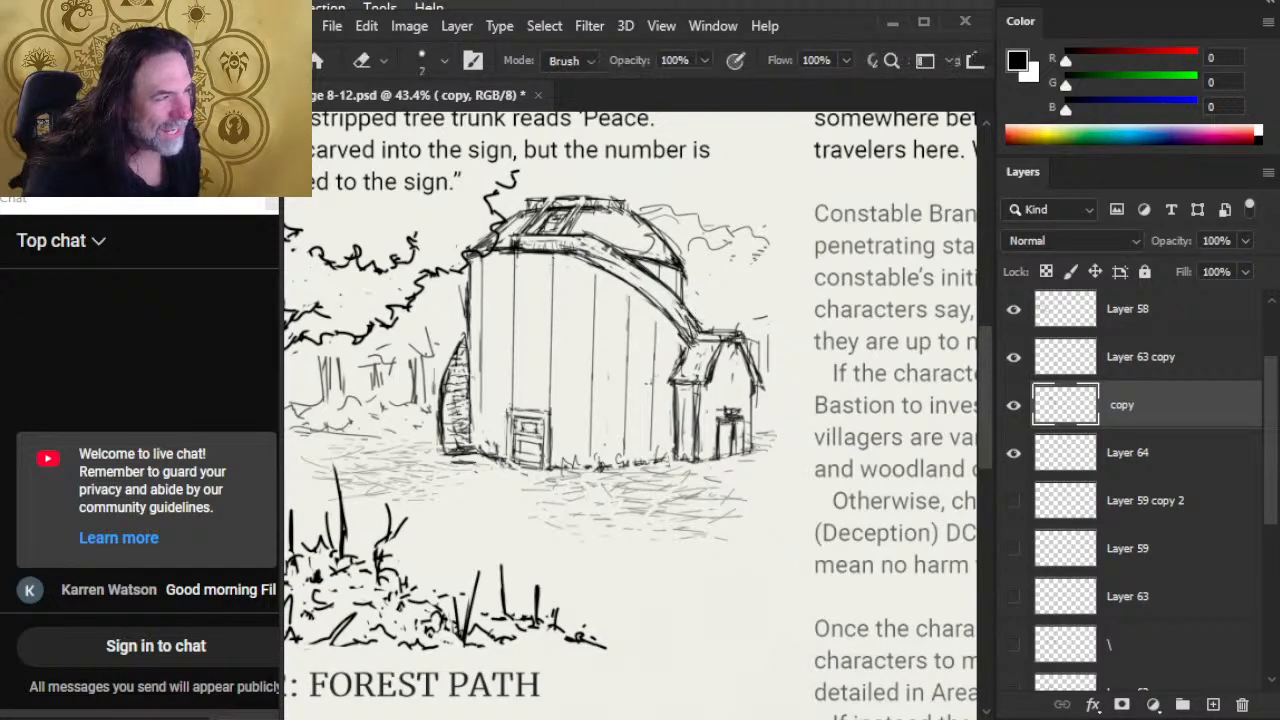
pyautogui.press('b')
pyautogui.press('e')
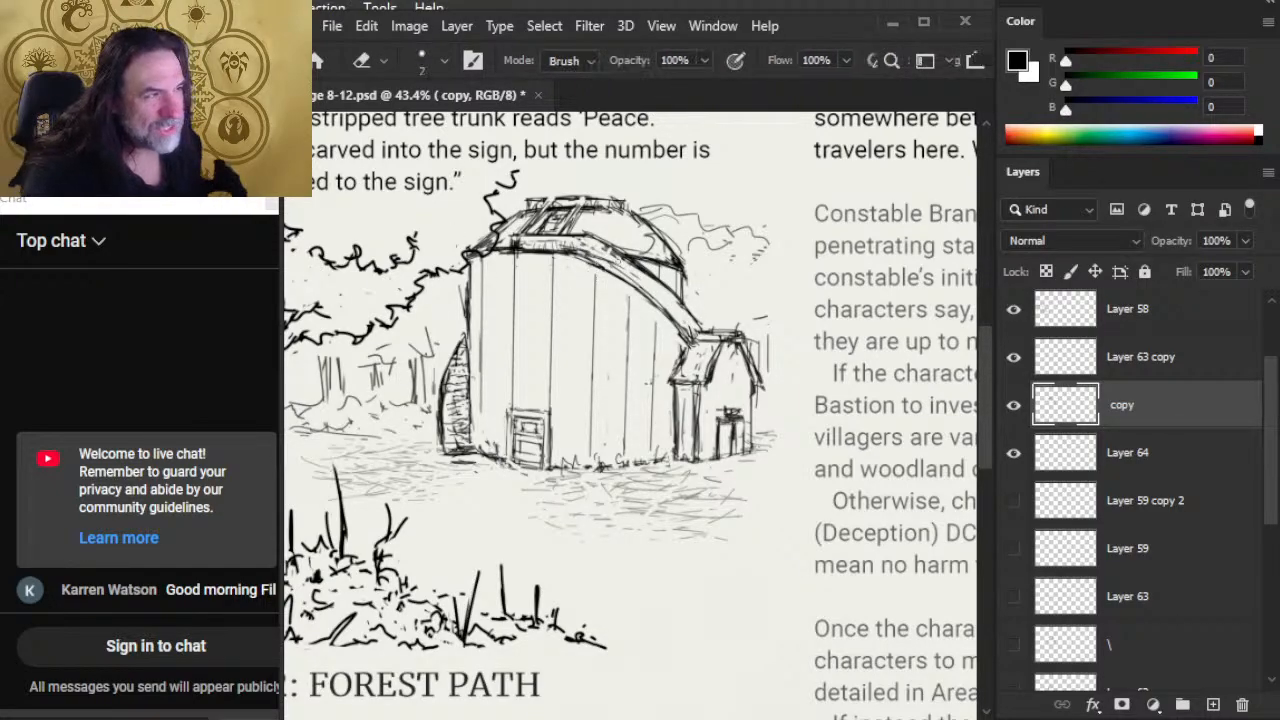
pyautogui.press('b')
pyautogui.moveTo(600, 262)
pyautogui.mouseDown()
pyautogui.moveTo(548, 250)
pyautogui.moveTo(622, 280)
pyautogui.mouseUp()
pyautogui.press('e')
# Step: Select Layer 58 and nudge its artwork two steps to the right
pyautogui.press('z')
pyautogui.moveTo(665, 322); pyautogui.dragTo(514, 441)
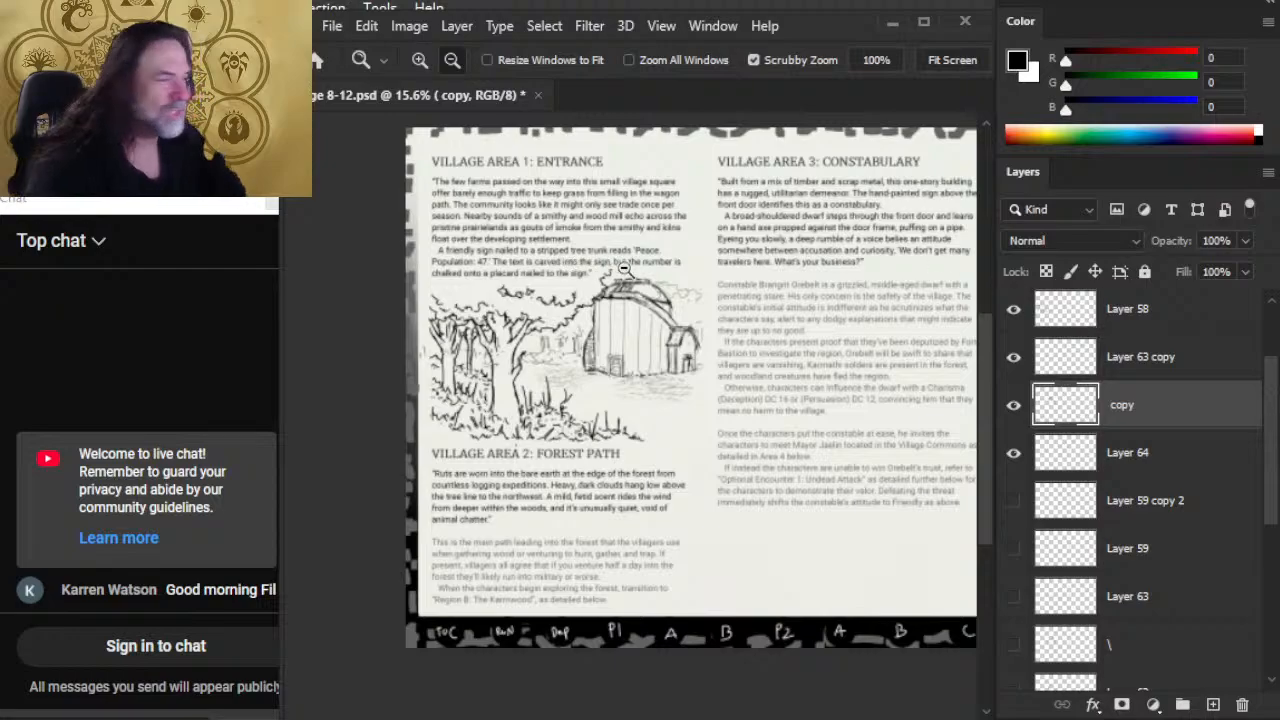
pyautogui.click(1147, 317)
pyautogui.press('e')
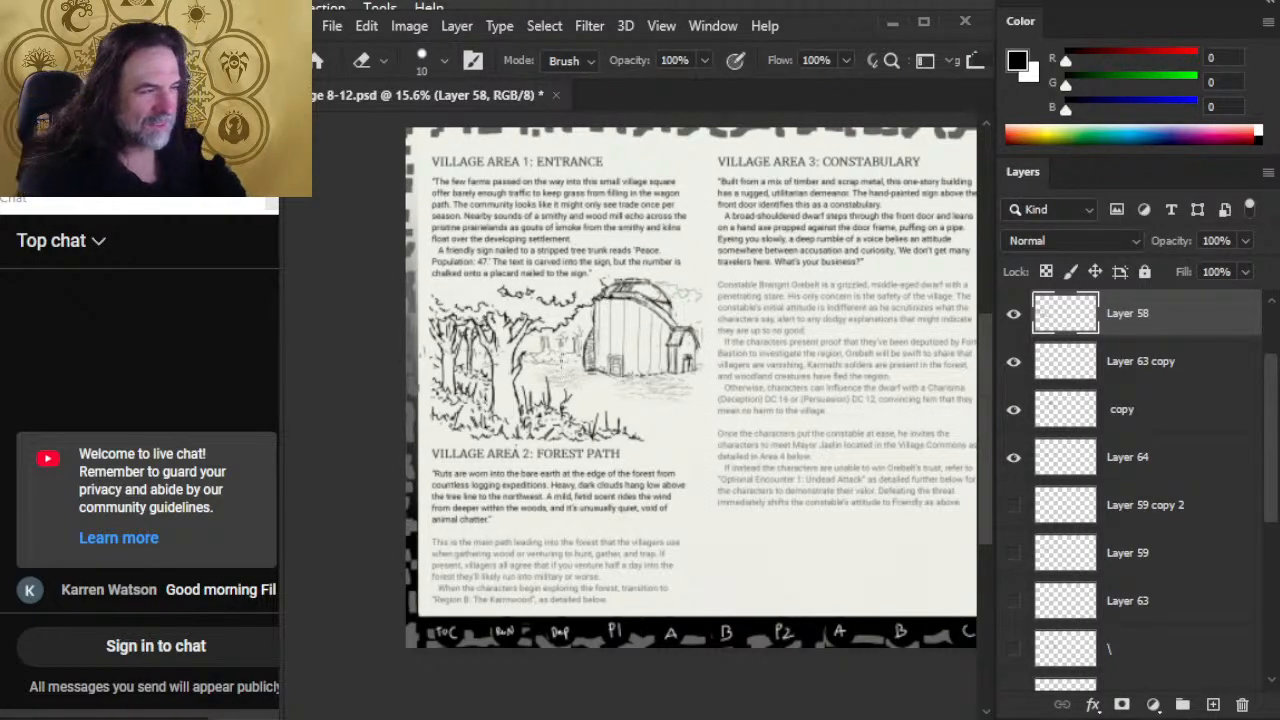
pyautogui.press('v')
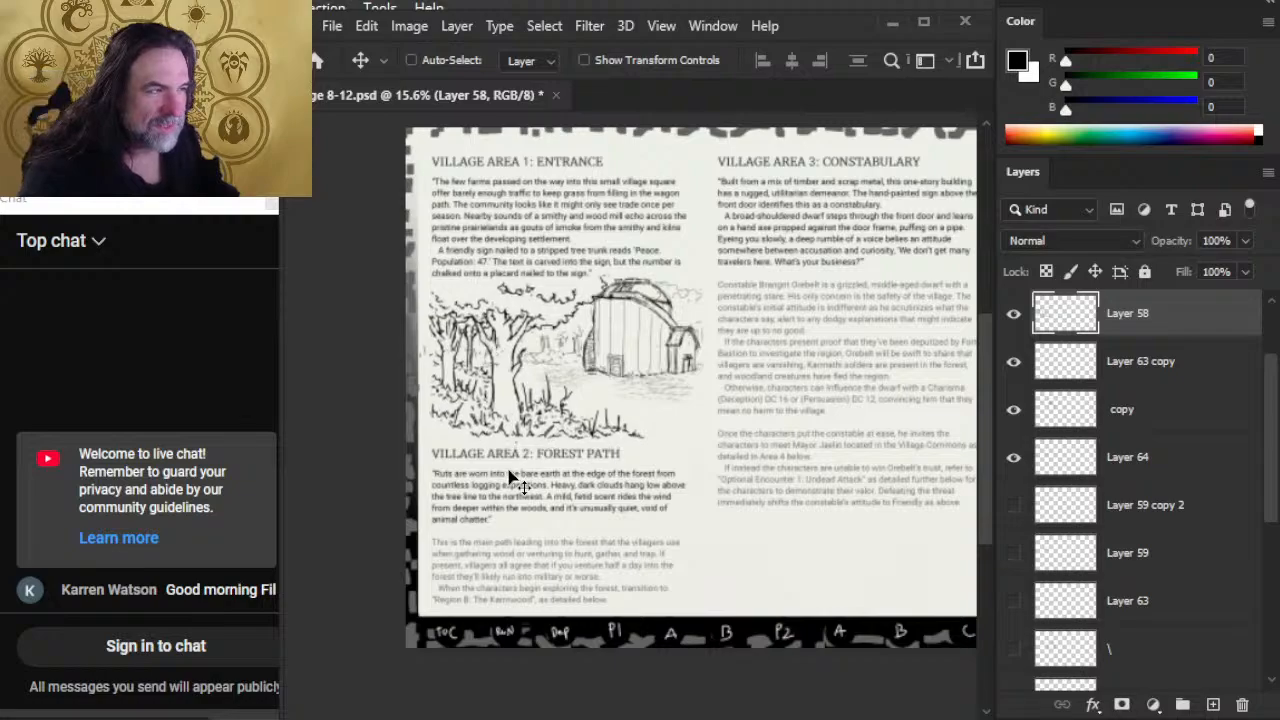
pyautogui.press('Right')
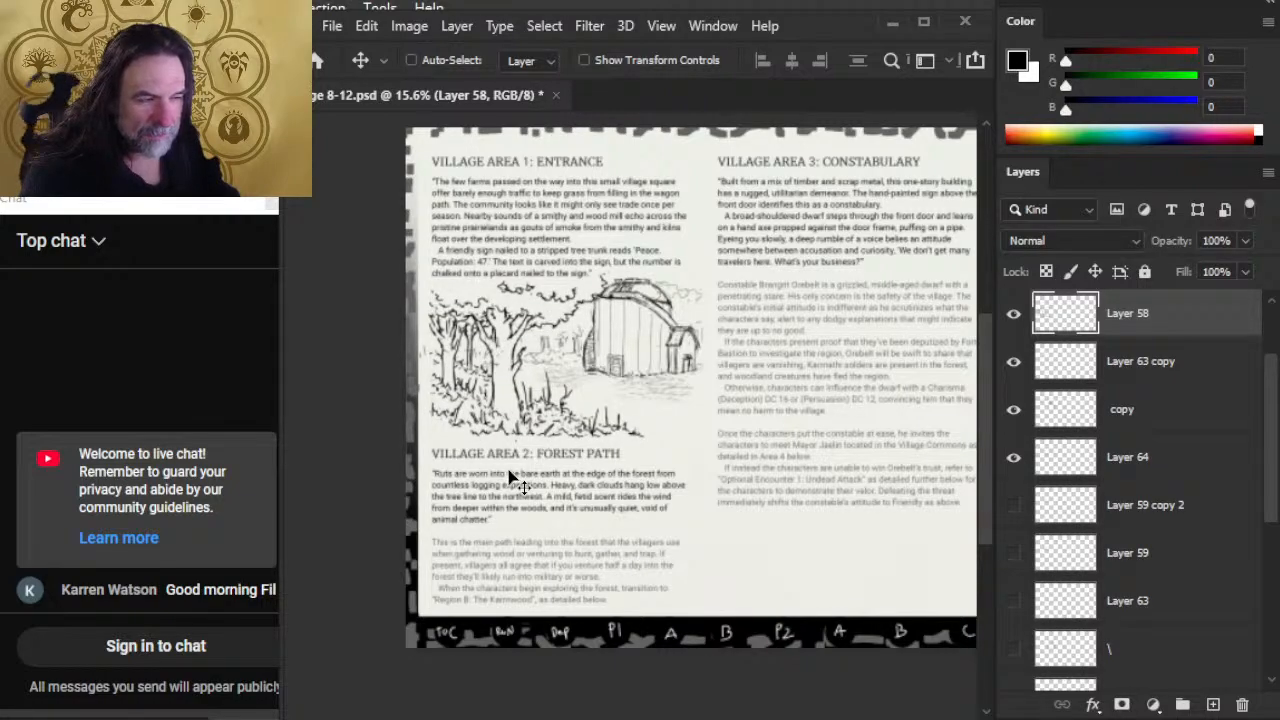
pyautogui.press('Right')
pyautogui.press('e')
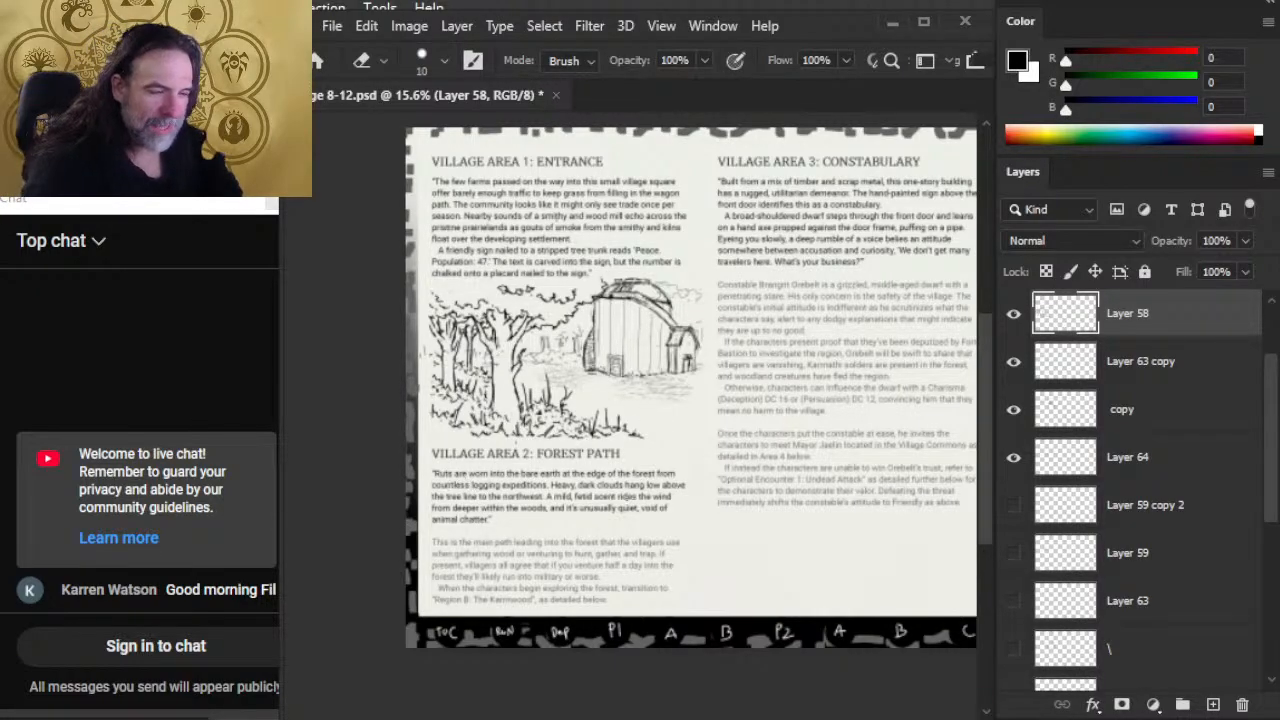
pyautogui.press('z')
pyautogui.moveTo(468, 529); pyautogui.dragTo(517, 528)
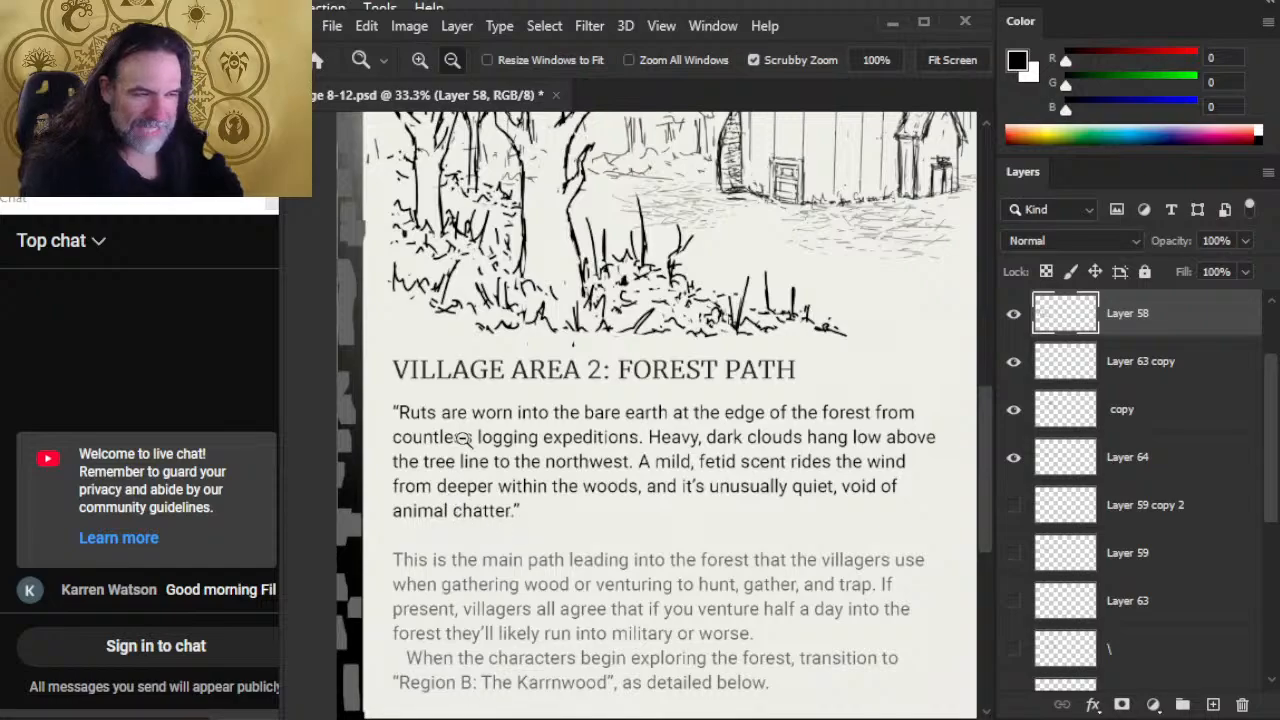
pyautogui.moveTo(590, 441); pyautogui.dragTo(470, 424)
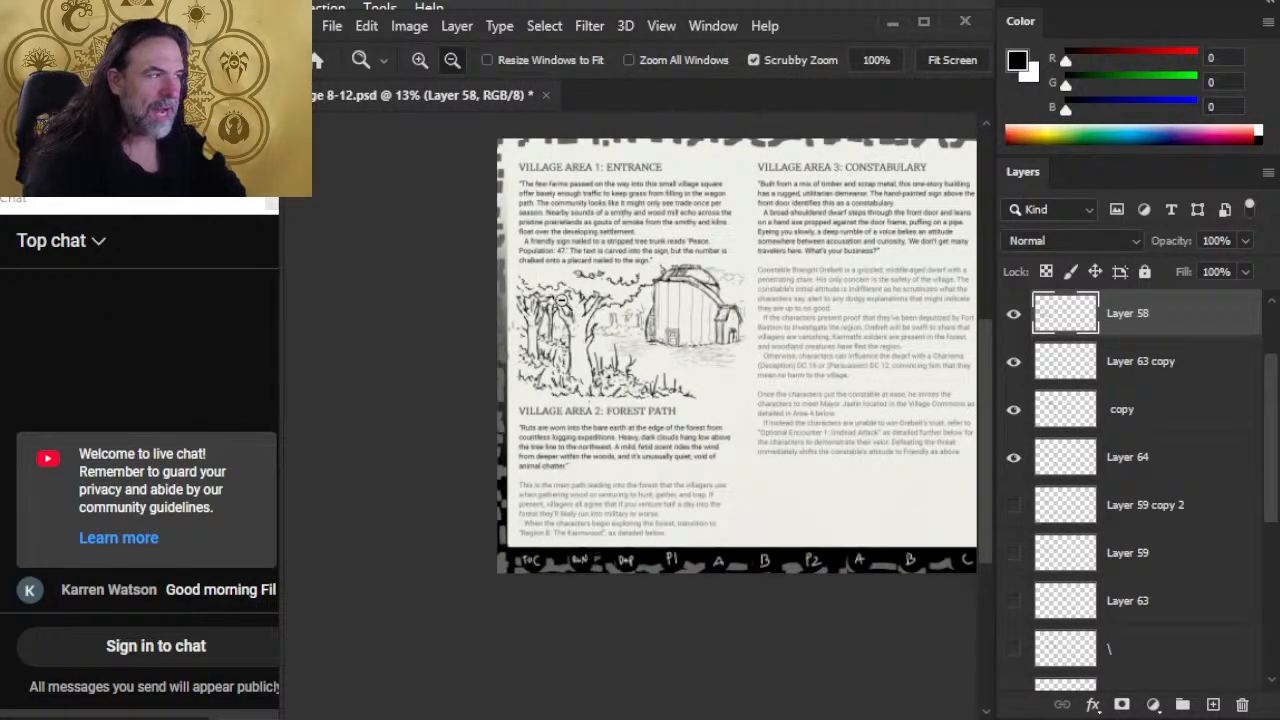
pyautogui.moveTo(759, 395); pyautogui.dragTo(570, 311)
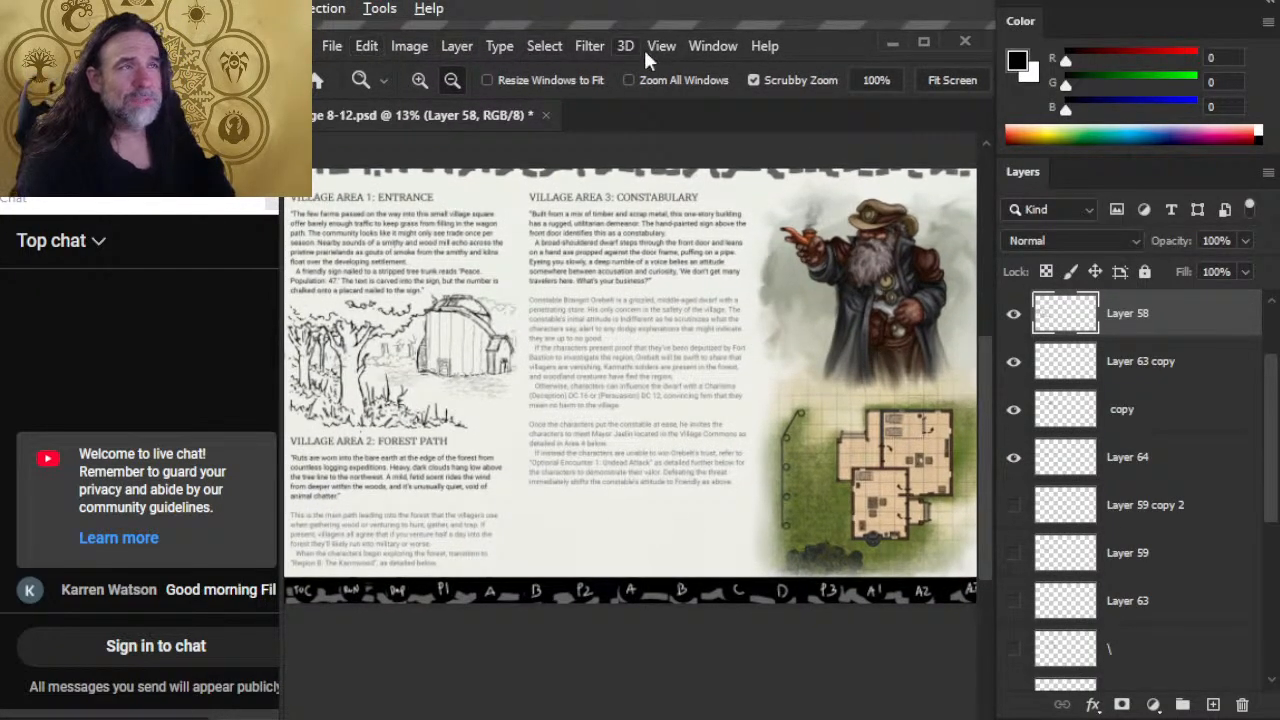
pyautogui.moveTo(854, 46); pyautogui.dragTo(860, 21)
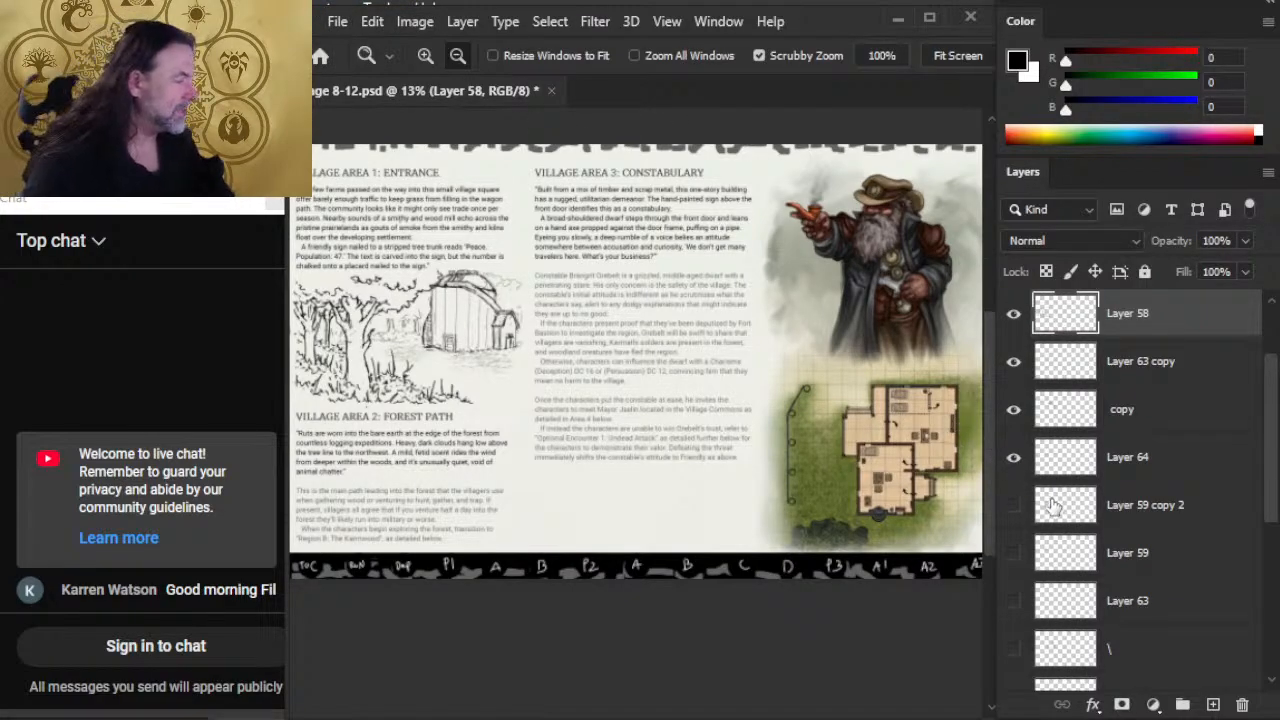
# Step: Show group 10 temporarily, sample the 160, 160, 160 grey of its text boxes as foreground colour, and hide the group again
pyautogui.moveTo(1276, 486); pyautogui.dragTo(1266, 434)
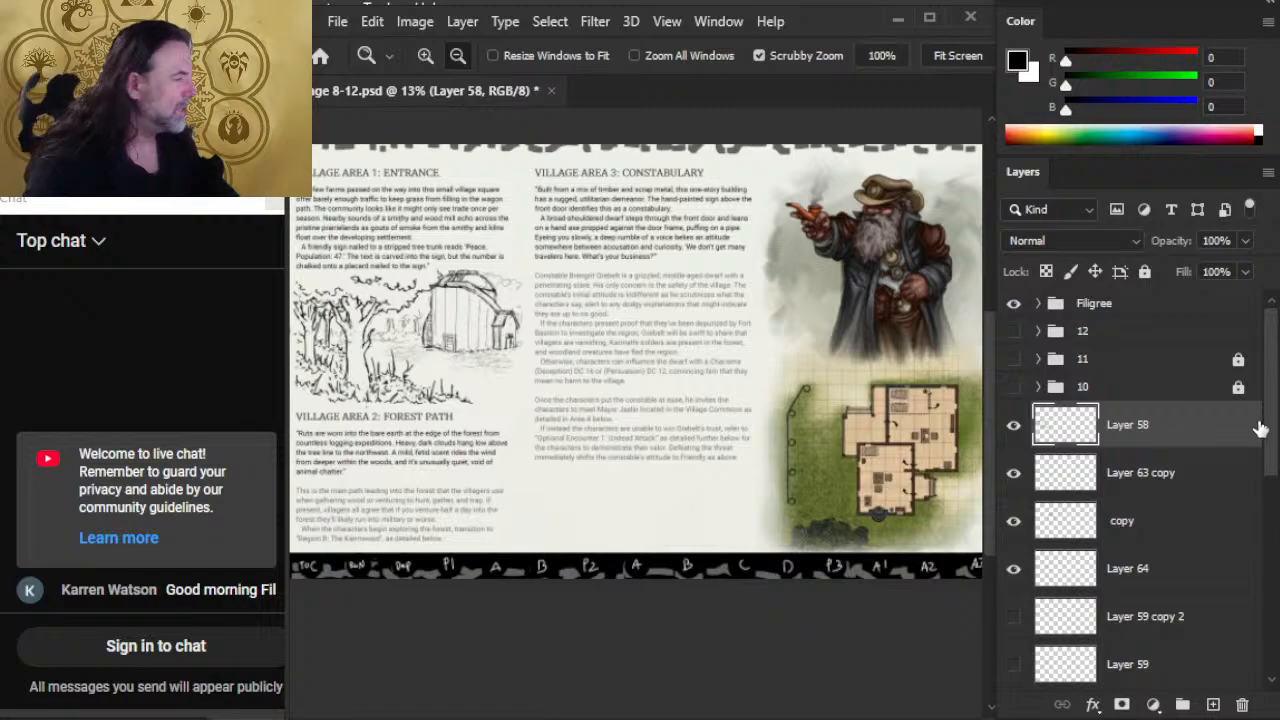
pyautogui.click(1014, 358)
pyautogui.click(1014, 357)
pyautogui.click(1014, 384)
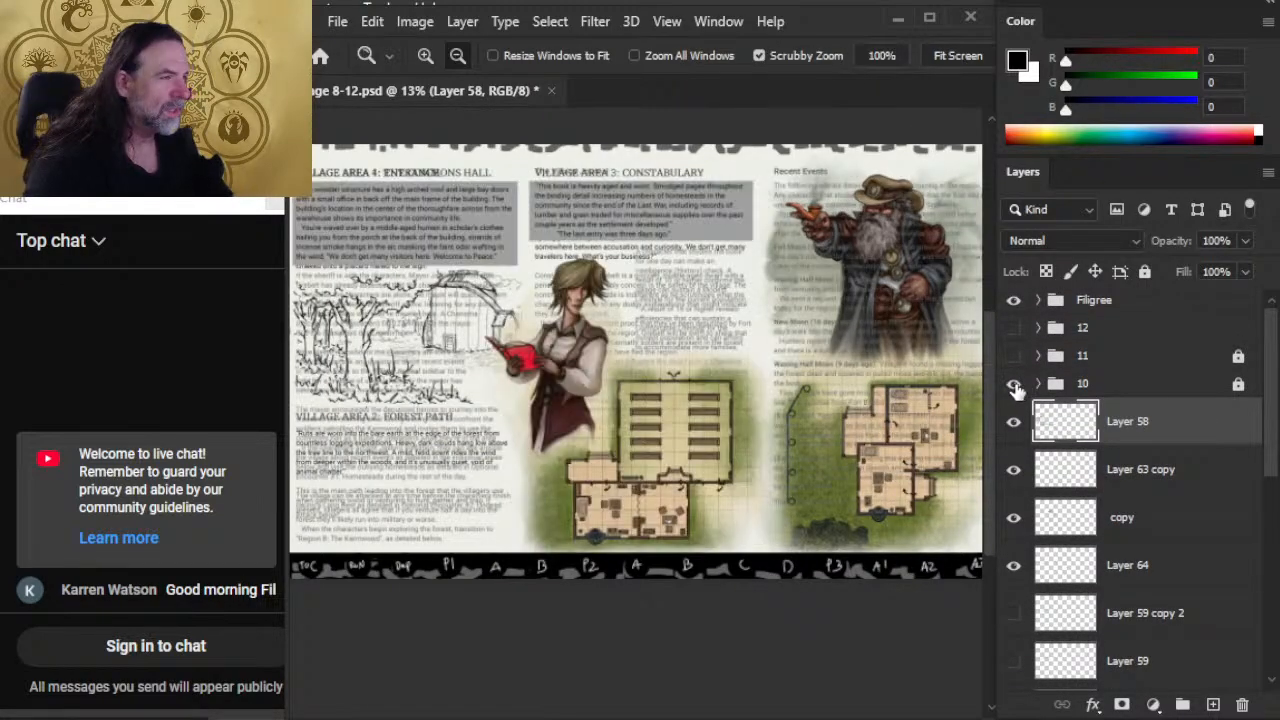
pyautogui.press('b')
pyautogui.keyDown('alt'); pyautogui.click(715, 207); pyautogui.keyUp('alt')
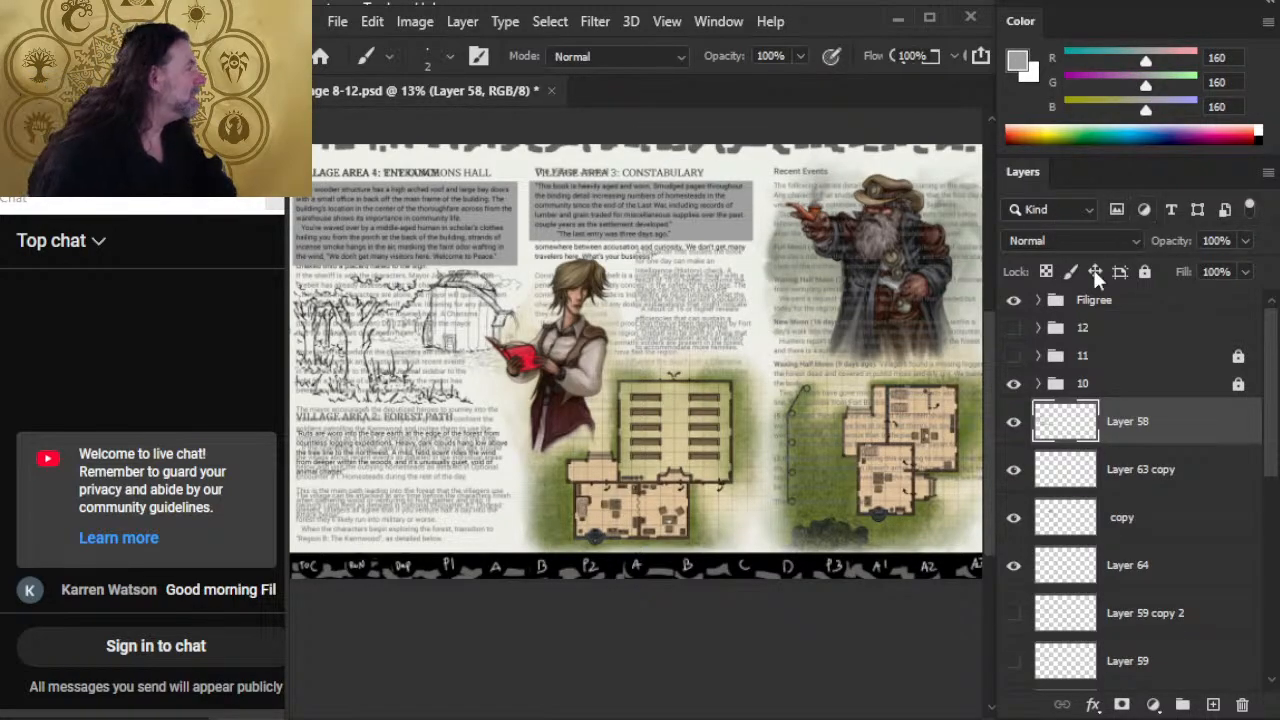
pyautogui.click(1014, 328)
pyautogui.click(1014, 384)
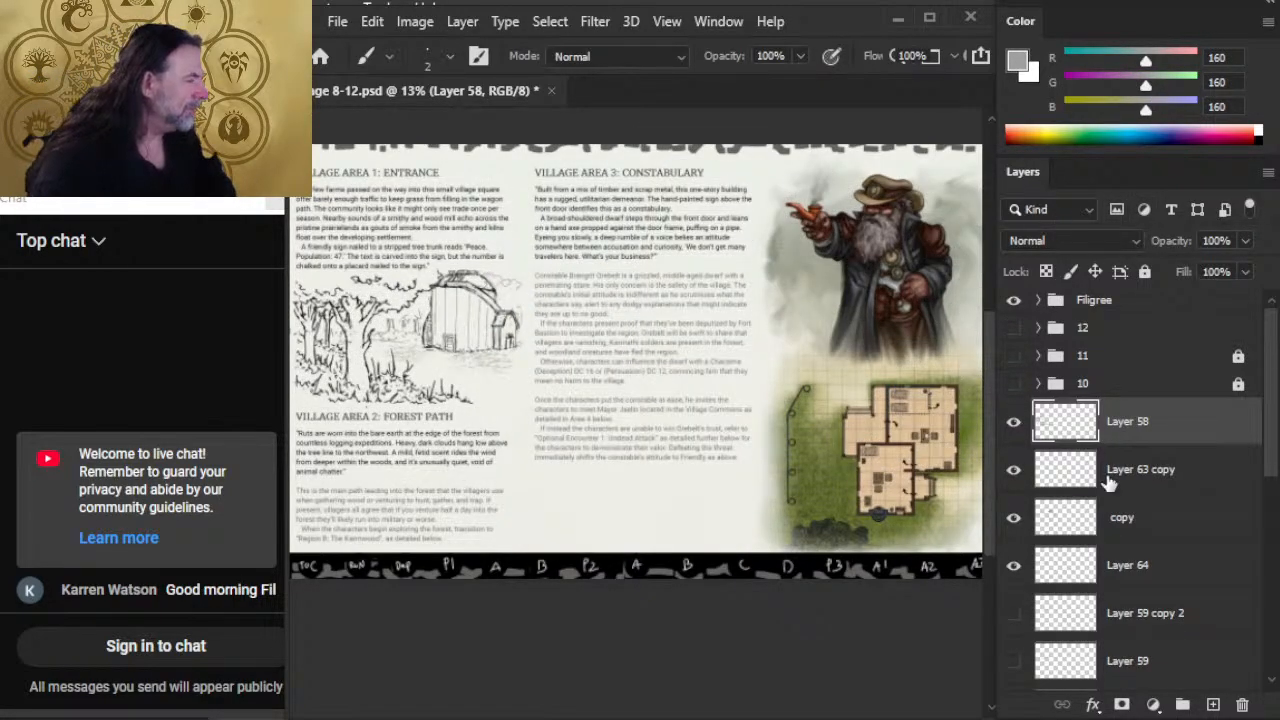
# Step: In group 9, group the layers from Layer 28 down to Layer 52 and name the new group "right"
pyautogui.scroll(-10, 1247, 556)
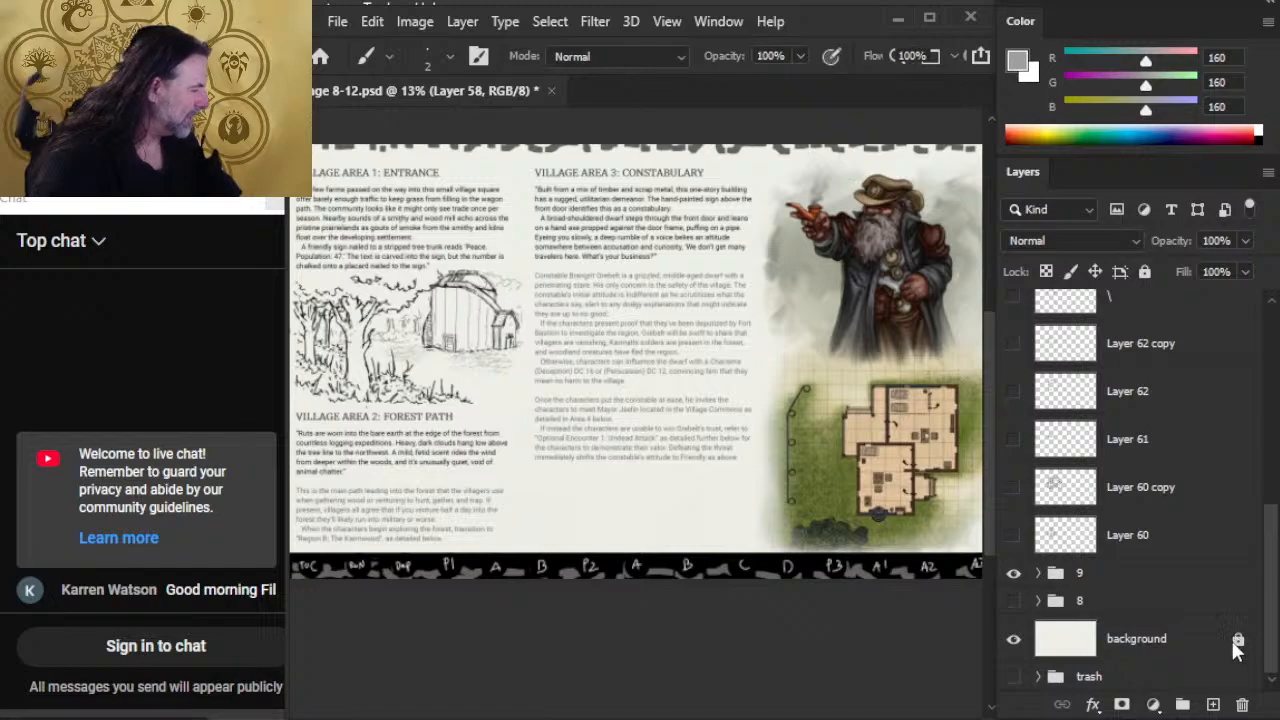
pyautogui.click(1037, 574)
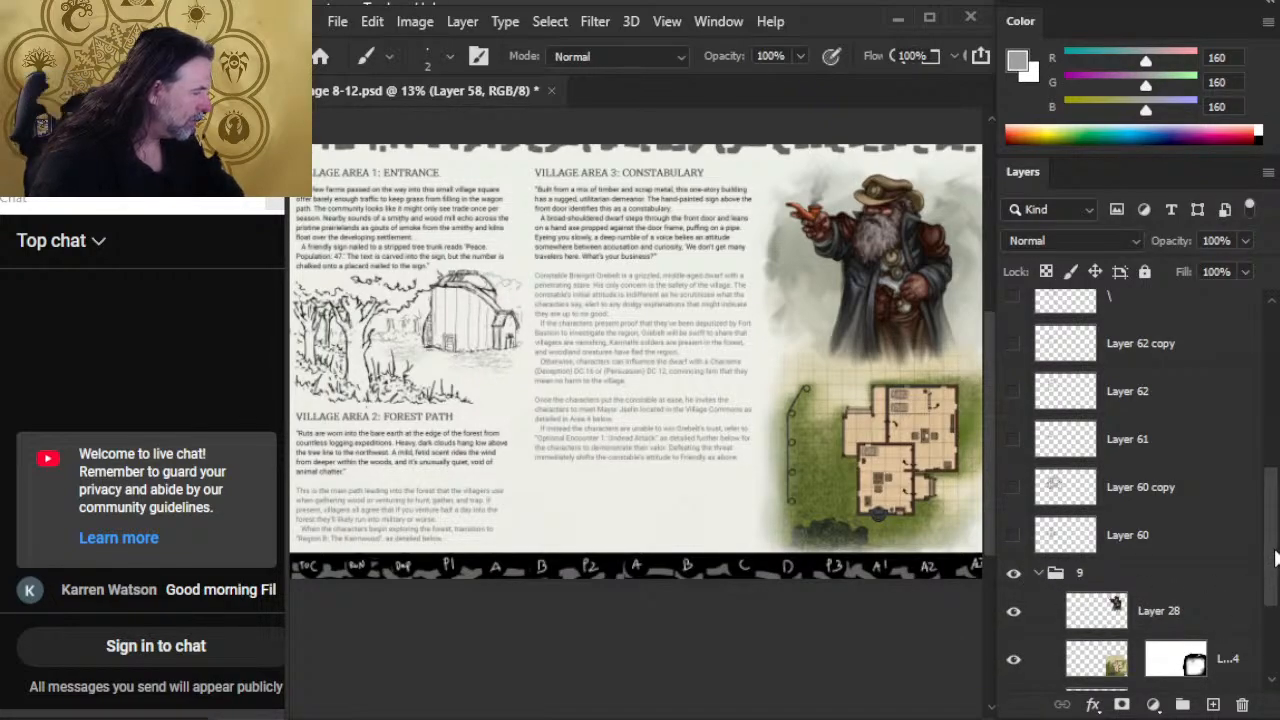
pyautogui.moveTo(1274, 558); pyautogui.dragTo(1258, 630)
pyautogui.click(1178, 530)
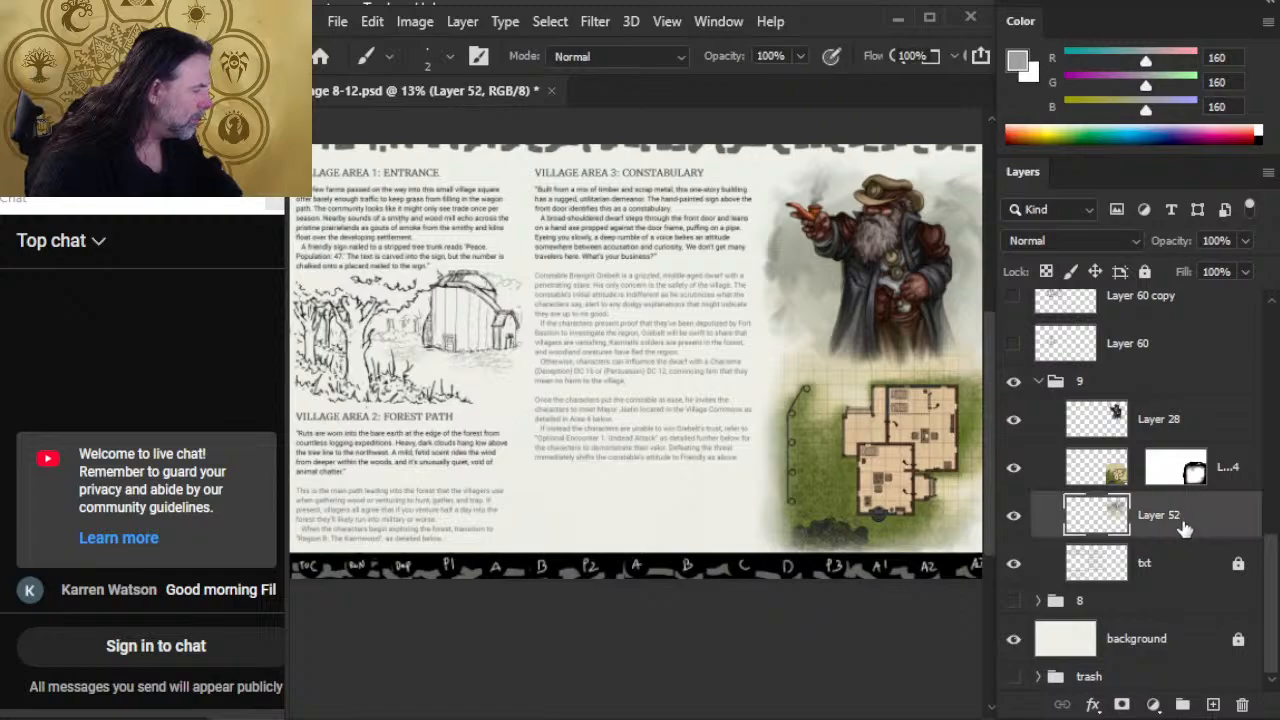
pyautogui.keyDown('shift'); pyautogui.click(1188, 436); pyautogui.keyUp('shift')
pyautogui.hotkey('ctrl', 'g')
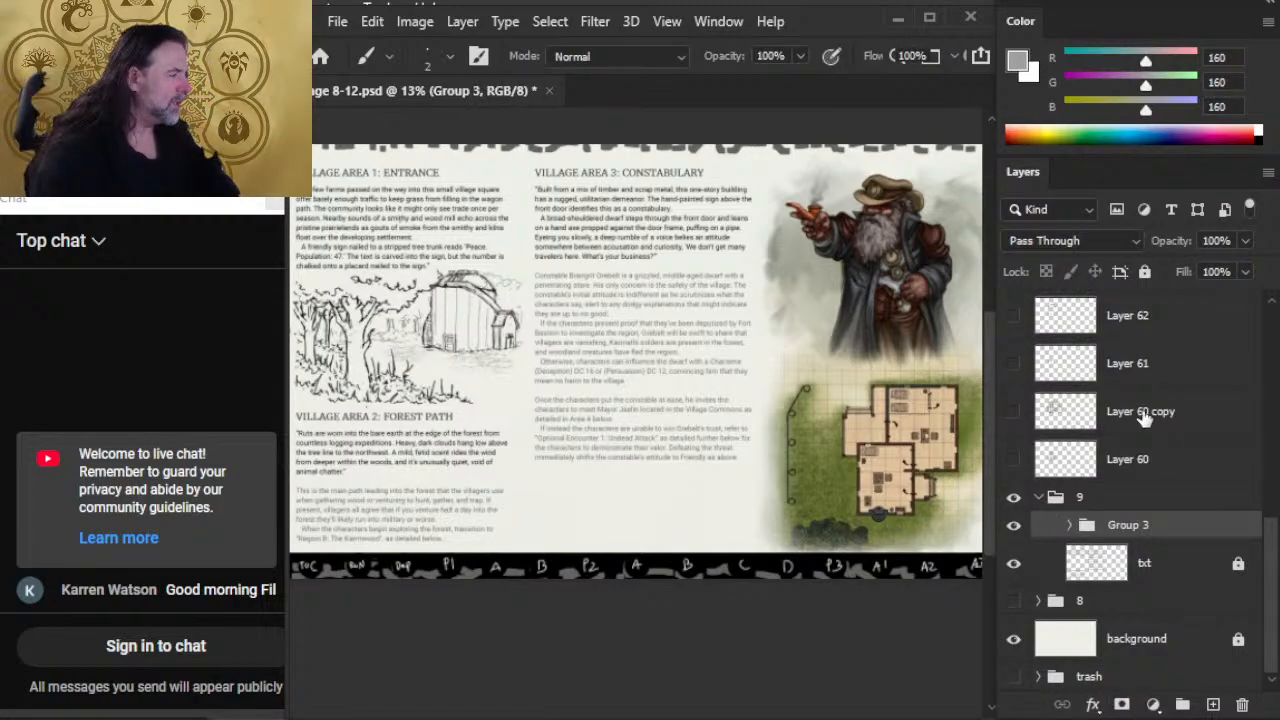
pyautogui.doubleClick(1125, 526)
pyautogui.write('right')
pyautogui.press('Return')
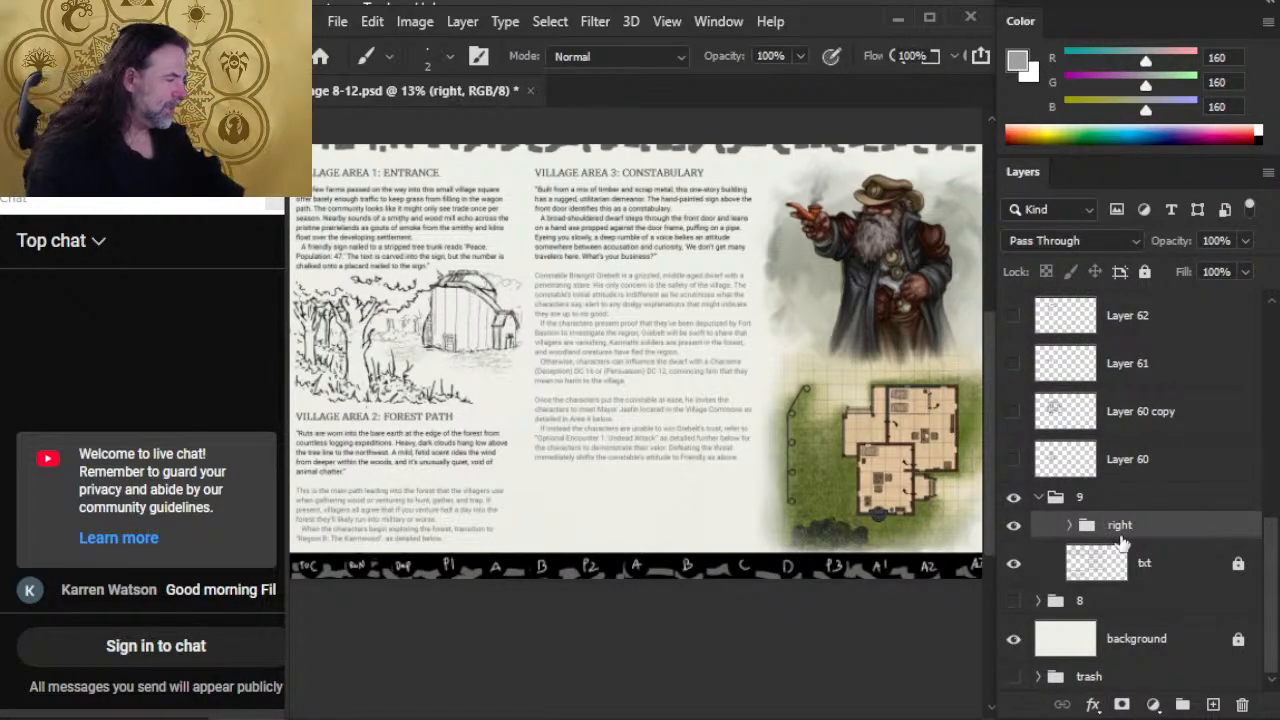
# Step: Move the sketch layers from Layer 58 down to Layer 60 into group 9 beneath "right" and group them as "left"
pyautogui.click(1180, 462)
pyautogui.moveTo(1268, 568); pyautogui.dragTo(1266, 322)
pyautogui.keyDown('shift'); pyautogui.click(1205, 399); pyautogui.keyUp('shift')
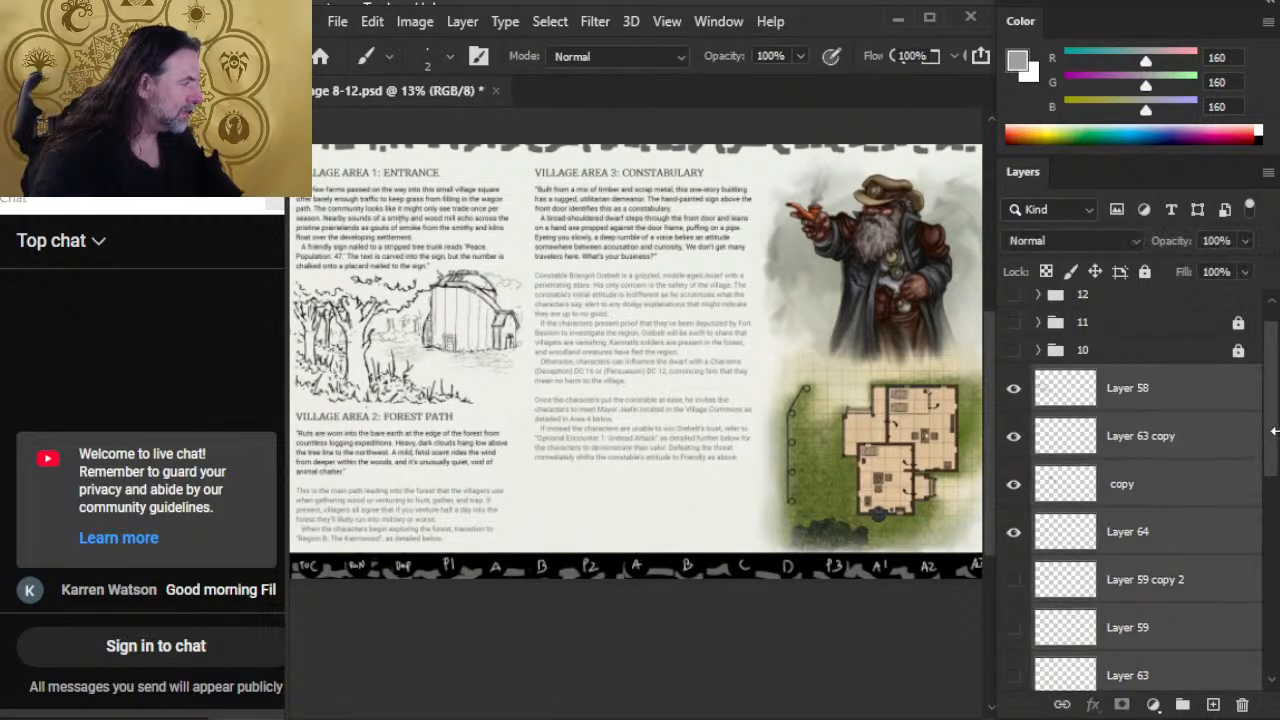
pyautogui.scroll(-10, 1262, 490)
pyautogui.moveTo(1174, 481); pyautogui.dragTo(1174, 546)
pyautogui.hotkey('ctrl', 'g')
pyautogui.doubleClick(1127, 470)
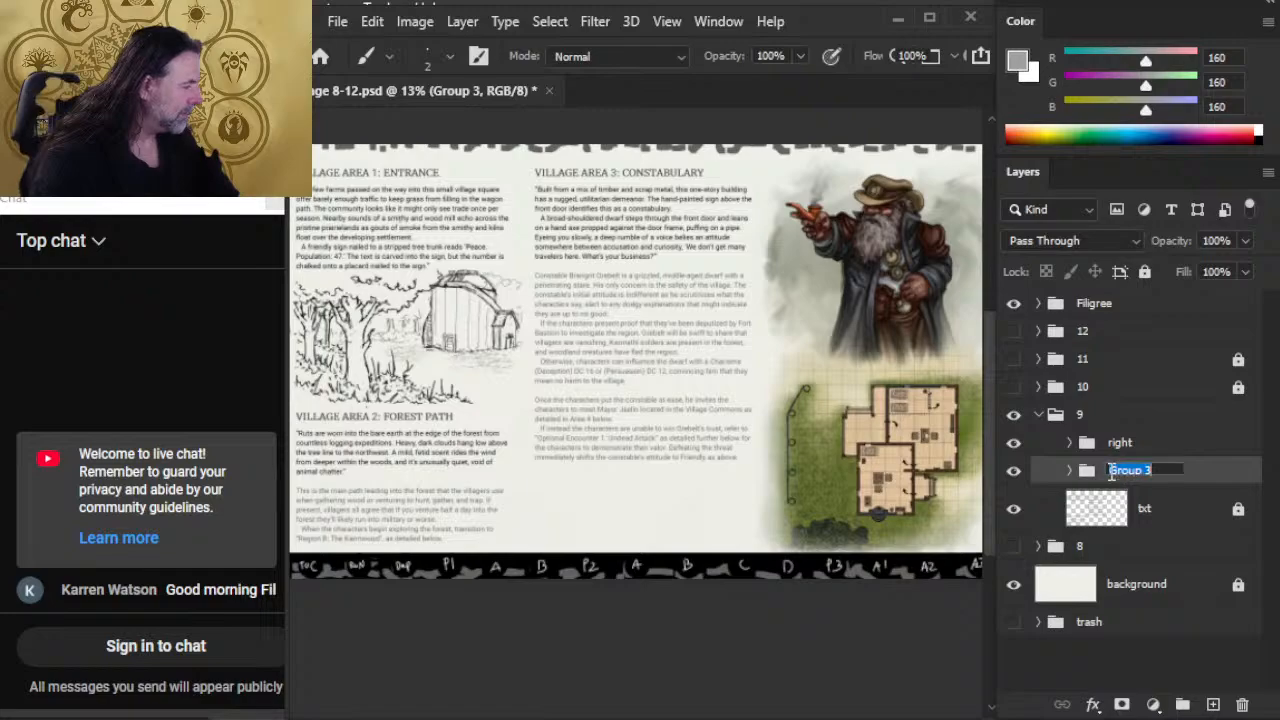
pyautogui.write('left')
pyautogui.press('Return')
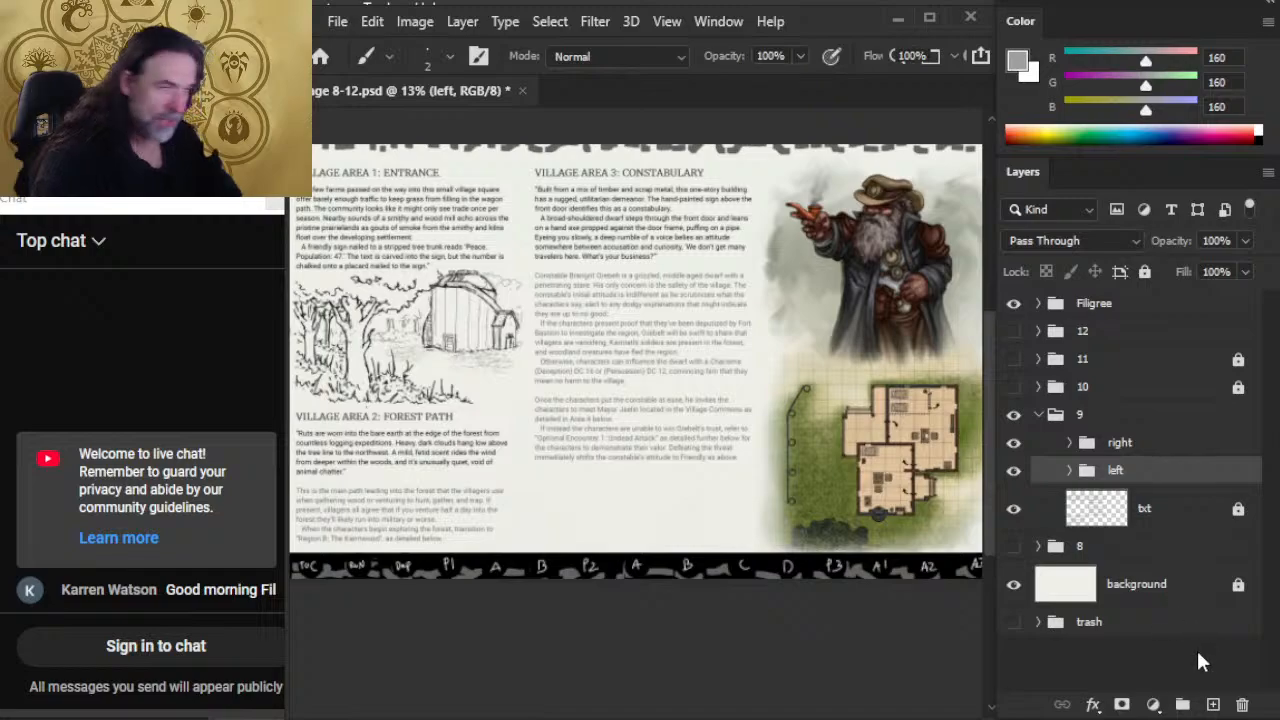
# Step: Add a new layer in group 9 below the "left" group and move the txt layer above the "right" group
pyautogui.click(1160, 524)
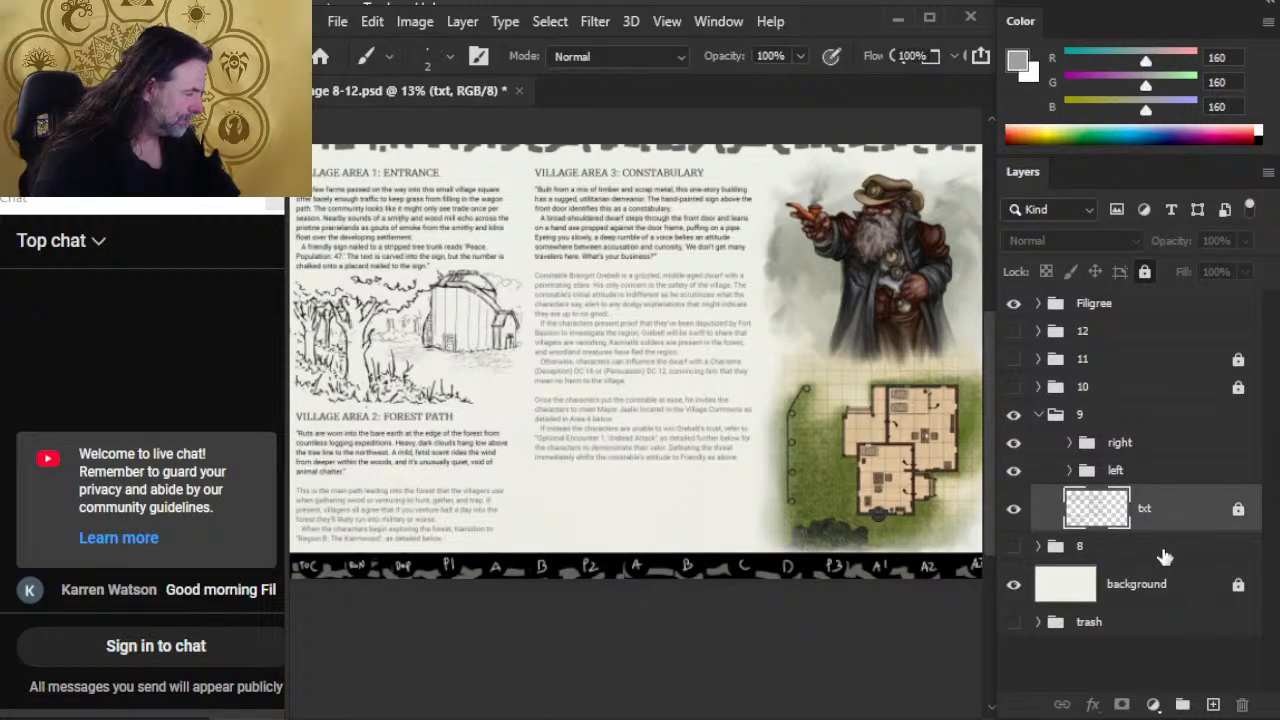
pyautogui.click(1209, 705)
pyautogui.moveTo(1166, 560); pyautogui.dragTo(1150, 432)
pyautogui.click(1045, 545)
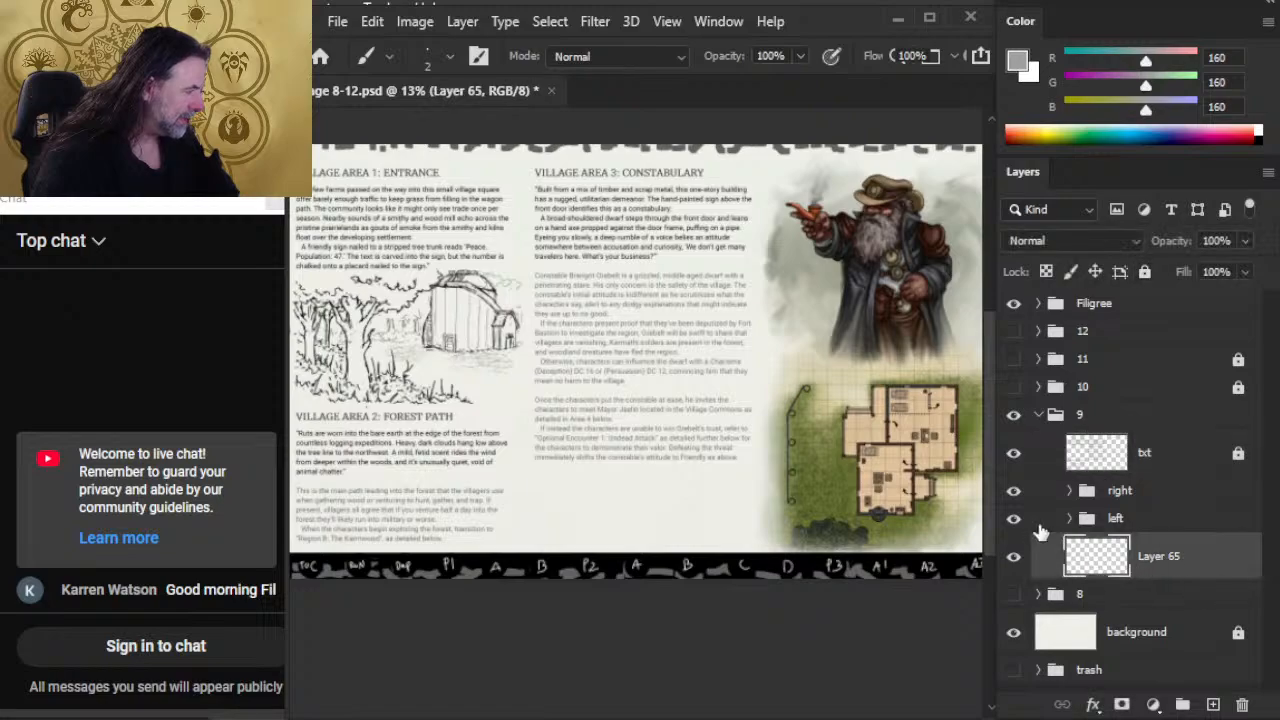
# Step: Draw a rectangular selection around the quoted read-aloud text under the Village Area 1: Entrance heading
pyautogui.moveTo(450, 256); pyautogui.dragTo(644, 369)
pyautogui.moveTo(543, 322); pyautogui.dragTo(628, 337)
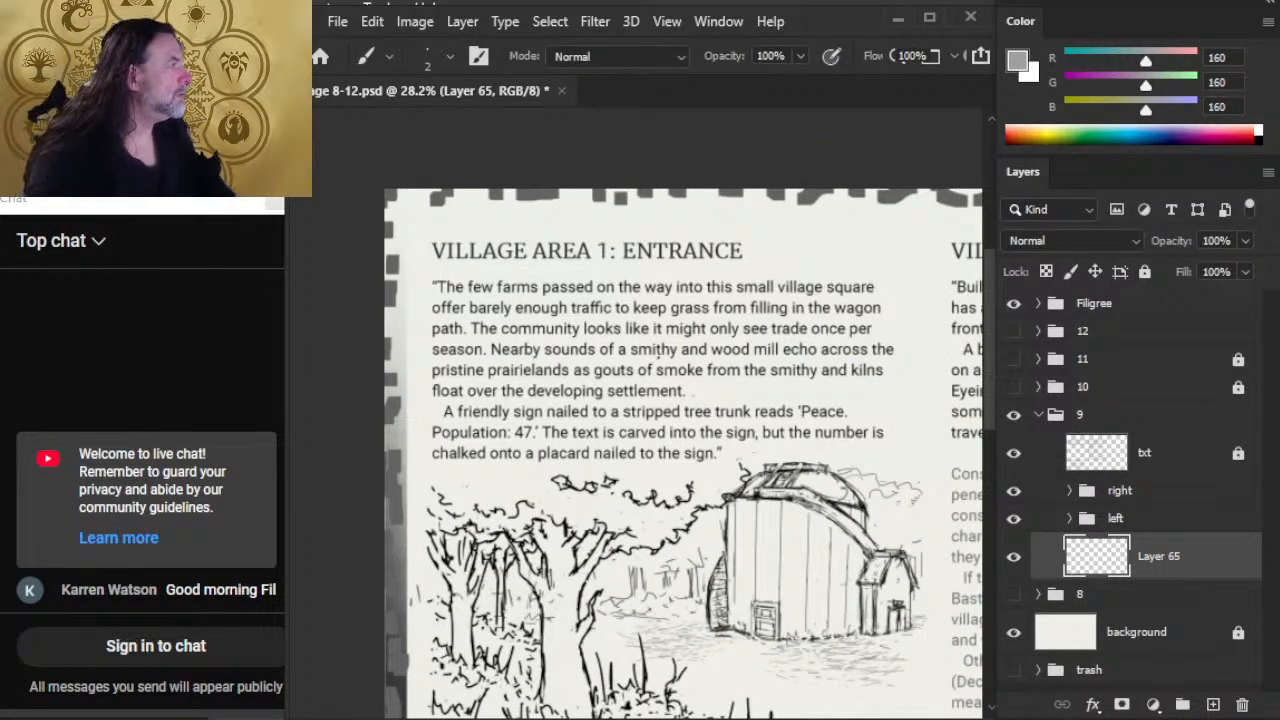
pyautogui.press('m')
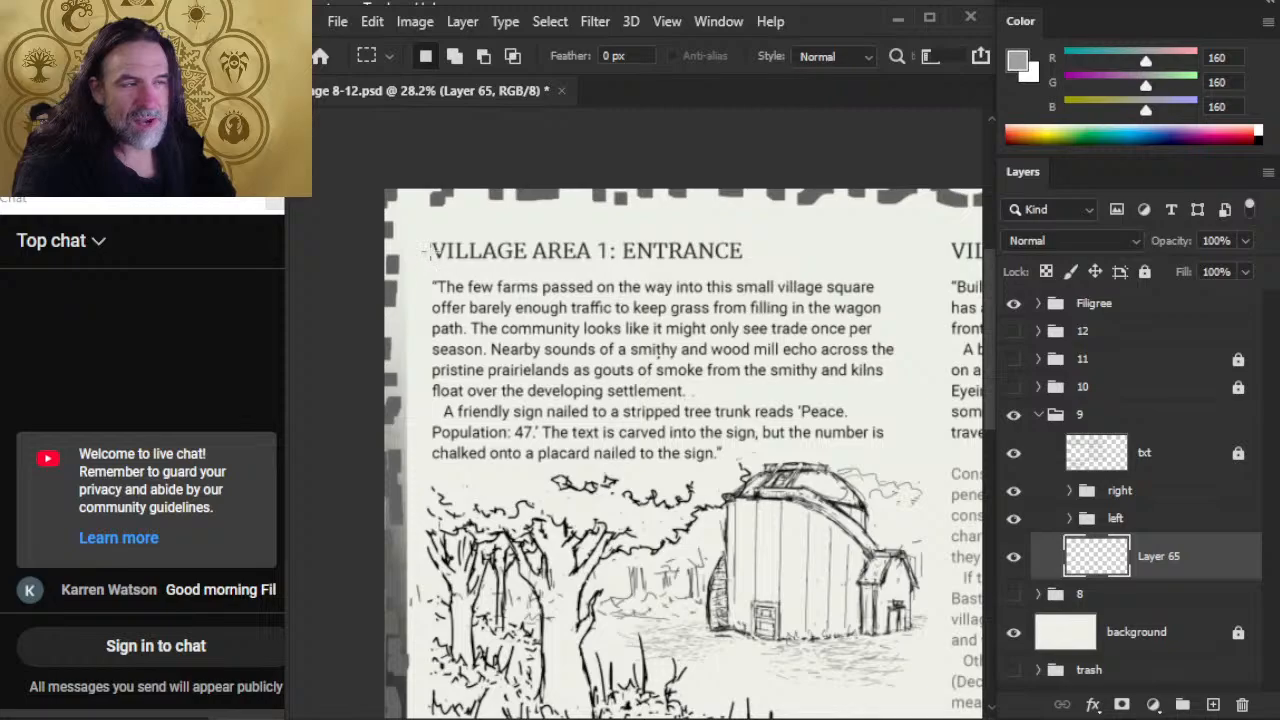
pyautogui.moveTo(424, 250); pyautogui.dragTo(457, 263)
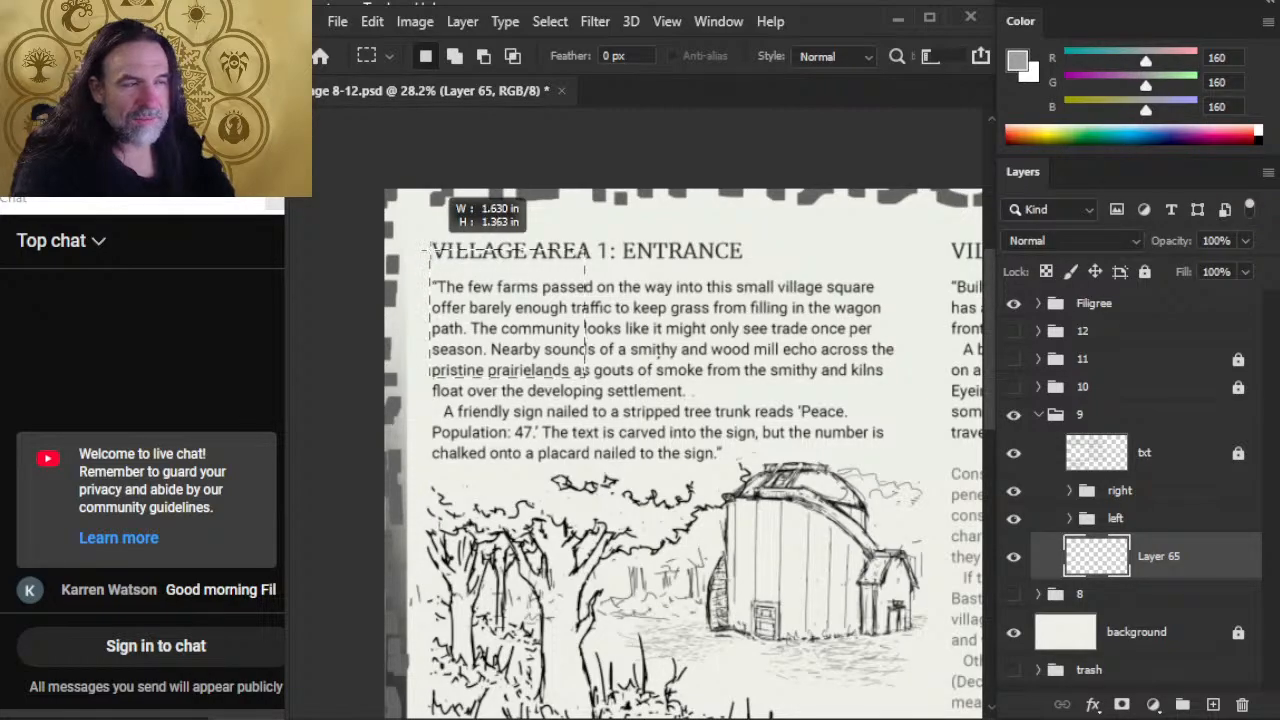
pyautogui.moveTo(584, 378); pyautogui.dragTo(913, 468)
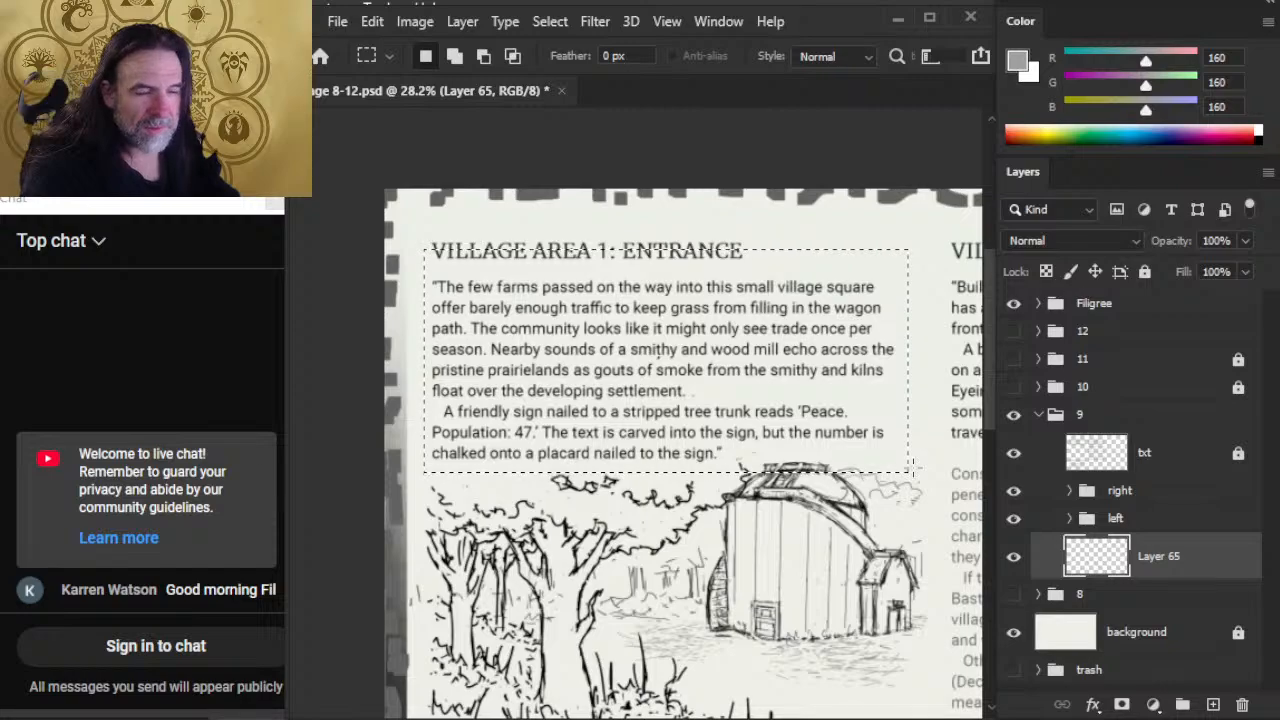
# Step: Transform the selection to 91.54% height by lowering its top edge below the heading, and nudge it down two steps
pyautogui.rightClick(690, 252)
pyautogui.click(750, 214)
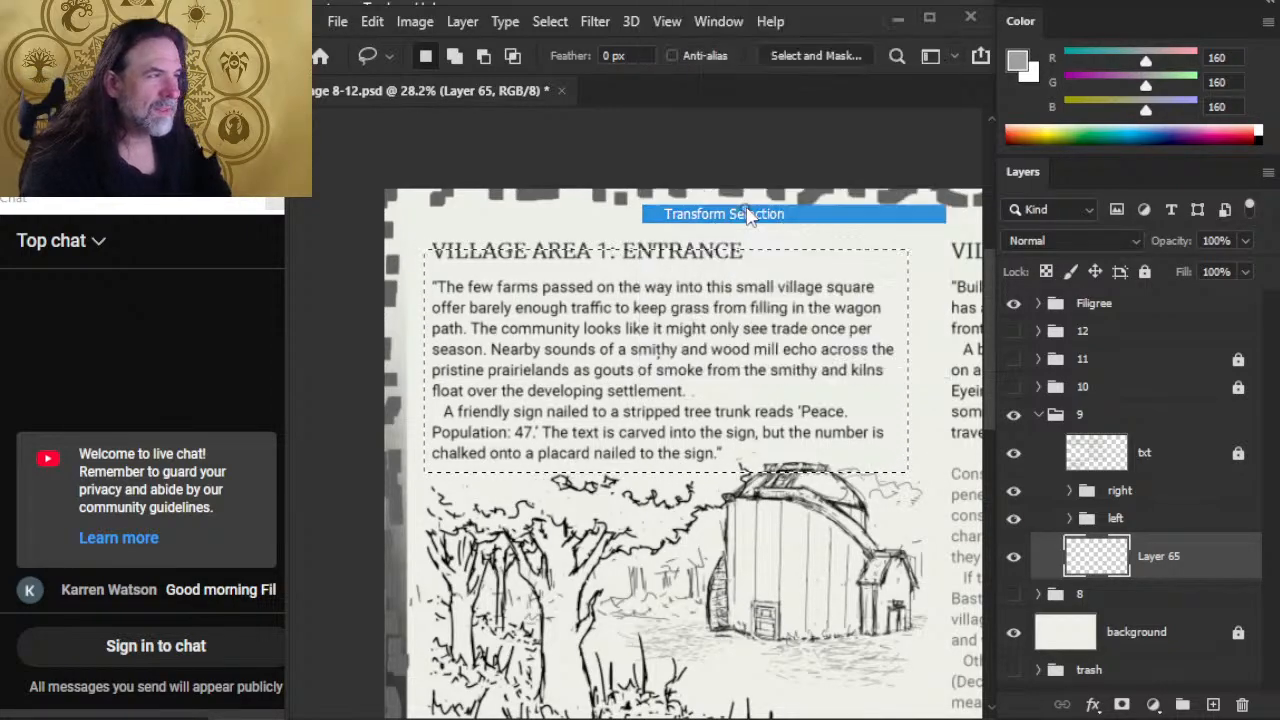
pyautogui.moveTo(667, 251); pyautogui.dragTo(671, 268)
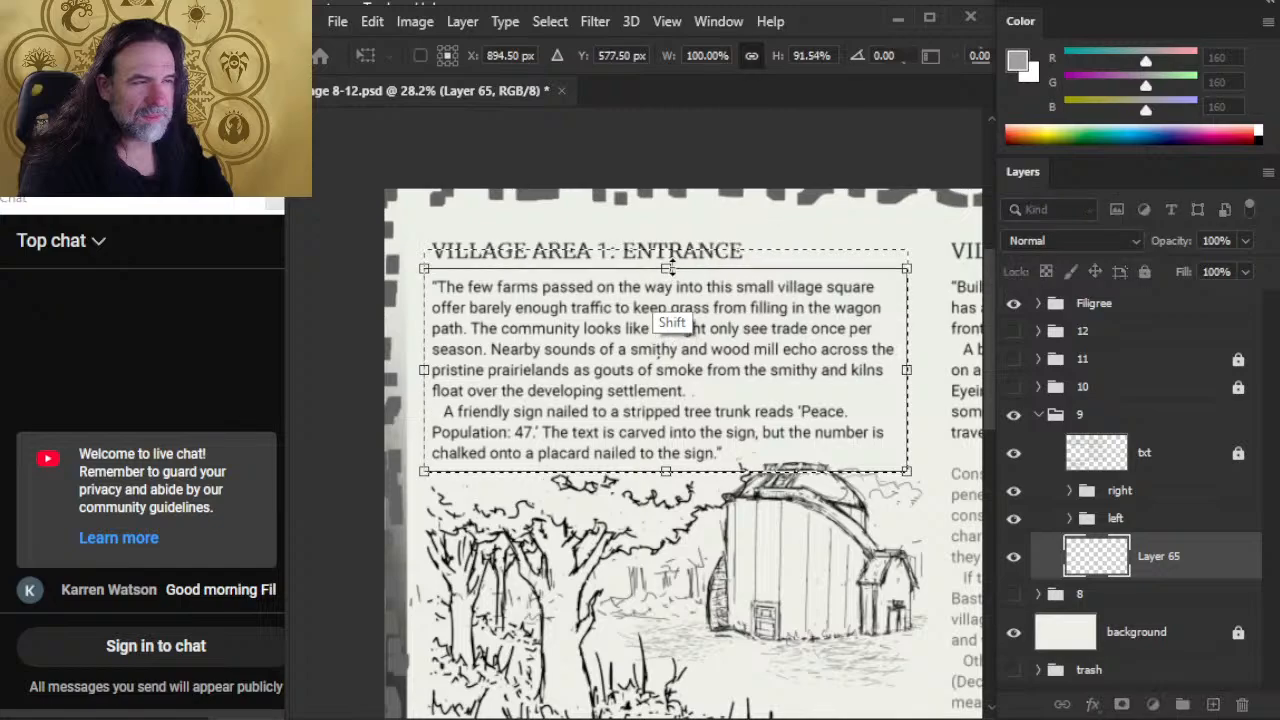
pyautogui.press('Down')
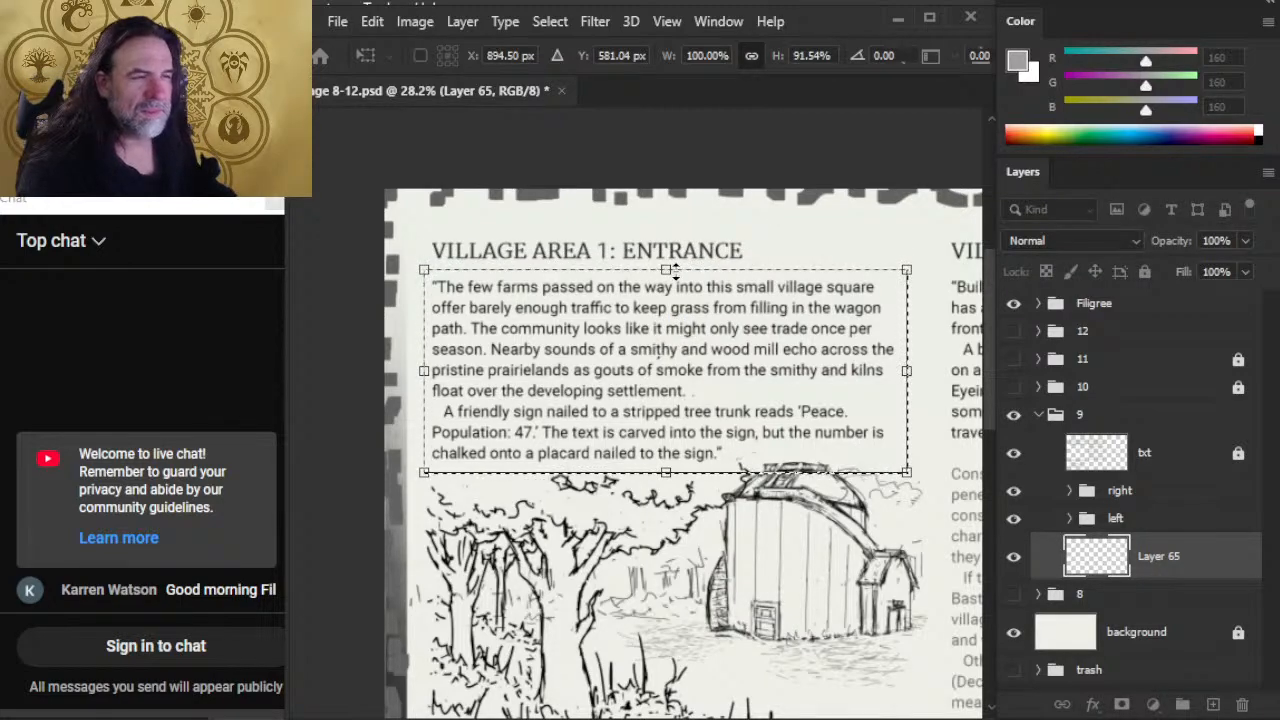
pyautogui.press('Down')
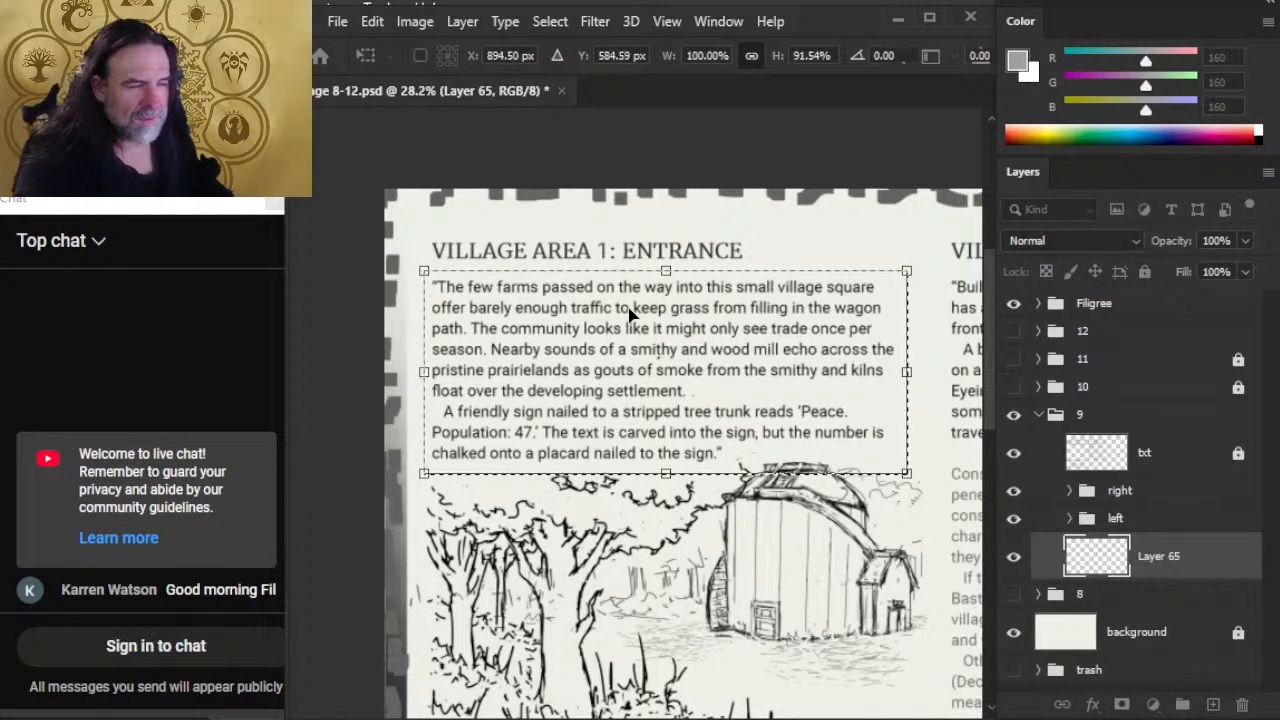
pyautogui.press('Return')
# Step: Fill the selection behind the Village Area 1 text with the sampled grey on Layer 65 and deselect
pyautogui.press('g')
pyautogui.click(782, 435)
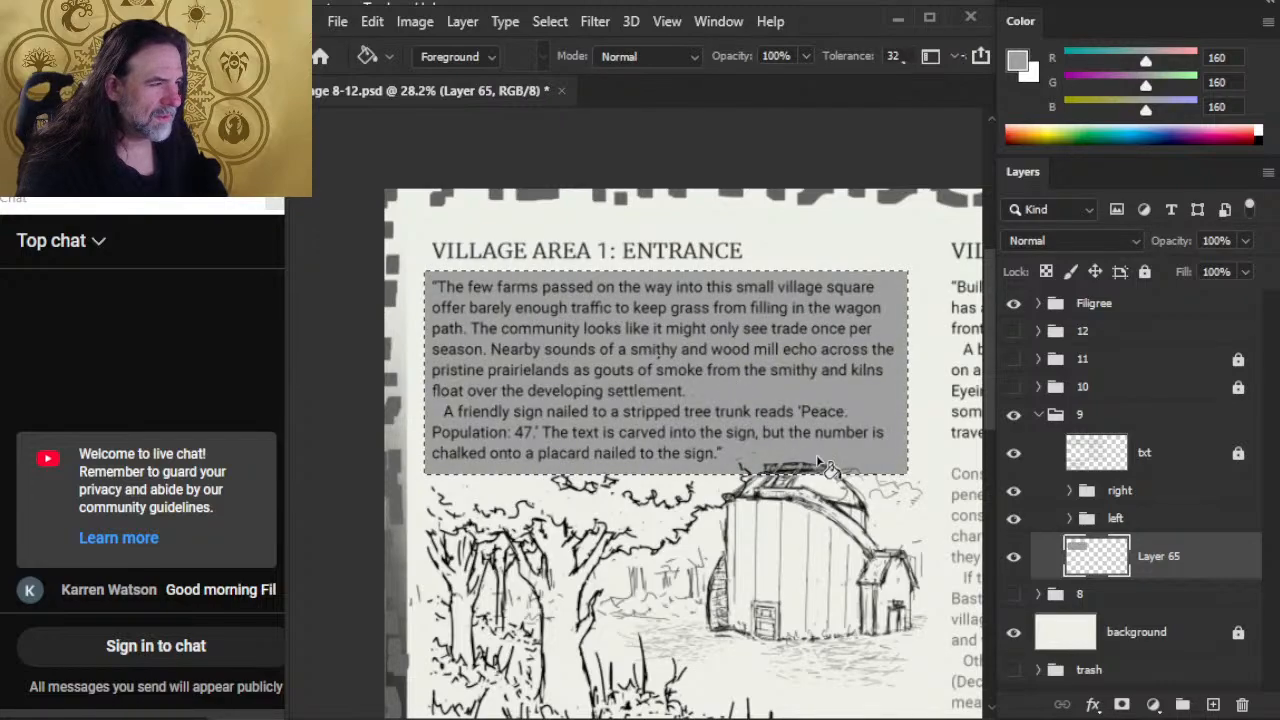
pyautogui.press('l')
pyautogui.hotkey('ctrl', 'd')
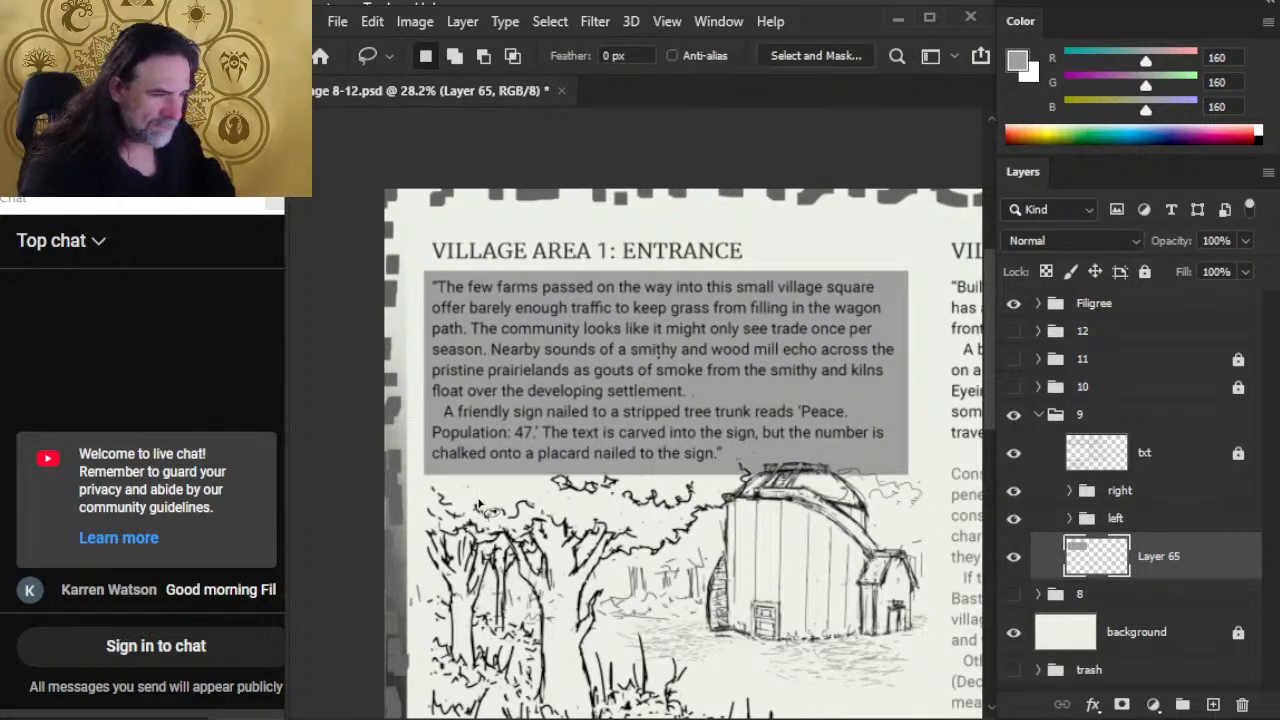
# Step: Smudge the lower edge of the Village Area 1 grey box down into the treetops with a 60 px brush at 40% strength
pyautogui.press('r')
pyautogui.press('[')
pyautogui.press('[')
pyautogui.press('[')
pyautogui.press('[')
pyautogui.press('[')
pyautogui.press('[')
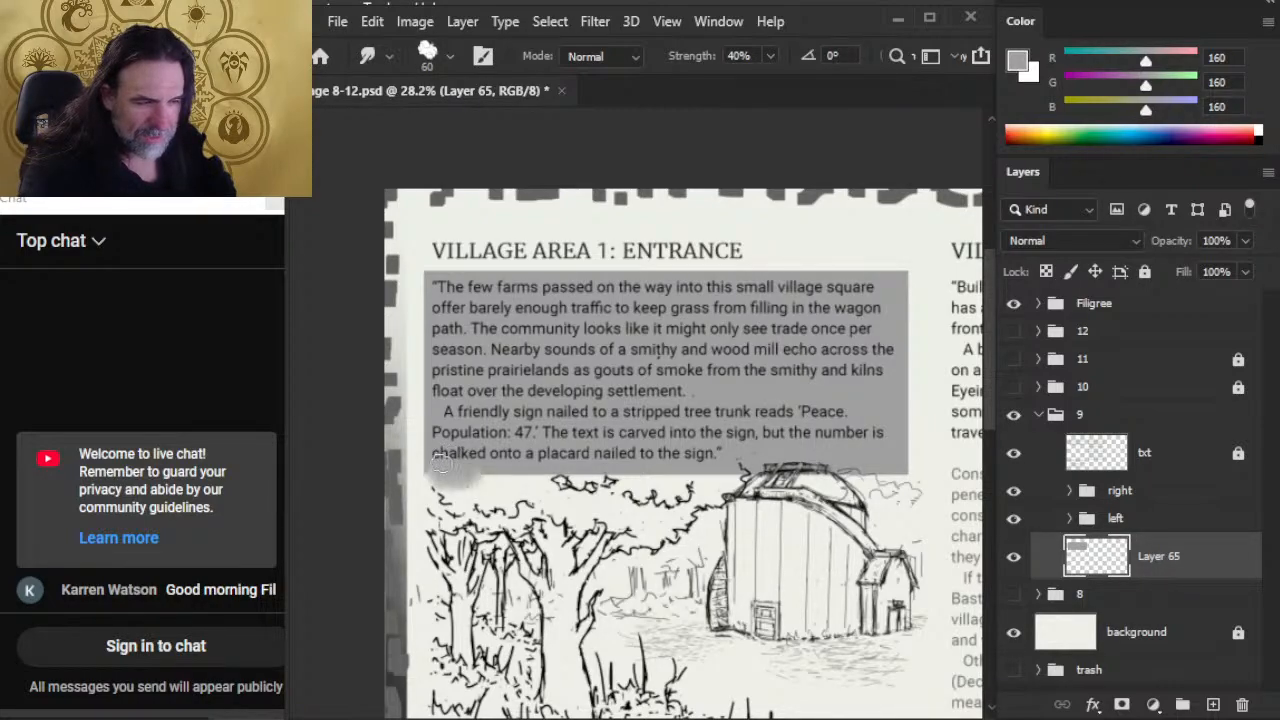
pyautogui.moveTo(513, 478)
pyautogui.mouseDown()
pyautogui.moveTo(486, 472)
pyautogui.moveTo(577, 478)
pyautogui.moveTo(555, 452)
pyautogui.moveTo(471, 452)
pyautogui.moveTo(457, 471)
pyautogui.moveTo(472, 482)
pyautogui.moveTo(481, 461)
pyautogui.moveTo(434, 450)
pyautogui.mouseUp()
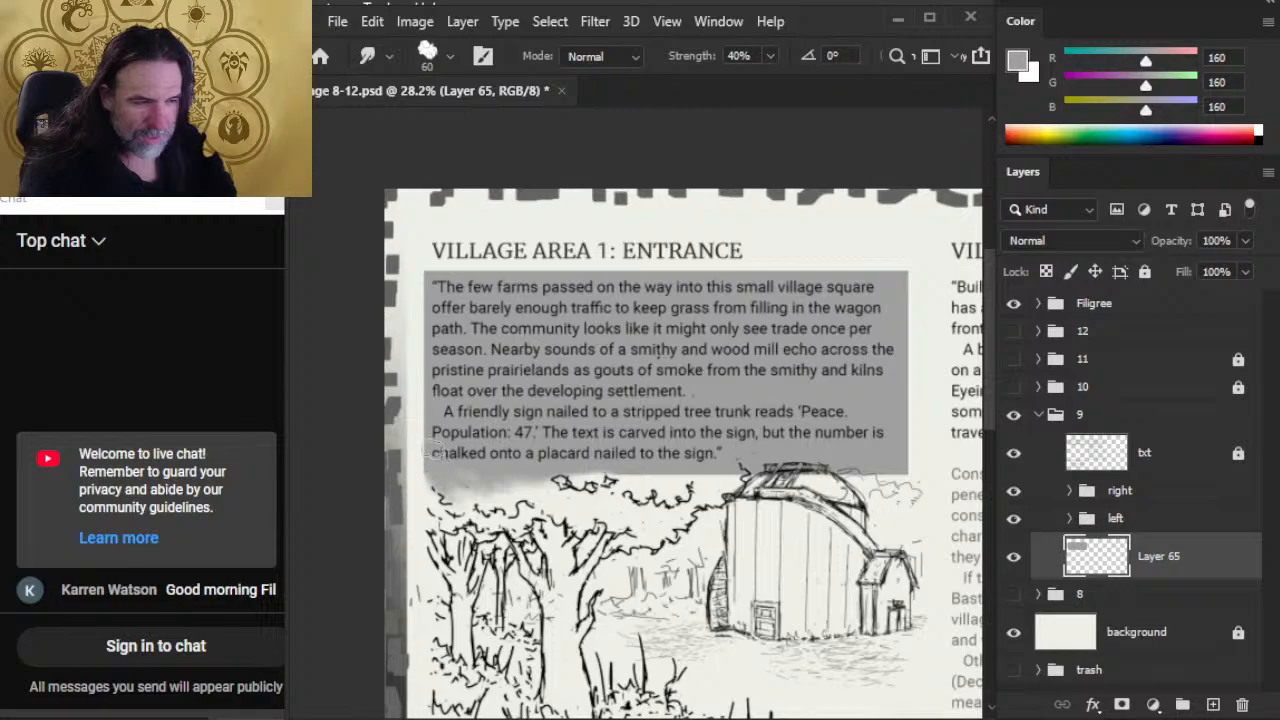
pyautogui.moveTo(535, 452)
pyautogui.mouseDown()
pyautogui.moveTo(502, 491)
pyautogui.moveTo(456, 472)
pyautogui.moveTo(530, 484)
pyautogui.moveTo(538, 461)
pyautogui.moveTo(575, 470)
pyautogui.moveTo(565, 478)
pyautogui.moveTo(622, 465)
pyautogui.moveTo(598, 450)
pyautogui.moveTo(630, 478)
pyautogui.moveTo(765, 453)
pyautogui.moveTo(783, 491)
pyautogui.mouseUp()
pyautogui.press('e')
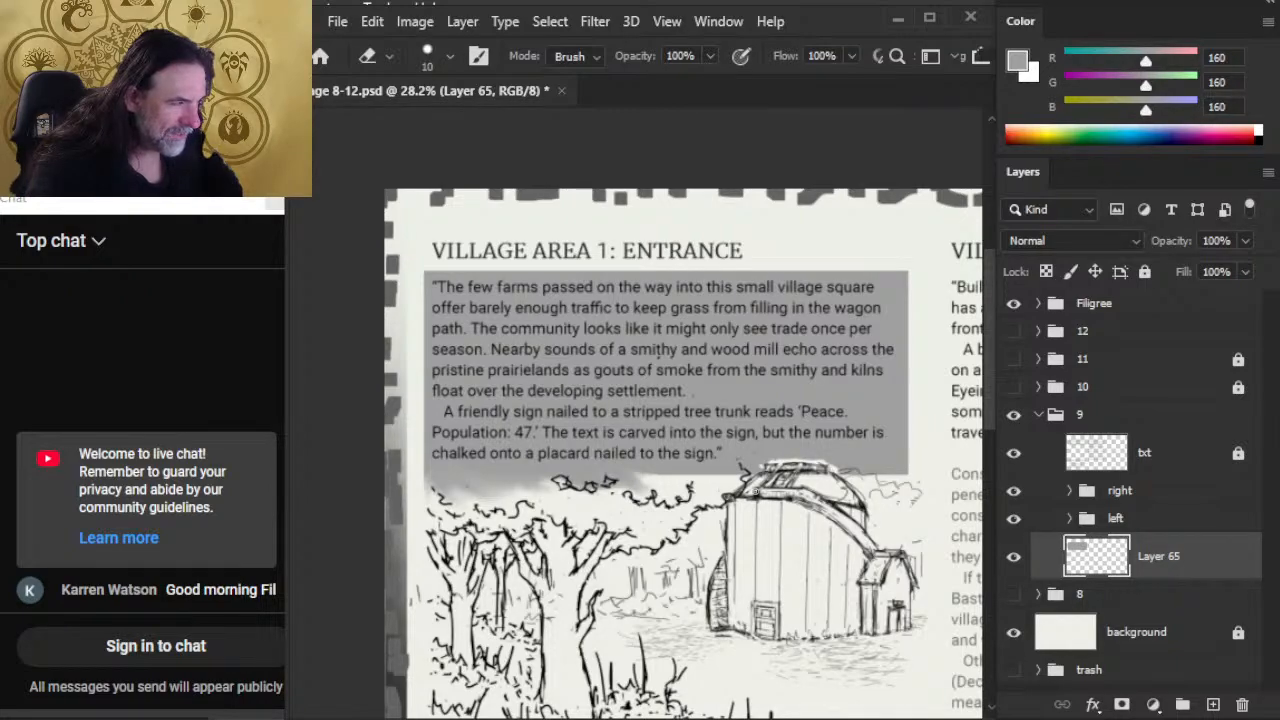
# Step: Smudge the rest of the grey box's lower edge around the barn roof and trees with the brush enlarged to 100 px
pyautogui.press('r')
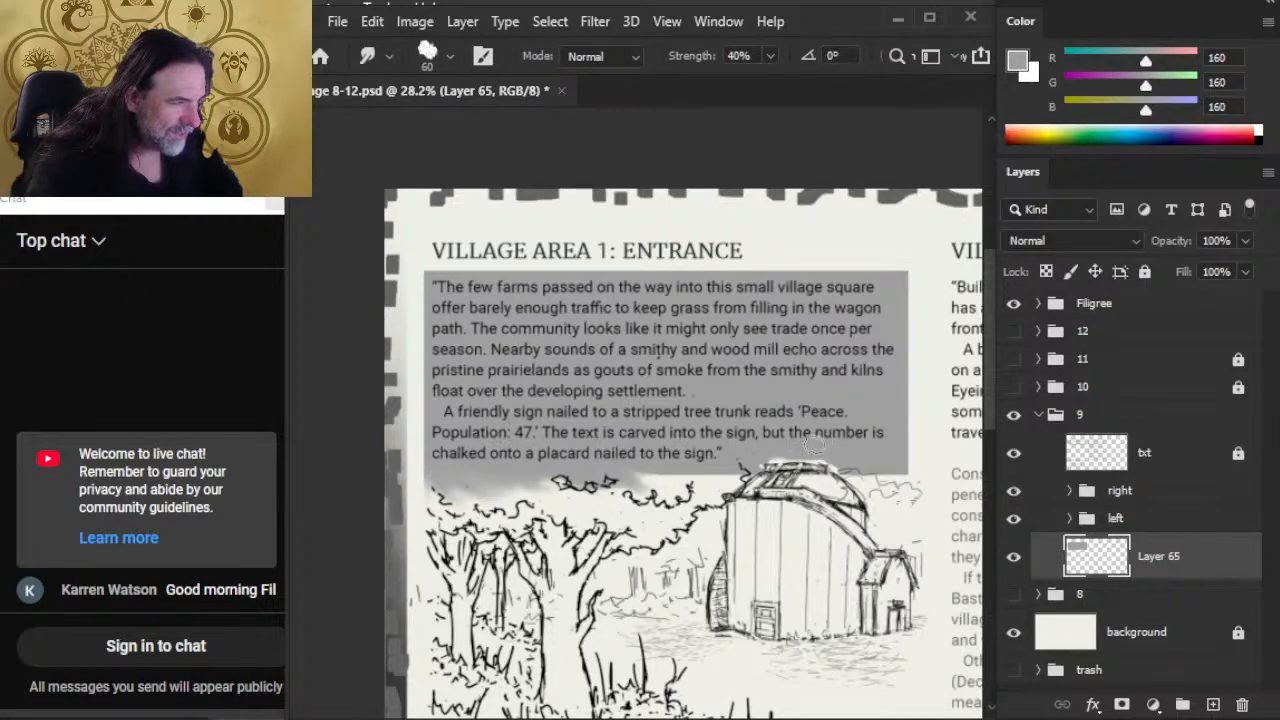
pyautogui.press(']')
pyautogui.press(']')
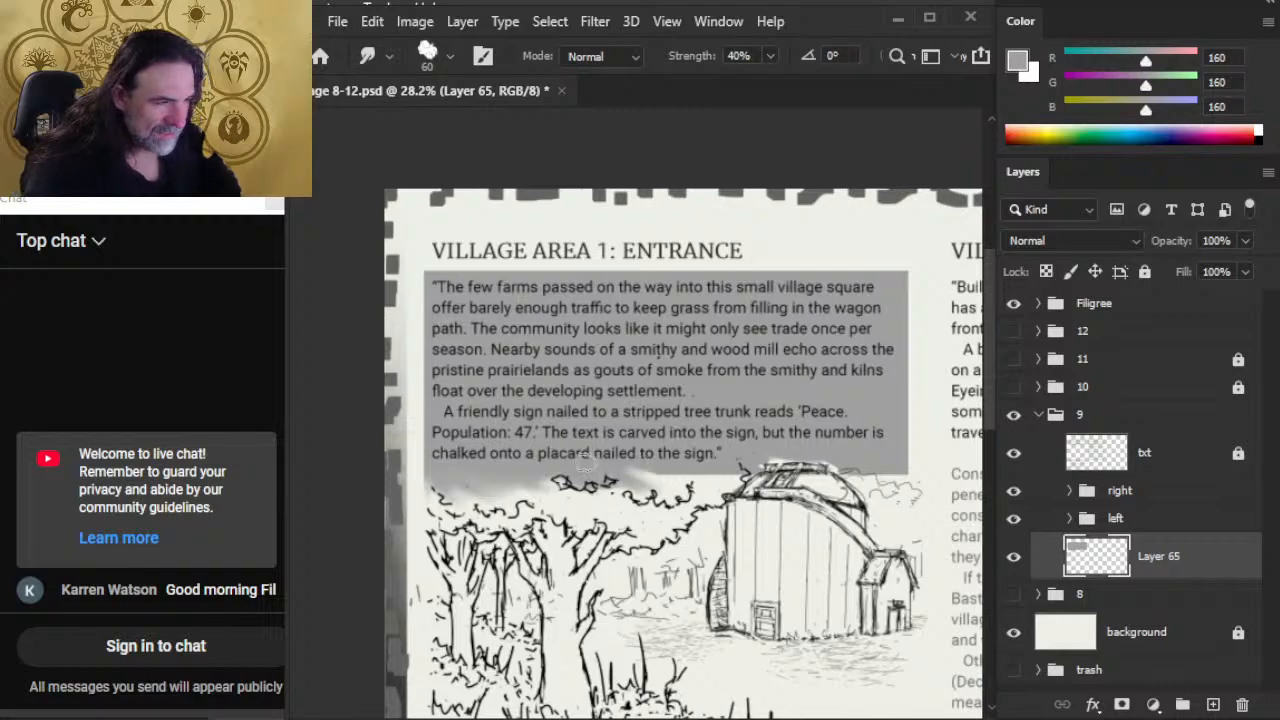
pyautogui.press(']')
pyautogui.press(']')
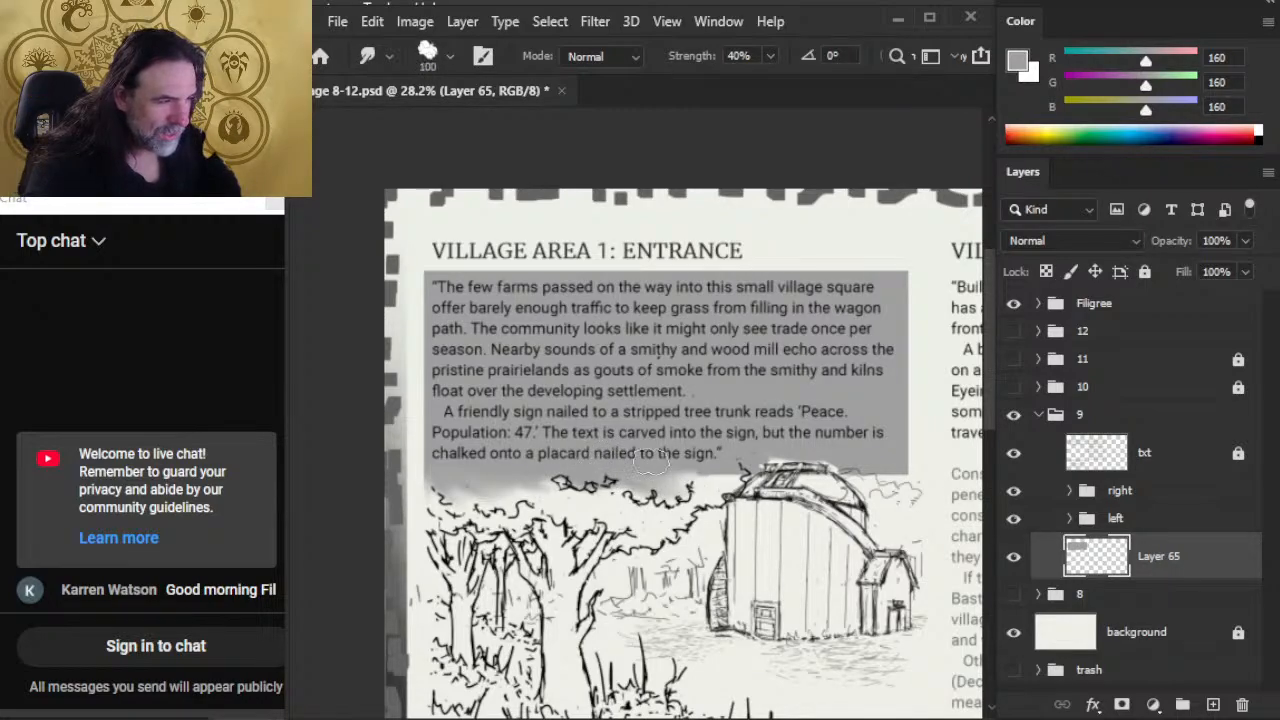
pyautogui.moveTo(690, 442)
pyautogui.mouseDown()
pyautogui.moveTo(720, 478)
pyautogui.moveTo(747, 478)
pyautogui.mouseUp()
pyautogui.moveTo(727, 427)
pyautogui.mouseDown()
pyautogui.moveTo(758, 480)
pyautogui.moveTo(782, 470)
pyautogui.mouseUp()
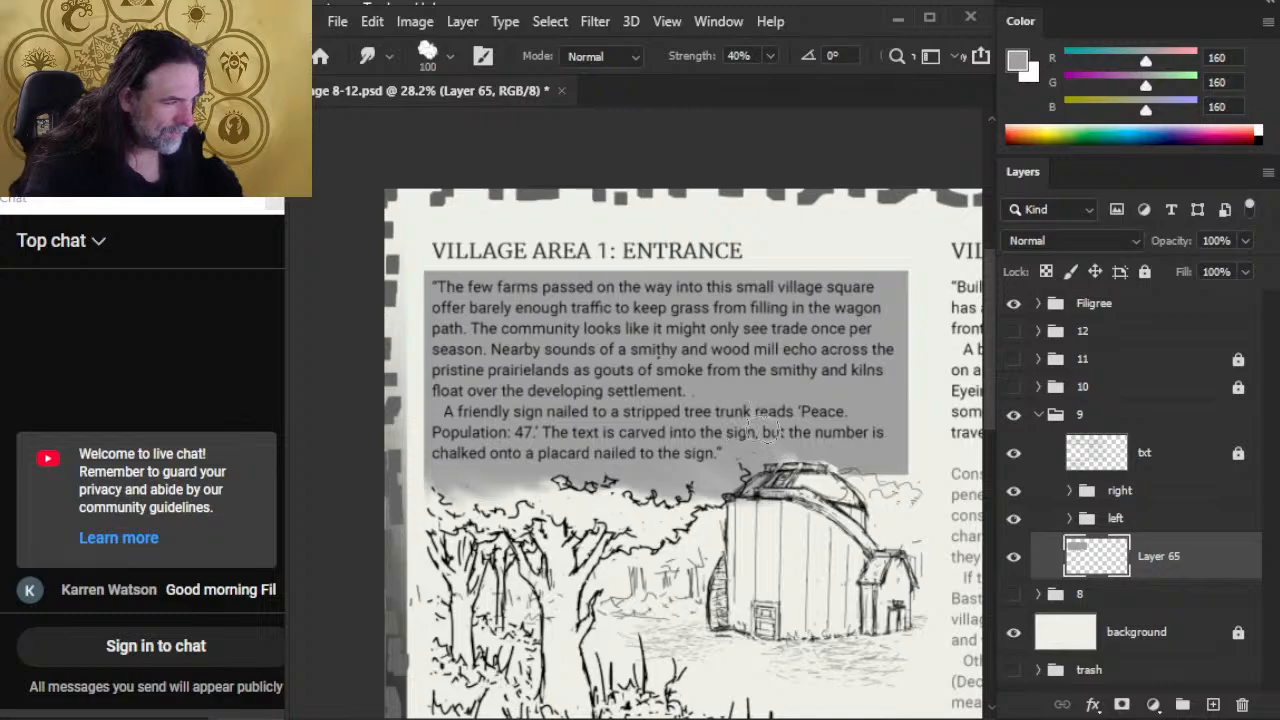
pyautogui.moveTo(812, 430)
pyautogui.mouseDown()
pyautogui.moveTo(818, 478)
pyautogui.moveTo(874, 482)
pyautogui.moveTo(894, 462)
pyautogui.moveTo(868, 472)
pyautogui.moveTo(897, 470)
pyautogui.moveTo(893, 484)
pyautogui.moveTo(886, 474)
pyautogui.moveTo(900, 502)
pyautogui.mouseUp()
pyautogui.moveTo(882, 430)
pyautogui.mouseDown()
pyautogui.moveTo(897, 499)
pyautogui.moveTo(872, 450)
pyautogui.moveTo(888, 445)
pyautogui.moveTo(882, 387)
pyautogui.moveTo(895, 379)
pyautogui.moveTo(907, 494)
pyautogui.moveTo(889, 492)
pyautogui.moveTo(885, 472)
pyautogui.moveTo(858, 484)
pyautogui.moveTo(860, 457)
pyautogui.moveTo(897, 494)
pyautogui.moveTo(858, 490)
pyautogui.moveTo(901, 505)
pyautogui.moveTo(871, 472)
pyautogui.moveTo(848, 461)
pyautogui.moveTo(844, 472)
pyautogui.moveTo(883, 502)
pyautogui.moveTo(876, 472)
pyautogui.moveTo(901, 492)
pyautogui.moveTo(890, 515)
pyautogui.moveTo(881, 498)
pyautogui.moveTo(944, 495)
pyautogui.moveTo(925, 529)
pyautogui.moveTo(879, 492)
pyautogui.moveTo(859, 504)
pyautogui.moveTo(871, 490)
pyautogui.moveTo(681, 504)
pyautogui.moveTo(792, 494)
pyautogui.moveTo(741, 486)
pyautogui.moveTo(653, 534)
pyautogui.moveTo(731, 482)
pyautogui.moveTo(733, 499)
pyautogui.moveTo(781, 474)
pyautogui.moveTo(811, 484)
pyautogui.moveTo(751, 456)
pyautogui.moveTo(819, 461)
pyautogui.moveTo(868, 494)
pyautogui.moveTo(789, 490)
pyautogui.moveTo(728, 444)
pyautogui.moveTo(509, 514)
pyautogui.moveTo(478, 427)
pyautogui.moveTo(445, 432)
pyautogui.moveTo(431, 562)
pyautogui.mouseUp()
pyautogui.moveTo(434, 362); pyautogui.dragTo(431, 565)
pyautogui.moveTo(461, 387); pyautogui.dragTo(463, 541)
pyautogui.moveTo(505, 403)
pyautogui.mouseDown()
pyautogui.moveTo(544, 490)
pyautogui.moveTo(451, 427)
pyautogui.moveTo(510, 494)
pyautogui.moveTo(631, 440)
pyautogui.moveTo(531, 458)
pyautogui.moveTo(670, 513)
pyautogui.moveTo(610, 556)
pyautogui.mouseUp()
# Step: Examine the blended Village Area 1 grey box against the whole page spread and up close
pyautogui.hotkey('alt', 'space')
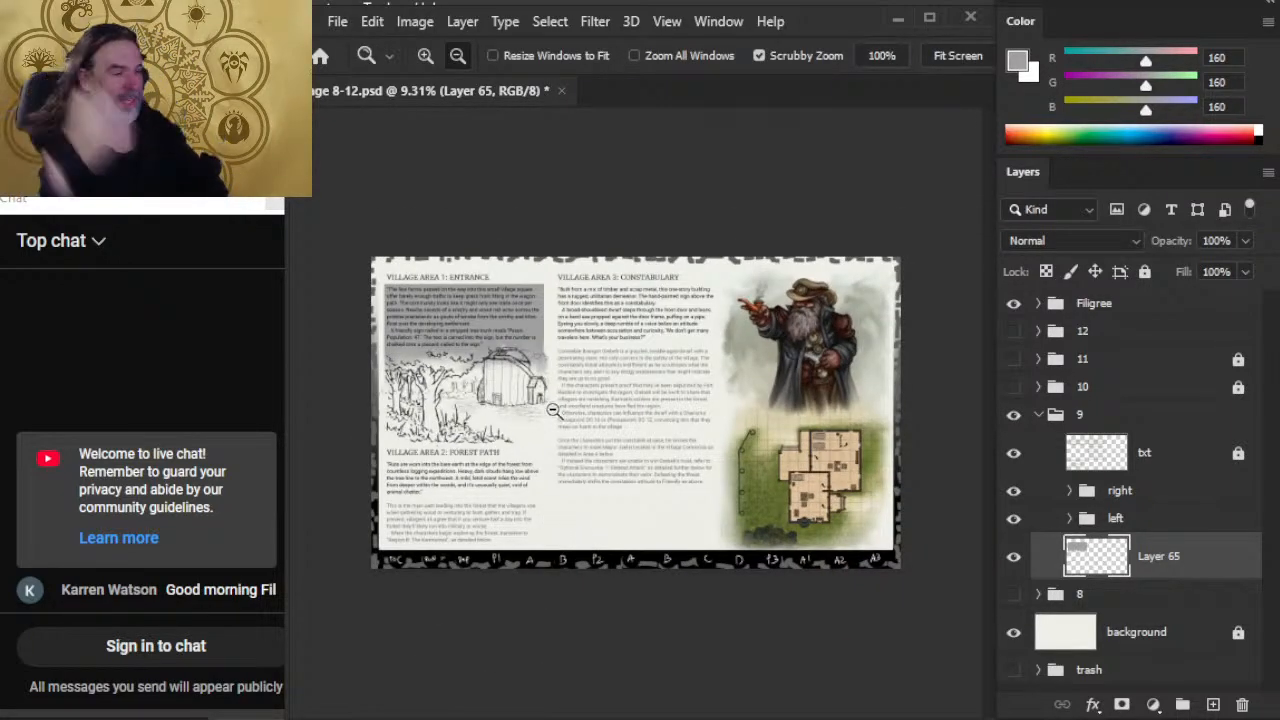
pyautogui.press('f')
pyautogui.press('f')
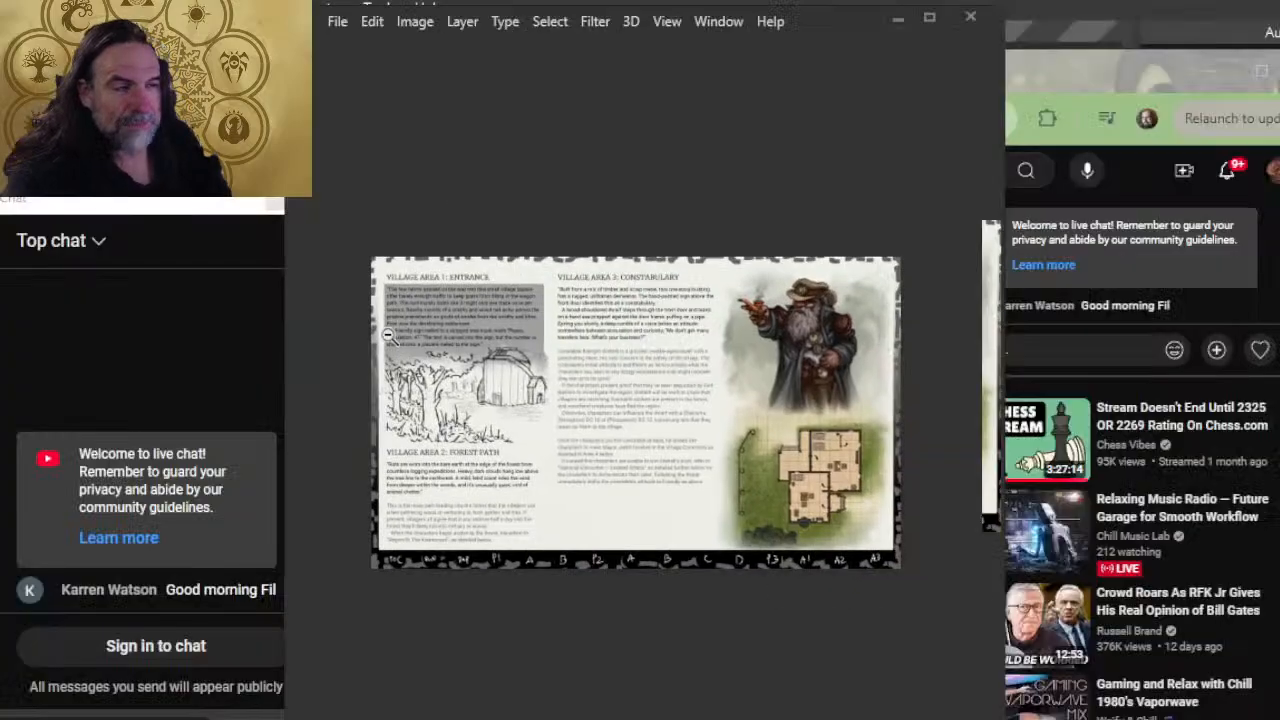
pyautogui.moveTo(381, 323); pyautogui.dragTo(419, 349)
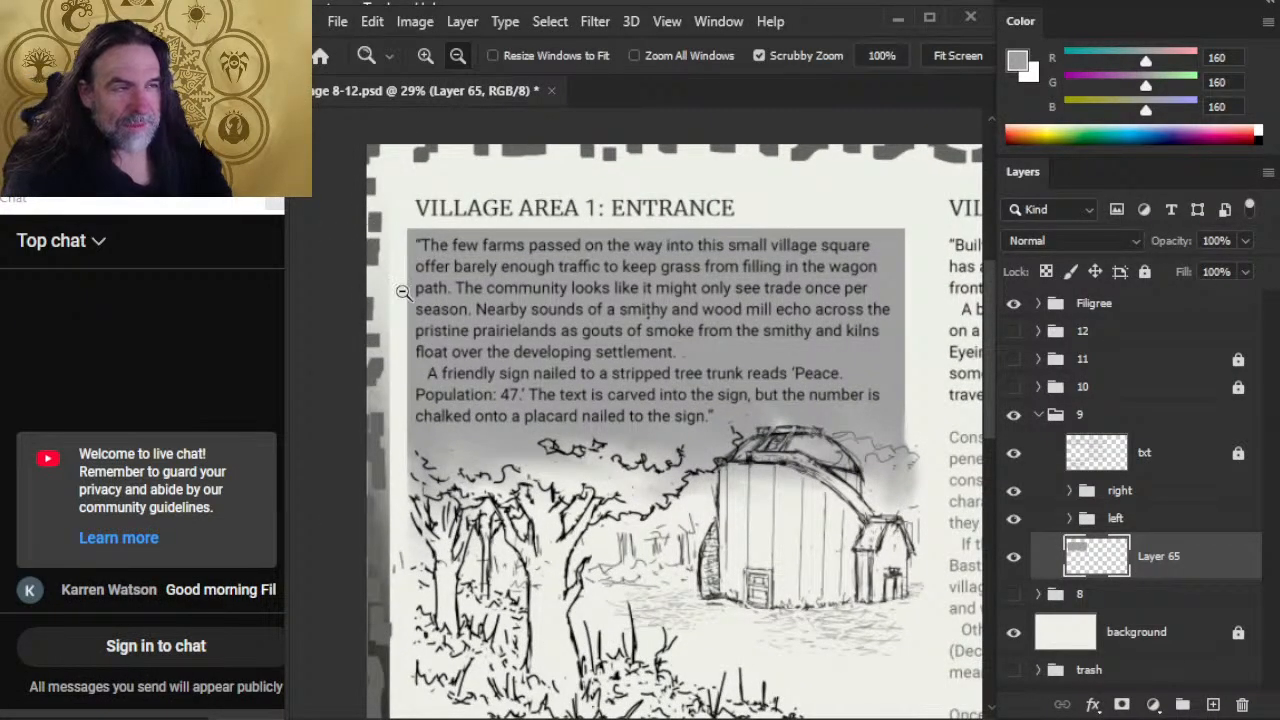
pyautogui.moveTo(589, 377); pyautogui.dragTo(461, 334)
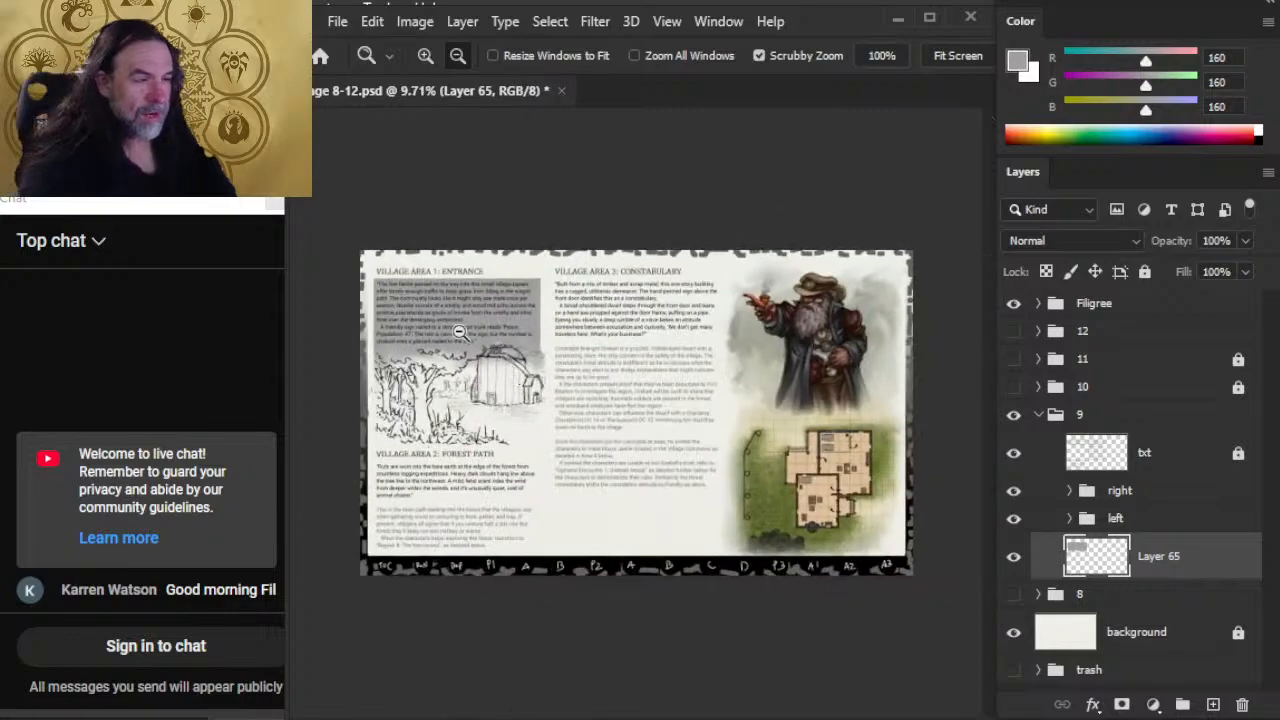
pyautogui.moveTo(377, 325); pyautogui.dragTo(352, 259)
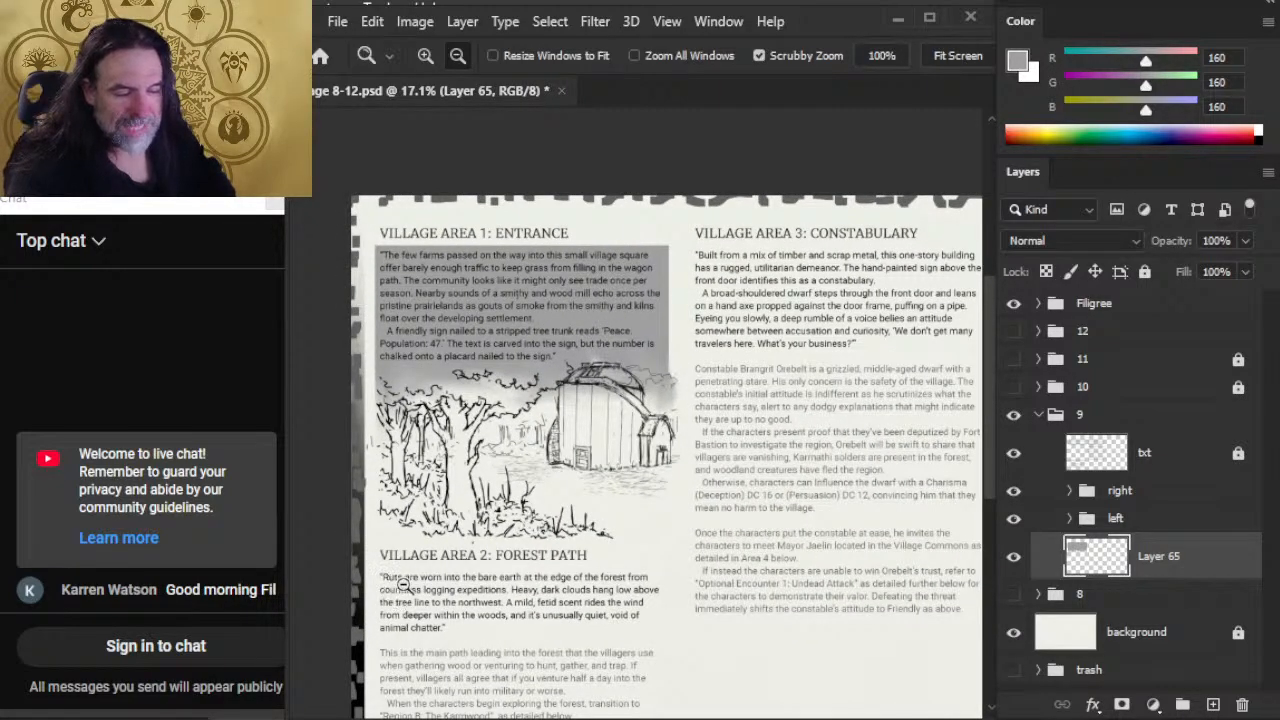
# Step: Select a rectangle around the quoted text under Village Area 2: Forest Path and fill it with the same grey on Layer 65
pyautogui.moveTo(574, 580); pyautogui.dragTo(621, 458)
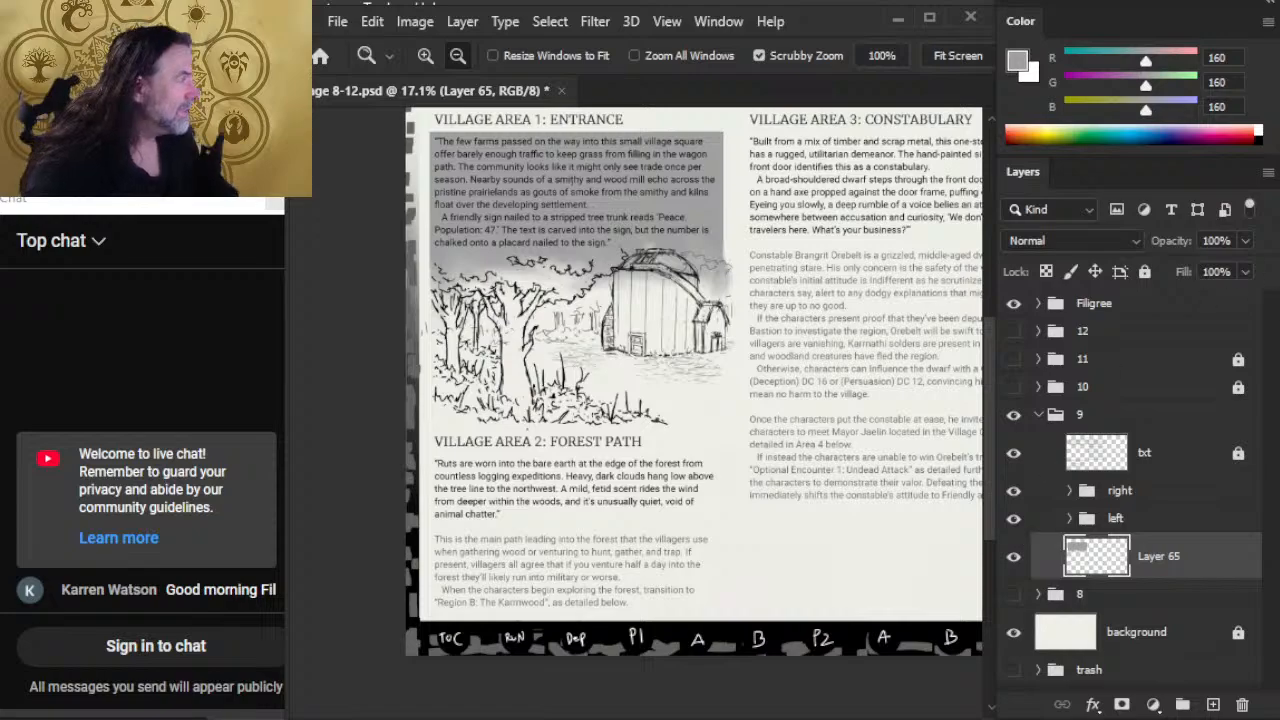
pyautogui.press('m')
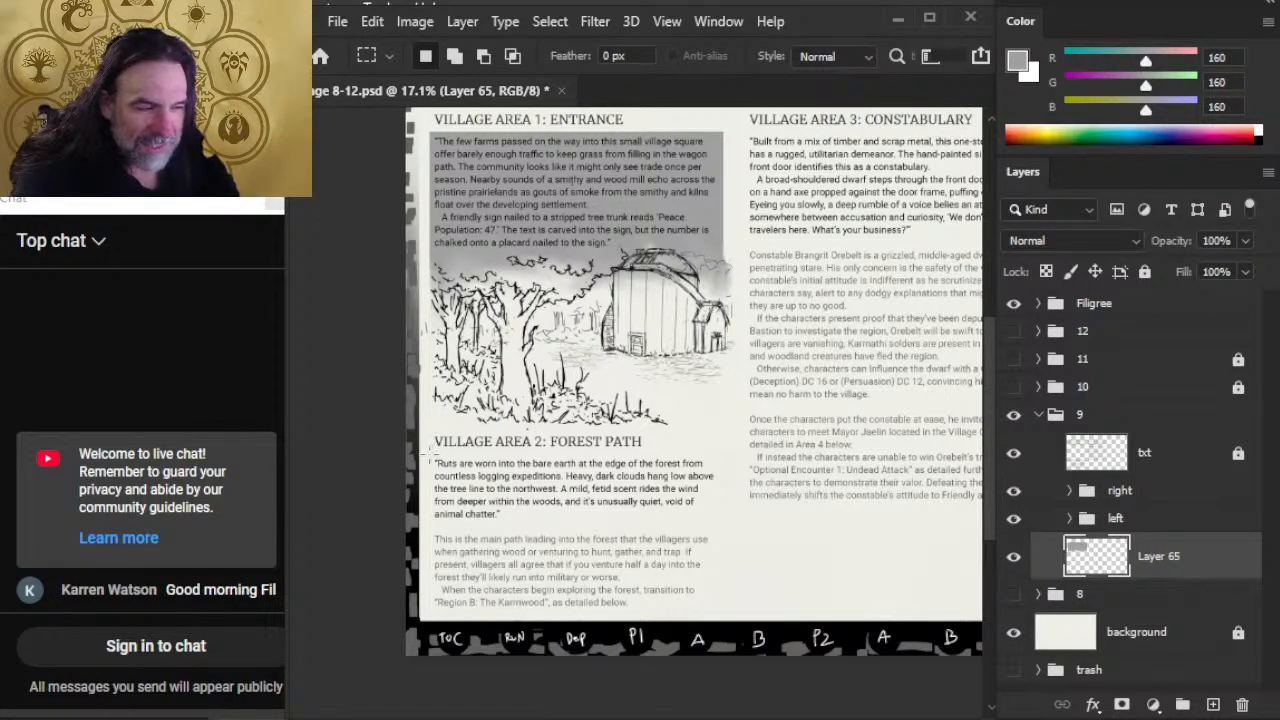
pyautogui.moveTo(430, 452)
pyautogui.mouseDown()
pyautogui.moveTo(610, 490)
pyautogui.moveTo(710, 542)
pyautogui.moveTo(713, 517)
pyautogui.moveTo(722, 524)
pyautogui.mouseUp()
pyautogui.press('l')
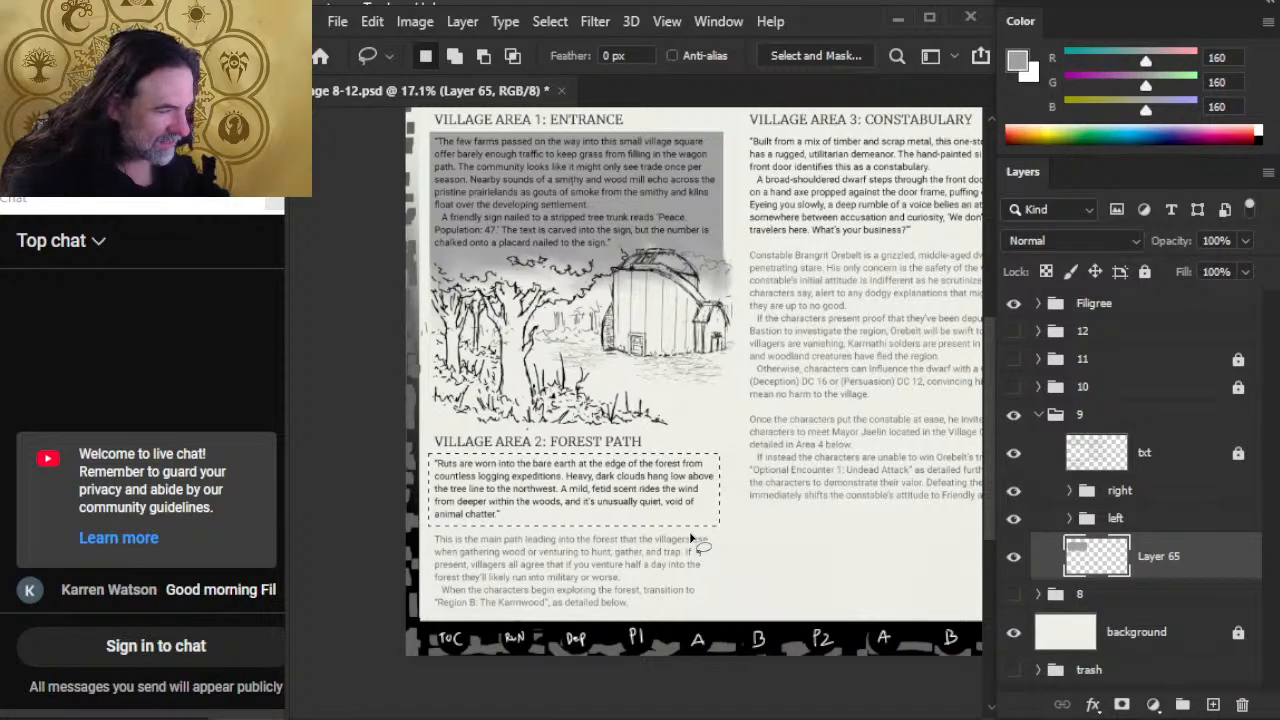
pyautogui.press('g')
pyautogui.click(690, 470)
pyautogui.press('l')
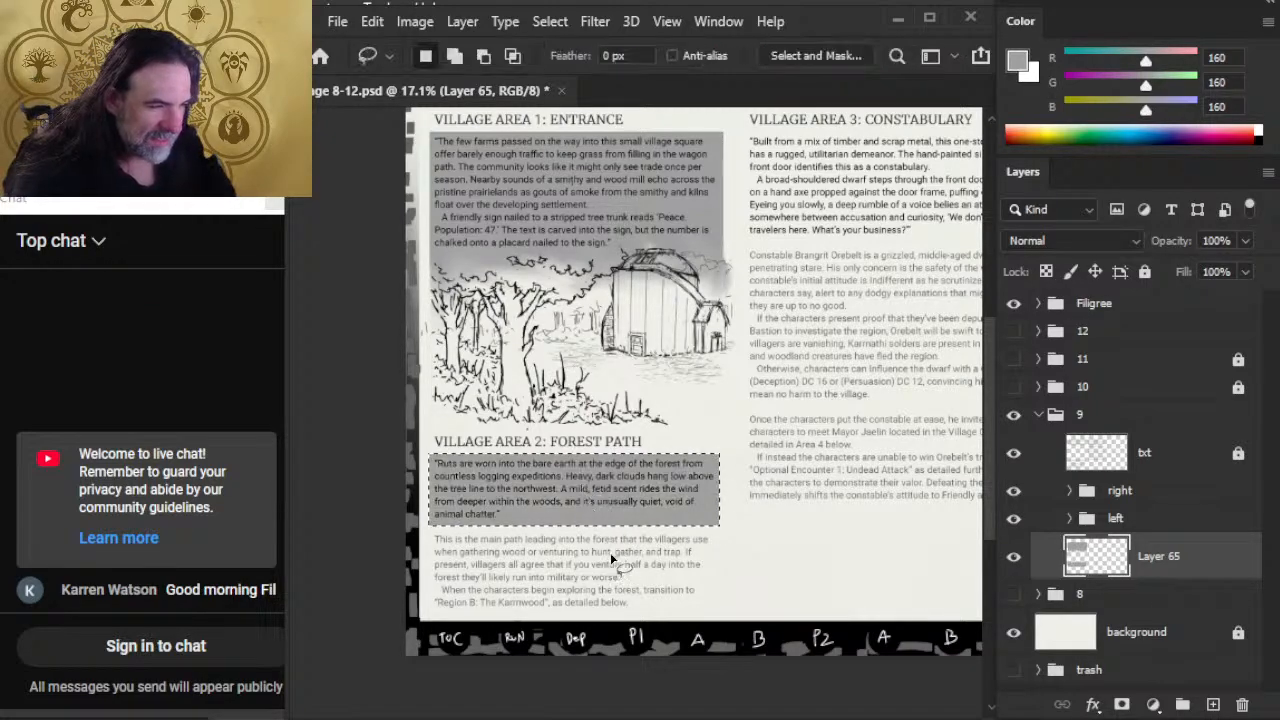
# Step: Select the quoted text under Village Area 3: Constabulary, nudge the selection down slightly, fill it with the grey, and deselect
pyautogui.moveTo(745, 467); pyautogui.dragTo(571, 662)
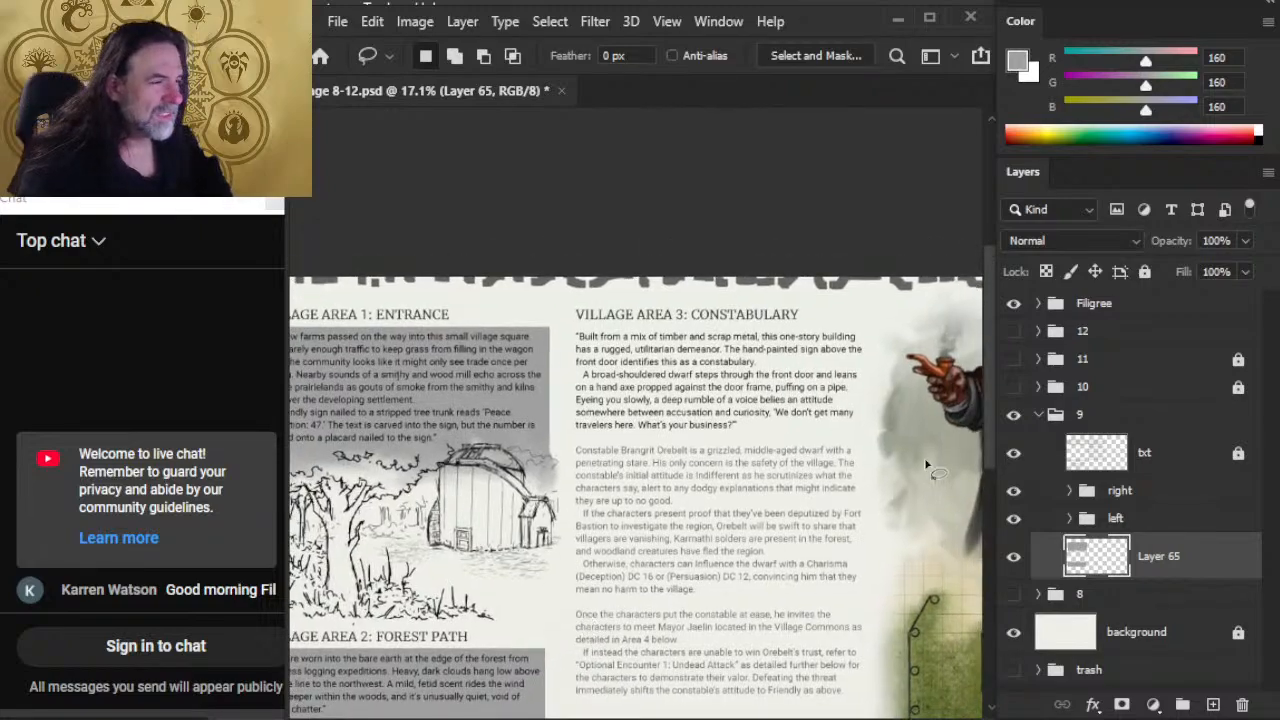
pyautogui.press('m')
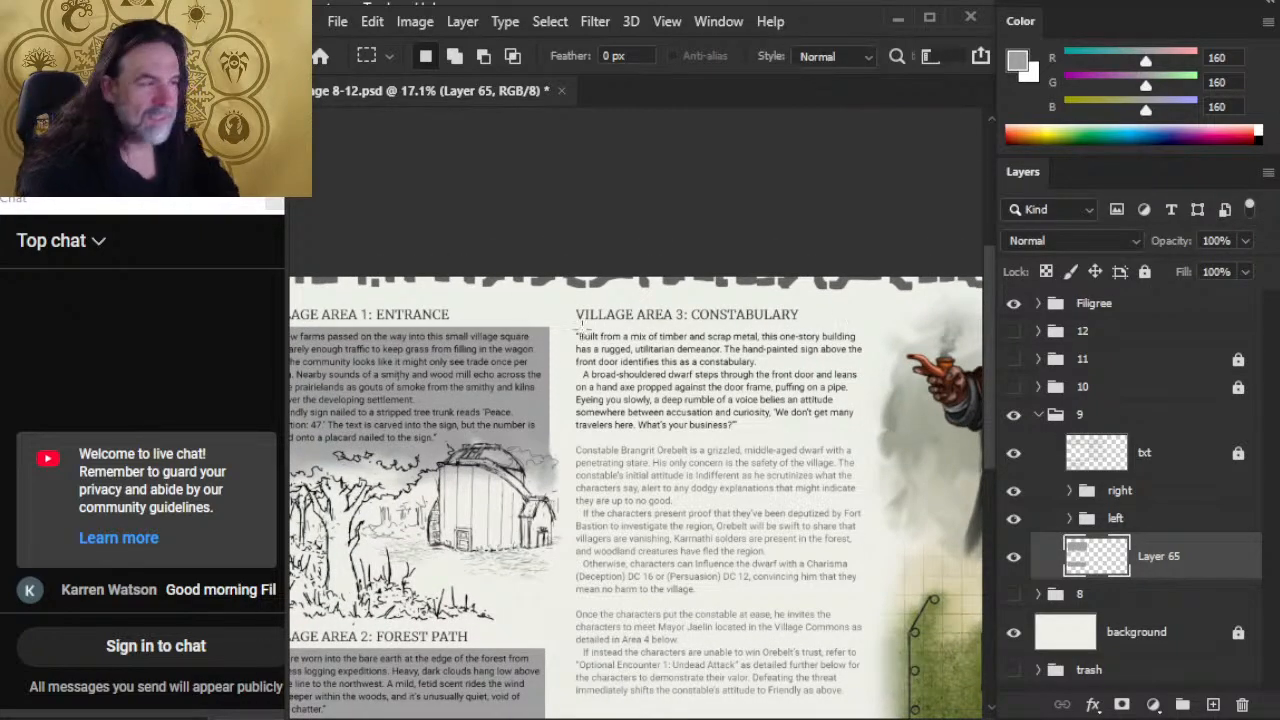
pyautogui.moveTo(563, 323); pyautogui.dragTo(860, 443)
pyautogui.moveTo(882, 430); pyautogui.dragTo(870, 431)
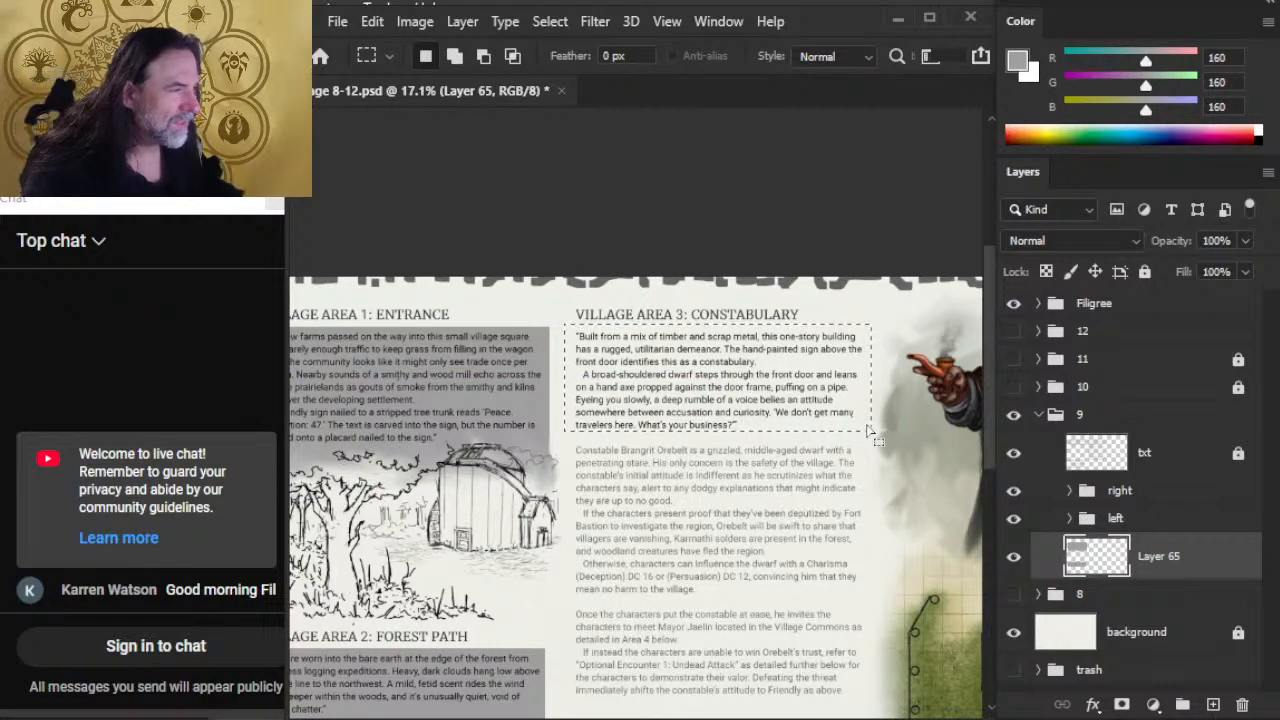
pyautogui.press('l')
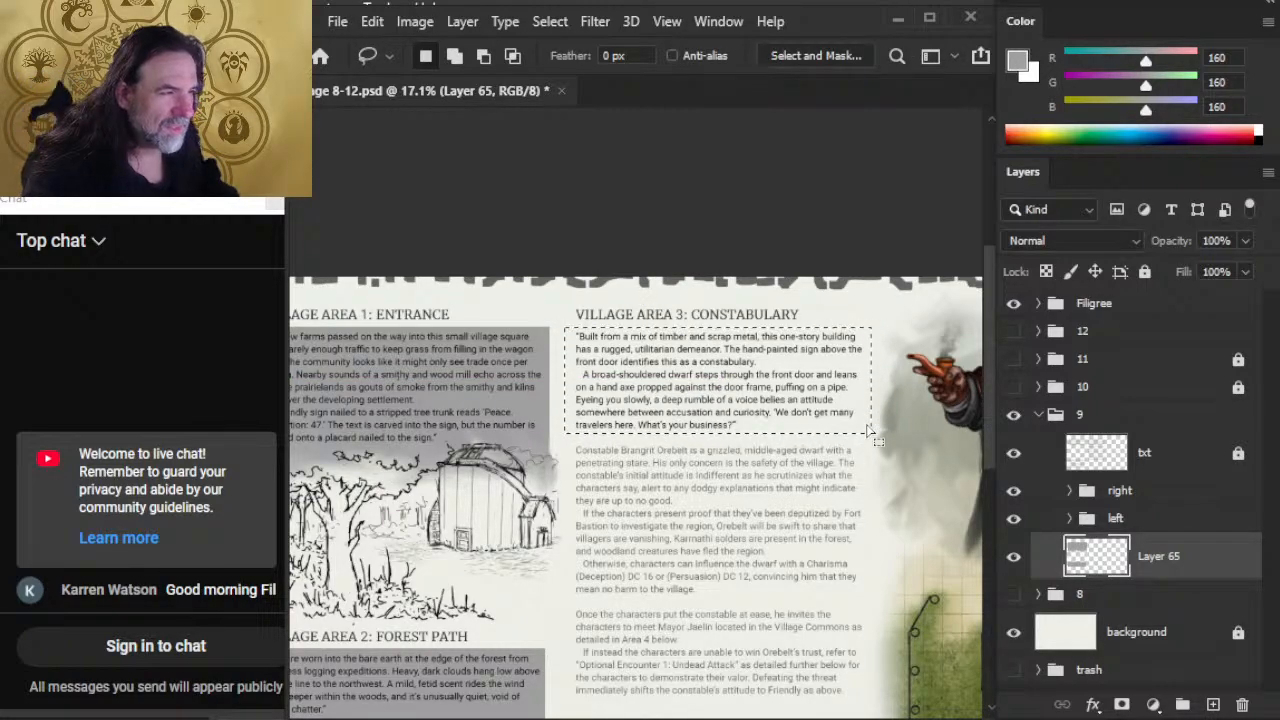
pyautogui.press('g')
pyautogui.click(728, 384)
pyautogui.hotkey('ctrl', 'd')
pyautogui.press('l')
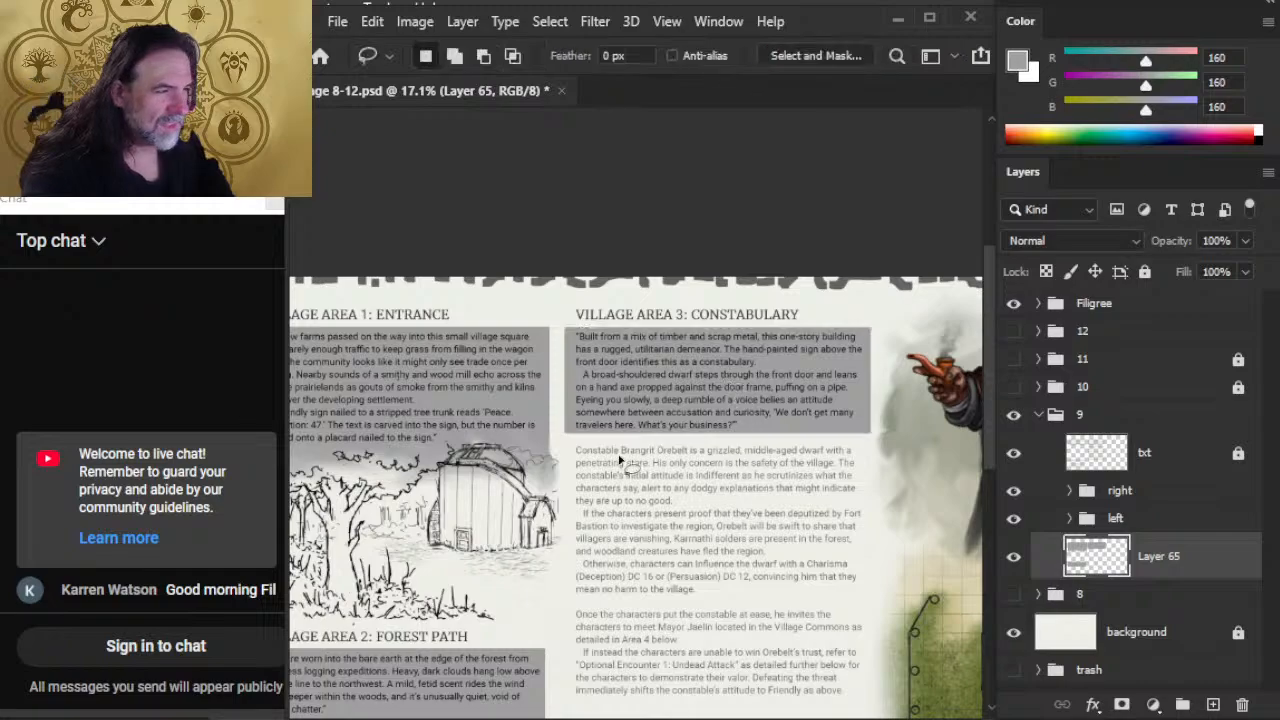
# Step: Smudge the Village Area 1 and 3 boxes together at 100% strength, and erase a straight vertical gap between them with a 25 px eraser
pyautogui.press('r')
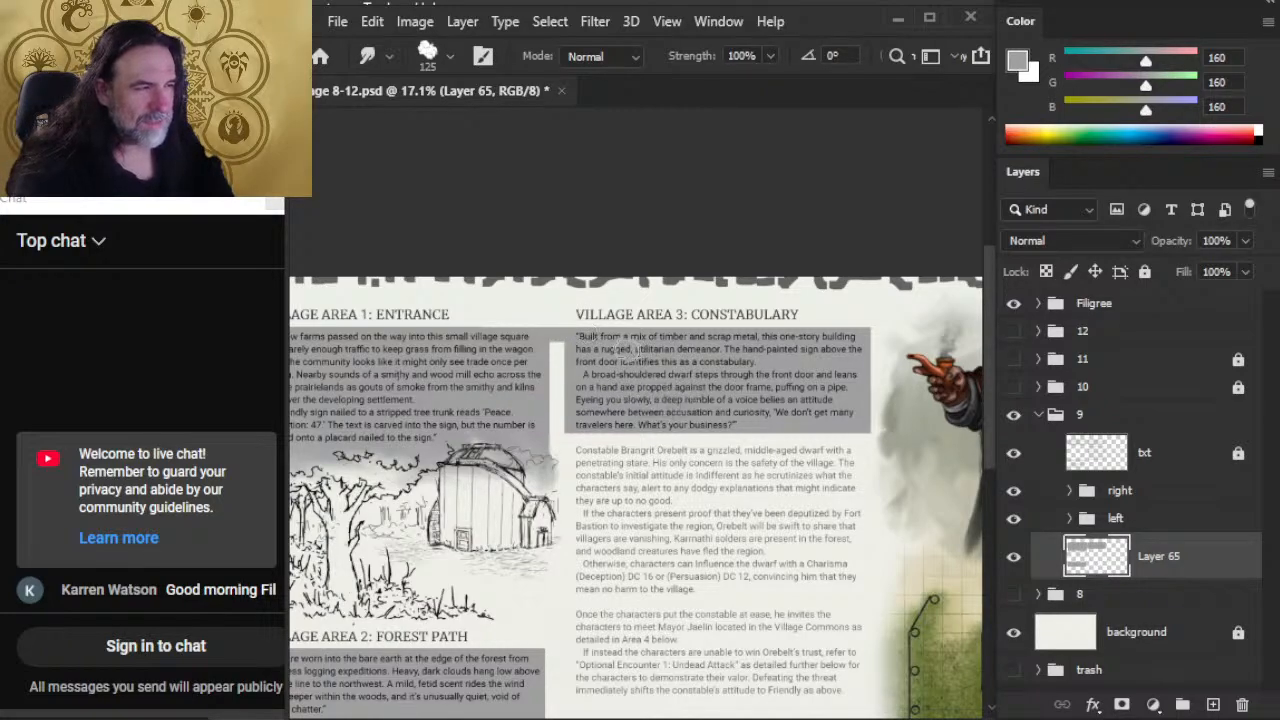
pyautogui.moveTo(565, 350)
pyautogui.mouseDown()
pyautogui.moveTo(553, 385)
pyautogui.moveTo(569, 387)
pyautogui.moveTo(570, 407)
pyautogui.moveTo(567, 395)
pyautogui.moveTo(541, 414)
pyautogui.moveTo(572, 424)
pyautogui.mouseUp()
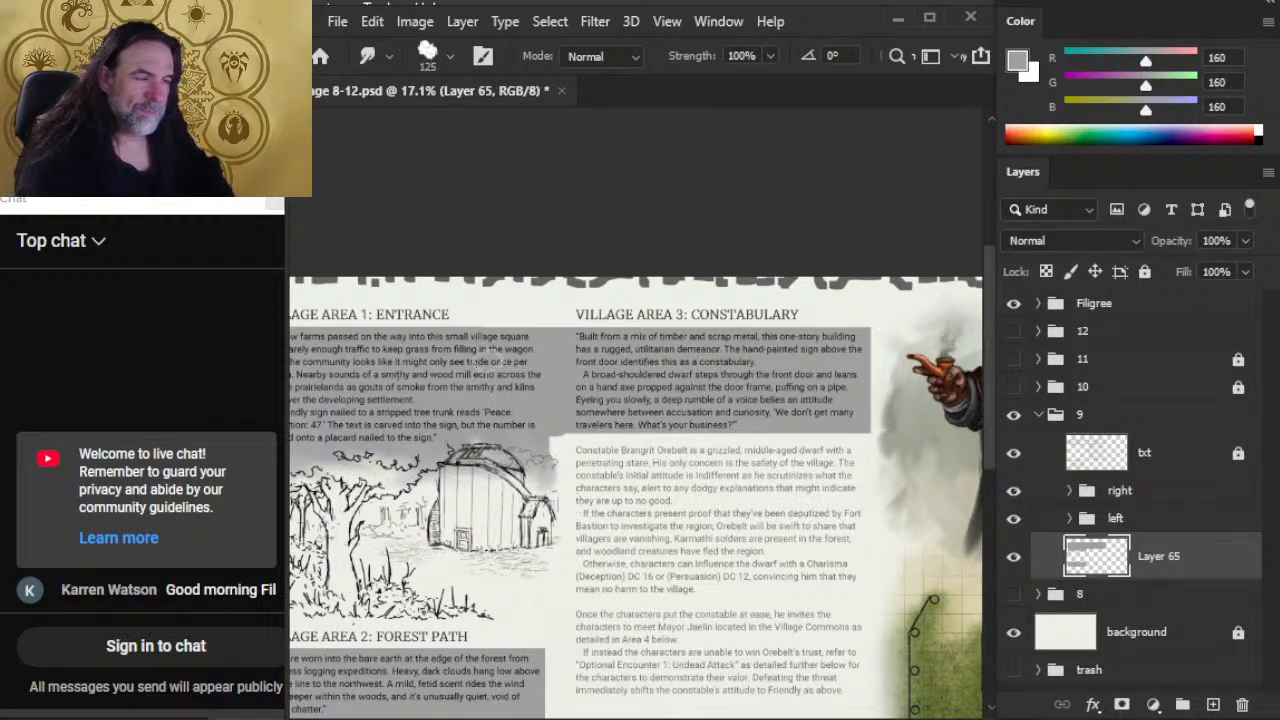
pyautogui.press('e')
pyautogui.press(']')
pyautogui.press(']')
pyautogui.press(']')
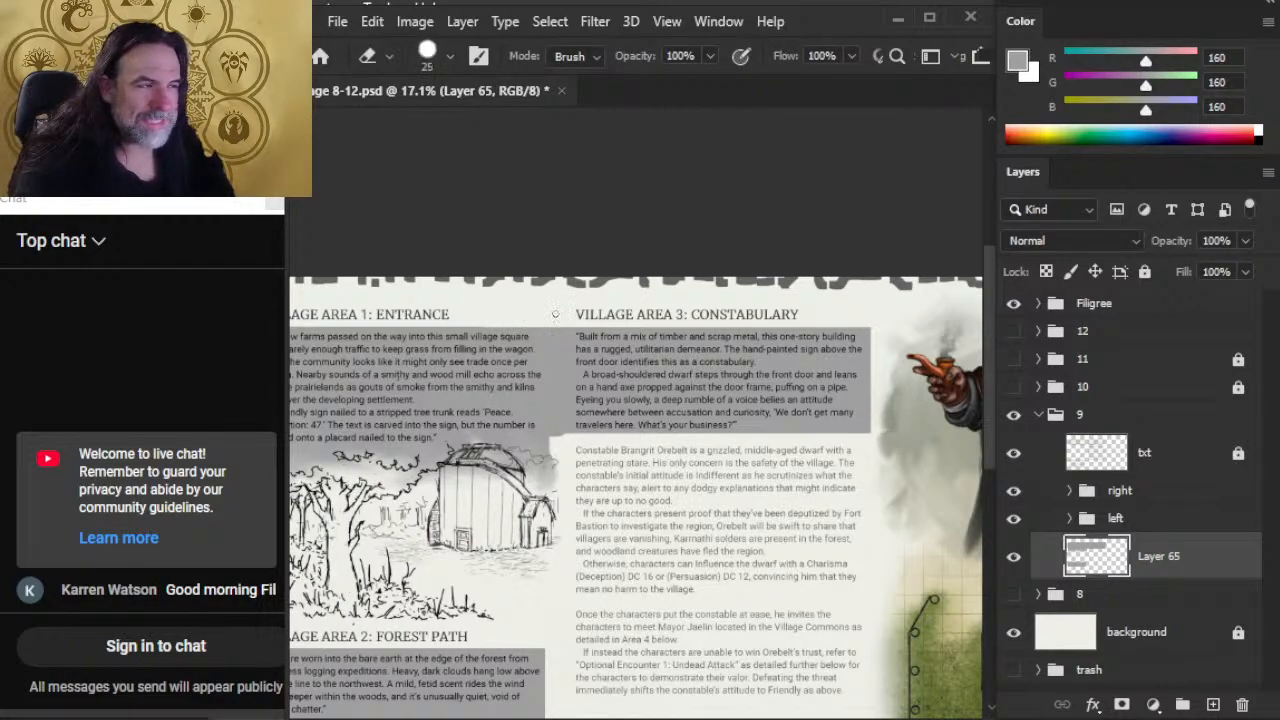
pyautogui.moveTo(557, 306); pyautogui.dragTo(557, 470)
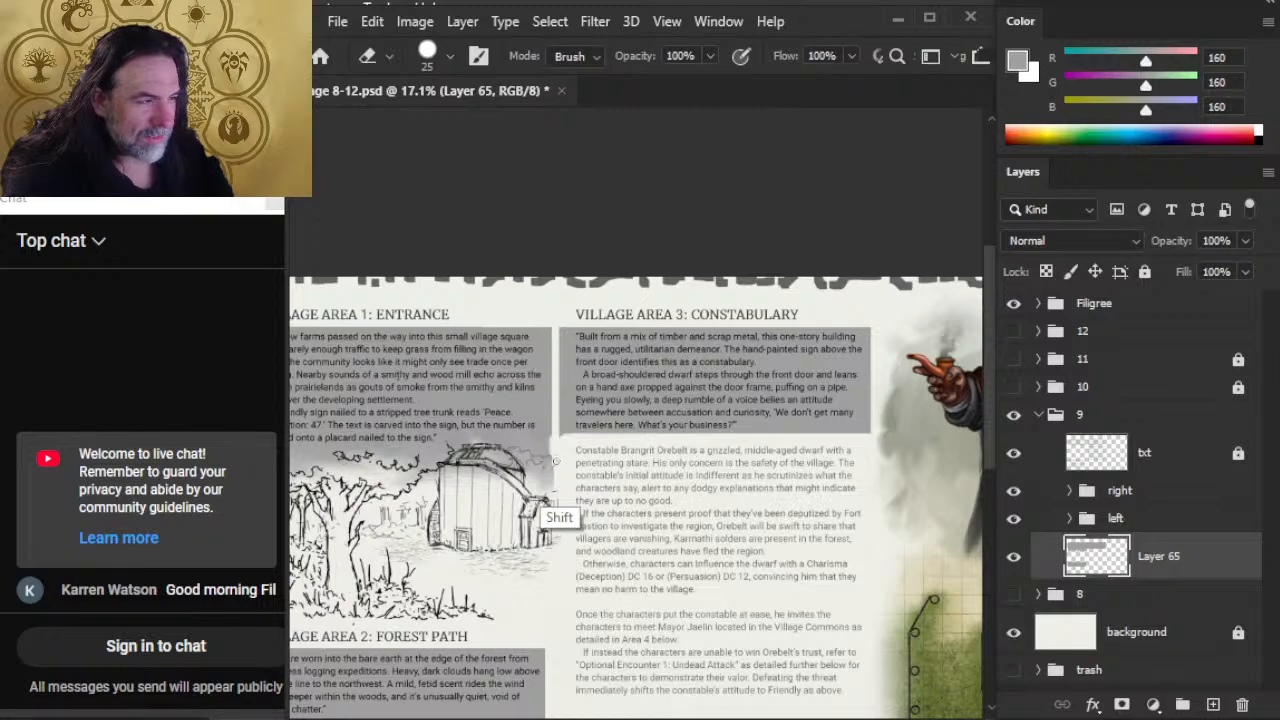
pyautogui.press('r')
pyautogui.press('e')
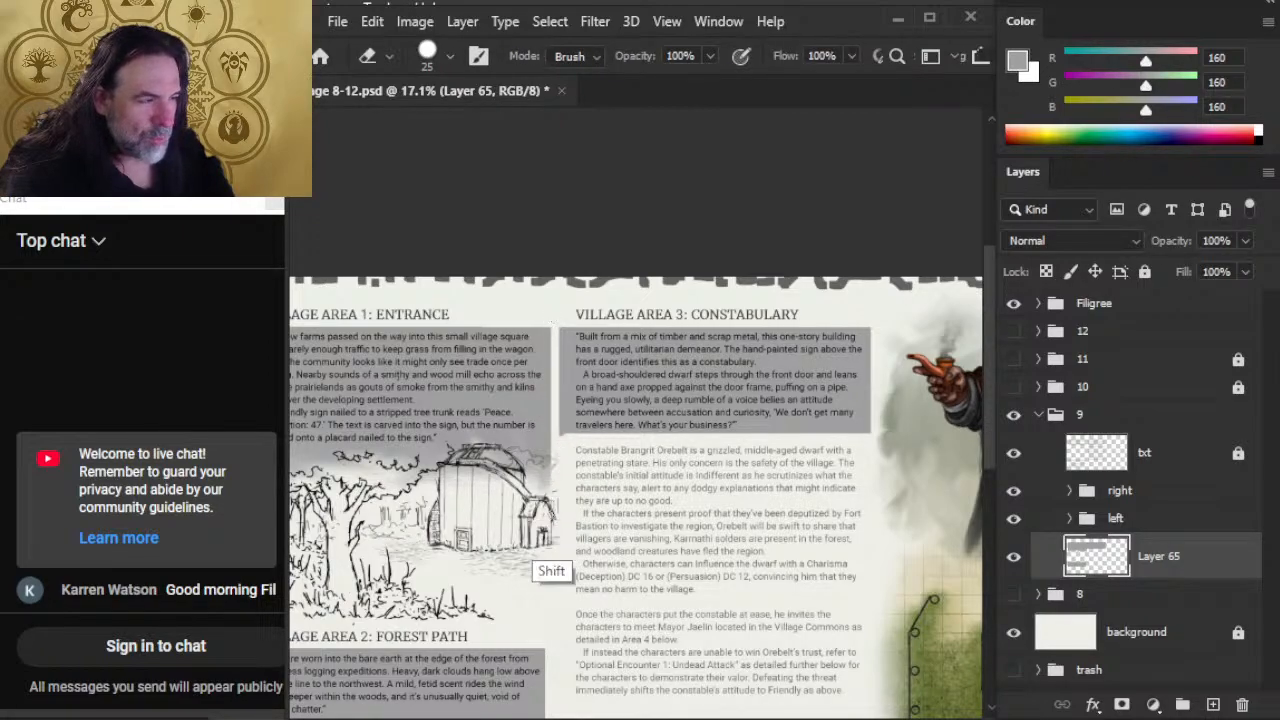
# Step: Sample the grey-green backdrop beside the dwarf as the foreground color, RGB 143, 148, 131
pyautogui.press('r')
pyautogui.press('z')
pyautogui.keyDown('alt'); pyautogui.click(612, 518); pyautogui.keyUp('alt')
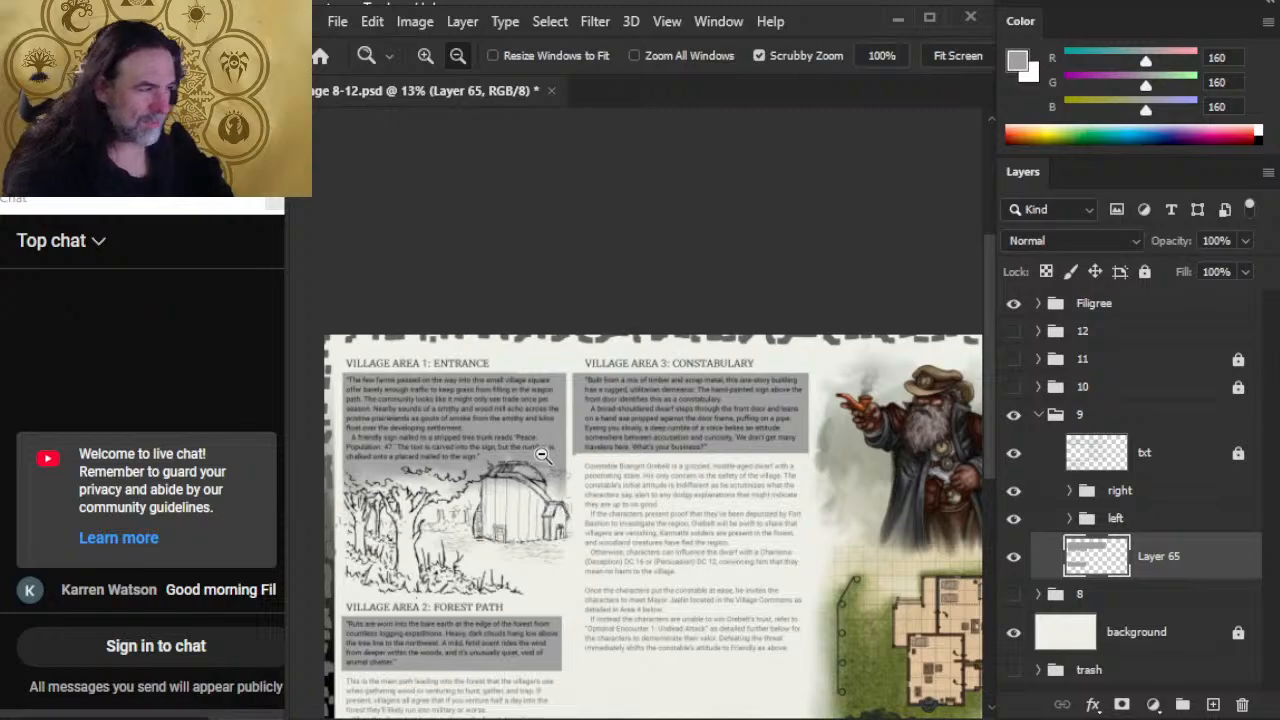
pyautogui.press('r')
pyautogui.press('b')
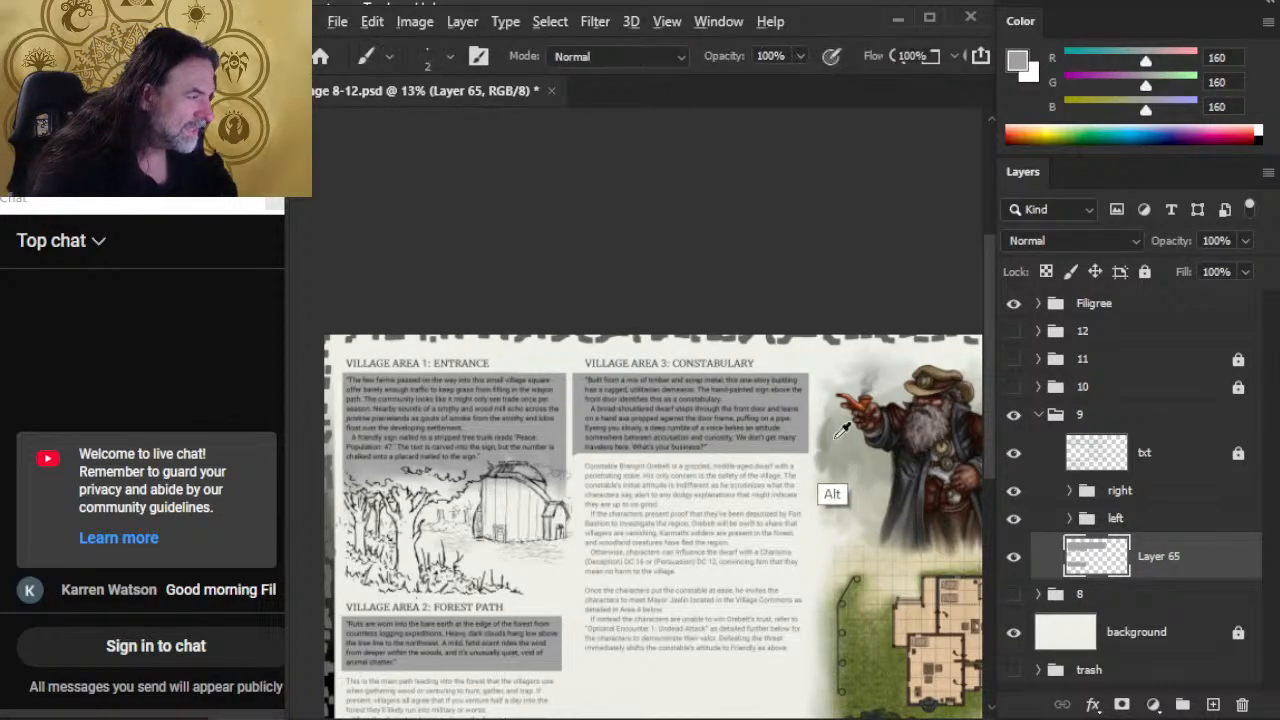
pyautogui.keyDown('alt'); pyautogui.click(829, 496); pyautogui.keyUp('alt')
pyautogui.moveTo(853, 494); pyautogui.dragTo(787, 506)
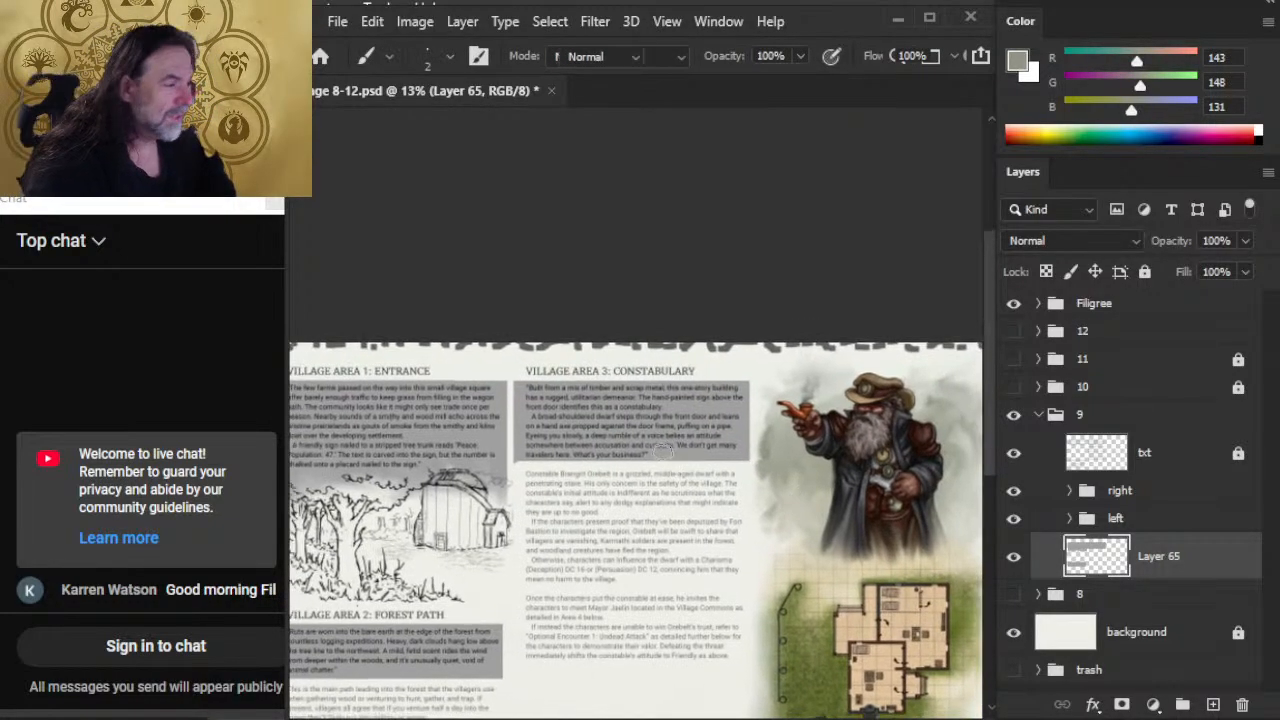
# Step: Smudge the Village Area 3 box's edge toward the dwarf's backdrop with a 125 px brush, lowering the strength to 20%
pyautogui.press('r')
pyautogui.moveTo(722, 447)
pyautogui.mouseDown()
pyautogui.moveTo(779, 458)
pyautogui.moveTo(757, 455)
pyautogui.moveTo(757, 410)
pyautogui.moveTo(741, 440)
pyautogui.moveTo(780, 412)
pyautogui.moveTo(790, 430)
pyautogui.moveTo(768, 469)
pyautogui.mouseUp()
pyautogui.moveTo(767, 415); pyautogui.dragTo(767, 445)
pyautogui.press('2')
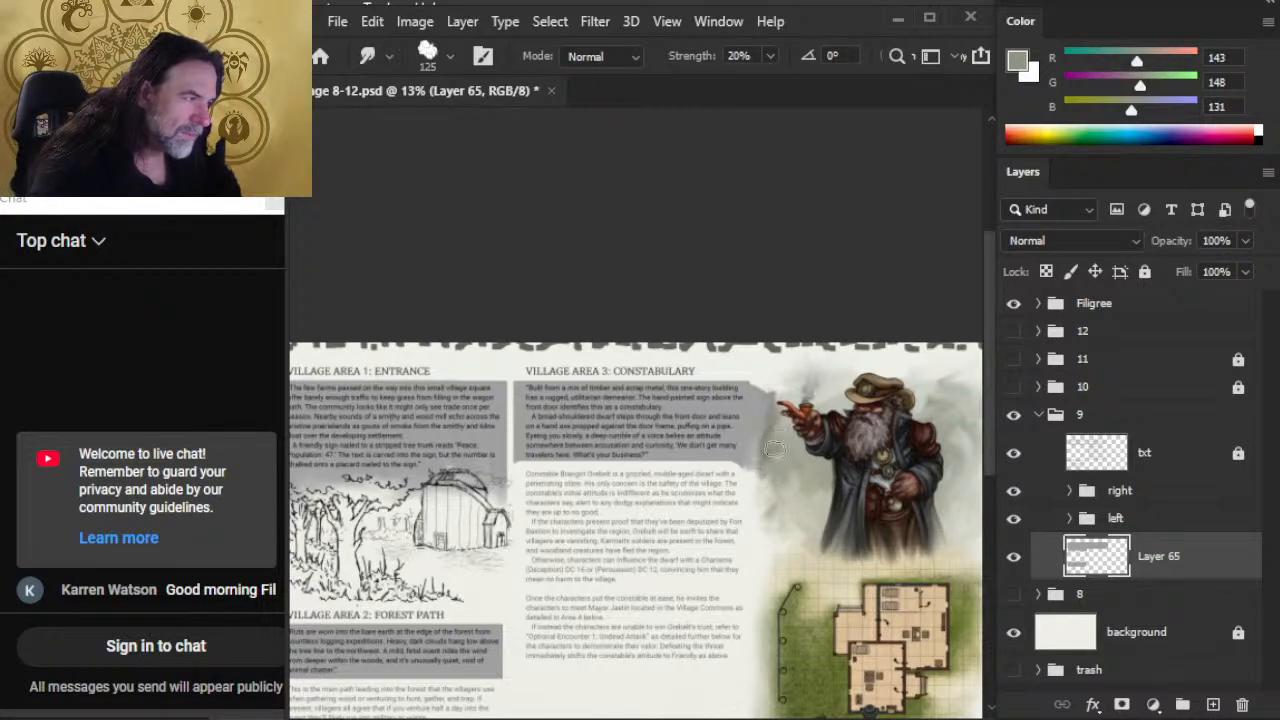
pyautogui.press('e')
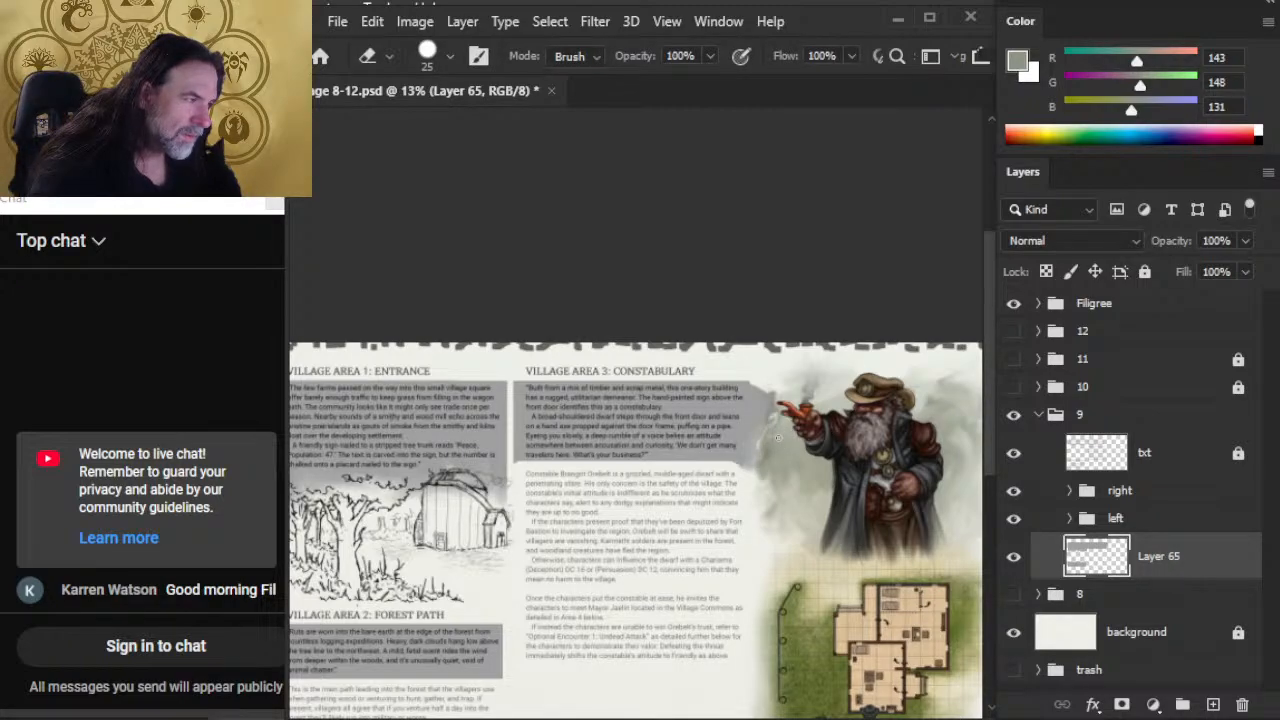
pyautogui.press('r')
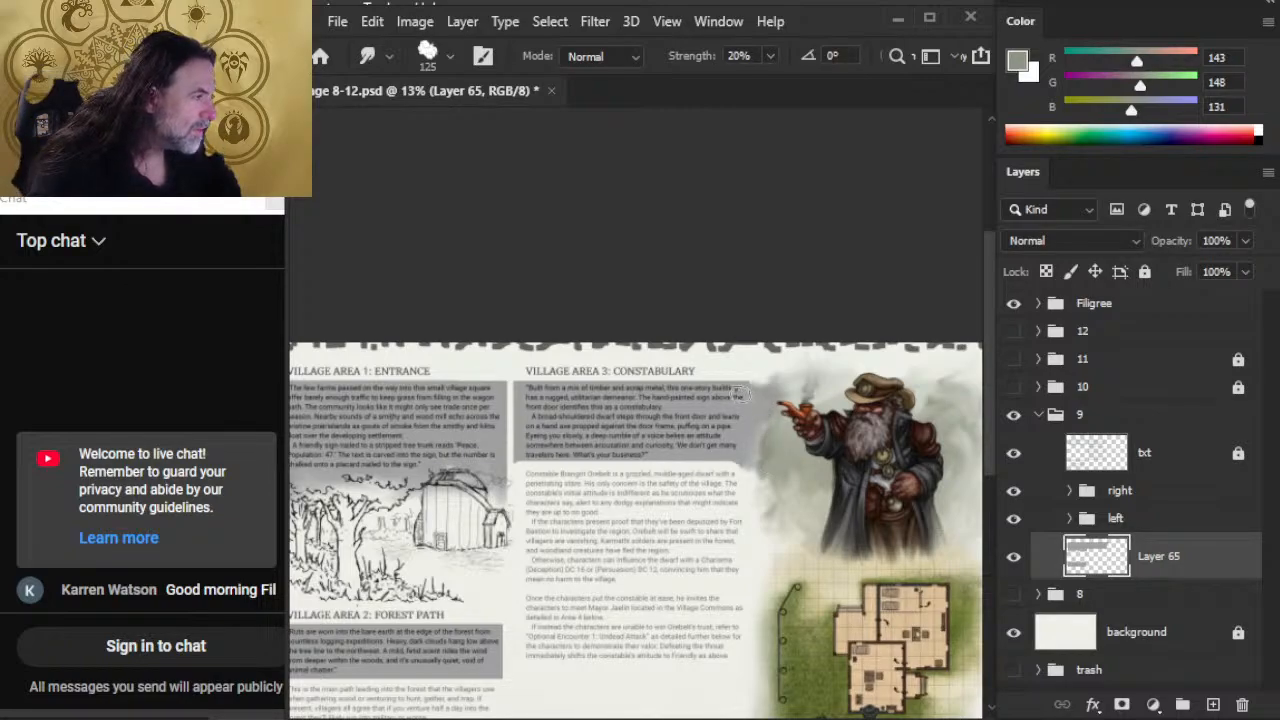
pyautogui.press('shift')
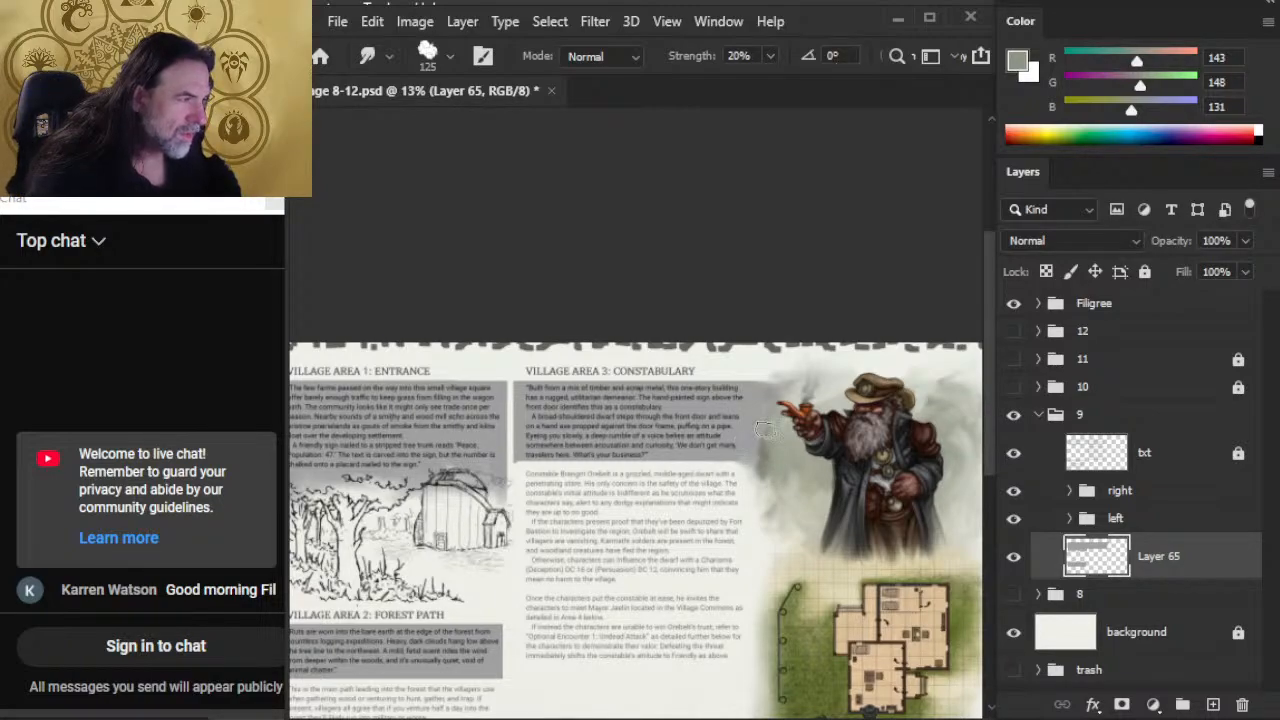
# Step: Soften the smudged grey beside the dwarf's arm with a 25 px eraser at 30% opacity, and smudge it at 20% strength
pyautogui.press('e')
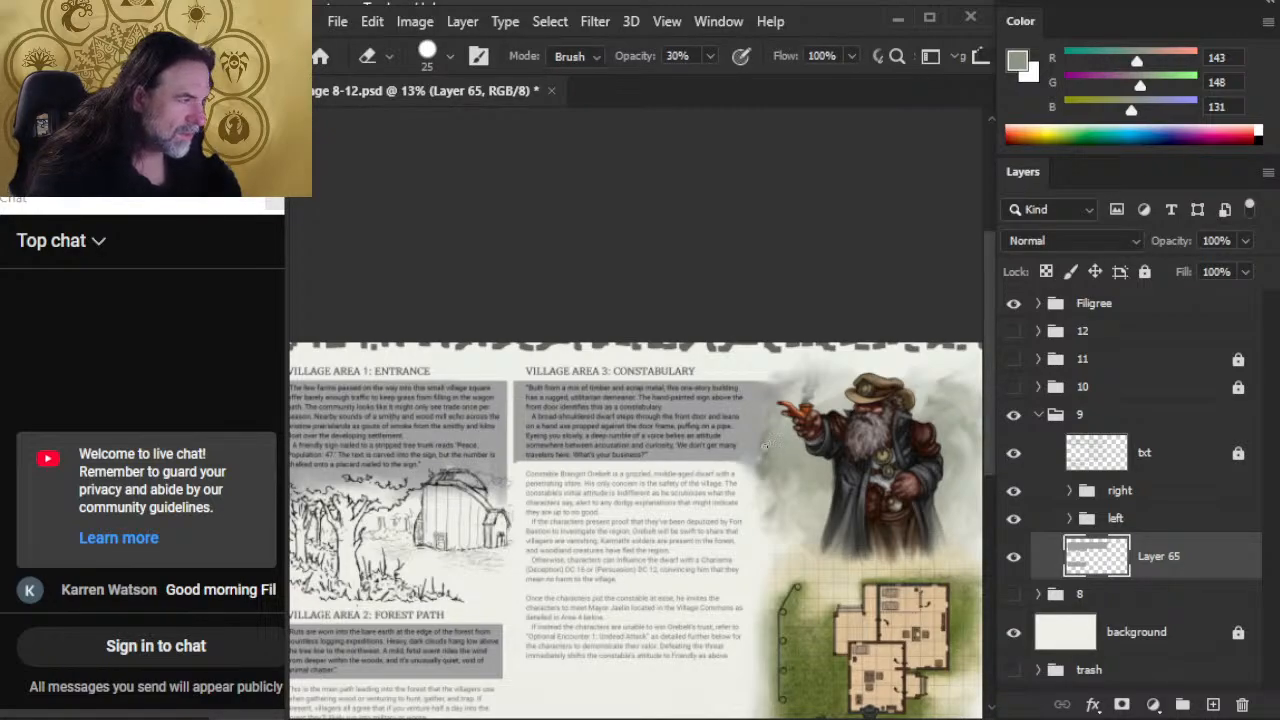
pyautogui.press('b')
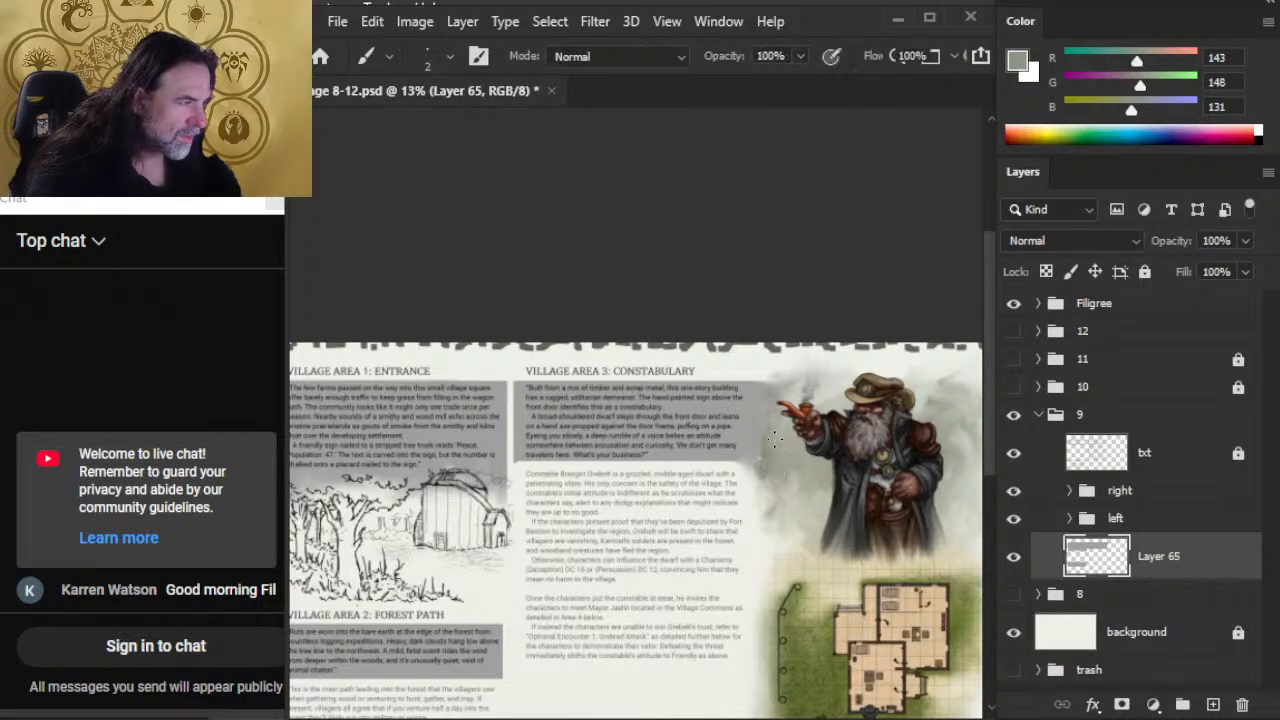
pyautogui.press('e')
pyautogui.press('r')
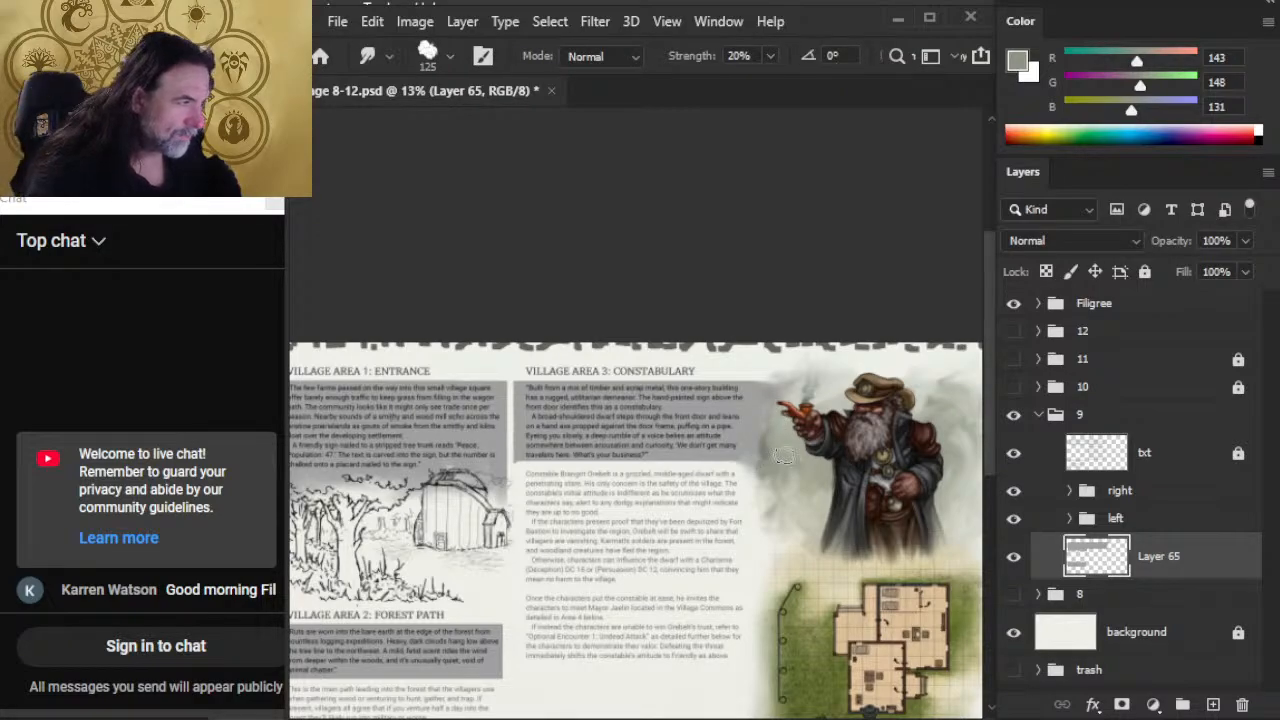
# Step: Paint grey-green RGB 123, 128, 113 between the Area 3 box and the dwarf with a 30 px brush, and smudge it at 20% strength
pyautogui.press('b')
pyautogui.keyDown('alt'); pyautogui.click(766, 446); pyautogui.keyUp('alt')
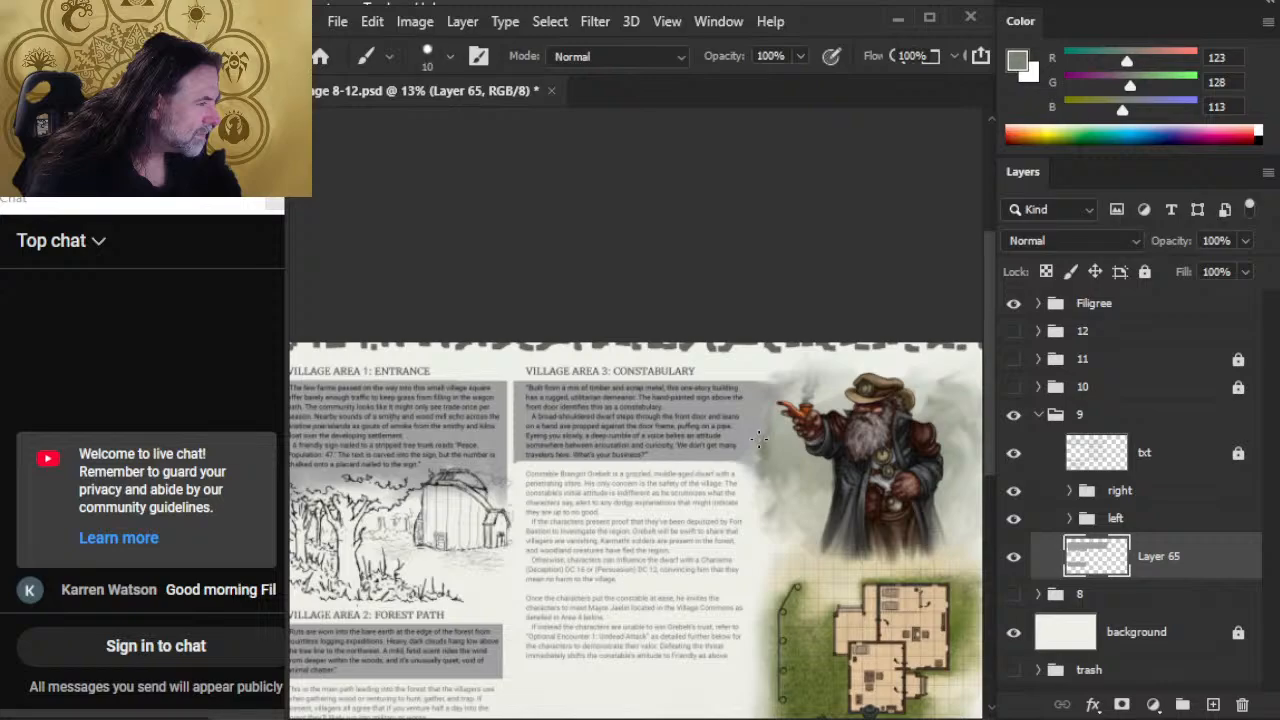
pyautogui.press(']')
pyautogui.press(']')
pyautogui.press(']')
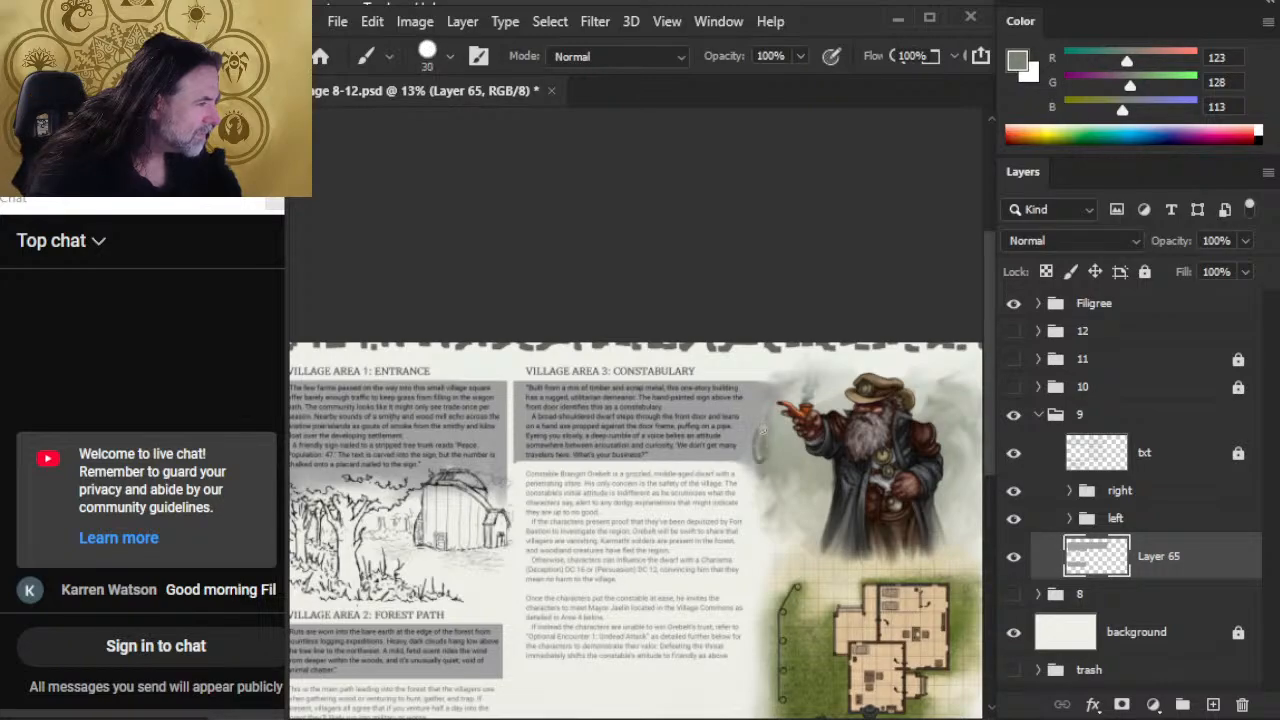
pyautogui.press('r')
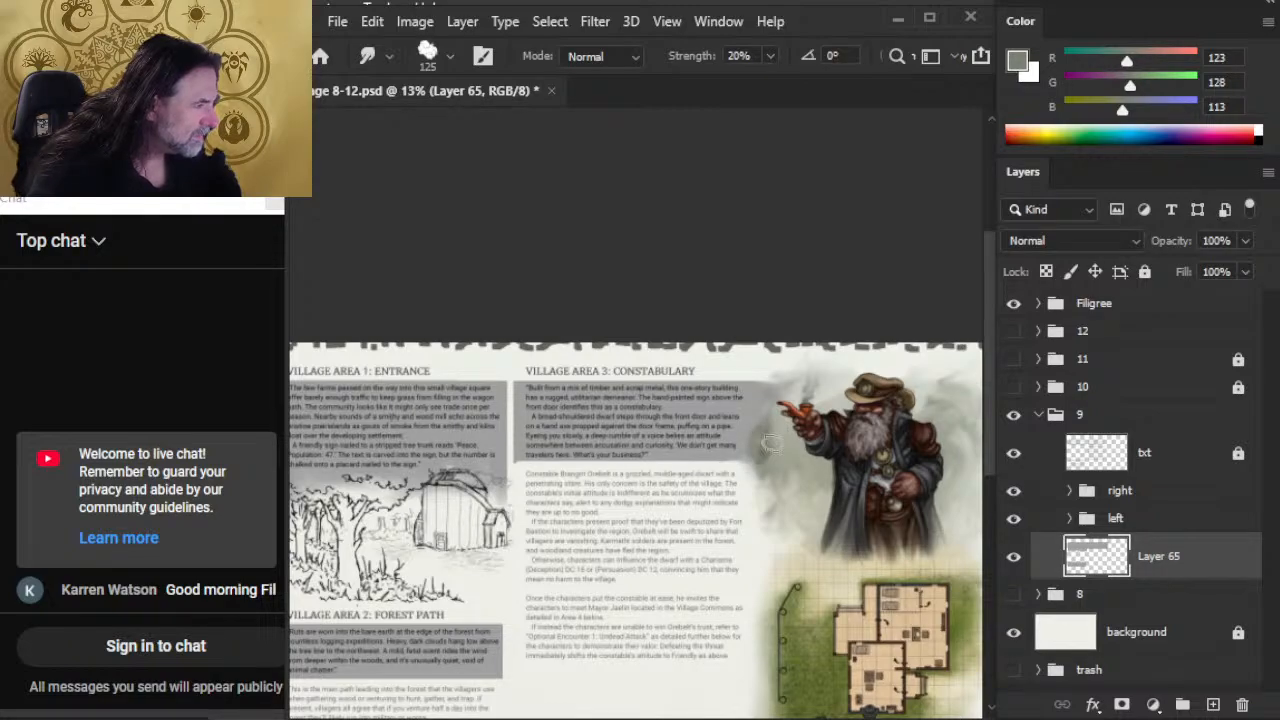
# Step: Sample lighter backdrop tones up to RGB 207, 208, 199, dab them over the transition beside the dwarf, and smudge them in
pyautogui.press('b')
pyautogui.keyDown('alt'); pyautogui.click(770, 426); pyautogui.keyUp('alt')
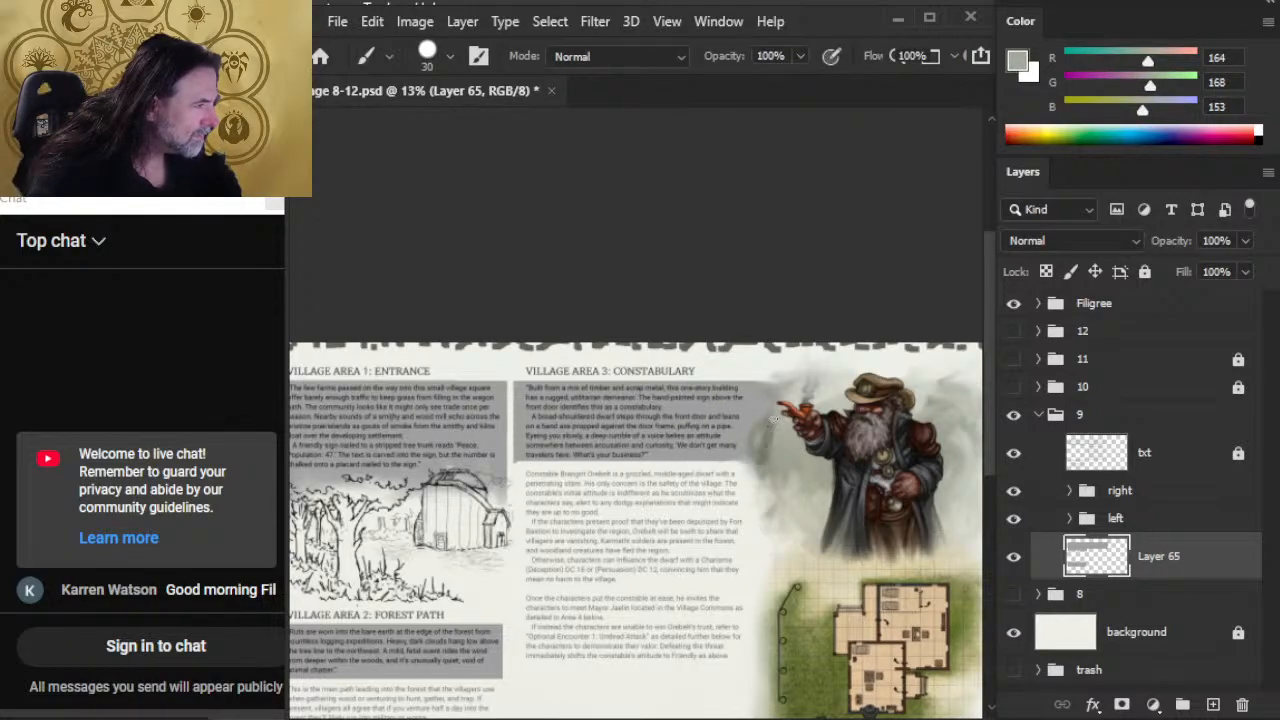
pyautogui.keyDown('alt'); pyautogui.click(770, 419); pyautogui.keyUp('alt')
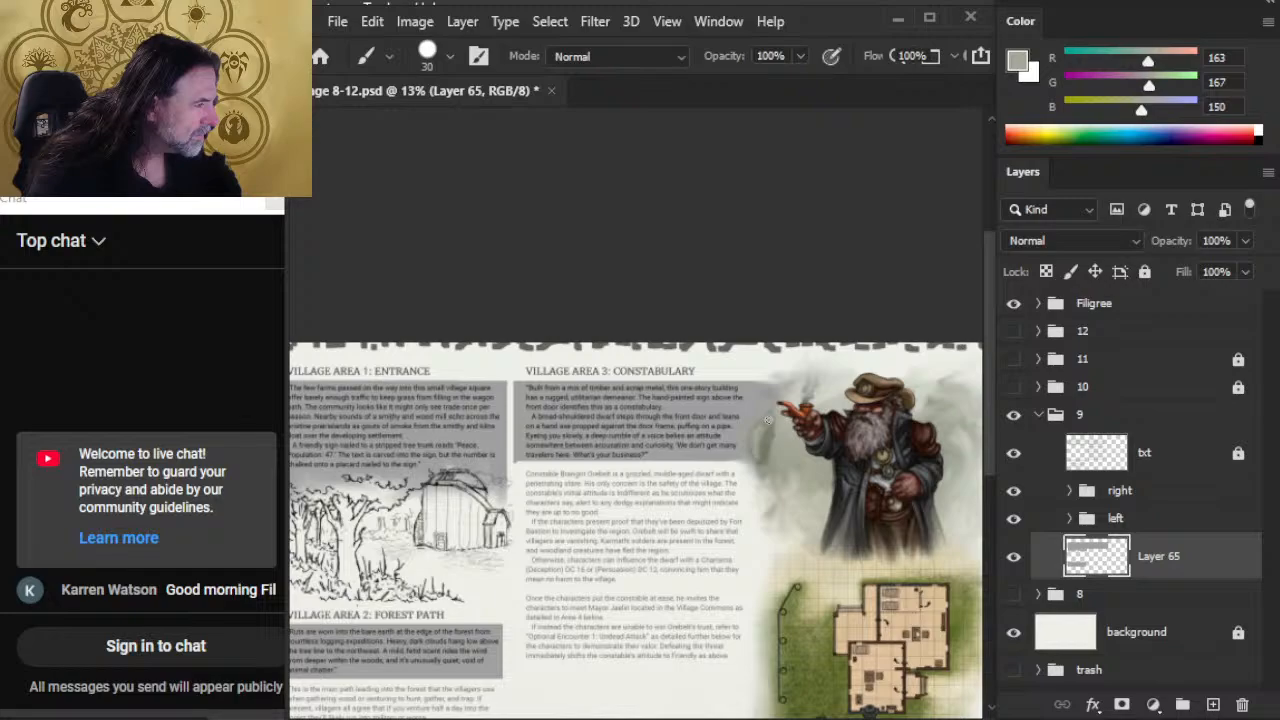
pyautogui.keyDown('alt'); pyautogui.click(771, 428); pyautogui.keyUp('alt')
pyautogui.press('r')
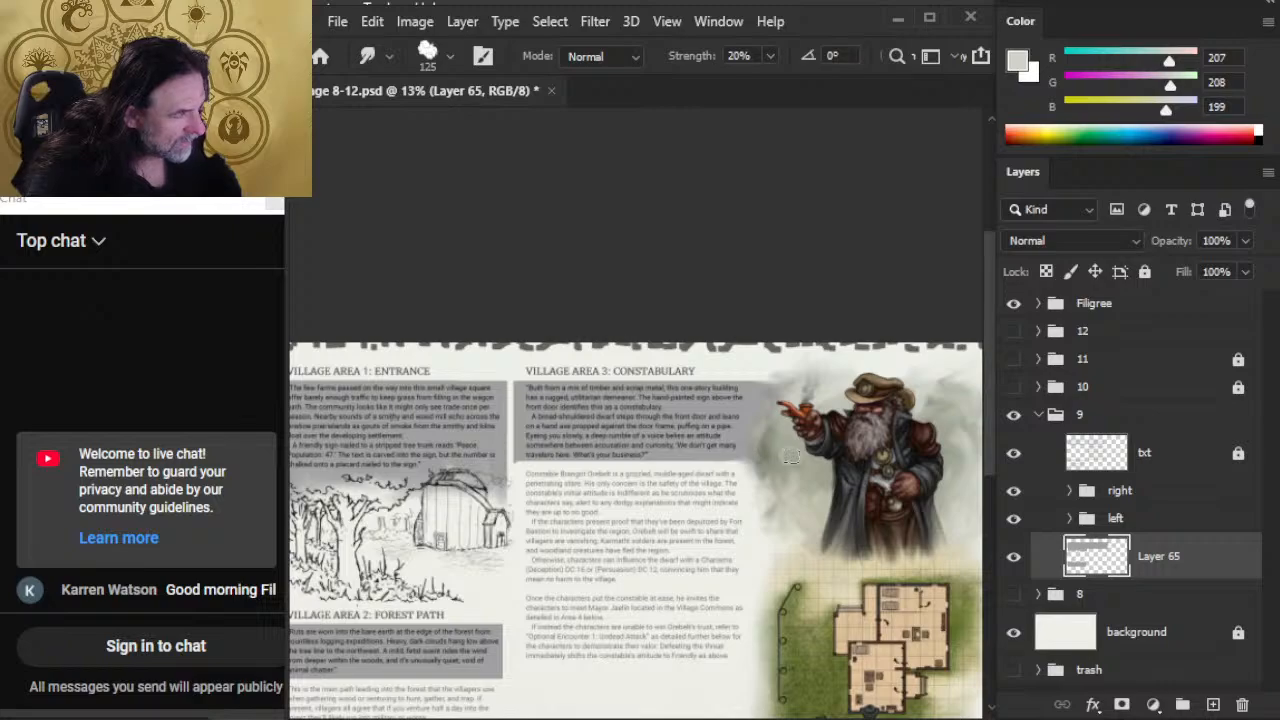
# Step: Examine the blended grey boxes across the whole spread and up close around Village Areas 1 and 2
pyautogui.press('z')
pyautogui.moveTo(786, 580); pyautogui.dragTo(716, 494)
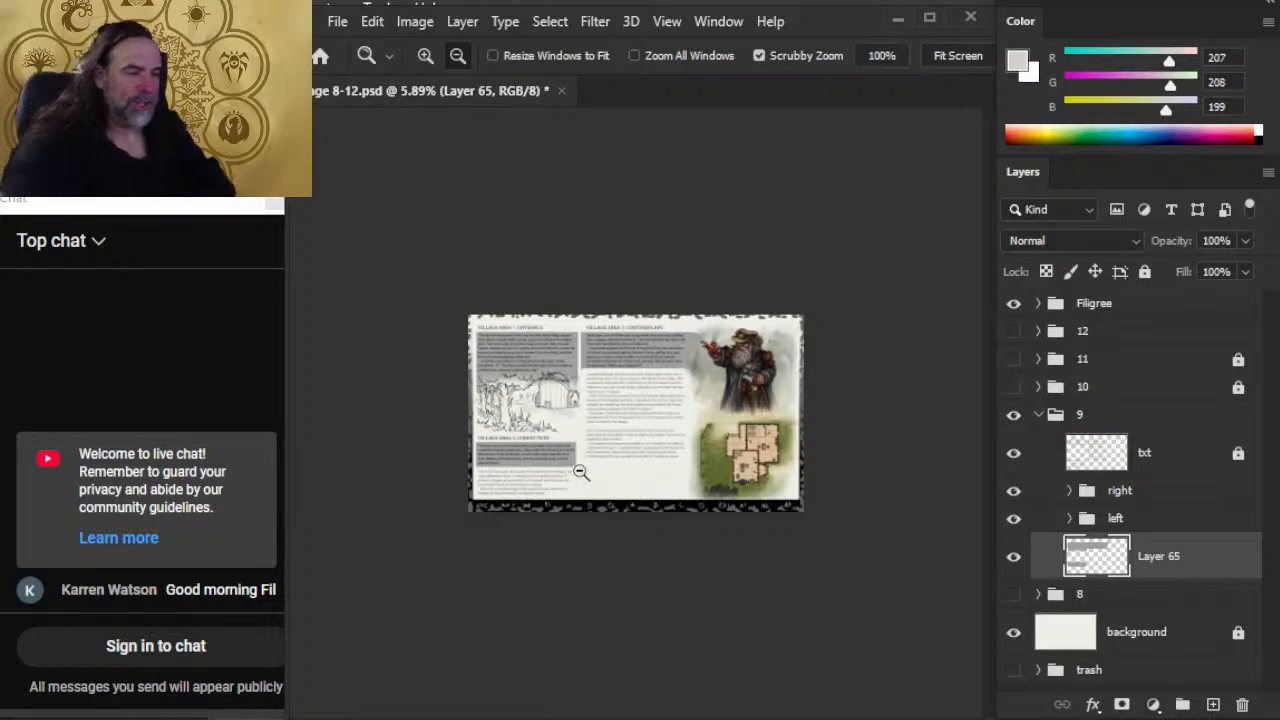
pyautogui.moveTo(587, 438); pyautogui.dragTo(694, 514)
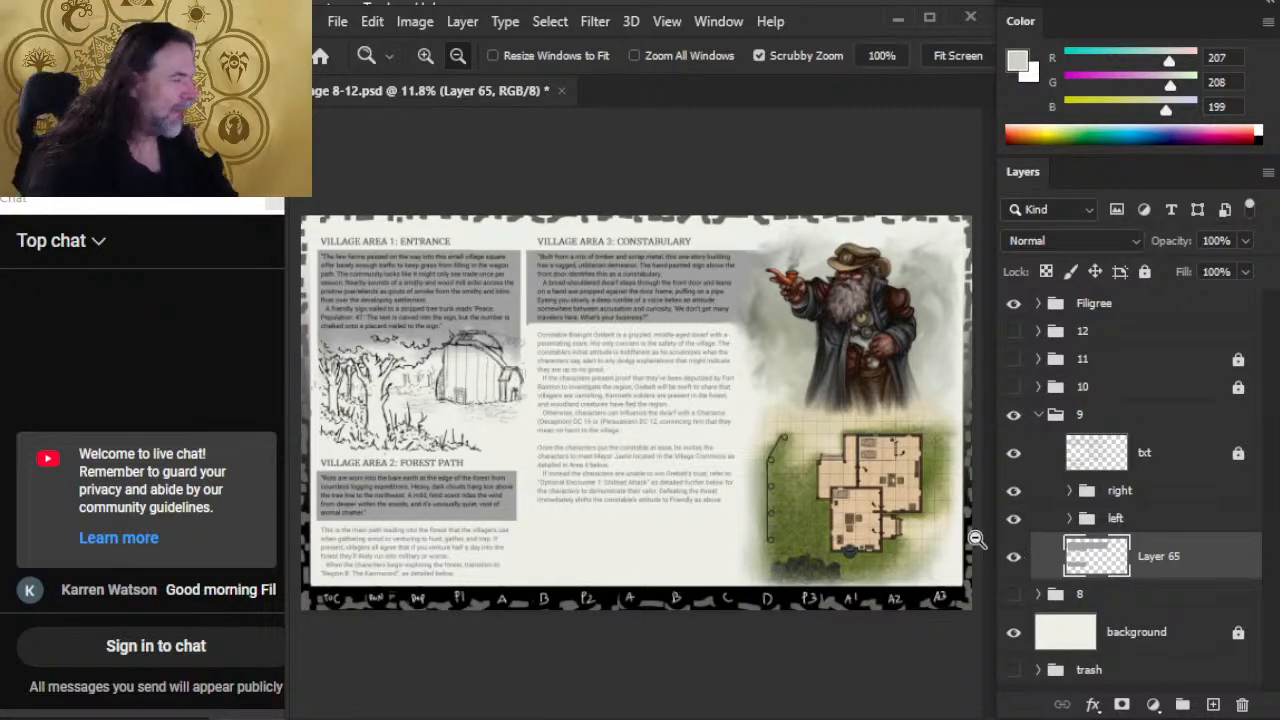
pyautogui.moveTo(410, 358); pyautogui.dragTo(438, 405)
pyautogui.moveTo(420, 450); pyautogui.dragTo(471, 457)
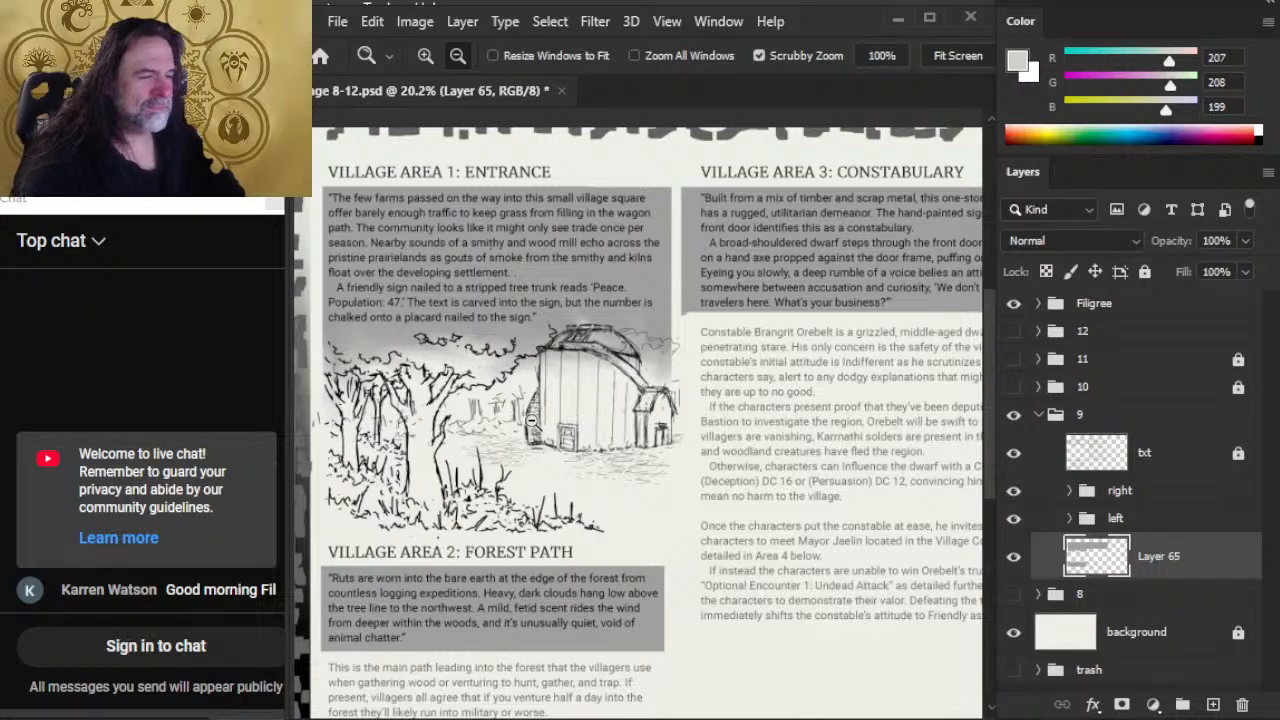
pyautogui.moveTo(718, 486); pyautogui.dragTo(677, 515)
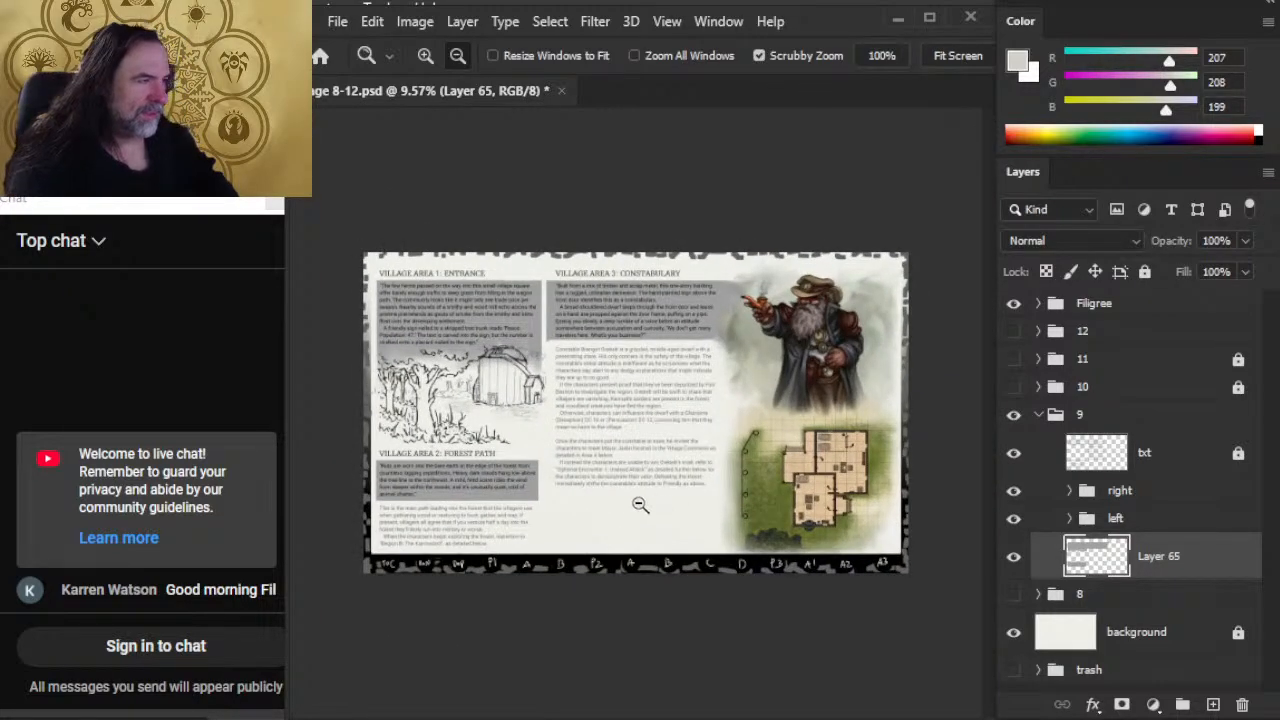
# Step: Collapse group 9, check group 8's artwork and hide it again, and save and close Page 8-12.psd
pyautogui.click(1037, 416)
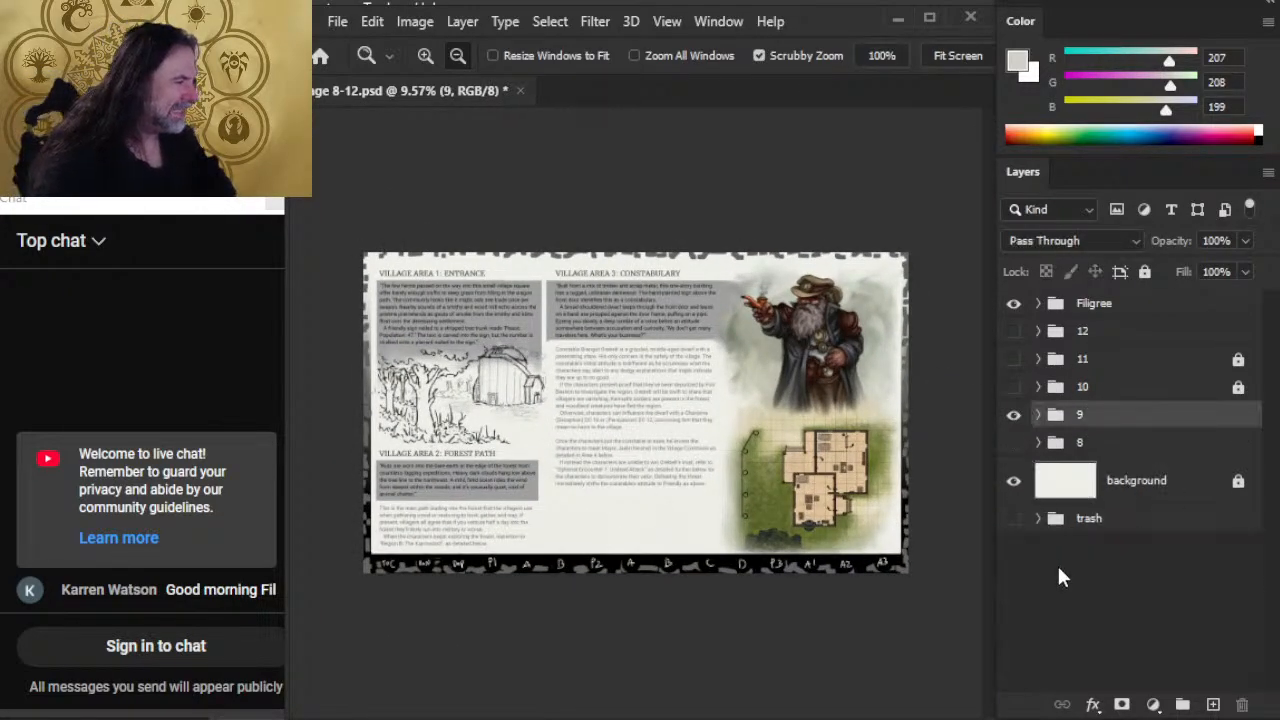
pyautogui.hotkey('ctrl', 's')
pyautogui.click(1013, 442)
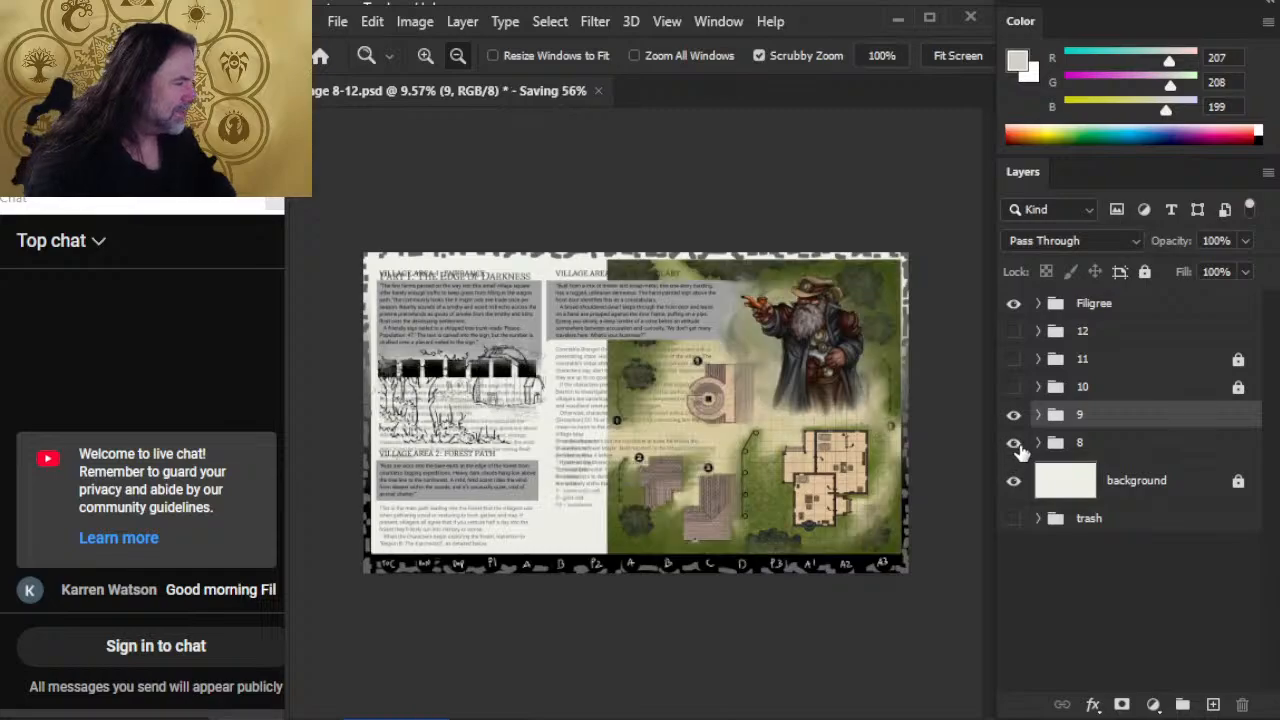
pyautogui.click(1013, 442)
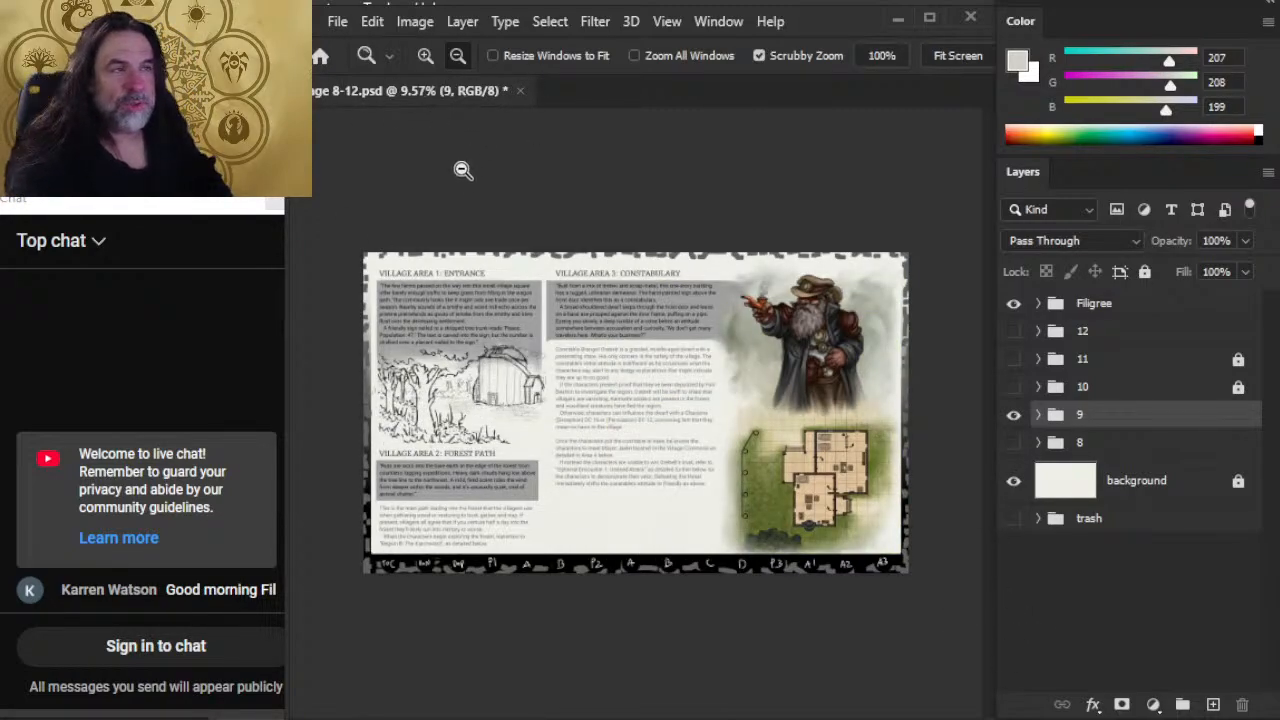
pyautogui.click(520, 90)
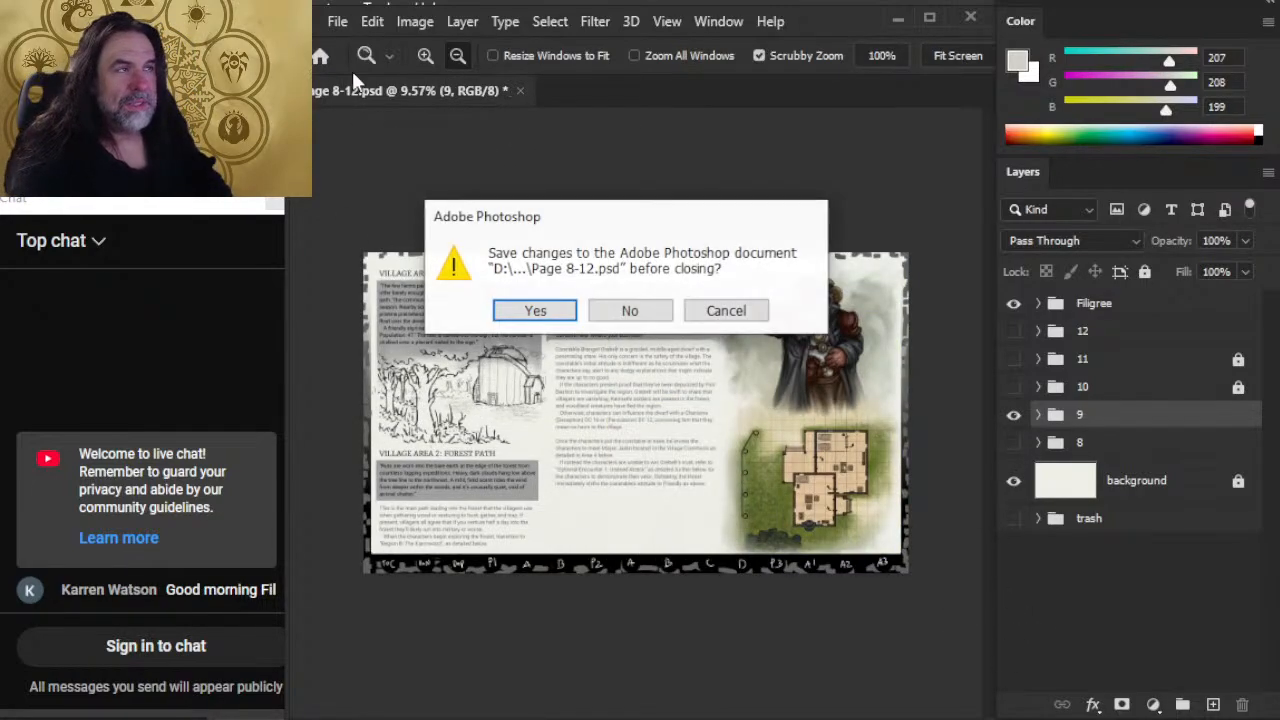
pyautogui.click(538, 310)
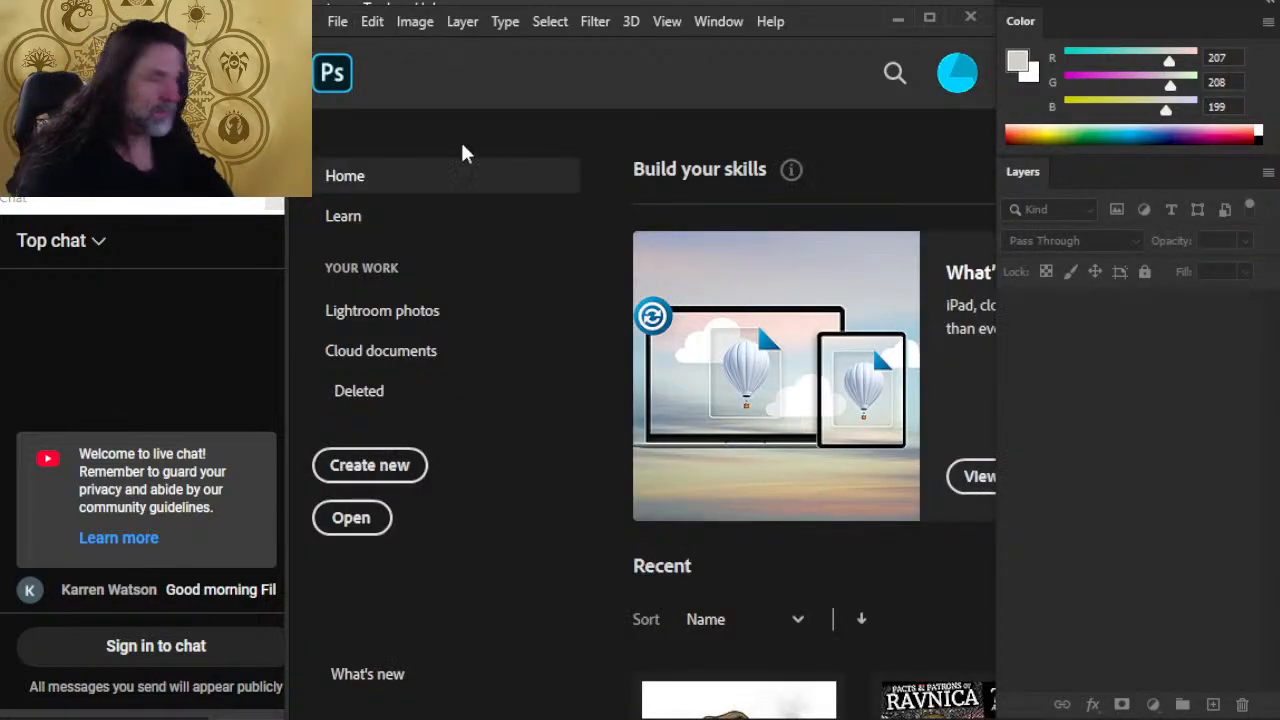
# Step: Open the recent document Page 1-7.psd and bring the layers inside group 5's right group into view
pyautogui.click(337, 26)
pyautogui.moveTo(474, 151)
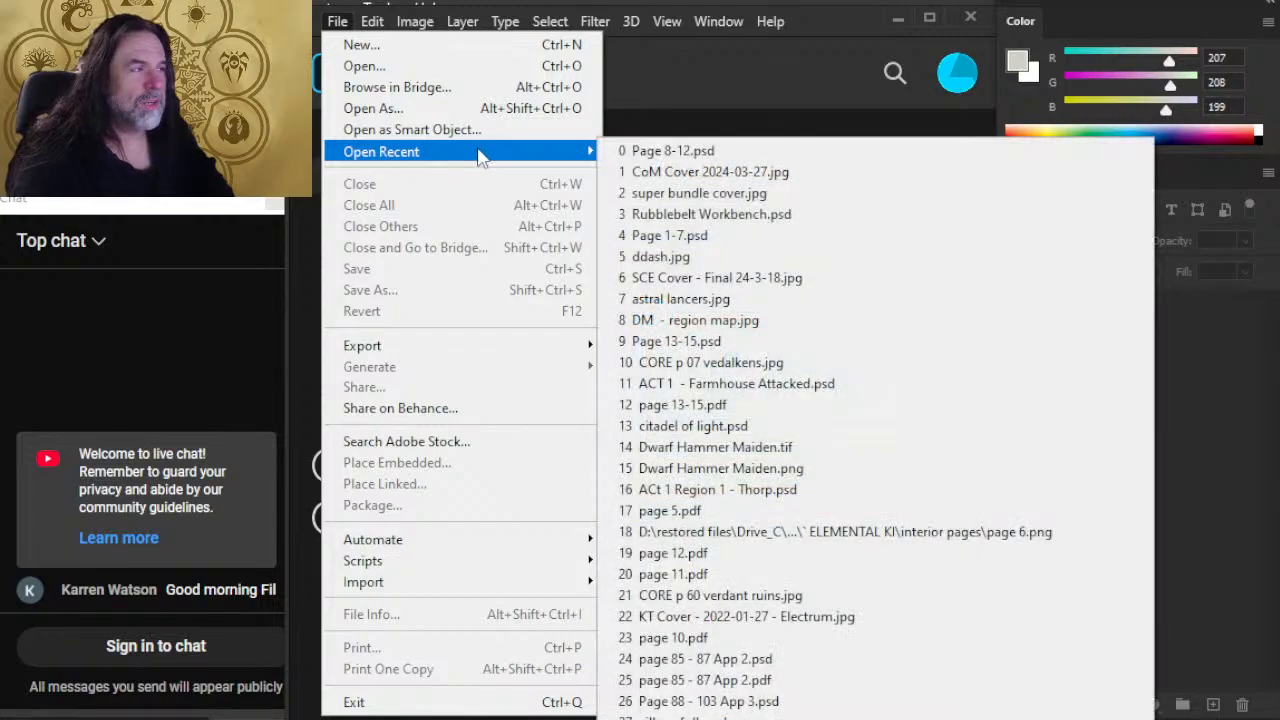
pyautogui.click(745, 235)
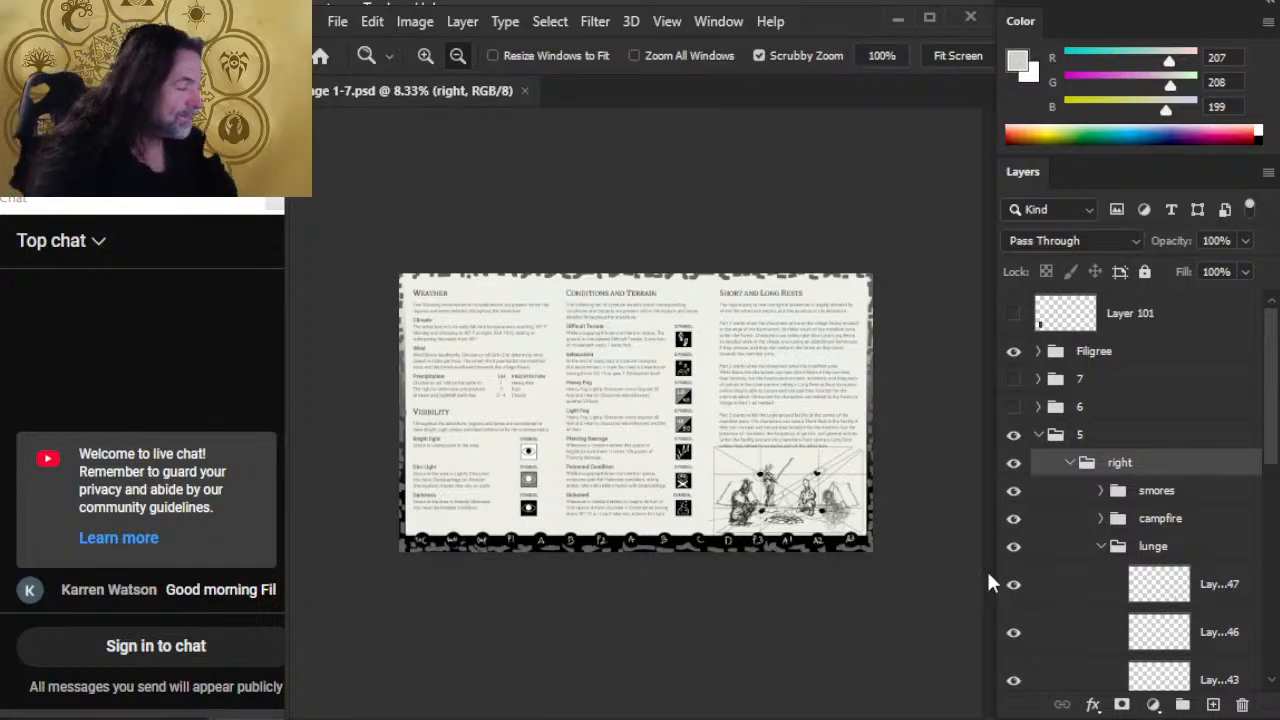
pyautogui.scroll(-3, 1255, 468)
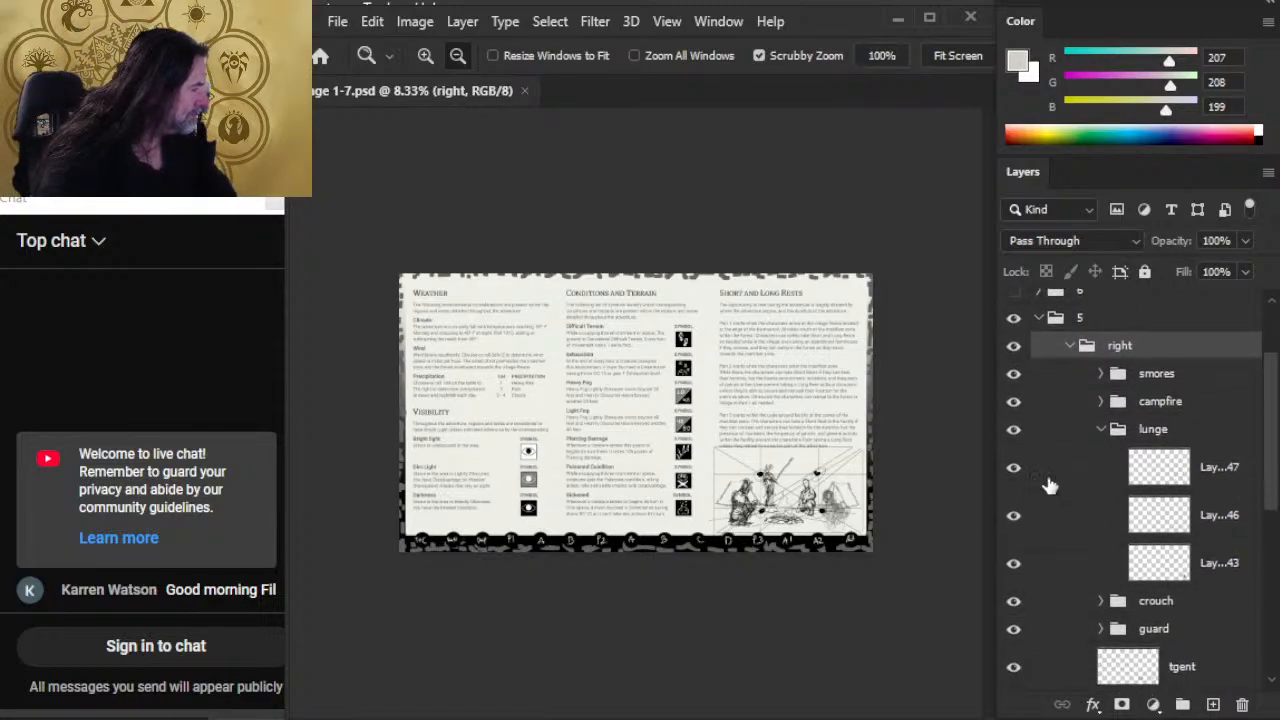
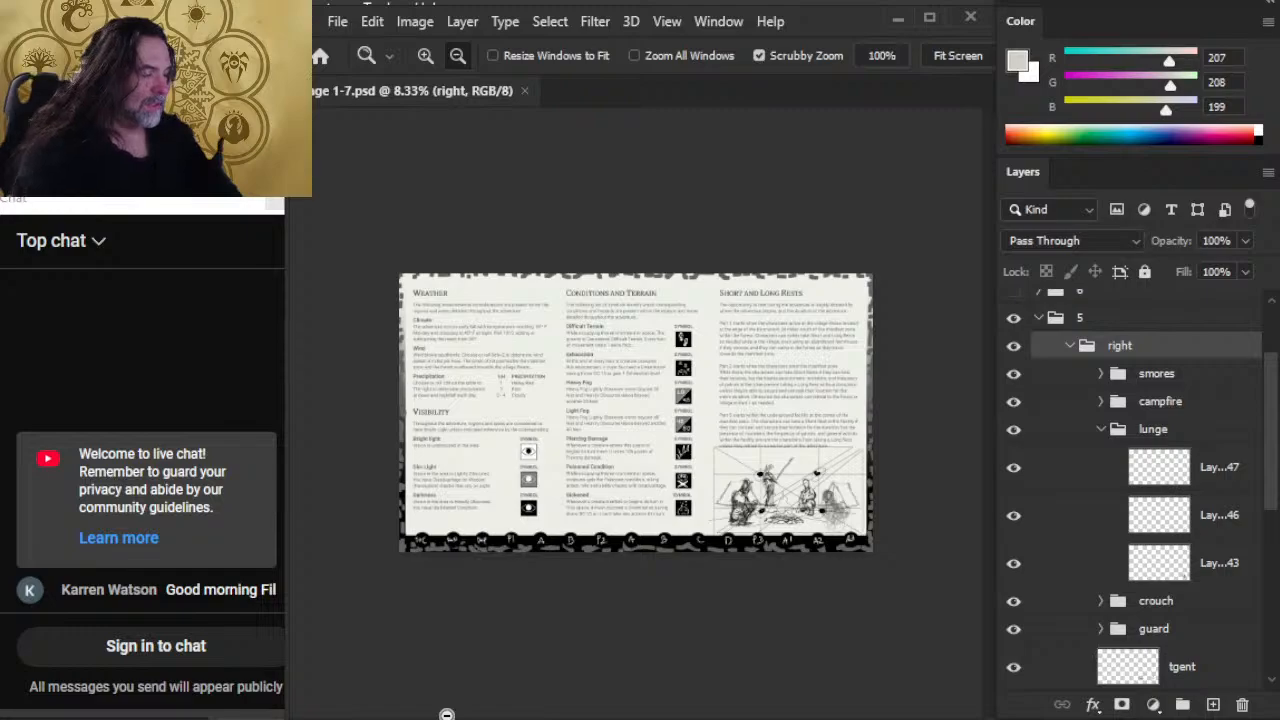
# Step: Hide Layer 147 in the lunge group and check what Layers 146 and 143 contribute to the campfire sketch
pyautogui.click(1012, 478)
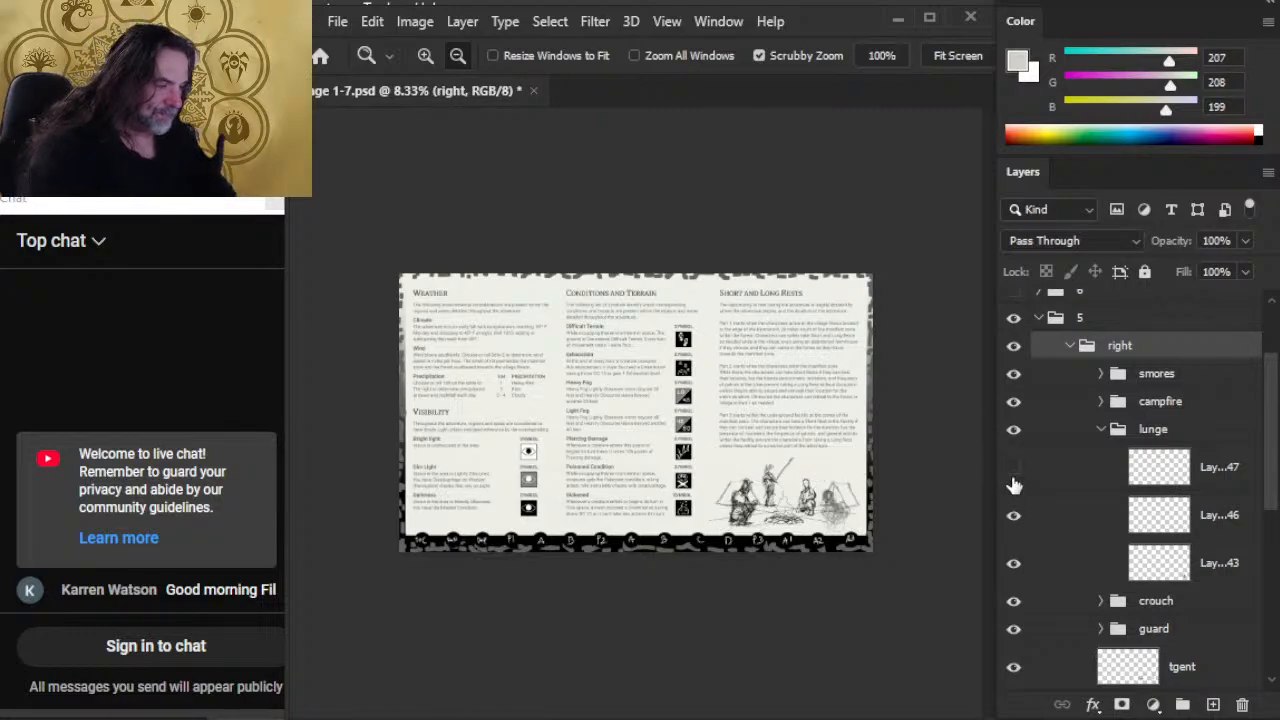
pyautogui.click(707, 525)
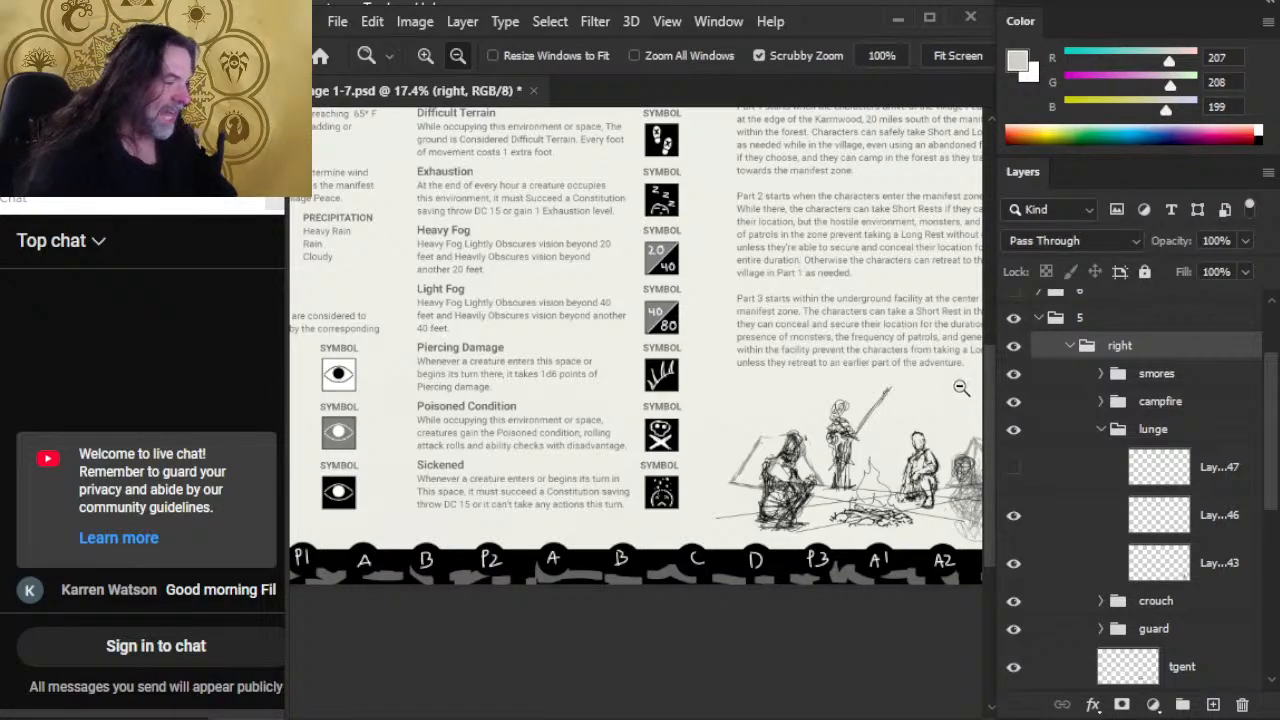
pyautogui.click(1014, 518)
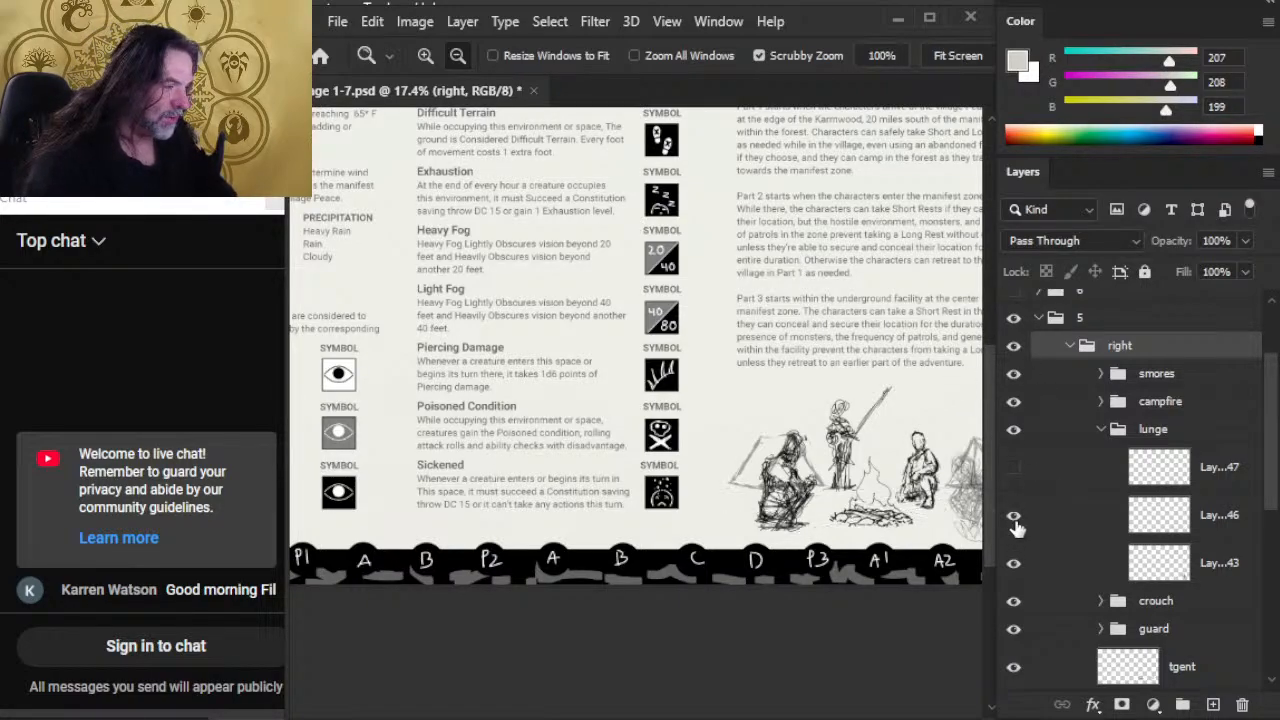
pyautogui.click(1016, 565)
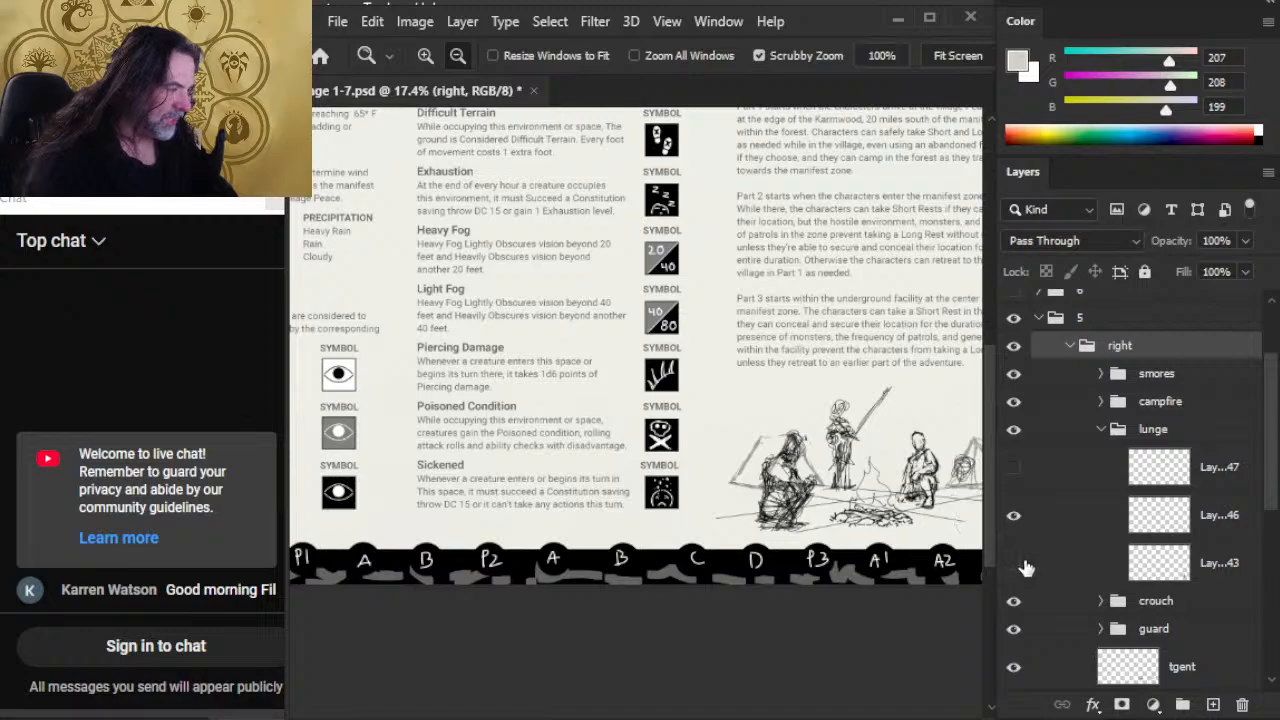
pyautogui.click(1016, 565)
pyautogui.click(1018, 517)
pyautogui.click(1018, 517)
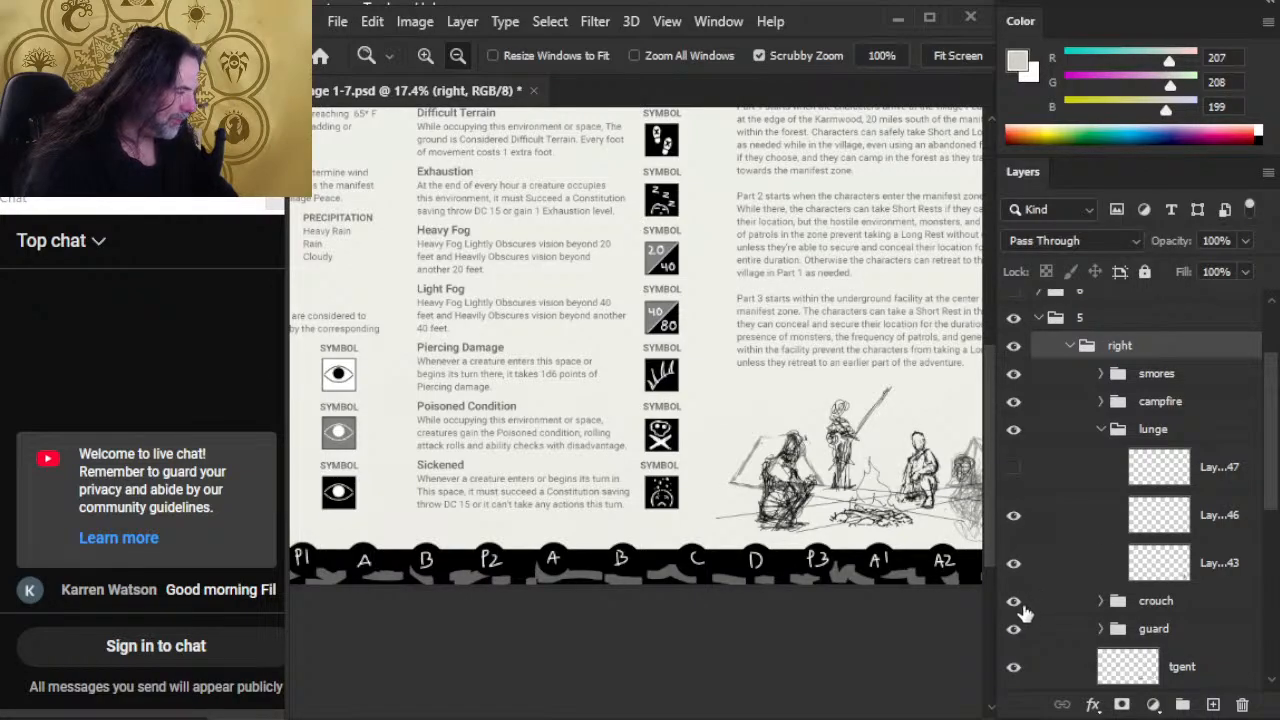
# Step: Examine which parts of the figure beside the far tent belong to Layer 146 and which to Layer 143
pyautogui.moveTo(1270, 442); pyautogui.dragTo(1244, 471)
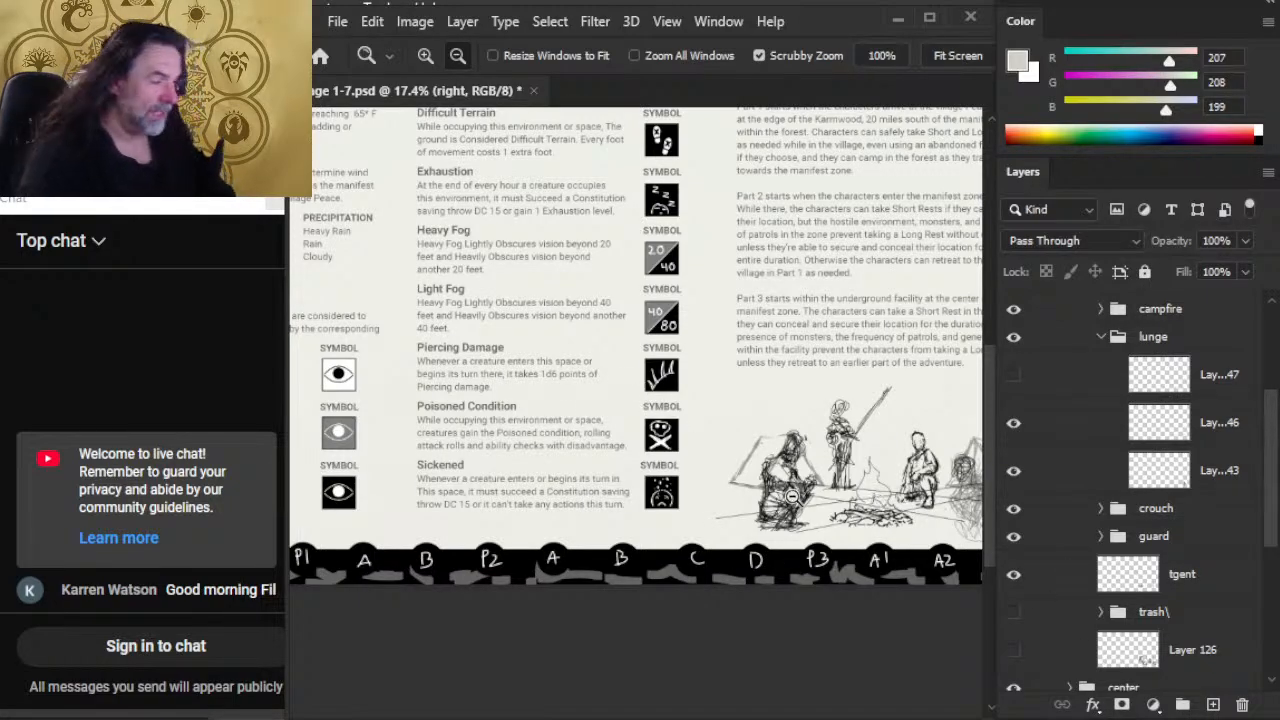
pyautogui.moveTo(858, 456); pyautogui.dragTo(721, 426)
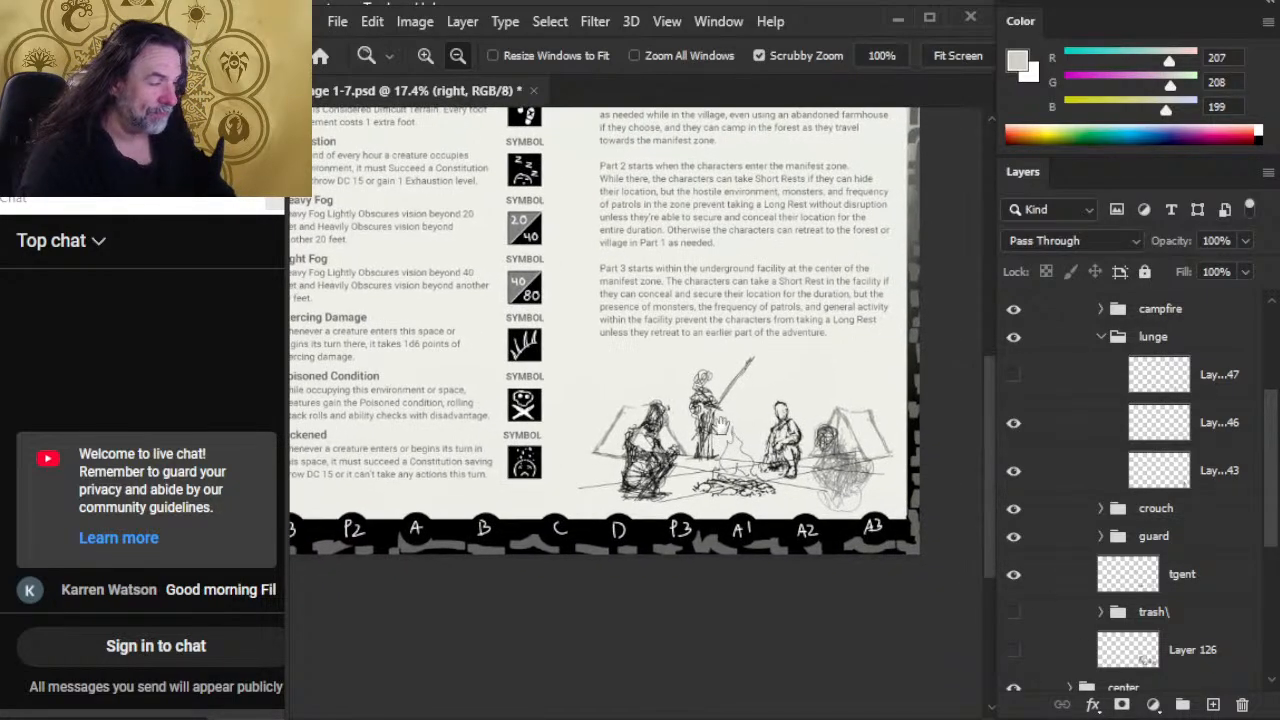
pyautogui.click(1014, 428)
pyautogui.click(1014, 424)
pyautogui.click(1014, 472)
pyautogui.click(1015, 478)
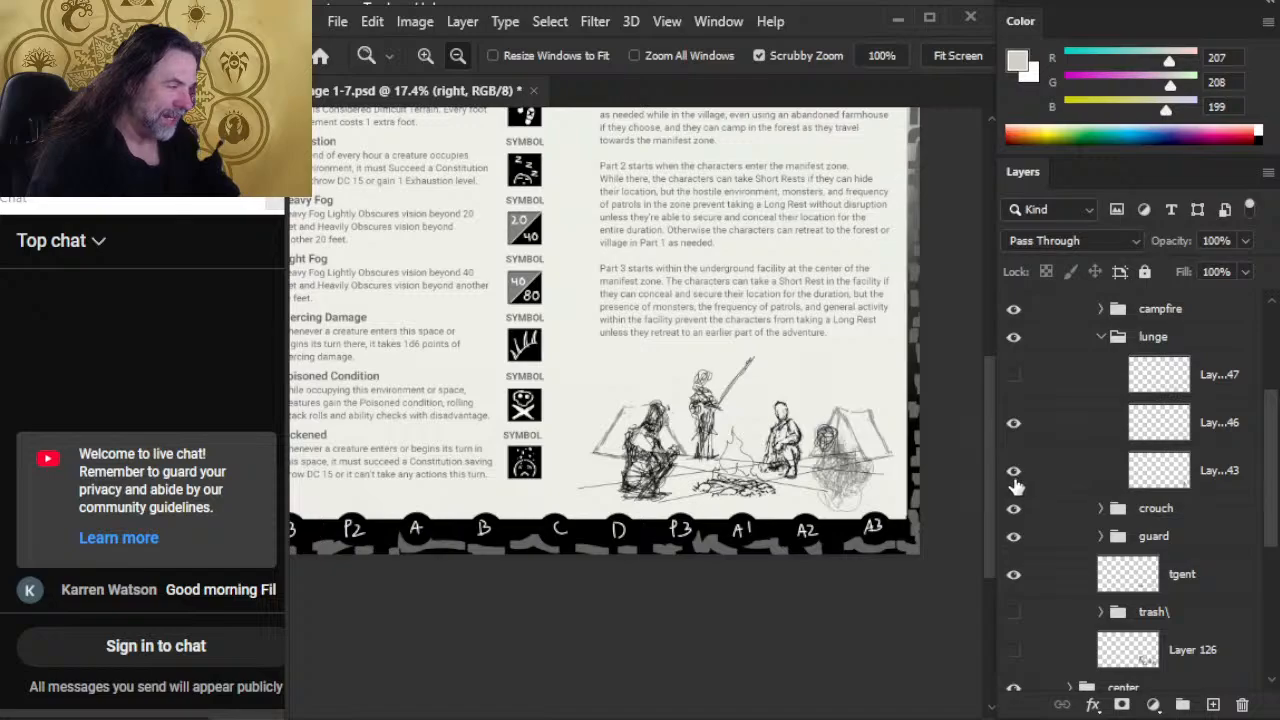
pyautogui.click(1014, 423)
pyautogui.click(1017, 432)
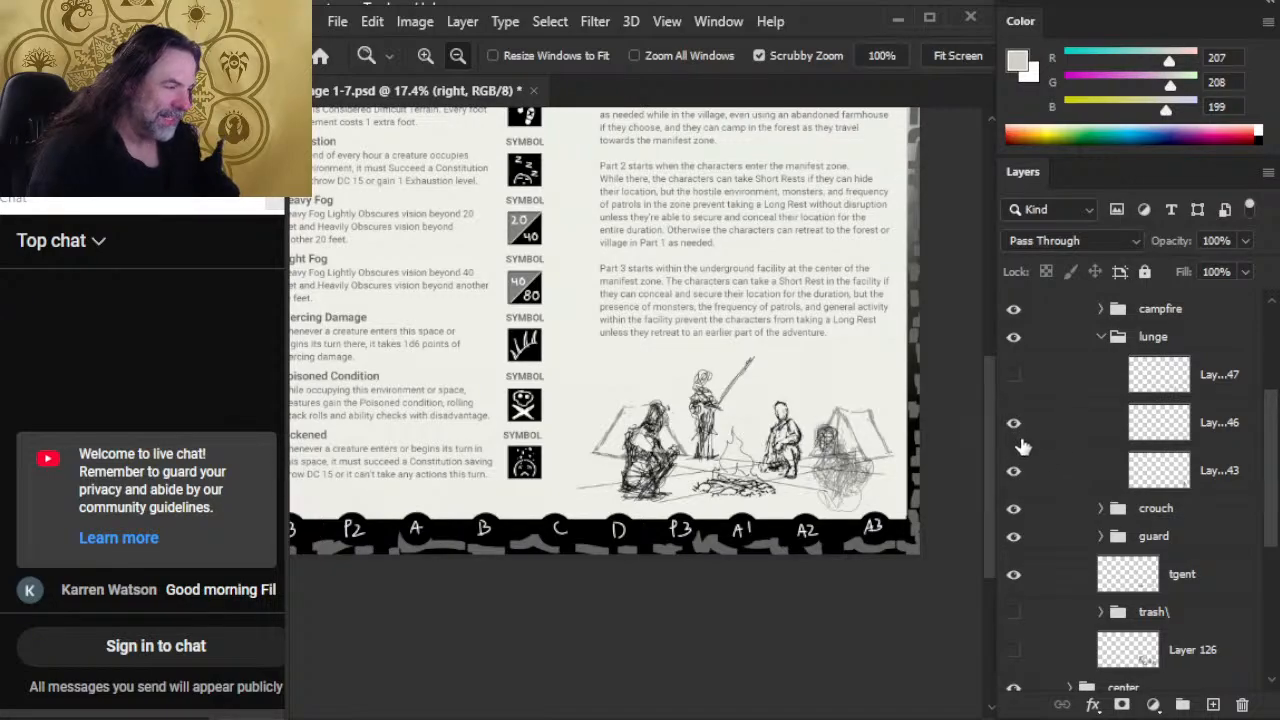
# Step: Lasso the head of the figure beside the far tent on Layer 146, copy it to its own layer, and hide Layer 146
pyautogui.click(1045, 425)
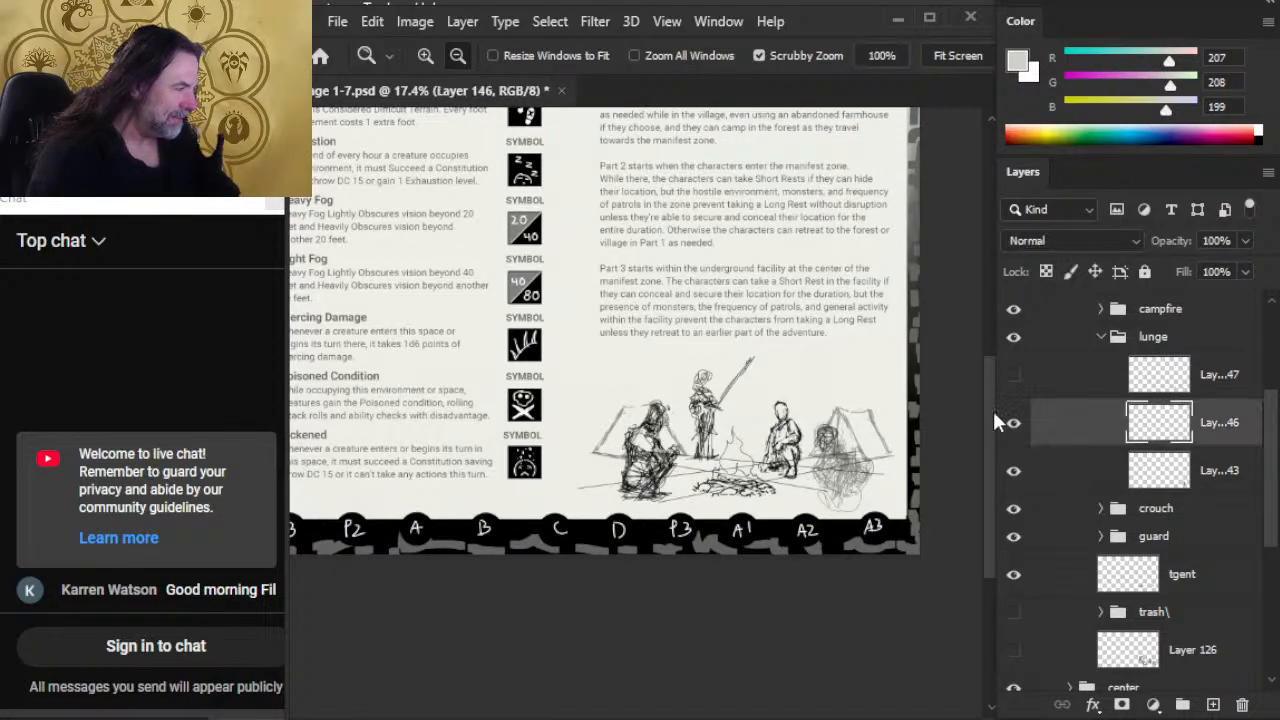
pyautogui.press('e')
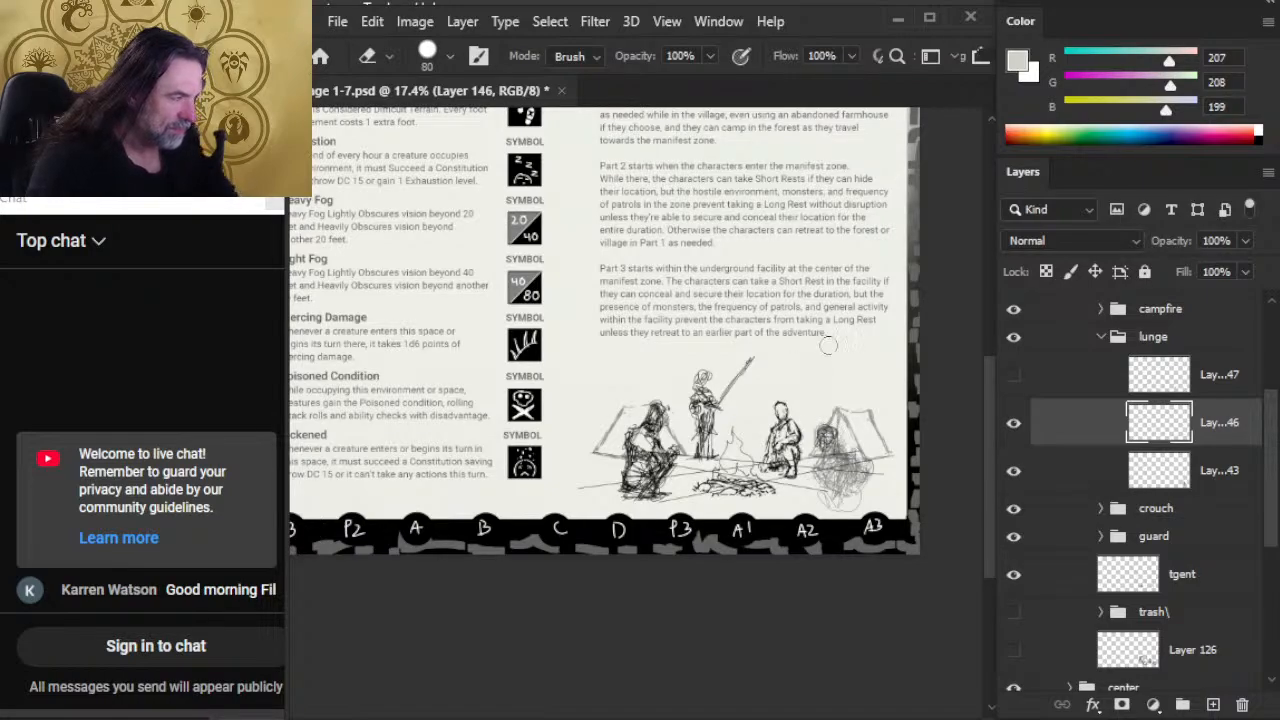
pyautogui.press('l')
pyautogui.moveTo(795, 420); pyautogui.dragTo(847, 407)
pyautogui.hotkey('ctrl', 'd')
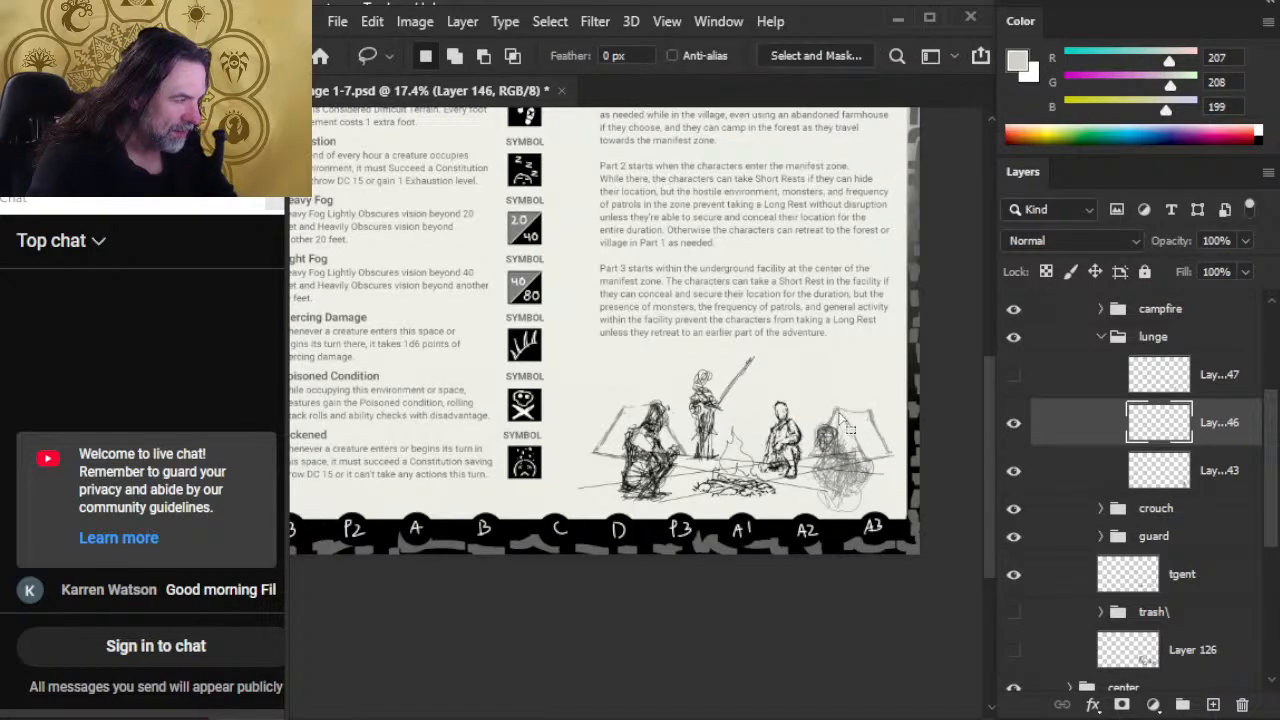
pyautogui.click(1013, 422)
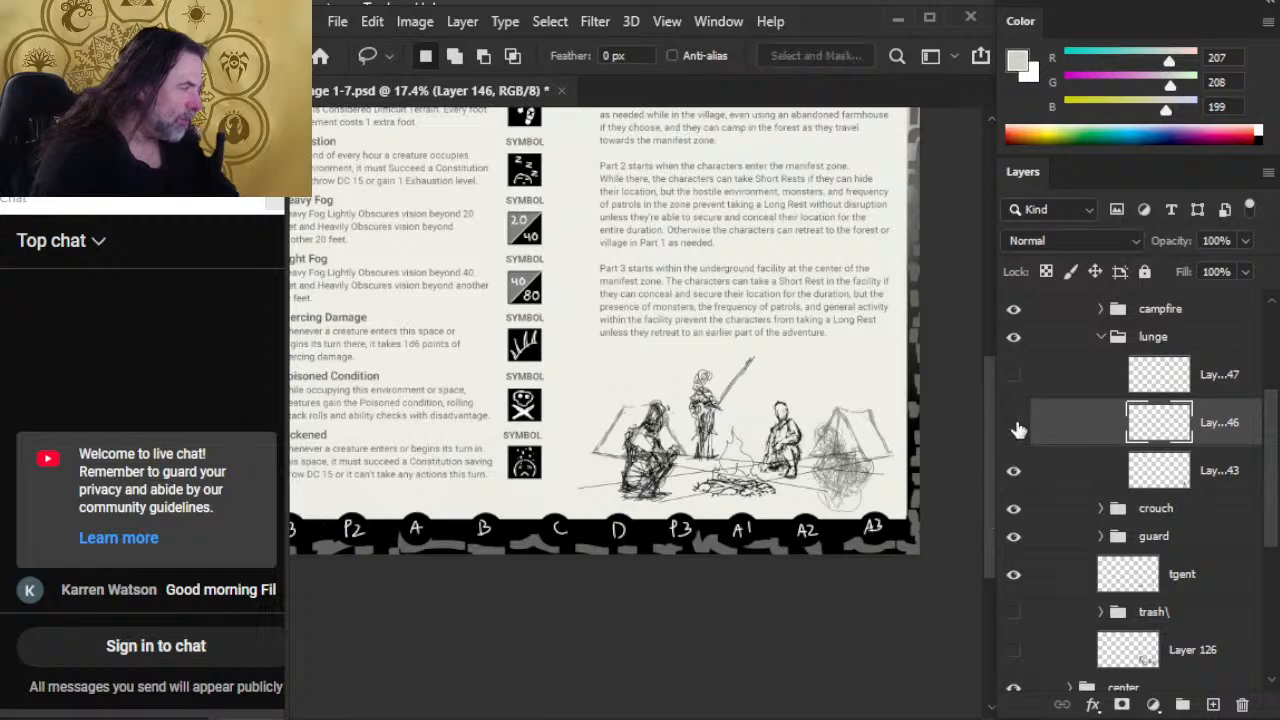
pyautogui.hotkey('ctrl', 'j')
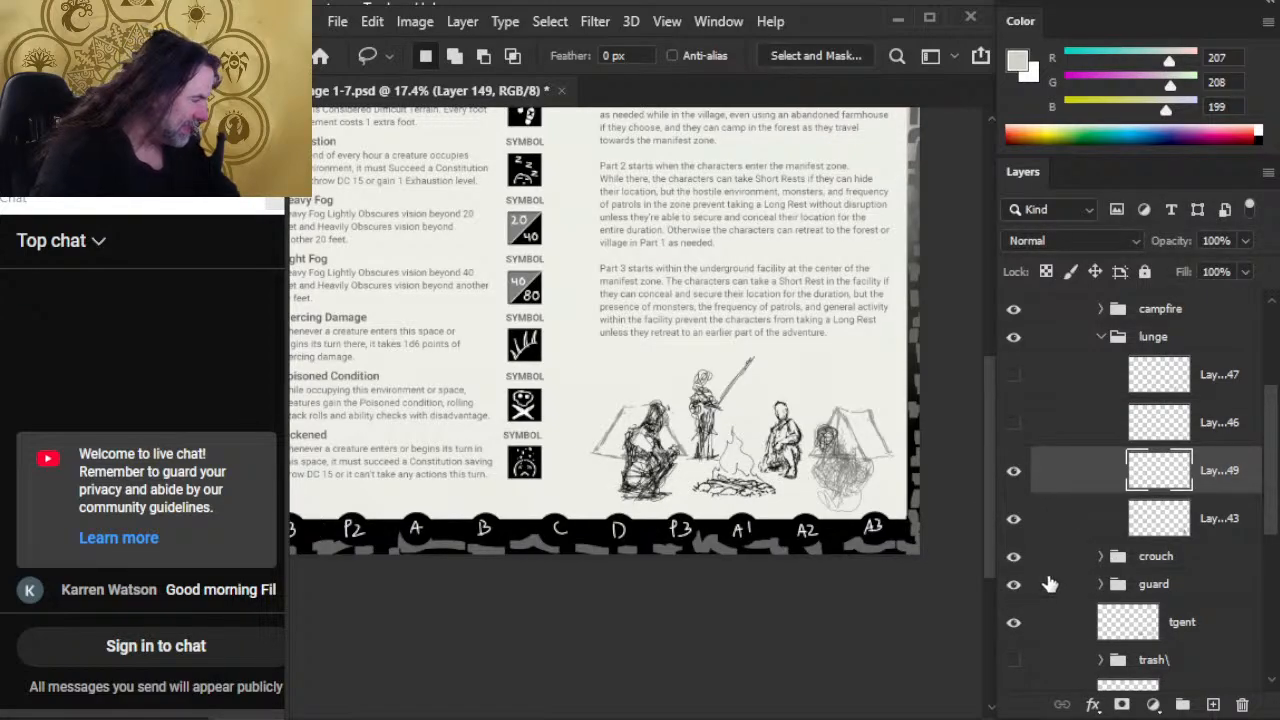
# Step: Group the copied head layer with Layer 143 inside the lunge group
pyautogui.keyDown('ctrl'); pyautogui.click(1064, 522); pyautogui.keyUp('ctrl')
pyautogui.hotkey('ctrl', 'g')
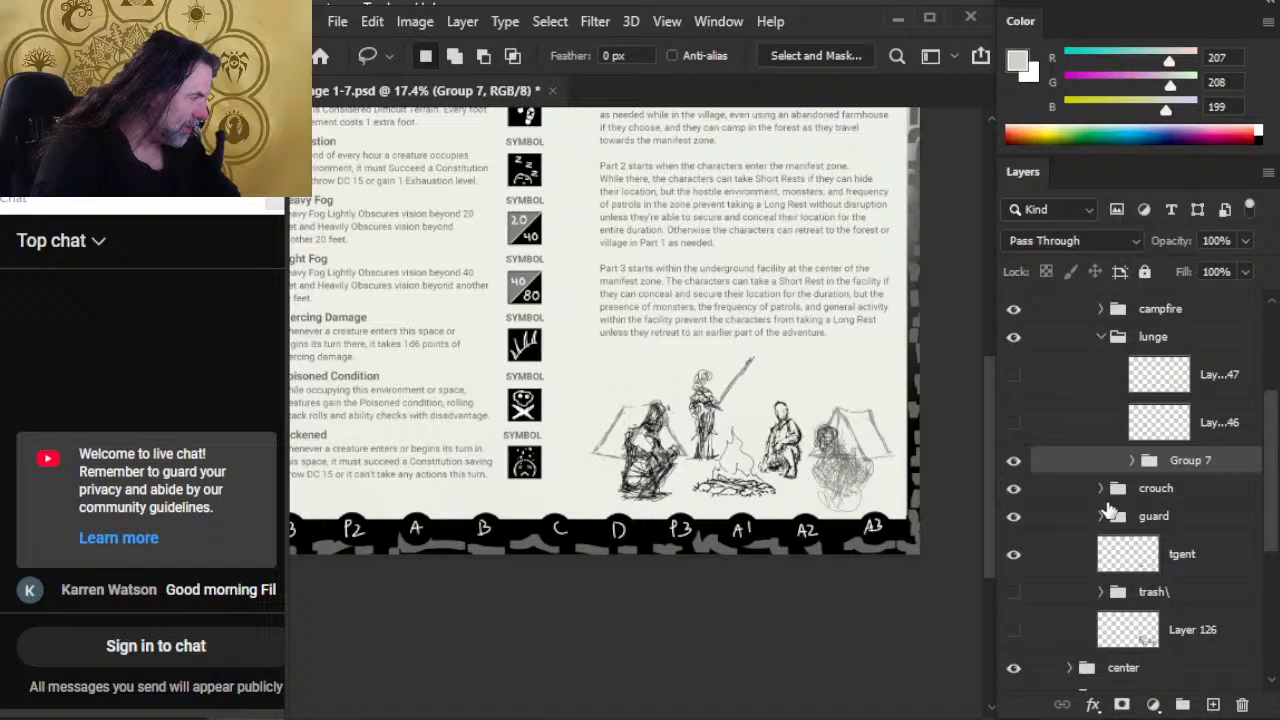
pyautogui.doubleClick(1177, 463)
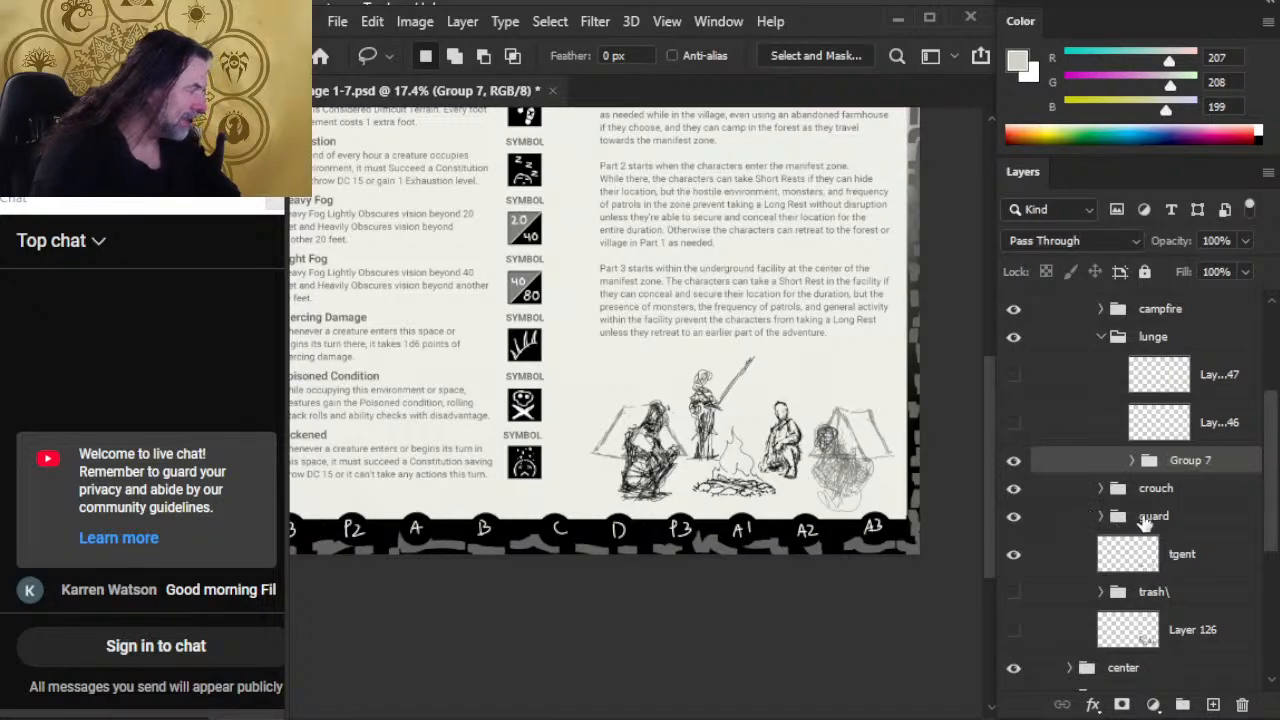
# Step: Move hidden Layers 147 and 146 out of the lunge group to the top of the right group
pyautogui.click(1066, 388)
pyautogui.keyDown('shift'); pyautogui.click(1090, 433); pyautogui.keyUp('shift')
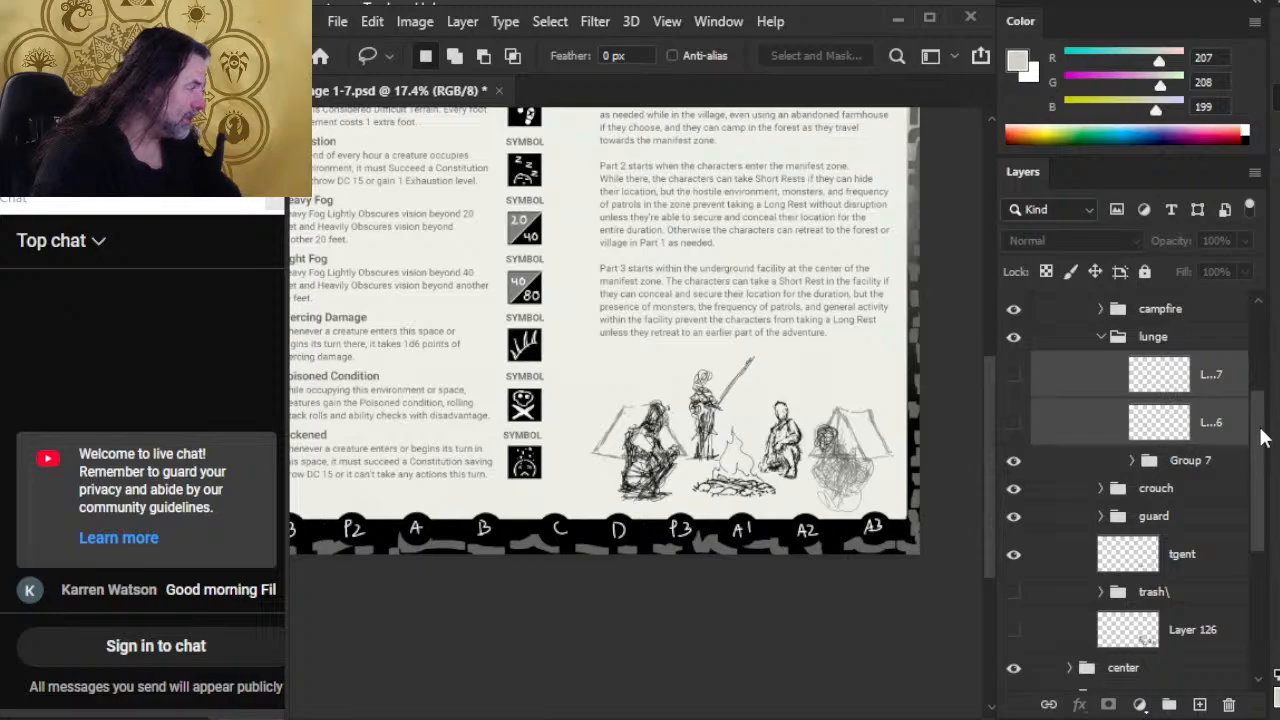
pyautogui.scroll(2, 1262, 440)
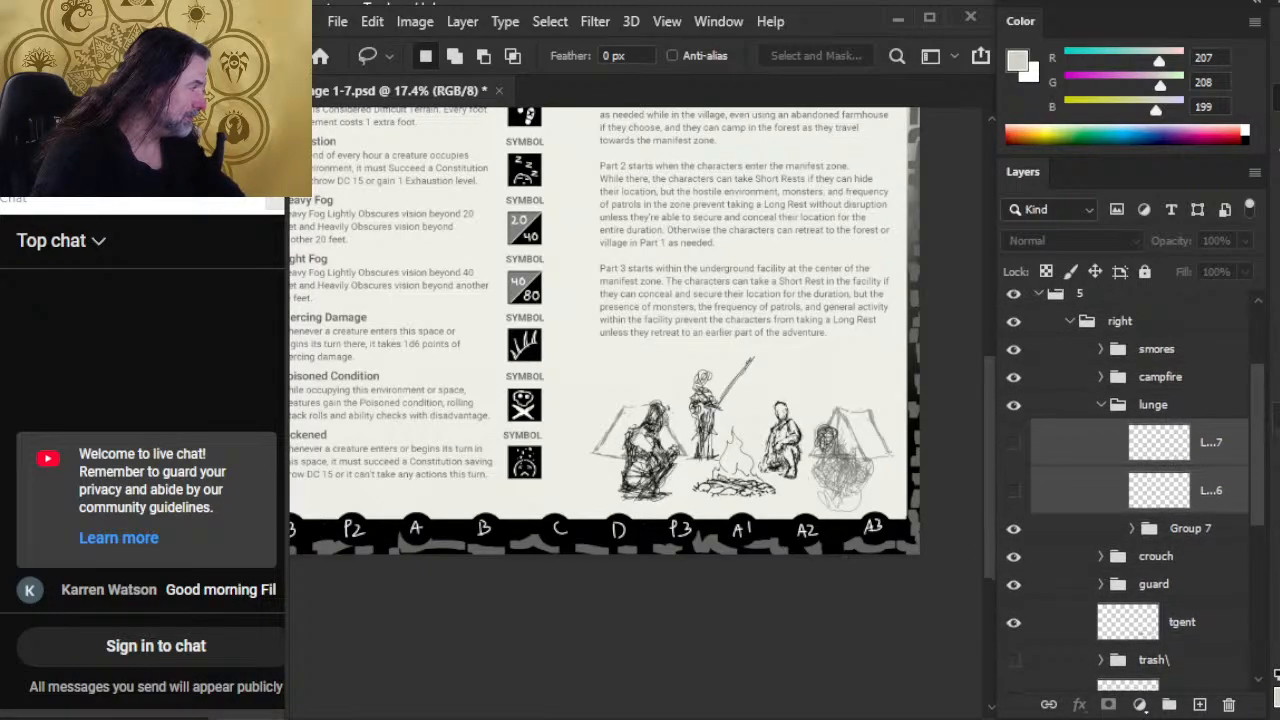
pyautogui.moveTo(1268, 409)
pyautogui.mouseDown()
pyautogui.moveTo(1239, 409)
pyautogui.moveTo(1269, 413)
pyautogui.mouseUp()
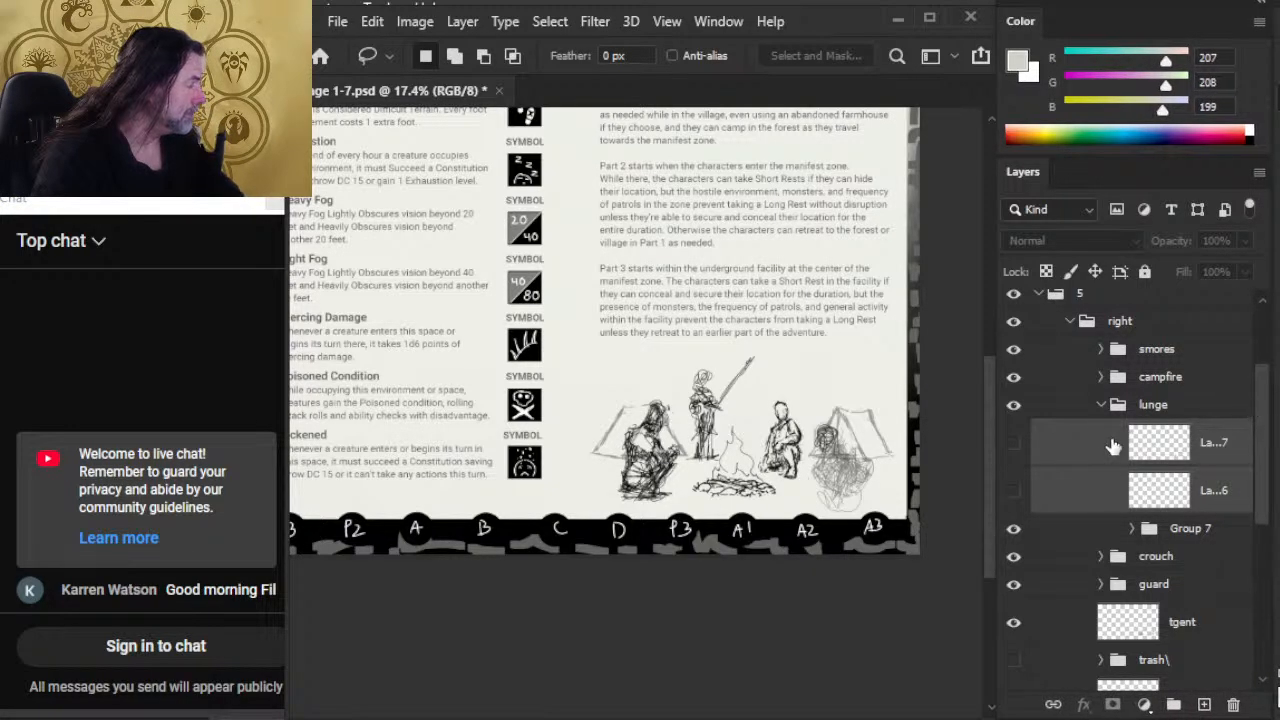
pyautogui.moveTo(1100, 450); pyautogui.dragTo(1082, 336)
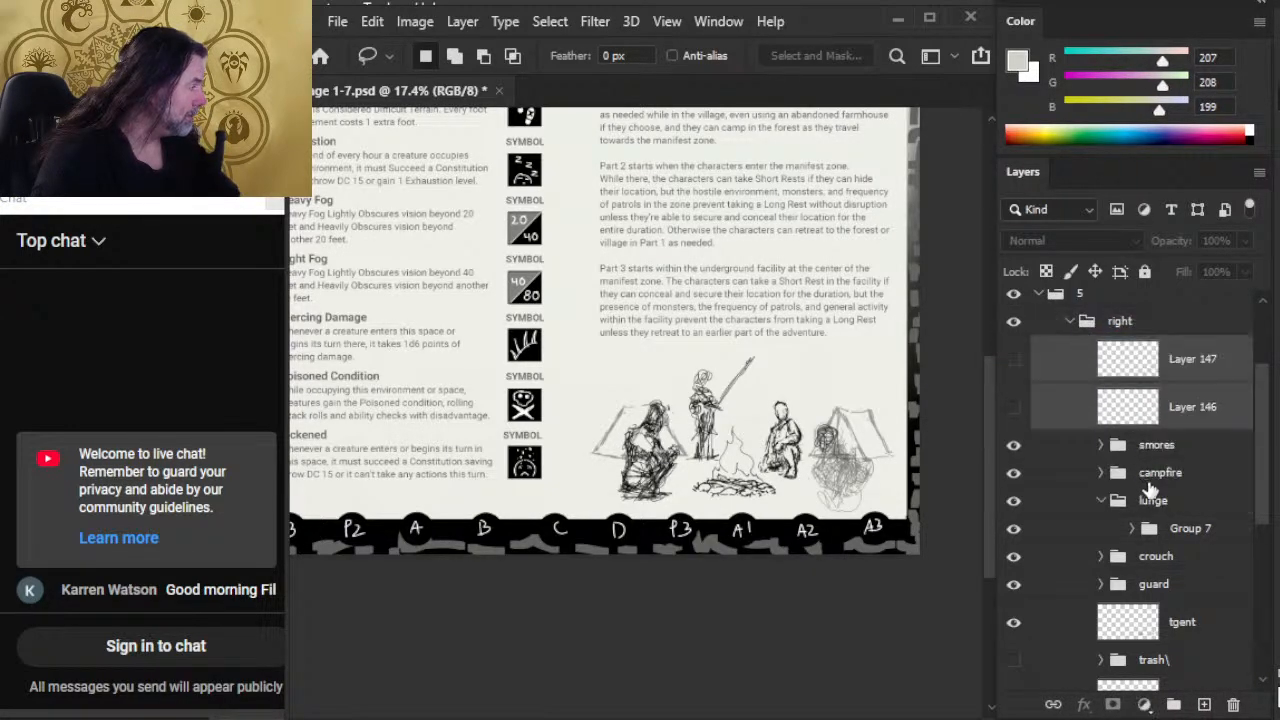
# Step: Ungroup Group 7 inside the lunge group
pyautogui.moveTo(1263, 455); pyautogui.dragTo(1265, 500)
pyautogui.rightClick(1083, 415)
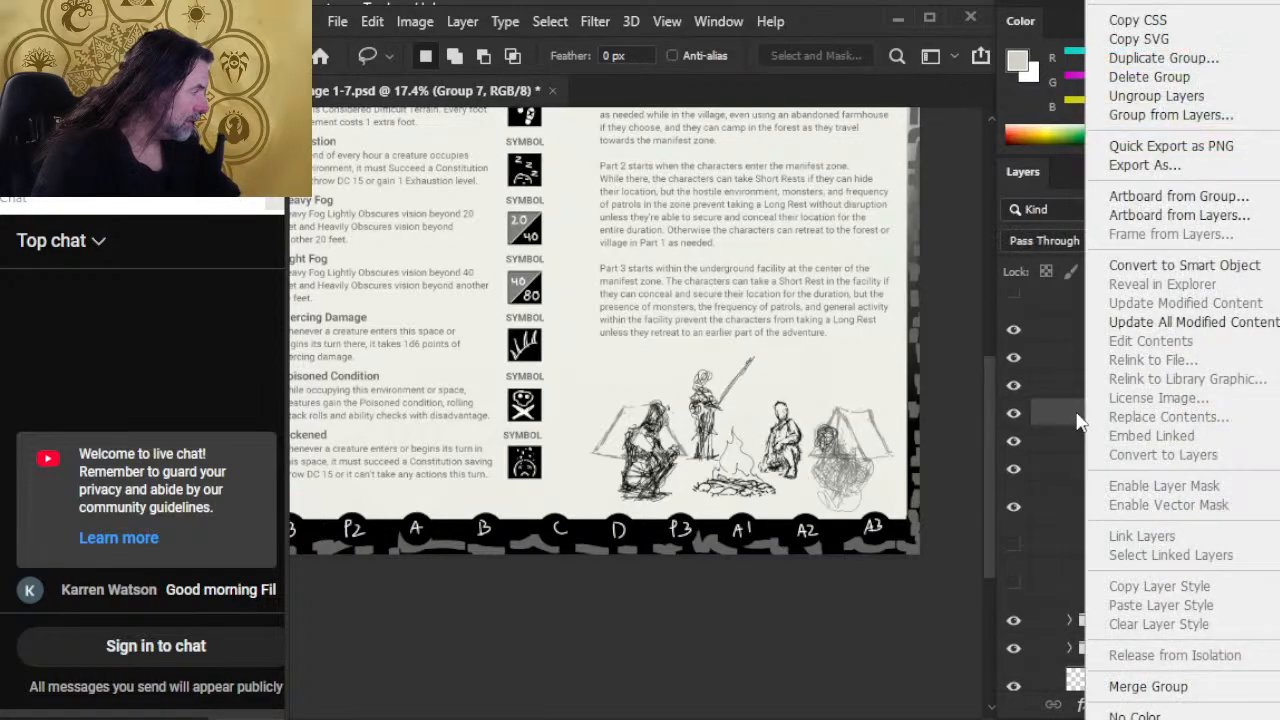
pyautogui.click(1156, 96)
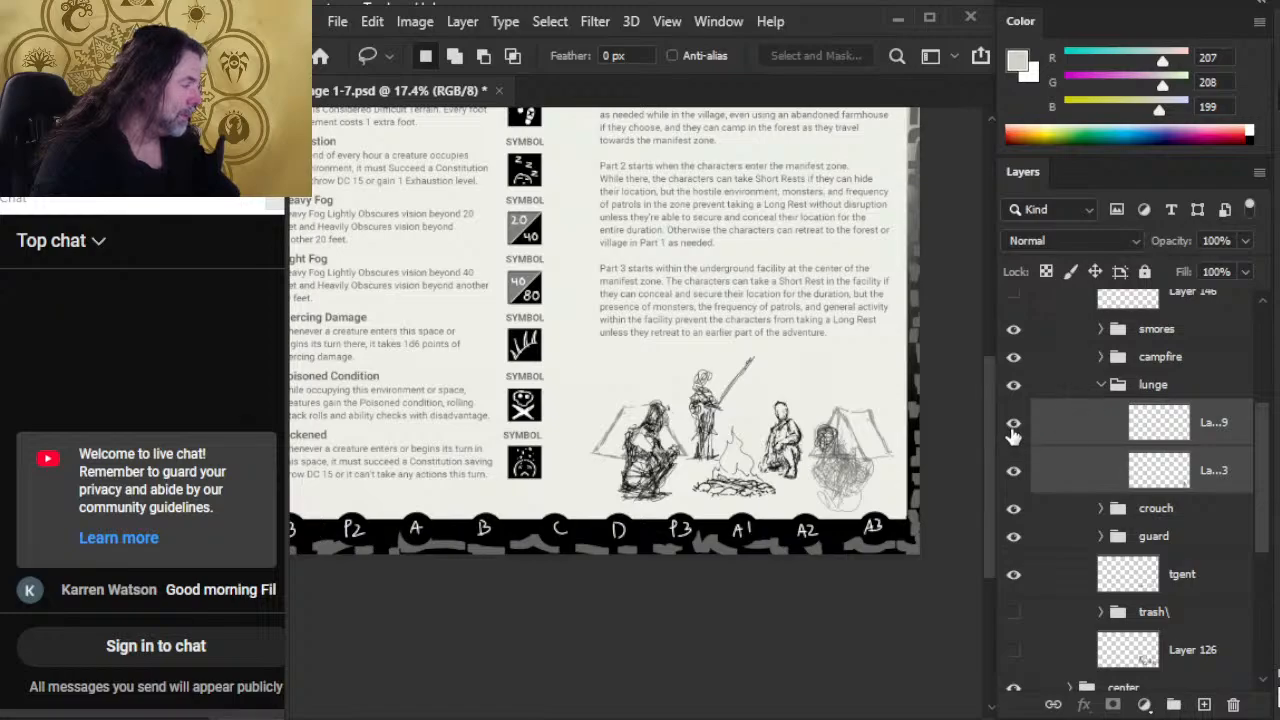
# Step: Lower the opacity of the old body sketch on Layer 143 to 23%
pyautogui.click(1078, 430)
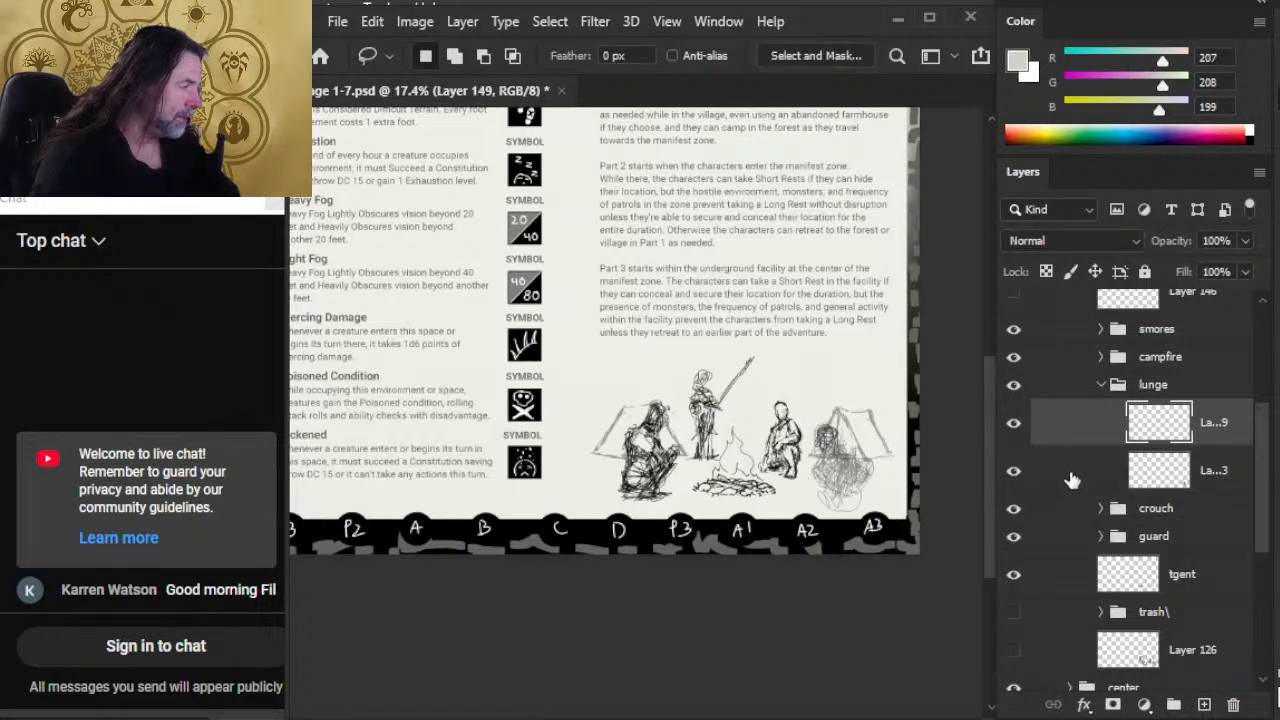
pyautogui.click(1070, 472)
pyautogui.click(1245, 241)
pyautogui.moveTo(1257, 267); pyautogui.dragTo(1177, 266)
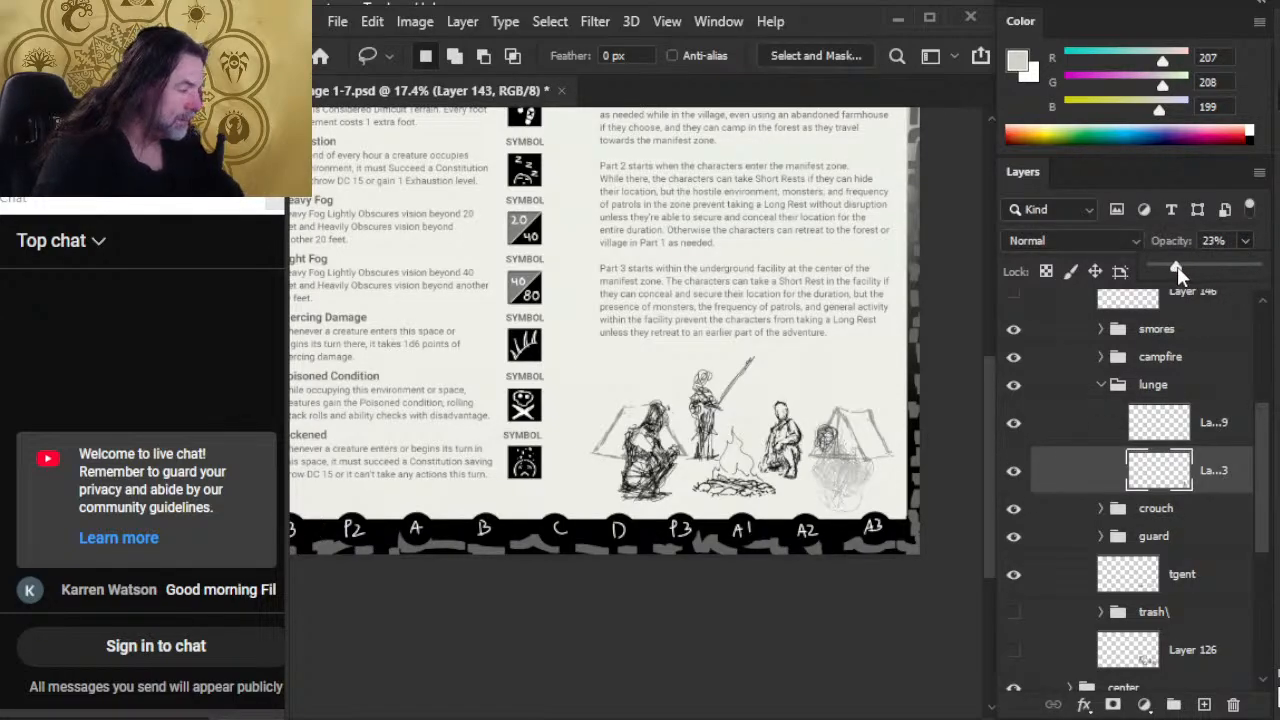
# Step: Erase parts of the head on Layer 149 and resketch it as a rounded form with a 3 px black brush
pyautogui.click(1100, 422)
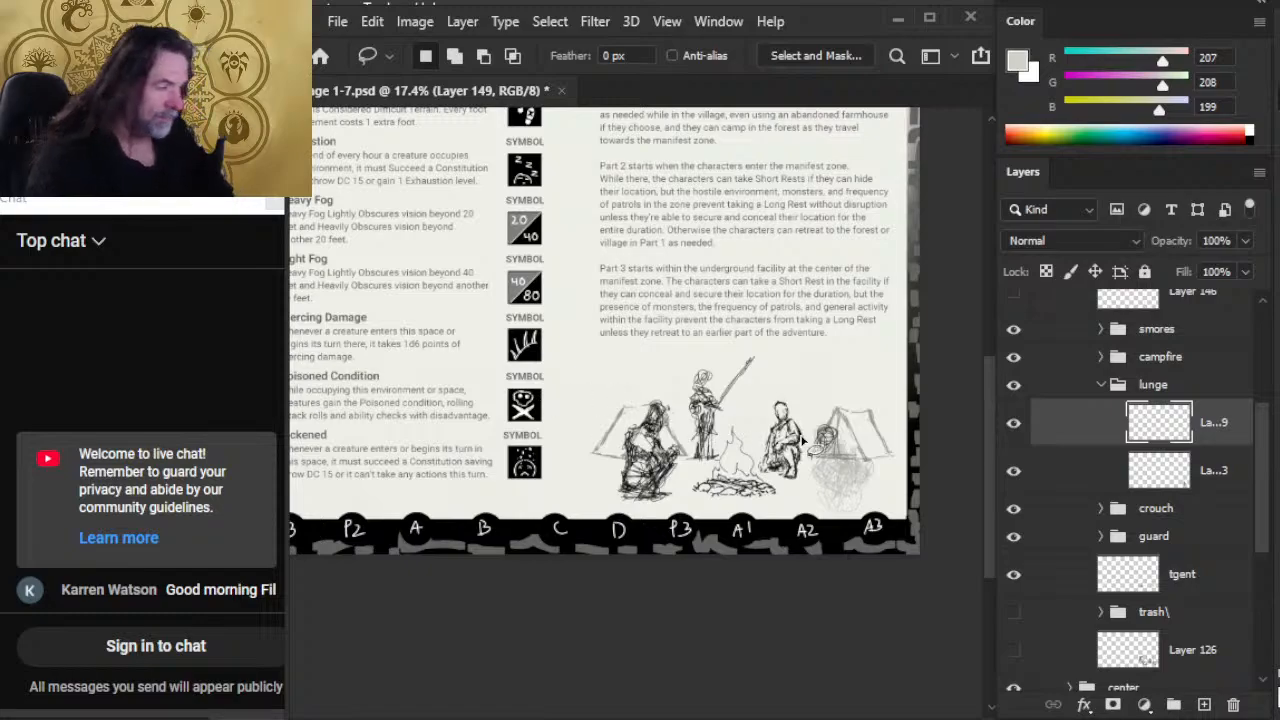
pyautogui.moveTo(806, 451)
pyautogui.mouseDown()
pyautogui.moveTo(880, 466)
pyautogui.moveTo(778, 448)
pyautogui.moveTo(762, 418)
pyautogui.moveTo(735, 432)
pyautogui.moveTo(754, 389)
pyautogui.moveTo(760, 430)
pyautogui.mouseUp()
pyautogui.press('e')
pyautogui.press('b')
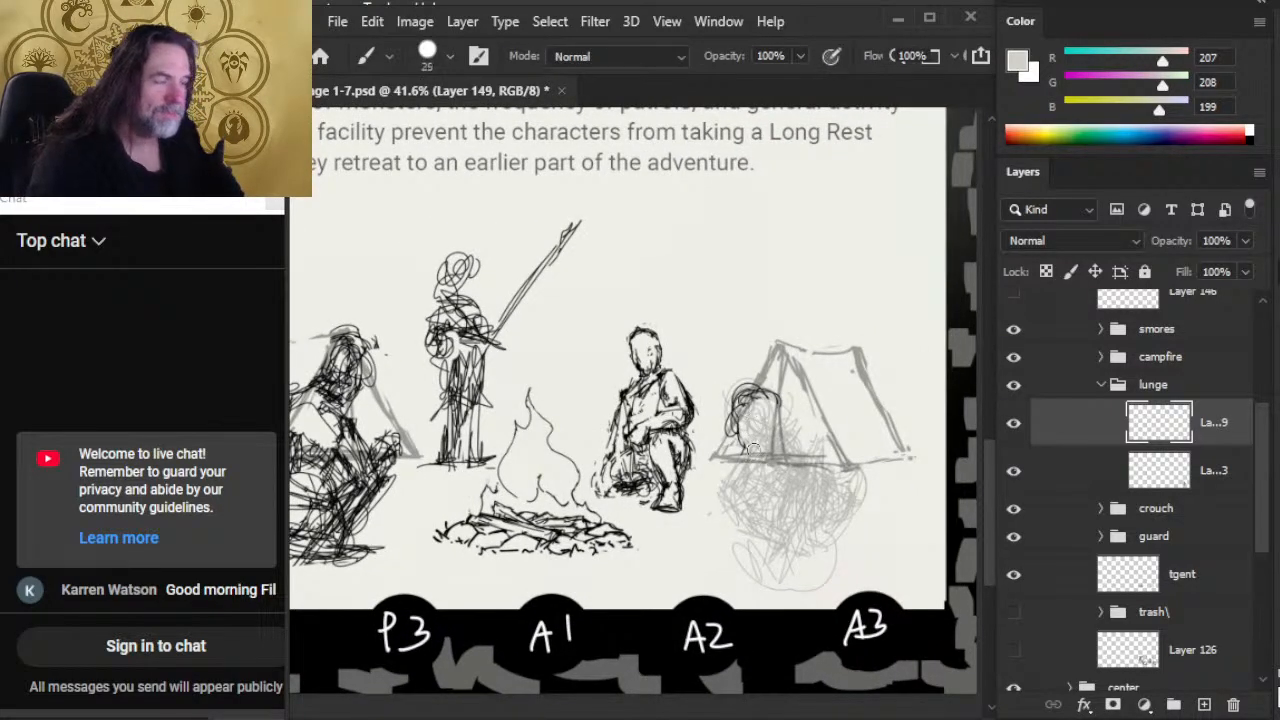
pyautogui.press('[')
pyautogui.press('[')
pyautogui.press('[')
pyautogui.press('[')
pyautogui.press('[')
pyautogui.press('[')
pyautogui.press('[')
pyautogui.press('[')
pyautogui.press('d')
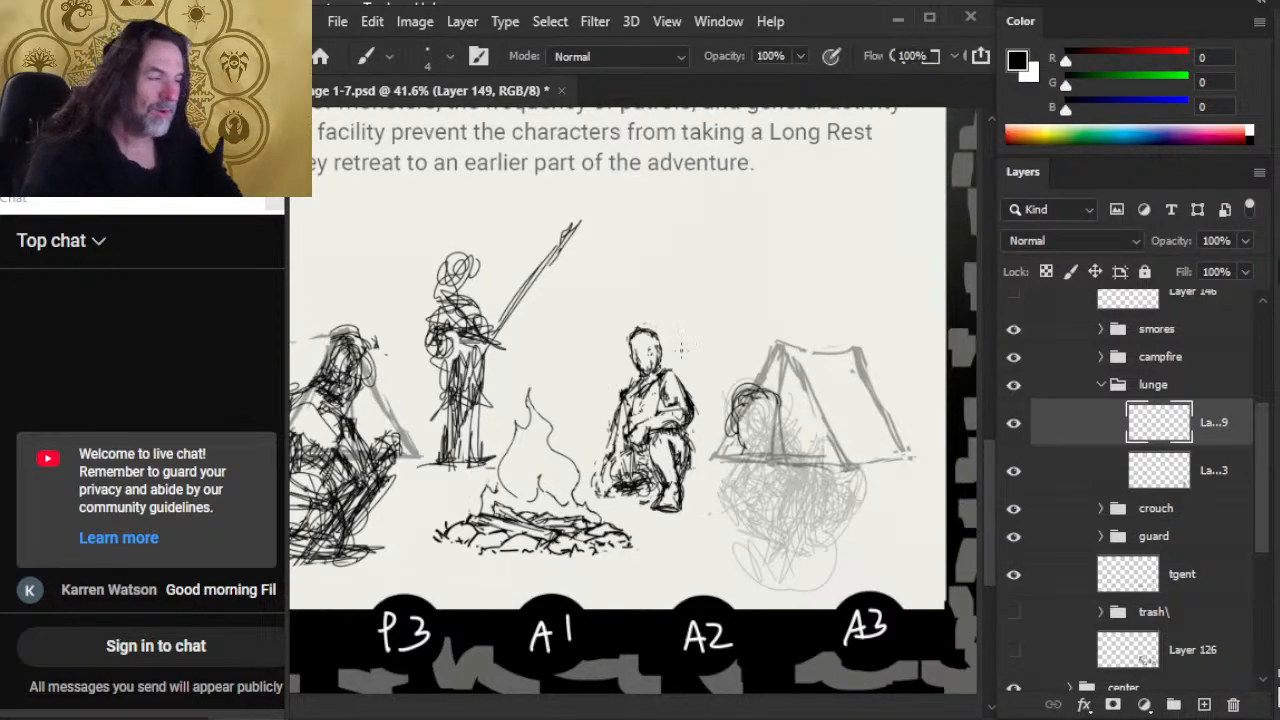
pyautogui.press('e')
pyautogui.moveTo(740, 420)
pyautogui.mouseDown()
pyautogui.moveTo(761, 372)
pyautogui.moveTo(796, 386)
pyautogui.moveTo(733, 405)
pyautogui.moveTo(733, 427)
pyautogui.moveTo(731, 407)
pyautogui.moveTo(746, 437)
pyautogui.moveTo(739, 417)
pyautogui.moveTo(768, 432)
pyautogui.mouseUp()
pyautogui.press('b')
pyautogui.press('e')
pyautogui.press('b')
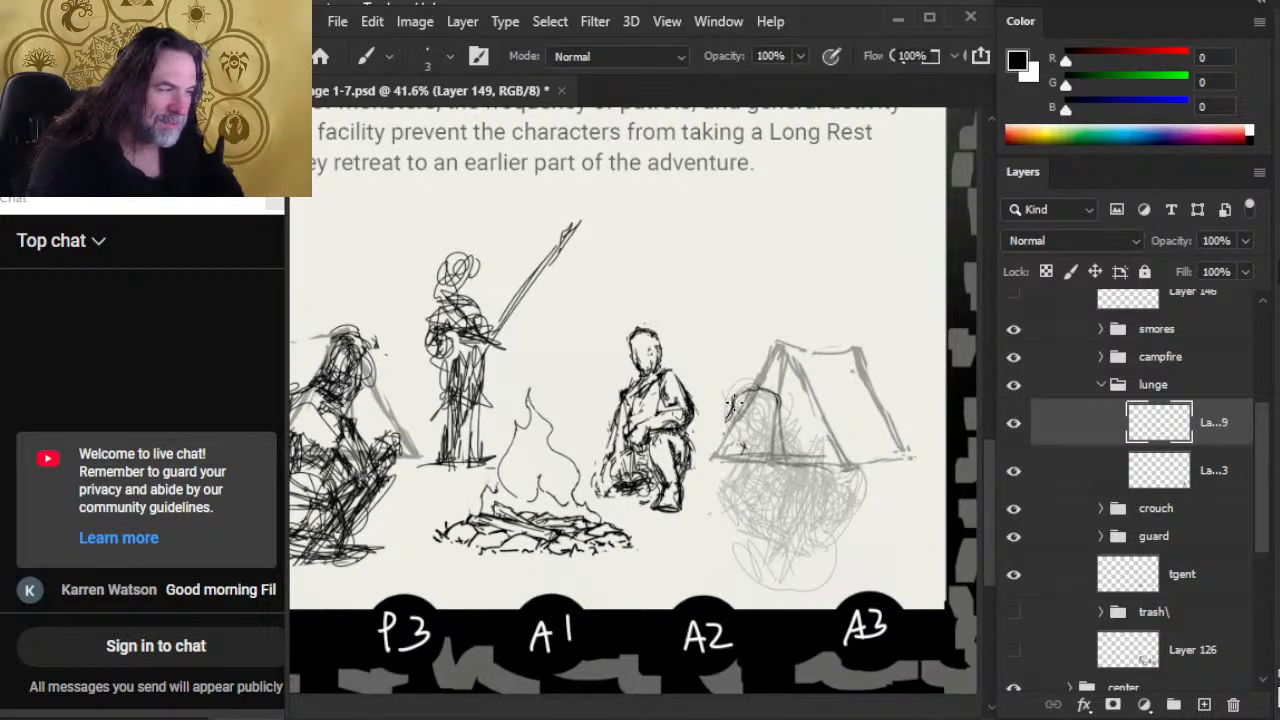
pyautogui.moveTo(736, 410)
pyautogui.mouseDown()
pyautogui.moveTo(766, 388)
pyautogui.moveTo(779, 423)
pyautogui.mouseUp()
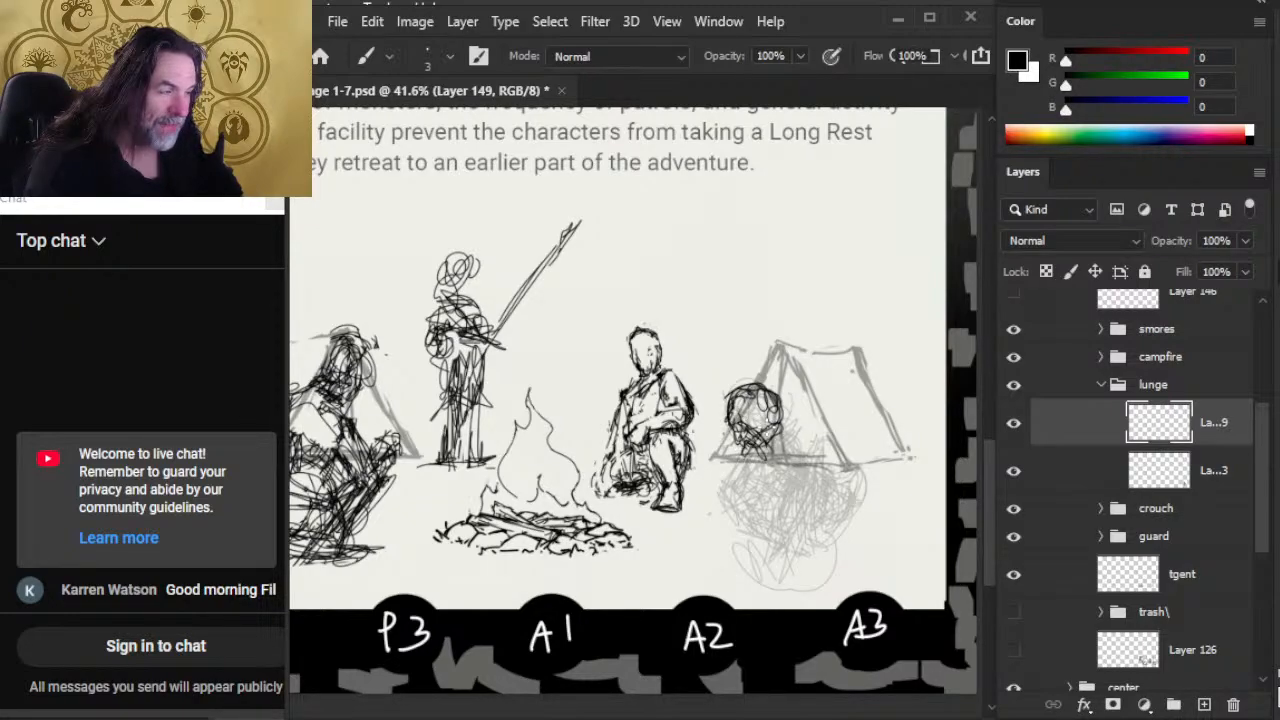
# Step: Erase the scribbles on the lower part of the head and rework its face and jaw strokes
pyautogui.press('e')
pyautogui.moveTo(752, 450)
pyautogui.mouseDown()
pyautogui.moveTo(761, 468)
pyautogui.moveTo(780, 394)
pyautogui.moveTo(776, 426)
pyautogui.mouseUp()
pyautogui.press('b')
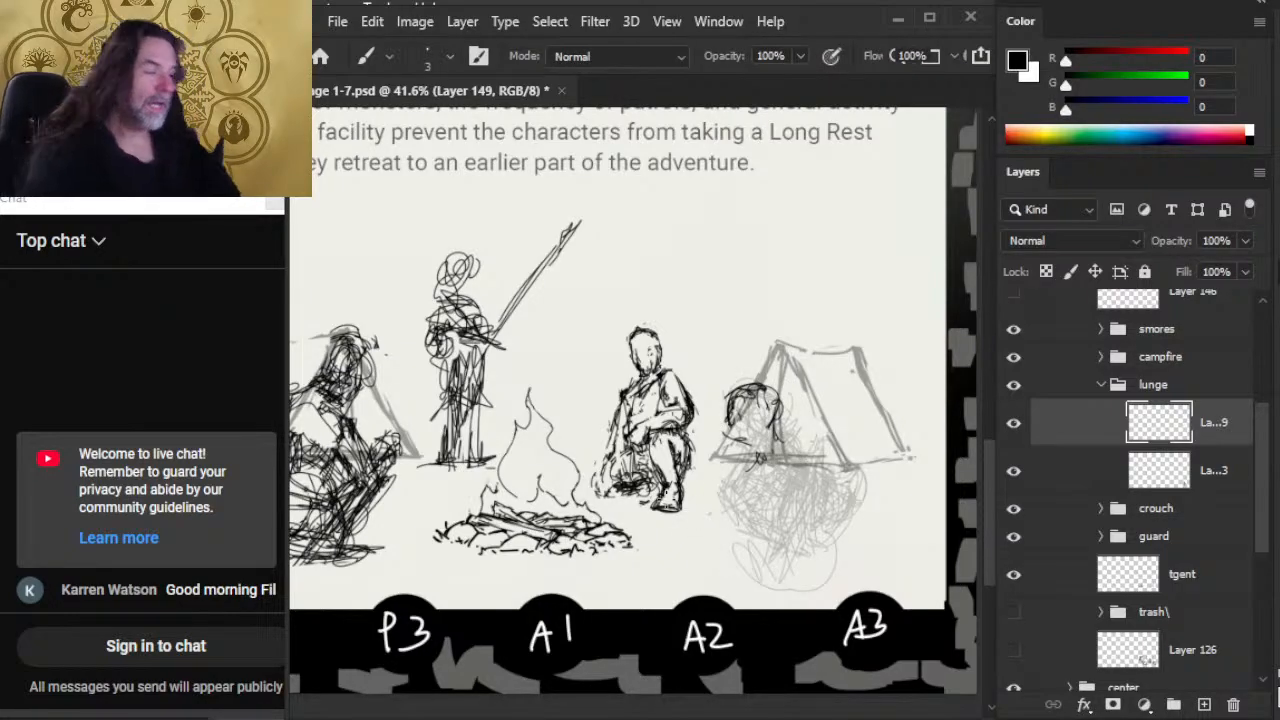
pyautogui.press('e')
pyautogui.moveTo(727, 440)
pyautogui.mouseDown()
pyautogui.moveTo(767, 492)
pyautogui.moveTo(708, 412)
pyautogui.moveTo(723, 432)
pyautogui.moveTo(728, 397)
pyautogui.moveTo(713, 430)
pyautogui.moveTo(725, 409)
pyautogui.moveTo(729, 466)
pyautogui.mouseUp()
pyautogui.press('b')
pyautogui.press('e')
pyautogui.press('b')
pyautogui.press('e')
pyautogui.press('b')
# Step: Sketch the neck and shoulder line below the head, alternating with the eraser to clean up the strokes
pyautogui.moveTo(730, 421)
pyautogui.mouseDown()
pyautogui.moveTo(755, 451)
pyautogui.moveTo(762, 400)
pyautogui.moveTo(728, 384)
pyautogui.moveTo(751, 399)
pyautogui.moveTo(760, 445)
pyautogui.moveTo(787, 430)
pyautogui.moveTo(759, 443)
pyautogui.moveTo(765, 414)
pyautogui.moveTo(759, 427)
pyautogui.moveTo(744, 381)
pyautogui.moveTo(747, 437)
pyautogui.moveTo(737, 405)
pyautogui.moveTo(770, 429)
pyautogui.moveTo(722, 374)
pyautogui.moveTo(738, 469)
pyautogui.moveTo(769, 475)
pyautogui.moveTo(748, 405)
pyautogui.moveTo(770, 452)
pyautogui.moveTo(734, 450)
pyautogui.moveTo(777, 448)
pyautogui.moveTo(670, 475)
pyautogui.moveTo(779, 469)
pyautogui.moveTo(760, 420)
pyautogui.moveTo(800, 458)
pyautogui.moveTo(815, 446)
pyautogui.moveTo(775, 450)
pyautogui.moveTo(804, 440)
pyautogui.mouseUp()
pyautogui.press('e')
pyautogui.press('b')
pyautogui.press('e')
pyautogui.press('b')
pyautogui.press('e')
pyautogui.press('b')
pyautogui.press('e')
pyautogui.press('b')
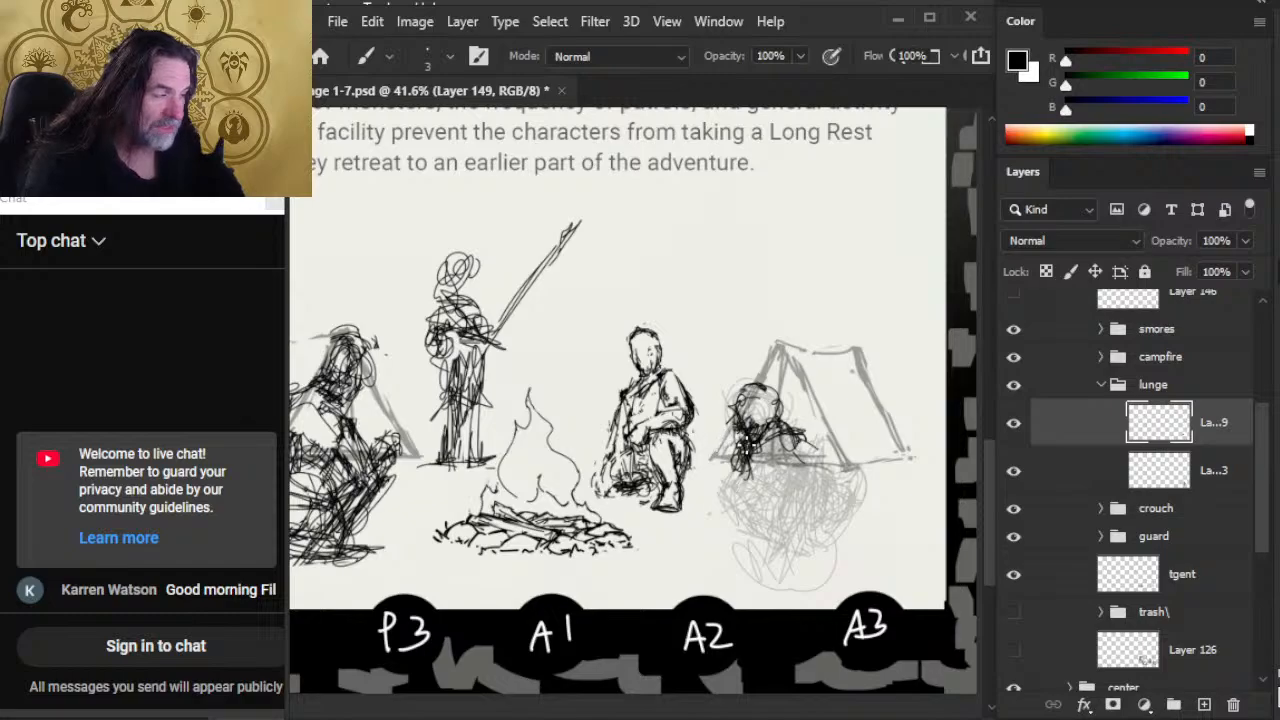
# Step: Rough in the figure's arm, torso and folded legs with loose black strokes over the faded sketch
pyautogui.moveTo(738, 456)
pyautogui.mouseDown()
pyautogui.moveTo(726, 494)
pyautogui.moveTo(700, 510)
pyautogui.mouseUp()
pyautogui.moveTo(700, 510)
pyautogui.mouseDown()
pyautogui.moveTo(740, 506)
pyautogui.moveTo(697, 519)
pyautogui.mouseUp()
pyautogui.moveTo(750, 450)
pyautogui.mouseDown()
pyautogui.moveTo(765, 505)
pyautogui.moveTo(795, 432)
pyautogui.moveTo(758, 505)
pyautogui.moveTo(785, 458)
pyautogui.moveTo(812, 480)
pyautogui.moveTo(790, 505)
pyautogui.moveTo(800, 470)
pyautogui.moveTo(740, 515)
pyautogui.moveTo(778, 431)
pyautogui.moveTo(745, 432)
pyautogui.moveTo(768, 401)
pyautogui.moveTo(722, 452)
pyautogui.mouseUp()
pyautogui.moveTo(805, 412)
pyautogui.mouseDown()
pyautogui.moveTo(720, 464)
pyautogui.moveTo(706, 490)
pyautogui.moveTo(742, 456)
pyautogui.moveTo(726, 490)
pyautogui.moveTo(790, 452)
pyautogui.moveTo(726, 476)
pyautogui.mouseUp()
pyautogui.moveTo(802, 444)
pyautogui.mouseDown()
pyautogui.moveTo(764, 486)
pyautogui.moveTo(772, 498)
pyautogui.moveTo(750, 498)
pyautogui.mouseUp()
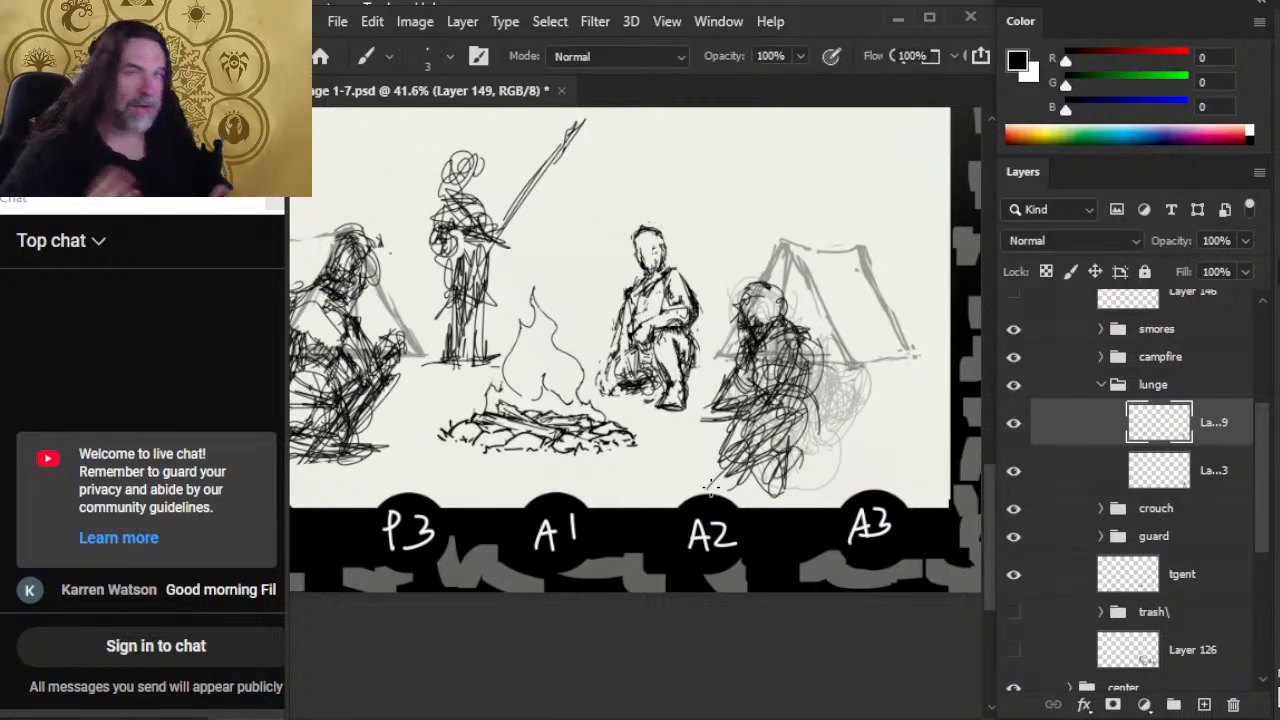
# Step: Erase the strokes jutting out in front of the figure's knees and restate the thigh lines
pyautogui.press('e')
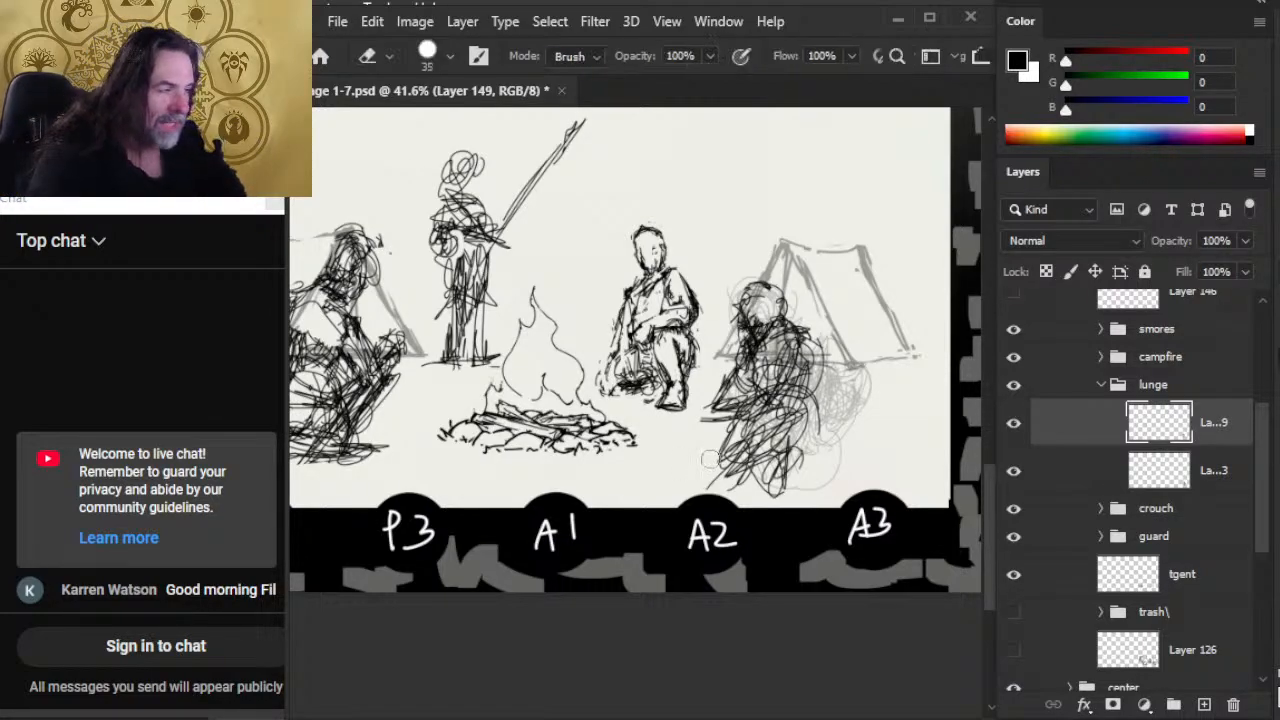
pyautogui.moveTo(712, 460)
pyautogui.mouseDown()
pyautogui.moveTo(704, 373)
pyautogui.moveTo(700, 467)
pyautogui.mouseUp()
pyautogui.press('b')
pyautogui.moveTo(812, 404)
pyautogui.mouseDown()
pyautogui.moveTo(820, 432)
pyautogui.moveTo(702, 427)
pyautogui.moveTo(726, 446)
pyautogui.mouseUp()
pyautogui.press('e')
pyautogui.press('b')
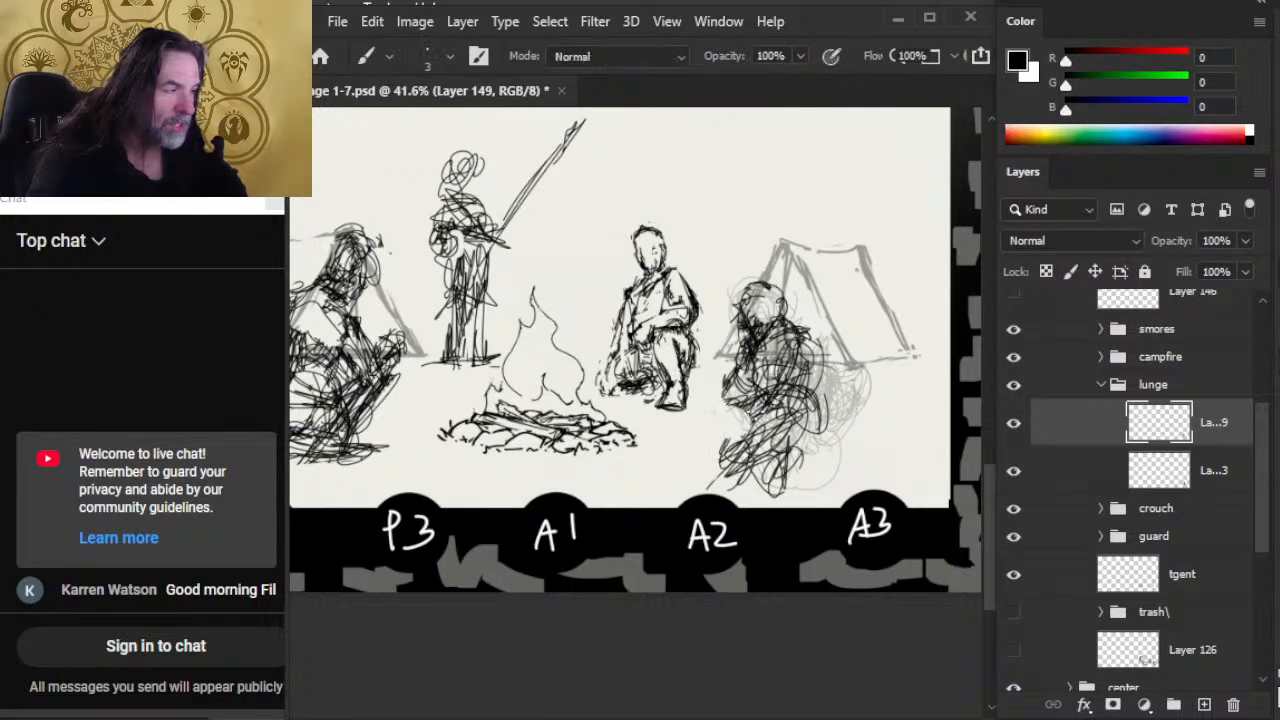
# Step: Build up the crouching figure's legs and lower body with dense scribbled strokes, and erase the stray lines at its foot
pyautogui.moveTo(752, 394); pyautogui.dragTo(734, 432)
pyautogui.moveTo(744, 412); pyautogui.dragTo(728, 472)
pyautogui.moveTo(770, 428); pyautogui.dragTo(742, 474)
pyautogui.moveTo(802, 414); pyautogui.dragTo(770, 474)
pyautogui.moveTo(816, 418)
pyautogui.mouseDown()
pyautogui.moveTo(762, 472)
pyautogui.moveTo(778, 448)
pyautogui.moveTo(754, 446)
pyautogui.mouseUp()
pyautogui.moveTo(772, 406)
pyautogui.mouseDown()
pyautogui.moveTo(756, 456)
pyautogui.moveTo(762, 436)
pyautogui.mouseUp()
pyautogui.moveTo(770, 430)
pyautogui.mouseDown()
pyautogui.moveTo(742, 456)
pyautogui.moveTo(770, 462)
pyautogui.mouseUp()
pyautogui.moveTo(816, 418); pyautogui.dragTo(790, 470)
pyautogui.moveTo(828, 442)
pyautogui.mouseDown()
pyautogui.moveTo(778, 482)
pyautogui.moveTo(740, 478)
pyautogui.mouseUp()
pyautogui.moveTo(818, 466); pyautogui.dragTo(782, 485)
pyautogui.moveTo(808, 444)
pyautogui.mouseDown()
pyautogui.moveTo(750, 478)
pyautogui.moveTo(822, 502)
pyautogui.moveTo(806, 500)
pyautogui.mouseUp()
pyautogui.press('e')
pyautogui.moveTo(708, 488); pyautogui.dragTo(725, 464)
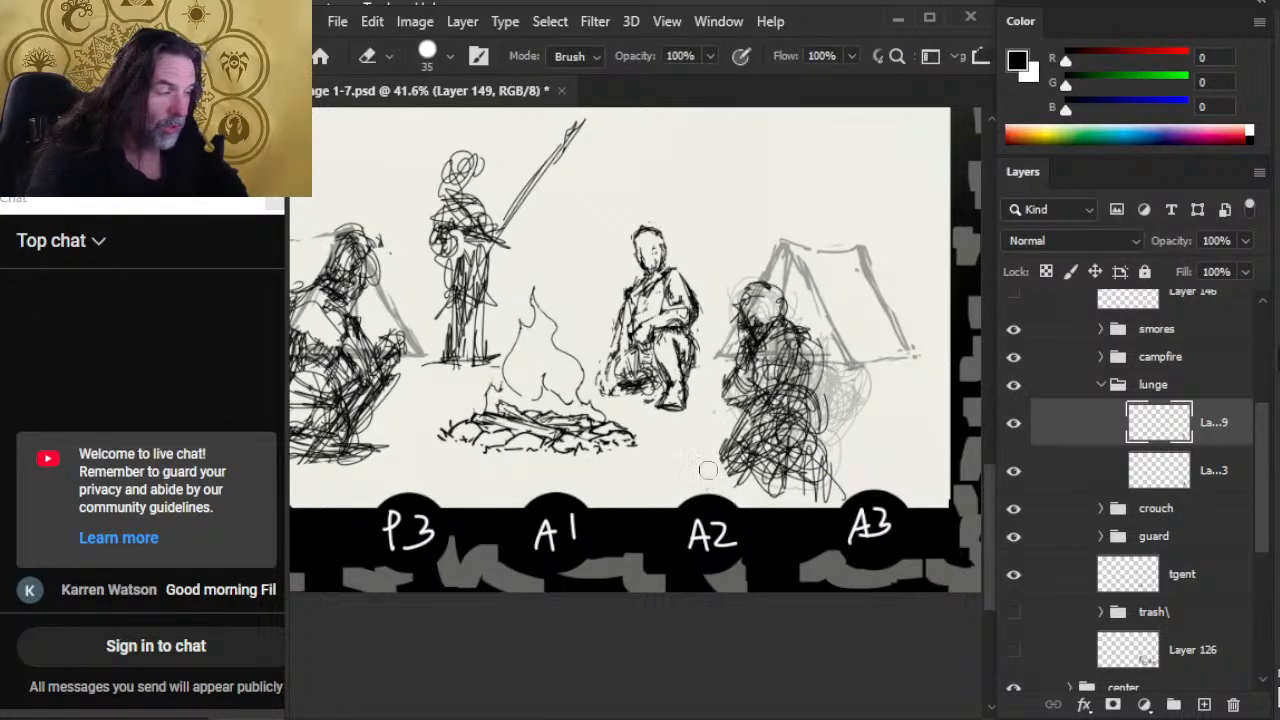
# Step: Clean up the front edge of the crouching figure's legs and restate the thighs and hip with loose black strokes
pyautogui.moveTo(728, 406); pyautogui.dragTo(733, 397)
pyautogui.moveTo(722, 444)
pyautogui.mouseDown()
pyautogui.moveTo(738, 415)
pyautogui.moveTo(767, 416)
pyautogui.moveTo(742, 440)
pyautogui.mouseUp()
pyautogui.press('b')
pyautogui.moveTo(766, 446); pyautogui.dragTo(740, 474)
pyautogui.press('e')
pyautogui.moveTo(826, 426)
pyautogui.mouseDown()
pyautogui.moveTo(814, 450)
pyautogui.moveTo(824, 468)
pyautogui.moveTo(808, 440)
pyautogui.mouseUp()
pyautogui.press('b')
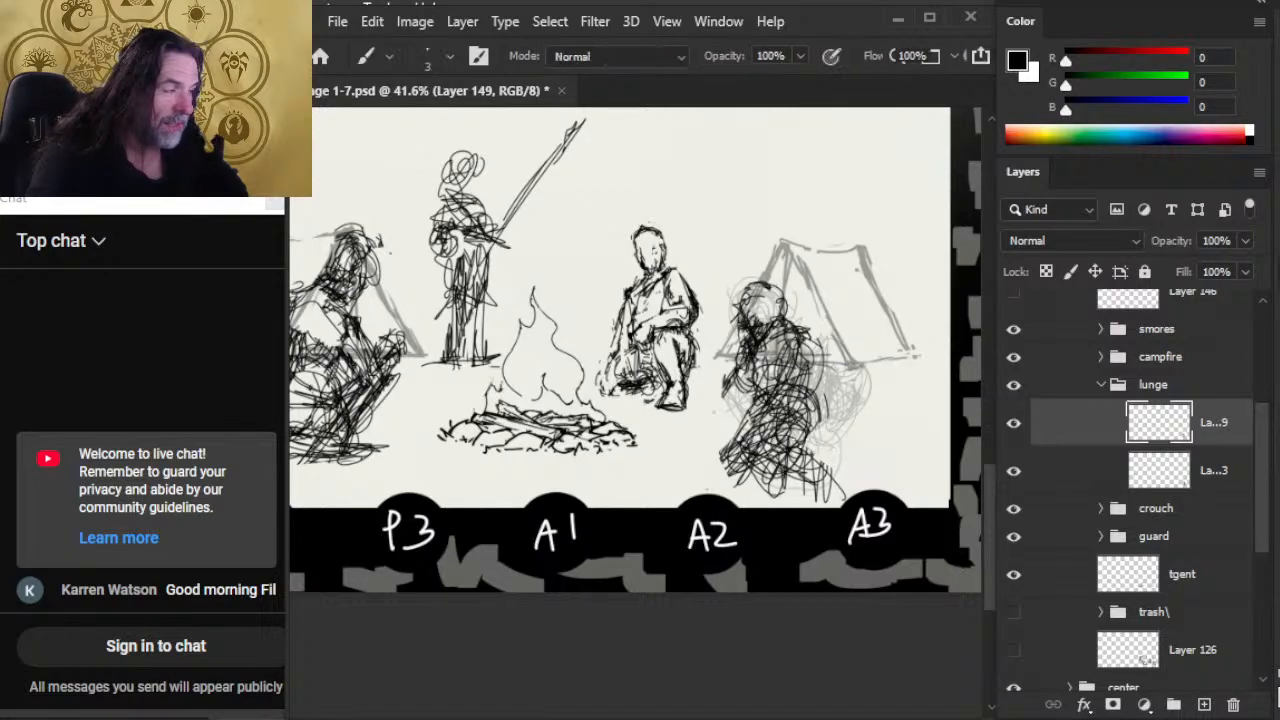
pyautogui.moveTo(818, 388); pyautogui.dragTo(794, 414)
pyautogui.moveTo(814, 406); pyautogui.dragTo(784, 468)
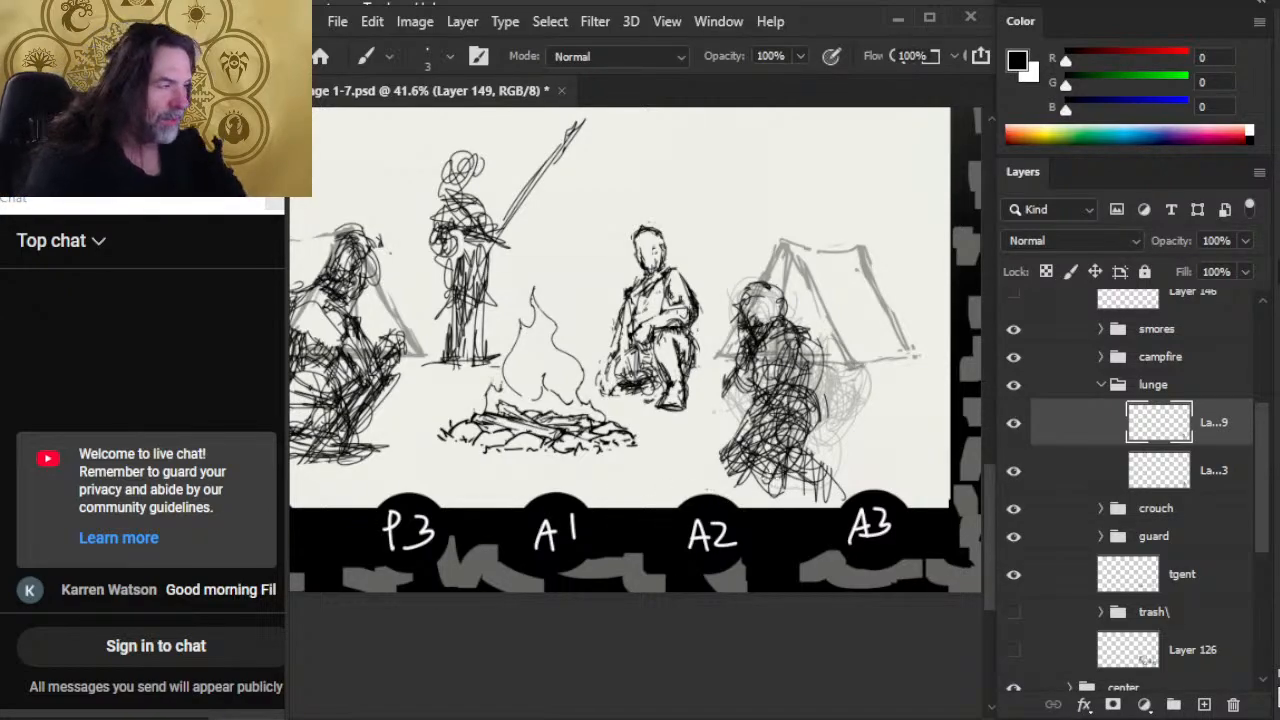
# Step: Erase the front of the figure's lower legs and sketch a limb extended toward the campfire, reinforcing the torso lines
pyautogui.press('e')
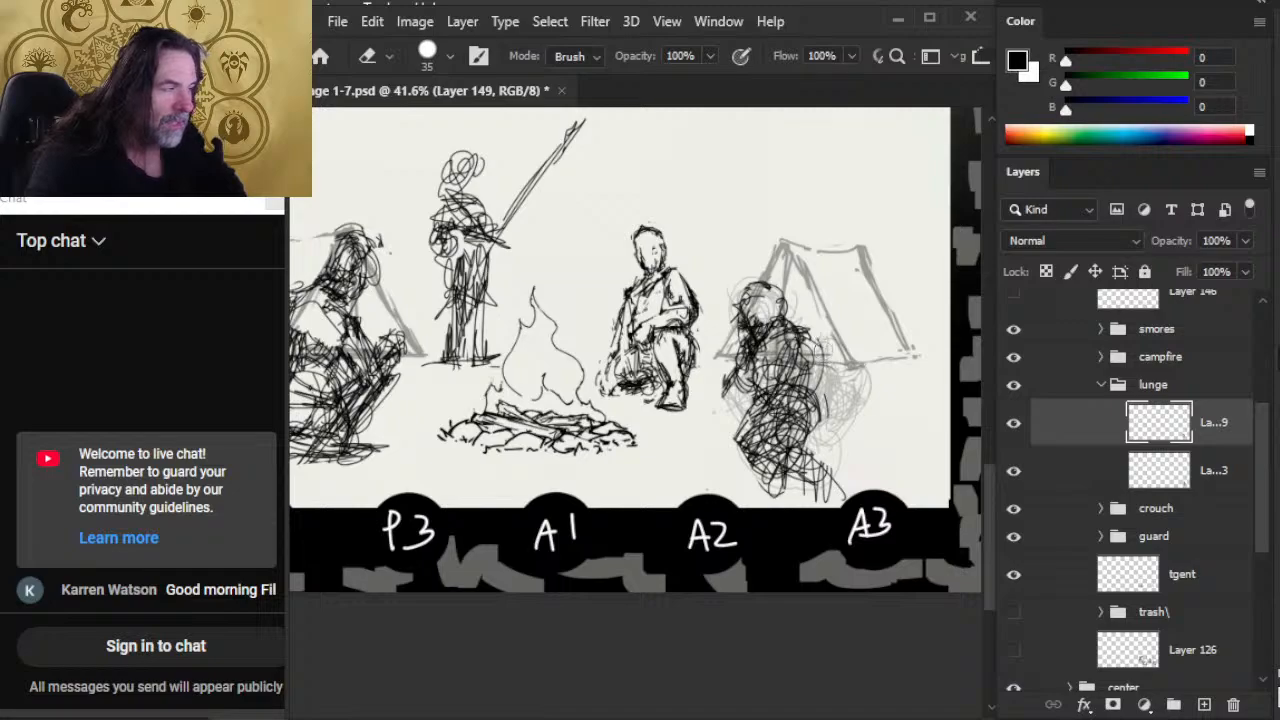
pyautogui.moveTo(824, 386)
pyautogui.mouseDown()
pyautogui.moveTo(808, 333)
pyautogui.moveTo(752, 380)
pyautogui.mouseUp()
pyautogui.press('b')
pyautogui.moveTo(790, 323)
pyautogui.mouseDown()
pyautogui.moveTo(751, 417)
pyautogui.moveTo(755, 397)
pyautogui.moveTo(674, 438)
pyautogui.moveTo(728, 430)
pyautogui.moveTo(672, 436)
pyautogui.mouseUp()
pyautogui.press('e')
pyautogui.press('b')
pyautogui.press('e')
pyautogui.press('b')
pyautogui.moveTo(710, 428)
pyautogui.mouseDown()
pyautogui.moveTo(672, 434)
pyautogui.moveTo(704, 430)
pyautogui.mouseUp()
pyautogui.moveTo(714, 410)
pyautogui.mouseDown()
pyautogui.moveTo(700, 434)
pyautogui.moveTo(699, 418)
pyautogui.moveTo(673, 419)
pyautogui.moveTo(688, 412)
pyautogui.moveTo(692, 432)
pyautogui.moveTo(744, 402)
pyautogui.mouseUp()
pyautogui.press('e')
pyautogui.press('b')
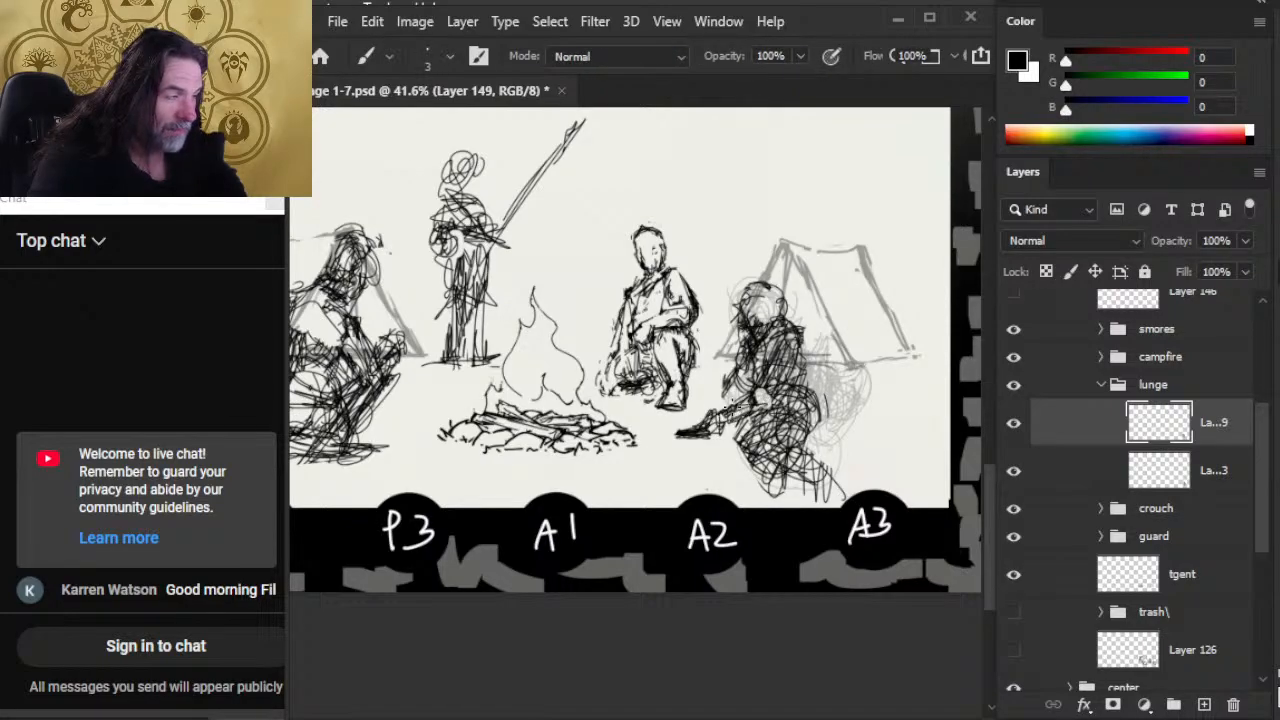
# Step: Darken the figure's chest and arm, and erase and redraw the end of the extended limb shorter
pyautogui.moveTo(757, 380); pyautogui.dragTo(762, 350)
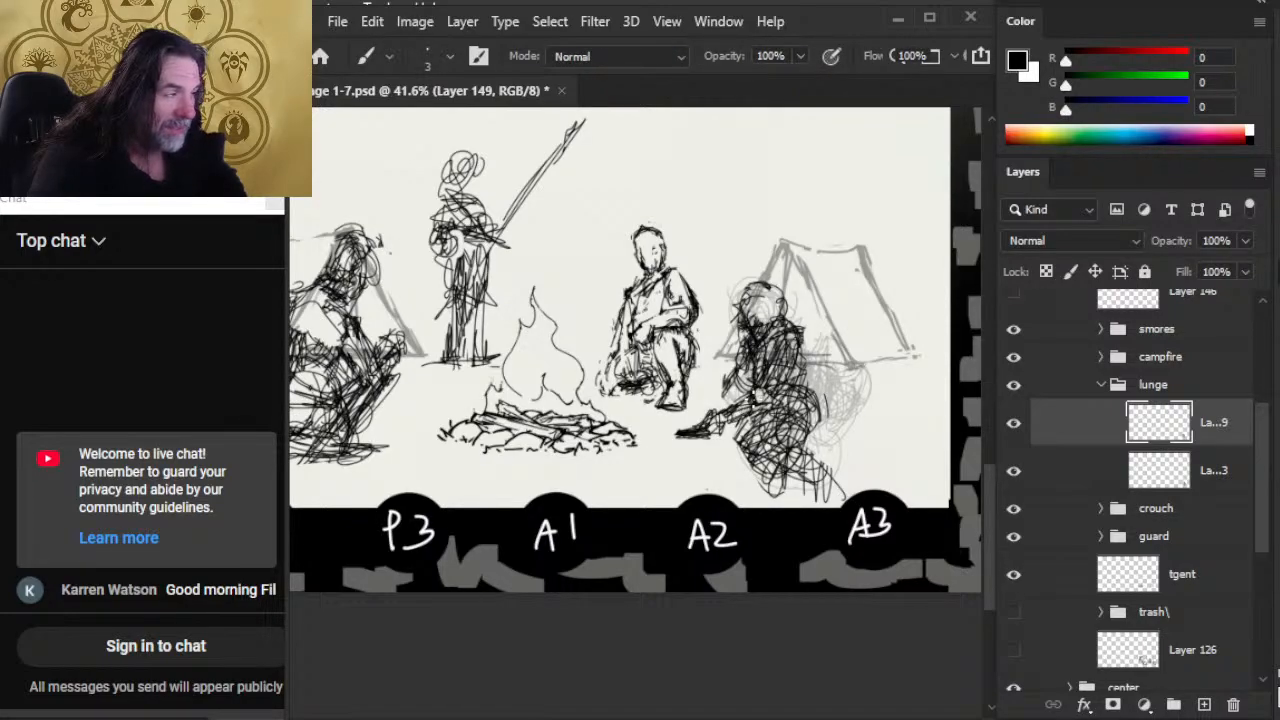
pyautogui.press('e')
pyautogui.press('b')
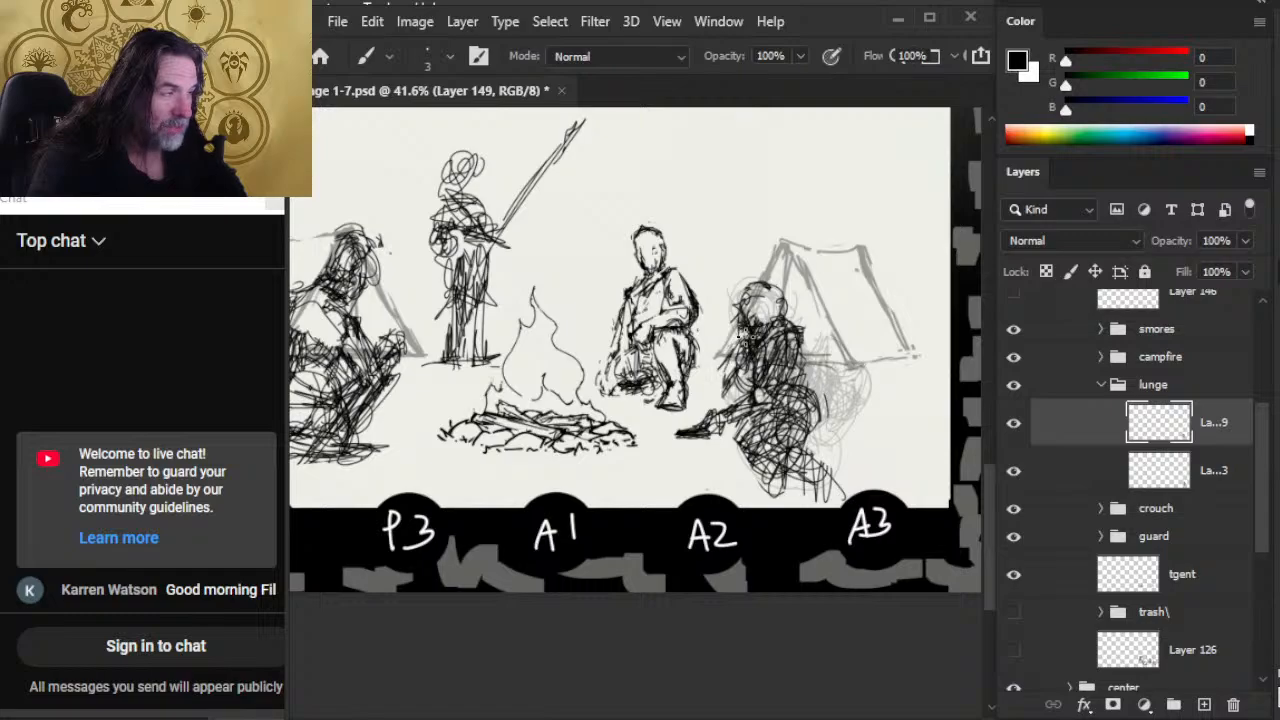
pyautogui.press('e')
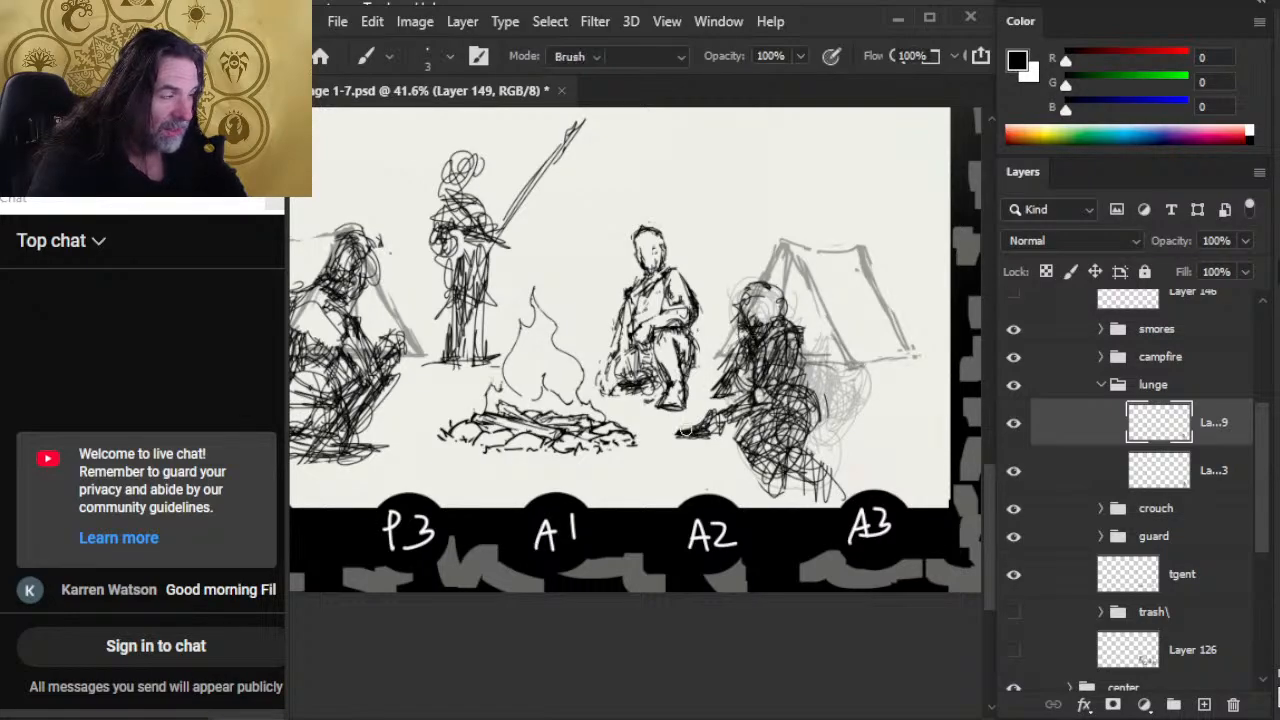
pyautogui.moveTo(680, 430)
pyautogui.mouseDown()
pyautogui.moveTo(712, 436)
pyautogui.moveTo(694, 434)
pyautogui.mouseUp()
pyautogui.press('b')
pyautogui.moveTo(699, 438); pyautogui.dragTo(724, 430)
# Step: Move the crouching figure slightly down and away from the fire, and restate its arm lines
pyautogui.press('v')
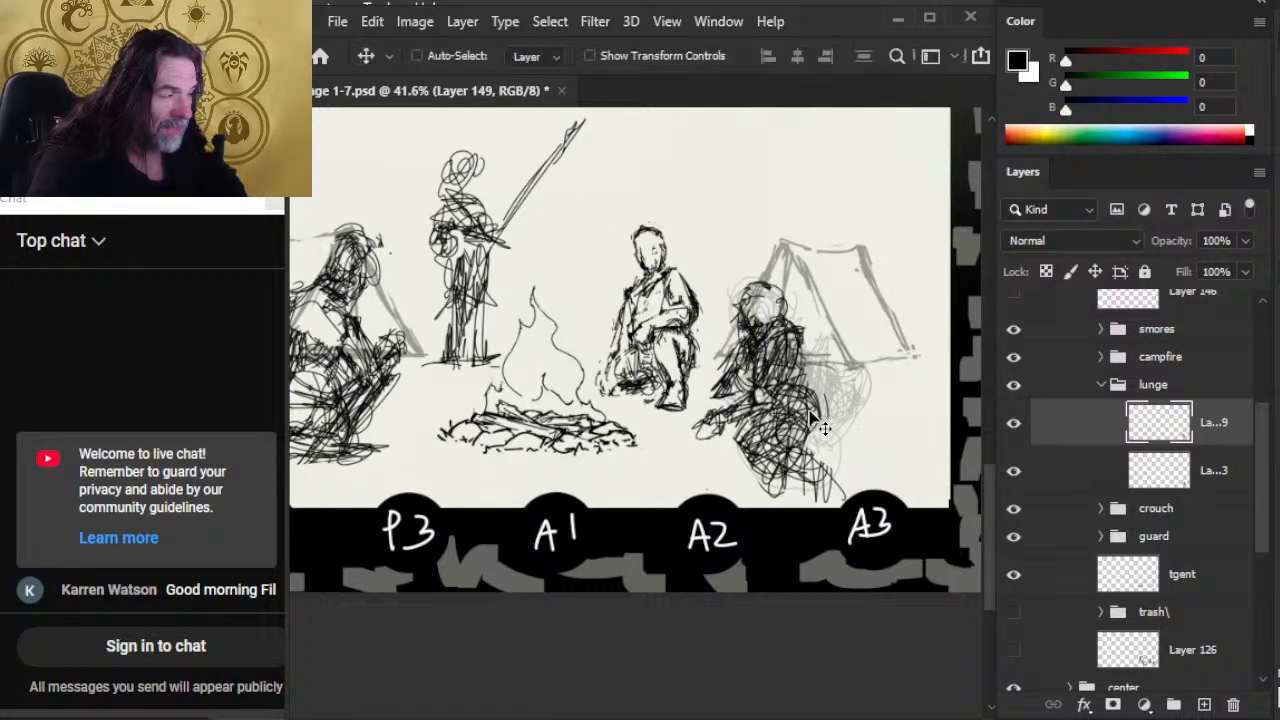
pyautogui.moveTo(806, 412)
pyautogui.mouseDown()
pyautogui.moveTo(852, 434)
pyautogui.moveTo(828, 476)
pyautogui.mouseUp()
pyautogui.press('b')
pyautogui.moveTo(746, 370); pyautogui.dragTo(714, 412)
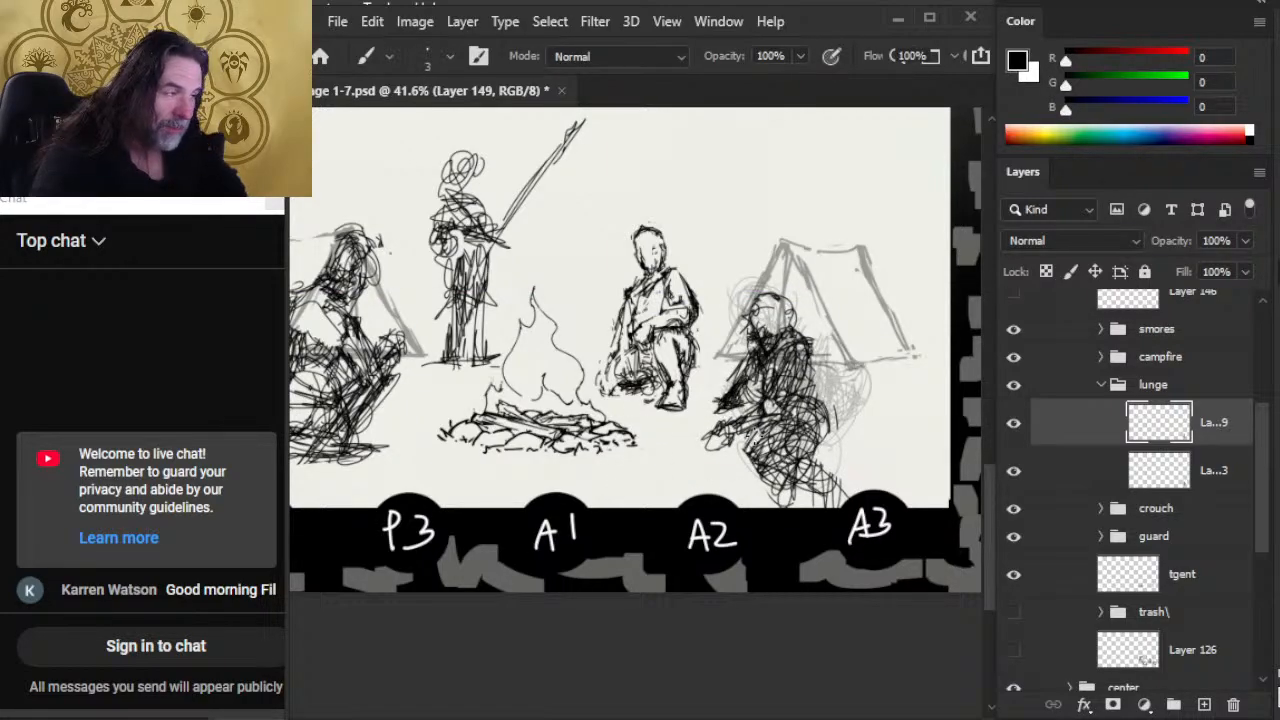
# Step: Show the ground perspective lines on Layer 146 and fade the figure's Layer 149 to 20% opacity
pyautogui.press('z')
pyautogui.moveTo(750, 457); pyautogui.dragTo(708, 426)
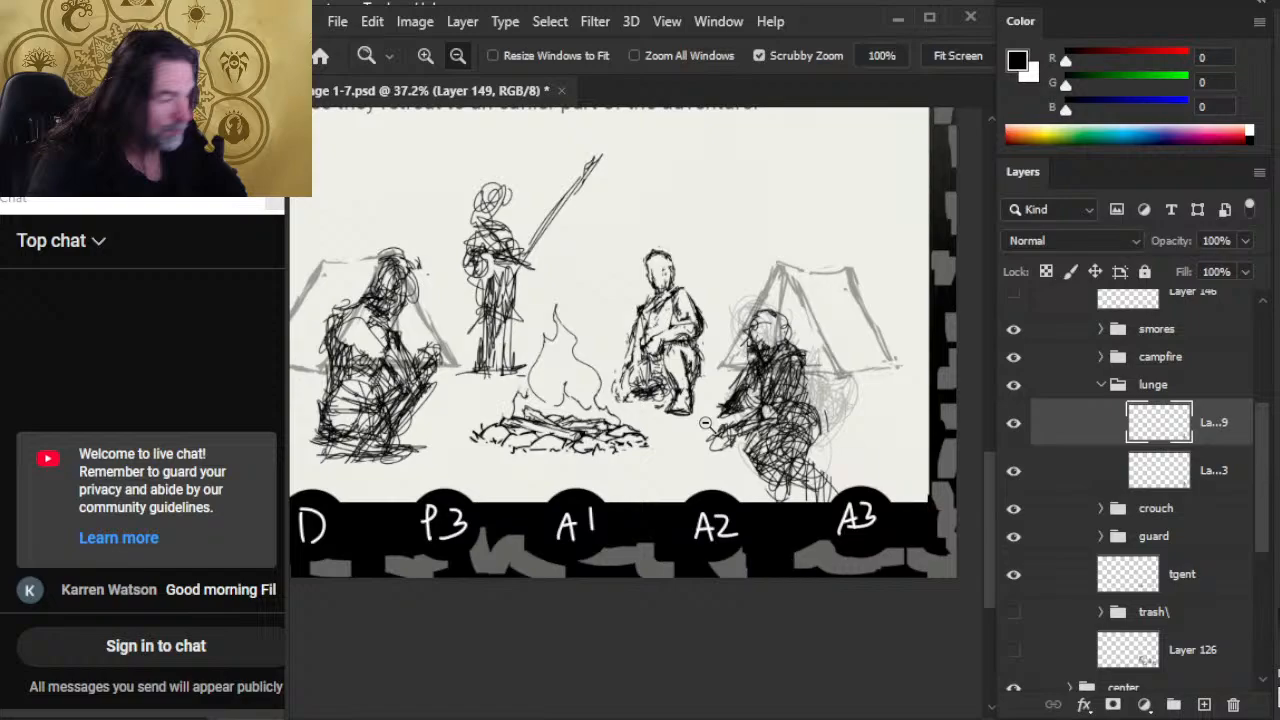
pyautogui.click(1010, 304)
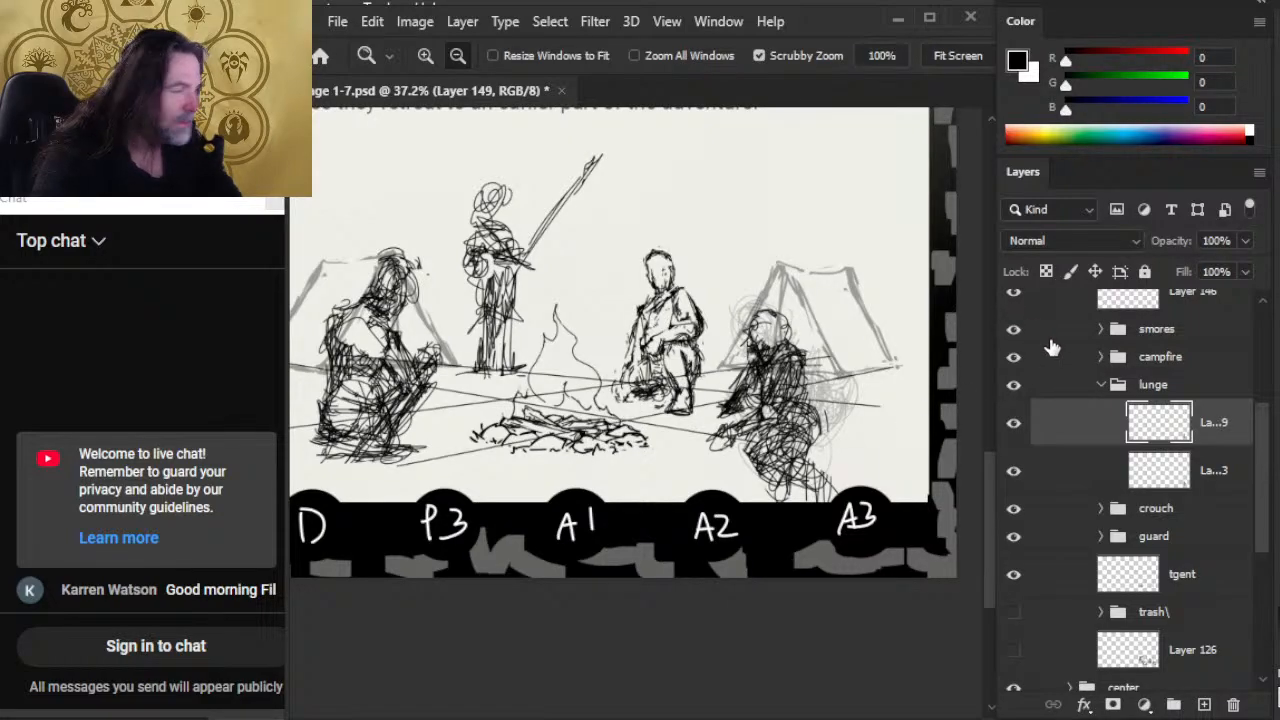
pyautogui.click(1245, 240)
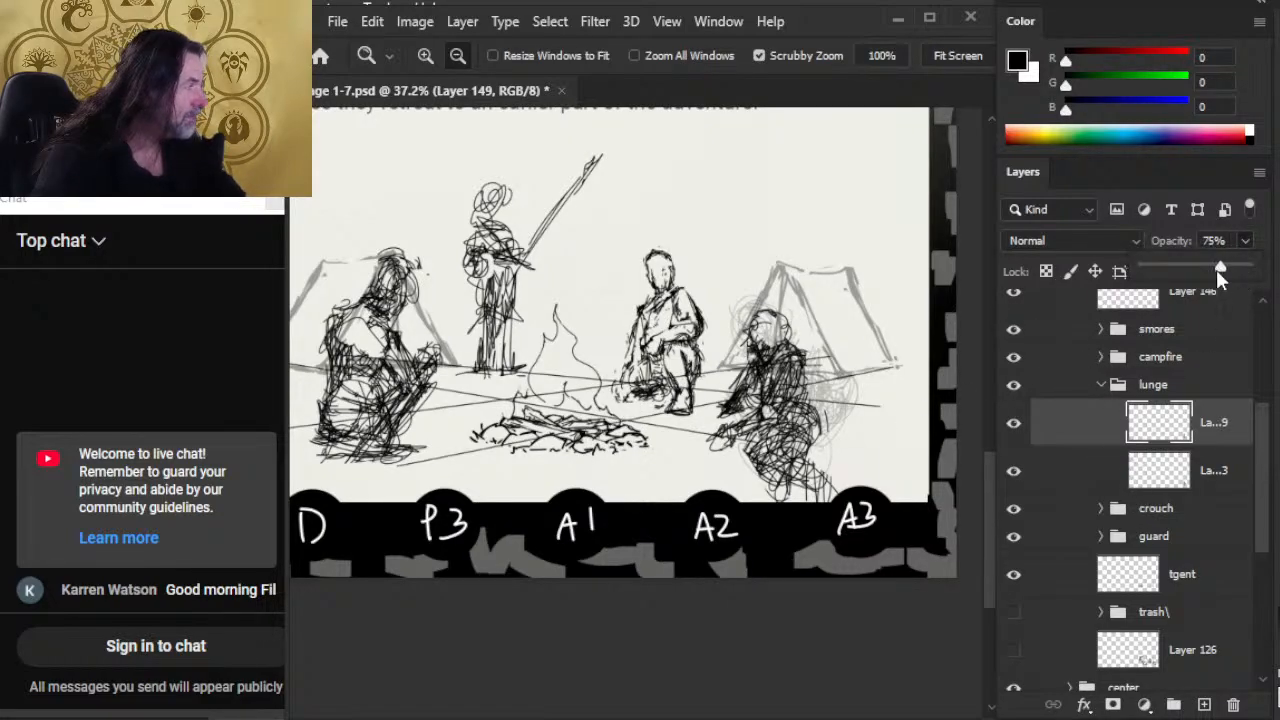
pyautogui.moveTo(1175, 281); pyautogui.dragTo(1164, 272)
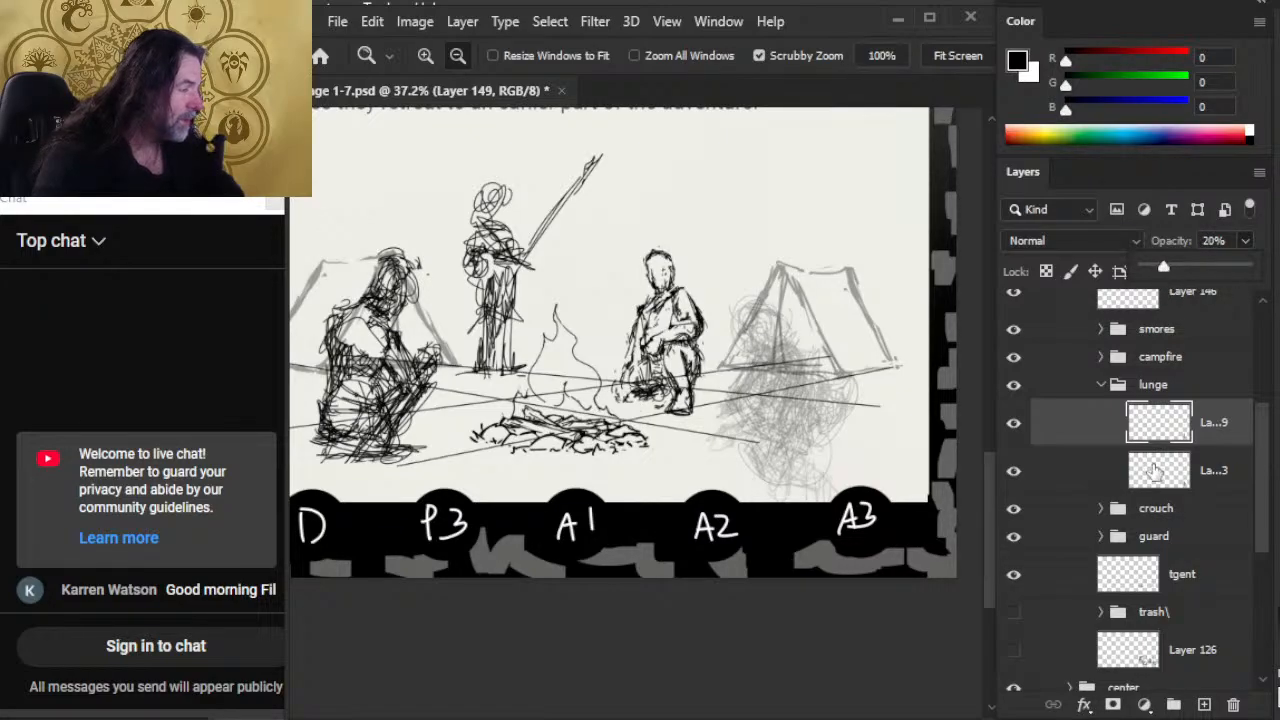
pyautogui.click(1204, 705)
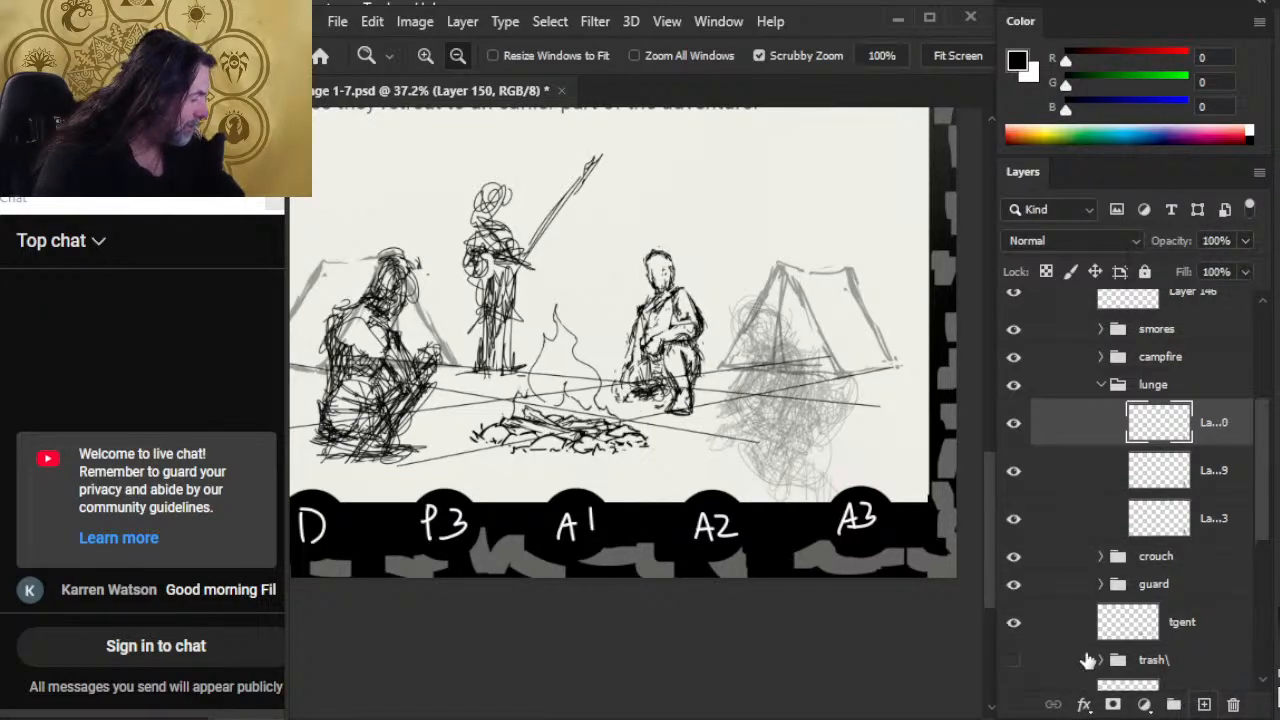
pyautogui.press('b')
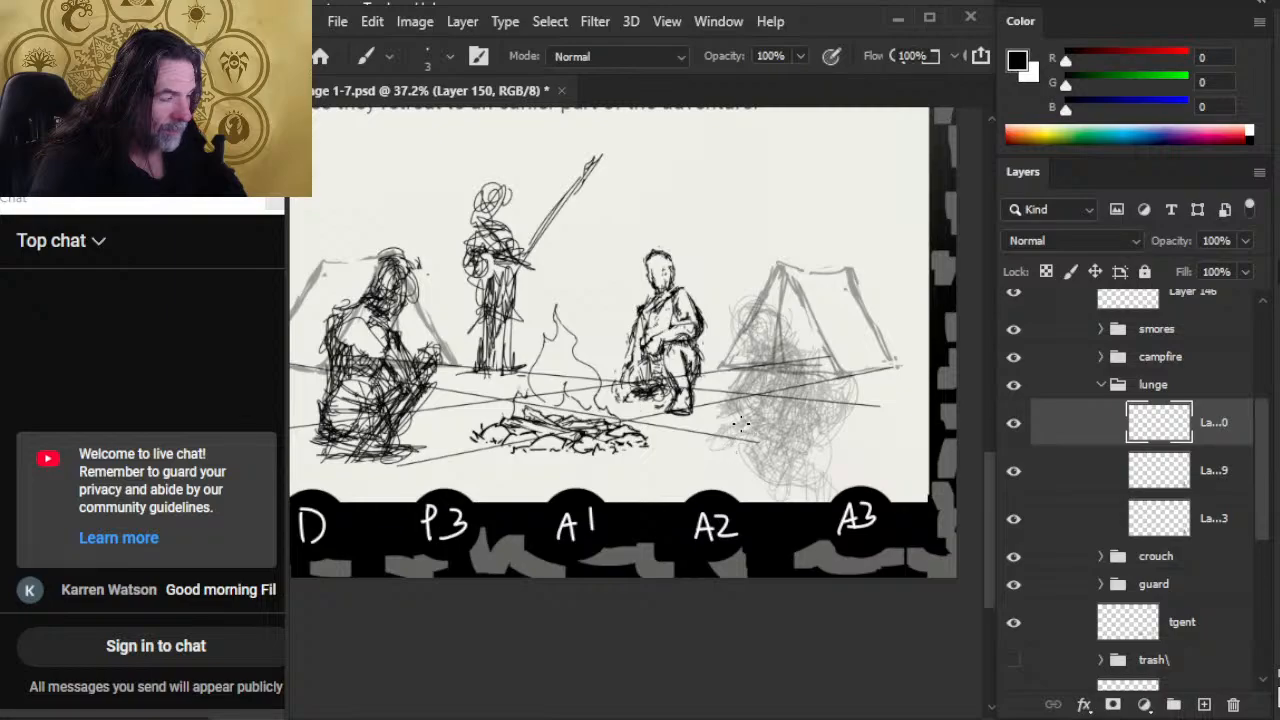
pyautogui.moveTo(731, 423)
pyautogui.mouseDown()
pyautogui.moveTo(798, 444)
pyautogui.moveTo(736, 474)
pyautogui.moveTo(711, 458)
pyautogui.mouseUp()
pyautogui.moveTo(736, 444)
pyautogui.mouseDown()
pyautogui.moveTo(715, 463)
pyautogui.moveTo(804, 494)
pyautogui.moveTo(776, 474)
pyautogui.moveTo(768, 502)
pyautogui.mouseUp()
pyautogui.moveTo(766, 472)
pyautogui.mouseDown()
pyautogui.moveTo(782, 456)
pyautogui.moveTo(812, 482)
pyautogui.moveTo(752, 480)
pyautogui.moveTo(752, 502)
pyautogui.mouseUp()
pyautogui.moveTo(780, 454)
pyautogui.mouseDown()
pyautogui.moveTo(768, 494)
pyautogui.moveTo(784, 472)
pyautogui.mouseUp()
pyautogui.moveTo(812, 466); pyautogui.dragTo(790, 500)
pyautogui.moveTo(768, 470); pyautogui.dragTo(784, 470)
pyautogui.moveTo(752, 462)
pyautogui.mouseDown()
pyautogui.moveTo(726, 470)
pyautogui.moveTo(712, 386)
pyautogui.moveTo(718, 440)
pyautogui.mouseUp()
pyautogui.moveTo(716, 386); pyautogui.dragTo(722, 448)
pyautogui.moveTo(722, 436)
pyautogui.mouseDown()
pyautogui.moveTo(712, 464)
pyautogui.moveTo(684, 467)
pyautogui.moveTo(716, 460)
pyautogui.moveTo(694, 470)
pyautogui.mouseUp()
pyautogui.moveTo(776, 422); pyautogui.dragTo(756, 442)
pyautogui.moveTo(746, 430)
pyautogui.mouseDown()
pyautogui.moveTo(714, 402)
pyautogui.moveTo(724, 374)
pyautogui.moveTo(712, 350)
pyautogui.moveTo(738, 346)
pyautogui.moveTo(704, 340)
pyautogui.moveTo(704, 362)
pyautogui.moveTo(738, 382)
pyautogui.moveTo(728, 394)
pyautogui.mouseUp()
pyautogui.moveTo(752, 350)
pyautogui.mouseDown()
pyautogui.moveTo(736, 398)
pyautogui.moveTo(784, 430)
pyautogui.moveTo(734, 394)
pyautogui.moveTo(792, 434)
pyautogui.mouseUp()
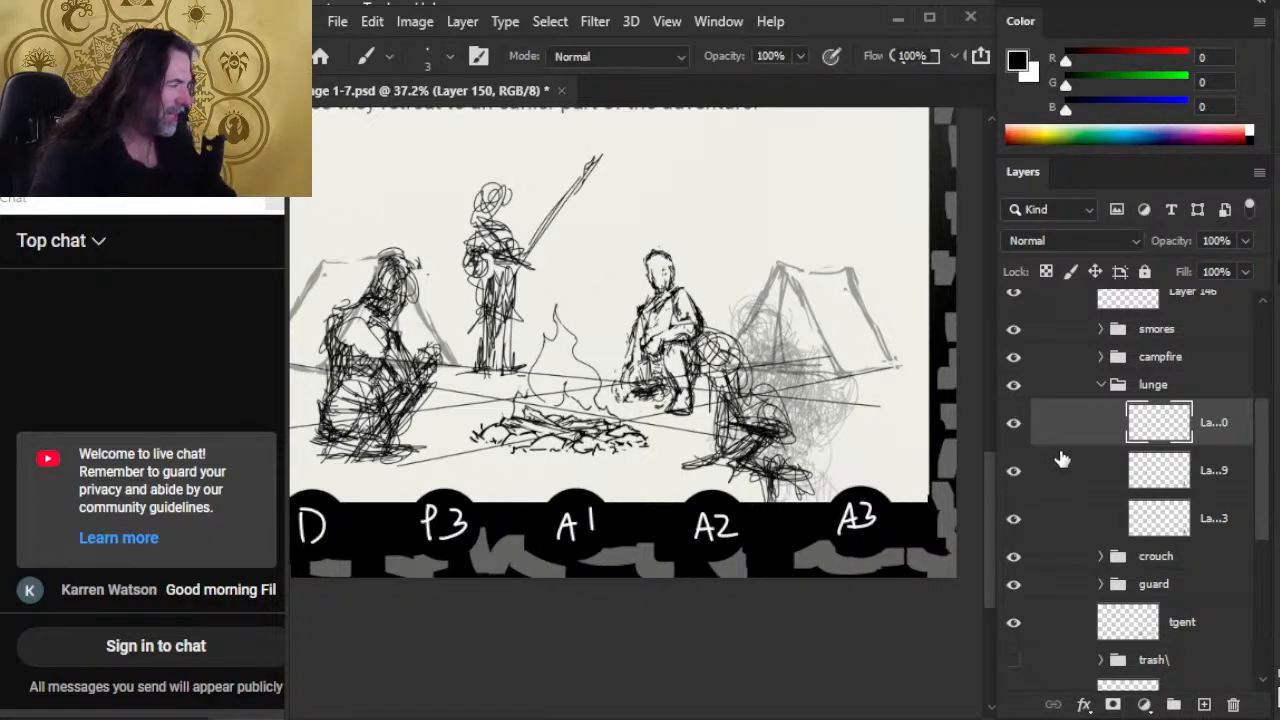
pyautogui.press('Delete')
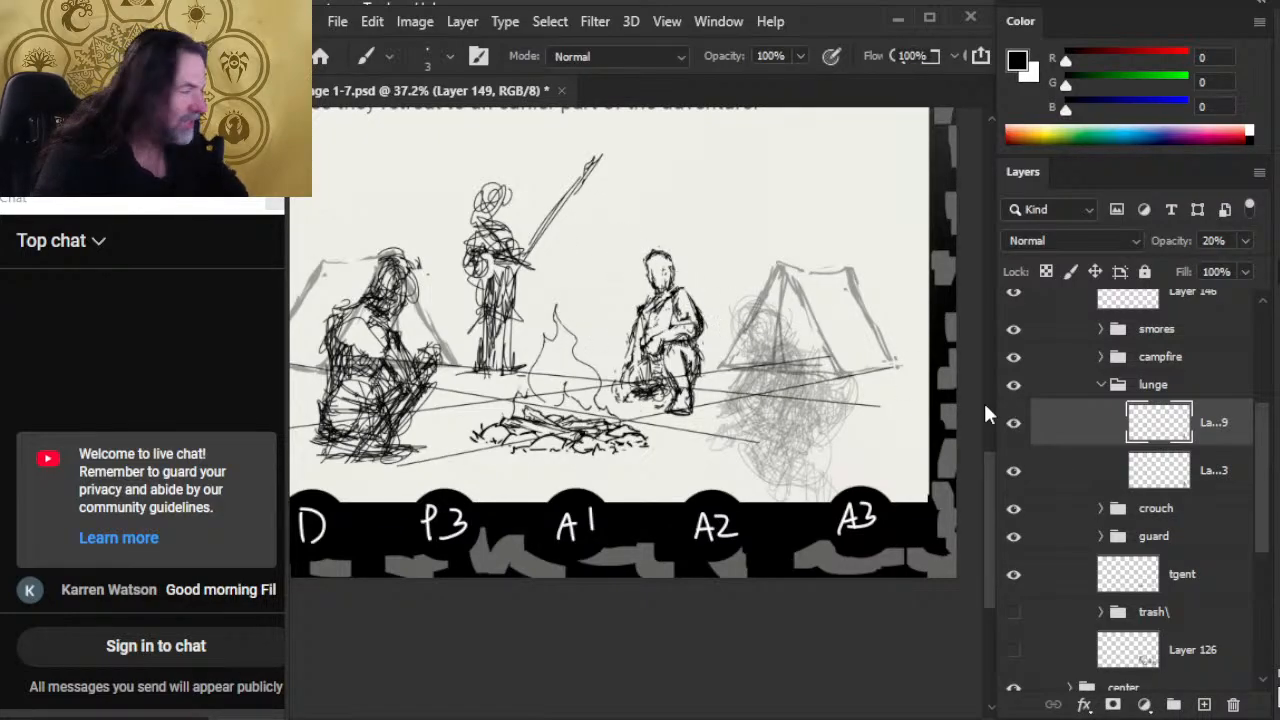
# Step: Show the composition grid on Layer 147 and compare the scene with the faded figure hidden and shown
pyautogui.moveTo(1261, 472); pyautogui.dragTo(1260, 428)
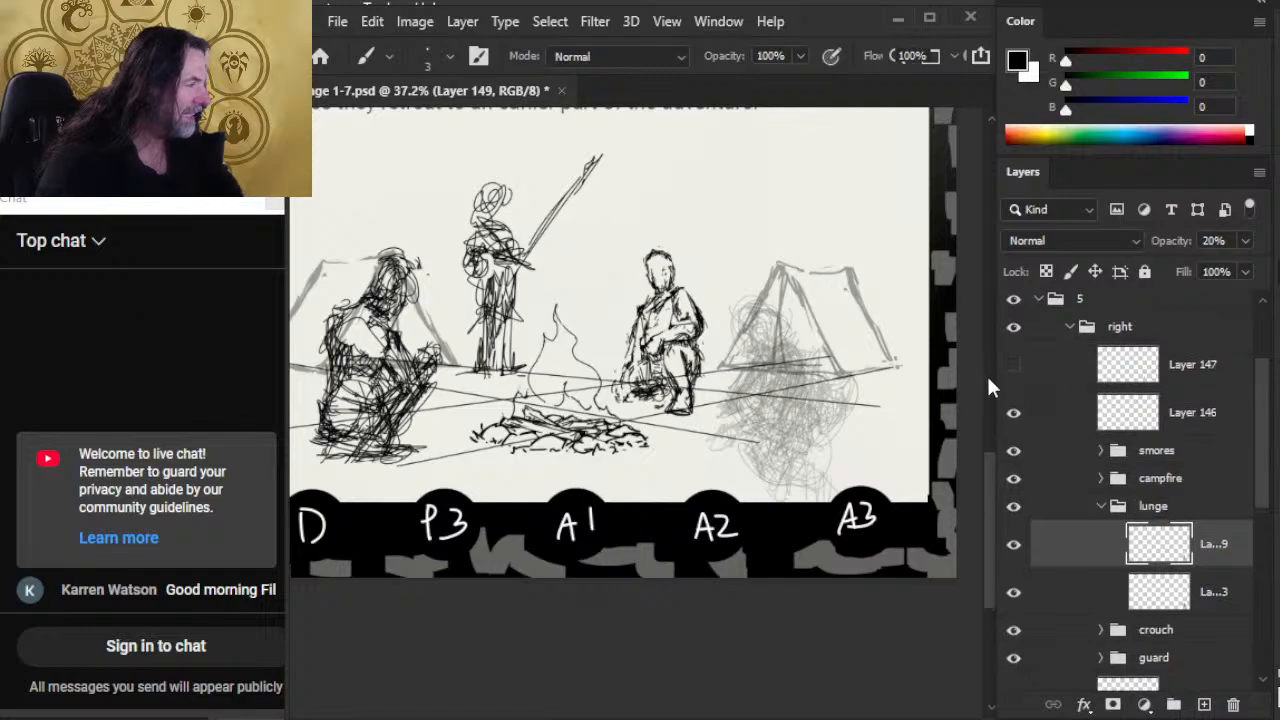
pyautogui.click(1013, 363)
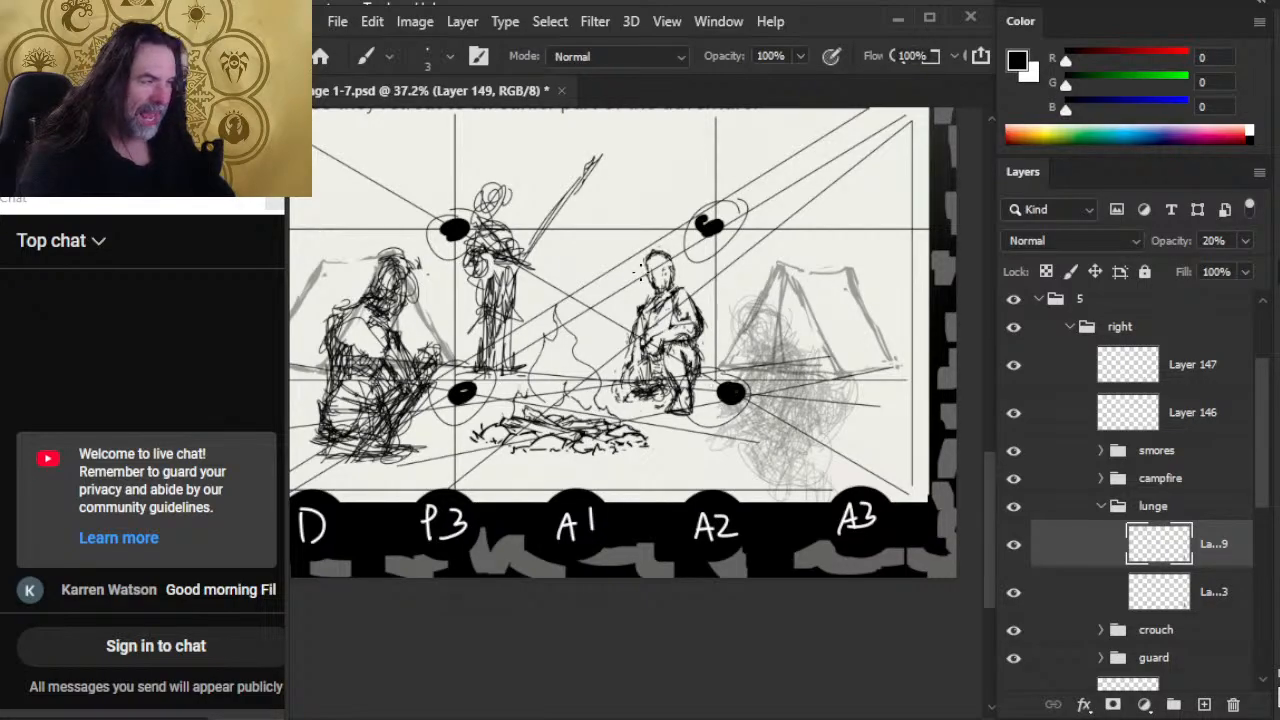
pyautogui.click(1013, 544)
pyautogui.click(1013, 544)
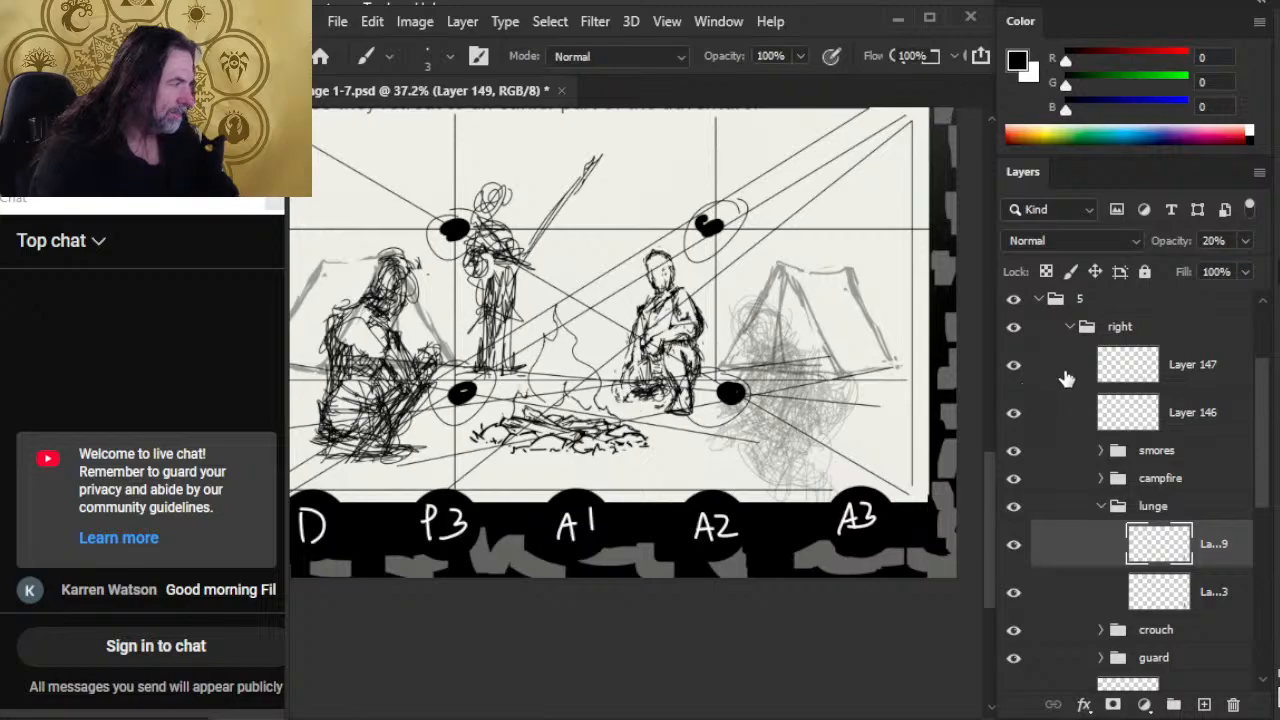
# Step: Group Layer 147 and Layer 146 as "ref" and set the group's opacity to 55%
pyautogui.click(1065, 370)
pyautogui.keyDown('shift'); pyautogui.click(1098, 428); pyautogui.keyUp('shift')
pyautogui.hotkey('ctrl', 'g')
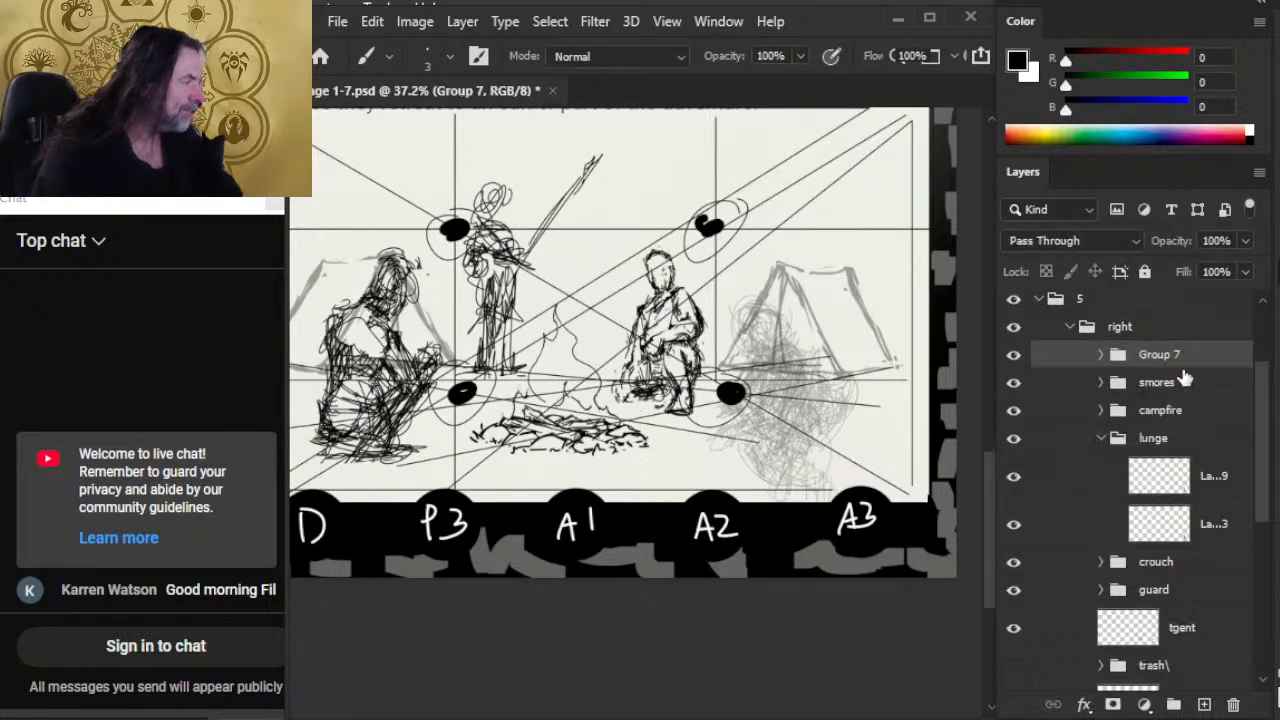
pyautogui.doubleClick(1166, 357)
pyautogui.write('ref')
pyautogui.press('Return')
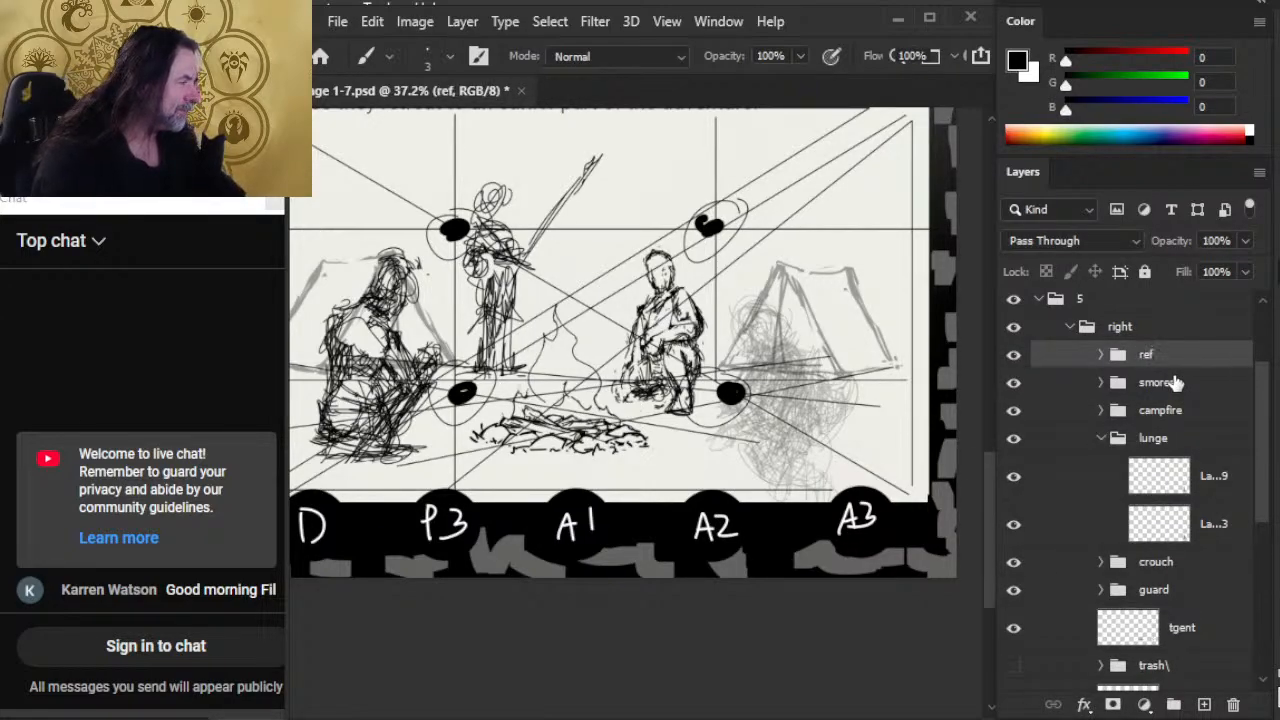
pyautogui.click(1245, 241)
pyautogui.moveTo(1207, 278); pyautogui.dragTo(1200, 278)
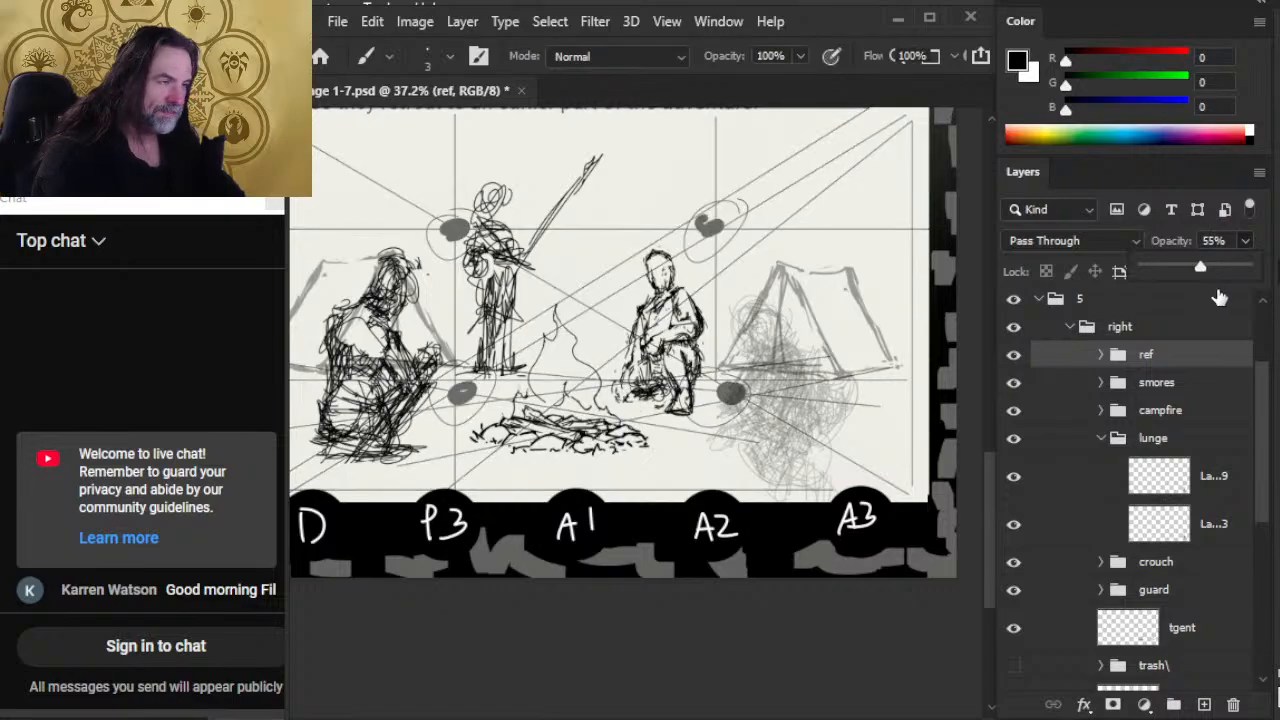
# Step: Add a new layer above Layer 149 in the lunge group and sketch the figure's round head beside the tent
pyautogui.click(1080, 492)
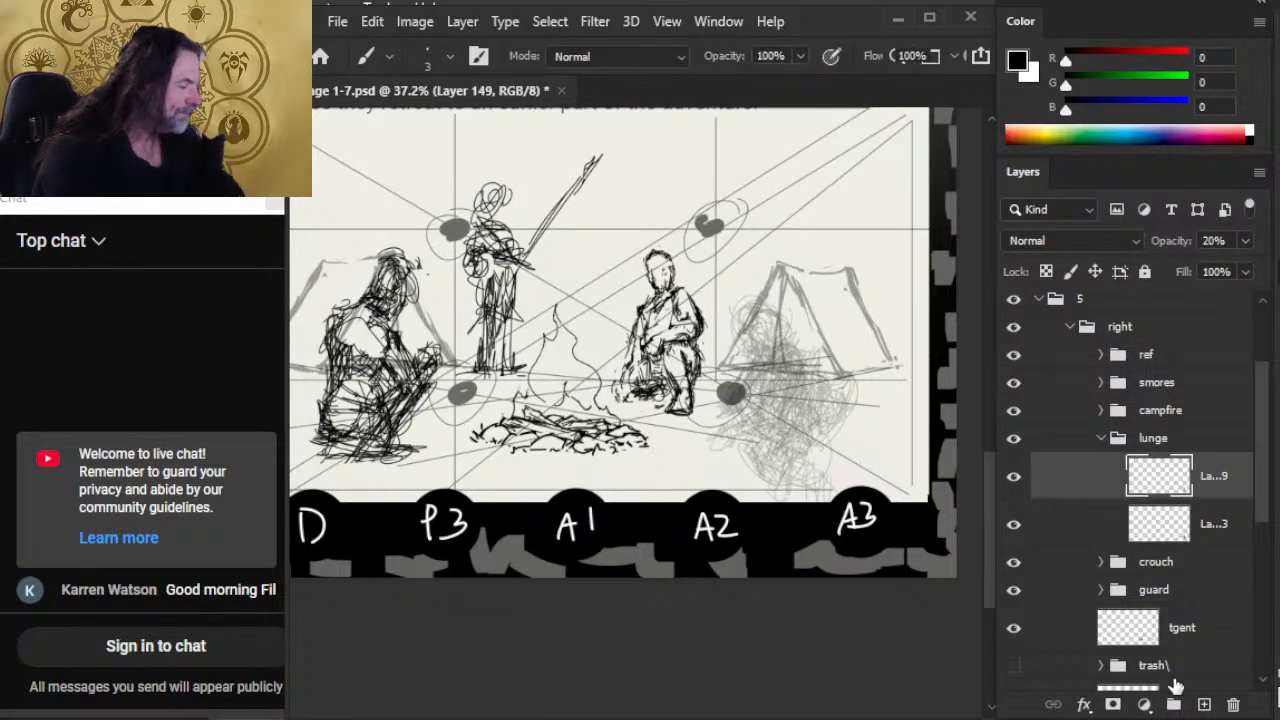
pyautogui.click(1205, 705)
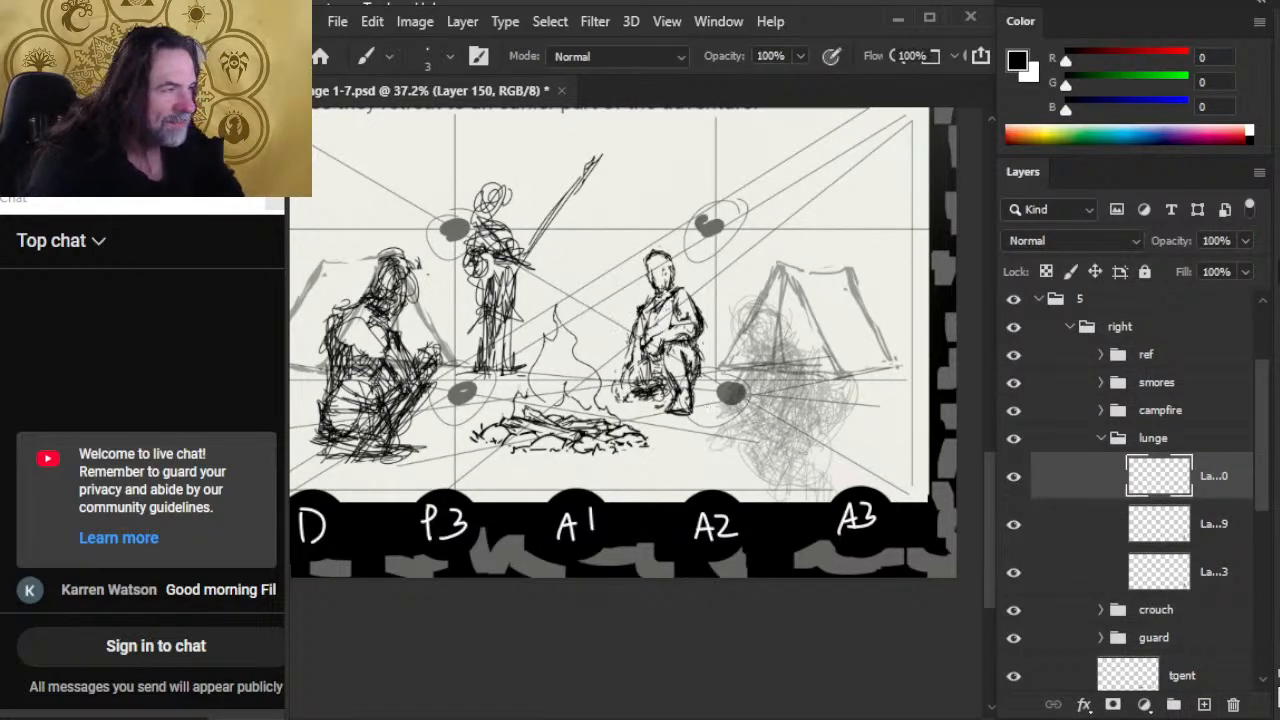
pyautogui.moveTo(755, 312)
pyautogui.mouseDown()
pyautogui.moveTo(745, 330)
pyautogui.moveTo(750, 296)
pyautogui.moveTo(752, 338)
pyautogui.moveTo(762, 334)
pyautogui.mouseUp()
# Step: Rough in the figure's base near the ground, replacing the diagonal strokes with a long, nearly horizontal shape
pyautogui.moveTo(790, 457)
pyautogui.mouseDown()
pyautogui.moveTo(677, 433)
pyautogui.moveTo(752, 460)
pyautogui.moveTo(702, 421)
pyautogui.moveTo(797, 471)
pyautogui.mouseUp()
pyautogui.press('e')
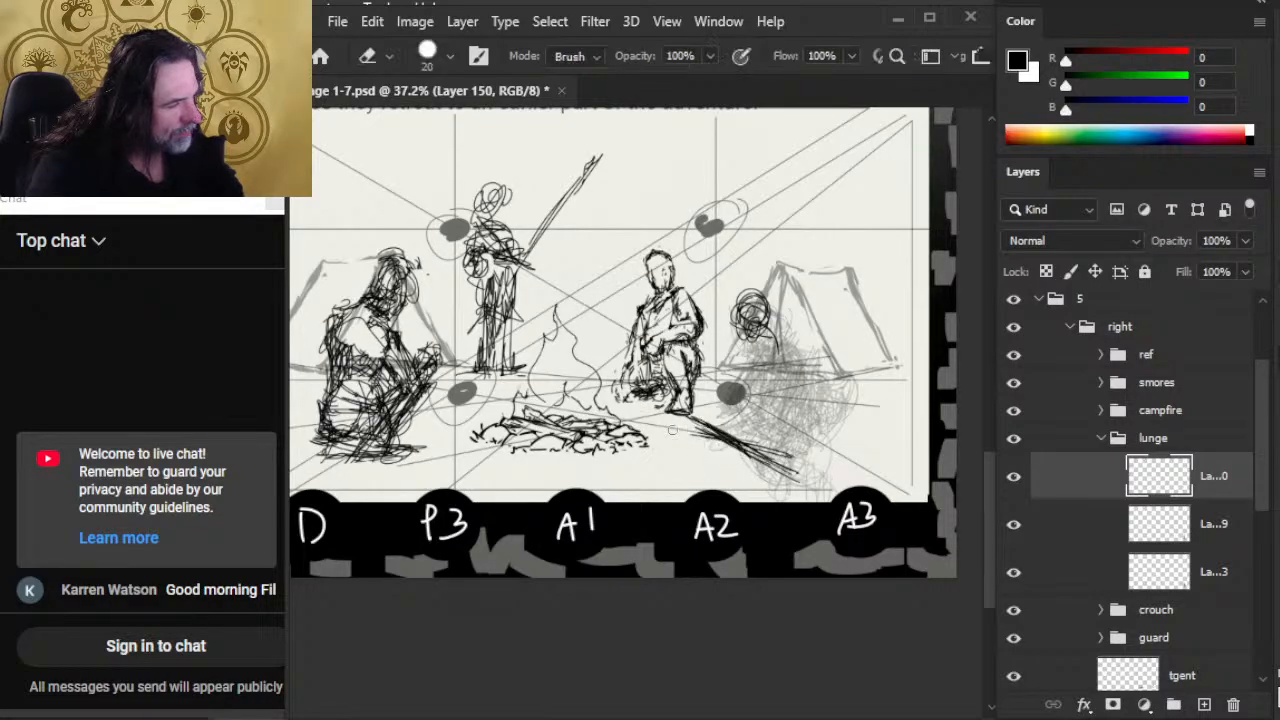
pyautogui.press('b')
pyautogui.moveTo(716, 438)
pyautogui.mouseDown()
pyautogui.moveTo(753, 413)
pyautogui.moveTo(794, 426)
pyautogui.mouseUp()
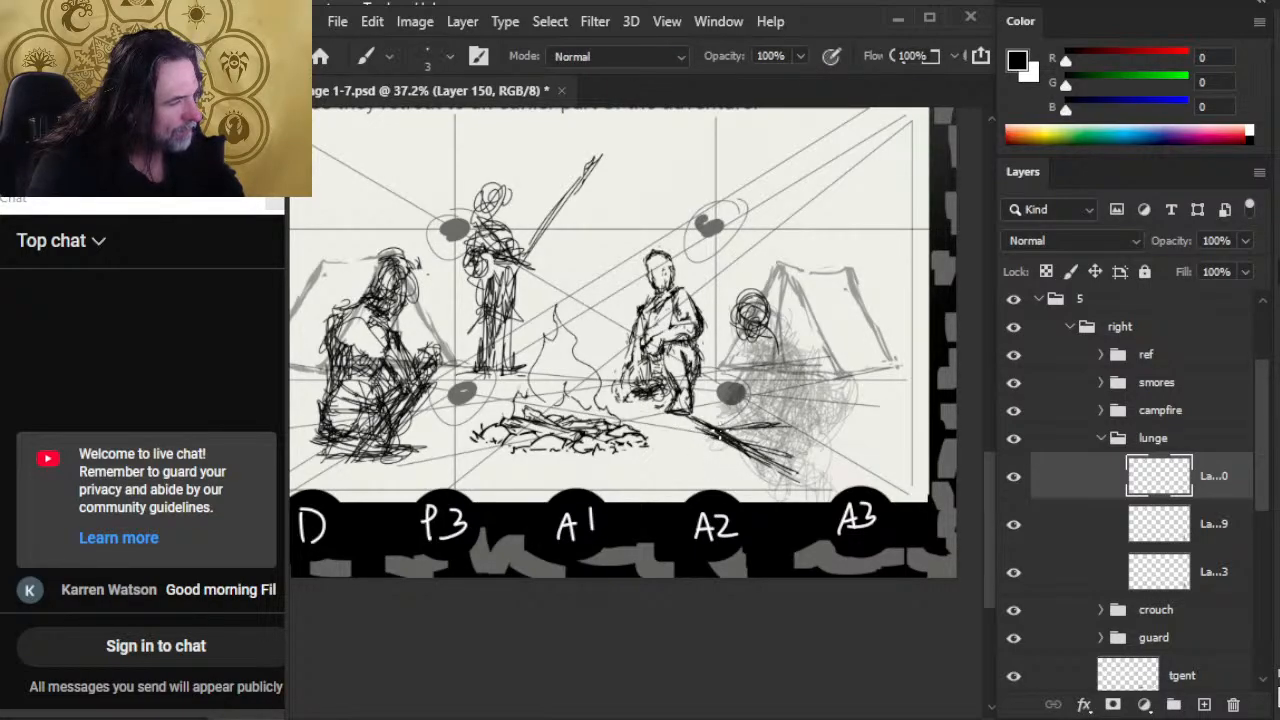
pyautogui.moveTo(718, 418)
pyautogui.mouseDown()
pyautogui.moveTo(806, 424)
pyautogui.moveTo(826, 440)
pyautogui.moveTo(722, 438)
pyautogui.moveTo(836, 424)
pyautogui.moveTo(740, 414)
pyautogui.moveTo(764, 440)
pyautogui.moveTo(696, 428)
pyautogui.moveTo(790, 478)
pyautogui.moveTo(779, 487)
pyautogui.mouseUp()
pyautogui.press('e')
pyautogui.press('b')
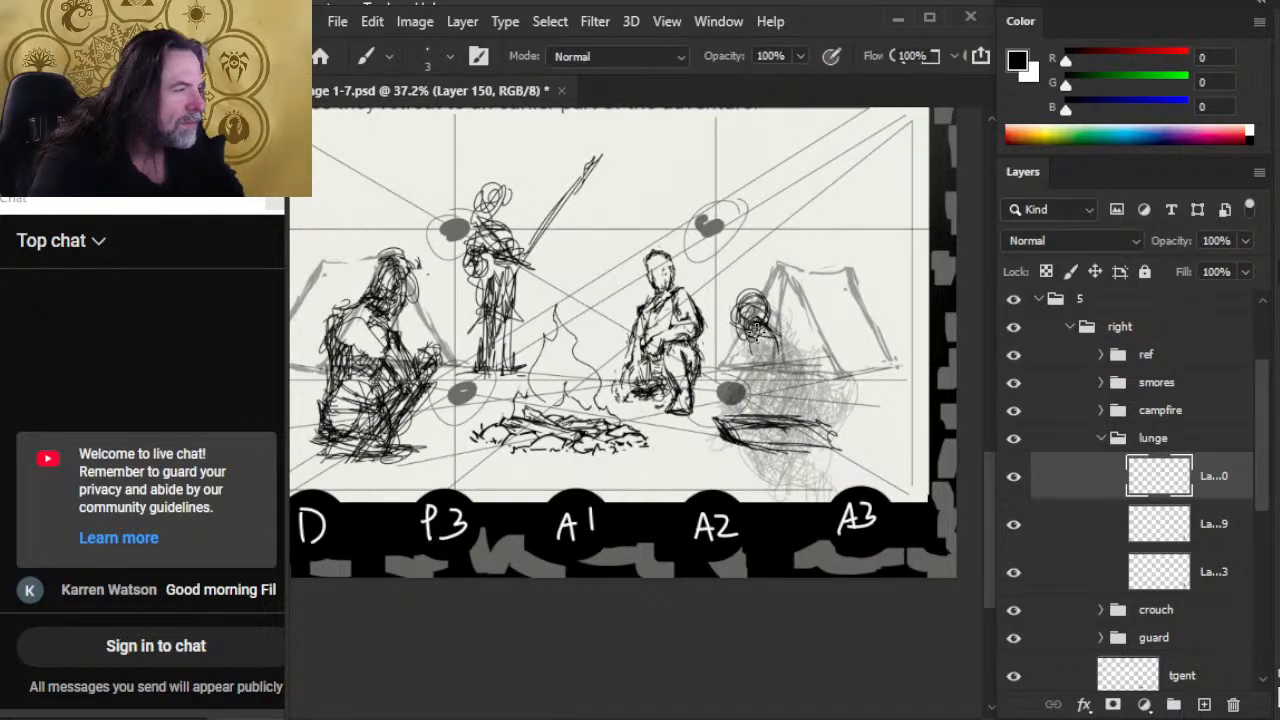
# Step: Sketch the neck, shoulder and upper arm below the head, and reshape the head with eraser and brush
pyautogui.moveTo(760, 328)
pyautogui.mouseDown()
pyautogui.moveTo(796, 344)
pyautogui.moveTo(804, 356)
pyautogui.moveTo(790, 365)
pyautogui.mouseUp()
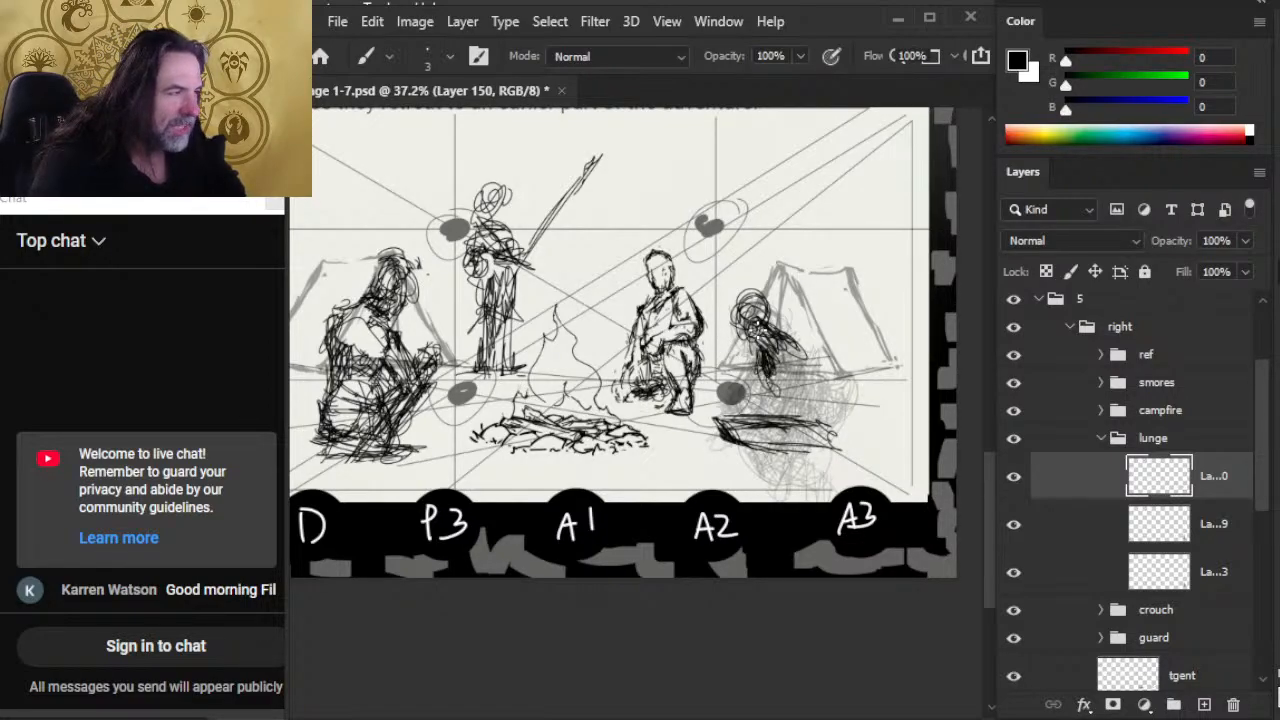
pyautogui.press('e')
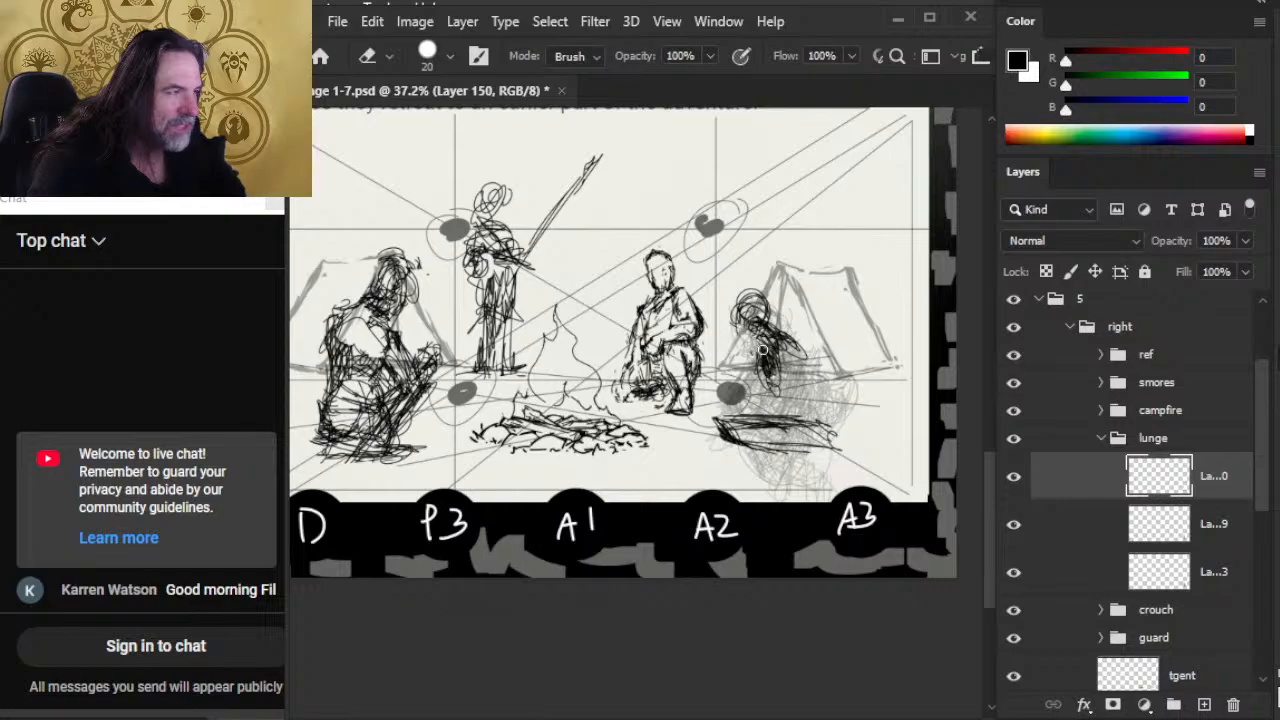
pyautogui.press('b')
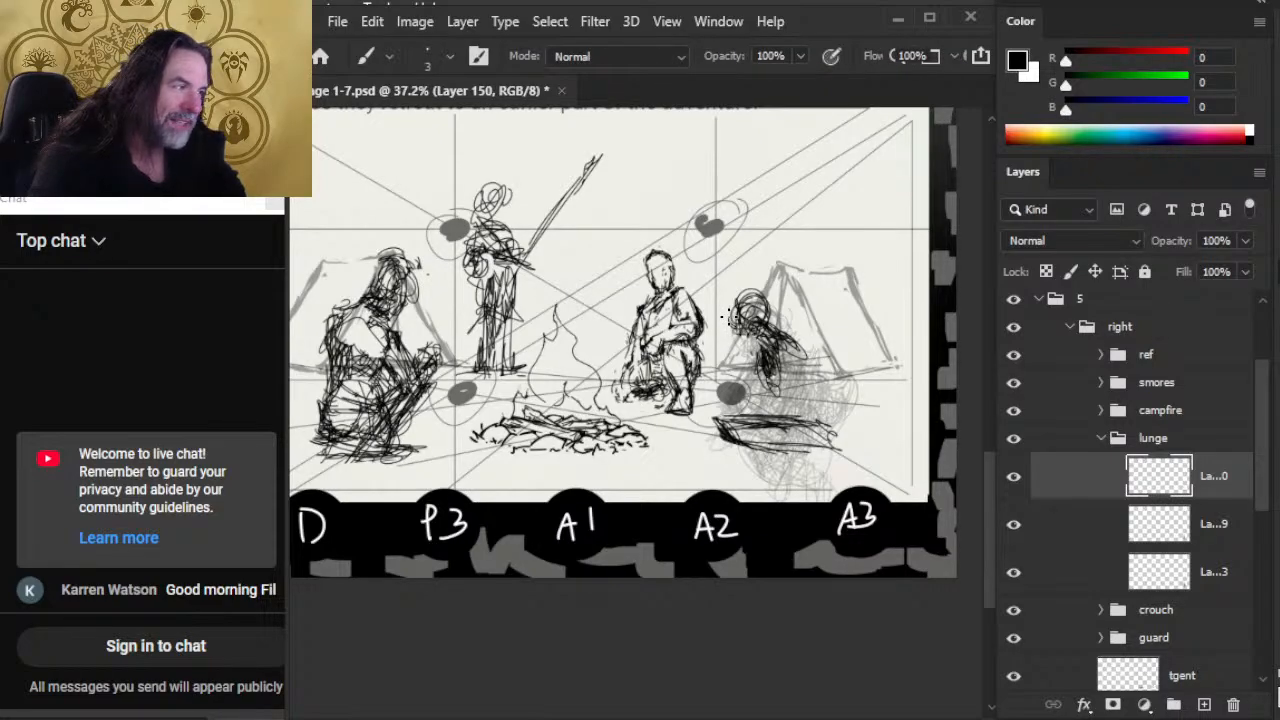
pyautogui.press('e')
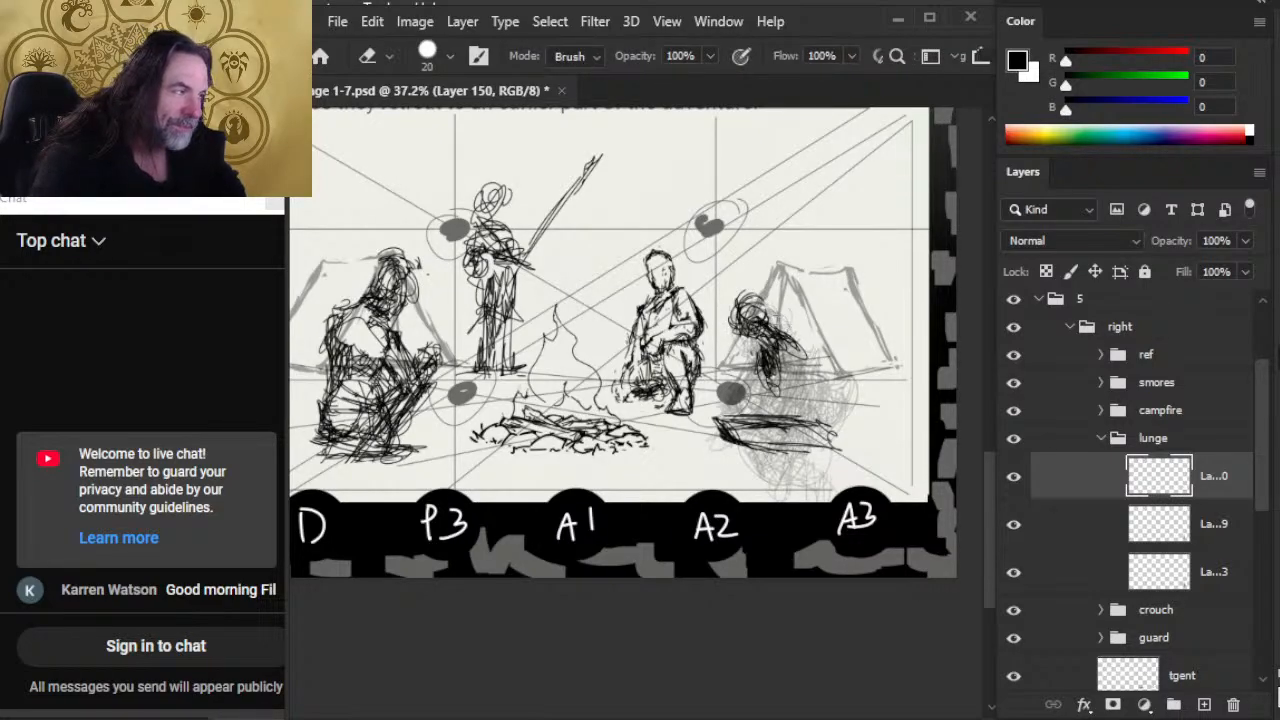
pyautogui.press('b')
pyautogui.press('e')
pyautogui.press('b')
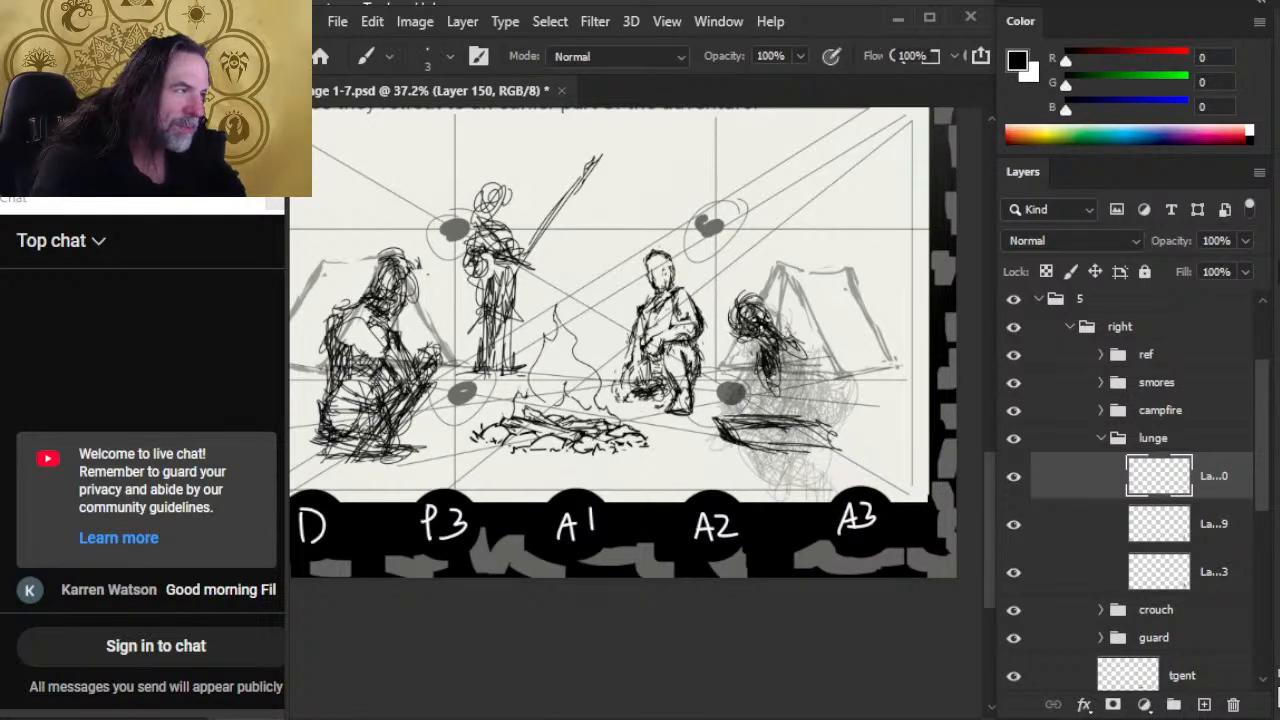
# Step: Sketch the forearm, curved back, torso and folded legs of the figure beside the tent
pyautogui.moveTo(780, 347)
pyautogui.mouseDown()
pyautogui.moveTo(732, 374)
pyautogui.moveTo(726, 384)
pyautogui.moveTo(750, 390)
pyautogui.moveTo(740, 408)
pyautogui.mouseUp()
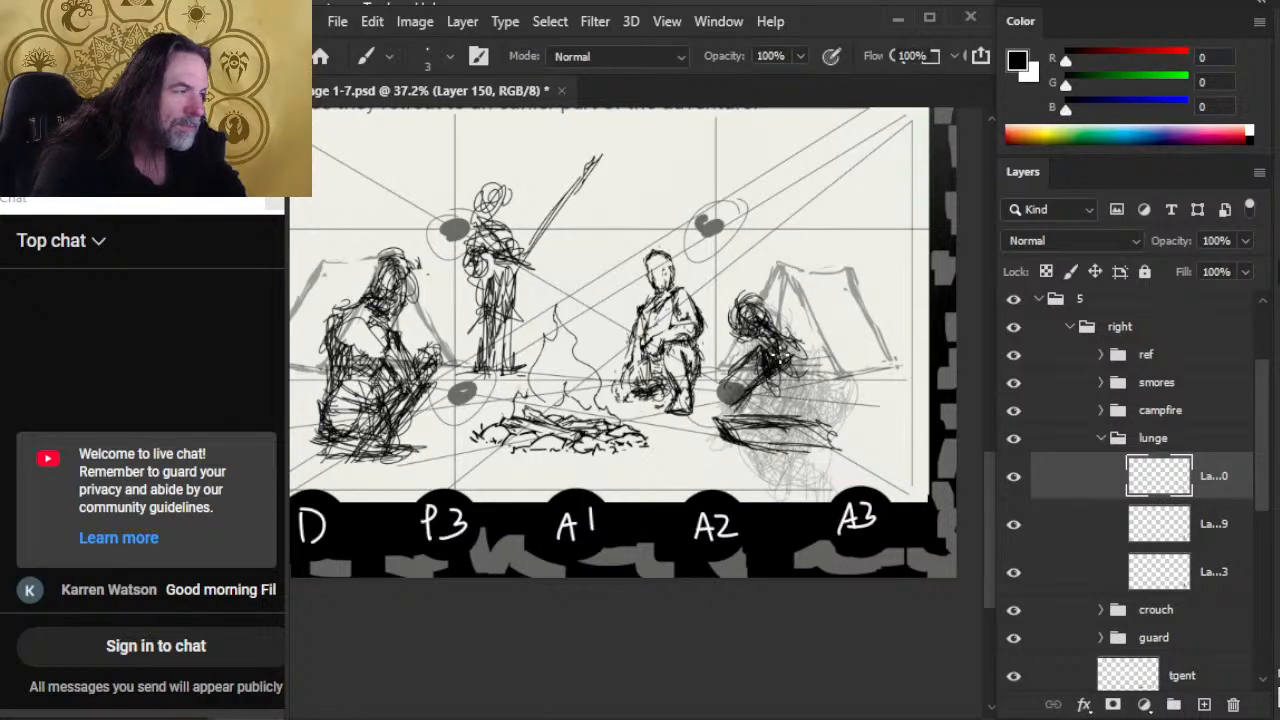
pyautogui.moveTo(790, 340); pyautogui.dragTo(818, 444)
pyautogui.moveTo(780, 402); pyautogui.dragTo(792, 440)
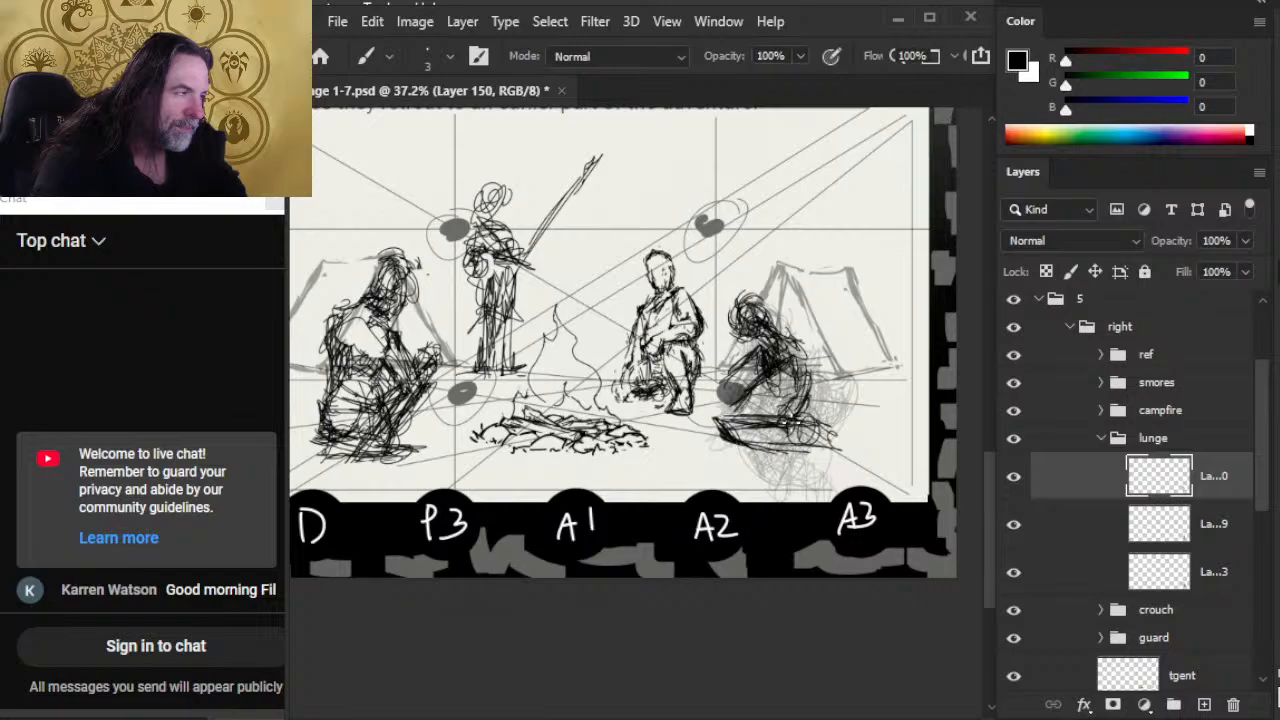
pyautogui.moveTo(808, 362)
pyautogui.mouseDown()
pyautogui.moveTo(796, 420)
pyautogui.moveTo(820, 430)
pyautogui.mouseUp()
pyautogui.moveTo(756, 388); pyautogui.dragTo(804, 430)
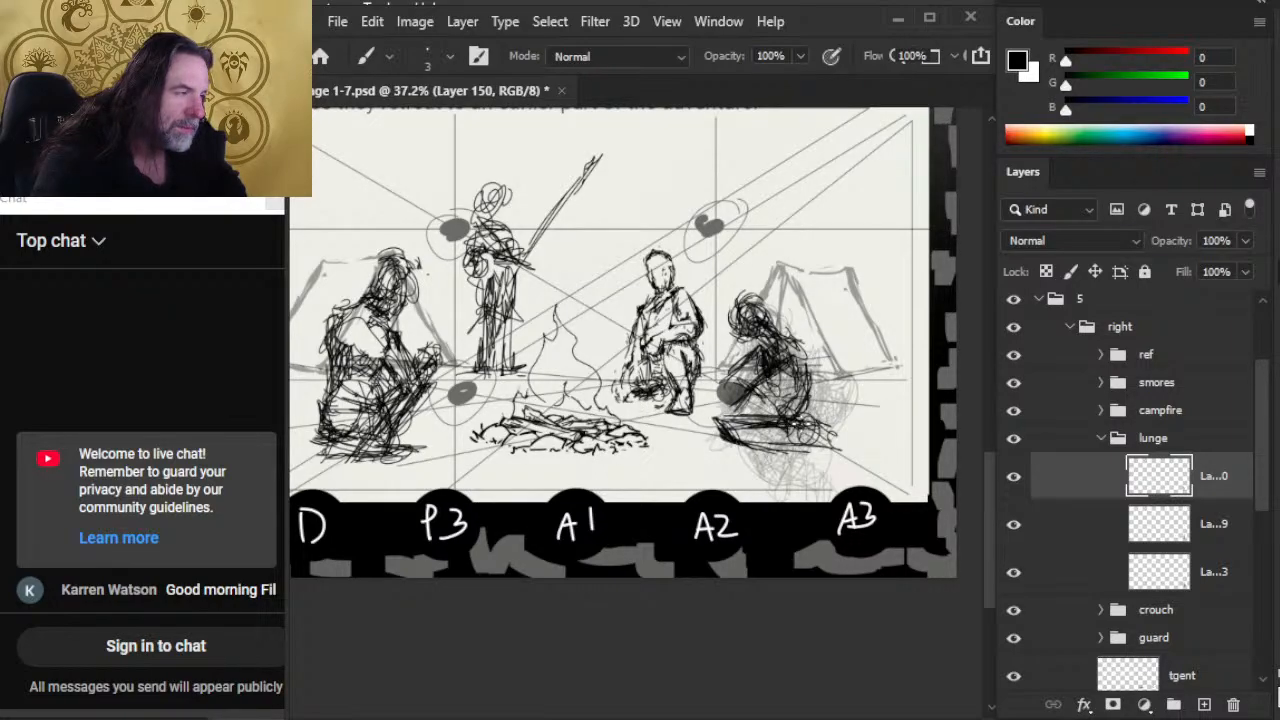
pyautogui.moveTo(740, 404)
pyautogui.mouseDown()
pyautogui.moveTo(800, 428)
pyautogui.moveTo(786, 424)
pyautogui.moveTo(800, 400)
pyautogui.moveTo(798, 428)
pyautogui.moveTo(756, 422)
pyautogui.moveTo(740, 430)
pyautogui.moveTo(750, 446)
pyautogui.moveTo(840, 444)
pyautogui.mouseUp()
pyautogui.press('e')
pyautogui.press('b')
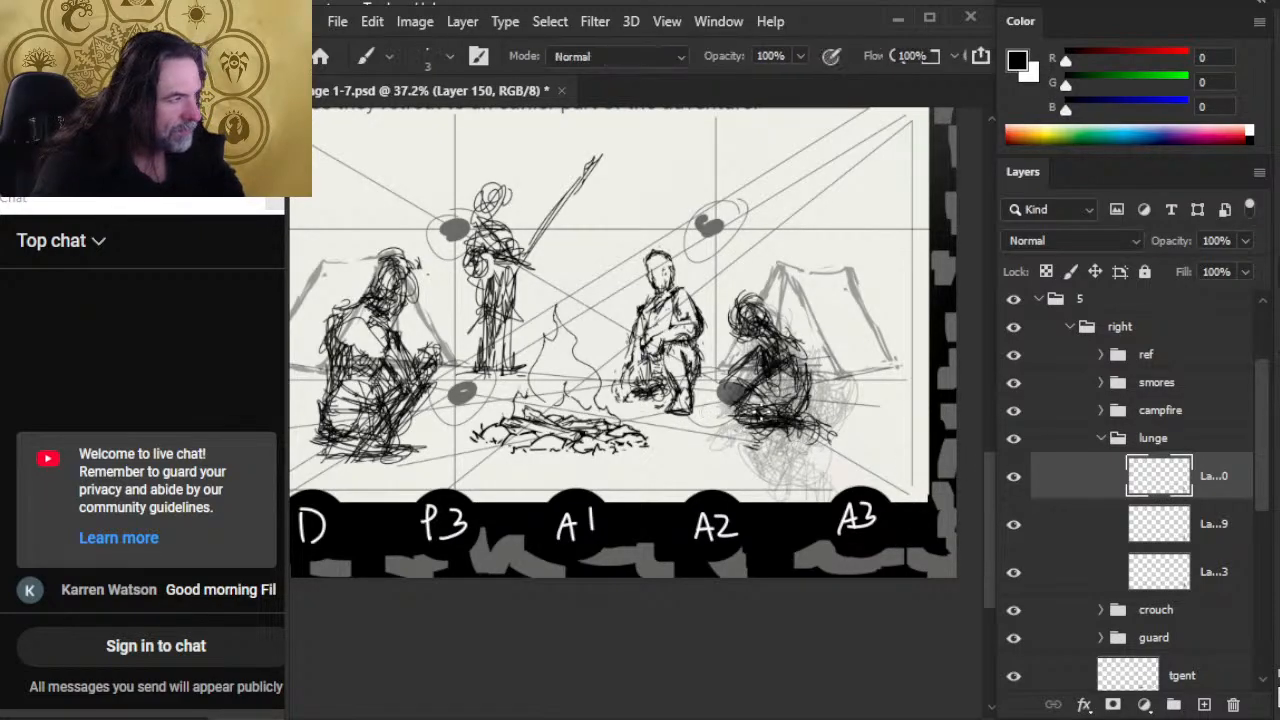
# Step: Hide the ref and smores groups, and sketch the figure's lower arm reaching toward the crouching man's foot
pyautogui.click(1014, 354)
pyautogui.click(1014, 382)
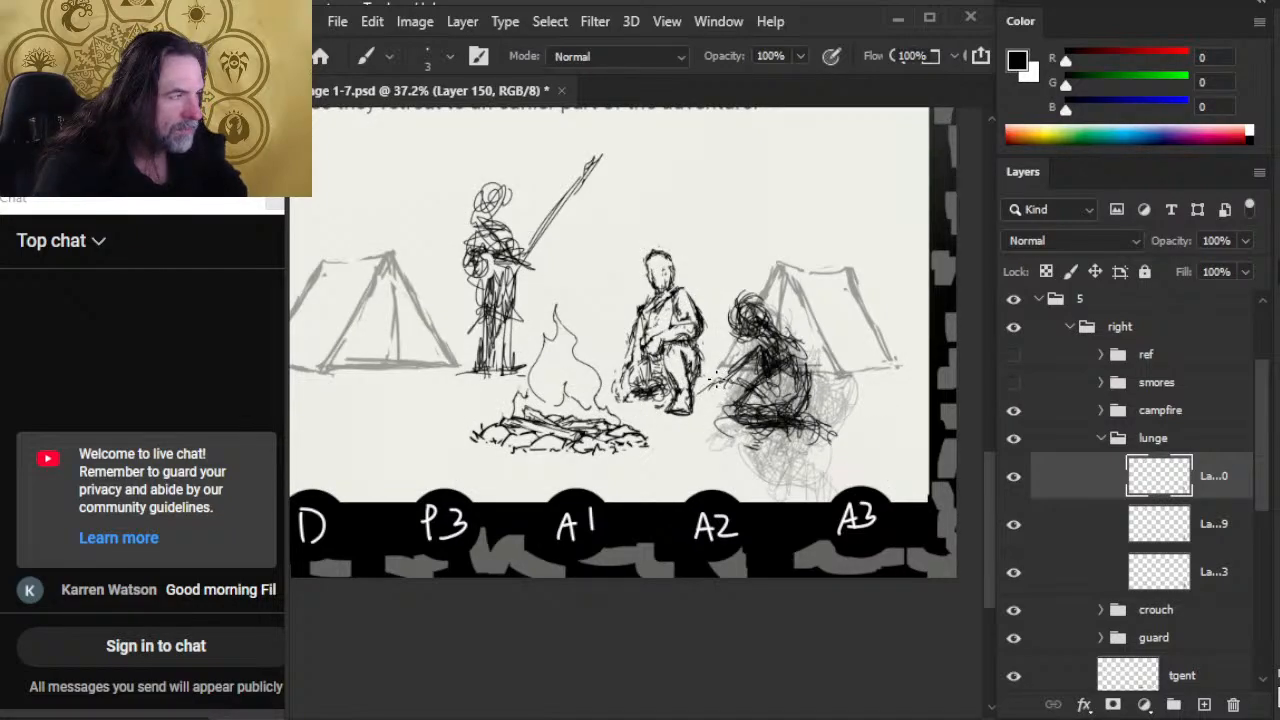
pyautogui.moveTo(712, 388); pyautogui.dragTo(678, 396)
pyautogui.moveTo(742, 372)
pyautogui.mouseDown()
pyautogui.moveTo(706, 405)
pyautogui.moveTo(719, 430)
pyautogui.moveTo(786, 415)
pyautogui.moveTo(727, 410)
pyautogui.moveTo(776, 440)
pyautogui.mouseUp()
pyautogui.press('e')
pyautogui.press('b')
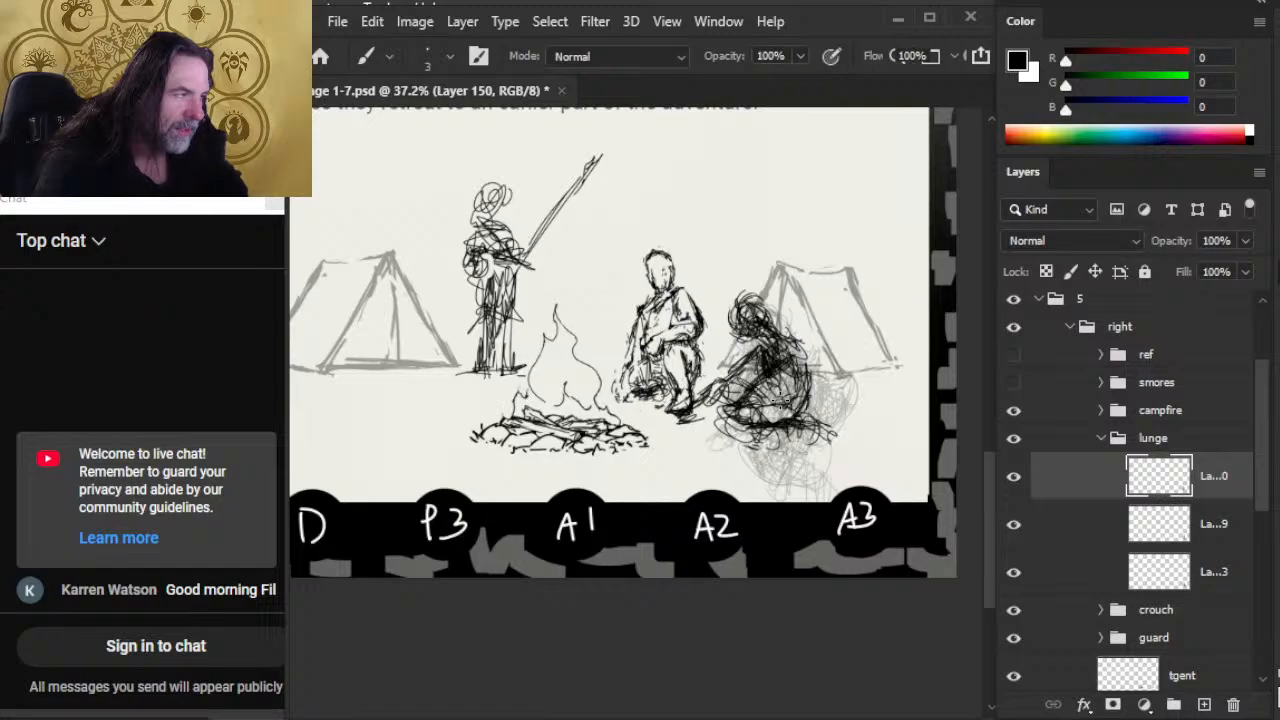
pyautogui.press('e')
pyautogui.moveTo(740, 374)
pyautogui.mouseDown()
pyautogui.moveTo(762, 382)
pyautogui.moveTo(772, 366)
pyautogui.moveTo(788, 412)
pyautogui.mouseUp()
pyautogui.press('b')
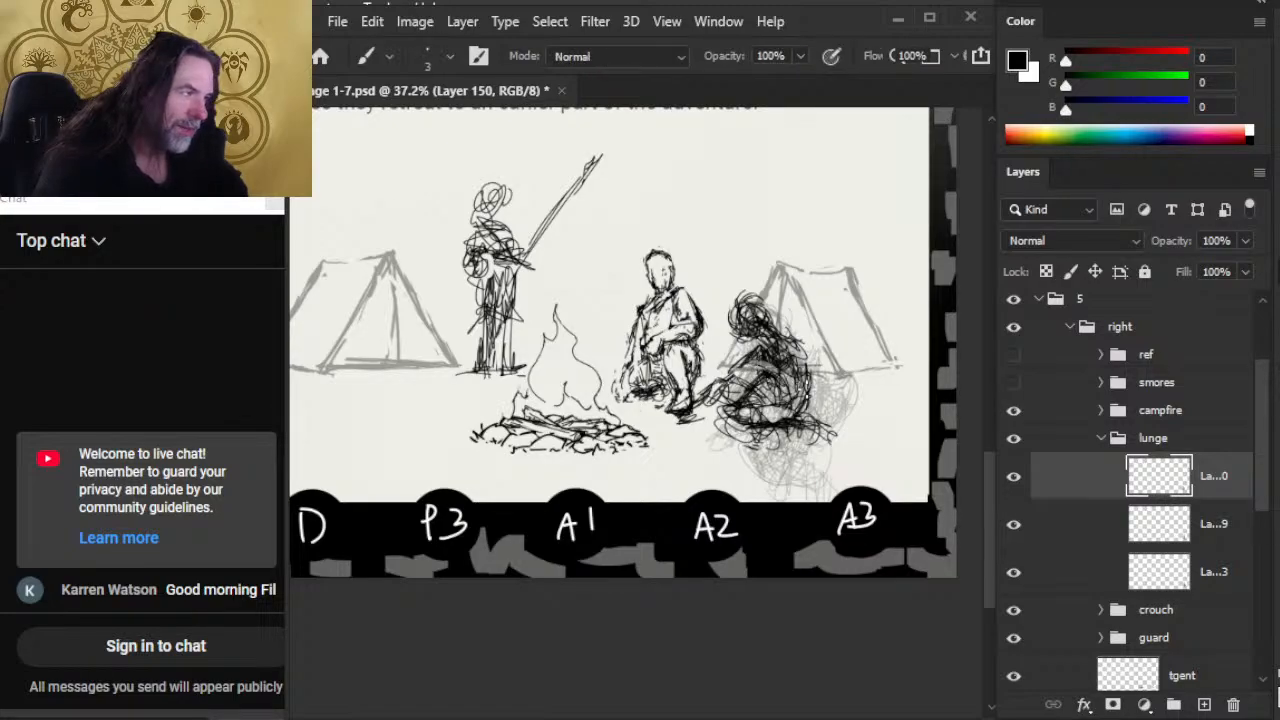
# Step: Darken the figure's lower back and rework its knees and folded legs with brush and eraser
pyautogui.moveTo(800, 356)
pyautogui.mouseDown()
pyautogui.moveTo(804, 404)
pyautogui.moveTo(770, 442)
pyautogui.mouseUp()
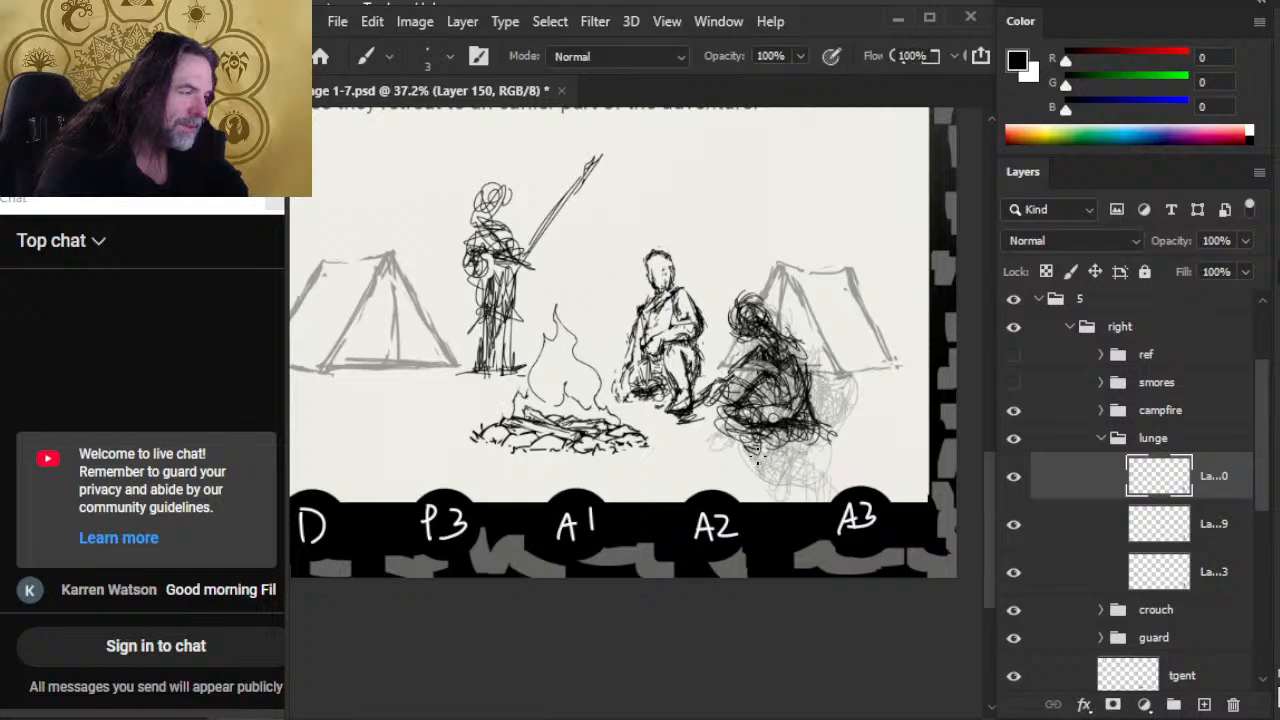
pyautogui.press('e')
pyautogui.press('b')
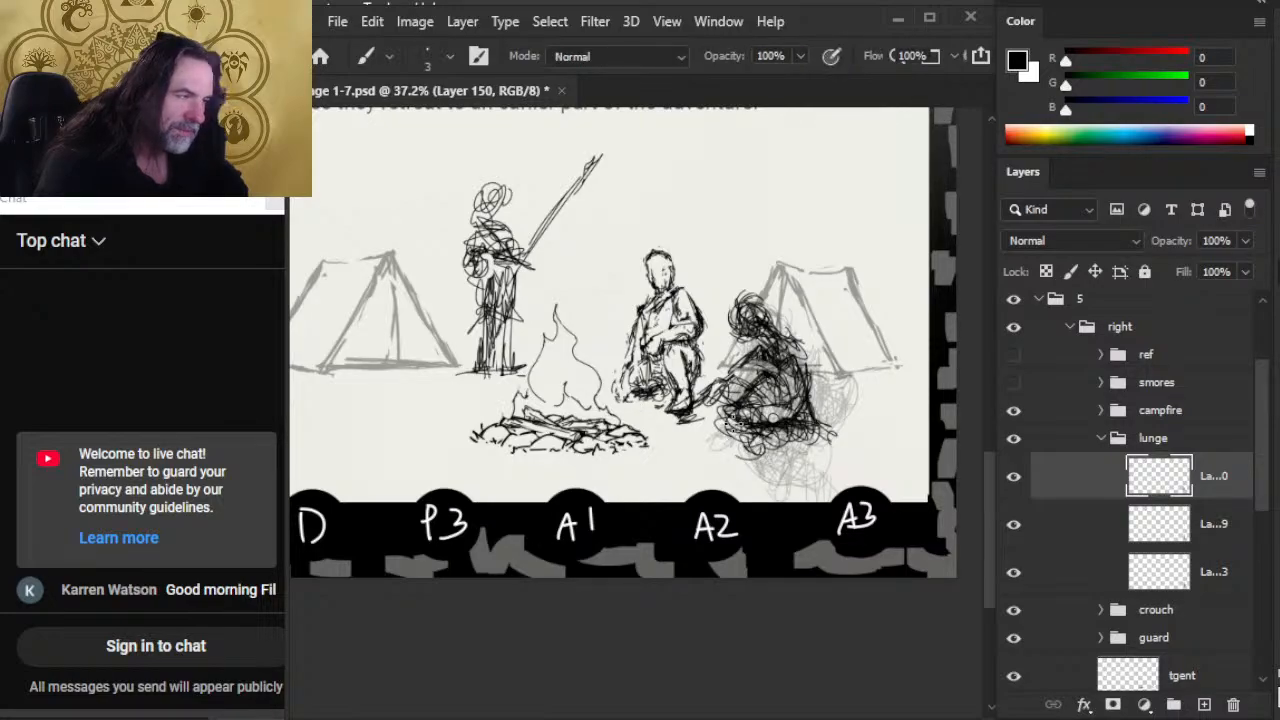
pyautogui.moveTo(735, 424); pyautogui.dragTo(770, 408)
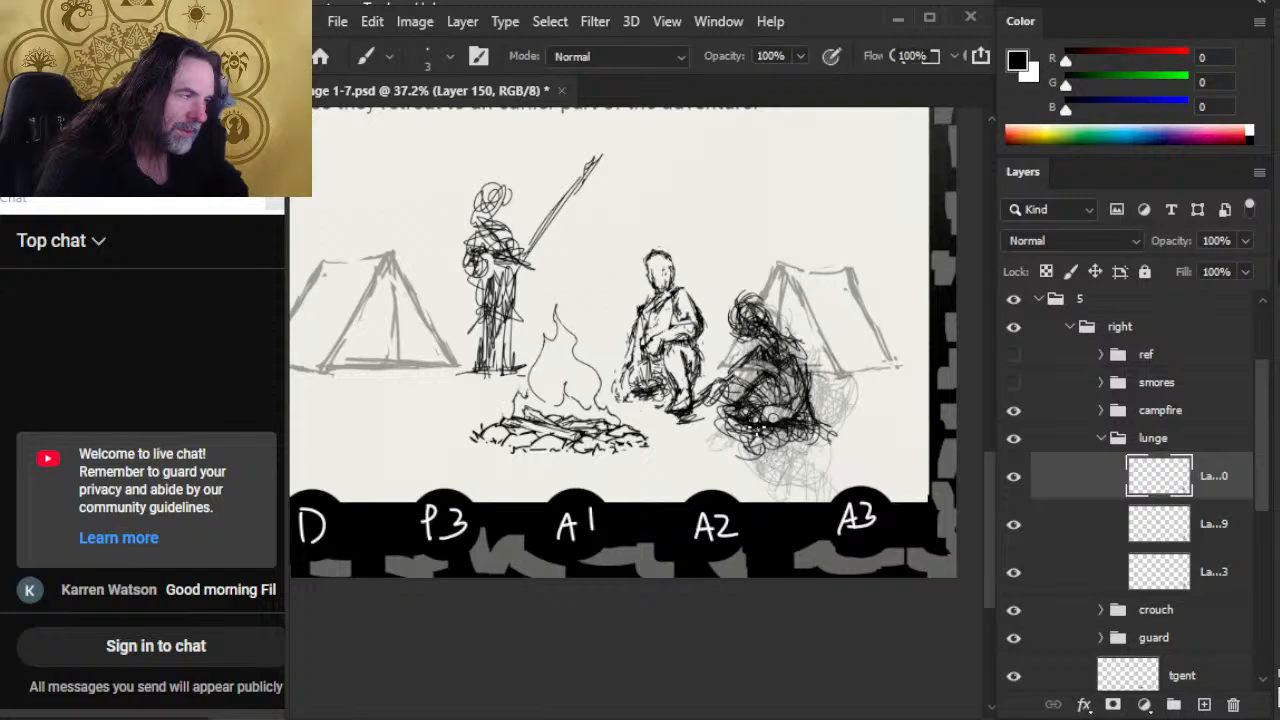
pyautogui.press('e')
pyautogui.moveTo(702, 428)
pyautogui.mouseDown()
pyautogui.moveTo(728, 440)
pyautogui.moveTo(748, 400)
pyautogui.mouseUp()
pyautogui.press('b')
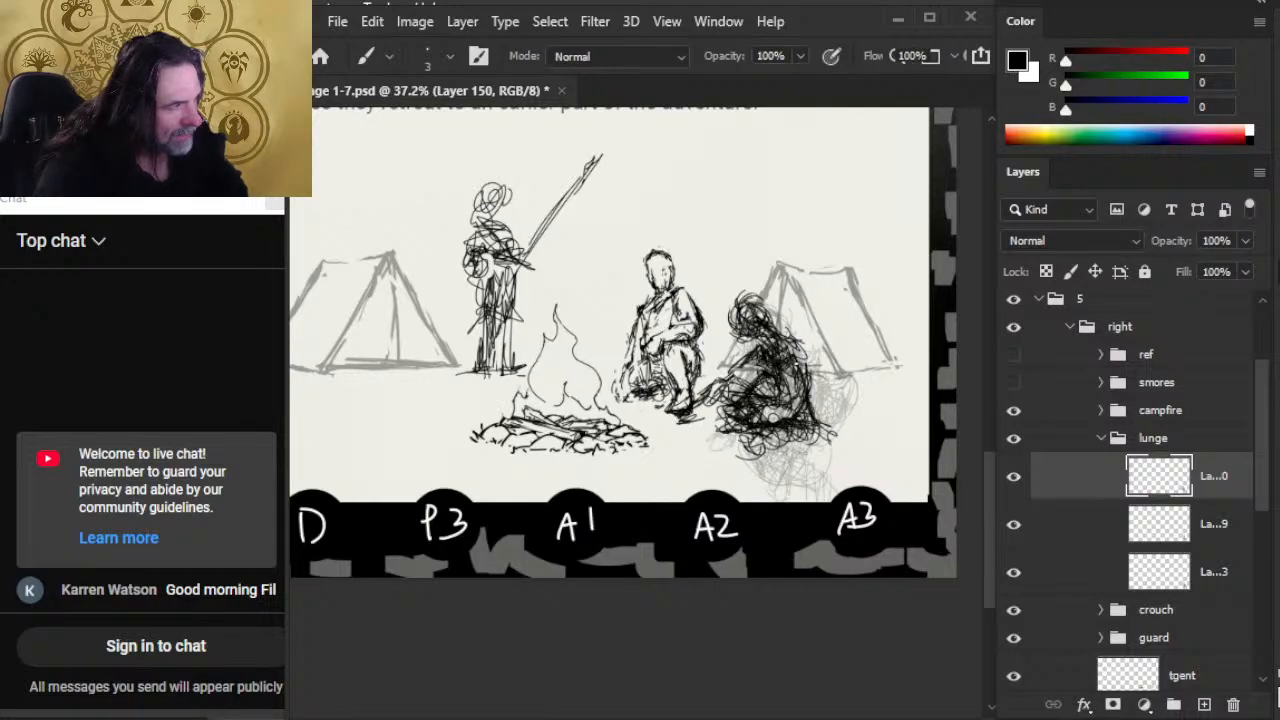
# Step: Add strokes outside the figure's back and carve lighter gaps around its forward arm, alternating eraser and brush
pyautogui.moveTo(801, 350); pyautogui.dragTo(840, 405)
pyautogui.press('e')
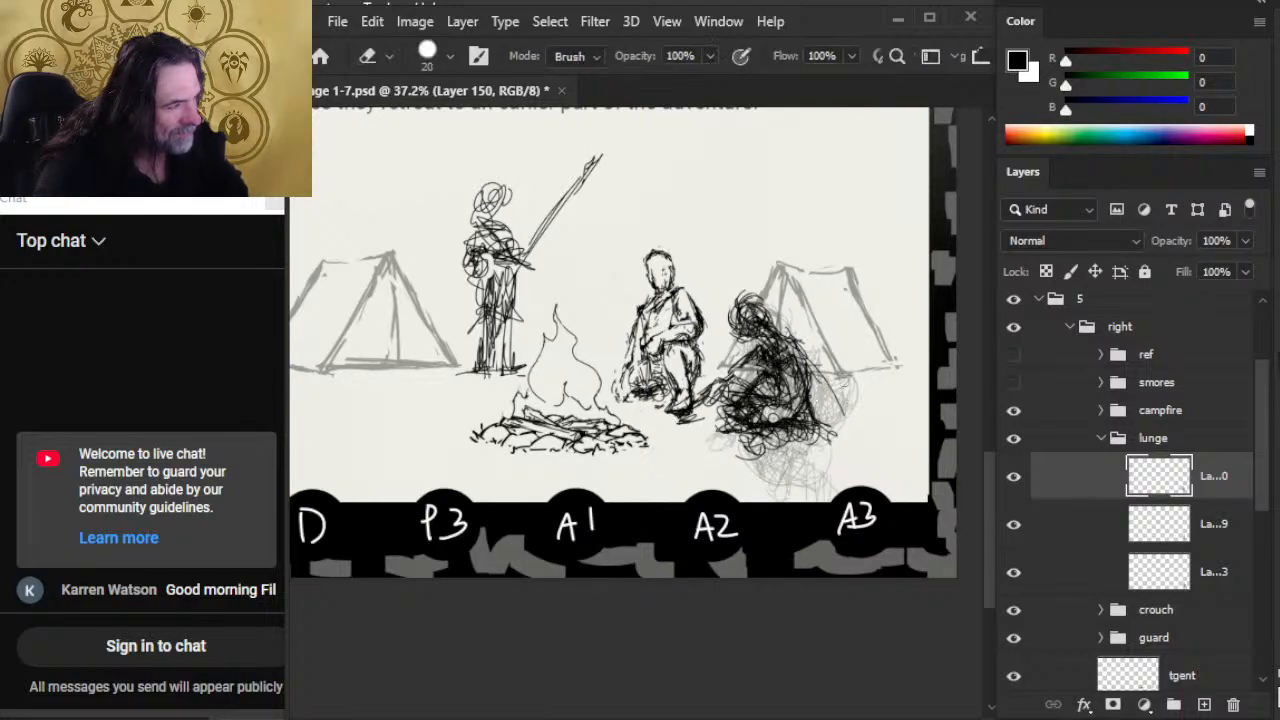
pyautogui.press('b')
pyautogui.press('e')
pyautogui.moveTo(780, 357)
pyautogui.mouseDown()
pyautogui.moveTo(727, 410)
pyautogui.moveTo(758, 386)
pyautogui.moveTo(752, 398)
pyautogui.mouseUp()
pyautogui.press('b')
pyautogui.press('e')
pyautogui.moveTo(752, 350); pyautogui.dragTo(702, 394)
pyautogui.press('b')
pyautogui.press('e')
pyautogui.moveTo(732, 368); pyautogui.dragTo(700, 398)
pyautogui.press('b')
pyautogui.moveTo(762, 334)
pyautogui.mouseDown()
pyautogui.moveTo(680, 412)
pyautogui.moveTo(694, 399)
pyautogui.mouseUp()
pyautogui.press('e')
pyautogui.press('b')
# Step: Scale the Layer 150 figure to about 91% and move it closer to the crouching man
pyautogui.press('v')
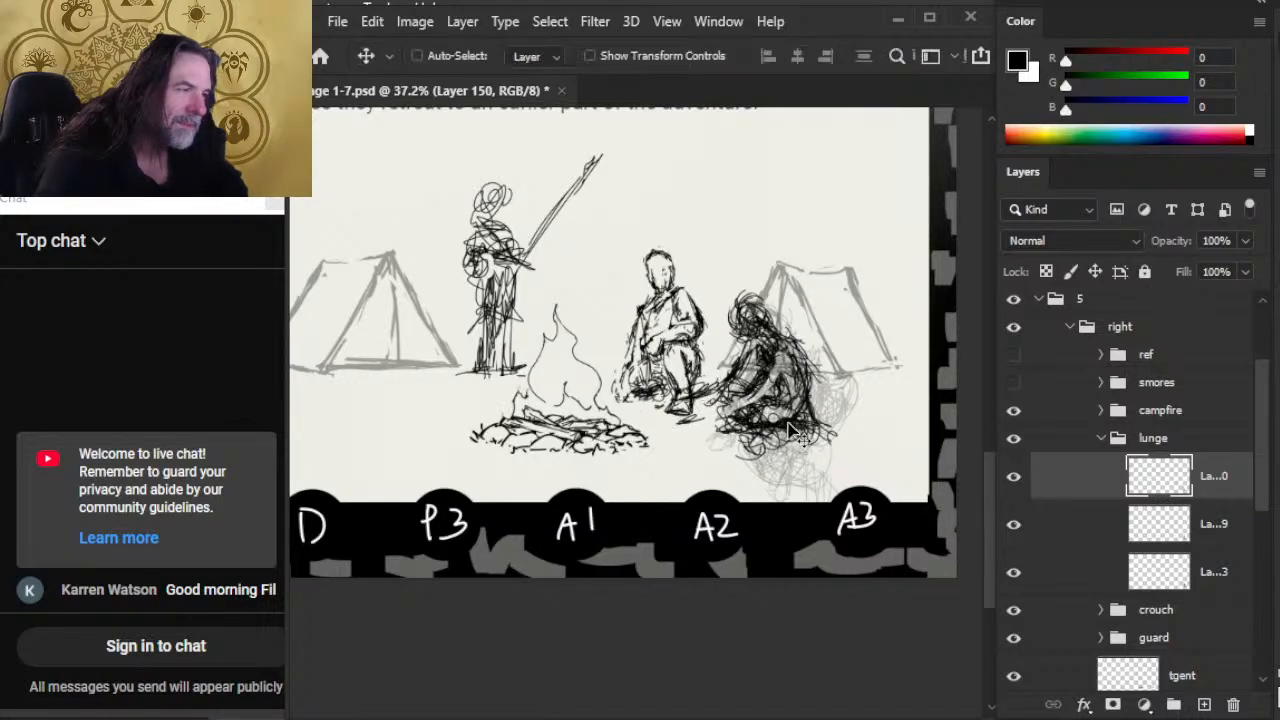
pyautogui.press('l')
pyautogui.rightClick(730, 385)
pyautogui.click(803, 581)
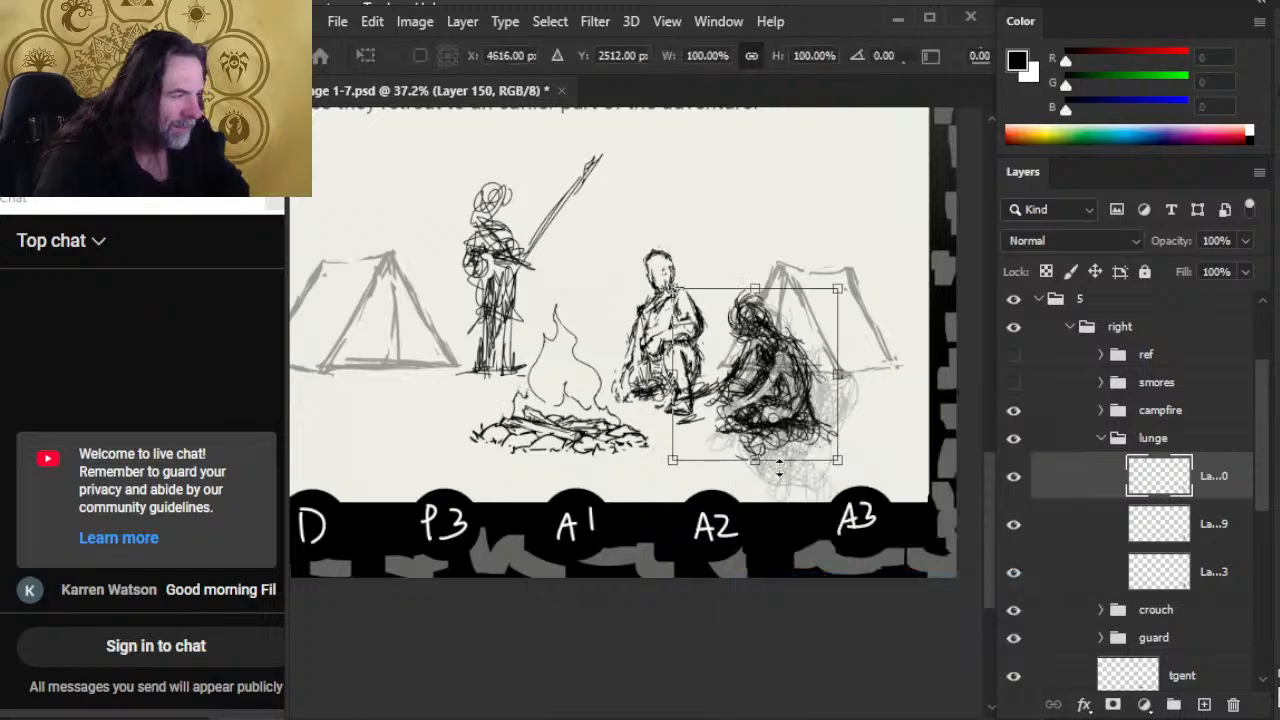
pyautogui.moveTo(754, 452)
pyautogui.mouseDown()
pyautogui.moveTo(752, 425)
pyautogui.moveTo(748, 440)
pyautogui.mouseUp()
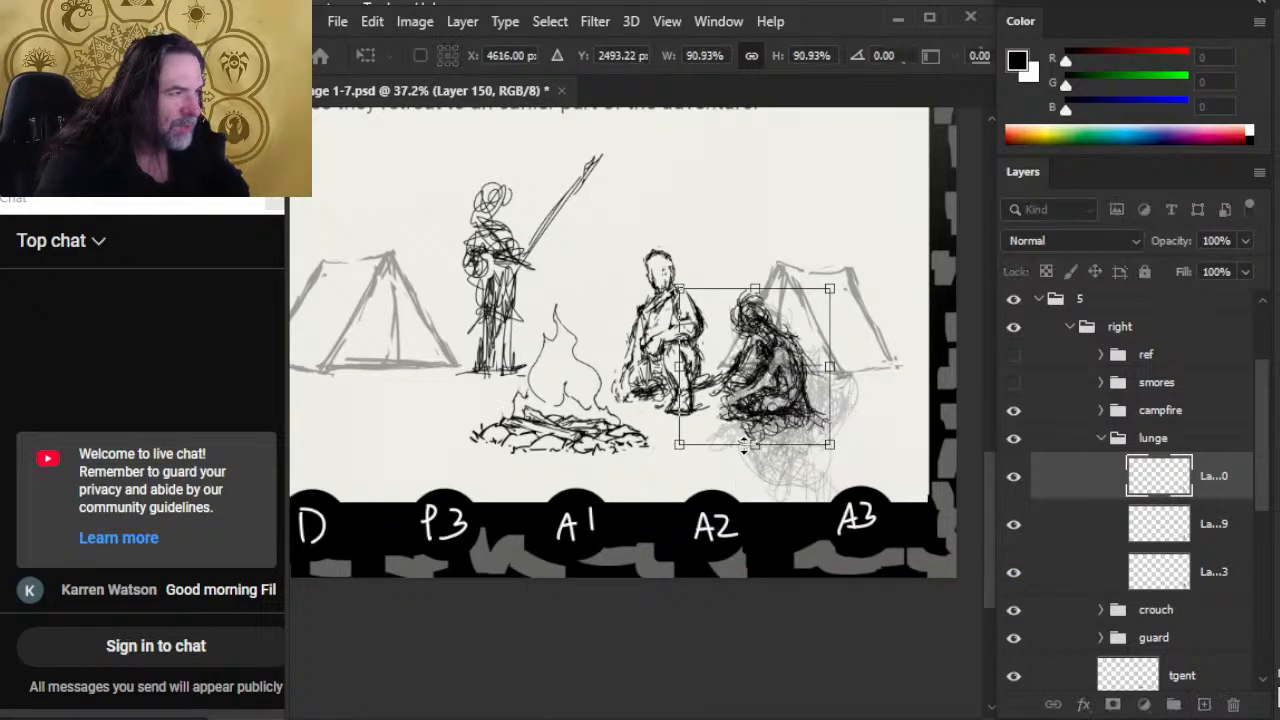
pyautogui.press('Return')
pyautogui.press('v')
pyautogui.moveTo(806, 482); pyautogui.dragTo(797, 478)
pyautogui.press('e')
pyautogui.press('b')
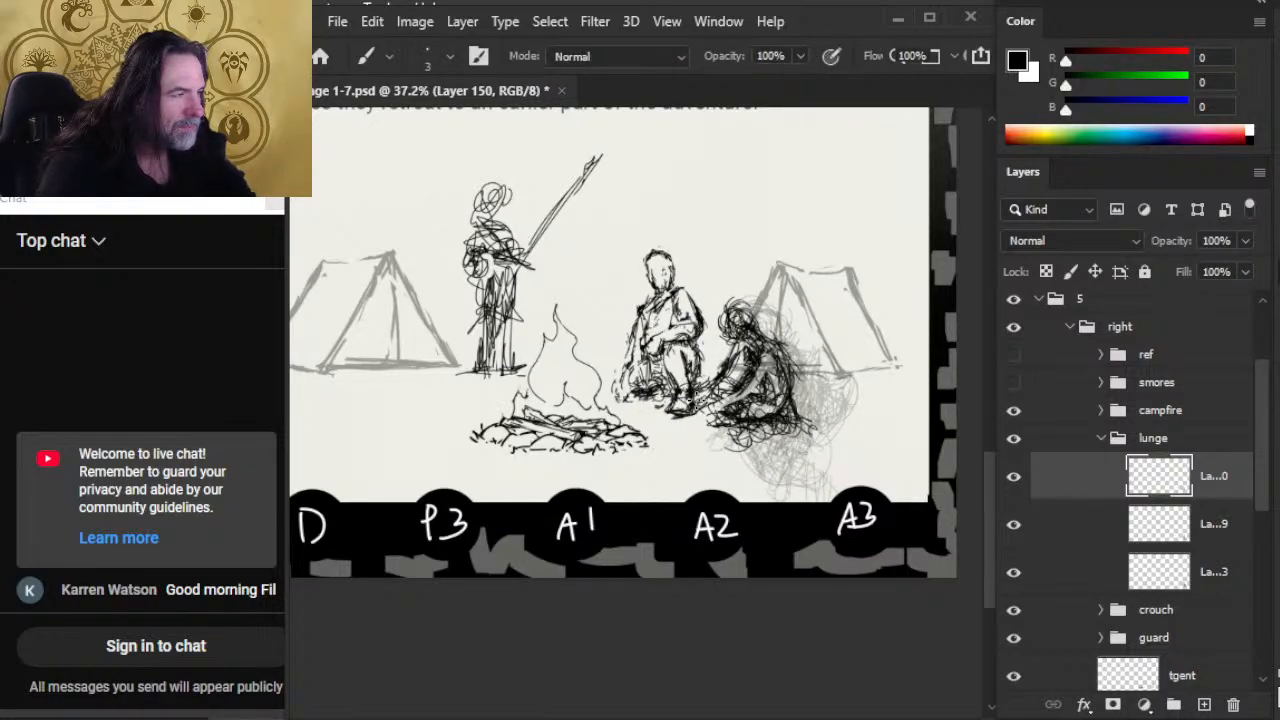
# Step: Refine the scaled figure's hand, legs, feet and back contour with alternating brush and eraser strokes
pyautogui.moveTo(692, 404)
pyautogui.mouseDown()
pyautogui.moveTo(666, 392)
pyautogui.moveTo(685, 406)
pyautogui.mouseUp()
pyautogui.press('e')
pyautogui.press('b')
pyautogui.moveTo(704, 404)
pyautogui.mouseDown()
pyautogui.moveTo(738, 438)
pyautogui.moveTo(760, 430)
pyautogui.moveTo(740, 410)
pyautogui.moveTo(716, 422)
pyautogui.mouseUp()
pyautogui.press('e')
pyautogui.press('b')
pyautogui.moveTo(750, 410)
pyautogui.mouseDown()
pyautogui.moveTo(728, 430)
pyautogui.moveTo(790, 434)
pyautogui.moveTo(772, 402)
pyautogui.moveTo(784, 438)
pyautogui.moveTo(795, 420)
pyautogui.mouseUp()
pyautogui.press('e')
pyautogui.press('b')
pyautogui.press('e')
pyautogui.press('b')
pyautogui.moveTo(793, 400); pyautogui.dragTo(779, 429)
pyautogui.moveTo(764, 344); pyautogui.dragTo(792, 386)
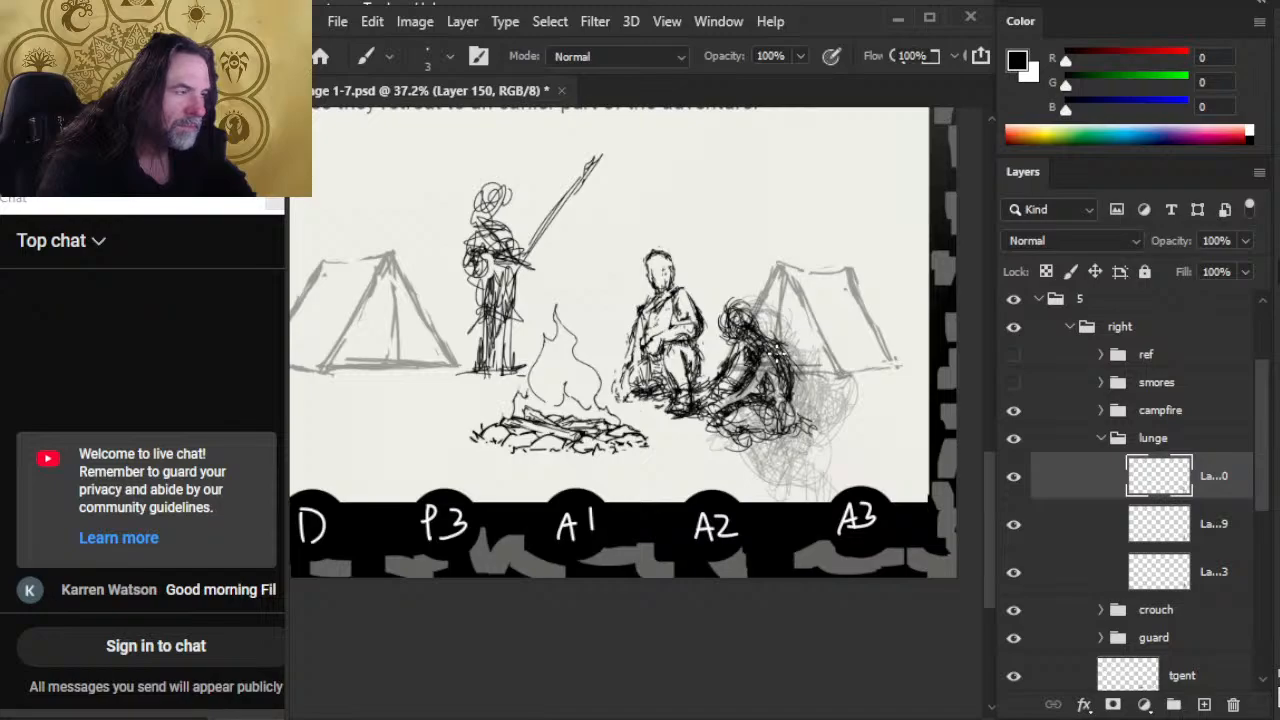
# Step: Erase the stray marks around the crouching man's foot and nudge the Layer 150 figure up and away from him
pyautogui.press('e')
pyautogui.moveTo(704, 372); pyautogui.dragTo(680, 418)
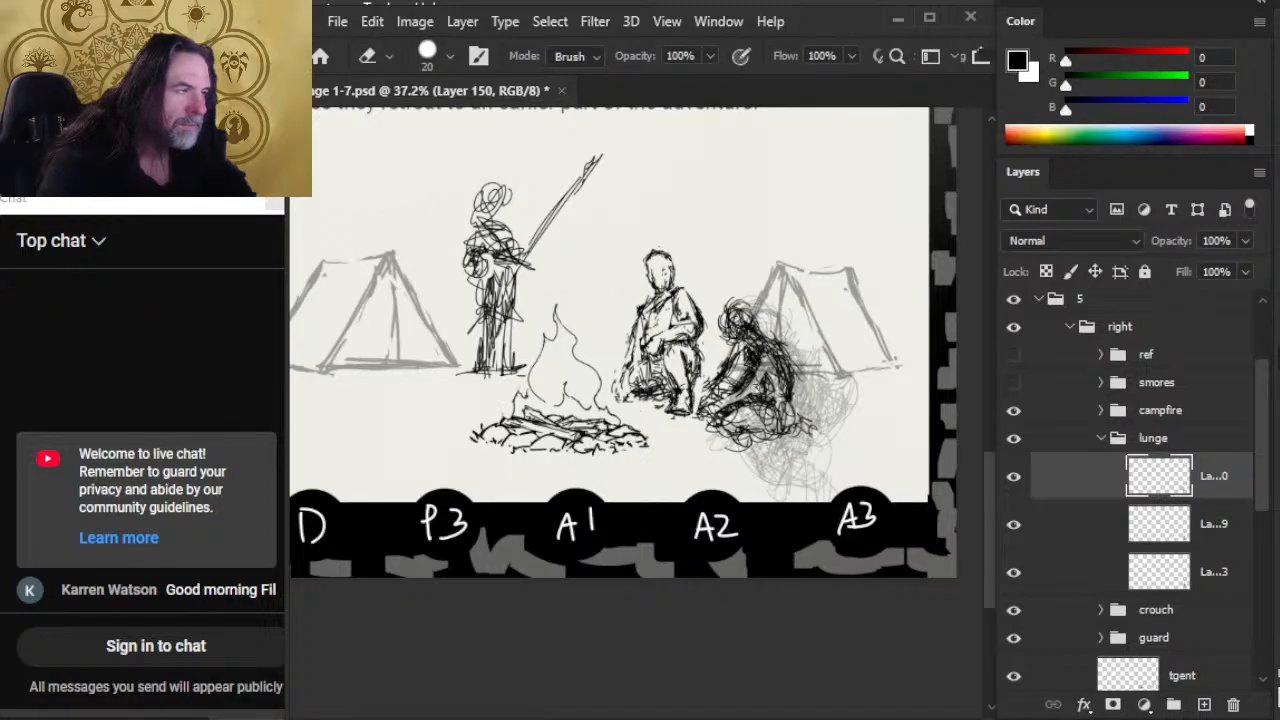
pyautogui.press('v')
pyautogui.moveTo(806, 448); pyautogui.dragTo(805, 438)
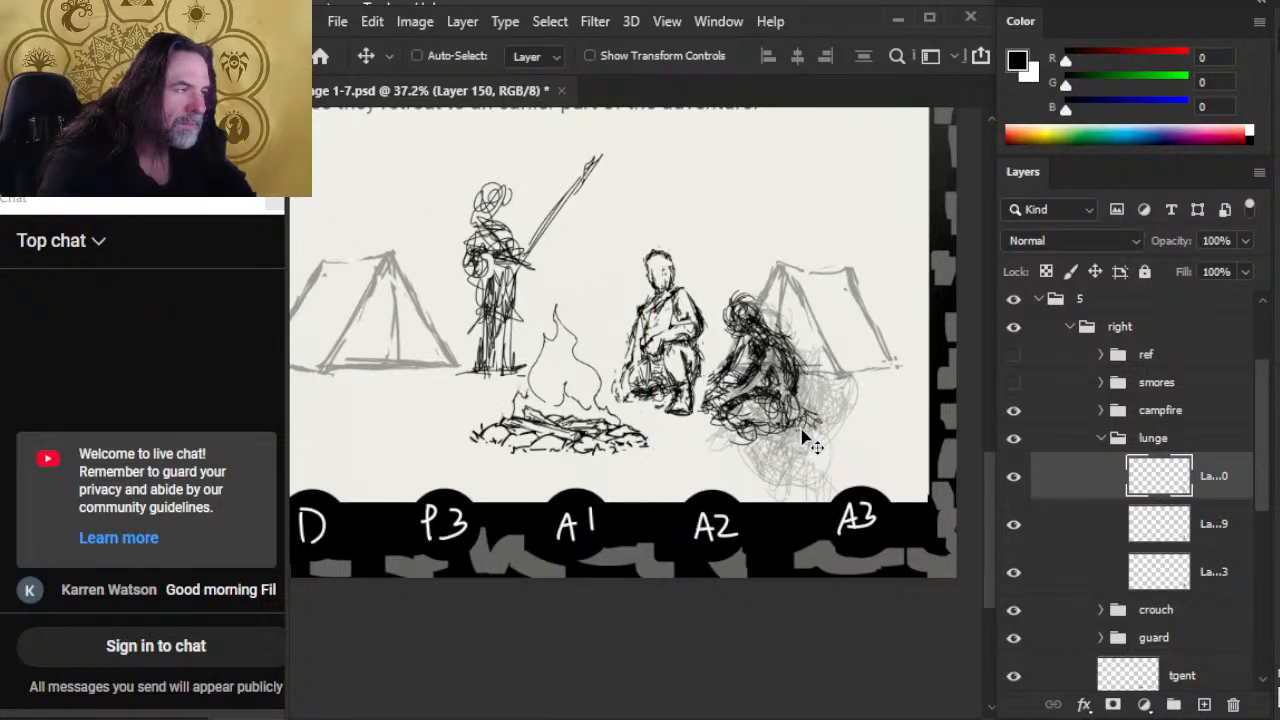
pyautogui.press('e')
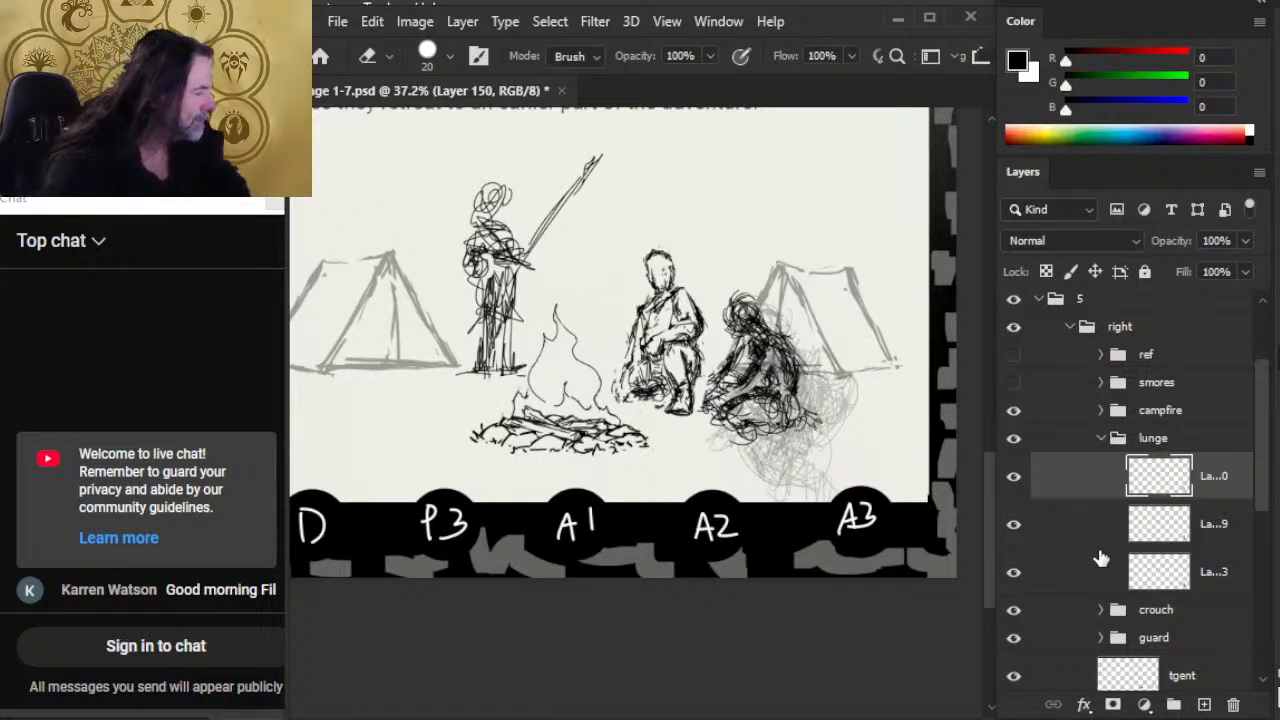
# Step: Scale the crouch group down to about 91% and nudge it into place beside the campfire
pyautogui.click(1056, 612)
pyautogui.press('v')
pyautogui.moveTo(759, 516)
pyautogui.mouseDown()
pyautogui.moveTo(800, 530)
pyautogui.moveTo(795, 513)
pyautogui.mouseUp()
pyautogui.press('l')
pyautogui.rightClick(734, 433)
pyautogui.click(803, 283)
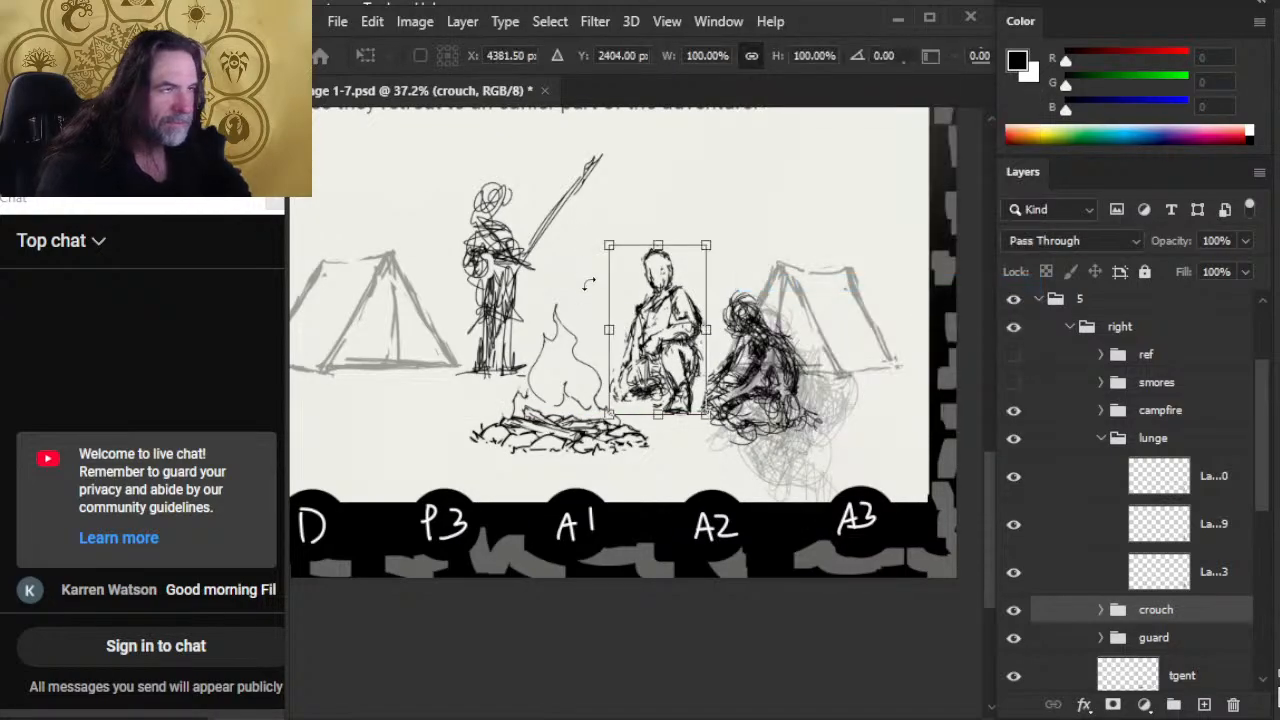
pyautogui.moveTo(606, 247); pyautogui.dragTo(616, 261)
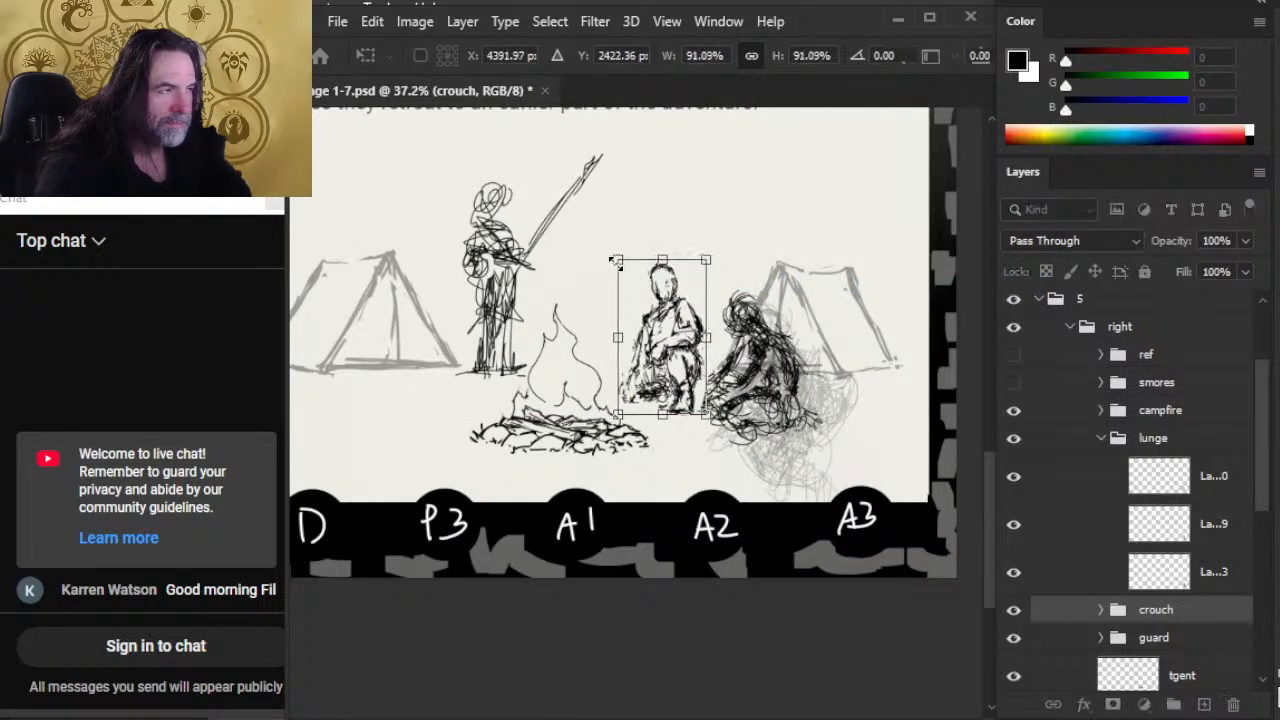
pyautogui.press('Return')
pyautogui.press('v')
pyautogui.moveTo(816, 438); pyautogui.dragTo(818, 441)
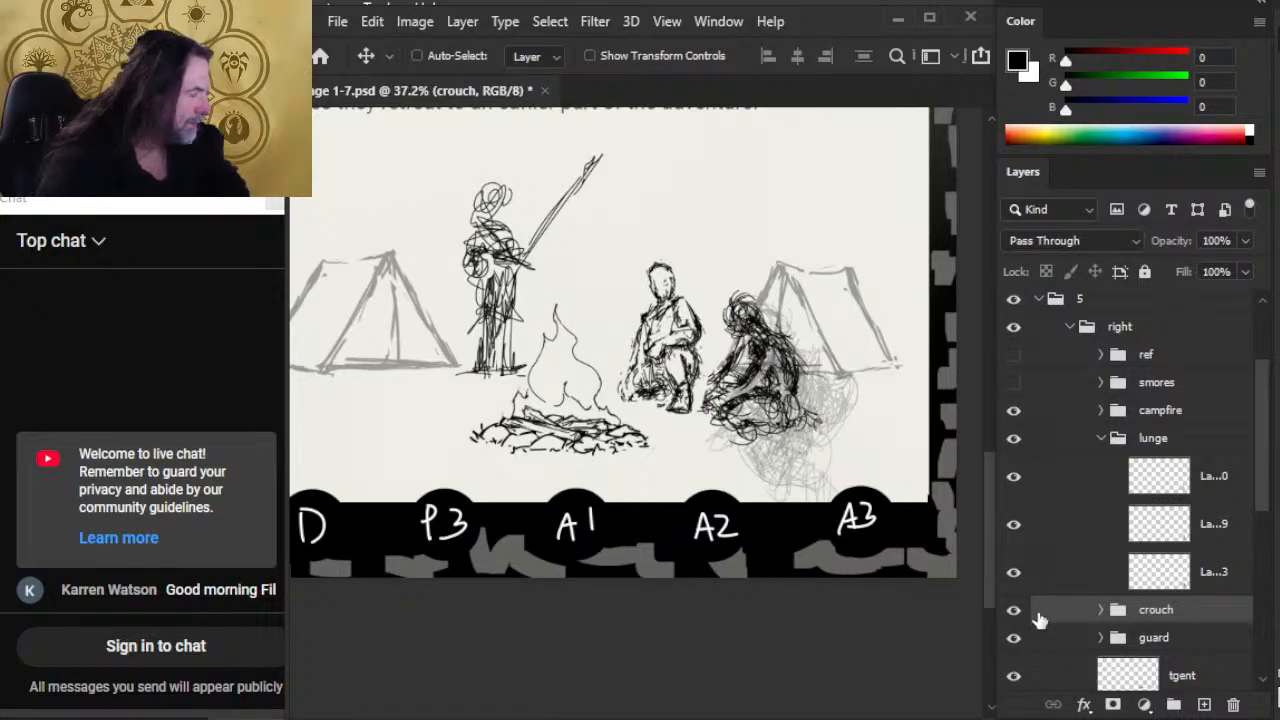
# Step: Show the smores group, scale its seated figure down slightly and move it up in front of the tent
pyautogui.click(1013, 382)
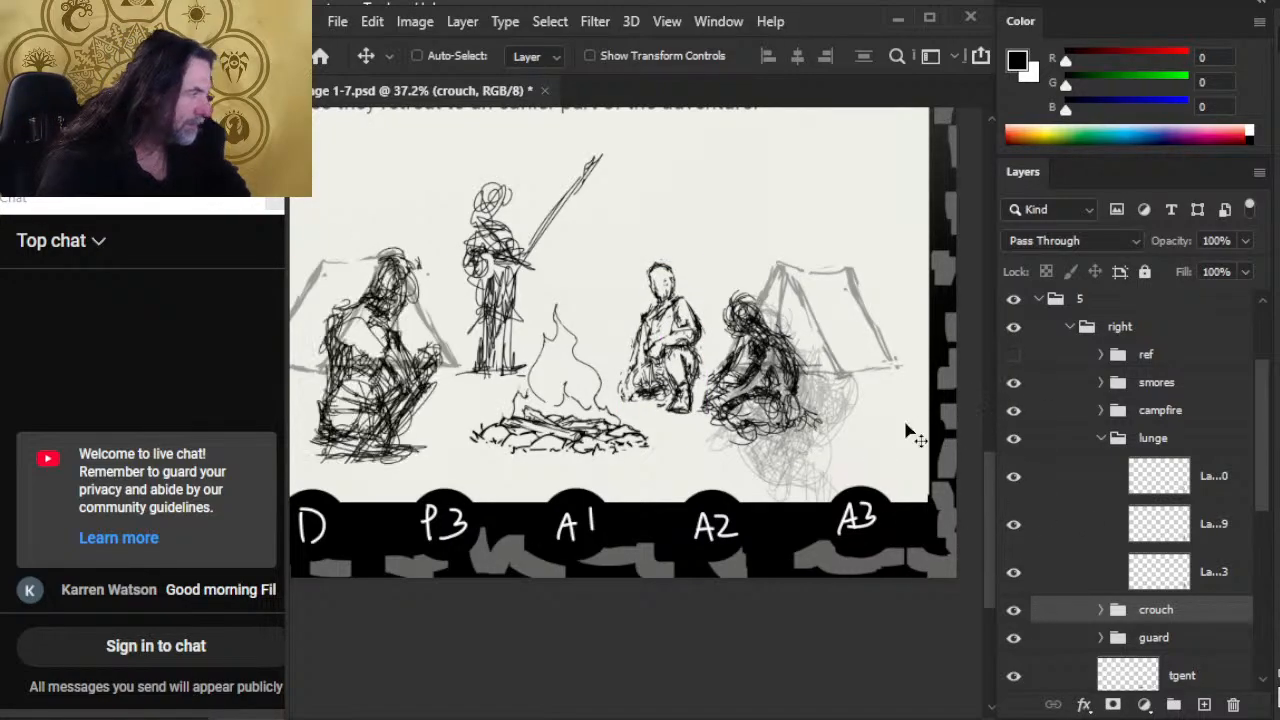
pyautogui.click(1062, 386)
pyautogui.press('m')
pyautogui.rightClick(506, 336)
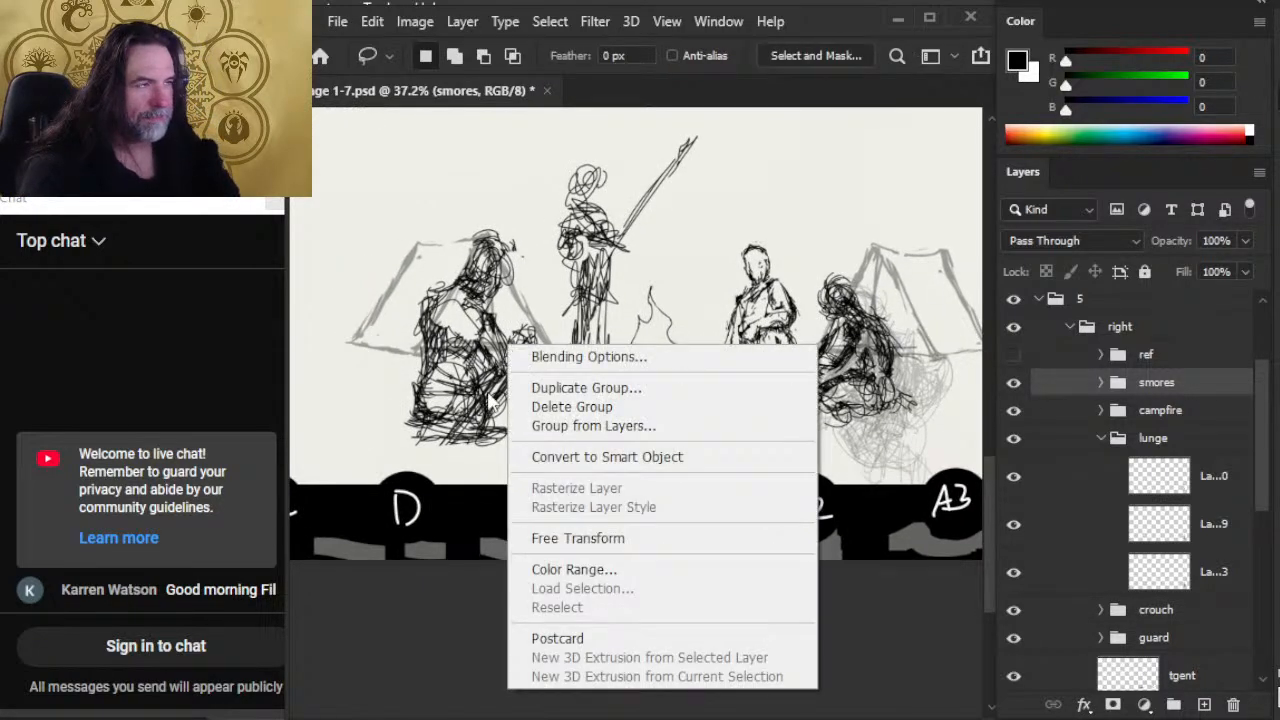
pyautogui.click(634, 537)
pyautogui.moveTo(375, 228)
pyautogui.mouseDown()
pyautogui.moveTo(386, 241)
pyautogui.moveTo(369, 232)
pyautogui.mouseUp()
pyautogui.press('Return')
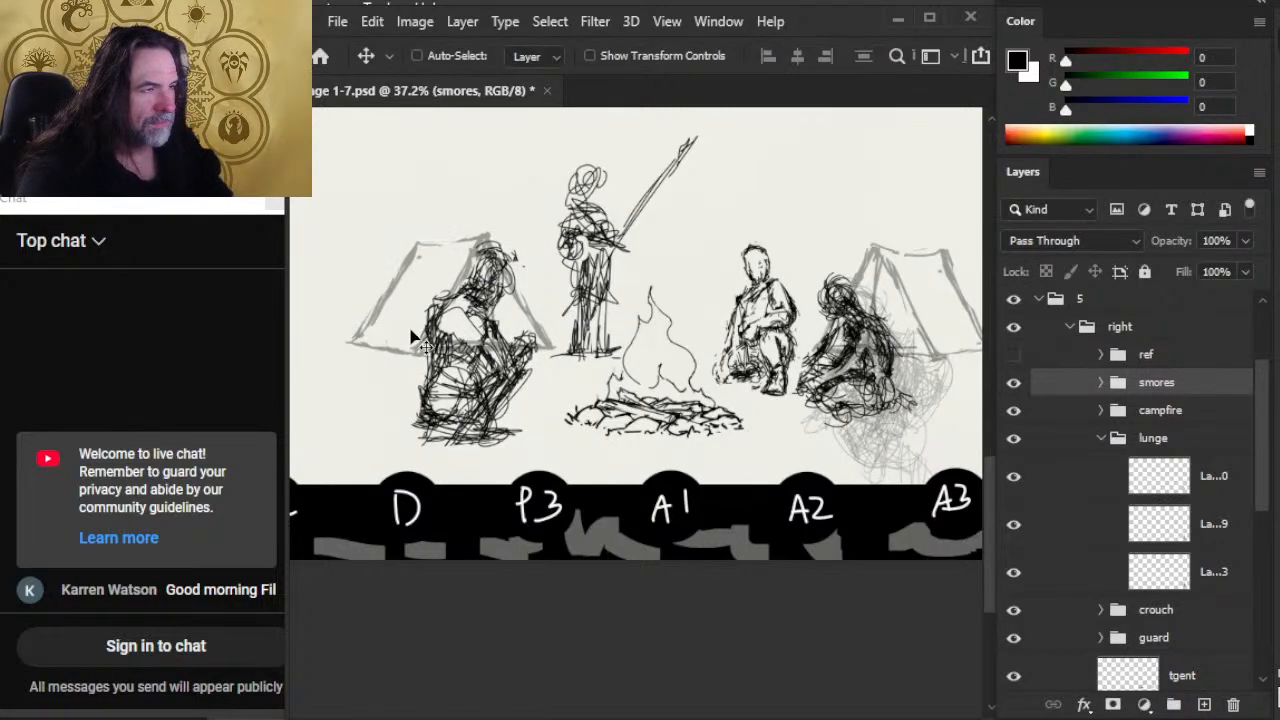
pyautogui.moveTo(611, 481)
pyautogui.mouseDown()
pyautogui.moveTo(612, 457)
pyautogui.moveTo(604, 468)
pyautogui.mouseUp()
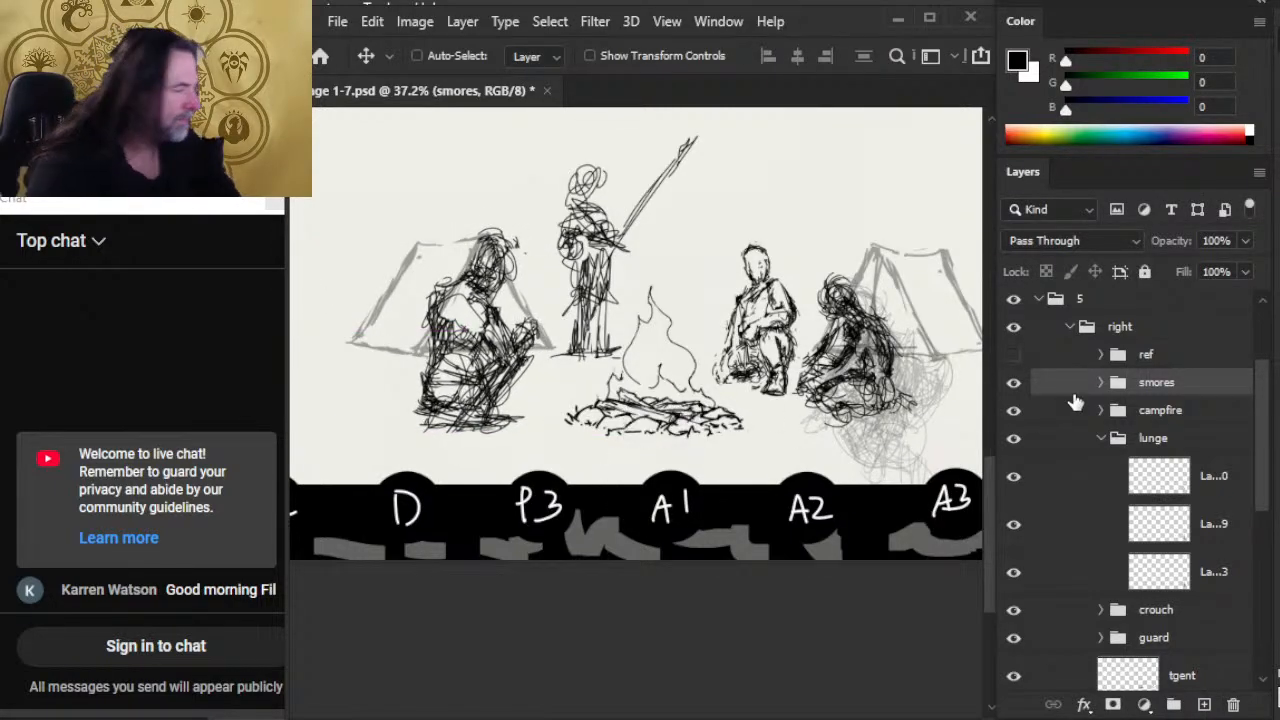
# Step: Show the ref guides, move the smores figure down toward the fire and enlarge it slightly
pyautogui.click(1013, 355)
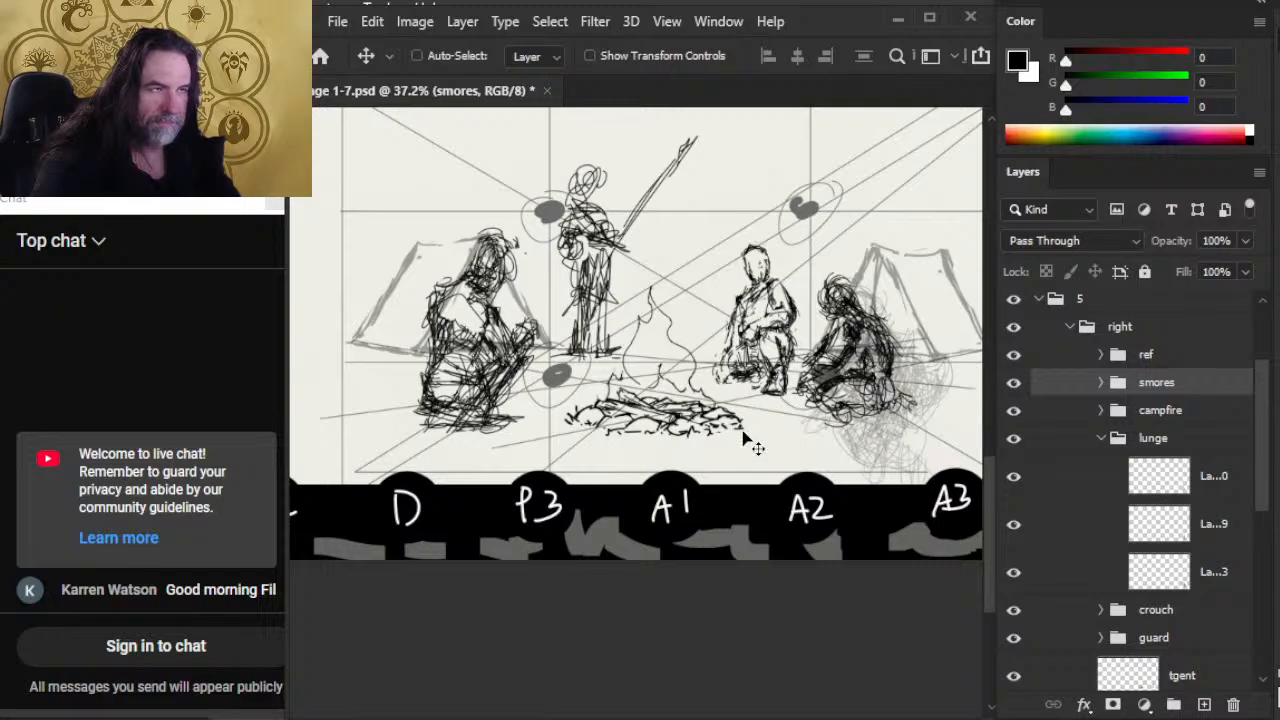
pyautogui.moveTo(600, 408)
pyautogui.mouseDown()
pyautogui.moveTo(651, 486)
pyautogui.moveTo(677, 429)
pyautogui.moveTo(603, 454)
pyautogui.mouseUp()
pyautogui.press('l')
pyautogui.rightClick(555, 372)
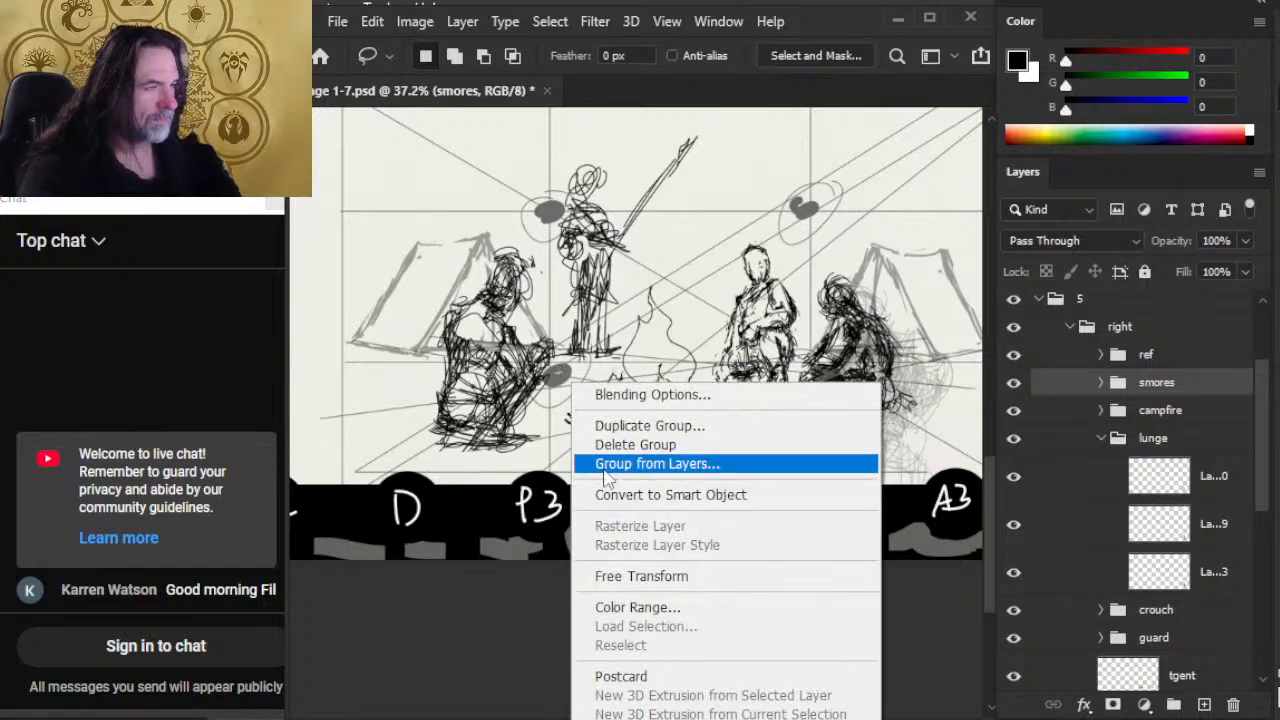
pyautogui.click(650, 576)
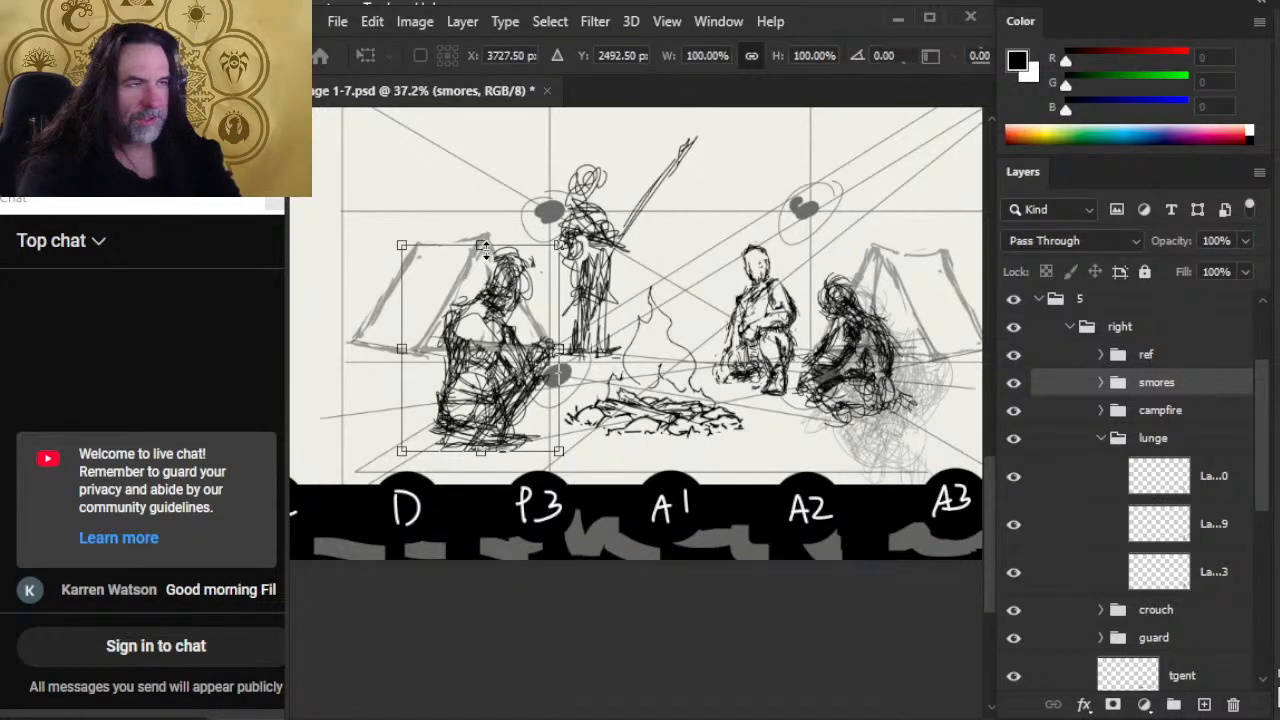
pyautogui.moveTo(480, 245); pyautogui.dragTo(473, 228)
pyautogui.press('Return')
pyautogui.press('v')
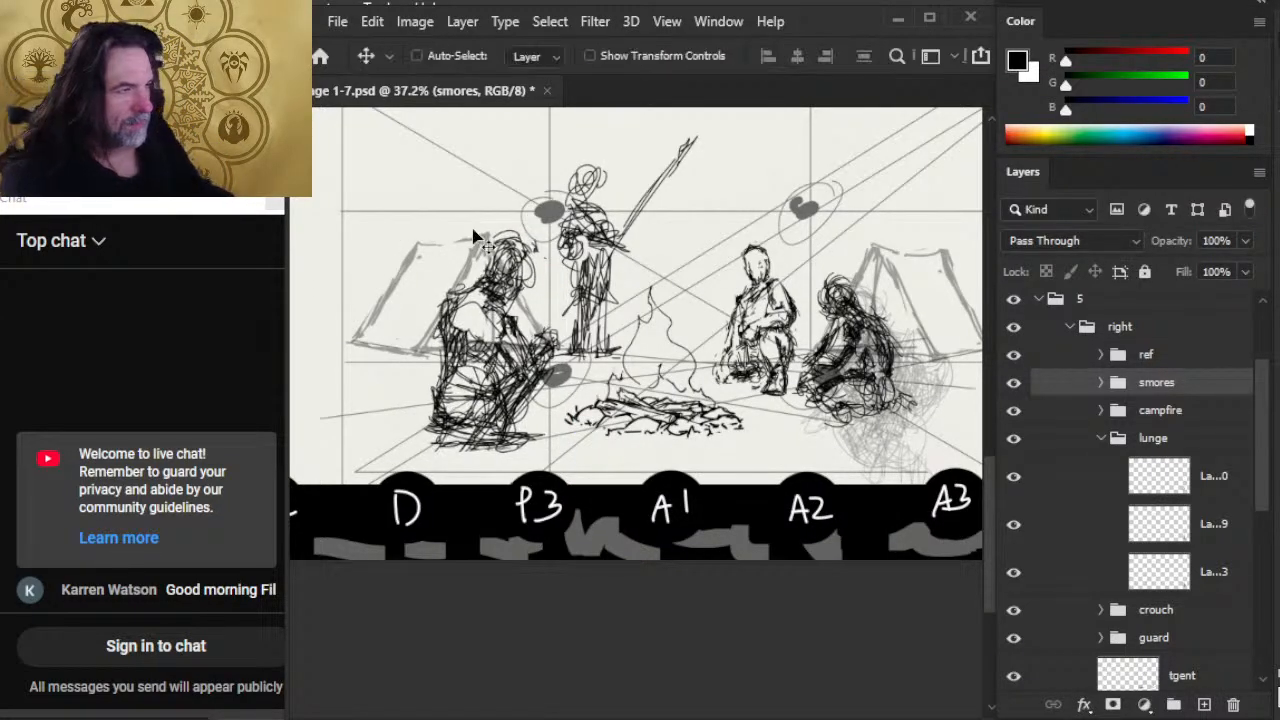
# Step: Select Layer 144 in the smores group and rework the seated figure's head and near shoulder with brush and eraser
pyautogui.press('e')
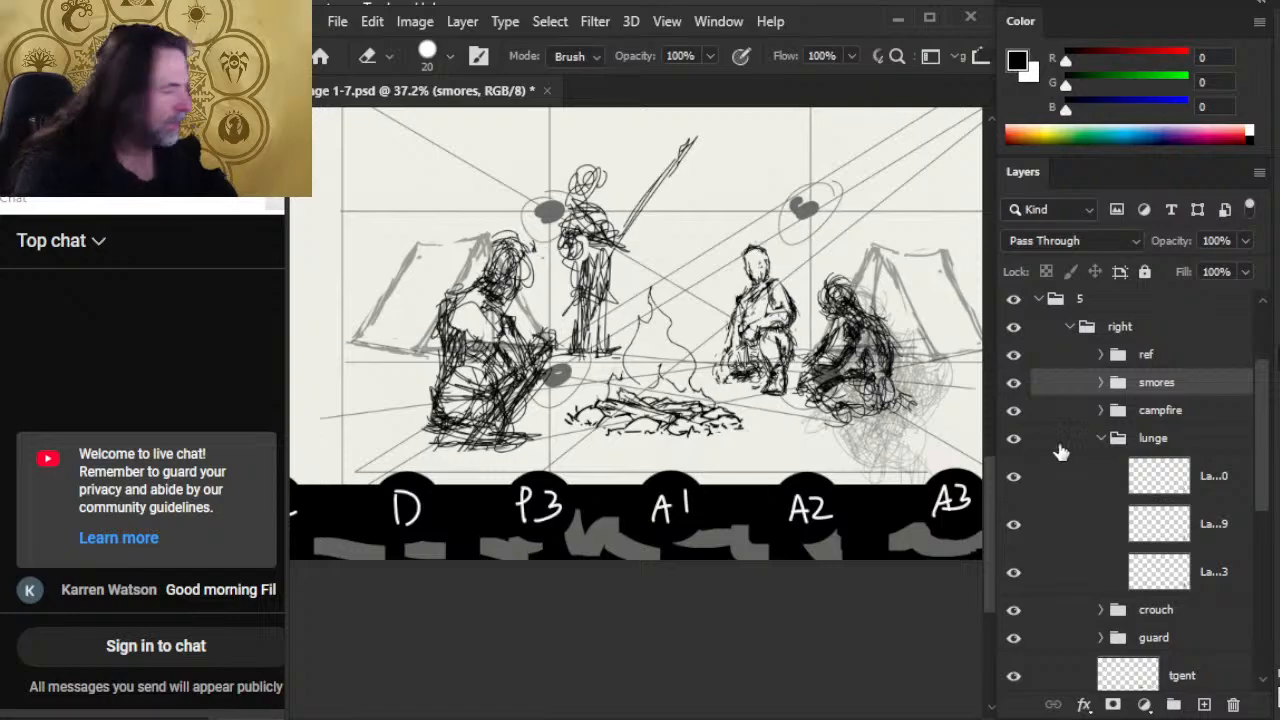
pyautogui.click(1101, 382)
pyautogui.click(1215, 480)
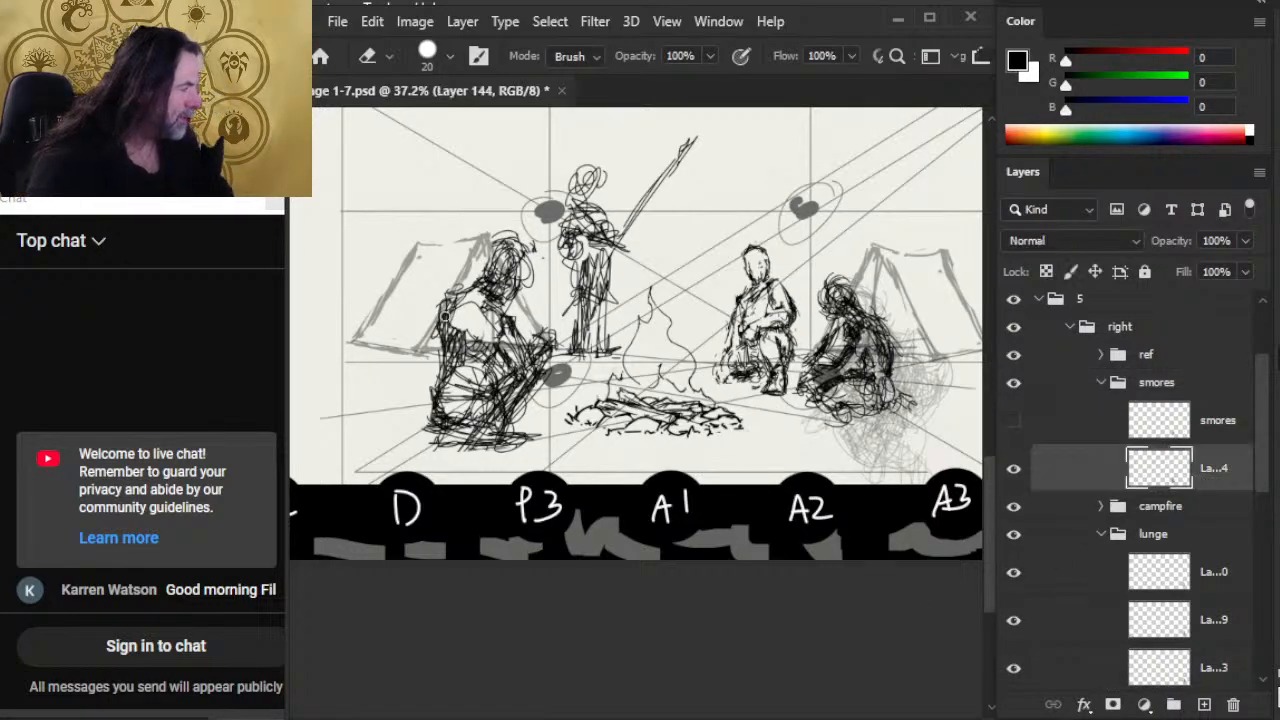
pyautogui.press('b')
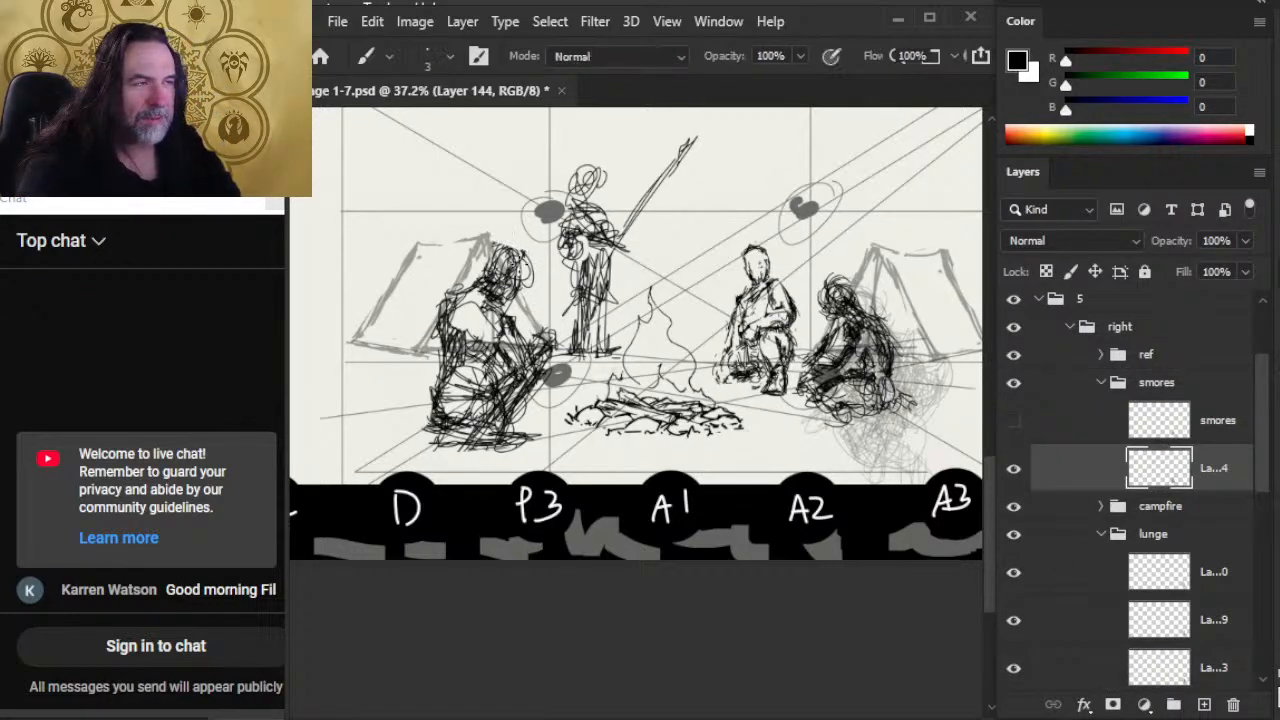
pyautogui.moveTo(492, 260)
pyautogui.mouseDown()
pyautogui.moveTo(518, 245)
pyautogui.moveTo(524, 292)
pyautogui.moveTo(496, 312)
pyautogui.moveTo(485, 290)
pyautogui.moveTo(500, 322)
pyautogui.moveTo(464, 283)
pyautogui.moveTo(460, 296)
pyautogui.moveTo(478, 280)
pyautogui.moveTo(440, 326)
pyautogui.mouseUp()
pyautogui.press('e')
pyautogui.press('b')
pyautogui.press('e')
pyautogui.press('b')
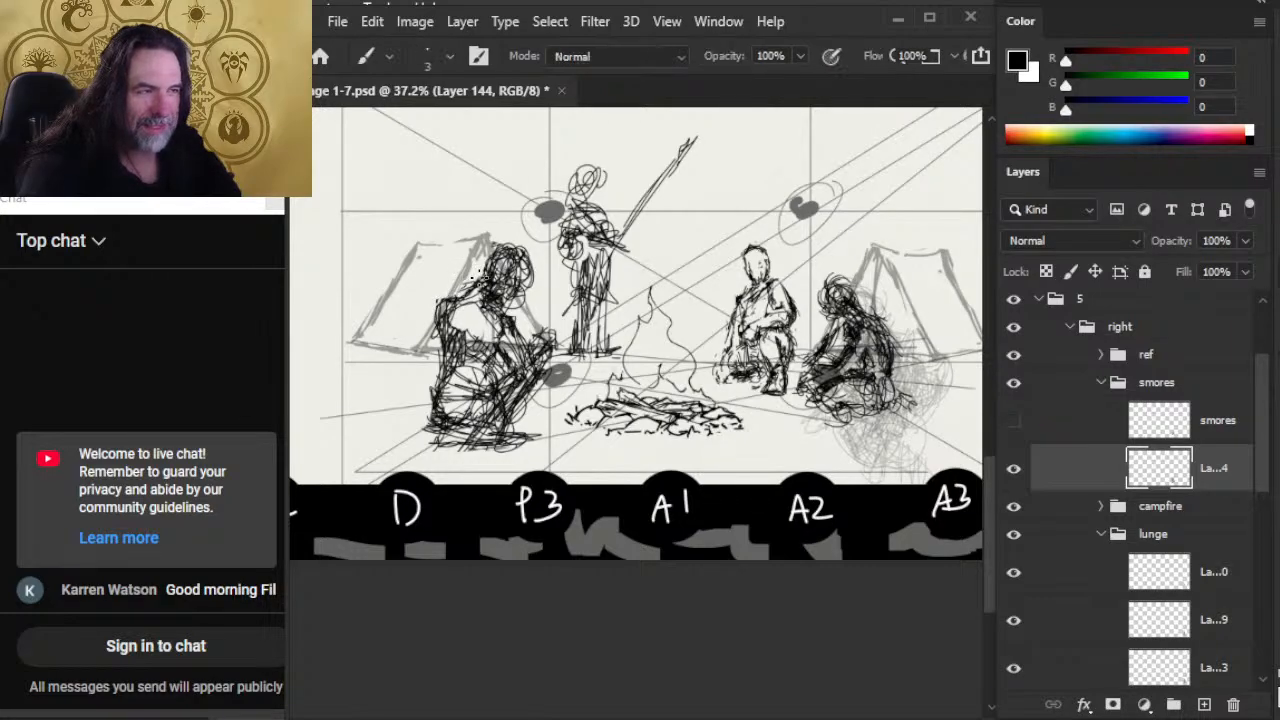
# Step: Redraw the seated figure's shoulder and upper back contour, cleaning the edges with the eraser
pyautogui.moveTo(456, 300)
pyautogui.mouseDown()
pyautogui.moveTo(440, 320)
pyautogui.moveTo(446, 344)
pyautogui.moveTo(453, 291)
pyautogui.moveTo(441, 318)
pyautogui.moveTo(449, 368)
pyautogui.mouseUp()
pyautogui.press('e')
pyautogui.press('b')
pyautogui.press('e')
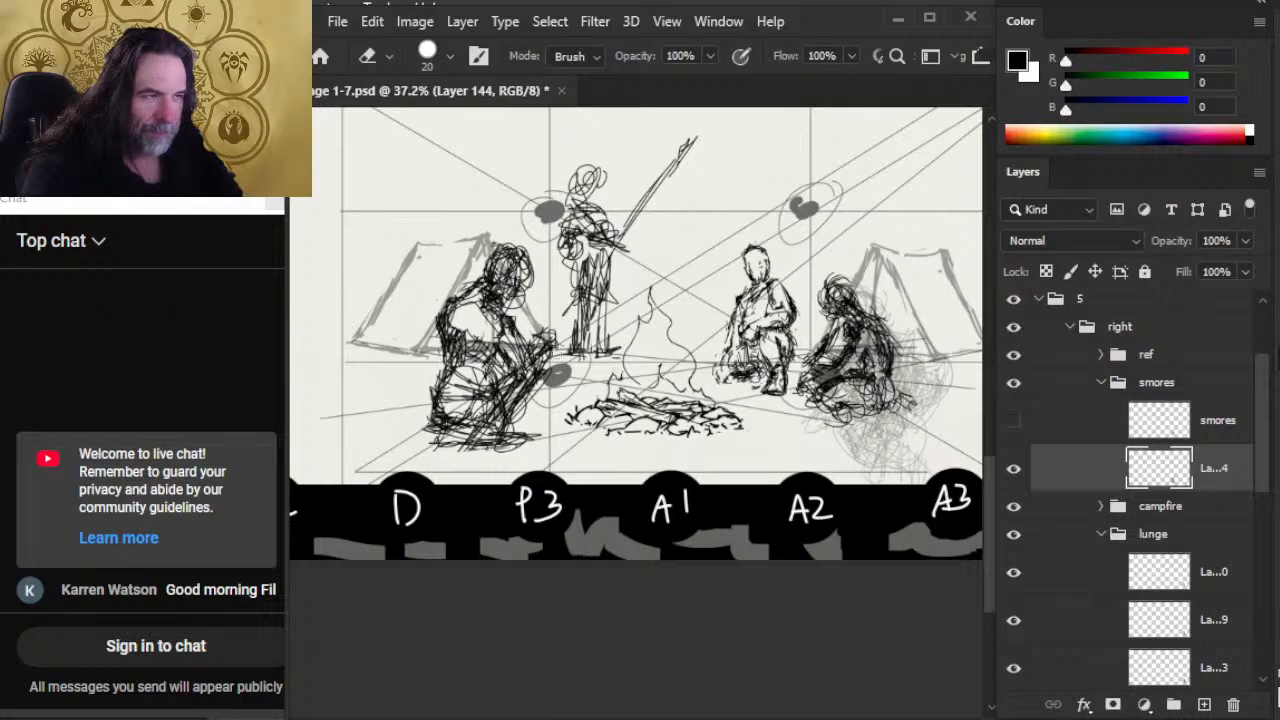
pyautogui.press('b')
pyautogui.press('e')
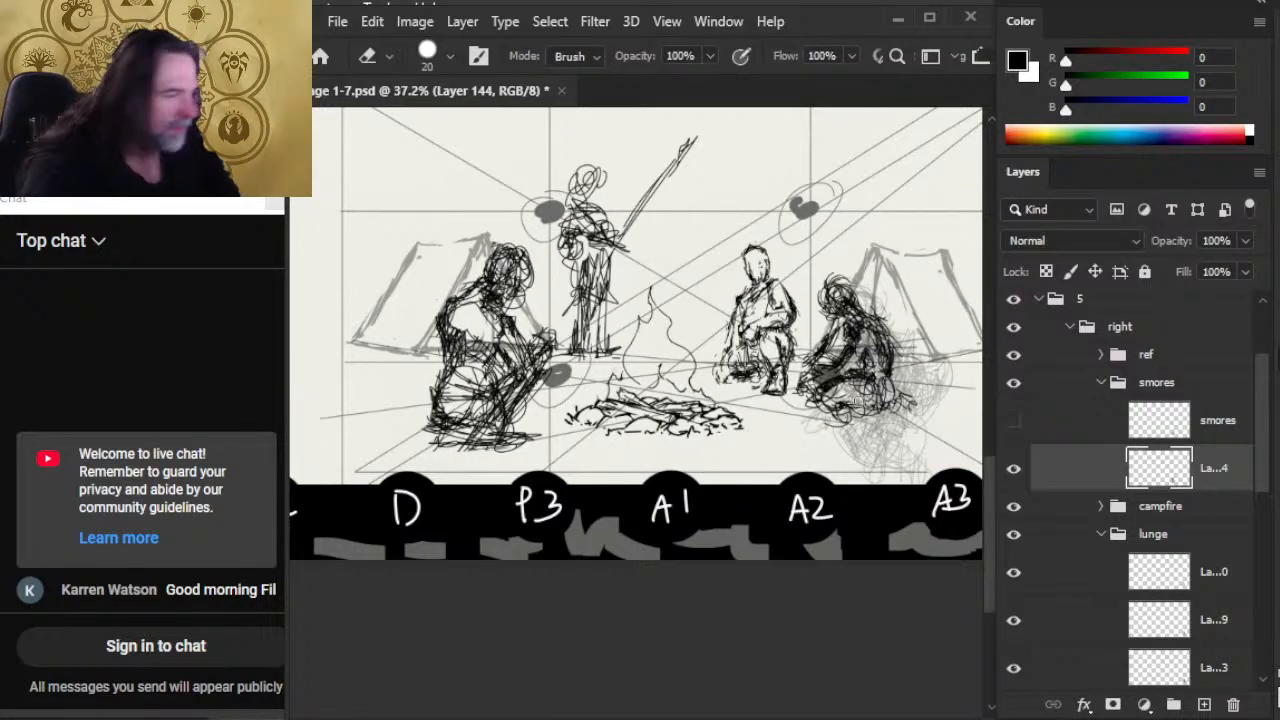
# Step: Hide the ref guides and thin out the dense scribbles on the smores figure's torso and thigh
pyautogui.click(1013, 354)
pyautogui.press('b')
pyautogui.press('e')
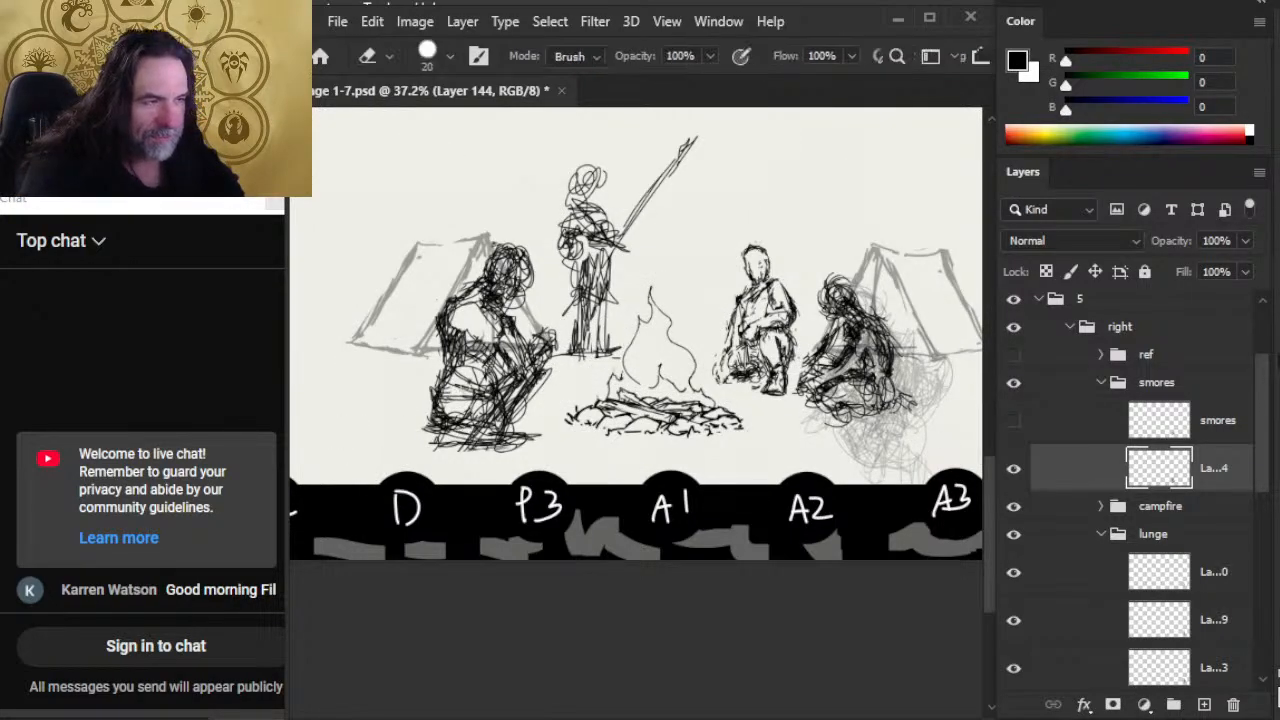
pyautogui.moveTo(458, 396)
pyautogui.mouseDown()
pyautogui.moveTo(448, 340)
pyautogui.moveTo(451, 352)
pyautogui.moveTo(458, 326)
pyautogui.moveTo(506, 350)
pyautogui.moveTo(490, 338)
pyautogui.moveTo(496, 314)
pyautogui.moveTo(536, 360)
pyautogui.moveTo(548, 346)
pyautogui.moveTo(529, 378)
pyautogui.mouseUp()
pyautogui.press('b')
pyautogui.press('e')
pyautogui.press('b')
pyautogui.press('e')
pyautogui.press('b')
# Step: Redraw the smores figure's forearm, hands and bent leg, erasing excess strokes down to the hip
pyautogui.moveTo(509, 341)
pyautogui.mouseDown()
pyautogui.moveTo(521, 370)
pyautogui.moveTo(495, 392)
pyautogui.moveTo(528, 397)
pyautogui.moveTo(494, 399)
pyautogui.moveTo(499, 382)
pyautogui.moveTo(512, 396)
pyautogui.moveTo(498, 384)
pyautogui.mouseUp()
pyautogui.press('e')
pyautogui.press('b')
pyautogui.moveTo(540, 356)
pyautogui.mouseDown()
pyautogui.moveTo(520, 362)
pyautogui.moveTo(526, 390)
pyautogui.moveTo(532, 372)
pyautogui.mouseUp()
pyautogui.moveTo(544, 364); pyautogui.dragTo(434, 428)
pyautogui.press('e')
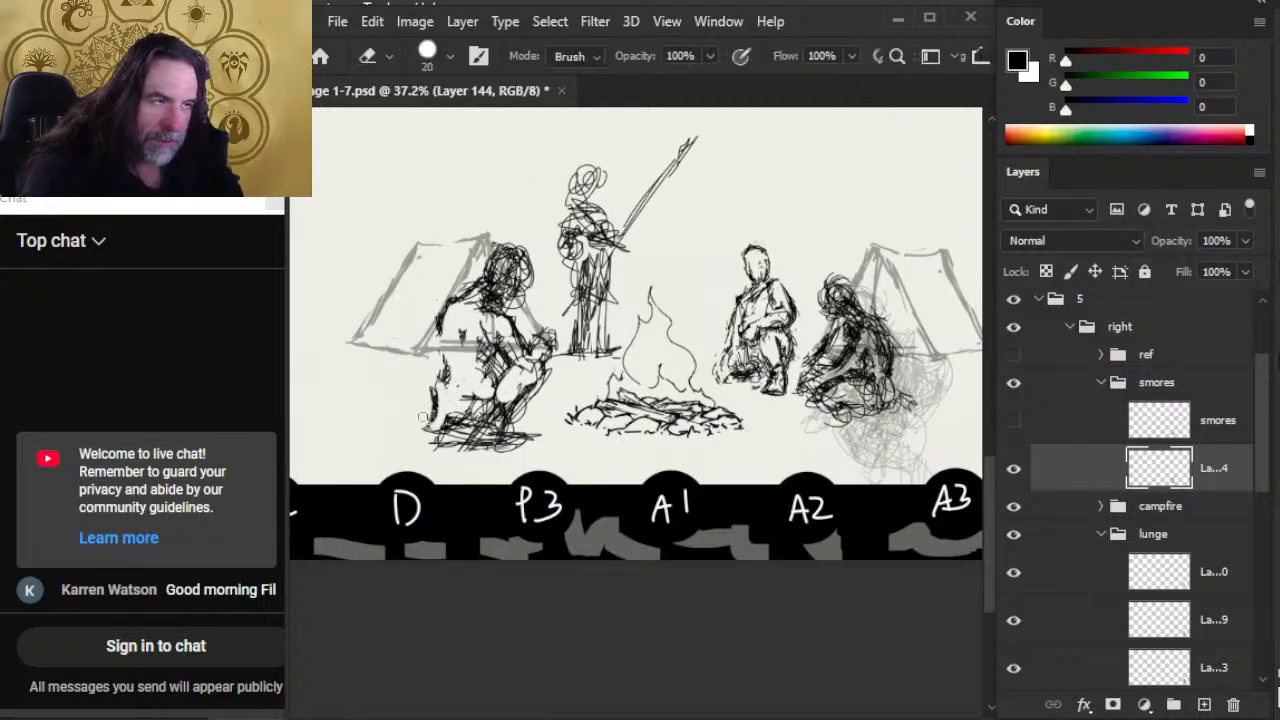
# Step: Sketch the smores figure's lower back and hip outline with short brush strokes
pyautogui.press('b')
pyautogui.moveTo(445, 364); pyautogui.dragTo(436, 420)
pyautogui.moveTo(446, 367)
pyautogui.mouseDown()
pyautogui.moveTo(437, 400)
pyautogui.moveTo(430, 378)
pyautogui.moveTo(438, 401)
pyautogui.mouseUp()
pyautogui.press('e')
pyautogui.press('b')
pyautogui.moveTo(442, 402)
pyautogui.mouseDown()
pyautogui.moveTo(476, 430)
pyautogui.moveTo(444, 434)
pyautogui.mouseUp()
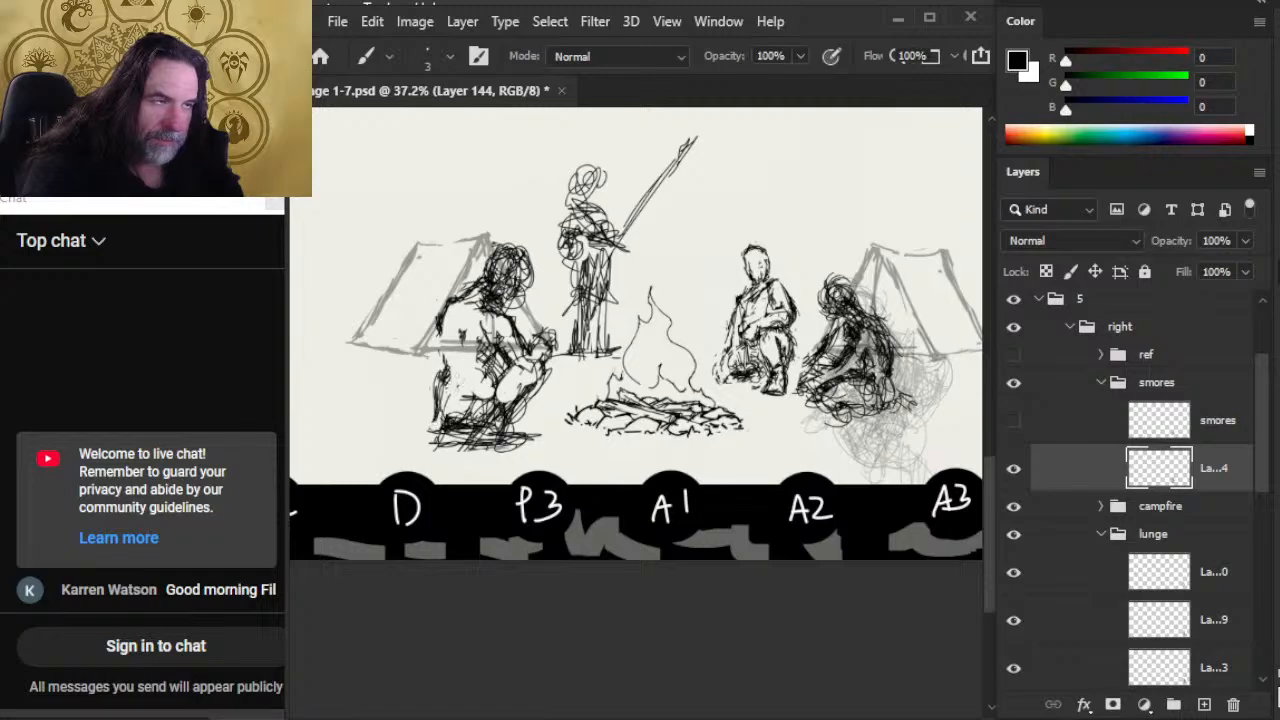
pyautogui.moveTo(456, 376)
pyautogui.mouseDown()
pyautogui.moveTo(432, 398)
pyautogui.moveTo(482, 378)
pyautogui.moveTo(468, 400)
pyautogui.moveTo(446, 406)
pyautogui.moveTo(430, 390)
pyautogui.mouseUp()
# Step: Rework the smores figure's upper back and shoulder, then erase and redraw the outline of its head
pyautogui.press('e')
pyautogui.moveTo(444, 332)
pyautogui.mouseDown()
pyautogui.moveTo(436, 378)
pyautogui.moveTo(438, 322)
pyautogui.moveTo(530, 290)
pyautogui.mouseUp()
pyautogui.press('l')
pyautogui.press('v')
pyautogui.hotkey('ctrl', 'd')
pyautogui.press('b')
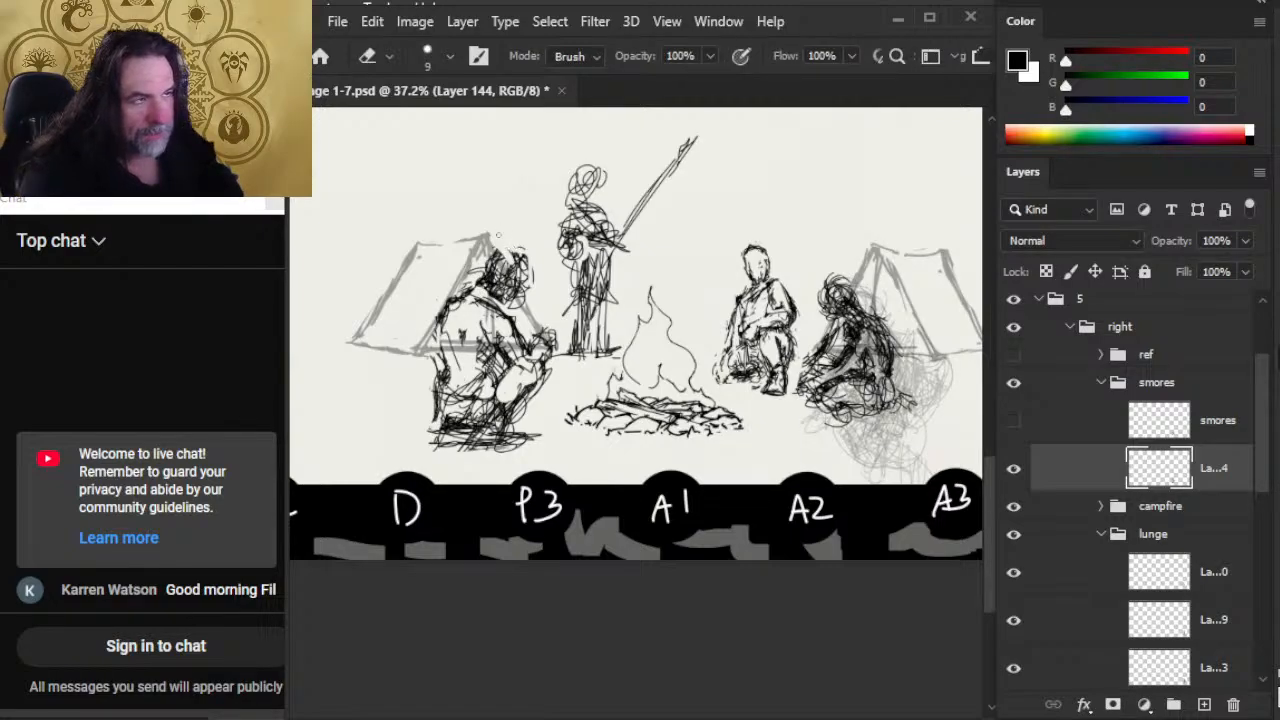
pyautogui.press('e')
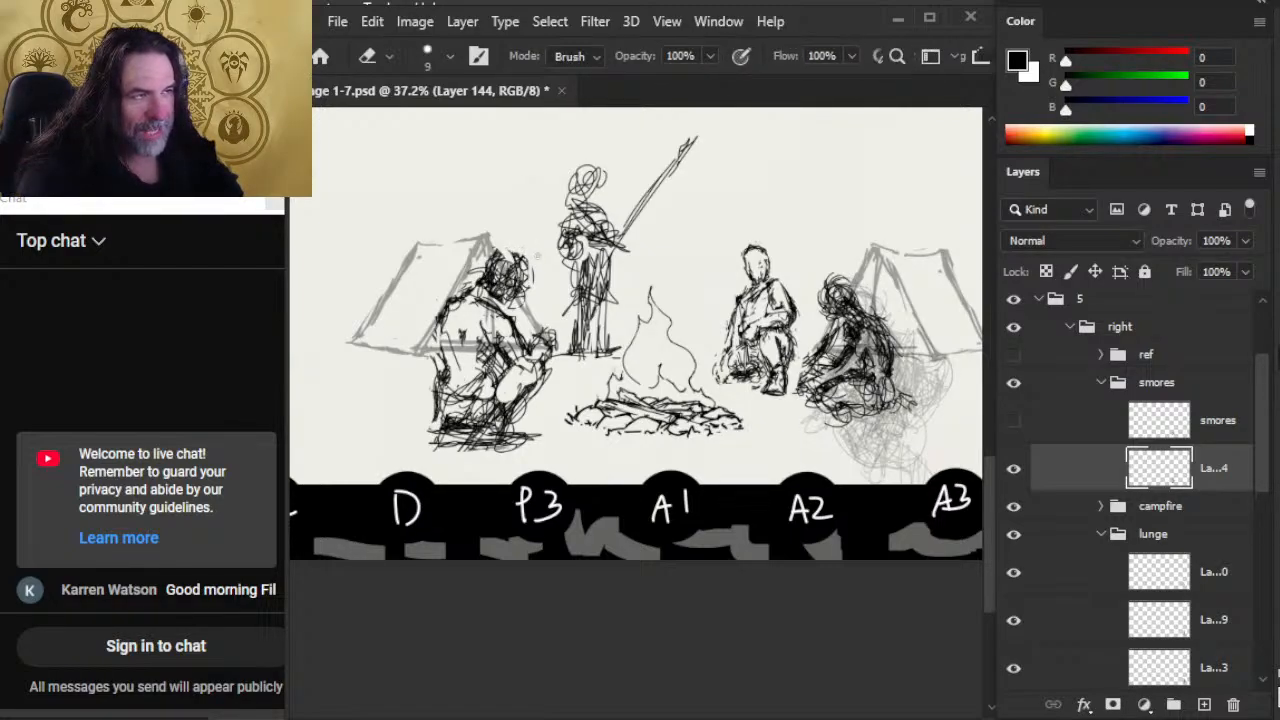
pyautogui.moveTo(537, 256)
pyautogui.mouseDown()
pyautogui.moveTo(510, 276)
pyautogui.moveTo(505, 286)
pyautogui.moveTo(518, 262)
pyautogui.moveTo(515, 300)
pyautogui.moveTo(505, 265)
pyautogui.moveTo(500, 305)
pyautogui.moveTo(511, 242)
pyautogui.mouseUp()
pyautogui.press('b')
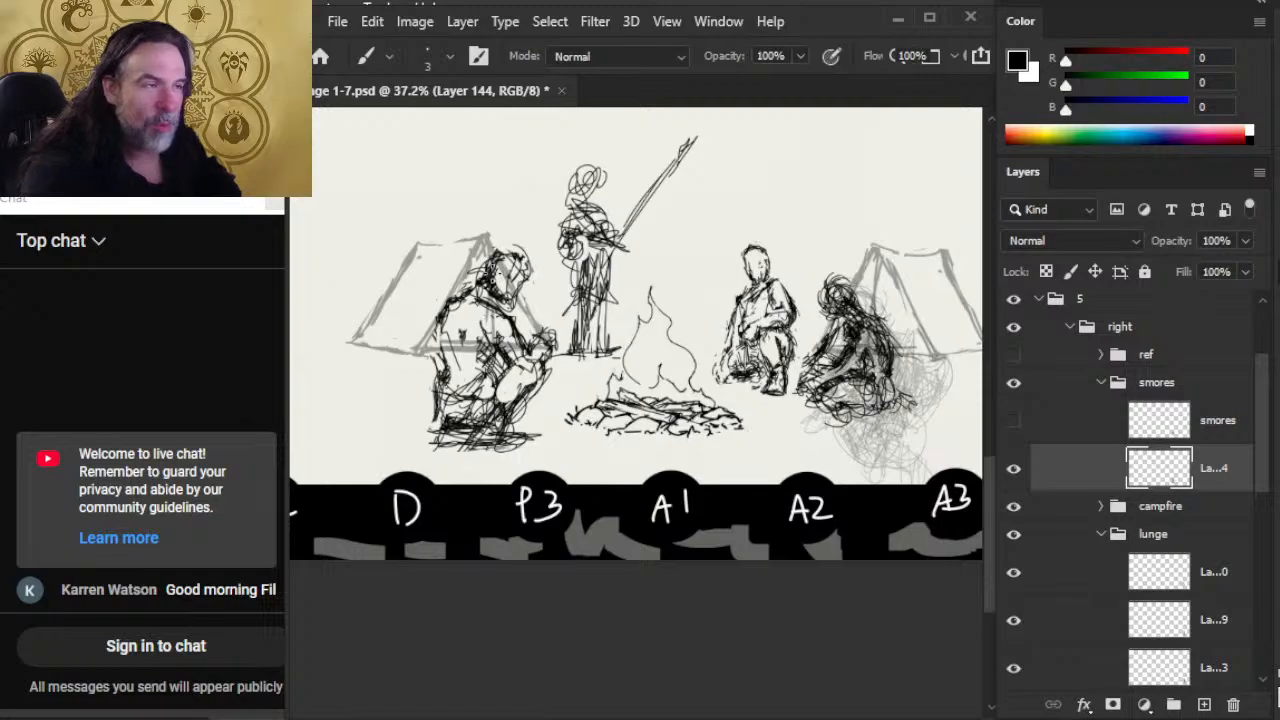
# Step: Lasso the smores figure's head and move it slightly down and back over the shoulders
pyautogui.press('l')
pyautogui.moveTo(505, 266); pyautogui.dragTo(522, 233)
pyautogui.moveTo(453, 266)
pyautogui.mouseDown()
pyautogui.moveTo(490, 303)
pyautogui.moveTo(540, 240)
pyautogui.moveTo(526, 234)
pyautogui.mouseUp()
pyautogui.press('v')
pyautogui.moveTo(520, 279)
pyautogui.mouseDown()
pyautogui.moveTo(482, 284)
pyautogui.moveTo(485, 262)
pyautogui.moveTo(470, 281)
pyautogui.moveTo(498, 263)
pyautogui.moveTo(464, 294)
pyautogui.moveTo(481, 283)
pyautogui.moveTo(478, 302)
pyautogui.mouseUp()
pyautogui.press('l')
pyautogui.hotkey('ctrl', 'd')
# Step: Redraw the smores figure's hair, face and neck so the repositioned head joins the shoulders
pyautogui.press('e')
pyautogui.press('b')
pyautogui.press('e')
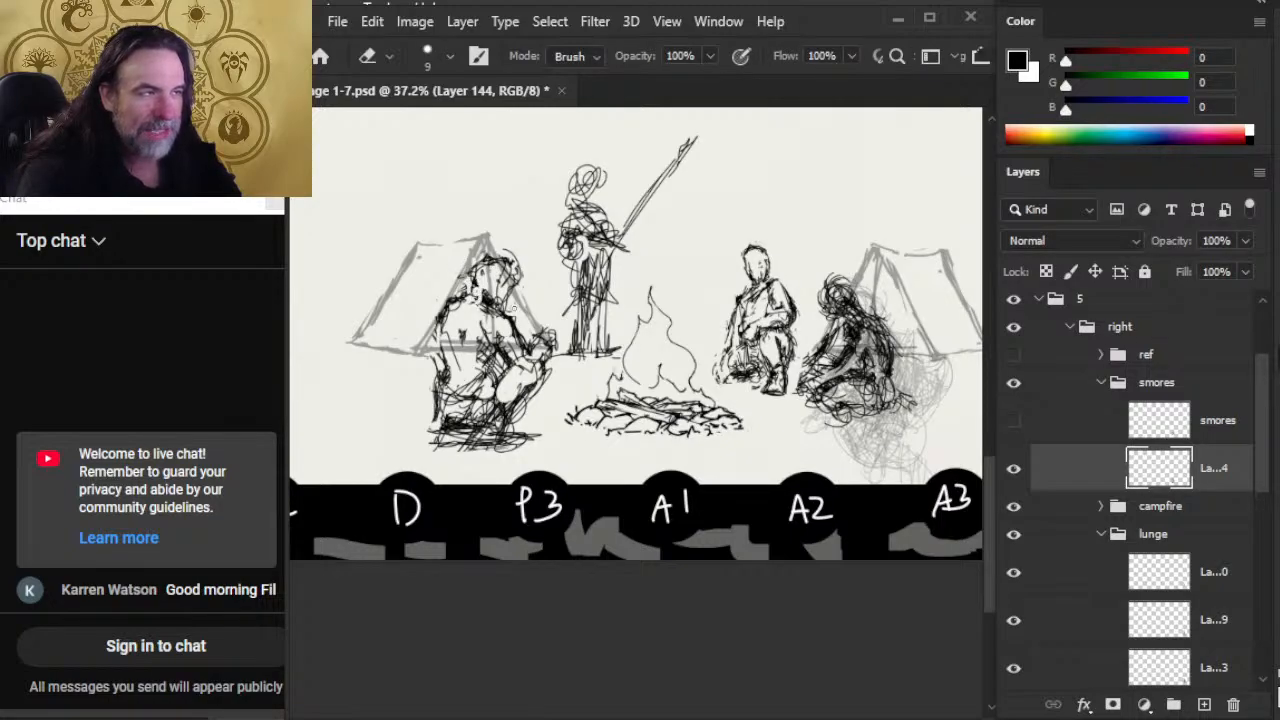
pyautogui.press('b')
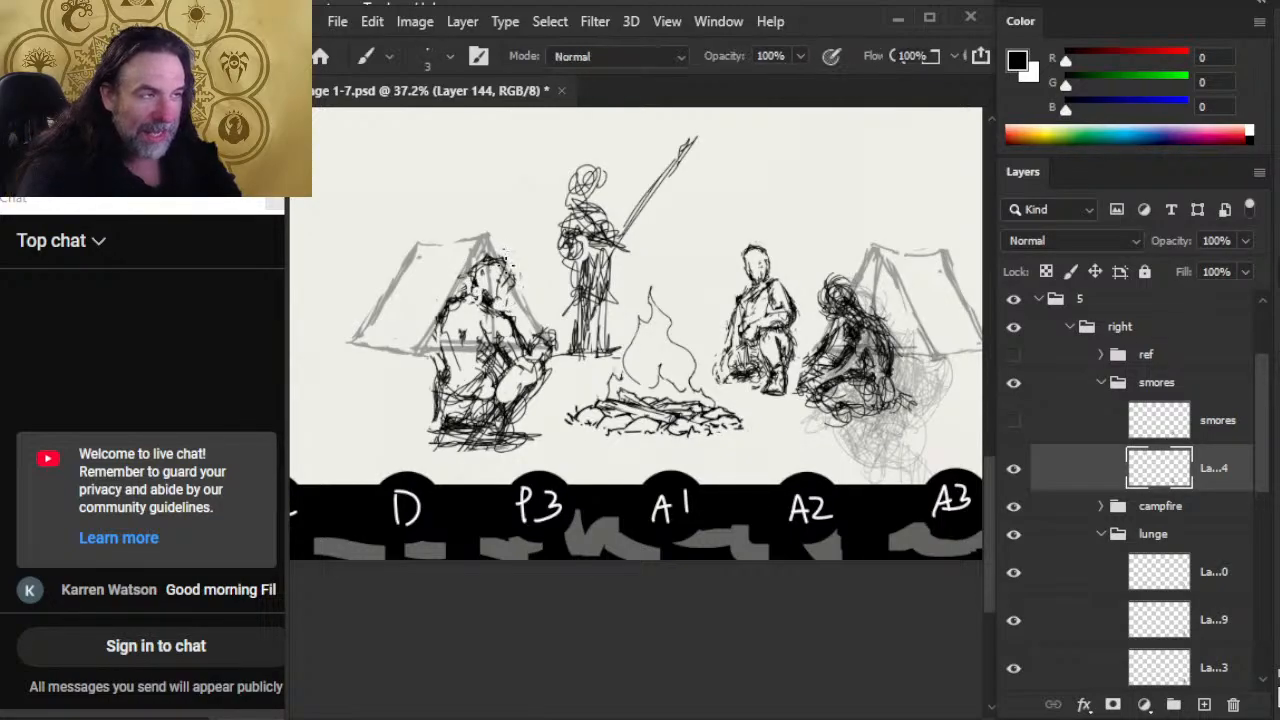
pyautogui.moveTo(508, 288)
pyautogui.mouseDown()
pyautogui.moveTo(491, 312)
pyautogui.moveTo(485, 259)
pyautogui.moveTo(464, 294)
pyautogui.moveTo(507, 280)
pyautogui.moveTo(458, 283)
pyautogui.moveTo(439, 315)
pyautogui.mouseUp()
pyautogui.press('e')
pyautogui.press('b')
pyautogui.press('e')
pyautogui.press('b')
pyautogui.press('e')
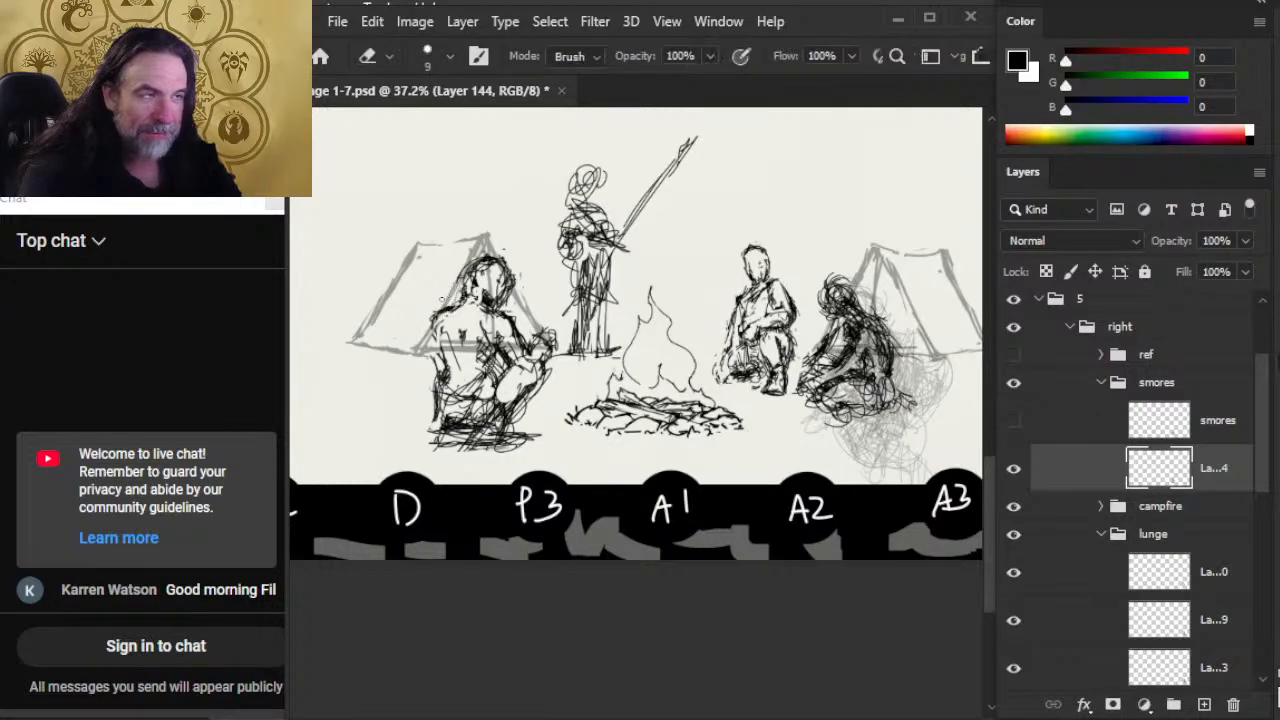
pyautogui.moveTo(464, 286)
pyautogui.mouseDown()
pyautogui.moveTo(451, 302)
pyautogui.moveTo(471, 300)
pyautogui.moveTo(464, 288)
pyautogui.mouseUp()
pyautogui.press('b')
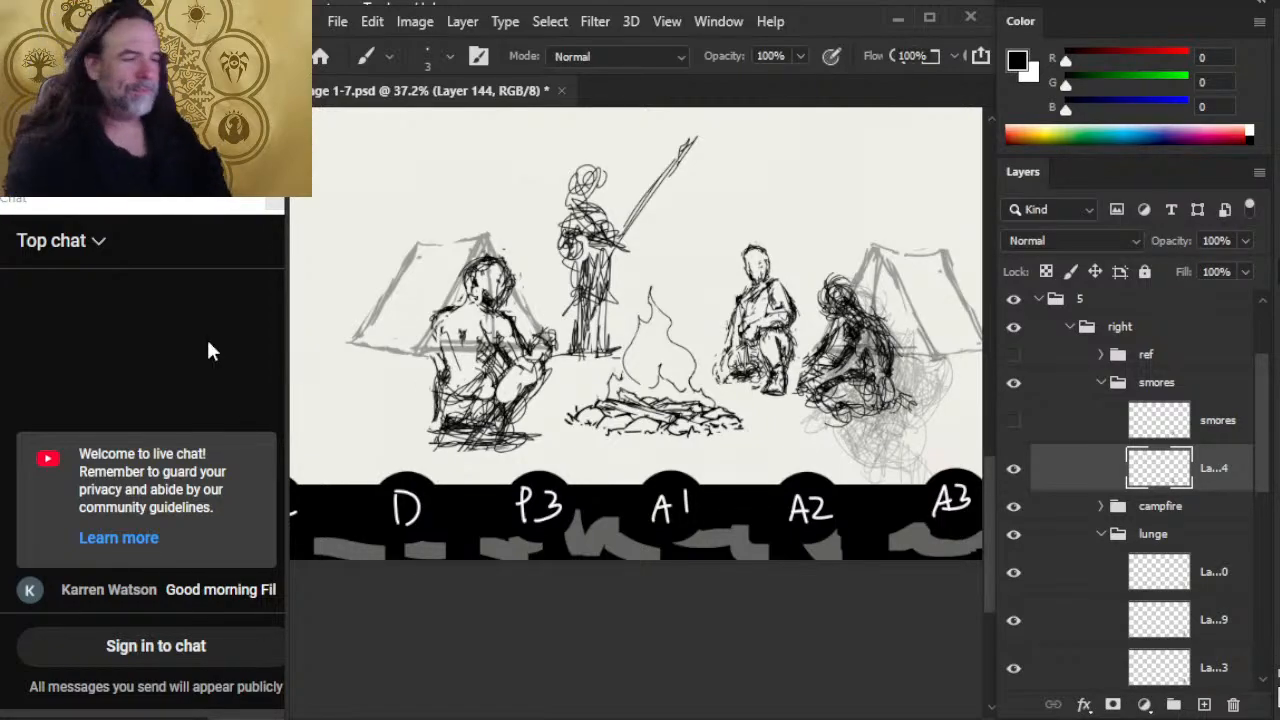
# Step: Clean up the smores figure's back and hip scribbles and redraw the contour down to the seat
pyautogui.press('e')
pyautogui.moveTo(438, 390)
pyautogui.mouseDown()
pyautogui.moveTo(442, 428)
pyautogui.moveTo(457, 426)
pyautogui.mouseUp()
pyautogui.press('b')
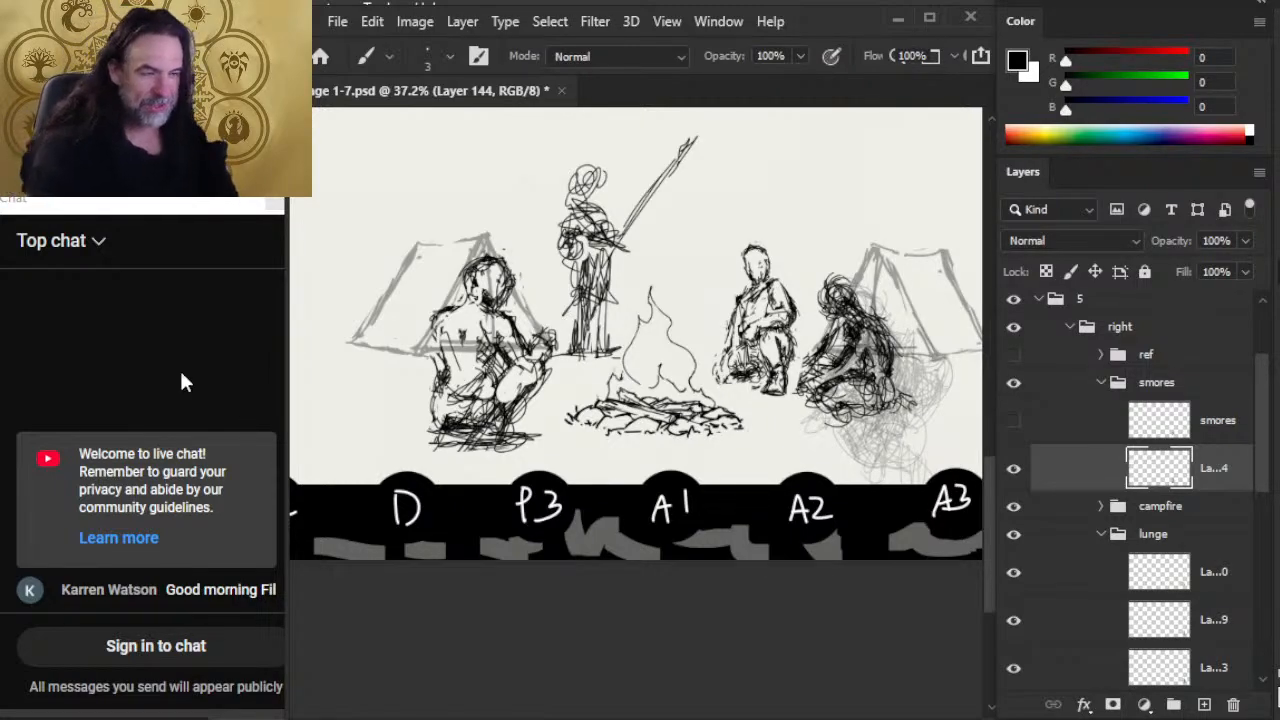
pyautogui.press('e')
pyautogui.moveTo(440, 382); pyautogui.dragTo(440, 418)
pyautogui.press('b')
pyautogui.moveTo(436, 338)
pyautogui.mouseDown()
pyautogui.moveTo(447, 378)
pyautogui.moveTo(434, 434)
pyautogui.mouseUp()
pyautogui.press('e')
pyautogui.press('b')
pyautogui.moveTo(446, 374)
pyautogui.mouseDown()
pyautogui.moveTo(438, 430)
pyautogui.moveTo(462, 391)
pyautogui.moveTo(445, 366)
pyautogui.moveTo(436, 390)
pyautogui.mouseUp()
pyautogui.press('e')
pyautogui.press('b')
pyautogui.press('e')
pyautogui.press('b')
pyautogui.press('e')
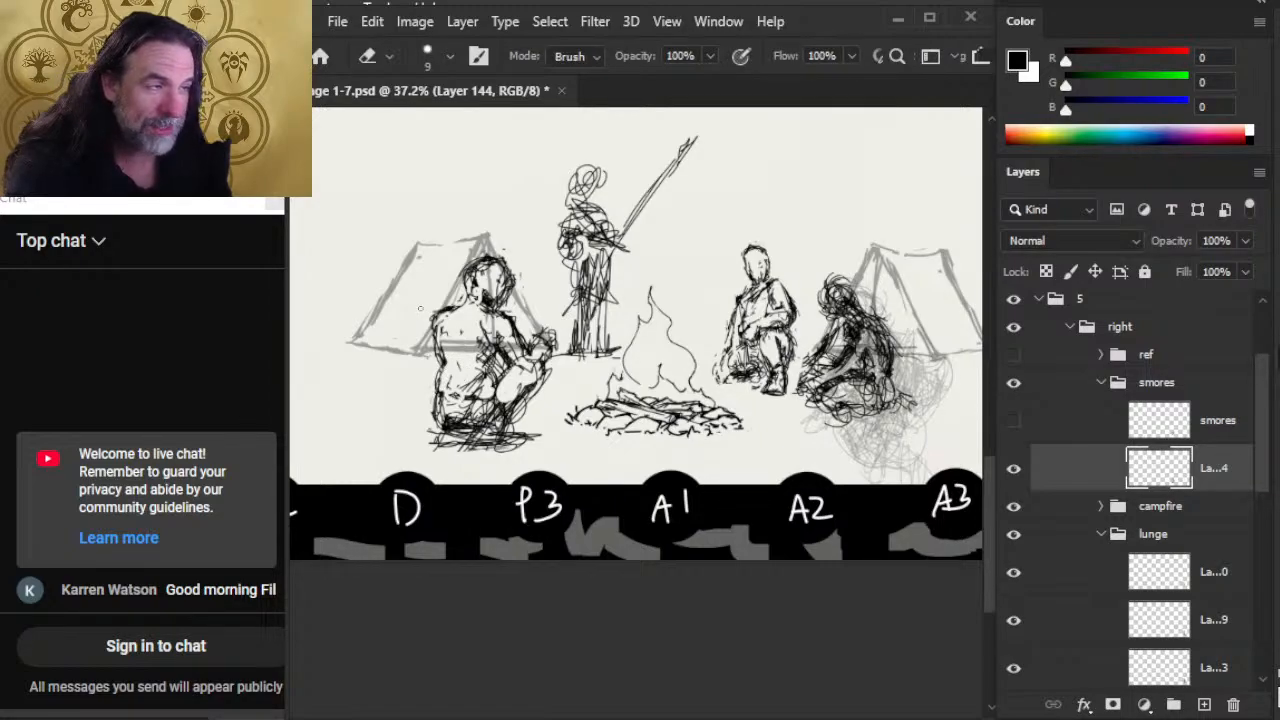
# Step: Draw a collar at the smores figure's neck and refine the surrounding jacket lines
pyautogui.press('b')
pyautogui.moveTo(450, 306)
pyautogui.mouseDown()
pyautogui.moveTo(436, 320)
pyautogui.moveTo(456, 302)
pyautogui.moveTo(484, 310)
pyautogui.mouseUp()
pyautogui.press('e')
pyautogui.press('b')
pyautogui.press('e')
pyautogui.press('b')
pyautogui.press('e')
pyautogui.press('b')
pyautogui.press('e')
pyautogui.press('b')
pyautogui.press('e')
pyautogui.press('b')
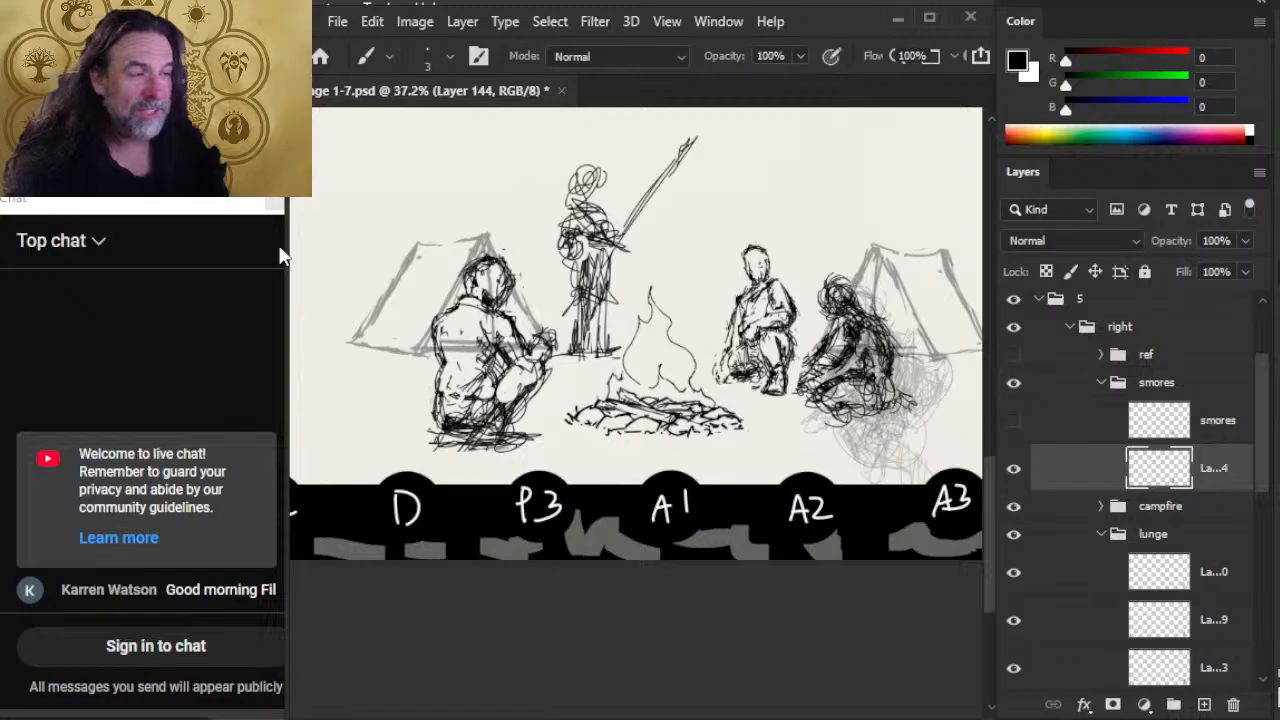
# Step: Lasso the smores figure's near arm, shift it slightly into place and clear the selection
pyautogui.press('l')
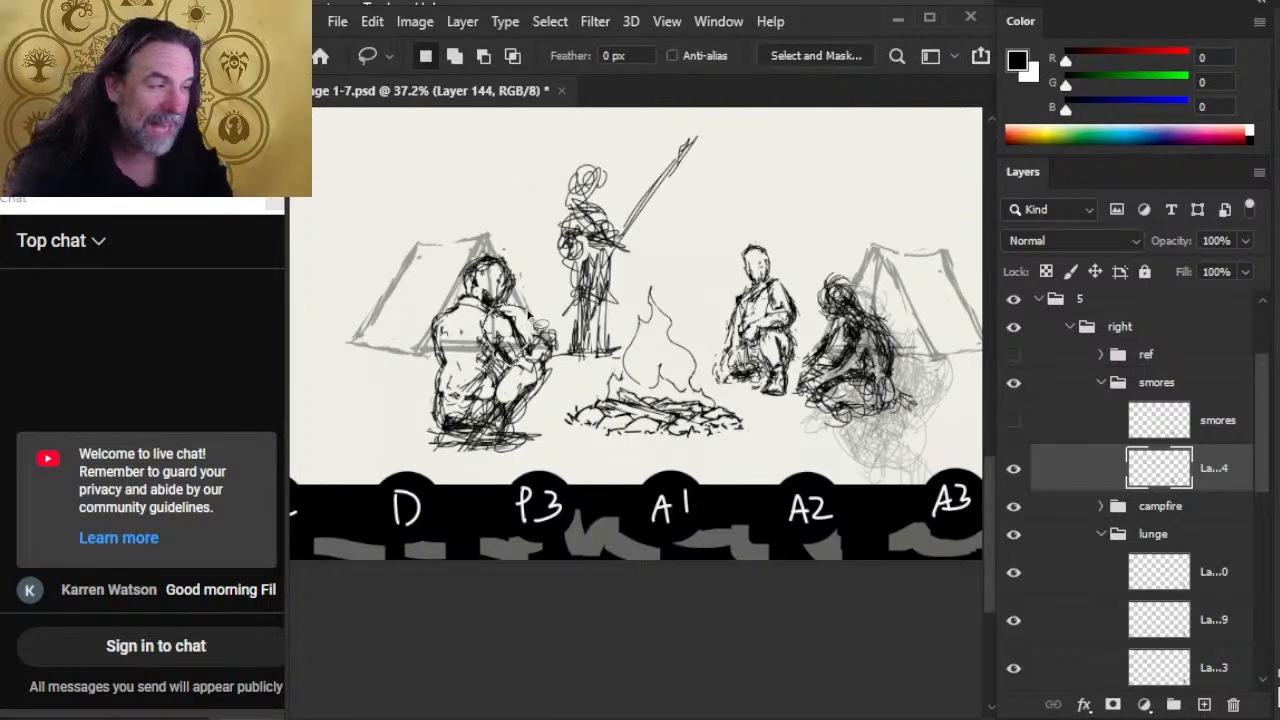
pyautogui.press('v')
pyautogui.moveTo(528, 315)
pyautogui.mouseDown()
pyautogui.moveTo(503, 308)
pyautogui.moveTo(521, 342)
pyautogui.mouseUp()
pyautogui.press('l')
pyautogui.press('b')
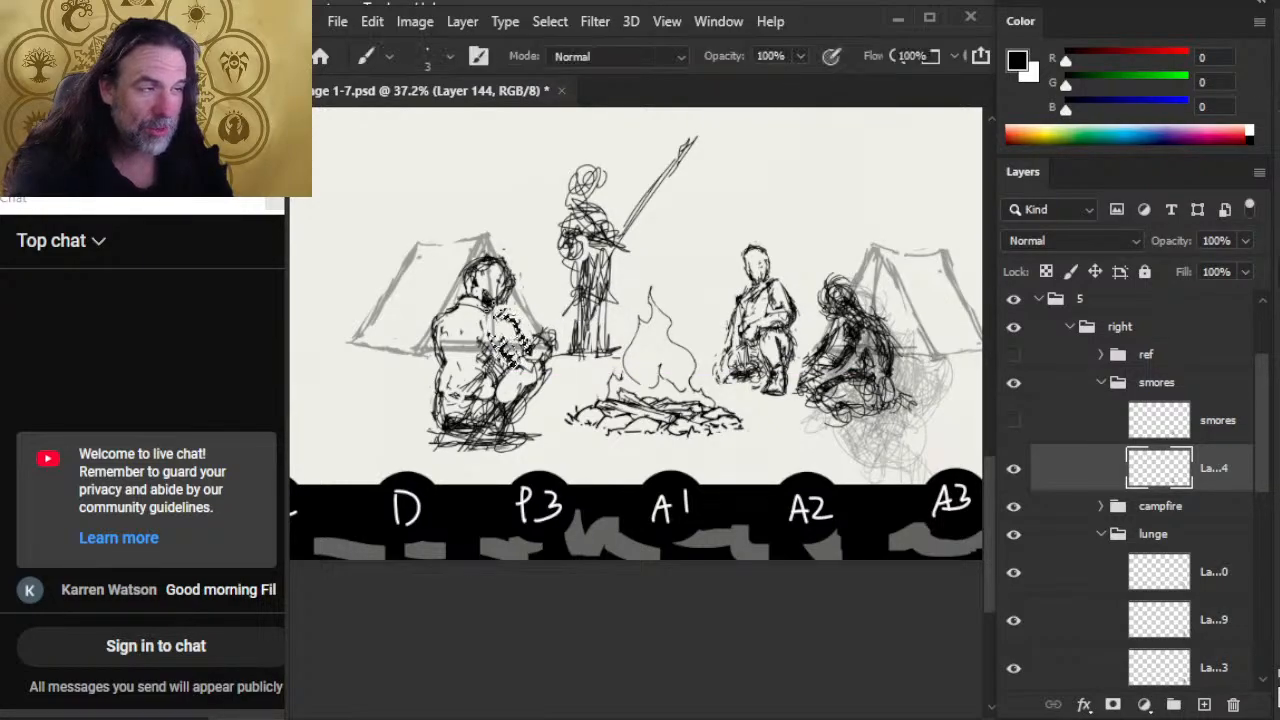
pyautogui.hotkey('ctrl', 'd')
pyautogui.press('l')
pyautogui.press('b')
# Step: Erase the overlapping lines around the smores figure's arm and redraw the sleeve and hands toward the fire
pyautogui.press('e')
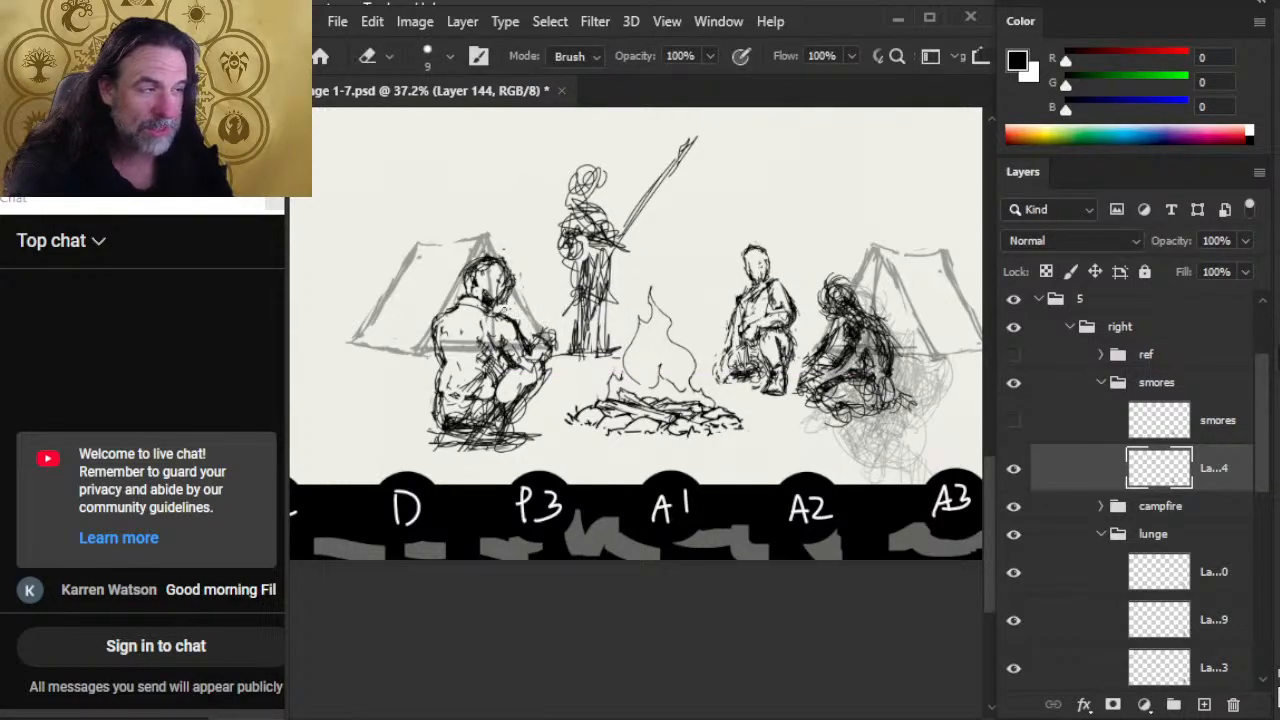
pyautogui.moveTo(506, 320)
pyautogui.mouseDown()
pyautogui.moveTo(492, 310)
pyautogui.moveTo(531, 353)
pyautogui.moveTo(548, 334)
pyautogui.moveTo(542, 372)
pyautogui.moveTo(504, 346)
pyautogui.mouseUp()
pyautogui.press('b')
pyautogui.press('e')
pyautogui.press('b')
pyautogui.press('e')
pyautogui.press('b')
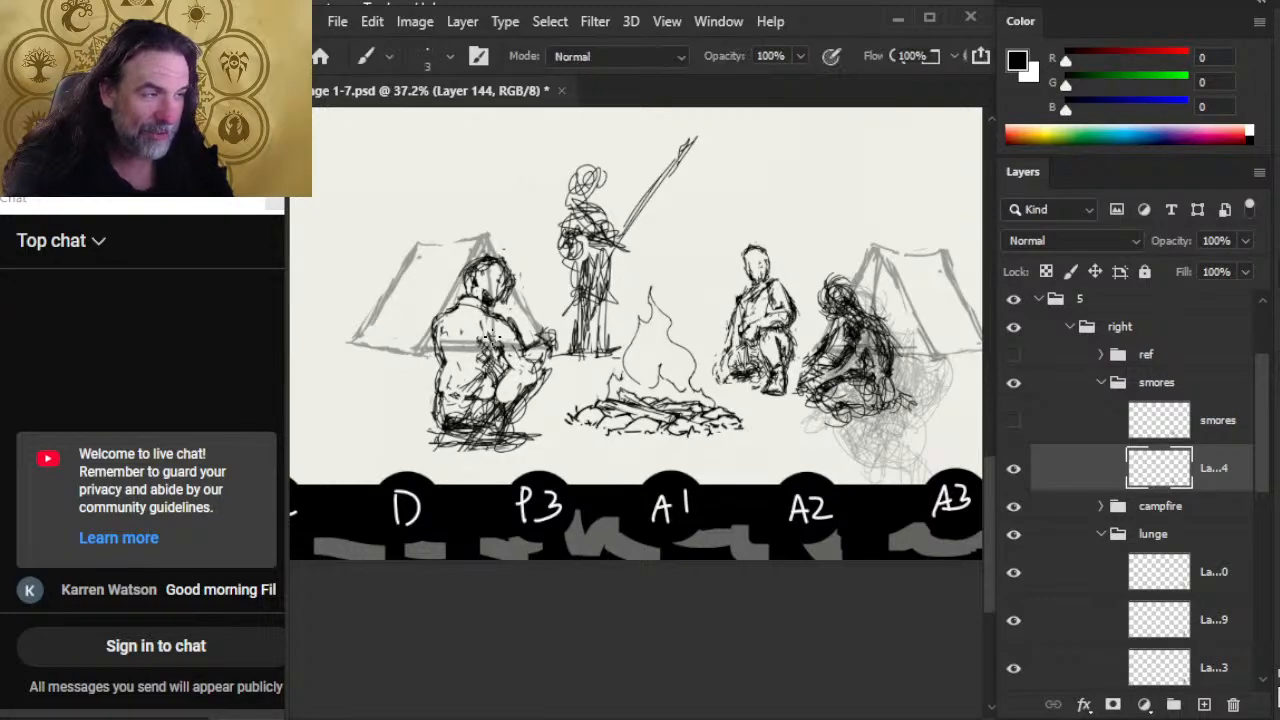
pyautogui.moveTo(530, 364)
pyautogui.mouseDown()
pyautogui.moveTo(520, 376)
pyautogui.moveTo(556, 346)
pyautogui.moveTo(568, 356)
pyautogui.mouseUp()
pyautogui.press('e')
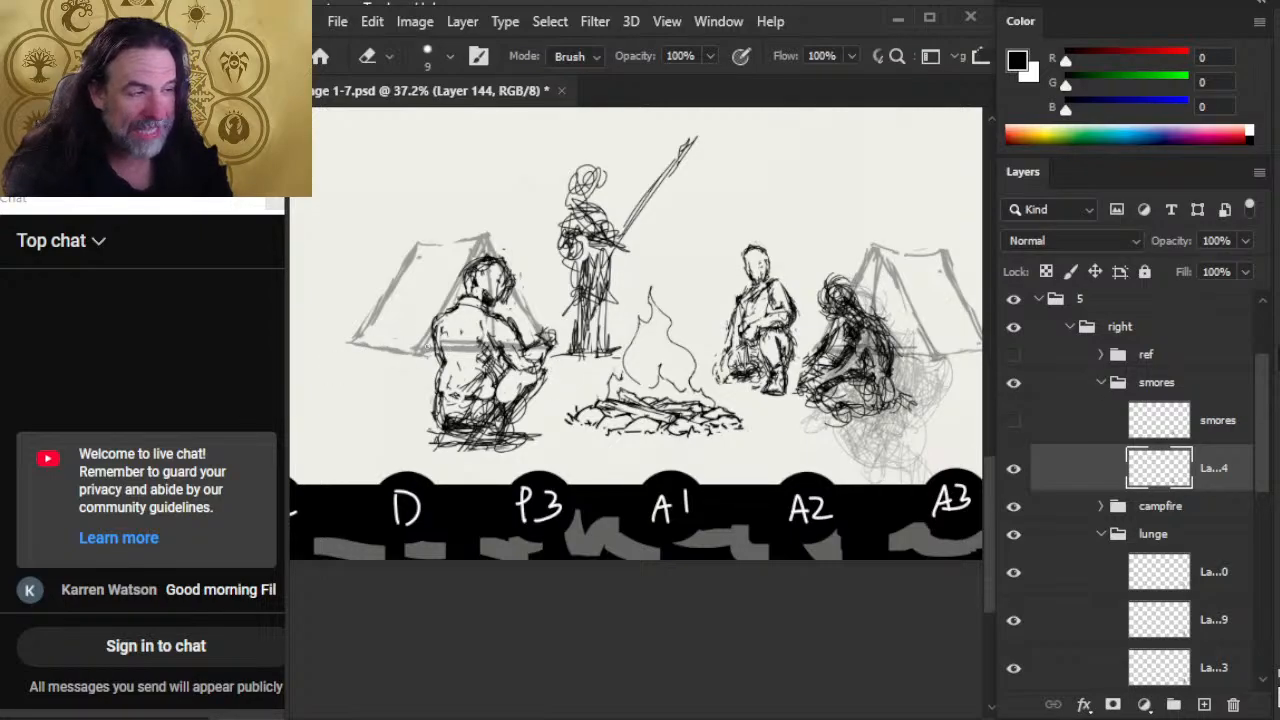
# Step: Erase the stray strokes along the smores figure's back
pyautogui.moveTo(436, 343); pyautogui.dragTo(443, 375)
pyautogui.press('b')
pyautogui.press('e')
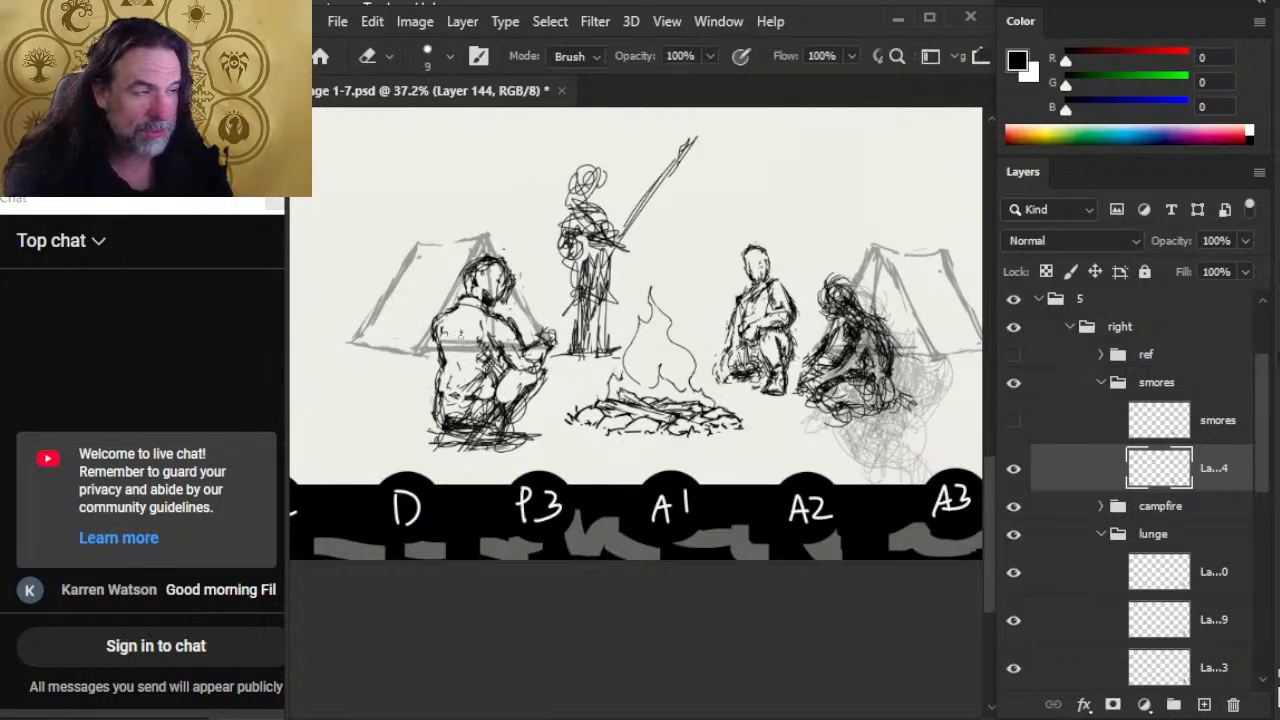
# Step: Erase the long hair beside the smores figure's face and tidy the head into a clean outline
pyautogui.moveTo(510, 268); pyautogui.dragTo(508, 300)
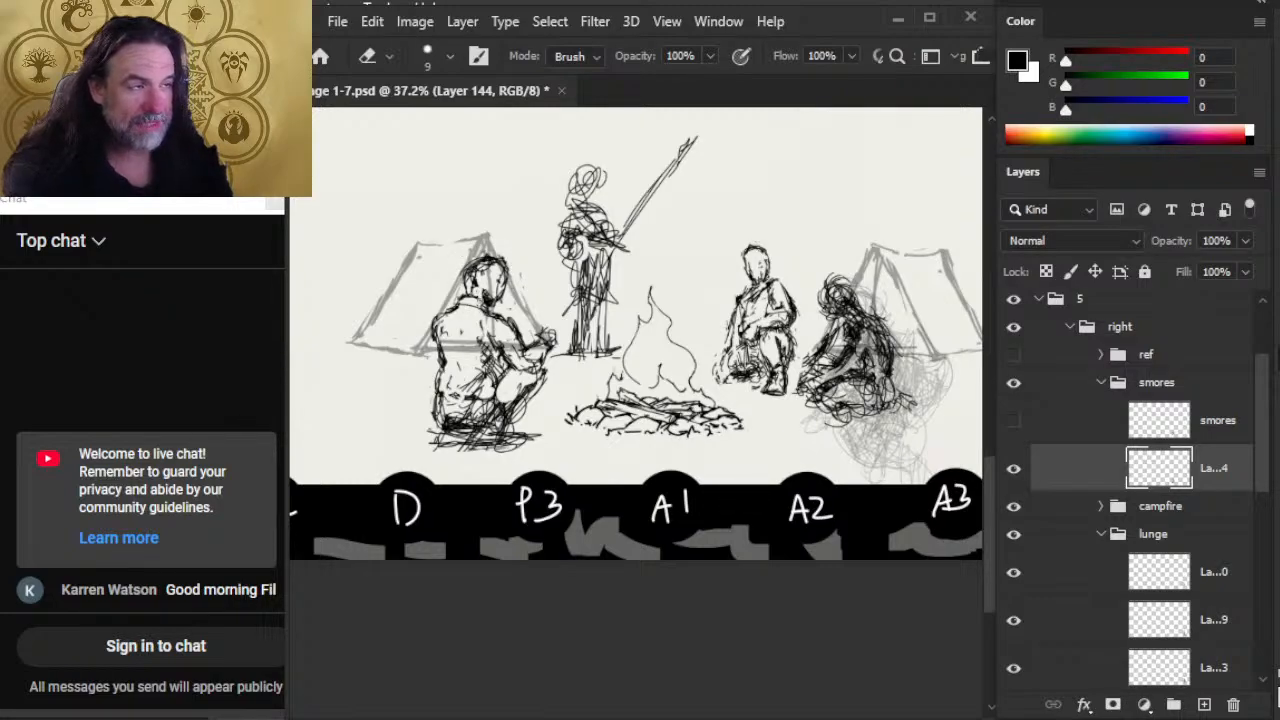
pyautogui.press('b')
pyautogui.moveTo(464, 284)
pyautogui.mouseDown()
pyautogui.moveTo(470, 298)
pyautogui.moveTo(466, 272)
pyautogui.moveTo(502, 266)
pyautogui.moveTo(490, 258)
pyautogui.mouseUp()
pyautogui.press('e')
pyautogui.press('b')
pyautogui.press('e')
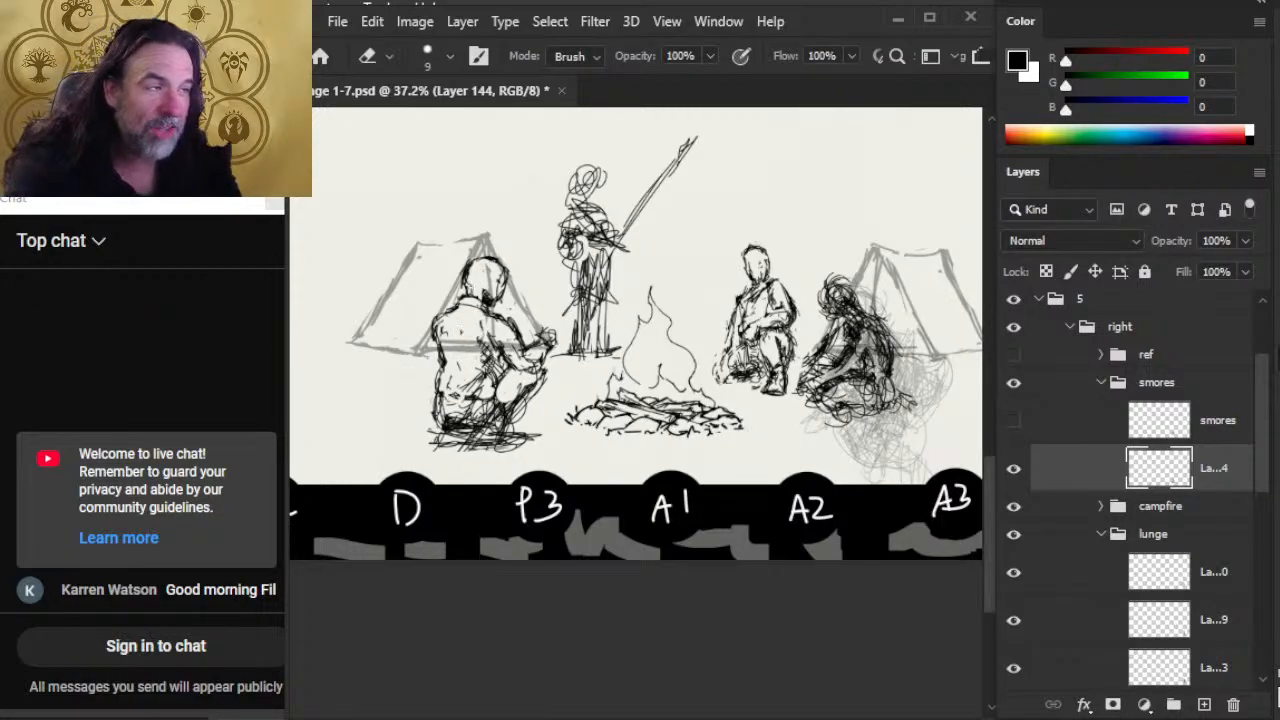
# Step: Sketch short tousled hair on the smores figure's head, alternating brush strokes with small erasures along the crown
pyautogui.press('b')
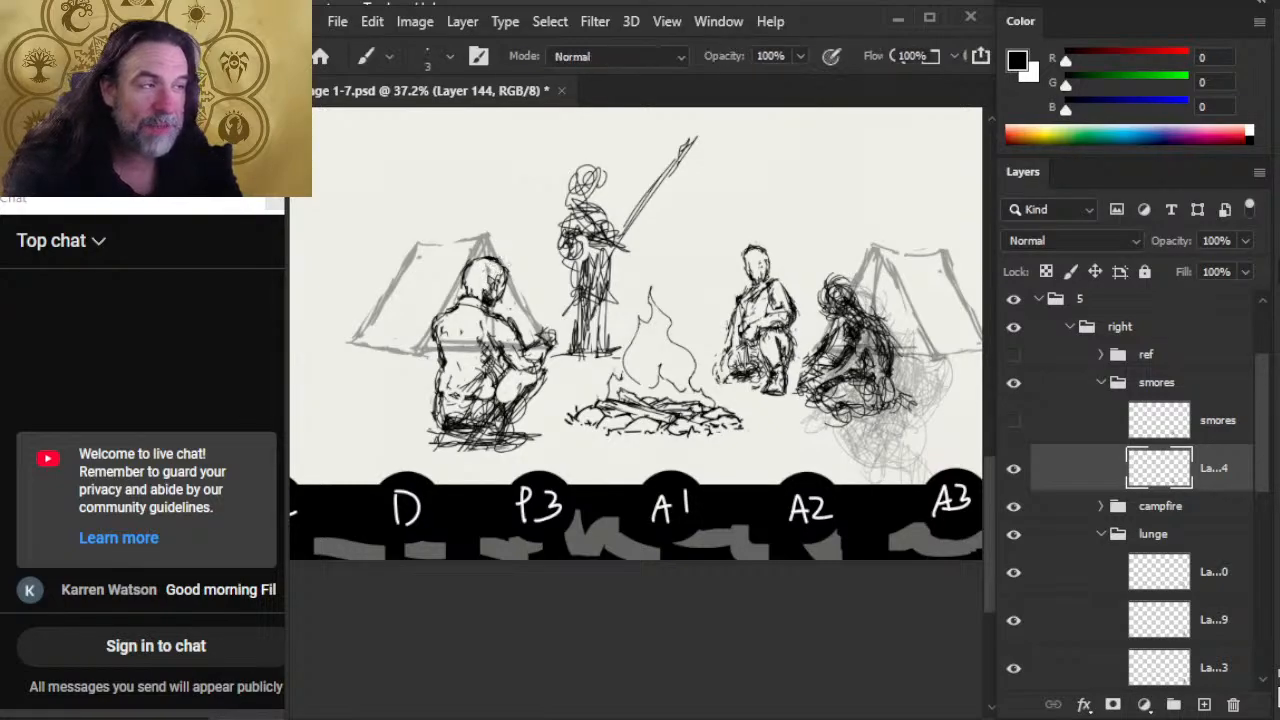
pyautogui.press('e')
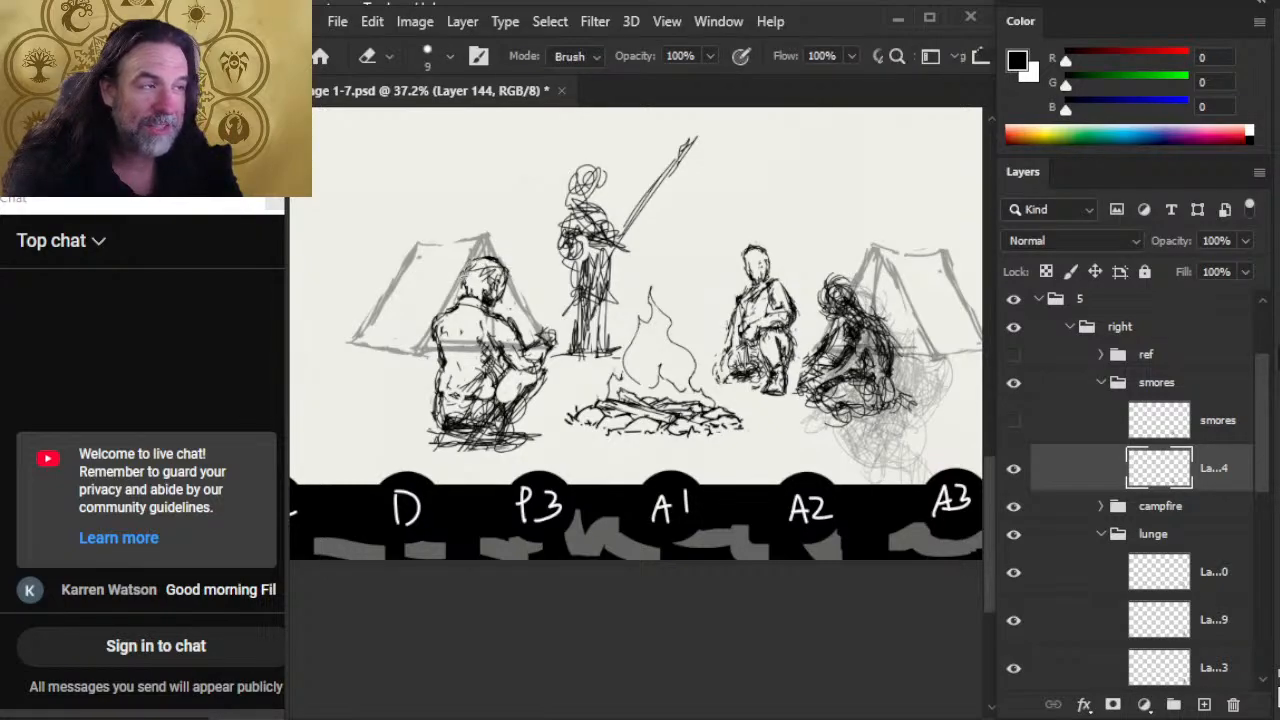
pyautogui.press('b')
pyautogui.moveTo(482, 256); pyautogui.dragTo(466, 262)
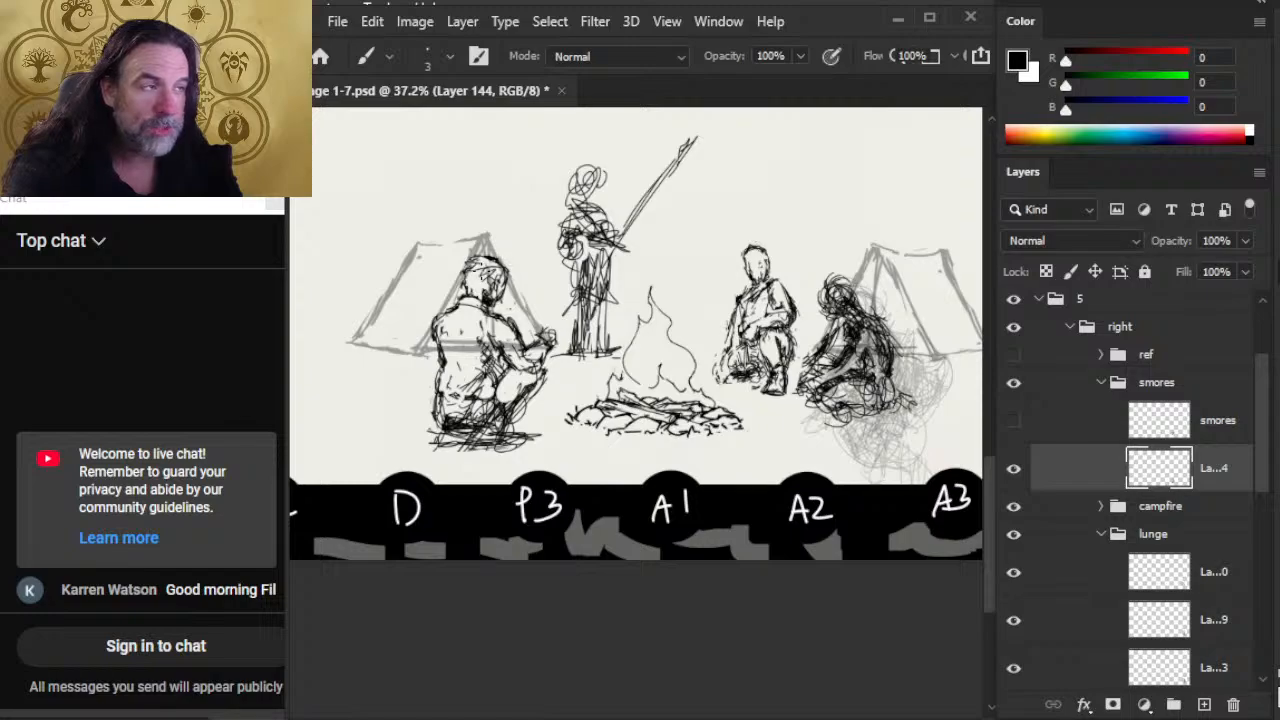
pyautogui.press('e')
pyautogui.press('b')
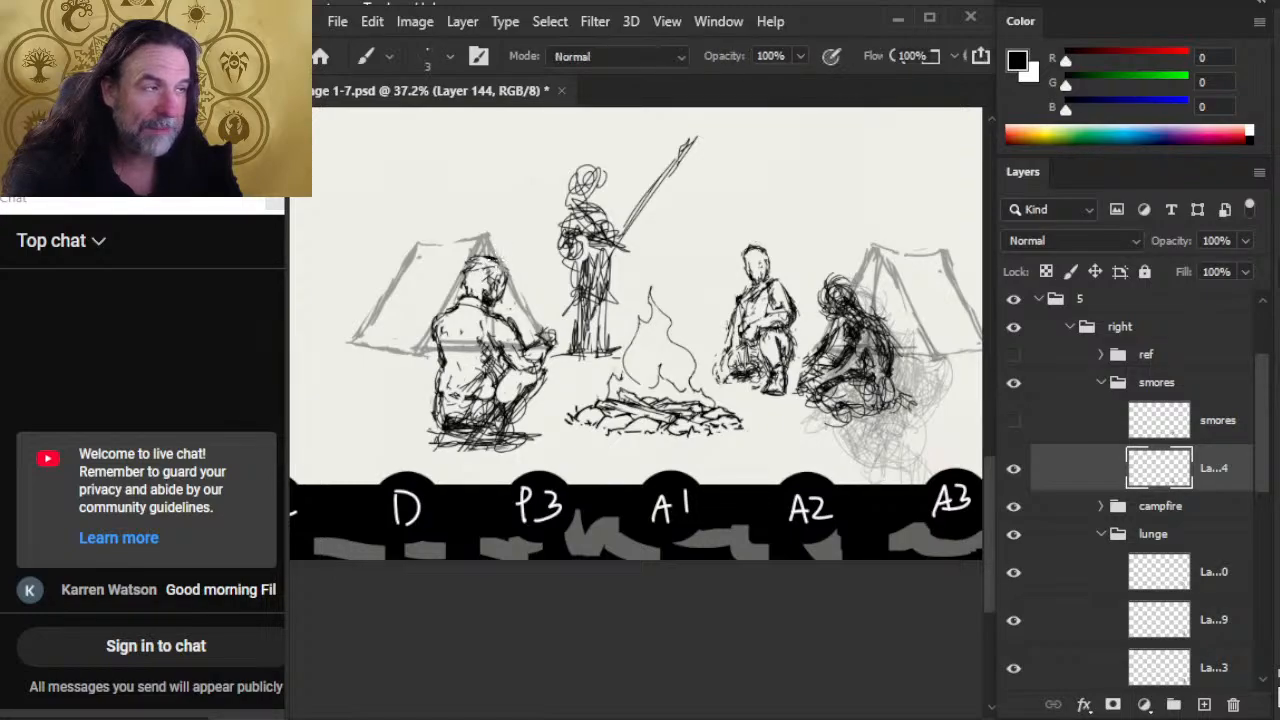
pyautogui.press('e')
pyautogui.moveTo(494, 259); pyautogui.dragTo(476, 261)
pyautogui.press('b')
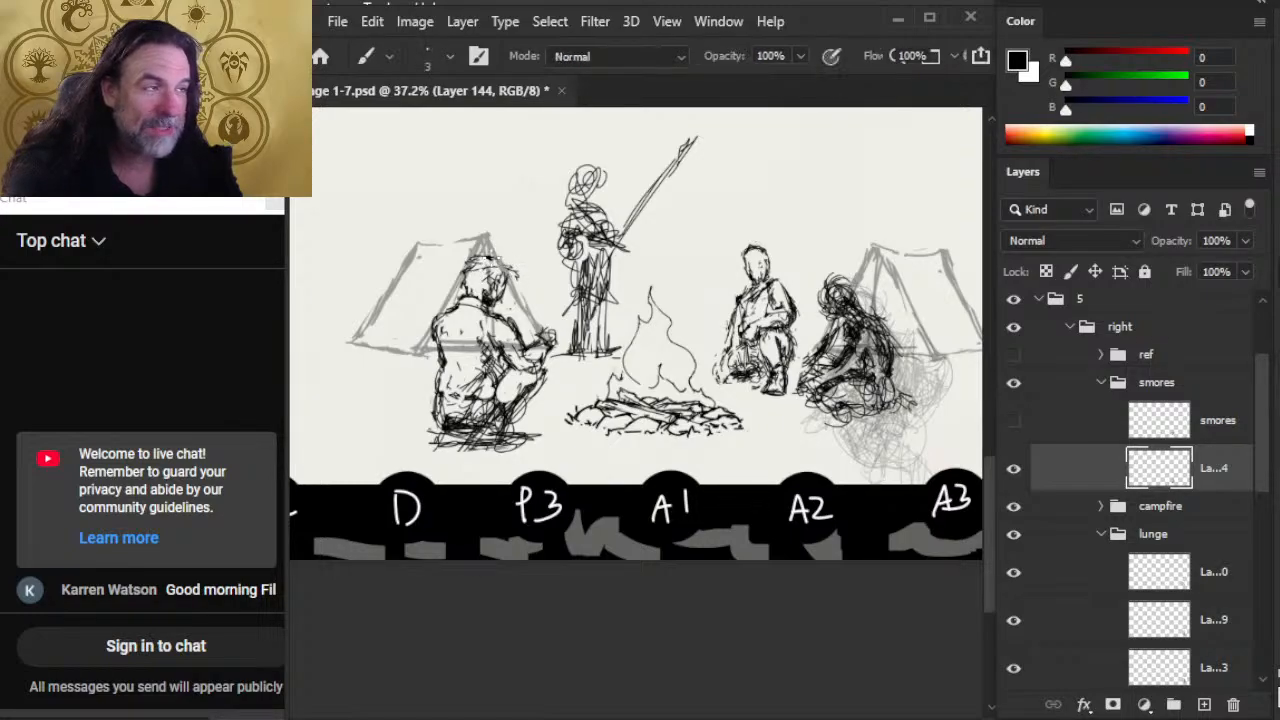
pyautogui.press('e')
pyautogui.press('b')
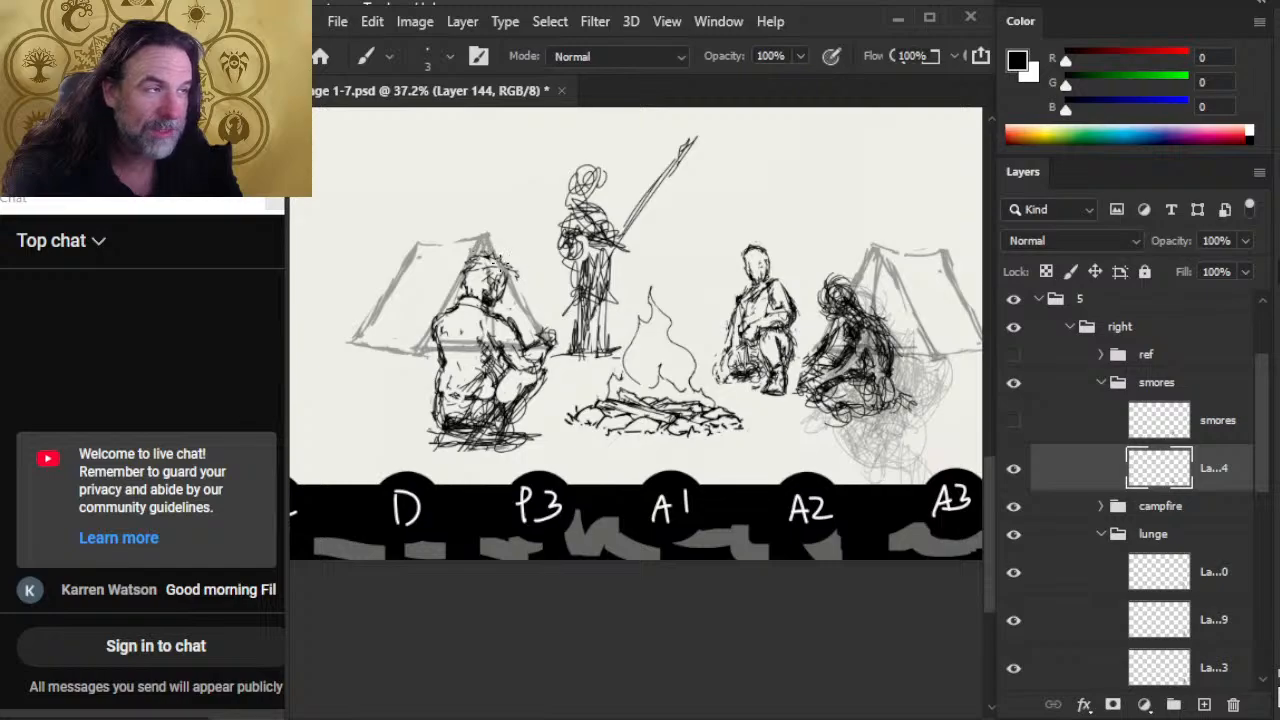
pyautogui.press('e')
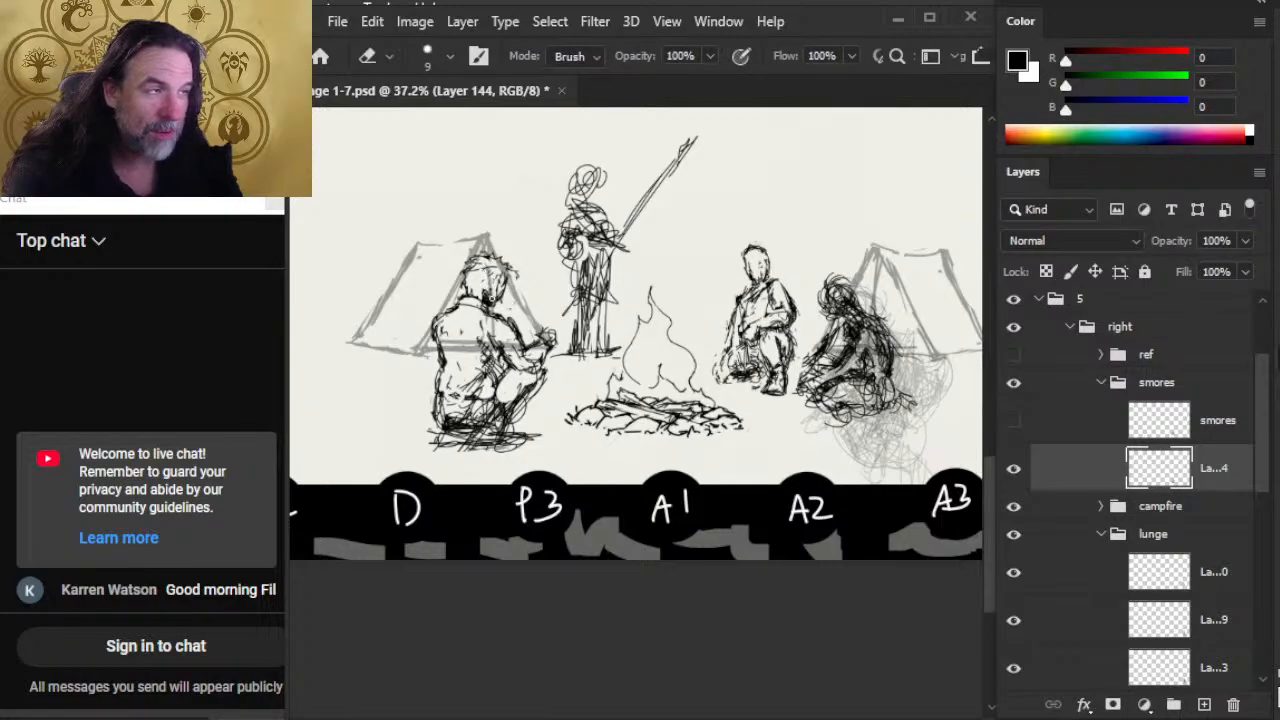
pyautogui.press('b')
pyautogui.press('e')
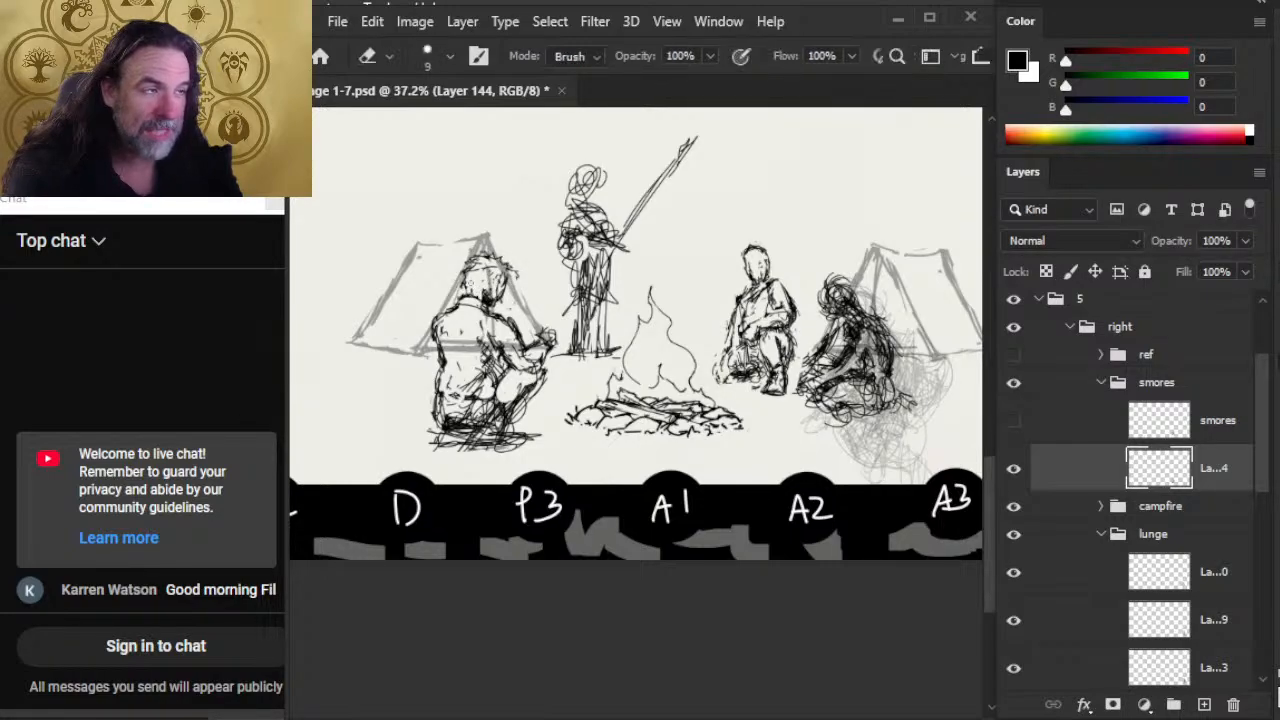
# Step: Refine the smores figure's hair and face edge with small alternating brush strokes and erasures
pyautogui.press('b')
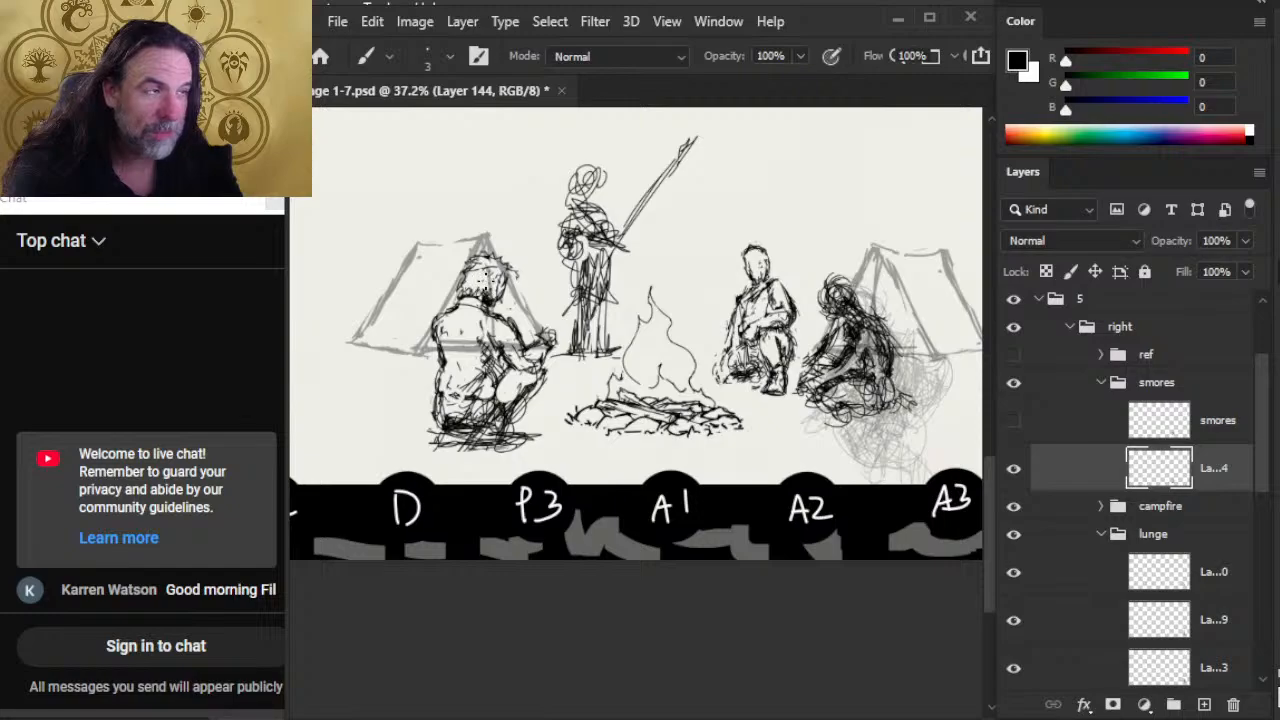
pyautogui.press('e')
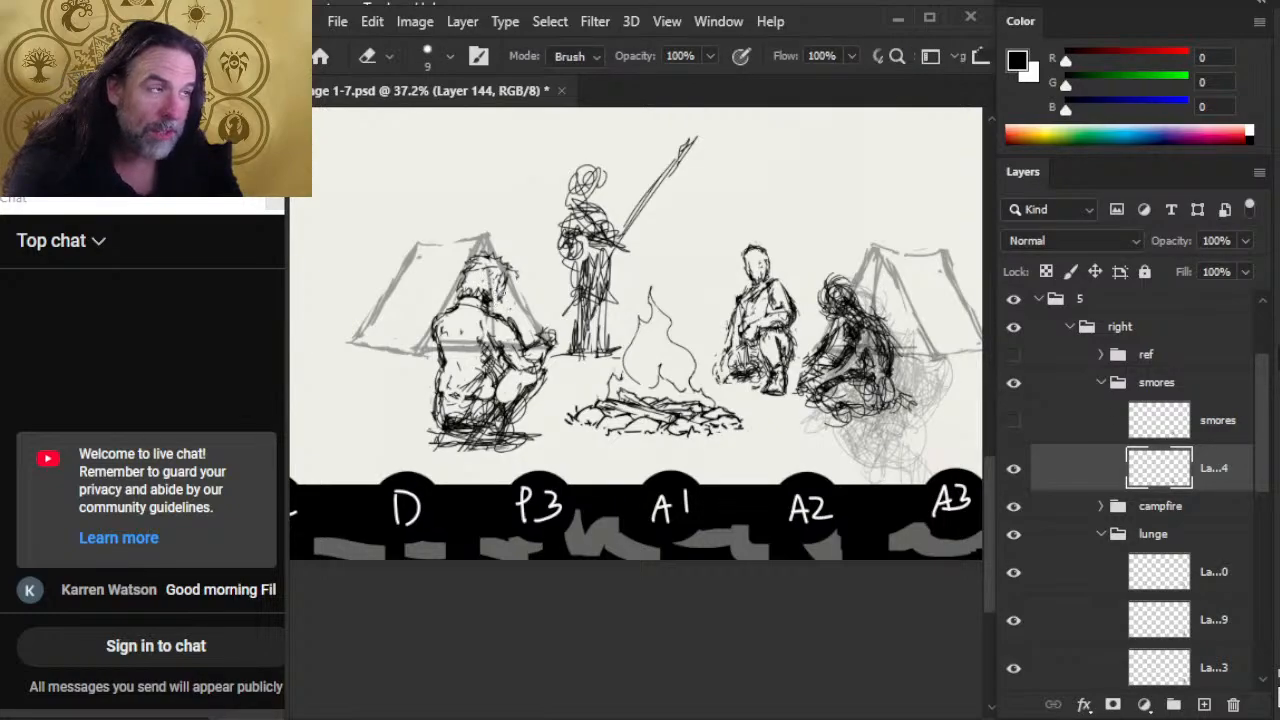
pyautogui.press('b')
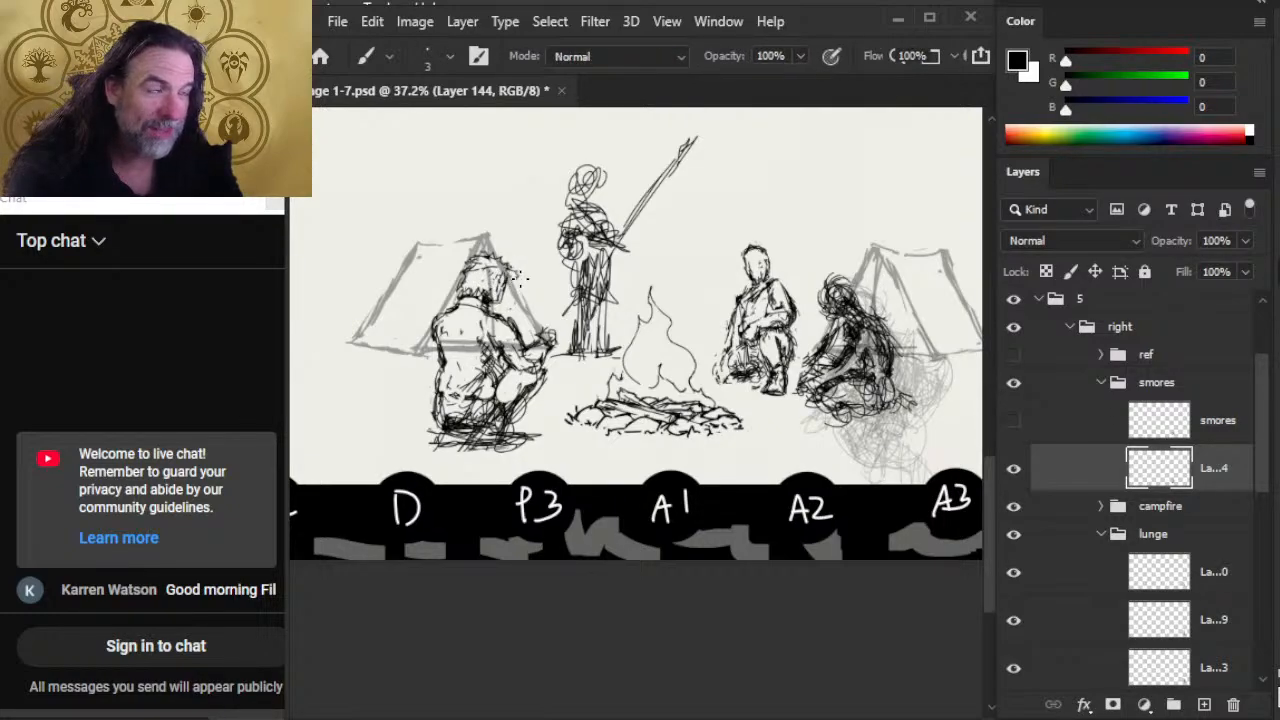
pyautogui.press('e')
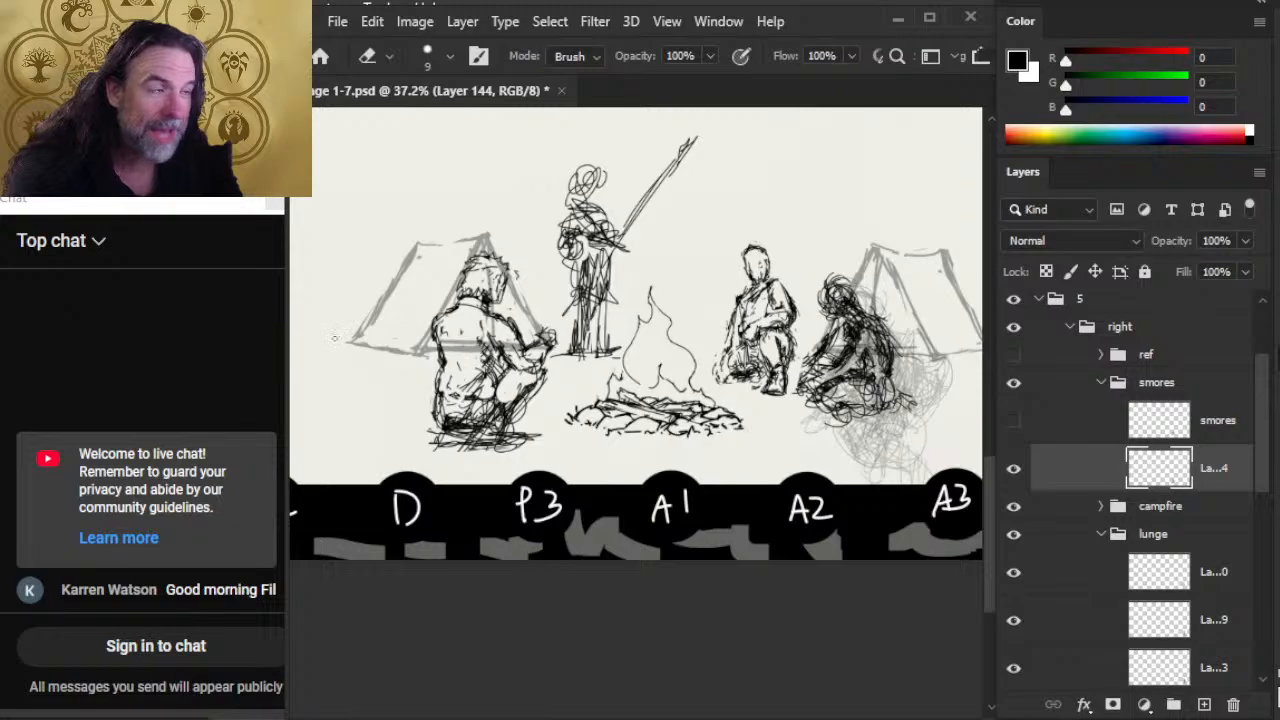
pyautogui.press('b')
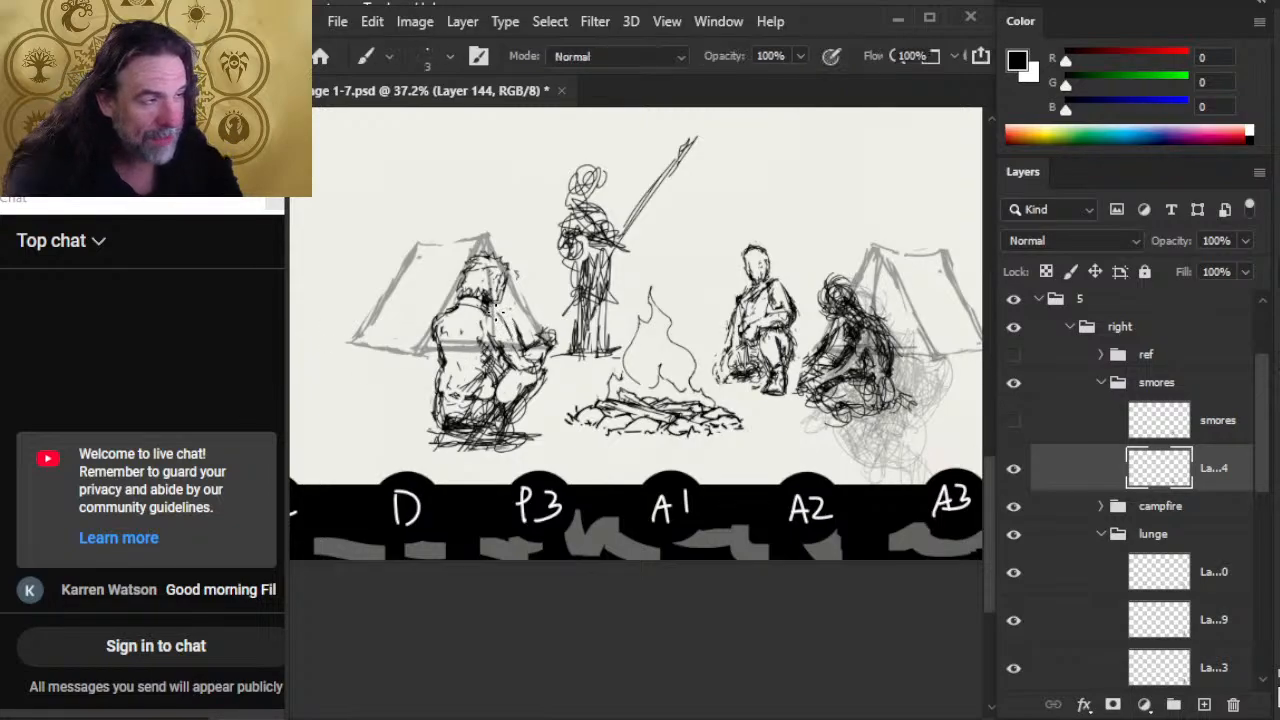
pyautogui.press('e')
pyautogui.press('b')
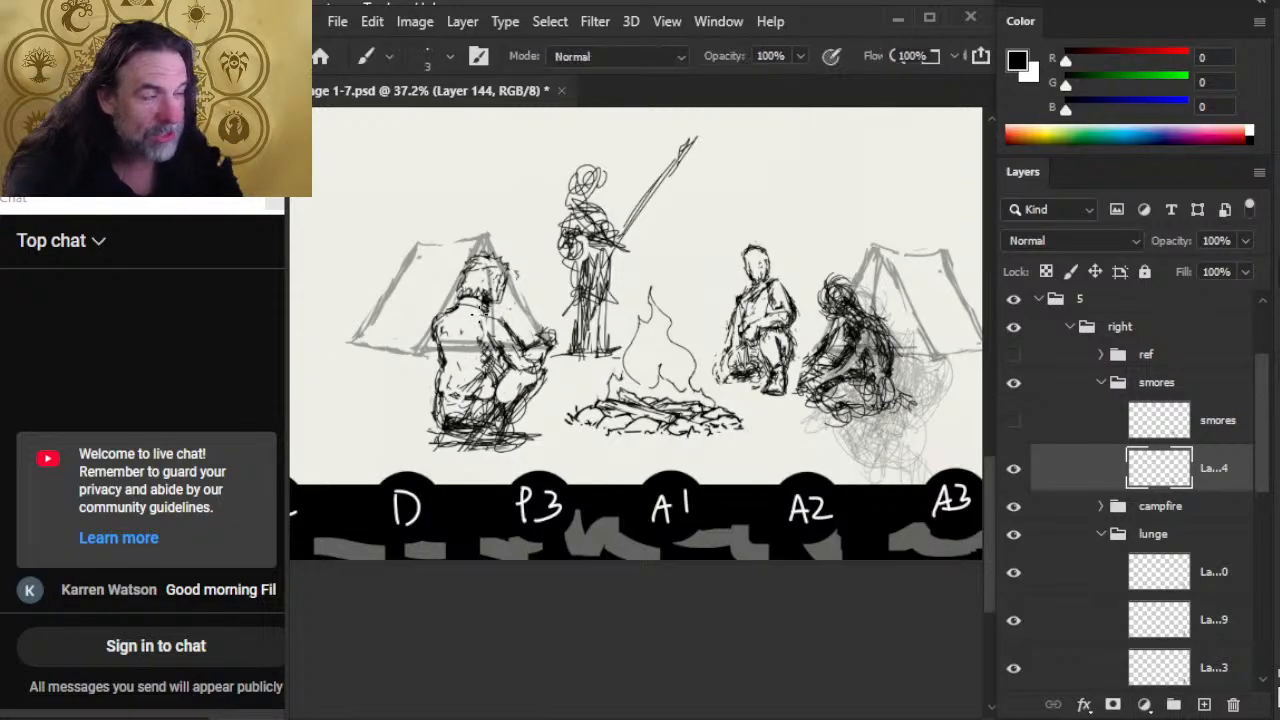
# Step: Draw short fold lines on the smores figure's upper sleeve and below the shoulder, trimming the overlaps with the eraser
pyautogui.press('e')
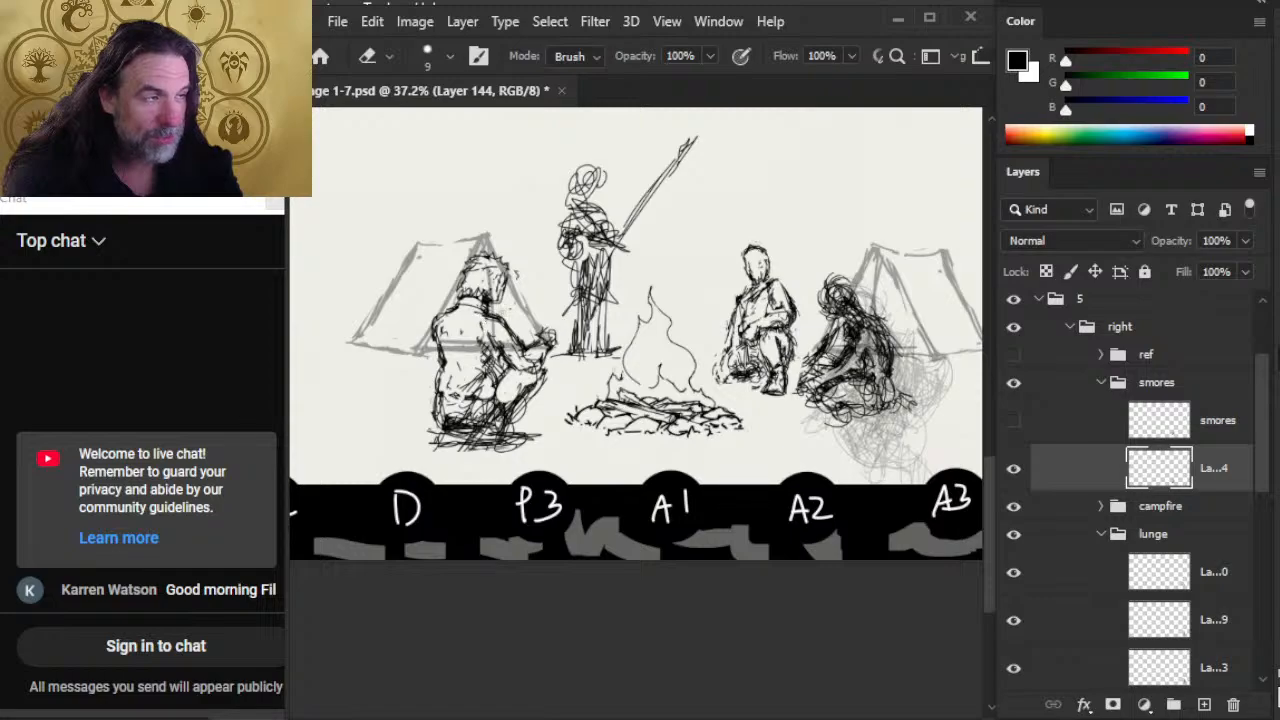
pyautogui.press('b')
pyautogui.press('e')
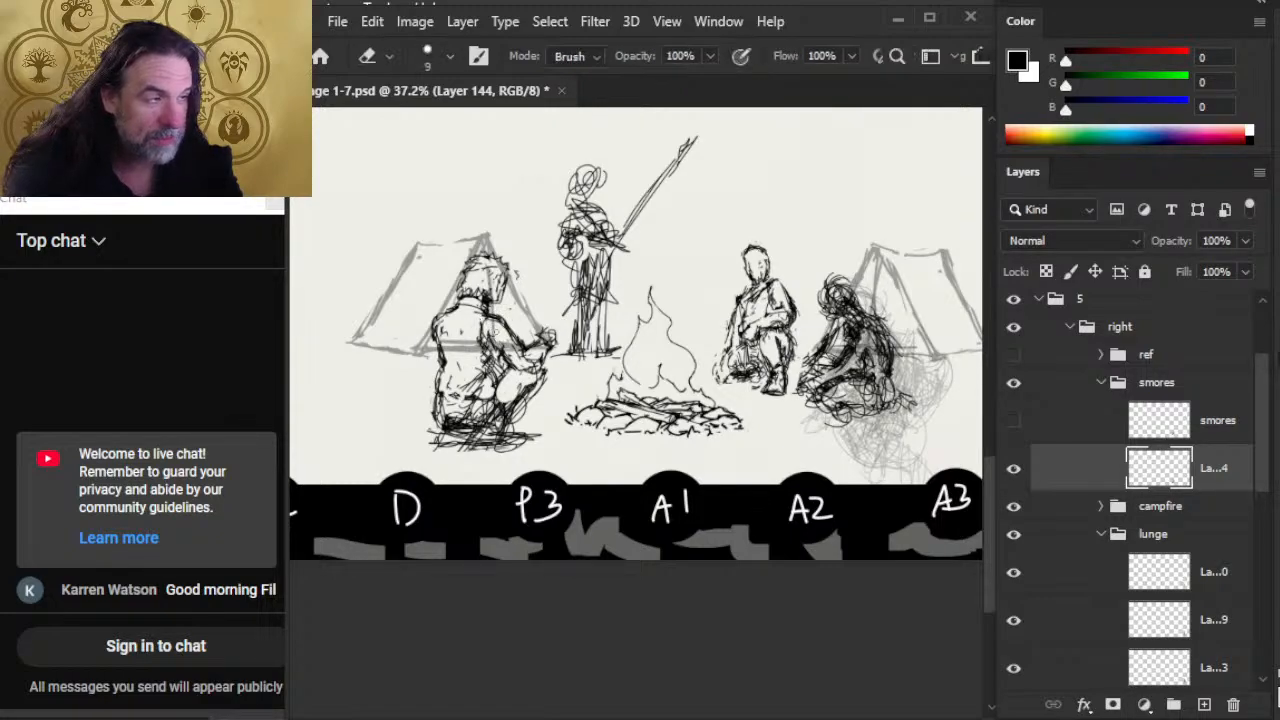
pyautogui.press('b')
pyautogui.moveTo(498, 354); pyautogui.dragTo(514, 364)
pyautogui.moveTo(488, 334)
pyautogui.mouseDown()
pyautogui.moveTo(514, 366)
pyautogui.moveTo(494, 350)
pyautogui.mouseUp()
pyautogui.press('b')
pyautogui.moveTo(481, 330)
pyautogui.mouseDown()
pyautogui.moveTo(504, 350)
pyautogui.moveTo(478, 322)
pyautogui.moveTo(488, 354)
pyautogui.moveTo(498, 339)
pyautogui.mouseUp()
pyautogui.press('e')
pyautogui.press('b')
pyautogui.moveTo(485, 328)
pyautogui.mouseDown()
pyautogui.moveTo(491, 349)
pyautogui.moveTo(499, 335)
pyautogui.mouseUp()
# Step: Erase the loose marks across the smores figure's shoulder blade and down the outer back edge, touching up the outline
pyautogui.press('e')
pyautogui.moveTo(480, 321)
pyautogui.mouseDown()
pyautogui.moveTo(503, 343)
pyautogui.moveTo(441, 346)
pyautogui.mouseUp()
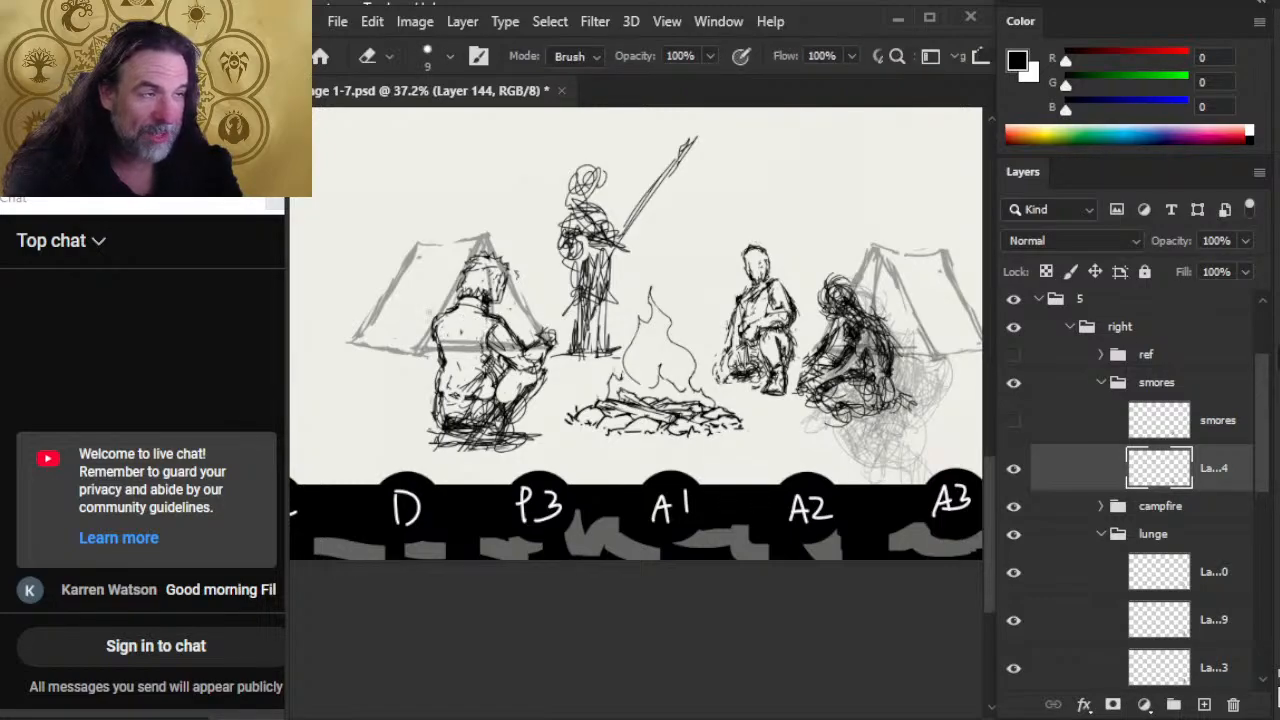
pyautogui.press('b')
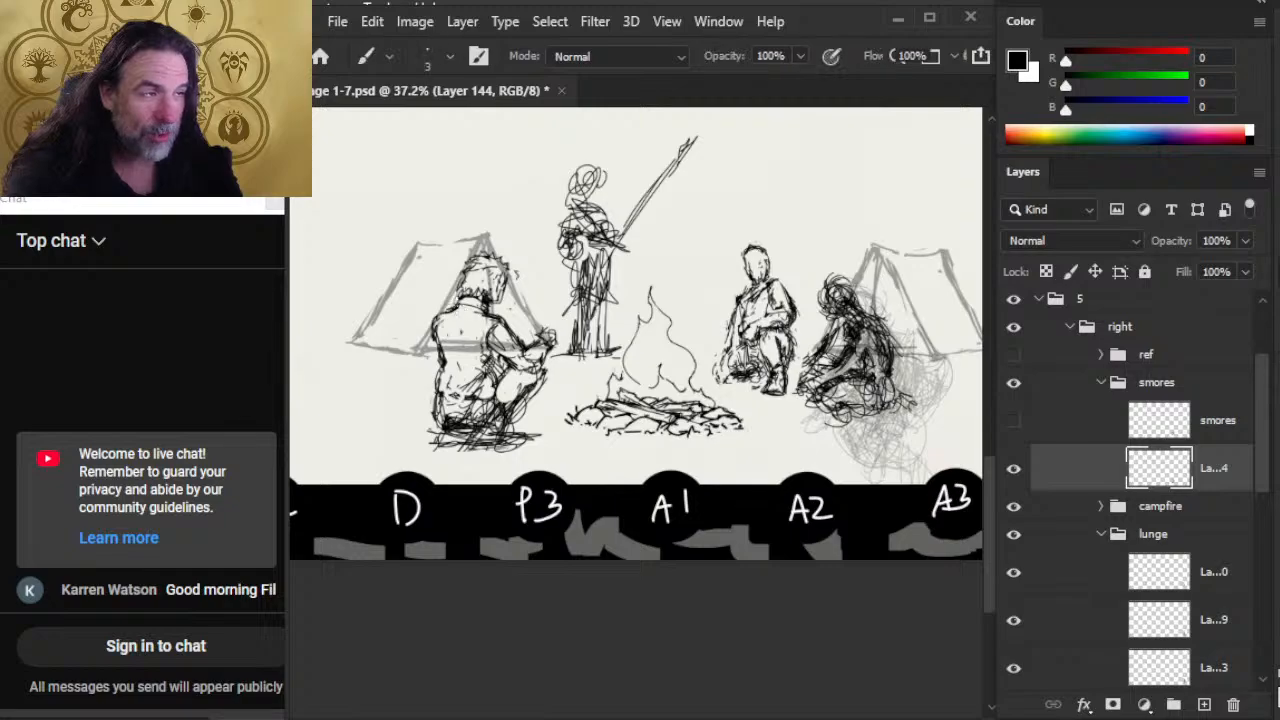
pyautogui.press('e')
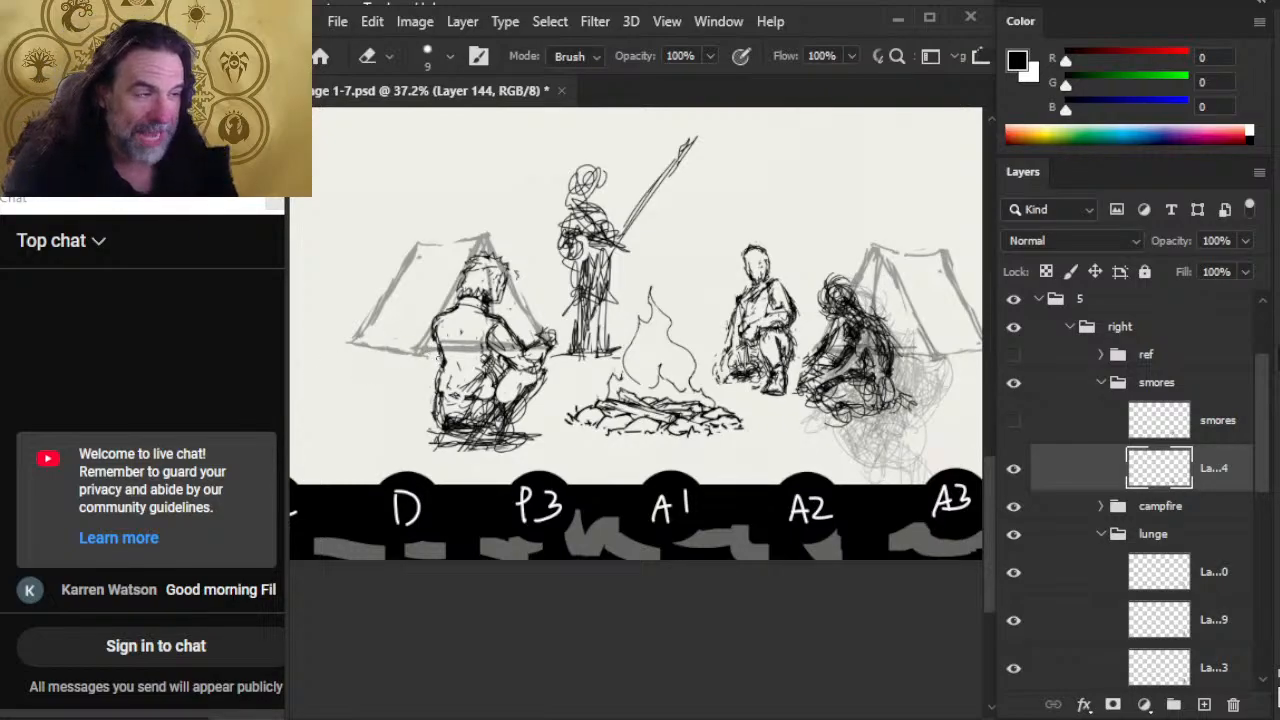
pyautogui.moveTo(438, 358); pyautogui.dragTo(439, 382)
pyautogui.press('b')
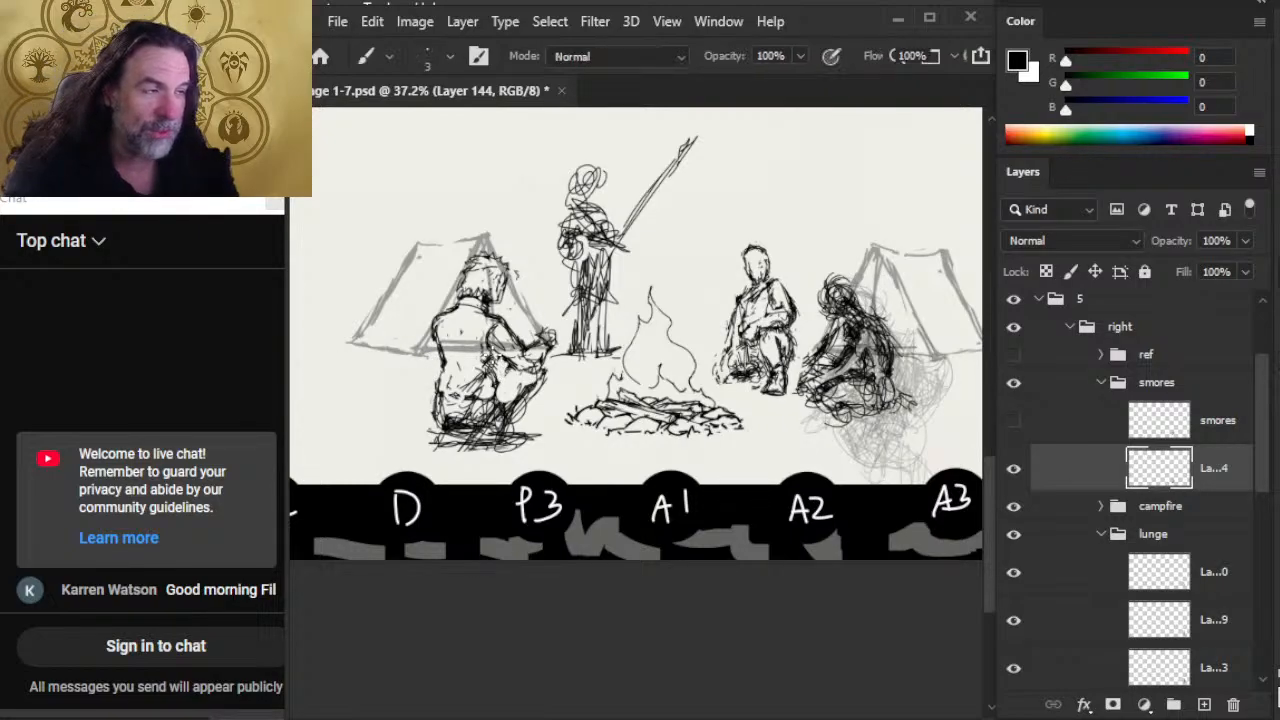
pyautogui.press('e')
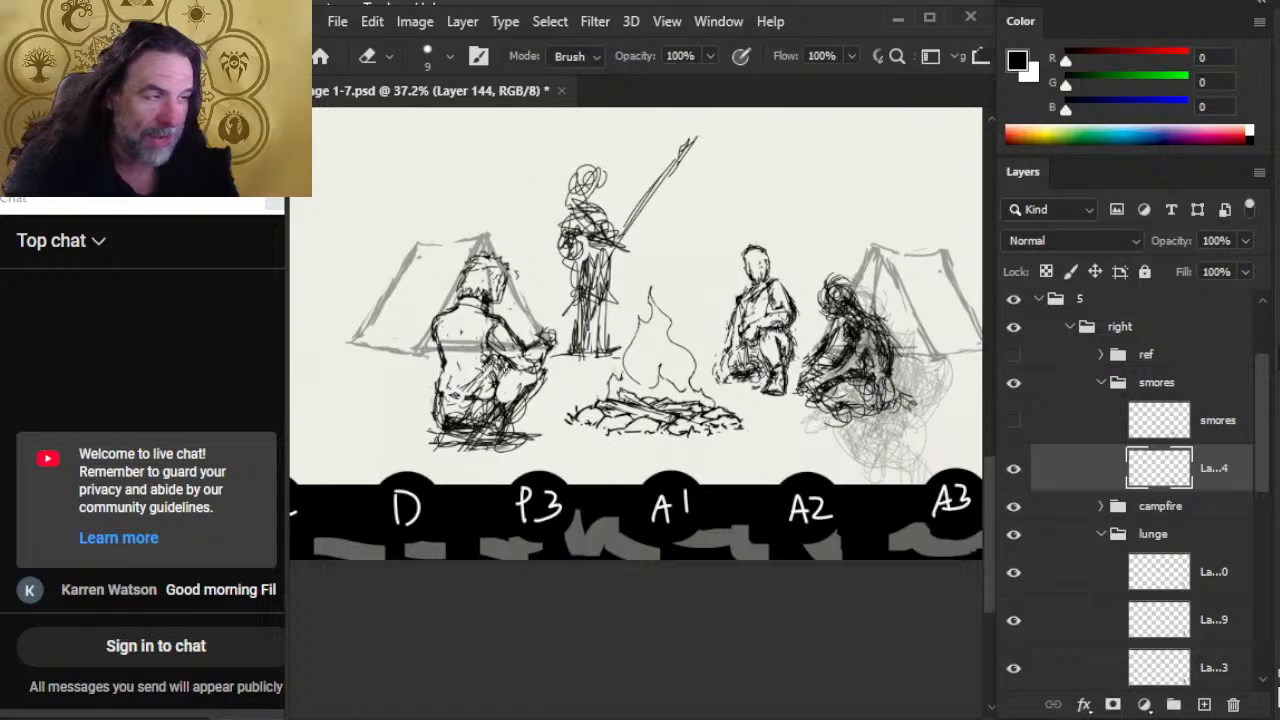
pyautogui.press('b')
# Step: Trim the outside of the smores figure's rear shoulder and add small strokes on the upper back
pyautogui.press('e')
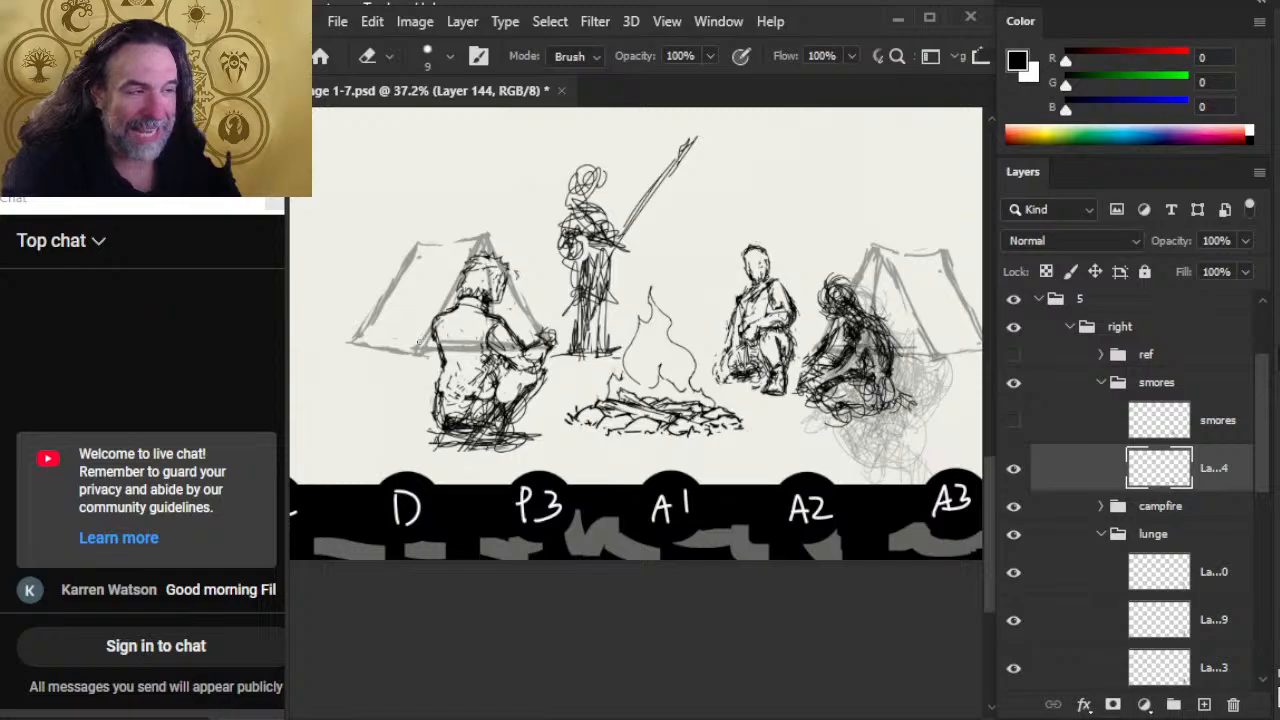
pyautogui.moveTo(429, 323)
pyautogui.mouseDown()
pyautogui.moveTo(431, 343)
pyautogui.moveTo(434, 333)
pyautogui.mouseUp()
pyautogui.press('b')
pyautogui.press('e')
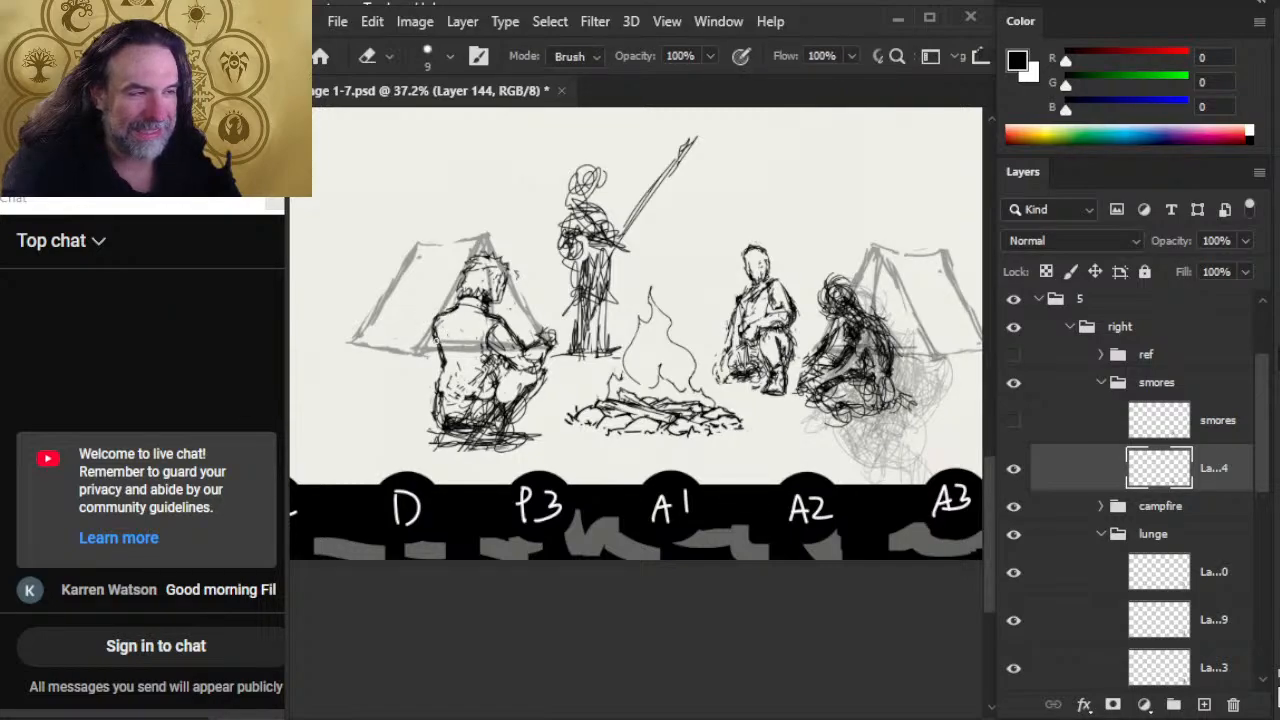
pyautogui.press('b')
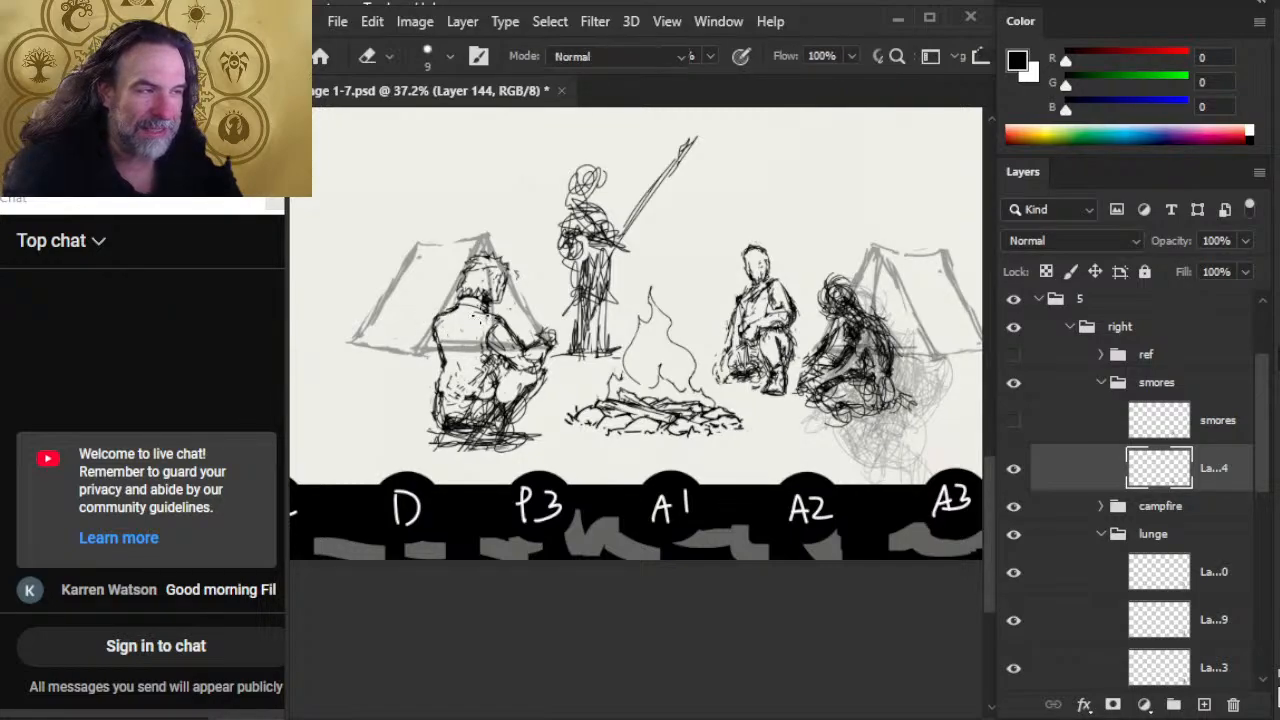
pyautogui.moveTo(478, 320)
pyautogui.mouseDown()
pyautogui.moveTo(494, 308)
pyautogui.moveTo(471, 316)
pyautogui.mouseUp()
pyautogui.press('e')
pyautogui.press('b')
# Step: Sketch the smores figure's nape and jacket collar, cleaning the lines around the neck with small erasures
pyautogui.press('e')
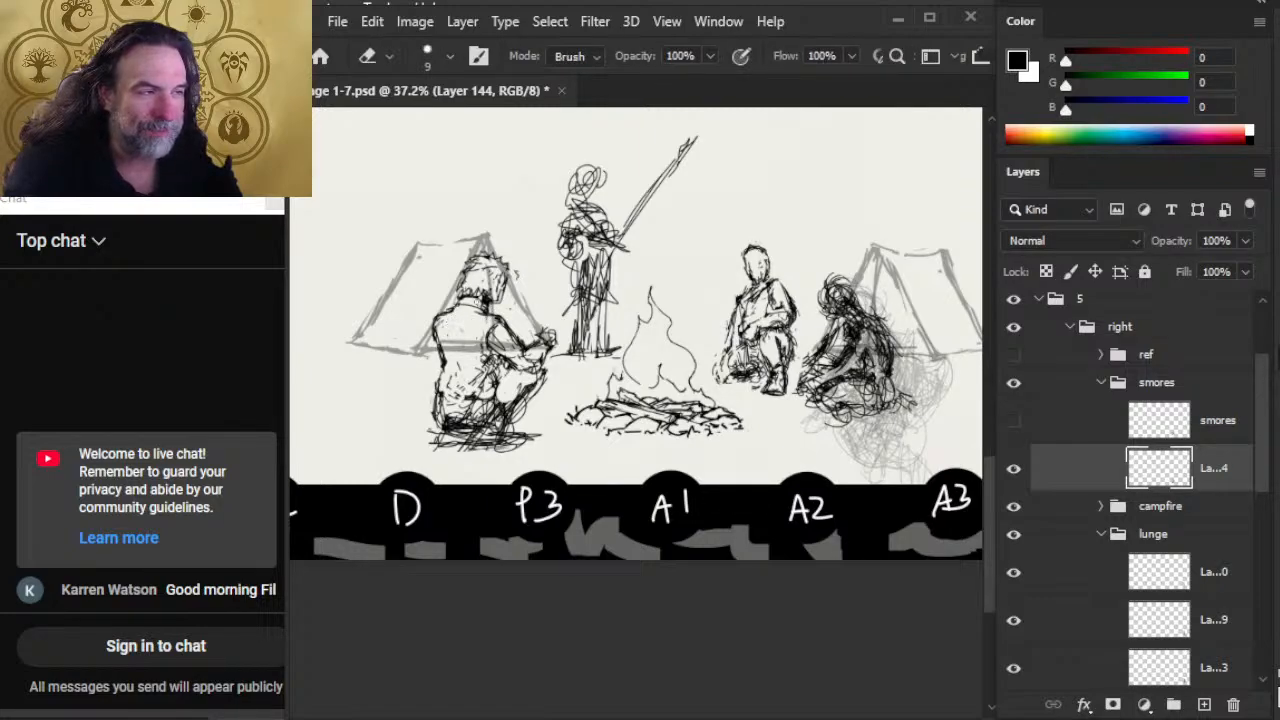
pyautogui.press('b')
pyautogui.moveTo(484, 296); pyautogui.dragTo(484, 308)
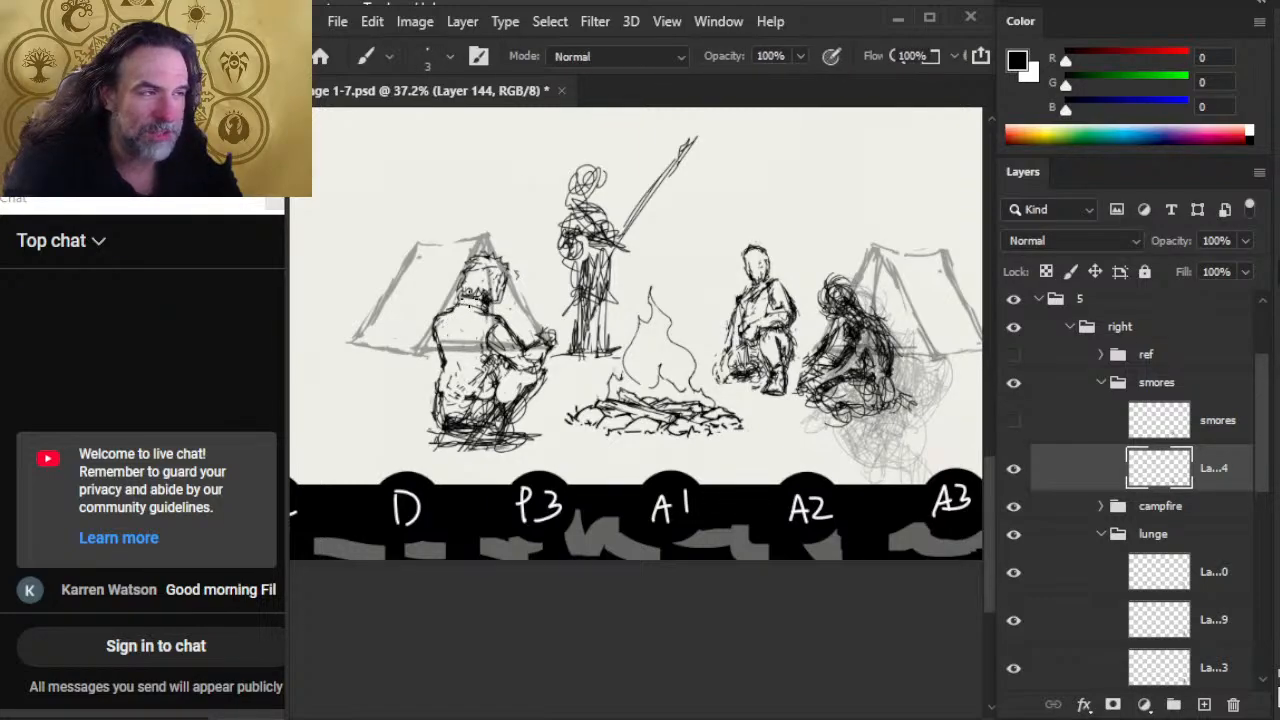
pyautogui.press('e')
pyautogui.press('b')
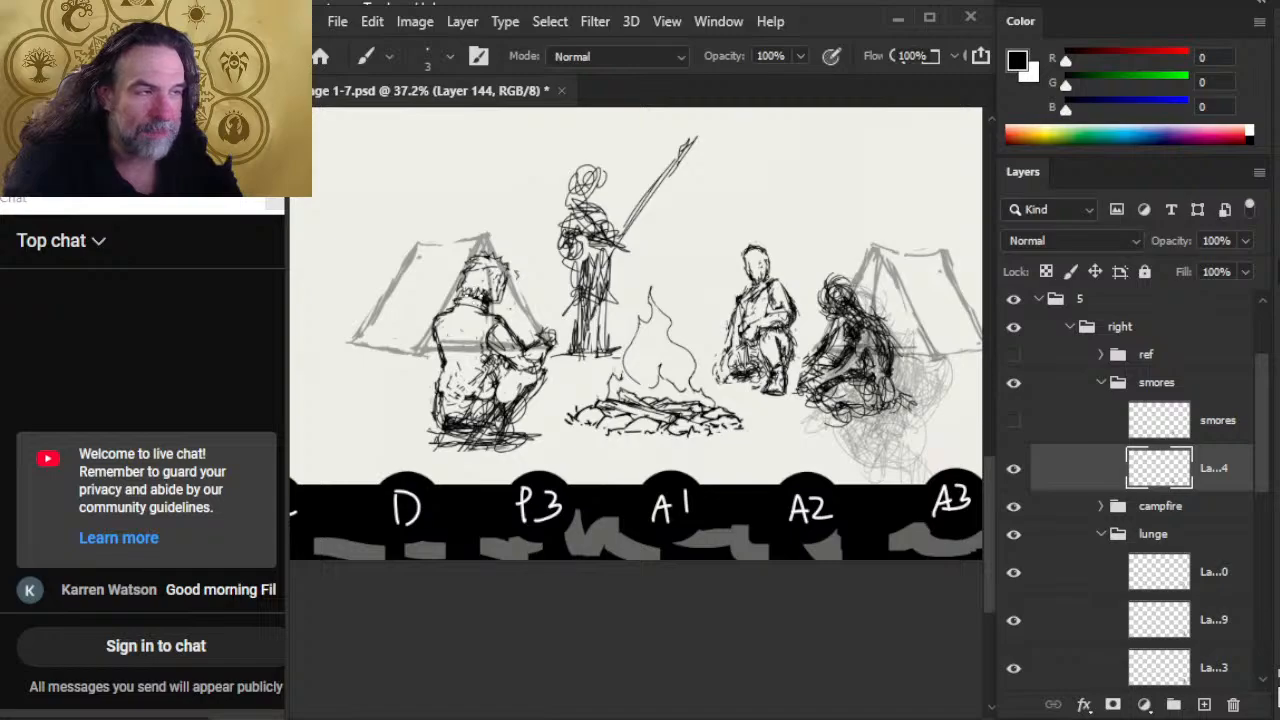
pyautogui.press('e')
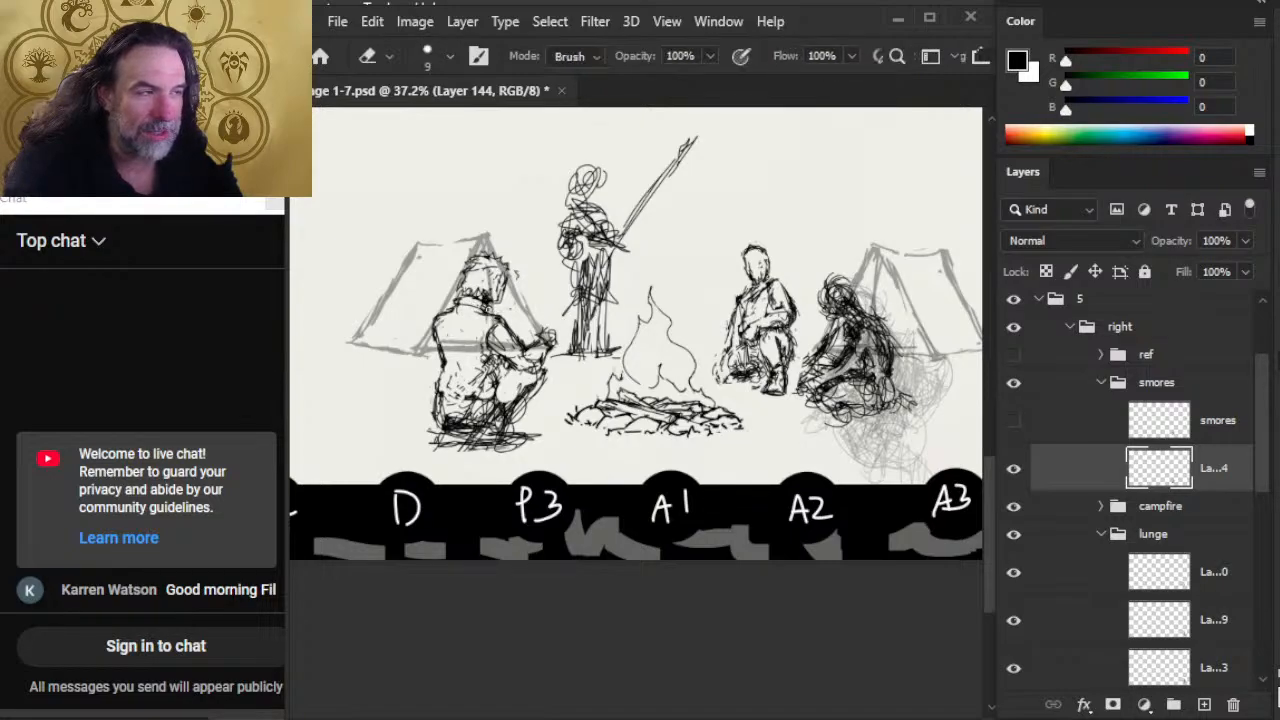
pyautogui.press('b')
pyautogui.press('e')
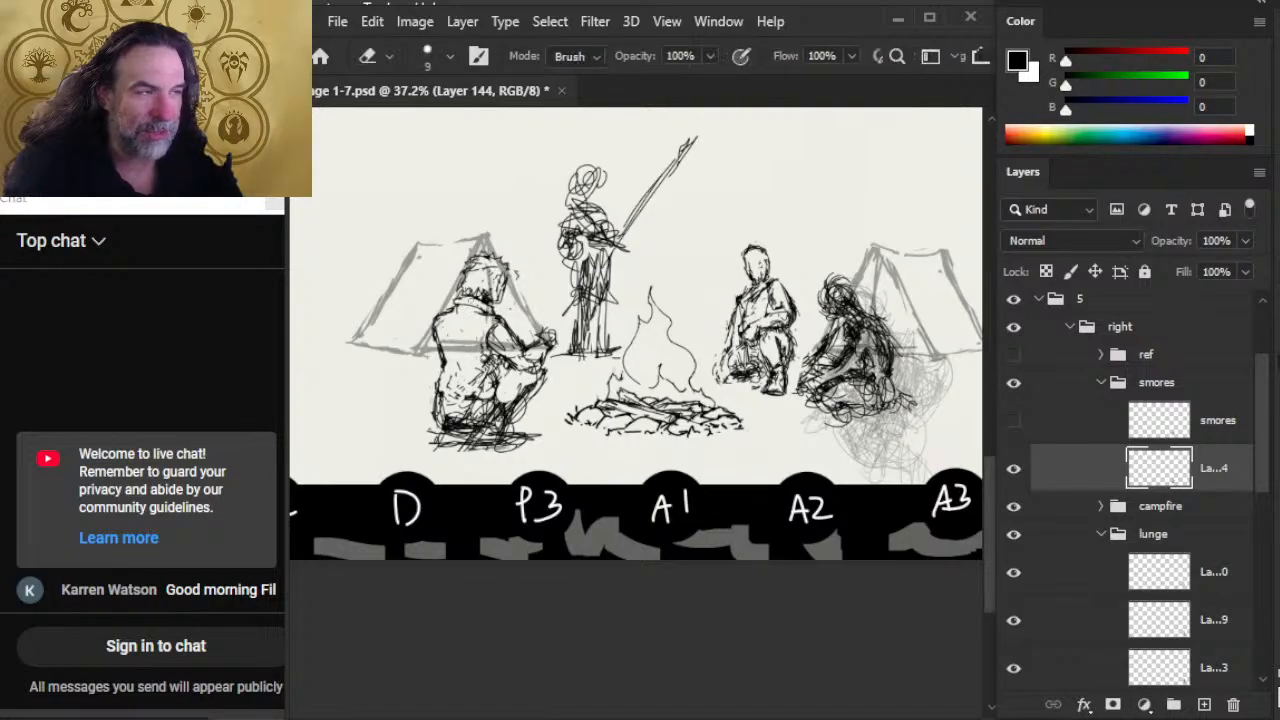
pyautogui.press('b')
pyautogui.press('e')
pyautogui.press('b')
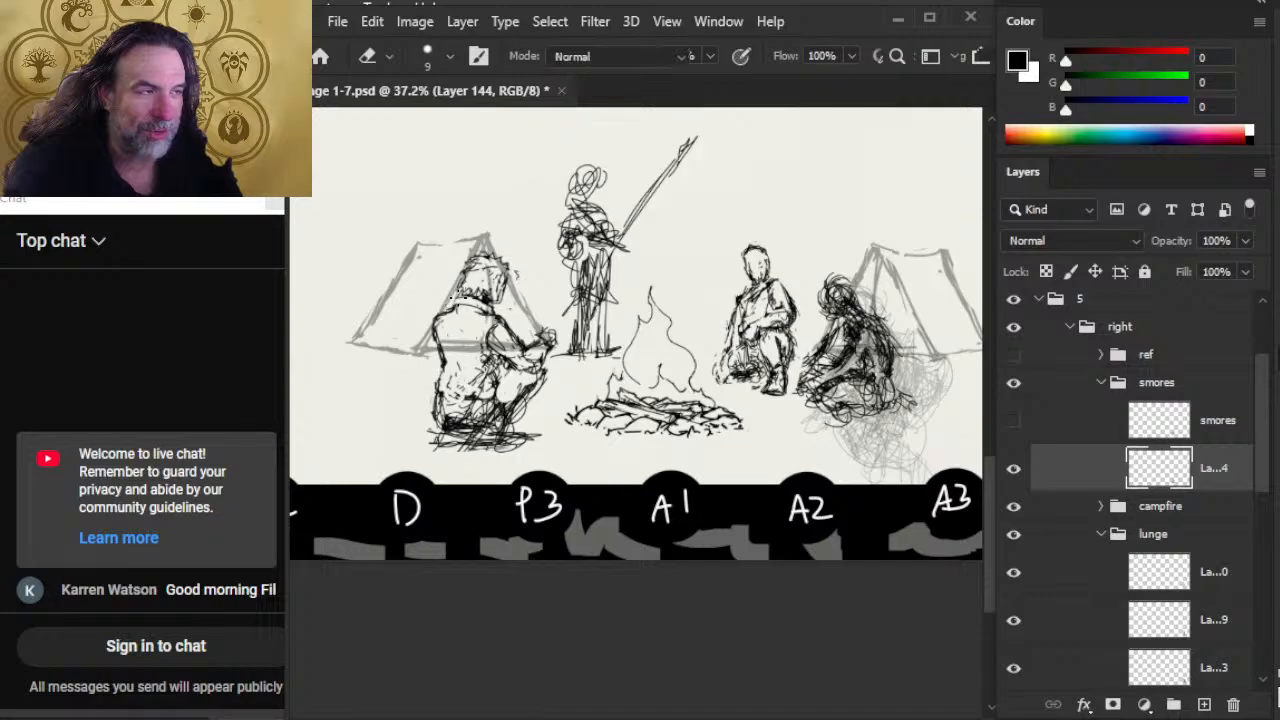
# Step: Rework the lines between the smores figure's collar and near shoulder with fine brush strokes and erasures
pyautogui.press('e')
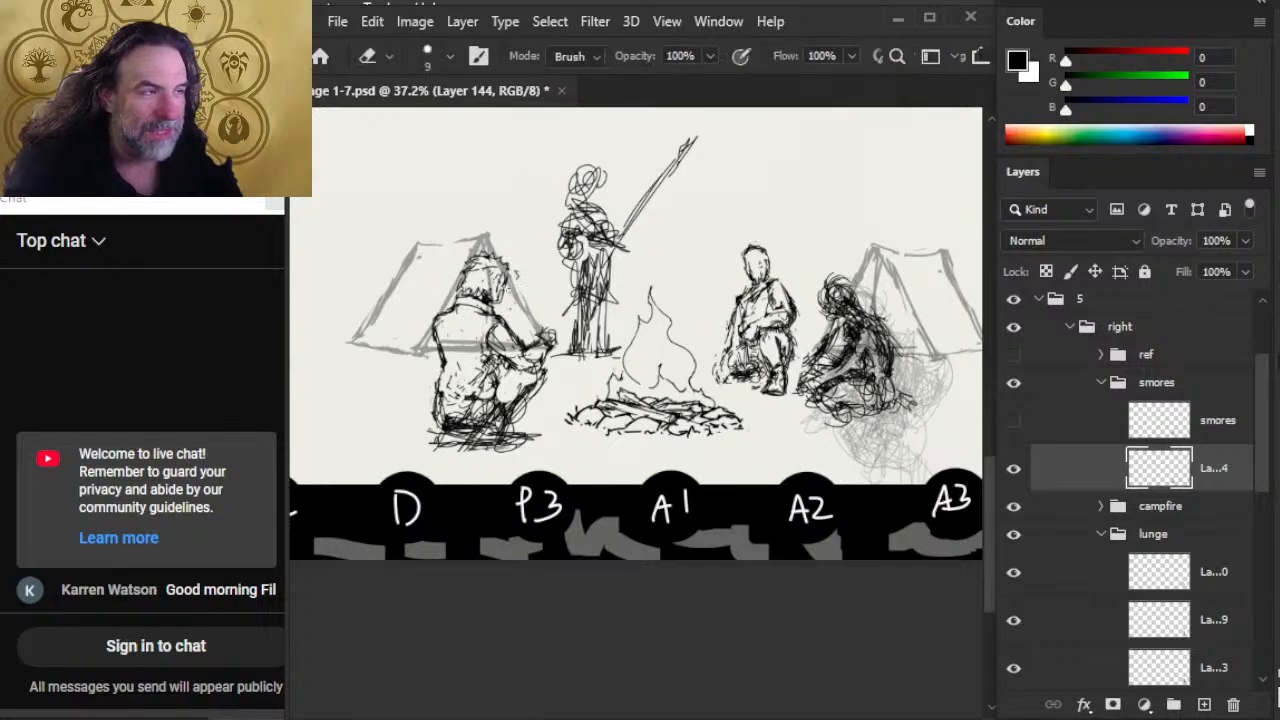
pyautogui.press('b')
pyautogui.press('e')
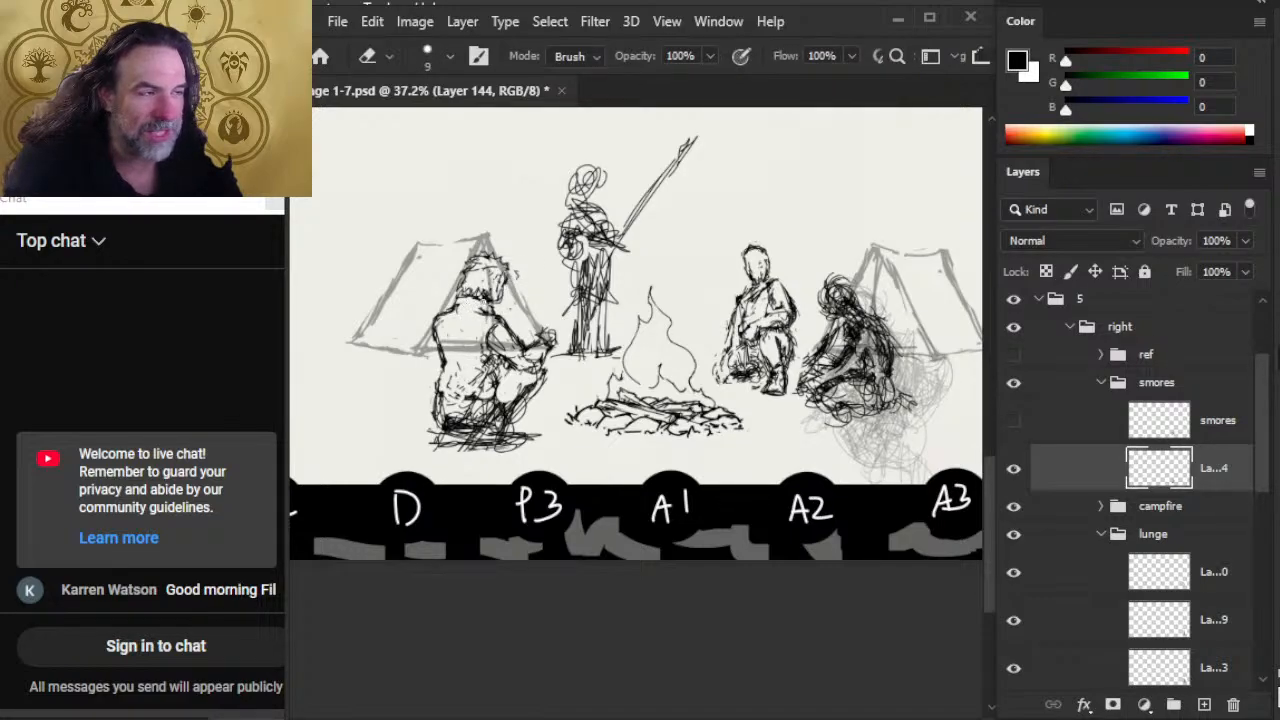
pyautogui.press('b')
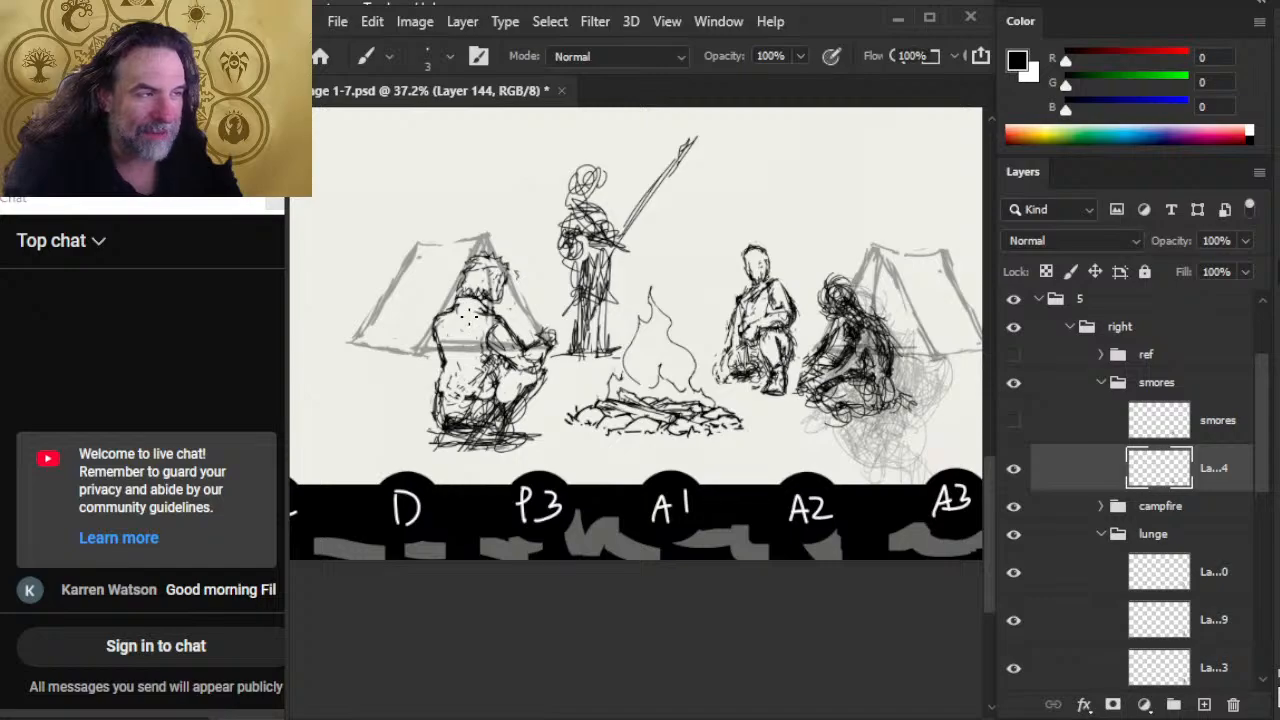
pyautogui.press('e')
pyautogui.press('b')
pyautogui.press('e')
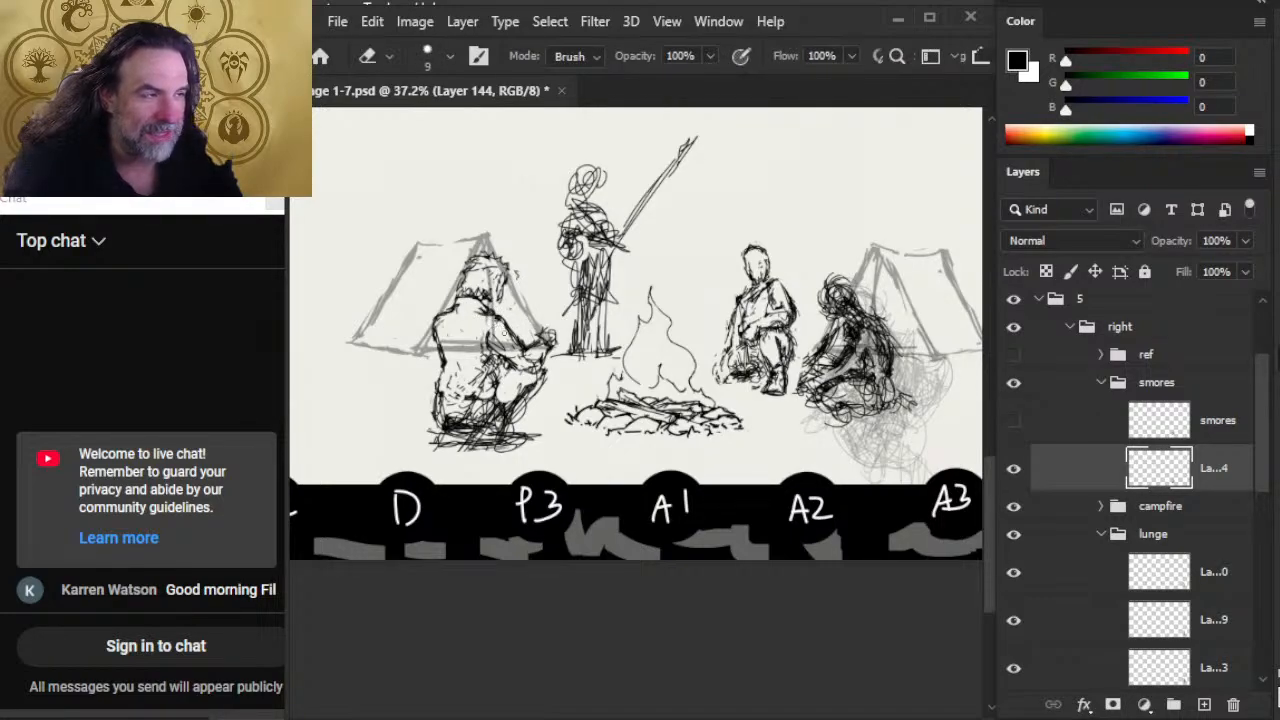
pyautogui.press('b')
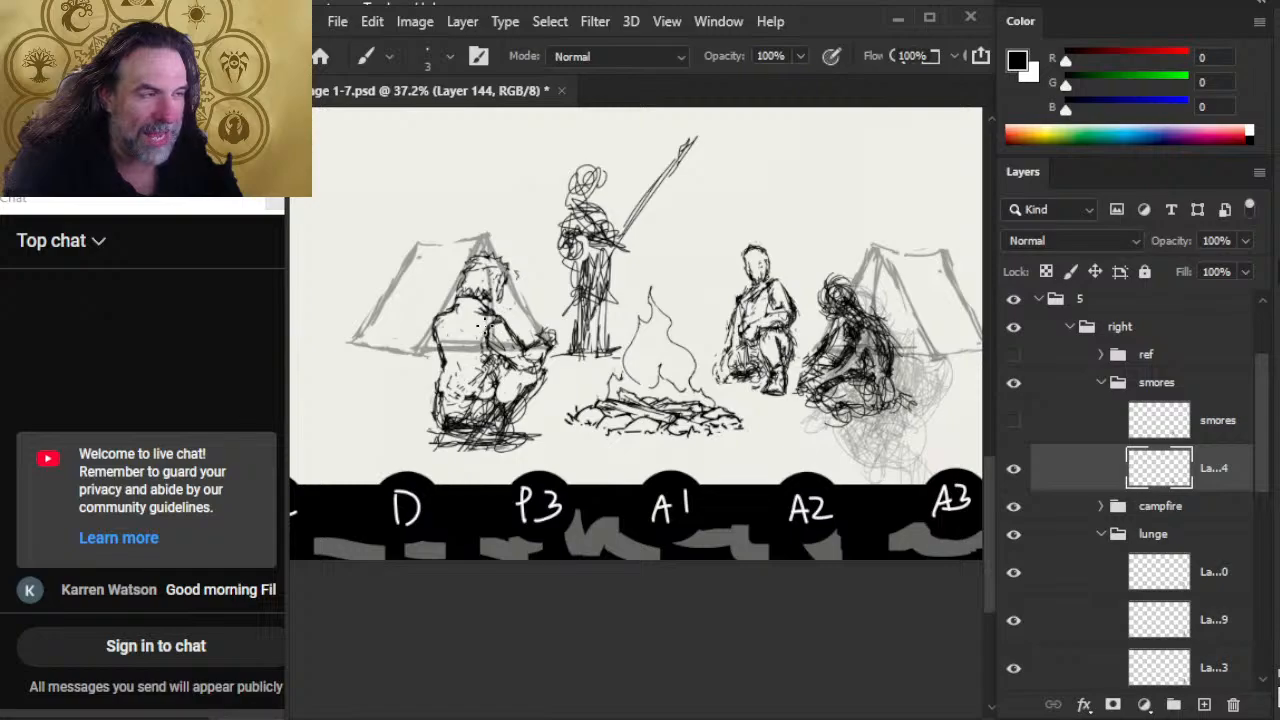
pyautogui.press('e')
pyautogui.press('b')
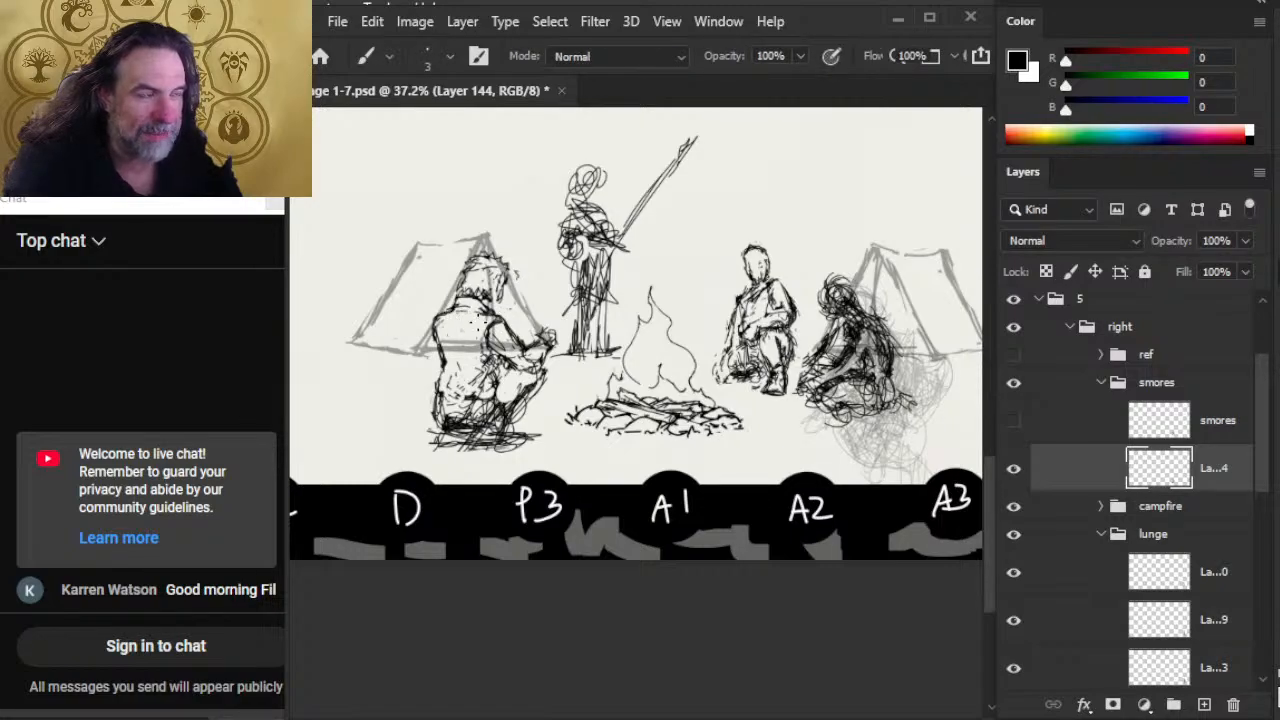
# Step: Erase the overlapping lines between the smores figure's forearm and torso and redraw the edge under the arm
pyautogui.press('e')
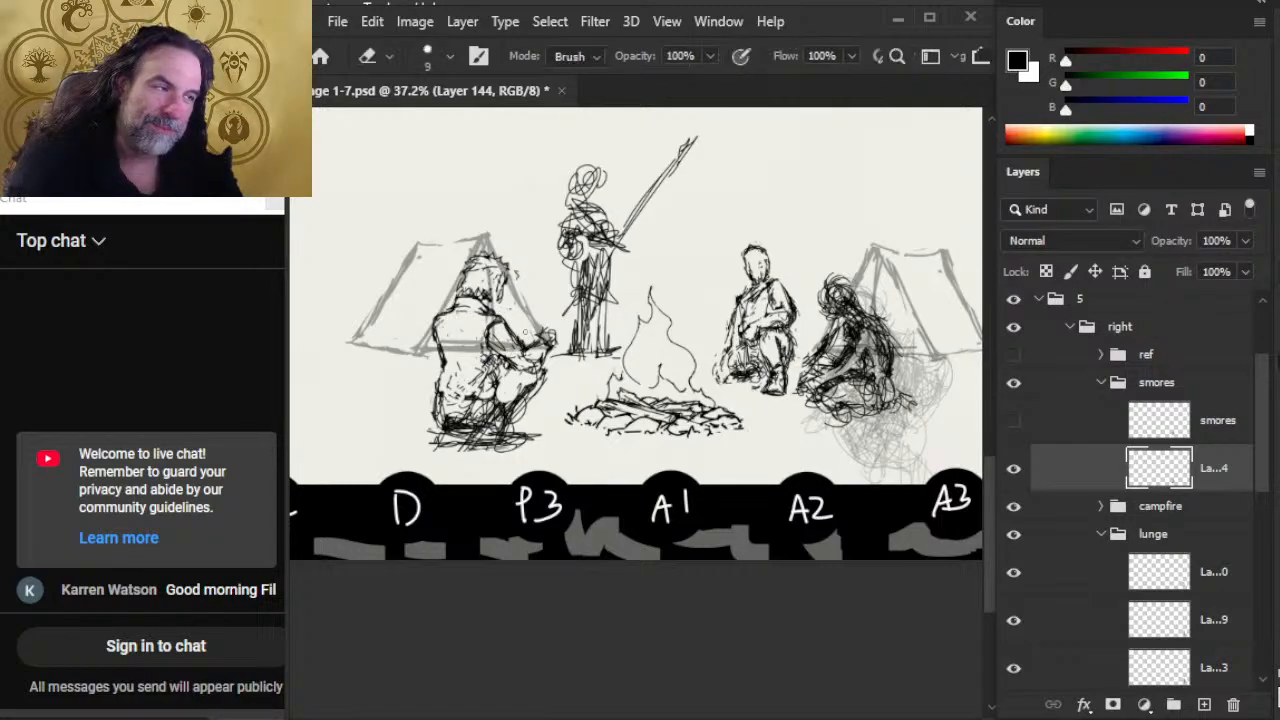
pyautogui.moveTo(507, 340)
pyautogui.mouseDown()
pyautogui.moveTo(524, 345)
pyautogui.moveTo(508, 325)
pyautogui.moveTo(525, 350)
pyautogui.moveTo(502, 314)
pyautogui.moveTo(479, 348)
pyautogui.moveTo(502, 354)
pyautogui.moveTo(481, 347)
pyautogui.moveTo(480, 364)
pyautogui.mouseUp()
pyautogui.press('b')
pyautogui.press('e')
pyautogui.press('b')
pyautogui.press('e')
pyautogui.press('b')
# Step: Erase the scribbles down the smores figure's side to the hip and redraw the jacket's front edge
pyautogui.press('e')
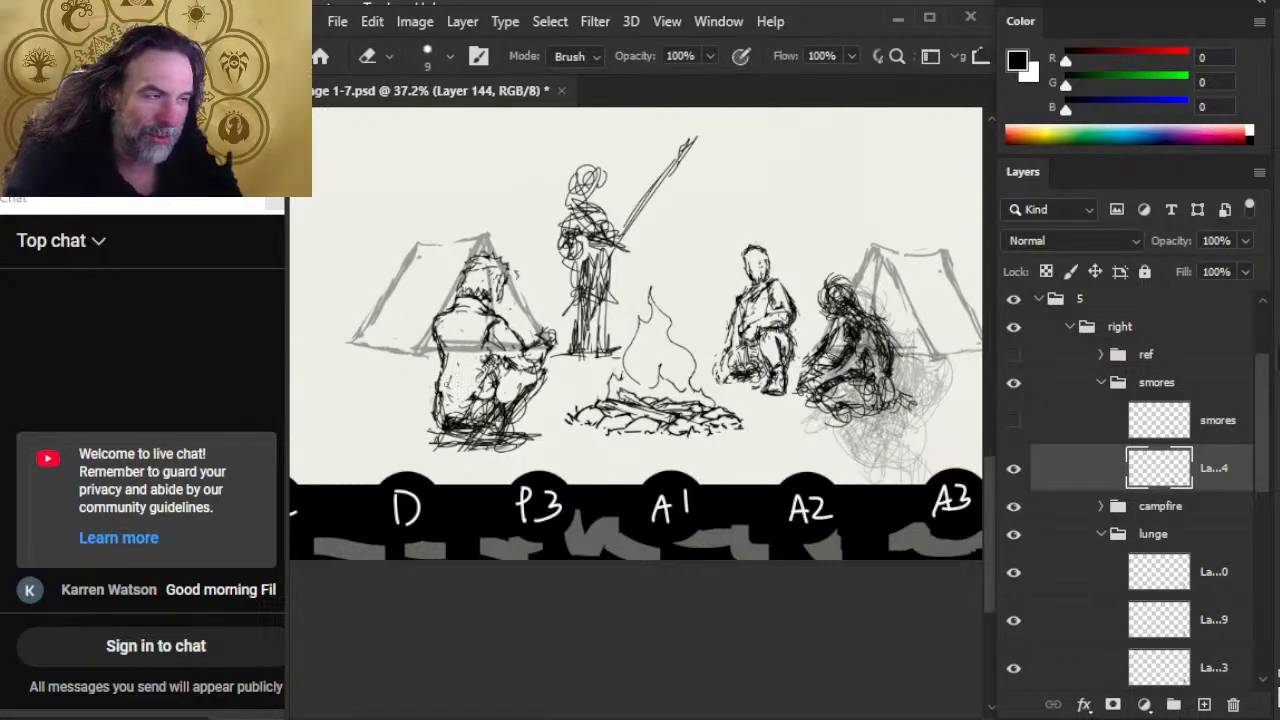
pyautogui.moveTo(478, 360)
pyautogui.mouseDown()
pyautogui.moveTo(492, 398)
pyautogui.moveTo(436, 410)
pyautogui.moveTo(480, 418)
pyautogui.moveTo(472, 410)
pyautogui.mouseUp()
pyautogui.press('b')
pyautogui.press('e')
pyautogui.press('b')
# Step: Clear the scribbled marks from the smores figure's lower back and redraw the waist side of the jacket
pyautogui.press('e')
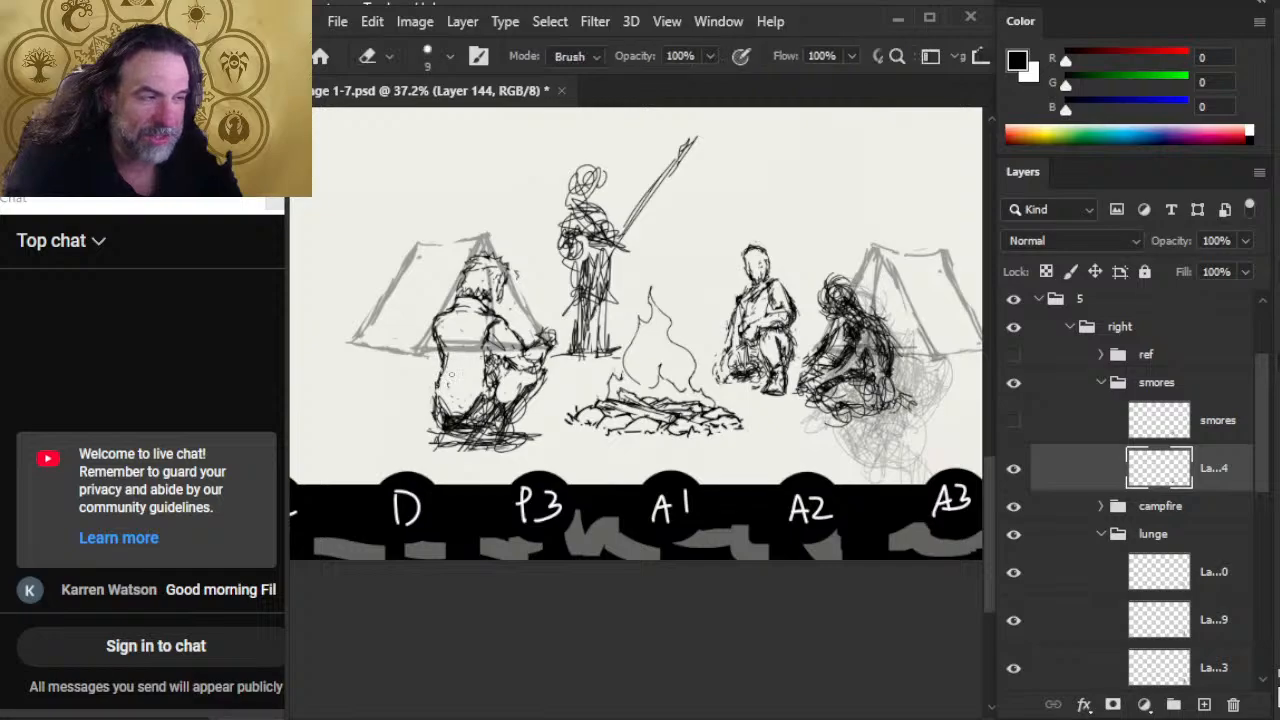
pyautogui.press('b')
pyautogui.moveTo(442, 356)
pyautogui.mouseDown()
pyautogui.moveTo(434, 374)
pyautogui.moveTo(440, 345)
pyautogui.moveTo(466, 366)
pyautogui.moveTo(471, 330)
pyautogui.moveTo(471, 352)
pyautogui.moveTo(478, 336)
pyautogui.moveTo(482, 346)
pyautogui.moveTo(466, 362)
pyautogui.moveTo(468, 340)
pyautogui.moveTo(460, 368)
pyautogui.mouseUp()
pyautogui.press('e')
pyautogui.press('b')
pyautogui.press('e')
pyautogui.press('b')
pyautogui.press('e')
pyautogui.press('b')
pyautogui.press('e')
pyautogui.press('b')
pyautogui.press('e')
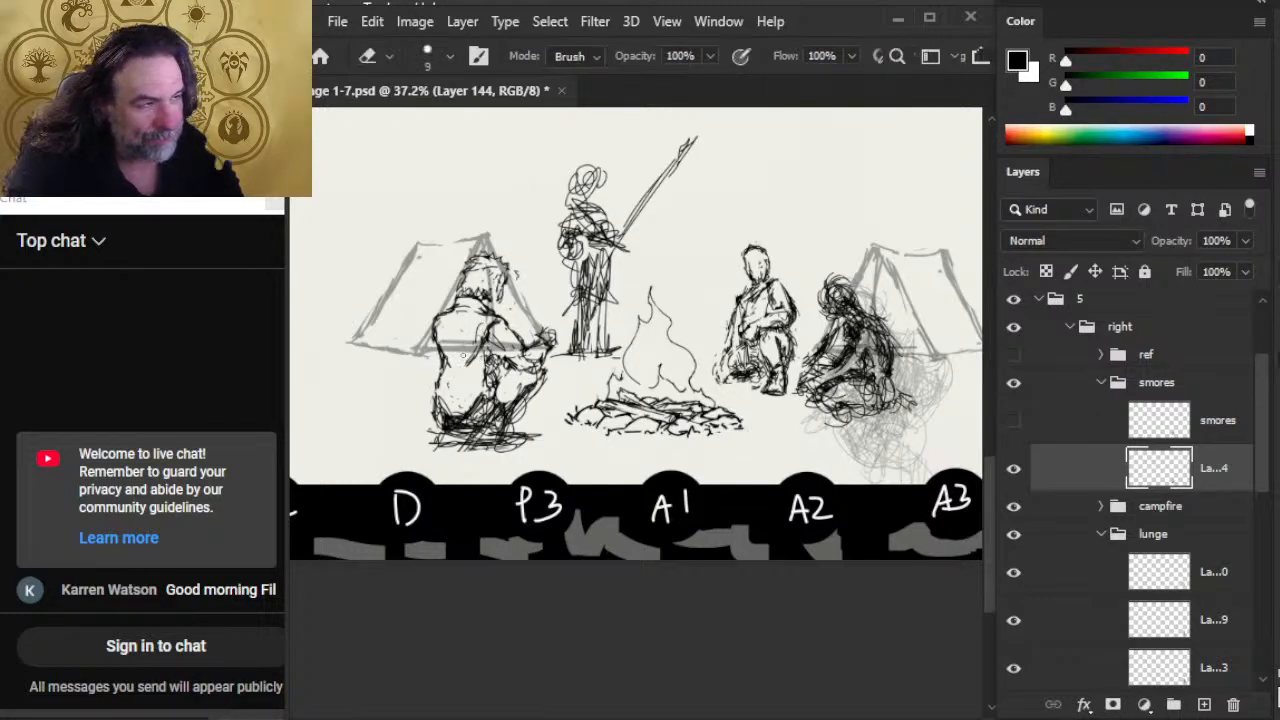
pyautogui.press('b')
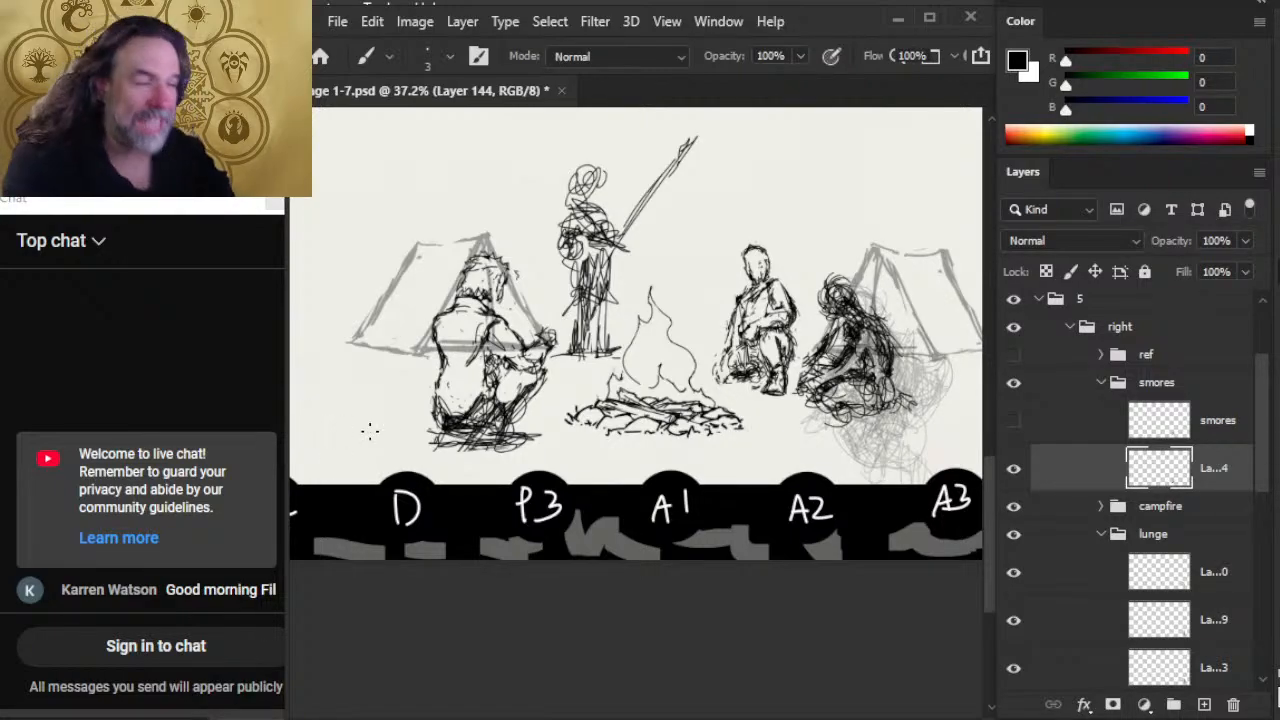
# Step: Erase the scribbled marks across the smores figure's hip and thigh and touch up the thigh lines
pyautogui.press('e')
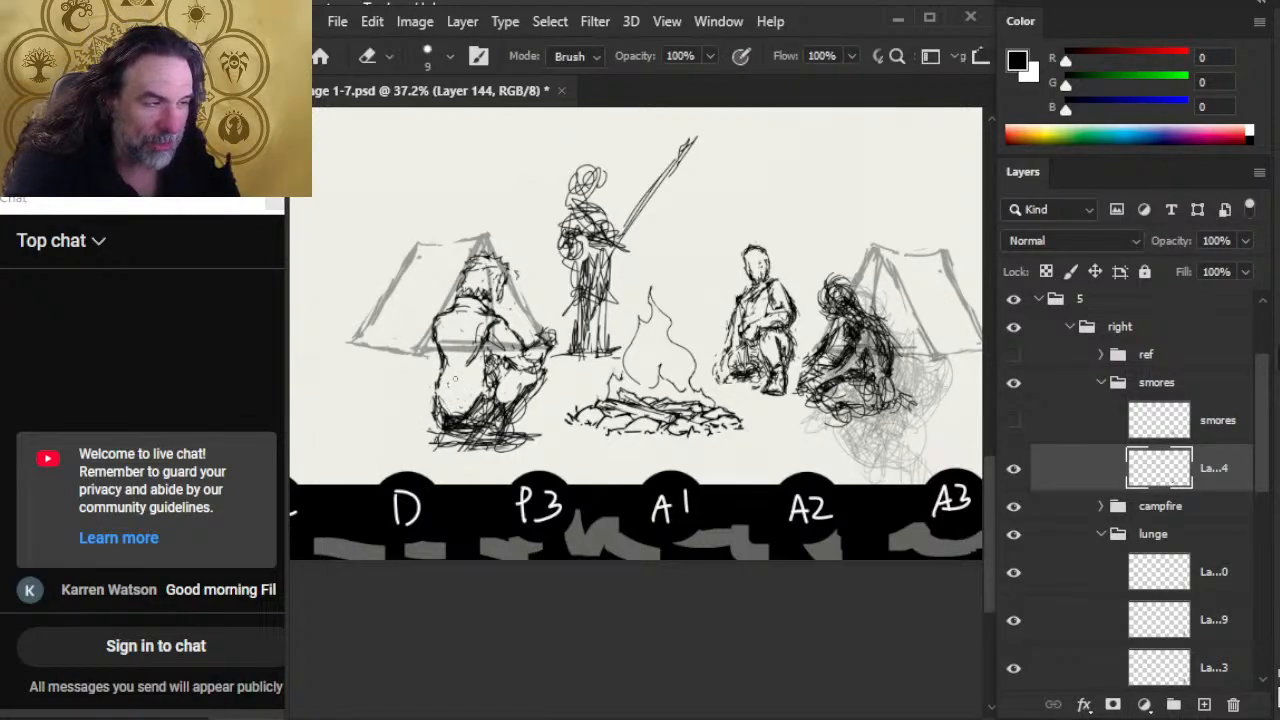
pyautogui.moveTo(452, 410)
pyautogui.mouseDown()
pyautogui.moveTo(469, 414)
pyautogui.moveTo(486, 357)
pyautogui.moveTo(485, 396)
pyautogui.moveTo(507, 367)
pyautogui.moveTo(530, 363)
pyautogui.moveTo(492, 392)
pyautogui.moveTo(512, 366)
pyautogui.moveTo(496, 370)
pyautogui.moveTo(545, 374)
pyautogui.moveTo(506, 430)
pyautogui.moveTo(478, 402)
pyautogui.mouseUp()
pyautogui.press('b')
pyautogui.press('e')
pyautogui.press('b')
pyautogui.press('e')
pyautogui.press('b')
pyautogui.press('e')
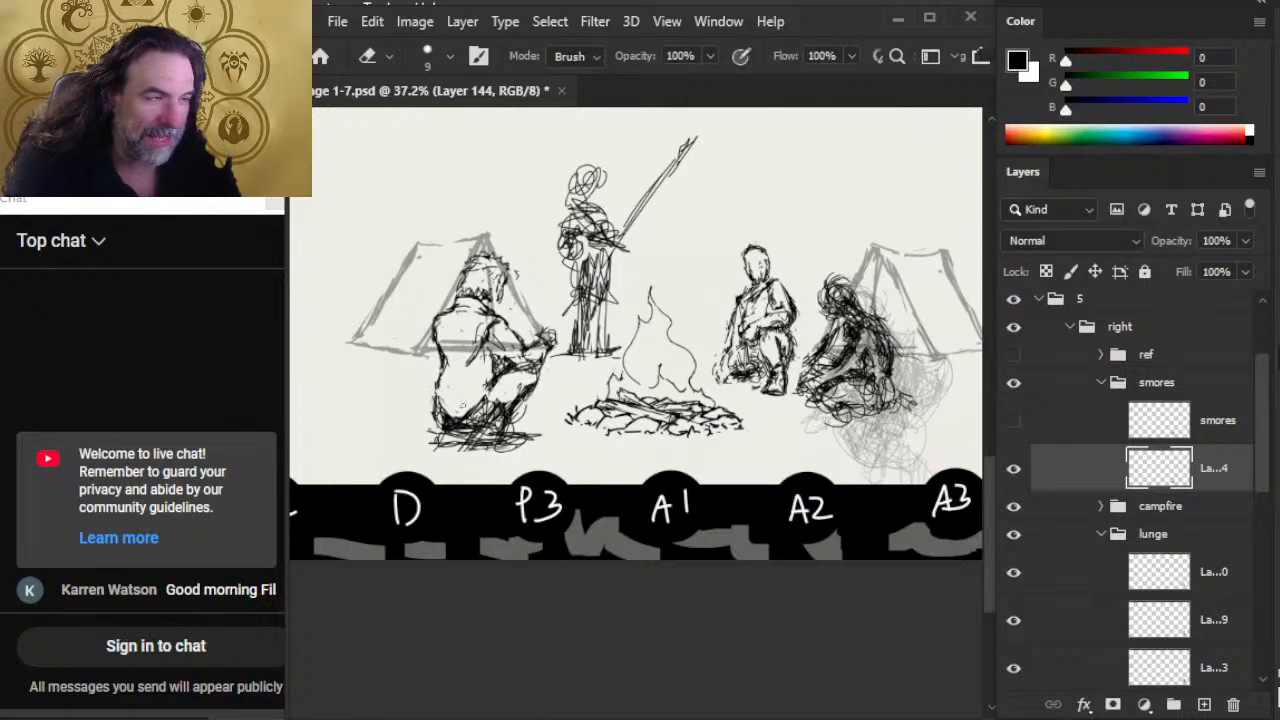
# Step: Clear stray lines from the smores figure's torso below the arm and redraw the waist and knee lines
pyautogui.moveTo(476, 358)
pyautogui.mouseDown()
pyautogui.moveTo(466, 354)
pyautogui.moveTo(485, 345)
pyautogui.moveTo(470, 371)
pyautogui.mouseUp()
pyautogui.press('b')
pyautogui.press('e')
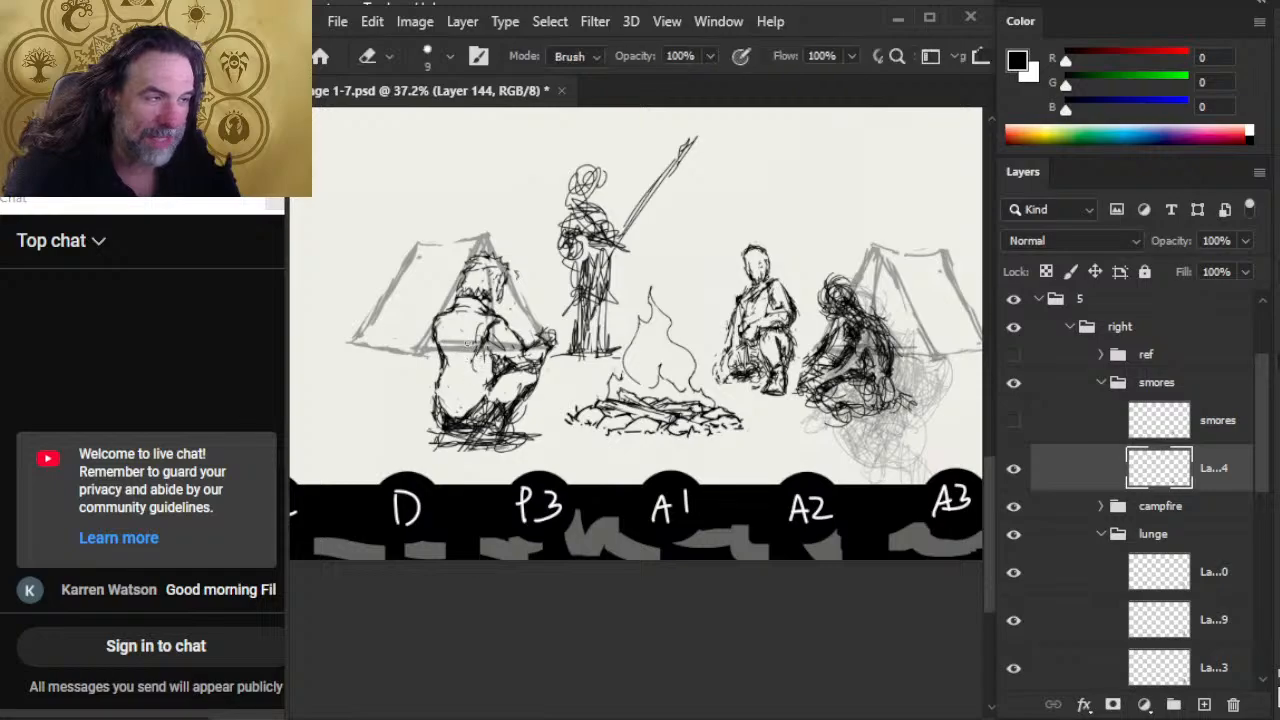
pyautogui.moveTo(480, 326)
pyautogui.mouseDown()
pyautogui.moveTo(438, 382)
pyautogui.moveTo(466, 382)
pyautogui.mouseUp()
pyautogui.press('b')
pyautogui.moveTo(442, 372)
pyautogui.mouseDown()
pyautogui.moveTo(464, 374)
pyautogui.moveTo(452, 386)
pyautogui.moveTo(467, 366)
pyautogui.moveTo(466, 380)
pyautogui.moveTo(494, 368)
pyautogui.moveTo(492, 356)
pyautogui.moveTo(518, 362)
pyautogui.moveTo(500, 346)
pyautogui.moveTo(527, 362)
pyautogui.mouseUp()
# Step: Refine the smores figure's raised knee and thigh with alternating erasures and fine brush strokes
pyautogui.press('e')
pyautogui.press('b')
pyautogui.press('e')
pyautogui.press('b')
pyautogui.press('e')
pyautogui.press('b')
pyautogui.press('e')
pyautogui.press('b')
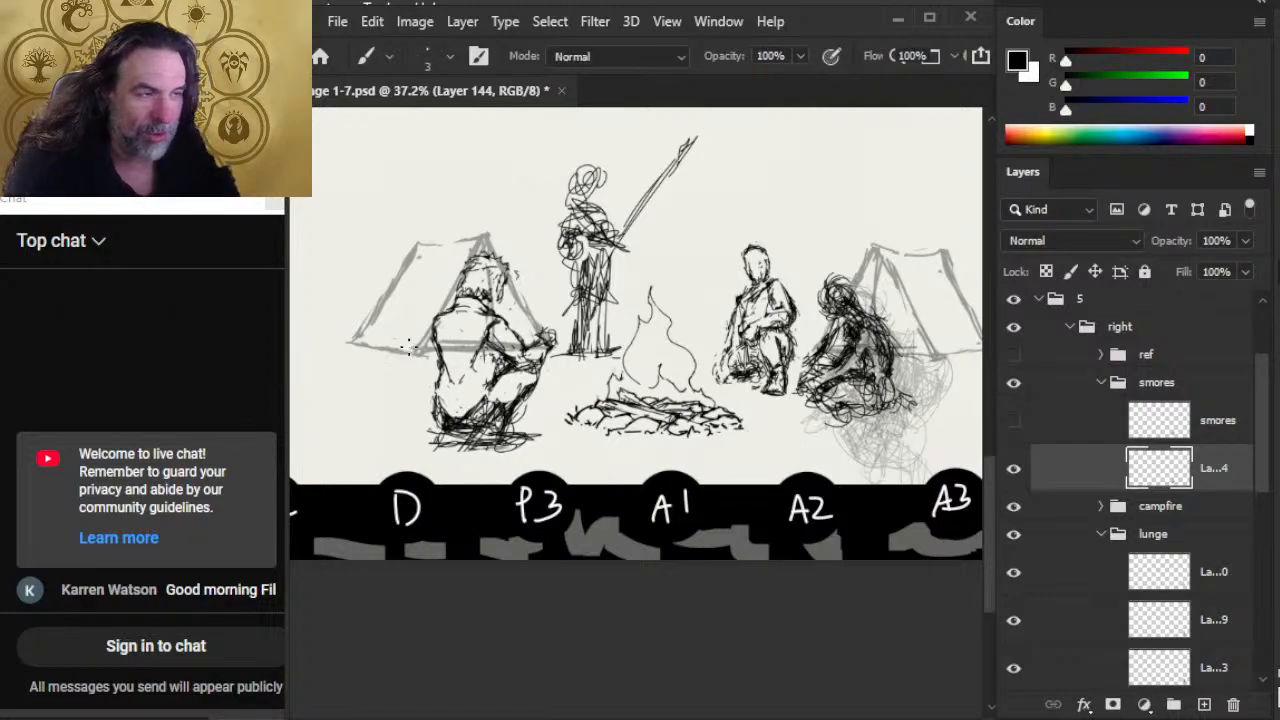
# Step: Redraw the outline of the smores figure's back from the shoulder to the waist and trim it
pyautogui.moveTo(430, 322)
pyautogui.mouseDown()
pyautogui.moveTo(440, 364)
pyautogui.moveTo(418, 344)
pyautogui.moveTo(444, 362)
pyautogui.mouseUp()
pyautogui.press('e')
pyautogui.press('b')
pyautogui.press('e')
pyautogui.press('b')
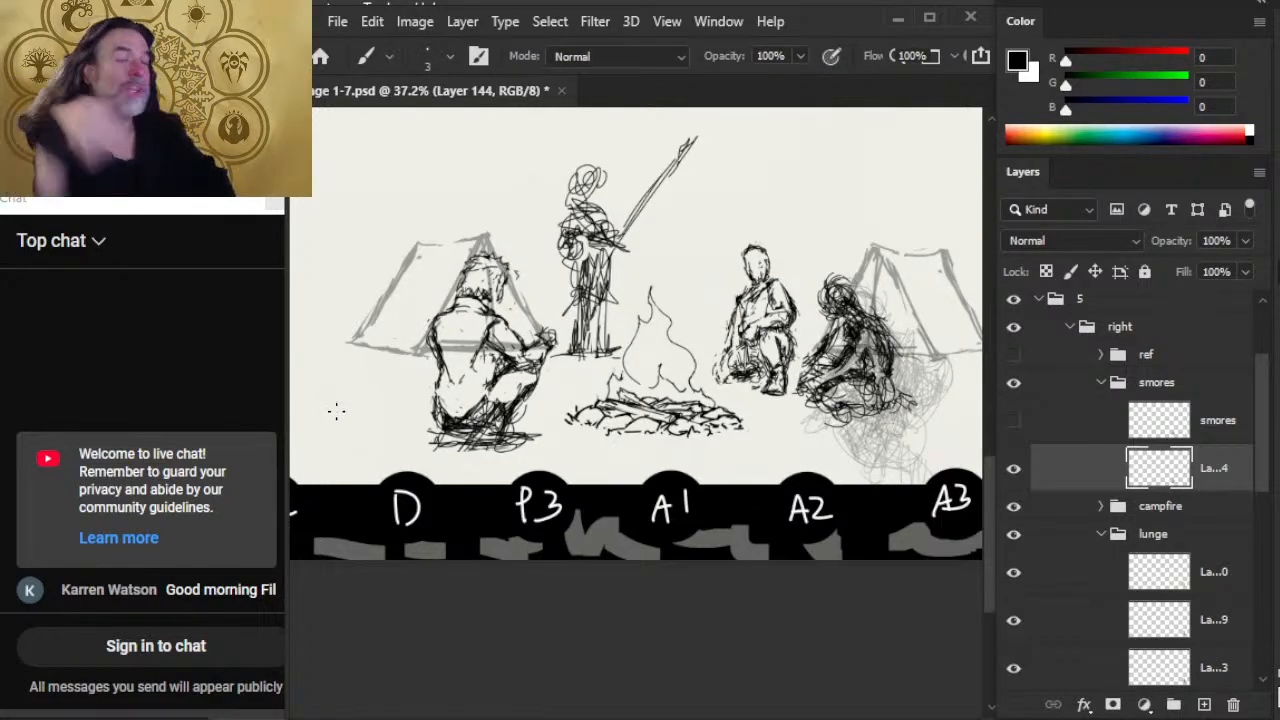
# Step: Rework the lines under the smores figure's elbow to the knee with brush strokes and small erasures
pyautogui.press('e')
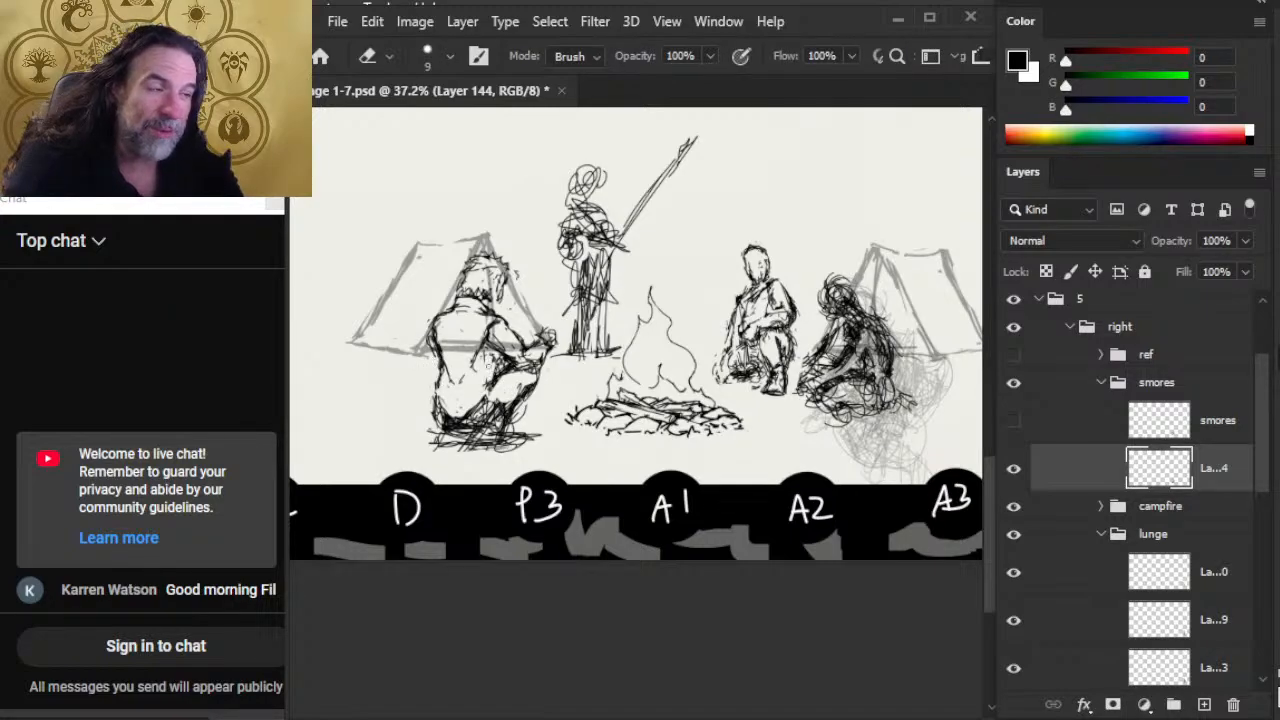
pyautogui.press('b')
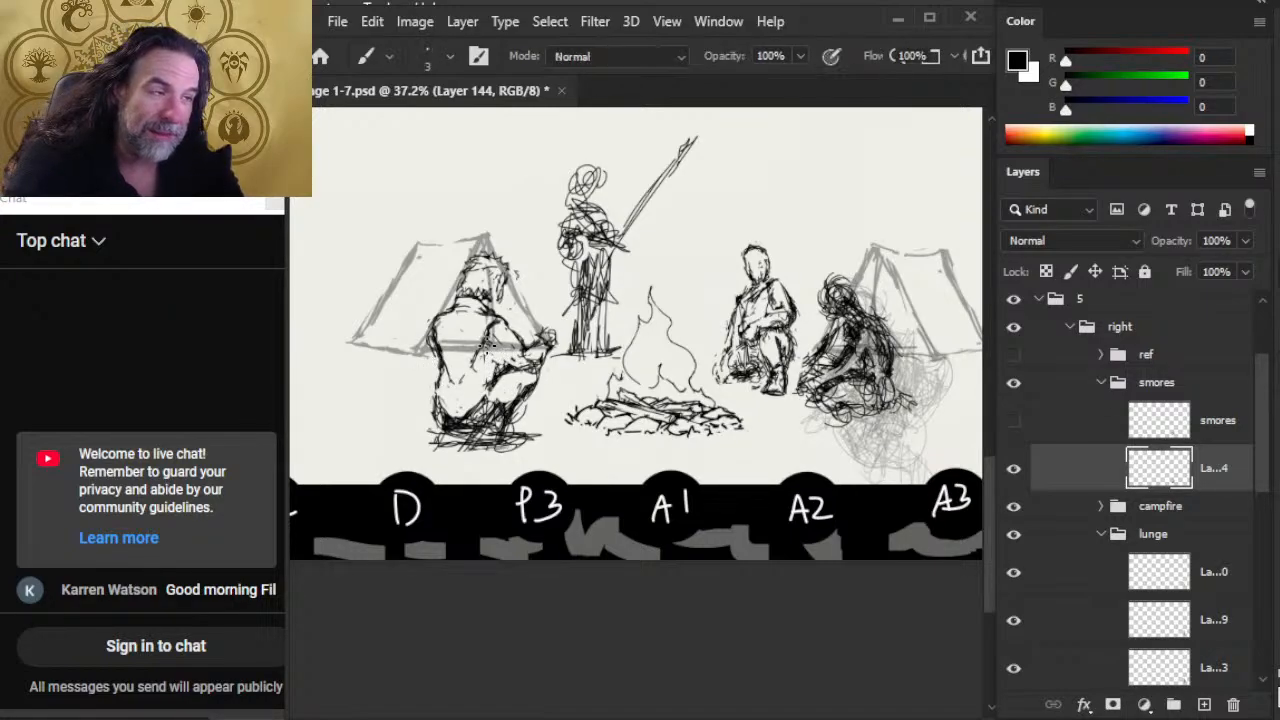
pyautogui.moveTo(488, 344); pyautogui.dragTo(526, 370)
pyautogui.press('e')
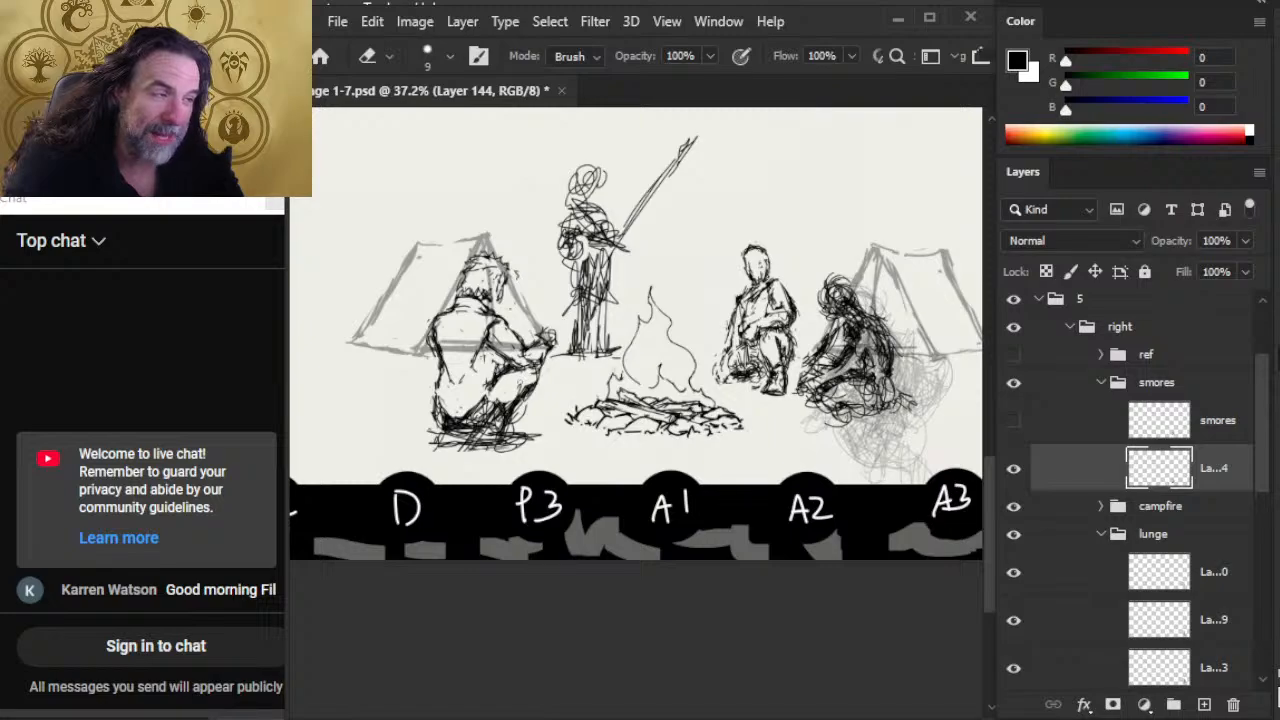
pyautogui.press('b')
pyautogui.press('e')
pyautogui.press('b')
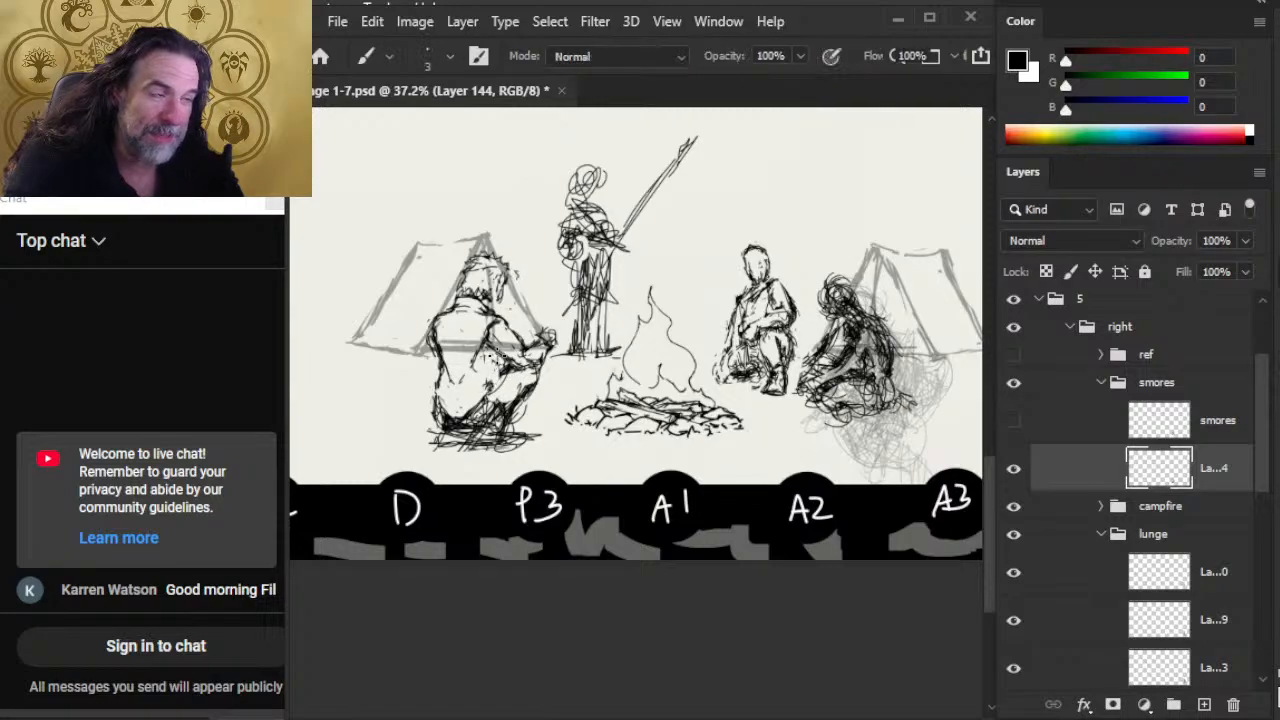
# Step: Erase the dark scribbles under the smores figure's seat and redraw the curved outline of the seat
pyautogui.moveTo(504, 348)
pyautogui.mouseDown()
pyautogui.moveTo(496, 408)
pyautogui.moveTo(469, 432)
pyautogui.mouseUp()
pyautogui.press('e')
pyautogui.press('b')
pyautogui.press('e')
pyautogui.moveTo(468, 418); pyautogui.dragTo(457, 431)
pyautogui.moveTo(433, 405)
pyautogui.mouseDown()
pyautogui.moveTo(443, 421)
pyautogui.moveTo(430, 419)
pyautogui.mouseUp()
pyautogui.press('b')
pyautogui.moveTo(430, 411); pyautogui.dragTo(440, 427)
pyautogui.moveTo(435, 397); pyautogui.dragTo(430, 414)
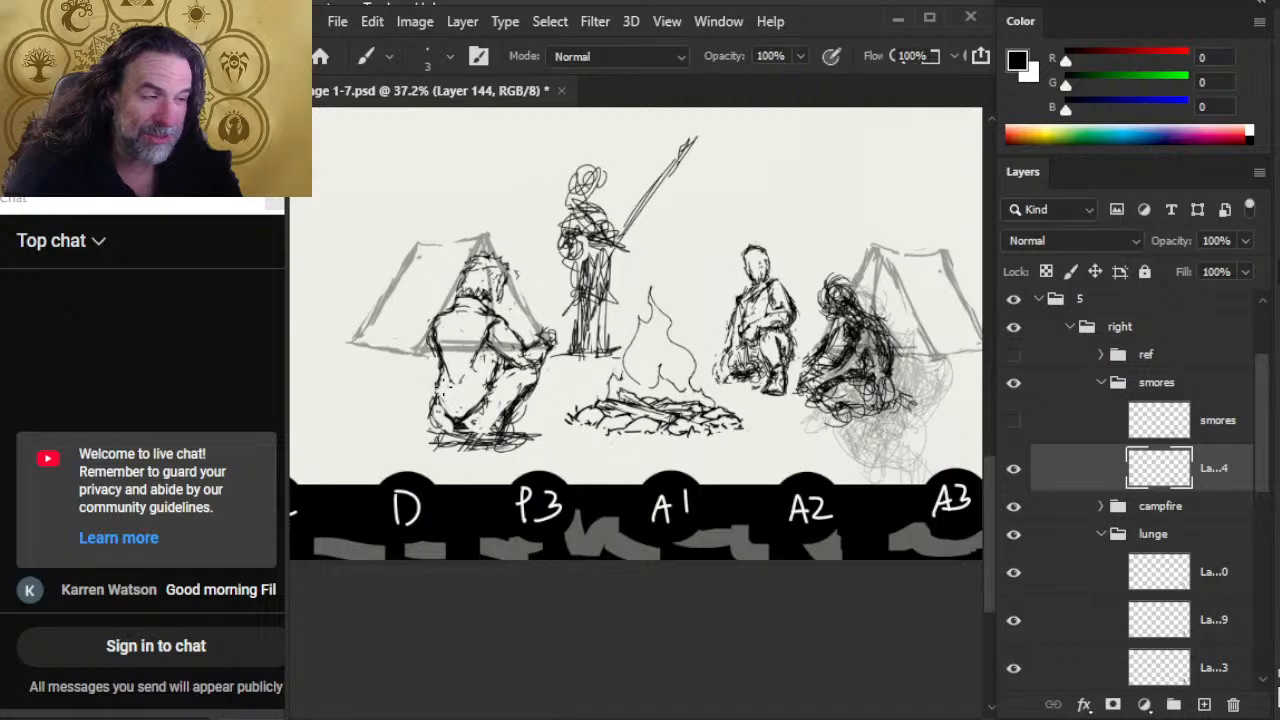
# Step: Erase the overlap between the smores figure's jacket front and thigh and redraw the jacket edge and top of the knee
pyautogui.press('e')
pyautogui.moveTo(494, 381); pyautogui.dragTo(488, 405)
pyautogui.moveTo(495, 375)
pyautogui.mouseDown()
pyautogui.moveTo(486, 394)
pyautogui.moveTo(491, 382)
pyautogui.mouseUp()
pyautogui.press('b')
pyautogui.moveTo(487, 350)
pyautogui.mouseDown()
pyautogui.moveTo(485, 374)
pyautogui.moveTo(502, 373)
pyautogui.moveTo(488, 390)
pyautogui.mouseUp()
pyautogui.press('e')
pyautogui.press('b')
pyautogui.moveTo(494, 368); pyautogui.dragTo(526, 362)
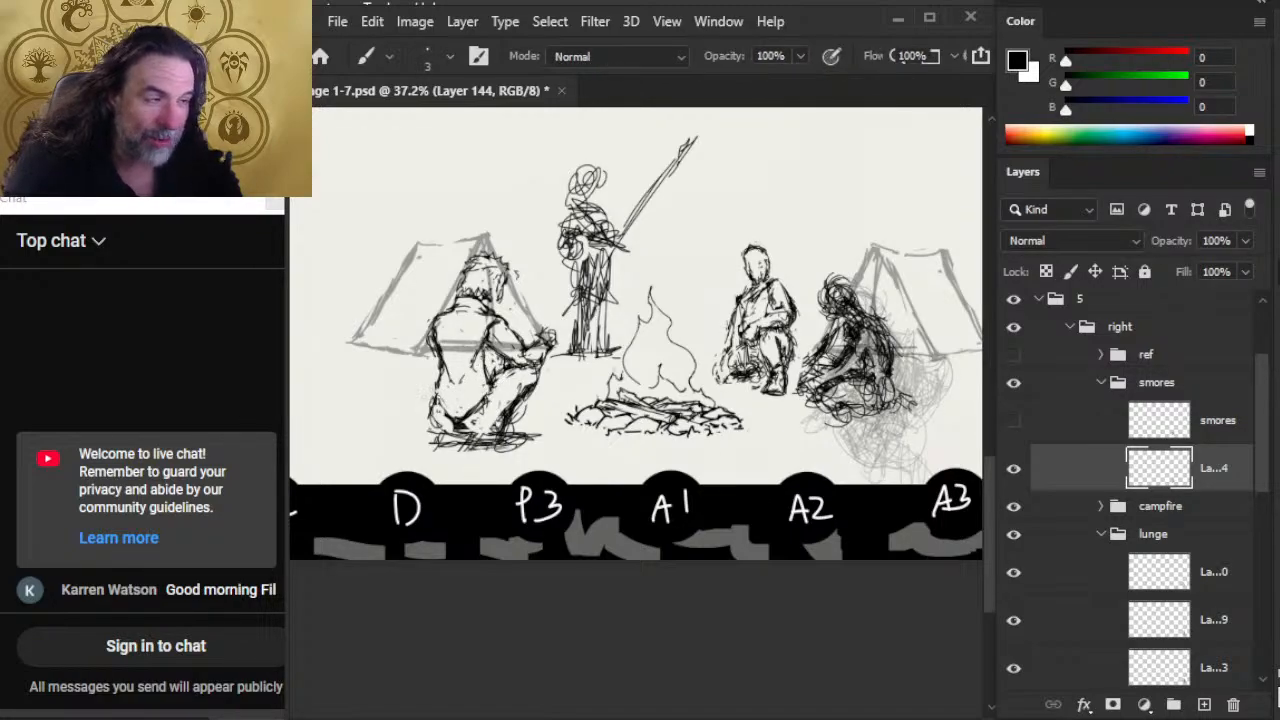
# Step: Strengthen the smores figure's hip outline and shade the shin from the knee down to the foot
pyautogui.moveTo(436, 376); pyautogui.dragTo(430, 404)
pyautogui.press('e')
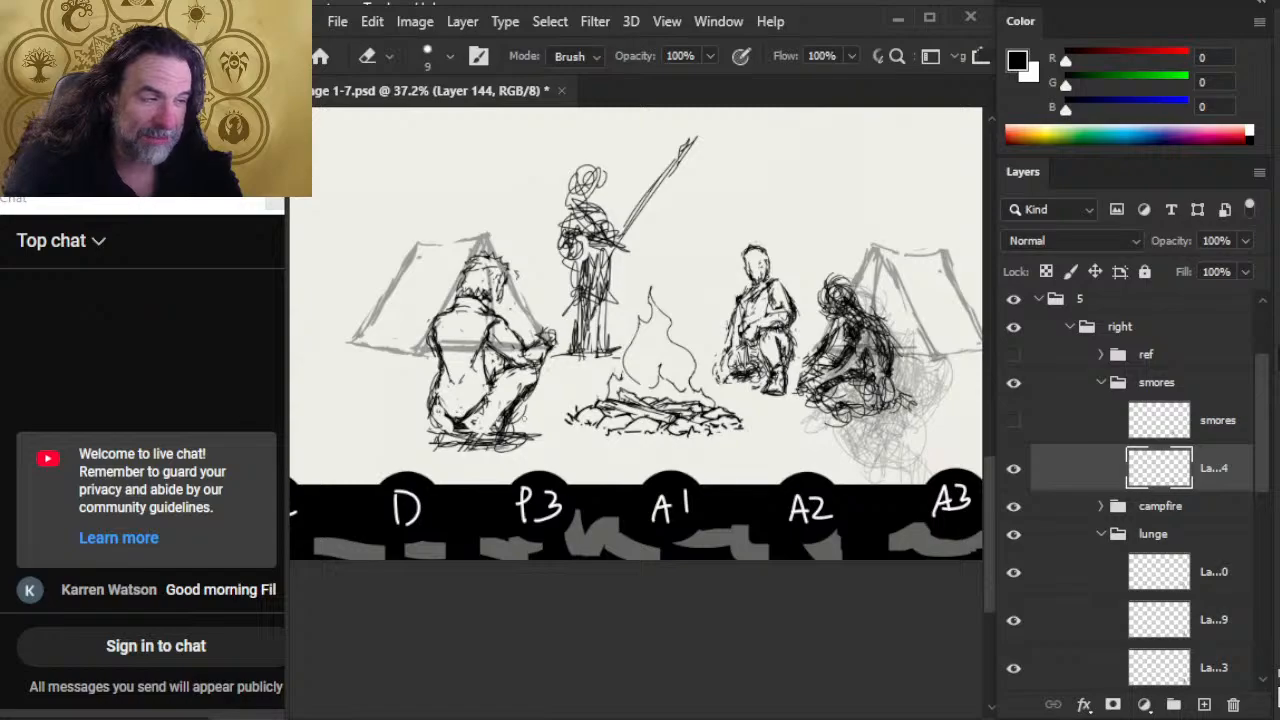
pyautogui.press('b')
pyautogui.moveTo(540, 375)
pyautogui.mouseDown()
pyautogui.moveTo(528, 410)
pyautogui.moveTo(524, 396)
pyautogui.mouseUp()
pyautogui.moveTo(526, 406); pyautogui.dragTo(498, 446)
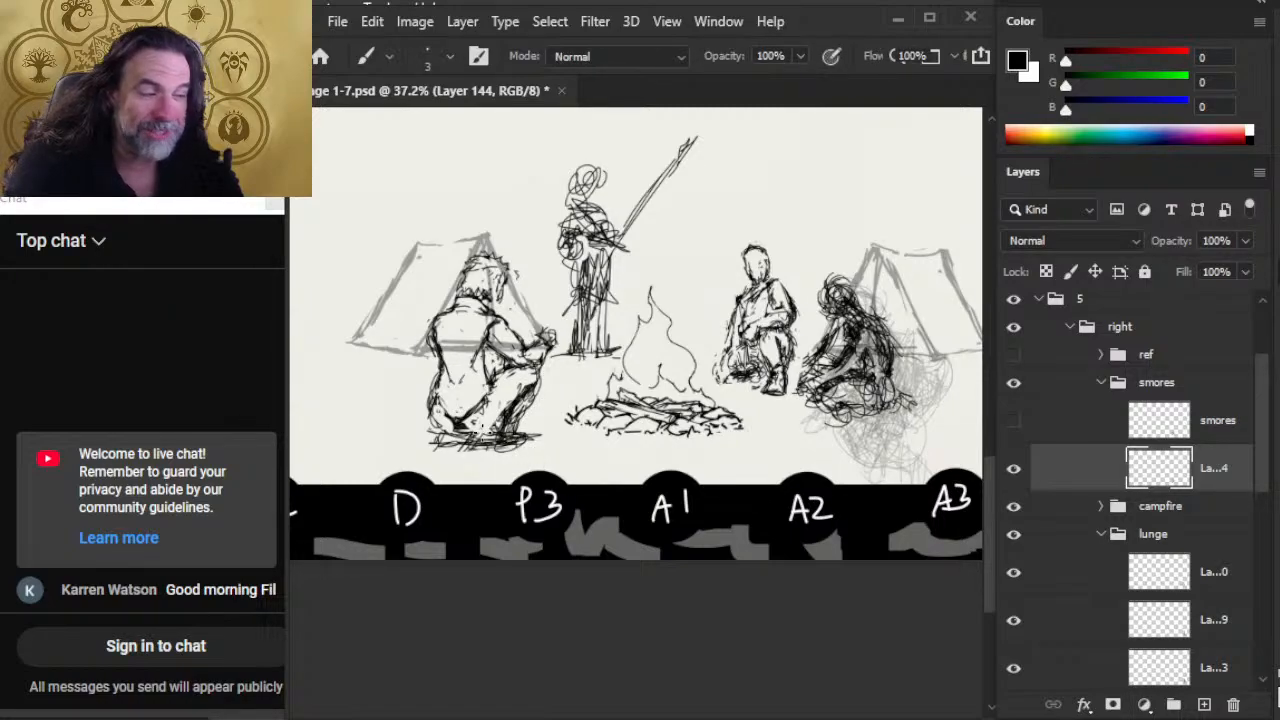
# Step: Refine the smores figure's thigh crease and redraw the seat outline up to the lower back
pyautogui.press('e')
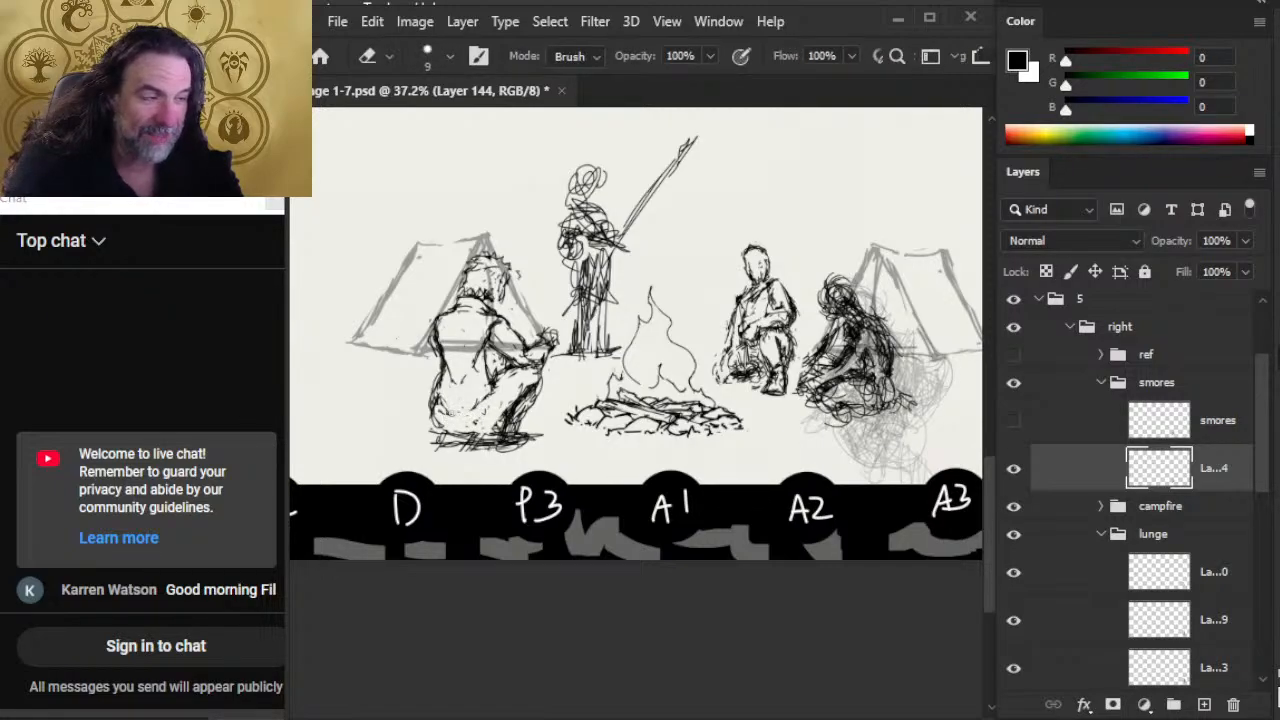
pyautogui.press('b')
pyautogui.moveTo(485, 406); pyautogui.dragTo(495, 362)
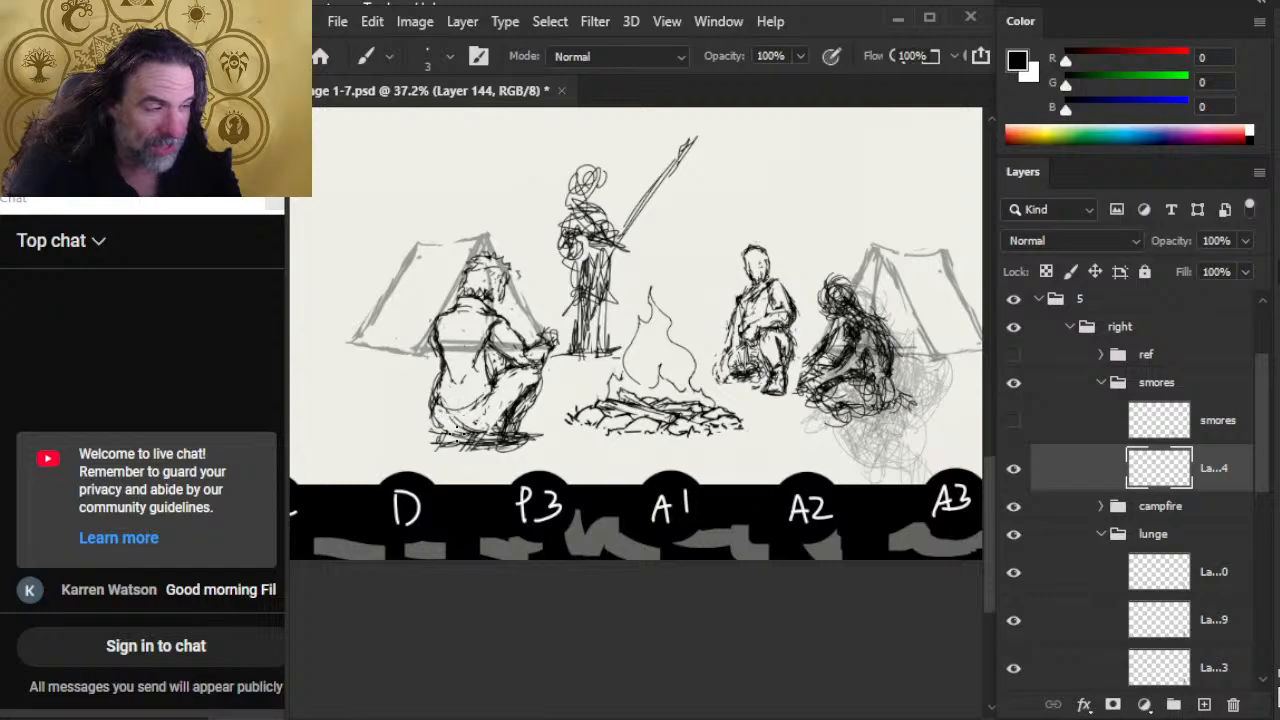
pyautogui.press('e')
pyautogui.press('b')
pyautogui.moveTo(458, 438)
pyautogui.mouseDown()
pyautogui.moveTo(490, 426)
pyautogui.moveTo(455, 447)
pyautogui.moveTo(433, 436)
pyautogui.moveTo(444, 344)
pyautogui.moveTo(434, 376)
pyautogui.mouseUp()
# Step: Clean up the smores figure's lower back and jacket front, redrawing the edges from the elbow to the hip
pyautogui.press('e')
pyautogui.press('b')
pyautogui.press('e')
pyautogui.press('b')
pyautogui.moveTo(442, 358); pyautogui.dragTo(432, 399)
pyautogui.press('e')
pyautogui.moveTo(486, 365)
pyautogui.mouseDown()
pyautogui.moveTo(497, 384)
pyautogui.moveTo(487, 410)
pyautogui.moveTo(492, 378)
pyautogui.mouseUp()
pyautogui.press('b')
pyautogui.moveTo(506, 346)
pyautogui.mouseDown()
pyautogui.moveTo(486, 398)
pyautogui.moveTo(468, 414)
pyautogui.moveTo(438, 412)
pyautogui.mouseUp()
pyautogui.press('e')
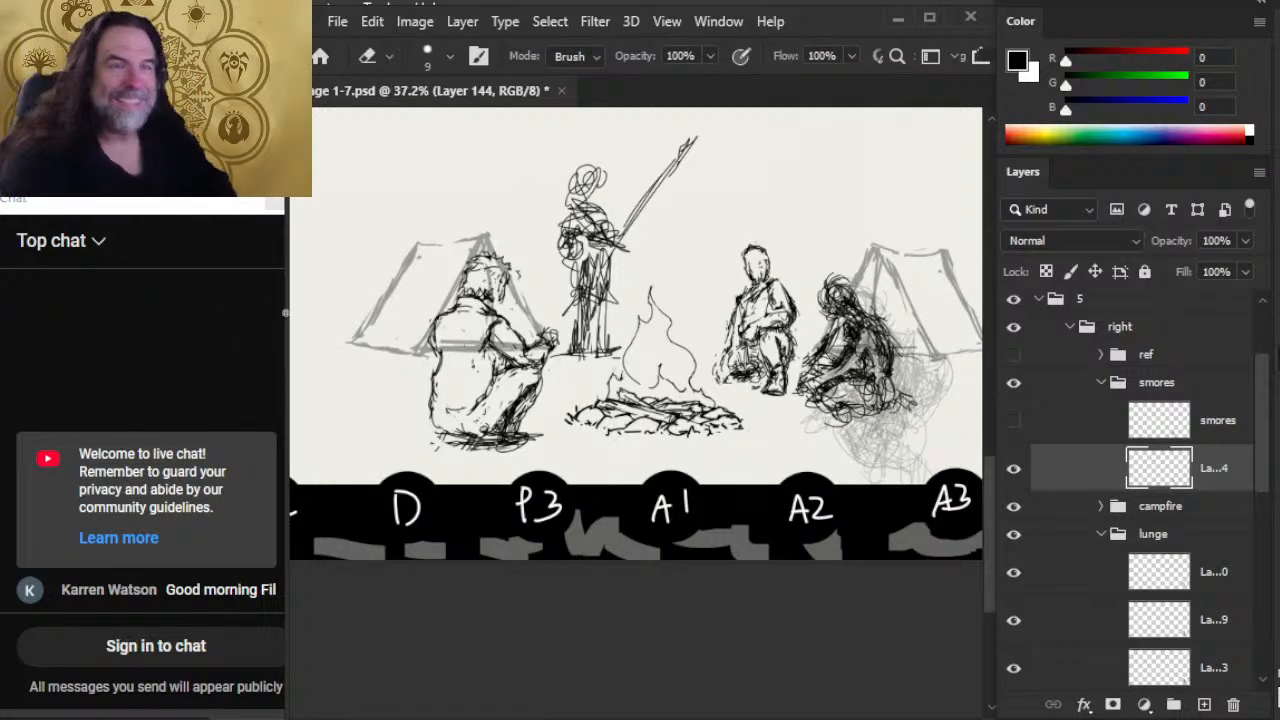
# Step: Rework the smores figure's waistline at the back with short brush strokes and small erasures
pyautogui.press('b')
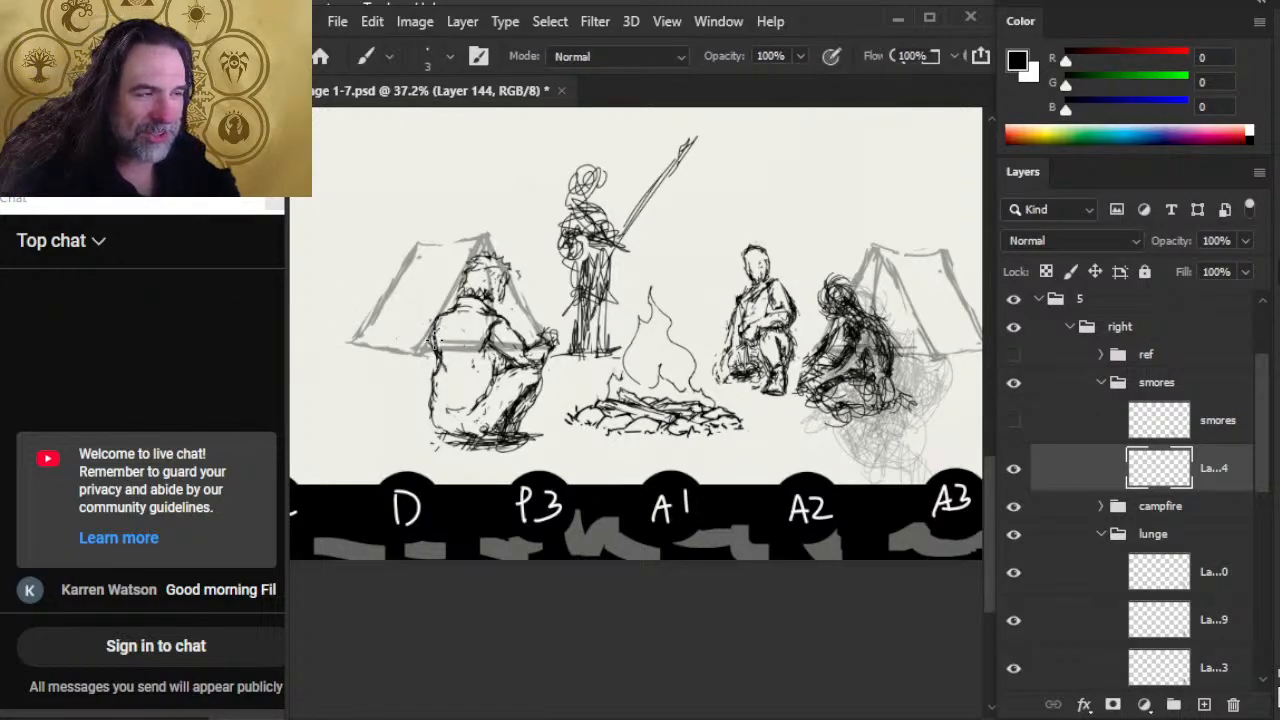
pyautogui.press('e')
pyautogui.press('b')
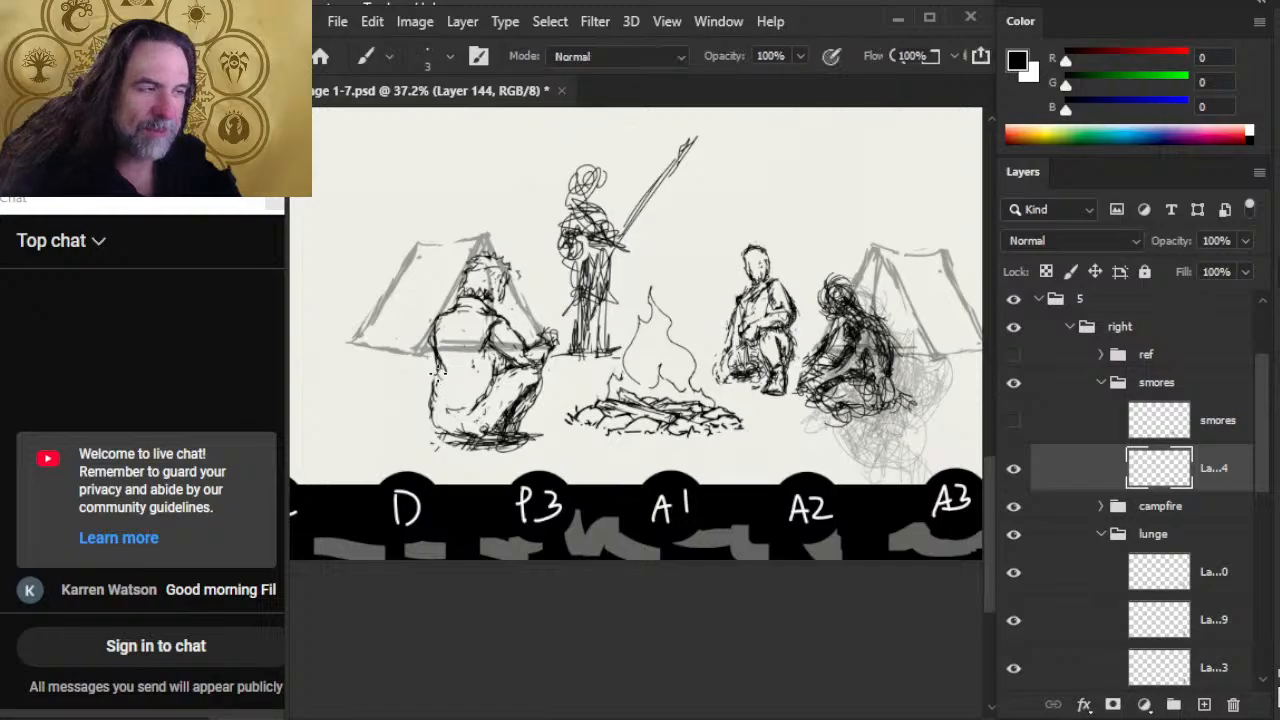
pyautogui.press('e')
pyautogui.press('b')
pyautogui.press('e')
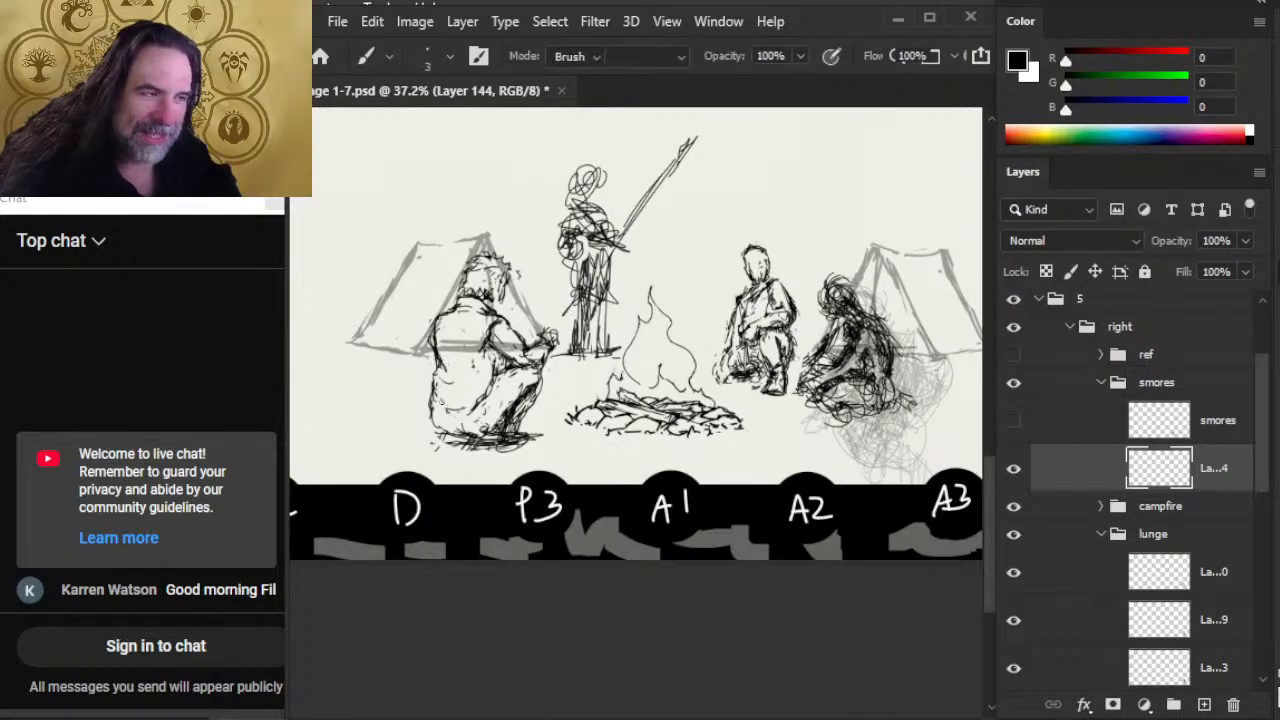
pyautogui.press('b')
pyautogui.press('e')
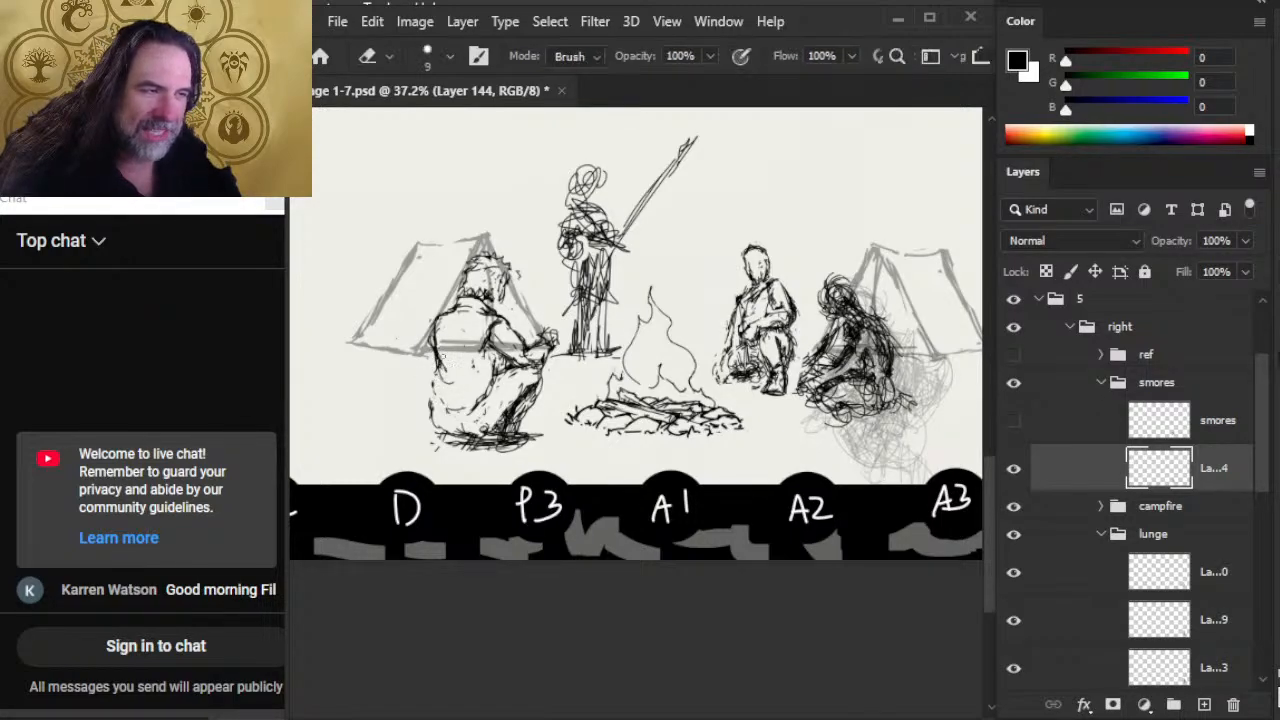
pyautogui.press('b')
pyautogui.moveTo(450, 372)
pyautogui.mouseDown()
pyautogui.moveTo(450, 408)
pyautogui.moveTo(446, 366)
pyautogui.mouseUp()
pyautogui.press('e')
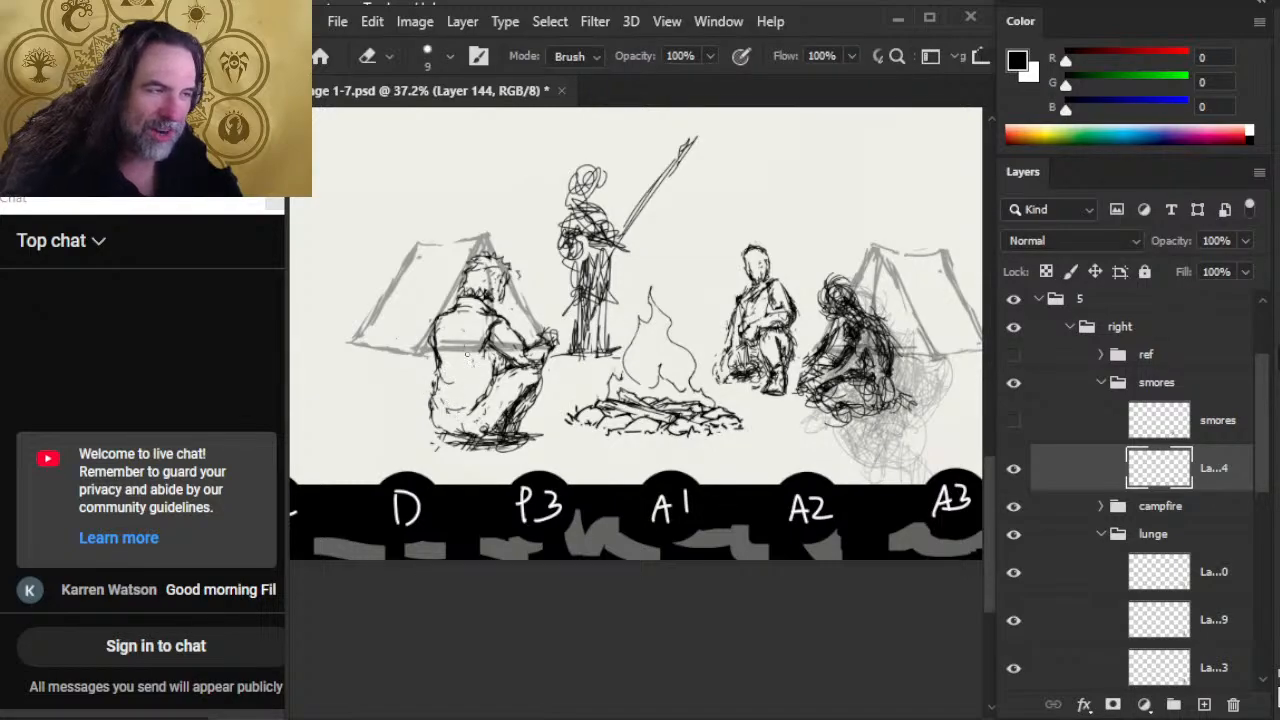
# Step: Erase excess lines along the smores figure's jacket front between the elbow and thigh
pyautogui.press('b')
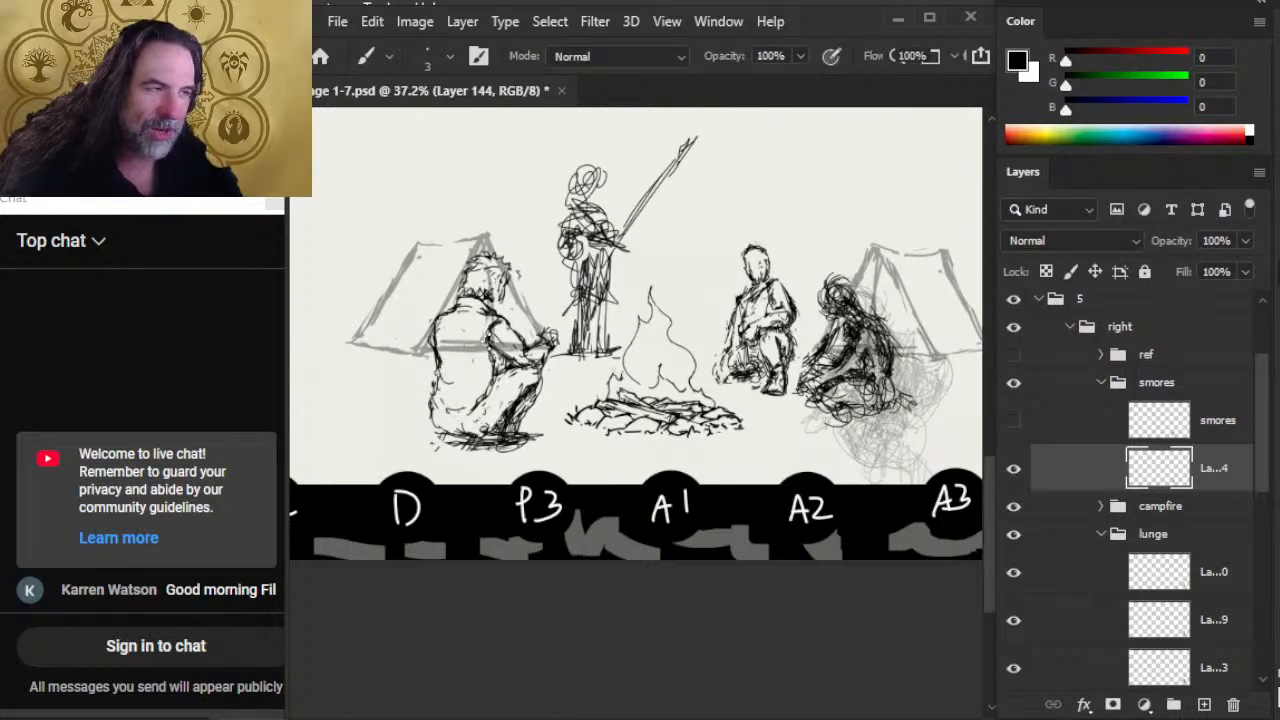
pyautogui.press('e')
pyautogui.moveTo(494, 354)
pyautogui.mouseDown()
pyautogui.moveTo(486, 396)
pyautogui.moveTo(496, 368)
pyautogui.moveTo(466, 399)
pyautogui.moveTo(486, 404)
pyautogui.mouseUp()
pyautogui.press('b')
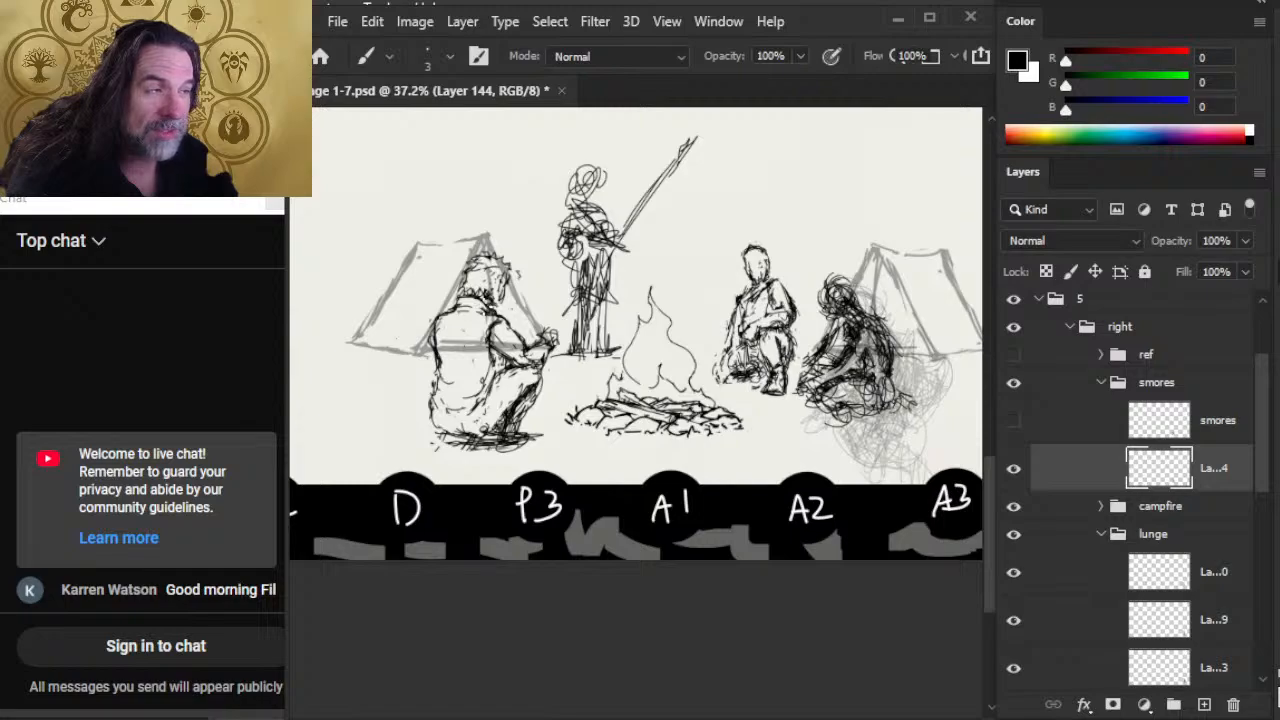
# Step: Refine the smores figure's face and redraw the hair over the forehead with fine strokes and erasures
pyautogui.press('e')
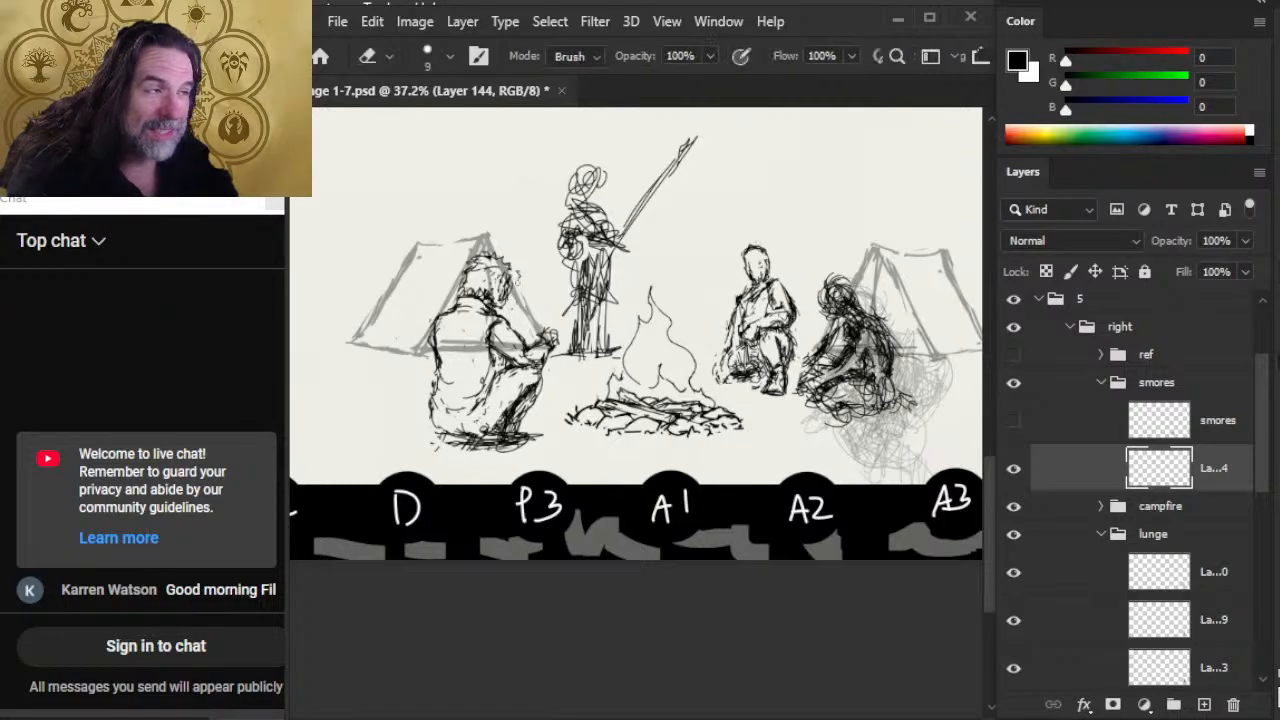
pyautogui.press('b')
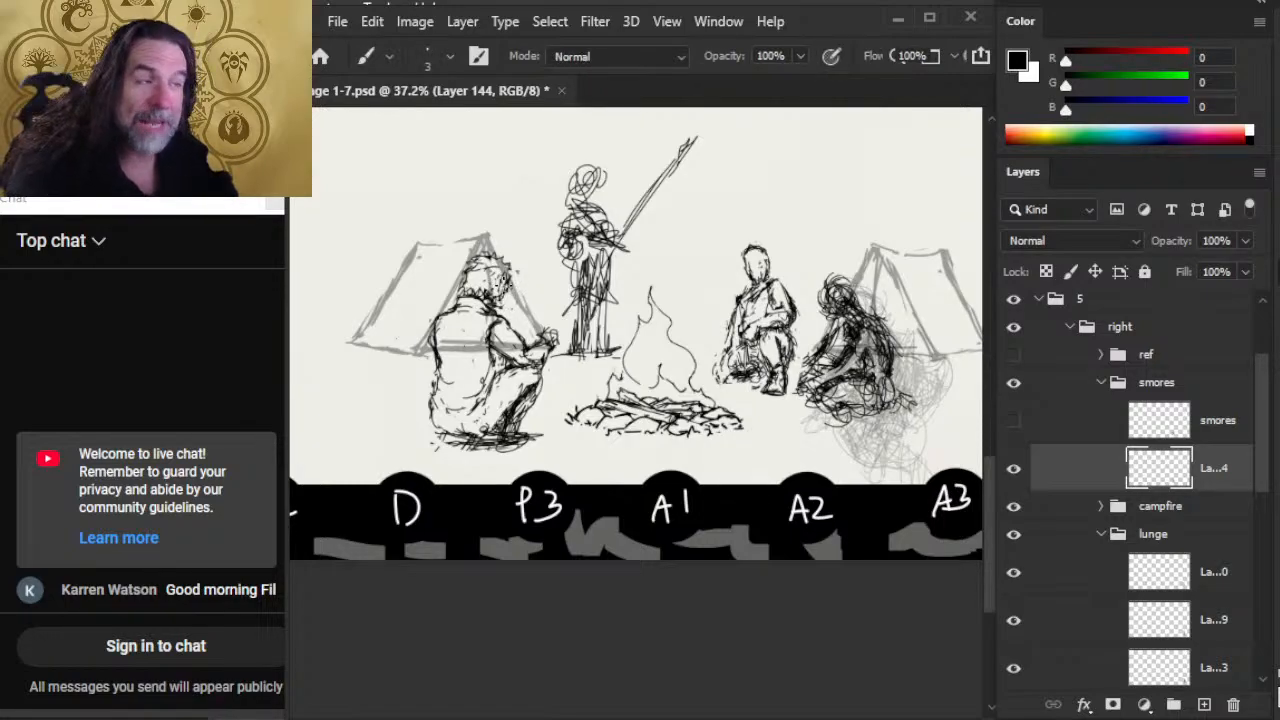
pyautogui.press('e')
pyautogui.press('b')
pyautogui.press('e')
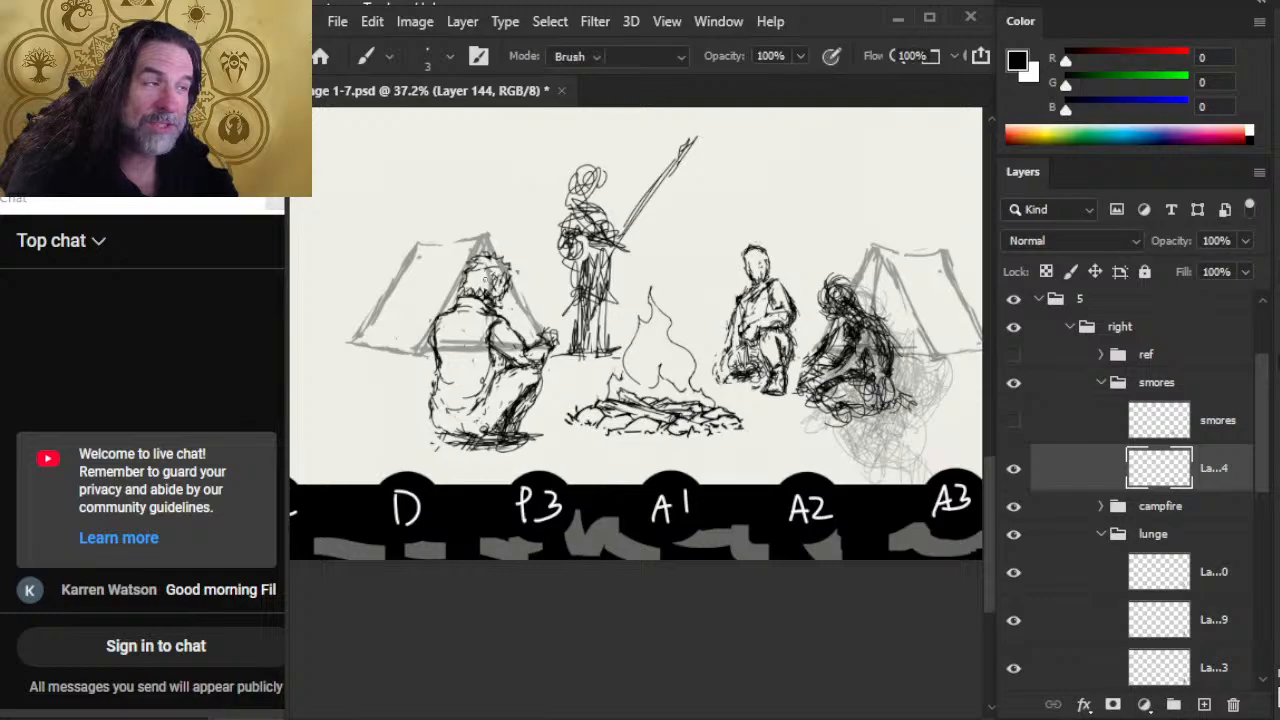
pyautogui.press('b')
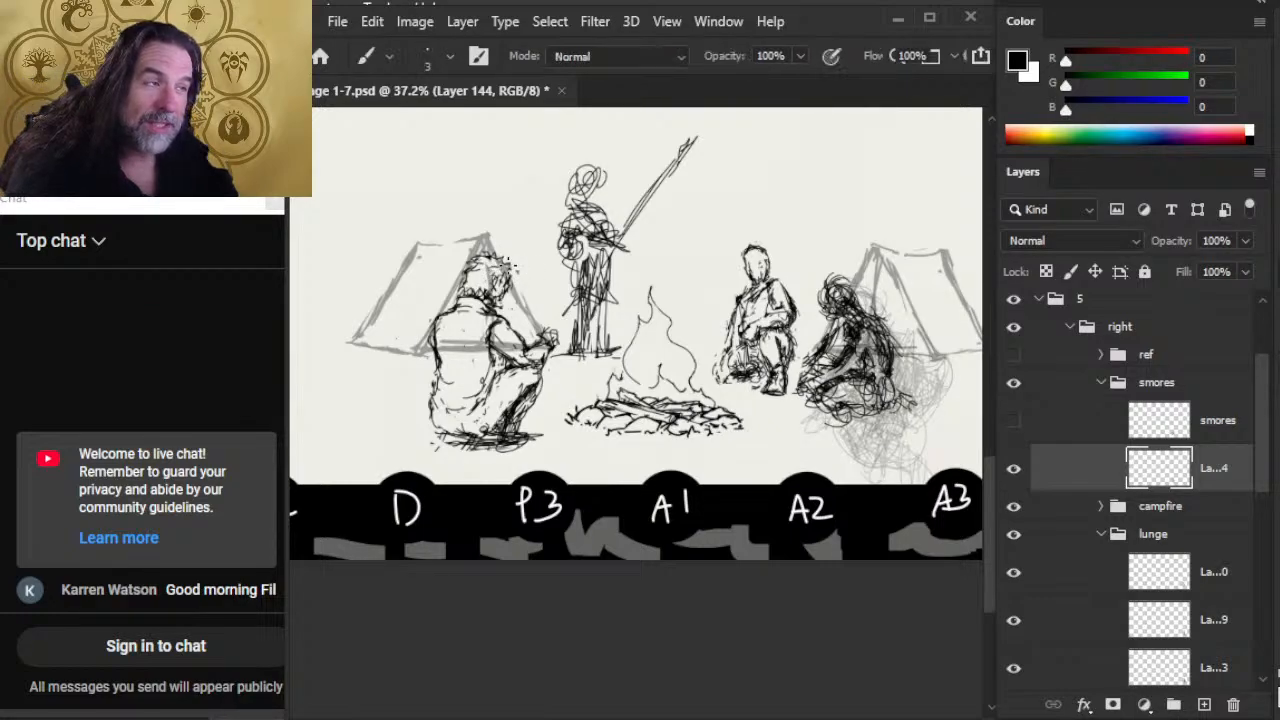
pyautogui.moveTo(503, 262)
pyautogui.mouseDown()
pyautogui.moveTo(517, 270)
pyautogui.moveTo(511, 284)
pyautogui.mouseUp()
pyautogui.press('e')
pyautogui.press('b')
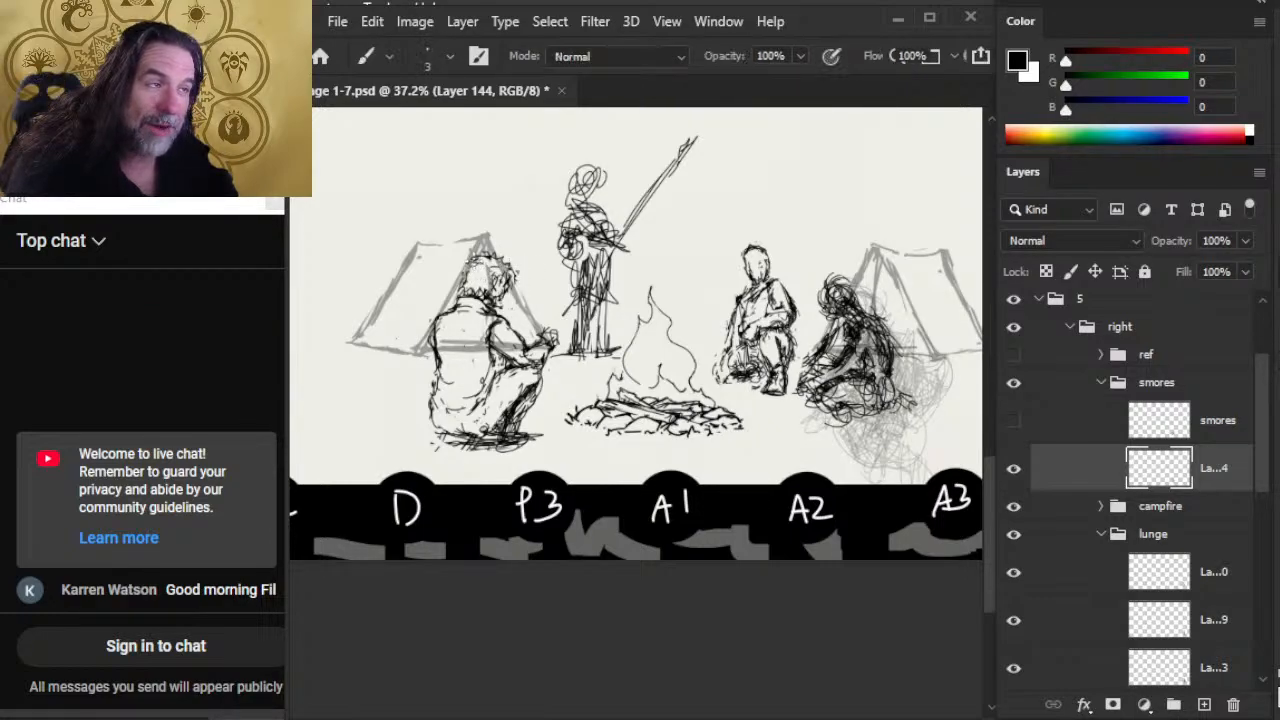
# Step: Tidy the back of the smores figure's head and trim the outline from the neck down the upper back
pyautogui.press('e')
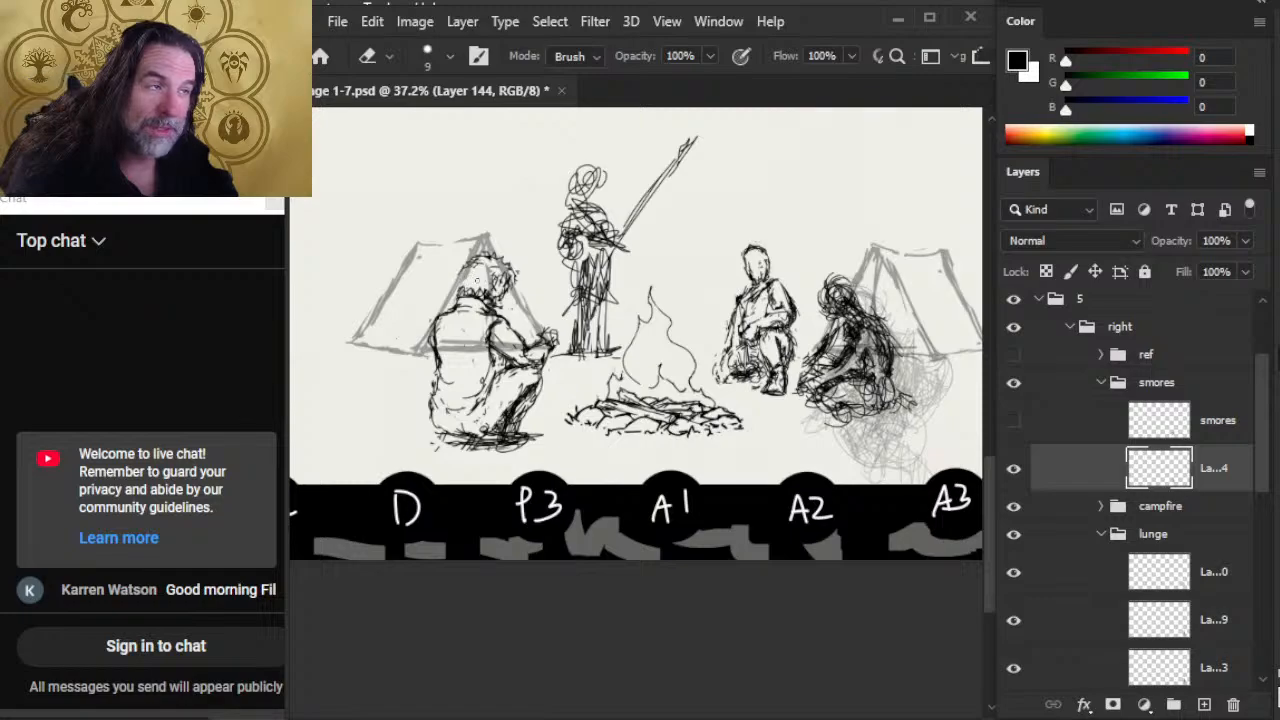
pyautogui.press('b')
pyautogui.press('e')
pyautogui.moveTo(461, 289)
pyautogui.mouseDown()
pyautogui.moveTo(435, 312)
pyautogui.moveTo(433, 342)
pyautogui.mouseUp()
pyautogui.press('b')
pyautogui.press('e')
pyautogui.press('b')
pyautogui.press('e')
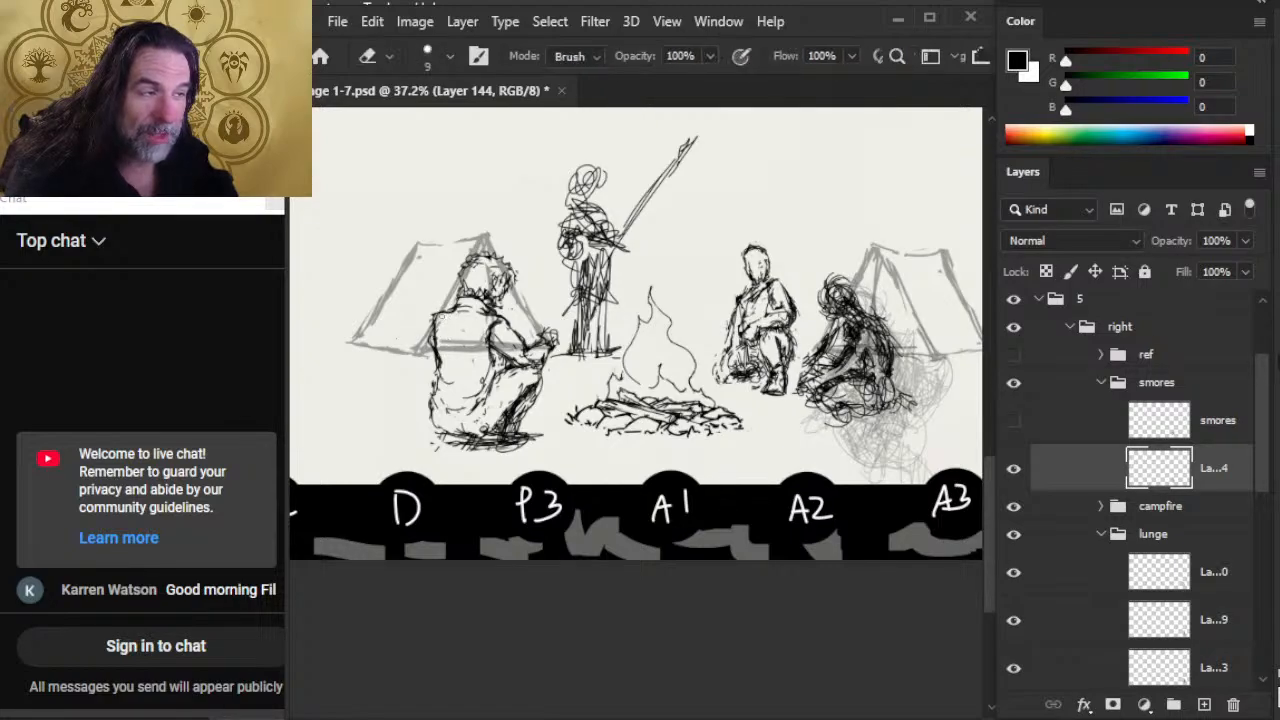
# Step: Clean up the smores figure's near arm from shoulder to forearm with alternating erasures and brush strokes
pyautogui.press('b')
pyautogui.press('e')
pyautogui.moveTo(504, 321)
pyautogui.mouseDown()
pyautogui.moveTo(484, 320)
pyautogui.moveTo(513, 328)
pyautogui.moveTo(484, 338)
pyautogui.moveTo(521, 339)
pyautogui.moveTo(530, 360)
pyautogui.mouseUp()
pyautogui.press('b')
pyautogui.press('e')
pyautogui.press('b')
pyautogui.press('e')
pyautogui.press('b')
pyautogui.press('e')
pyautogui.press('b')
# Step: Redraw the smores figure's rear shoulder contour and erase the excess lines around it
pyautogui.moveTo(426, 328); pyautogui.dragTo(436, 338)
pyautogui.moveTo(430, 318); pyautogui.dragTo(448, 334)
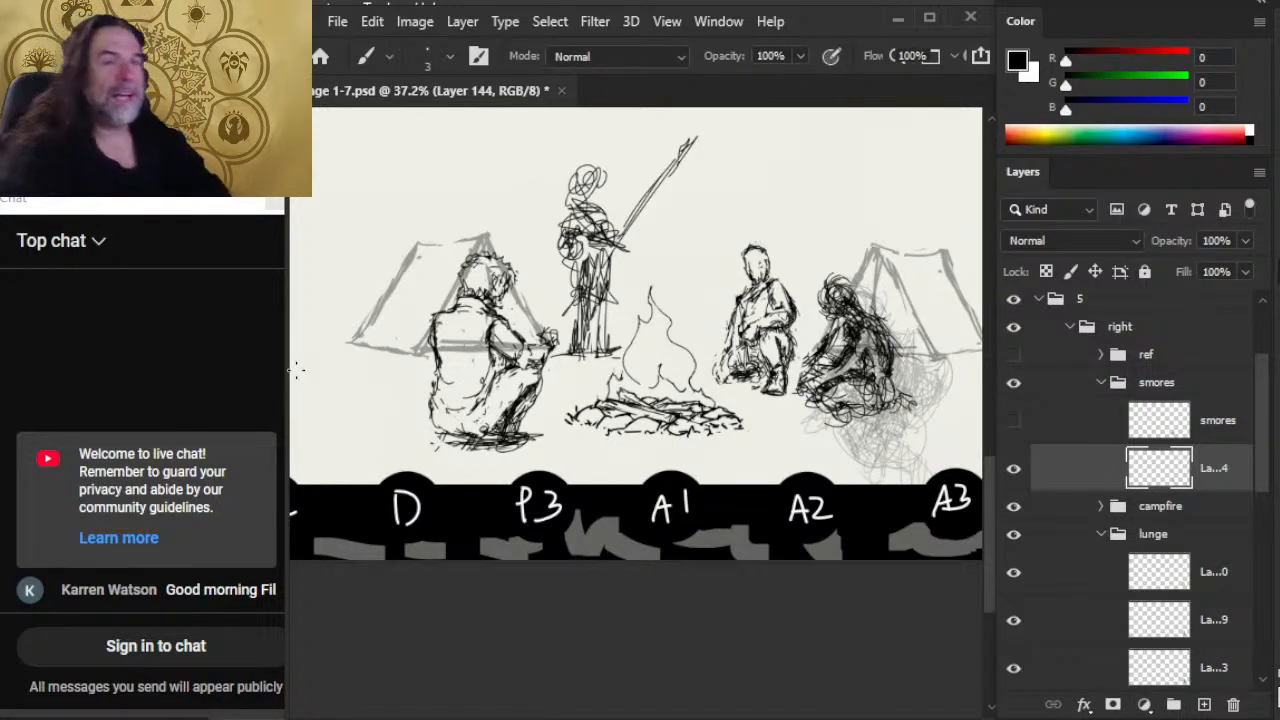
pyautogui.press('e')
pyautogui.moveTo(429, 330)
pyautogui.mouseDown()
pyautogui.moveTo(428, 346)
pyautogui.moveTo(440, 326)
pyautogui.mouseUp()
pyautogui.press('b')
pyautogui.press('e')
pyautogui.press('b')
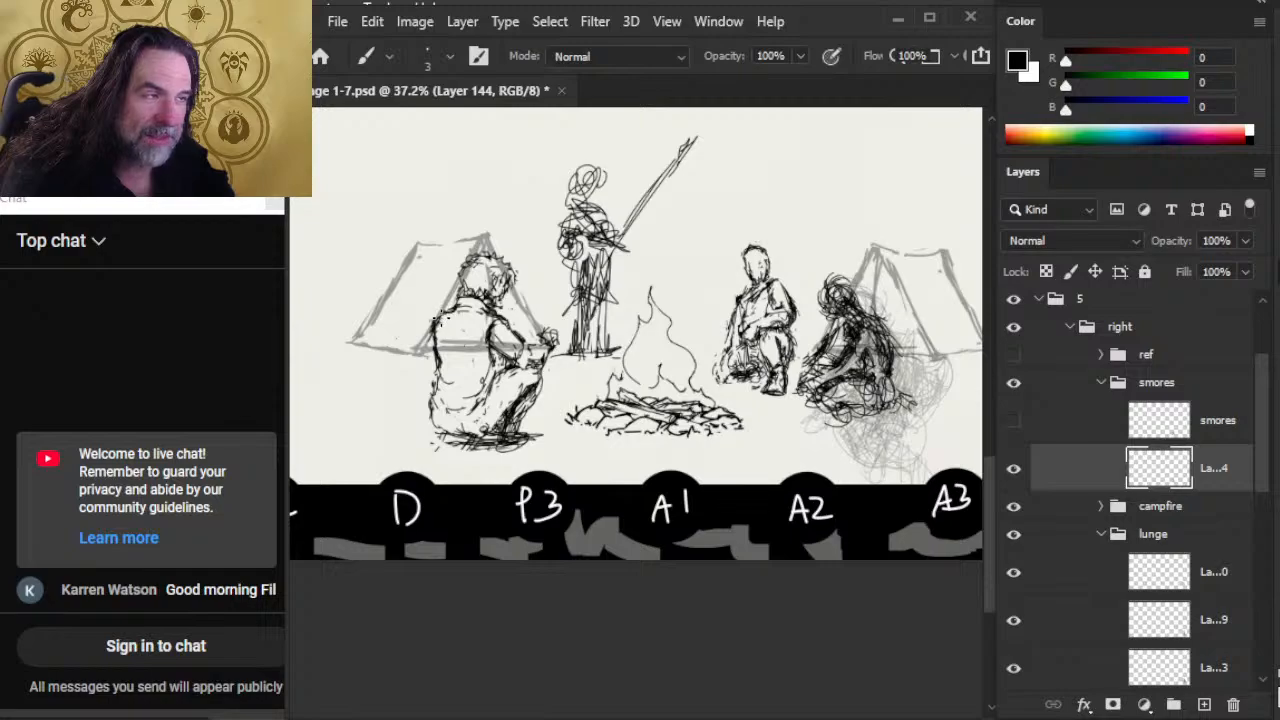
# Step: Touch up the underside of the smores figure's forearm near the hand with fine brush strokes
pyautogui.press('e')
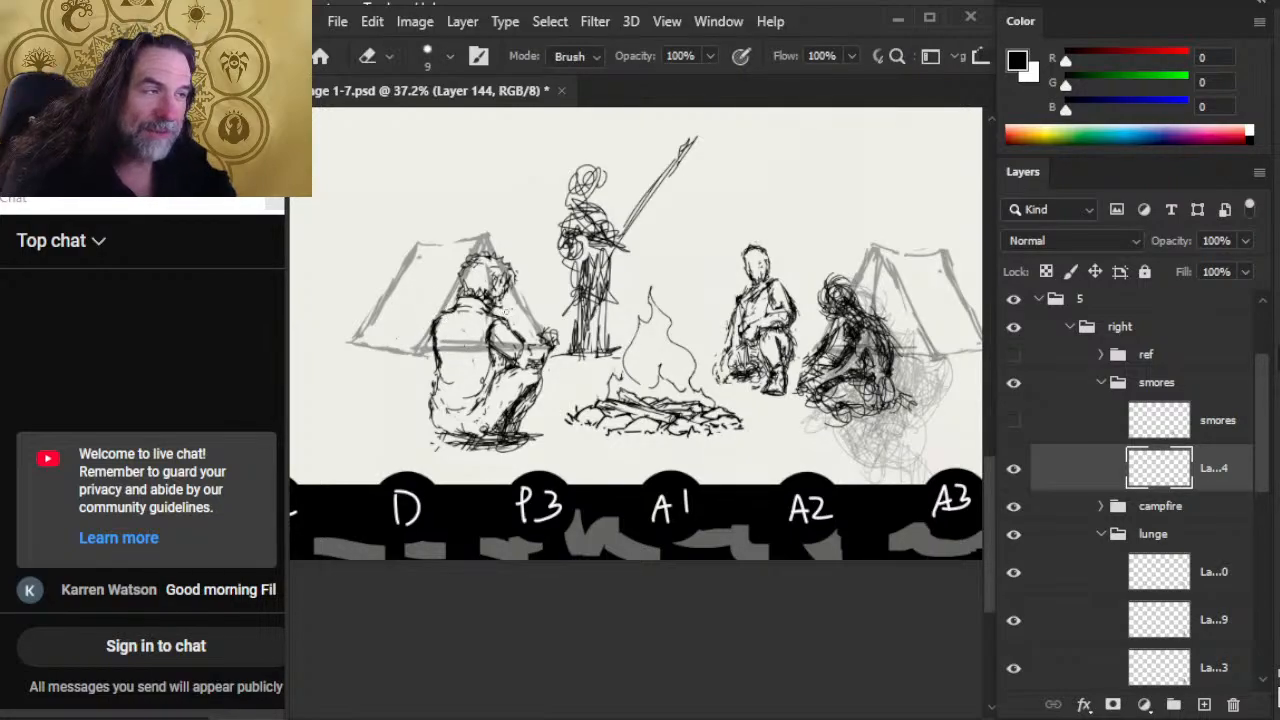
pyautogui.press('b')
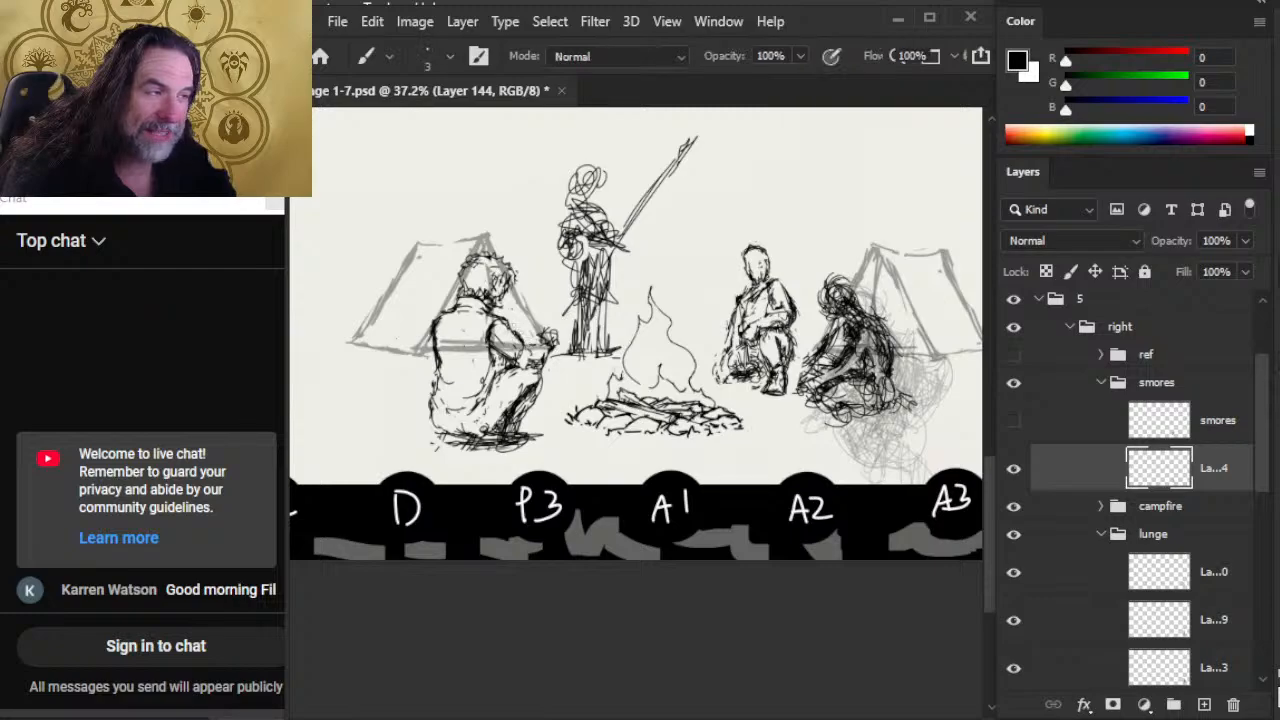
pyautogui.moveTo(522, 340)
pyautogui.mouseDown()
pyautogui.moveTo(534, 352)
pyautogui.moveTo(521, 345)
pyautogui.moveTo(548, 343)
pyautogui.moveTo(523, 364)
pyautogui.moveTo(546, 366)
pyautogui.mouseUp()
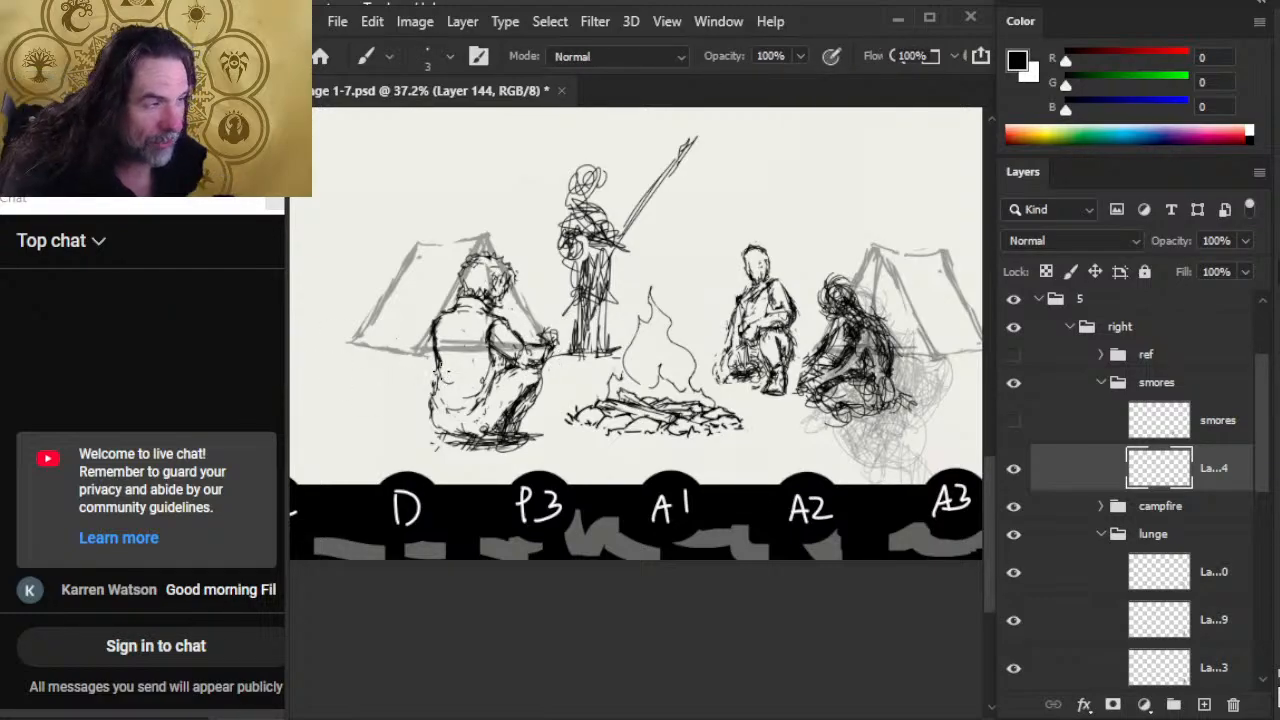
# Step: Clean up the smores figure's side between the elbow and waist with alternating erasures and fine brush strokes
pyautogui.press('e')
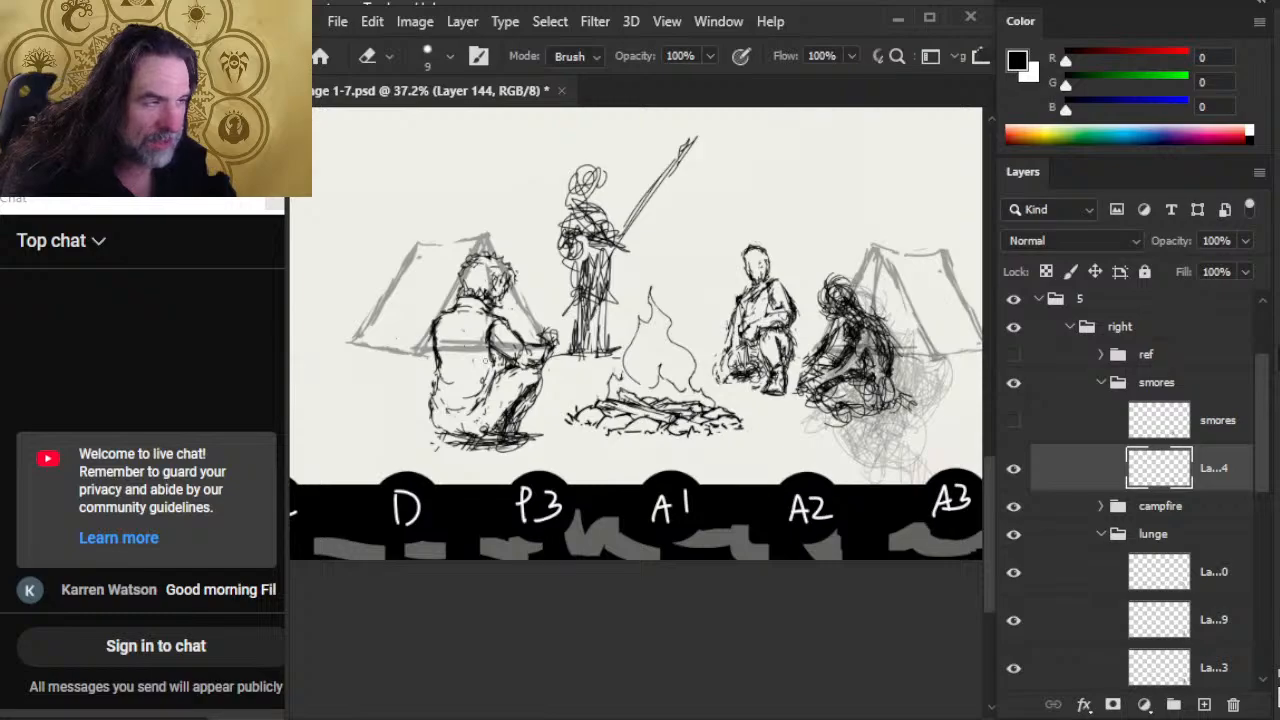
pyautogui.moveTo(488, 366)
pyautogui.mouseDown()
pyautogui.moveTo(490, 326)
pyautogui.moveTo(508, 326)
pyautogui.moveTo(496, 314)
pyautogui.moveTo(508, 312)
pyautogui.mouseUp()
pyautogui.press('b')
pyautogui.press('e')
pyautogui.press('b')
pyautogui.press('e')
pyautogui.press('b')
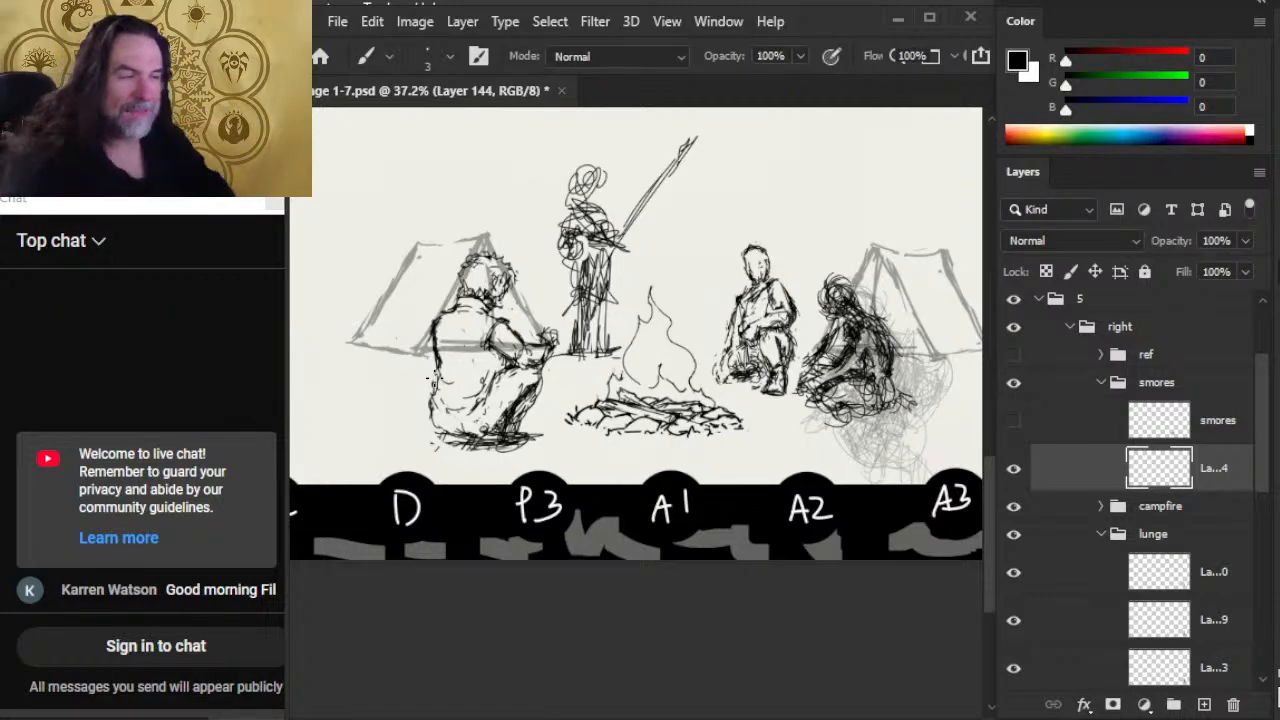
pyautogui.press('e')
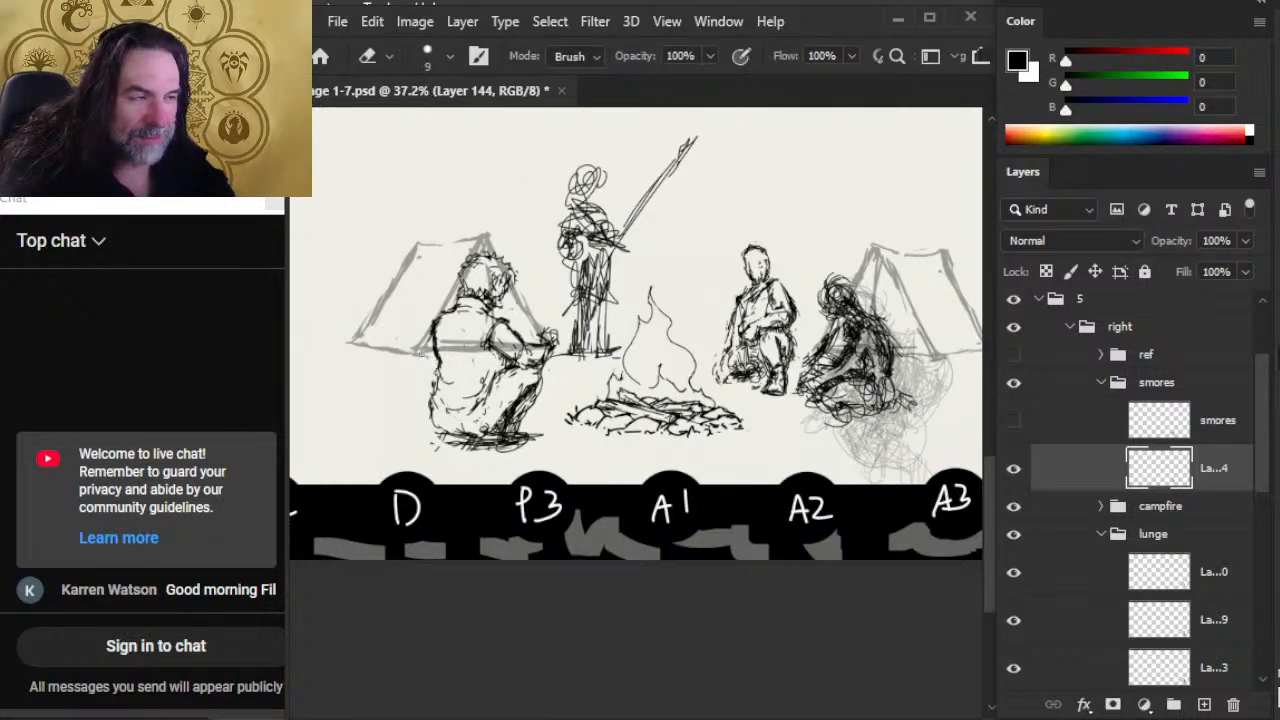
pyautogui.press('b')
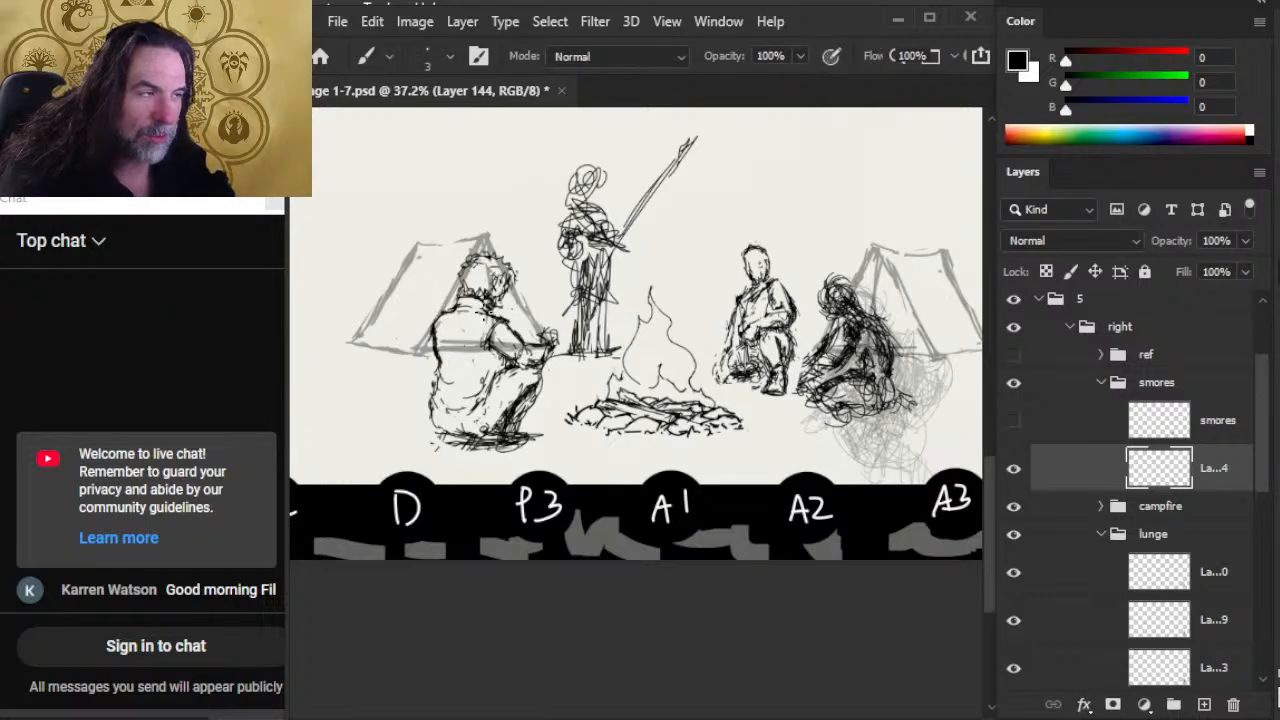
pyautogui.press('e')
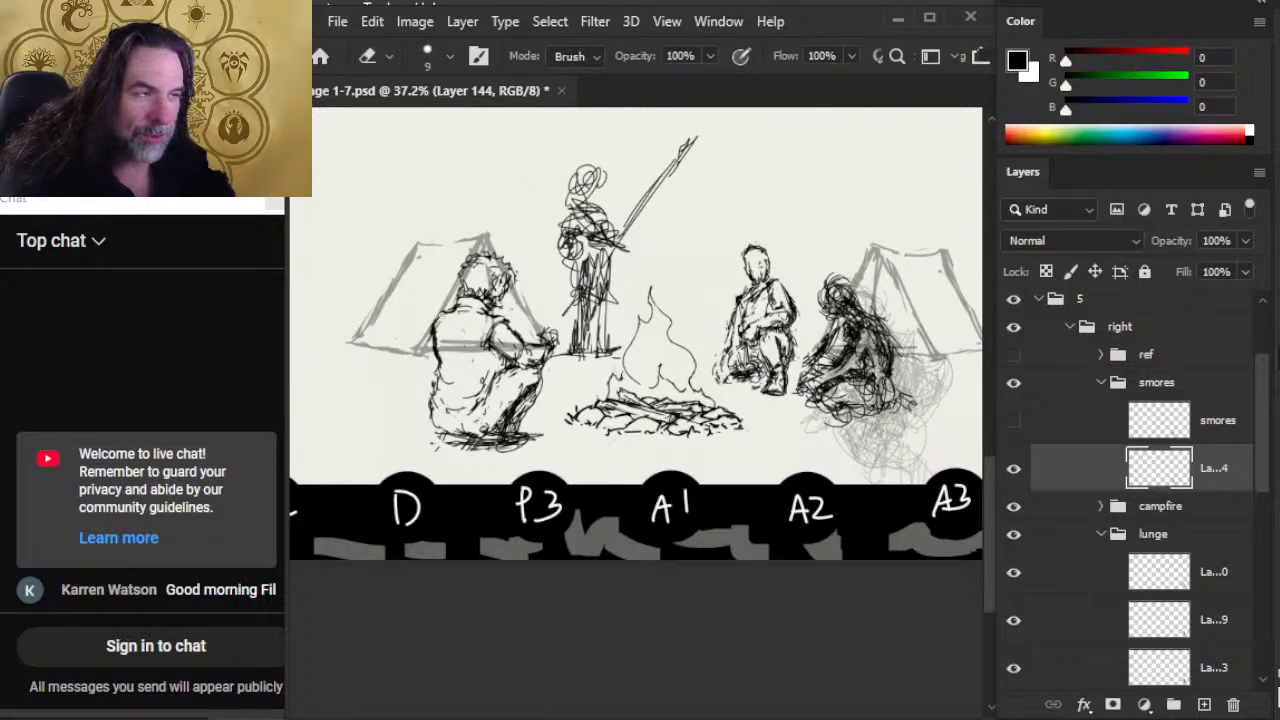
# Step: Rework the lines from the smores figure's rear shoulder across to the near upper arm
pyautogui.press('b')
pyautogui.moveTo(440, 306)
pyautogui.mouseDown()
pyautogui.moveTo(432, 334)
pyautogui.moveTo(510, 328)
pyautogui.moveTo(532, 350)
pyautogui.moveTo(506, 324)
pyautogui.moveTo(514, 336)
pyautogui.mouseUp()
pyautogui.press('e')
pyautogui.press('b')
pyautogui.press('e')
pyautogui.press('b')
pyautogui.press('e')
pyautogui.press('b')
# Step: Refine the smores figure's near shoulder and upper back, erasing stray marks between brush strokes
pyautogui.moveTo(496, 318)
pyautogui.mouseDown()
pyautogui.moveTo(512, 334)
pyautogui.moveTo(506, 354)
pyautogui.moveTo(508, 326)
pyautogui.moveTo(489, 310)
pyautogui.moveTo(500, 324)
pyautogui.moveTo(446, 316)
pyautogui.moveTo(462, 316)
pyautogui.mouseUp()
pyautogui.press('e')
pyautogui.press('b')
pyautogui.press('e')
pyautogui.press('b')
pyautogui.press('e')
pyautogui.press('b')
pyautogui.press('e')
pyautogui.press('b')
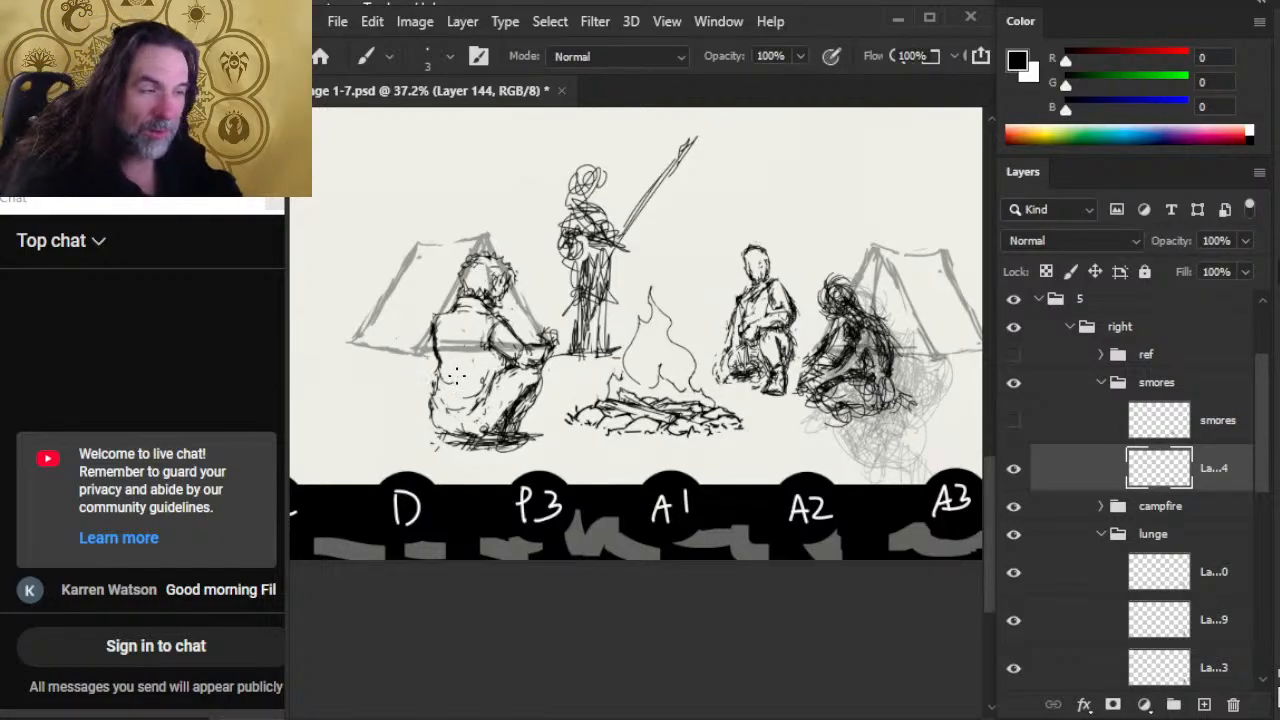
# Step: Add shirt folds on the smores figure's lower back and waist, and tidy the lines beside the thigh
pyautogui.moveTo(438, 352)
pyautogui.mouseDown()
pyautogui.moveTo(451, 376)
pyautogui.moveTo(479, 340)
pyautogui.moveTo(460, 386)
pyautogui.mouseUp()
pyautogui.press('e')
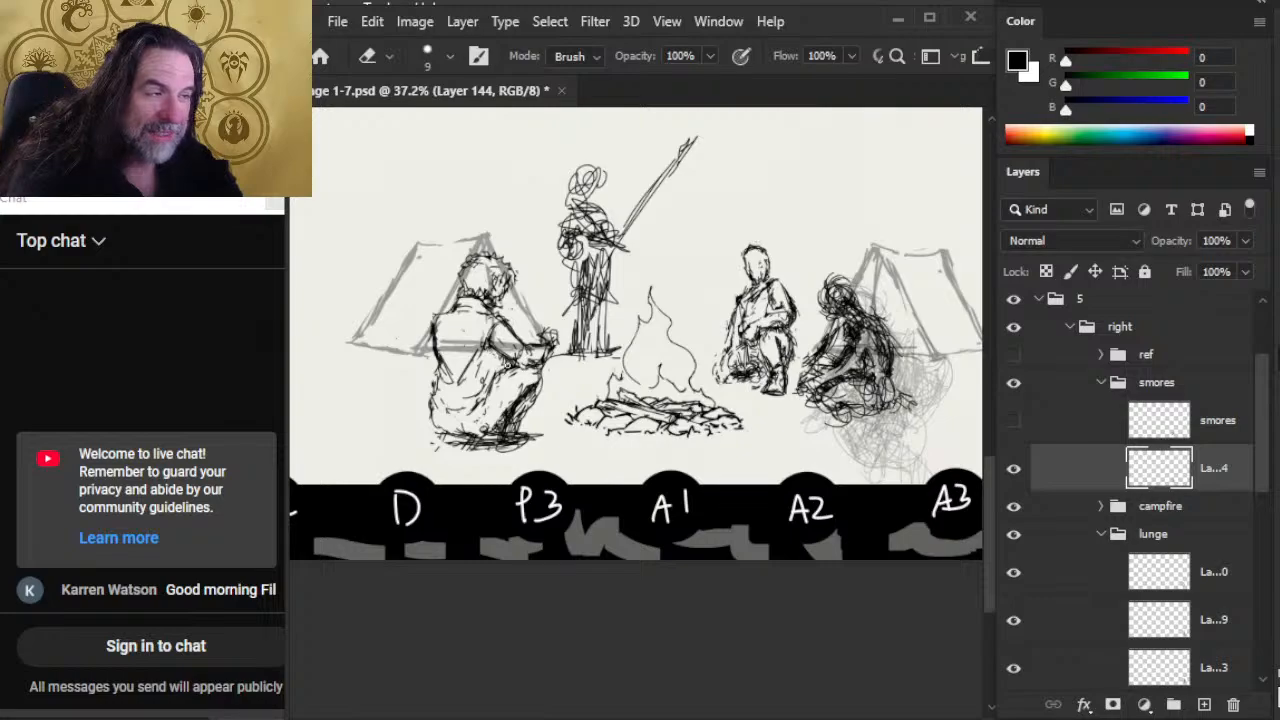
pyautogui.press('b')
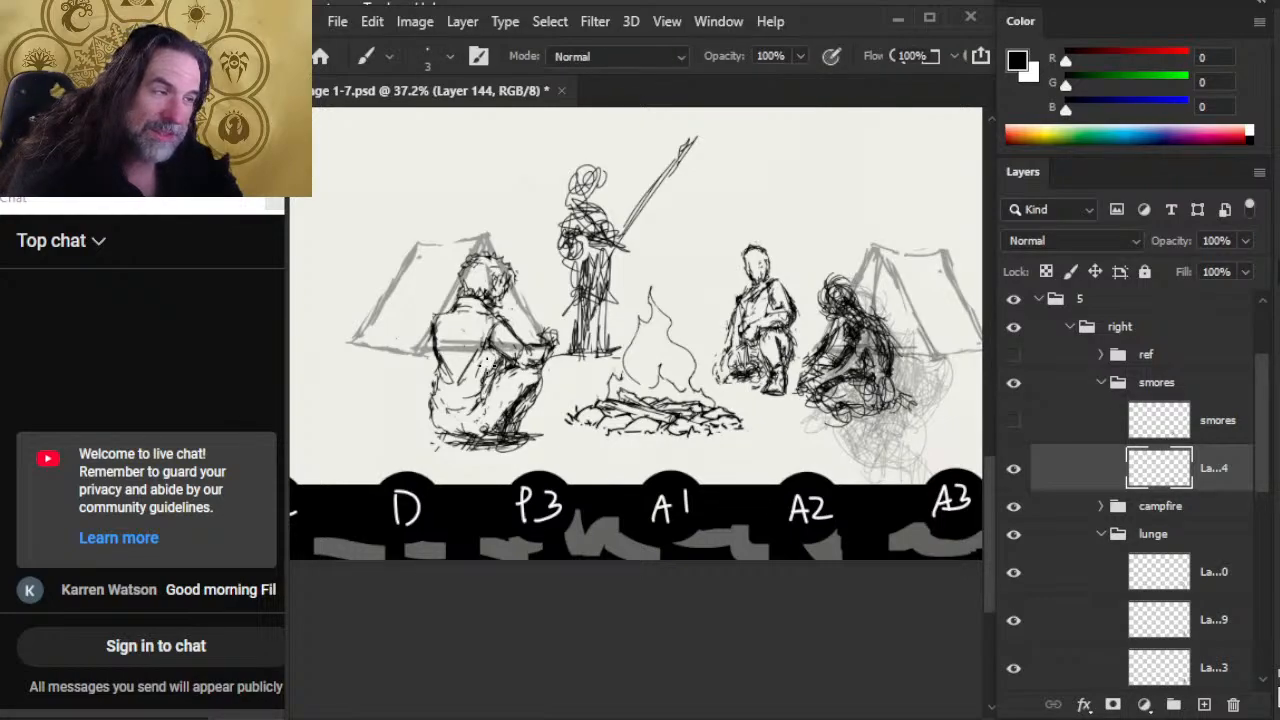
pyautogui.moveTo(484, 364); pyautogui.dragTo(493, 404)
pyautogui.press('e')
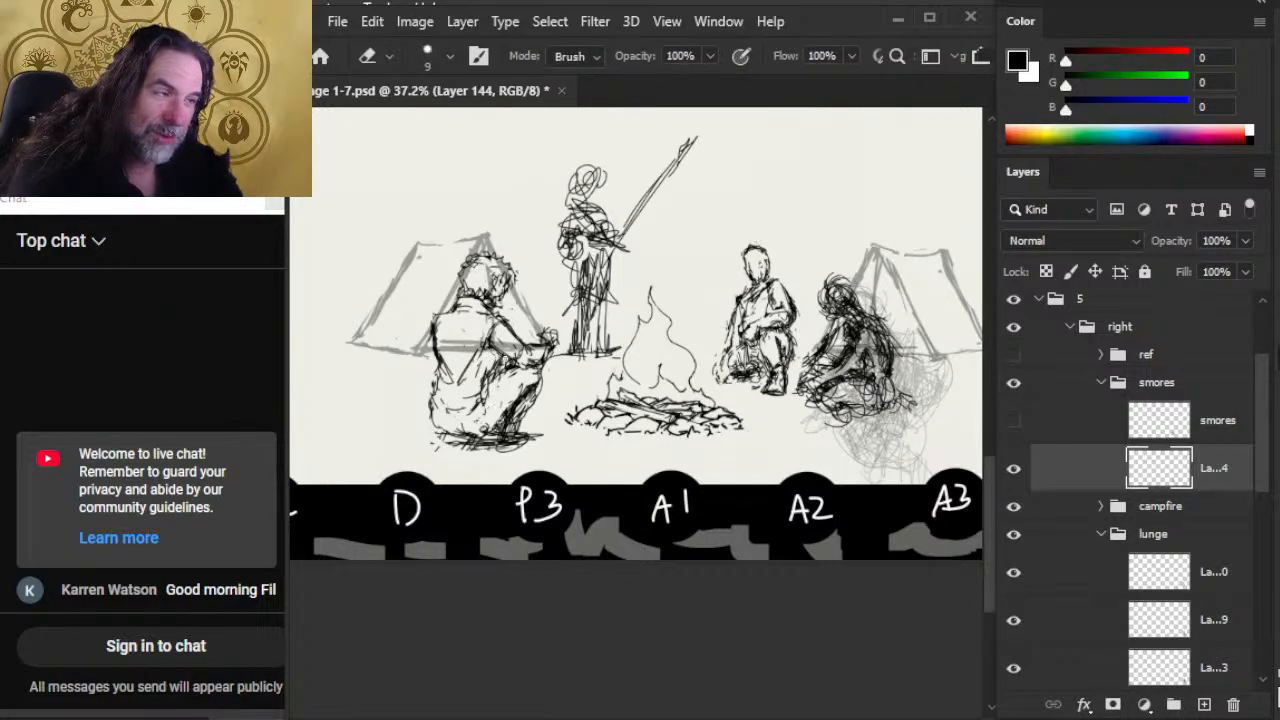
pyautogui.press('b')
pyautogui.moveTo(508, 356)
pyautogui.mouseDown()
pyautogui.moveTo(485, 390)
pyautogui.moveTo(443, 382)
pyautogui.mouseUp()
pyautogui.press('e')
pyautogui.press('b')
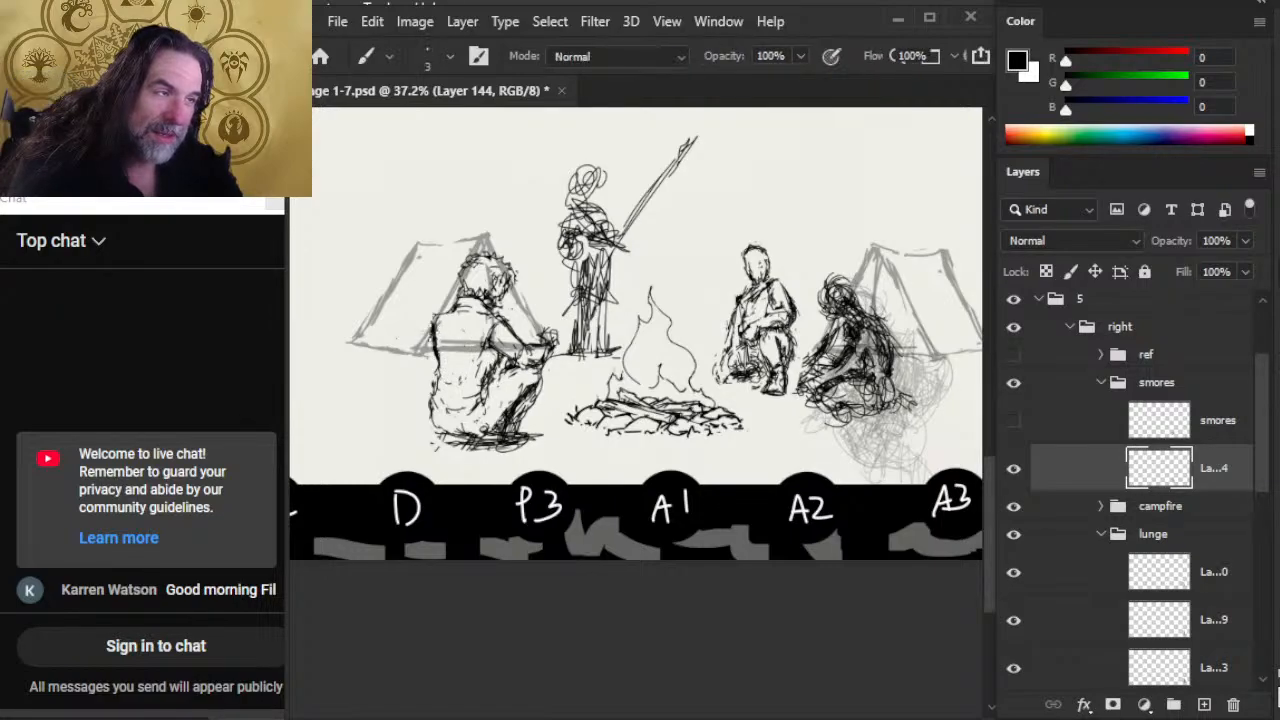
# Step: Strengthen the outline of the smores figure's back from the rear shoulder down to the waist
pyautogui.moveTo(434, 317); pyautogui.dragTo(438, 376)
pyautogui.moveTo(437, 313)
pyautogui.mouseDown()
pyautogui.moveTo(431, 346)
pyautogui.moveTo(434, 326)
pyautogui.mouseUp()
pyautogui.moveTo(453, 309)
pyautogui.mouseDown()
pyautogui.moveTo(432, 343)
pyautogui.moveTo(444, 382)
pyautogui.mouseUp()
pyautogui.press('e')
pyautogui.press('b')
pyautogui.press('e')
# Step: Erase the smores figure's lower back and seat outline and redraw it as a rounder curve
pyautogui.moveTo(440, 336)
pyautogui.mouseDown()
pyautogui.moveTo(444, 373)
pyautogui.moveTo(428, 408)
pyautogui.moveTo(458, 404)
pyautogui.moveTo(448, 391)
pyautogui.moveTo(459, 433)
pyautogui.mouseUp()
pyautogui.press('b')
pyautogui.press('e')
pyautogui.press('b')
pyautogui.press('e')
pyautogui.press('b')
pyautogui.press('e')
pyautogui.press('b')
pyautogui.press('e')
pyautogui.press('b')
# Step: Redraw the underside of the smores figure's seat and erase the excess scribbles beneath the body
pyautogui.moveTo(454, 430)
pyautogui.mouseDown()
pyautogui.moveTo(476, 438)
pyautogui.moveTo(462, 444)
pyautogui.moveTo(464, 424)
pyautogui.moveTo(472, 438)
pyautogui.moveTo(443, 438)
pyautogui.moveTo(486, 440)
pyautogui.moveTo(478, 424)
pyautogui.moveTo(506, 374)
pyautogui.moveTo(484, 410)
pyautogui.mouseUp()
pyautogui.press('e')
pyautogui.press('b')
pyautogui.press('e')
pyautogui.press('b')
pyautogui.press('e')
pyautogui.press('b')
pyautogui.moveTo(438, 370); pyautogui.dragTo(444, 392)
pyautogui.press('e')
pyautogui.moveTo(466, 446)
pyautogui.mouseDown()
pyautogui.moveTo(514, 446)
pyautogui.moveTo(480, 450)
pyautogui.mouseUp()
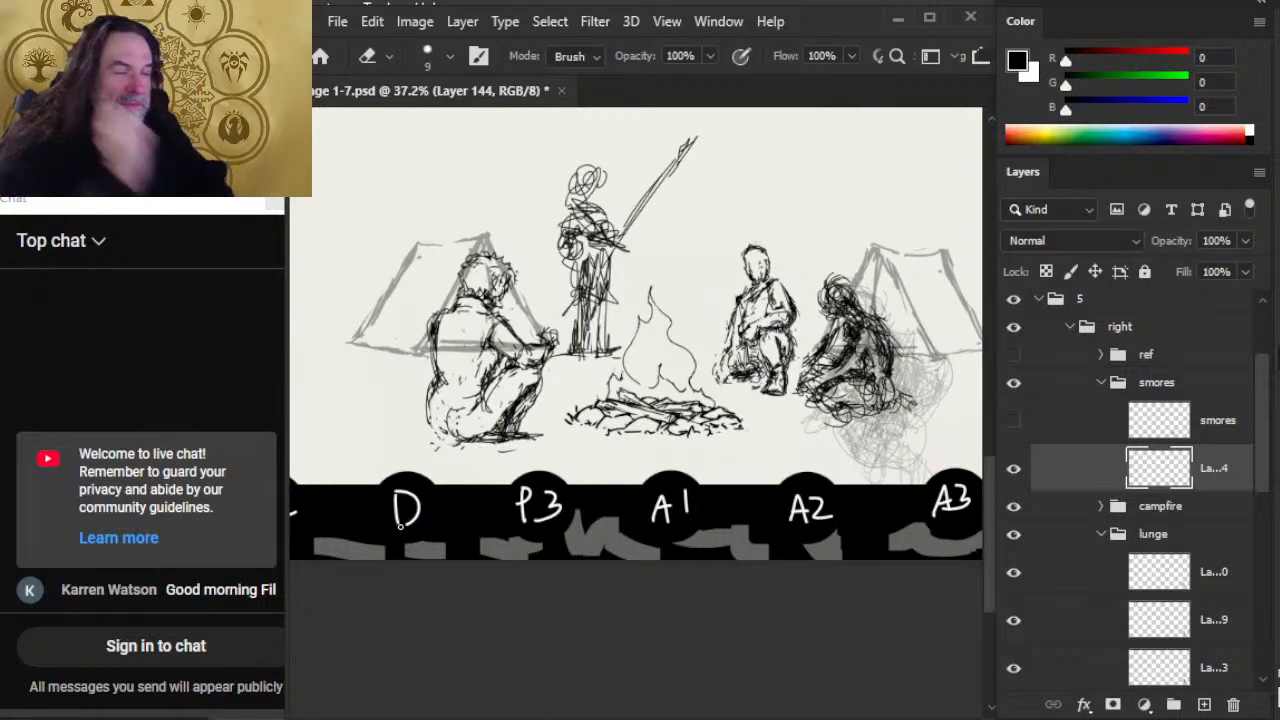
# Step: Move the smores figure's layer slightly down and to the right, closer to the campfire
pyautogui.press('v')
pyautogui.moveTo(551, 420); pyautogui.dragTo(556, 434)
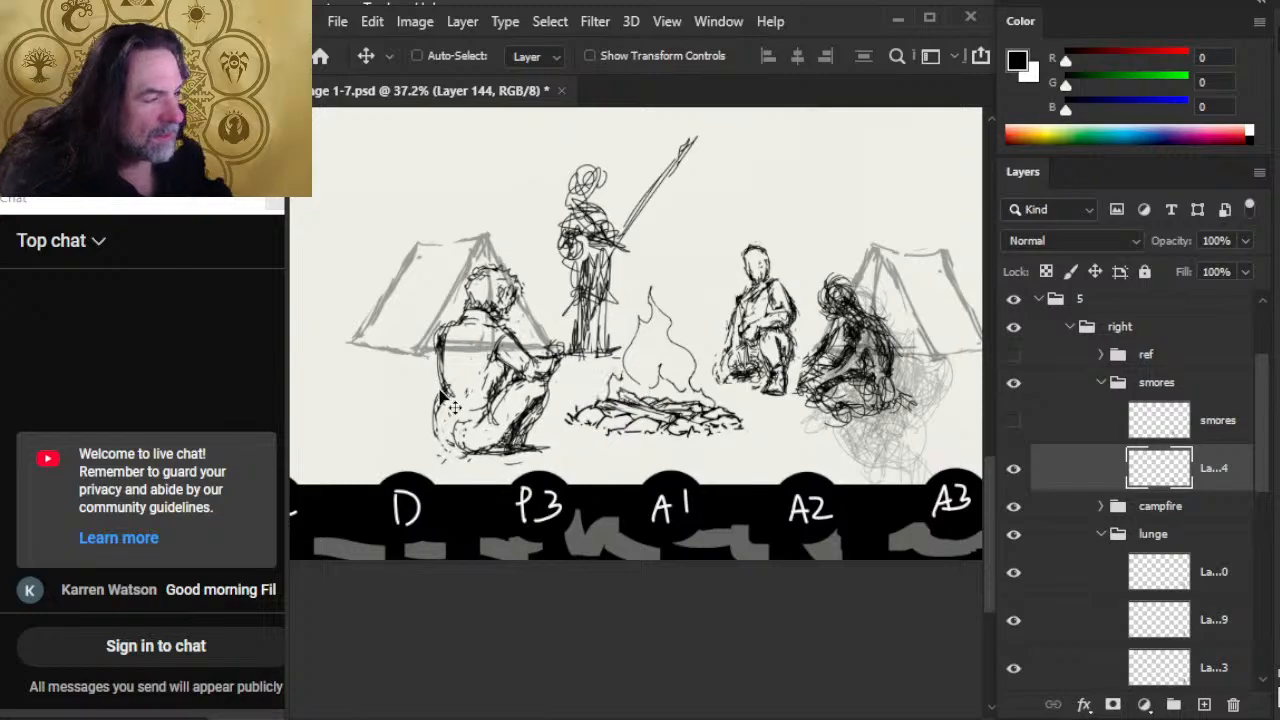
# Step: Erase the smores figure's rounded seat outline and rough in a cloak edge falling from the back
pyautogui.press('e')
pyautogui.press('b')
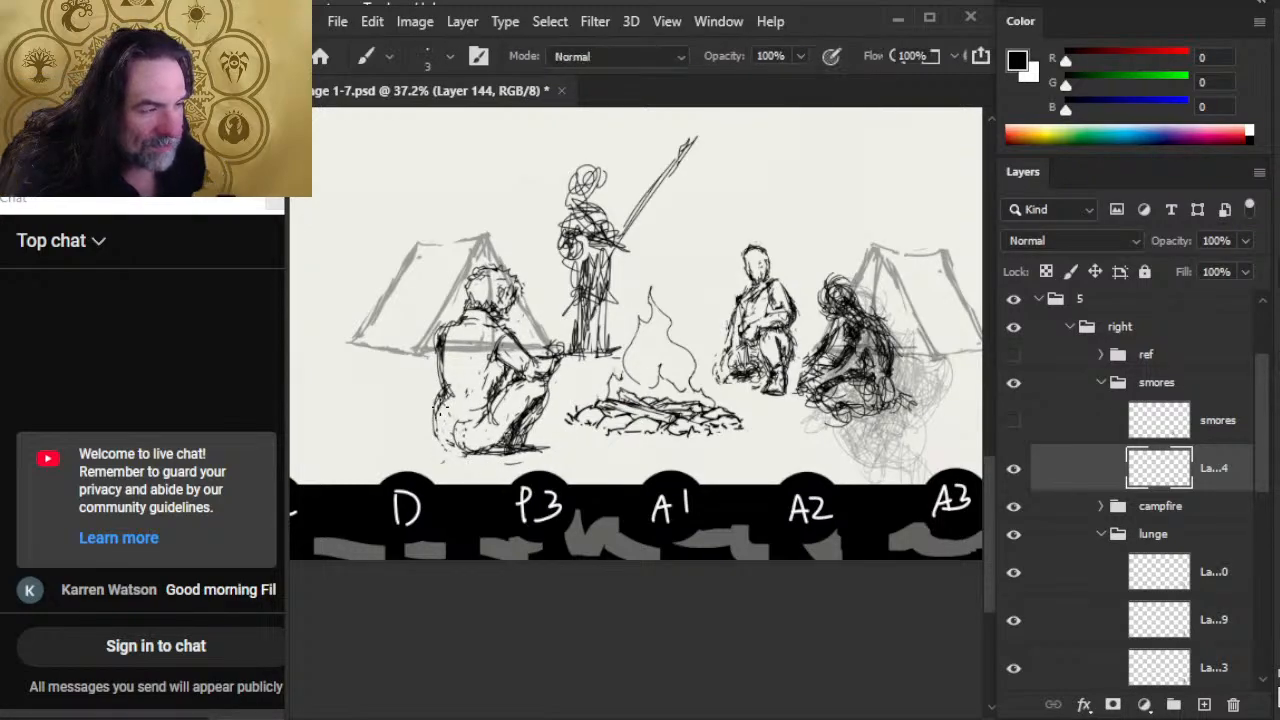
pyautogui.moveTo(436, 406)
pyautogui.mouseDown()
pyautogui.moveTo(426, 432)
pyautogui.moveTo(494, 450)
pyautogui.moveTo(482, 398)
pyautogui.mouseUp()
pyautogui.press('e')
pyautogui.moveTo(434, 446)
pyautogui.mouseDown()
pyautogui.moveTo(472, 440)
pyautogui.moveTo(436, 444)
pyautogui.moveTo(448, 386)
pyautogui.moveTo(435, 407)
pyautogui.mouseUp()
pyautogui.press('b')
pyautogui.moveTo(442, 372); pyautogui.dragTo(431, 414)
pyautogui.moveTo(441, 392); pyautogui.dragTo(429, 432)
pyautogui.press('e')
pyautogui.moveTo(429, 432)
pyautogui.mouseDown()
pyautogui.moveTo(438, 396)
pyautogui.moveTo(424, 438)
pyautogui.mouseUp()
# Step: Redraw the rear edge of the smores figure's cloak from the upper back to the ground, erasing leftover lines
pyautogui.press('b')
pyautogui.press('e')
pyautogui.moveTo(444, 376); pyautogui.dragTo(434, 414)
pyautogui.moveTo(442, 378)
pyautogui.mouseDown()
pyautogui.moveTo(440, 352)
pyautogui.moveTo(446, 398)
pyautogui.mouseUp()
pyautogui.press('b')
pyautogui.moveTo(440, 340)
pyautogui.mouseDown()
pyautogui.moveTo(428, 424)
pyautogui.moveTo(440, 328)
pyautogui.moveTo(436, 382)
pyautogui.moveTo(434, 335)
pyautogui.moveTo(434, 359)
pyautogui.mouseUp()
pyautogui.press('e')
pyautogui.press('b')
pyautogui.press('e')
pyautogui.press('b')
pyautogui.press('e')
pyautogui.press('b')
pyautogui.press('e')
pyautogui.press('b')
pyautogui.press('e')
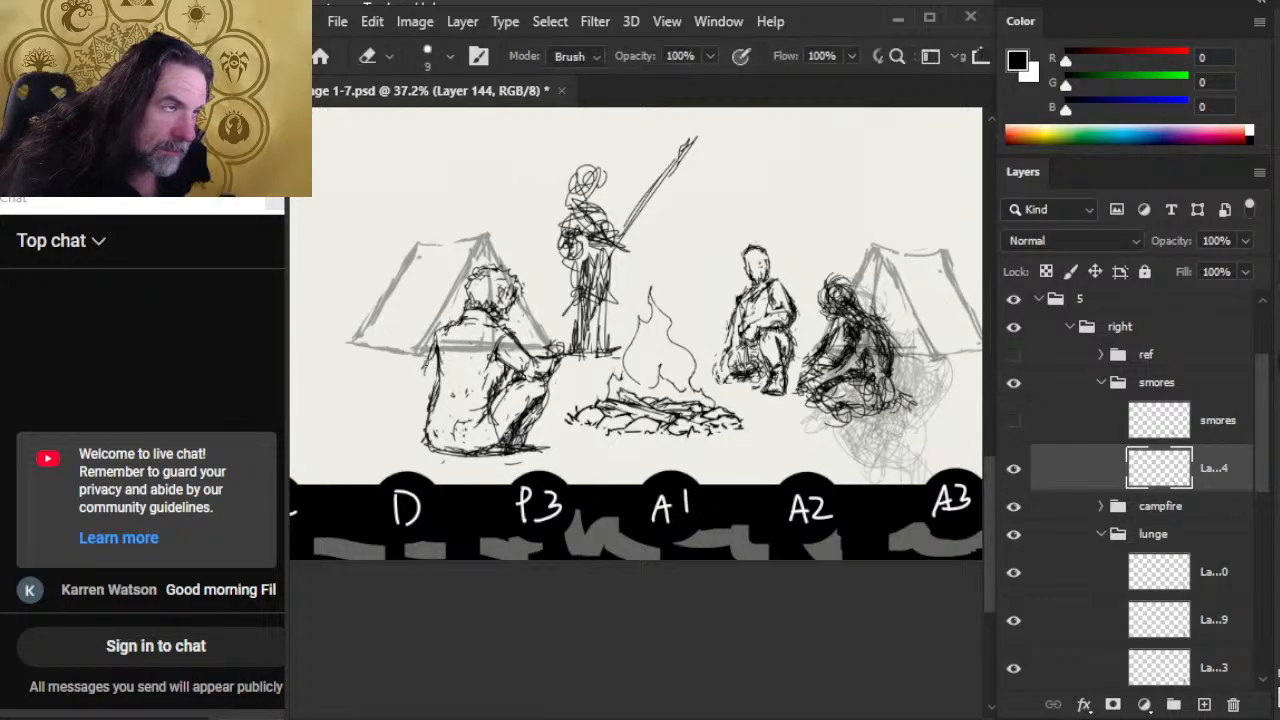
# Step: Draw the smores figure's cloak front edge from the near arm to the ground and rework the forearm area
pyautogui.press('b')
pyautogui.moveTo(508, 340)
pyautogui.mouseDown()
pyautogui.moveTo(534, 344)
pyautogui.moveTo(524, 348)
pyautogui.mouseUp()
pyautogui.moveTo(526, 338)
pyautogui.mouseDown()
pyautogui.moveTo(522, 400)
pyautogui.moveTo(496, 380)
pyautogui.moveTo(526, 378)
pyautogui.moveTo(487, 430)
pyautogui.moveTo(490, 382)
pyautogui.moveTo(510, 439)
pyautogui.moveTo(499, 450)
pyautogui.mouseUp()
pyautogui.press('e')
pyautogui.press('b')
pyautogui.press('e')
pyautogui.press('b')
pyautogui.press('e')
pyautogui.press('b')
pyautogui.press('e')
# Step: Extend the smores figure's cloak hem outward along the ground behind the body and clean up its corner
pyautogui.moveTo(486, 449); pyautogui.dragTo(412, 449)
pyautogui.press('b')
pyautogui.moveTo(412, 449)
pyautogui.mouseDown()
pyautogui.moveTo(450, 460)
pyautogui.moveTo(486, 457)
pyautogui.moveTo(452, 456)
pyautogui.moveTo(486, 444)
pyautogui.moveTo(467, 457)
pyautogui.moveTo(504, 457)
pyautogui.moveTo(430, 452)
pyautogui.moveTo(440, 386)
pyautogui.moveTo(426, 436)
pyautogui.mouseUp()
pyautogui.press('e')
pyautogui.press('b')
pyautogui.press('e')
pyautogui.press('b')
pyautogui.press('e')
pyautogui.press('b')
# Step: Sketch long crossed poles lying on the ground behind the smores figure and trim their overlapping lines
pyautogui.moveTo(444, 366)
pyautogui.mouseDown()
pyautogui.moveTo(404, 442)
pyautogui.moveTo(401, 407)
pyautogui.moveTo(413, 407)
pyautogui.moveTo(353, 425)
pyautogui.moveTo(369, 427)
pyautogui.moveTo(367, 407)
pyautogui.moveTo(363, 419)
pyautogui.moveTo(318, 404)
pyautogui.mouseUp()
pyautogui.press('e')
pyautogui.press('b')
pyautogui.moveTo(388, 432)
pyautogui.mouseDown()
pyautogui.moveTo(314, 410)
pyautogui.moveTo(362, 430)
pyautogui.moveTo(314, 436)
pyautogui.moveTo(366, 410)
pyautogui.moveTo(434, 410)
pyautogui.moveTo(366, 434)
pyautogui.moveTo(346, 424)
pyautogui.mouseUp()
pyautogui.press('e')
pyautogui.press('b')
pyautogui.press('e')
pyautogui.press('b')
pyautogui.press('e')
pyautogui.press('b')
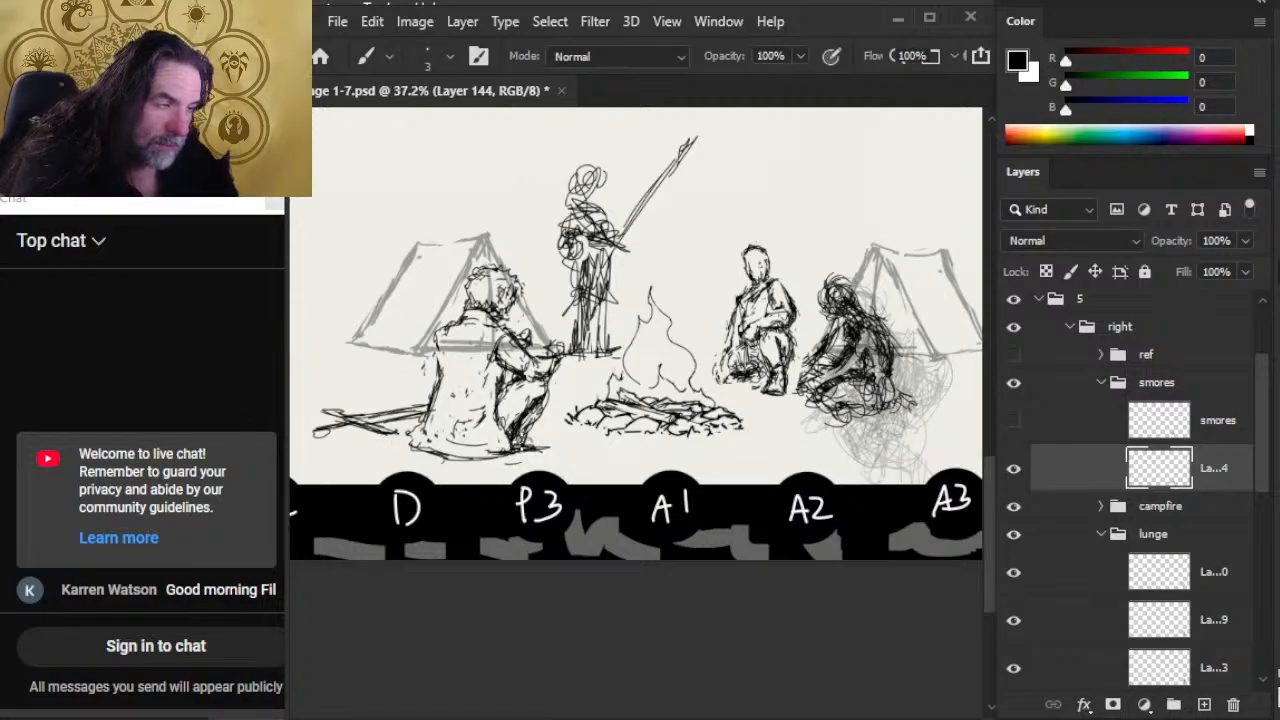
# Step: Erase stray lines around the smores figure's front leg and redraw the cloak edge beside the knee
pyautogui.press('e')
pyautogui.moveTo(529, 429)
pyautogui.mouseDown()
pyautogui.moveTo(515, 415)
pyautogui.moveTo(533, 432)
pyautogui.mouseUp()
pyautogui.moveTo(494, 378); pyautogui.dragTo(500, 430)
pyautogui.press('b')
pyautogui.press('e')
pyautogui.press('b')
pyautogui.moveTo(502, 370); pyautogui.dragTo(502, 391)
pyautogui.moveTo(495, 360)
pyautogui.mouseDown()
pyautogui.moveTo(514, 388)
pyautogui.moveTo(483, 363)
pyautogui.moveTo(516, 338)
pyautogui.moveTo(488, 382)
pyautogui.mouseUp()
pyautogui.press('e')
pyautogui.press('b')
pyautogui.press('e')
# Step: Redefine the cloak's front edge below the smores figure's elbow and clean up the shin and foot area
pyautogui.press('b')
pyautogui.moveTo(502, 358)
pyautogui.mouseDown()
pyautogui.moveTo(486, 382)
pyautogui.moveTo(499, 416)
pyautogui.mouseUp()
pyautogui.press('e')
pyautogui.press('b')
pyautogui.press('e')
pyautogui.press('b')
pyautogui.moveTo(505, 406); pyautogui.dragTo(500, 434)
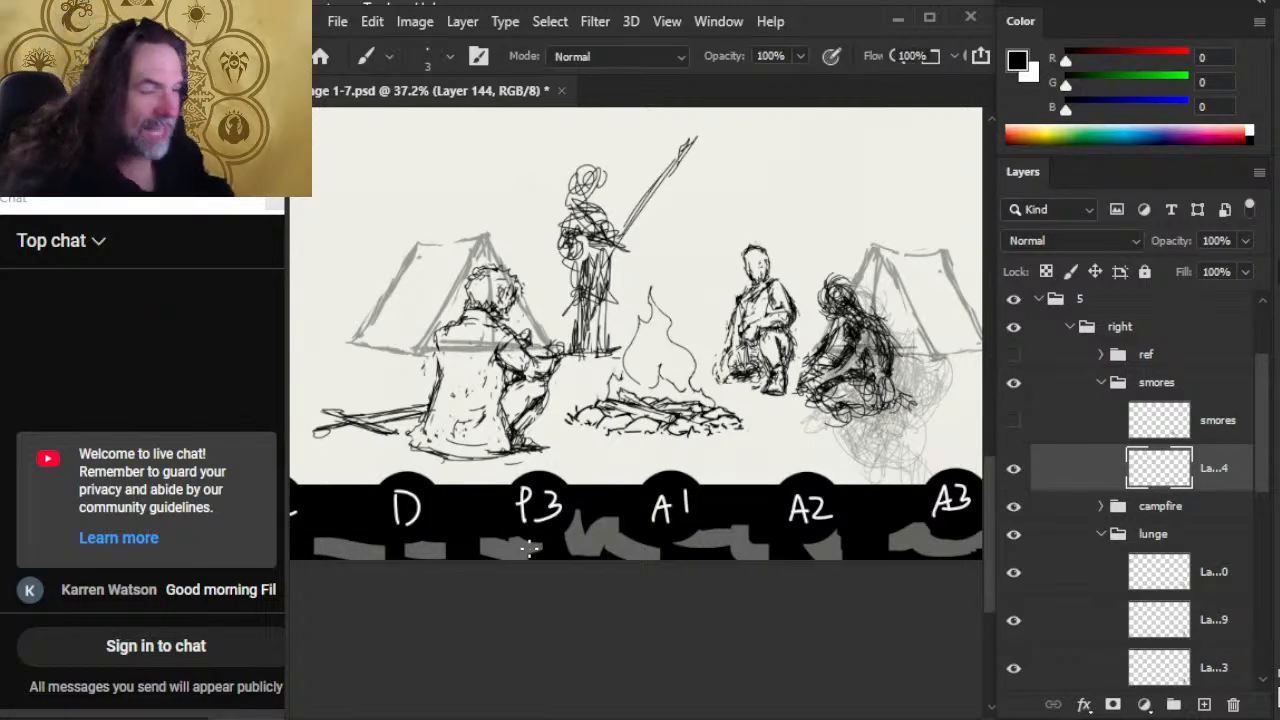
pyautogui.press('e')
pyautogui.moveTo(505, 422)
pyautogui.mouseDown()
pyautogui.moveTo(510, 458)
pyautogui.moveTo(490, 462)
pyautogui.moveTo(530, 460)
pyautogui.moveTo(500, 420)
pyautogui.moveTo(502, 398)
pyautogui.mouseUp()
pyautogui.press('b')
pyautogui.press('e')
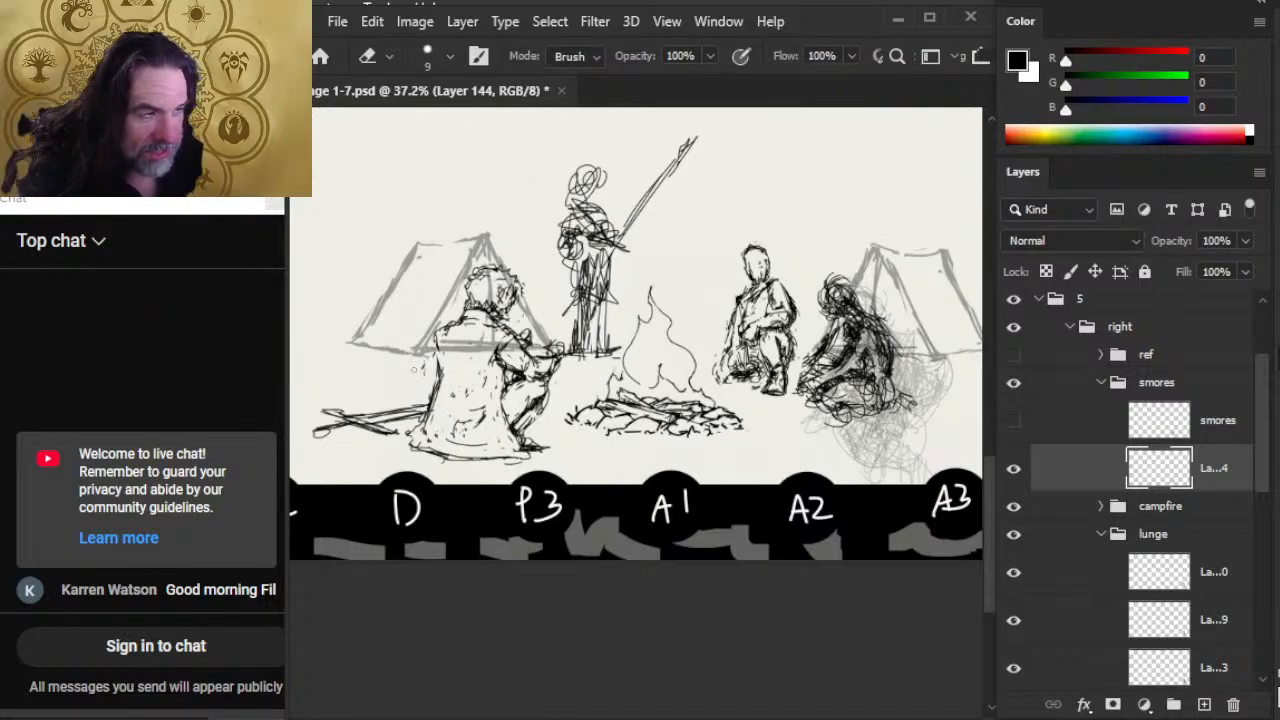
# Step: Darken the cloak's upper rear edge below the smores figure's shoulder and erase the stray lines around it
pyautogui.press('b')
pyautogui.moveTo(446, 336); pyautogui.dragTo(442, 384)
pyautogui.moveTo(440, 330); pyautogui.dragTo(440, 354)
pyautogui.moveTo(442, 362)
pyautogui.mouseDown()
pyautogui.moveTo(438, 390)
pyautogui.moveTo(452, 392)
pyautogui.moveTo(432, 398)
pyautogui.moveTo(435, 419)
pyautogui.moveTo(448, 388)
pyautogui.mouseUp()
pyautogui.press('e')
pyautogui.press('b')
pyautogui.press('e')
pyautogui.press('b')
pyautogui.press('e')
pyautogui.press('b')
pyautogui.press('e')
pyautogui.moveTo(445, 366)
pyautogui.mouseDown()
pyautogui.moveTo(438, 401)
pyautogui.moveTo(446, 386)
pyautogui.mouseUp()
pyautogui.press('b')
pyautogui.press('e')
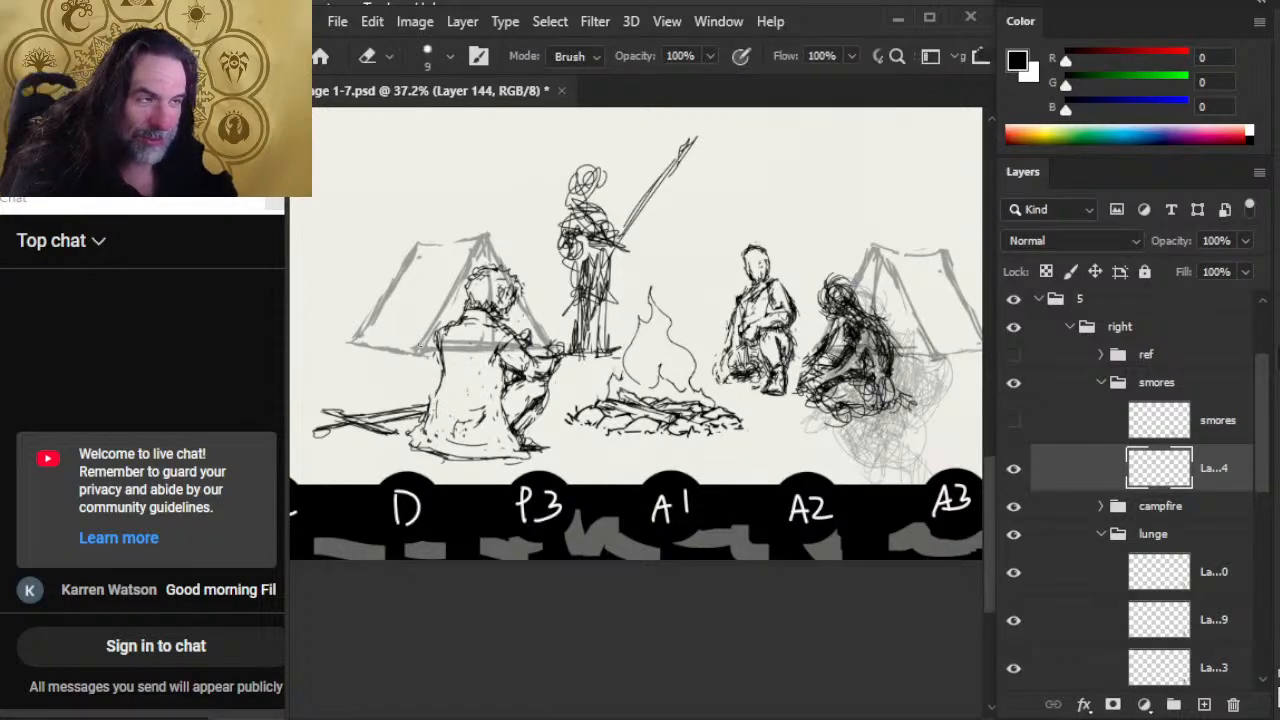
# Step: Touch up the cloak lines across the smores figure's shoulders and upper back
pyautogui.press('b')
pyautogui.moveTo(452, 320)
pyautogui.mouseDown()
pyautogui.moveTo(436, 348)
pyautogui.moveTo(490, 370)
pyautogui.mouseUp()
pyautogui.press('e')
pyautogui.press('b')
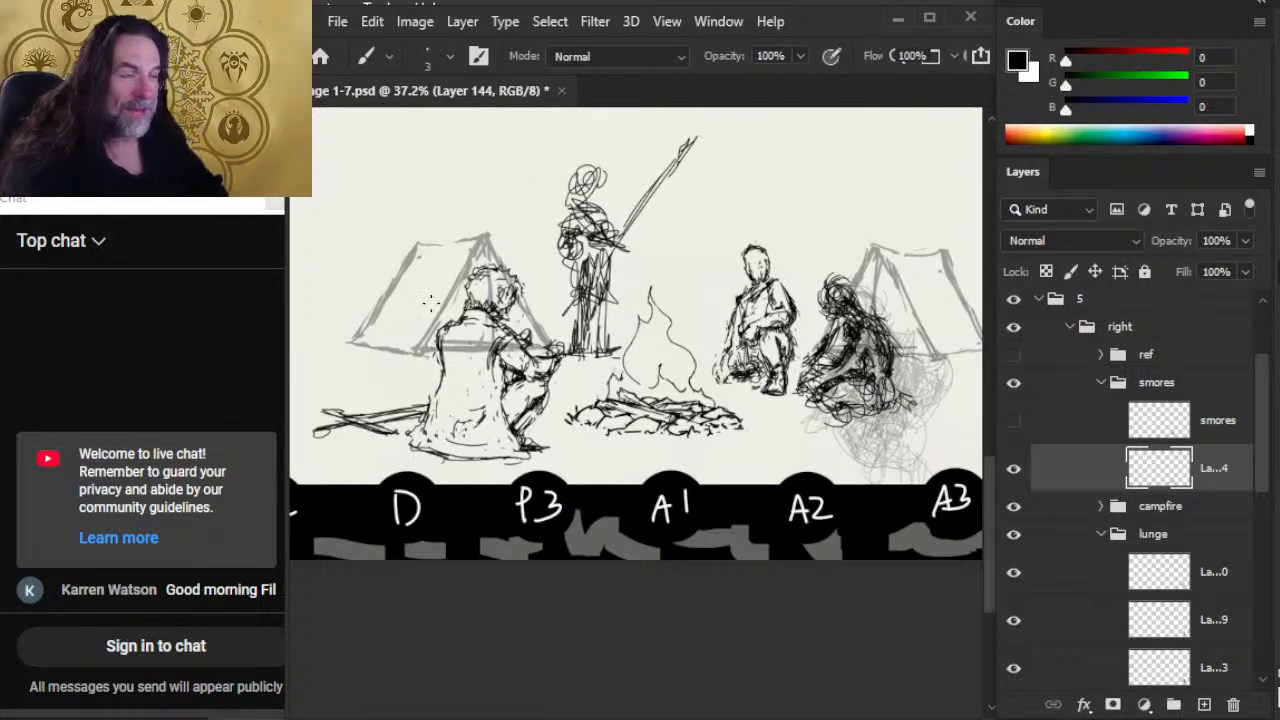
# Step: Reinforce the underside of the smores figure's forearm from the elbow toward the raised knee
pyautogui.press('e')
pyautogui.press('b')
pyautogui.moveTo(498, 358); pyautogui.dragTo(534, 386)
pyautogui.press('e')
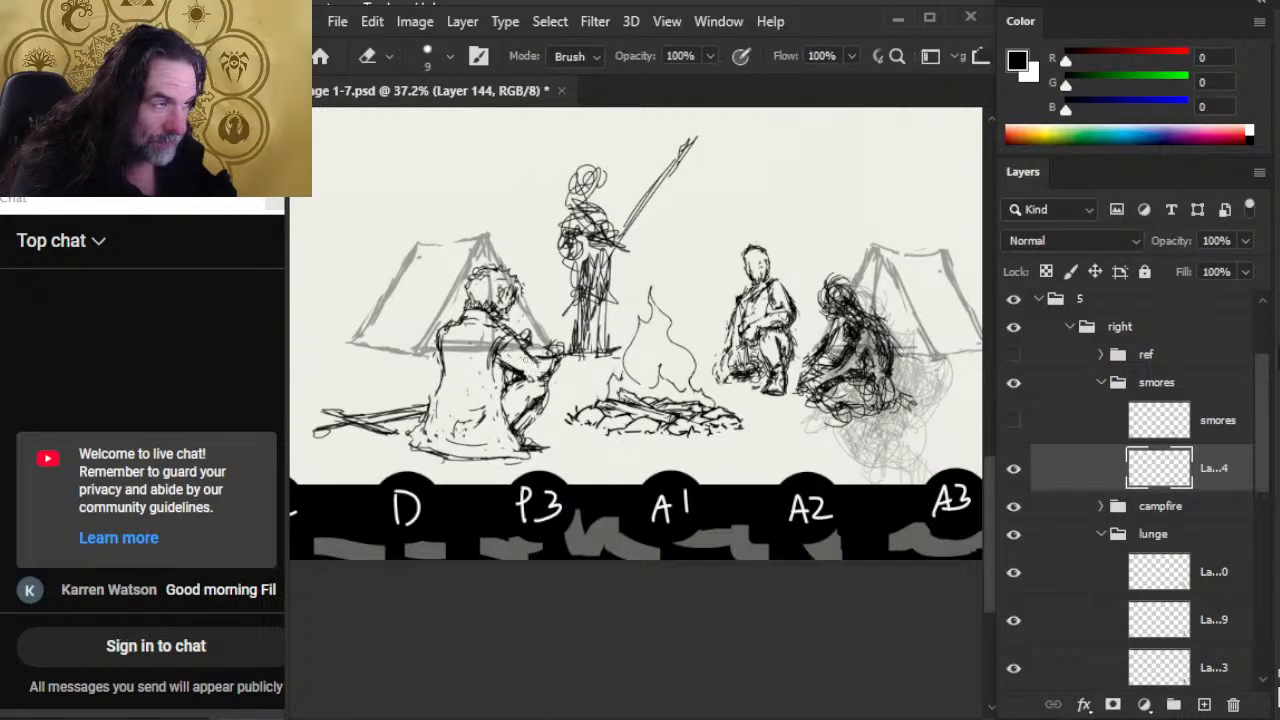
# Step: Add short defining strokes along the top of the smores figure's forearm, just behind the hands
pyautogui.press('b')
pyautogui.press('e')
pyautogui.press('b')
pyautogui.moveTo(519, 344); pyautogui.dragTo(529, 350)
pyautogui.press('e')
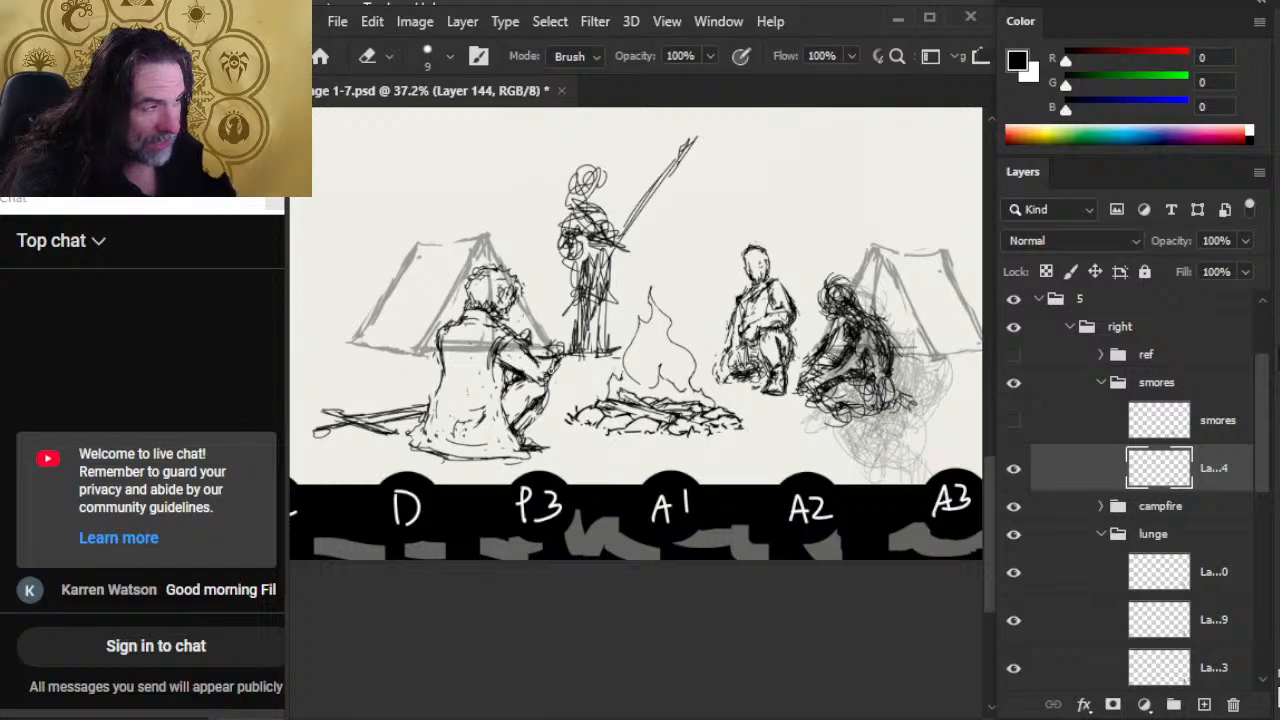
# Step: Erase stray lines around the smores figure's outstretched hands and redraw the small finger and wrist contours
pyautogui.press('b')
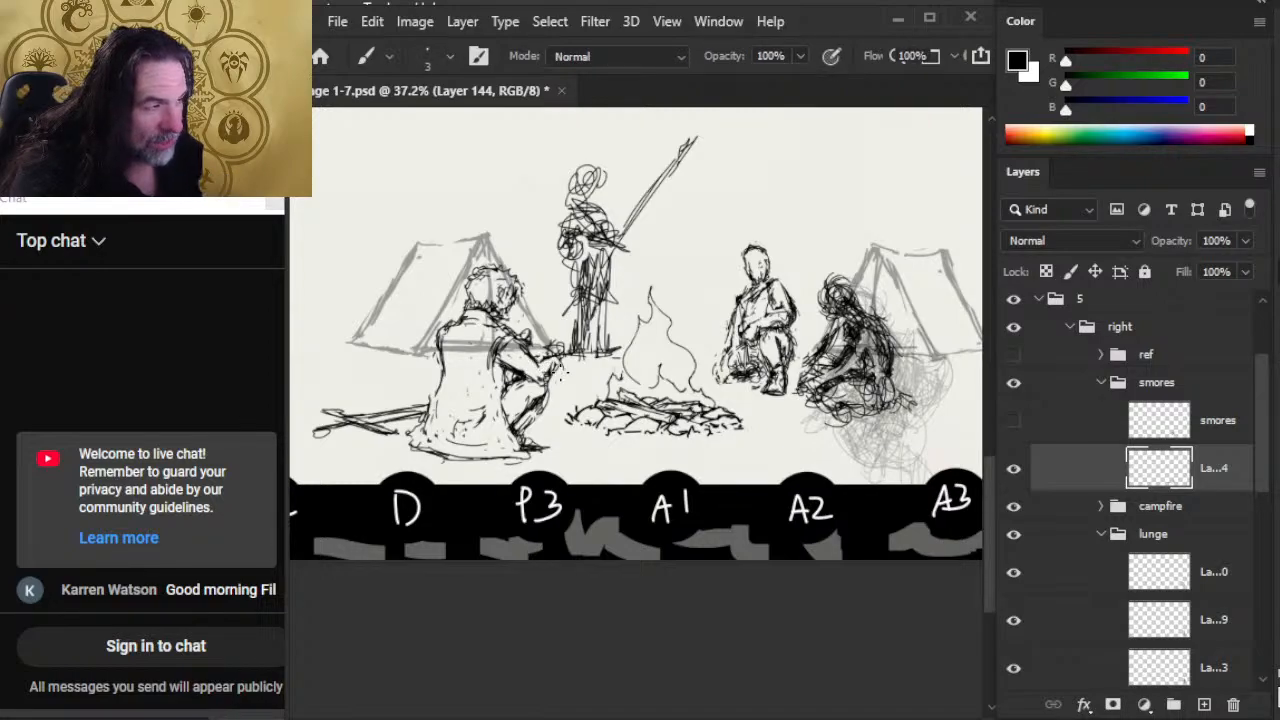
pyautogui.press('e')
pyautogui.moveTo(560, 366); pyautogui.dragTo(552, 358)
pyautogui.press('b')
pyautogui.press('e')
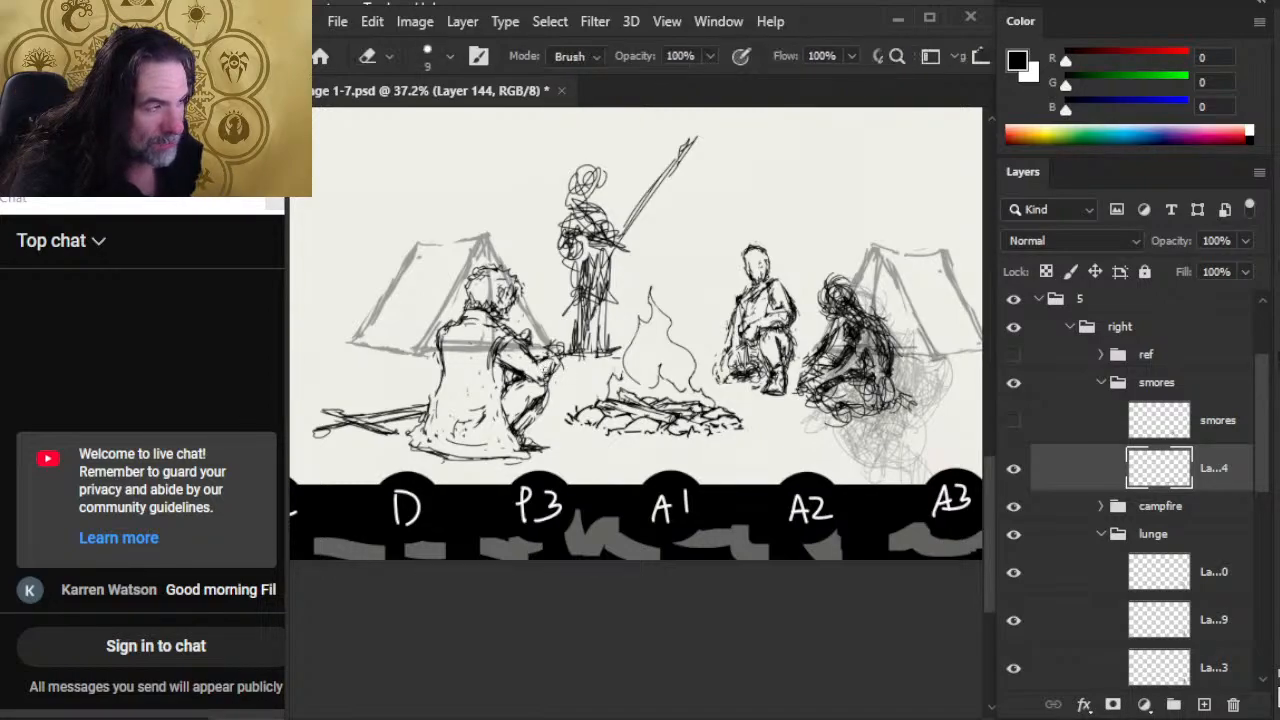
pyautogui.press('b')
pyautogui.moveTo(546, 360)
pyautogui.mouseDown()
pyautogui.moveTo(560, 376)
pyautogui.moveTo(547, 364)
pyautogui.mouseUp()
pyautogui.press('e')
pyautogui.press('b')
pyautogui.press('e')
pyautogui.press('b')
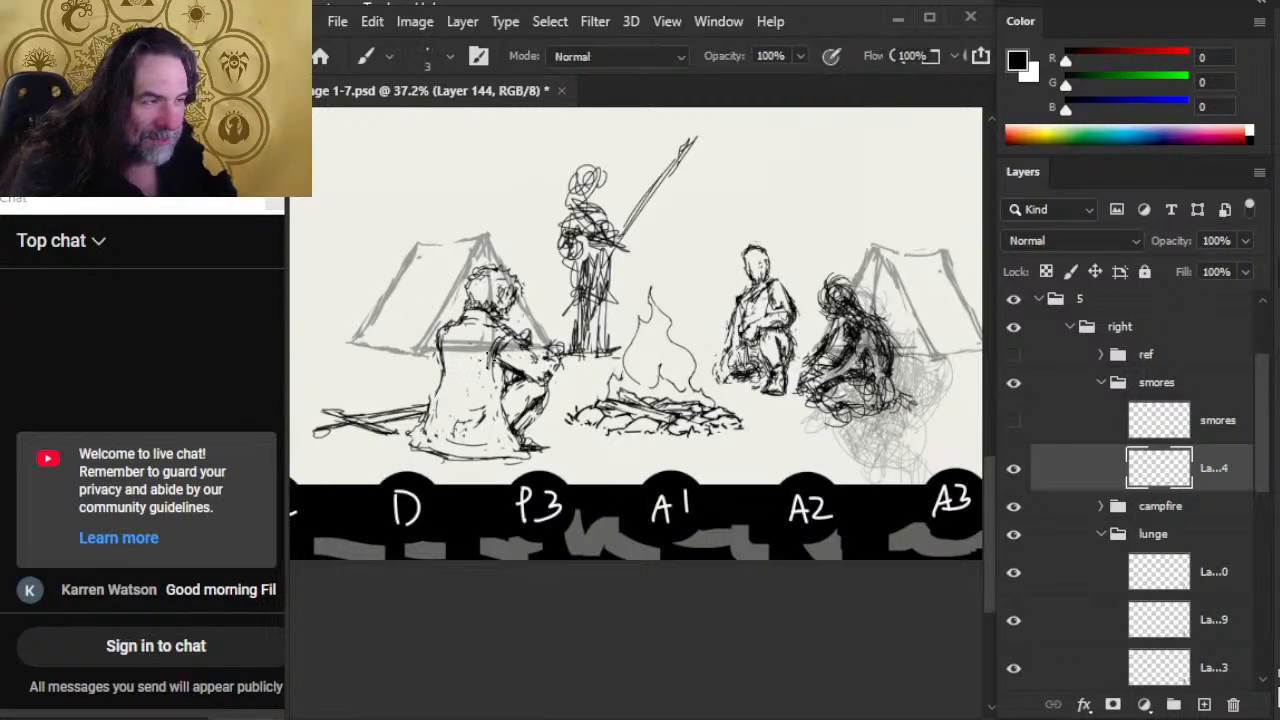
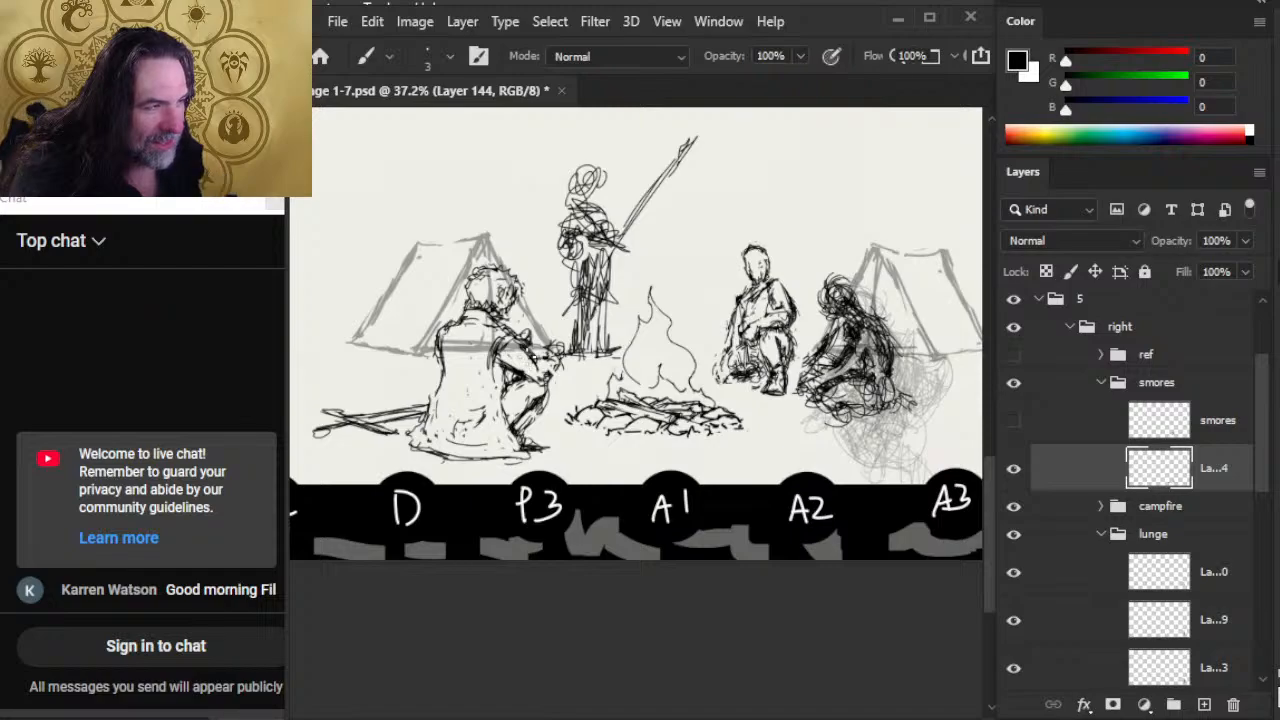
# Step: Draw a thin roasting stick from the smores figure's hands out toward the campfire
pyautogui.press('e')
pyautogui.press('b')
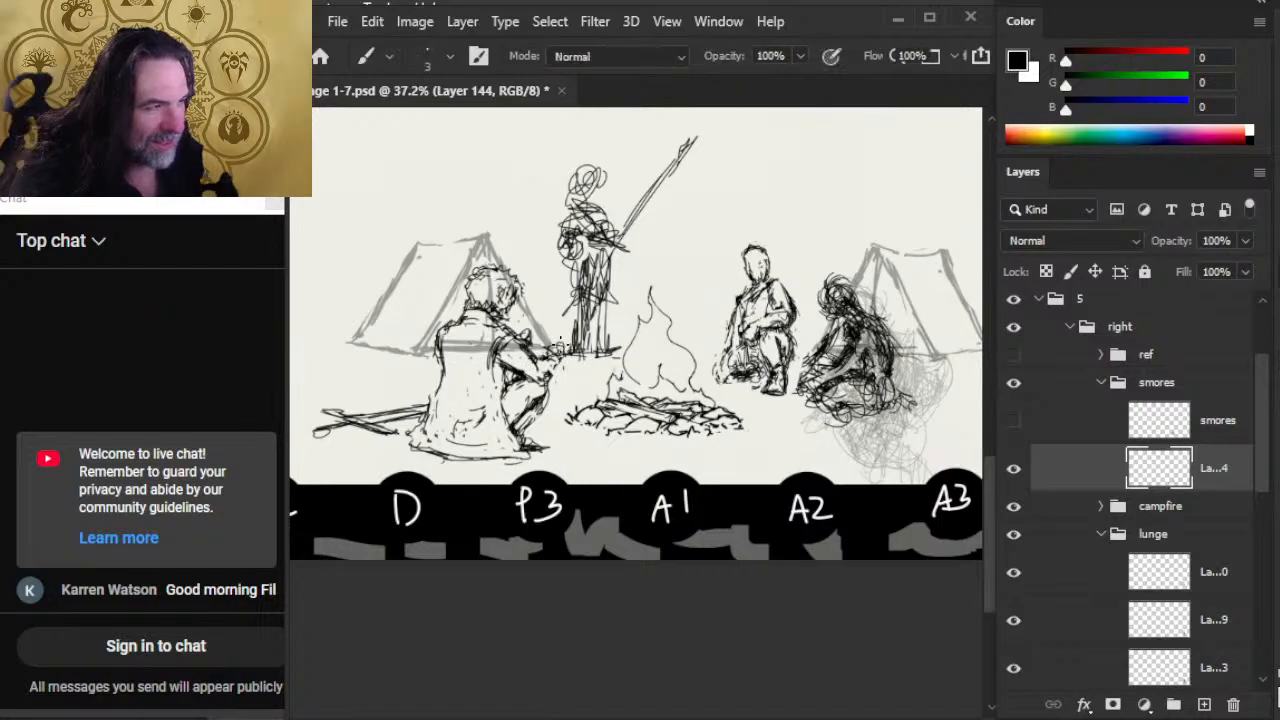
pyautogui.press('e')
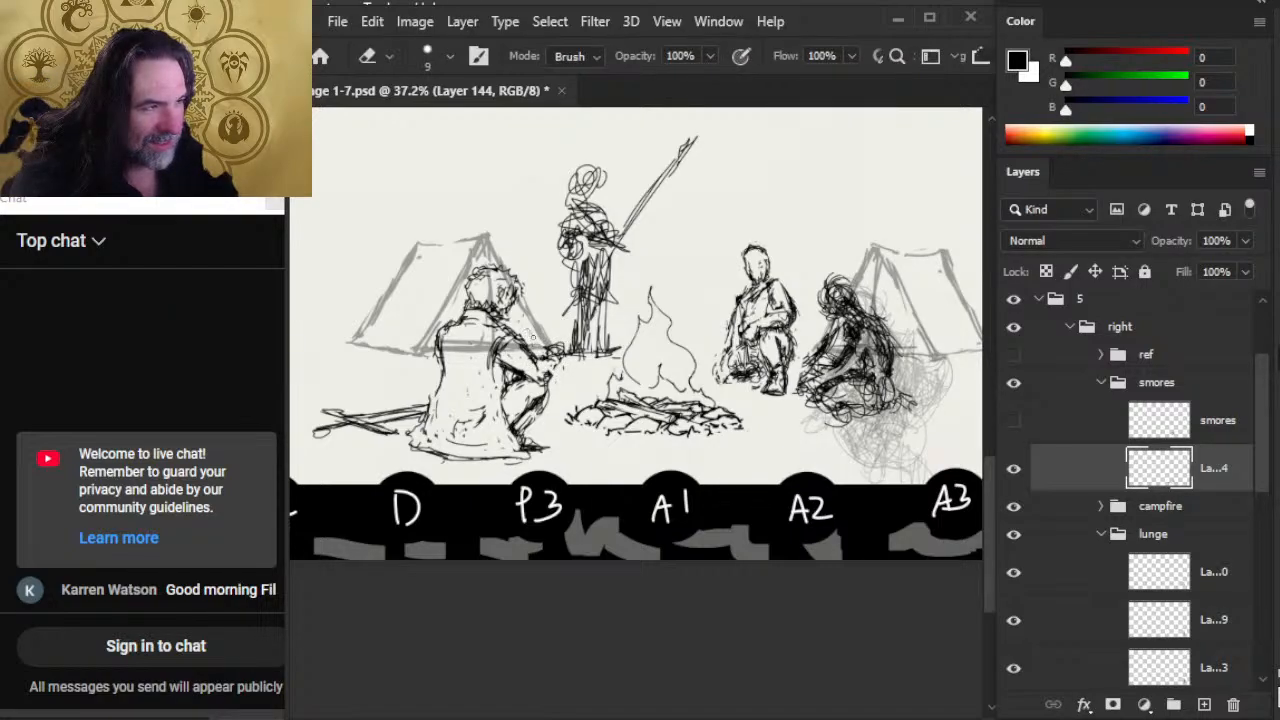
pyautogui.press('b')
pyautogui.moveTo(514, 319); pyautogui.dragTo(595, 372)
pyautogui.moveTo(526, 328); pyautogui.dragTo(553, 346)
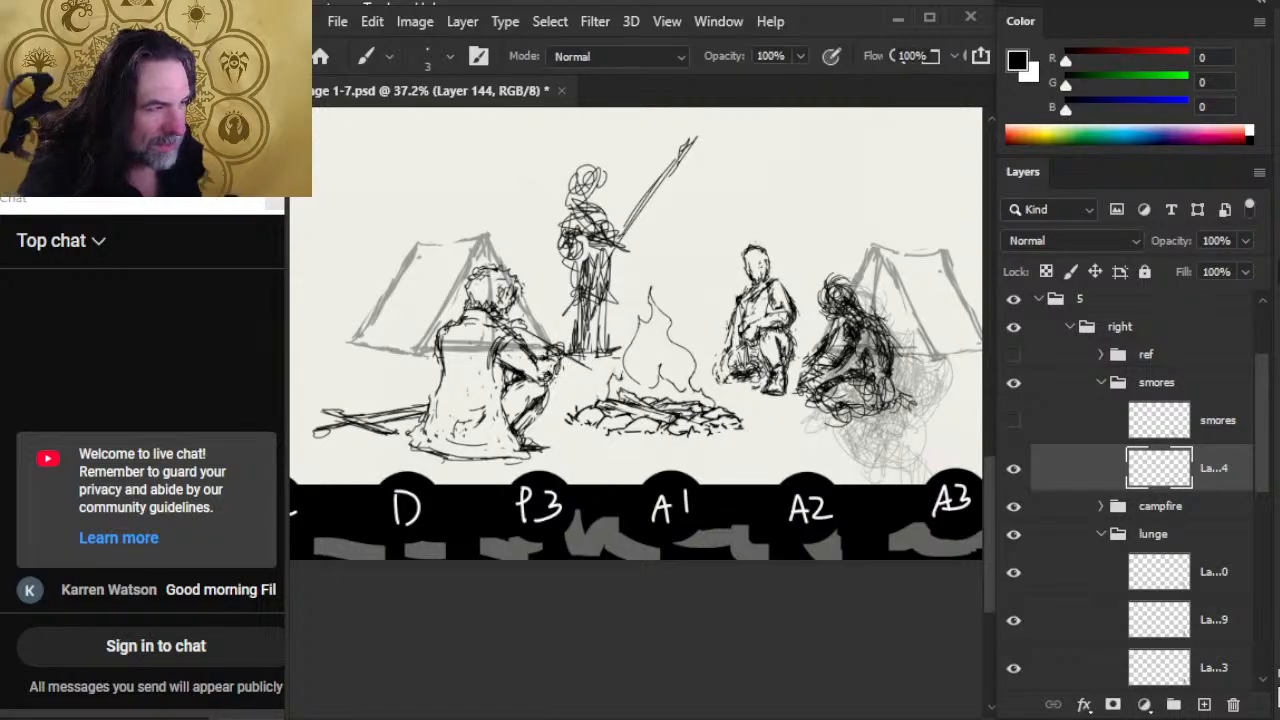
# Step: Refine the smores figure's hands and lower forearm around the base of the roasting stick
pyautogui.press('e')
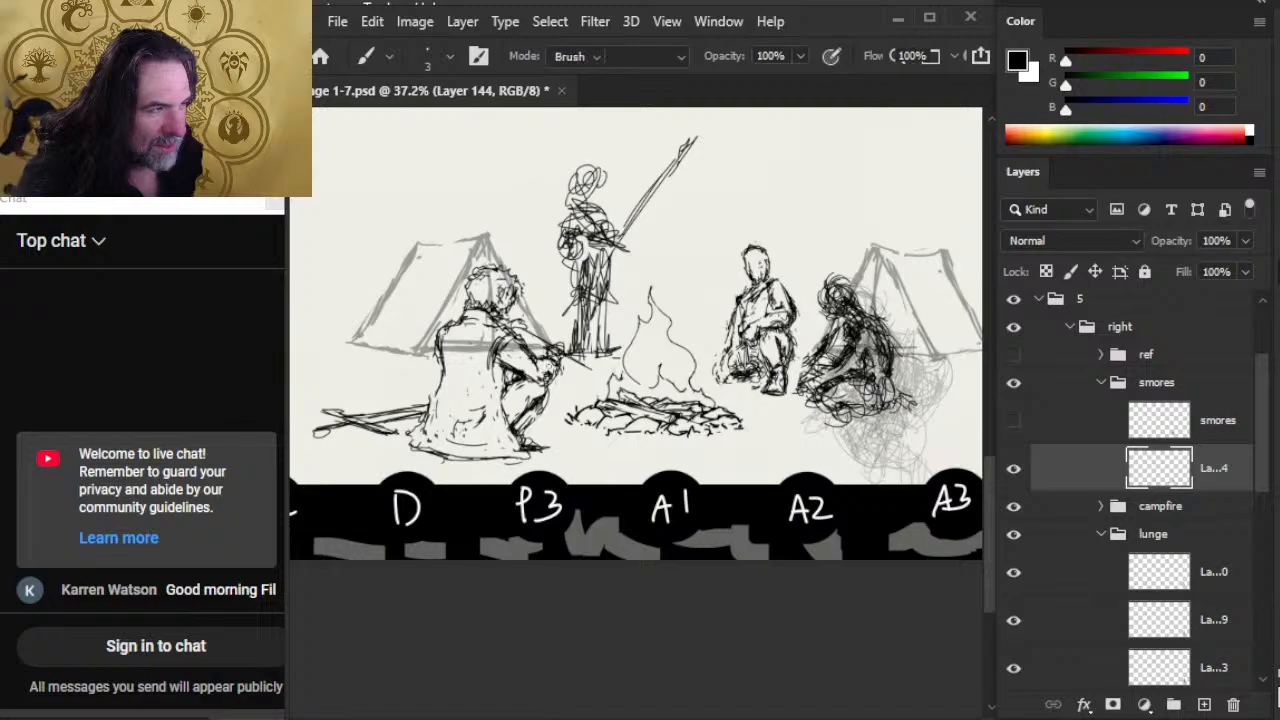
pyautogui.press('b')
pyautogui.moveTo(558, 360)
pyautogui.mouseDown()
pyautogui.moveTo(515, 387)
pyautogui.moveTo(549, 372)
pyautogui.moveTo(528, 372)
pyautogui.moveTo(532, 359)
pyautogui.moveTo(530, 372)
pyautogui.mouseUp()
pyautogui.press('e')
pyautogui.press('b')
pyautogui.press('e')
pyautogui.press('b')
pyautogui.press('e')
pyautogui.press('b')
pyautogui.press('e')
pyautogui.press('b')
# Step: Clean up the rear contour of the smores figure's cloak, erasing stray marks below the shoulder and along the back
pyautogui.press('e')
pyautogui.moveTo(434, 338); pyautogui.dragTo(436, 350)
pyautogui.press('b')
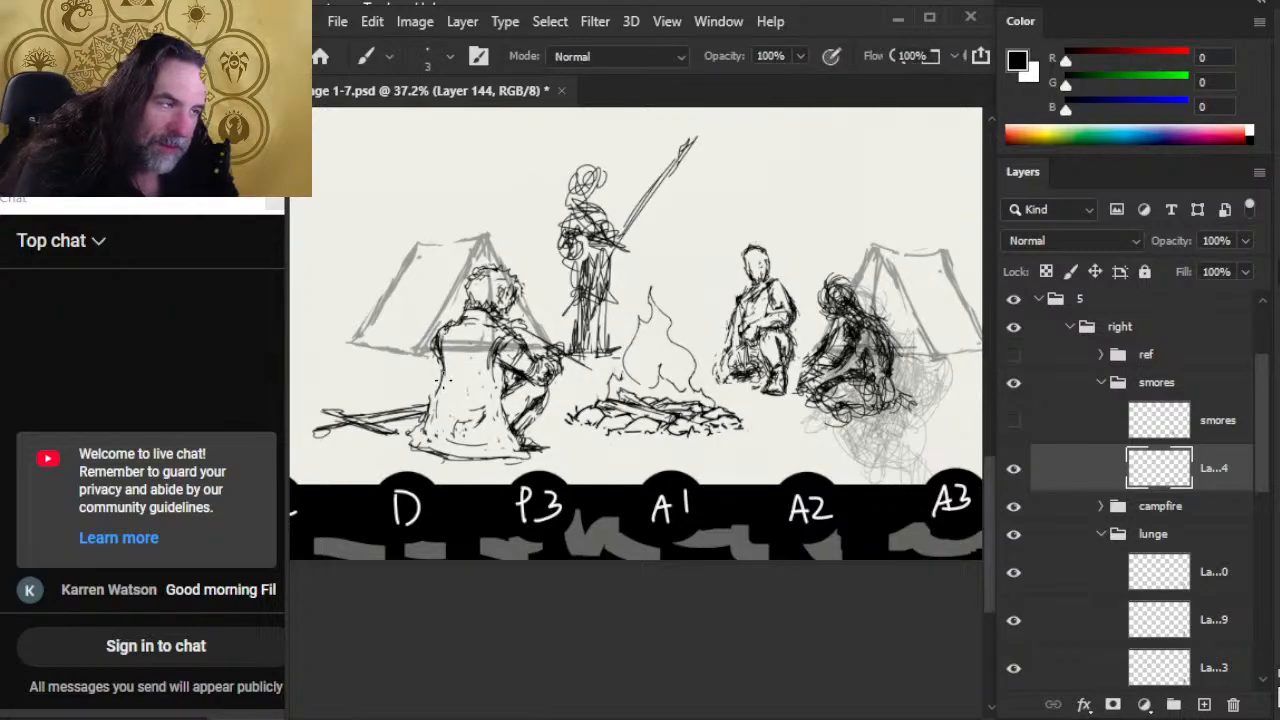
pyautogui.press('e')
pyautogui.moveTo(444, 350); pyautogui.dragTo(432, 414)
pyautogui.press('b')
pyautogui.press('e')
pyautogui.press('b')
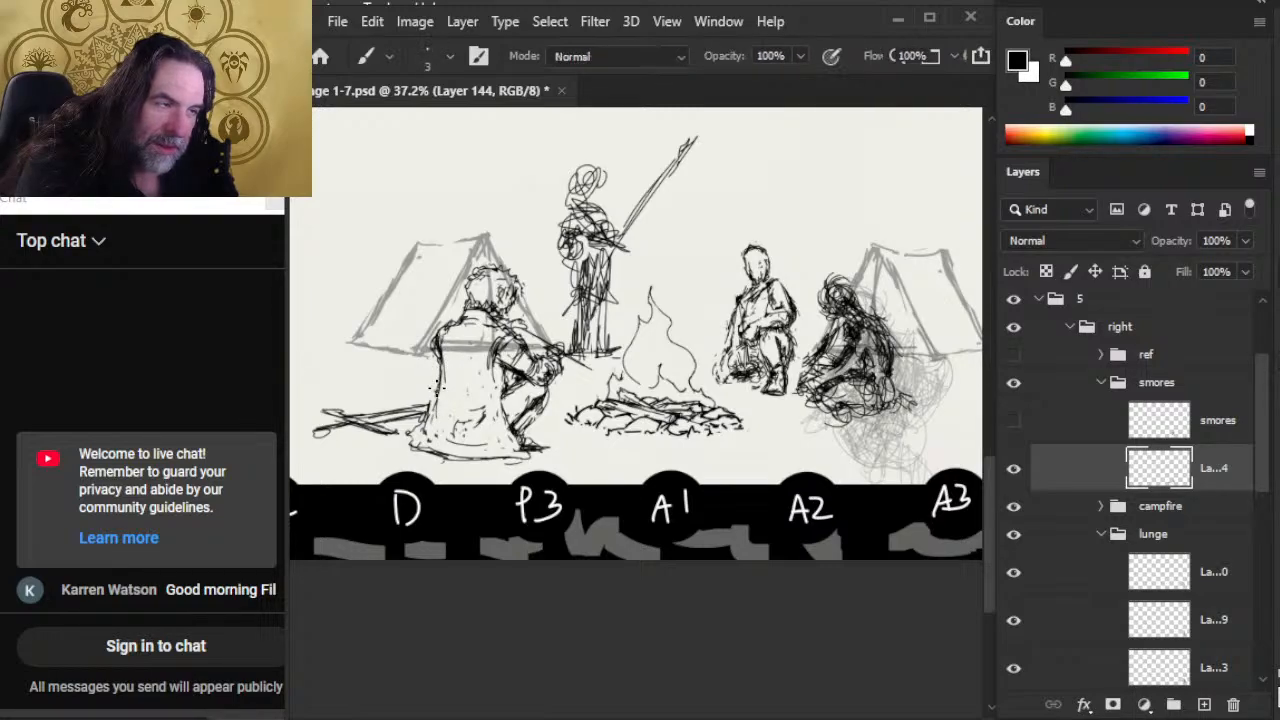
# Step: Erase the heavy lines along the cloak's bottom hem and under the foot, and lightly redraw the hem's rear corner
pyautogui.press('e')
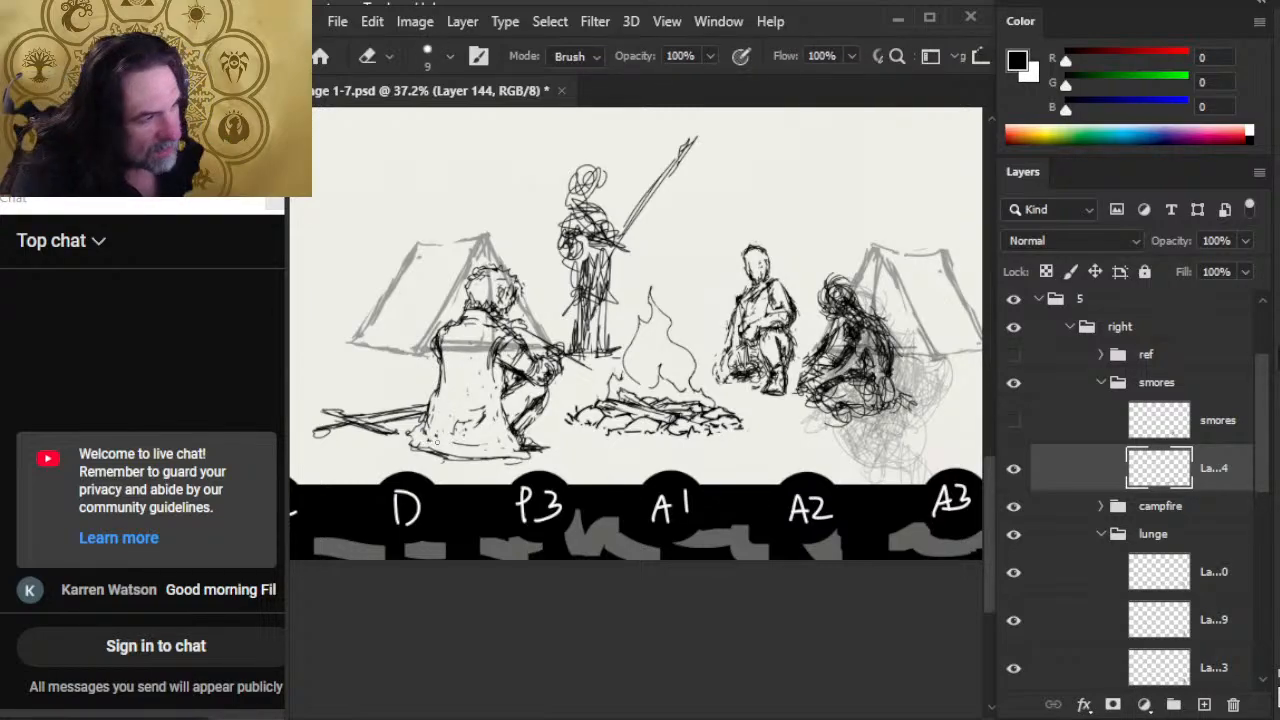
pyautogui.press('b')
pyautogui.press('e')
pyautogui.moveTo(422, 449); pyautogui.dragTo(535, 464)
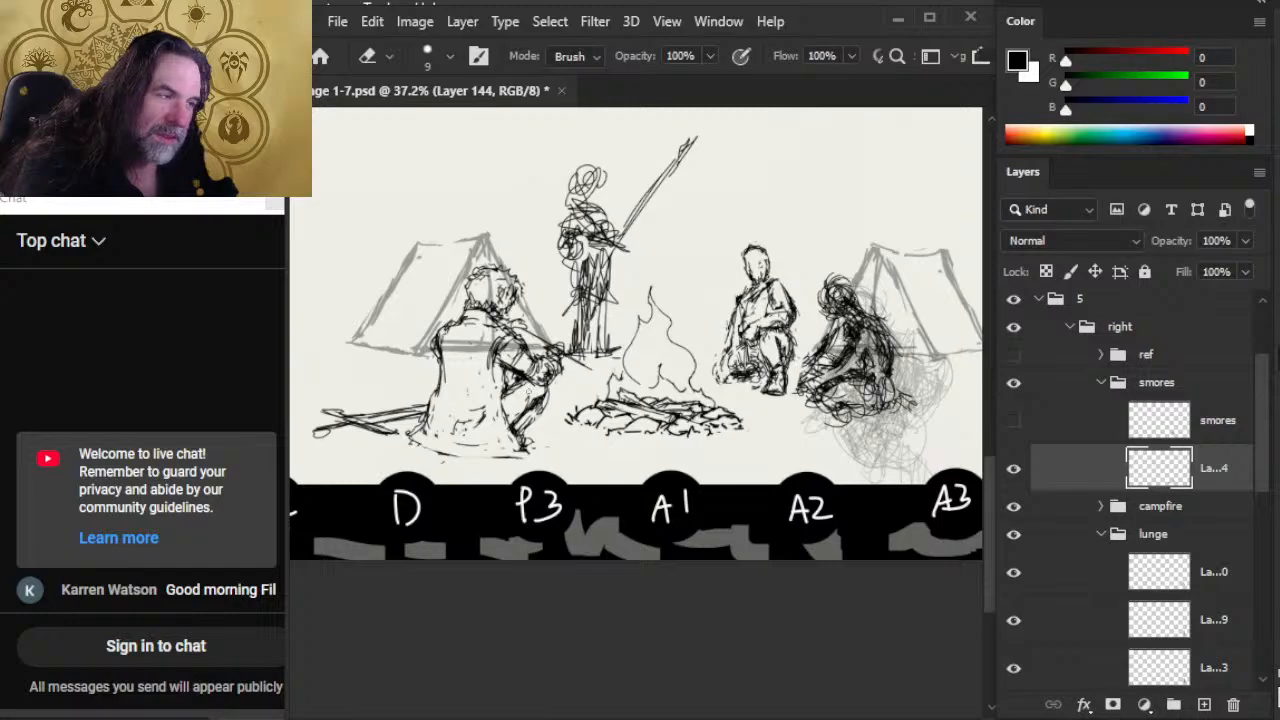
pyautogui.press('b')
pyautogui.press('e')
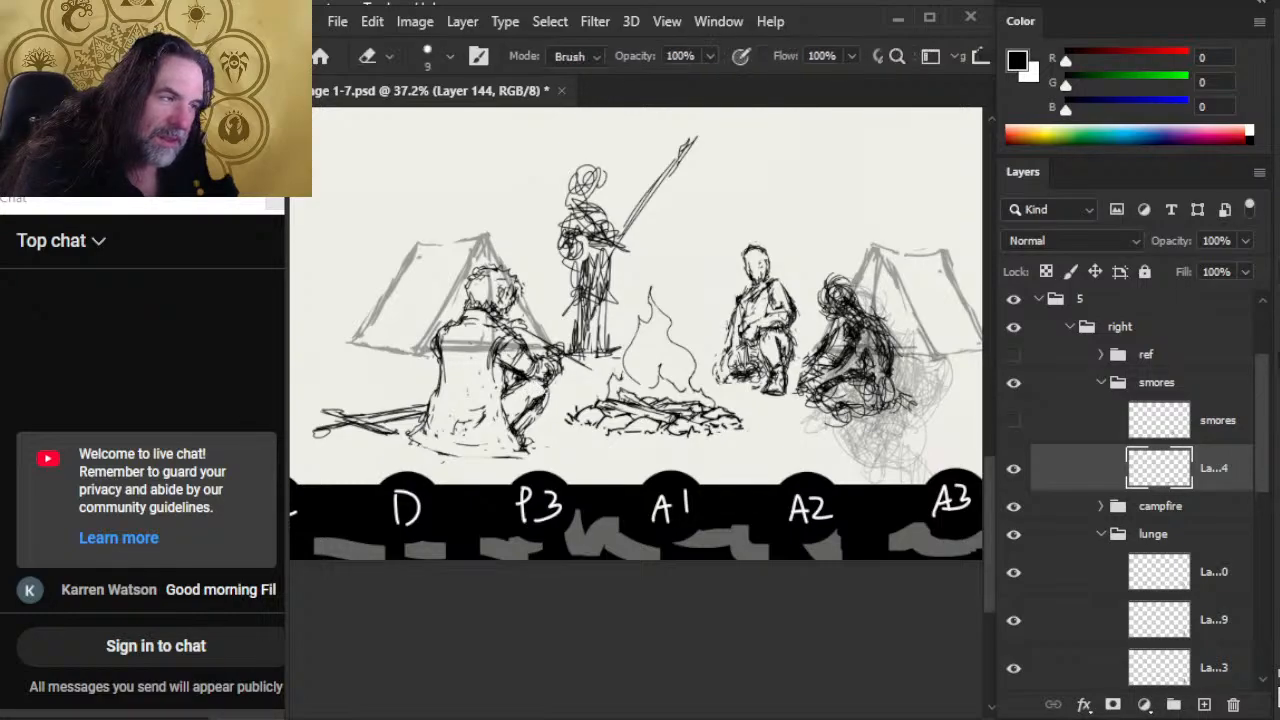
pyautogui.press('b')
pyautogui.press('e')
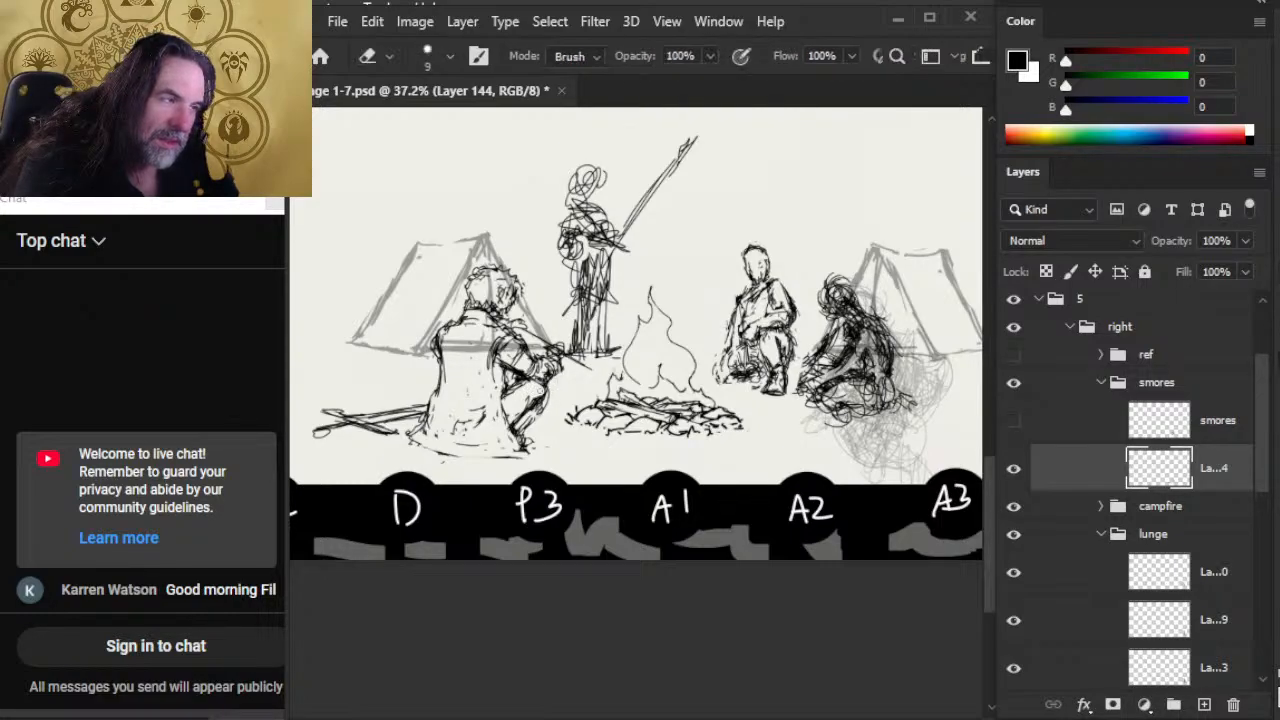
# Step: Clean up the smores figure's raised knee and shin contours with small strokes and erasures
pyautogui.press('b')
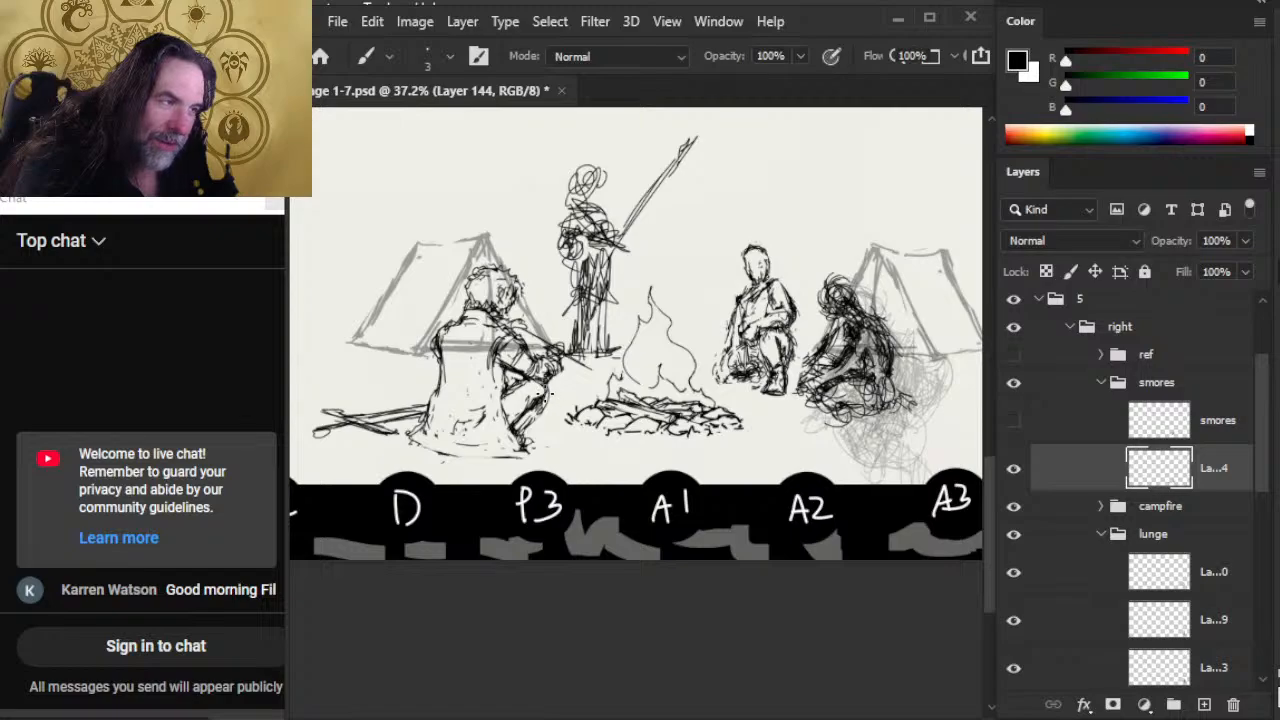
pyautogui.press('e')
pyautogui.press('b')
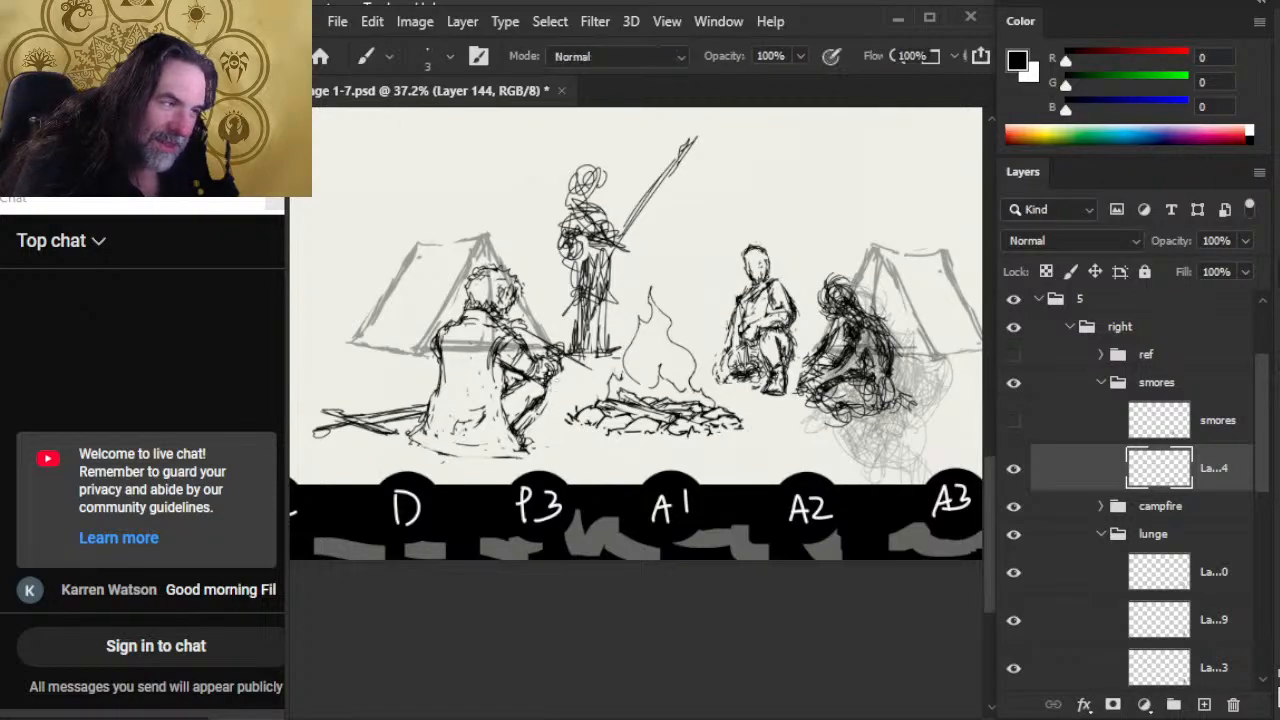
pyautogui.press('e')
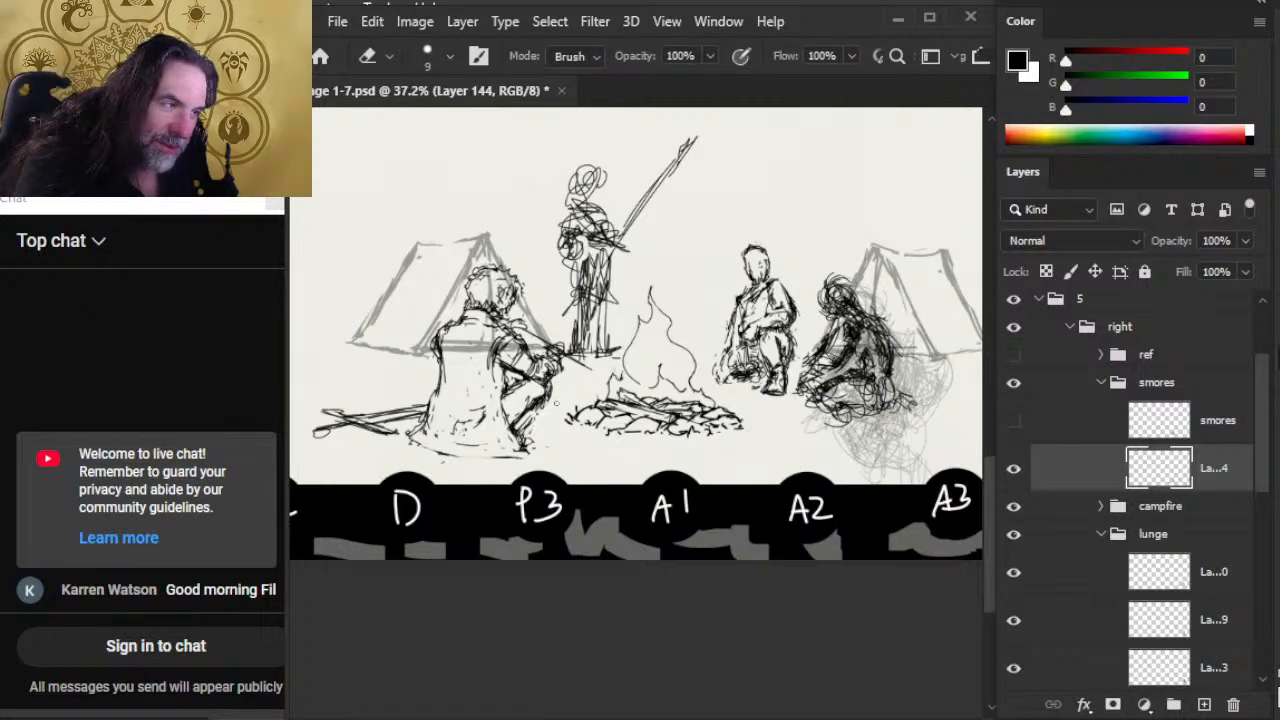
pyautogui.moveTo(537, 398); pyautogui.dragTo(517, 424)
pyautogui.press('b')
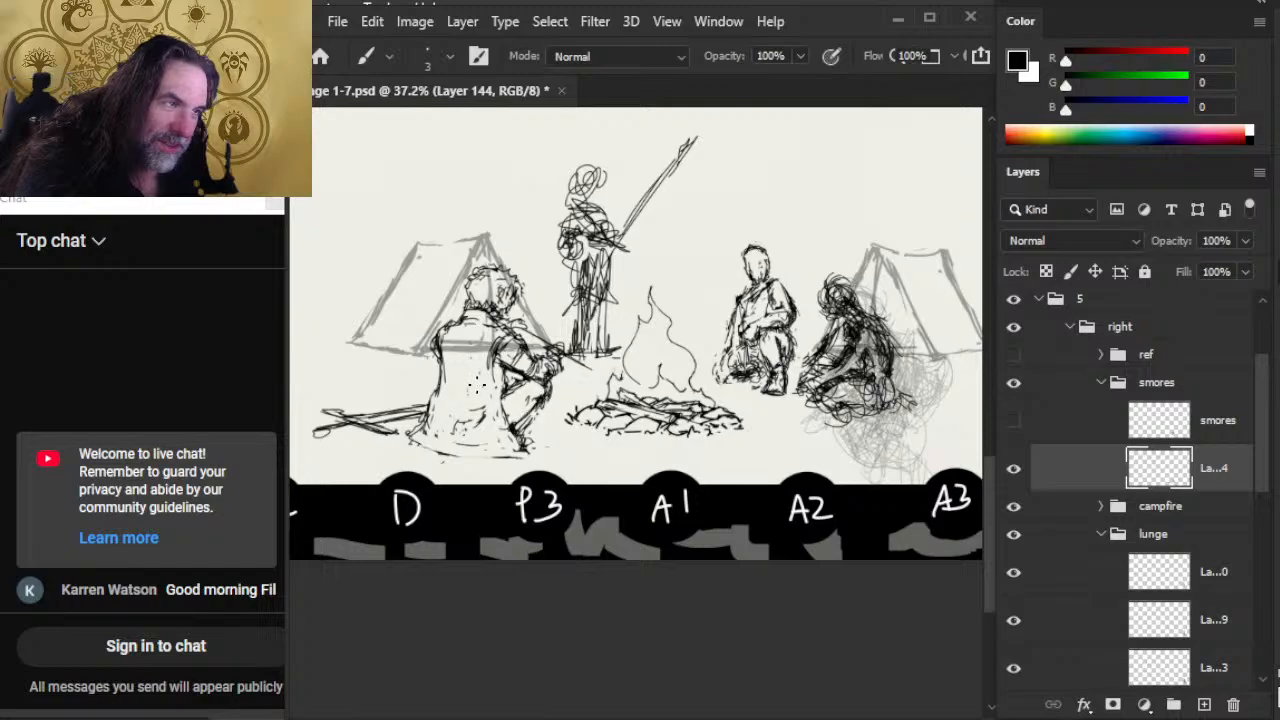
# Step: Rework the smores figure's hair and the side of the head with small strokes and erasures
pyautogui.press('e')
pyautogui.press('b')
pyautogui.moveTo(462, 268)
pyautogui.mouseDown()
pyautogui.moveTo(468, 300)
pyautogui.moveTo(478, 262)
pyautogui.moveTo(515, 288)
pyautogui.moveTo(512, 308)
pyautogui.mouseUp()
pyautogui.press('e')
pyautogui.press('b')
pyautogui.press('e')
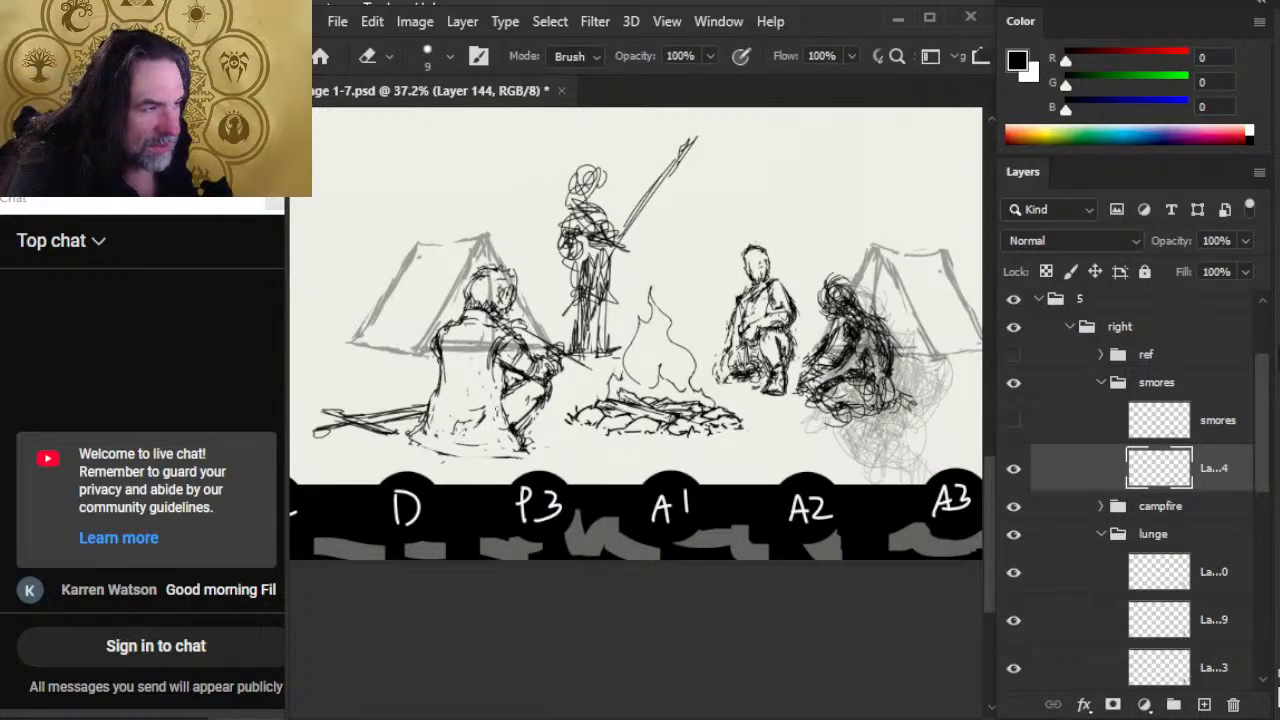
# Step: Erase stray marks inside the smores figure's cloak and clean its front edge beside the bent leg
pyautogui.moveTo(510, 422)
pyautogui.mouseDown()
pyautogui.moveTo(517, 434)
pyautogui.moveTo(502, 430)
pyautogui.mouseUp()
pyautogui.press('b')
pyautogui.press('e')
pyautogui.moveTo(510, 386)
pyautogui.mouseDown()
pyautogui.moveTo(504, 402)
pyautogui.moveTo(528, 374)
pyautogui.moveTo(507, 378)
pyautogui.moveTo(504, 420)
pyautogui.moveTo(519, 391)
pyautogui.moveTo(533, 380)
pyautogui.moveTo(512, 400)
pyautogui.moveTo(540, 388)
pyautogui.moveTo(530, 376)
pyautogui.moveTo(545, 386)
pyautogui.moveTo(501, 413)
pyautogui.mouseUp()
pyautogui.press('b')
pyautogui.press('e')
pyautogui.press('b')
pyautogui.press('e')
pyautogui.press('b')
pyautogui.press('e')
# Step: Redraw the cloak's lower front edge down to the hem beside the smores figure's foot
pyautogui.press('b')
pyautogui.moveTo(508, 411)
pyautogui.mouseDown()
pyautogui.moveTo(499, 418)
pyautogui.moveTo(516, 446)
pyautogui.mouseUp()
pyautogui.press('e')
pyautogui.press('b')
pyautogui.press('e')
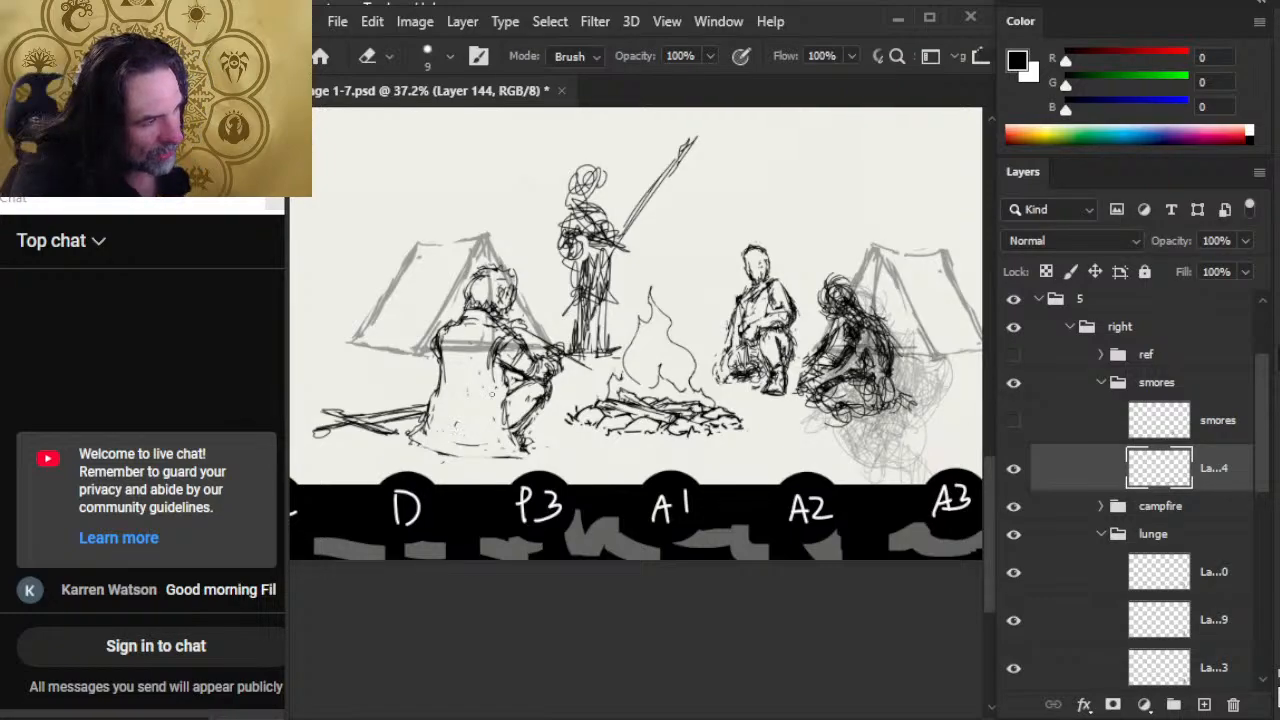
pyautogui.moveTo(503, 416); pyautogui.dragTo(508, 433)
pyautogui.press('b')
pyautogui.moveTo(518, 437)
pyautogui.mouseDown()
pyautogui.moveTo(534, 451)
pyautogui.moveTo(474, 459)
pyautogui.moveTo(514, 459)
pyautogui.mouseUp()
pyautogui.press('e')
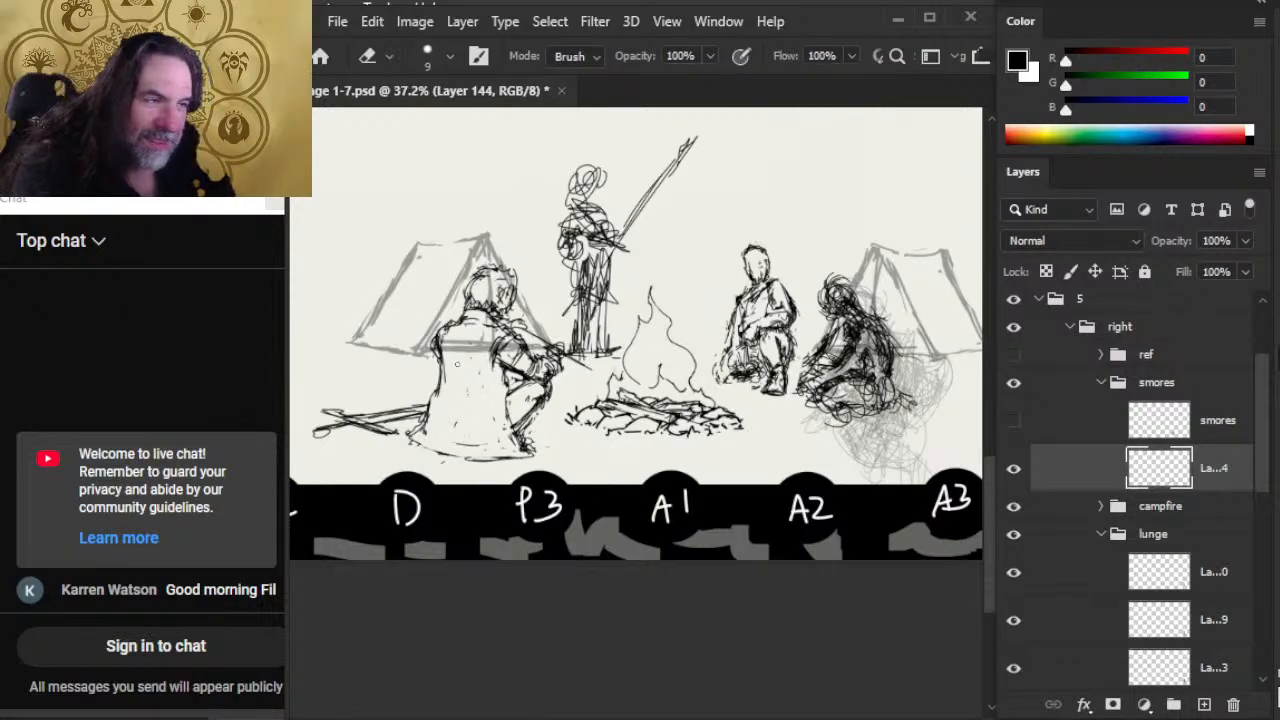
# Step: Redraw the rear edge of the smores figure's cloak from the shoulder down the upper back
pyautogui.press('b')
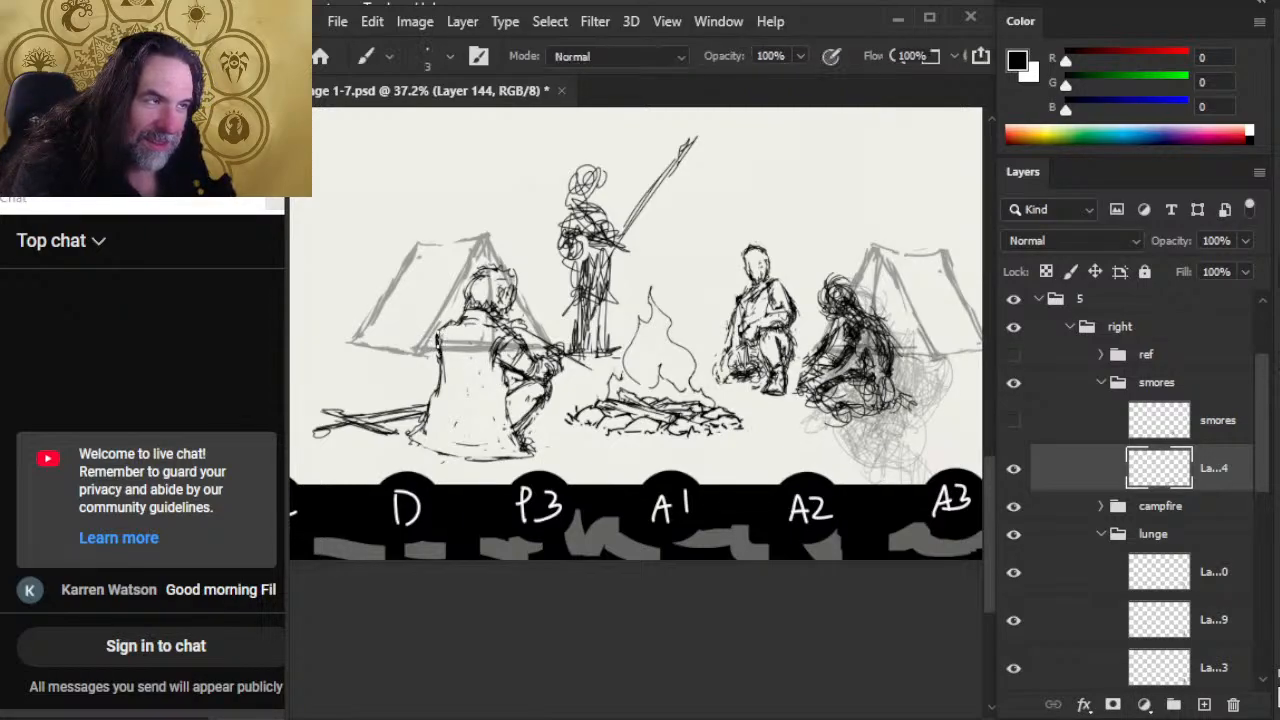
pyautogui.moveTo(440, 322); pyautogui.dragTo(440, 370)
pyautogui.press('e')
pyautogui.press('b')
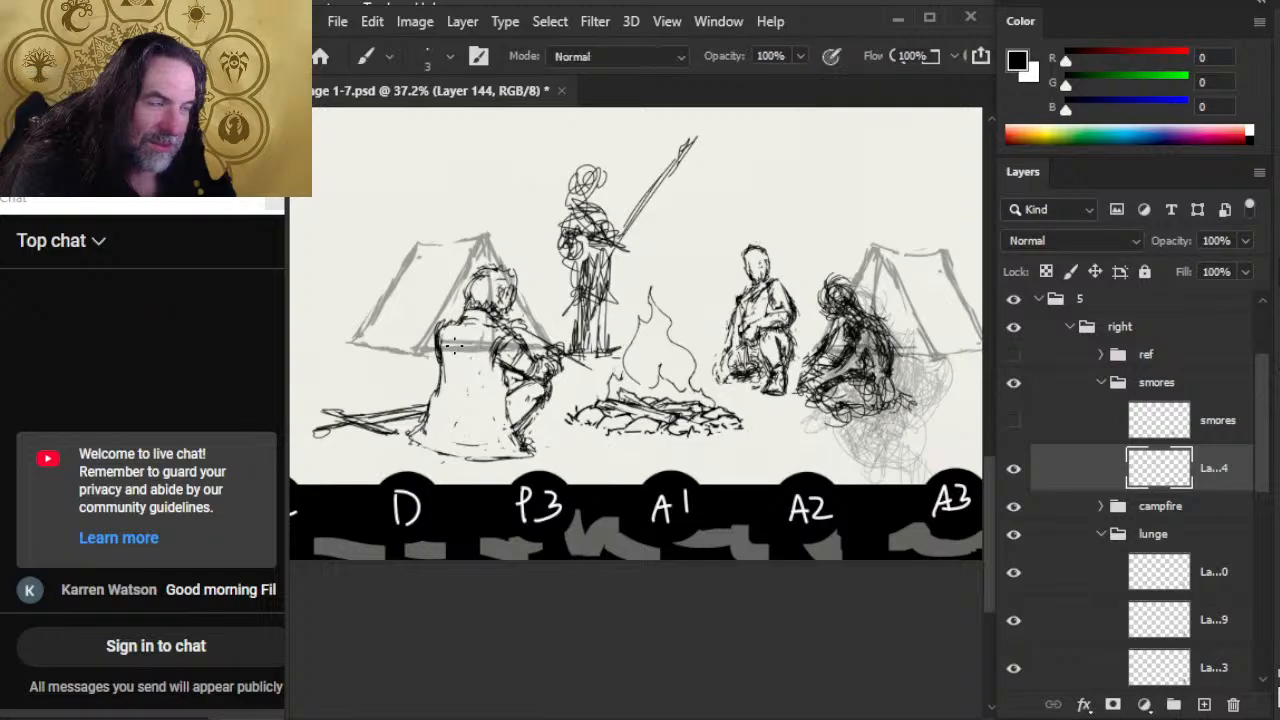
# Step: Try diagonal lines across the smores figure's back, a wider rear shoulder and a darker near upper arm
pyautogui.moveTo(450, 322); pyautogui.dragTo(489, 381)
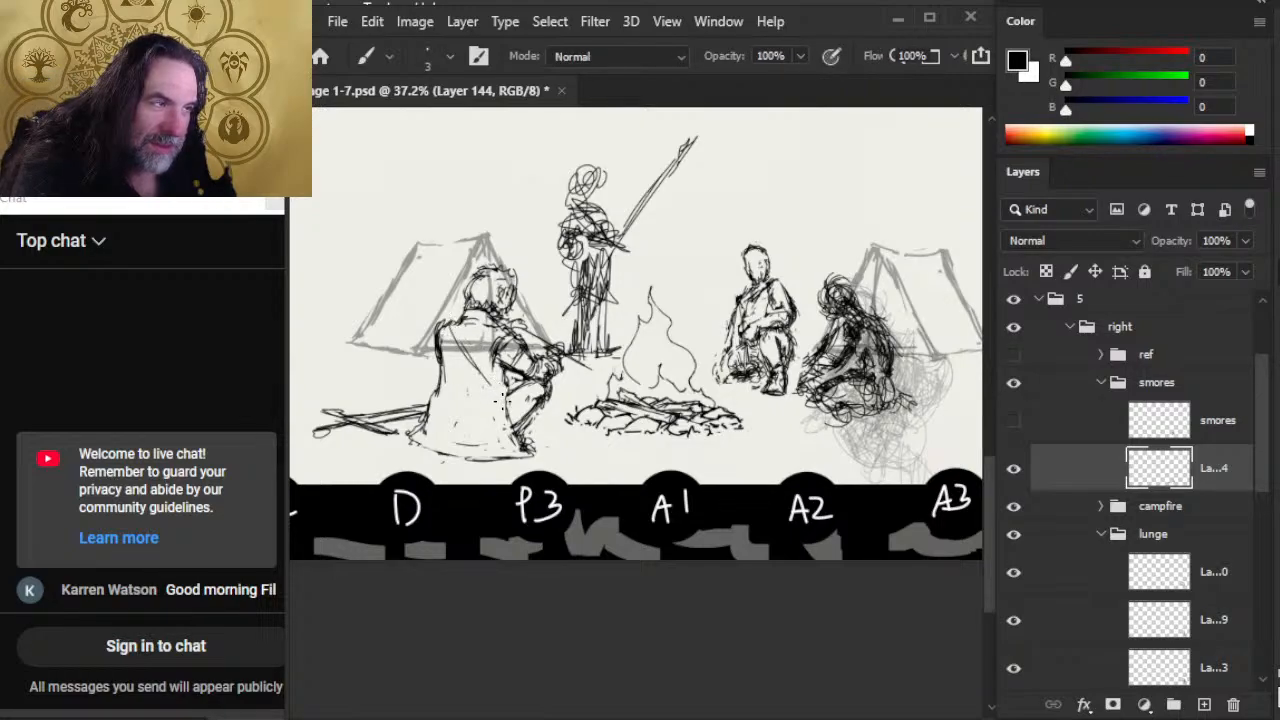
pyautogui.moveTo(455, 332); pyautogui.dragTo(481, 386)
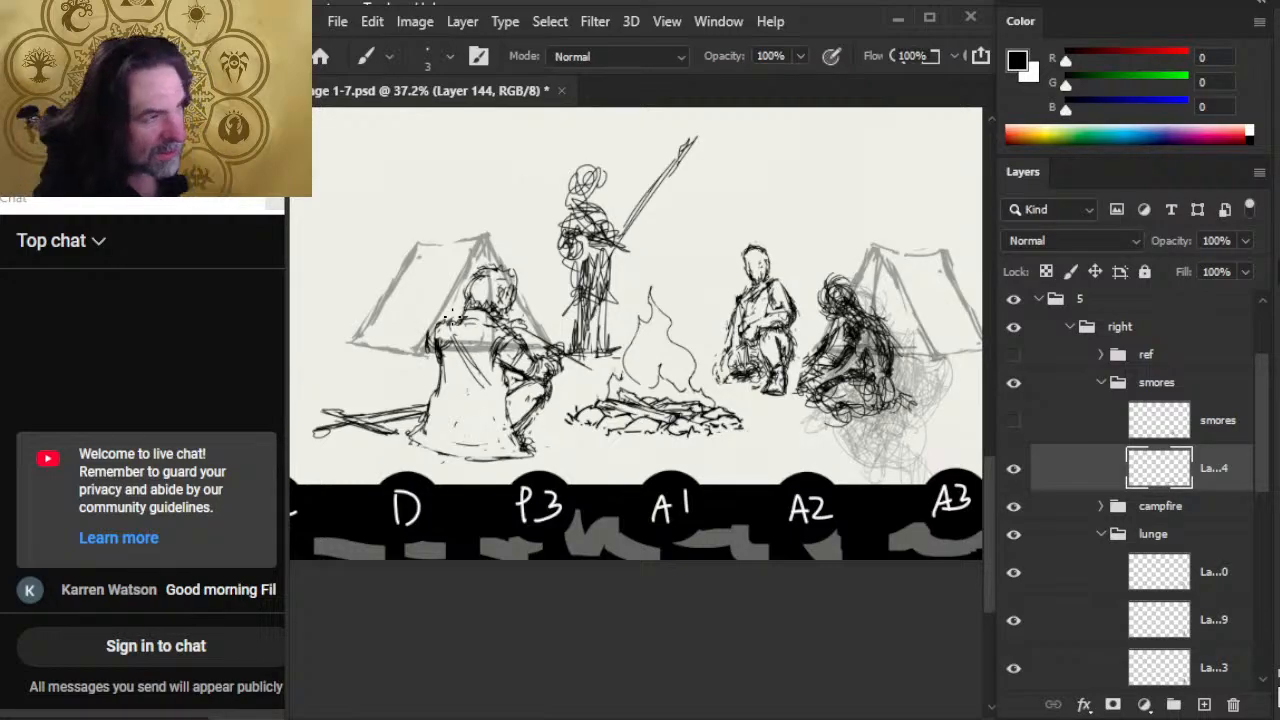
pyautogui.press('e')
pyautogui.moveTo(454, 335); pyautogui.dragTo(485, 387)
pyautogui.press('b')
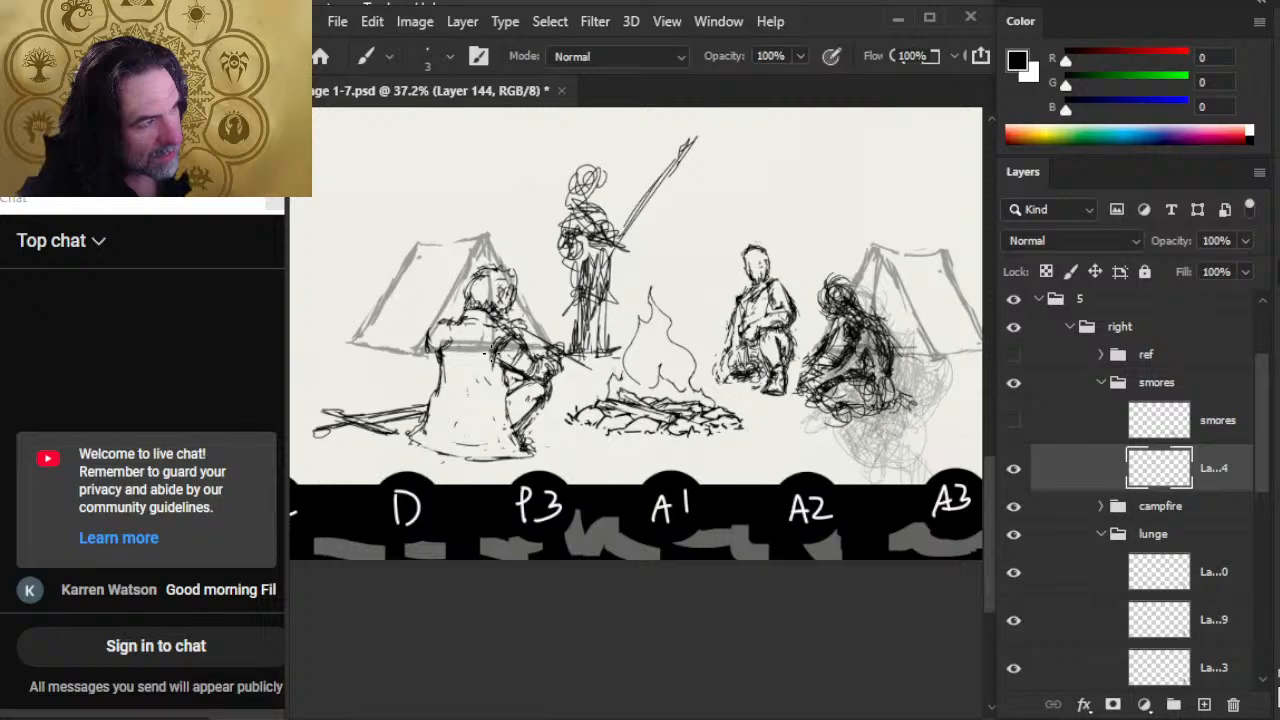
pyautogui.press('e')
pyautogui.moveTo(505, 334)
pyautogui.mouseDown()
pyautogui.moveTo(522, 322)
pyautogui.moveTo(498, 335)
pyautogui.mouseUp()
pyautogui.press('b')
pyautogui.moveTo(500, 338); pyautogui.dragTo(509, 360)
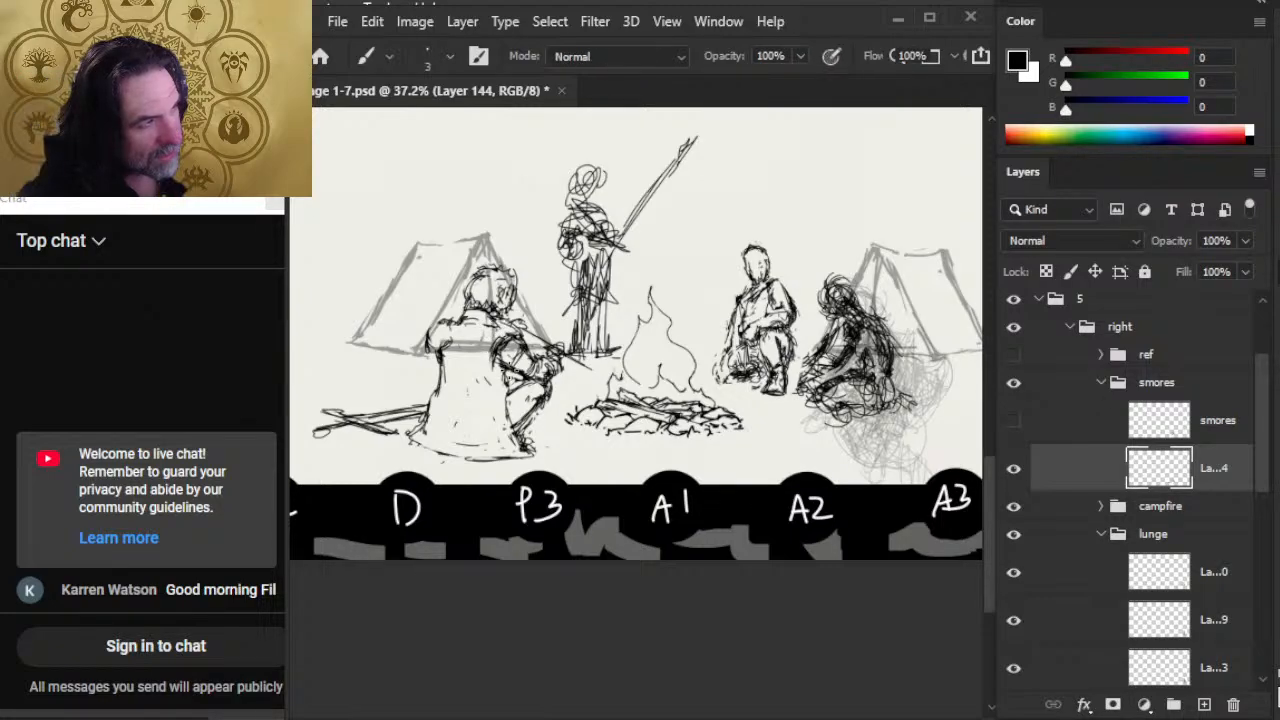
pyautogui.press('e')
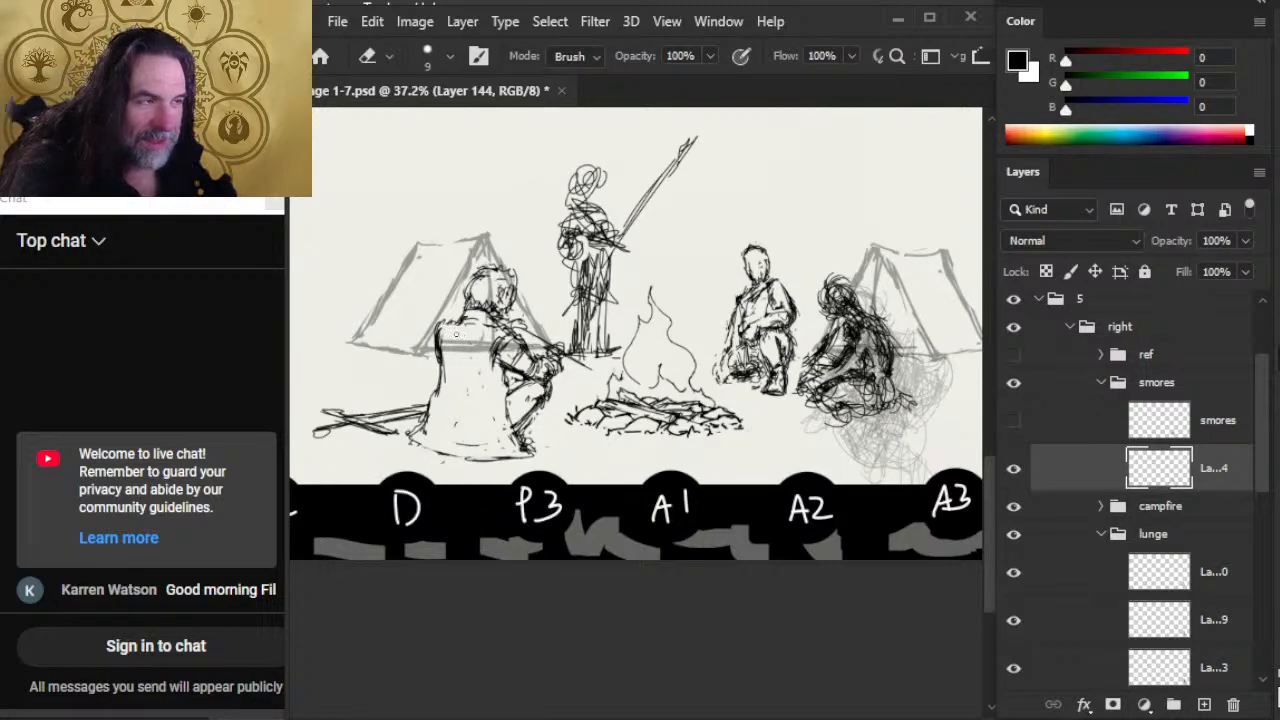
# Step: Rework the smores figure's rear shoulder line and draw a horizontal garment edge across the lower back
pyautogui.press('b')
pyautogui.press('e')
pyautogui.moveTo(456, 311)
pyautogui.mouseDown()
pyautogui.moveTo(440, 323)
pyautogui.moveTo(450, 378)
pyautogui.moveTo(470, 384)
pyautogui.moveTo(448, 380)
pyautogui.moveTo(488, 364)
pyautogui.moveTo(476, 388)
pyautogui.moveTo(441, 340)
pyautogui.mouseUp()
pyautogui.press('b')
pyautogui.press('e')
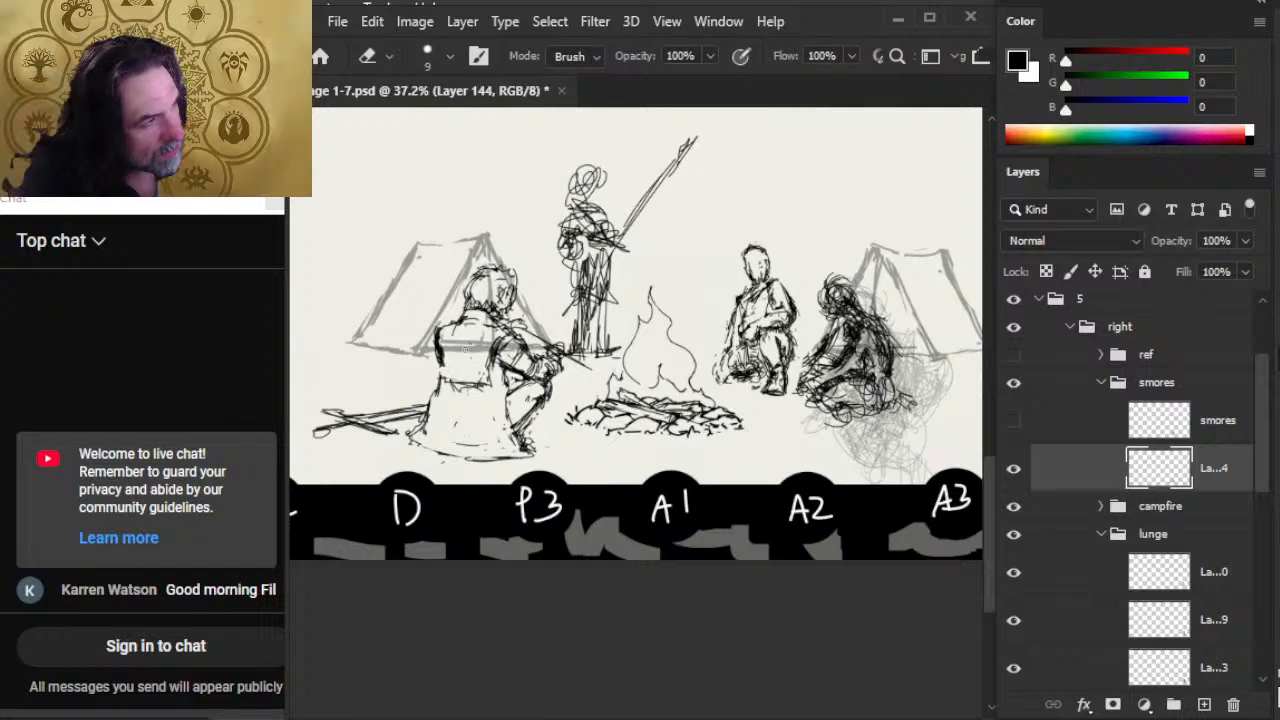
# Step: Add a second line at the smores figure's waist and touch up the head and the back contour above it
pyautogui.press('b')
pyautogui.moveTo(483, 393)
pyautogui.mouseDown()
pyautogui.moveTo(450, 384)
pyautogui.moveTo(500, 386)
pyautogui.moveTo(450, 352)
pyautogui.mouseUp()
pyautogui.press('e')
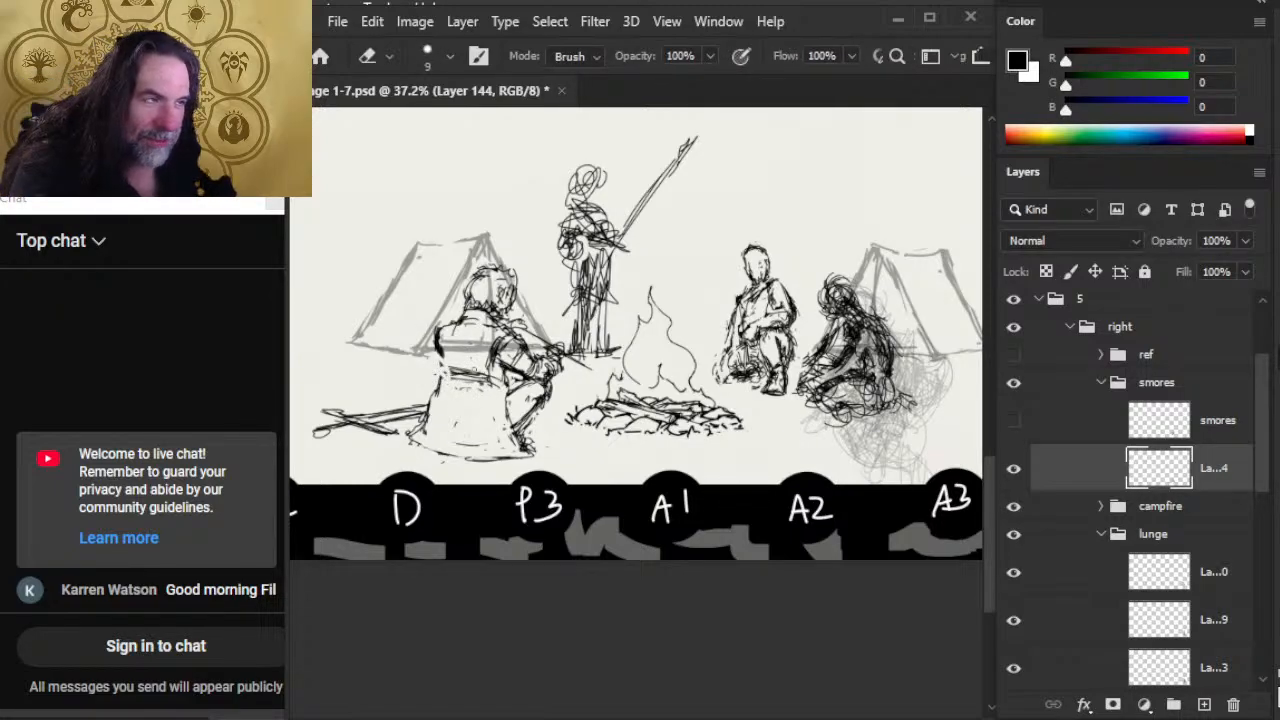
pyautogui.press('b')
pyautogui.press('e')
pyautogui.moveTo(507, 278)
pyautogui.mouseDown()
pyautogui.moveTo(511, 295)
pyautogui.moveTo(472, 298)
pyautogui.mouseUp()
pyautogui.press('b')
pyautogui.moveTo(436, 354); pyautogui.dragTo(448, 384)
# Step: Collapse the smores and lunge layer groups and select Layer 145 inside the guard group
pyautogui.press('z')
pyautogui.moveTo(607, 302); pyautogui.dragTo(618, 302)
pyautogui.press('e')
pyautogui.moveTo(581, 186); pyautogui.dragTo(569, 266)
pyautogui.click(1102, 384)
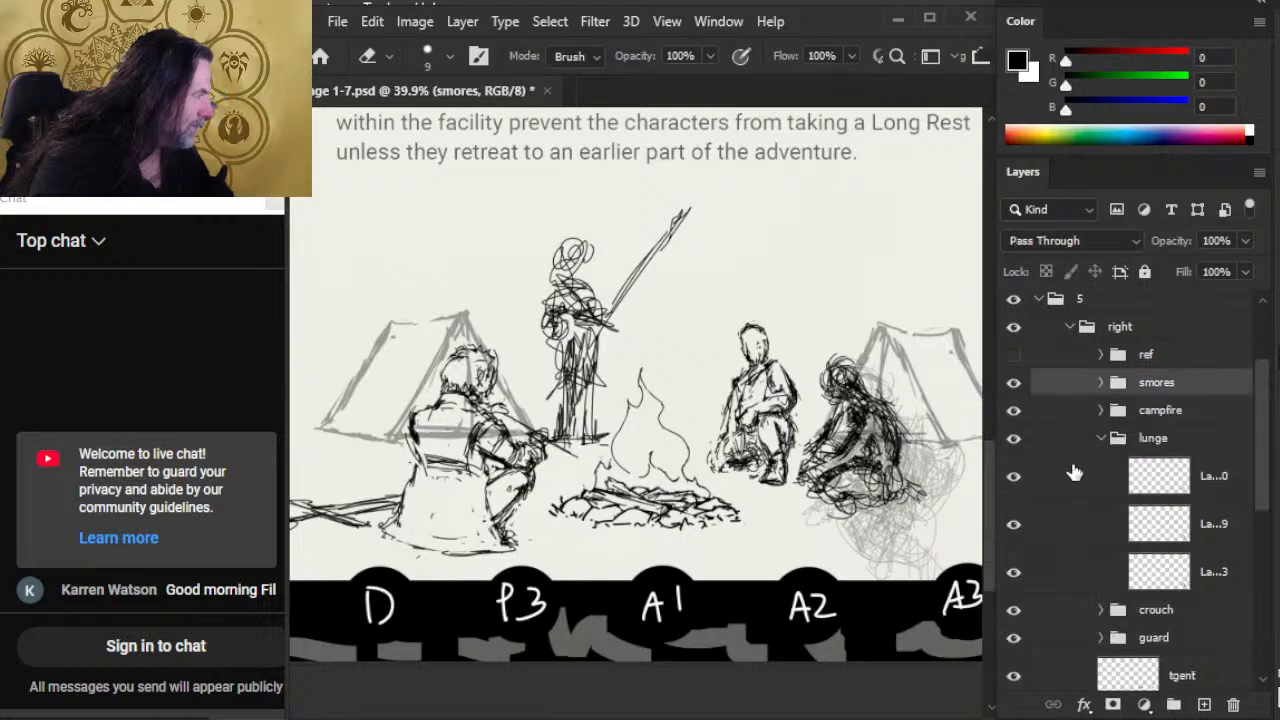
pyautogui.click(1100, 439)
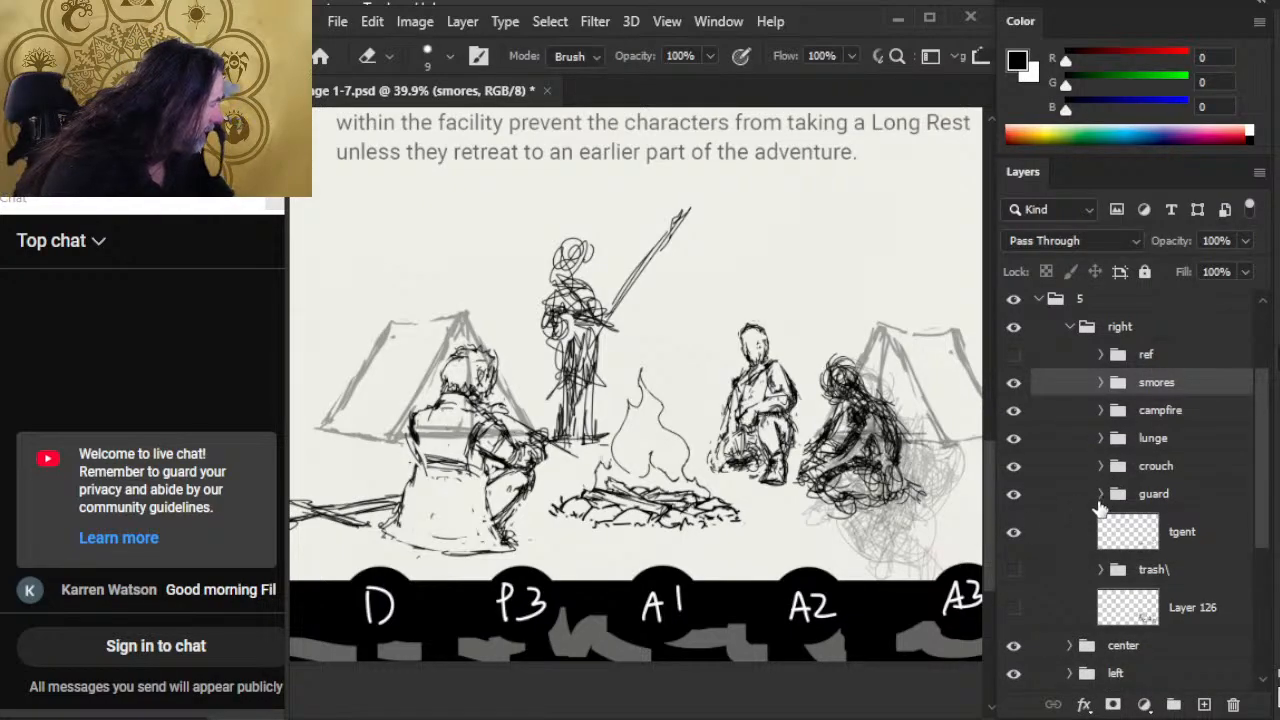
pyautogui.click(1101, 494)
pyautogui.click(1212, 548)
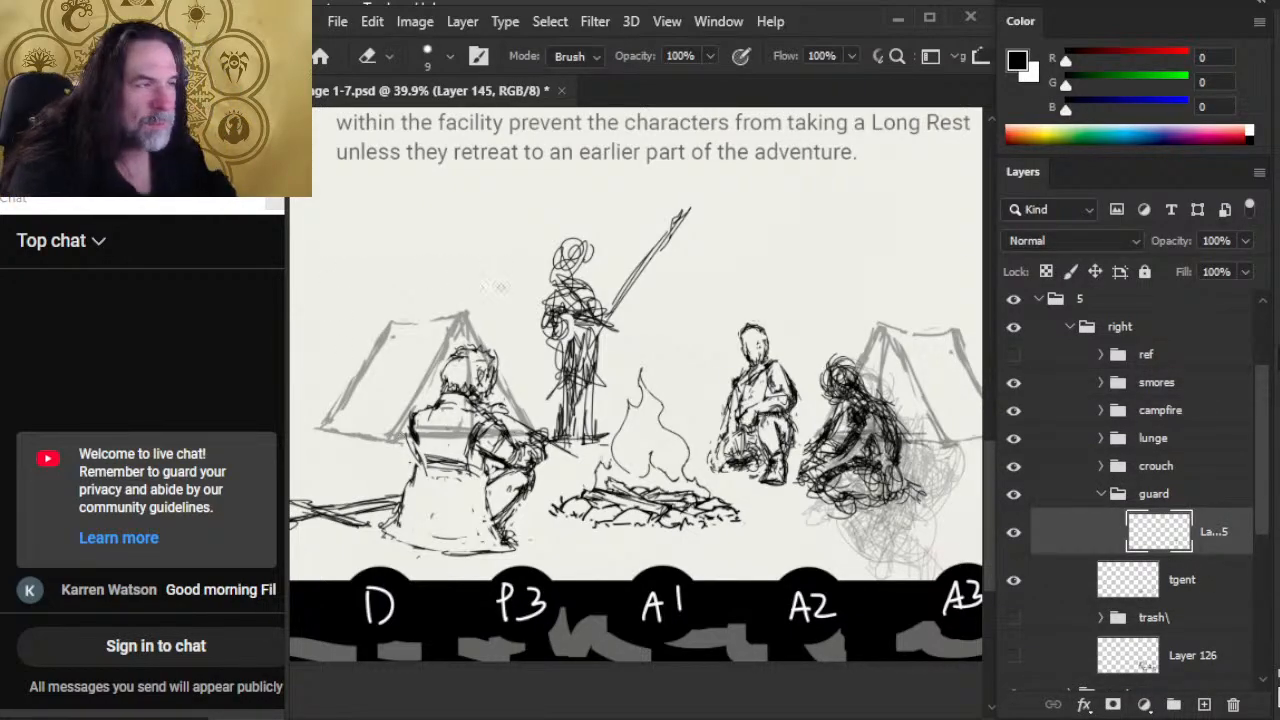
# Step: Duplicate the guard figure's Layer 145, keeping the default name
pyautogui.click(1246, 271)
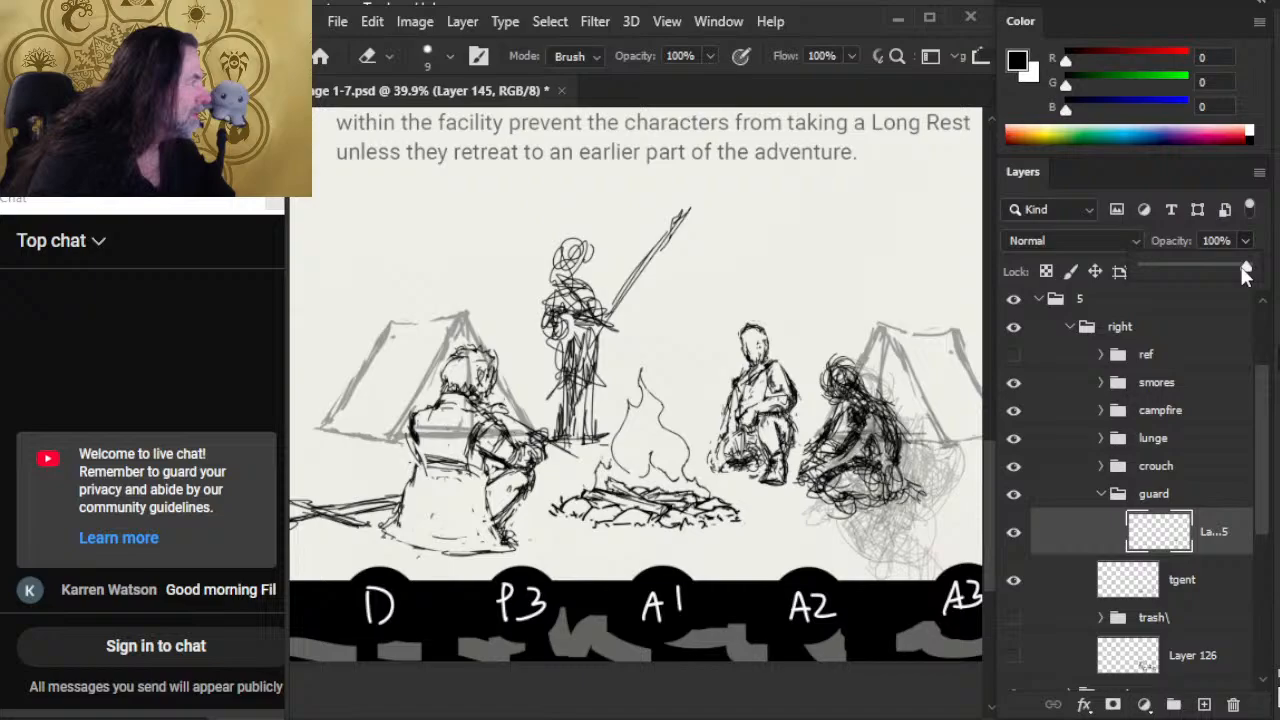
pyautogui.rightClick(1193, 538)
pyautogui.click(1010, 79)
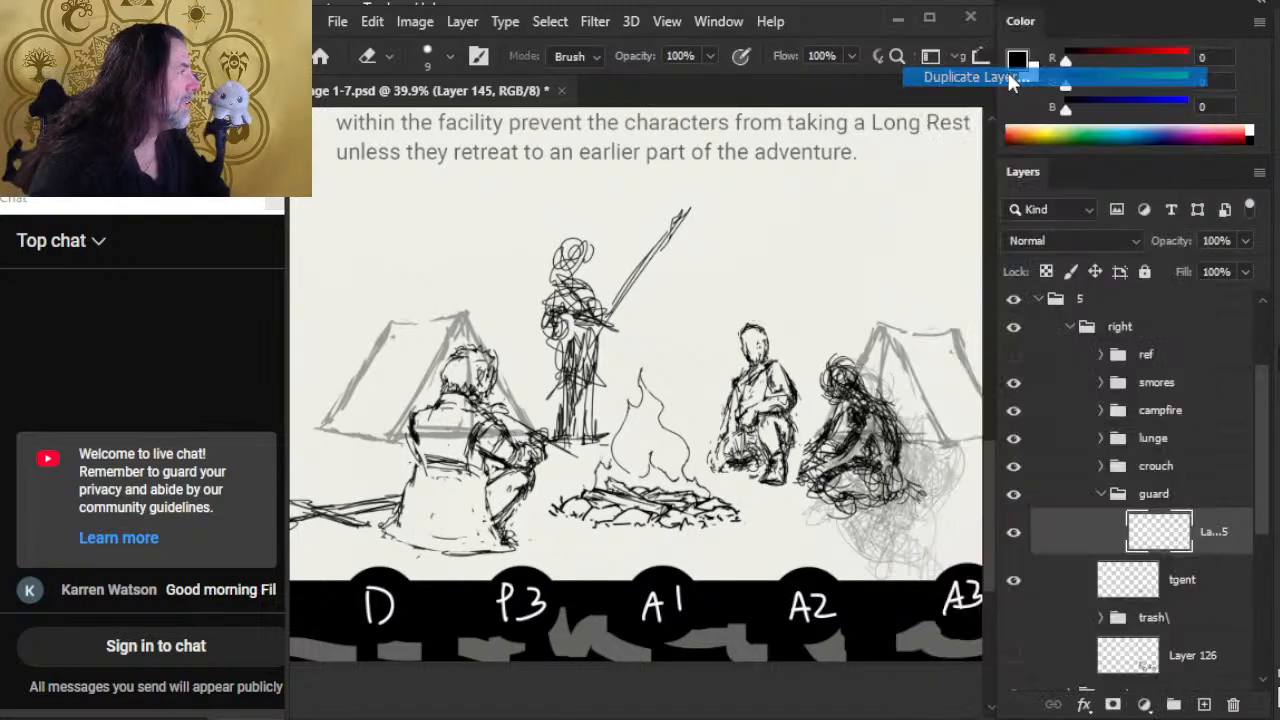
pyautogui.press('Return')
# Step: Reduce the original Layer 145 to 47% opacity, then make the visible Layer 145 copy active
pyautogui.click(1100, 578)
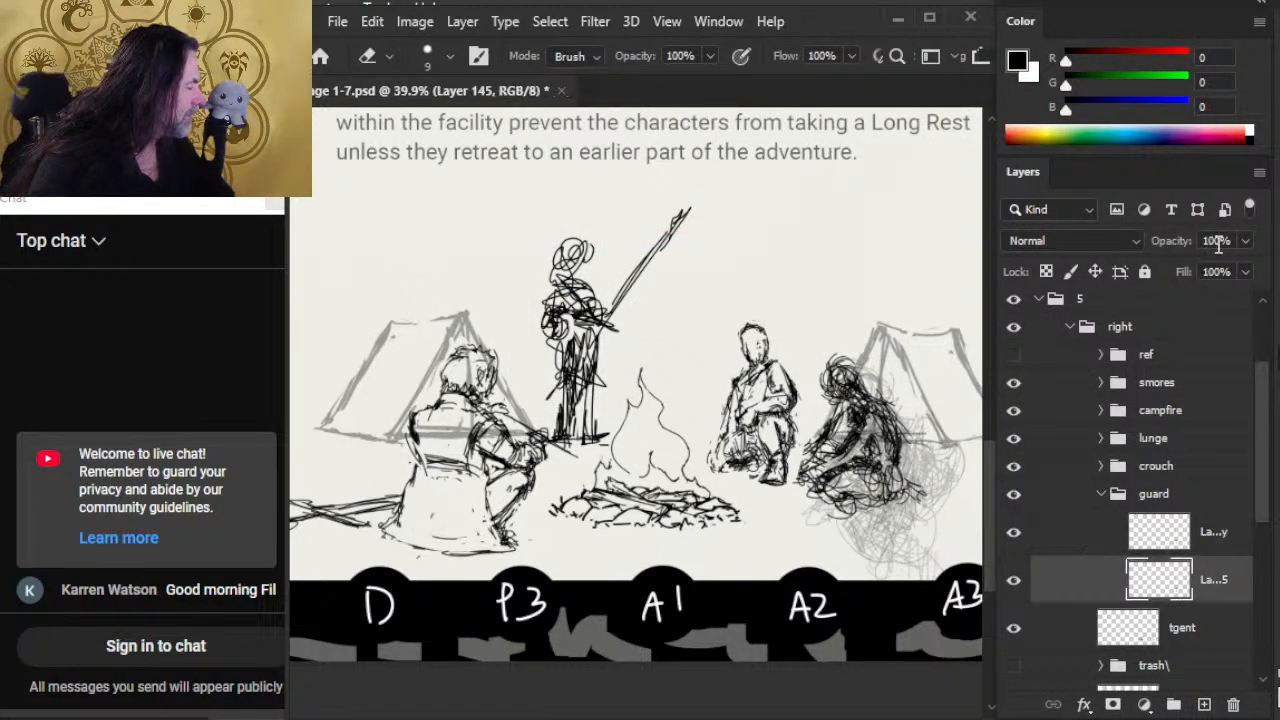
pyautogui.click(1013, 531)
pyautogui.click(1245, 241)
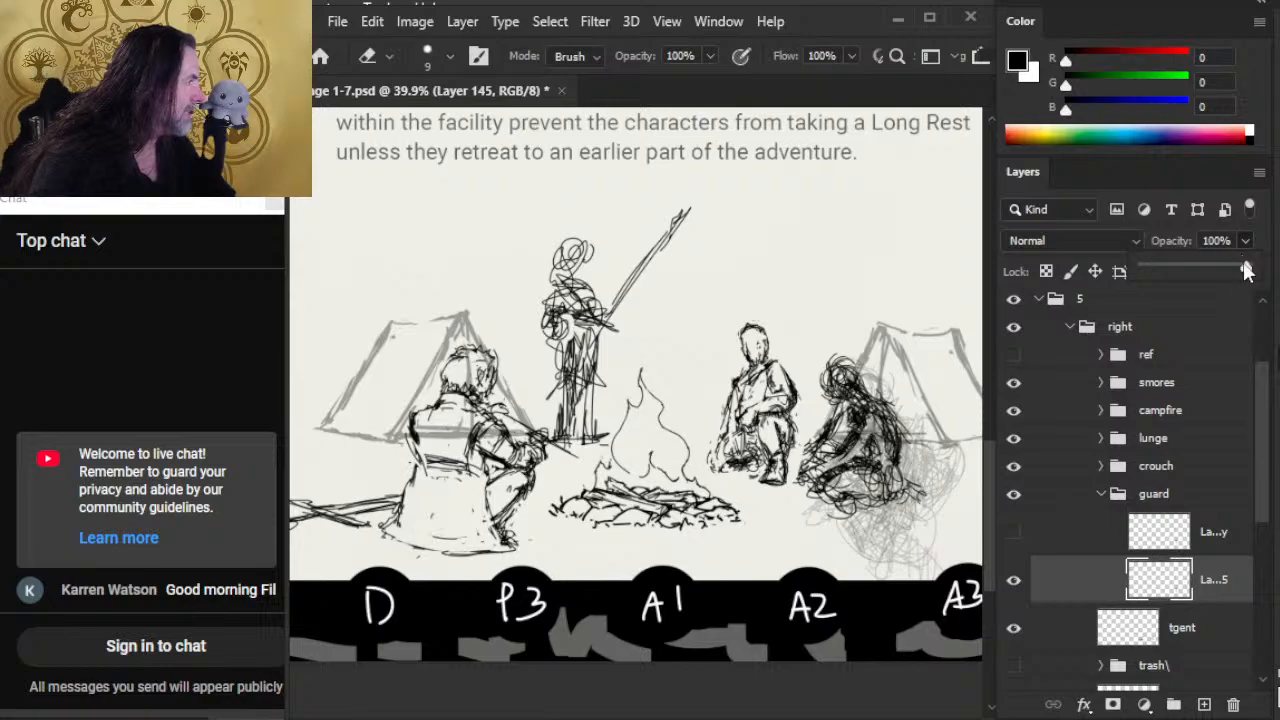
pyautogui.moveTo(1245, 271); pyautogui.dragTo(1190, 271)
pyautogui.click(1054, 541)
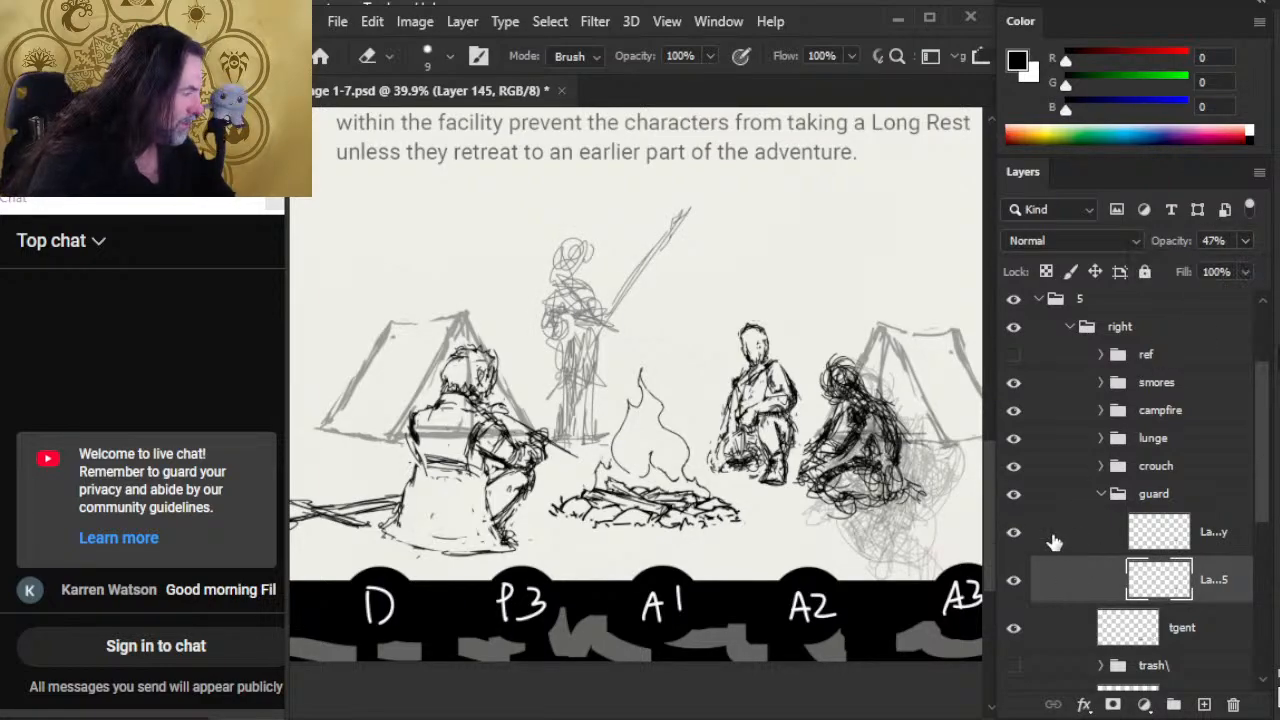
pyautogui.click(1054, 541)
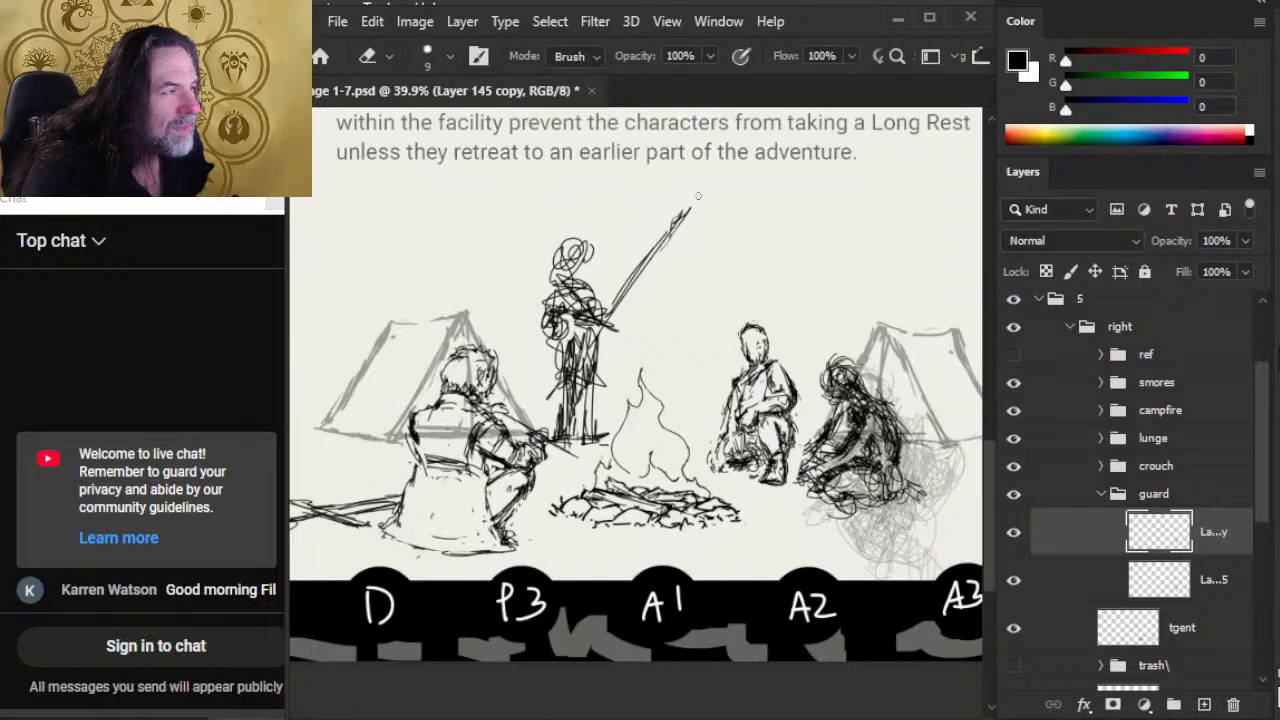
# Step: Erase and redraw the rough lines around the guard's neck and shoulders on Layer 145 copy
pyautogui.moveTo(570, 260)
pyautogui.mouseDown()
pyautogui.moveTo(580, 248)
pyautogui.moveTo(586, 258)
pyautogui.moveTo(578, 268)
pyautogui.moveTo(568, 250)
pyautogui.moveTo(570, 270)
pyautogui.moveTo(538, 308)
pyautogui.moveTo(594, 290)
pyautogui.mouseUp()
pyautogui.press('b')
pyautogui.press('e')
pyautogui.press('b')
pyautogui.press('e')
pyautogui.press('b')
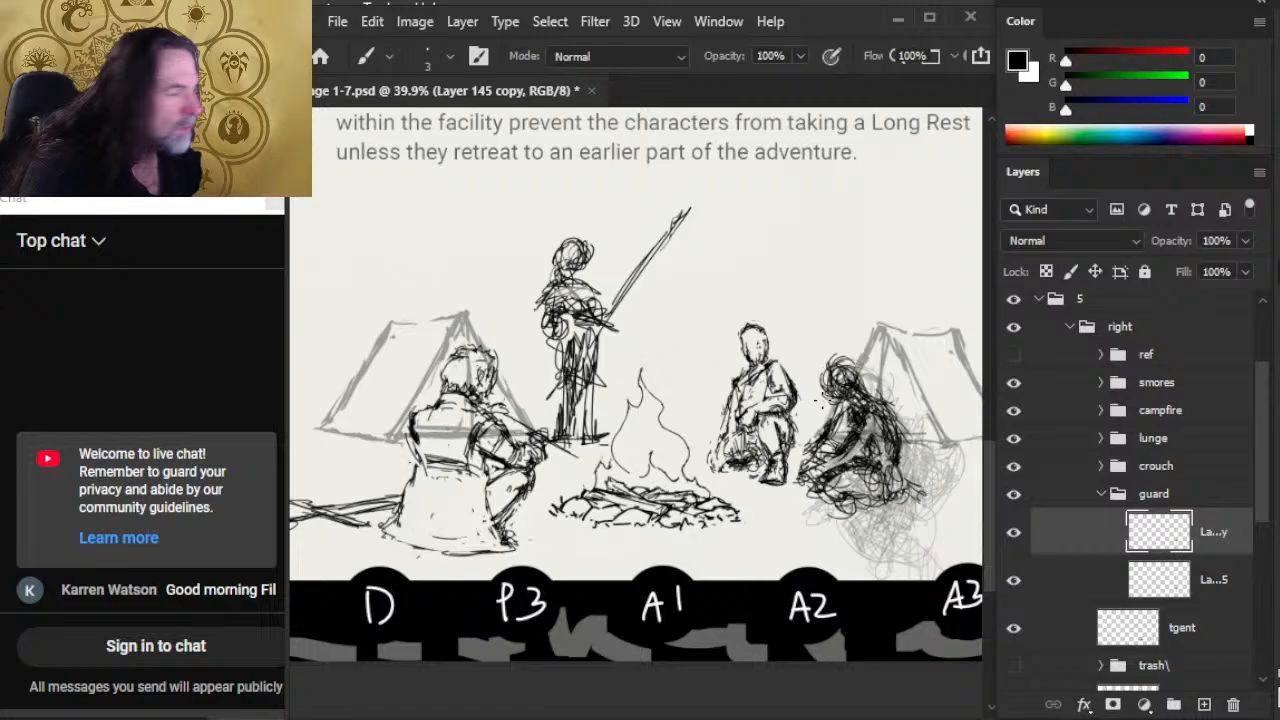
# Step: Lower the original Layer 145 to 18% opacity and make Layer 145 copy active again
pyautogui.click(1057, 596)
pyautogui.moveTo(1245, 241); pyautogui.dragTo(1185, 278)
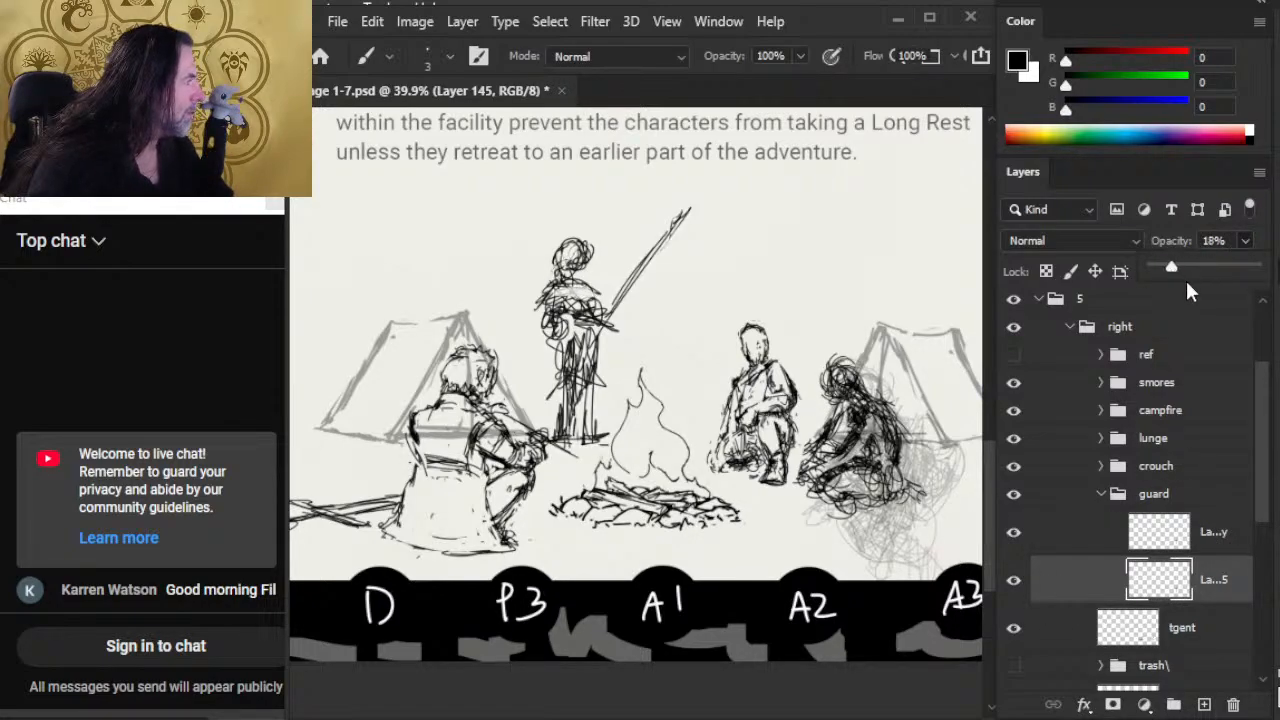
pyautogui.click(1094, 533)
# Step: Clean up the scribbles at the guard's bent elbow and redraw the forearm and hand resting on the hip
pyautogui.press('e')
pyautogui.moveTo(550, 306)
pyautogui.mouseDown()
pyautogui.moveTo(566, 300)
pyautogui.moveTo(548, 318)
pyautogui.moveTo(545, 288)
pyautogui.moveTo(541, 324)
pyautogui.moveTo(563, 347)
pyautogui.moveTo(546, 310)
pyautogui.moveTo(571, 342)
pyautogui.mouseUp()
pyautogui.press('b')
pyautogui.press('e')
pyautogui.press('b')
pyautogui.moveTo(551, 316); pyautogui.dragTo(571, 340)
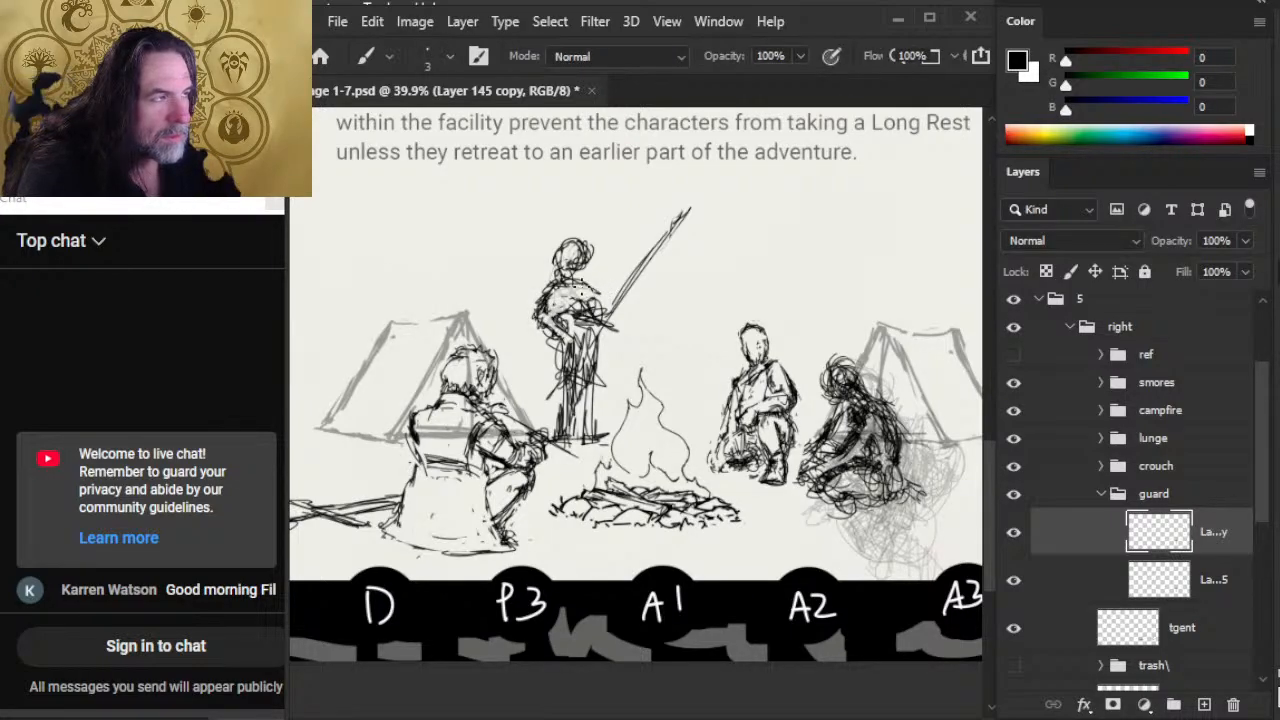
# Step: Erase the guard's scribbled head outline and redraw the head as a narrower oval with facial guide lines
pyautogui.press('e')
pyautogui.moveTo(588, 240)
pyautogui.mouseDown()
pyautogui.moveTo(592, 268)
pyautogui.moveTo(560, 266)
pyautogui.mouseUp()
pyautogui.press('b')
pyautogui.moveTo(574, 239); pyautogui.dragTo(581, 277)
# Step: Check the scene against the ref group's perspective guides and try a diagonal line down from the guard's shoulder
pyautogui.click(1014, 354)
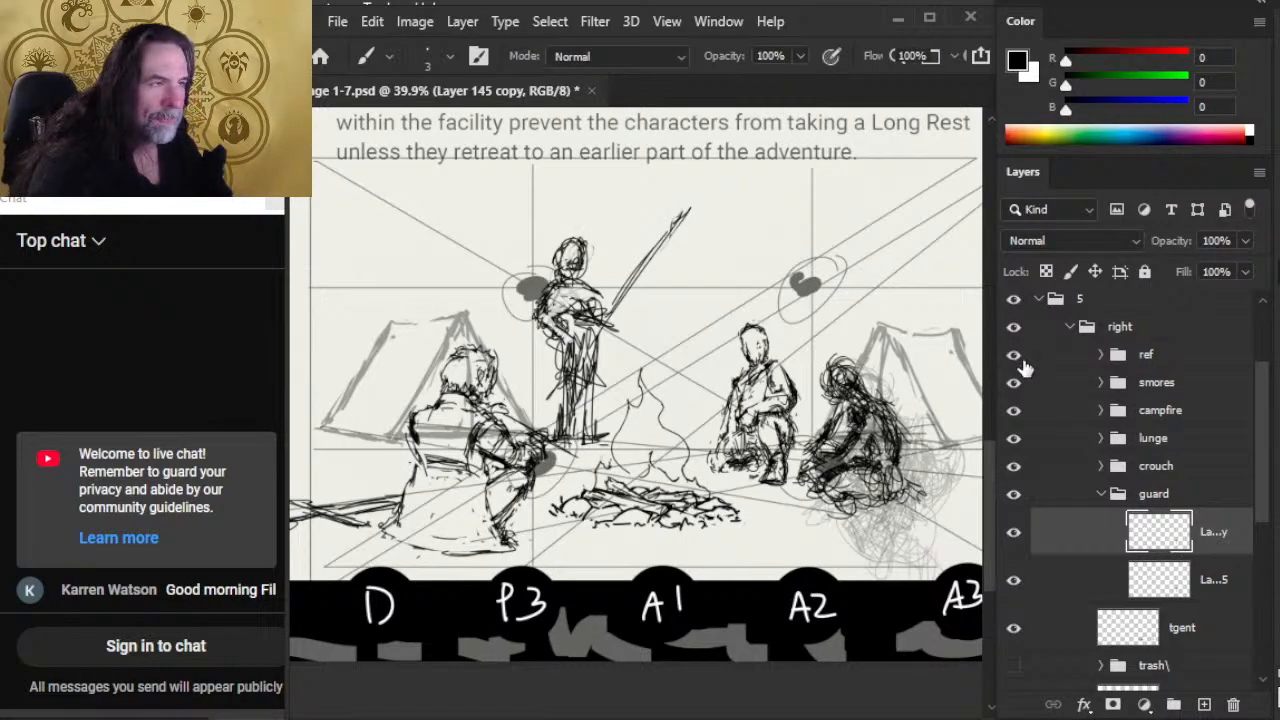
pyautogui.click(1014, 354)
pyautogui.moveTo(540, 290); pyautogui.dragTo(479, 366)
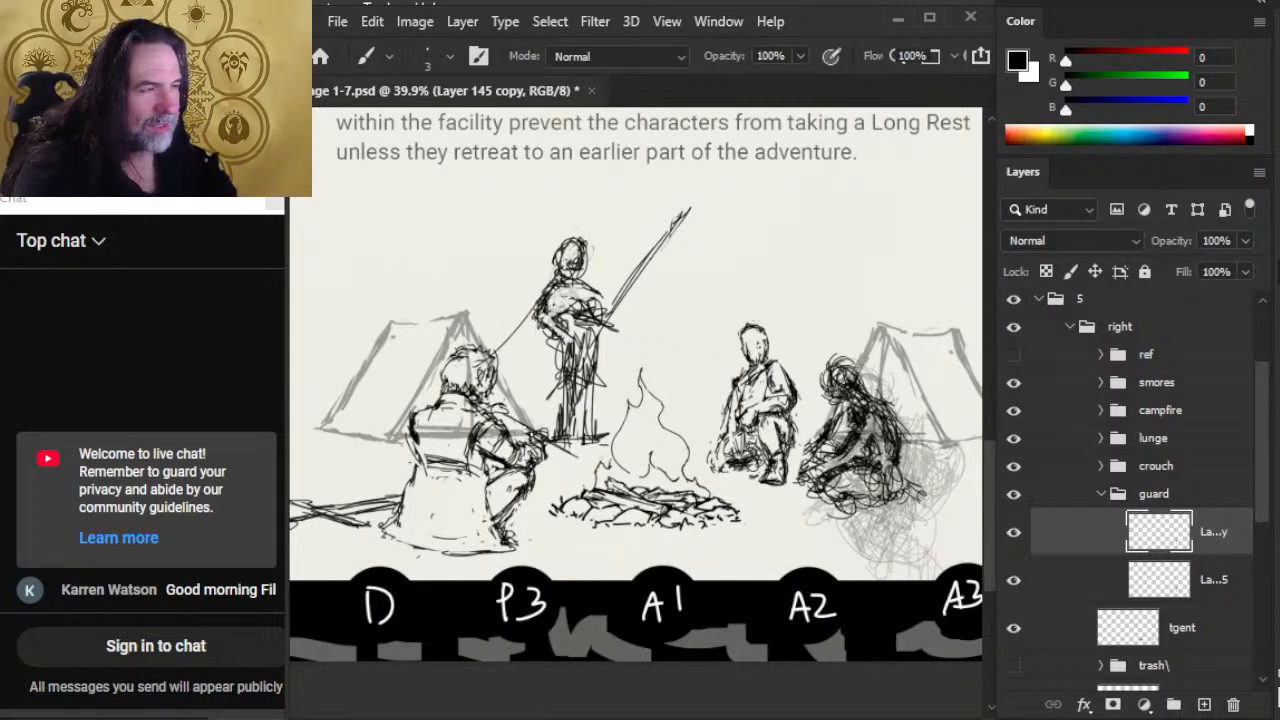
pyautogui.hotkey('ctrl', 'z')
# Step: Trim the excess lines beside the guard's head and above the spear-side shoulder
pyautogui.press('e')
pyautogui.moveTo(596, 240)
pyautogui.mouseDown()
pyautogui.moveTo(586, 272)
pyautogui.moveTo(564, 274)
pyautogui.moveTo(590, 288)
pyautogui.mouseUp()
pyautogui.press('b')
pyautogui.press('e')
pyautogui.moveTo(584, 284)
pyautogui.mouseDown()
pyautogui.moveTo(606, 294)
pyautogui.moveTo(595, 287)
pyautogui.moveTo(626, 336)
pyautogui.moveTo(633, 286)
pyautogui.mouseUp()
pyautogui.press('b')
pyautogui.press('e')
# Step: Lasso the guard's spear, shift it slightly downward, and clear the selection
pyautogui.press('l')
pyautogui.moveTo(668, 212)
pyautogui.mouseDown()
pyautogui.moveTo(609, 315)
pyautogui.moveTo(671, 213)
pyautogui.mouseUp()
pyautogui.moveTo(643, 270)
pyautogui.mouseDown()
pyautogui.moveTo(660, 289)
pyautogui.moveTo(647, 280)
pyautogui.mouseUp()
pyautogui.hotkey('ctrl', 'd')
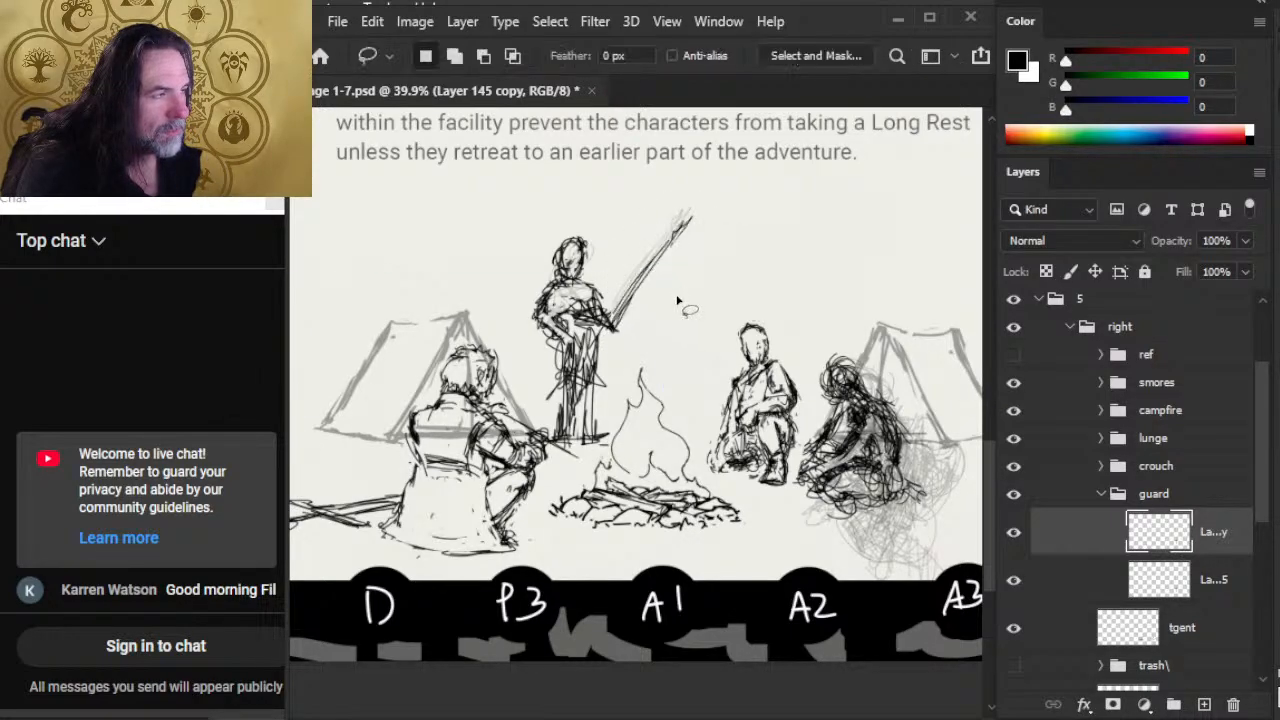
# Step: Erase the guard's sketchy spear shaft and redraw it as one clean diagonal line rising from the hand
pyautogui.press('b')
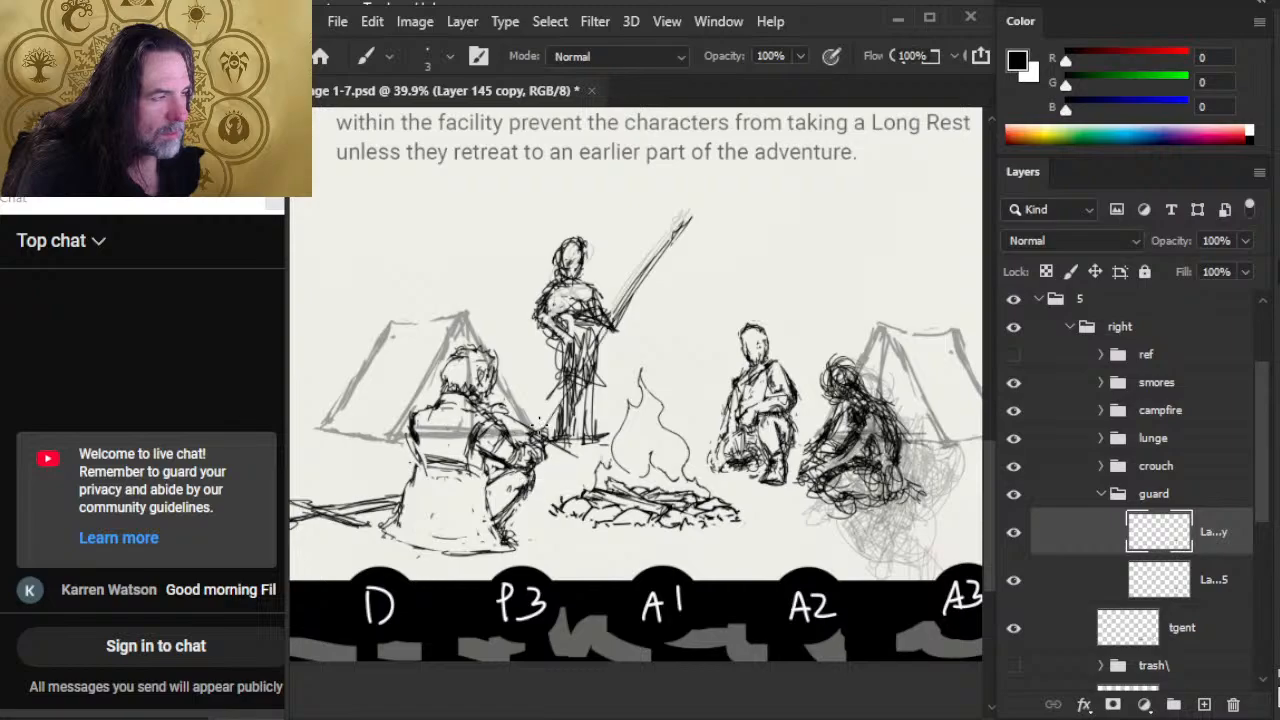
pyautogui.press('e')
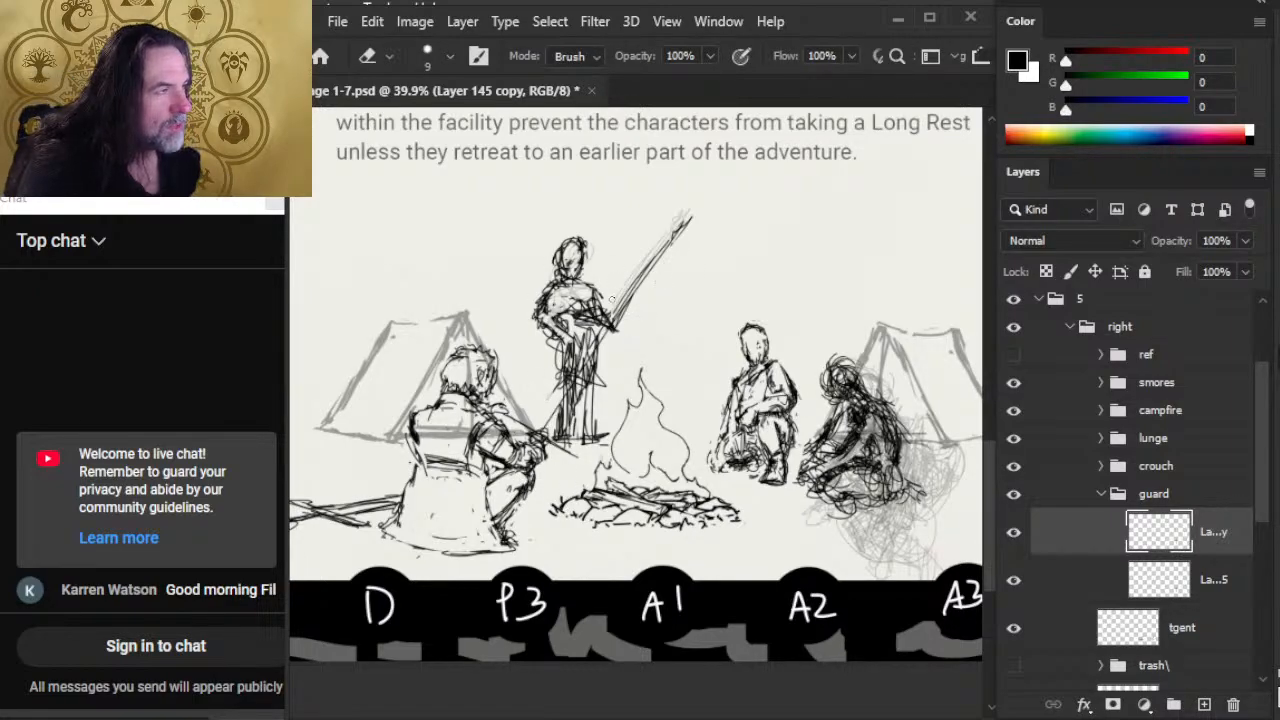
pyautogui.moveTo(611, 298)
pyautogui.mouseDown()
pyautogui.moveTo(686, 205)
pyautogui.moveTo(700, 209)
pyautogui.mouseUp()
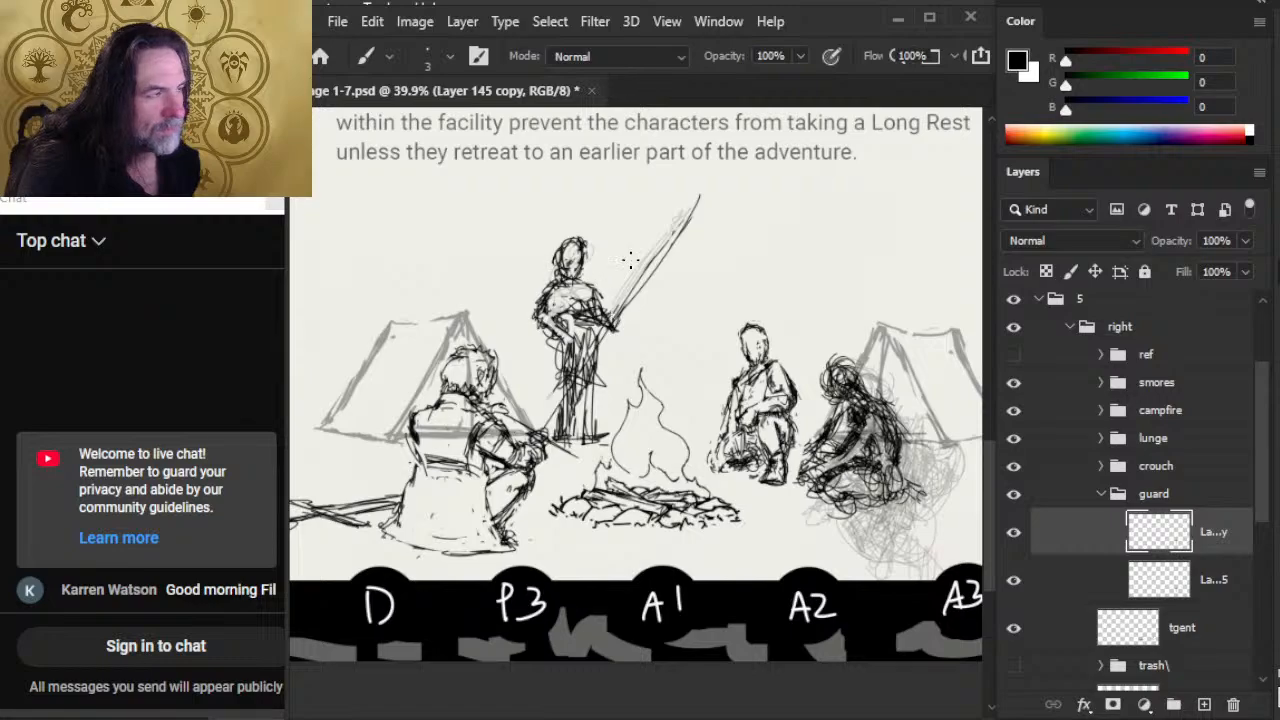
pyautogui.press('e')
pyautogui.moveTo(618, 308)
pyautogui.mouseDown()
pyautogui.moveTo(697, 202)
pyautogui.moveTo(690, 233)
pyautogui.moveTo(643, 279)
pyautogui.moveTo(668, 256)
pyautogui.mouseUp()
pyautogui.press('b')
pyautogui.moveTo(616, 330); pyautogui.dragTo(702, 209)
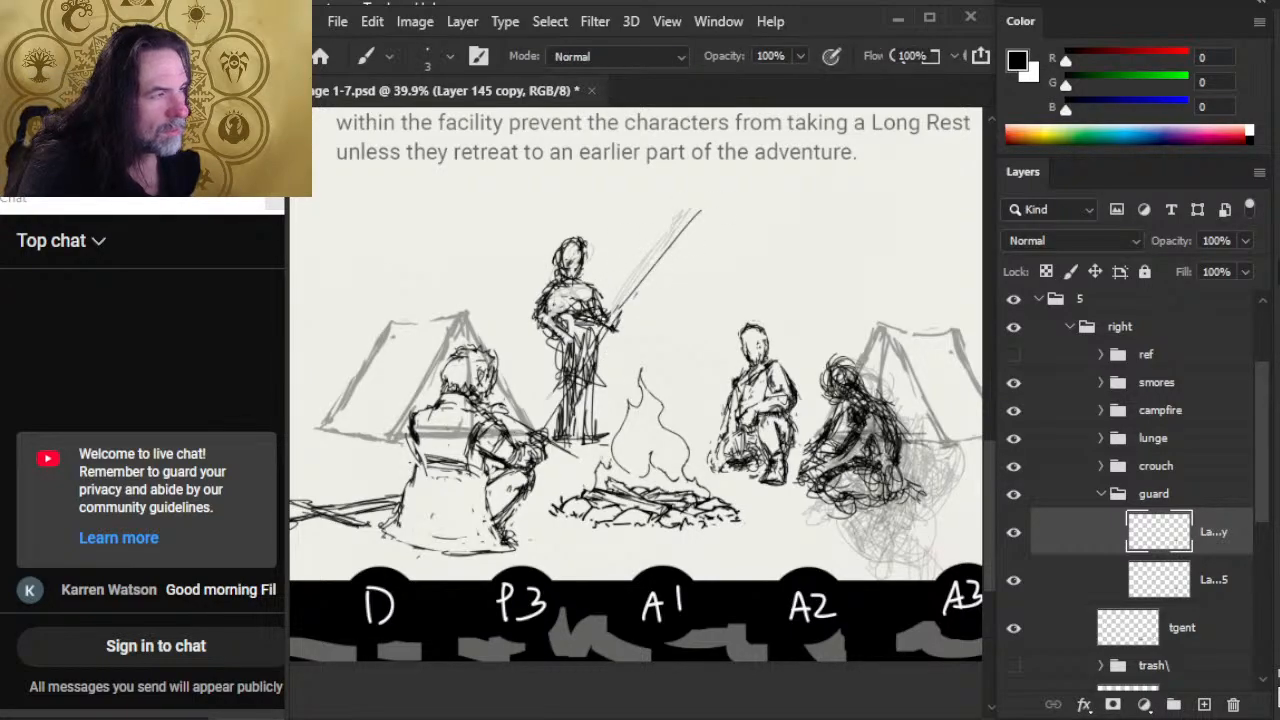
# Step: Clean up the lower end of the spear shaft and sketch the guard's hand gripping it
pyautogui.press('e')
pyautogui.press('b')
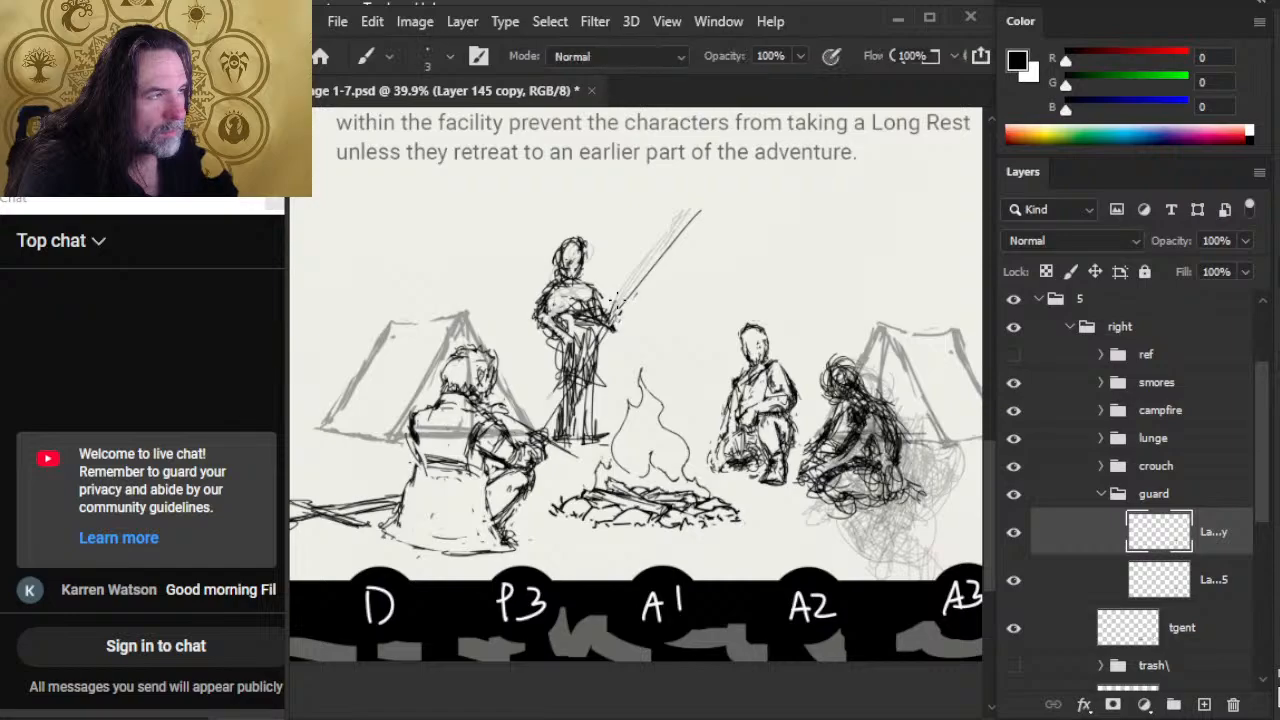
pyautogui.press('e')
pyautogui.press('b')
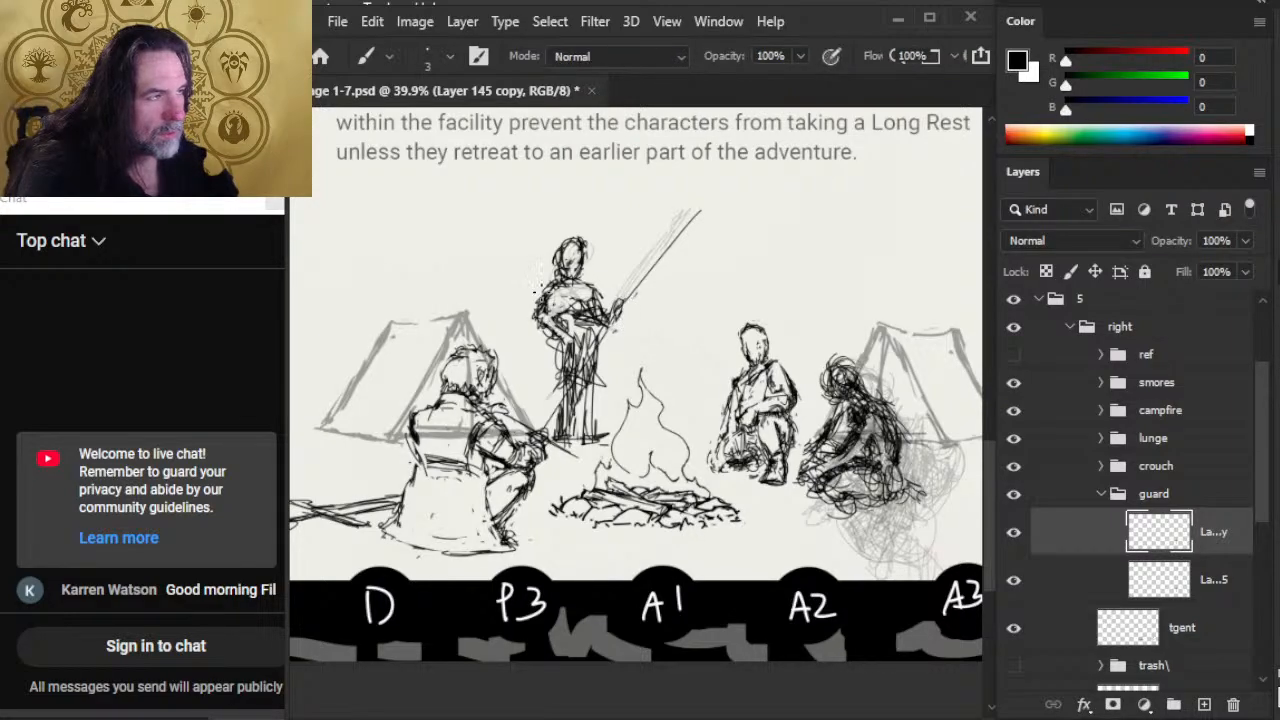
# Step: Rework the contours of the guard's shoulders, upper arms and chest
pyautogui.press('e')
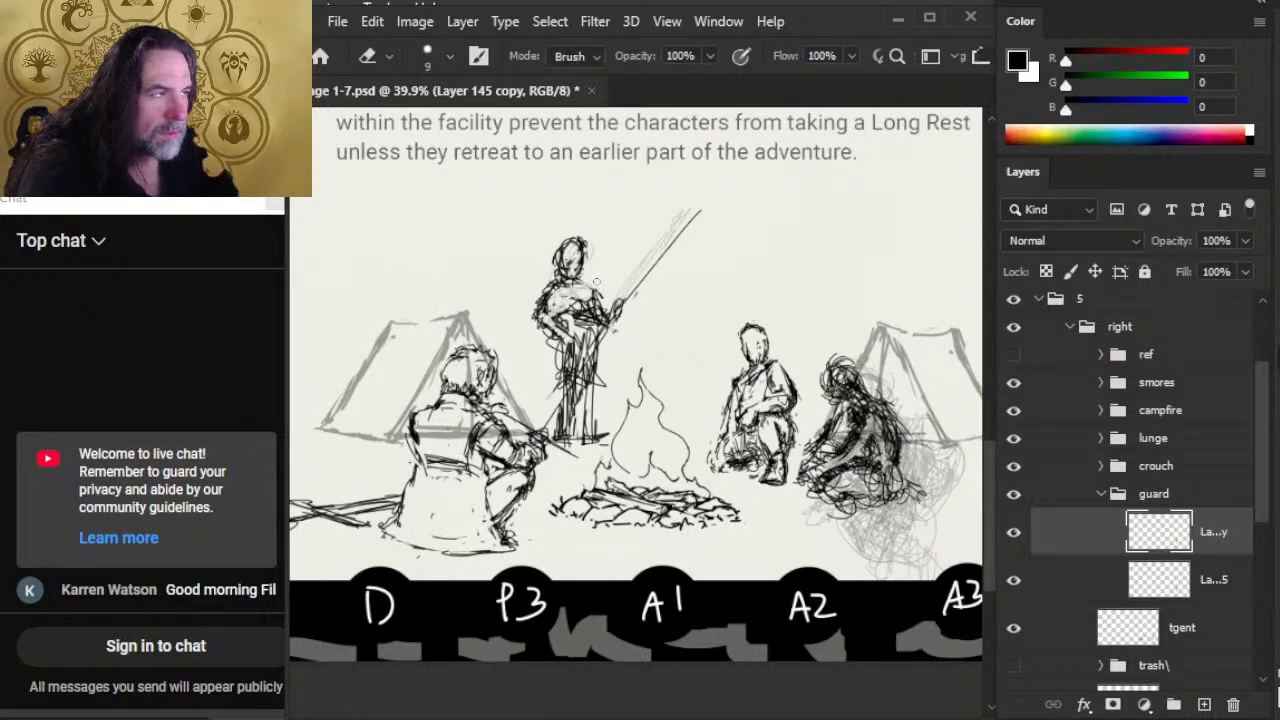
pyautogui.press('b')
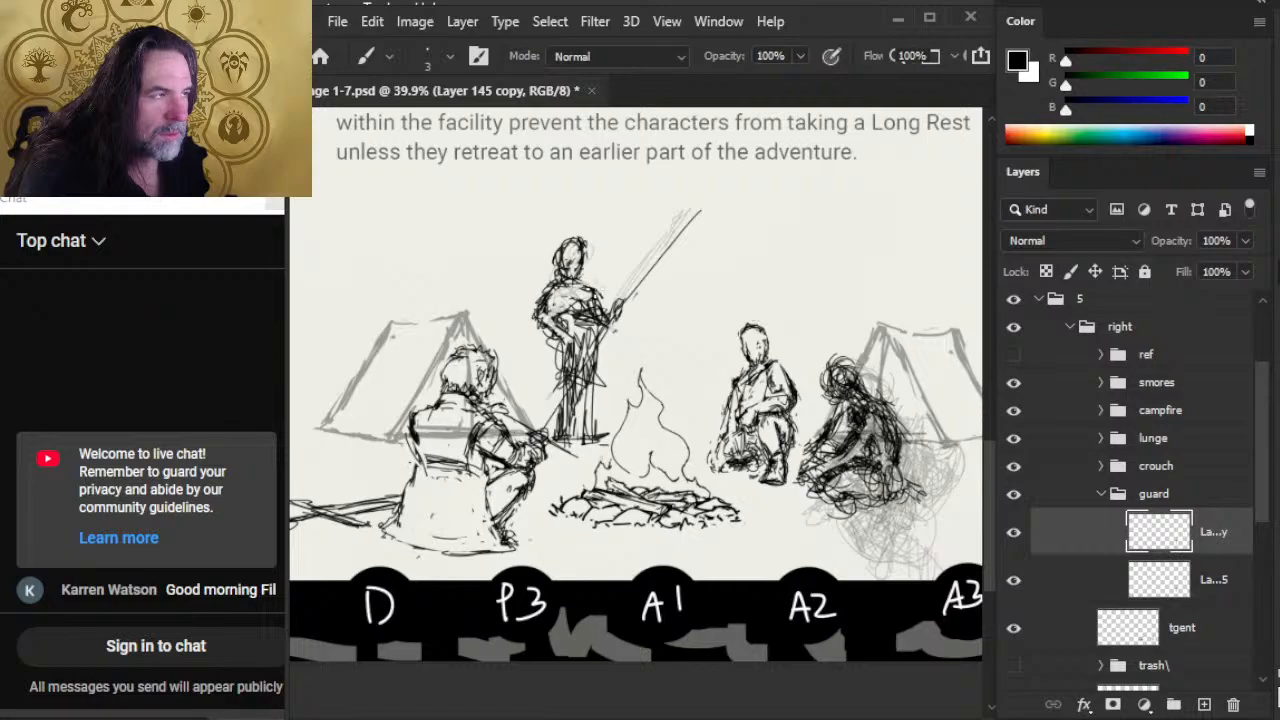
pyautogui.press('e')
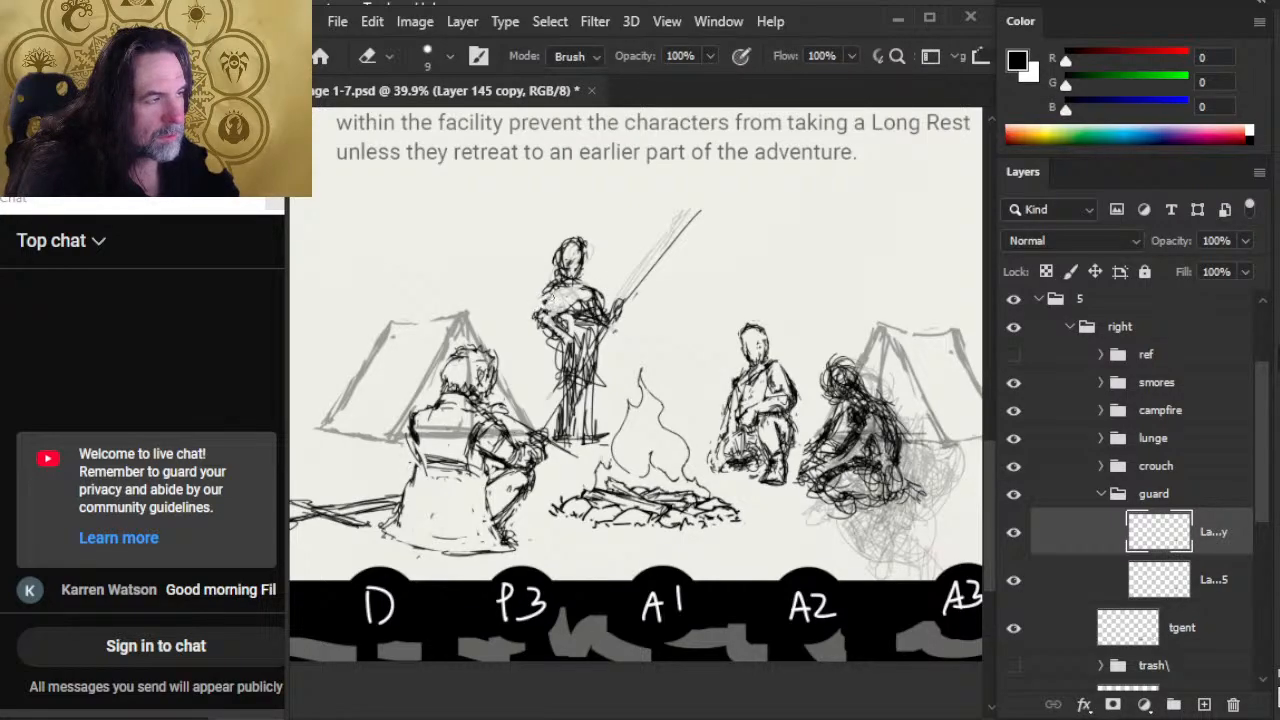
pyautogui.press('b')
# Step: Erase the spear-facing side of the guard's head and redraw the hair, face and jaw
pyautogui.press('e')
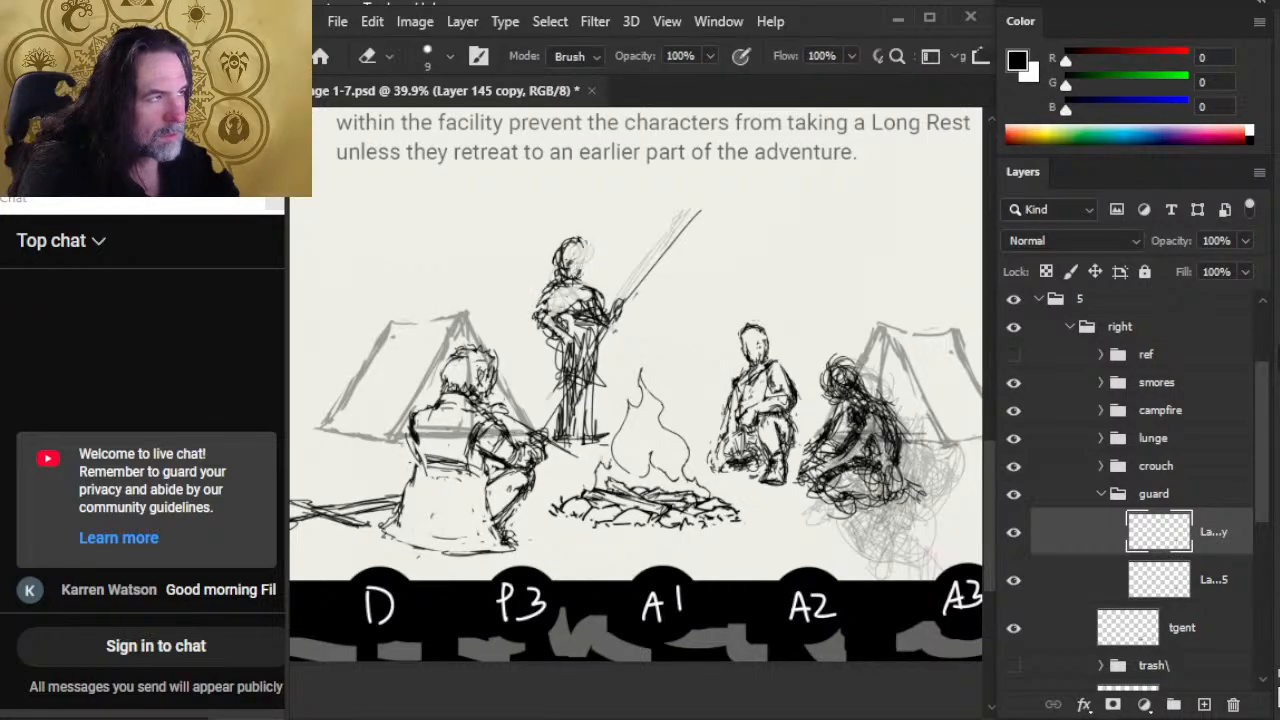
pyautogui.press('b')
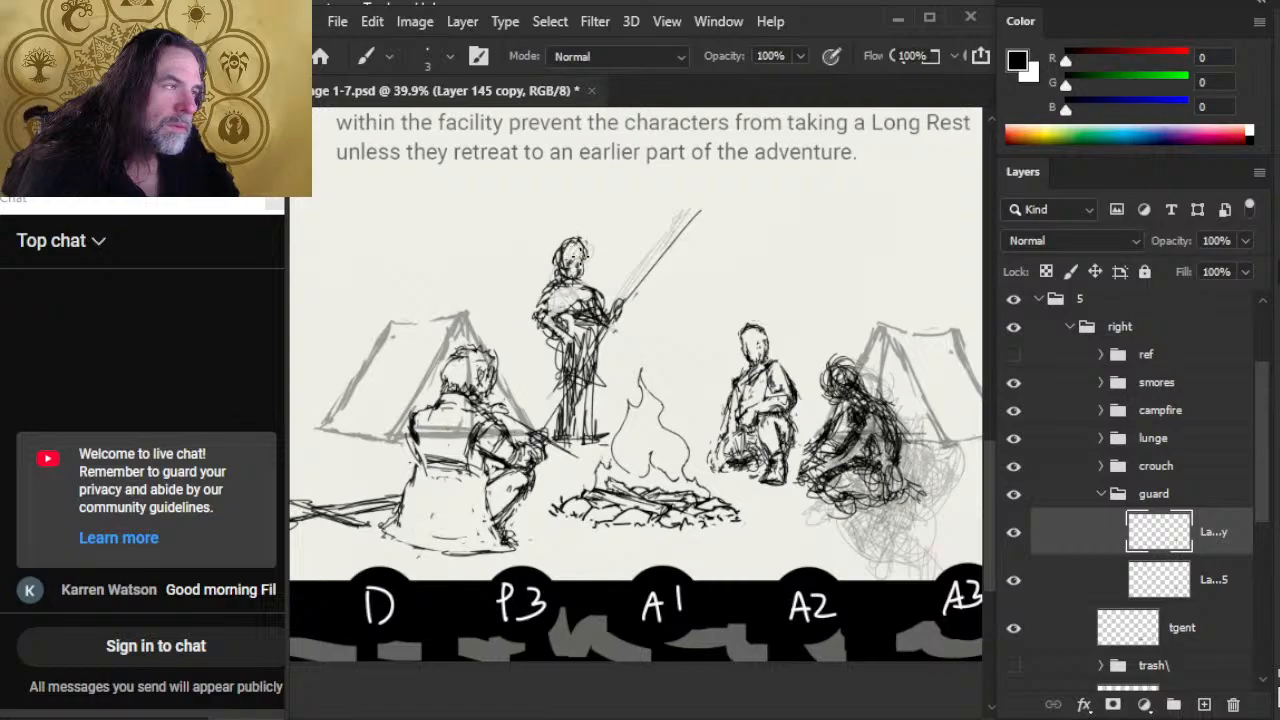
pyautogui.press('e')
pyautogui.press('b')
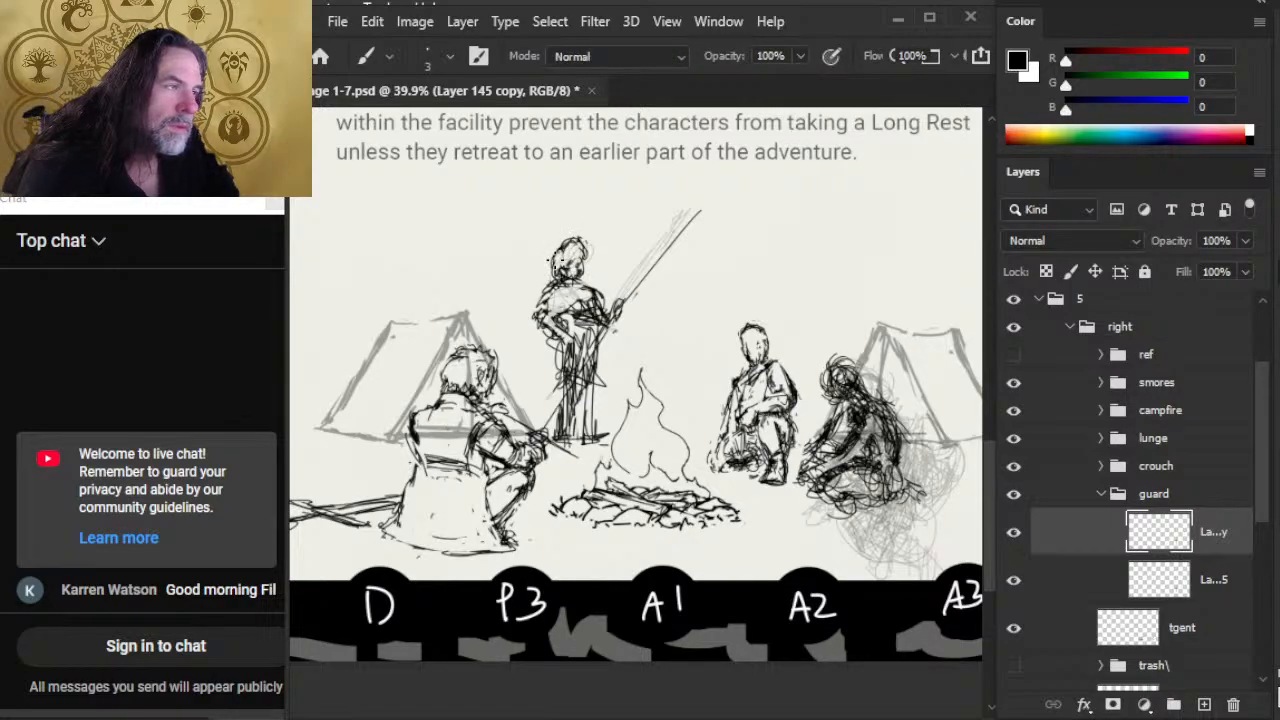
pyautogui.press('e')
pyautogui.press('b')
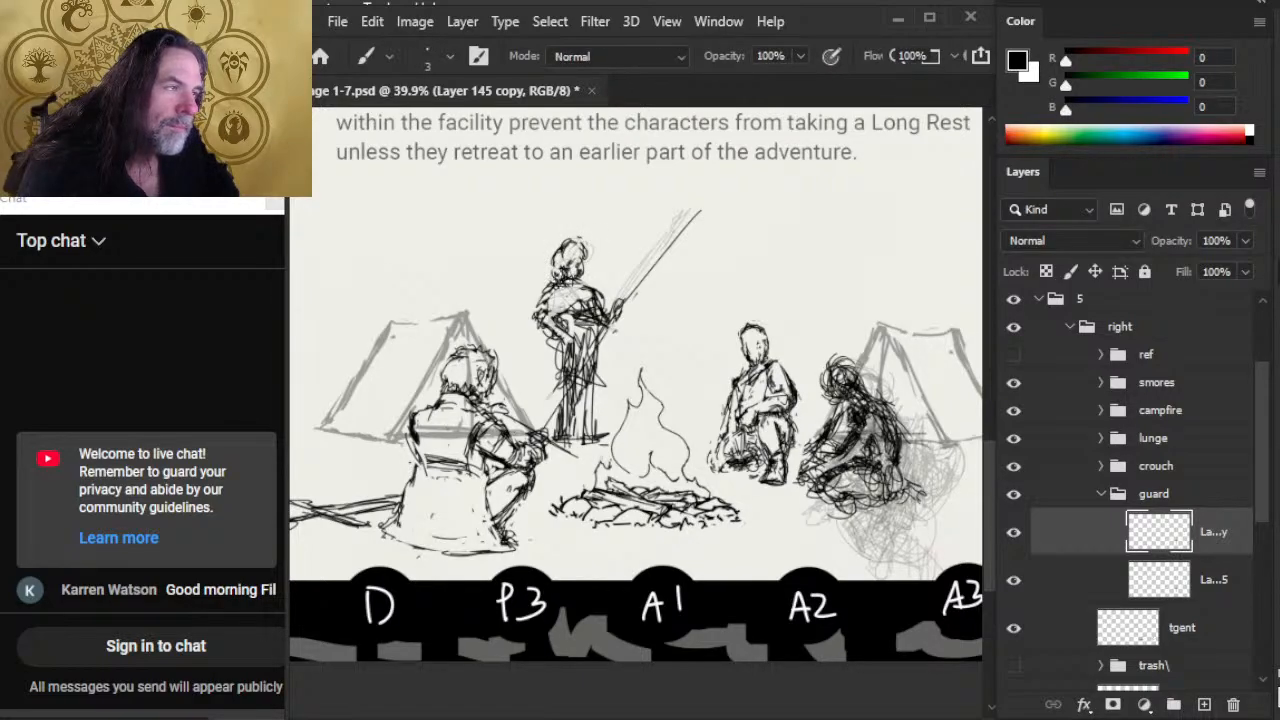
pyautogui.press('e')
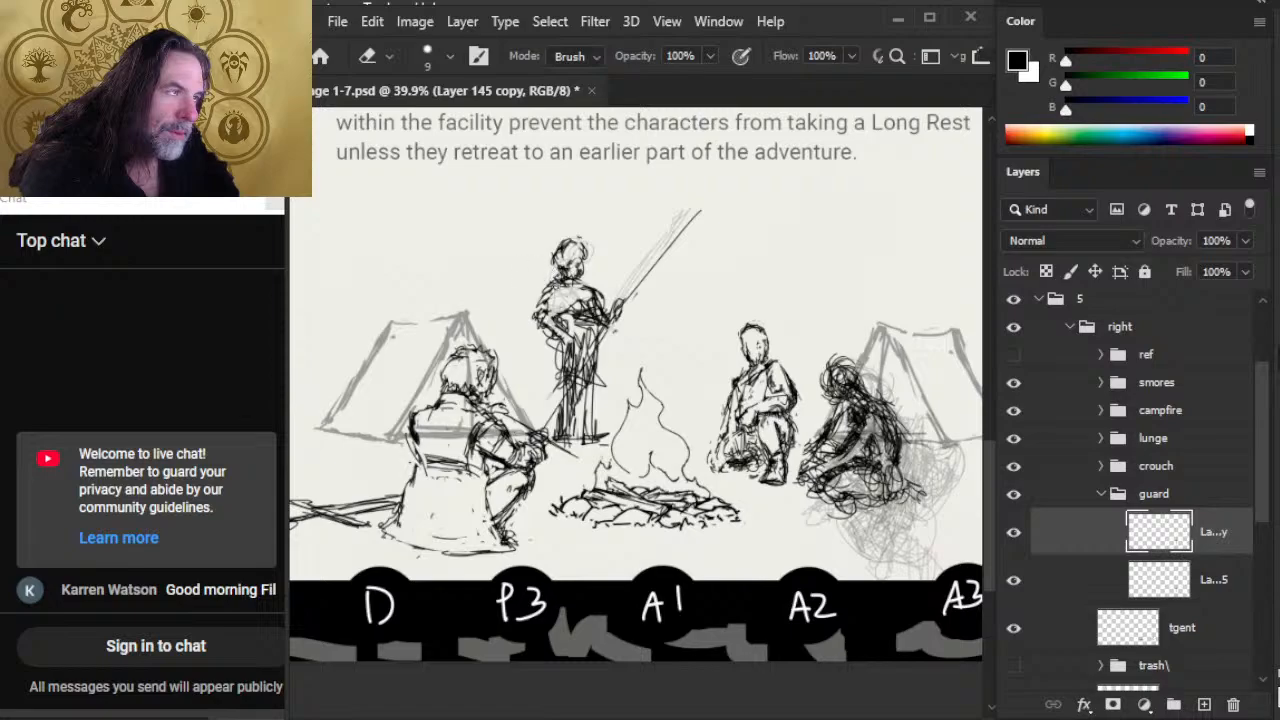
pyautogui.press('b')
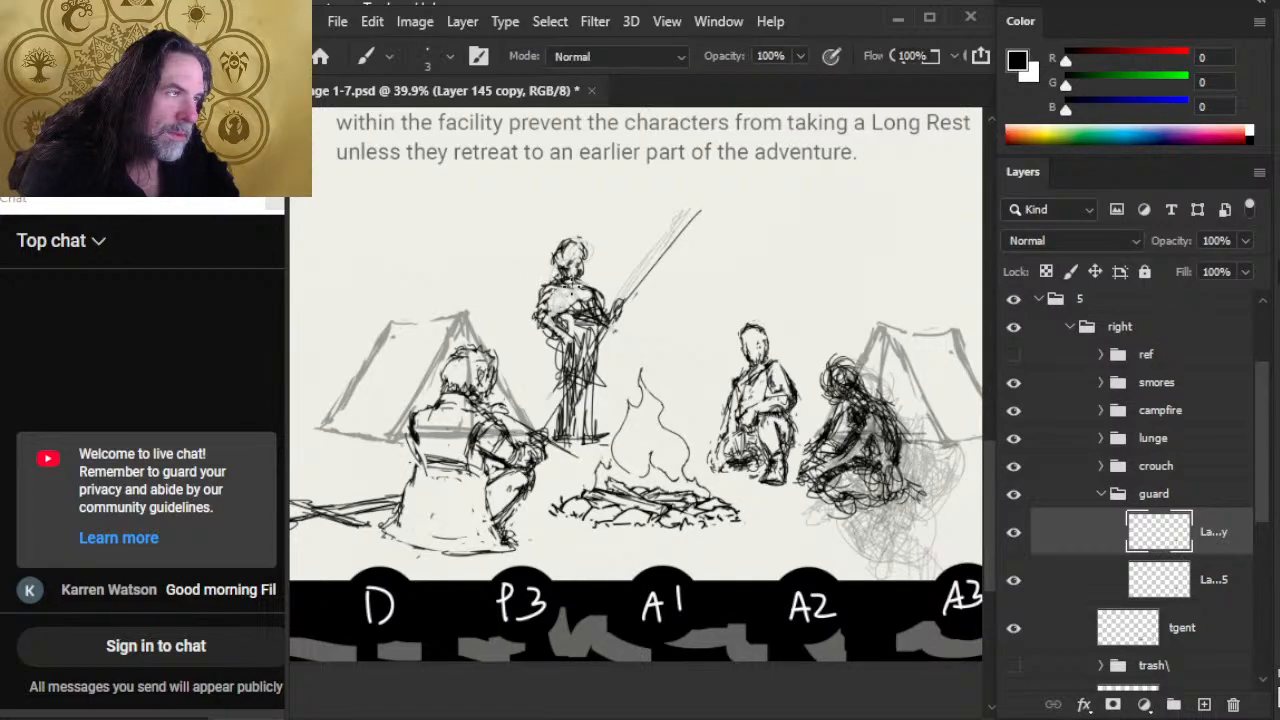
# Step: Refine the guard's head into a slimmer shape and redraw the chin, neck and collar lines
pyautogui.press('e')
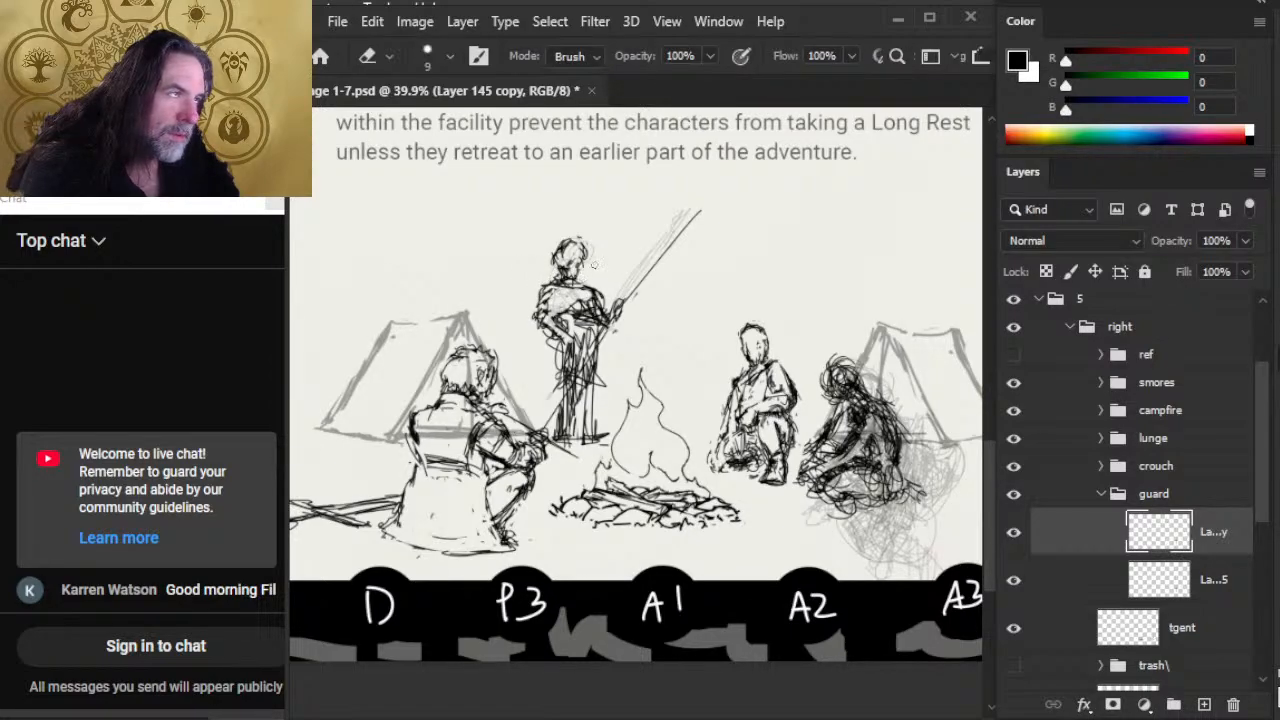
pyautogui.press('b')
pyautogui.moveTo(578, 273)
pyautogui.mouseDown()
pyautogui.moveTo(582, 286)
pyautogui.moveTo(574, 238)
pyautogui.moveTo(584, 264)
pyautogui.moveTo(589, 253)
pyautogui.moveTo(580, 277)
pyautogui.moveTo(554, 252)
pyautogui.moveTo(572, 274)
pyautogui.moveTo(580, 246)
pyautogui.moveTo(580, 271)
pyautogui.mouseUp()
pyautogui.press('e')
pyautogui.press('b')
pyautogui.press('e')
pyautogui.press('b')
pyautogui.press('e')
pyautogui.press('b')
pyautogui.press('e')
pyautogui.press('b')
pyautogui.moveTo(565, 277); pyautogui.dragTo(555, 285)
pyautogui.press('e')
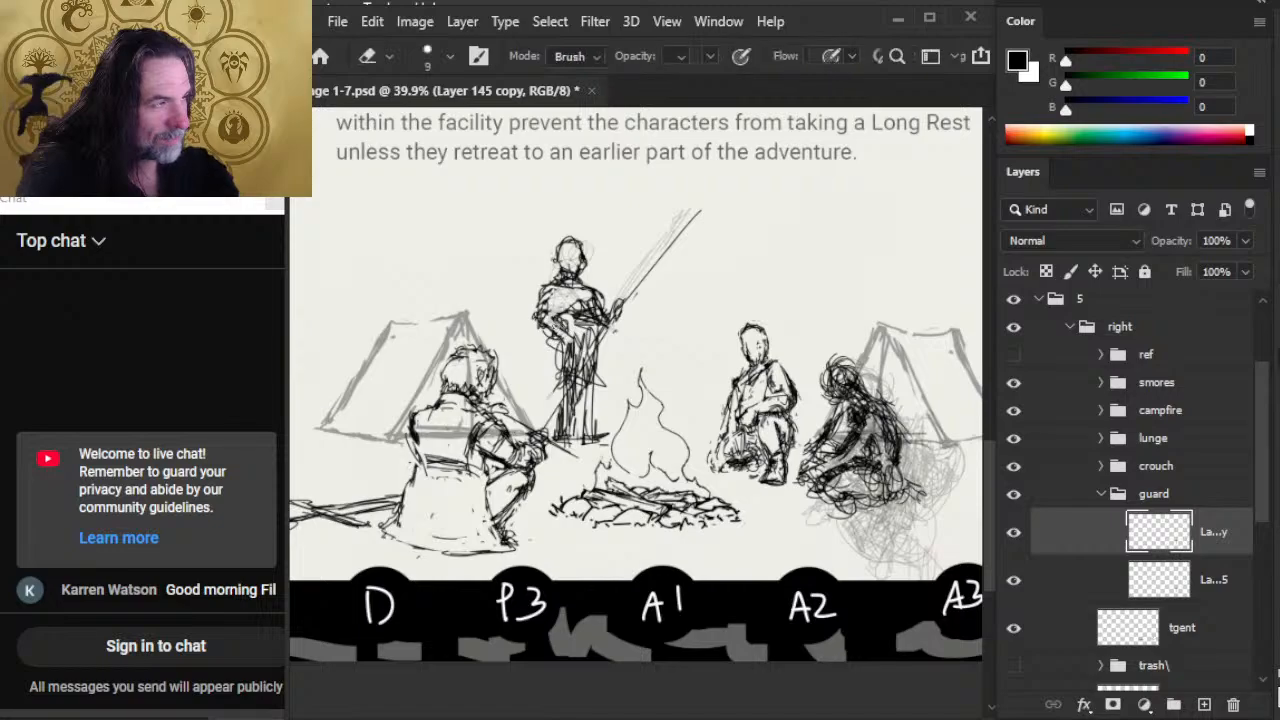
# Step: Erase the scribbles across the guard's waist and hips and redraw the lower torso
pyautogui.moveTo(554, 342); pyautogui.dragTo(572, 346)
pyautogui.press('b')
pyautogui.press('e')
pyautogui.moveTo(554, 330)
pyautogui.mouseDown()
pyautogui.moveTo(573, 355)
pyautogui.moveTo(568, 340)
pyautogui.moveTo(612, 328)
pyautogui.moveTo(576, 324)
pyautogui.moveTo(598, 330)
pyautogui.mouseUp()
pyautogui.press('b')
pyautogui.press('e')
pyautogui.press('b')
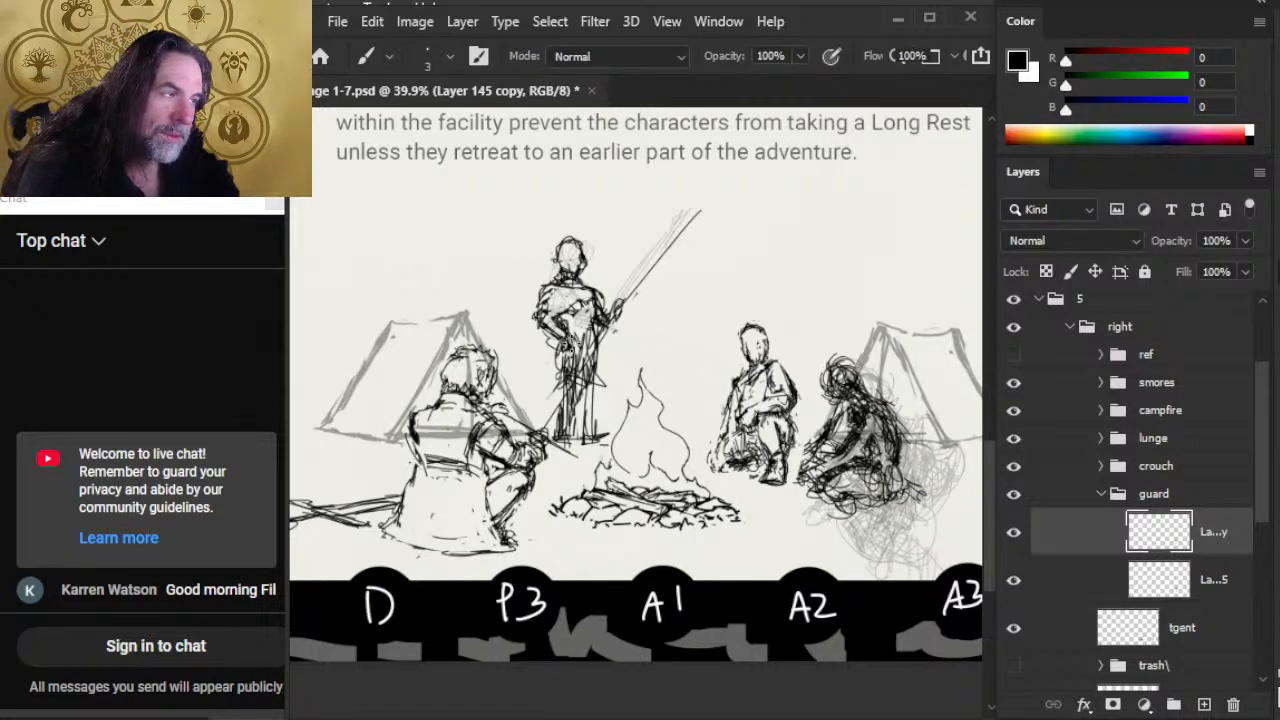
# Step: Draw the outer contours of the guard's hips and both legs down toward the feet
pyautogui.moveTo(594, 340); pyautogui.dragTo(598, 362)
pyautogui.moveTo(560, 322); pyautogui.dragTo(552, 394)
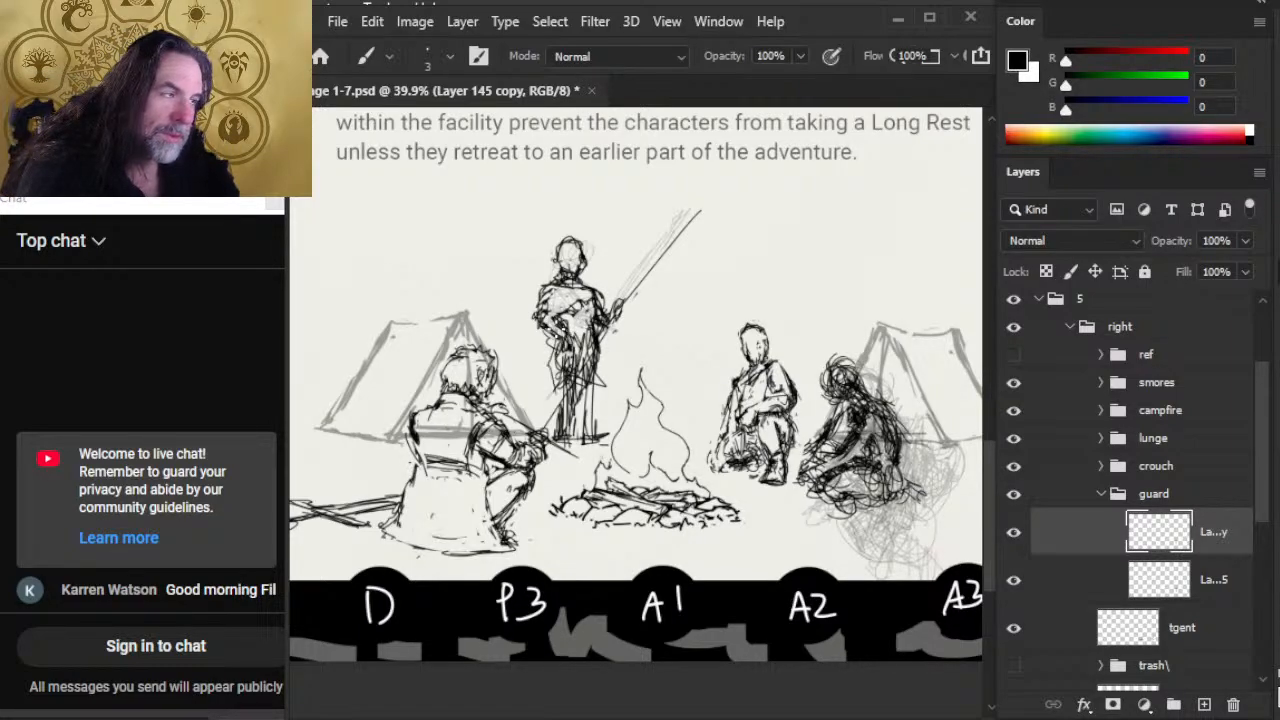
pyautogui.moveTo(556, 346)
pyautogui.mouseDown()
pyautogui.moveTo(556, 408)
pyautogui.moveTo(570, 428)
pyautogui.mouseUp()
pyautogui.moveTo(594, 332); pyautogui.dragTo(588, 410)
# Step: Move the guard drawing on Layer 145 copy slightly up and to the left, keeping its scale at 100%
pyautogui.press('v')
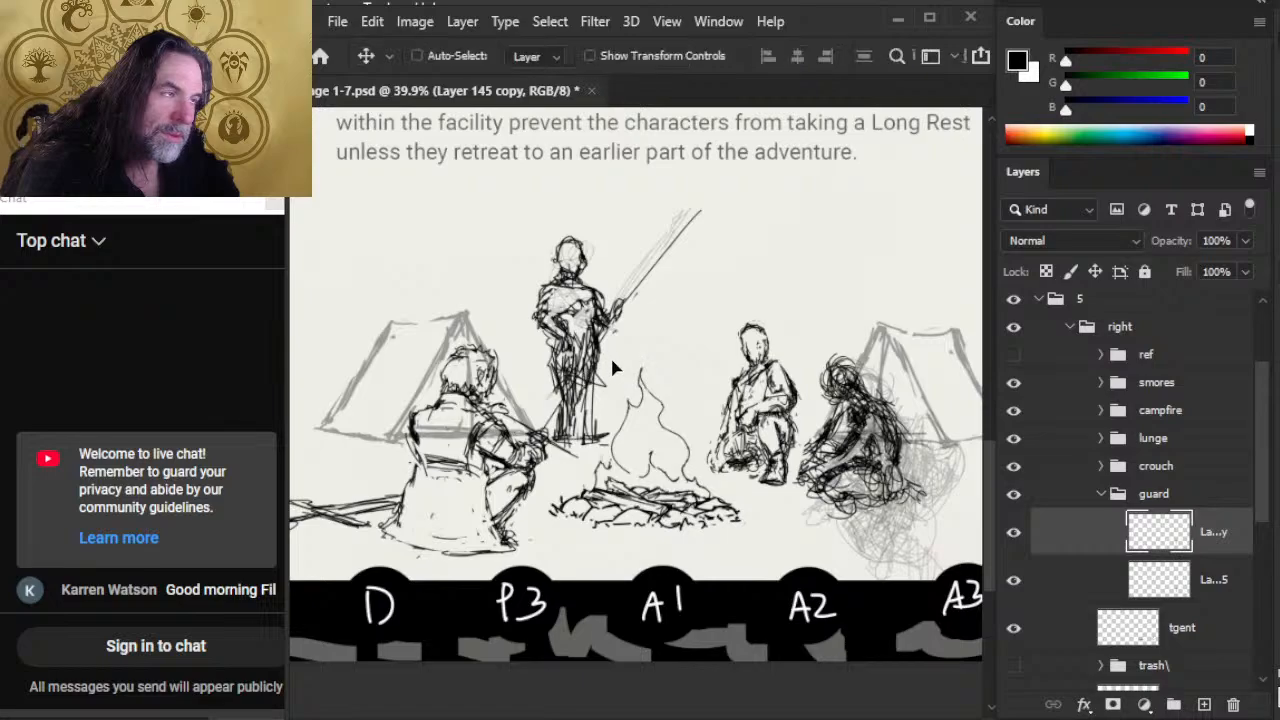
pyautogui.moveTo(610, 355); pyautogui.dragTo(602, 345)
pyautogui.press('l')
pyautogui.rightClick(566, 356)
pyautogui.click(645, 548)
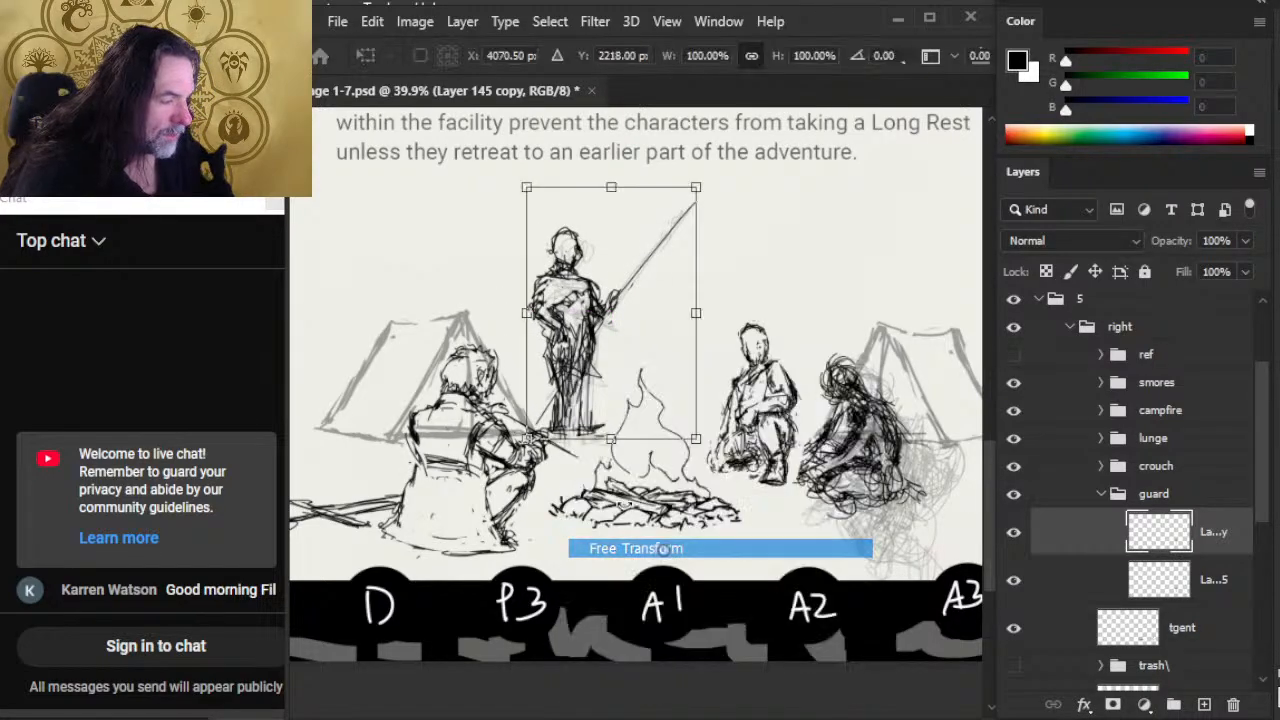
pyautogui.press('Return')
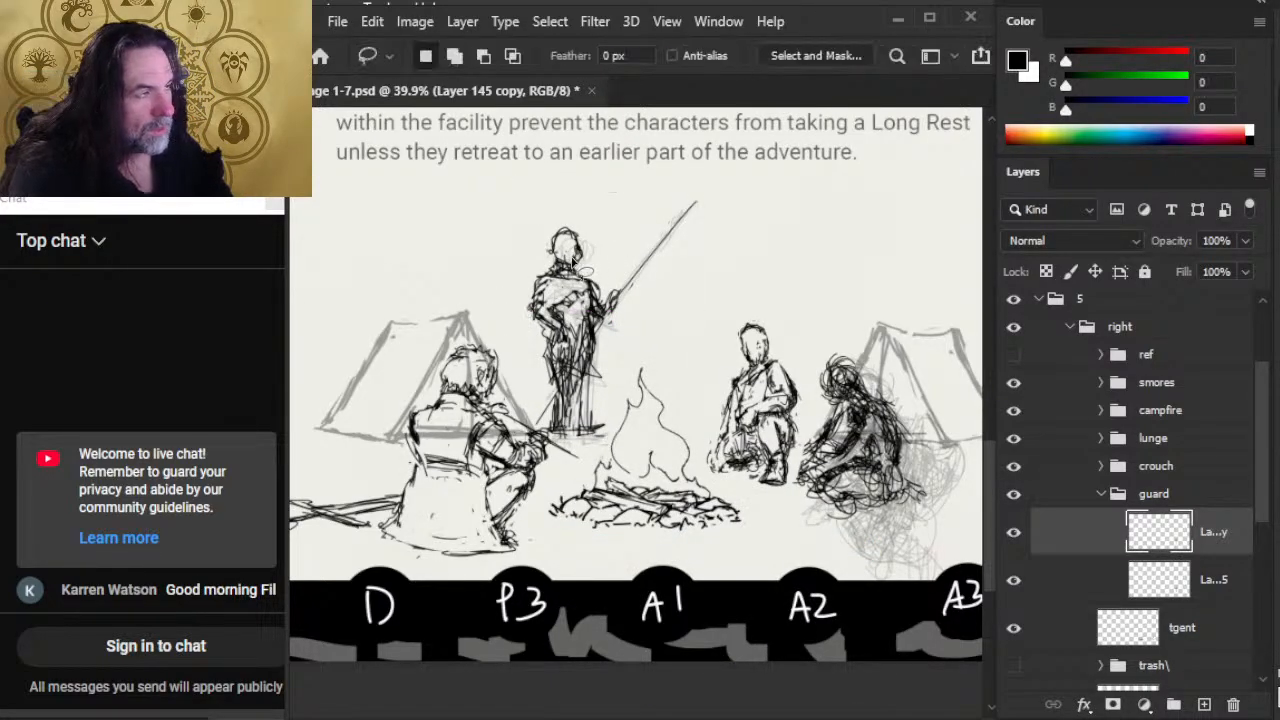
# Step: Lasso the guard's head and torso and scale that selection down toward its upper-right corner
pyautogui.moveTo(580, 216)
pyautogui.mouseDown()
pyautogui.moveTo(508, 265)
pyautogui.moveTo(540, 336)
pyautogui.mouseUp()
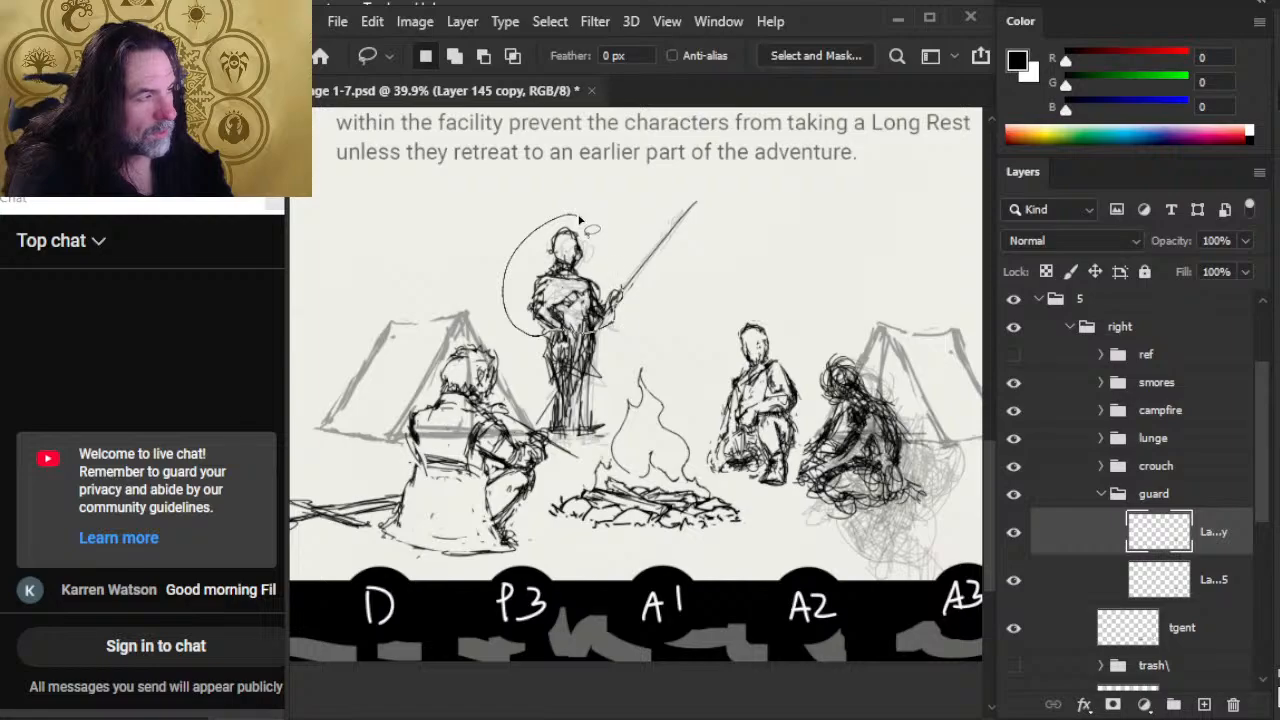
pyautogui.moveTo(579, 219); pyautogui.dragTo(618, 296)
pyautogui.rightClick(562, 314)
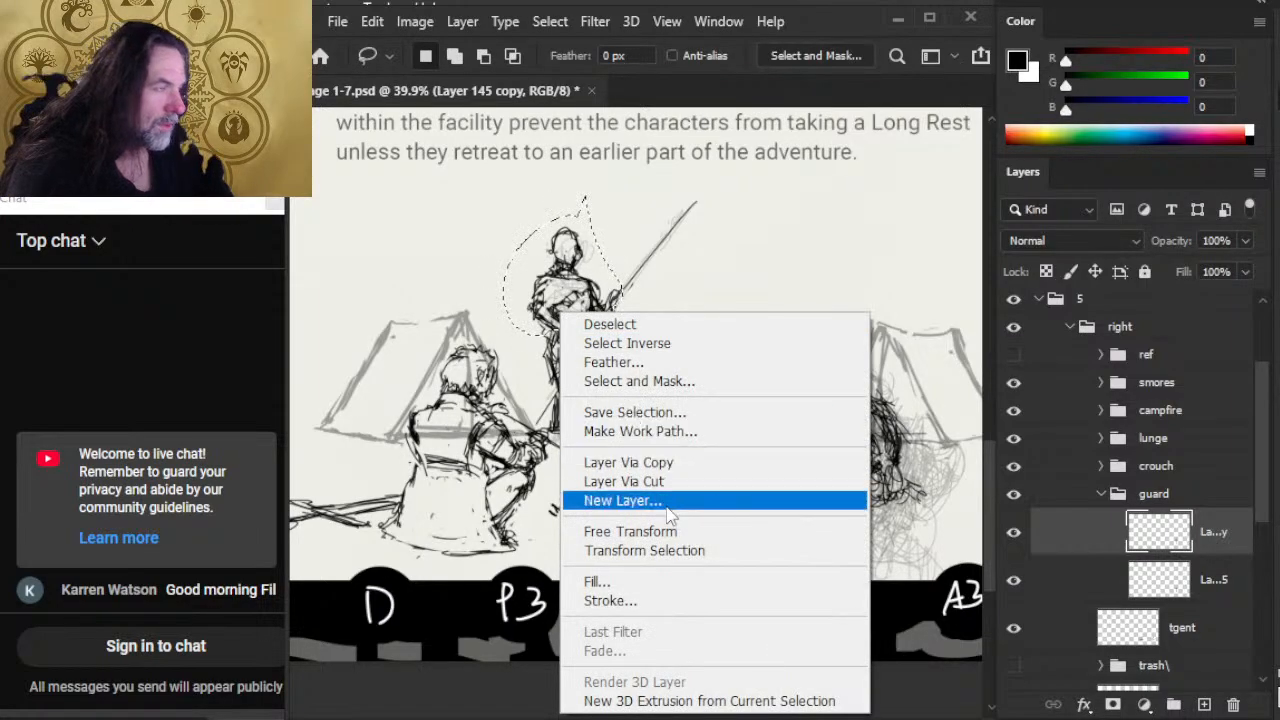
pyautogui.click(630, 531)
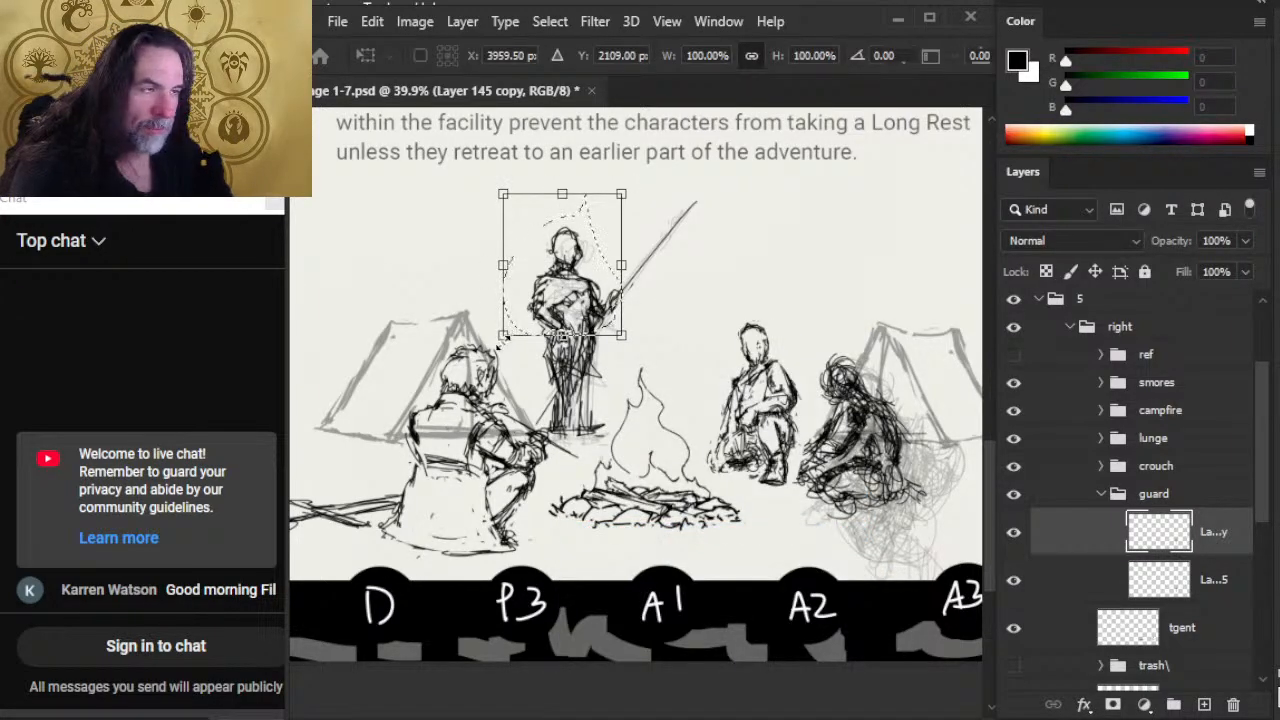
pyautogui.moveTo(503, 336); pyautogui.dragTo(540, 316)
pyautogui.press('Return')
pyautogui.write('v')
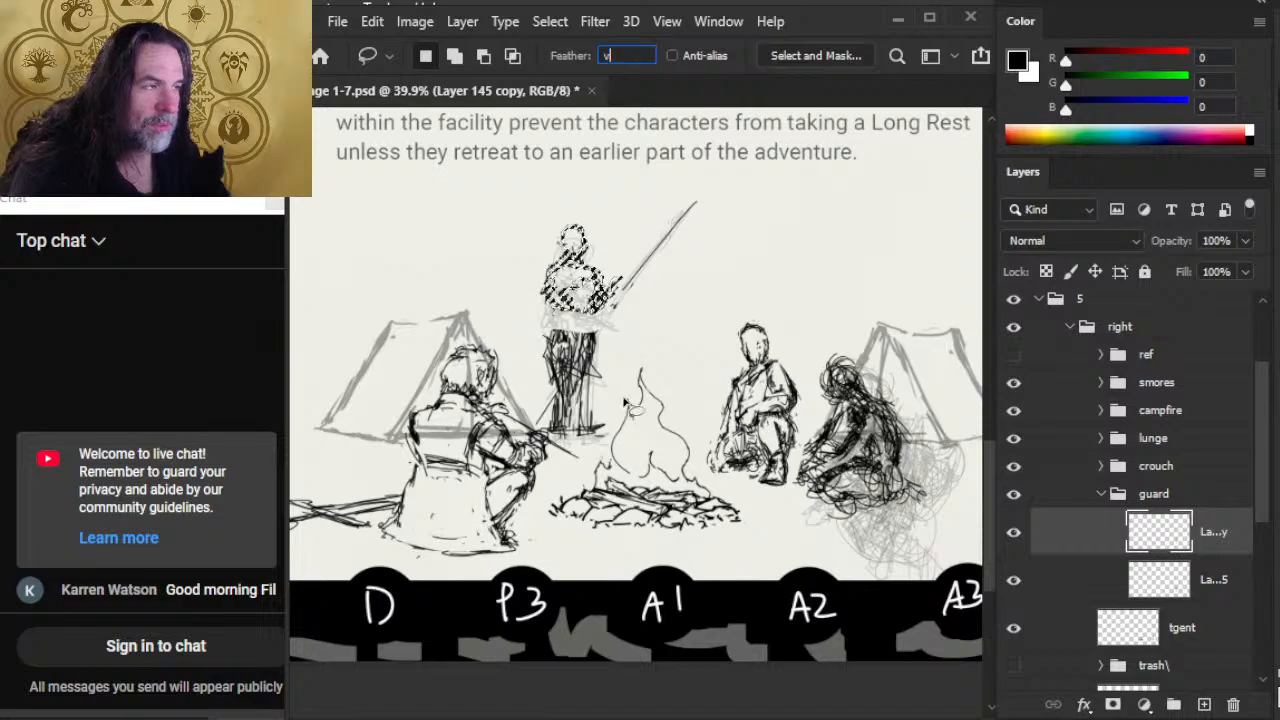
pyautogui.press('Return')
pyautogui.press('Return')
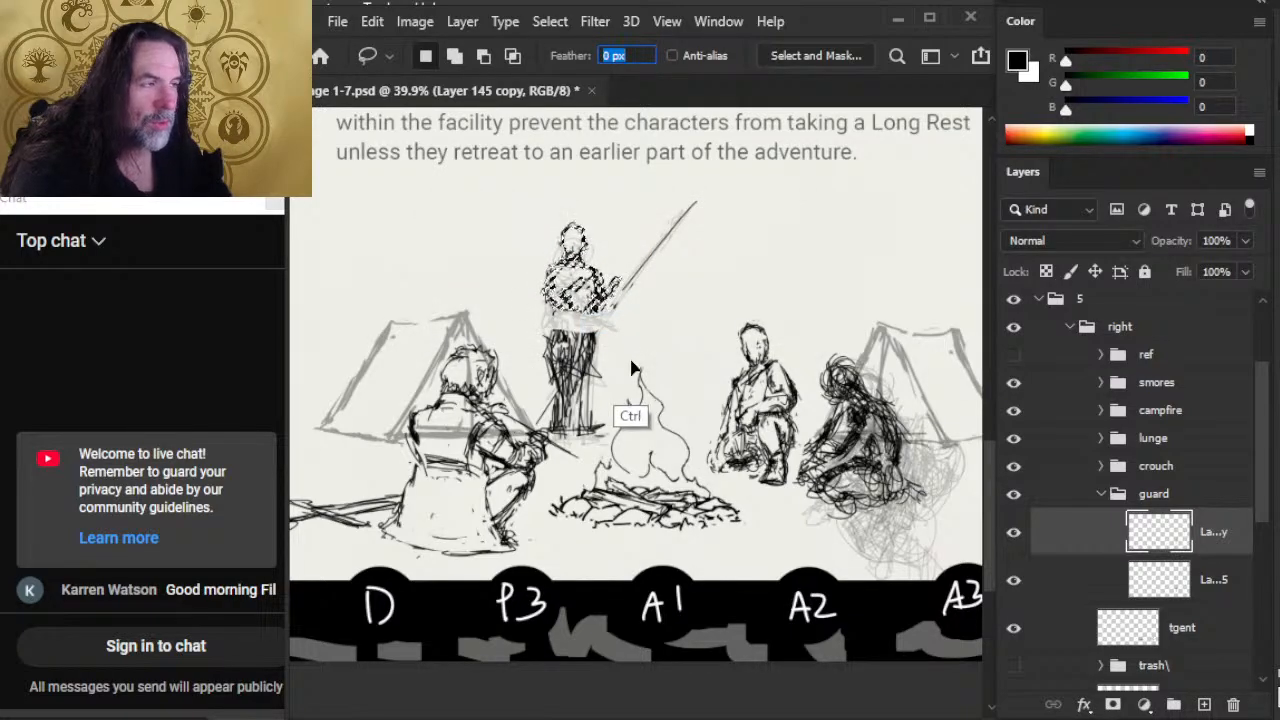
pyautogui.press('Return')
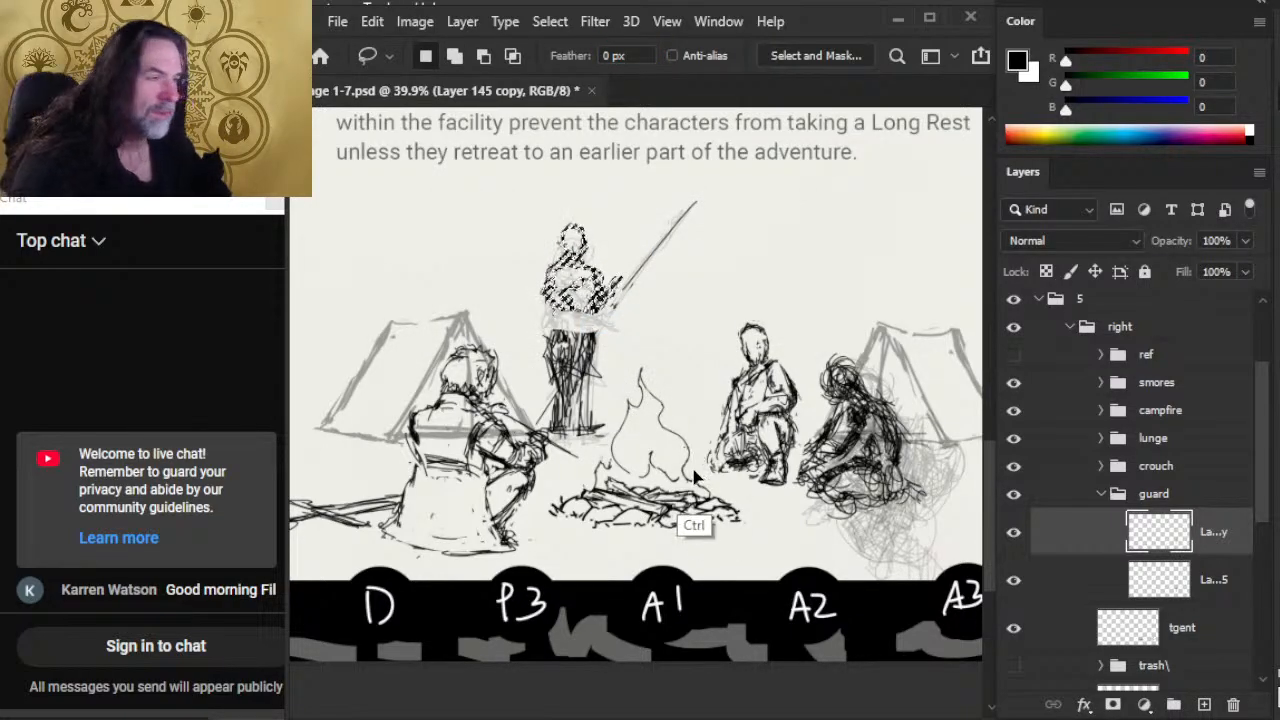
# Step: Cut the guard's upper body onto its own layer, shifted slightly down and right, and hide Layer 145 copy
pyautogui.hotkey('ctrl', 'x')
pyautogui.hotkey('ctrl', 'shift', 'v')
pyautogui.press('v')
pyautogui.moveTo(672, 431); pyautogui.dragTo(688, 452)
pyautogui.click(1013, 580)
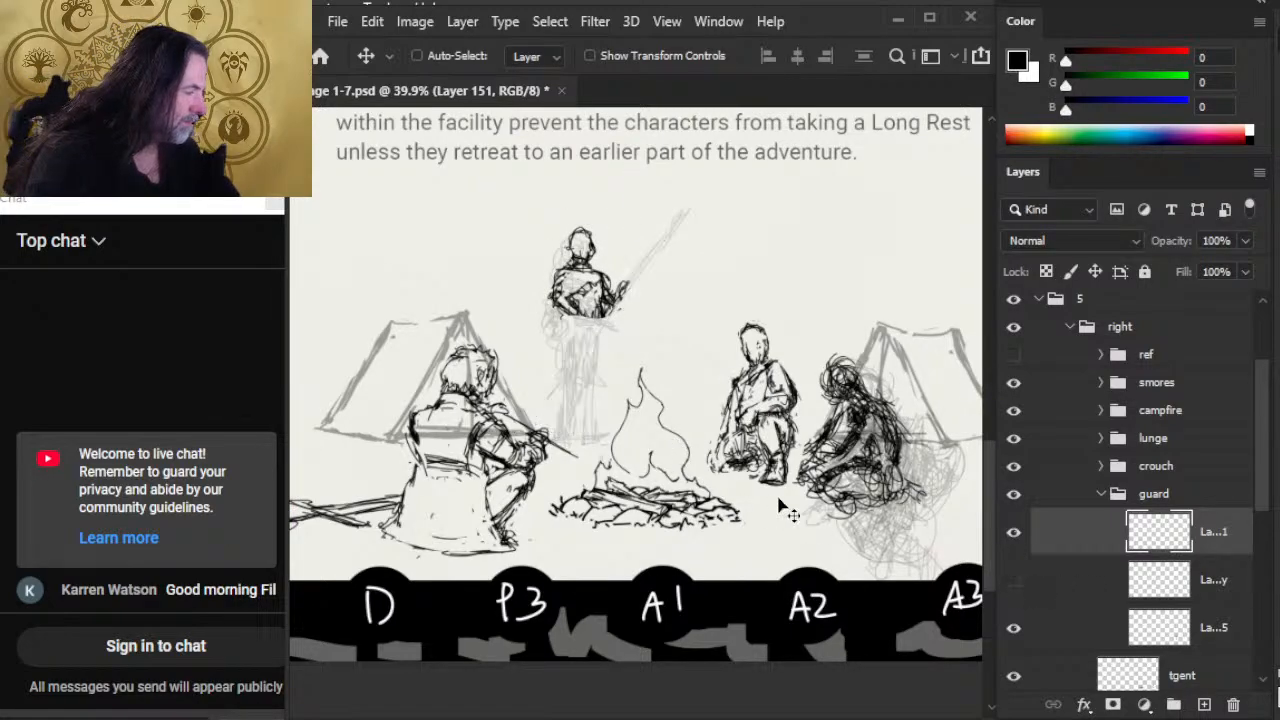
# Step: Show Layer 145 copy and move its leg drawing up and to the right to meet the guard's torso
pyautogui.click(1013, 580)
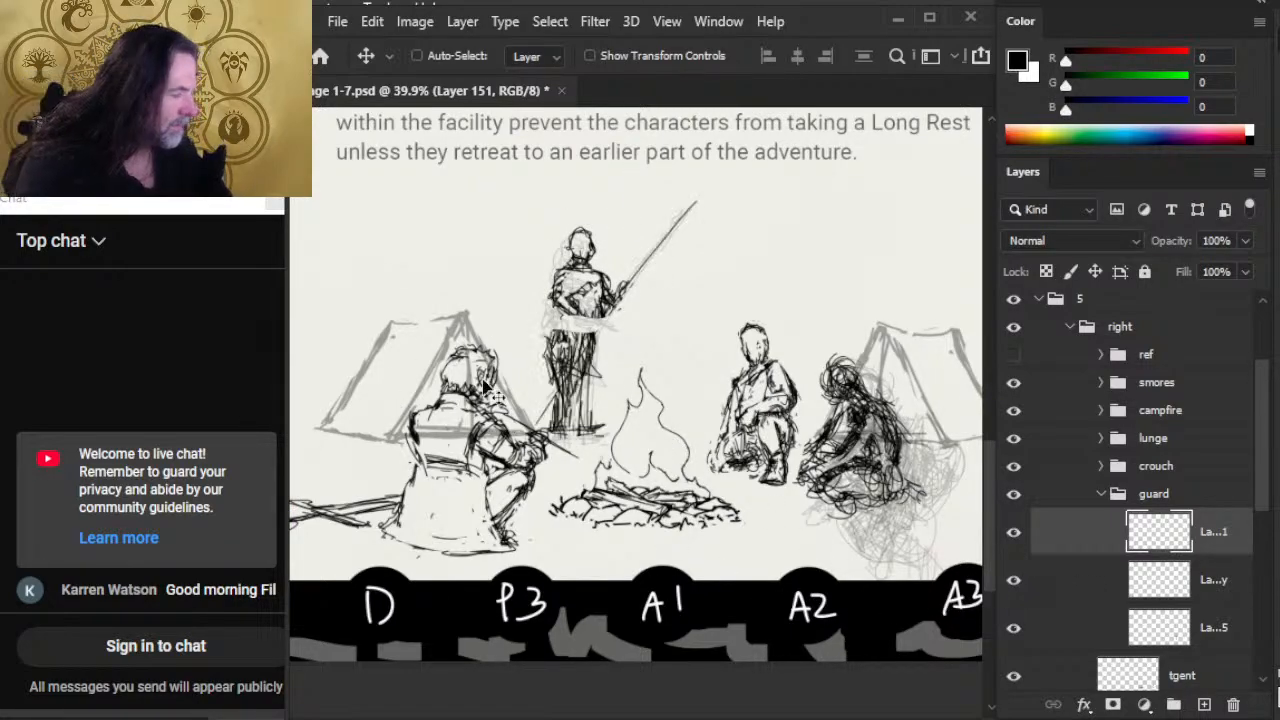
pyautogui.press('l')
pyautogui.moveTo(528, 326)
pyautogui.mouseDown()
pyautogui.moveTo(640, 470)
pyautogui.moveTo(612, 334)
pyautogui.moveTo(555, 328)
pyautogui.mouseUp()
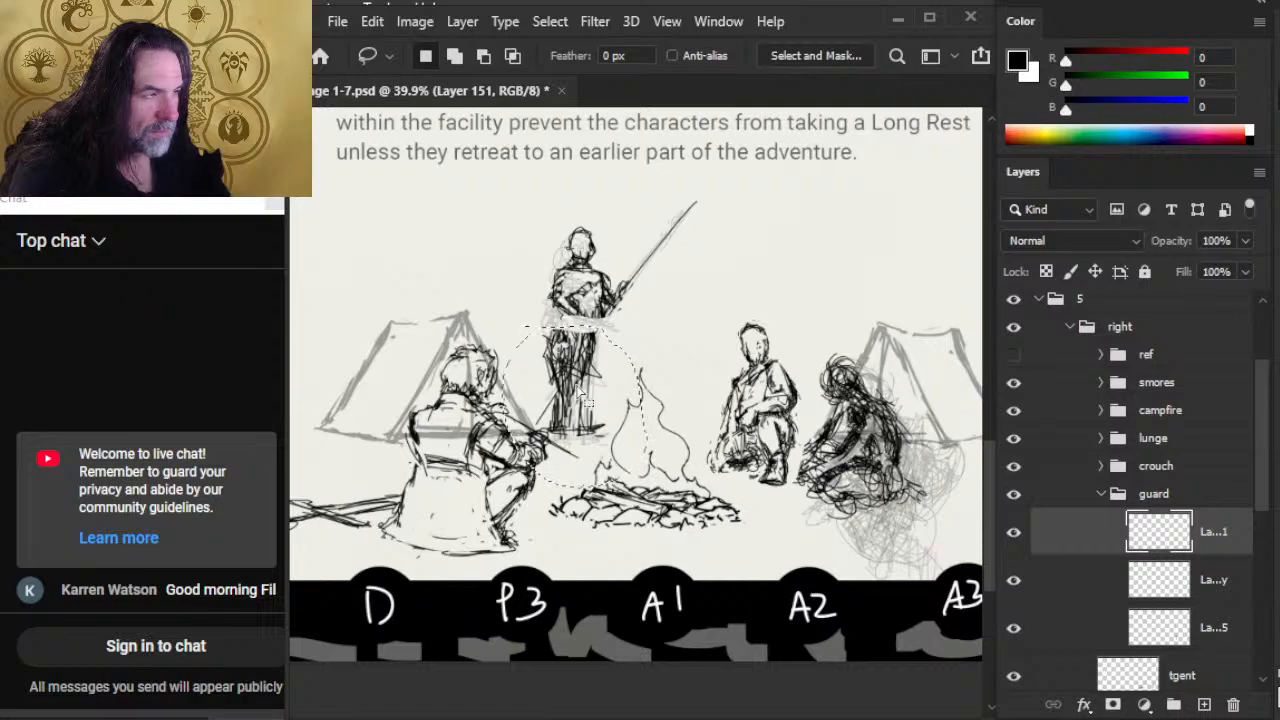
pyautogui.press('v')
pyautogui.click(586, 398)
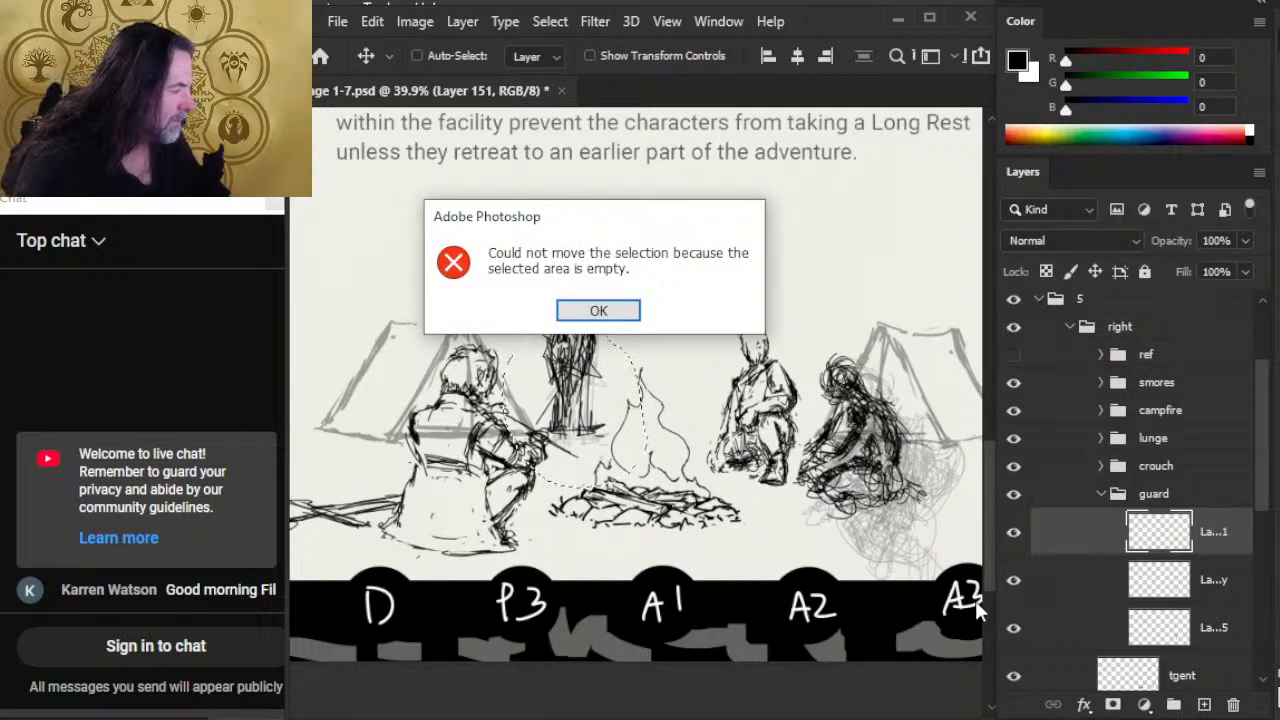
pyautogui.press('Return')
pyautogui.click(1083, 586)
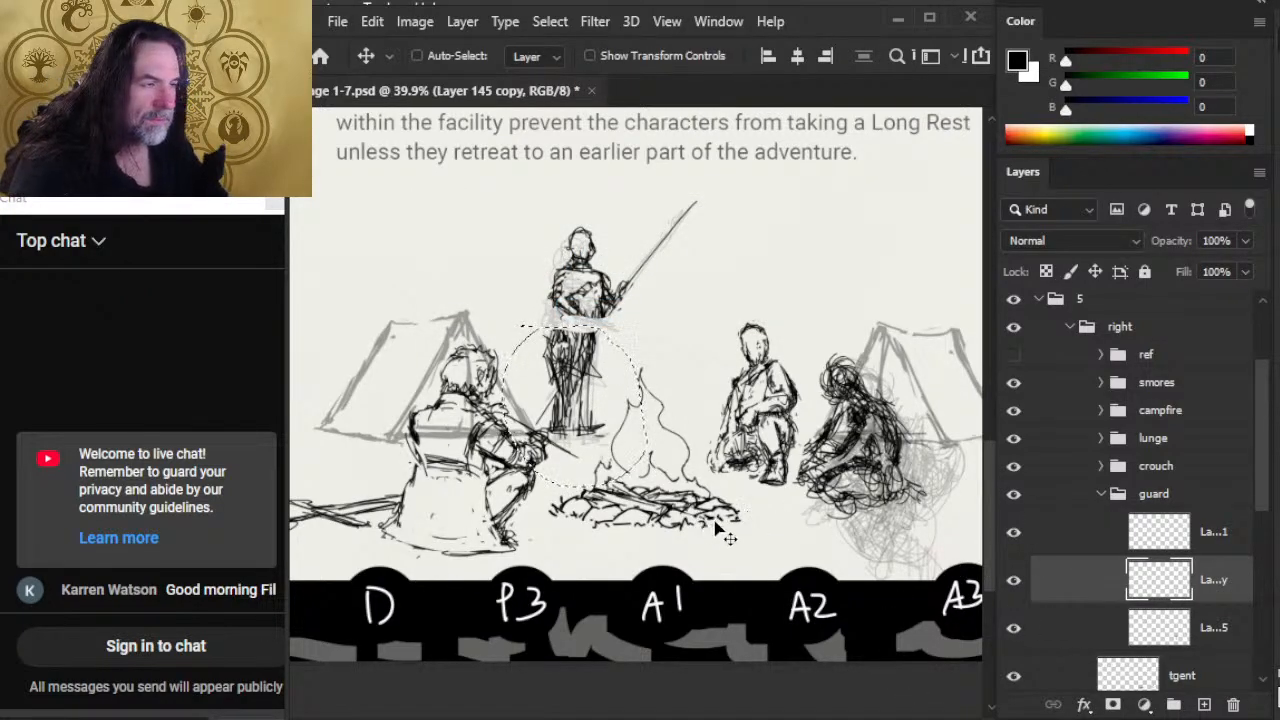
pyautogui.hotkey('ctrl', 'd')
pyautogui.moveTo(633, 449); pyautogui.dragTo(647, 428)
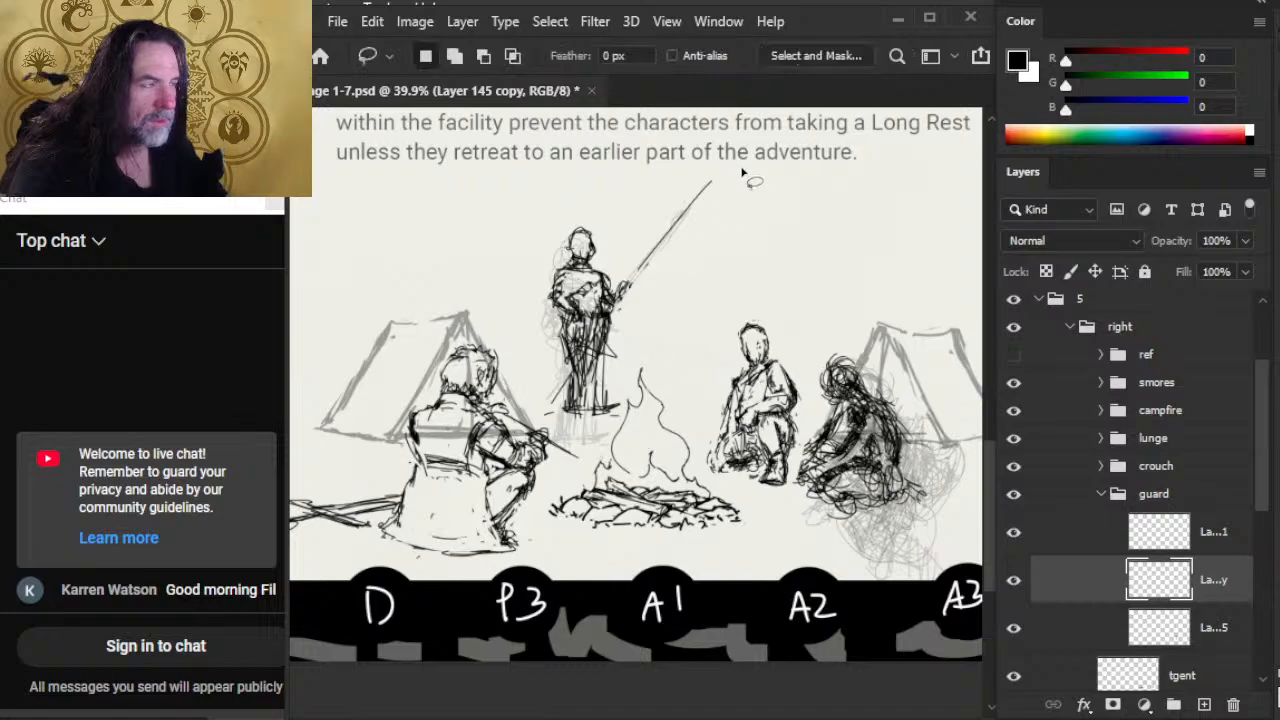
# Step: Lasso the spear shaft, cut and paste it onto its own layer, align it with the guard's hand and merge it into Layer 151
pyautogui.moveTo(742, 173)
pyautogui.mouseDown()
pyautogui.moveTo(633, 212)
pyautogui.moveTo(637, 285)
pyautogui.moveTo(745, 175)
pyautogui.mouseUp()
pyautogui.hotkey('ctrl', 'x')
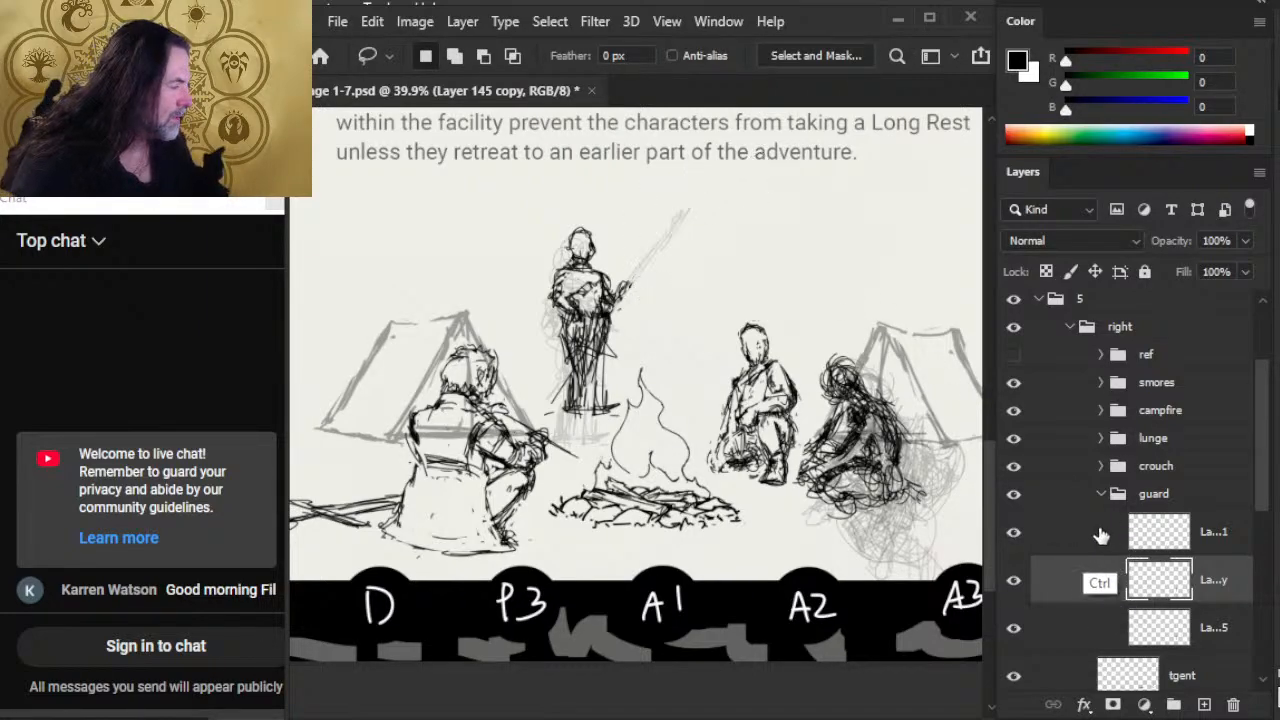
pyautogui.click(1100, 536)
pyautogui.hotkey('ctrl', 'v')
pyautogui.press('v')
pyautogui.moveTo(845, 385); pyautogui.dragTo(835, 398)
pyautogui.rightClick(1100, 562)
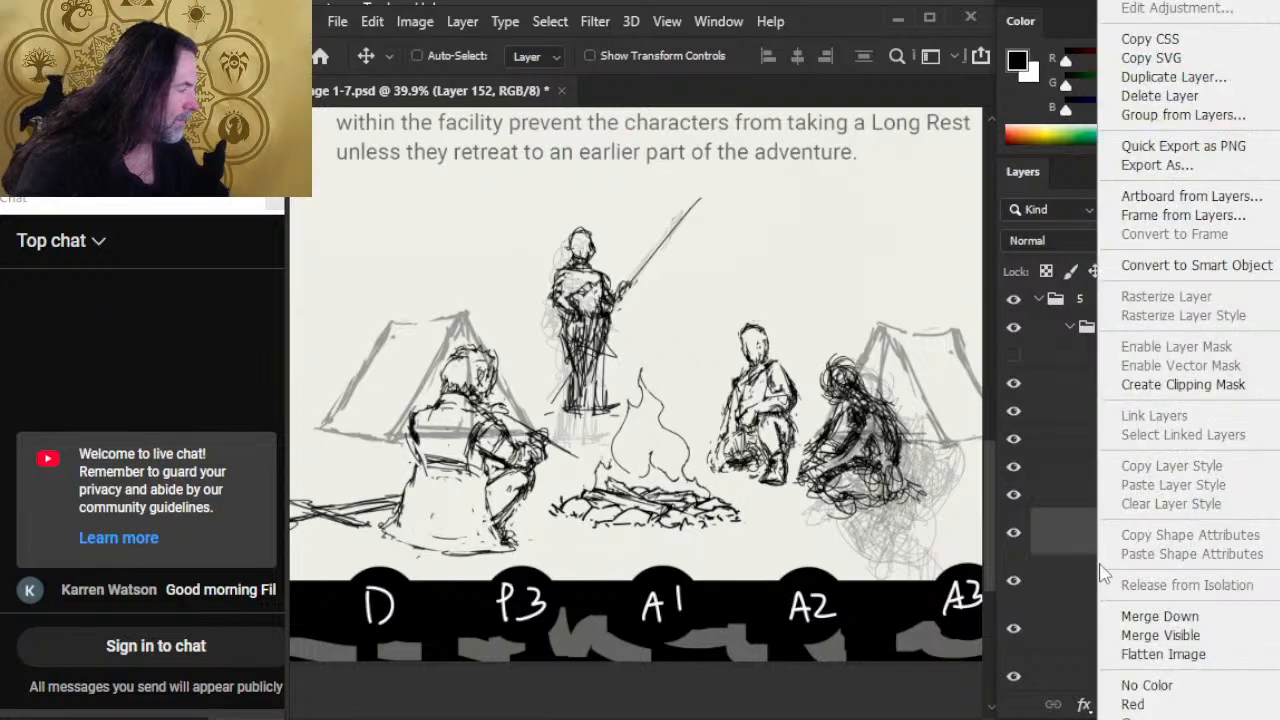
pyautogui.click(1160, 616)
pyautogui.moveTo(682, 406)
pyautogui.mouseDown()
pyautogui.moveTo(658, 420)
pyautogui.moveTo(680, 400)
pyautogui.mouseUp()
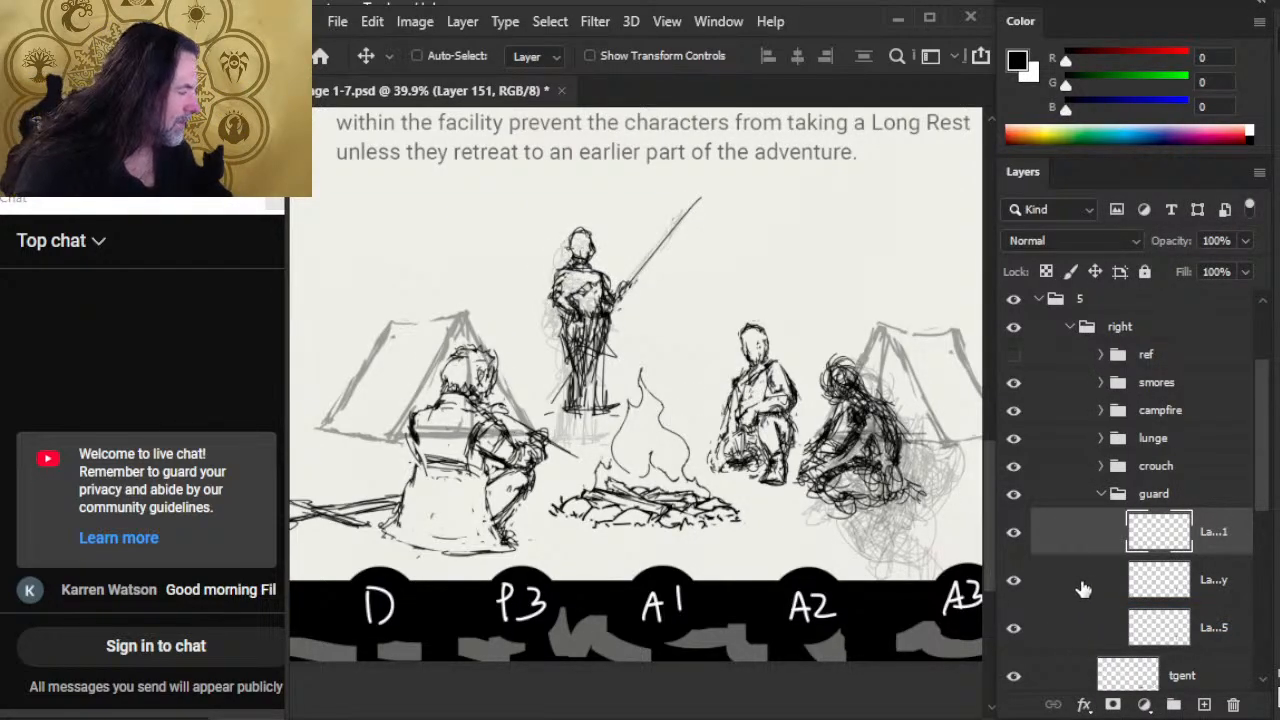
# Step: Merge Layer 151 with Layer 145 copy and move the combined guard down and to the left
pyautogui.keyDown('shift'); pyautogui.click(1083, 589); pyautogui.keyUp('shift')
pyautogui.rightClick(1062, 550)
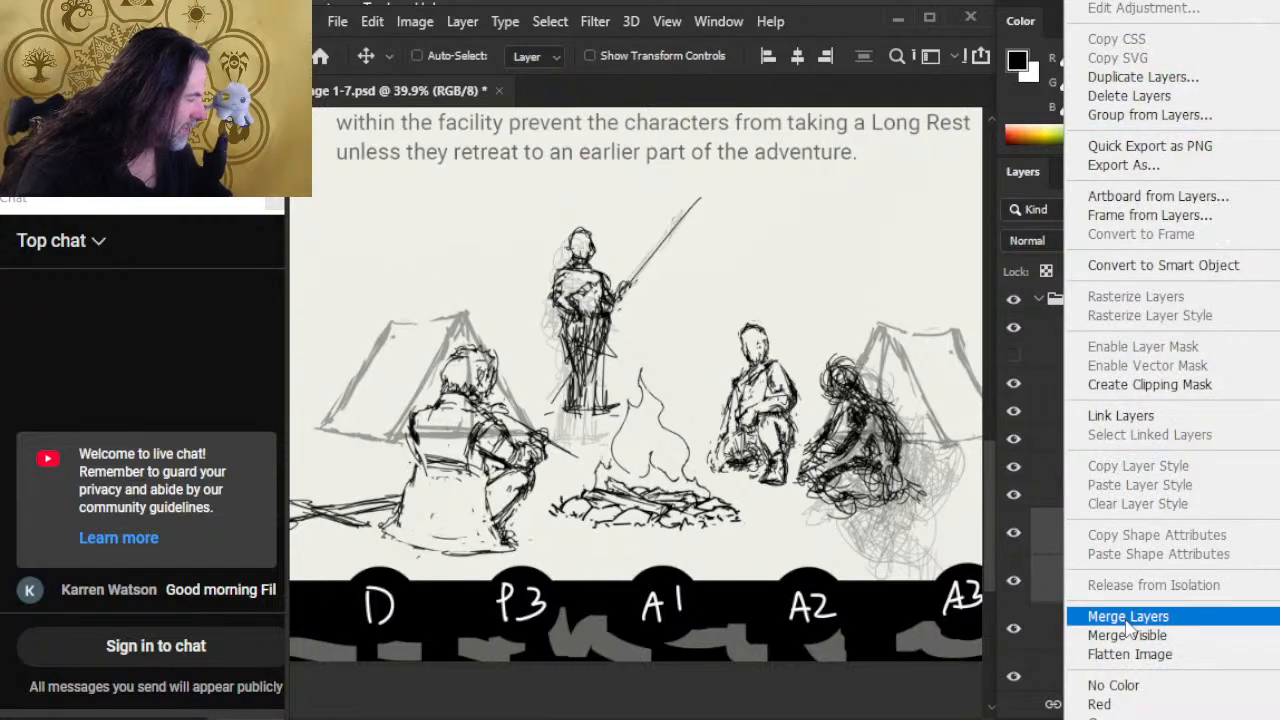
pyautogui.click(1126, 619)
pyautogui.moveTo(763, 378); pyautogui.dragTo(749, 402)
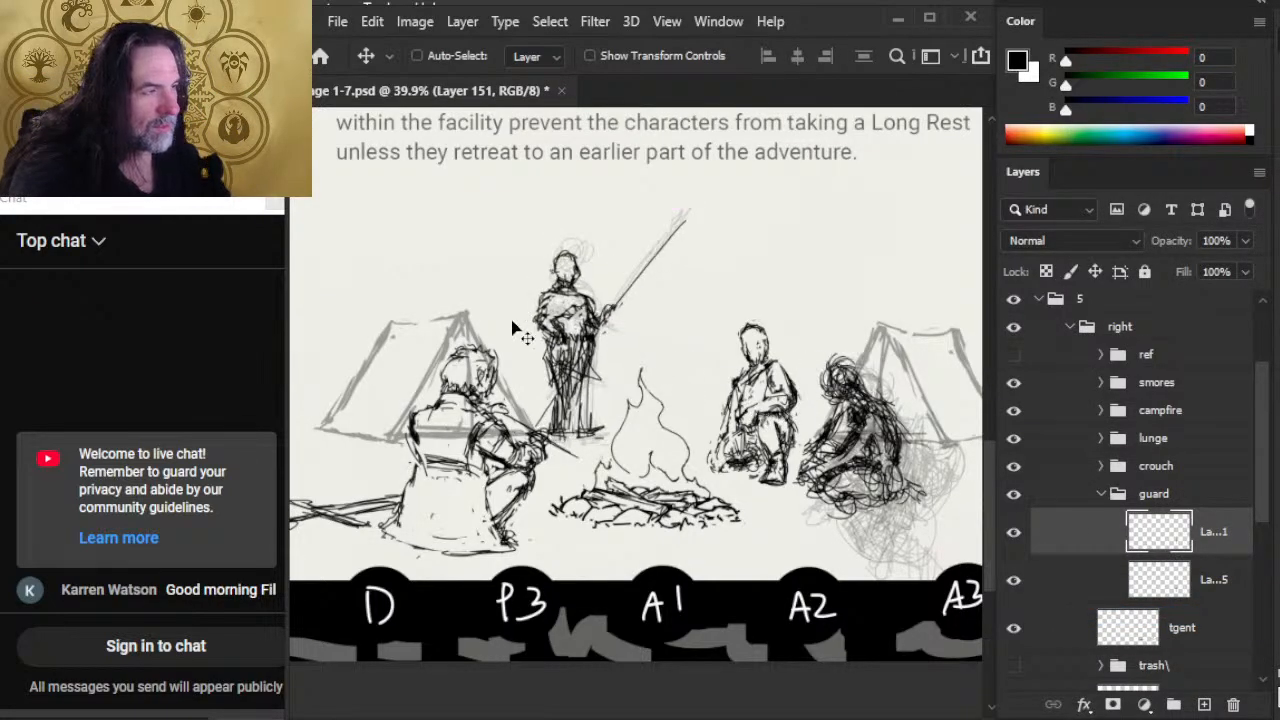
# Step: Erase and redraw the guard's hips and thighs, checking the figure's proportions with temporary tick marks alongside the body
pyautogui.press('e')
pyautogui.press('b')
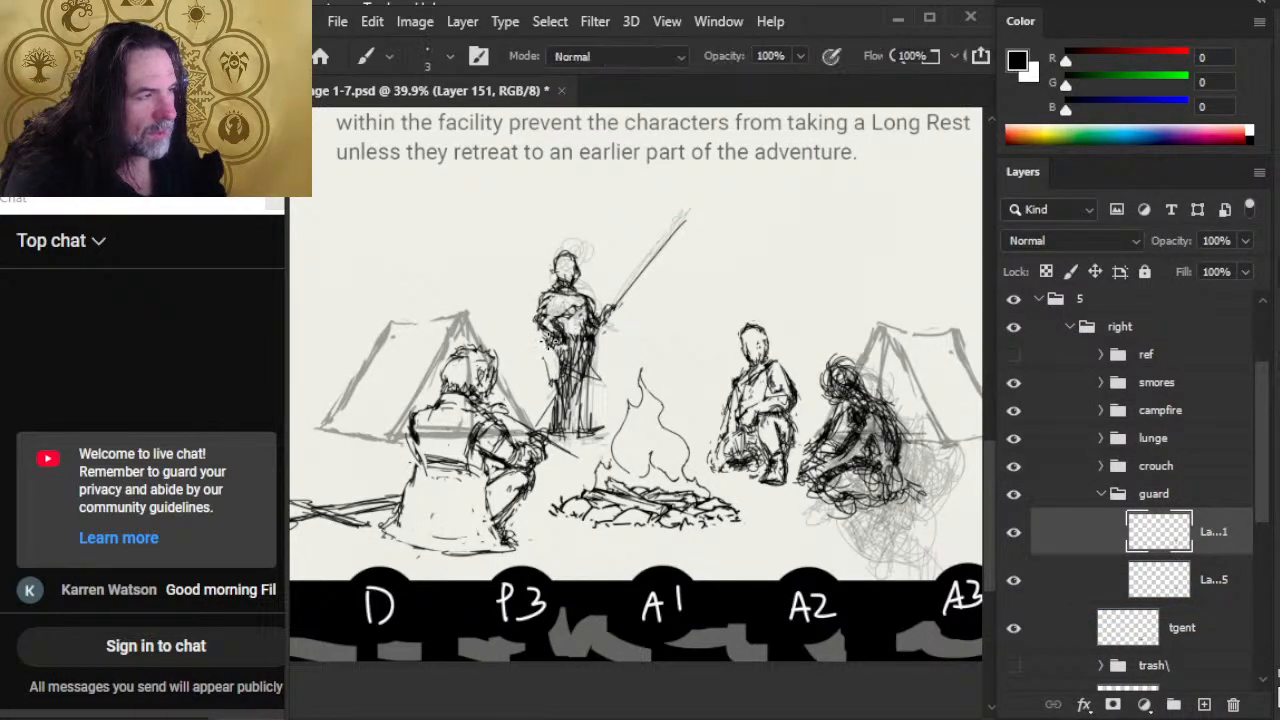
pyautogui.moveTo(552, 342)
pyautogui.mouseDown()
pyautogui.moveTo(576, 372)
pyautogui.moveTo(566, 392)
pyautogui.mouseUp()
pyautogui.press('e')
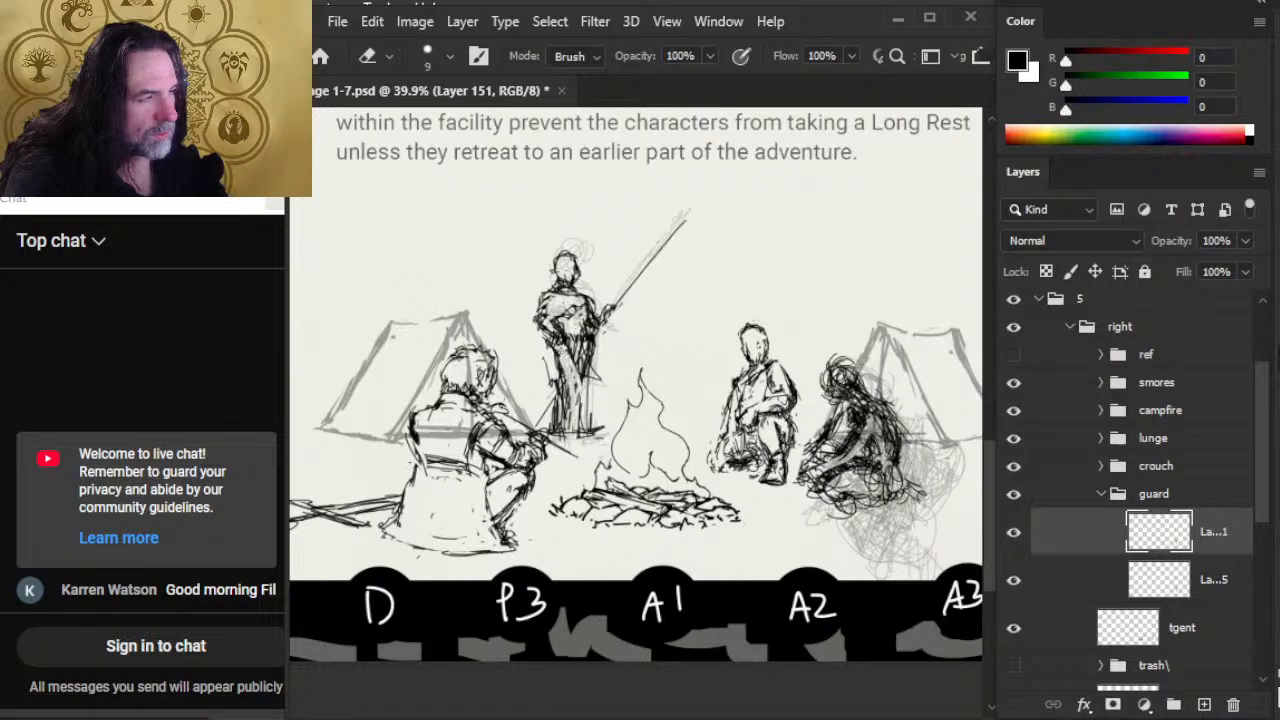
pyautogui.moveTo(597, 350)
pyautogui.mouseDown()
pyautogui.moveTo(582, 404)
pyautogui.moveTo(580, 380)
pyautogui.moveTo(584, 412)
pyautogui.moveTo(574, 404)
pyautogui.mouseUp()
pyautogui.press('b')
pyautogui.press('e')
pyautogui.press('b')
pyautogui.moveTo(560, 336)
pyautogui.mouseDown()
pyautogui.moveTo(558, 386)
pyautogui.moveTo(540, 372)
pyautogui.moveTo(552, 392)
pyautogui.mouseUp()
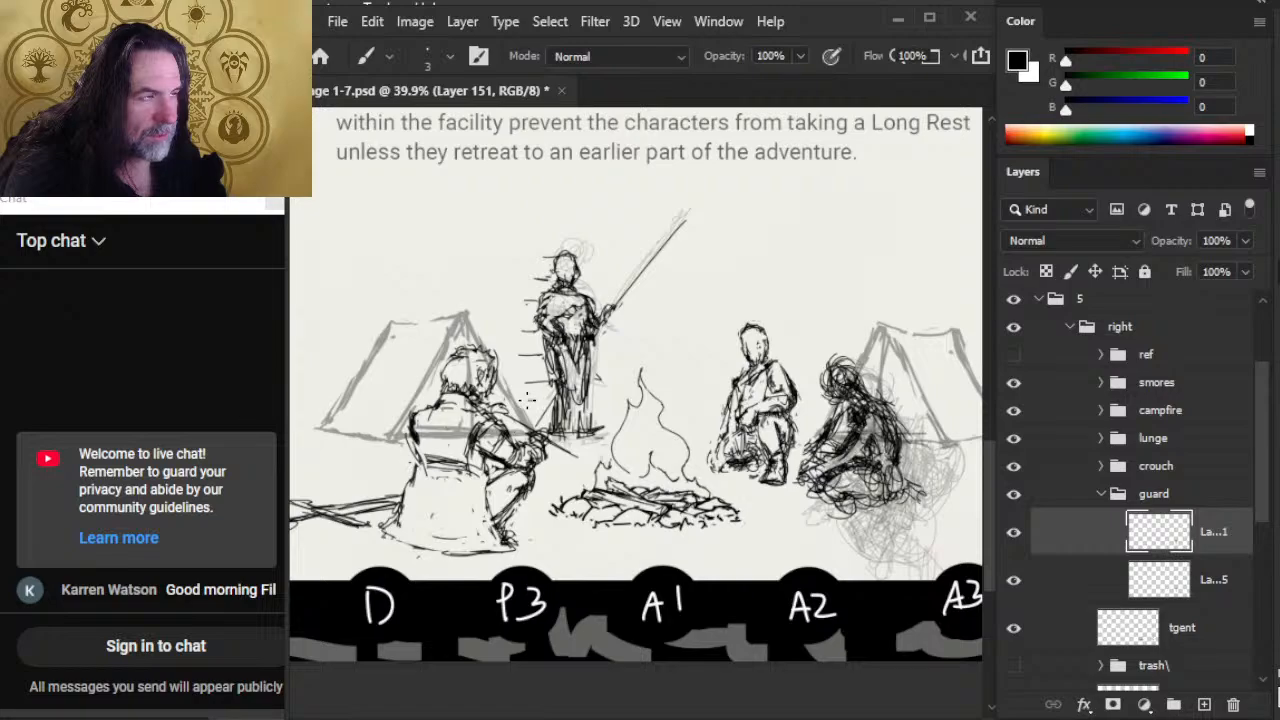
pyautogui.press('e')
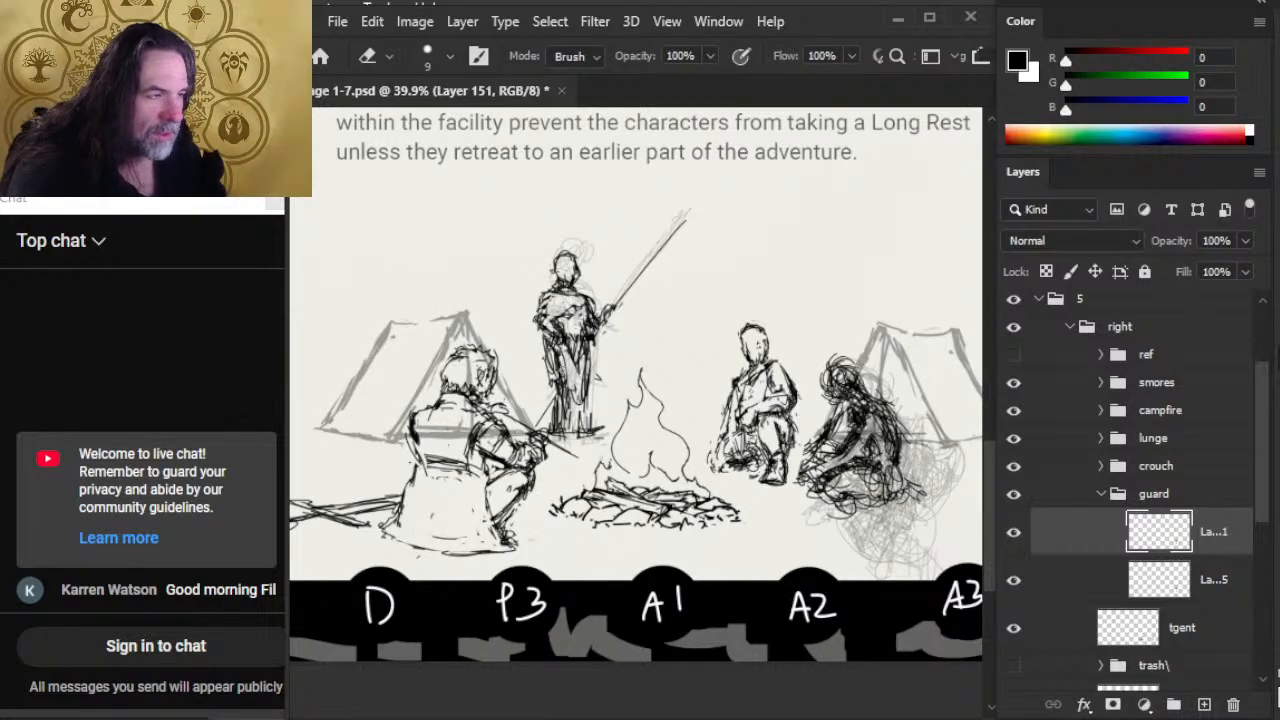
# Step: Redraw the guard's lower legs and feet, cleaning up stray lines around them
pyautogui.press('b')
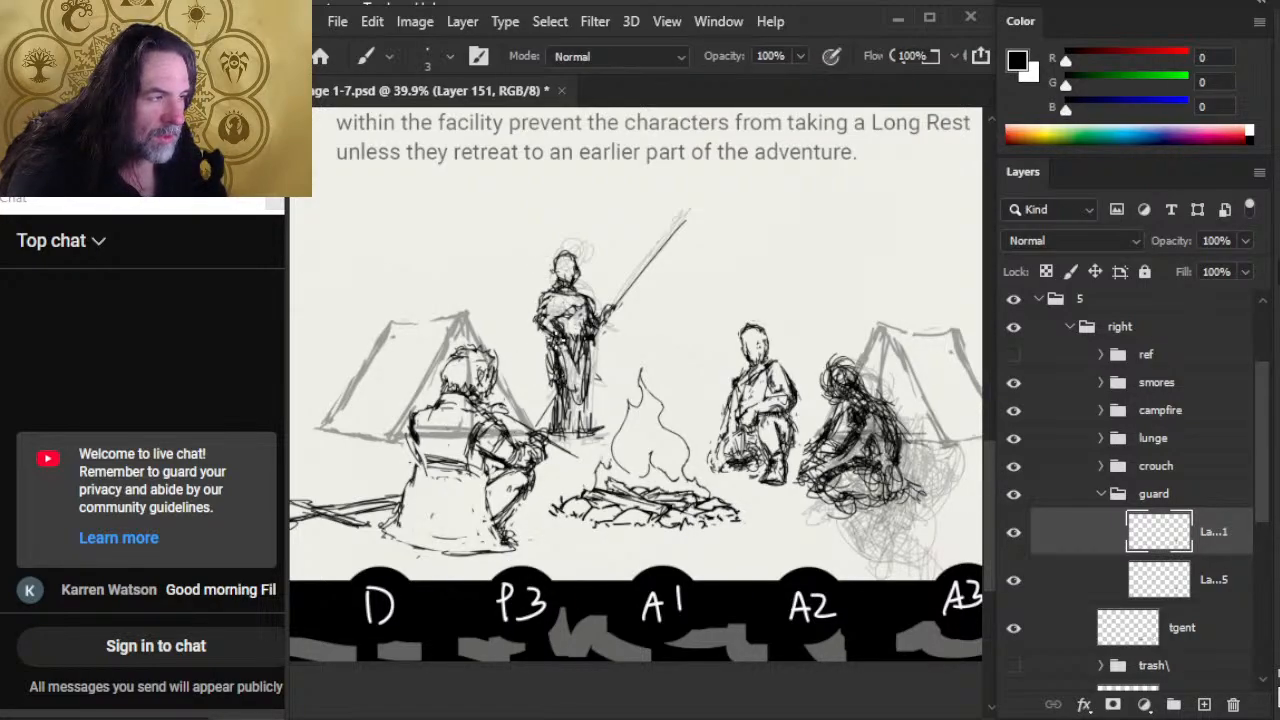
pyautogui.moveTo(570, 382)
pyautogui.mouseDown()
pyautogui.moveTo(578, 426)
pyautogui.moveTo(598, 446)
pyautogui.moveTo(591, 403)
pyautogui.mouseUp()
pyautogui.press('v')
pyautogui.press('e')
pyautogui.press('b')
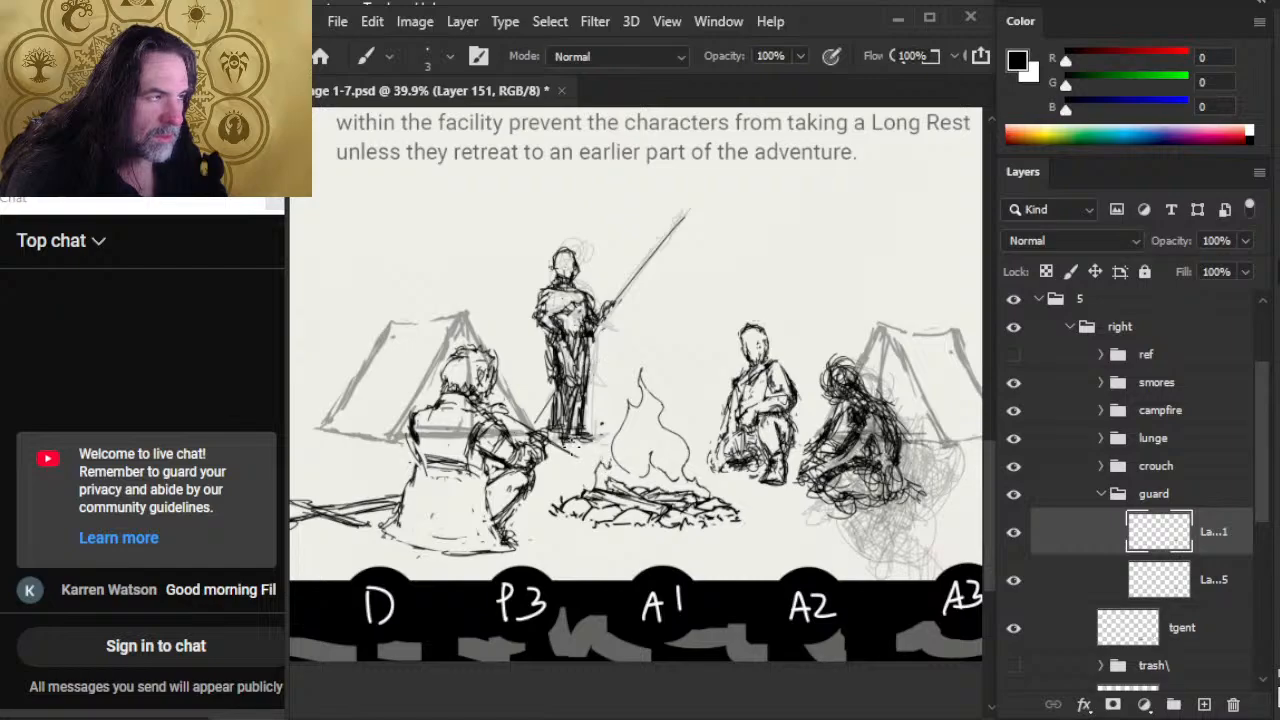
pyautogui.press('e')
pyautogui.press('b')
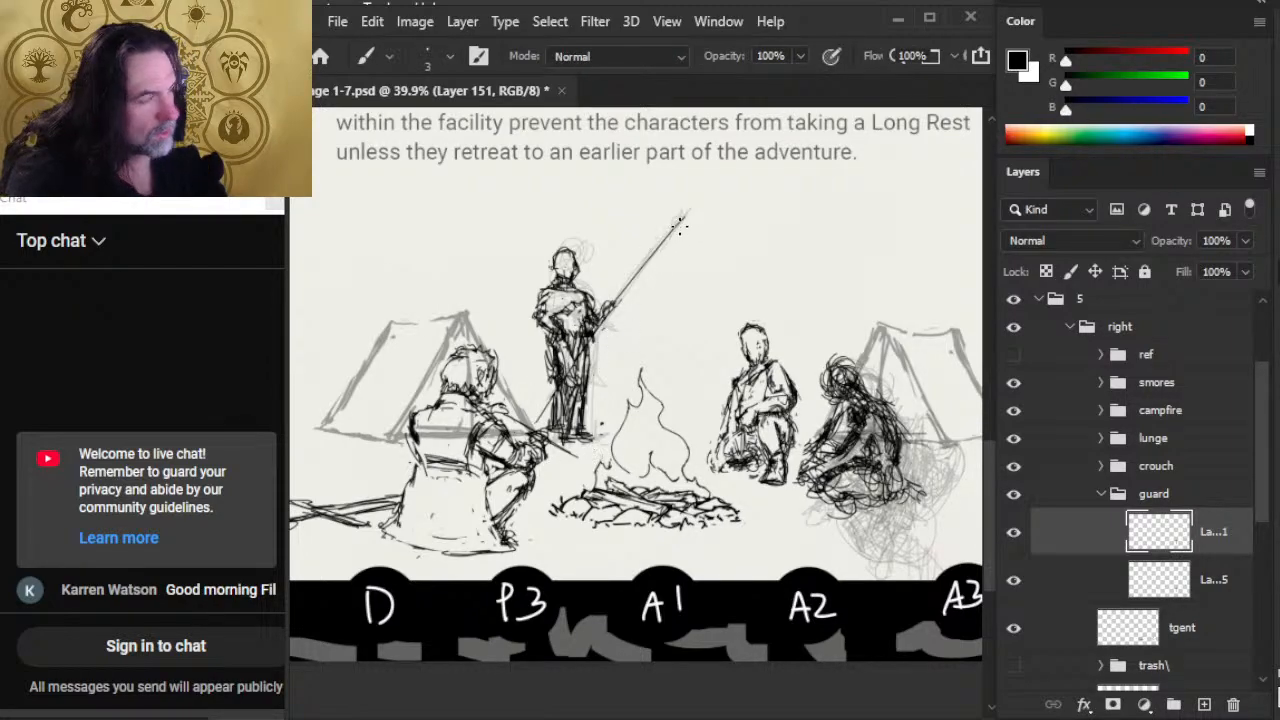
# Step: Extend the guard's spear with a pointed spearhead and refine the shaft just below it
pyautogui.moveTo(680, 222); pyautogui.dragTo(700, 198)
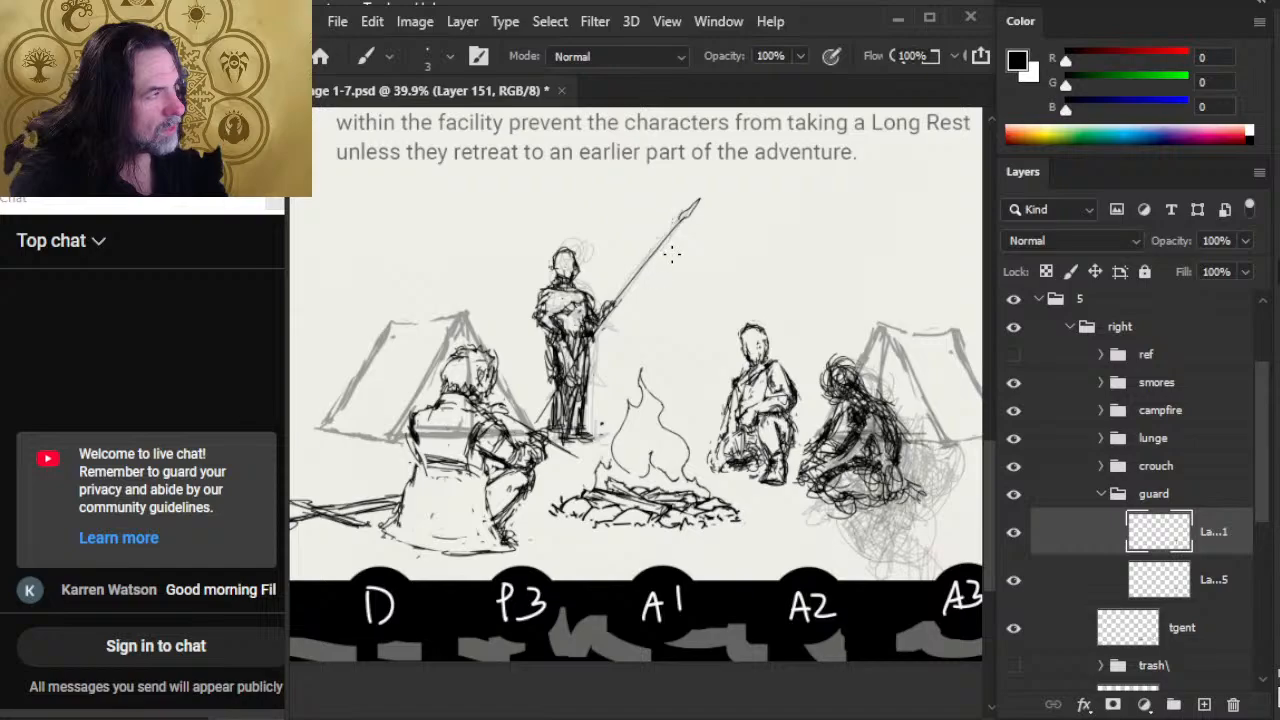
pyautogui.press('e')
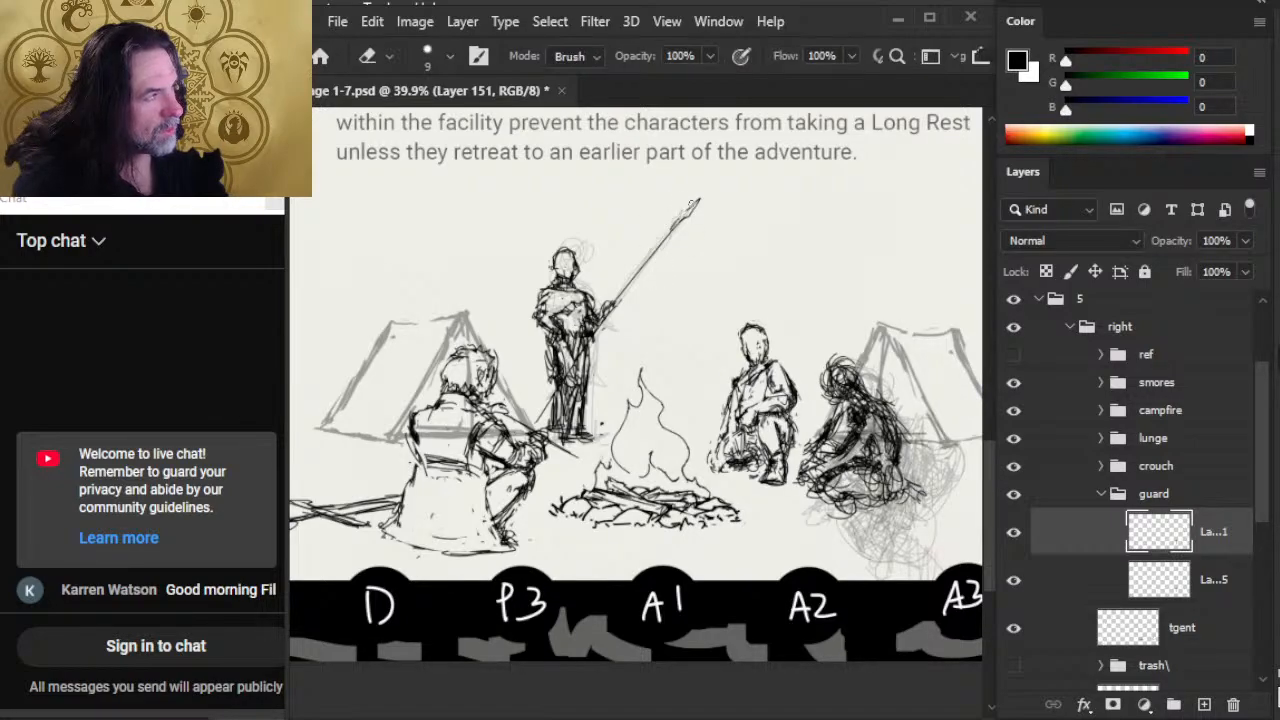
pyautogui.press('b')
pyautogui.moveTo(682, 216); pyautogui.dragTo(664, 231)
pyautogui.press('e')
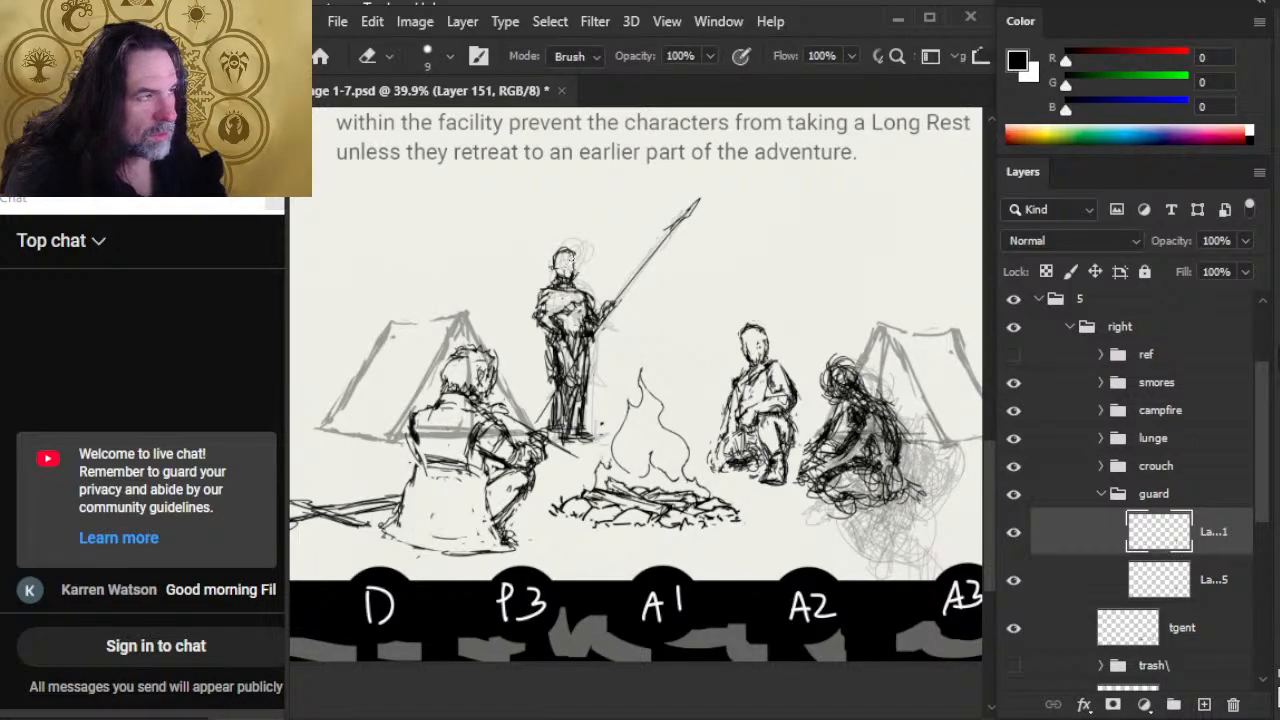
# Step: Sketch hair on the guard's head with a loose lock blowing away from the spear side
pyautogui.press('b')
pyautogui.moveTo(574, 258); pyautogui.dragTo(538, 282)
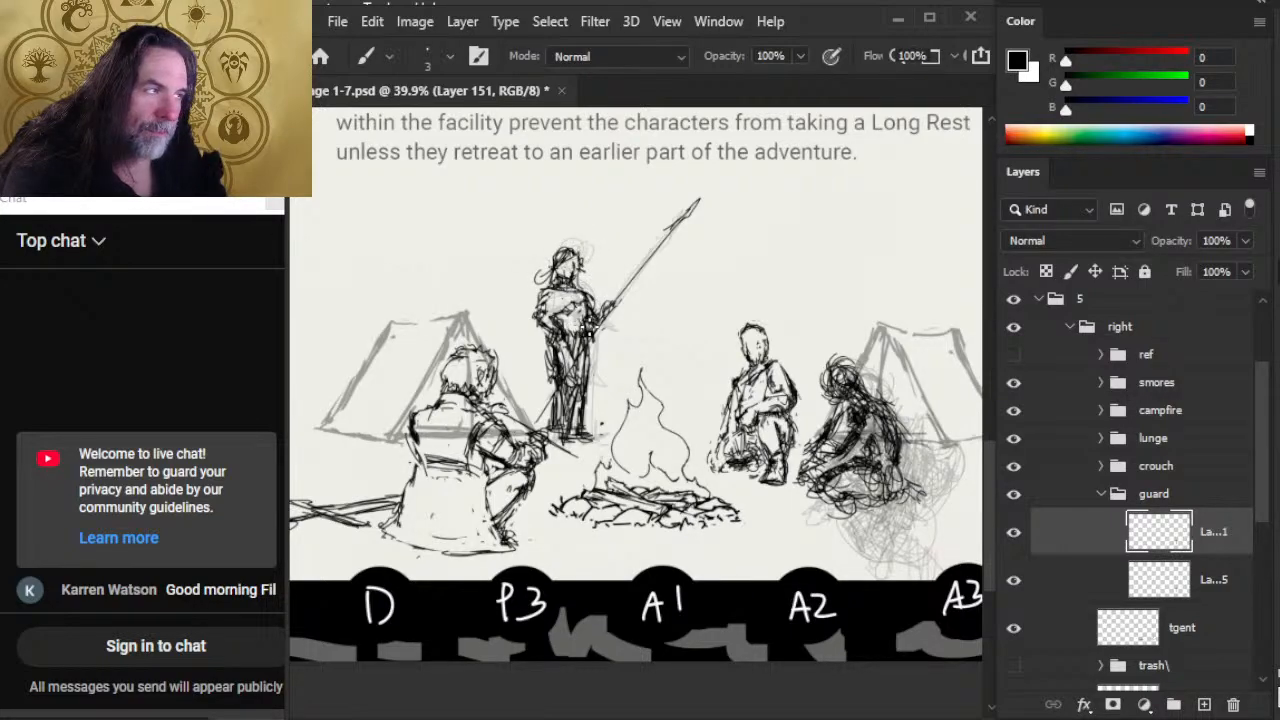
pyautogui.press('e')
# Step: Draw a cloak from the guard's shoulders, flaring outward and hanging behind both sides of the legs
pyautogui.press('b')
pyautogui.moveTo(546, 306); pyautogui.dragTo(530, 344)
pyautogui.moveTo(540, 304); pyautogui.dragTo(516, 370)
pyautogui.press('e')
pyautogui.press('b')
pyautogui.press('e')
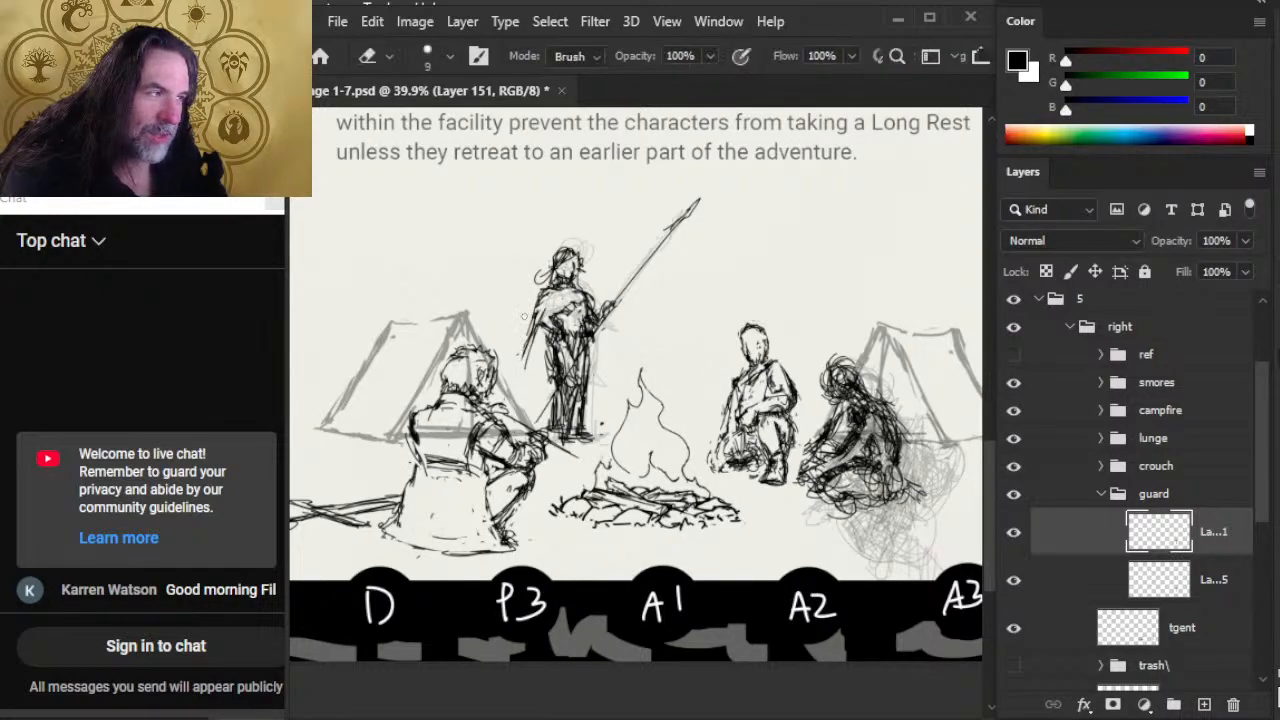
pyautogui.press('b')
pyautogui.moveTo(536, 326)
pyautogui.mouseDown()
pyautogui.moveTo(516, 392)
pyautogui.moveTo(552, 398)
pyautogui.moveTo(598, 350)
pyautogui.mouseUp()
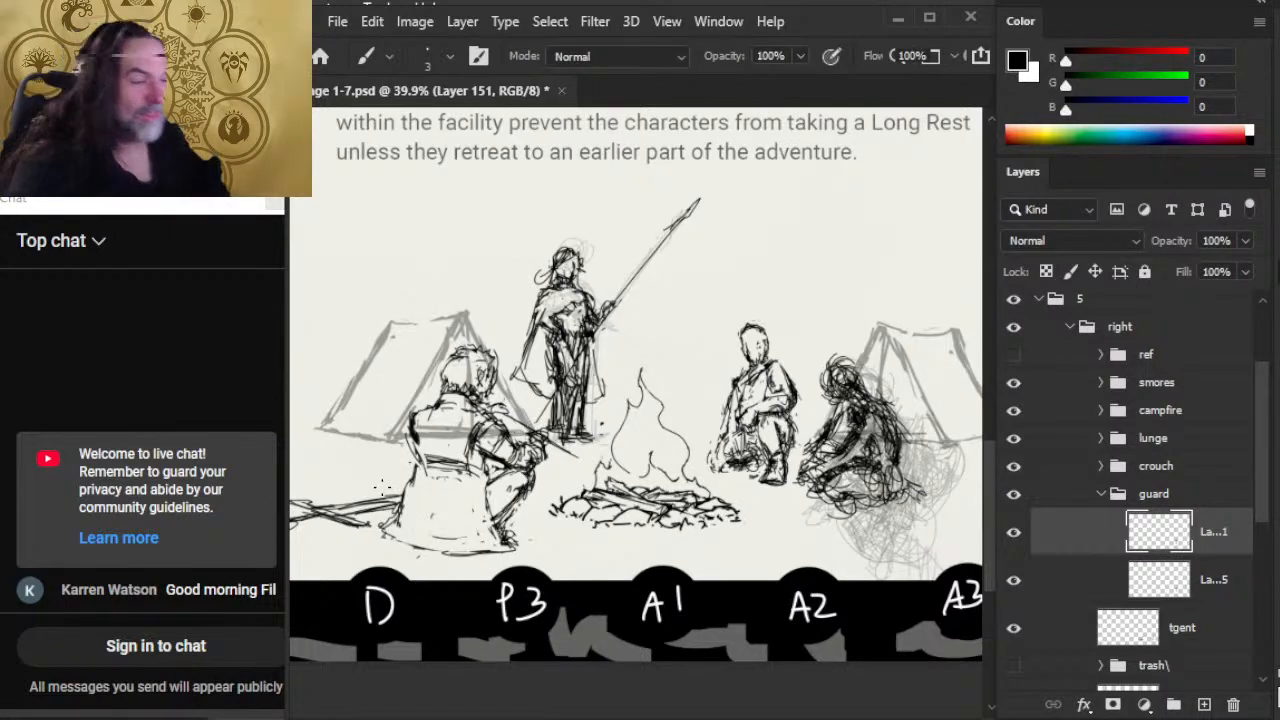
# Step: Move the guard up and to the right, and rework the leg farther from the spear into a forward stance
pyautogui.press('v')
pyautogui.moveTo(683, 460); pyautogui.dragTo(692, 418)
pyautogui.press('e')
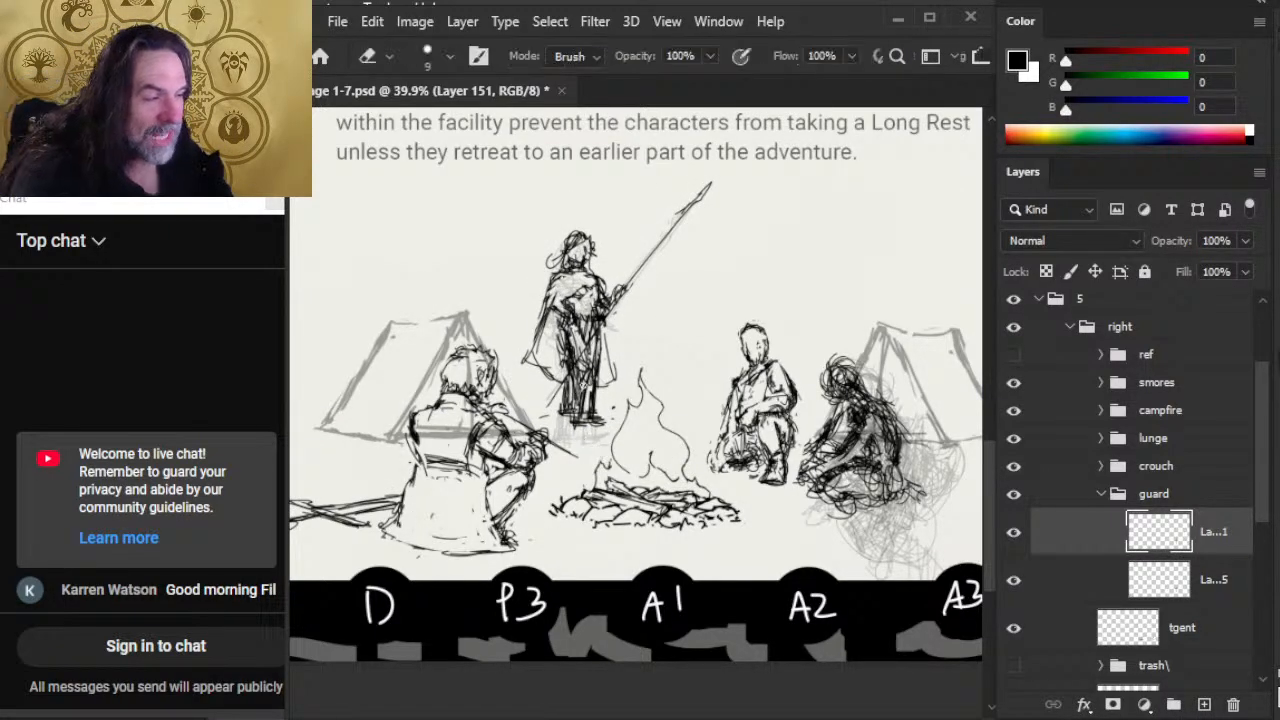
pyautogui.moveTo(584, 378); pyautogui.dragTo(572, 412)
pyautogui.press('b')
pyautogui.moveTo(581, 355); pyautogui.dragTo(571, 385)
pyautogui.moveTo(573, 382); pyautogui.dragTo(567, 436)
pyautogui.press('e')
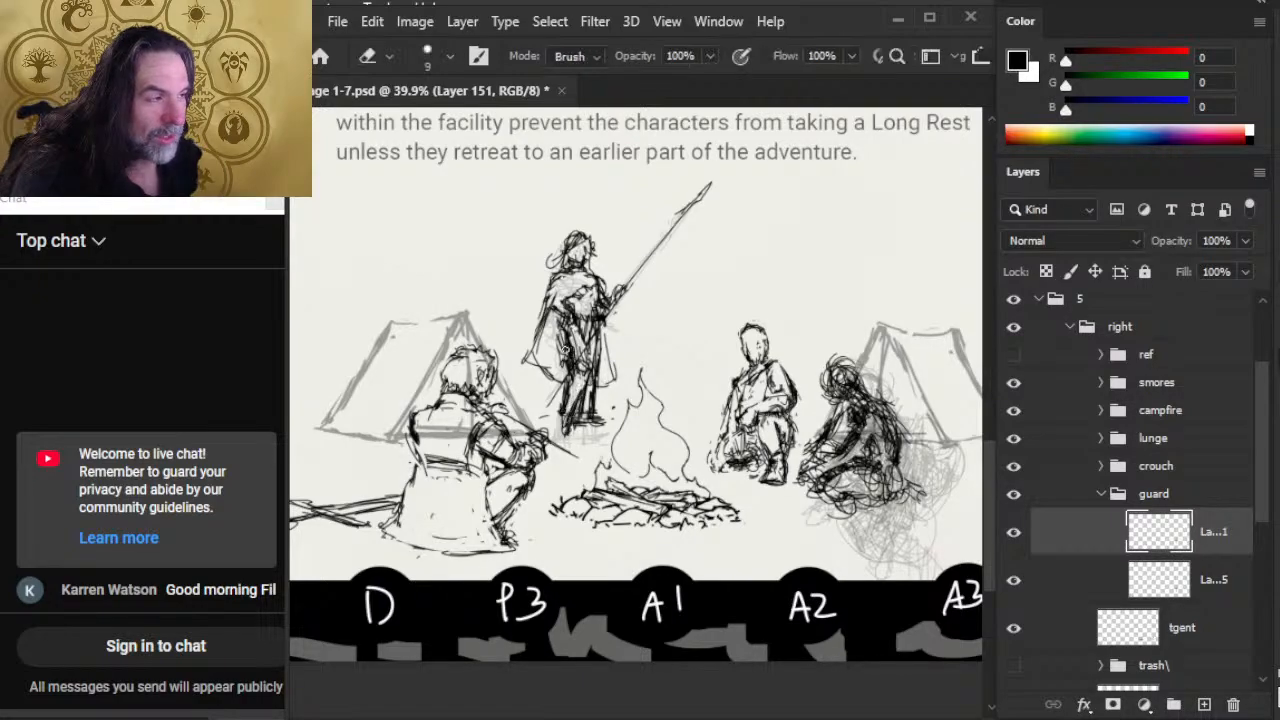
# Step: Erase and redraw the lines at the guard's waist and hip where the cloak meets the body
pyautogui.moveTo(562, 338); pyautogui.dragTo(568, 355)
pyautogui.moveTo(559, 319)
pyautogui.mouseDown()
pyautogui.moveTo(564, 358)
pyautogui.moveTo(556, 340)
pyautogui.mouseUp()
pyautogui.press('b')
pyautogui.press('e')
pyautogui.moveTo(558, 334); pyautogui.dragTo(572, 356)
pyautogui.moveTo(562, 326)
pyautogui.mouseDown()
pyautogui.moveTo(576, 356)
pyautogui.moveTo(540, 298)
pyautogui.moveTo(544, 280)
pyautogui.moveTo(540, 300)
pyautogui.moveTo(558, 312)
pyautogui.mouseUp()
pyautogui.press('b')
pyautogui.press('e')
# Step: Redraw the cloak's outer edge, folds and hem on the side away from the spear
pyautogui.press('b')
pyautogui.moveTo(538, 304)
pyautogui.mouseDown()
pyautogui.moveTo(566, 318)
pyautogui.moveTo(533, 310)
pyautogui.moveTo(534, 350)
pyautogui.mouseUp()
pyautogui.press('e')
pyautogui.press('b')
pyautogui.moveTo(540, 322)
pyautogui.mouseDown()
pyautogui.moveTo(526, 362)
pyautogui.moveTo(538, 352)
pyautogui.mouseUp()
pyautogui.press('e')
pyautogui.press('b')
pyautogui.moveTo(538, 348); pyautogui.dragTo(534, 380)
pyautogui.press('e')
pyautogui.moveTo(536, 322); pyautogui.dragTo(530, 356)
pyautogui.press('b')
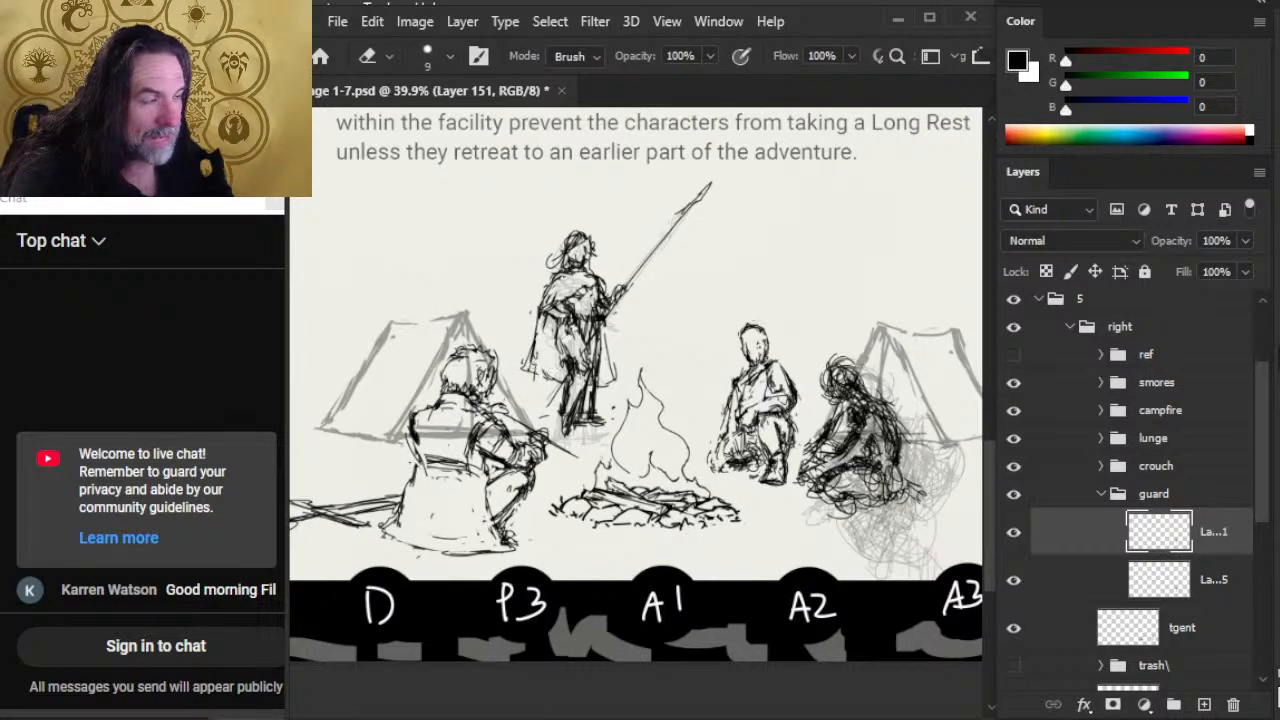
pyautogui.press('b')
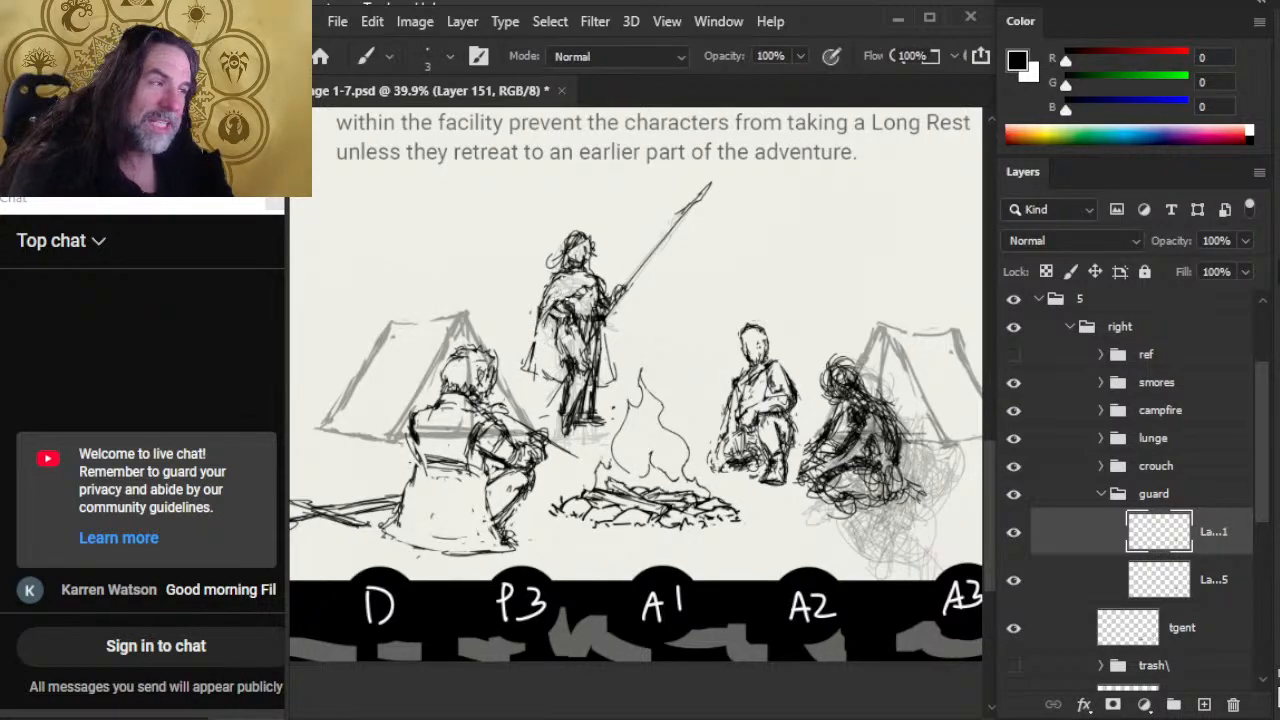
# Step: Refine the guard's lower leg and foot on the side away from the spear
pyautogui.press('e')
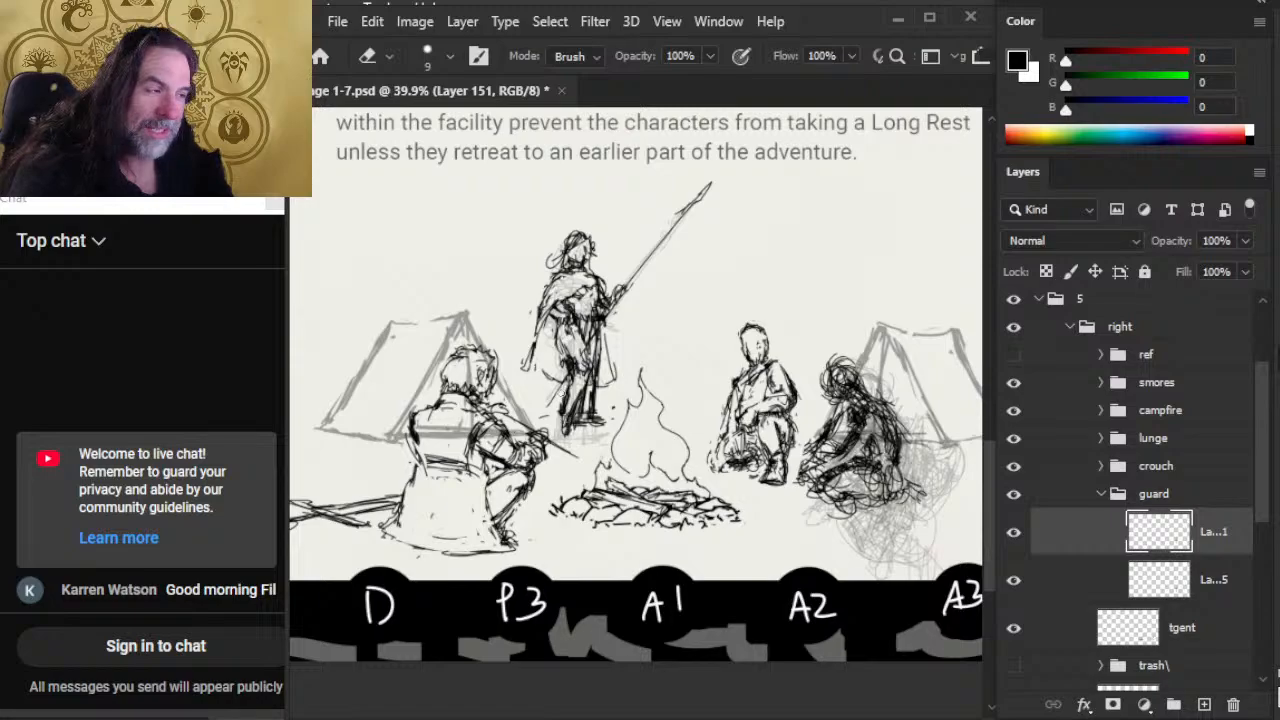
pyautogui.press('b')
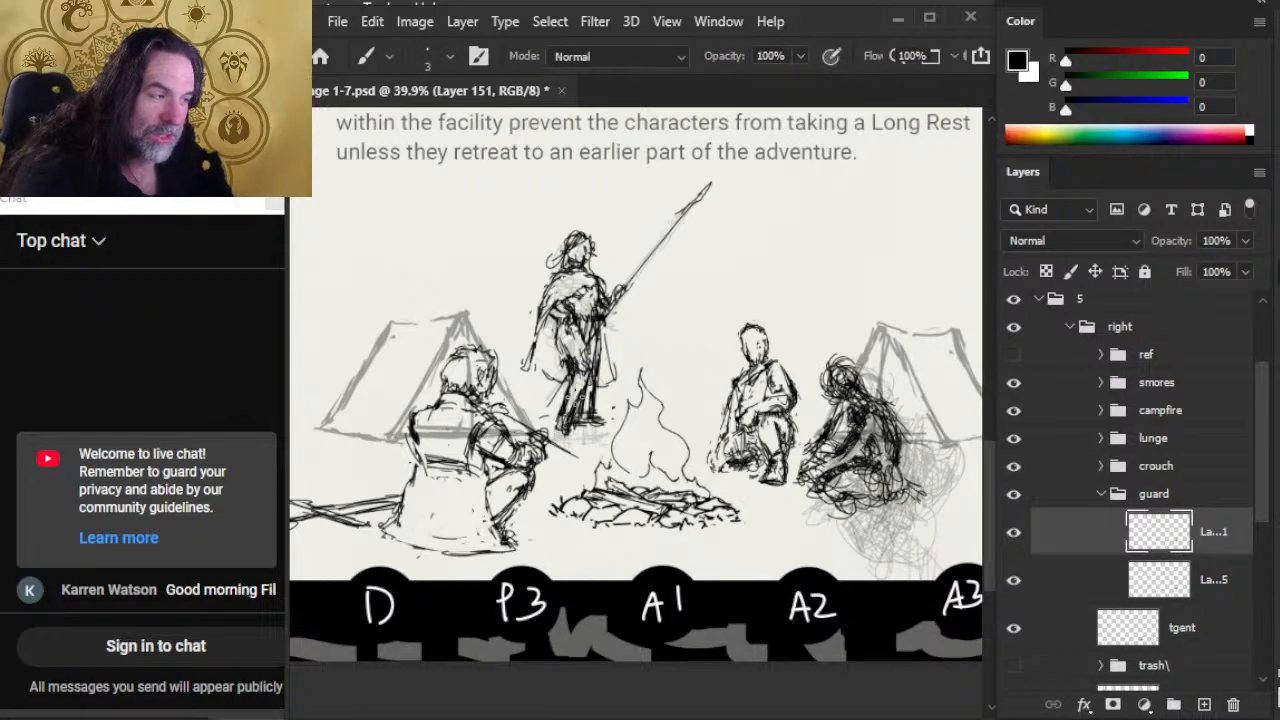
pyautogui.press('e')
pyautogui.press('b')
pyautogui.moveTo(556, 426)
pyautogui.mouseDown()
pyautogui.moveTo(576, 440)
pyautogui.moveTo(560, 402)
pyautogui.moveTo(558, 428)
pyautogui.mouseUp()
pyautogui.press('e')
pyautogui.press('b')
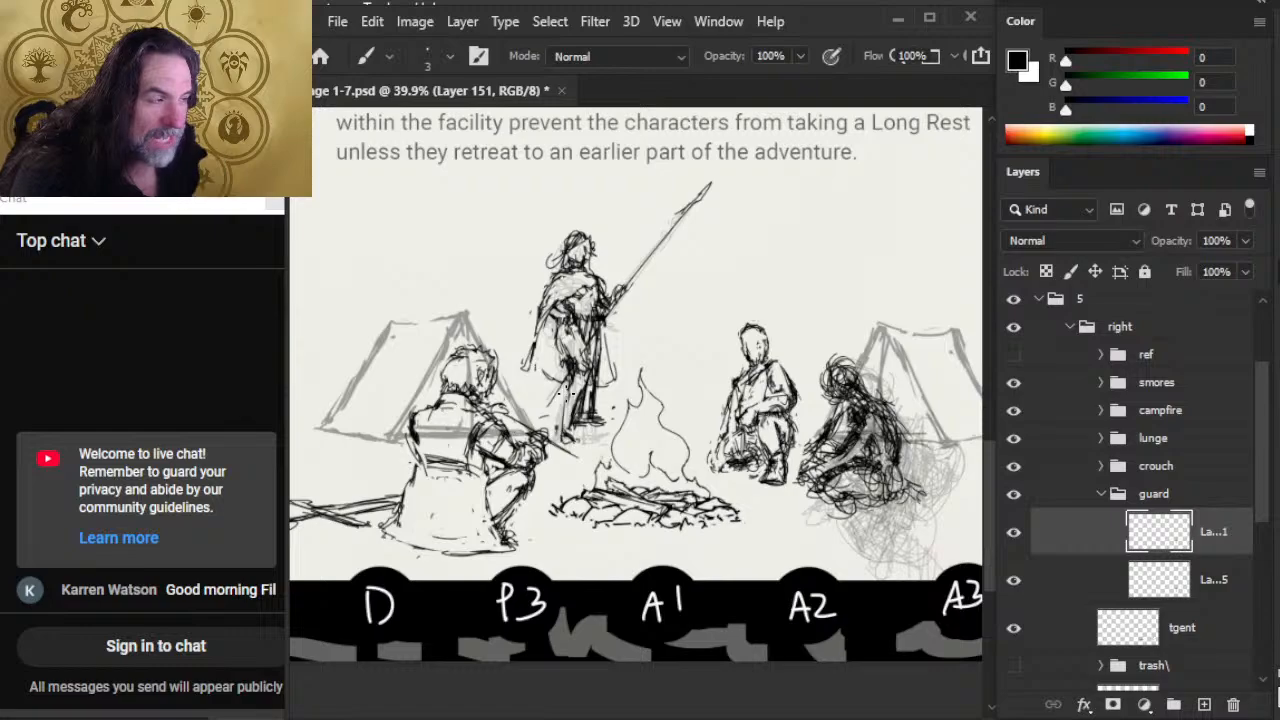
# Step: Erase the guard's spear-side lower leg and redraw it closer to the other leg
pyautogui.press('e')
pyautogui.moveTo(600, 378); pyautogui.dragTo(590, 425)
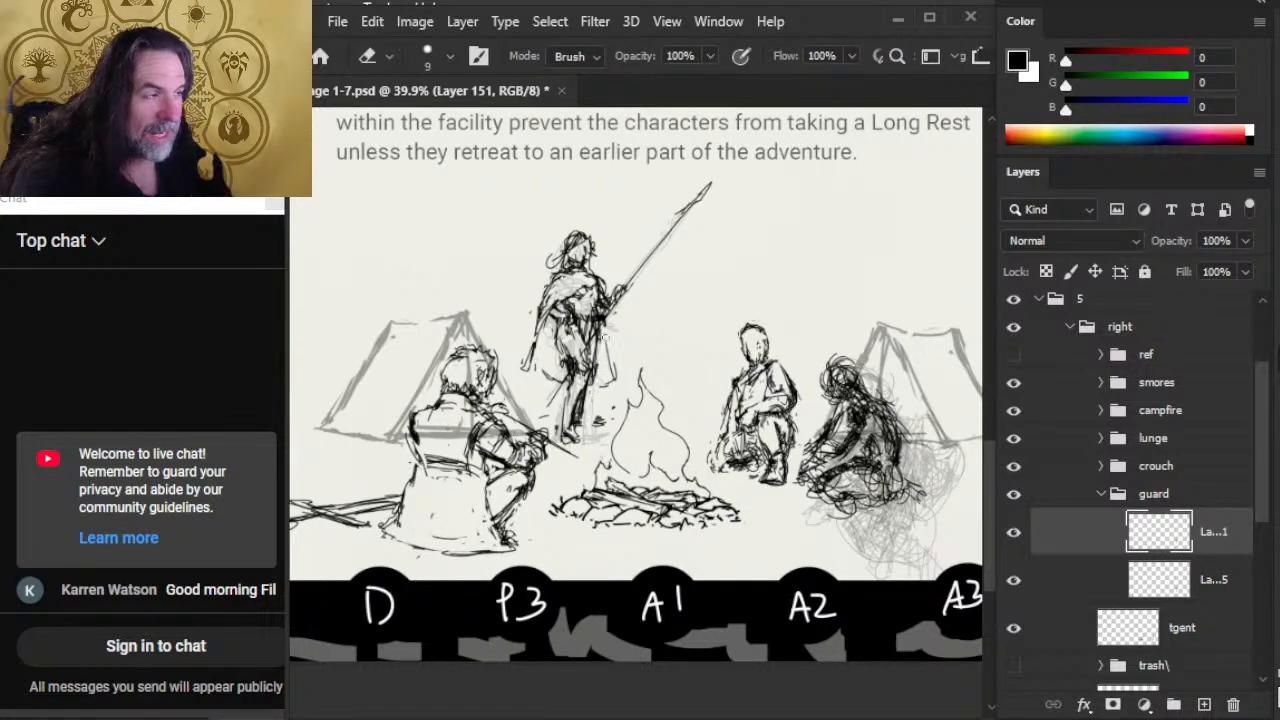
pyautogui.press('b')
pyautogui.press('e')
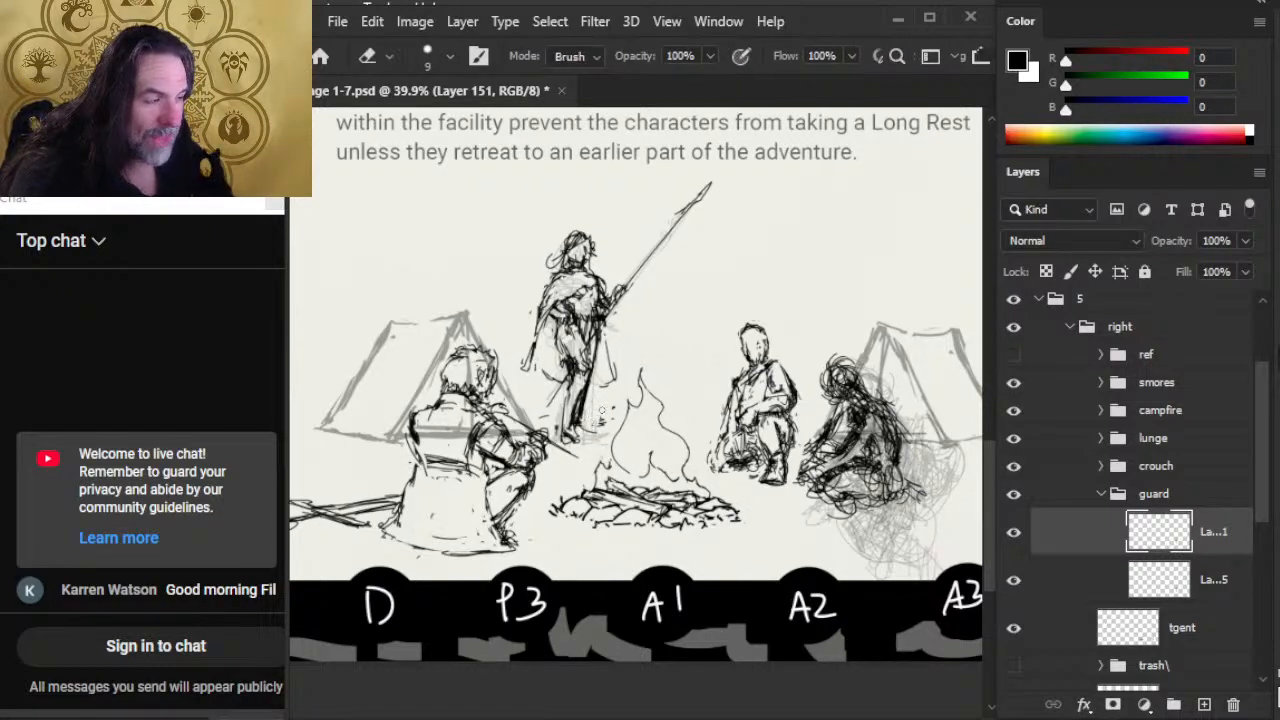
pyautogui.press('b')
pyautogui.moveTo(588, 384); pyautogui.dragTo(580, 430)
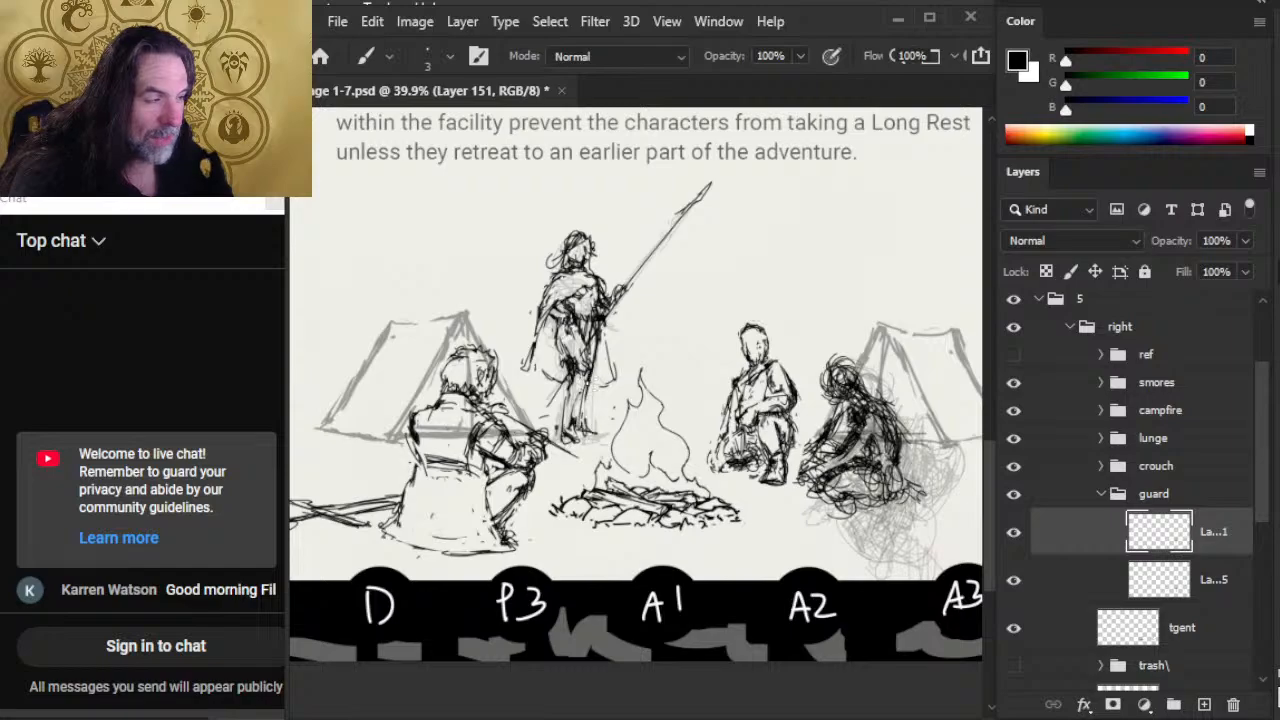
# Step: Rework the guard's thighs and the spear-side leg contour from the waist down to the knees
pyautogui.press('e')
pyautogui.moveTo(583, 332)
pyautogui.mouseDown()
pyautogui.moveTo(584, 390)
pyautogui.moveTo(565, 359)
pyautogui.moveTo(594, 353)
pyautogui.moveTo(583, 376)
pyautogui.mouseUp()
pyautogui.press('b')
pyautogui.press('e')
pyautogui.press('b')
pyautogui.press('e')
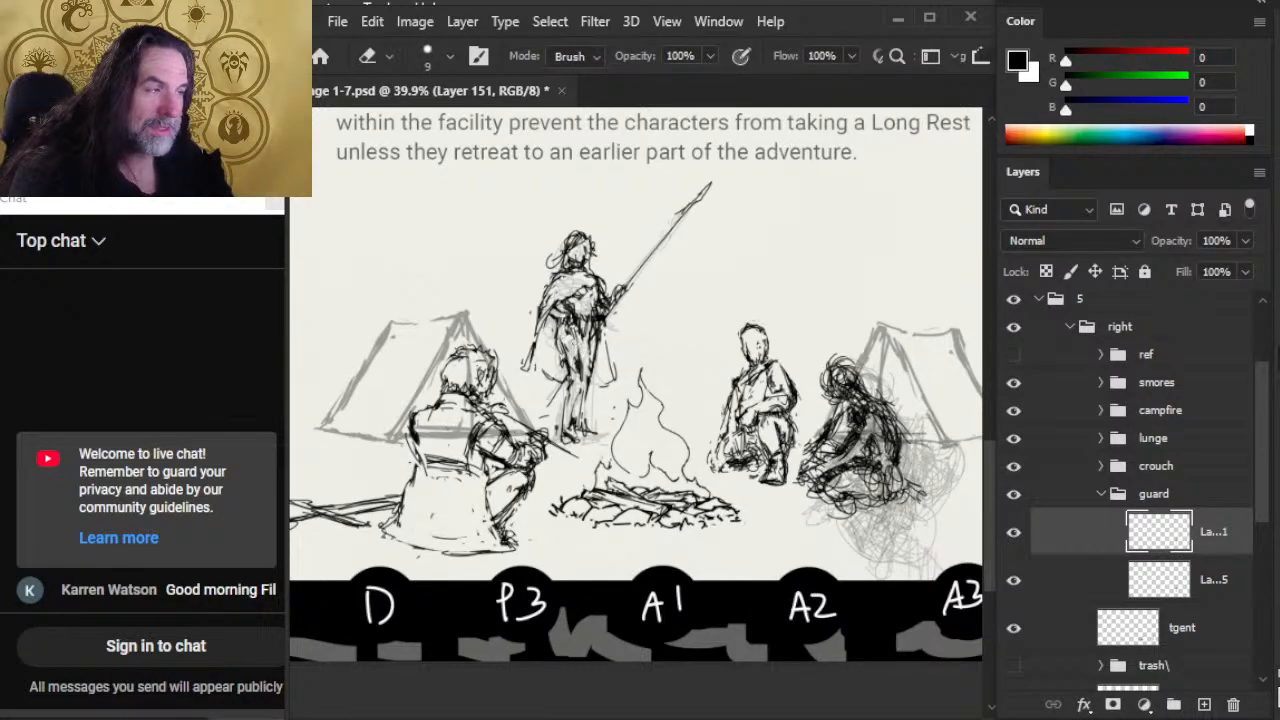
pyautogui.press('b')
pyautogui.moveTo(576, 322); pyautogui.dragTo(585, 386)
pyautogui.press('e')
pyautogui.press('b')
pyautogui.moveTo(604, 322); pyautogui.dragTo(595, 384)
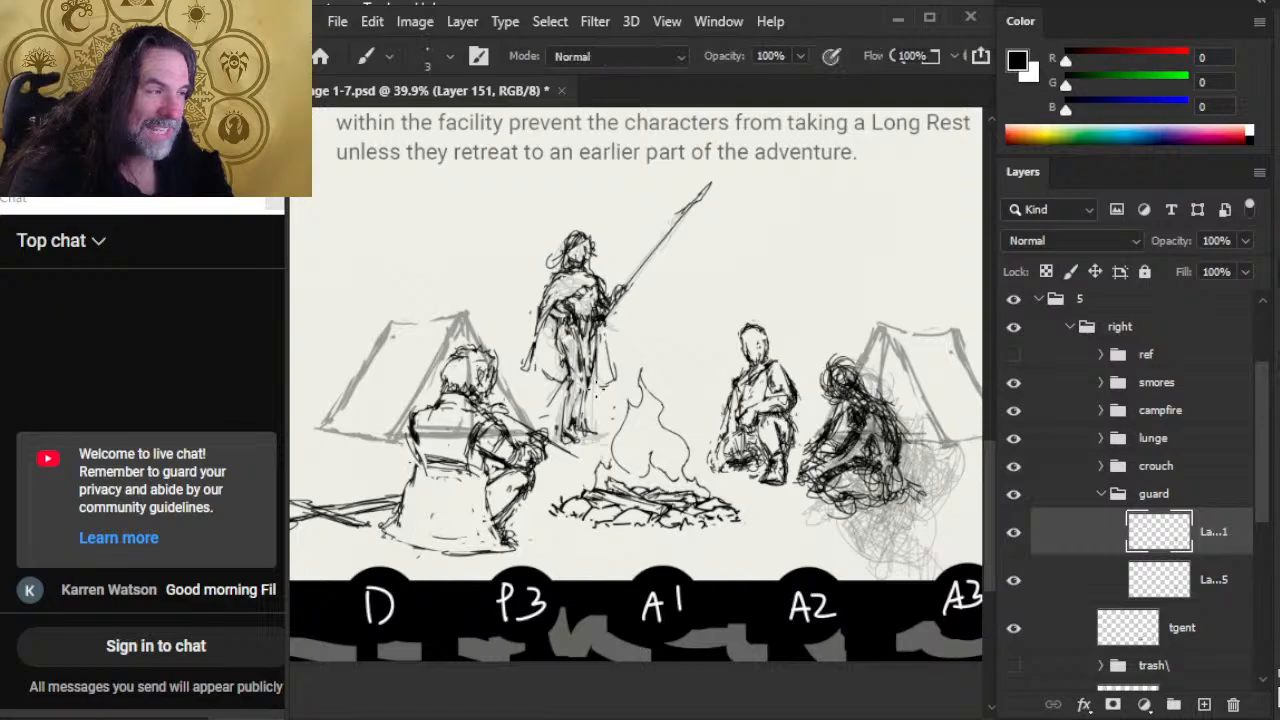
# Step: Redraw the guard's cloak edge below the spear arm and clean up its lower hem with the eraser
pyautogui.press('e')
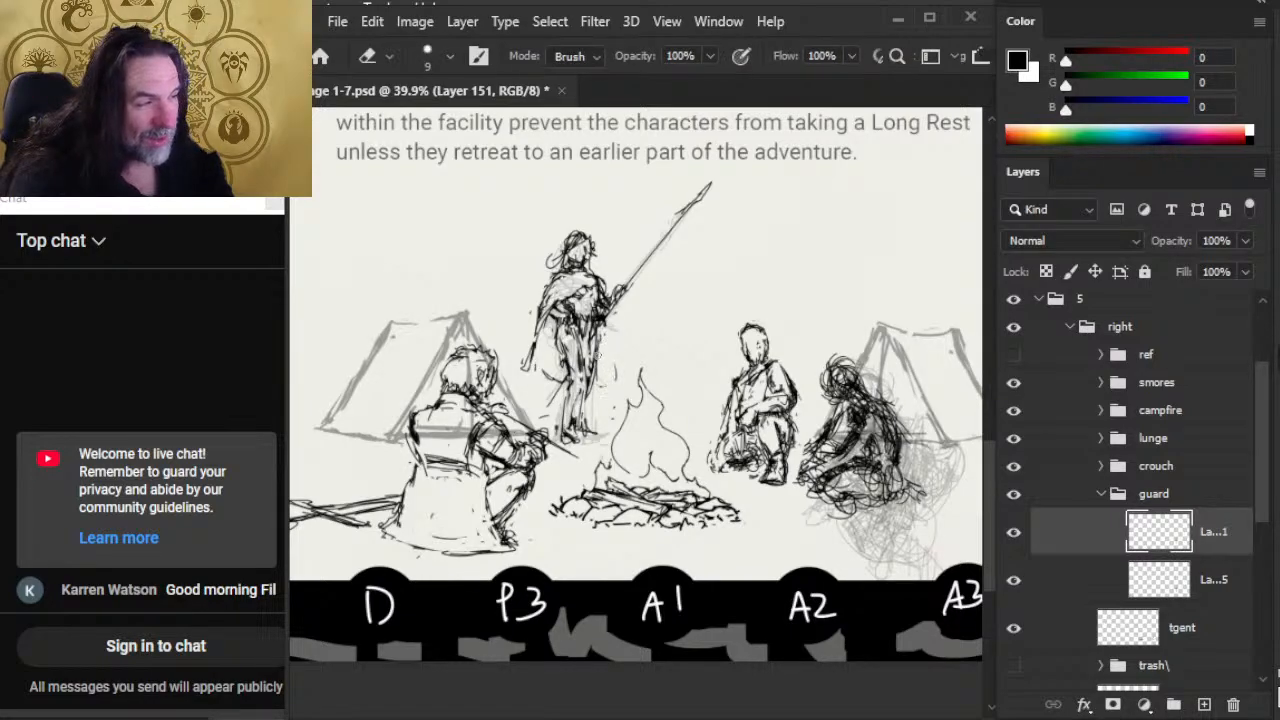
pyautogui.press('b')
pyautogui.moveTo(604, 312); pyautogui.dragTo(598, 360)
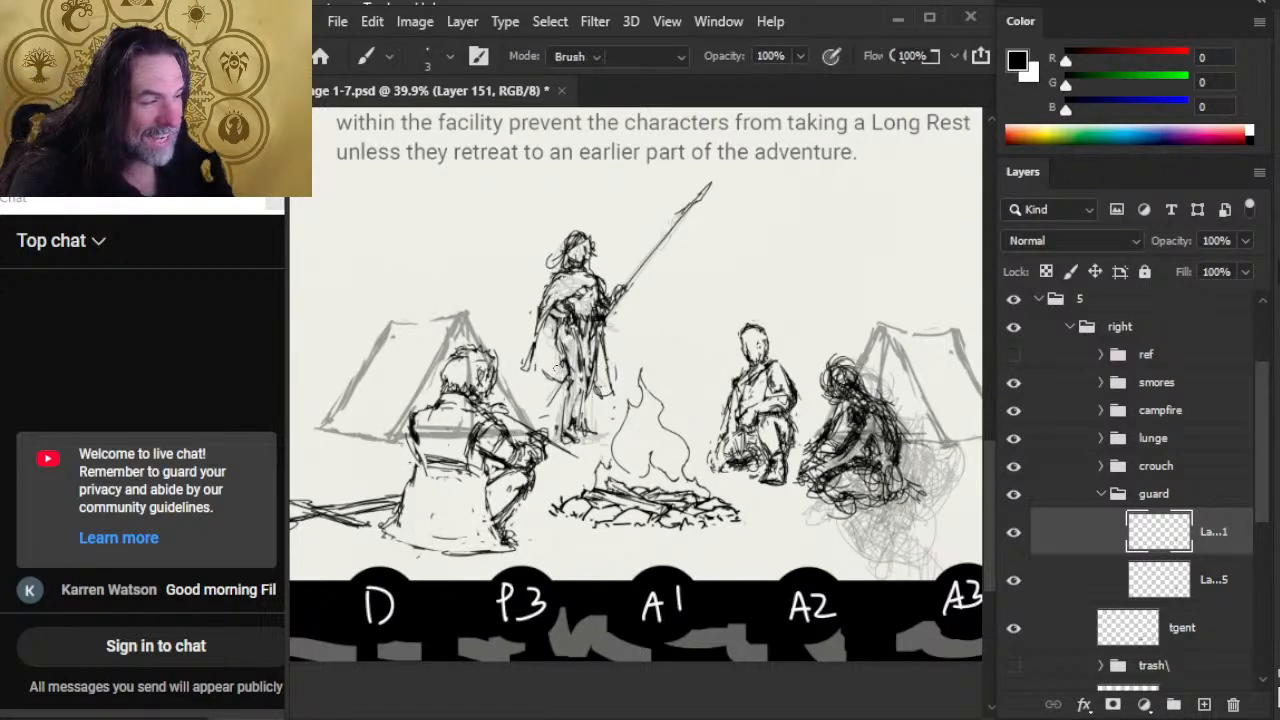
pyautogui.press('b')
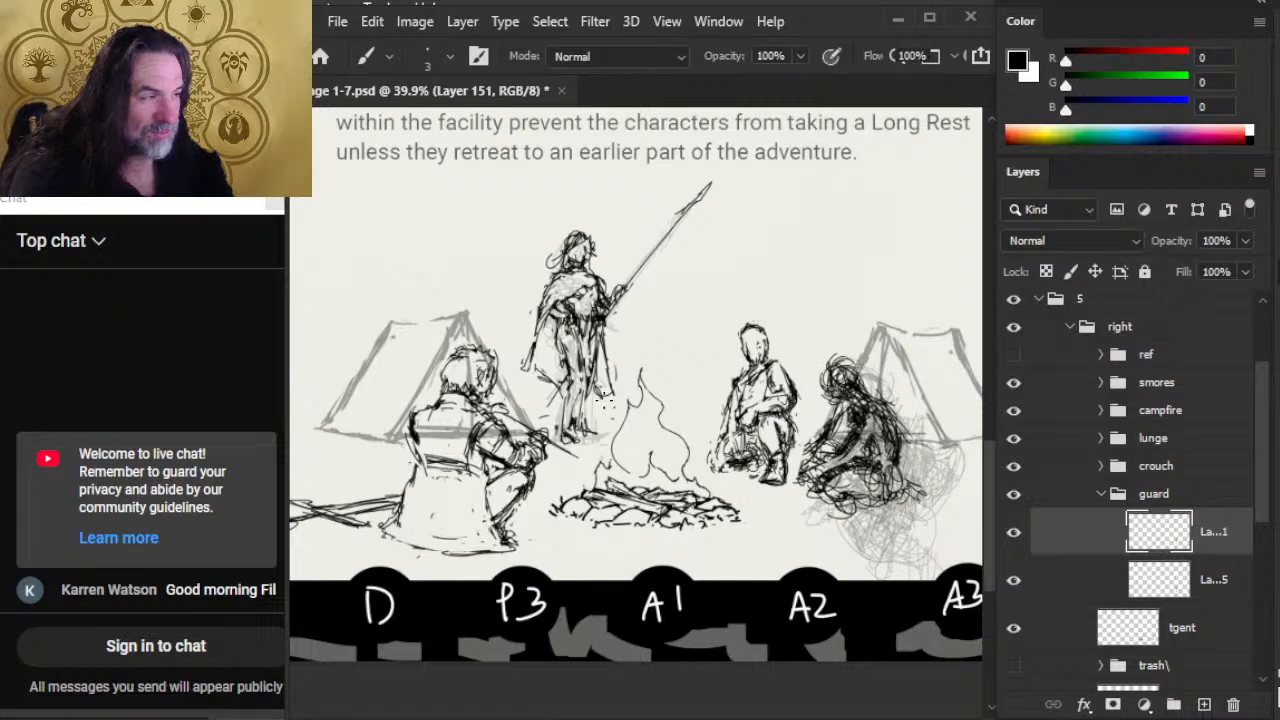
pyautogui.press('e')
pyautogui.moveTo(600, 378); pyautogui.dragTo(598, 395)
pyautogui.press('b')
pyautogui.press('e')
# Step: Erase the cloak's outer edge on the side away from the spear and redraw it flaring down to the hem
pyautogui.moveTo(536, 352); pyautogui.dragTo(535, 325)
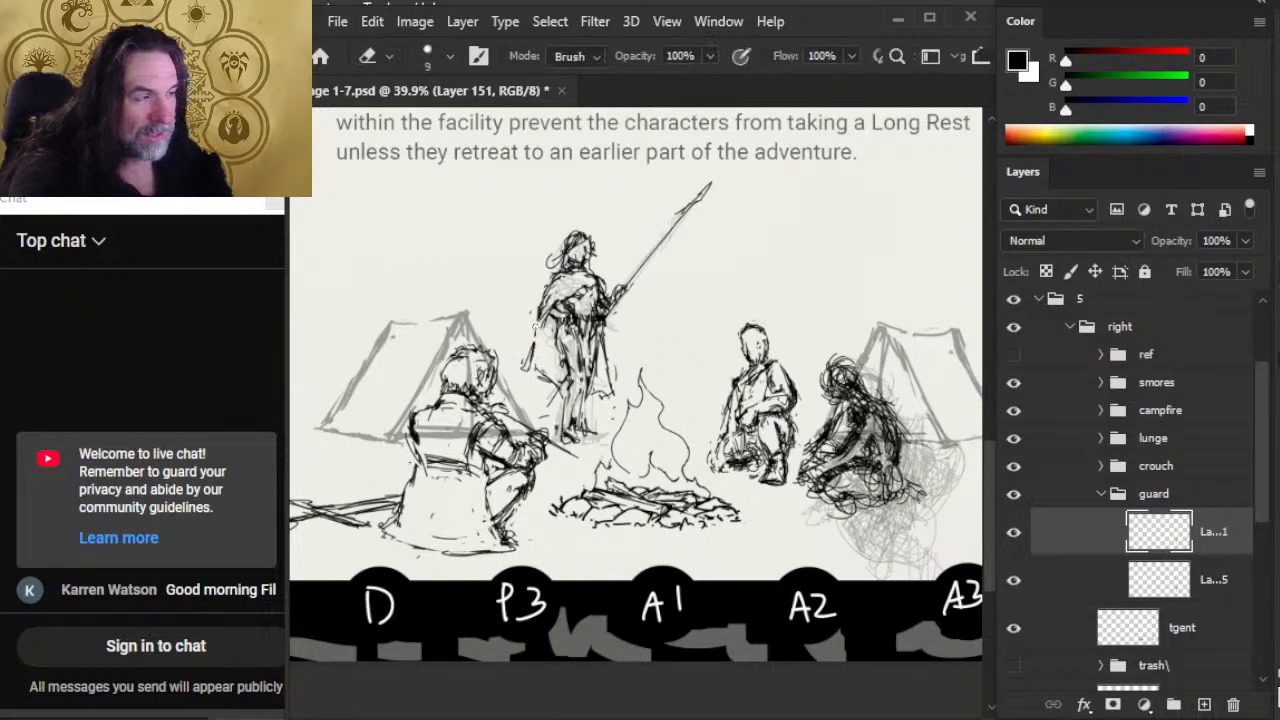
pyautogui.press('b')
pyautogui.press('e')
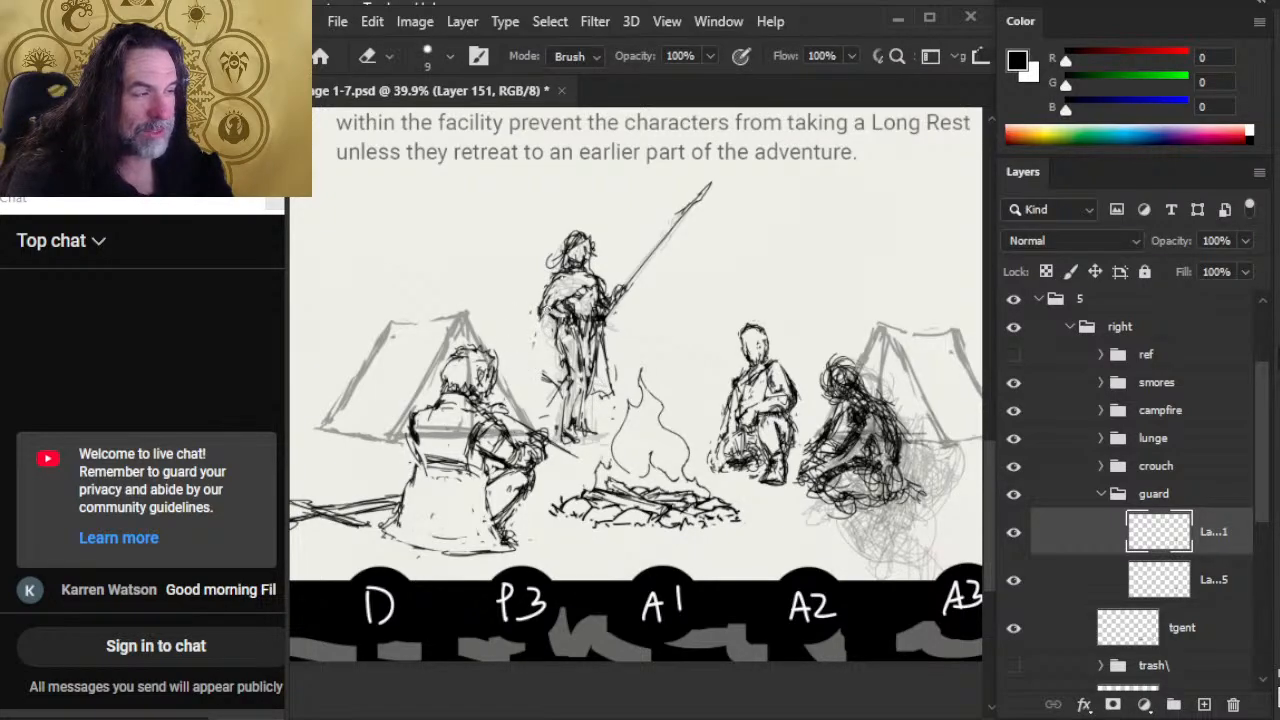
pyautogui.press('b')
pyautogui.moveTo(540, 318); pyautogui.dragTo(524, 378)
pyautogui.press('e')
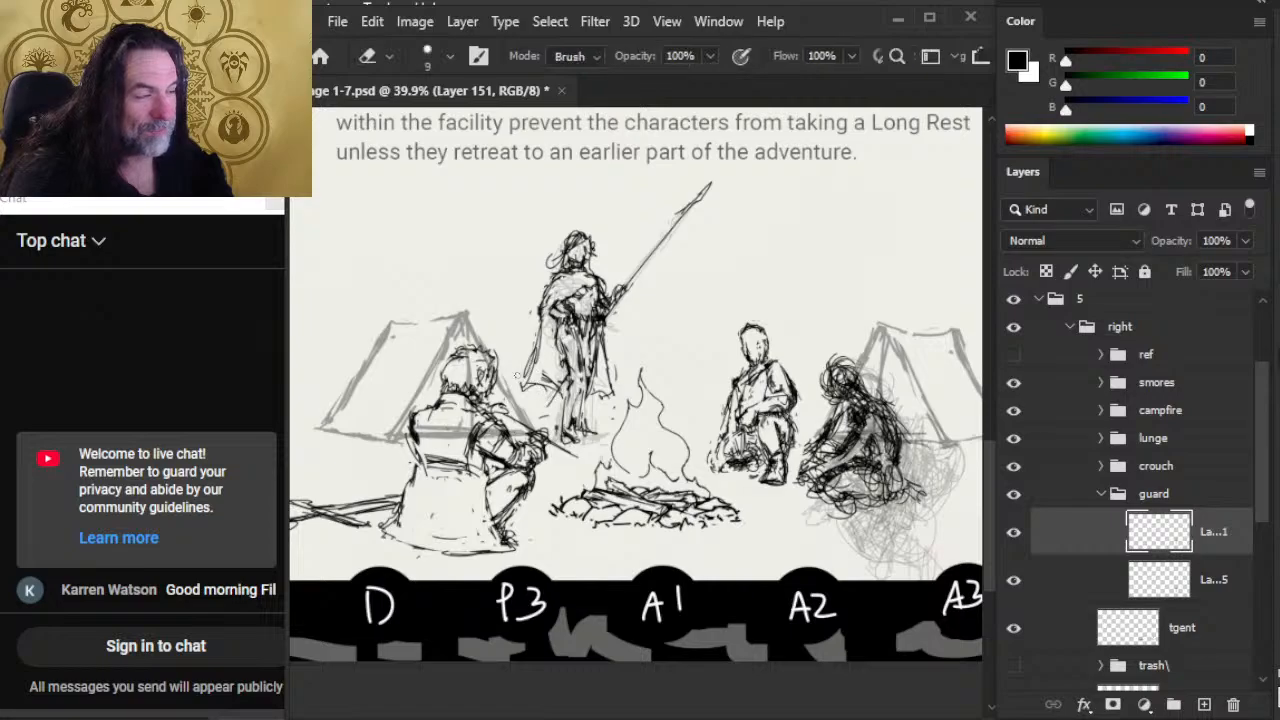
pyautogui.moveTo(541, 285); pyautogui.dragTo(529, 368)
pyautogui.press('b')
pyautogui.press('e')
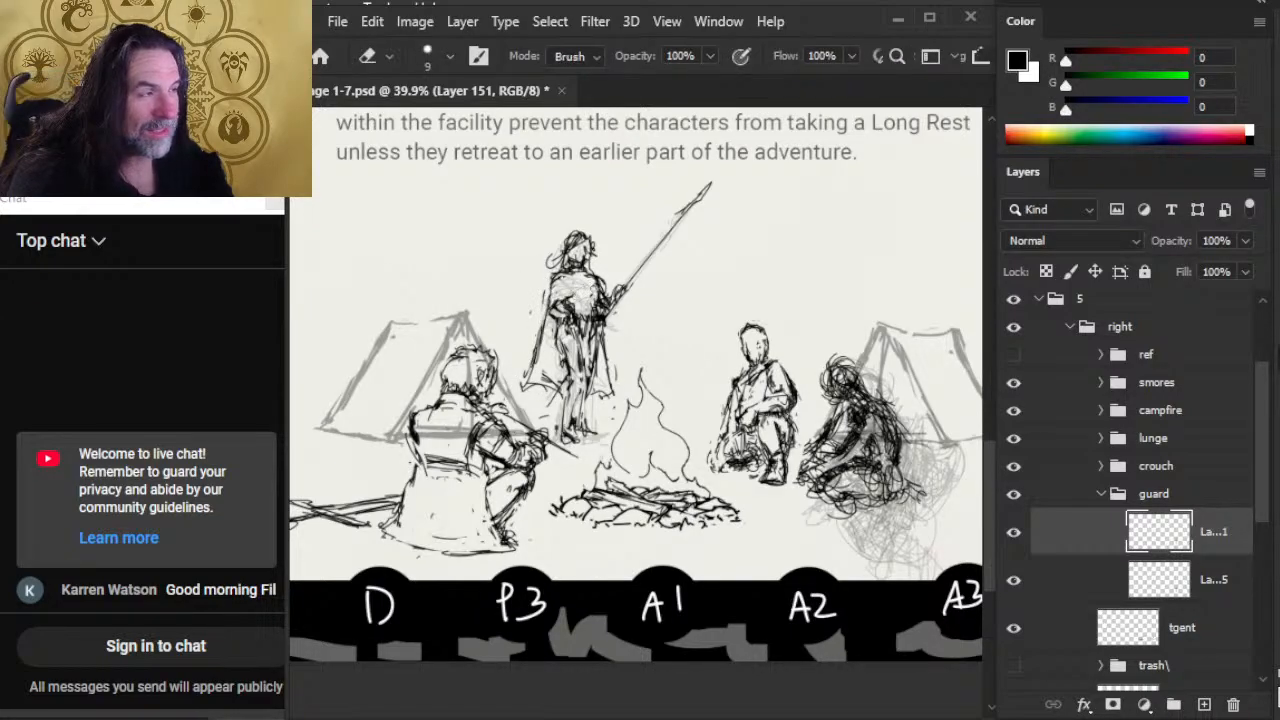
# Step: Redraw the cloak's upper drape across the guard's chest and the shoulder away from the spear, erasing stray lines
pyautogui.press('b')
pyautogui.moveTo(580, 290)
pyautogui.mouseDown()
pyautogui.moveTo(540, 318)
pyautogui.moveTo(562, 334)
pyautogui.moveTo(556, 325)
pyautogui.mouseUp()
pyautogui.press('e')
pyautogui.press('b')
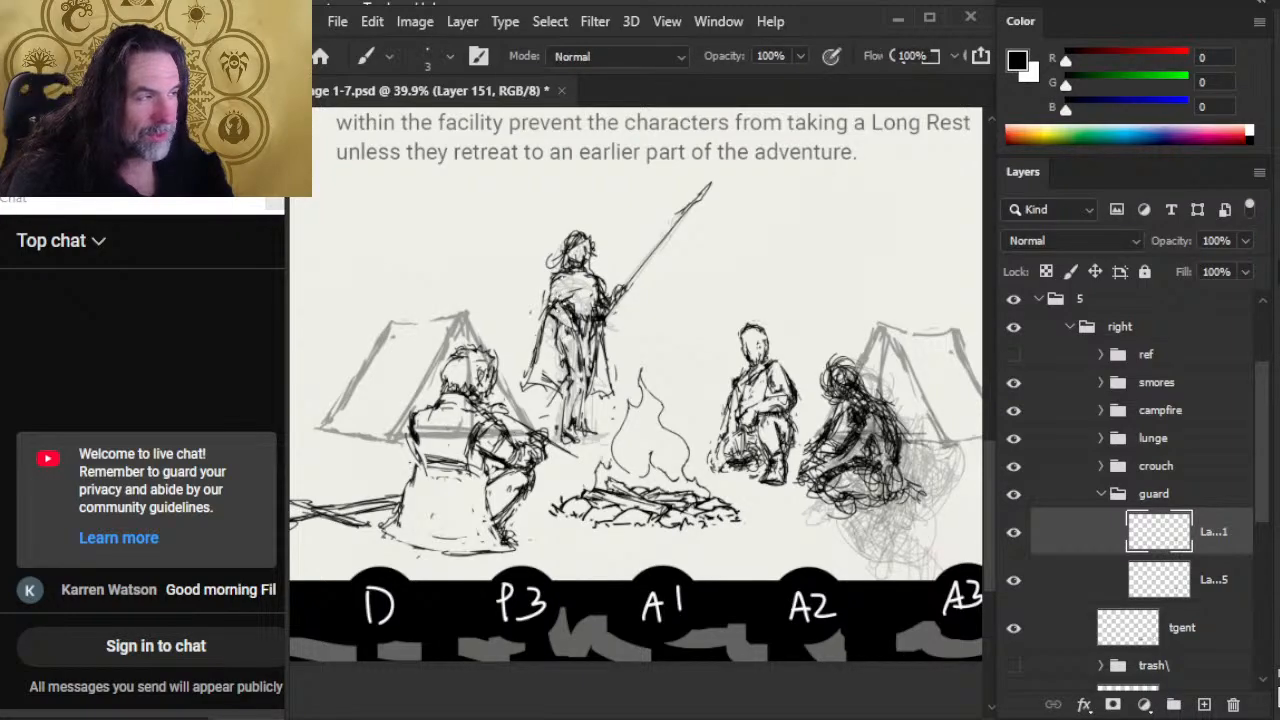
pyautogui.press('e')
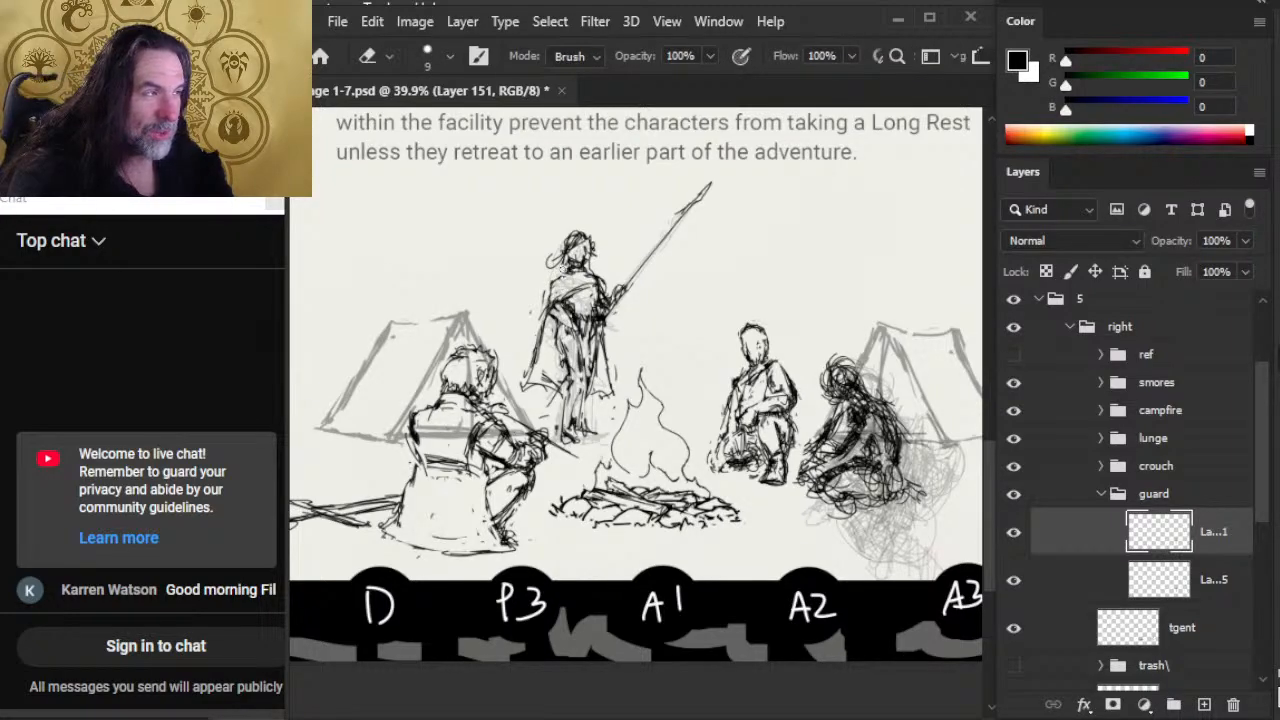
pyautogui.press('b')
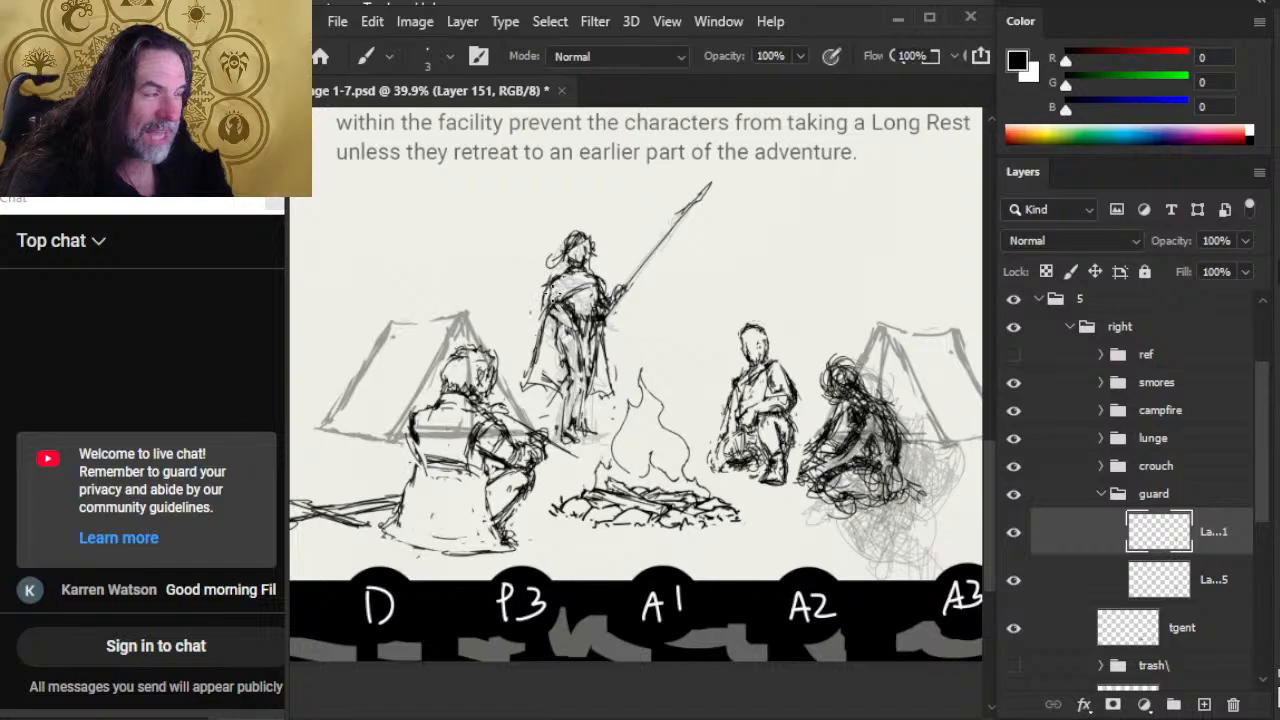
pyautogui.press('e')
pyautogui.moveTo(559, 286)
pyautogui.mouseDown()
pyautogui.moveTo(552, 313)
pyautogui.moveTo(558, 290)
pyautogui.mouseUp()
pyautogui.press('b')
pyautogui.press('e')
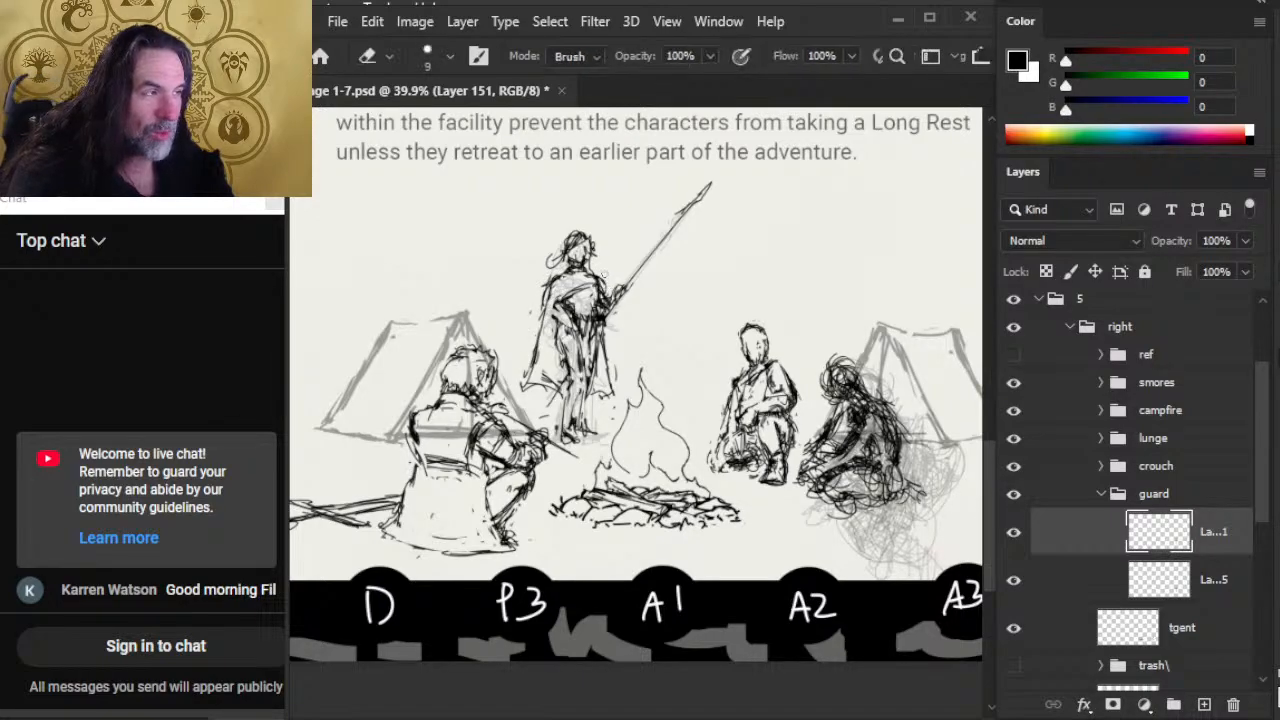
# Step: Refine the guard's spear-side shoulder and upper chest with alternating brush and eraser strokes
pyautogui.press('b')
pyautogui.press('e')
pyautogui.moveTo(598, 278)
pyautogui.mouseDown()
pyautogui.moveTo(604, 300)
pyautogui.moveTo(588, 286)
pyautogui.mouseUp()
pyautogui.press('b')
pyautogui.press('e')
pyautogui.press('b')
pyautogui.press('e')
pyautogui.press('b')
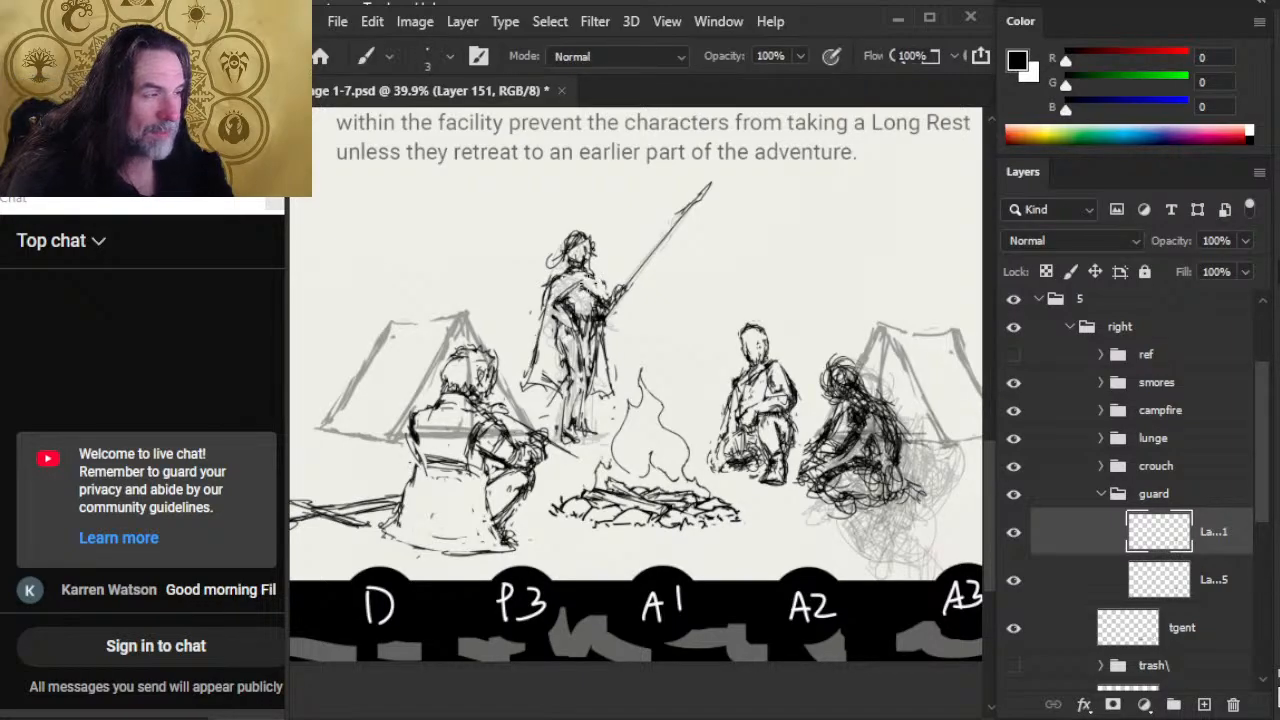
# Step: Shade both of the guard's lower legs with dark strokes and reinforce the spear-side leg down to the foot
pyautogui.moveTo(566, 394); pyautogui.dragTo(570, 434)
pyautogui.moveTo(582, 370); pyautogui.dragTo(566, 430)
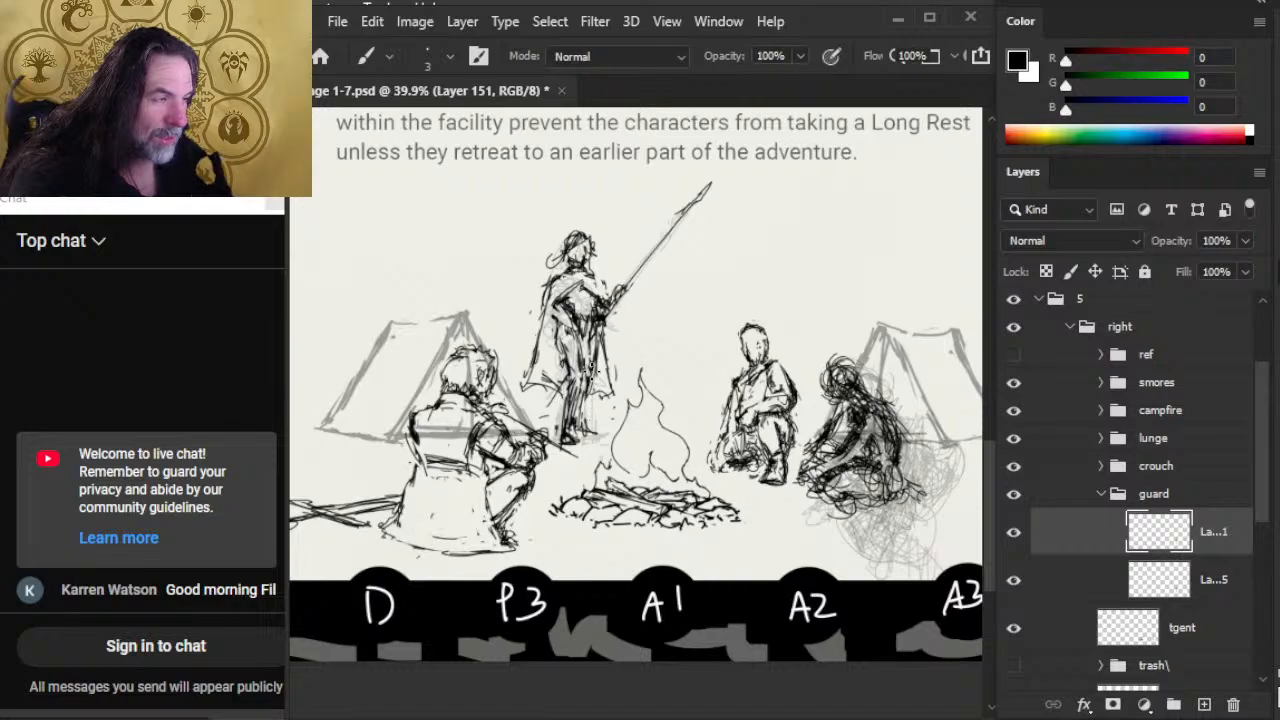
pyautogui.moveTo(594, 366); pyautogui.dragTo(574, 430)
pyautogui.moveTo(590, 368); pyautogui.dragTo(578, 386)
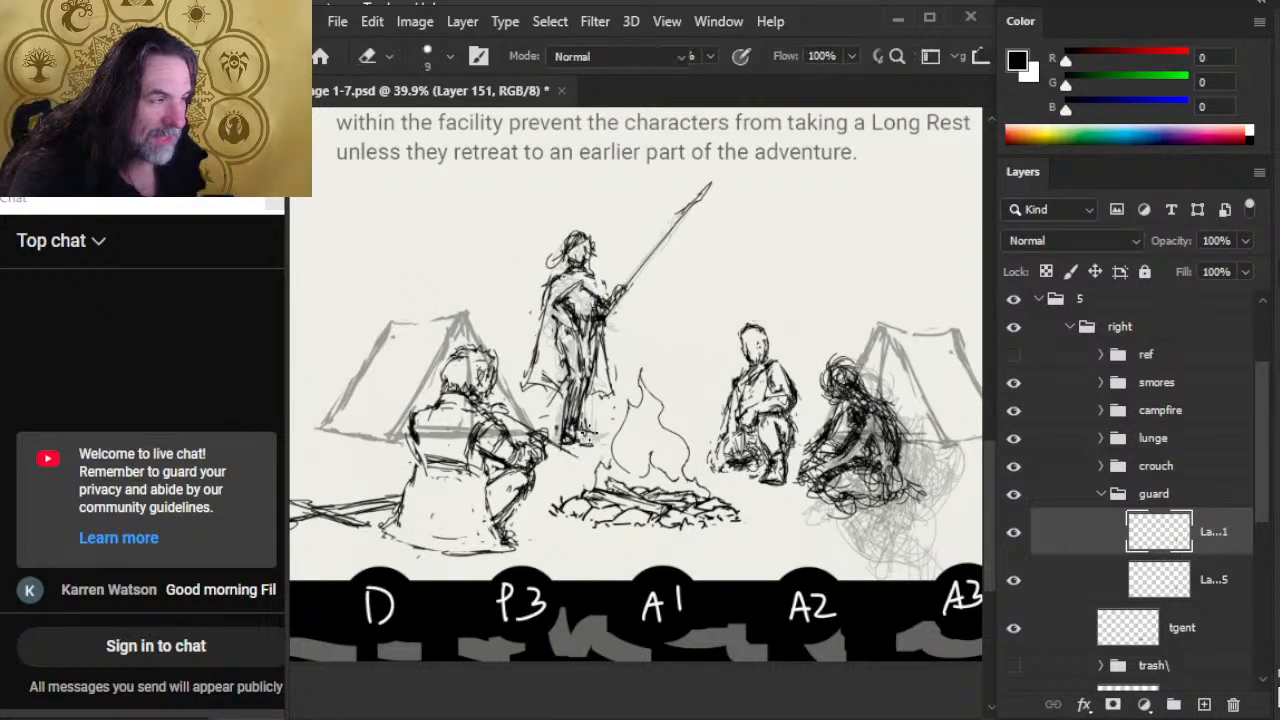
pyautogui.press('e')
pyautogui.press('b')
pyautogui.moveTo(598, 348)
pyautogui.mouseDown()
pyautogui.moveTo(597, 332)
pyautogui.moveTo(580, 442)
pyautogui.mouseUp()
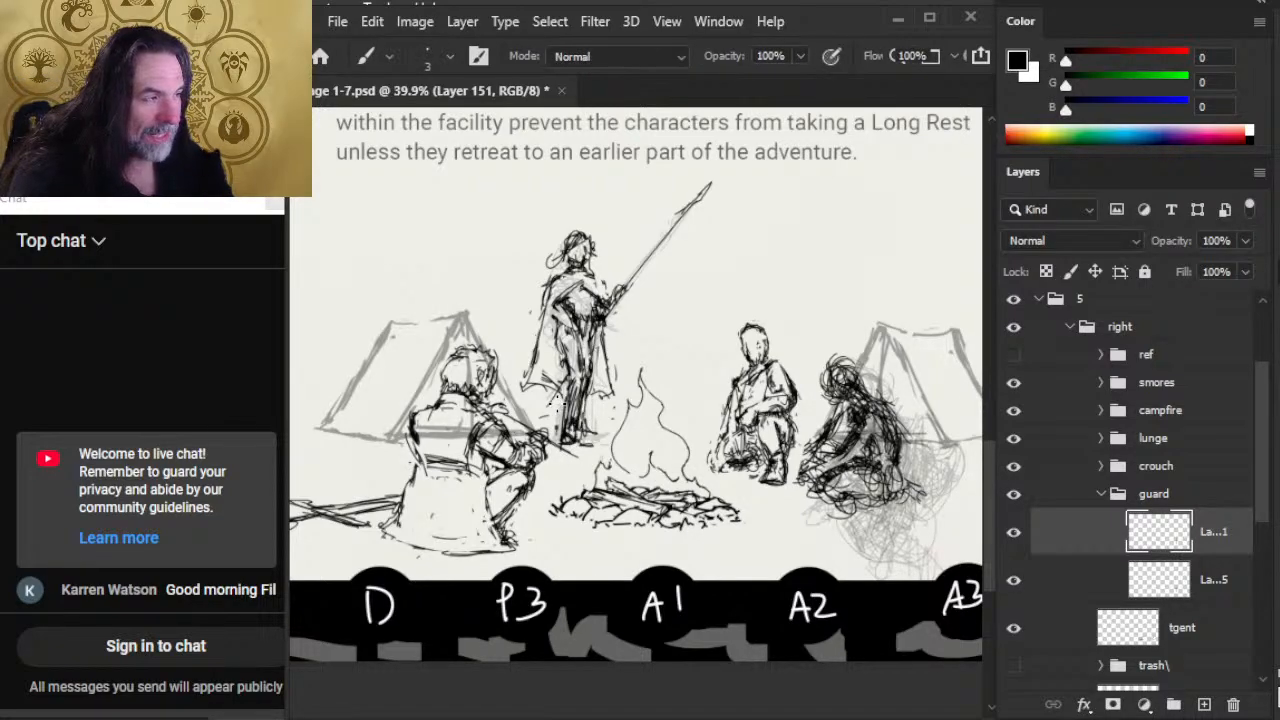
pyautogui.press('e')
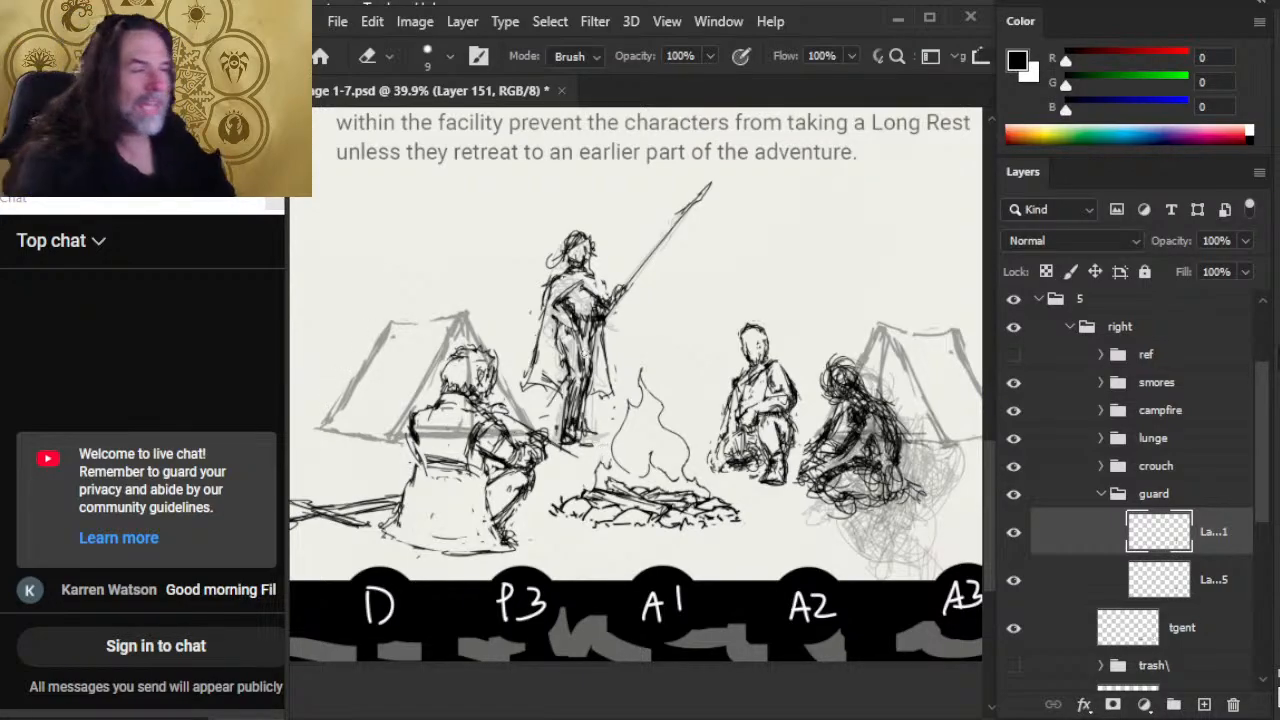
# Step: Darken the guard's torso on the spear side and add fold lines down the opposite side of the cloak
pyautogui.press('b')
pyautogui.moveTo(594, 274)
pyautogui.mouseDown()
pyautogui.moveTo(604, 278)
pyautogui.moveTo(590, 334)
pyautogui.mouseUp()
pyautogui.press('e')
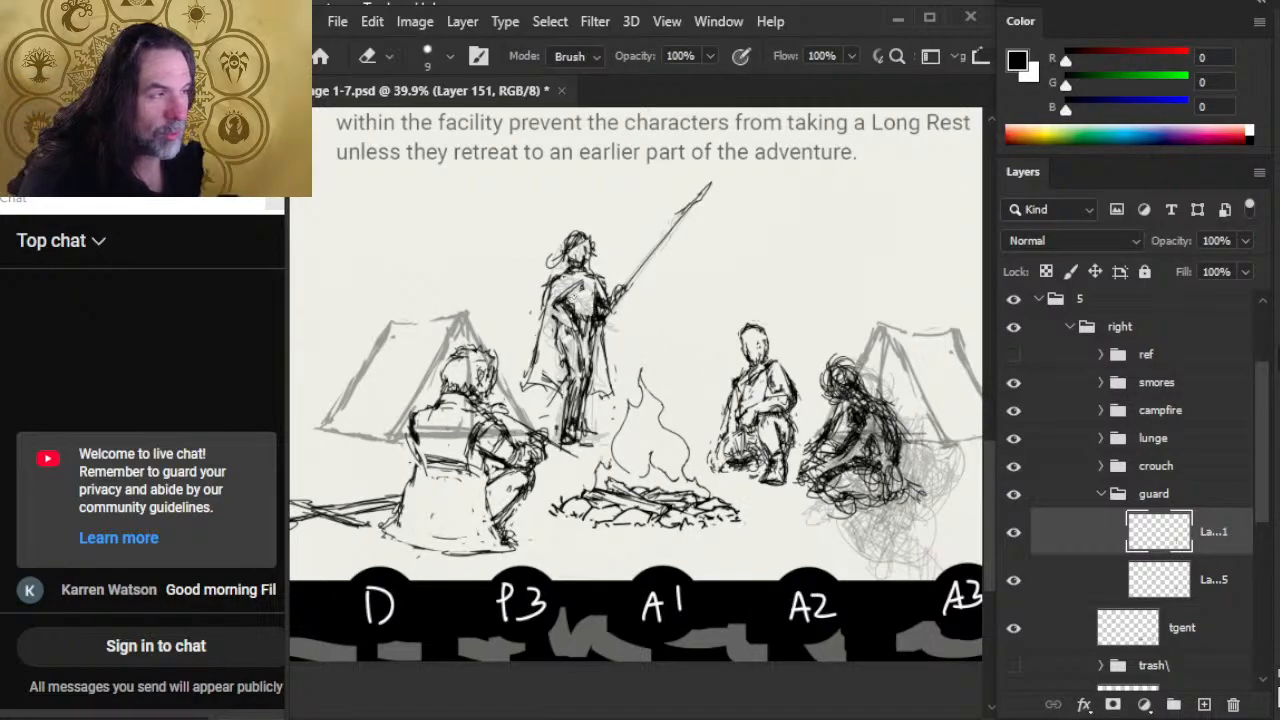
pyautogui.press('b')
pyautogui.moveTo(552, 290); pyautogui.dragTo(545, 318)
pyautogui.moveTo(552, 280); pyautogui.dragTo(534, 400)
pyautogui.press('e')
pyautogui.press('b')
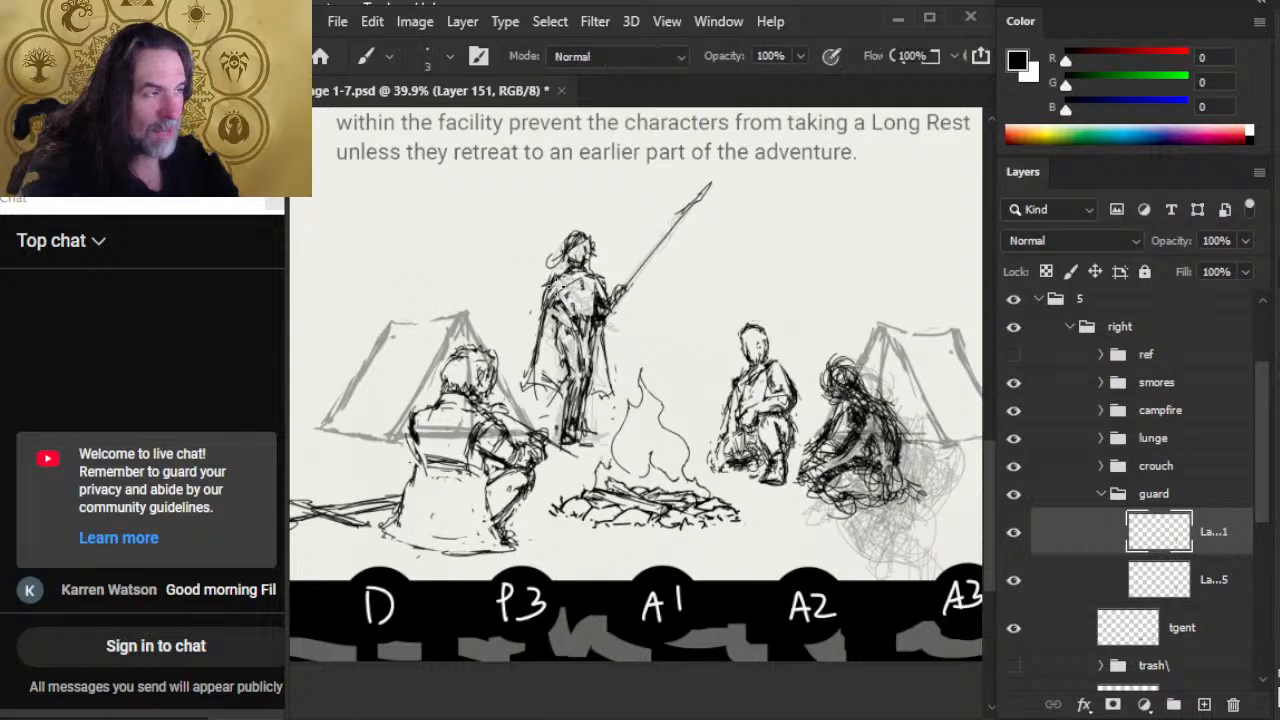
# Step: Move the guard sketch slightly right and down, closer to the campfire
pyautogui.press('v')
pyautogui.moveTo(622, 446); pyautogui.dragTo(636, 455)
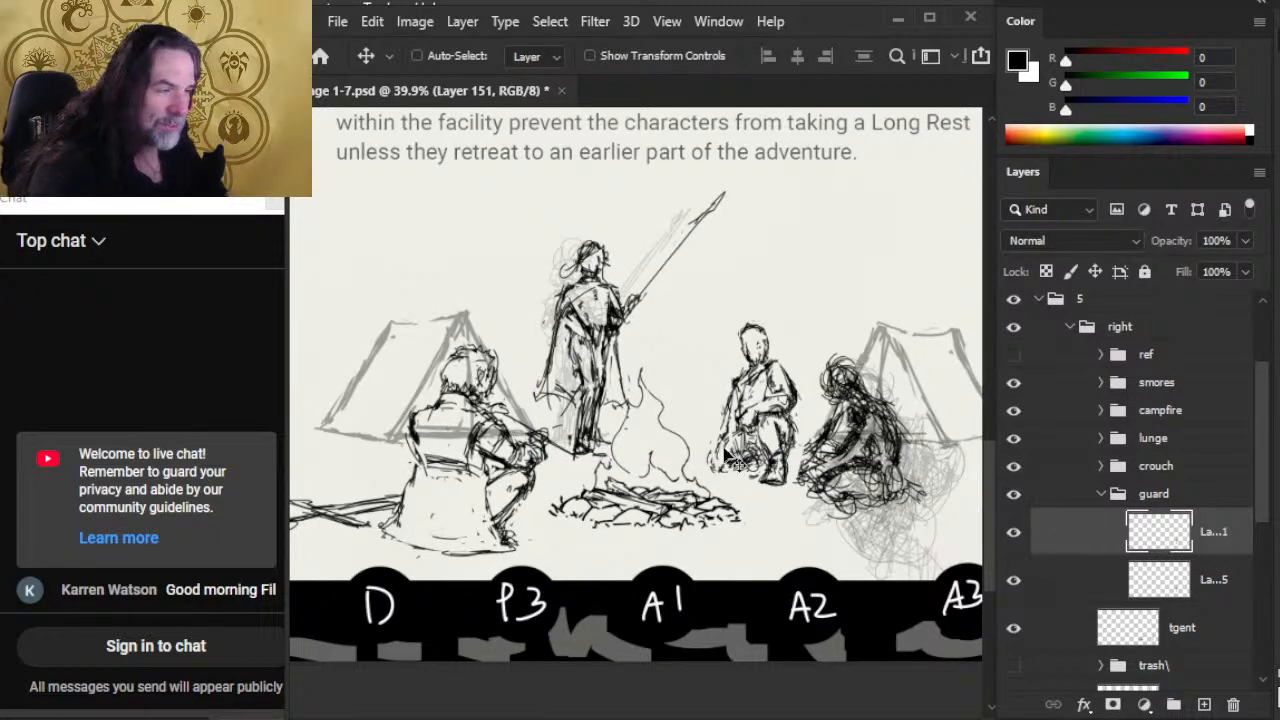
pyautogui.moveTo(725, 460)
pyautogui.mouseDown()
pyautogui.moveTo(860, 416)
pyautogui.moveTo(721, 431)
pyautogui.moveTo(715, 445)
pyautogui.mouseUp()
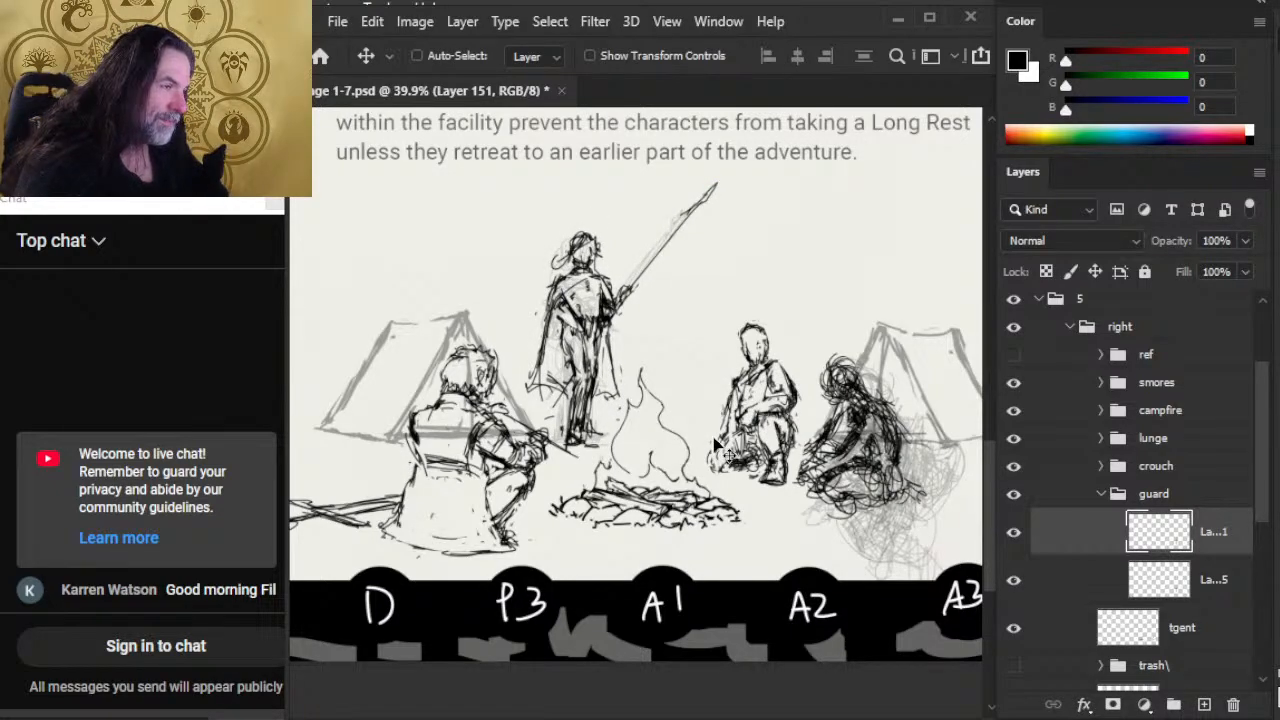
pyautogui.press('e')
pyautogui.press('v')
pyautogui.moveTo(614, 454); pyautogui.dragTo(664, 487)
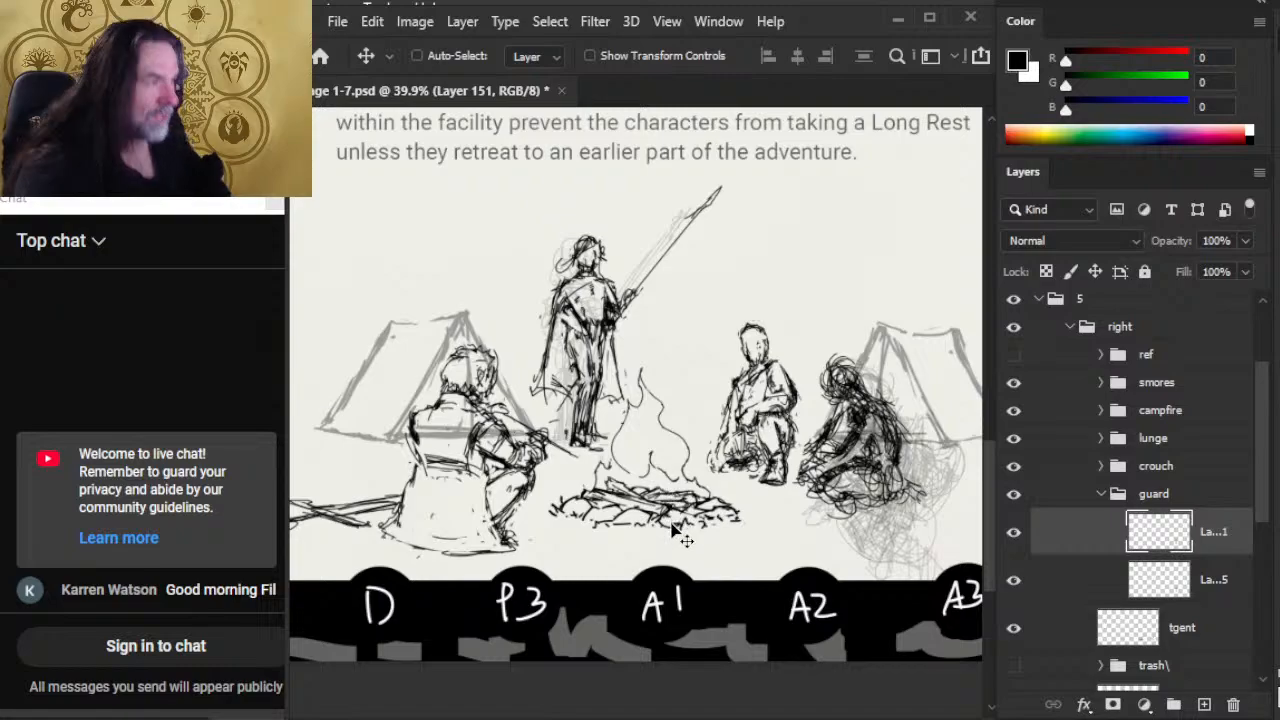
# Step: Lasso the guard's spear tip, move it down along the shaft to shorten the spear, and deselect
pyautogui.press('l')
pyautogui.moveTo(743, 177); pyautogui.dragTo(738, 178)
pyautogui.press('v')
pyautogui.moveTo(713, 225)
pyautogui.mouseDown()
pyautogui.moveTo(703, 212)
pyautogui.moveTo(695, 227)
pyautogui.mouseUp()
pyautogui.hotkey('ctrl', 'd')
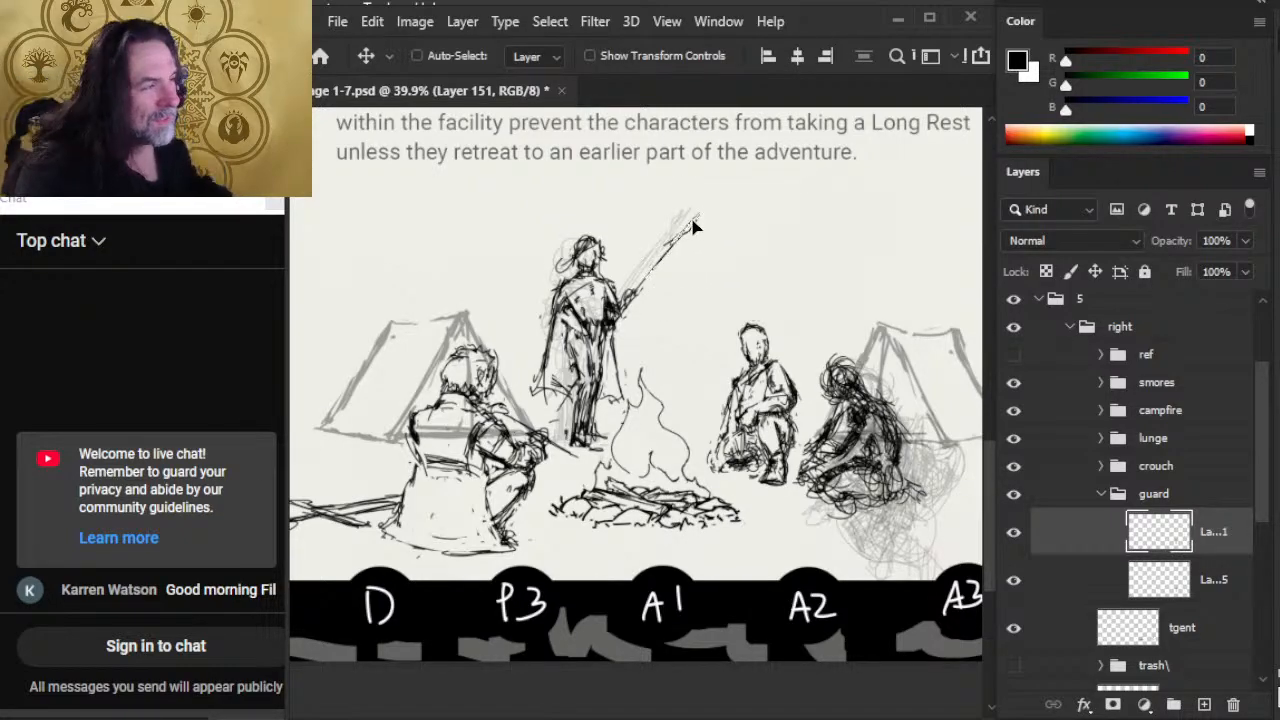
# Step: Show the ref group's composition guides and reposition the guard sketch against them beside the campfire
pyautogui.press('l')
pyautogui.click(763, 350)
pyautogui.press('z')
pyautogui.moveTo(703, 354); pyautogui.dragTo(617, 411)
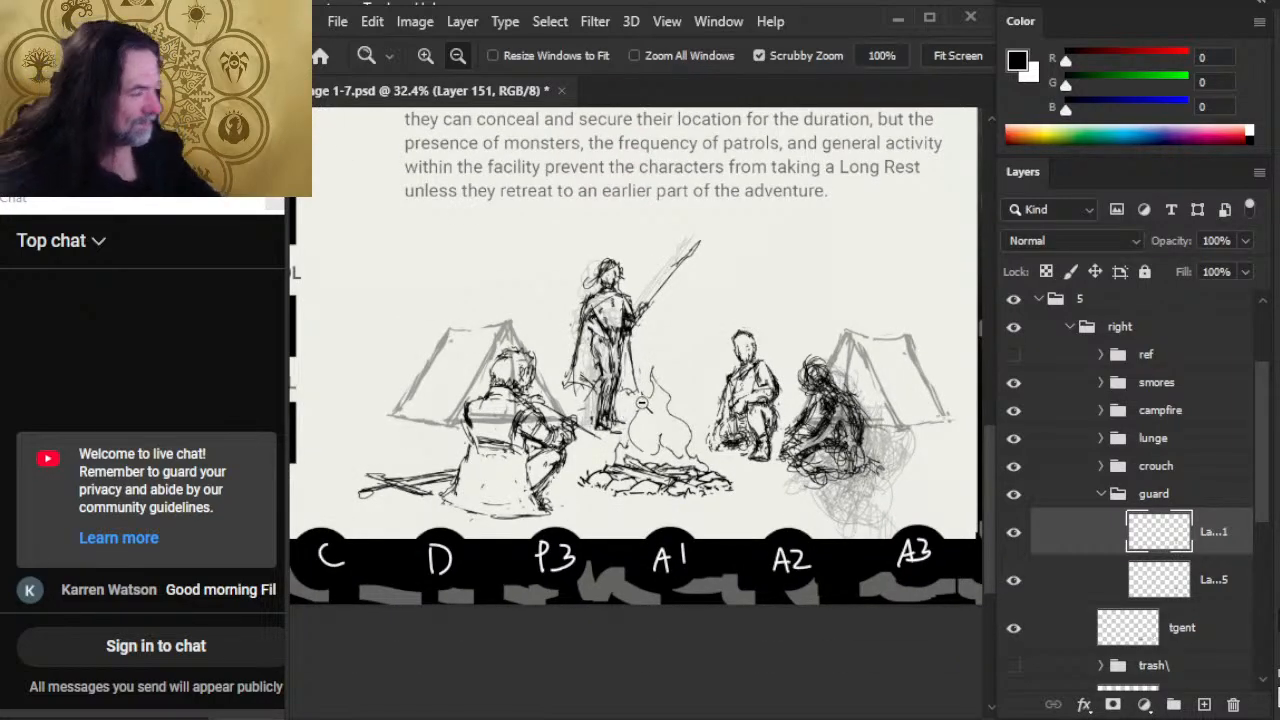
pyautogui.press('v')
pyautogui.moveTo(705, 400)
pyautogui.mouseDown()
pyautogui.moveTo(790, 385)
pyautogui.moveTo(713, 401)
pyautogui.mouseUp()
pyautogui.click(1014, 355)
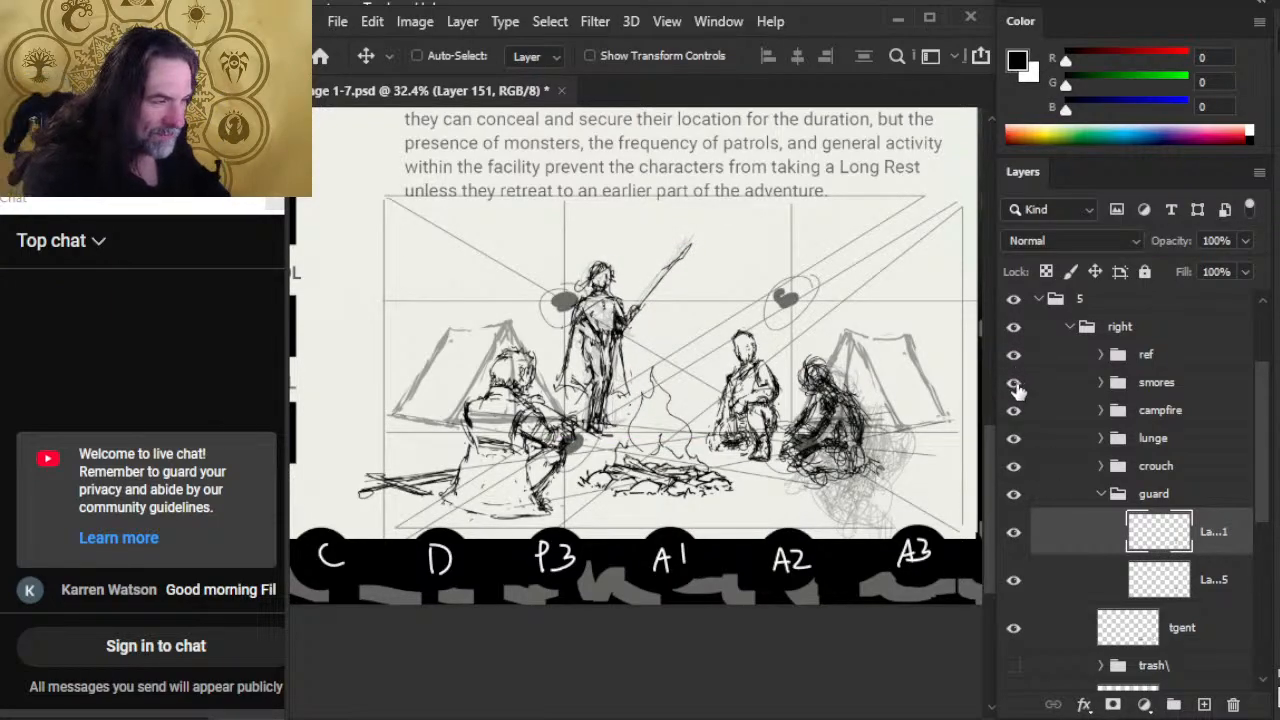
pyautogui.moveTo(752, 405); pyautogui.dragTo(760, 410)
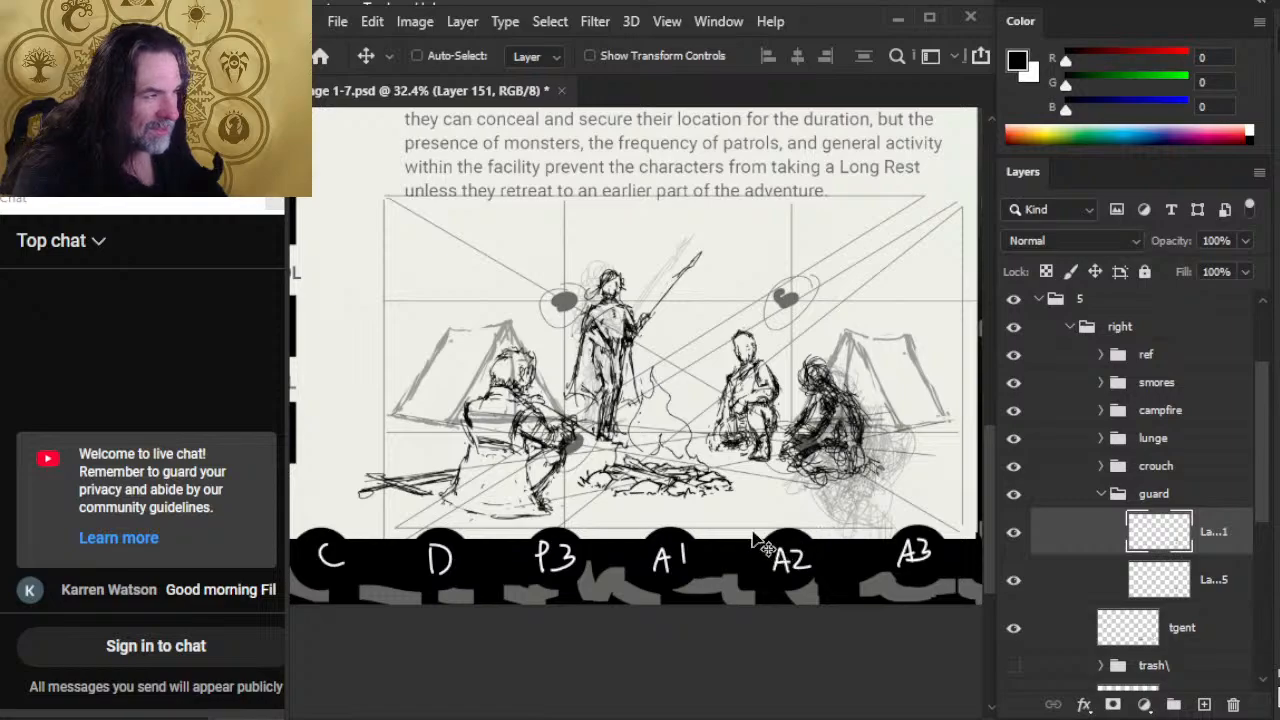
# Step: Scale the guard sketch down slightly with Free Transform and apply the change
pyautogui.press('l')
pyautogui.rightClick(723, 318)
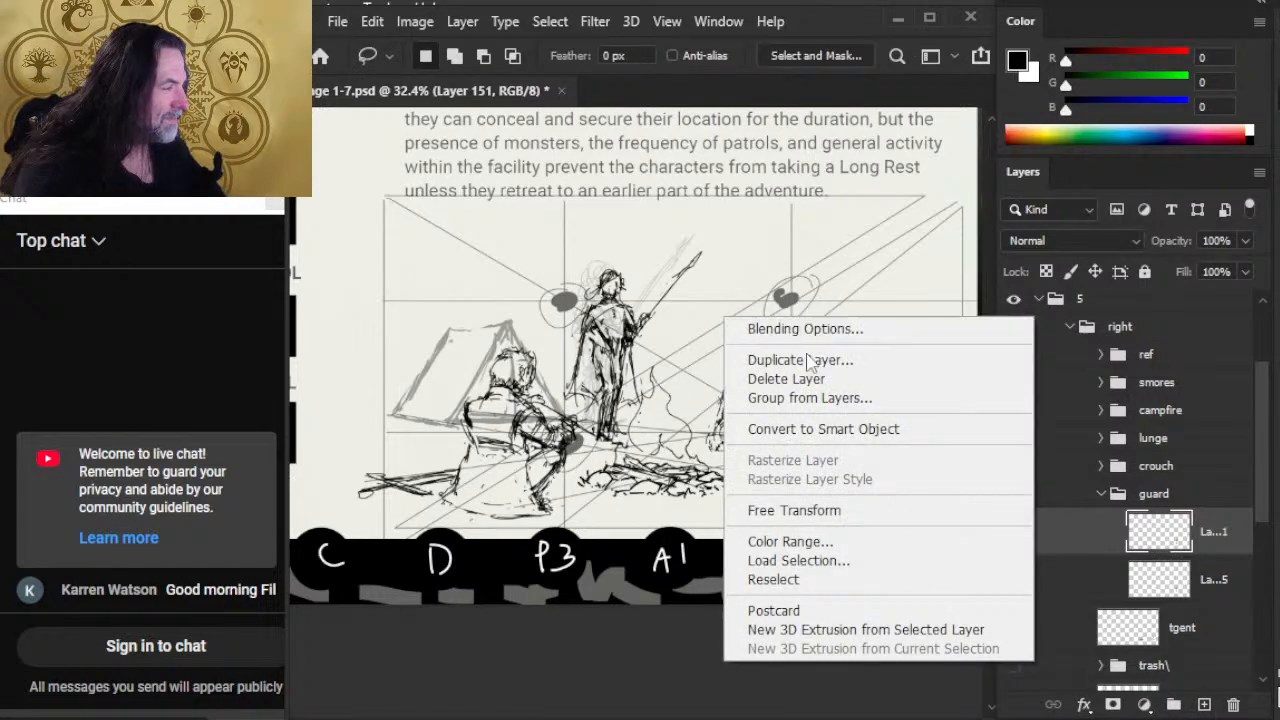
pyautogui.click(800, 511)
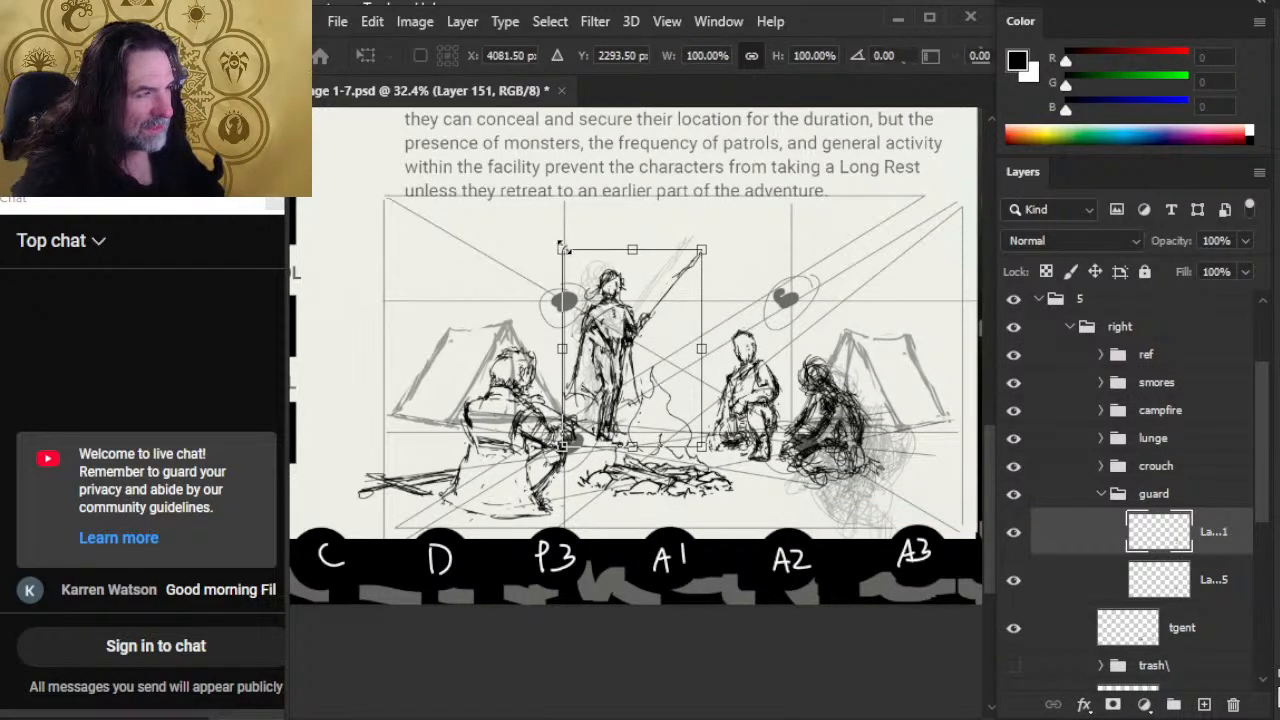
pyautogui.moveTo(561, 247); pyautogui.dragTo(564, 256)
pyautogui.press('Return')
# Step: Nudge the guard sketch left toward the vertical composition guide, using coarse and fine increments
pyautogui.press('v')
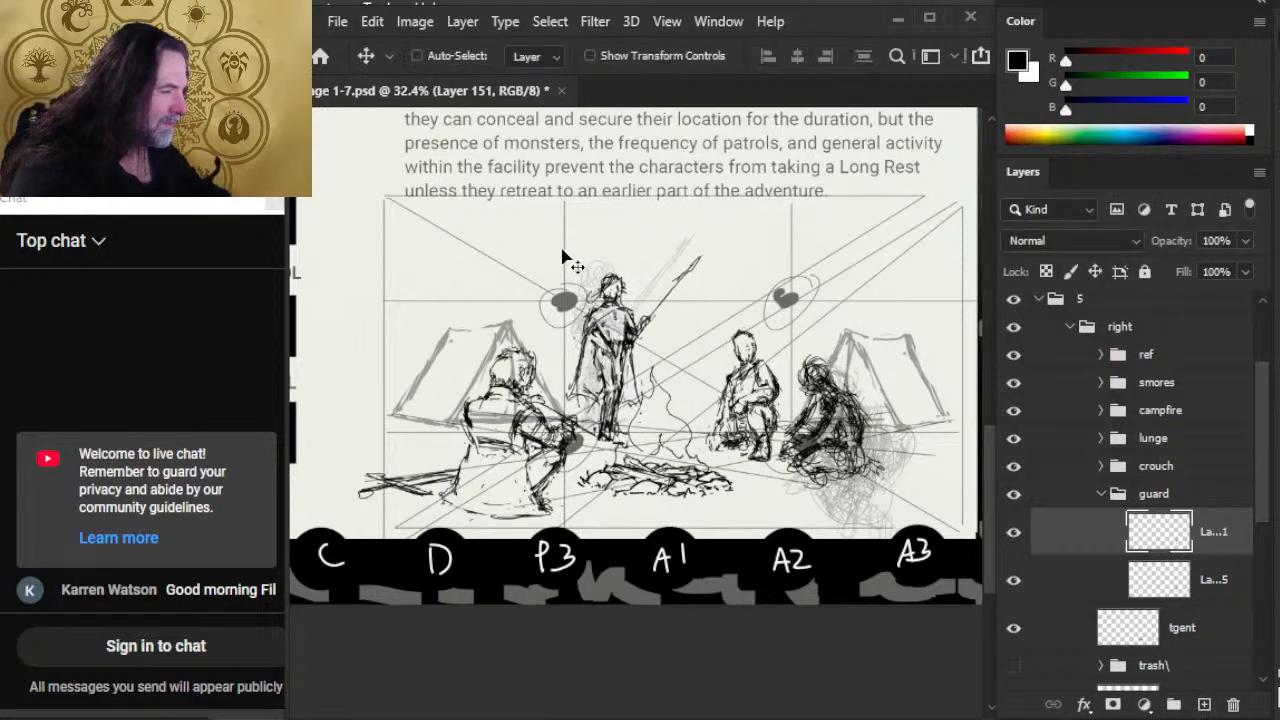
pyautogui.hotkey('shift', 'Left')
pyautogui.hotkey('shift', 'Left')
pyautogui.hotkey('shift', 'Left')
pyautogui.hotkey('shift', 'Left')
pyautogui.hotkey('shift', 'Left')
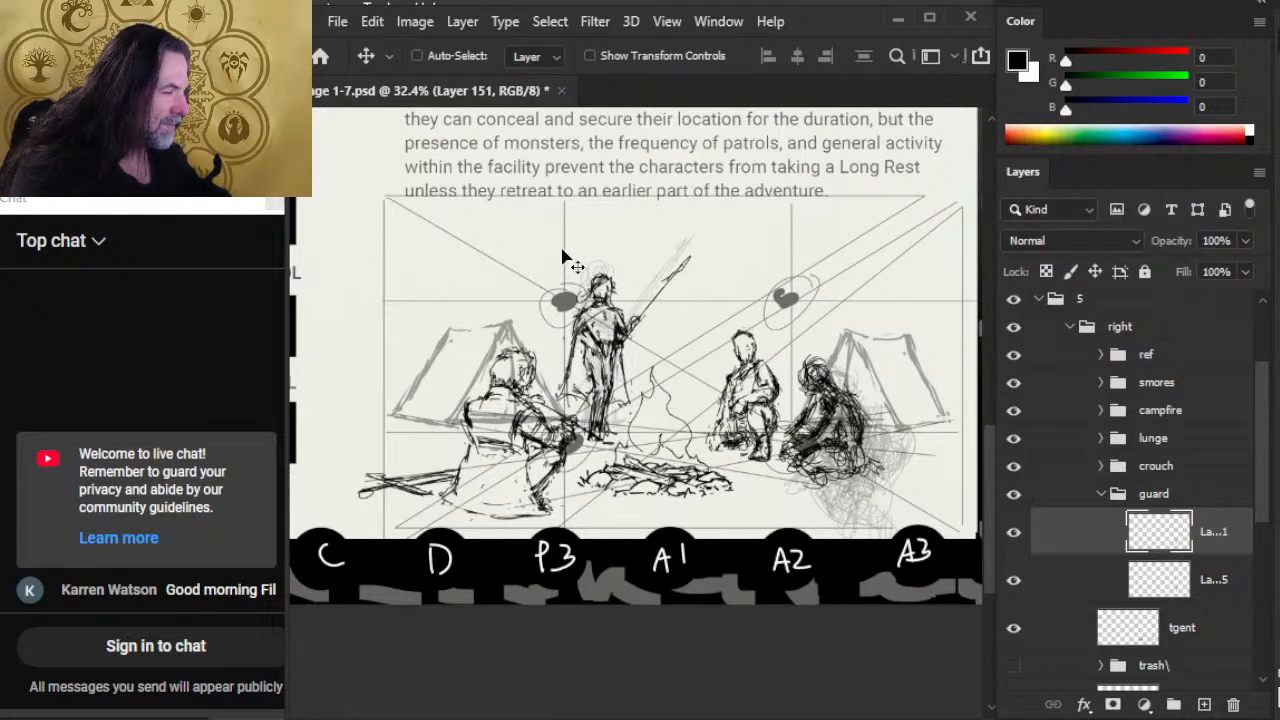
pyautogui.press('Left')
pyautogui.press('Left')
pyautogui.press('Left')
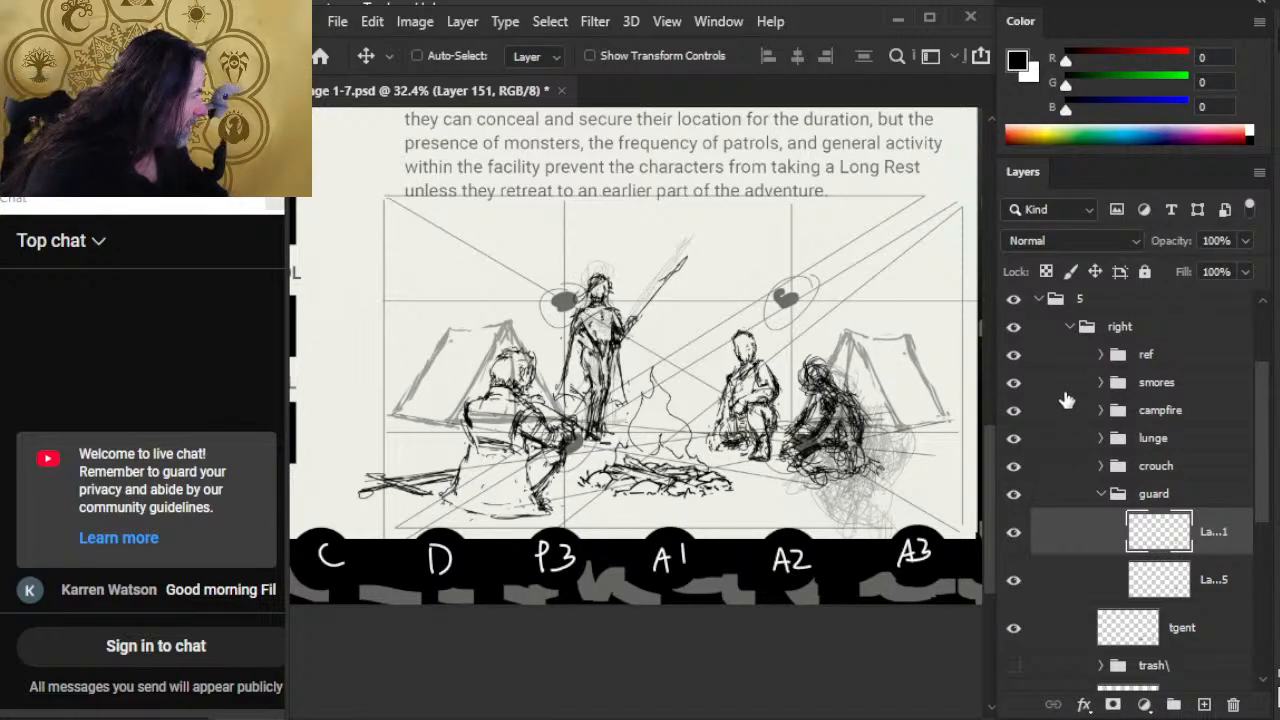
# Step: Select the smores group and nudge the seated figure and logs right, toward the campfire
pyautogui.click(1024, 378)
pyautogui.press('Right')
pyautogui.press('Right')
pyautogui.press('Right')
pyautogui.press('Right')
pyautogui.press('Right')
pyautogui.press('Right')
pyautogui.press('Right')
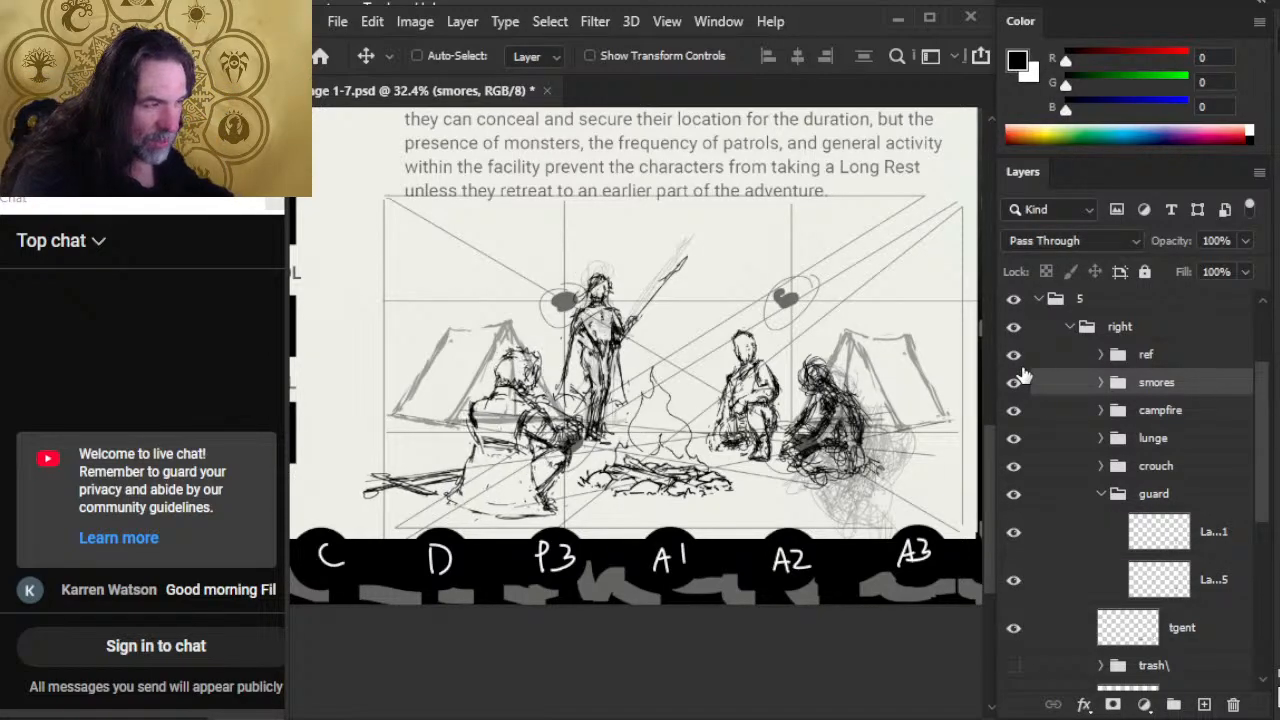
pyautogui.press('Right')
pyautogui.press('Right')
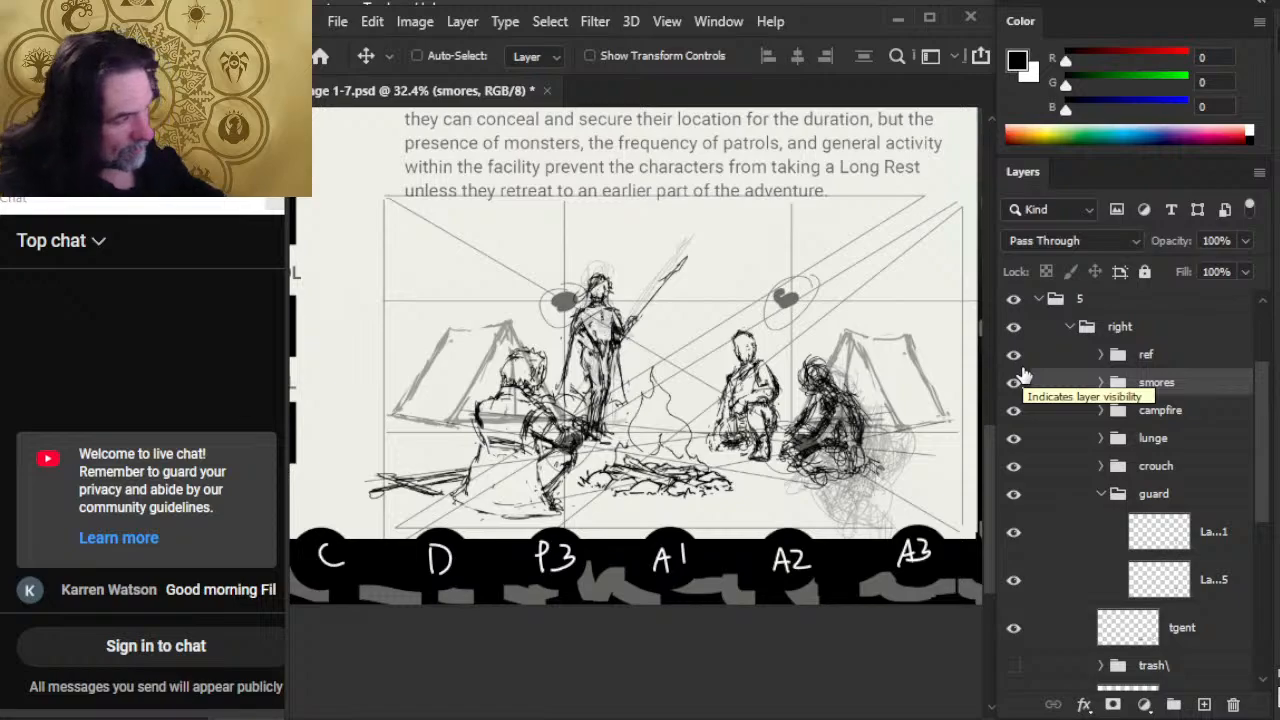
pyautogui.press('Right')
pyautogui.press('Right')
pyautogui.press('Right')
pyautogui.press('Right')
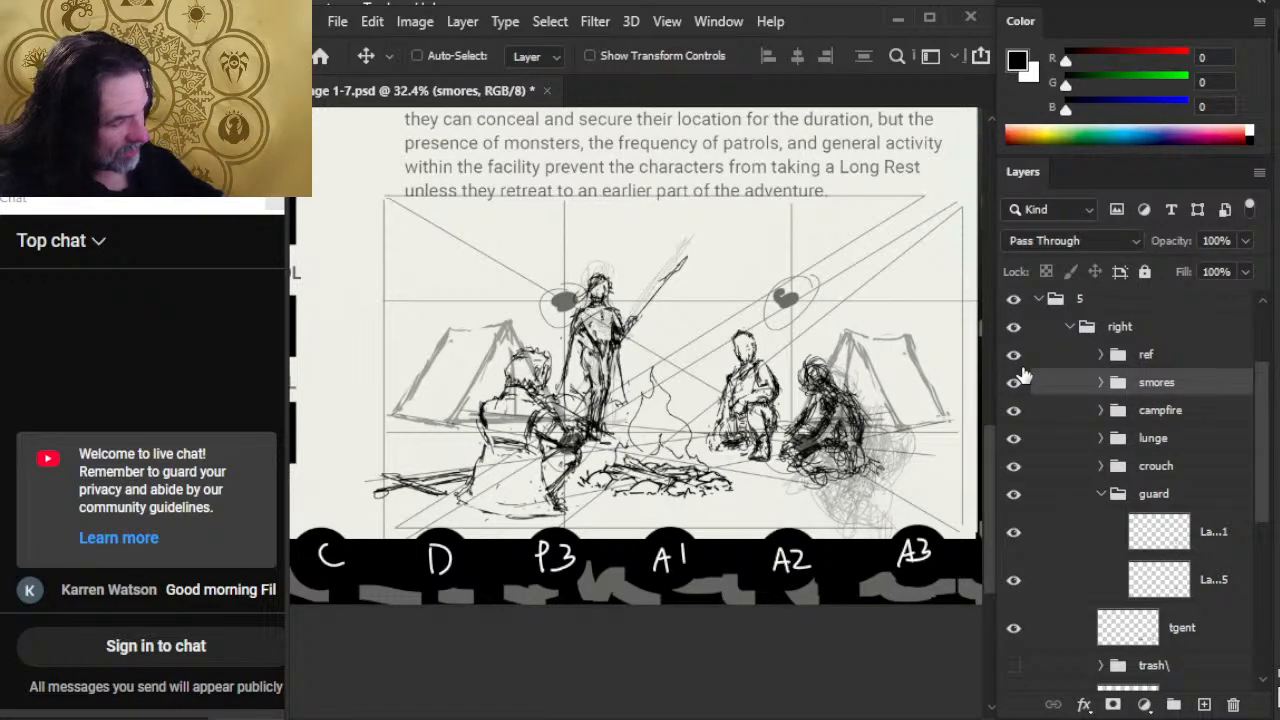
# Step: Collapse the guard group, select it, and nudge the whole group slightly right
pyautogui.click(1101, 494)
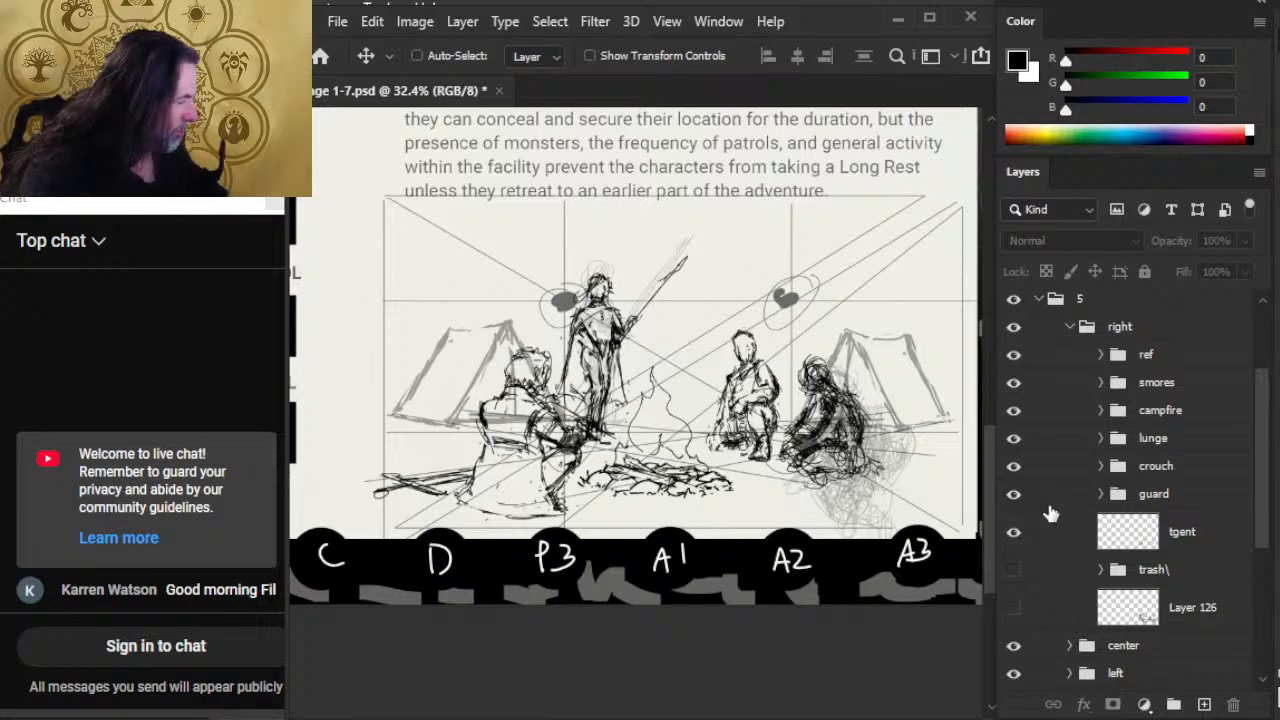
pyautogui.click(1048, 500)
pyautogui.press('Right')
pyautogui.press('Right')
pyautogui.press('Right')
pyautogui.press('Right')
pyautogui.press('Right')
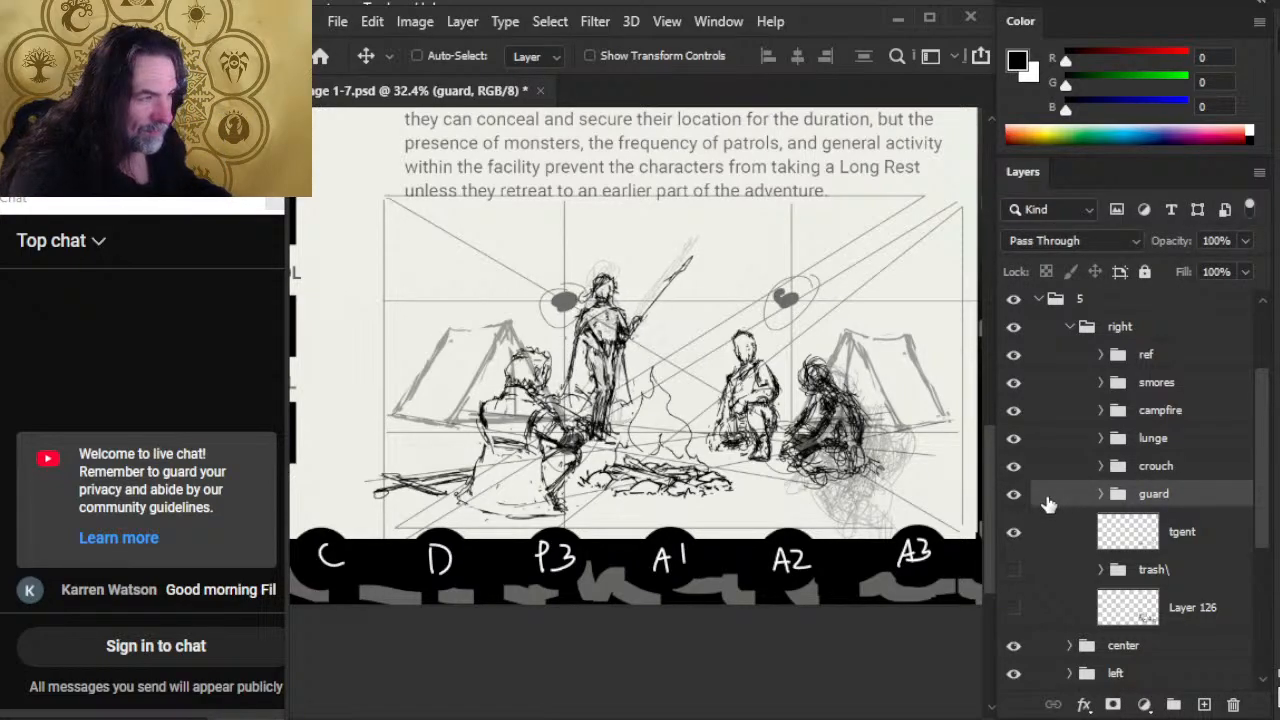
# Step: Fine-tune the guard group's horizontal placement with small nudges left and back right
pyautogui.press('Left')
pyautogui.press('Left')
pyautogui.press('Left')
pyautogui.press('Left')
pyautogui.press('Left')
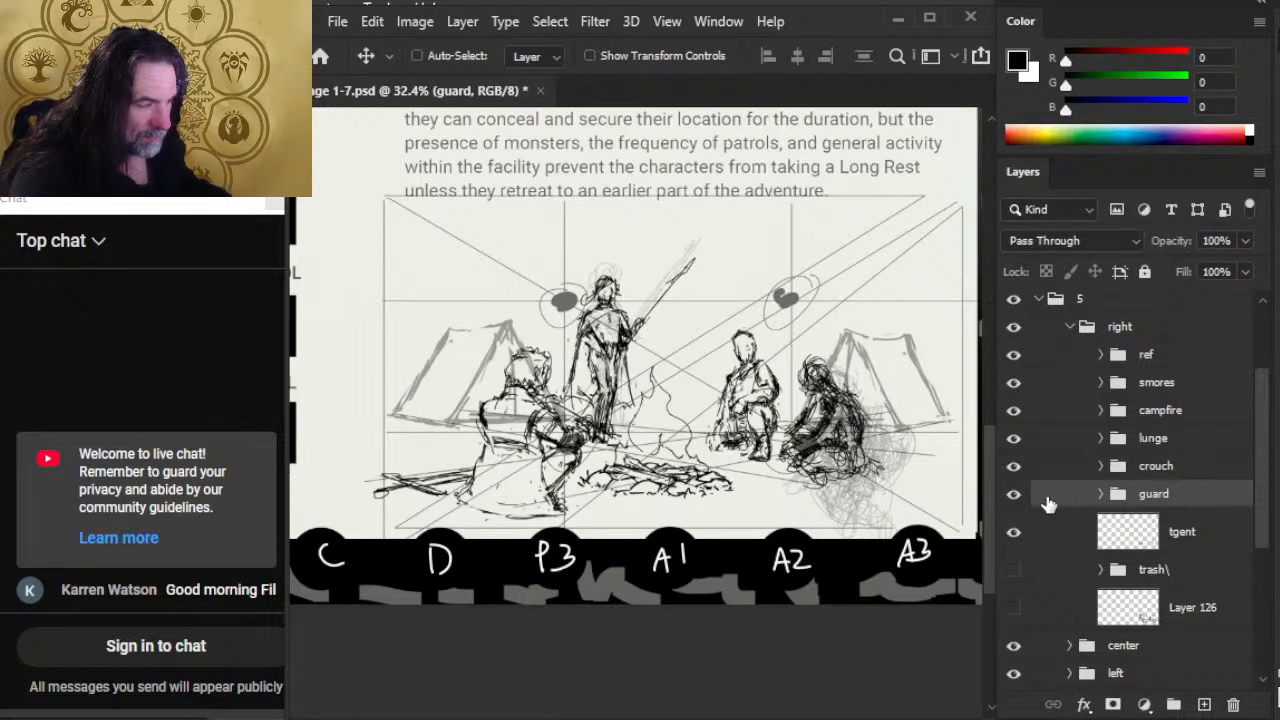
pyautogui.press('Right')
pyautogui.press('Right')
pyautogui.press('Right')
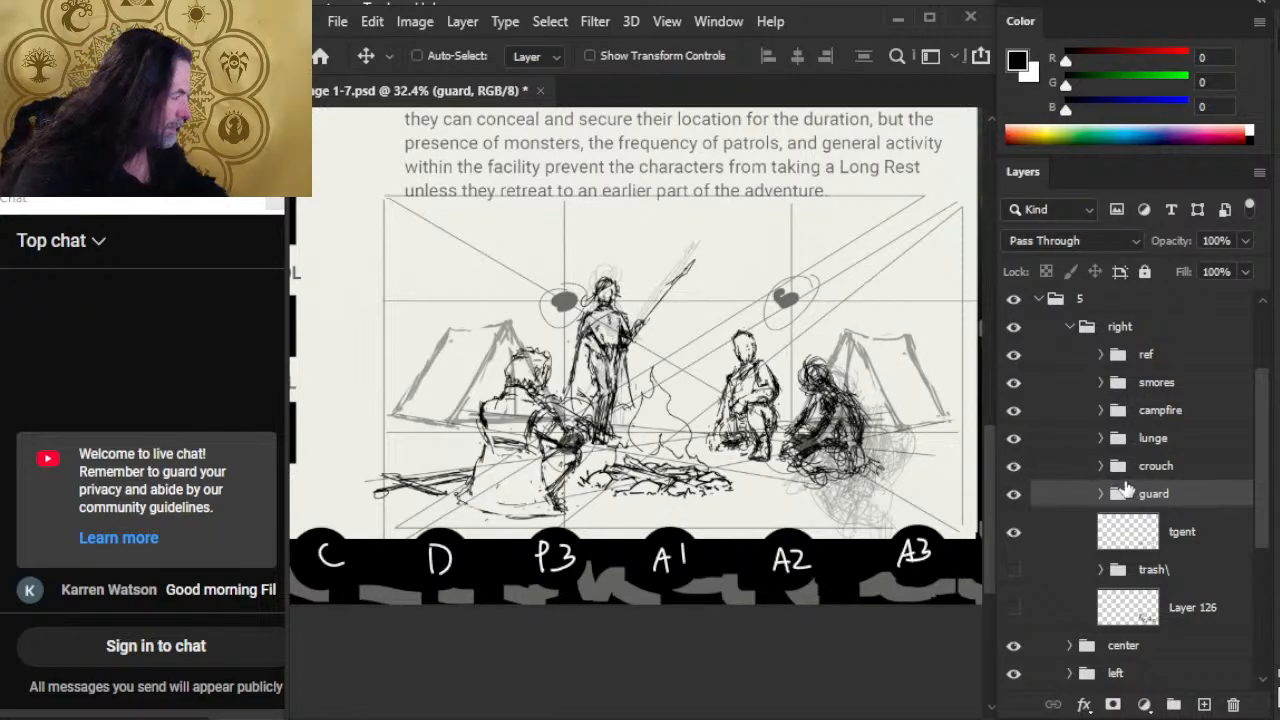
# Step: Rename the lunge group as cropss
pyautogui.click(1087, 445)
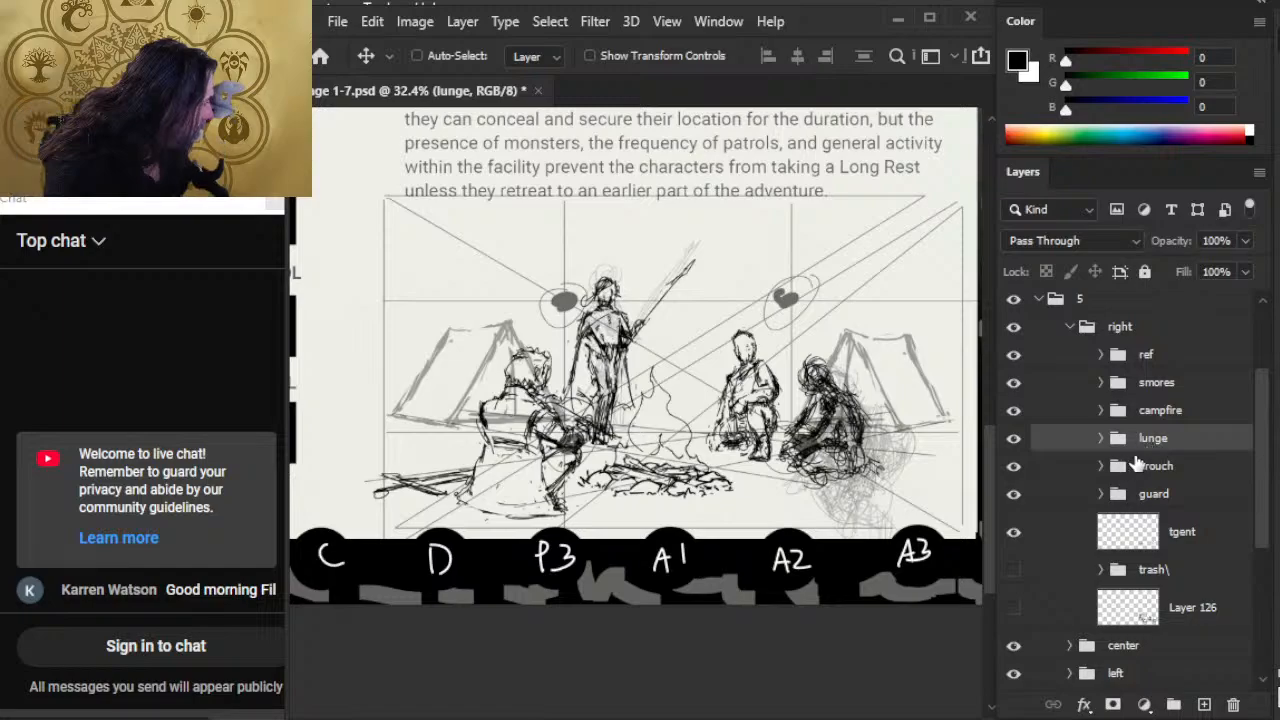
pyautogui.doubleClick(1154, 438)
pyautogui.press('BackSpace')
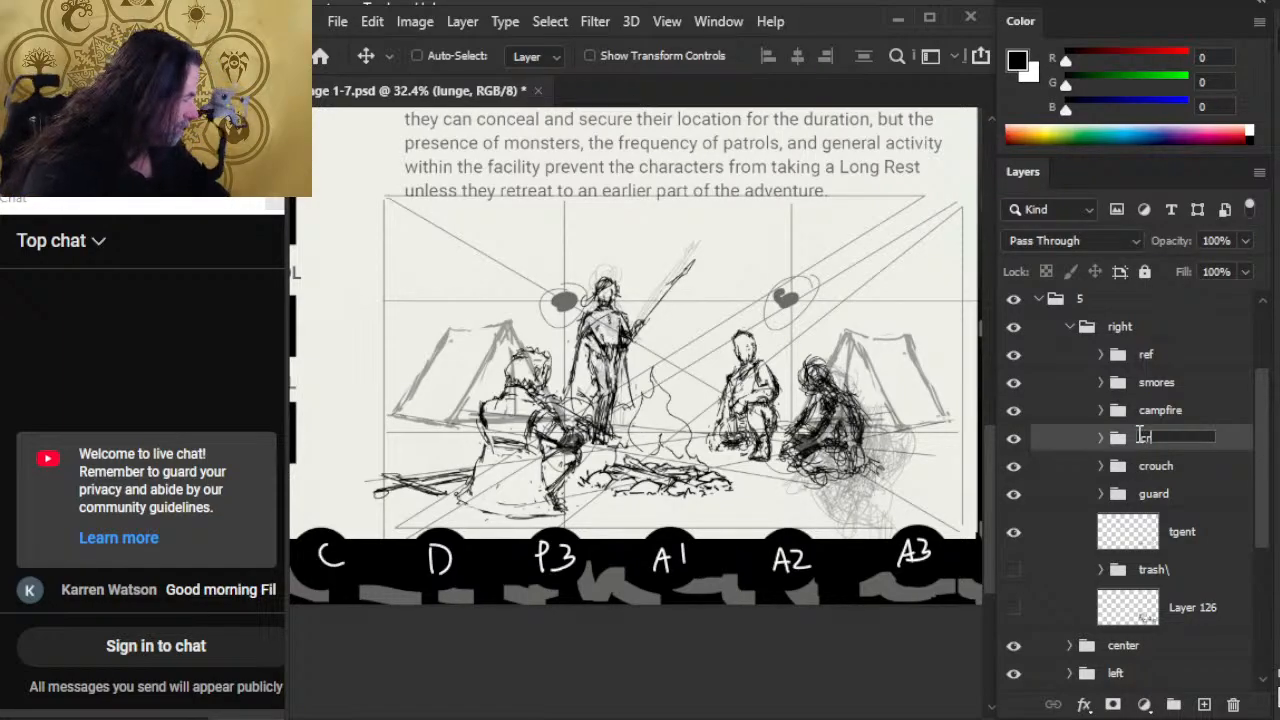
pyautogui.write('cropss')
pyautogui.press('Return')
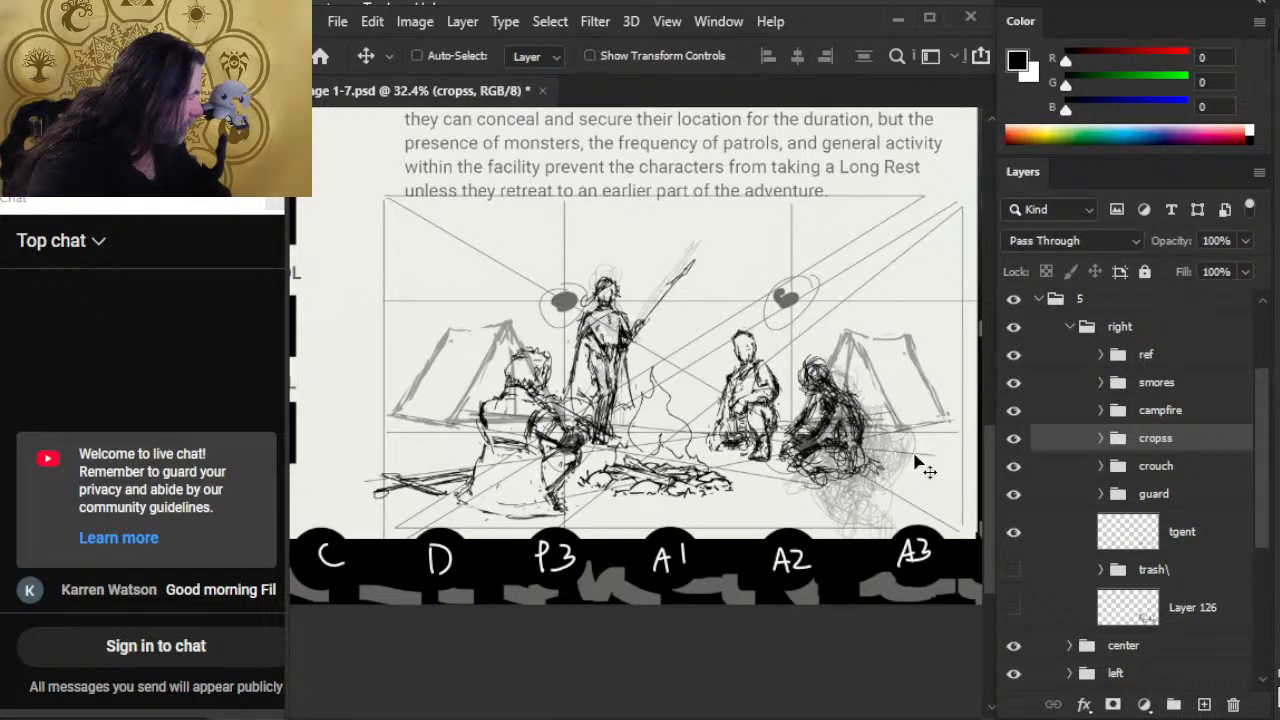
pyautogui.click(1060, 466)
pyautogui.press('l')
pyautogui.press('v')
pyautogui.moveTo(884, 490)
pyautogui.mouseDown()
pyautogui.moveTo(857, 405)
pyautogui.moveTo(871, 395)
pyautogui.moveTo(914, 420)
pyautogui.mouseUp()
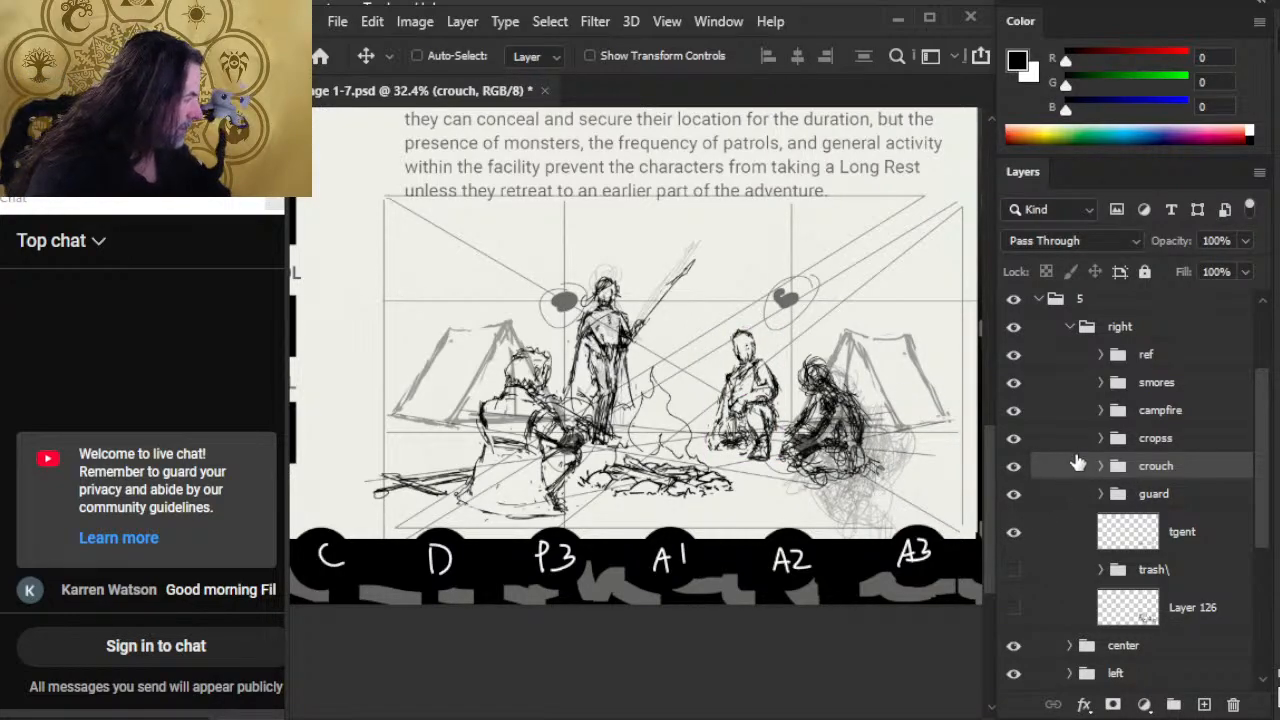
# Step: Move the cropss group's seated figure slightly right, away from the crouching figure, and enlarge it a little with Free Transform
pyautogui.click(1026, 444)
pyautogui.moveTo(887, 486)
pyautogui.mouseDown()
pyautogui.moveTo(909, 489)
pyautogui.moveTo(916, 472)
pyautogui.mouseUp()
pyautogui.press('l')
pyautogui.rightClick(898, 440)
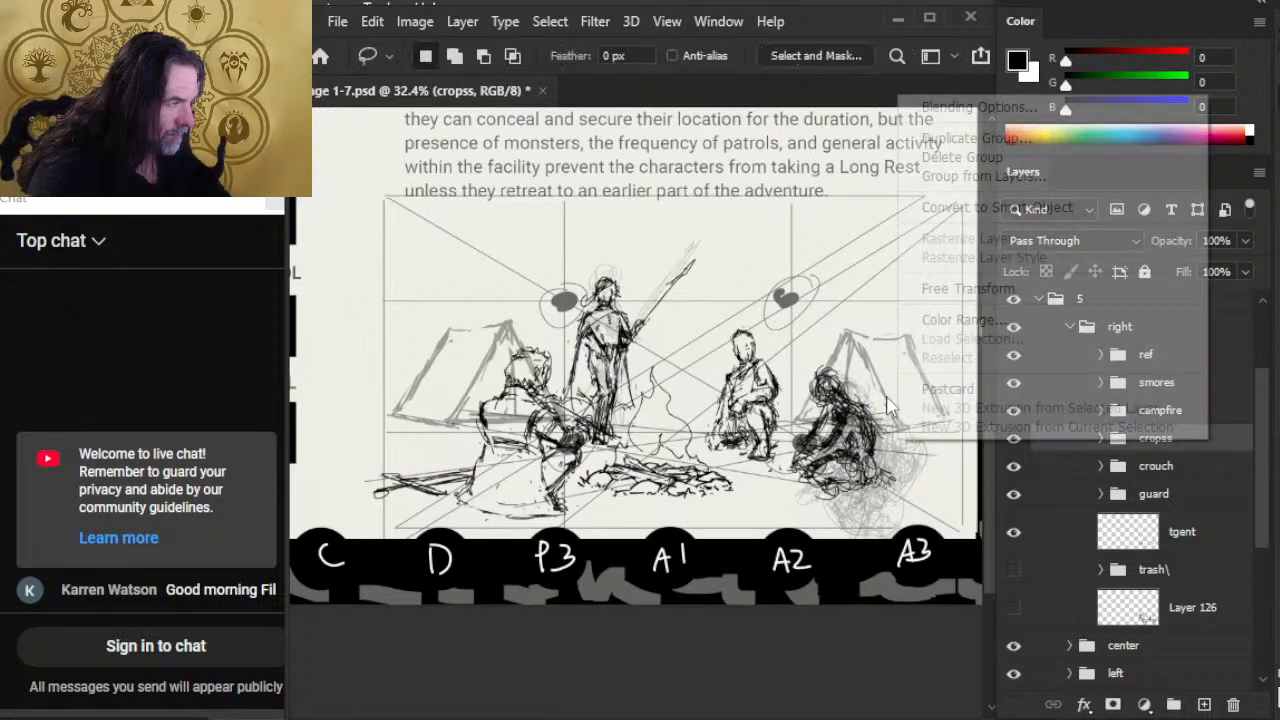
pyautogui.click(1004, 289)
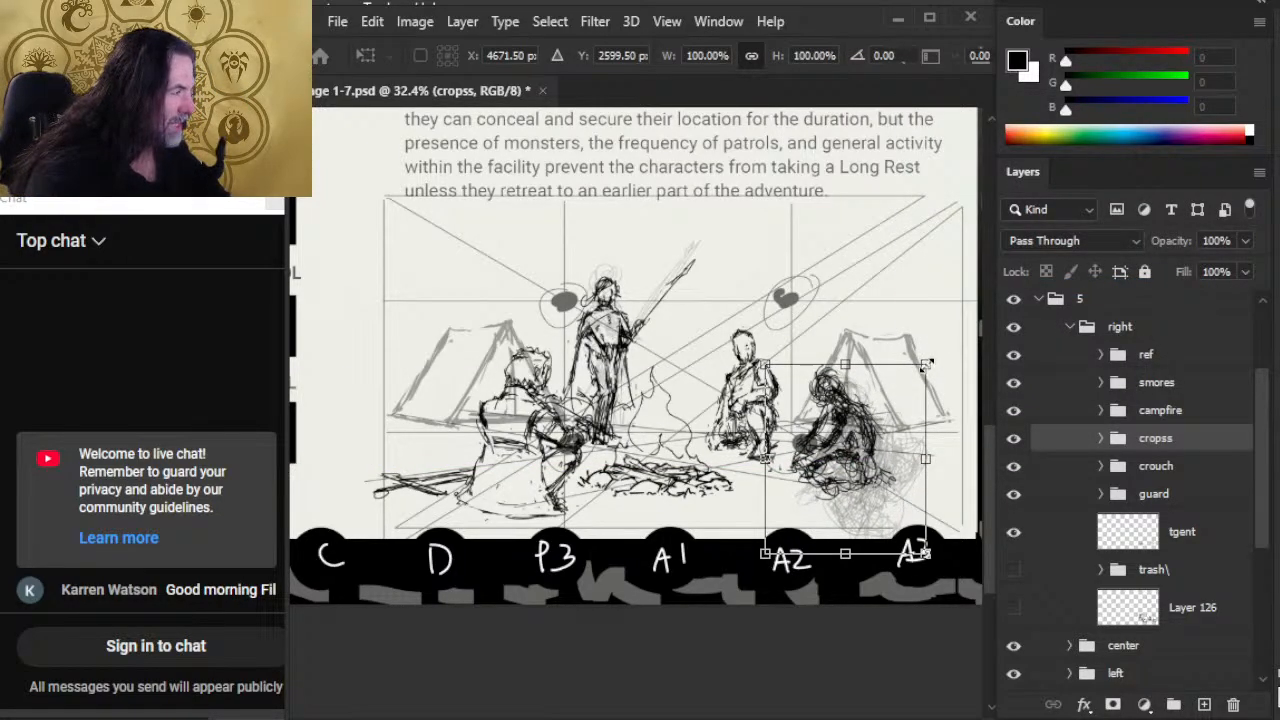
pyautogui.moveTo(927, 365); pyautogui.dragTo(939, 349)
pyautogui.press('Return')
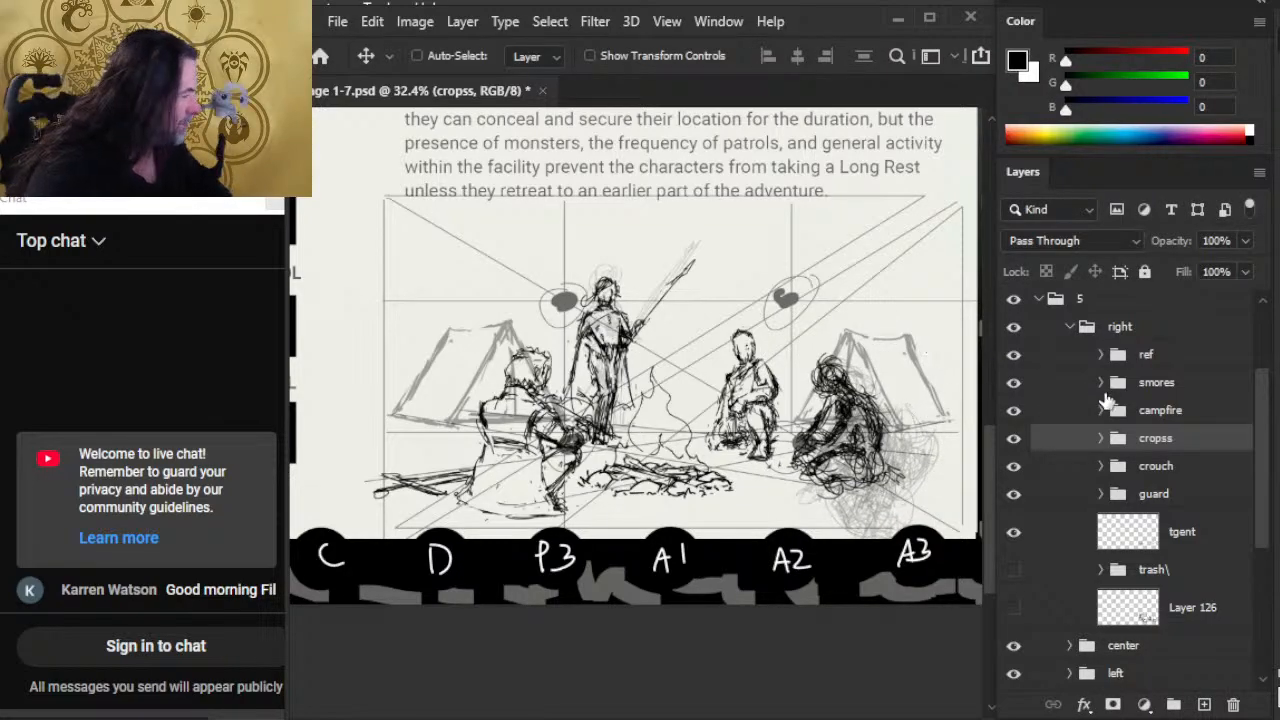
# Step: Shift the smores group slightly right and enlarge the seated figure and logs a little with Free Transform
pyautogui.click(1046, 383)
pyautogui.moveTo(752, 420); pyautogui.dragTo(793, 438)
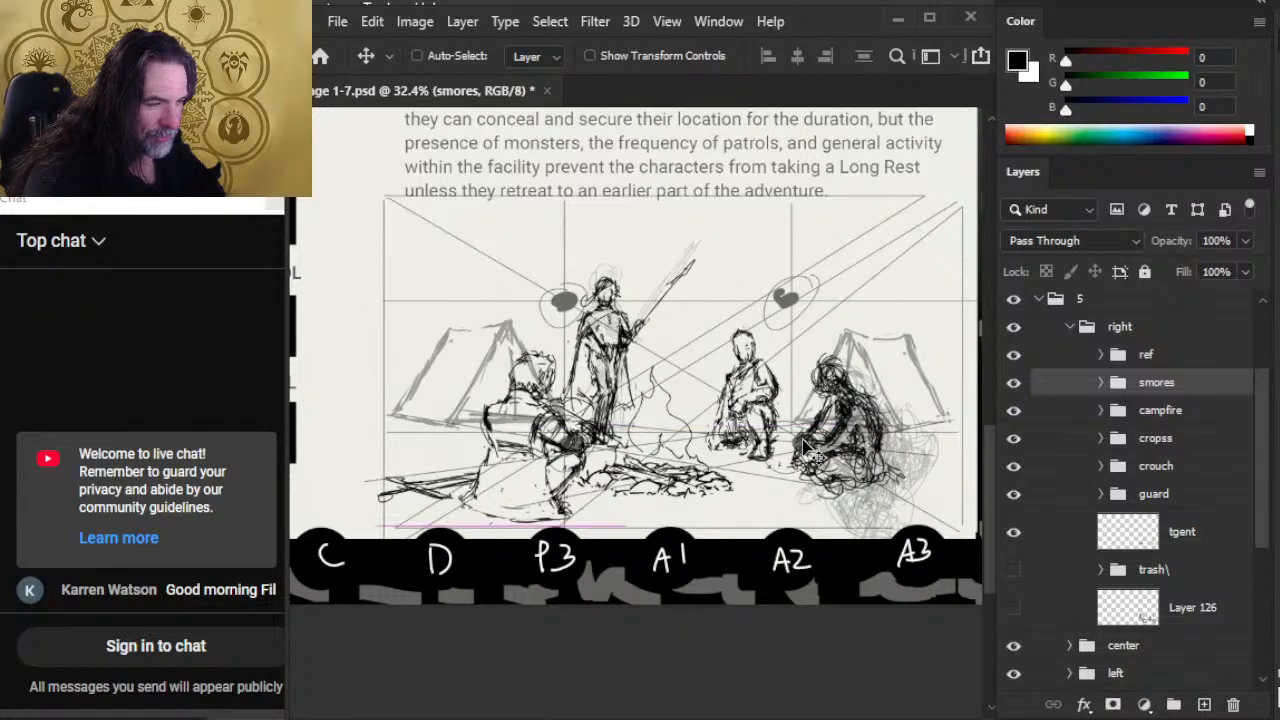
pyautogui.moveTo(833, 487); pyautogui.dragTo(811, 456)
pyautogui.press('l')
pyautogui.rightClick(751, 405)
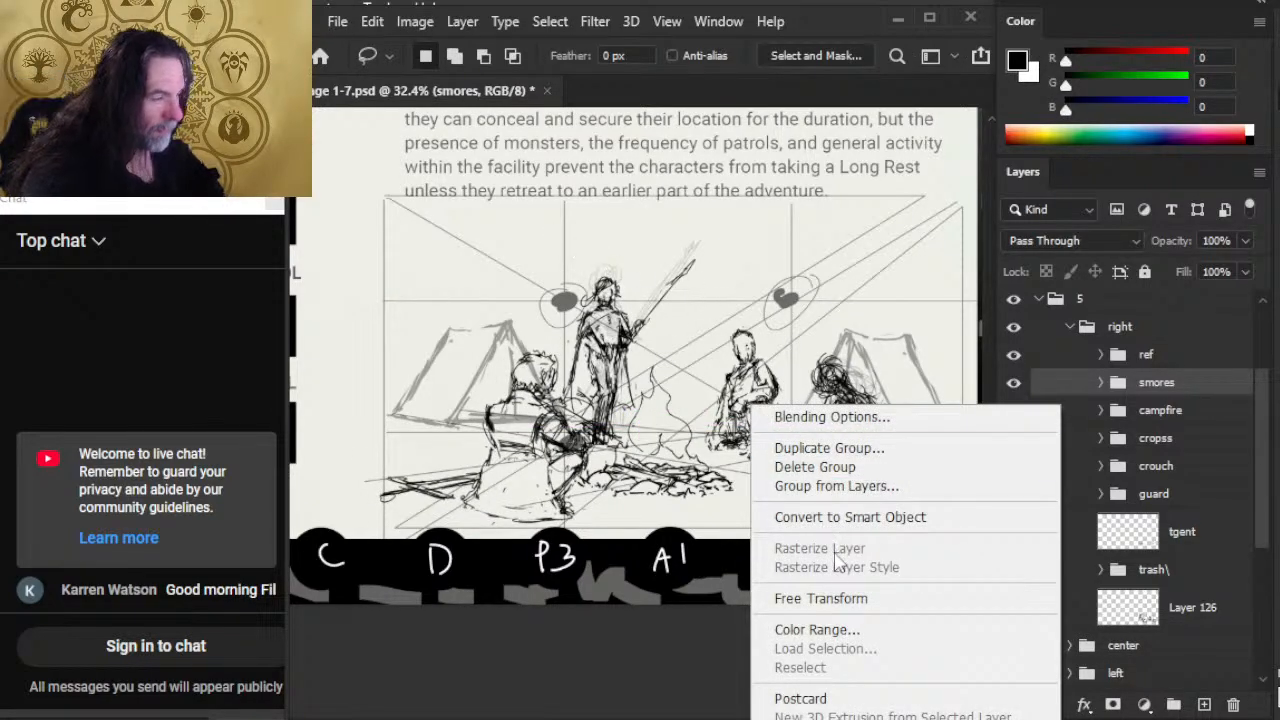
pyautogui.click(827, 600)
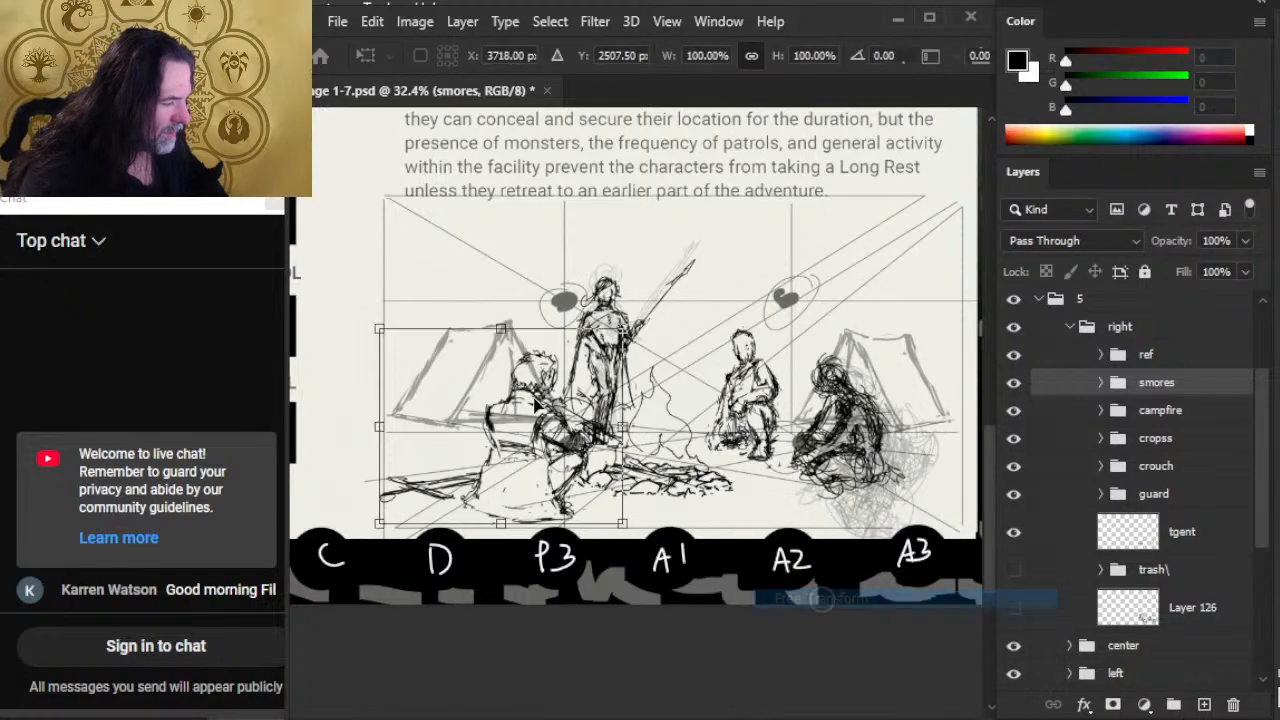
pyautogui.moveTo(380, 327); pyautogui.dragTo(363, 312)
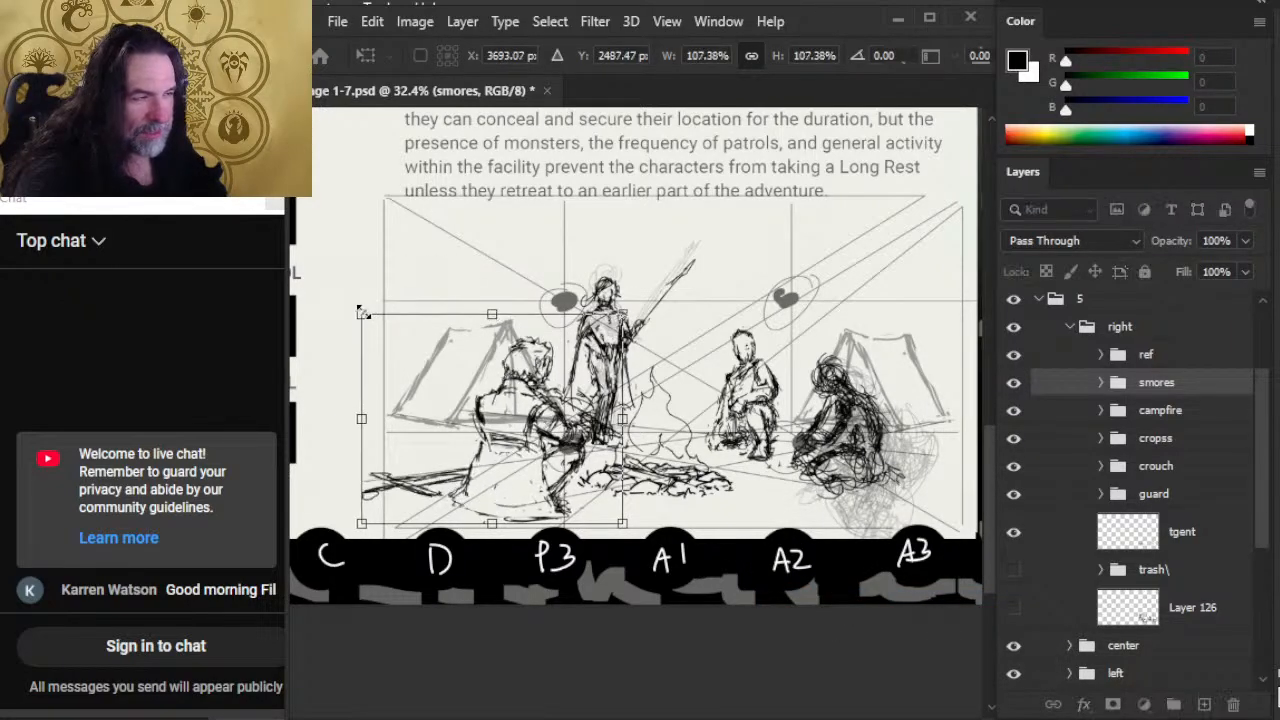
pyautogui.press('Return')
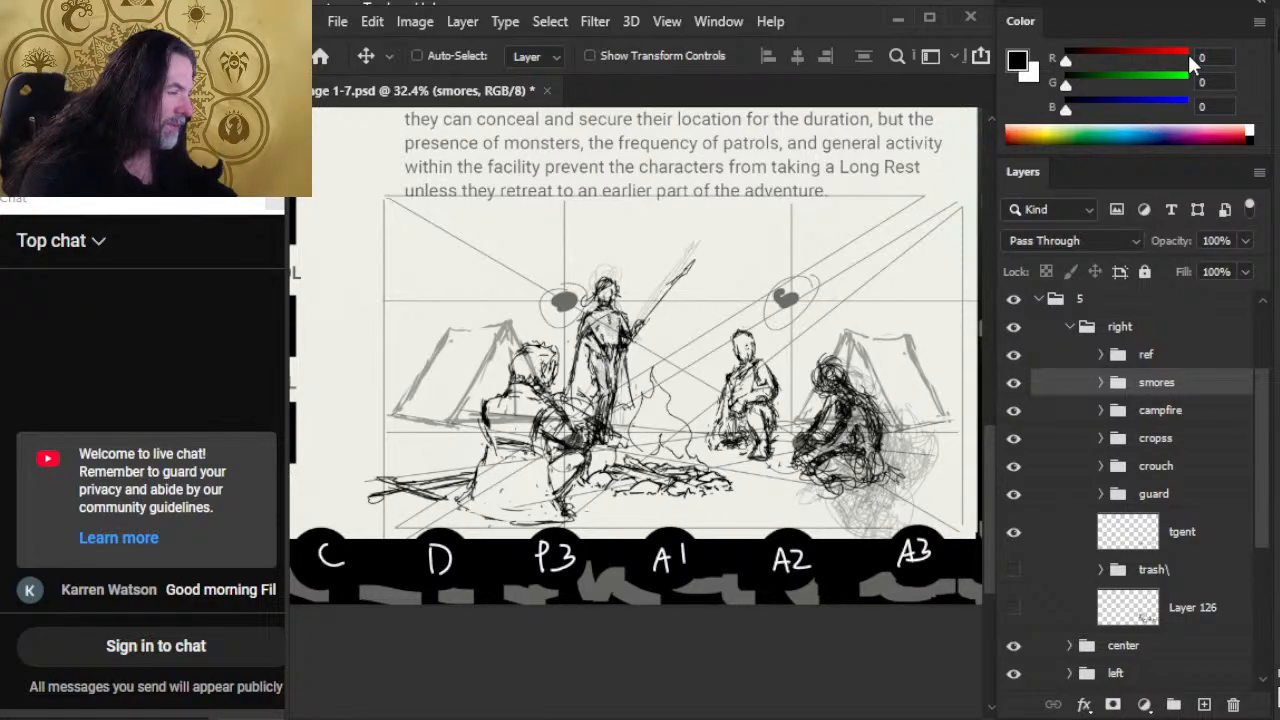
# Step: Select the cropss group and scale its seated figure up to about 104.6% with Free Transform
pyautogui.click(1082, 446)
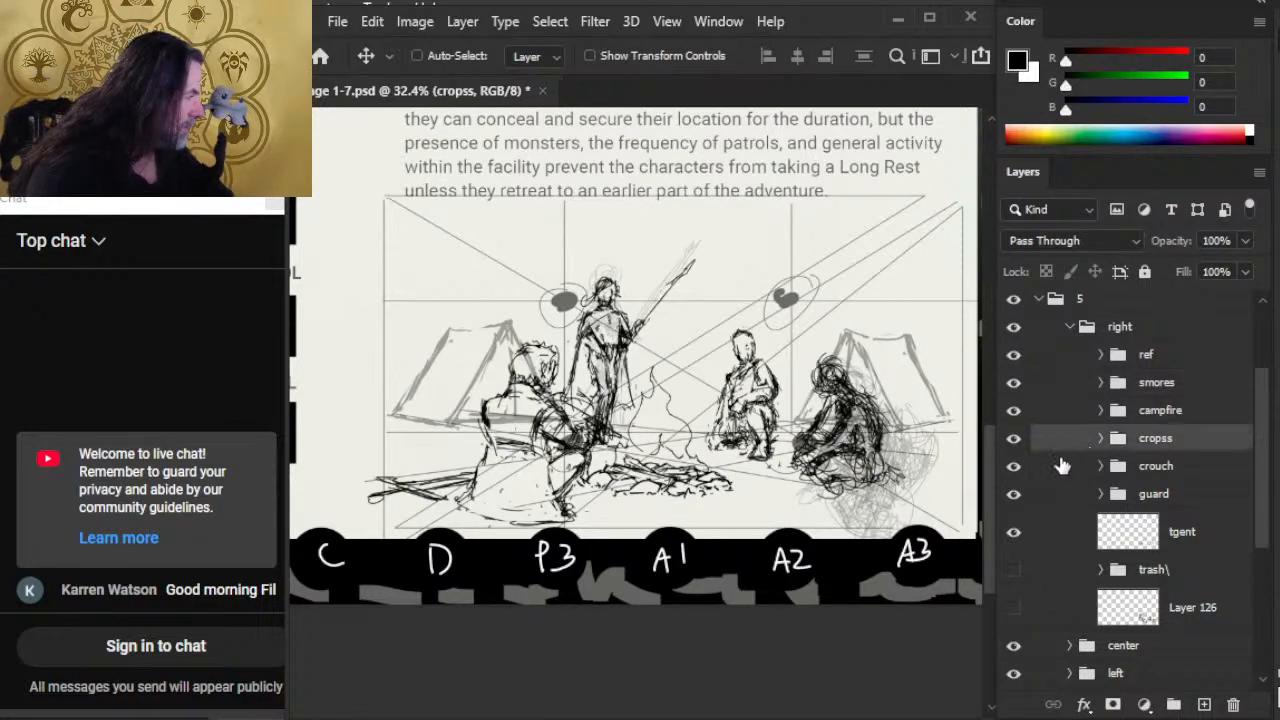
pyautogui.click(1075, 475)
pyautogui.click(1075, 449)
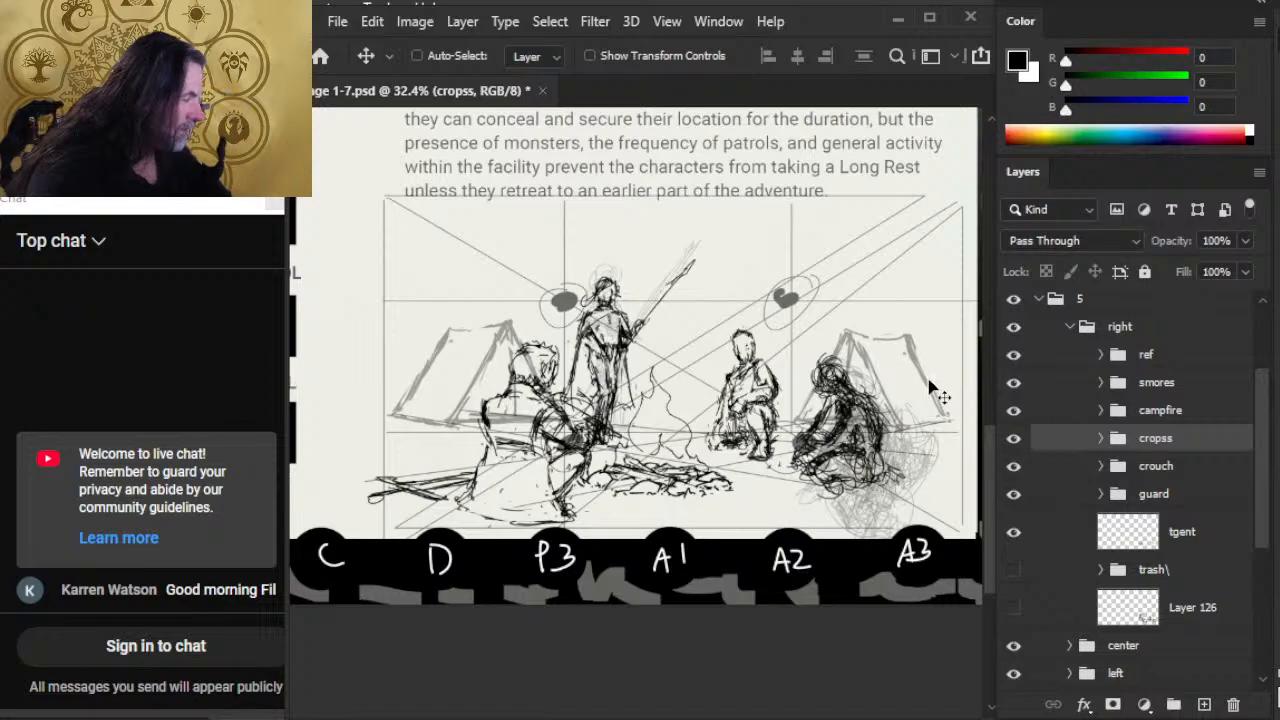
pyautogui.moveTo(928, 380)
pyautogui.mouseDown()
pyautogui.moveTo(934, 390)
pyautogui.moveTo(961, 344)
pyautogui.moveTo(904, 395)
pyautogui.mouseUp()
pyautogui.press('l')
pyautogui.rightClick(897, 375)
pyautogui.click(1005, 568)
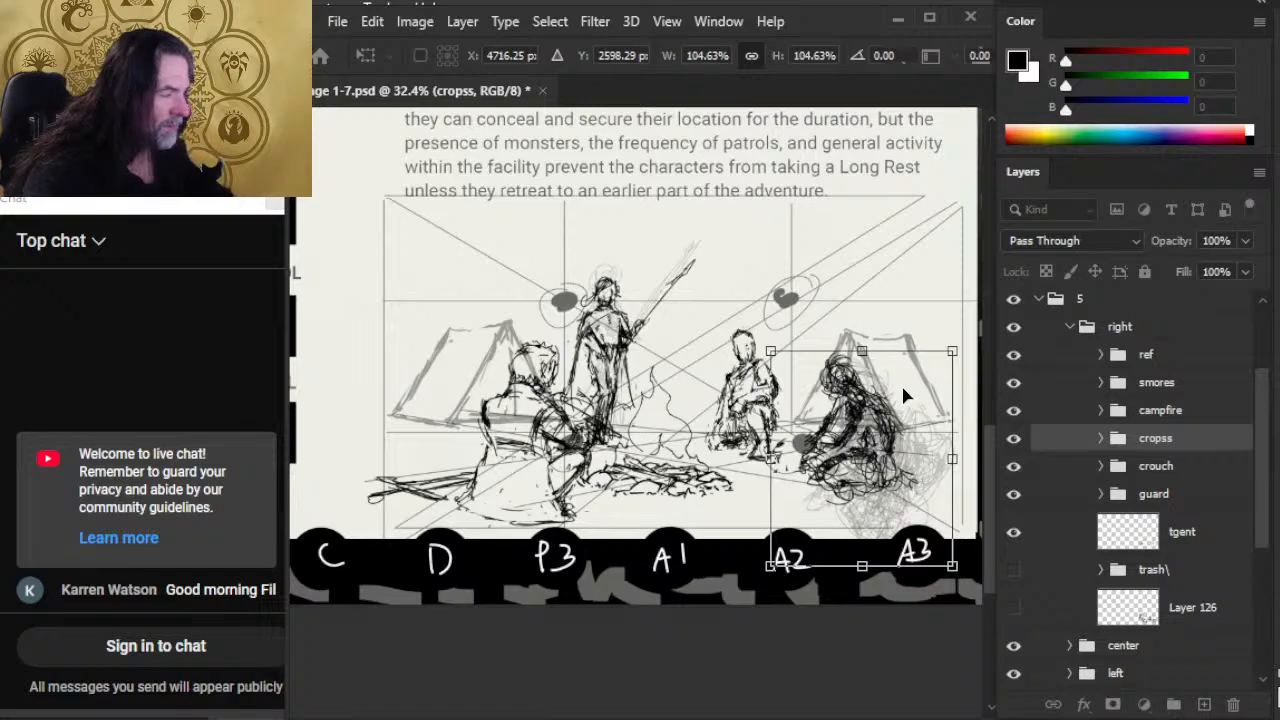
pyautogui.press('Return')
# Step: Nudge the cropss figure left and down in coarse increments, and shift the smores group slightly left and down
pyautogui.hotkey('shift', 'Left')
pyautogui.hotkey('shift', 'Down')
pyautogui.hotkey('shift', 'Down')
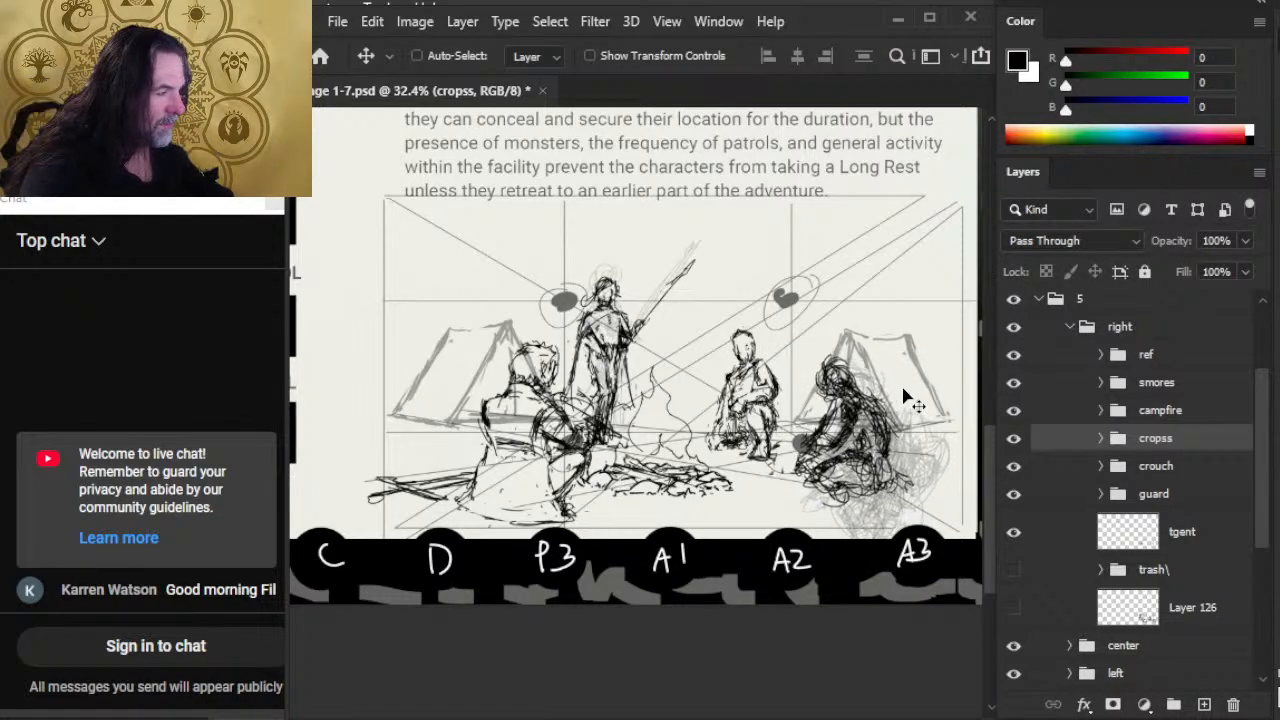
pyautogui.hotkey('shift', 'Left')
pyautogui.hotkey('shift', 'Down')
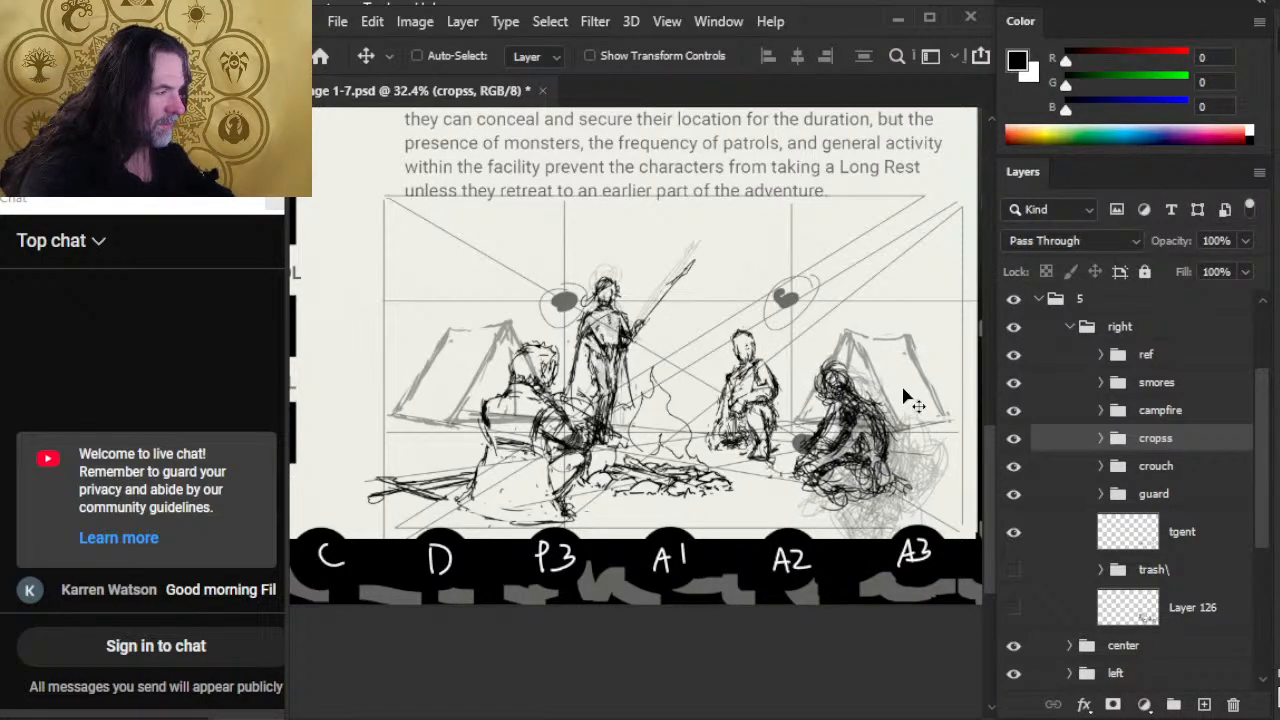
pyautogui.click(1067, 391)
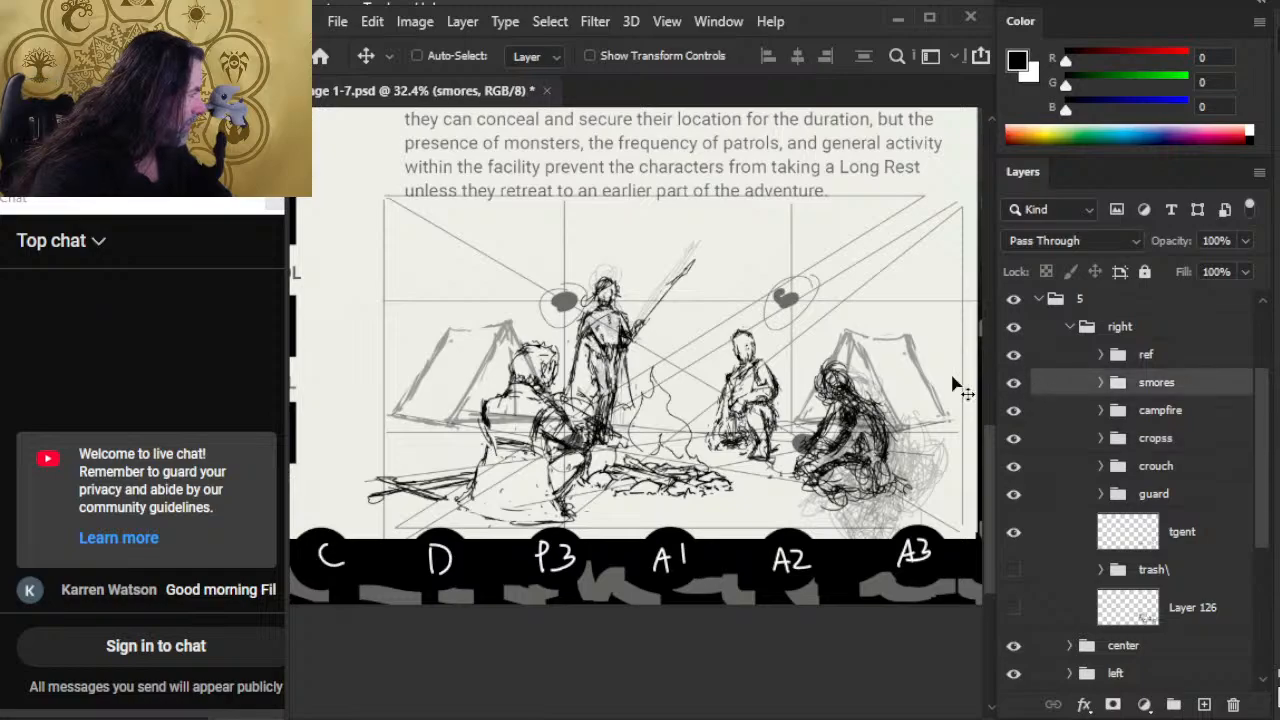
pyautogui.moveTo(767, 511)
pyautogui.mouseDown()
pyautogui.moveTo(756, 487)
pyautogui.moveTo(792, 490)
pyautogui.mouseUp()
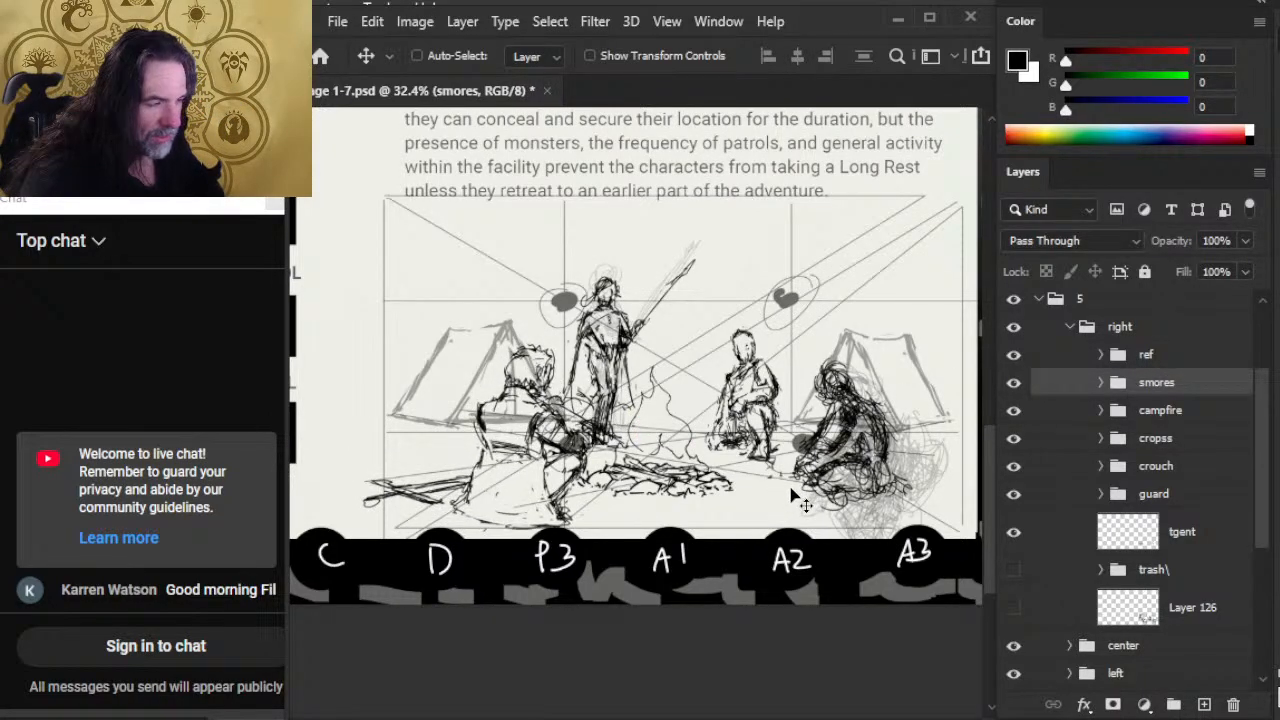
# Step: Try raising the campfire group slightly and scaling it down a little with Free Transform
pyautogui.click(1080, 414)
pyautogui.moveTo(877, 514); pyautogui.dragTo(873, 501)
pyautogui.press('l')
pyautogui.rightClick(772, 387)
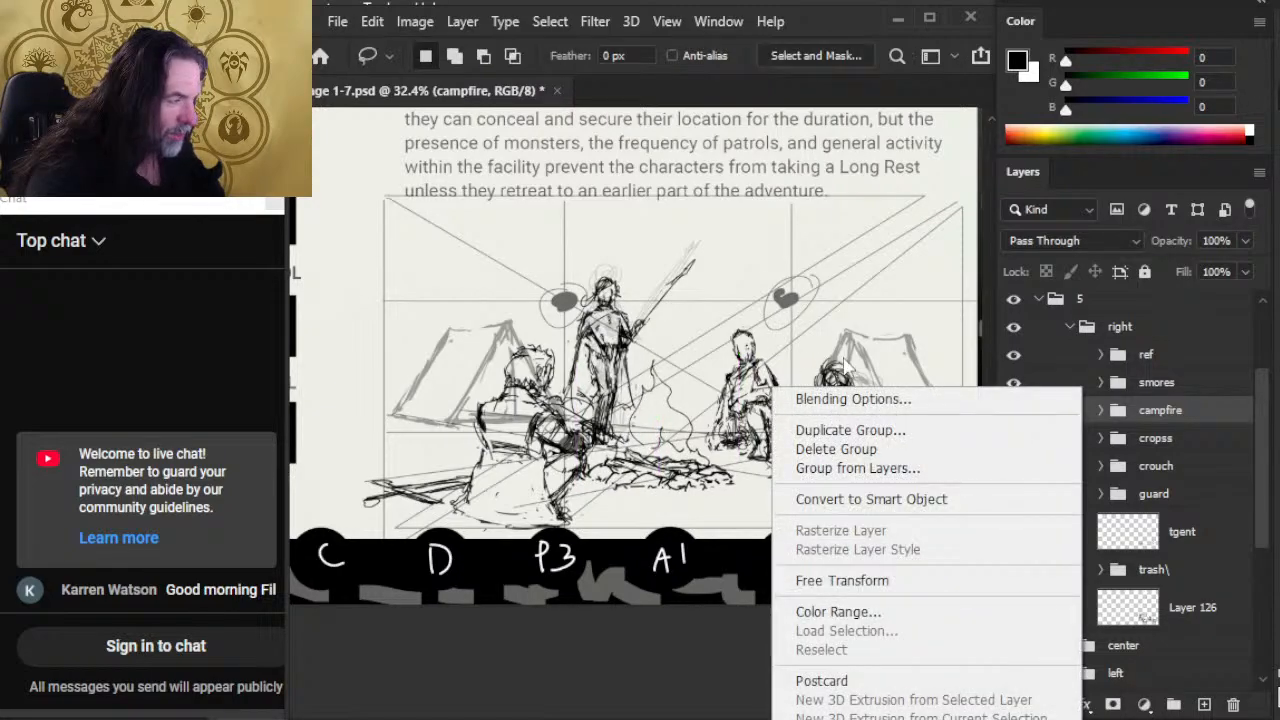
pyautogui.click(860, 580)
pyautogui.moveTo(577, 358); pyautogui.dragTo(581, 362)
pyautogui.press('Return')
# Step: Expand the campfire group and try flattening its fire layer by raising the lower edge with Free Transform
pyautogui.press('l')
pyautogui.rightClick(777, 366)
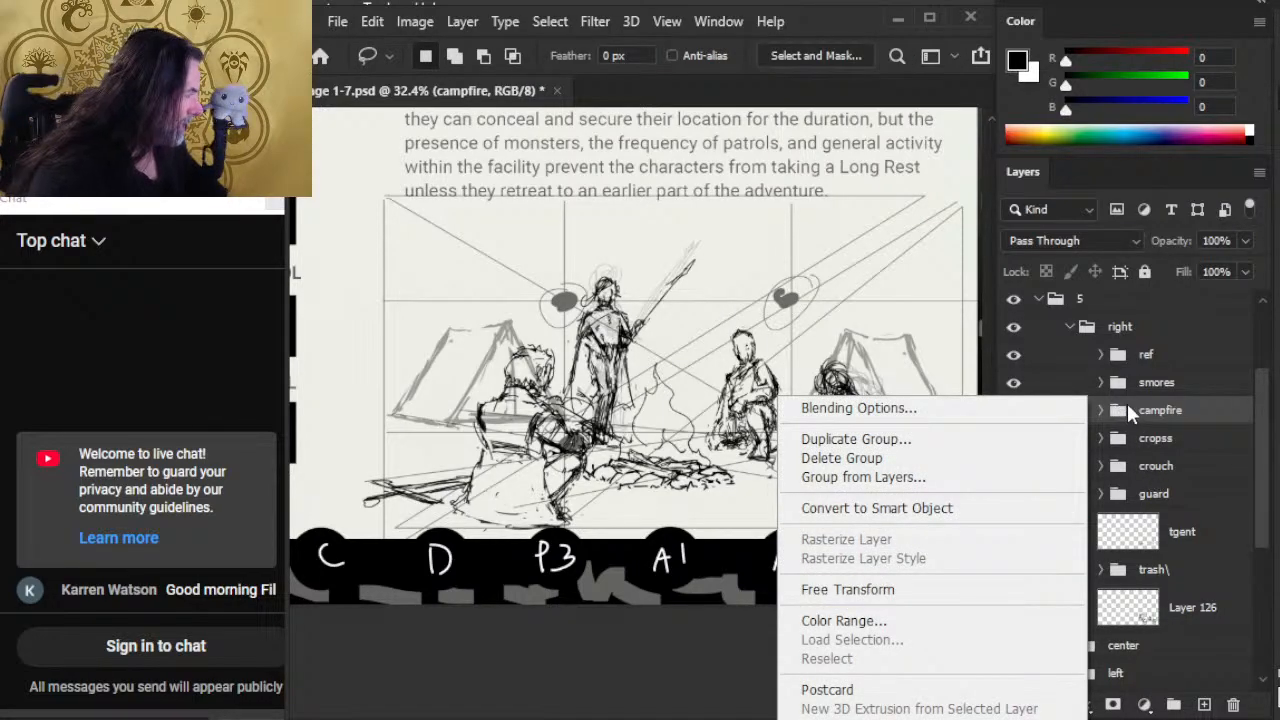
pyautogui.click(1127, 405)
pyautogui.click(1101, 411)
pyautogui.click(1166, 496)
pyautogui.rightClick(783, 407)
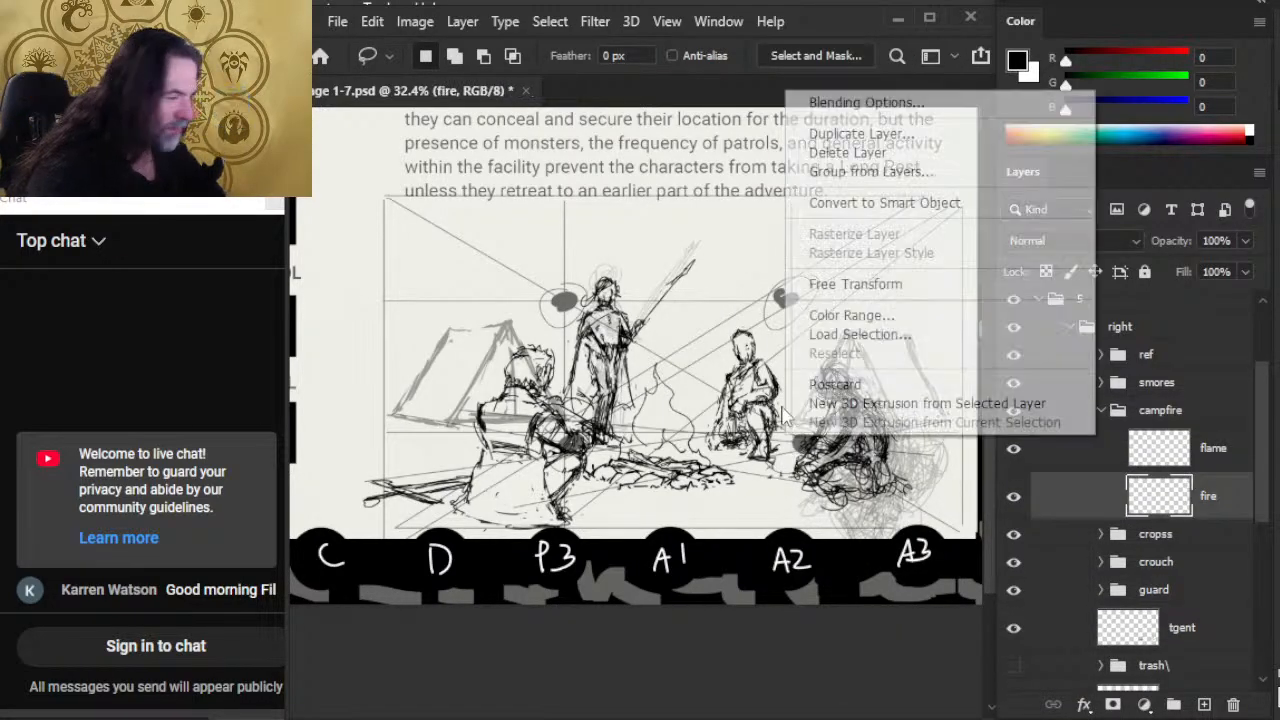
pyautogui.click(850, 284)
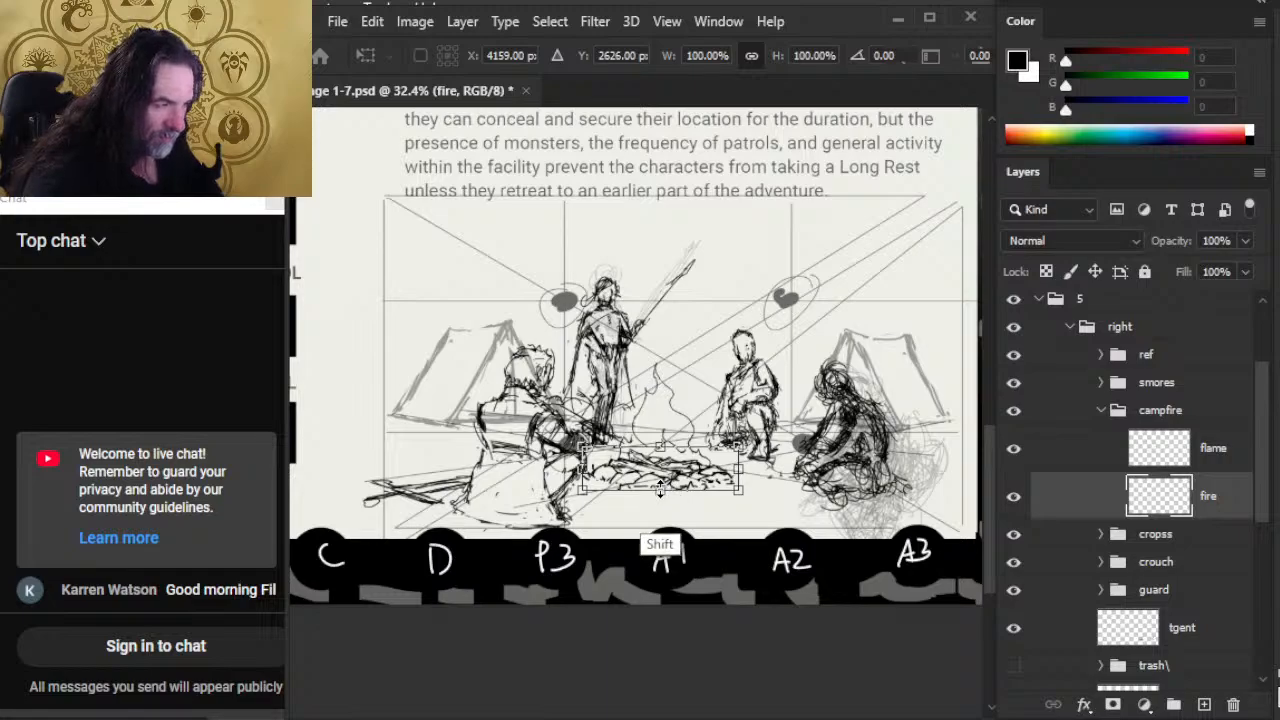
pyautogui.moveTo(660, 488); pyautogui.dragTo(655, 480)
pyautogui.press('Return')
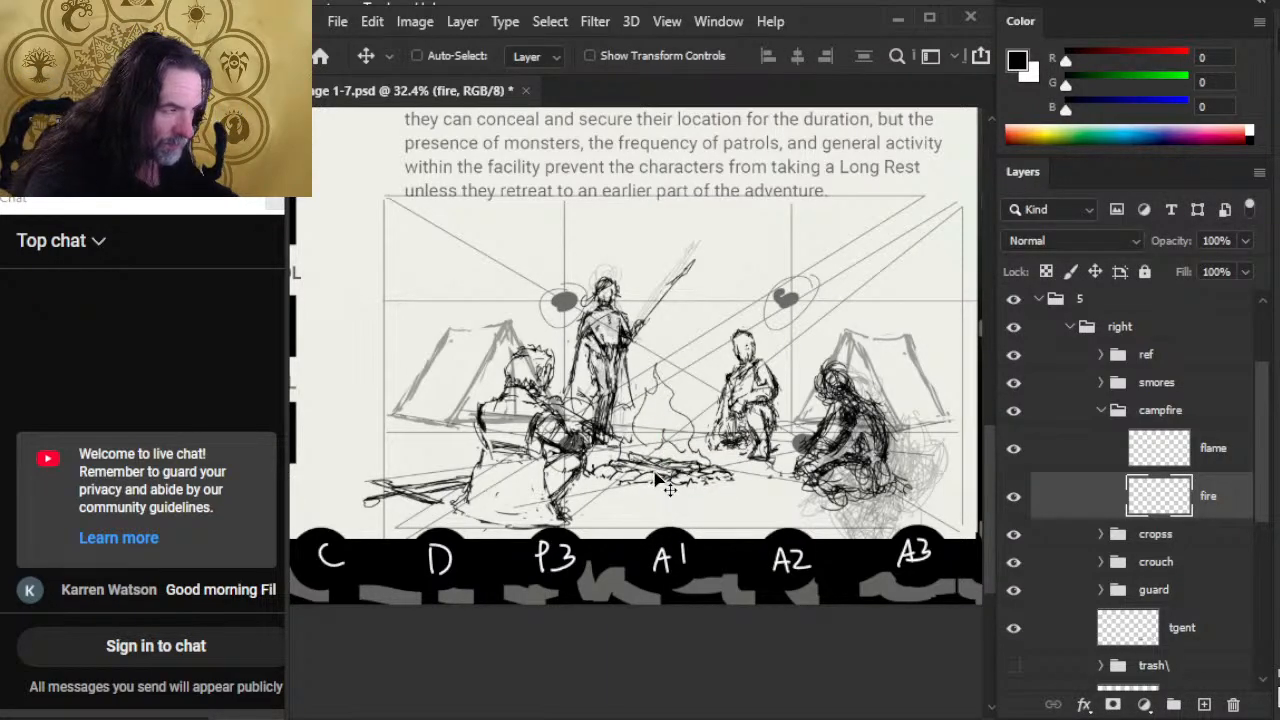
# Step: Collapse the campfire group and try shifting the whole campfire slightly right and down
pyautogui.click(1093, 414)
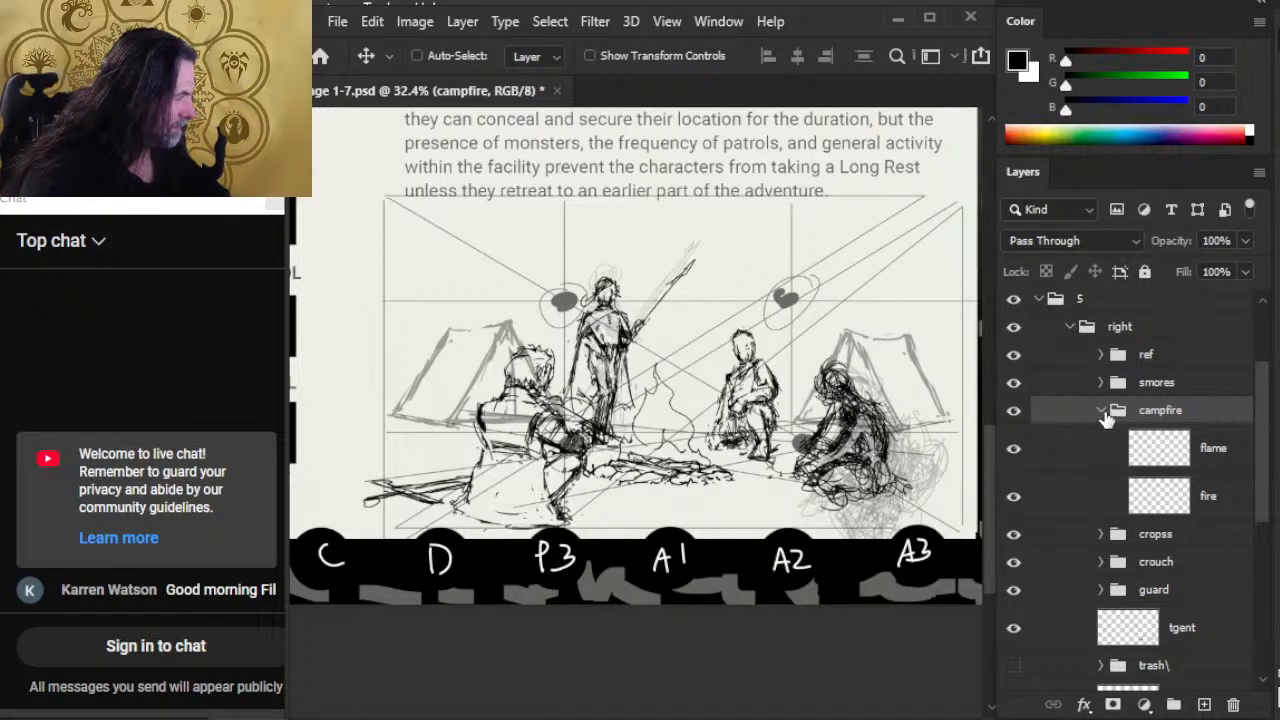
pyautogui.click(1103, 413)
pyautogui.moveTo(846, 491); pyautogui.dragTo(851, 495)
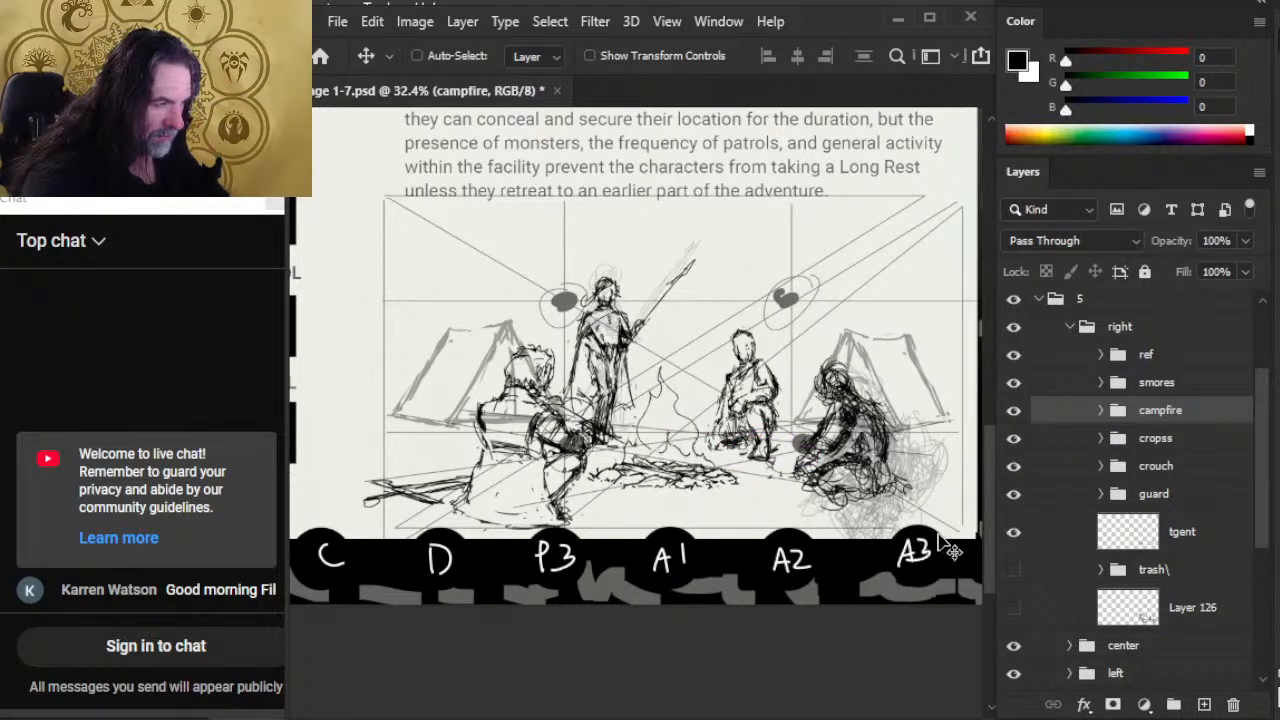
pyautogui.moveTo(929, 517); pyautogui.dragTo(894, 510)
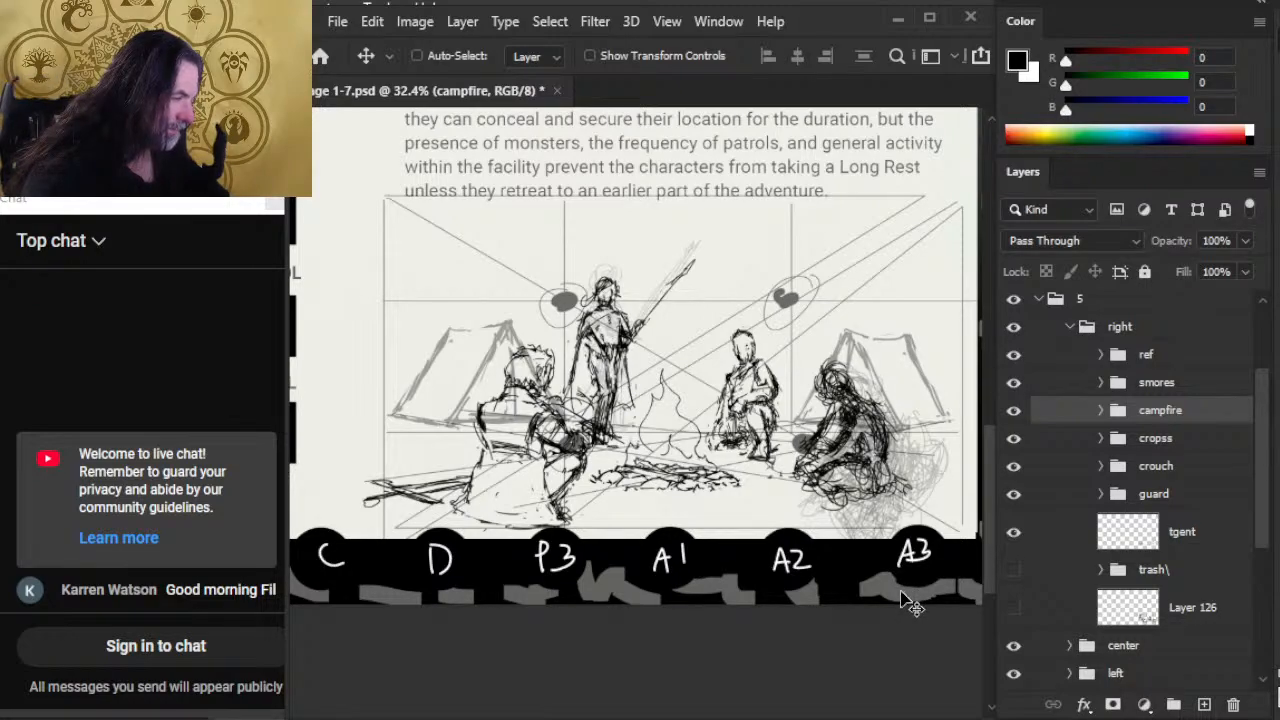
# Step: Undo the recent campfire edits and move the whole campfire group slightly right and up
pyautogui.press('ctrl')
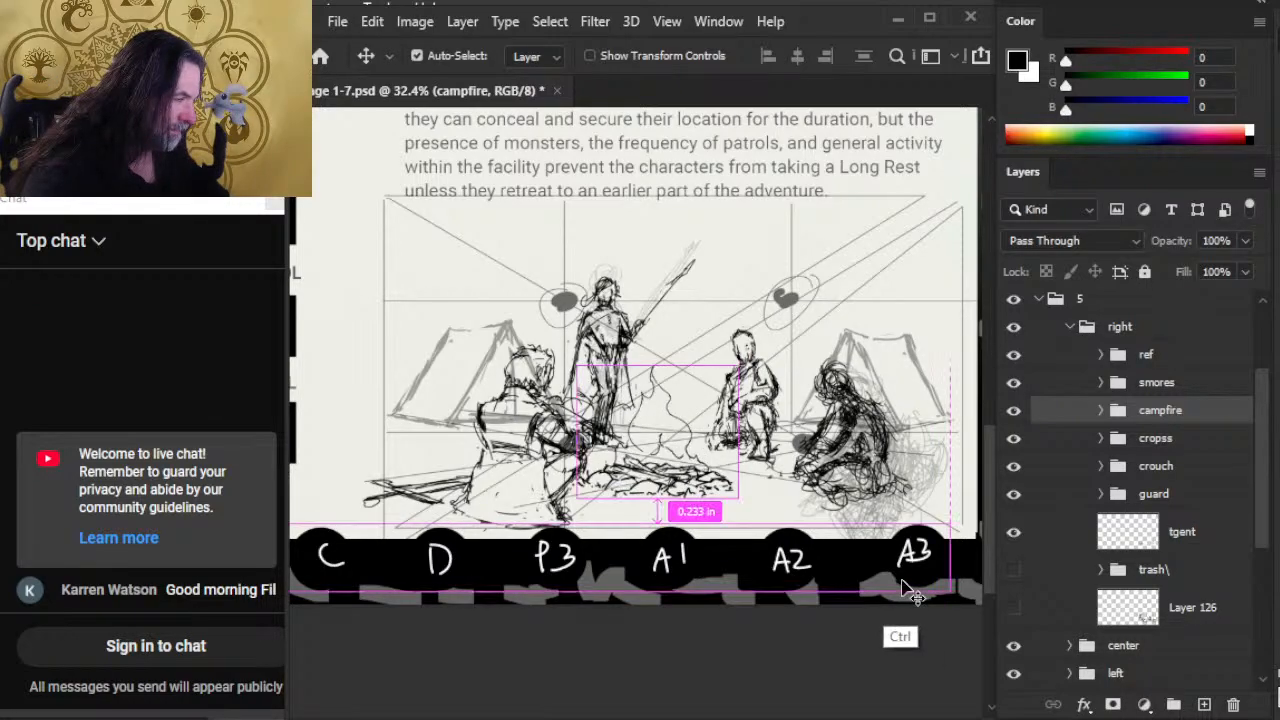
pyautogui.moveTo(749, 490); pyautogui.dragTo(756, 488)
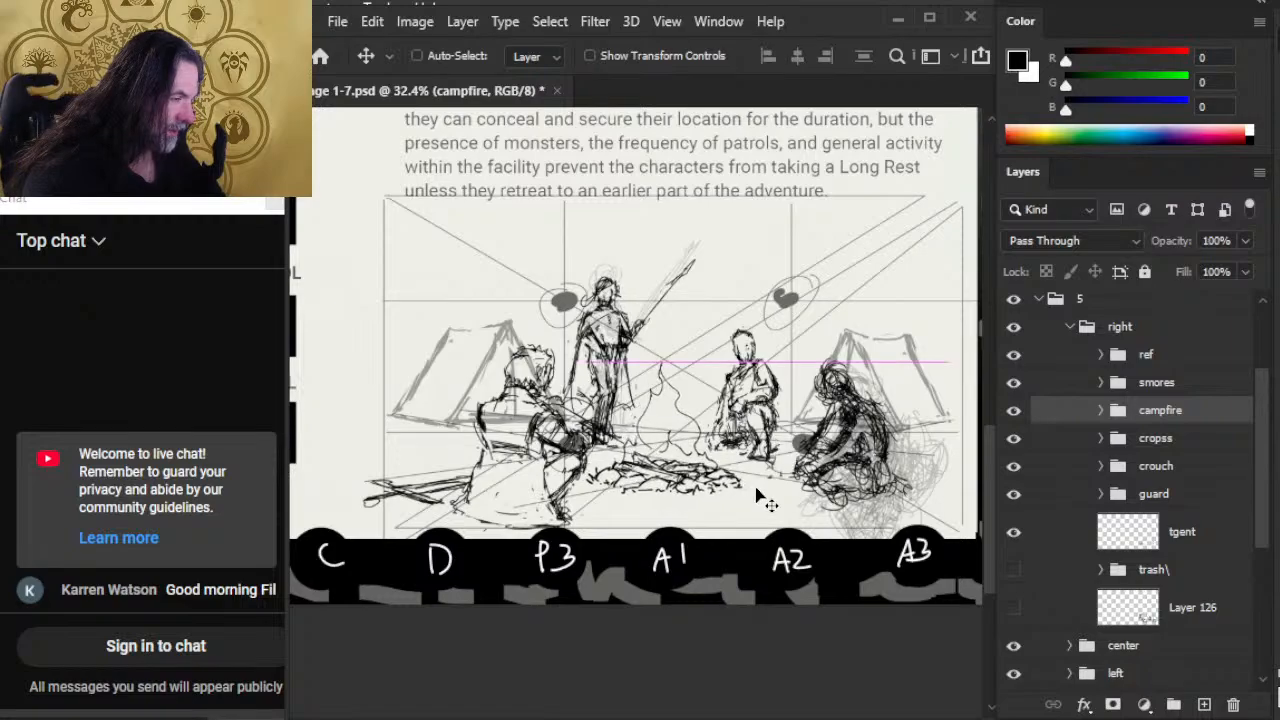
pyautogui.press('ctrl')
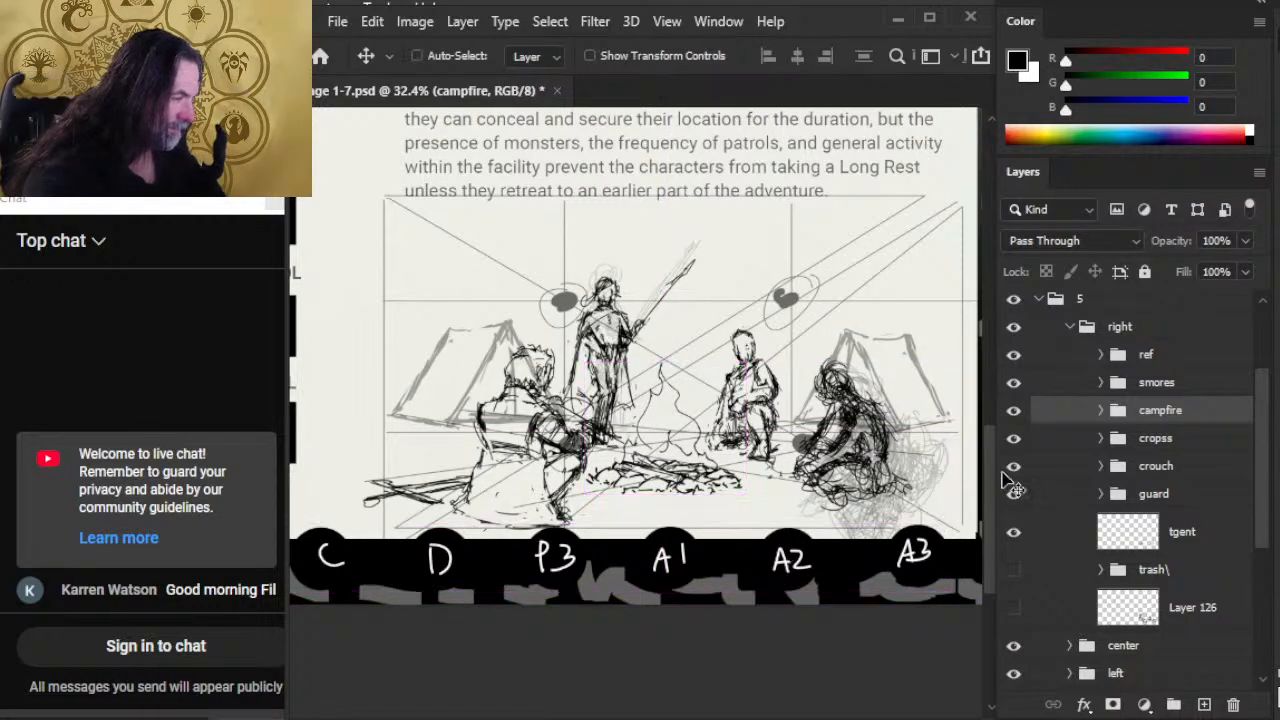
# Step: Flatten the campfire group's fire layer from below and narrow it from the left side with Free Transform
pyautogui.click(1101, 411)
pyautogui.click(1168, 496)
pyautogui.press('l')
pyautogui.rightClick(799, 412)
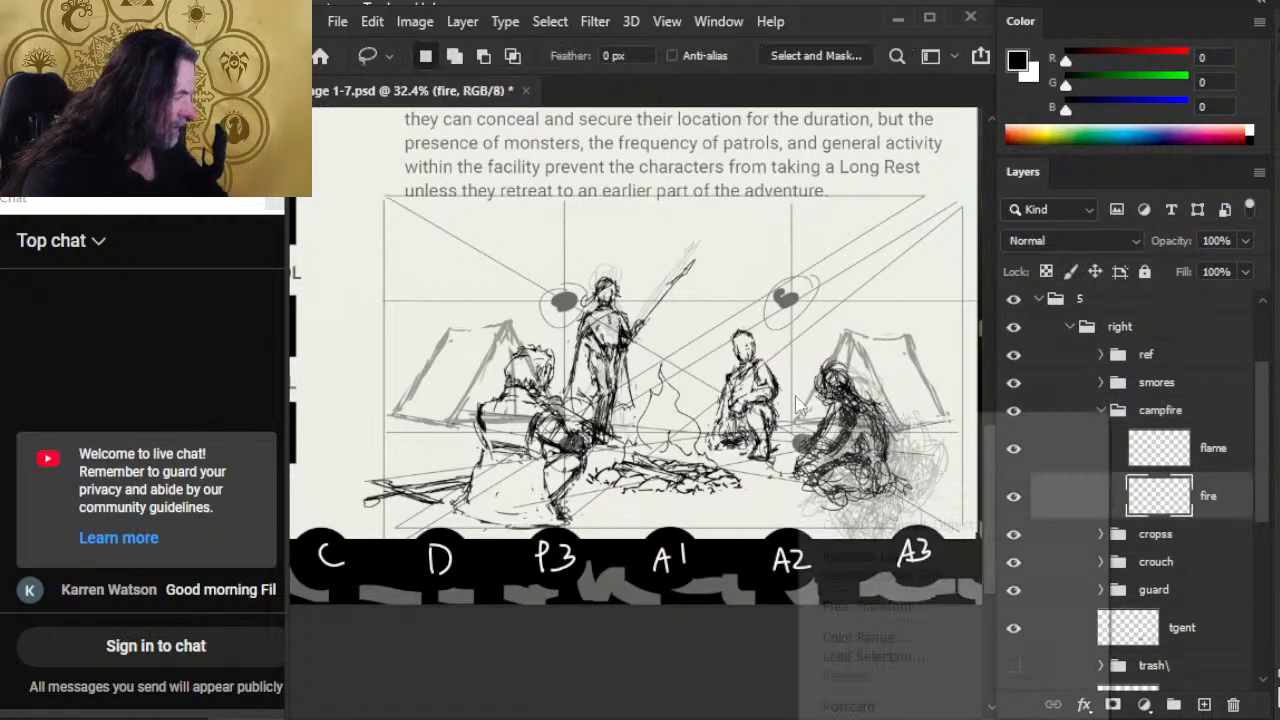
pyautogui.click(885, 606)
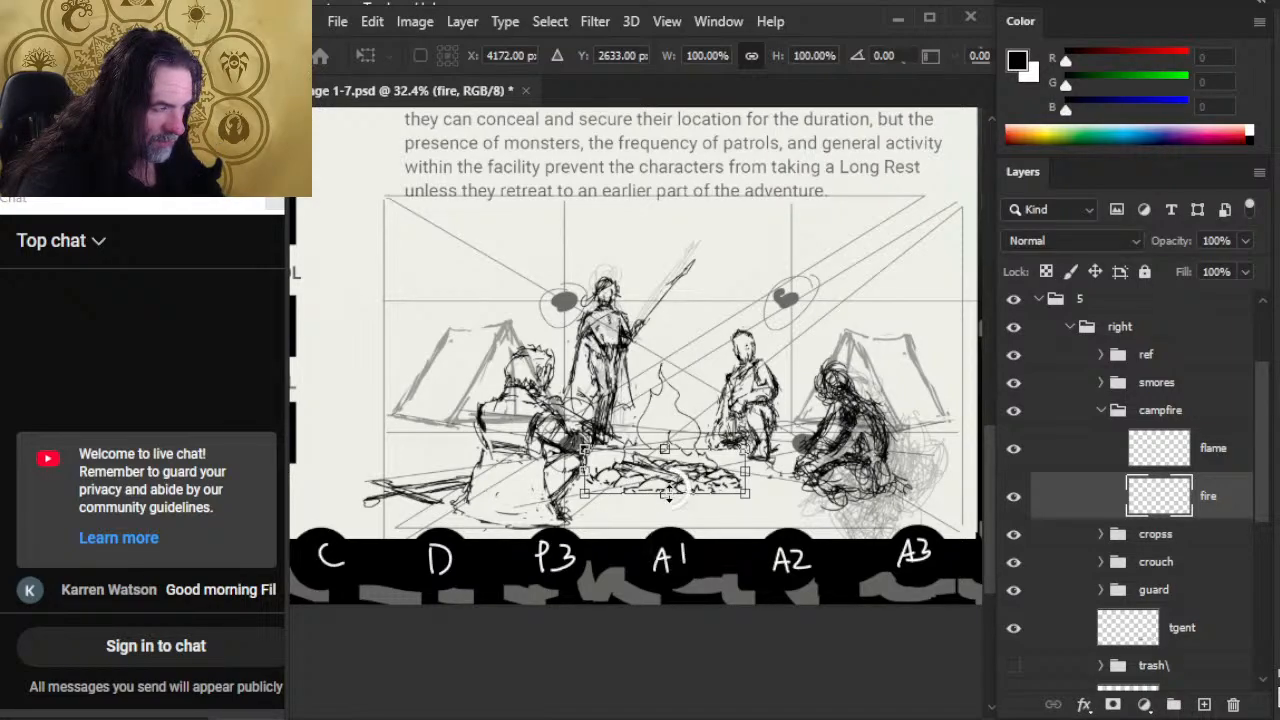
pyautogui.moveTo(668, 485); pyautogui.dragTo(675, 486)
pyautogui.moveTo(577, 463); pyautogui.dragTo(590, 466)
pyautogui.press('Return')
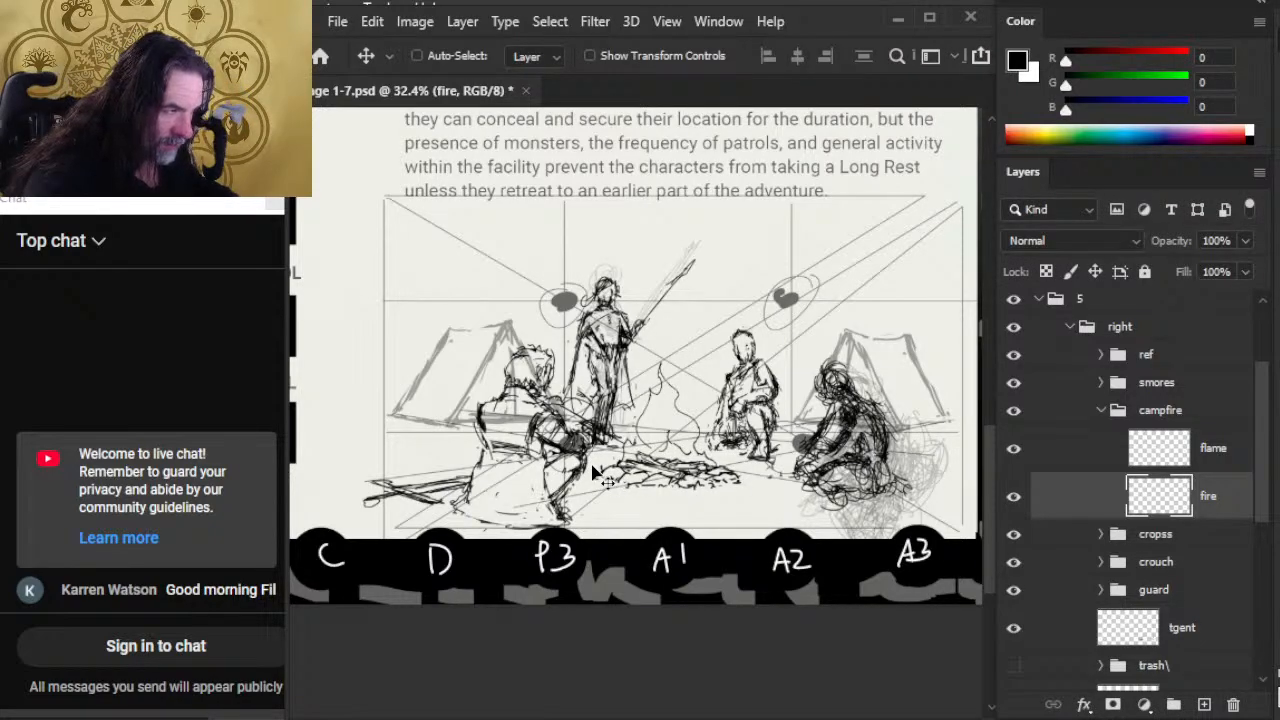
# Step: Collapse the campfire group, nudge it slightly left, and shift the tgent layer's tents slightly down and left
pyautogui.click(1100, 411)
pyautogui.hotkey('shift', 'Left')
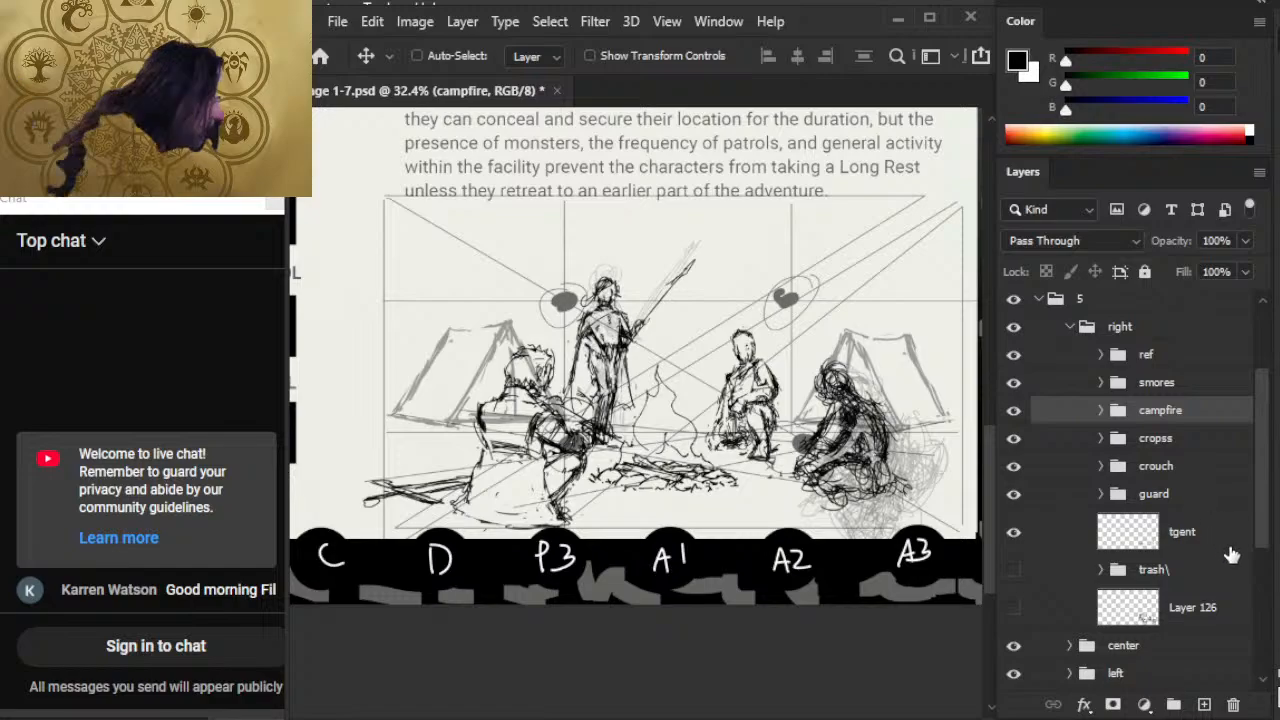
pyautogui.click(1122, 533)
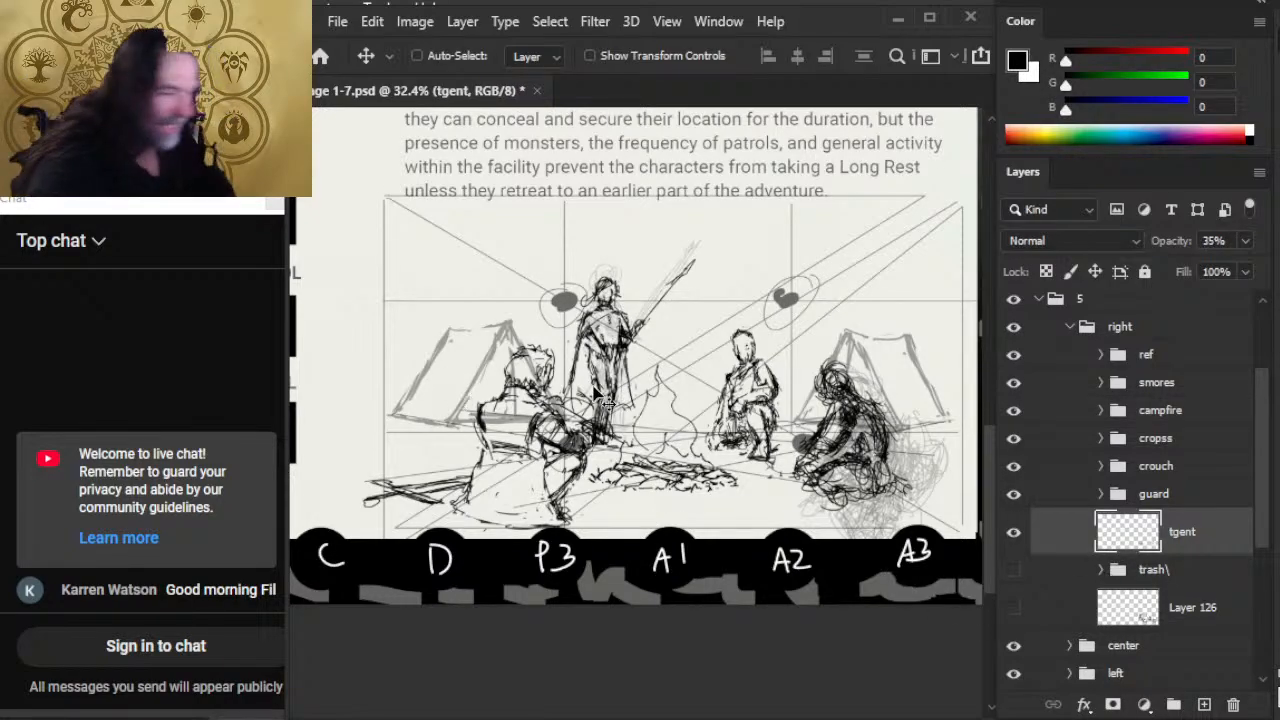
pyautogui.moveTo(672, 405); pyautogui.dragTo(662, 395)
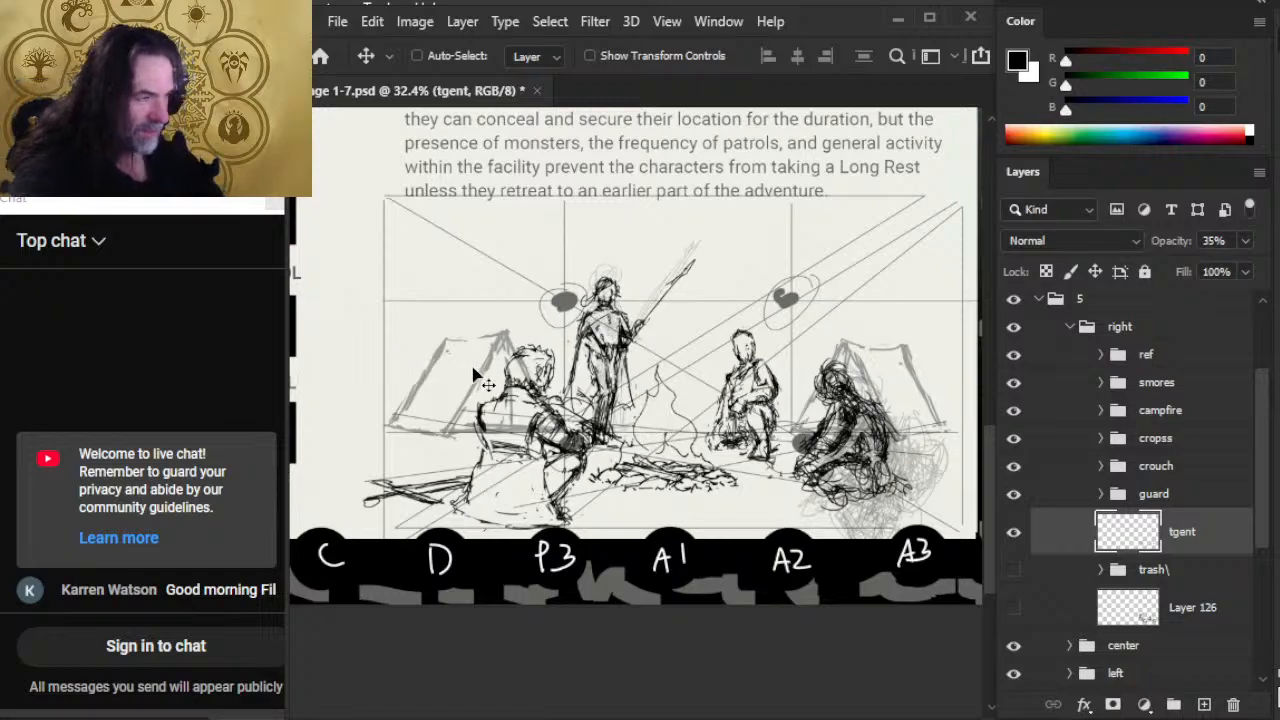
# Step: Lasso the right tent on the tgent layer, move it left behind the seated figure, and deselect it
pyautogui.press('l')
pyautogui.moveTo(883, 326)
pyautogui.mouseDown()
pyautogui.moveTo(932, 320)
pyautogui.moveTo(884, 325)
pyautogui.mouseUp()
pyautogui.press('v')
pyautogui.moveTo(905, 411); pyautogui.dragTo(913, 412)
pyautogui.press('l')
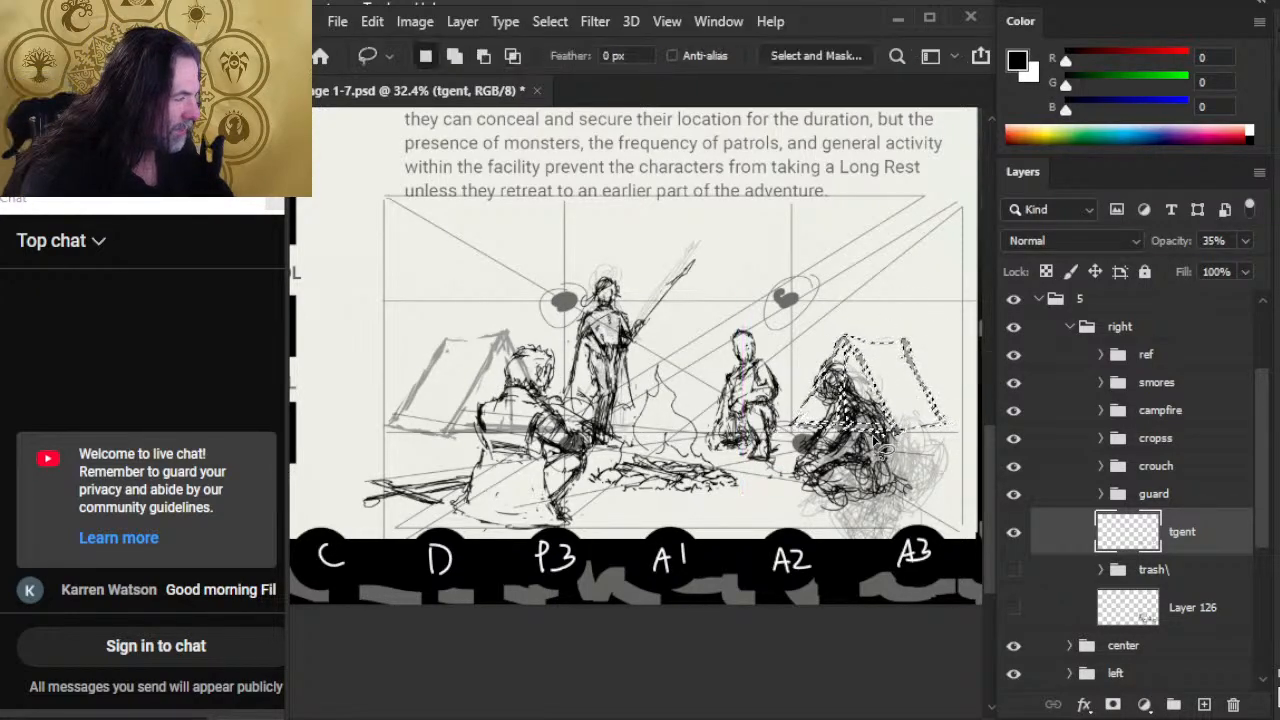
pyautogui.press('v')
pyautogui.moveTo(921, 463)
pyautogui.mouseDown()
pyautogui.moveTo(900, 410)
pyautogui.moveTo(932, 470)
pyautogui.mouseUp()
pyautogui.hotkey('ctrl', 'd')
# Step: Lasso the left tent on the tgent layer and move it slightly left, away from the foreground figure
pyautogui.press('l')
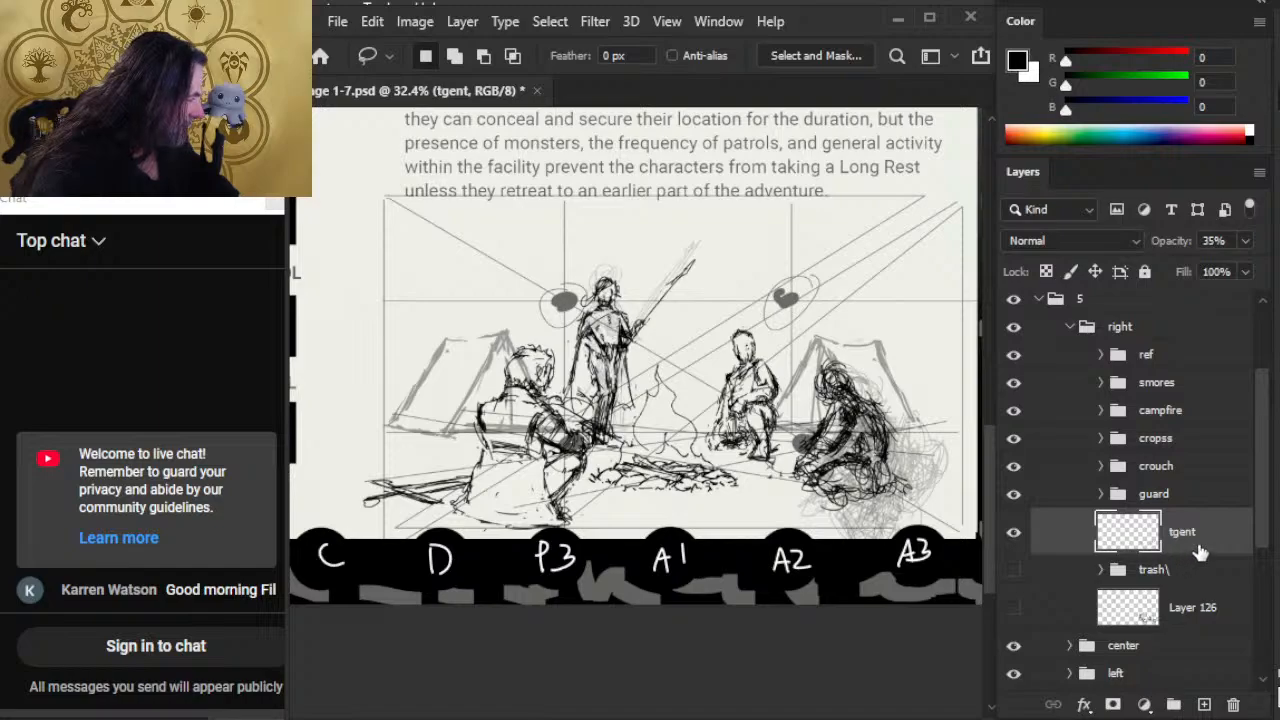
pyautogui.moveTo(443, 319)
pyautogui.mouseDown()
pyautogui.moveTo(575, 325)
pyautogui.moveTo(445, 322)
pyautogui.mouseUp()
pyautogui.press('v')
pyautogui.moveTo(528, 404); pyautogui.dragTo(532, 411)
pyautogui.moveTo(629, 481); pyautogui.dragTo(634, 483)
pyautogui.moveTo(688, 521); pyautogui.dragTo(667, 514)
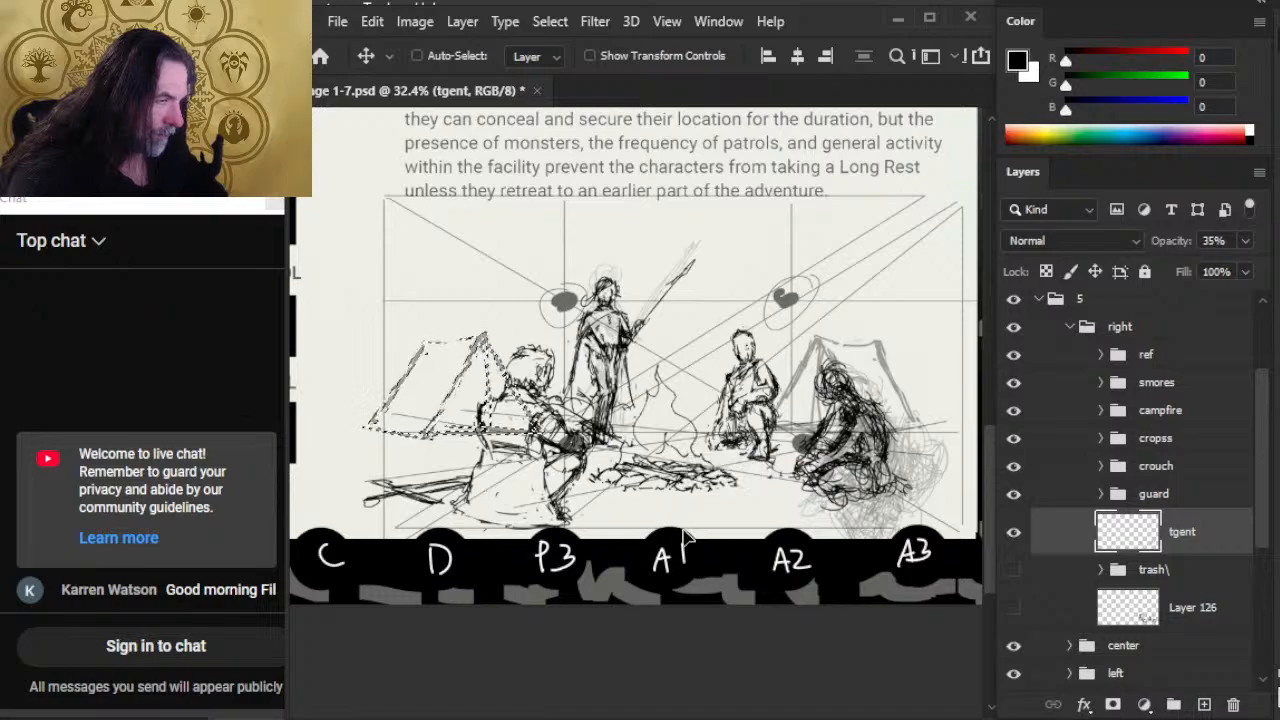
# Step: Move the whole right group slightly up and right beneath the page text
pyautogui.press('z')
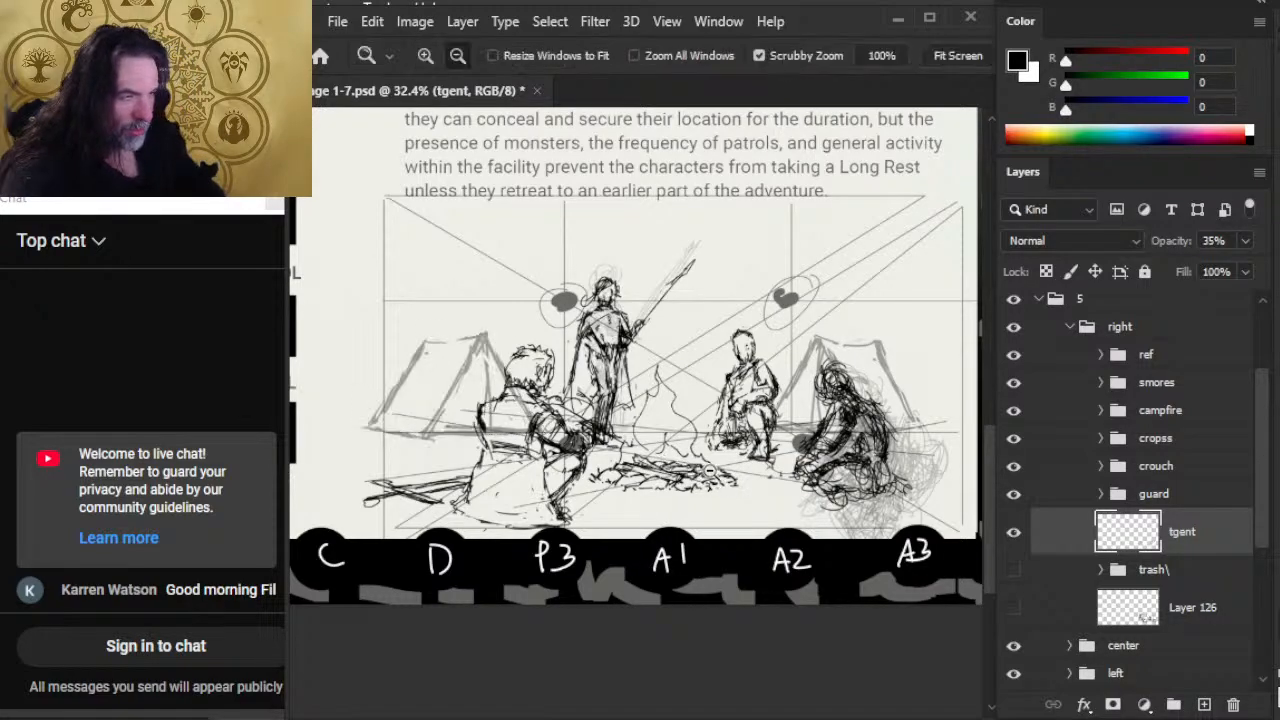
pyautogui.keyDown('alt'); pyautogui.click(677, 534); pyautogui.keyUp('alt')
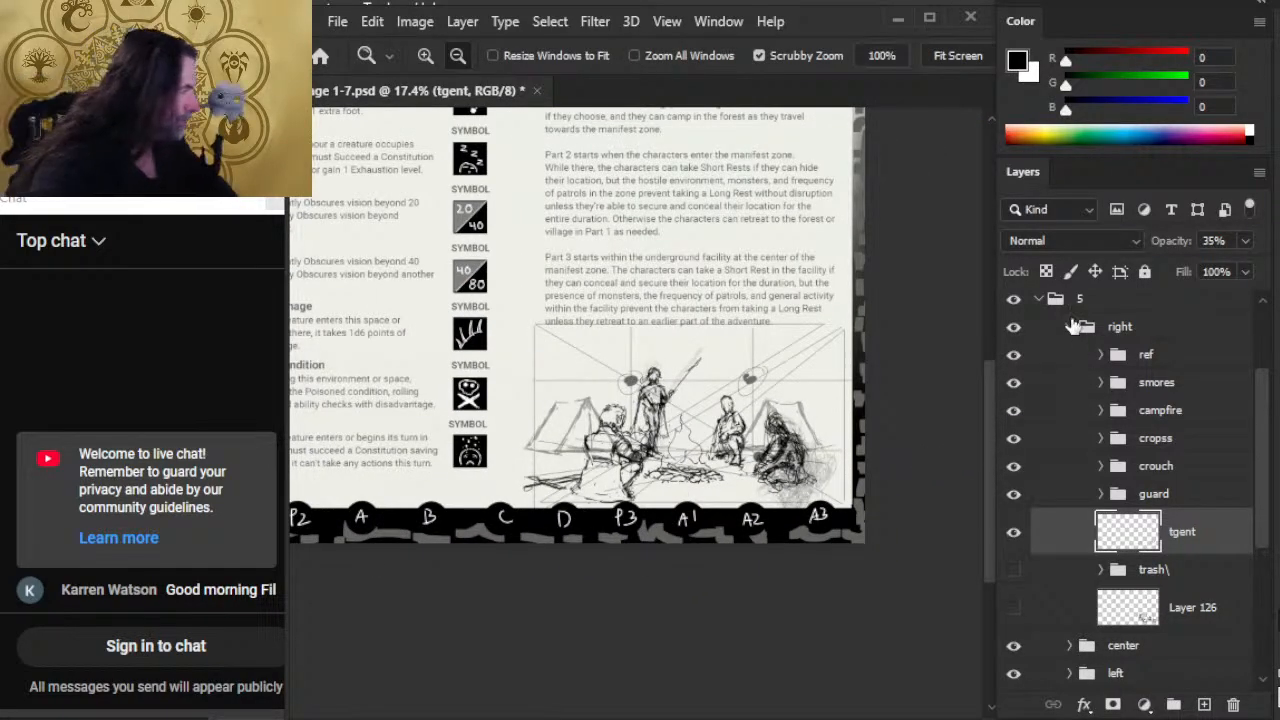
pyautogui.click(1140, 328)
pyautogui.press('v')
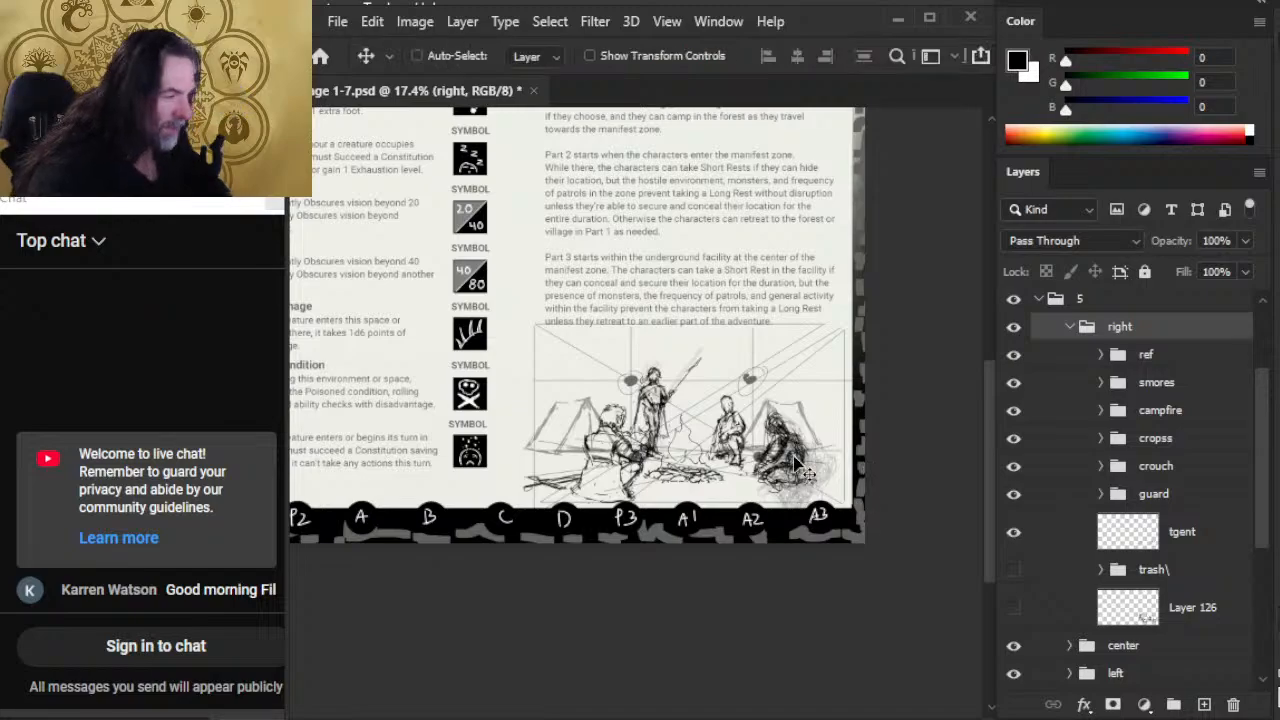
pyautogui.moveTo(797, 463); pyautogui.dragTo(801, 457)
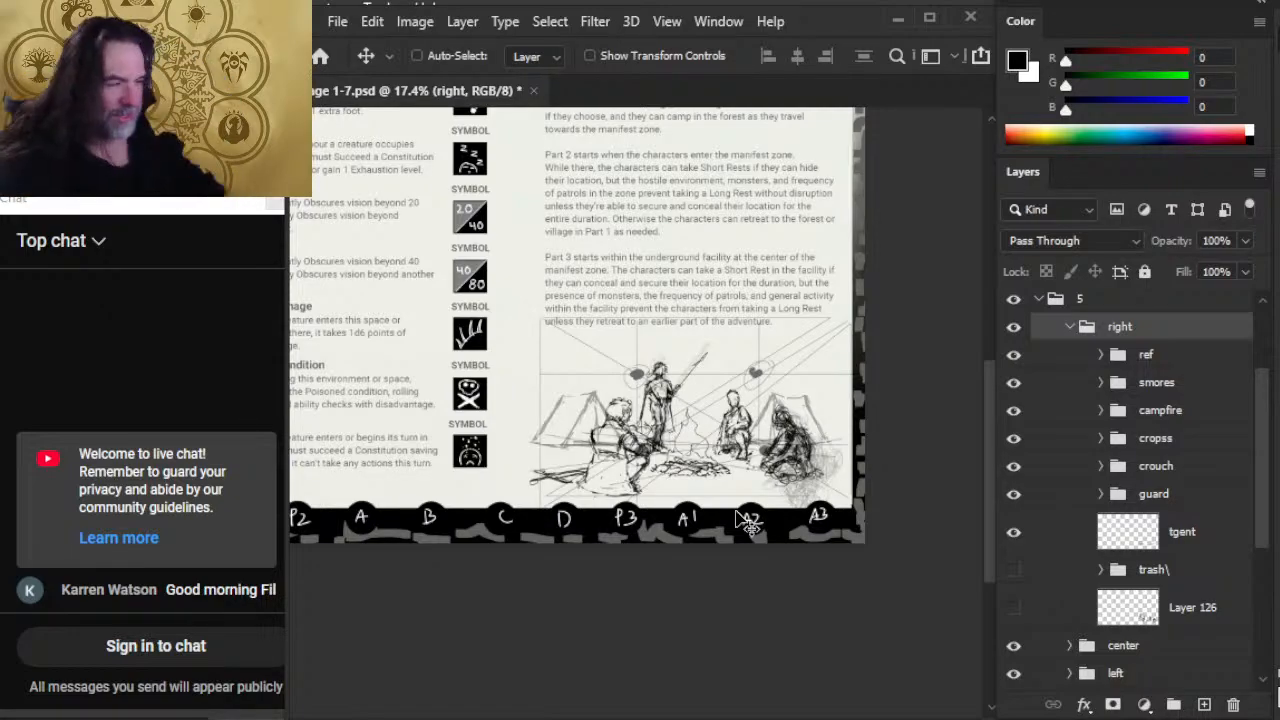
# Step: Expand the crouch group and erase the rough lines along the lower left side of the figure on its crouch layer
pyautogui.press('z')
pyautogui.moveTo(645, 445)
pyautogui.mouseDown()
pyautogui.moveTo(671, 470)
pyautogui.moveTo(464, 437)
pyautogui.mouseUp()
pyautogui.press('e')
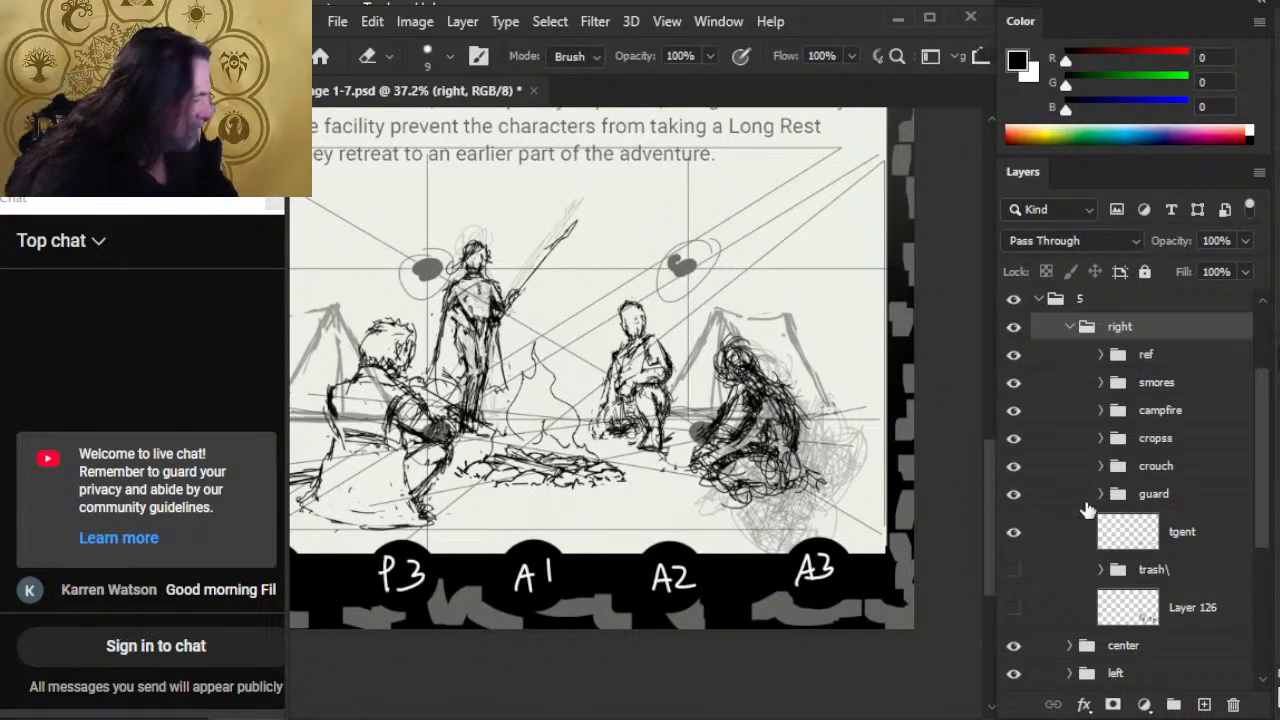
pyautogui.click(1101, 467)
pyautogui.click(1080, 506)
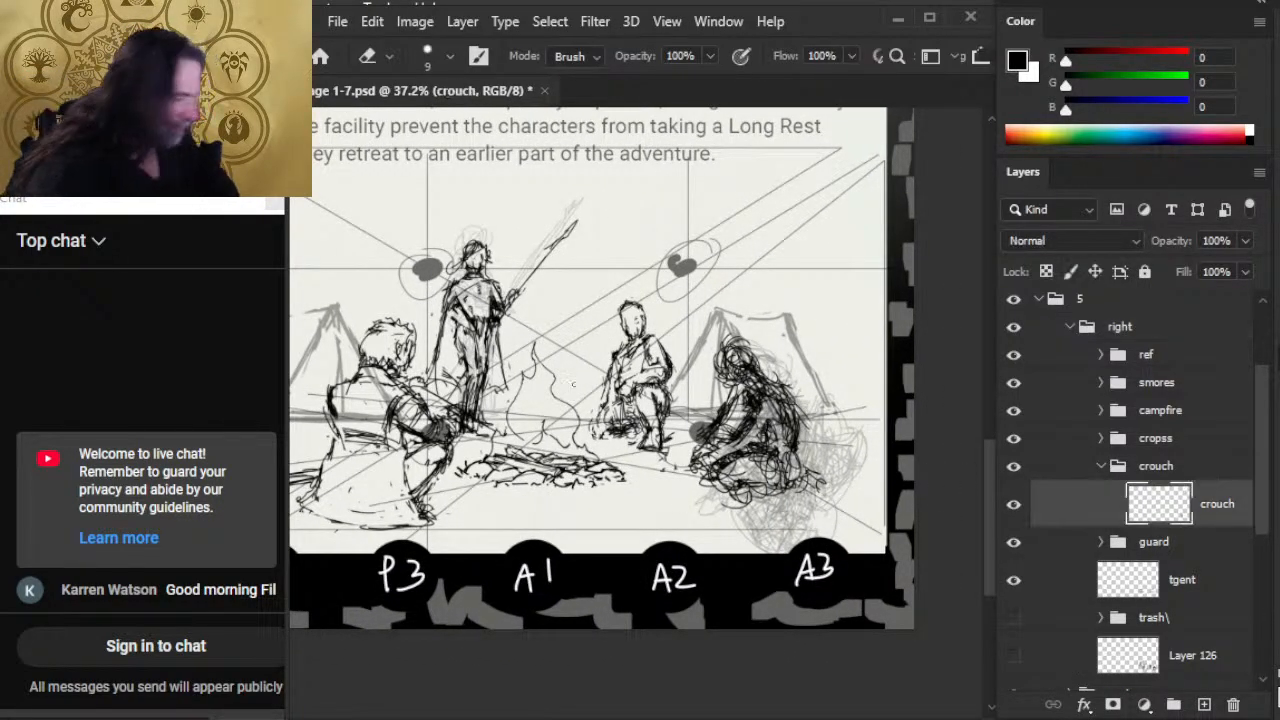
pyautogui.moveTo(606, 390); pyautogui.dragTo(616, 434)
# Step: Redraw and clean up the crouching figure's lower left contour, alternating brush strokes with erasing
pyautogui.press('b')
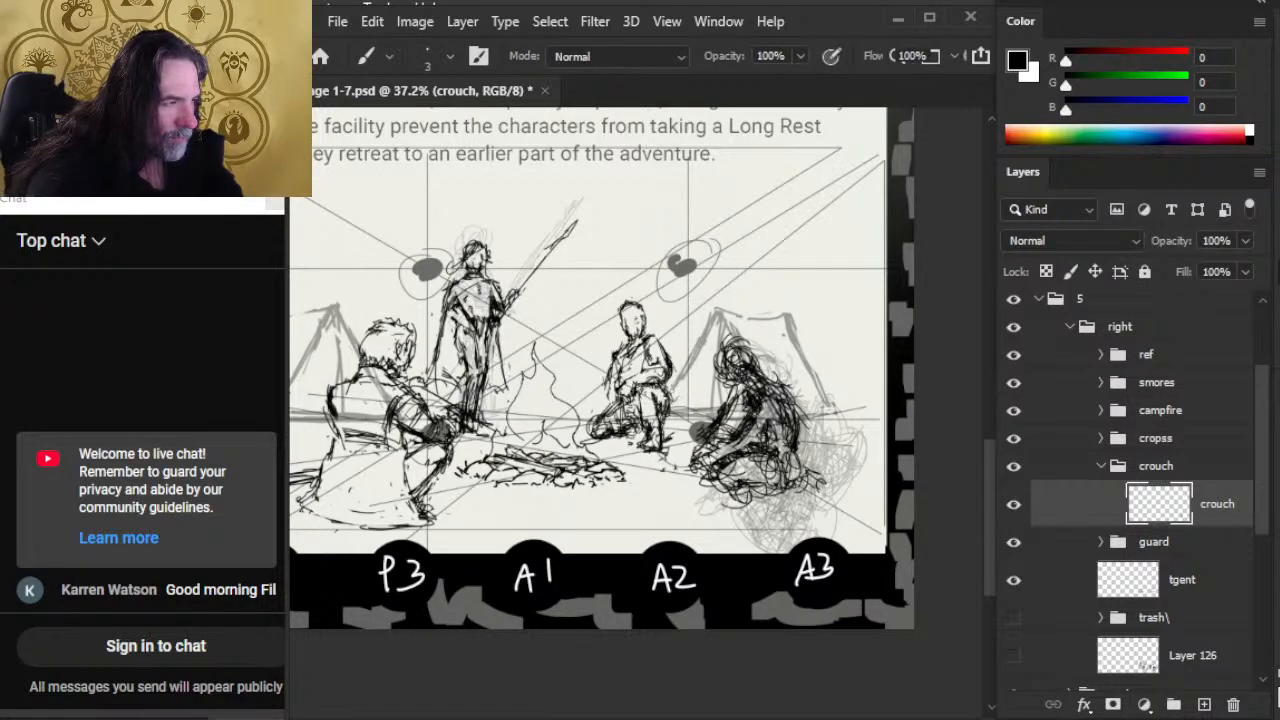
pyautogui.press('e')
pyautogui.press('b')
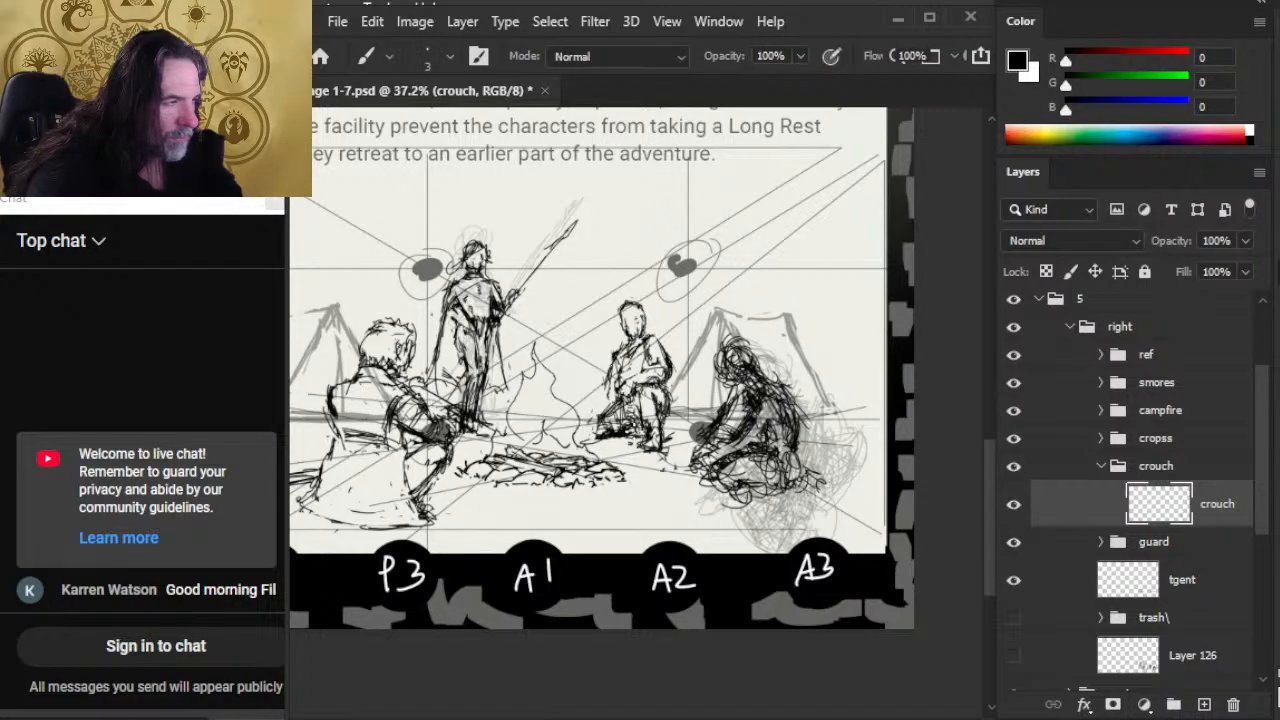
pyautogui.press('e')
pyautogui.press('b')
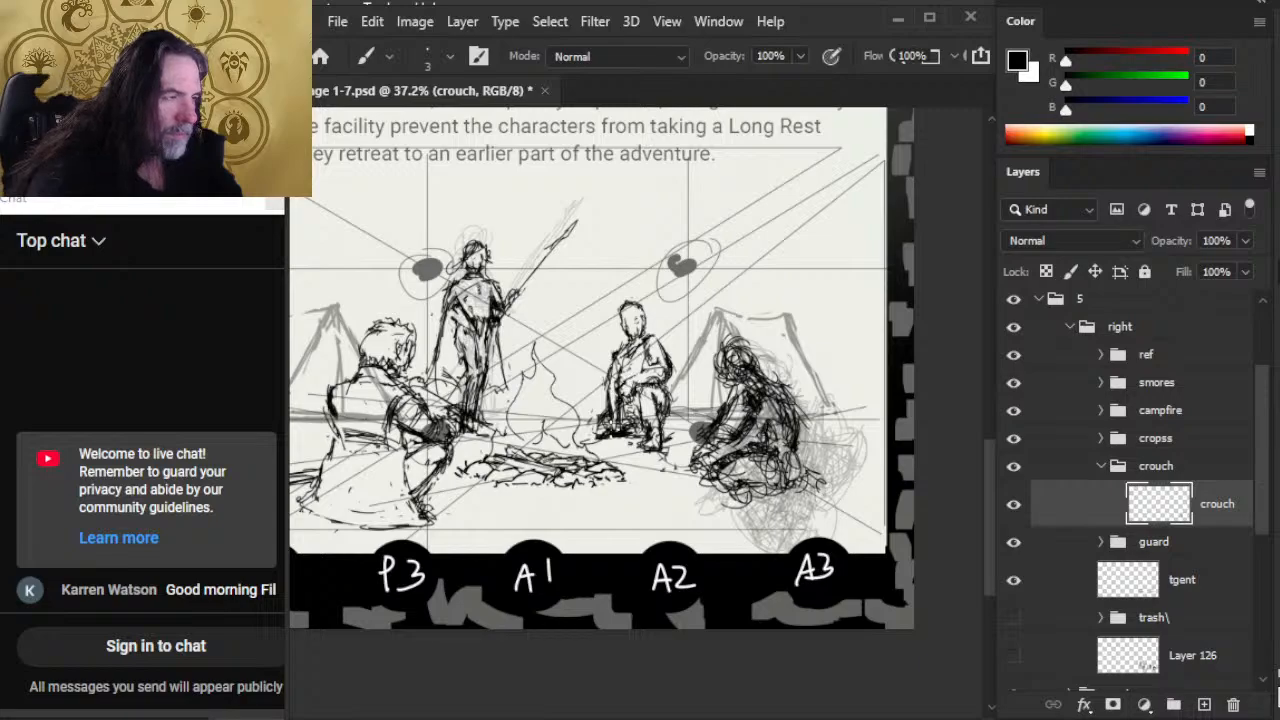
pyautogui.press('e')
pyautogui.moveTo(612, 404)
pyautogui.mouseDown()
pyautogui.moveTo(604, 434)
pyautogui.moveTo(612, 412)
pyautogui.mouseUp()
pyautogui.press('b')
pyautogui.press('e')
pyautogui.press('b')
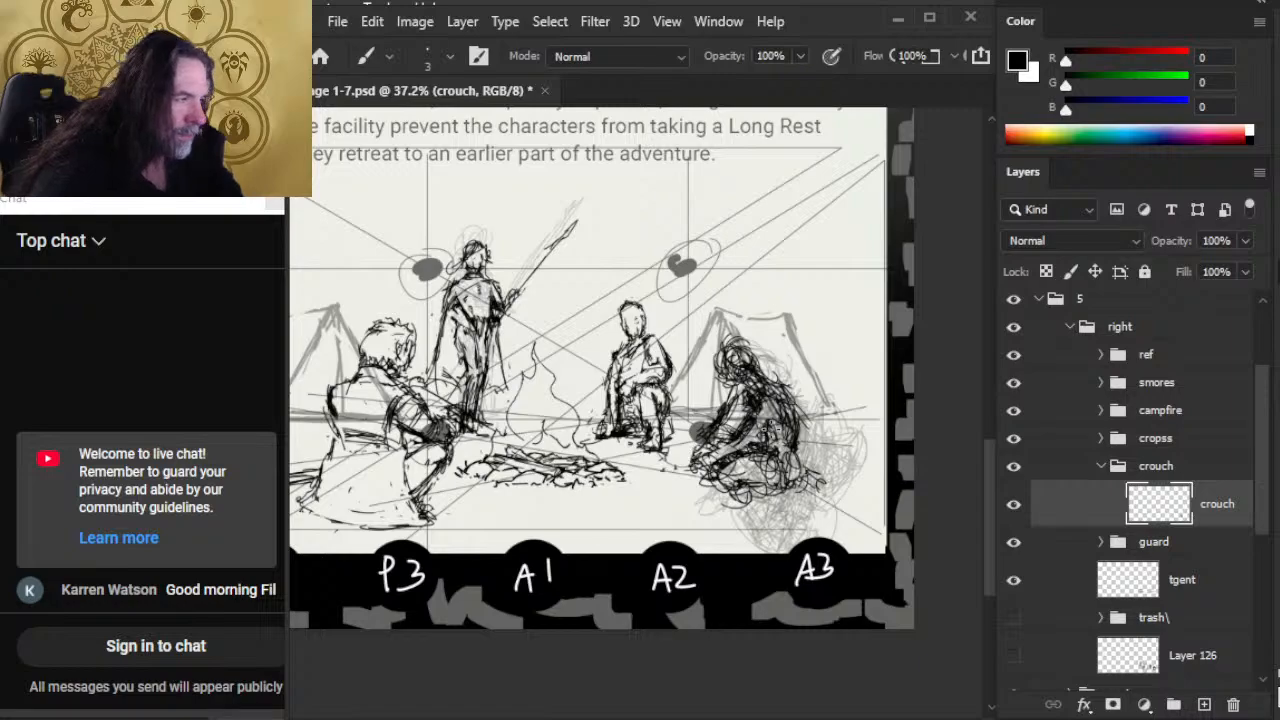
# Step: Collapse the crouch group, select Layer 150 in the cropss group, and hide the ref group's perspective guides
pyautogui.click(1103, 466)
pyautogui.click(1101, 438)
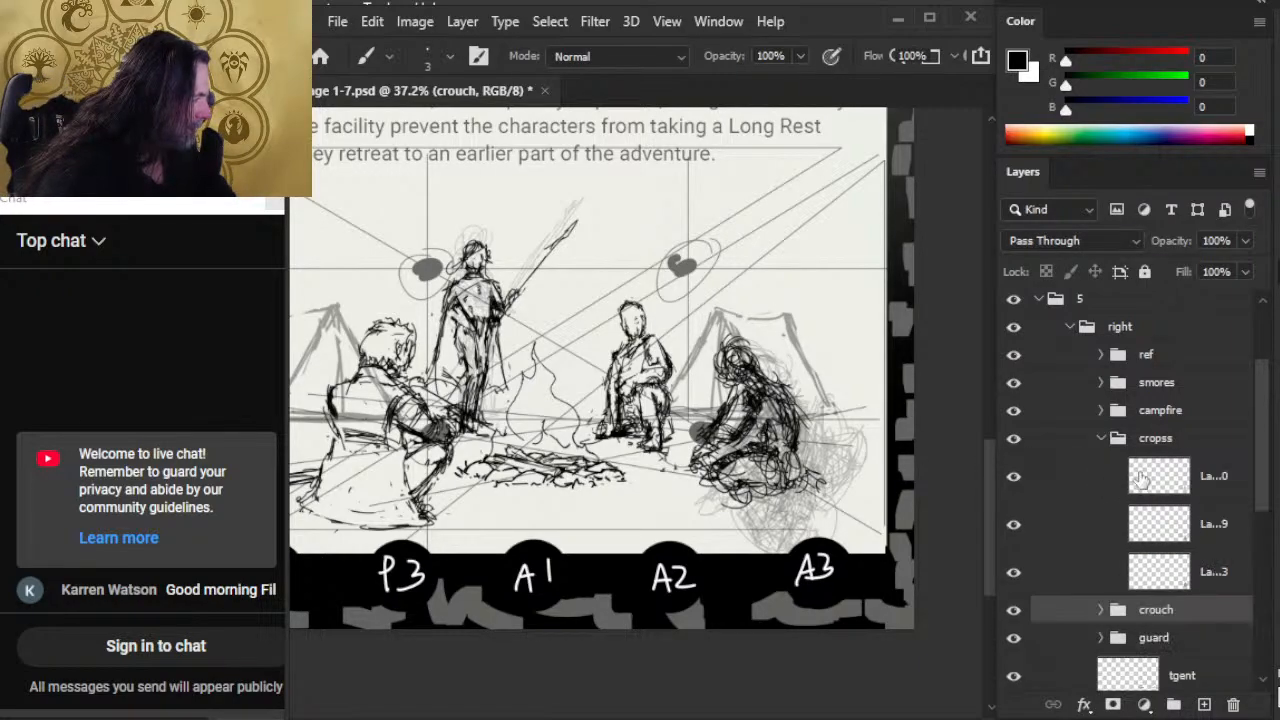
pyautogui.click(1014, 490)
pyautogui.click(1014, 490)
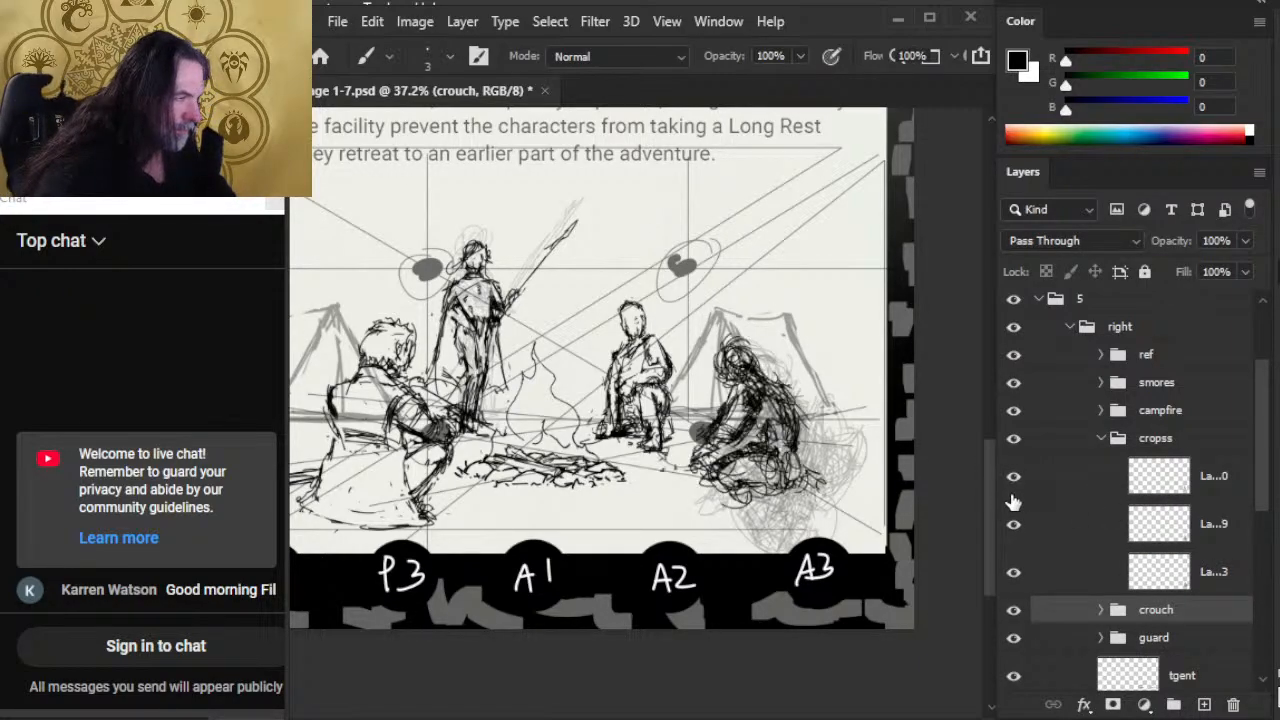
pyautogui.click(1066, 490)
pyautogui.press('e')
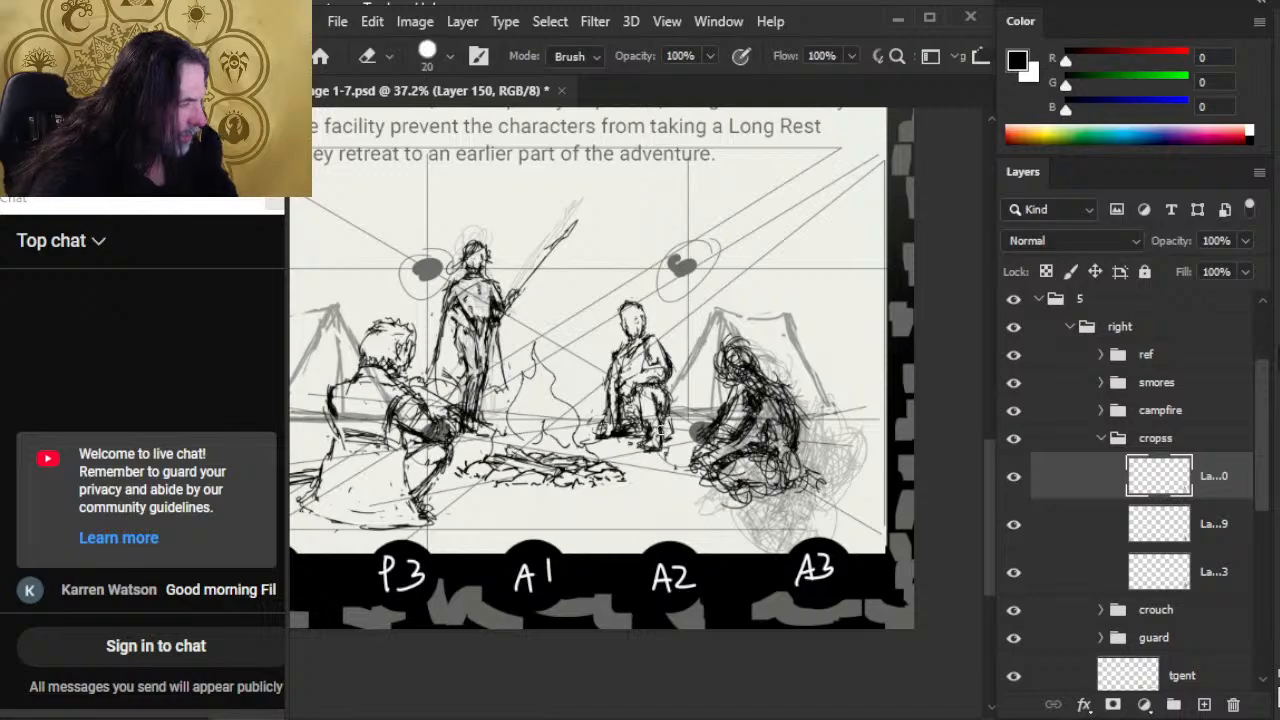
pyautogui.click(1014, 354)
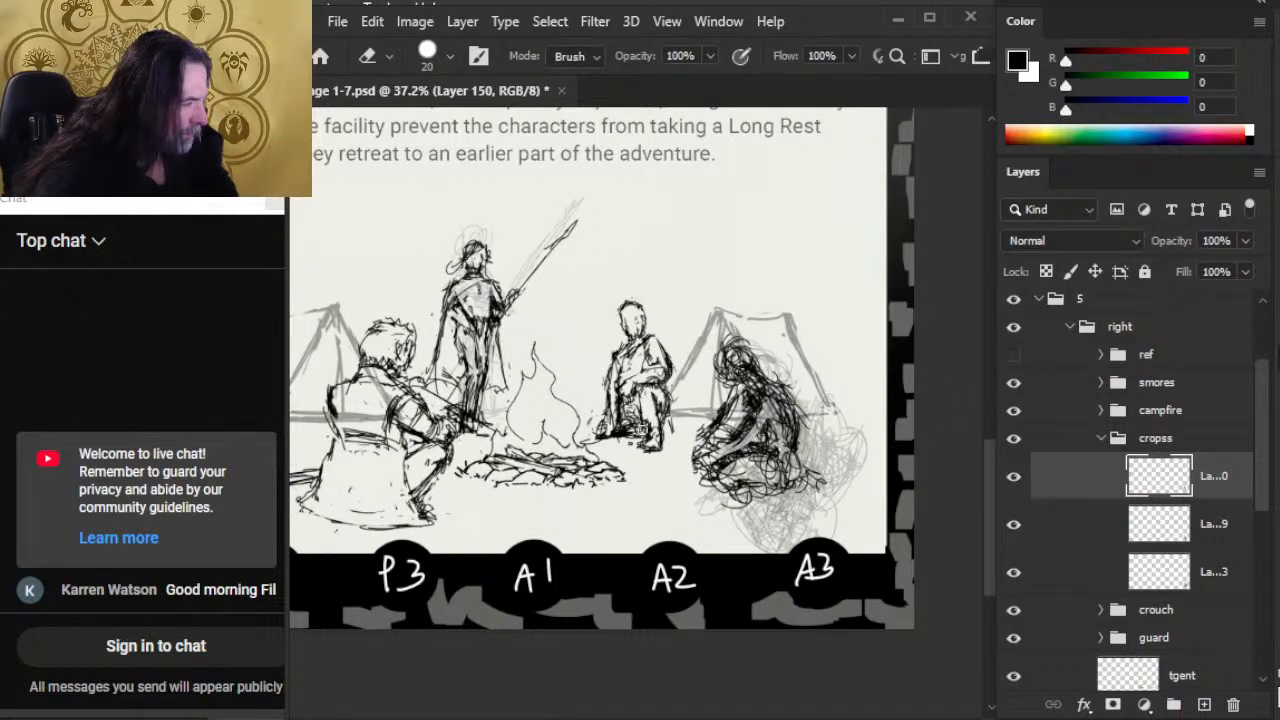
# Step: Lower the opacity of the two rough sketch layers below Layer 150 in the cropss group to 12%
pyautogui.click(1075, 528)
pyautogui.keyDown('shift'); pyautogui.click(1076, 571); pyautogui.keyUp('shift')
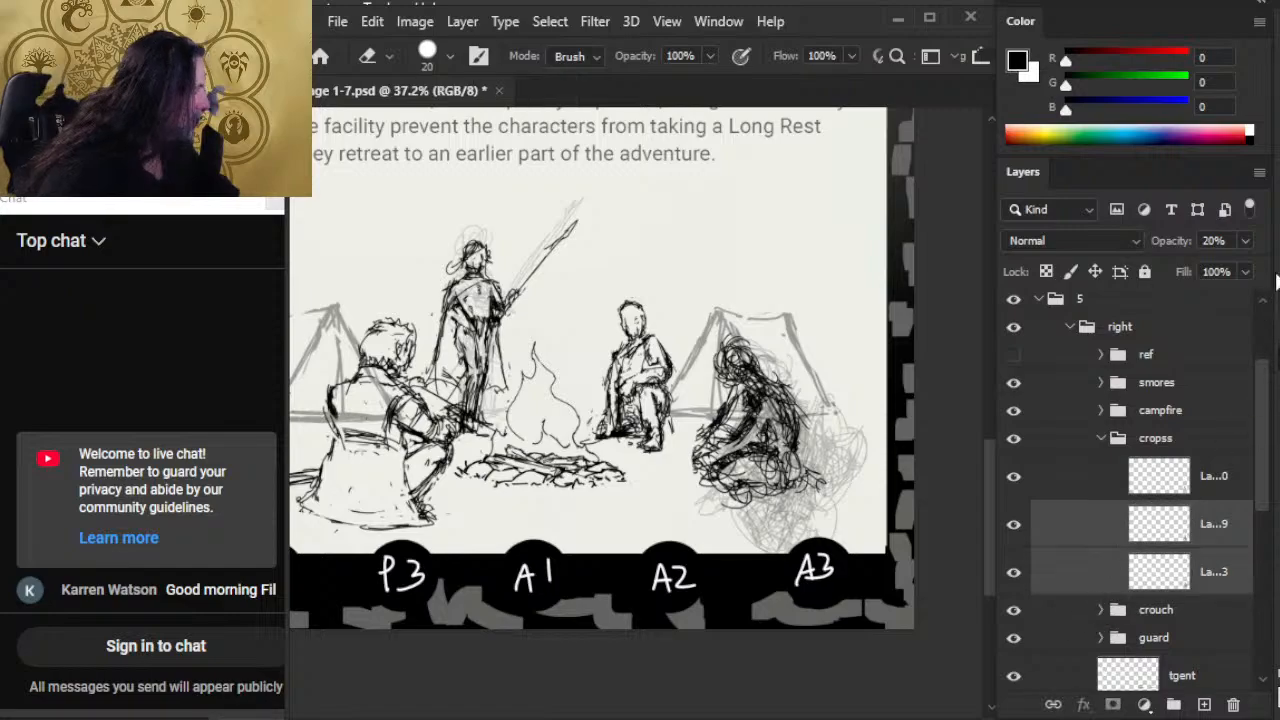
pyautogui.click(1245, 240)
pyautogui.moveTo(1169, 261); pyautogui.dragTo(1164, 268)
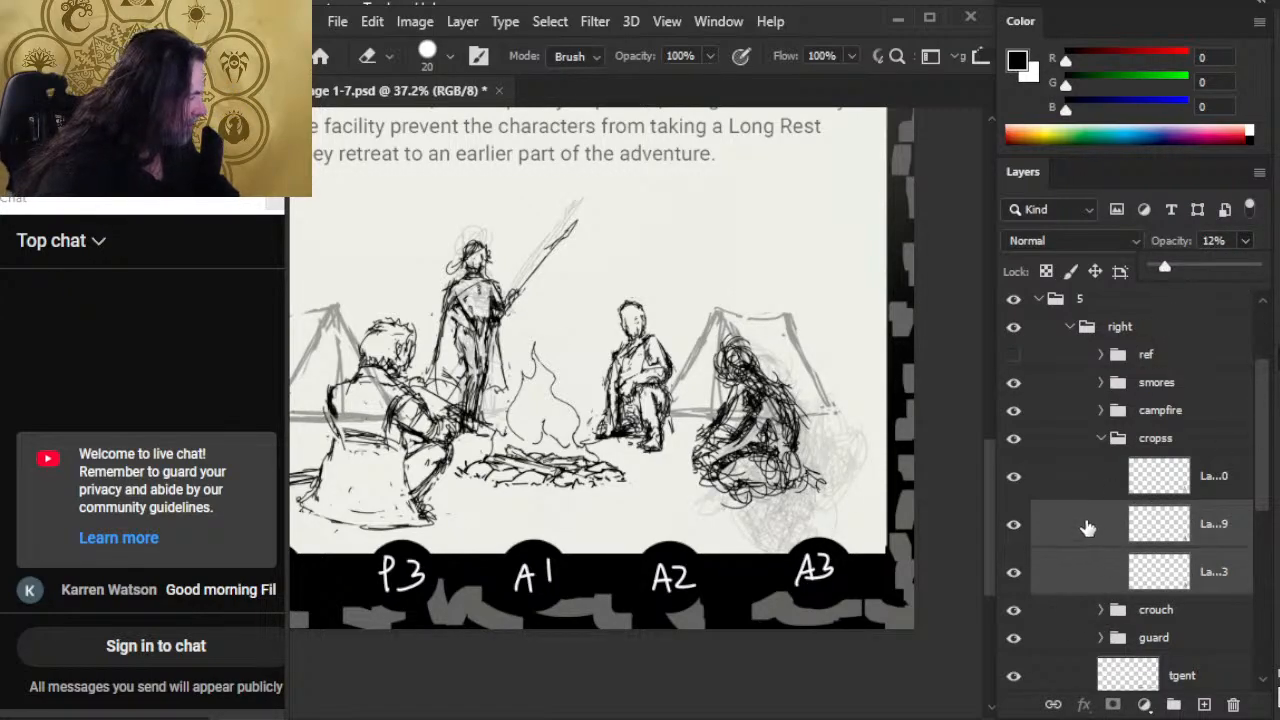
# Step: Select Layer 150 and hide the two rough sketch layers beneath it in the cropss group
pyautogui.click(1082, 481)
pyautogui.click(1013, 571)
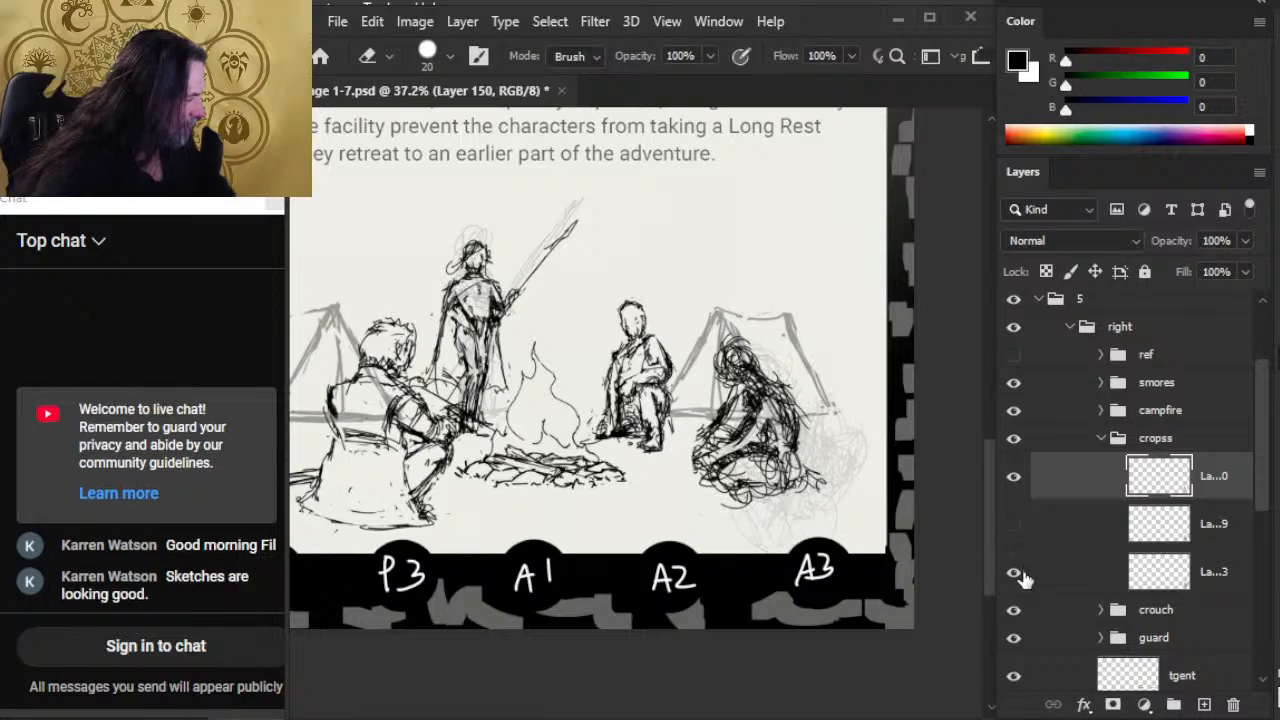
pyautogui.click(1013, 523)
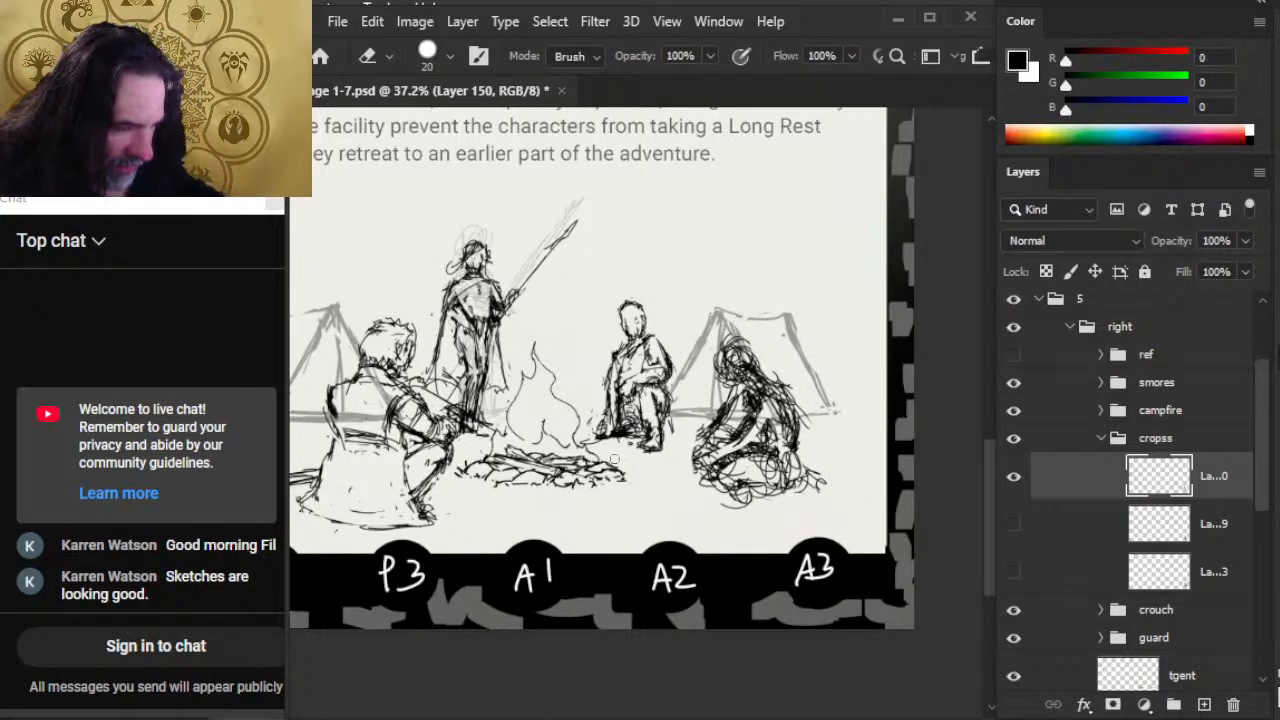
# Step: Nudge the smores group slightly down and the campfire group slightly left in the camp scene
pyautogui.press('z')
pyautogui.moveTo(639, 372); pyautogui.dragTo(572, 419)
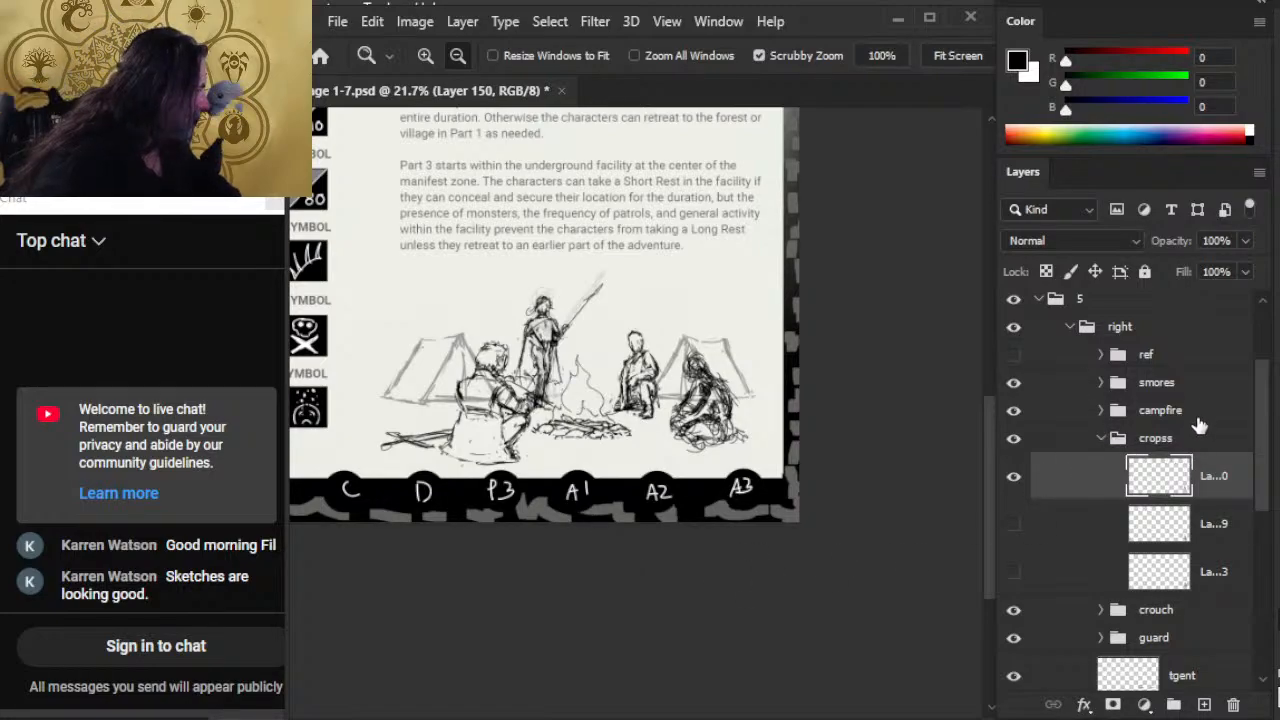
pyautogui.click(1166, 390)
pyautogui.press('v')
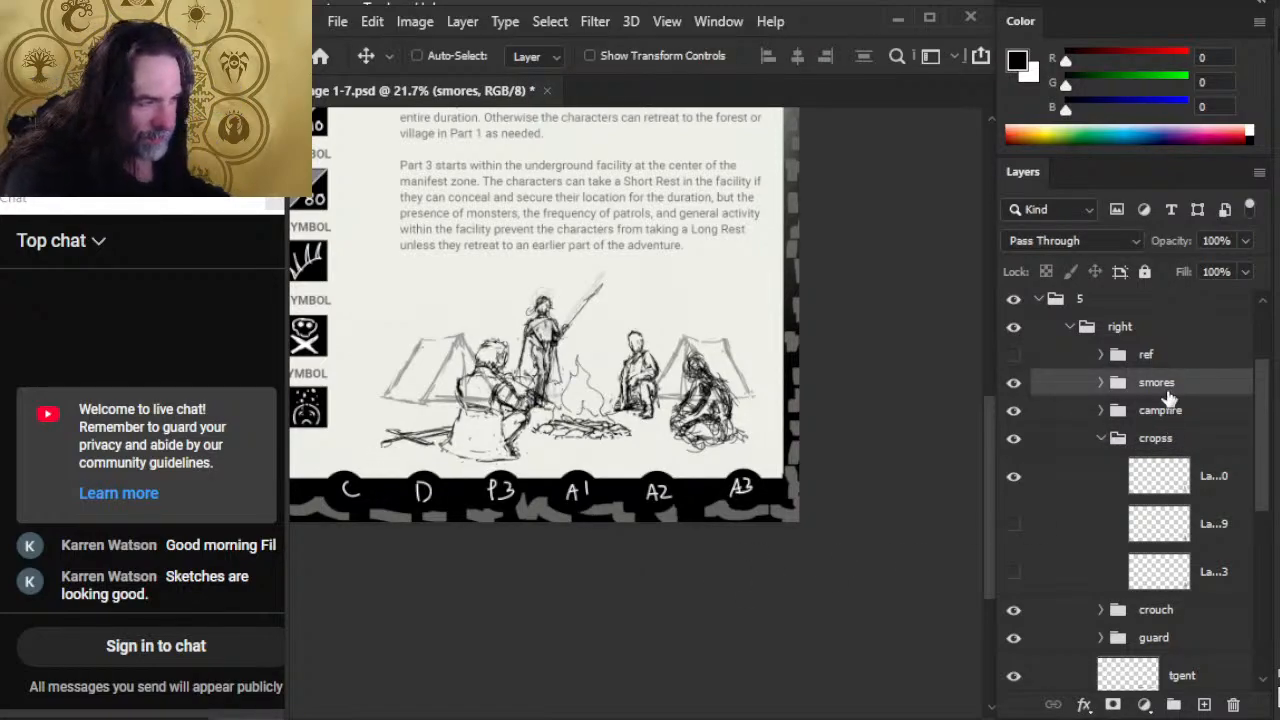
pyautogui.hotkey('shift', 'Down')
pyautogui.hotkey('shift', 'Down')
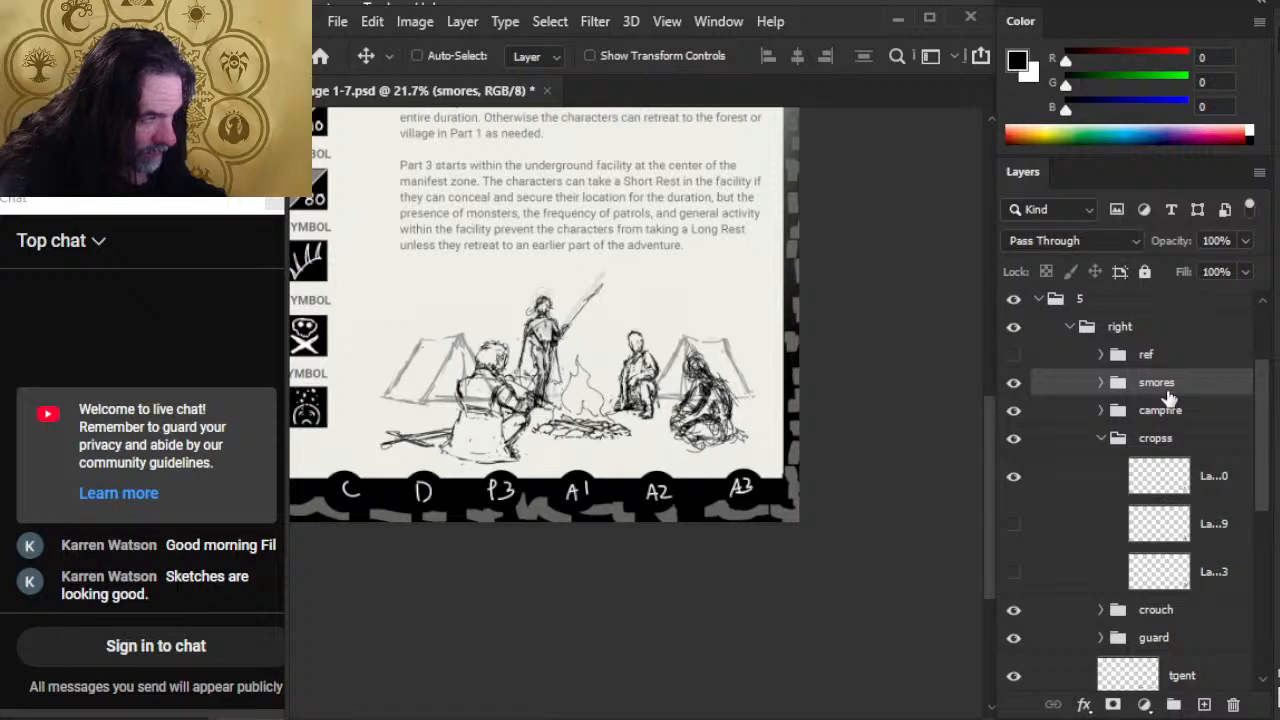
pyautogui.click(1057, 424)
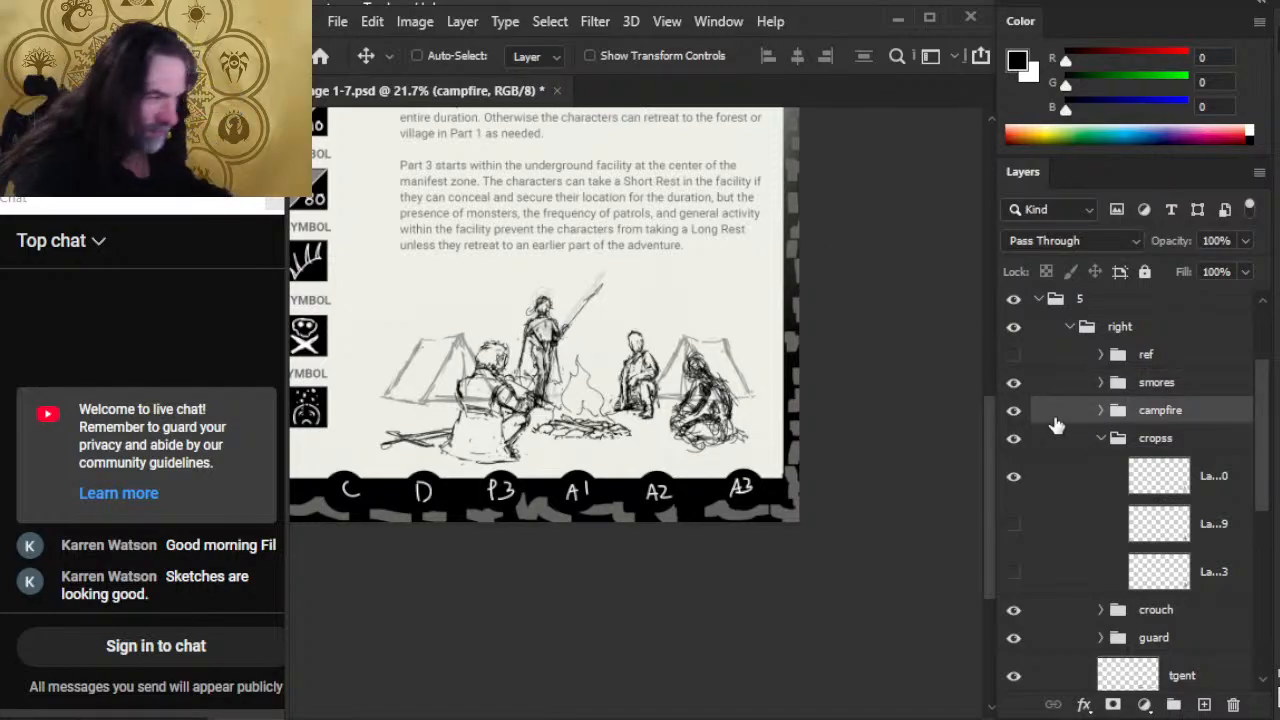
pyautogui.hotkey('shift', 'Down')
pyautogui.hotkey('shift', 'Down')
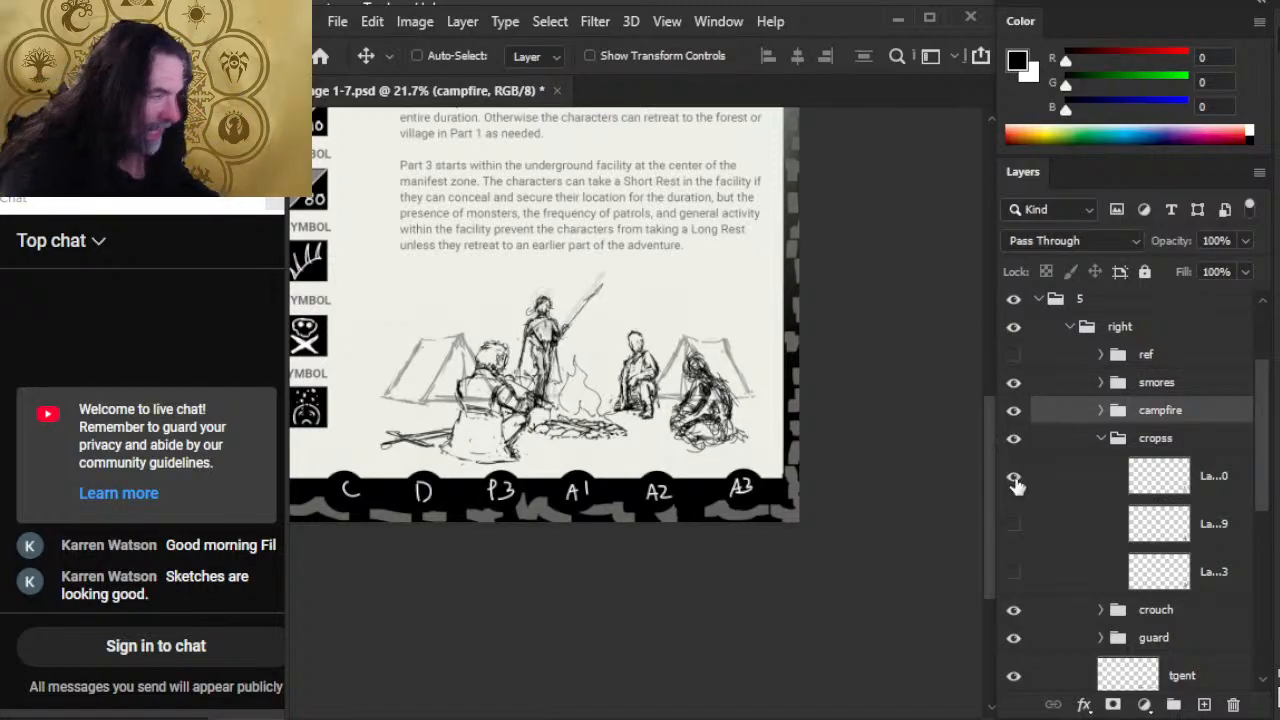
# Step: Nudge the smores group left to give the foreground figure more distance from the campfire
pyautogui.click(1073, 443)
pyautogui.click(1068, 391)
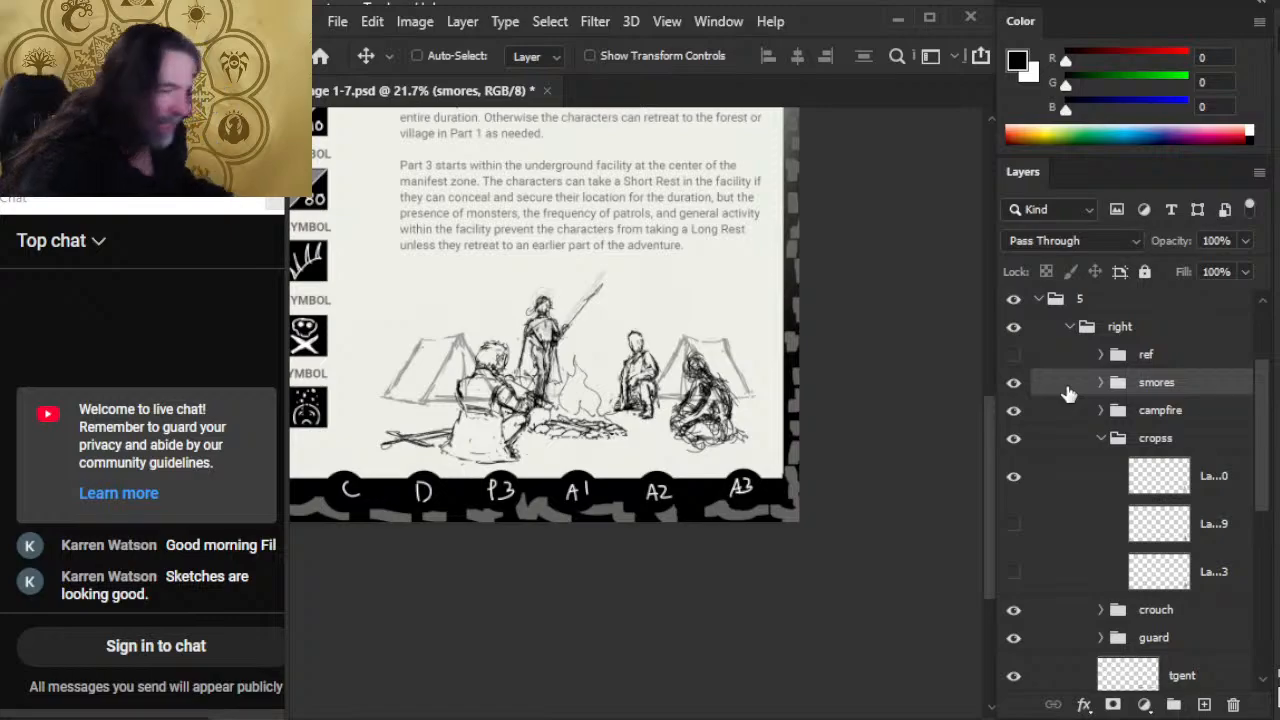
pyautogui.hotkey('shift', 'Left')
pyautogui.hotkey('shift', 'Left')
pyautogui.hotkey('shift', 'Left')
pyautogui.hotkey('shift', 'Left')
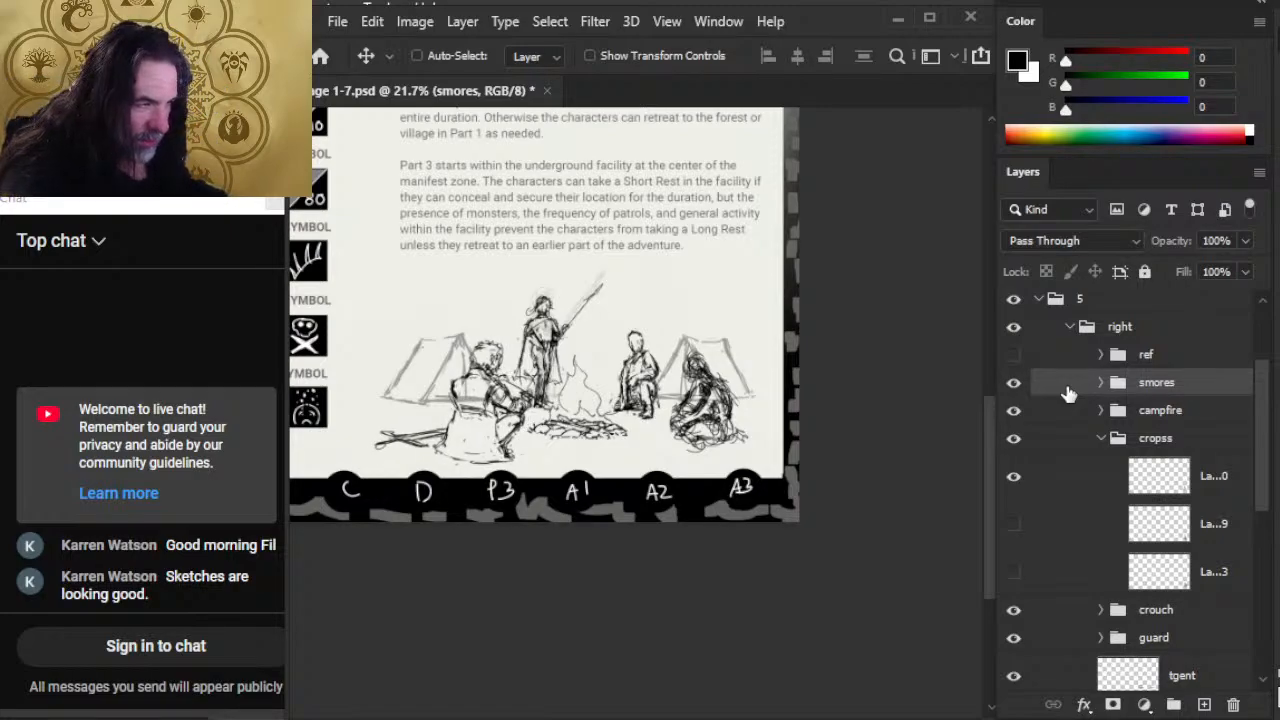
pyautogui.hotkey('shift', 'Left')
pyautogui.hotkey('shift', 'Left')
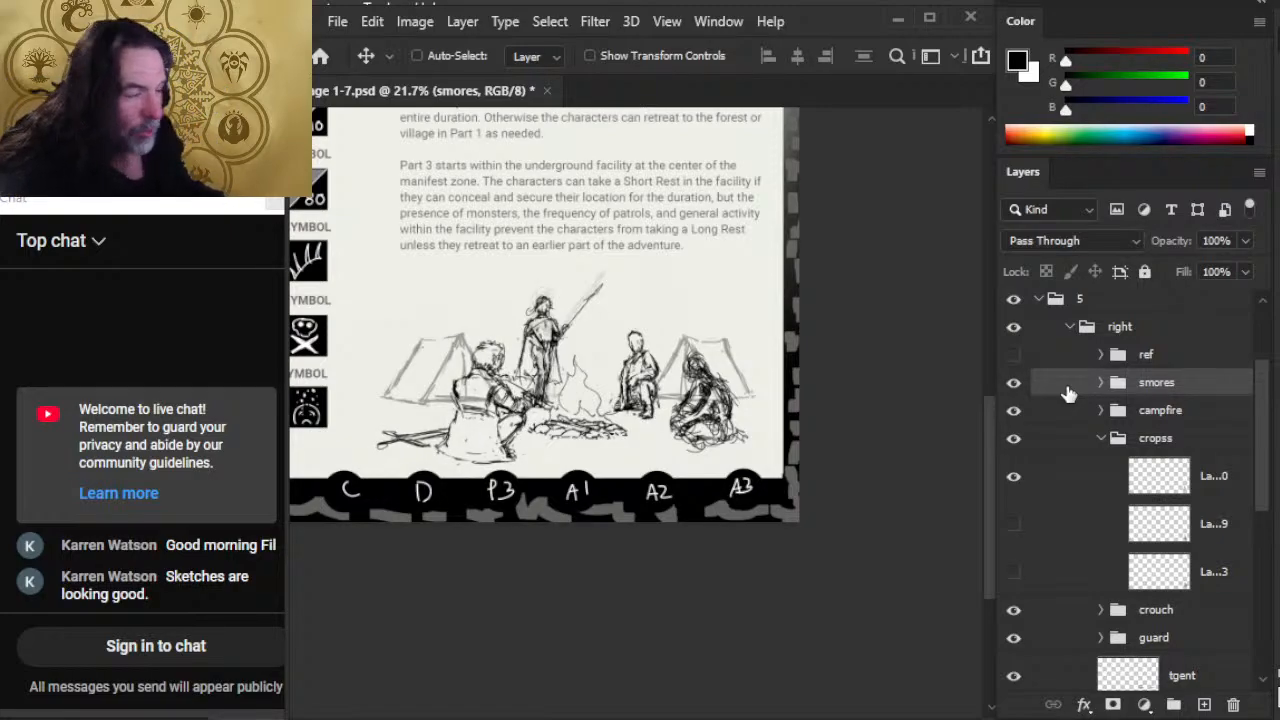
# Step: Nudge the whole right group to the right to recentre the camp scene under the text
pyautogui.click(1151, 324)
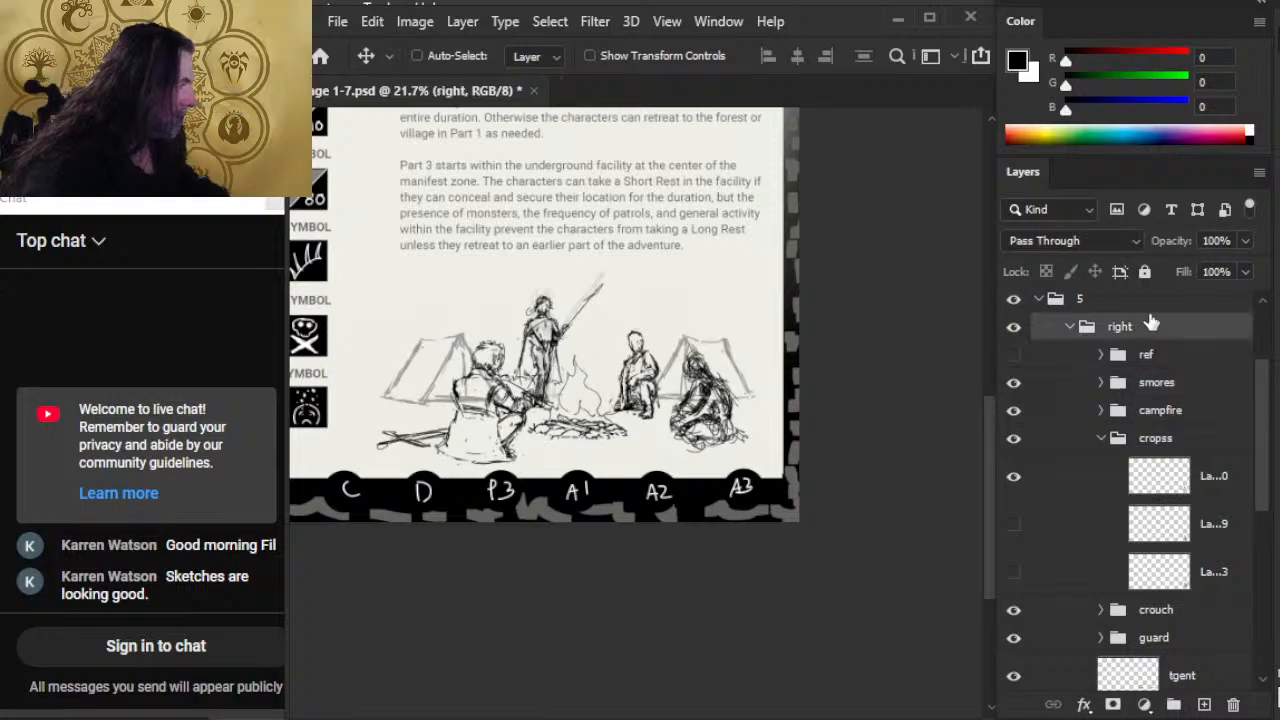
pyautogui.hotkey('shift', 'Right')
pyautogui.hotkey('shift', 'Right')
pyautogui.hotkey('shift', 'Right')
pyautogui.hotkey('shift', 'Right')
pyautogui.hotkey('shift', 'Right')
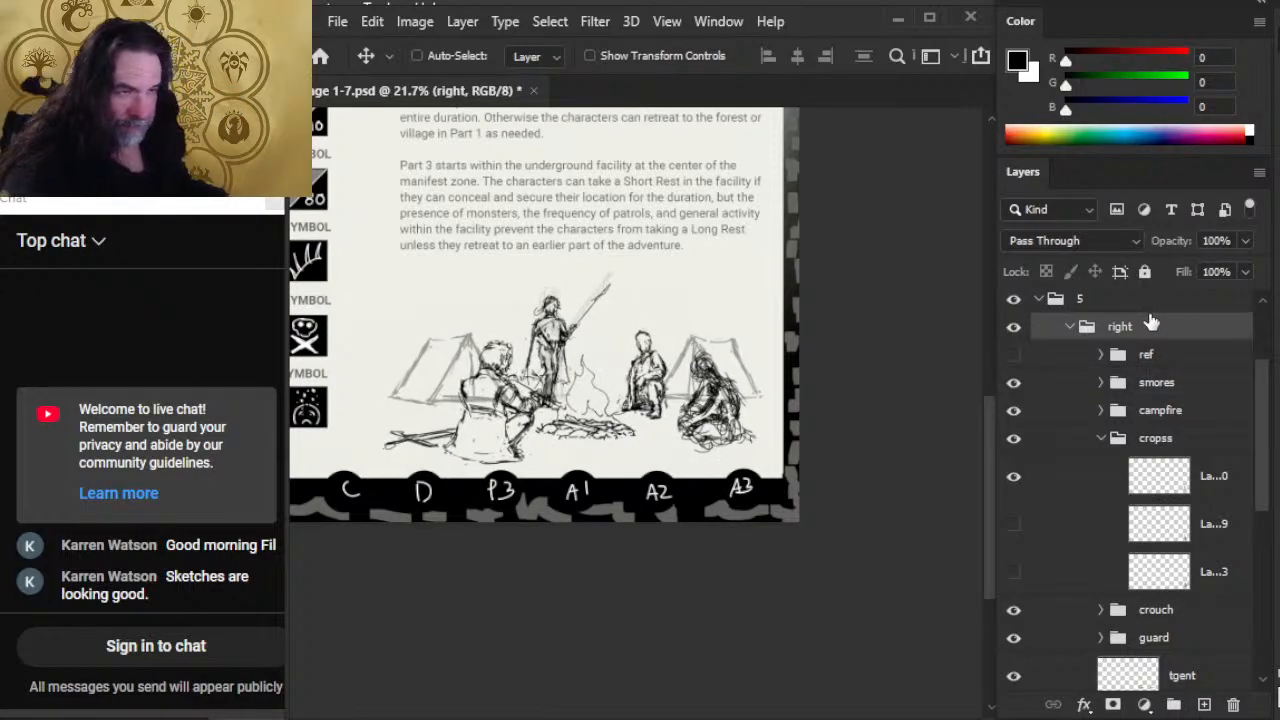
pyautogui.hotkey('shift', 'Right')
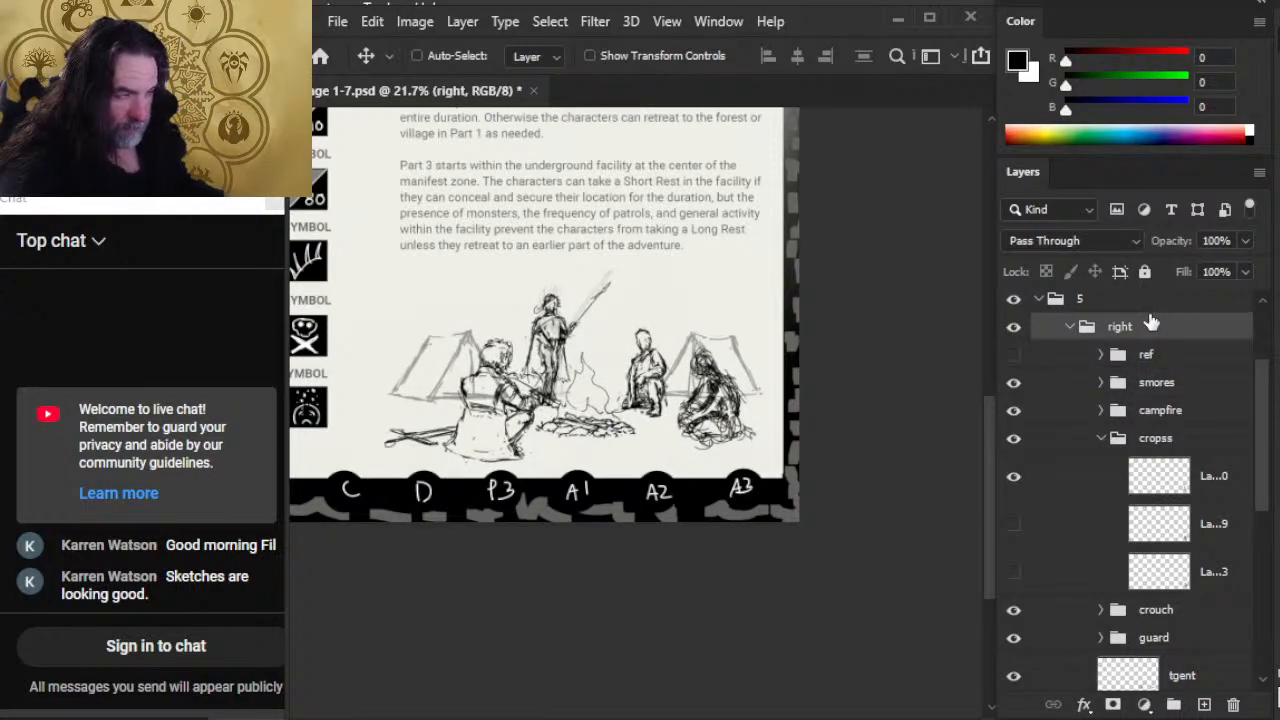
# Step: Put the tgent layer into its own group named tents within the right group
pyautogui.press('z')
pyautogui.moveTo(651, 322); pyautogui.dragTo(562, 334)
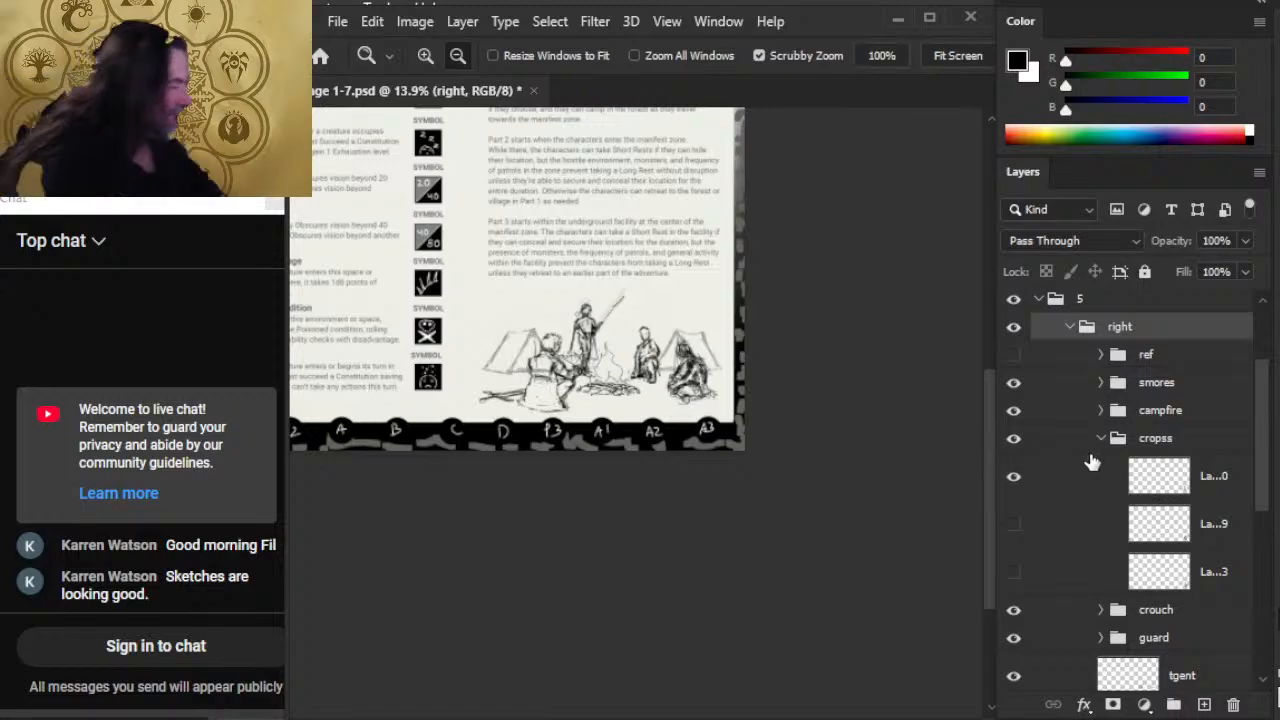
pyautogui.click(1152, 414)
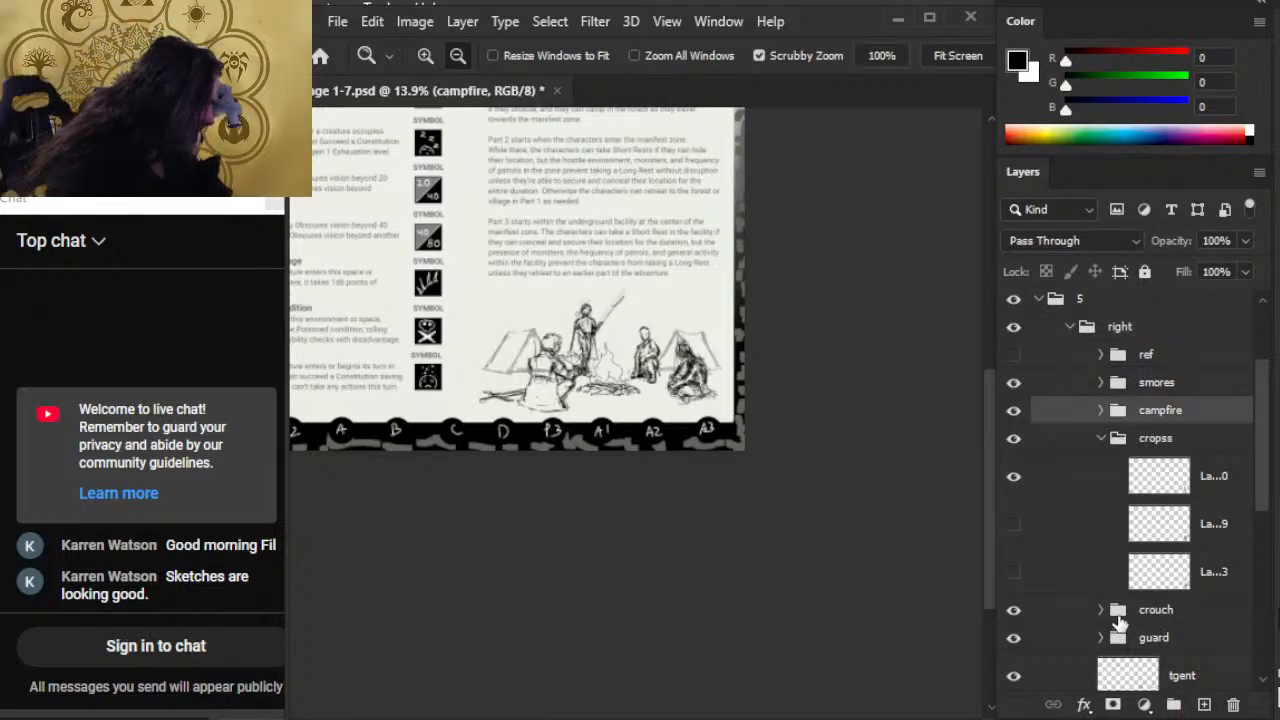
pyautogui.moveTo(1262, 492); pyautogui.dragTo(1262, 560)
pyautogui.click(1208, 503)
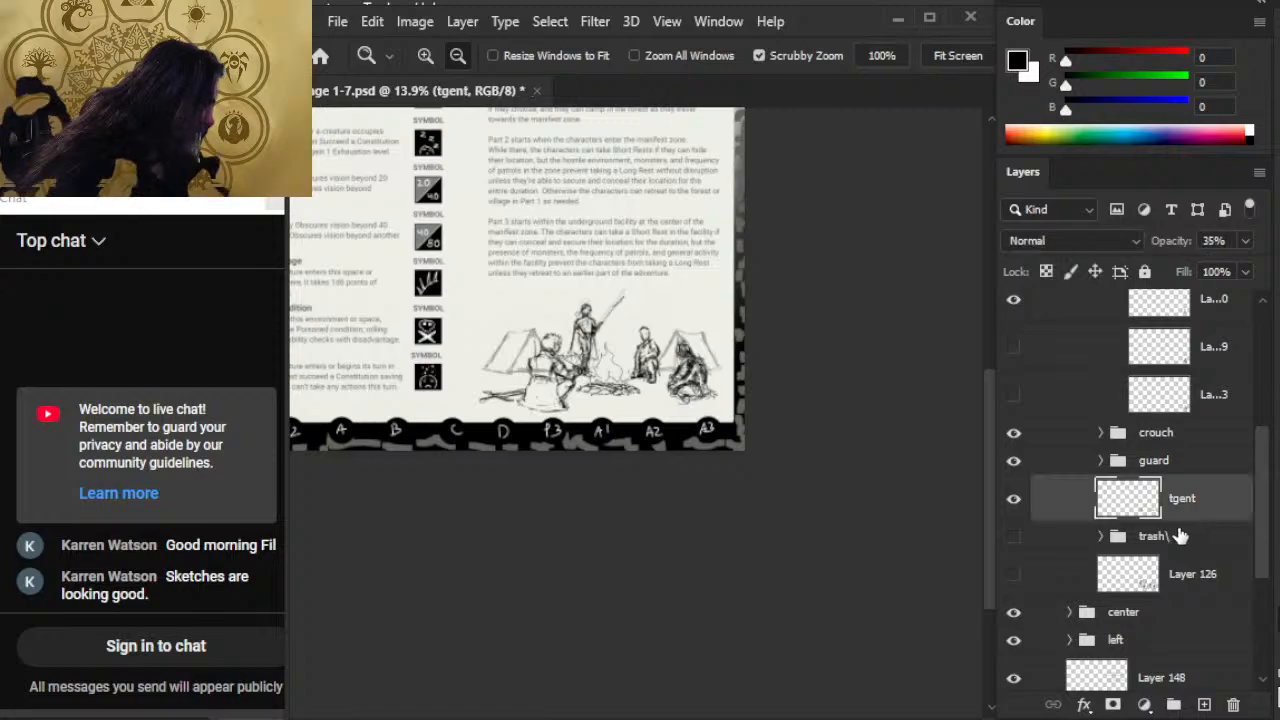
pyautogui.hotkey('ctrl', 'g')
pyautogui.doubleClick(1155, 490)
pyautogui.write('te')
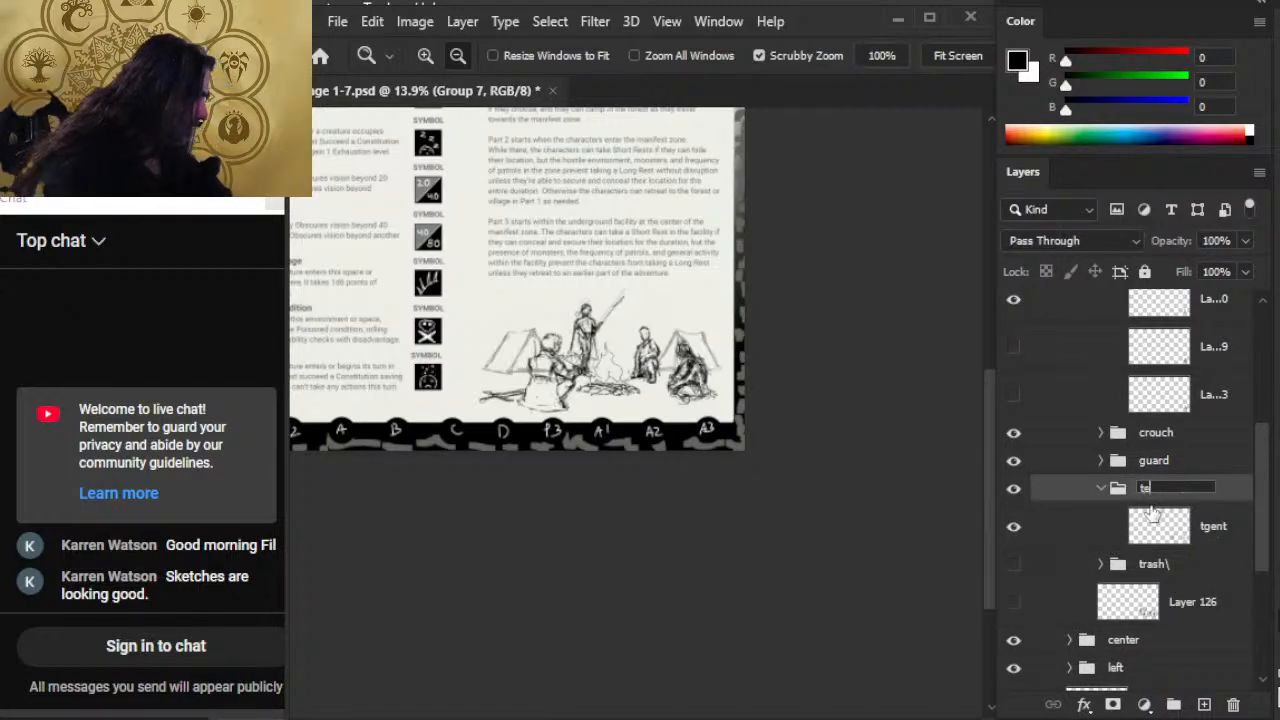
pyautogui.write('nts')
pyautogui.press('Return')
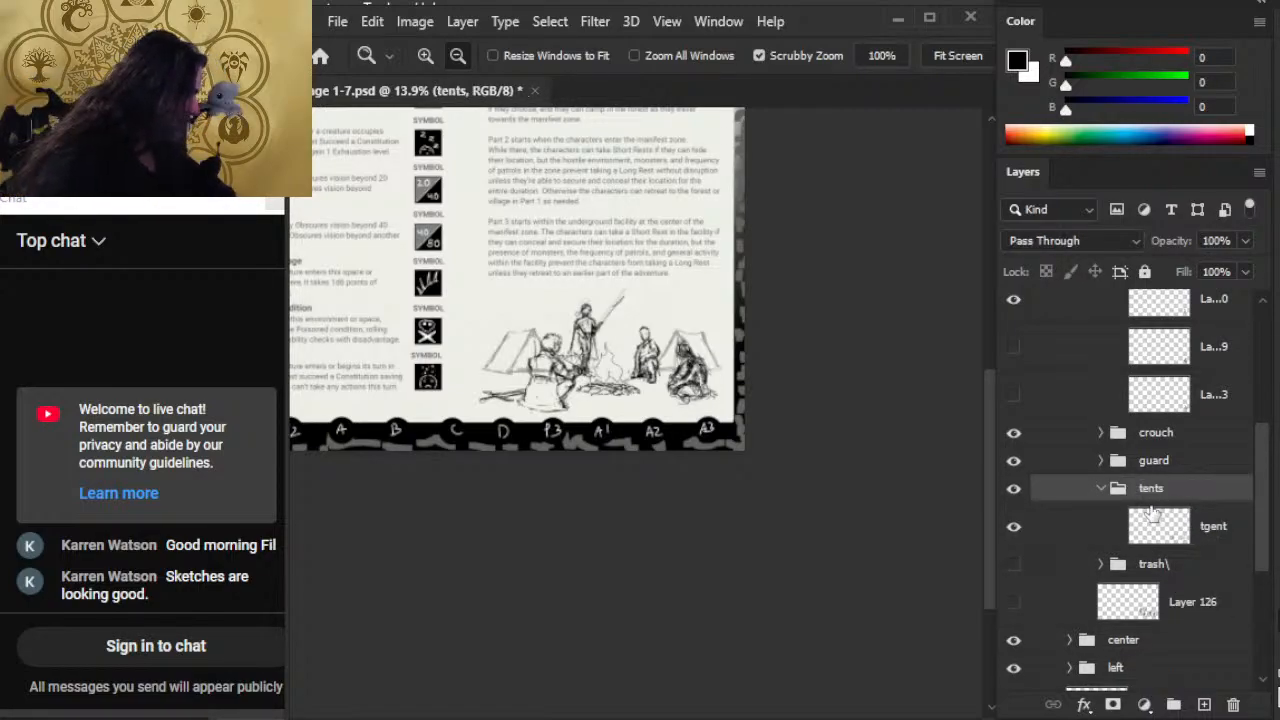
# Step: Set the tgent layer's opacity to 100% and the enclosing tents group's opacity to 35%
pyautogui.click(1214, 533)
pyautogui.click(1245, 245)
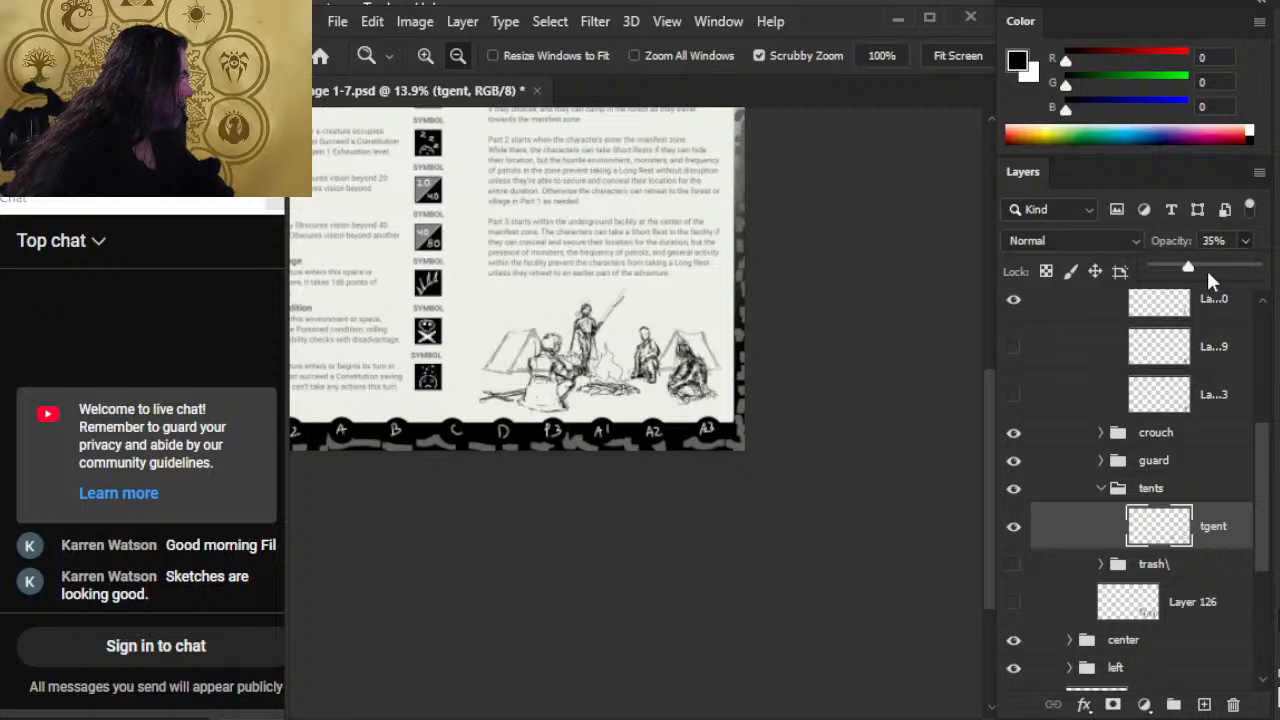
pyautogui.click(1254, 273)
pyautogui.click(1214, 534)
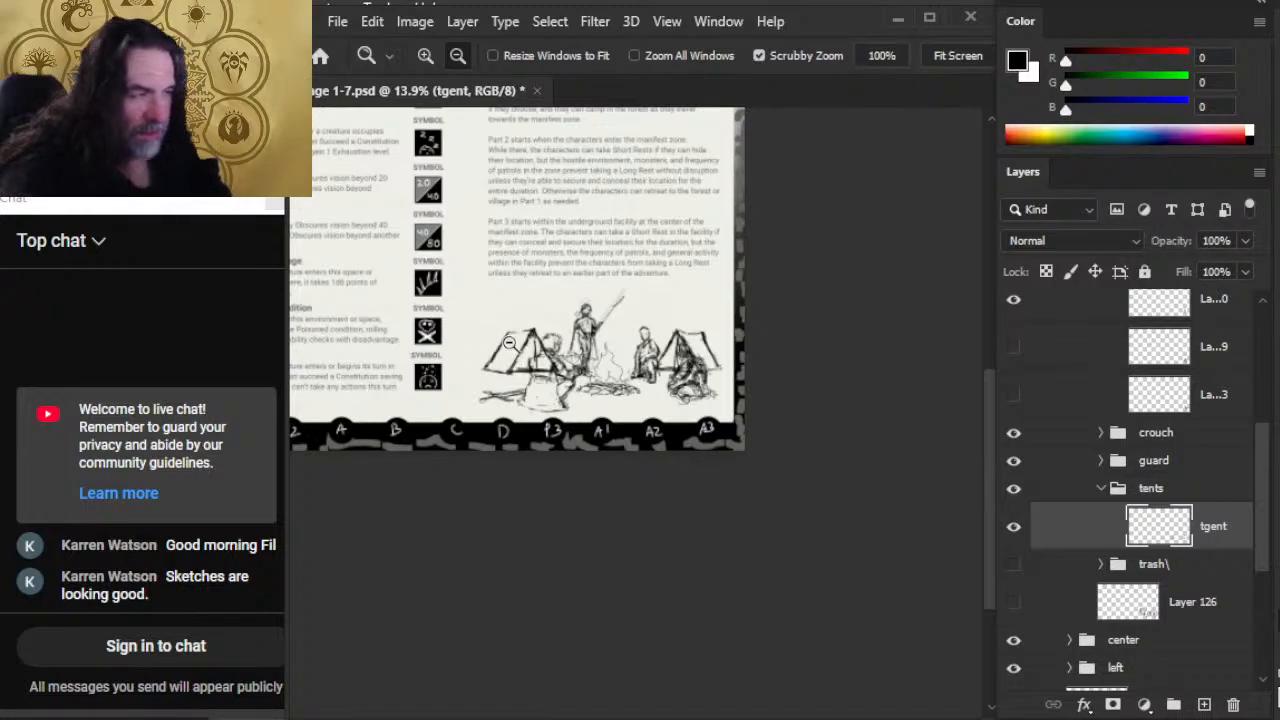
pyautogui.click(1210, 490)
pyautogui.click(1245, 243)
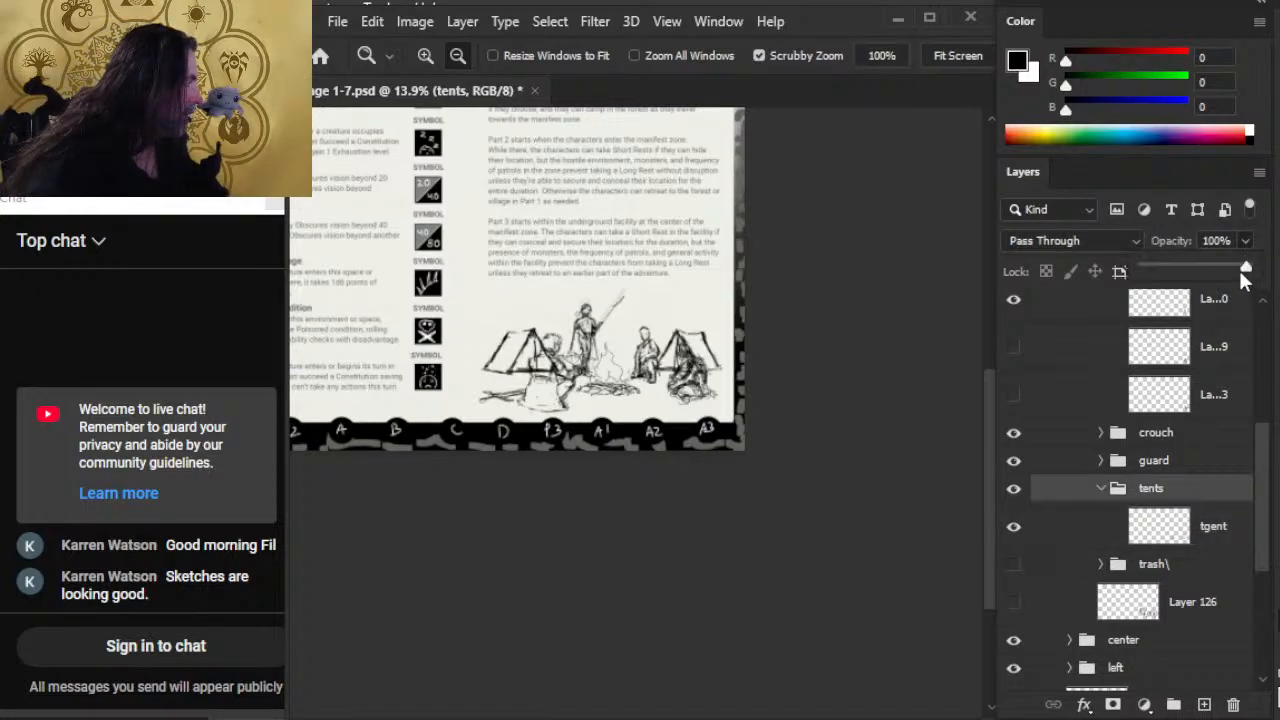
pyautogui.moveTo(1243, 267); pyautogui.dragTo(1177, 260)
pyautogui.click(606, 421)
# Step: Lasso the left tent on the tgent layer and cut it onto a new layer in the tents group
pyautogui.click(1190, 540)
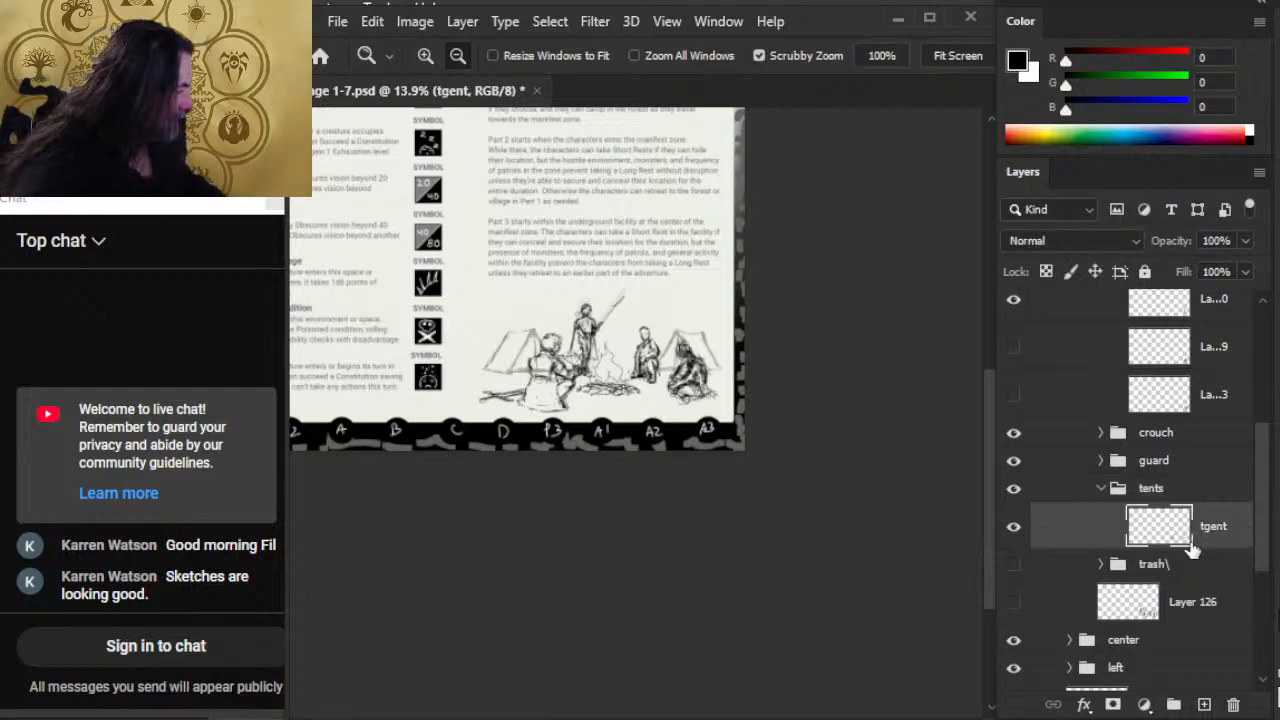
pyautogui.press('l')
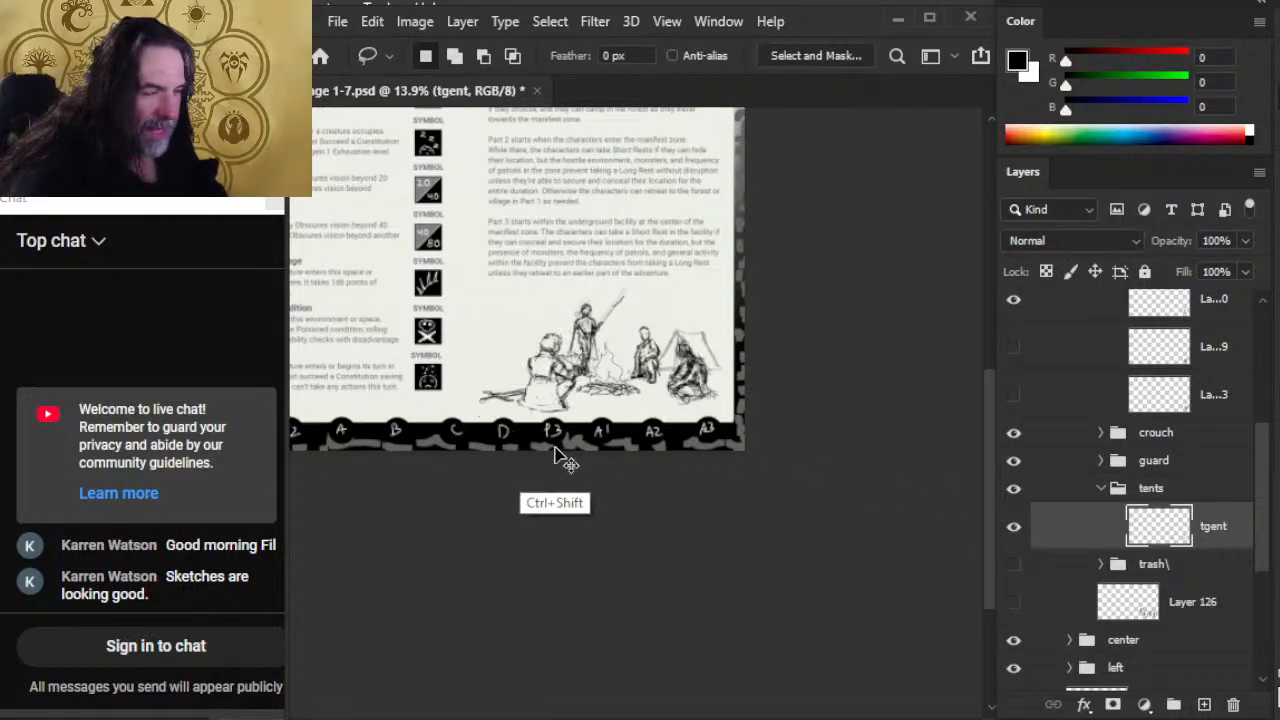
pyautogui.hotkey('ctrl', 'shift', 'alt', 'n')
# Step: Skew the left tent so its right side sits slightly lower, and nudge the tent left
pyautogui.rightClick(610, 325)
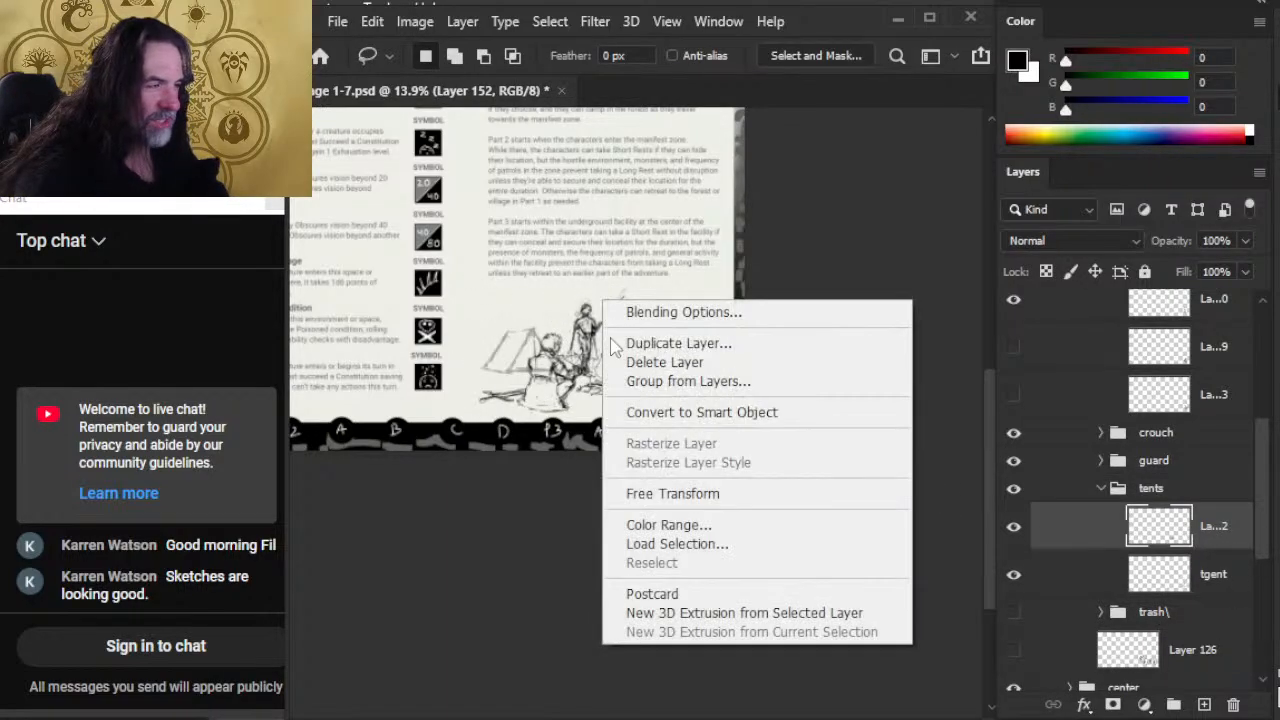
pyautogui.click(690, 493)
pyautogui.rightClick(645, 320)
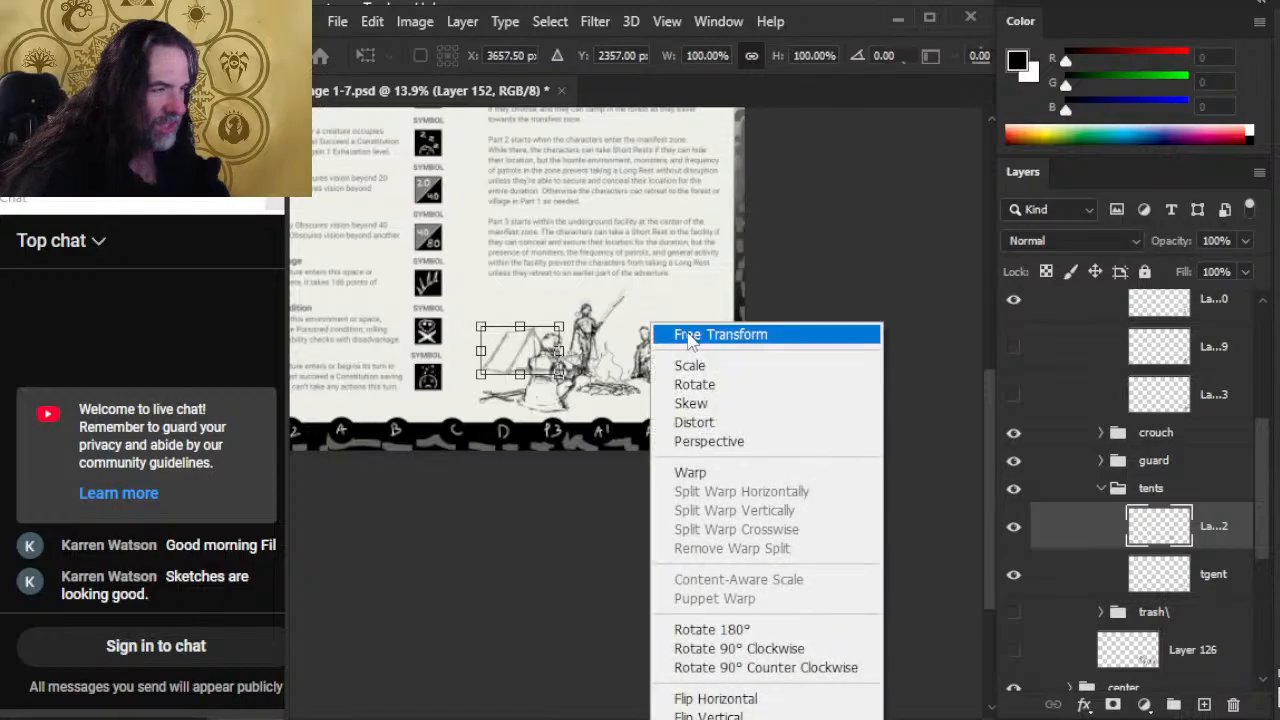
pyautogui.click(732, 404)
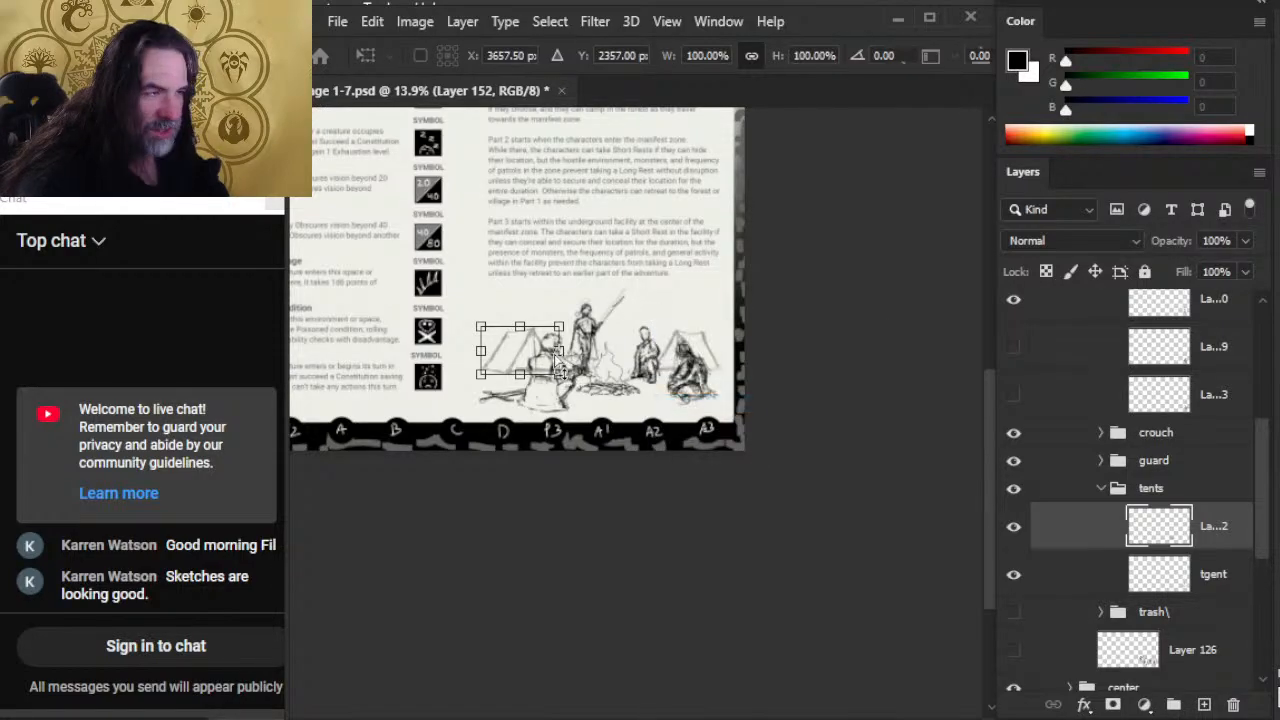
pyautogui.moveTo(563, 353); pyautogui.dragTo(562, 356)
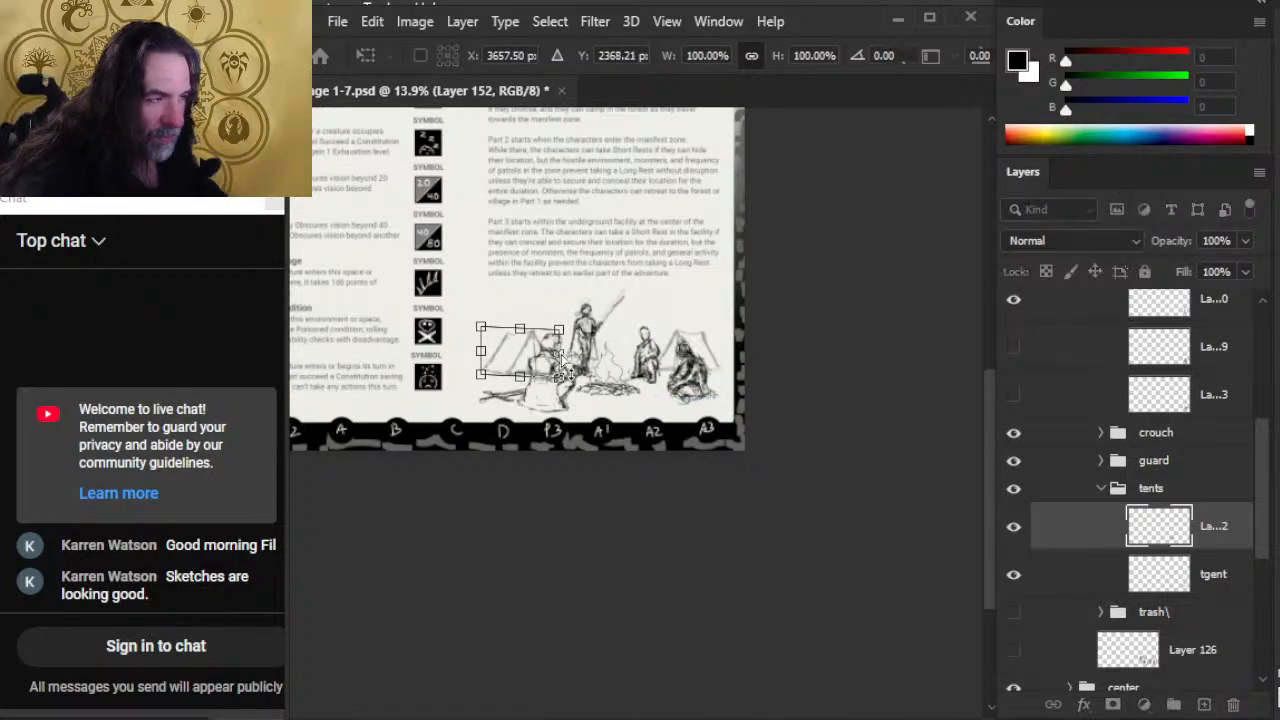
pyautogui.press('Return')
pyautogui.press('v')
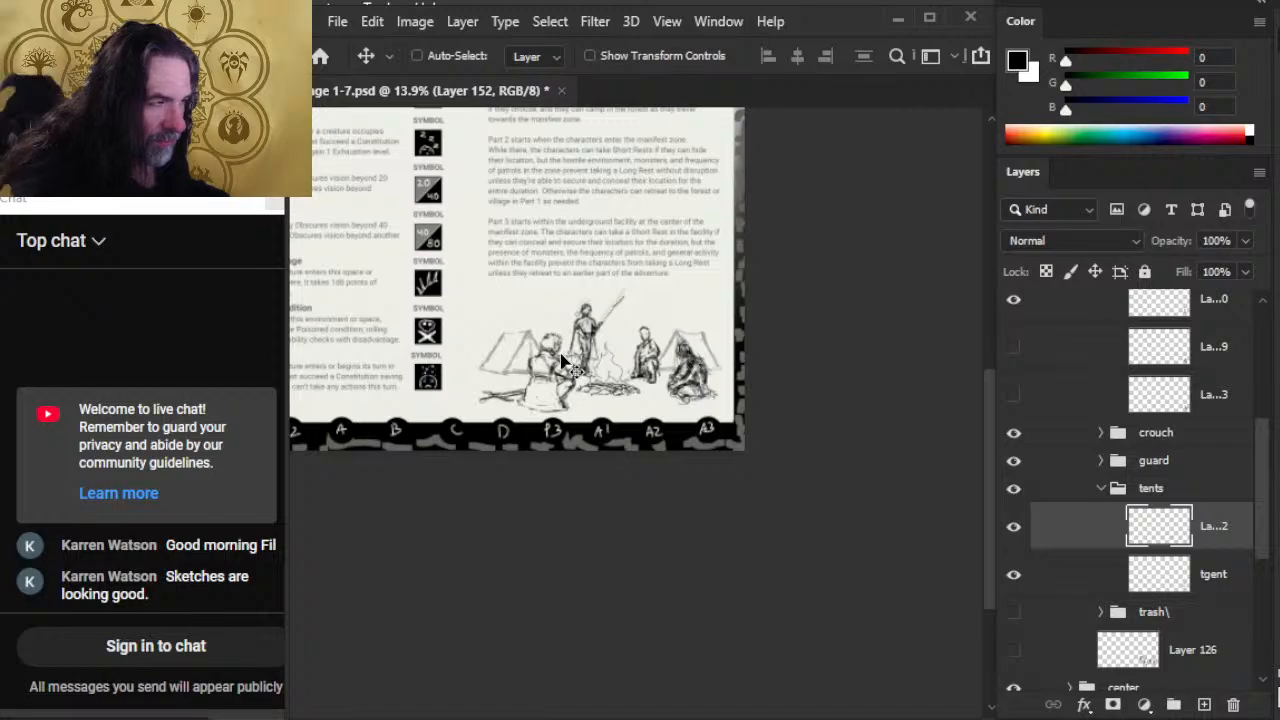
# Step: Rotate the left tent by about -0.5° with Free Transform
pyautogui.press('l')
pyautogui.rightClick(609, 346)
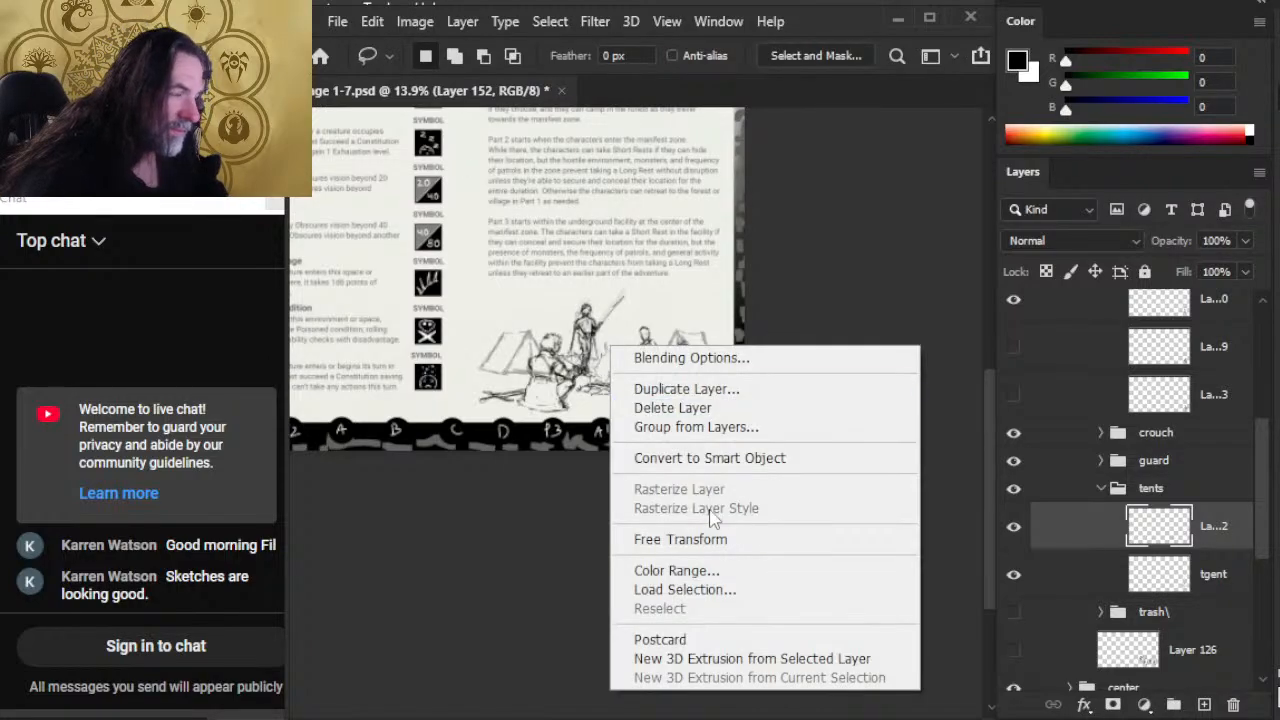
pyautogui.click(735, 539)
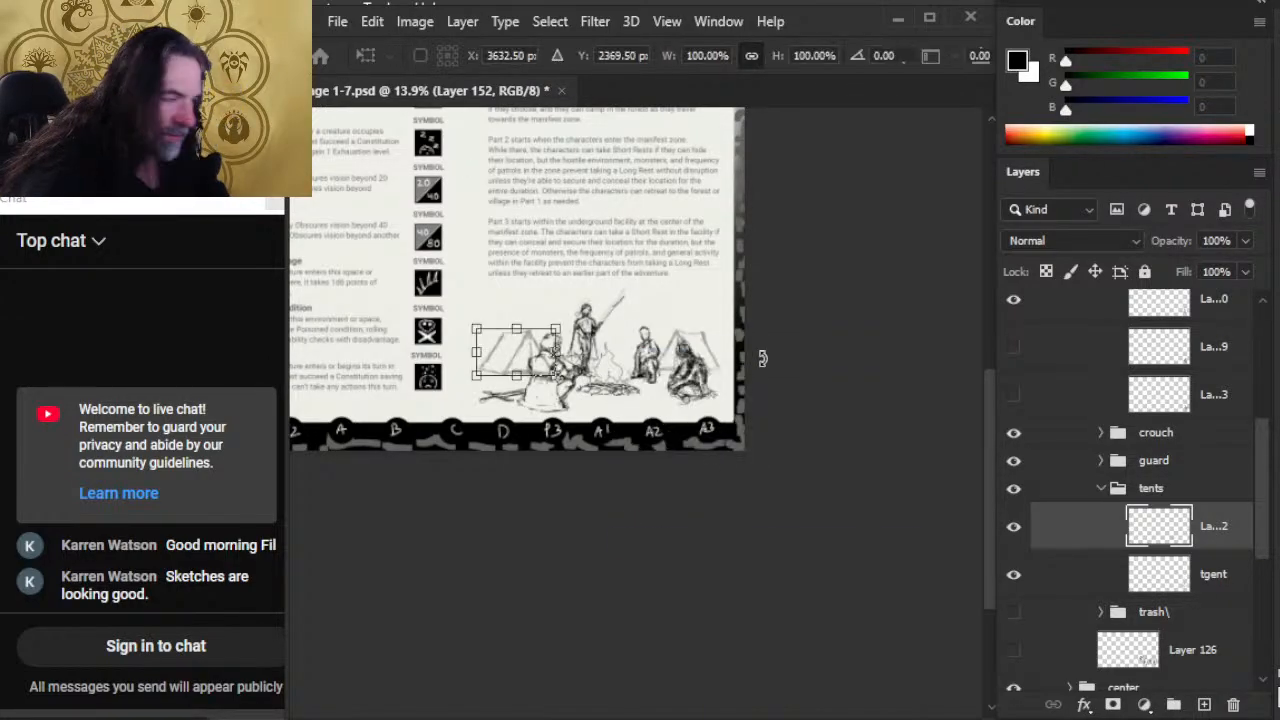
pyautogui.moveTo(760, 357); pyautogui.dragTo(752, 358)
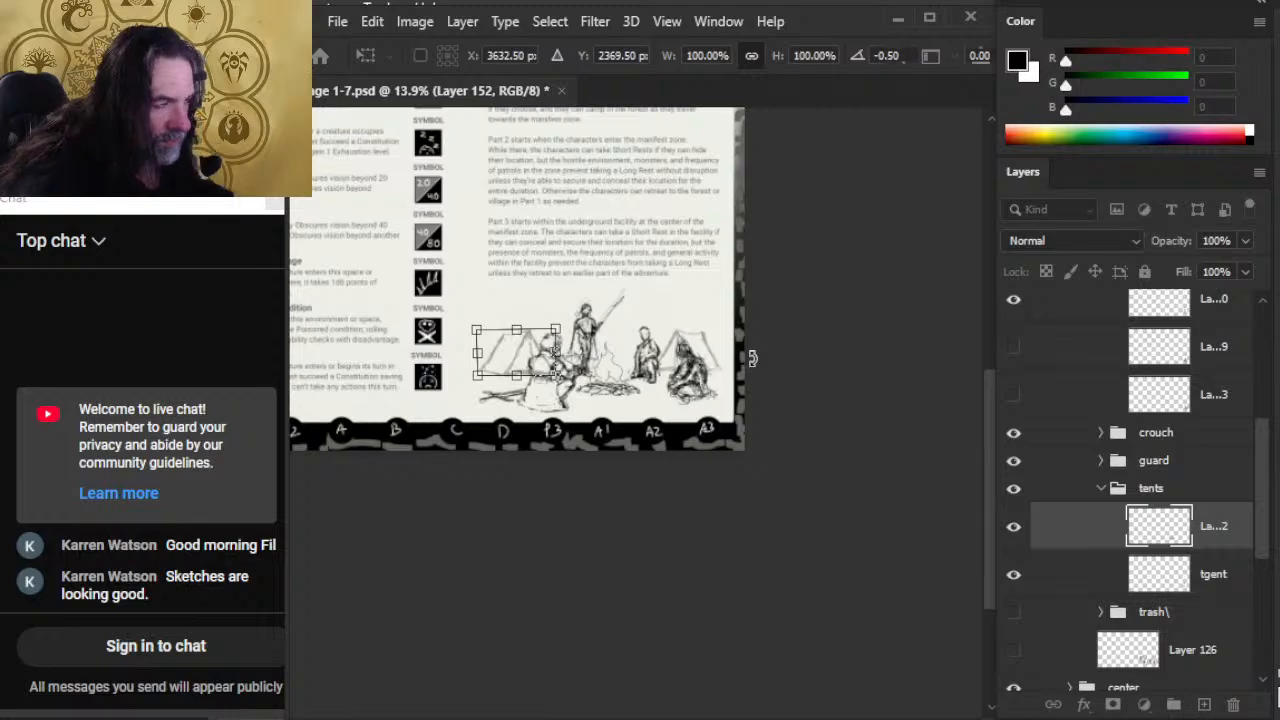
pyautogui.press('Return')
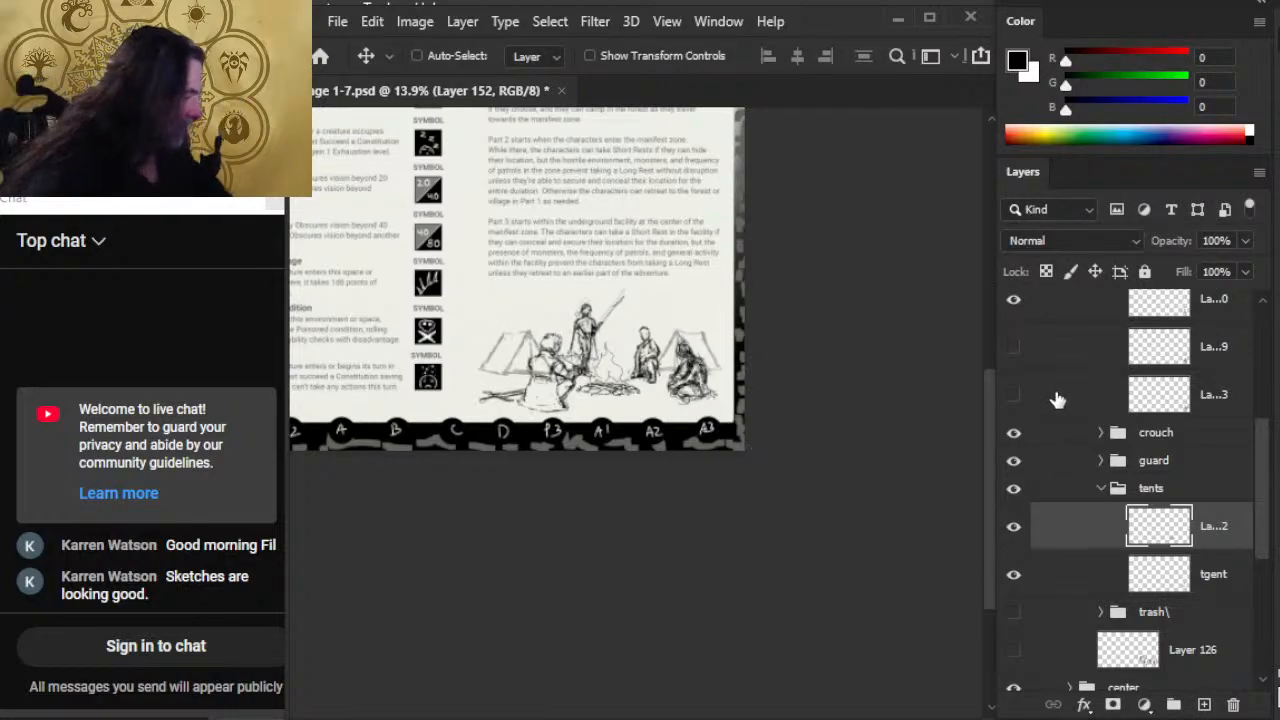
# Step: Show the ref group's perspective guides over the camp scene to check the tents
pyautogui.scroll(3, 1180, 341)
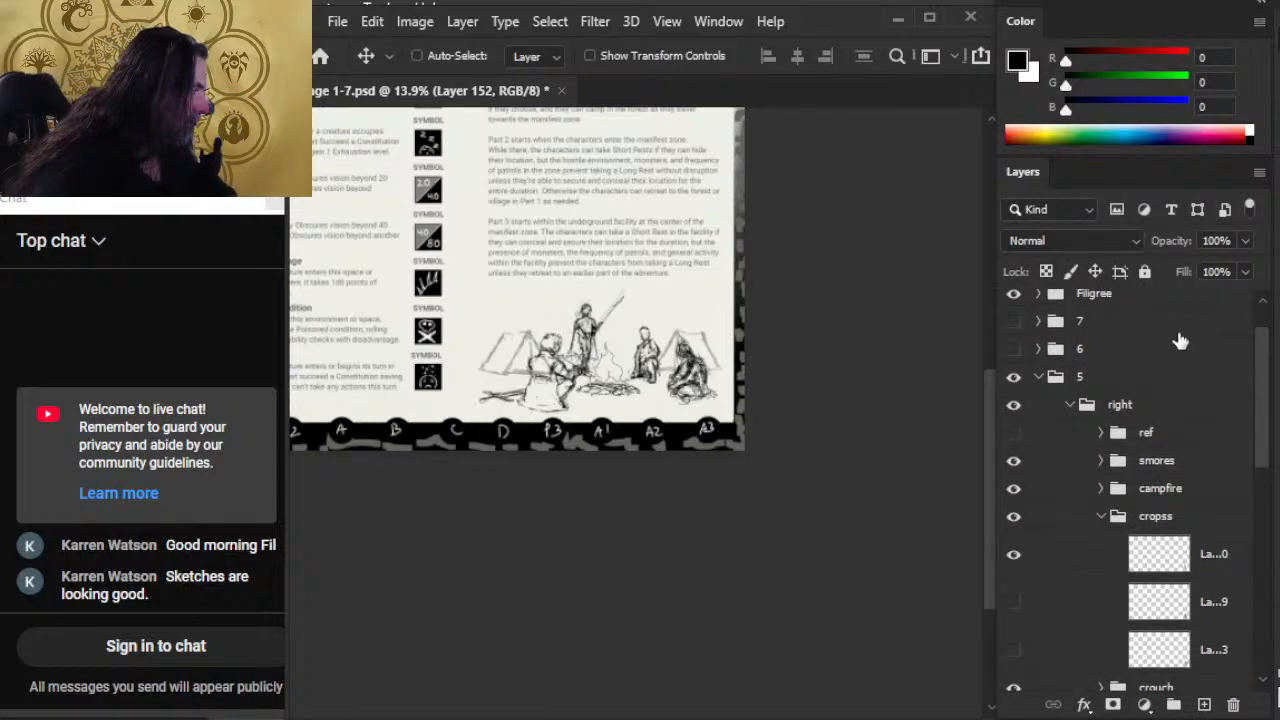
pyautogui.click(1013, 434)
pyautogui.press('z')
pyautogui.moveTo(482, 376); pyautogui.dragTo(578, 402)
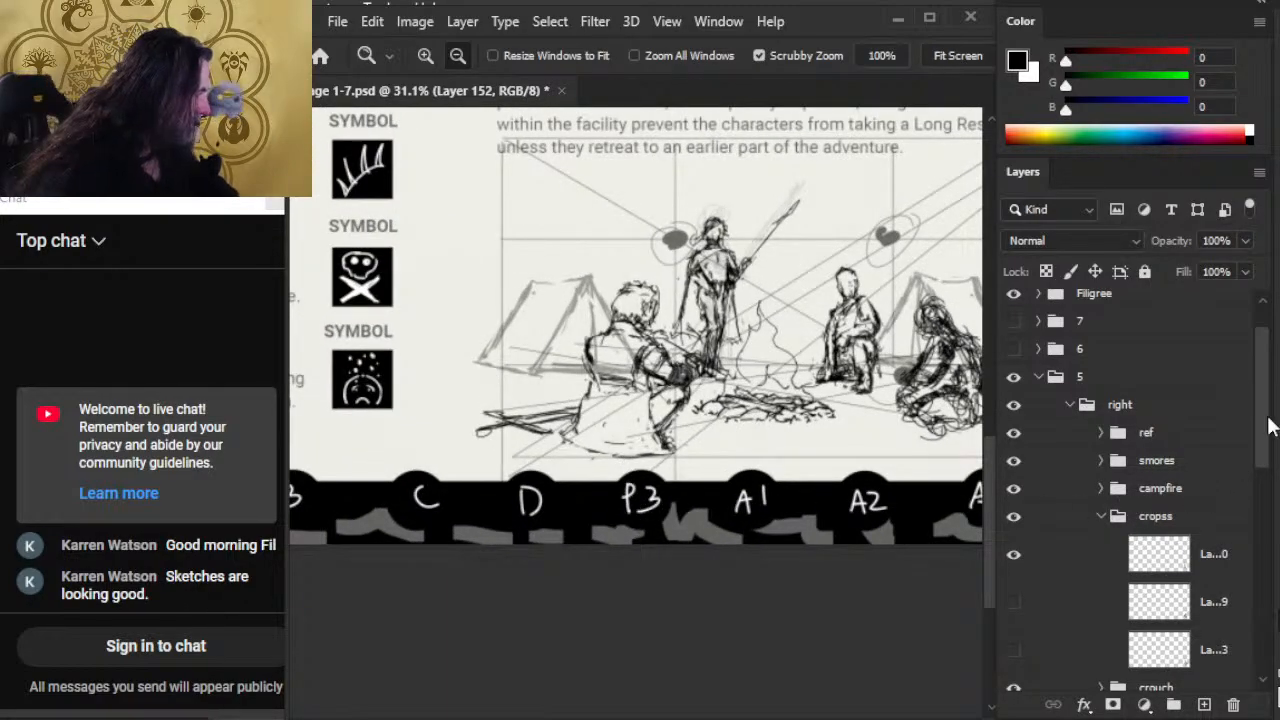
# Step: Nudge the left tent left and slightly up against the perspective guides
pyautogui.scroll(-5, 1266, 428)
pyautogui.press('v')
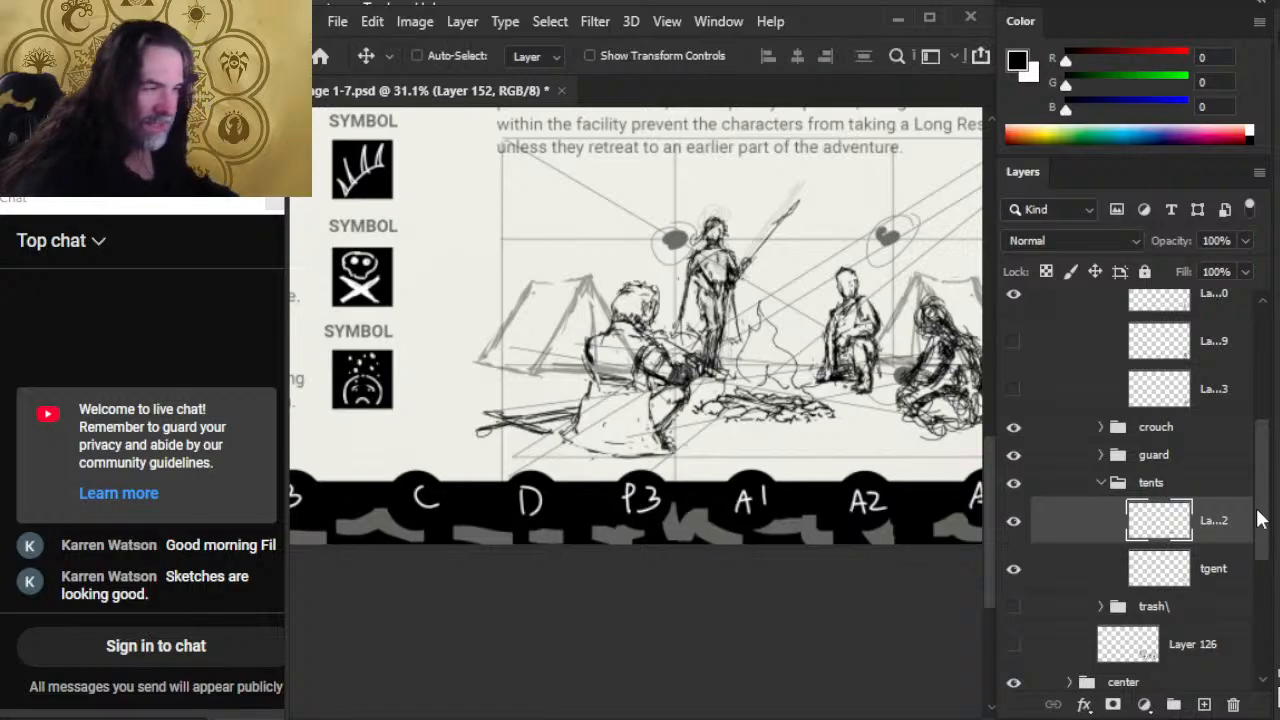
pyautogui.hotkey('shift', 'Up')
pyautogui.hotkey('shift', 'Left')
pyautogui.hotkey('shift', 'Left')
pyautogui.hotkey('shift', 'Left')
pyautogui.hotkey('shift', 'Left')
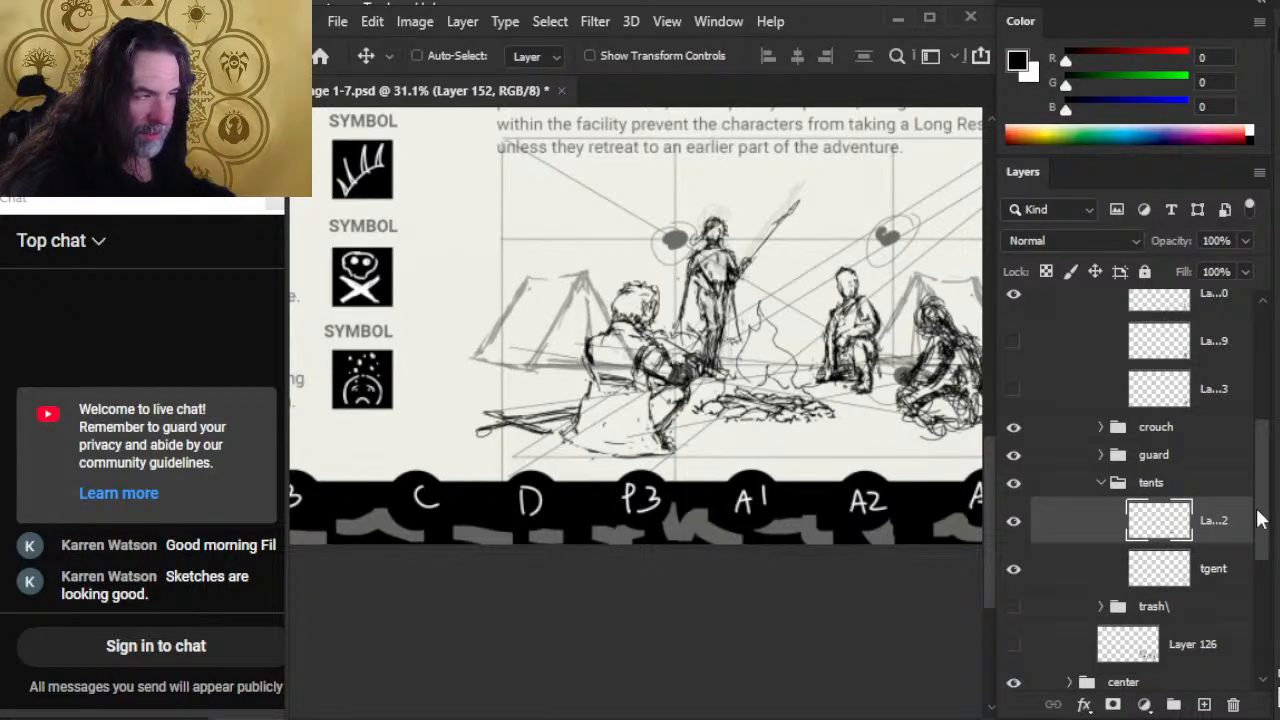
pyautogui.hotkey('shift', 'Up')
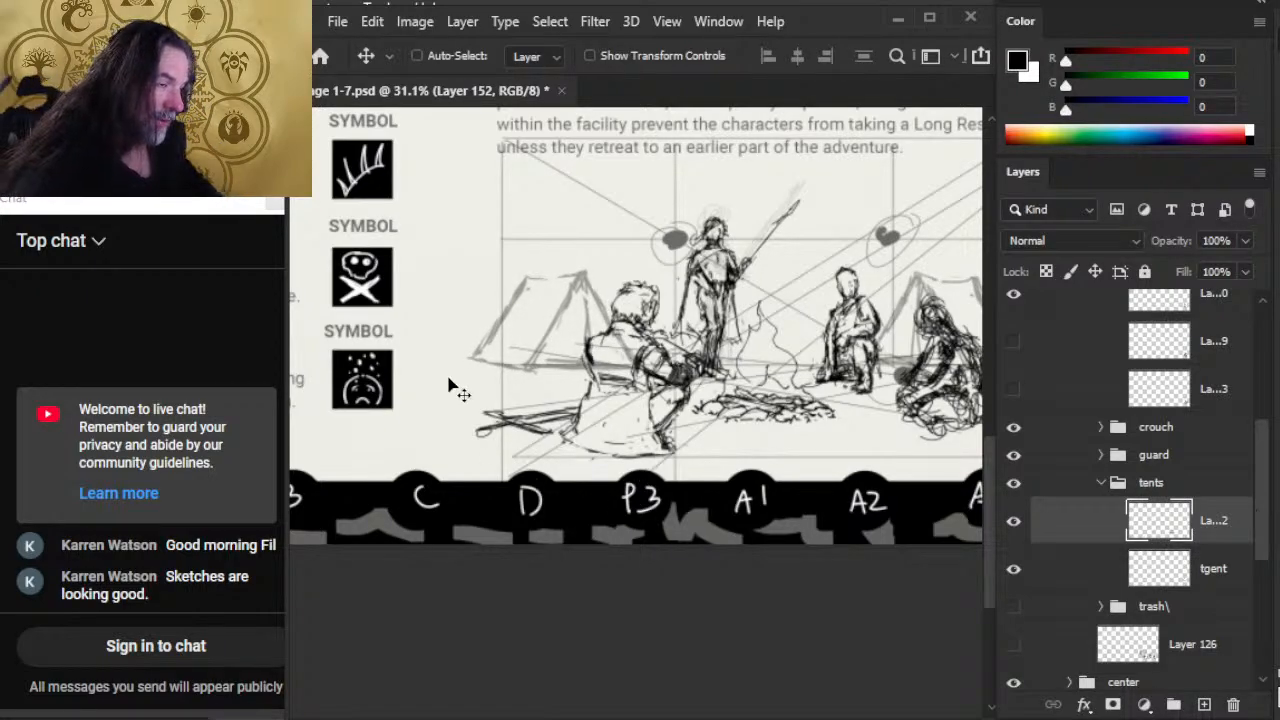
# Step: Select the tgent layer and nudge the right tent slightly right
pyautogui.moveTo(774, 438); pyautogui.dragTo(592, 415)
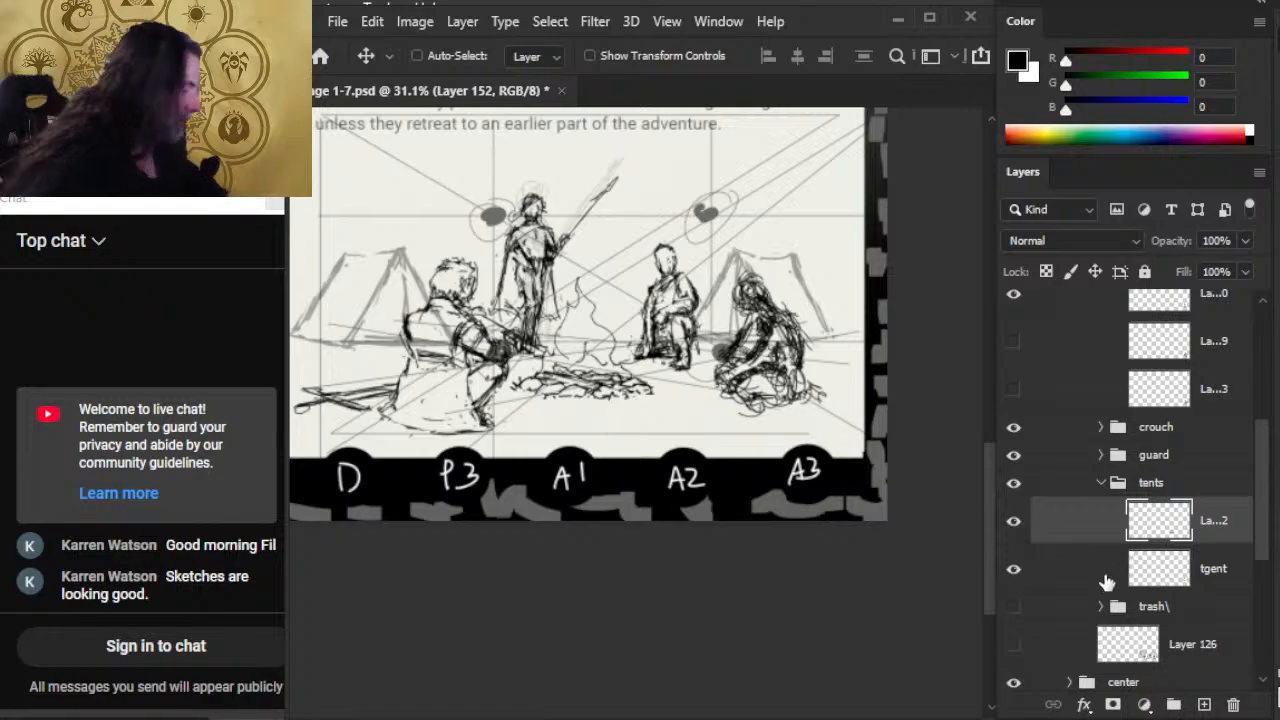
pyautogui.click(1085, 582)
pyautogui.press('Right')
pyautogui.press('Right')
pyautogui.press('Right')
pyautogui.press('Right')
pyautogui.press('Right')
pyautogui.press('Right')
pyautogui.press('Right')
pyautogui.press('Right')
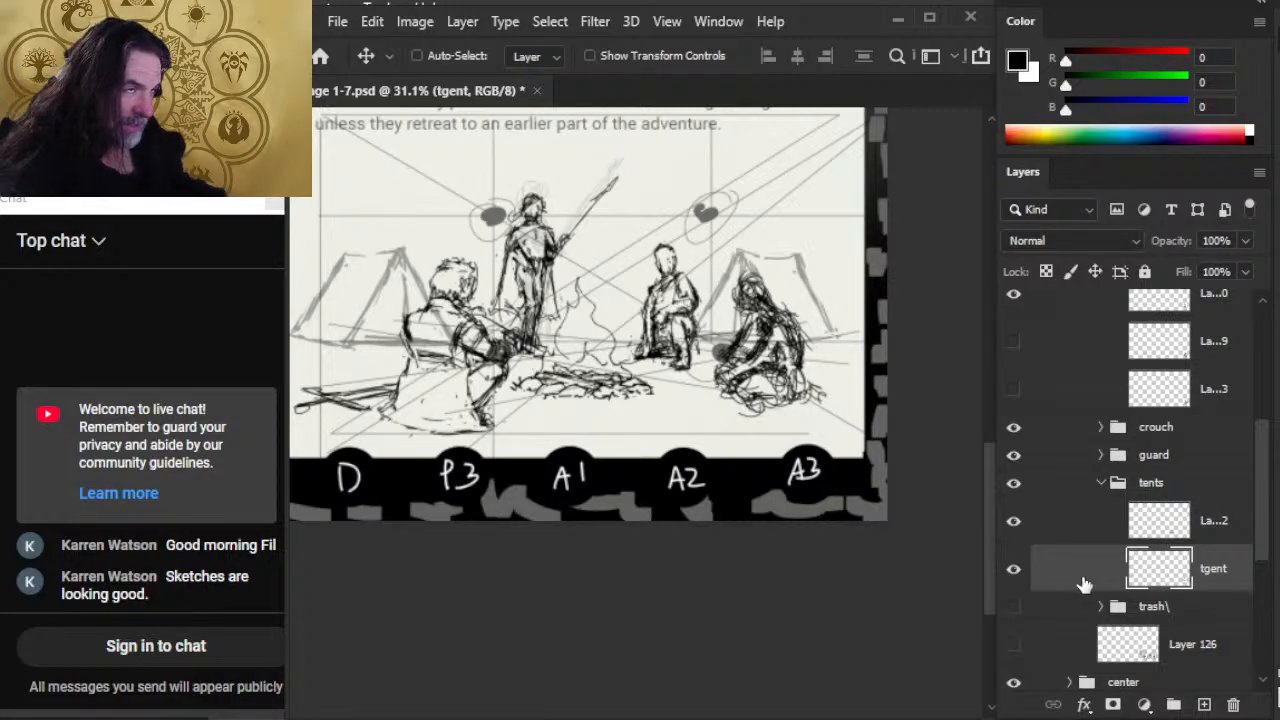
# Step: Scale the right tent down slightly with Free Transform and nudge it left behind the seated figures
pyautogui.press('l')
pyautogui.rightClick(654, 339)
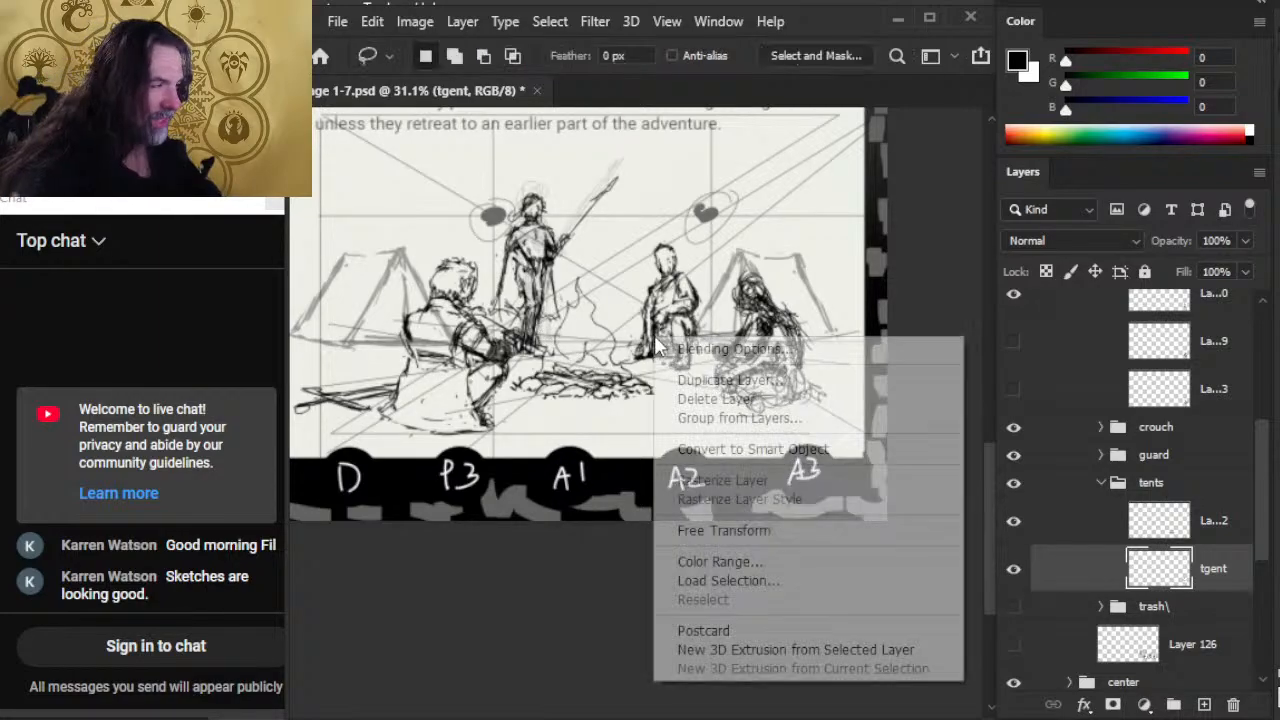
pyautogui.click(698, 532)
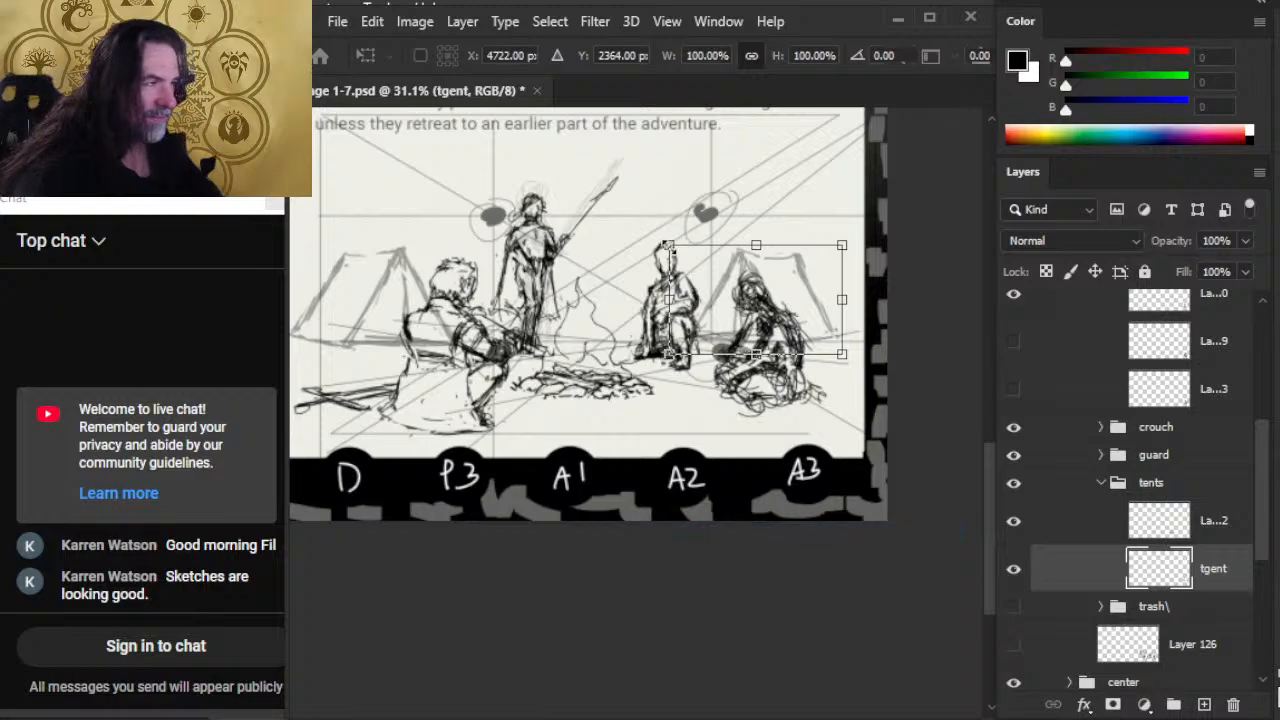
pyautogui.press('Return')
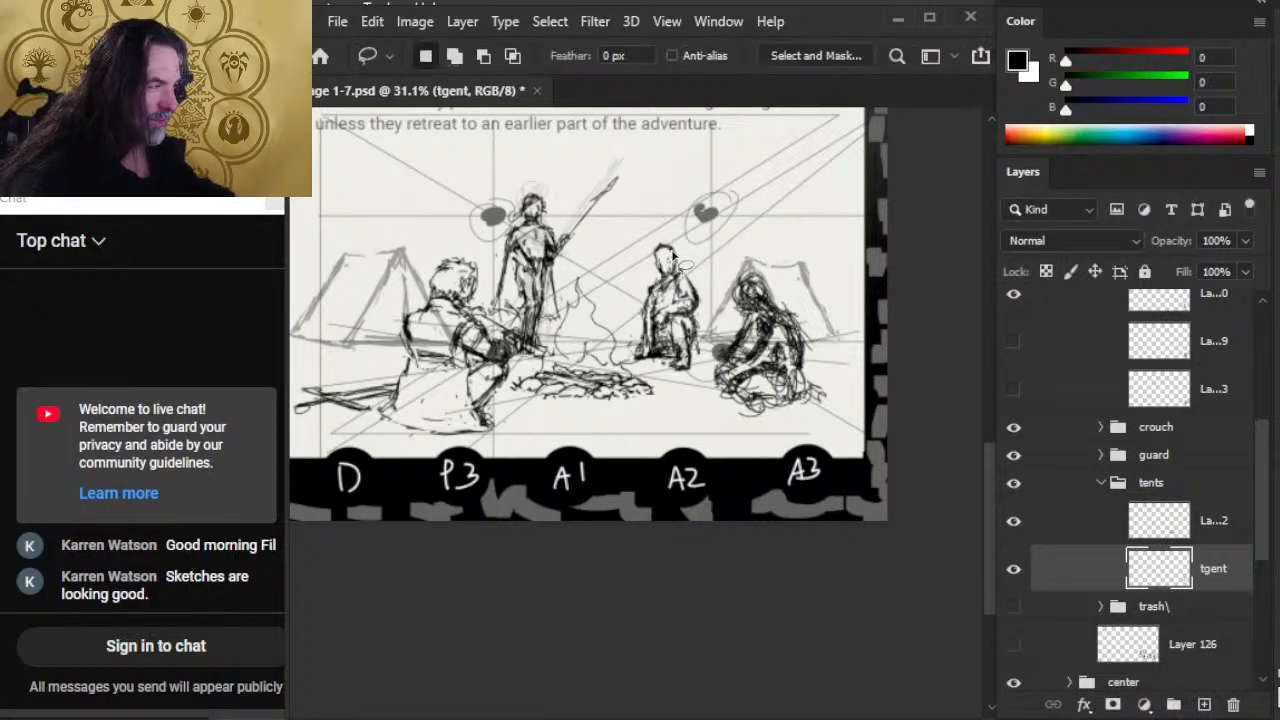
pyautogui.press('v')
pyautogui.hotkey('shift', 'Left')
pyautogui.hotkey('shift', 'Left')
pyautogui.hotkey('shift', 'Left')
pyautogui.hotkey('shift', 'Left')
pyautogui.hotkey('shift', 'Left')
pyautogui.hotkey('shift', 'Left')
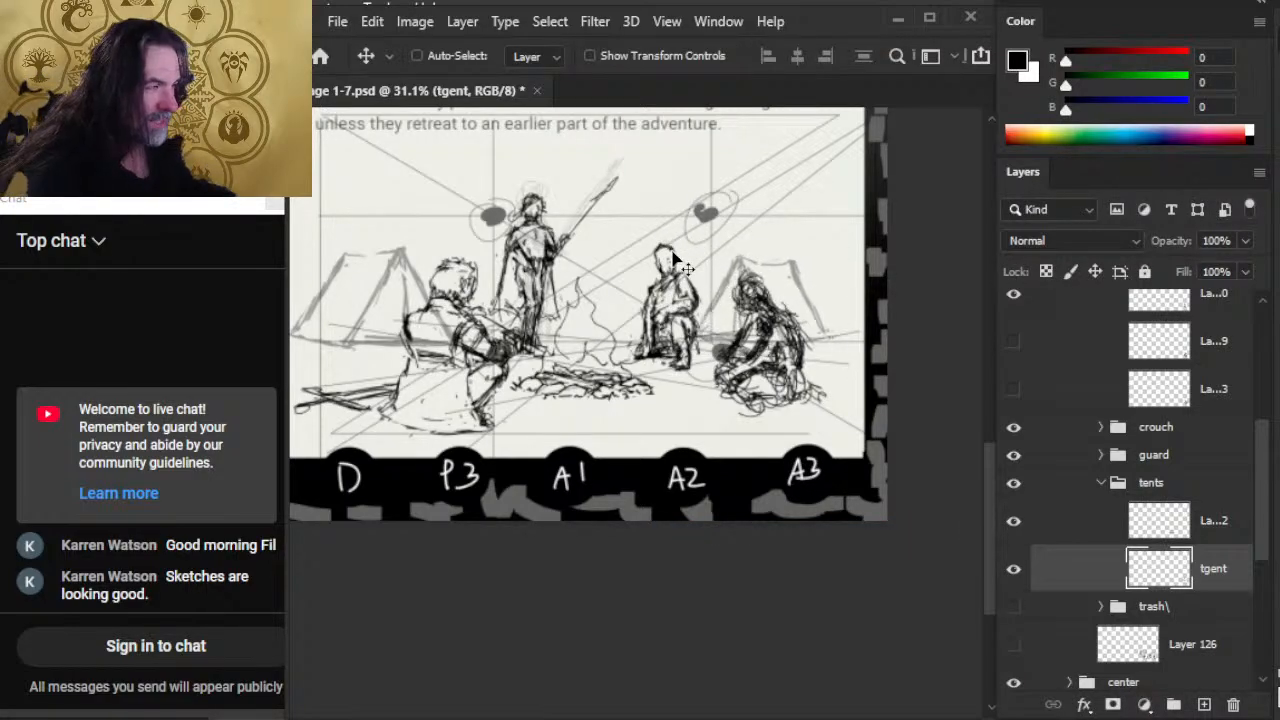
pyautogui.hotkey('shift', 'Left')
pyautogui.hotkey('shift', 'Left')
pyautogui.hotkey('shift', 'Left')
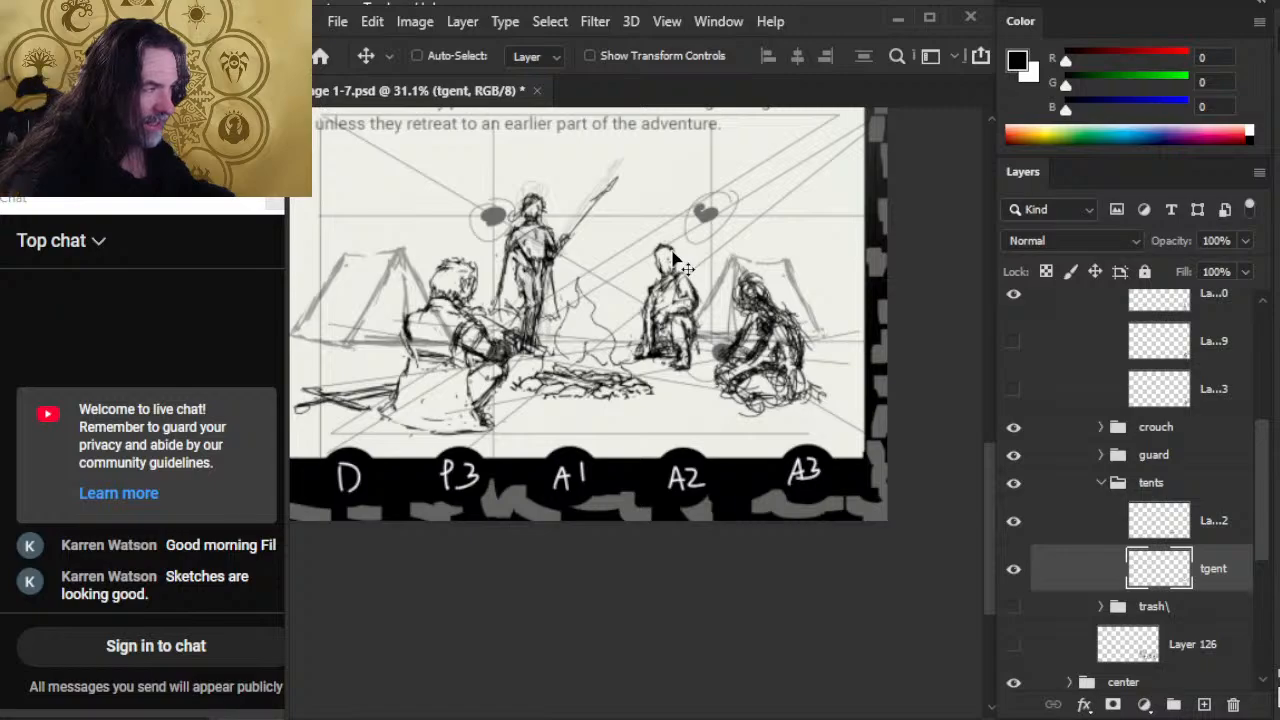
pyautogui.hotkey('shift', 'Left')
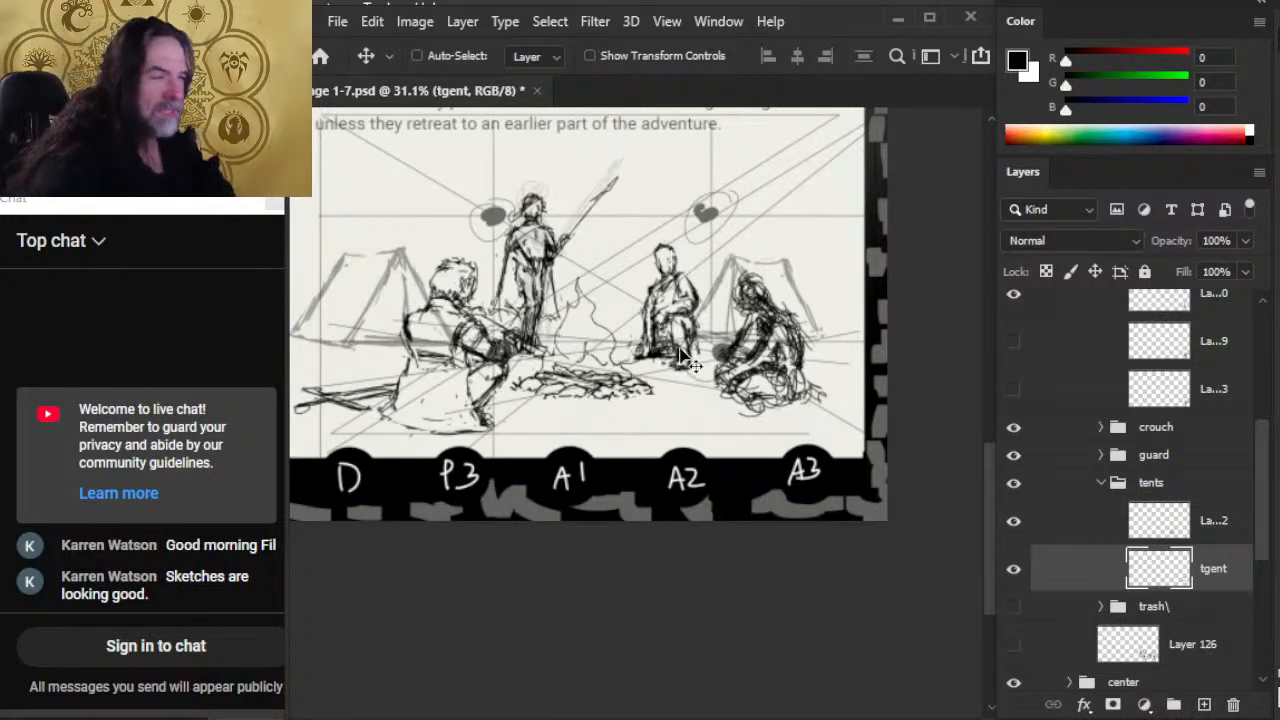
# Step: Collapse the tents and cropss groups and select the crouch group
pyautogui.click(1101, 483)
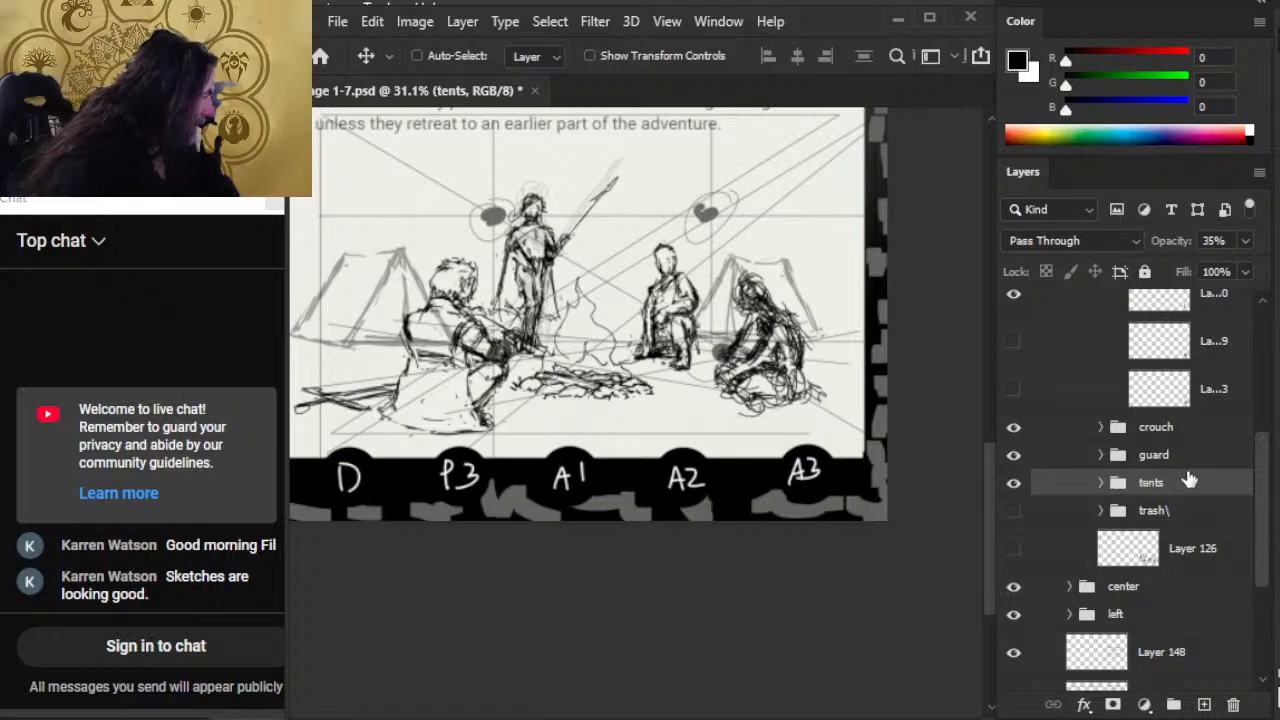
pyautogui.scroll(3, 1258, 494)
pyautogui.click(1102, 397)
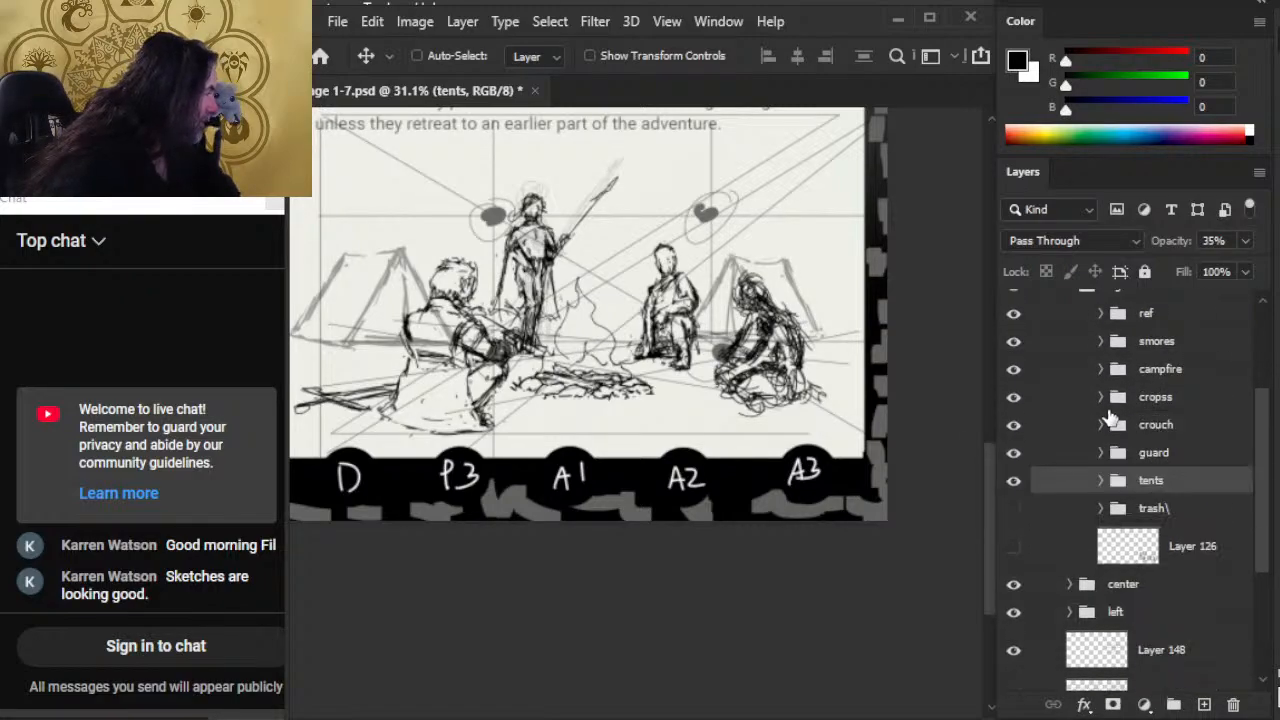
pyautogui.click(1196, 426)
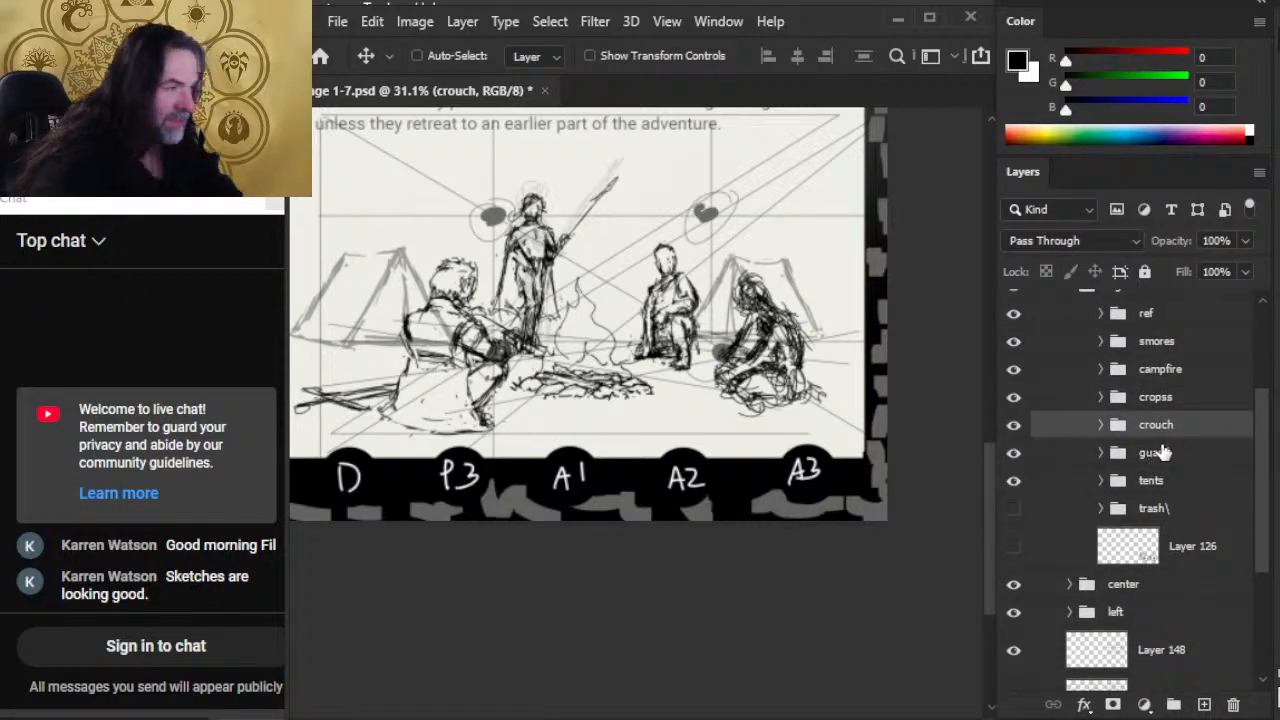
# Step: Add the cropss group to the crouch selection and scale both seated figures down very slightly with Free Transform
pyautogui.keyDown('ctrl'); pyautogui.click(1188, 400); pyautogui.keyUp('ctrl')
pyautogui.press('l')
pyautogui.rightClick(591, 258)
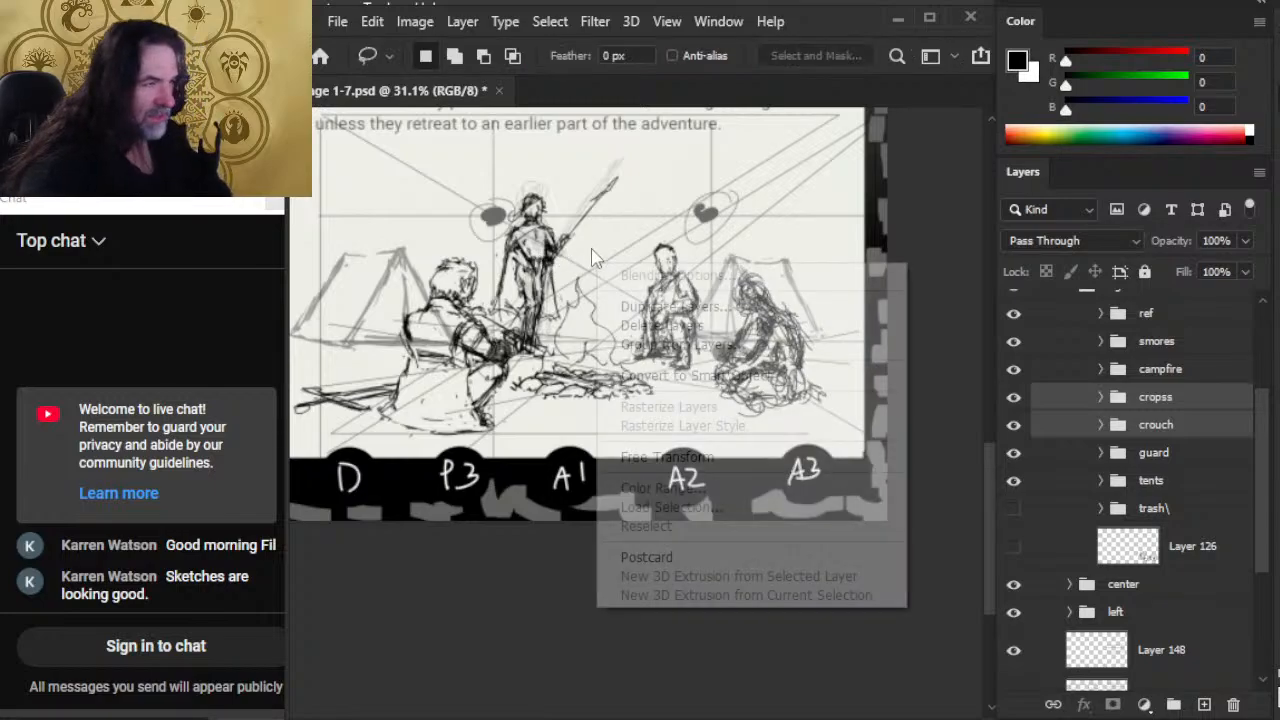
pyautogui.click(700, 457)
pyautogui.press('Escape')
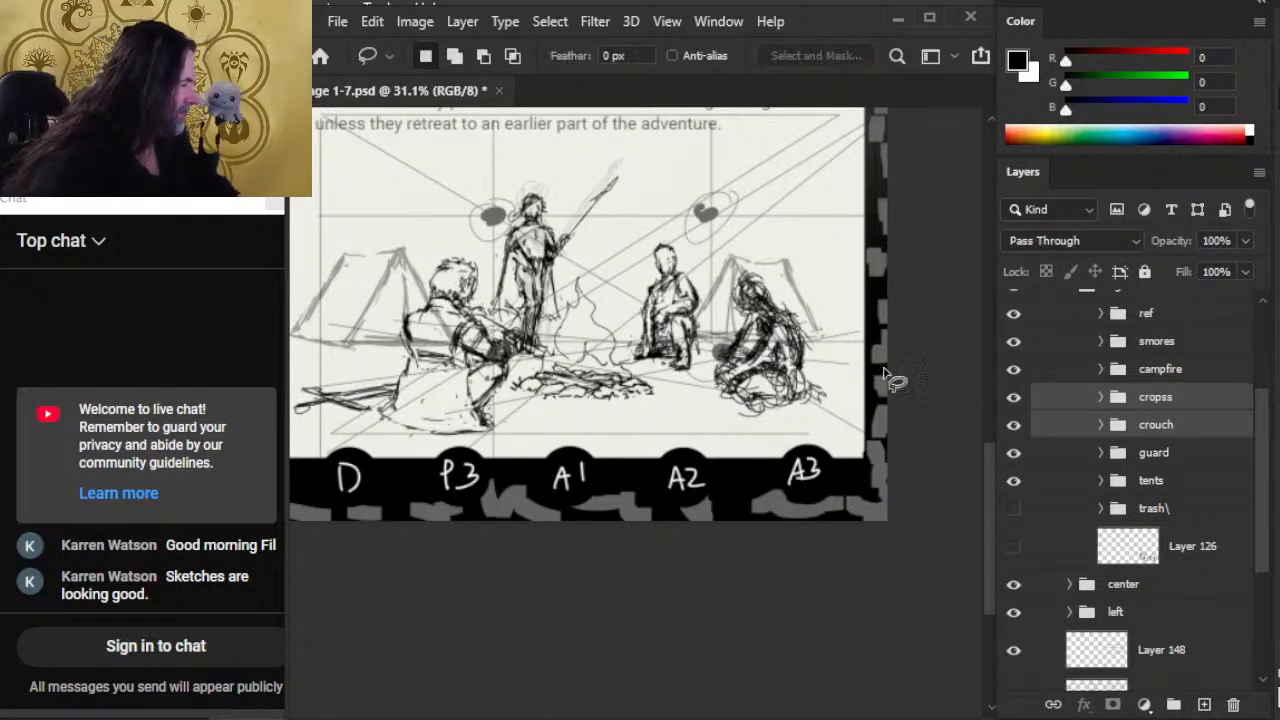
pyautogui.rightClick(818, 328)
pyautogui.click(921, 522)
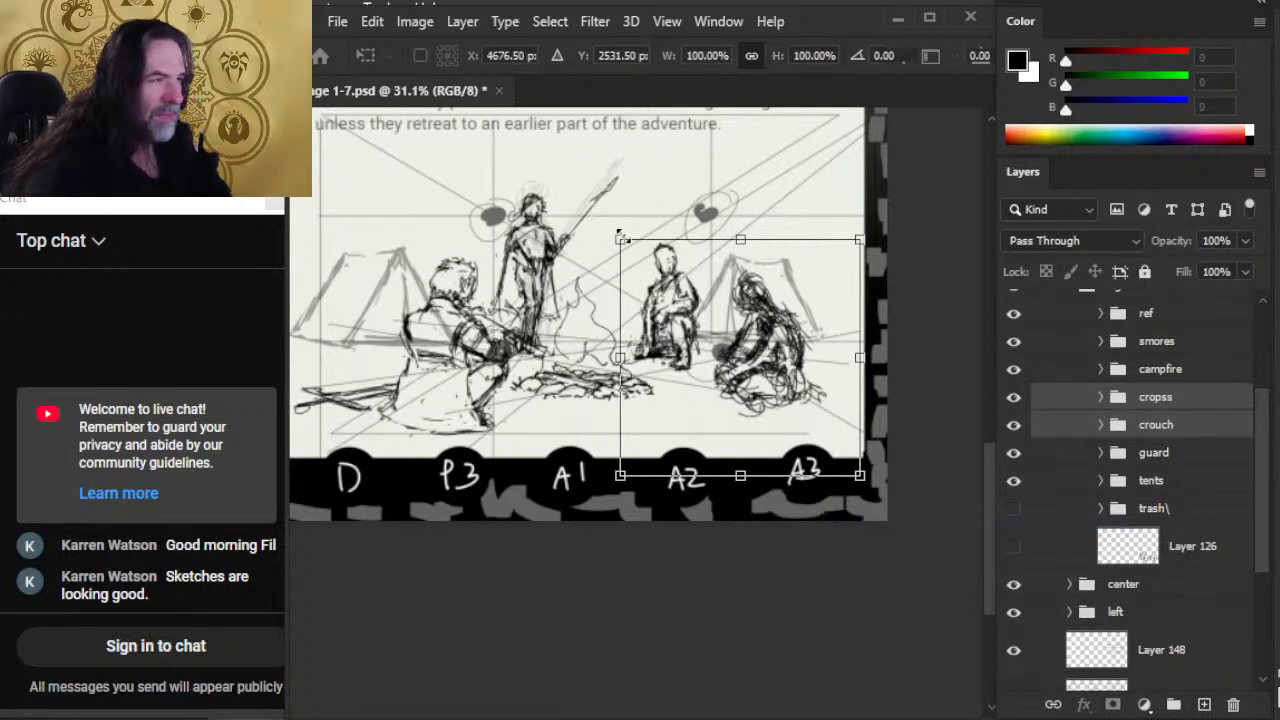
pyautogui.moveTo(619, 240); pyautogui.dragTo(624, 243)
pyautogui.press('Return')
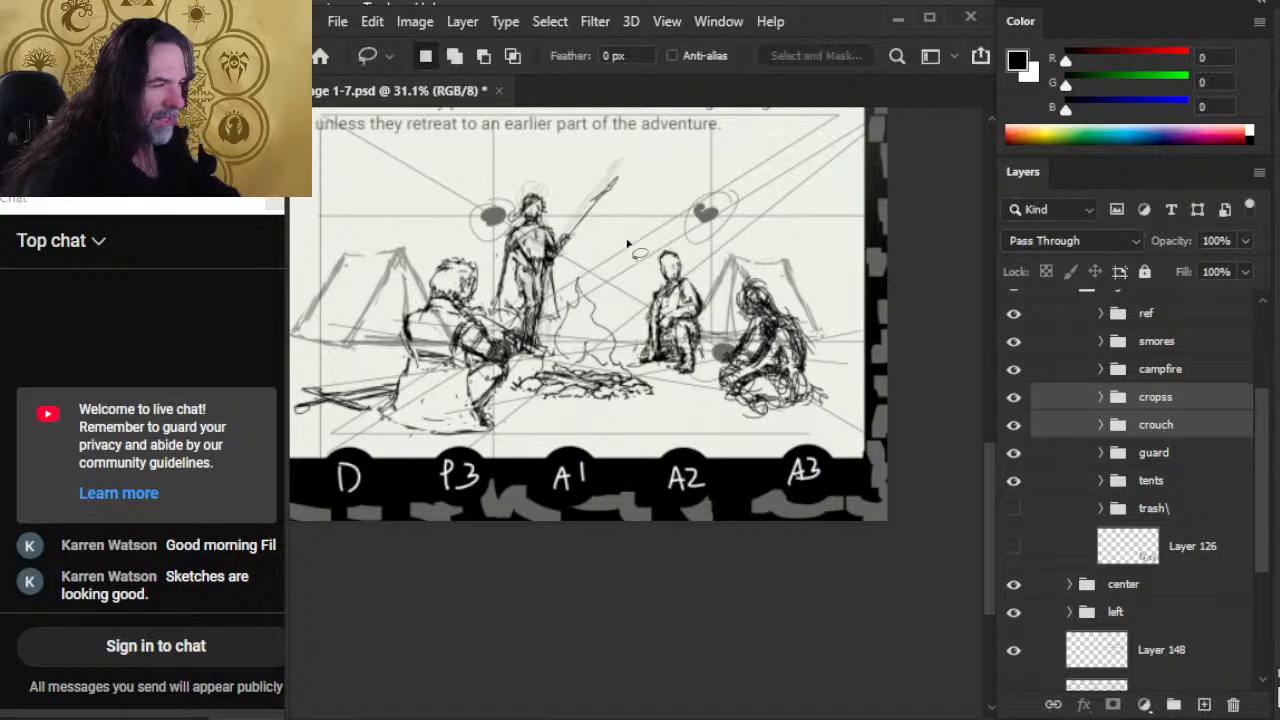
# Step: Nudge the two scaled figures slightly up and left toward the campfire
pyautogui.press('v')
pyautogui.hotkey('shift', 'Up')
pyautogui.hotkey('shift', 'Up')
pyautogui.hotkey('shift', 'Left')
pyautogui.hotkey('shift', 'Left')
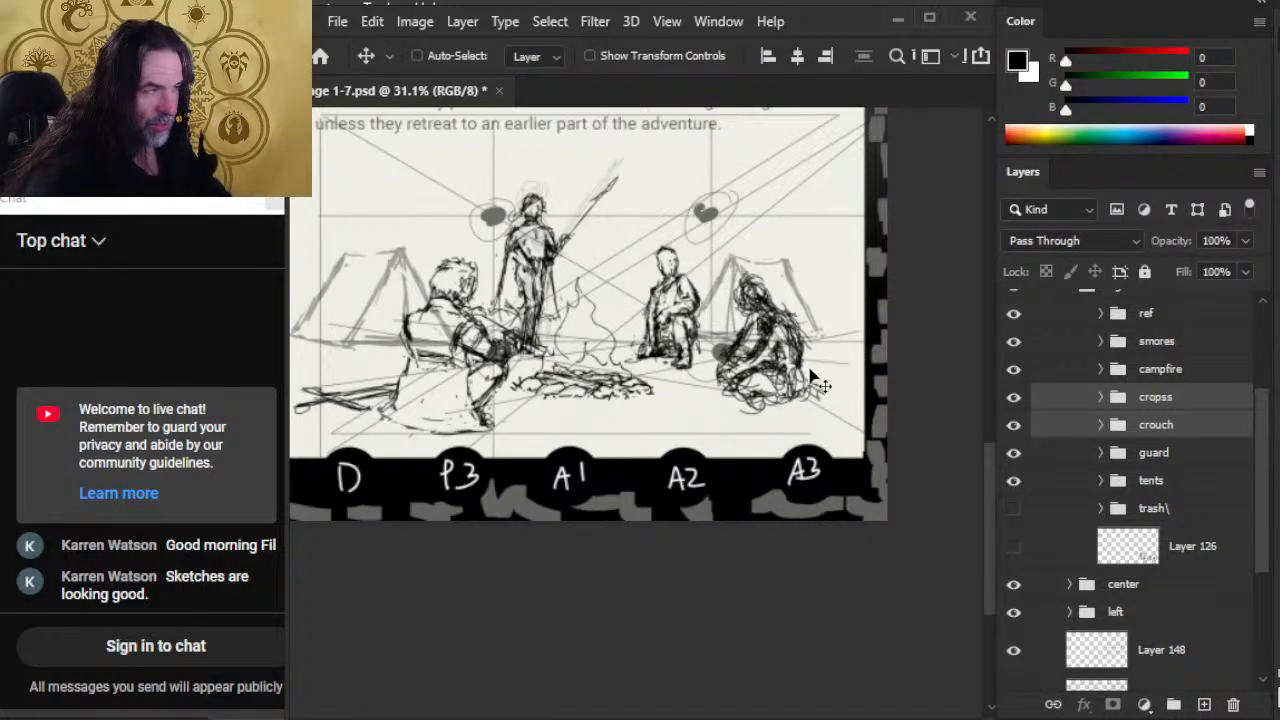
# Step: Nudge the cropss and crouch figures right and slightly down, fine-tuning their placement in front of the right tent
pyautogui.hotkey('shift', 'Right')
pyautogui.hotkey('shift', 'Right')
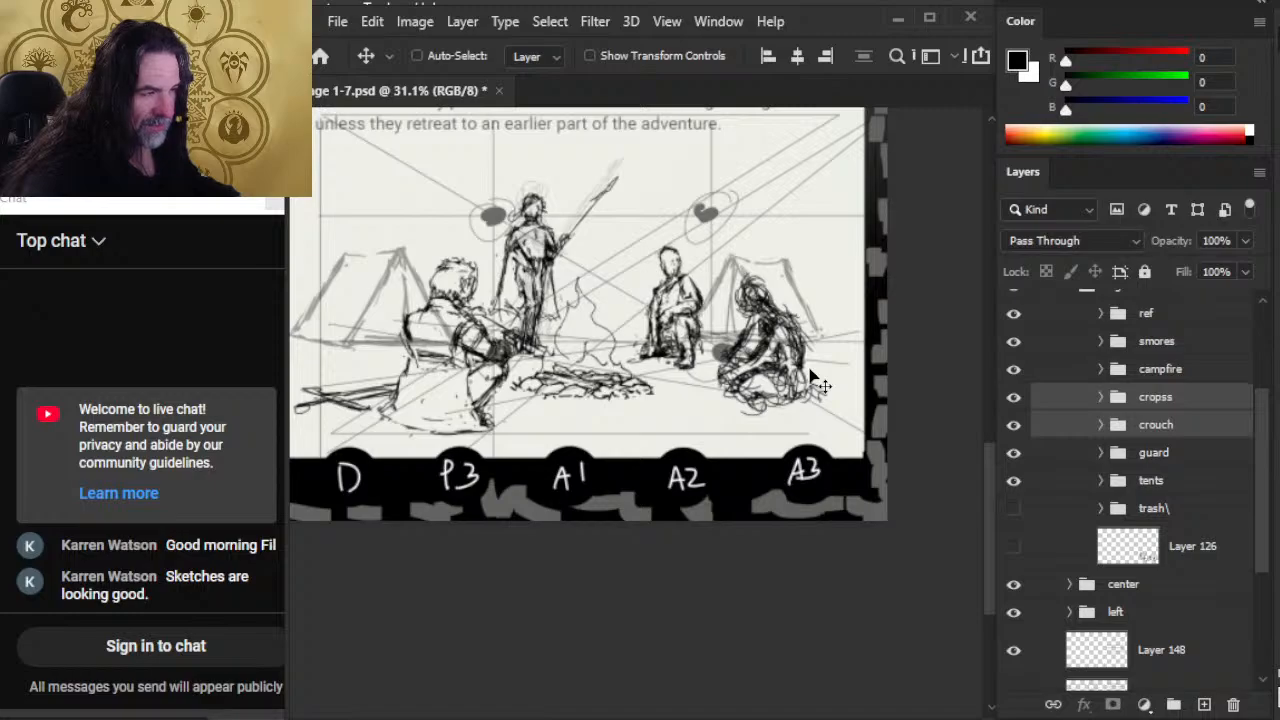
pyautogui.hotkey('shift', 'Right')
pyautogui.hotkey('shift', 'Right')
pyautogui.hotkey('shift', 'Down')
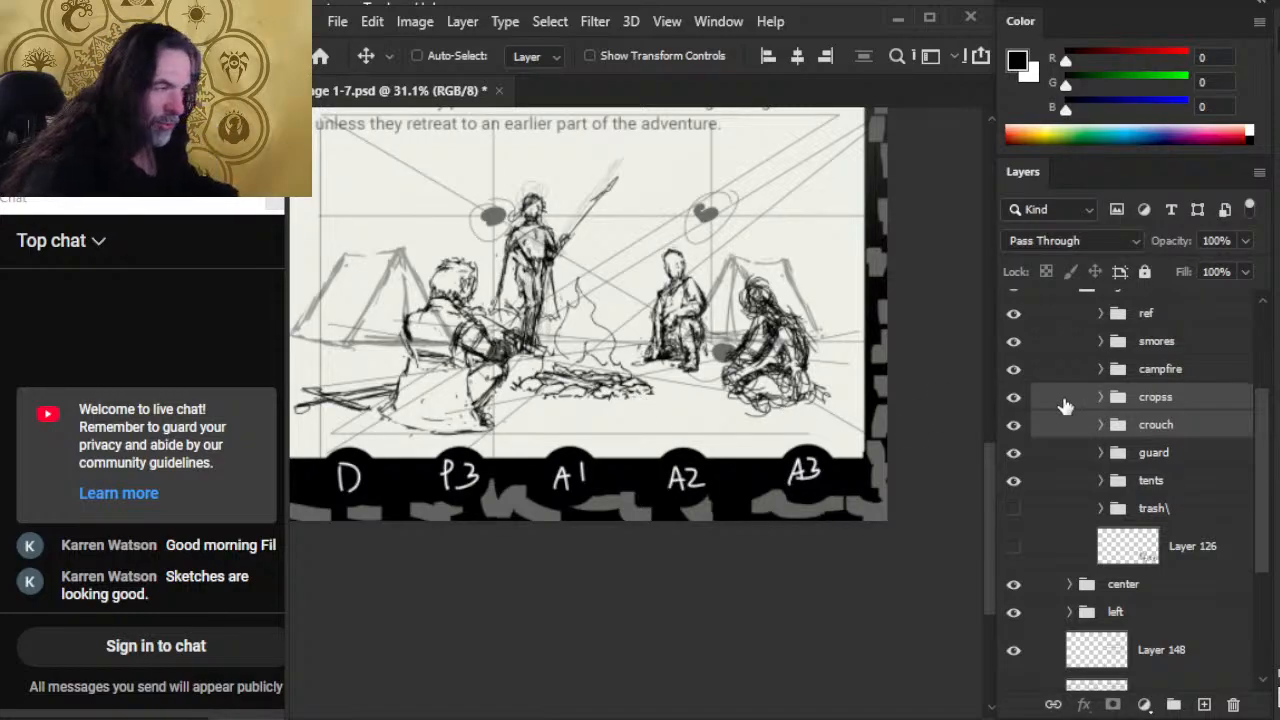
pyautogui.hotkey('shift', 'Down')
pyautogui.hotkey('shift', 'Right')
pyautogui.hotkey('shift', 'Down')
pyautogui.hotkey('shift', 'Right')
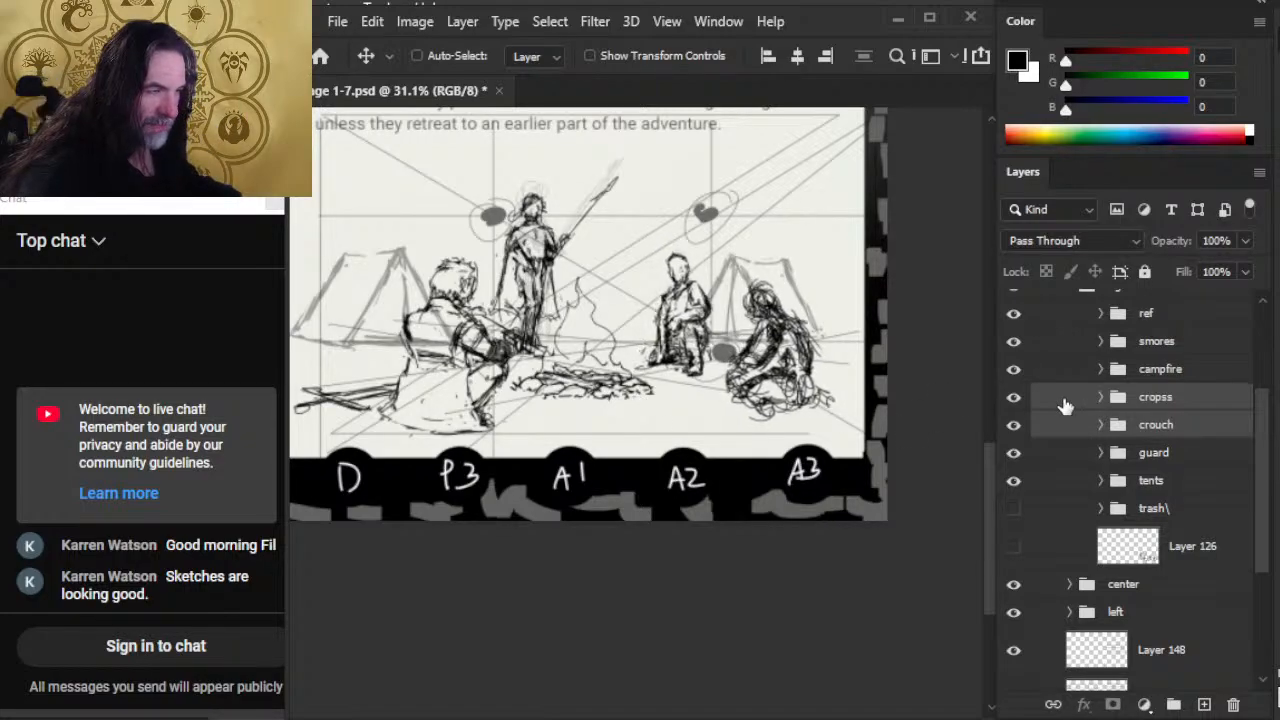
pyautogui.hotkey('shift', 'Down')
pyautogui.hotkey('shift', 'Left')
pyautogui.hotkey('shift', 'Up')
pyautogui.hotkey('shift', 'Right')
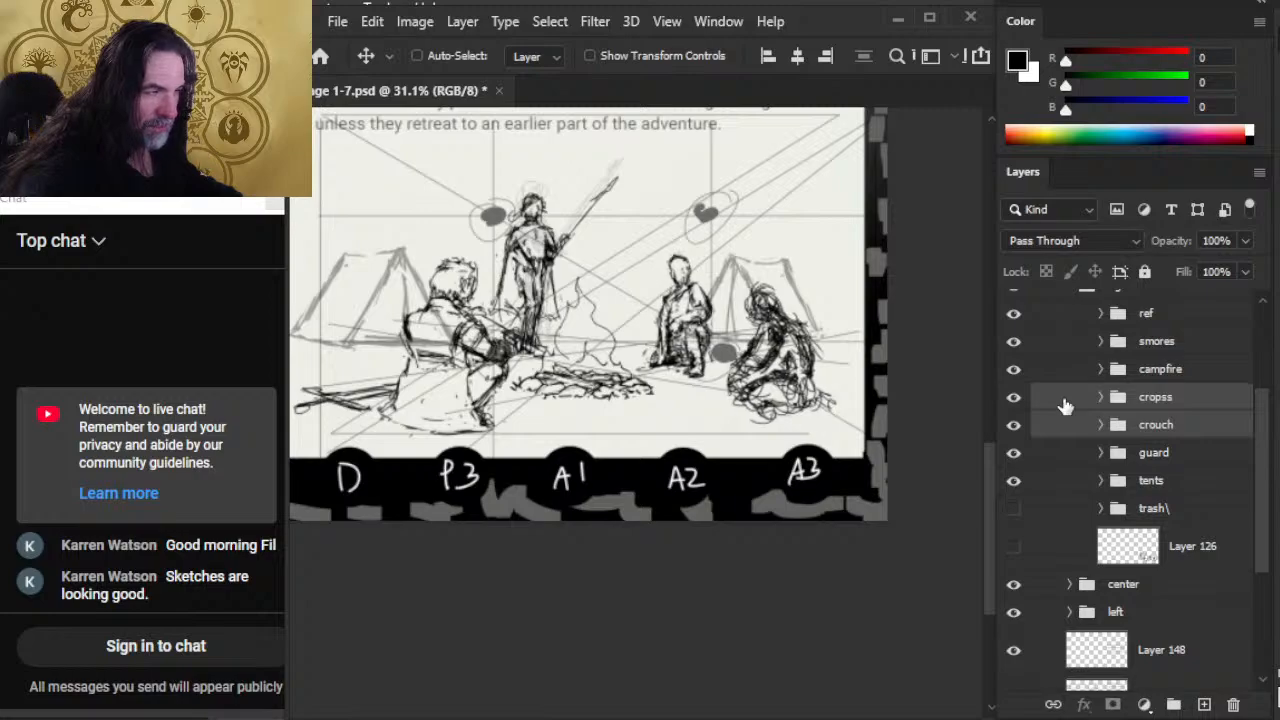
pyautogui.hotkey('shift', 'Right')
pyautogui.hotkey('shift', 'Left')
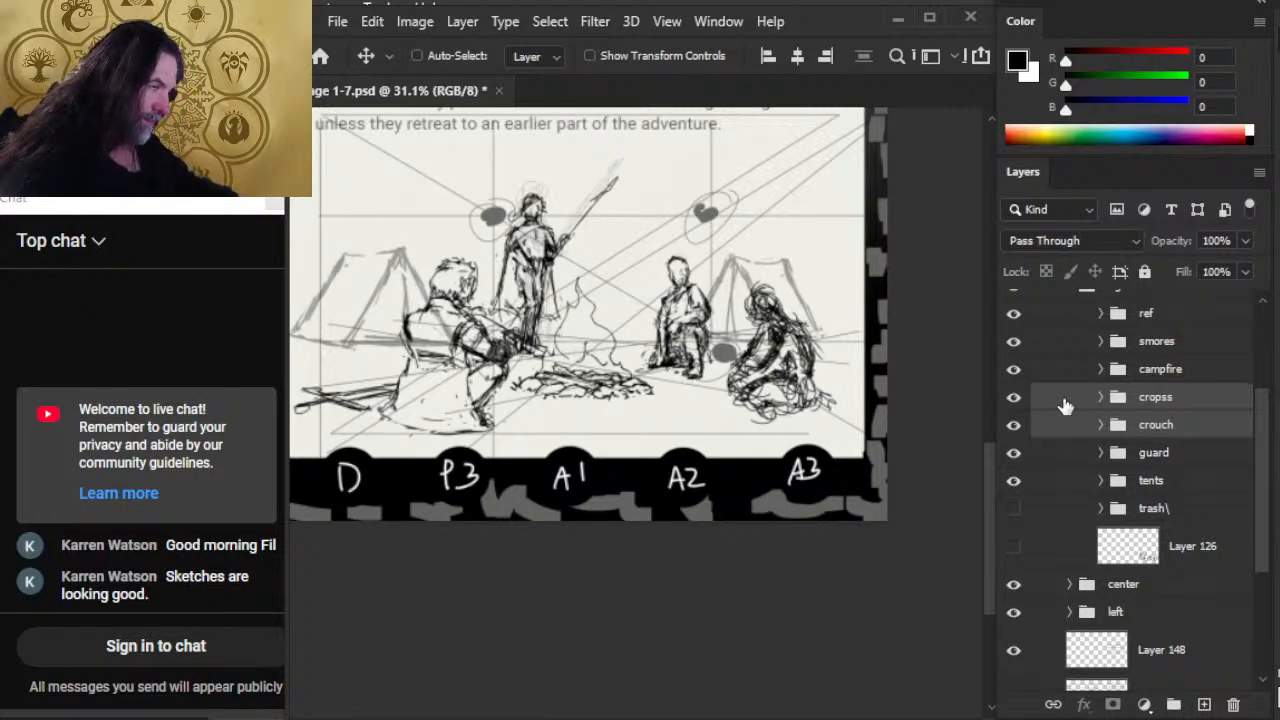
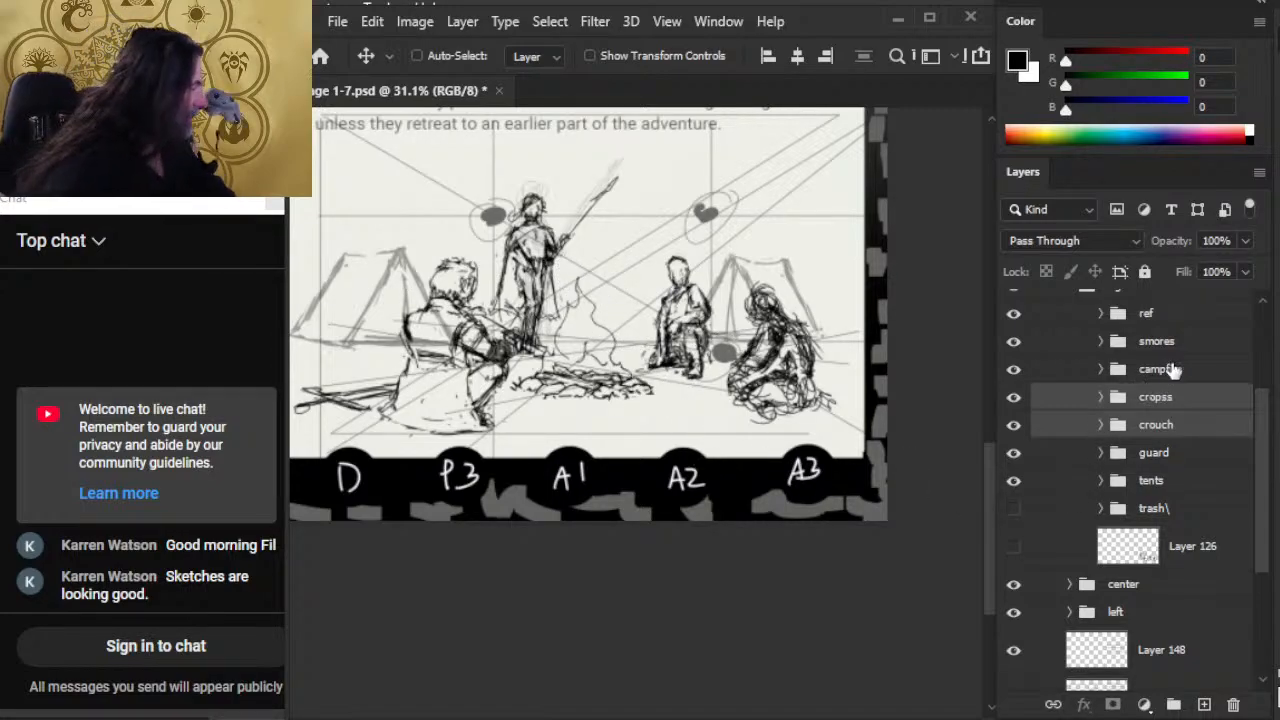
# Step: Move the cropss figure slightly up and left, closer to the campfire
pyautogui.click(1160, 341)
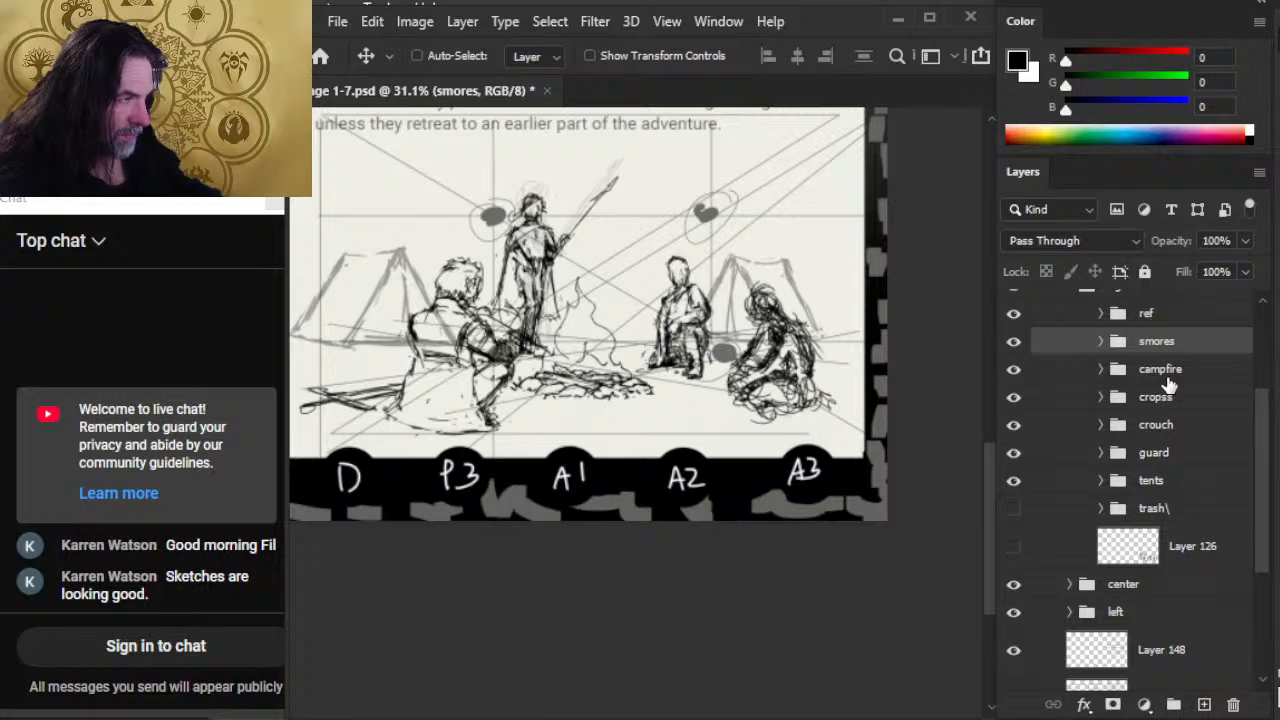
pyautogui.press('z')
pyautogui.moveTo(603, 349); pyautogui.dragTo(505, 327)
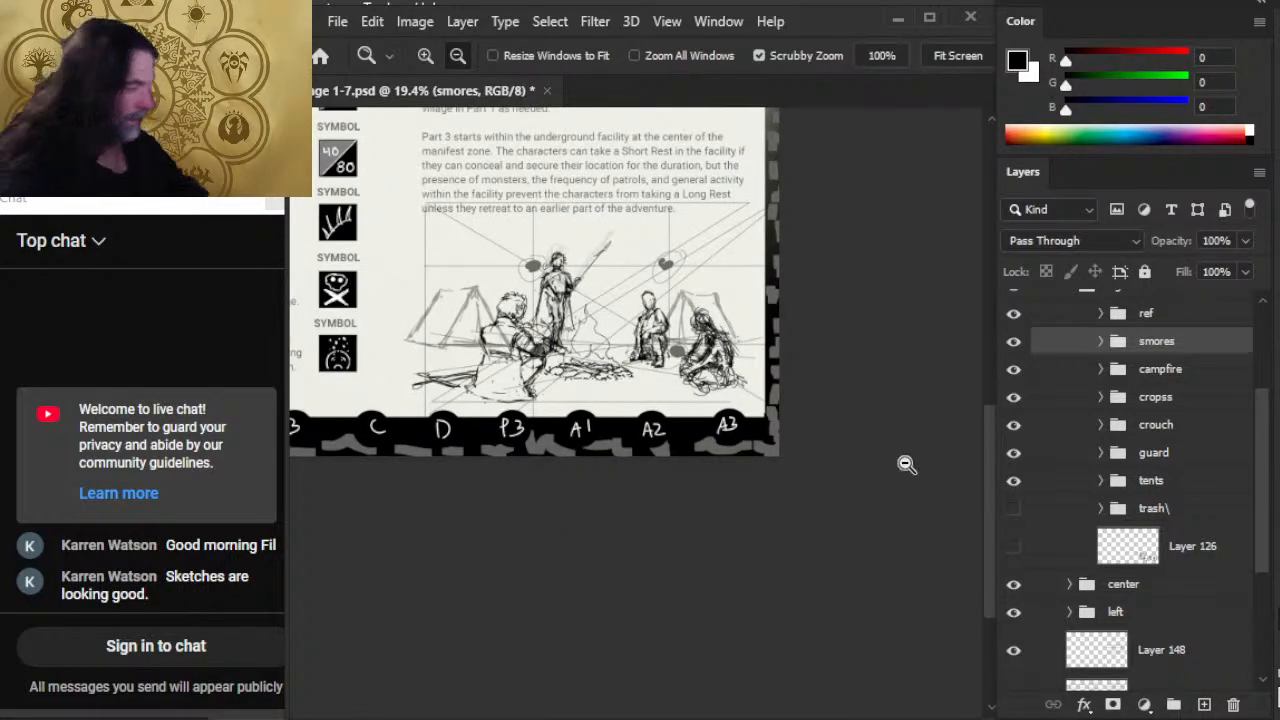
pyautogui.click(1185, 430)
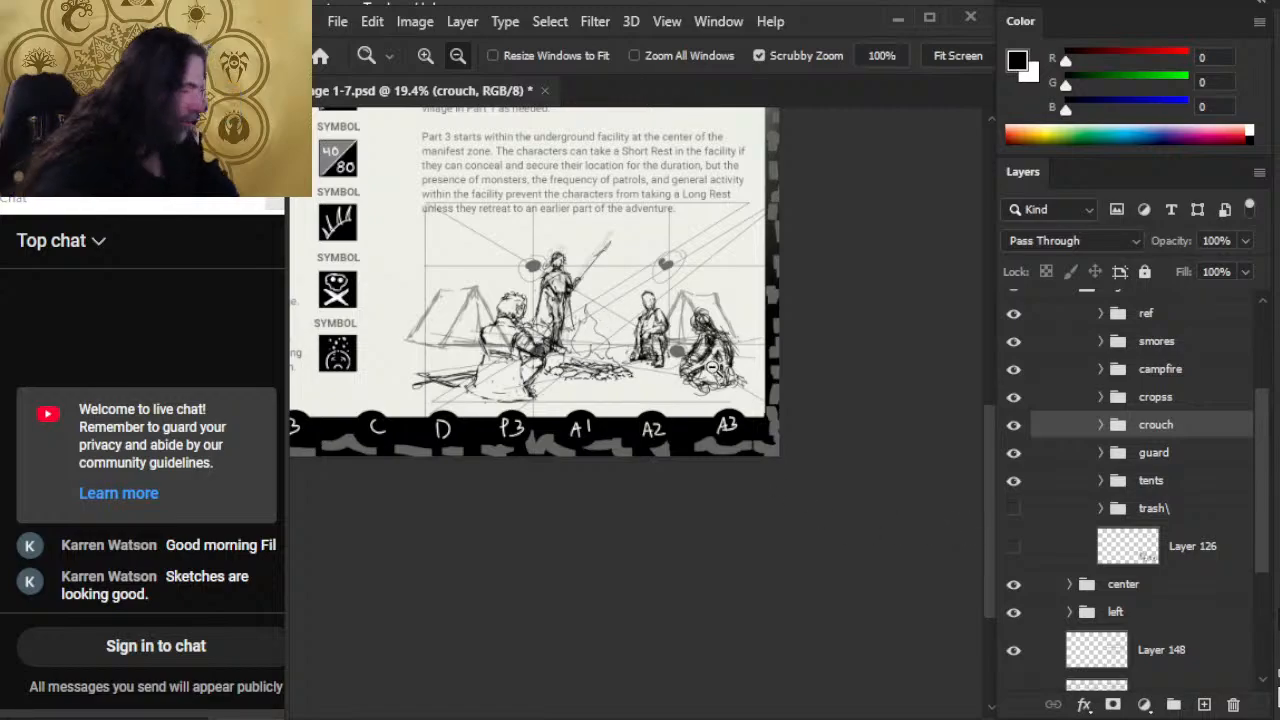
pyautogui.click(1193, 399)
pyautogui.press('v')
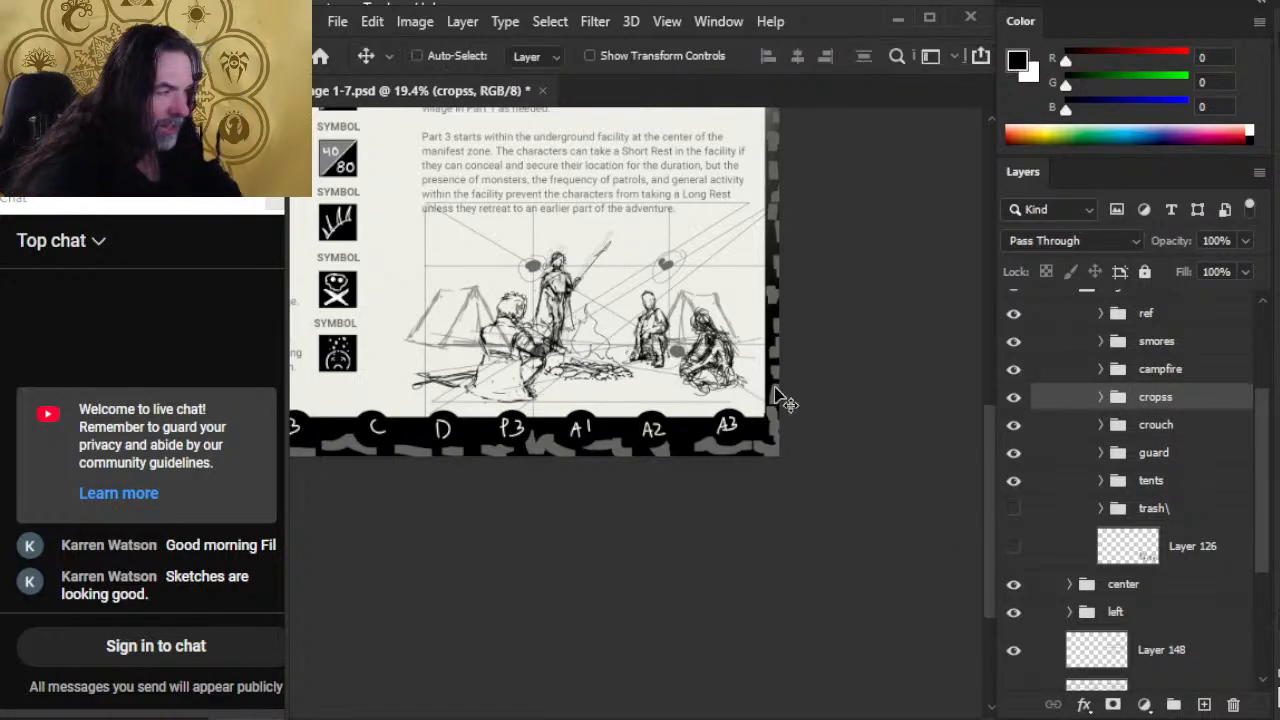
pyautogui.moveTo(777, 400); pyautogui.dragTo(770, 388)
# Step: Scale the cropss figure down slightly with Free Transform and apply it
pyautogui.press('l')
pyautogui.rightClick(698, 336)
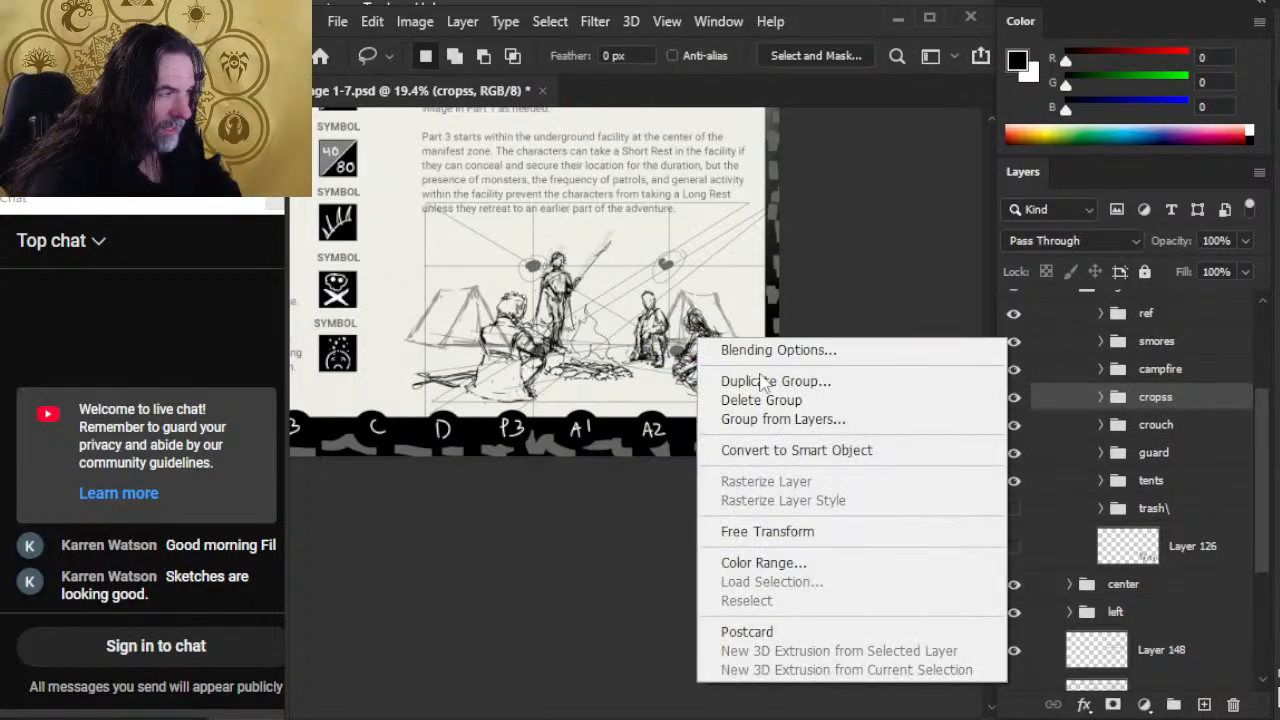
pyautogui.click(770, 531)
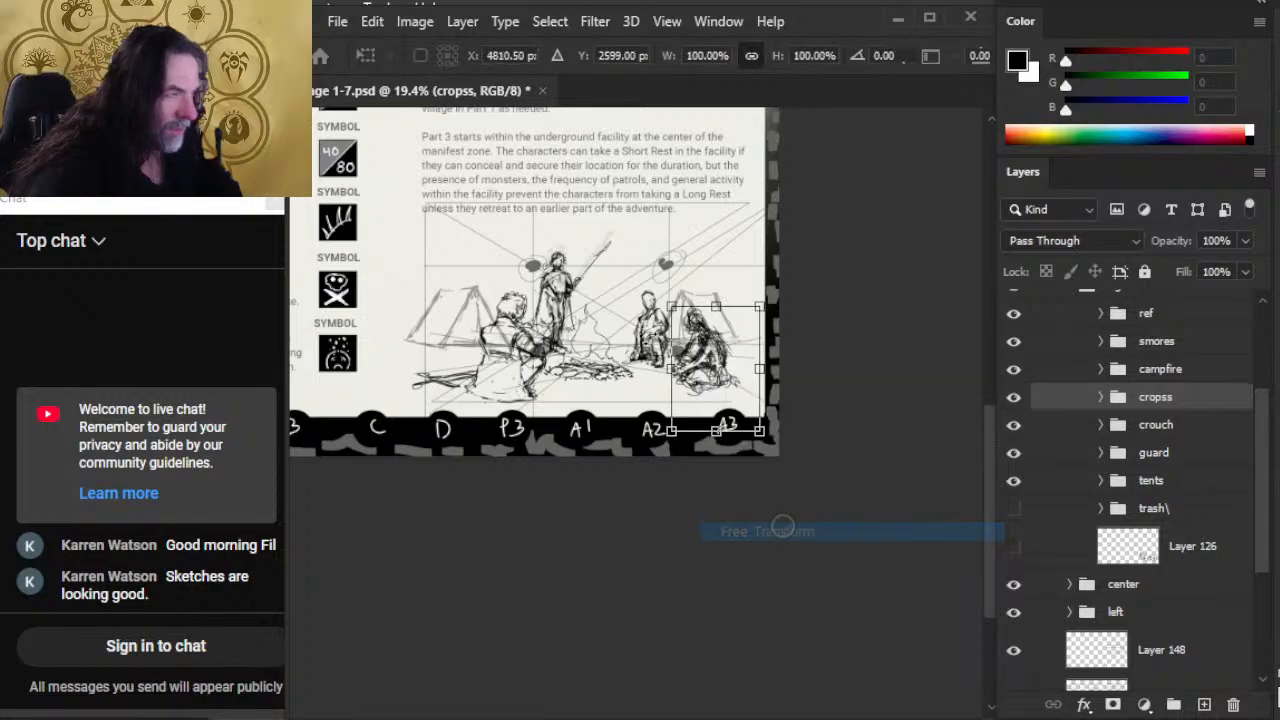
pyautogui.moveTo(659, 298); pyautogui.dragTo(664, 291)
pyautogui.press('Return')
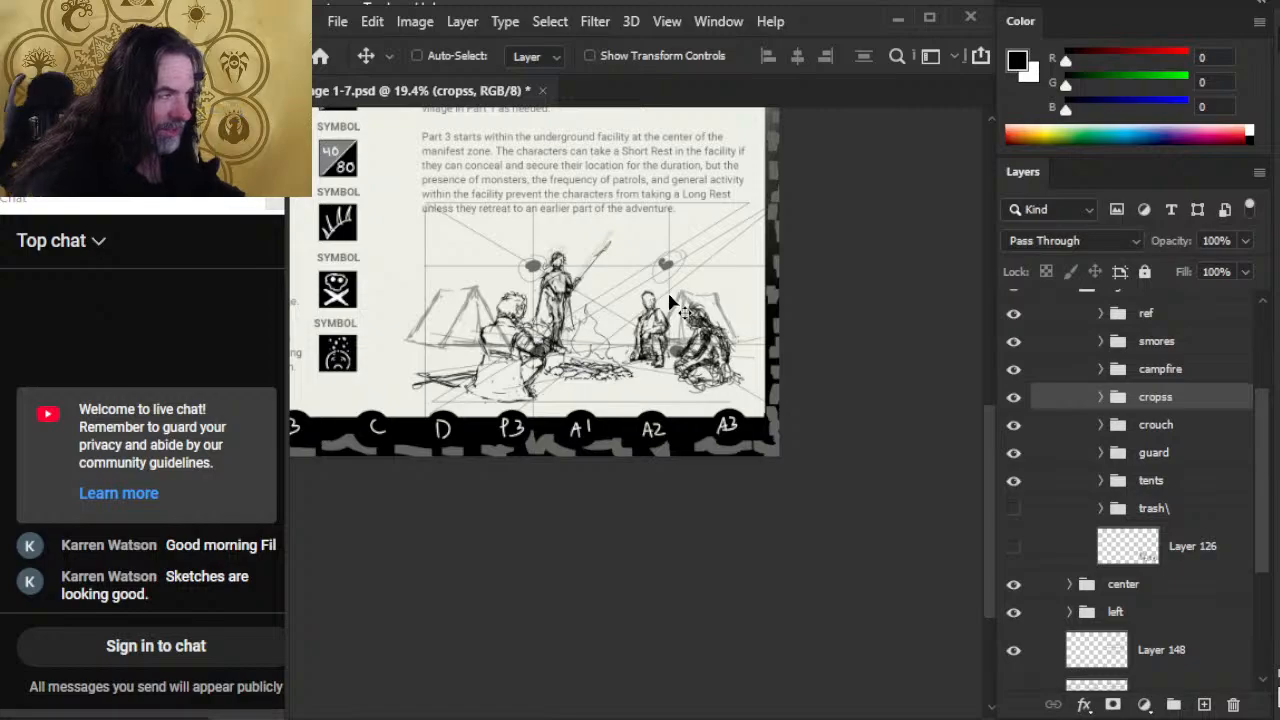
# Step: Nudge the crouch figure left toward the campfire and fine-tune its height beside the right tent
pyautogui.click(1195, 425)
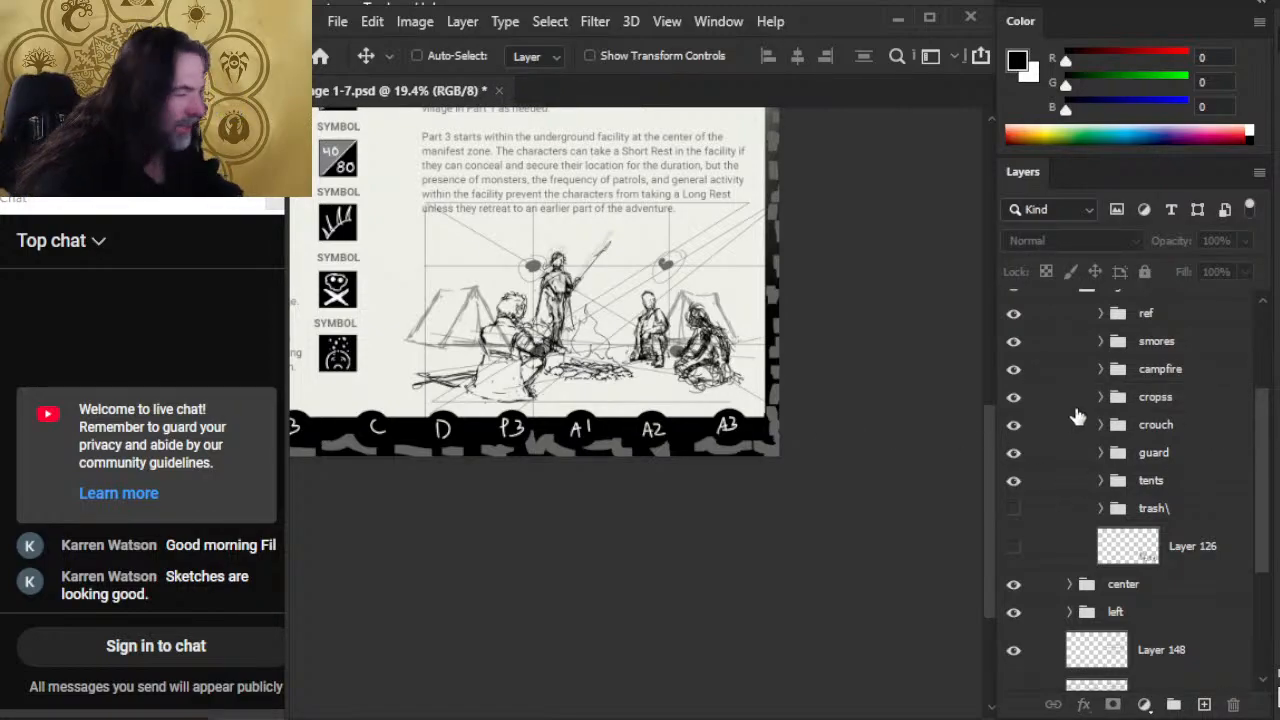
pyautogui.click(1194, 436)
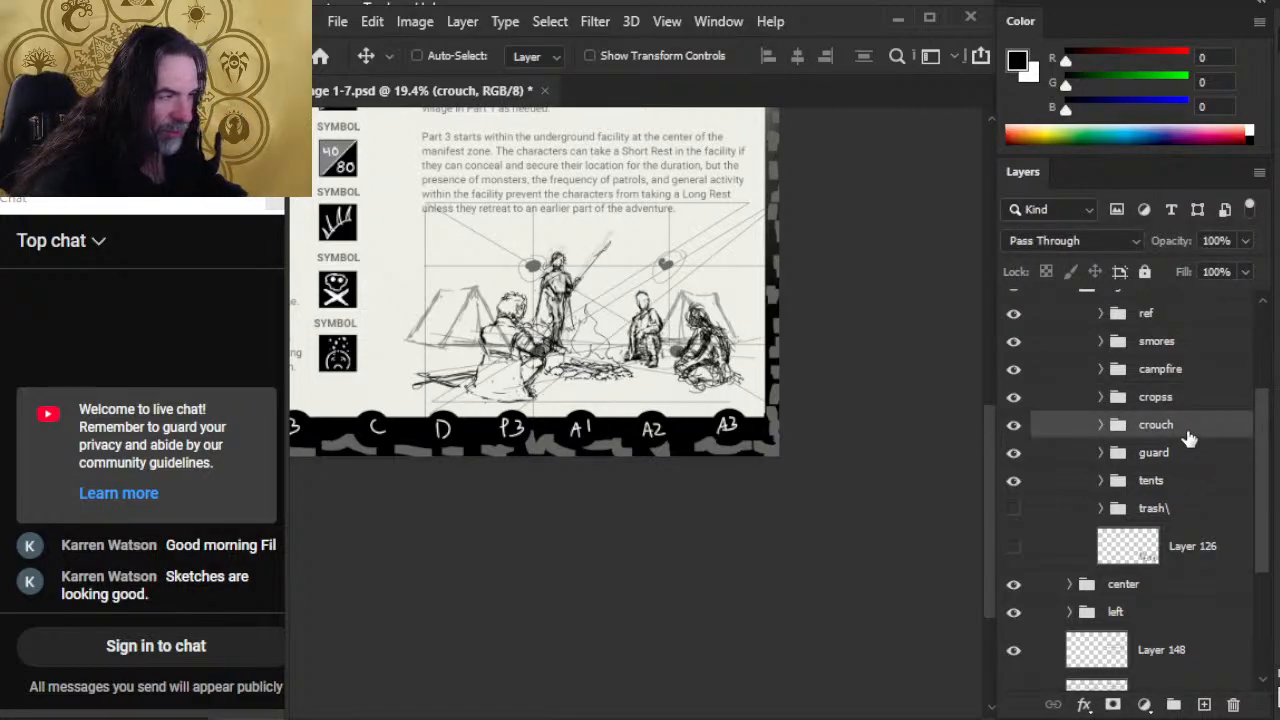
pyautogui.hotkey('shift', 'Left')
pyautogui.hotkey('shift', 'Left')
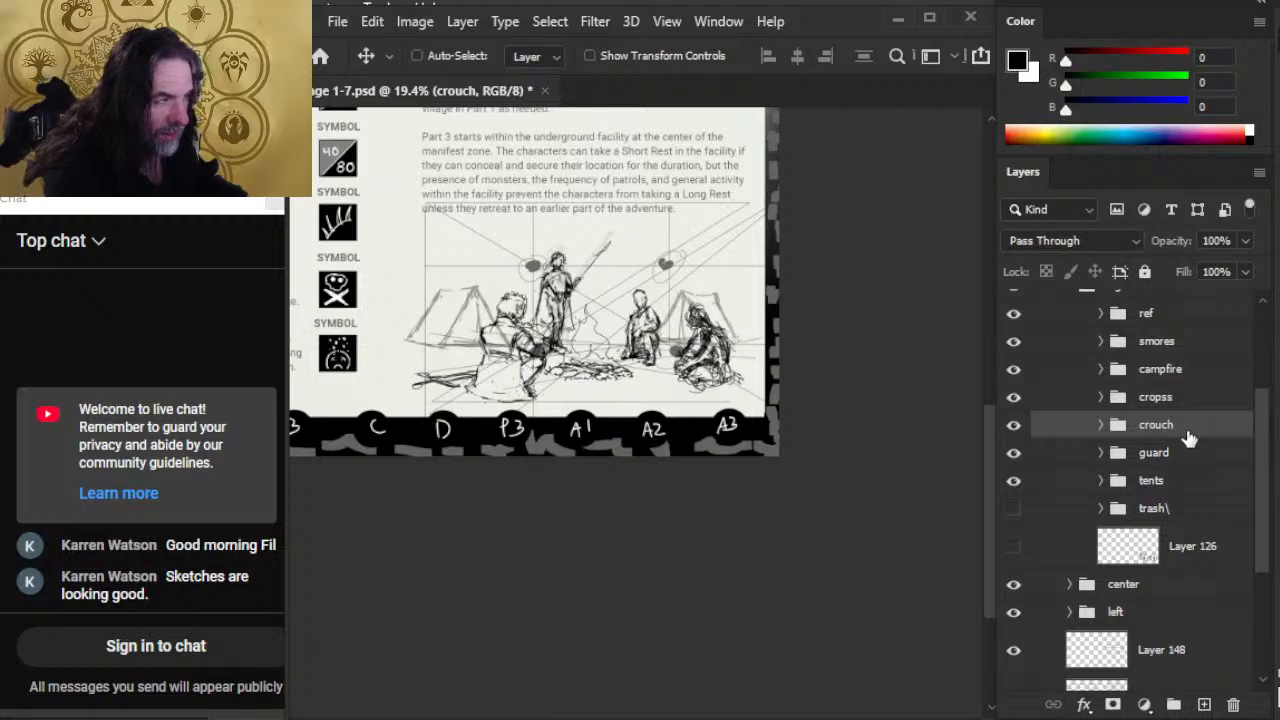
pyautogui.hotkey('shift', 'Left')
pyautogui.hotkey('shift', 'Left')
pyautogui.hotkey('shift', 'Up')
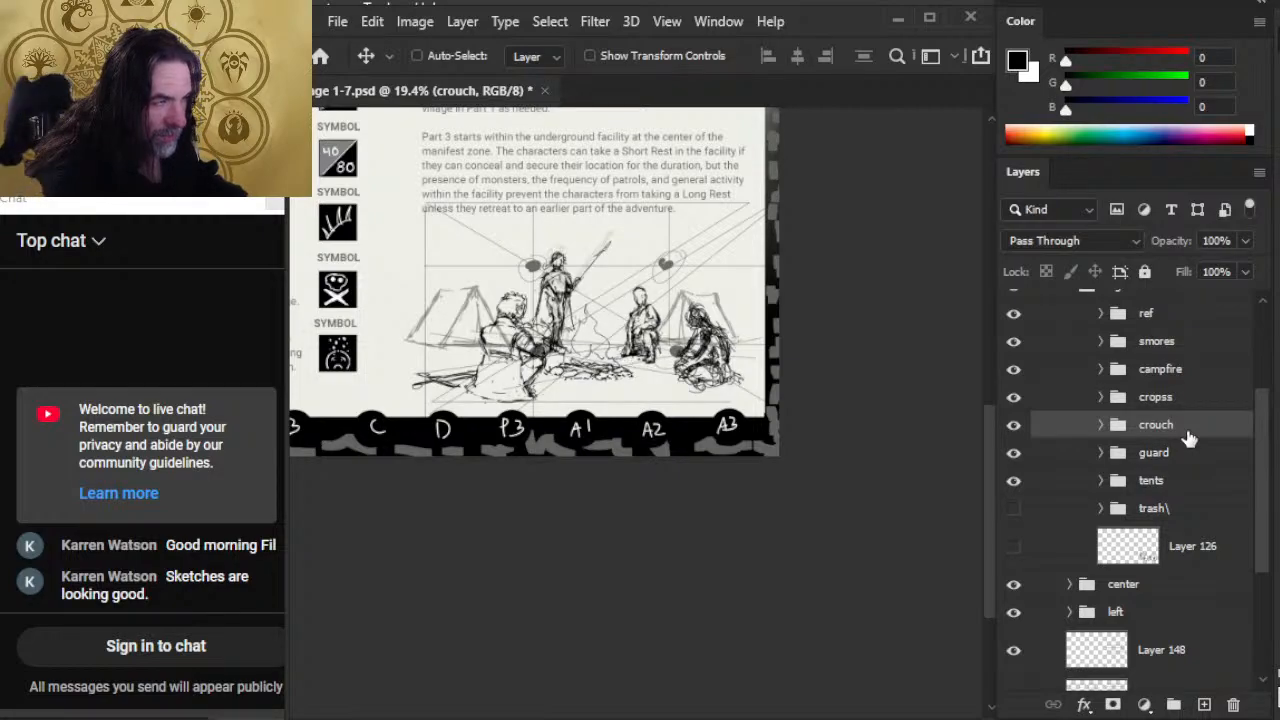
pyautogui.hotkey('shift', 'Left')
pyautogui.hotkey('shift', 'Right')
pyautogui.hotkey('shift', 'Down')
pyautogui.hotkey('shift', 'Down')
pyautogui.hotkey('shift', 'Down')
pyautogui.hotkey('shift', 'Down')
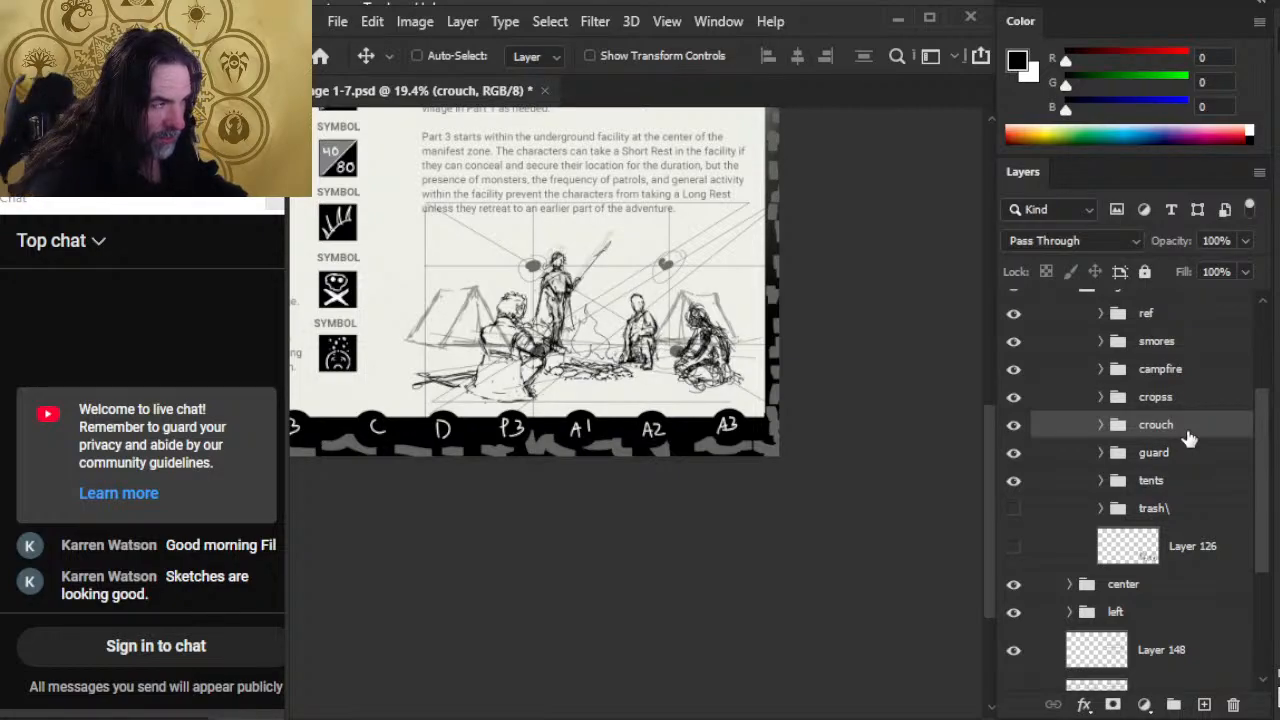
pyautogui.hotkey('shift', 'Right')
pyautogui.hotkey('shift', 'Right')
pyautogui.hotkey('shift', 'Up')
pyautogui.hotkey('shift', 'Left')
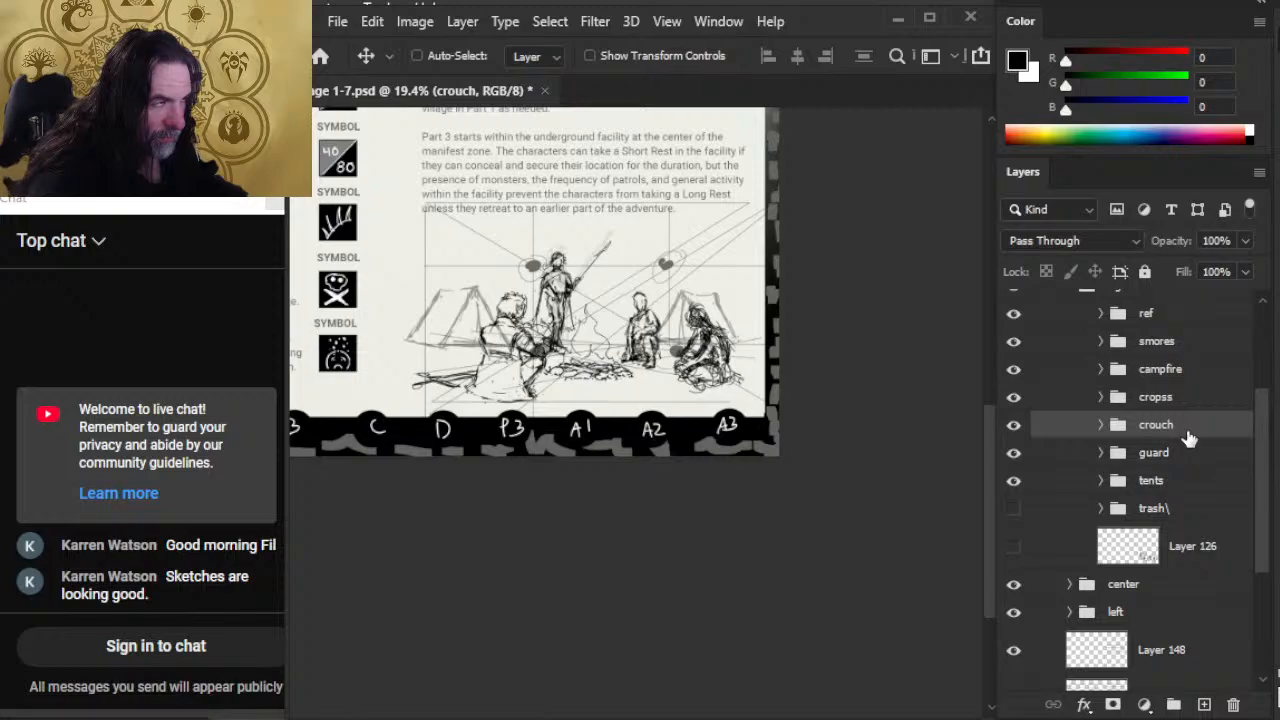
# Step: Nudge the campfire group slightly up and left between the seated figures
pyautogui.click(1201, 372)
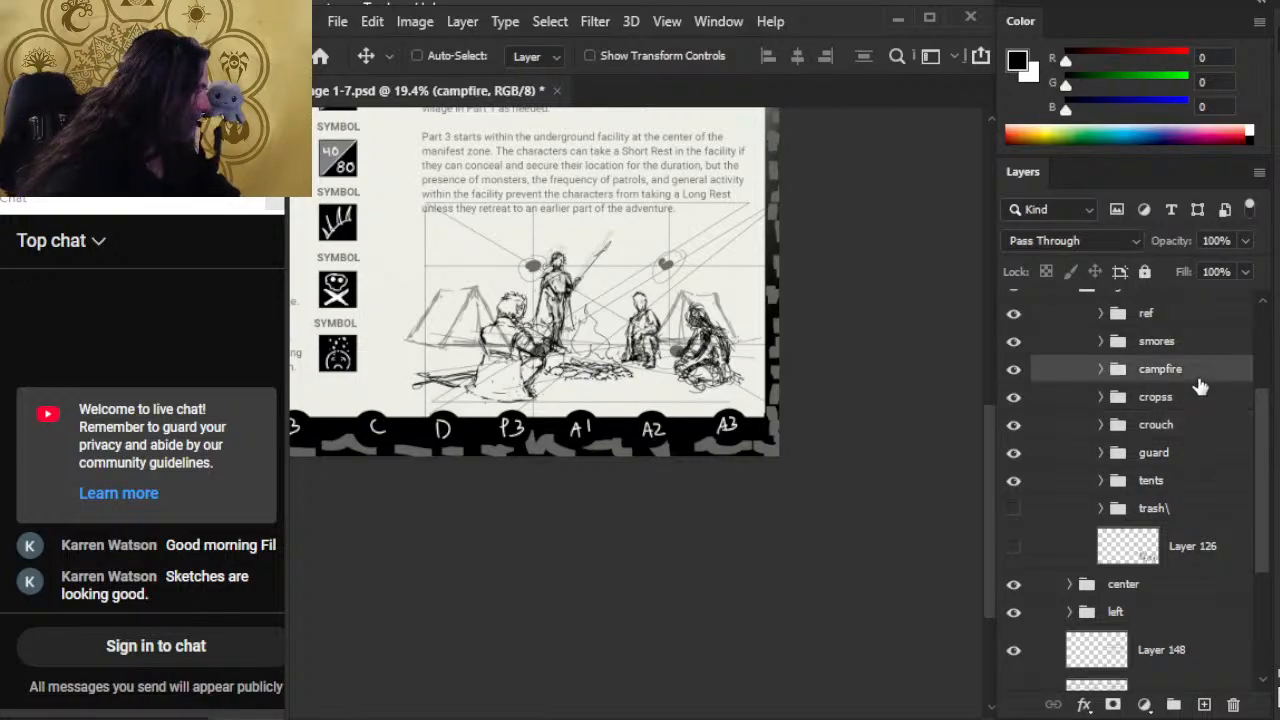
pyautogui.hotkey('shift', 'Up')
pyautogui.hotkey('shift', 'Left')
pyautogui.hotkey('shift', 'Left')
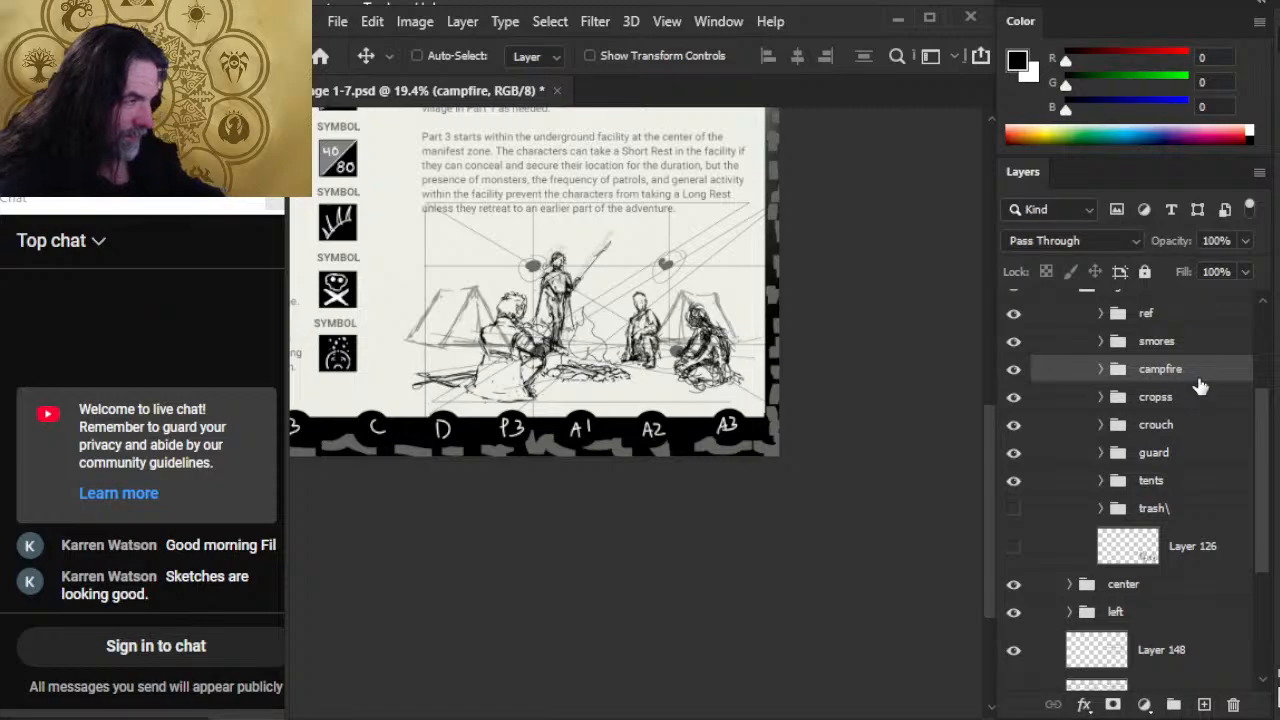
# Step: Nudge the guard figure left and slightly down, fine-tuning its position behind the seated smores figure
pyautogui.click(1180, 460)
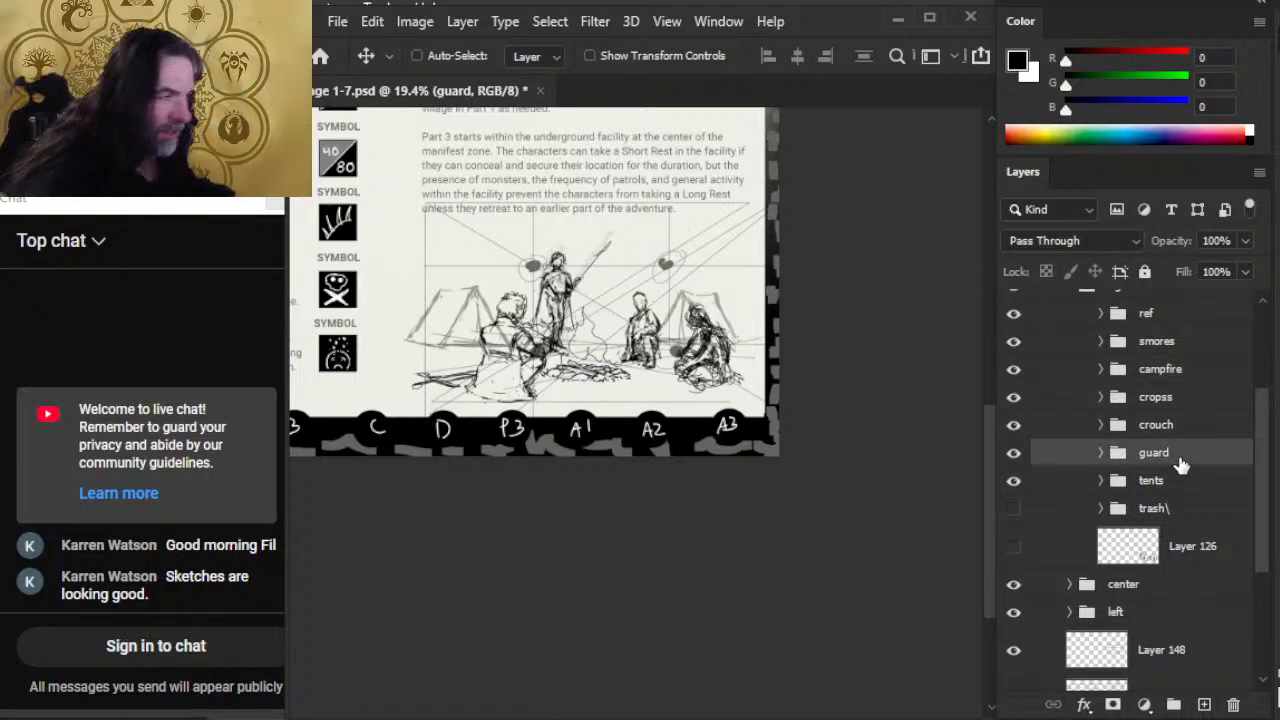
pyautogui.hotkey('shift', 'Down')
pyautogui.hotkey('shift', 'Down')
pyautogui.hotkey('shift', 'Left')
pyautogui.hotkey('shift', 'Left')
pyautogui.hotkey('shift', 'Left')
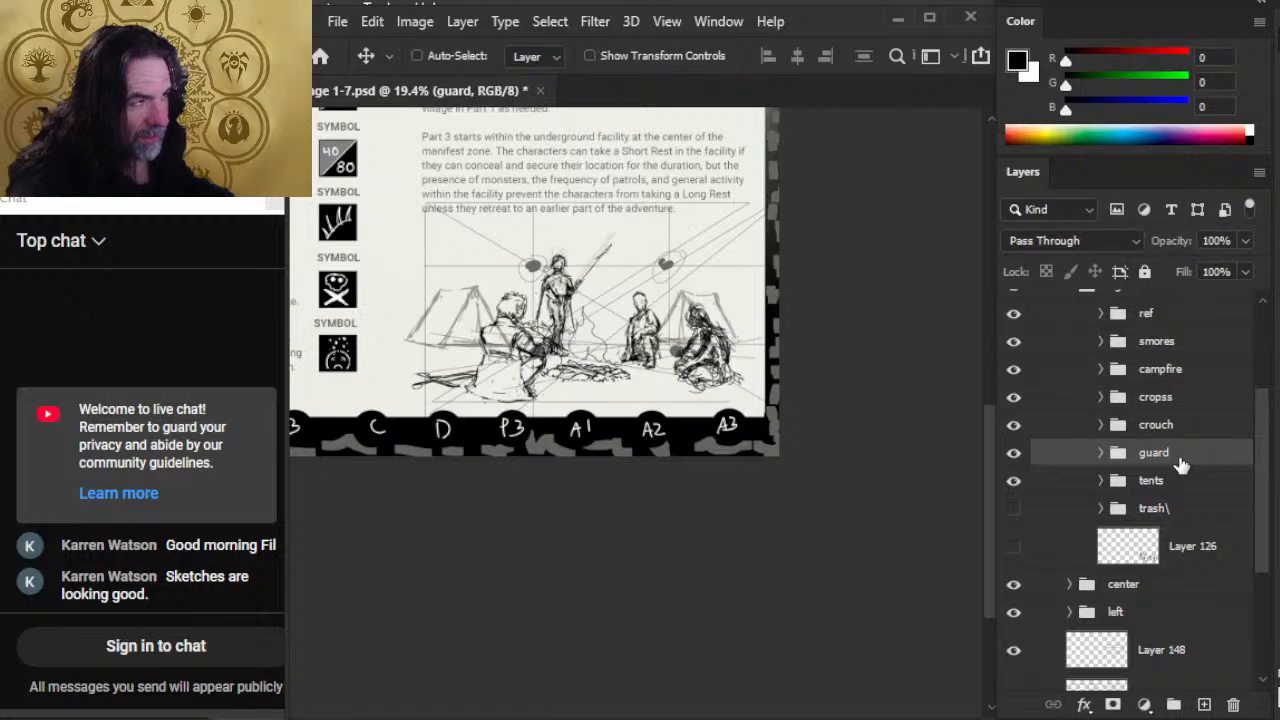
pyautogui.hotkey('shift', 'Left')
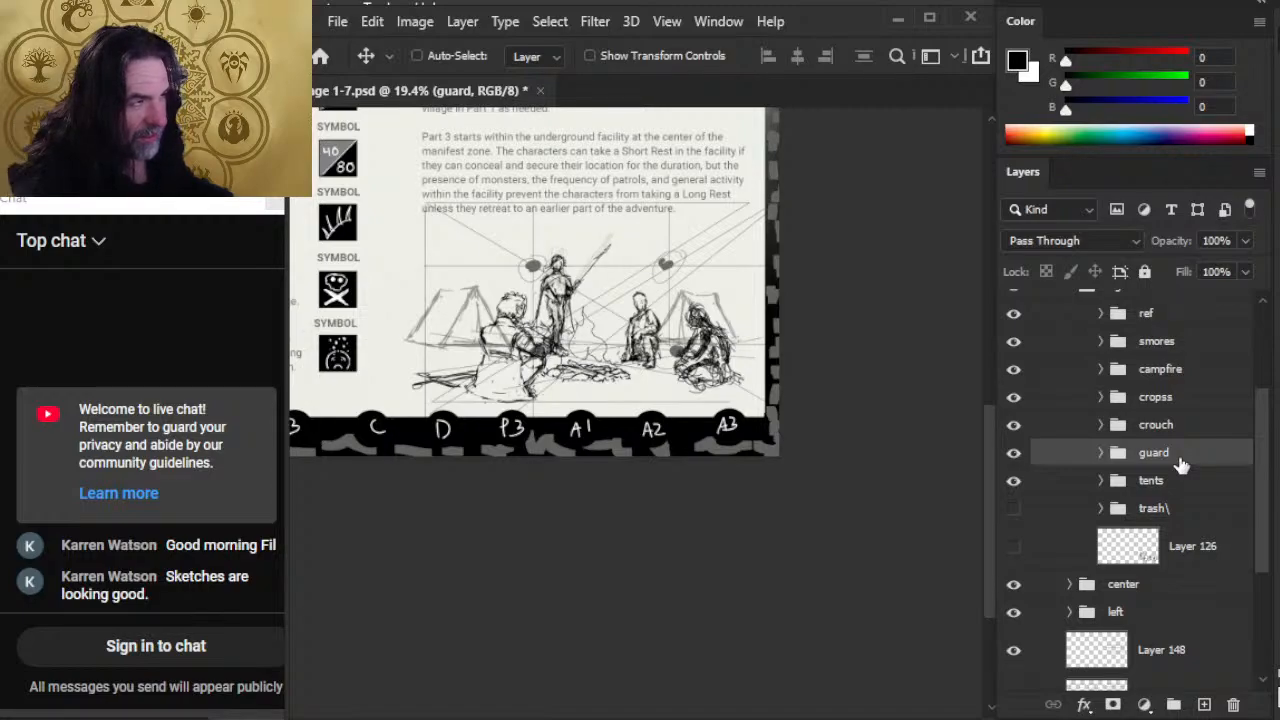
pyautogui.hotkey('shift', 'Left')
pyautogui.hotkey('shift', 'Left')
pyautogui.hotkey('shift', 'Left')
pyautogui.hotkey('shift', 'Left')
pyautogui.hotkey('shift', 'Left')
pyautogui.hotkey('shift', 'Left')
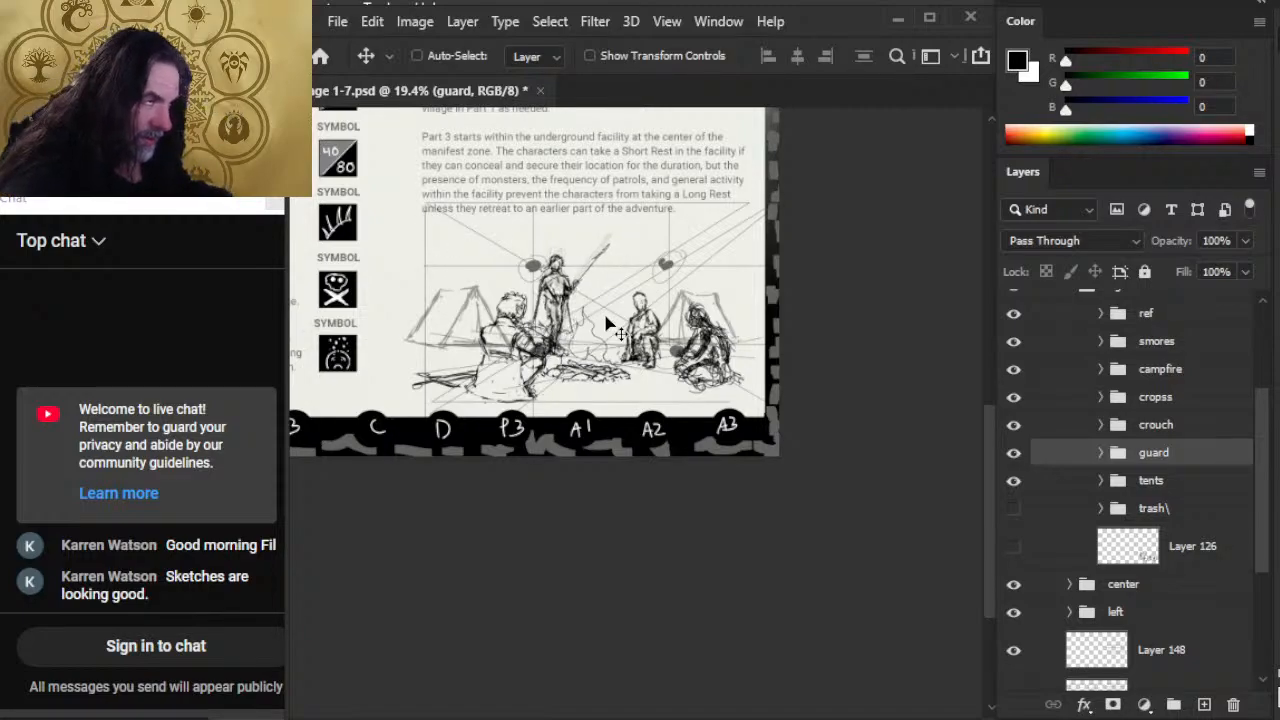
pyautogui.hotkey('shift', 'Left')
pyautogui.hotkey('shift', 'Left')
pyautogui.hotkey('shift', 'Left')
pyautogui.hotkey('shift', 'Left')
pyautogui.hotkey('shift', 'Left')
pyautogui.hotkey('shift', 'Left')
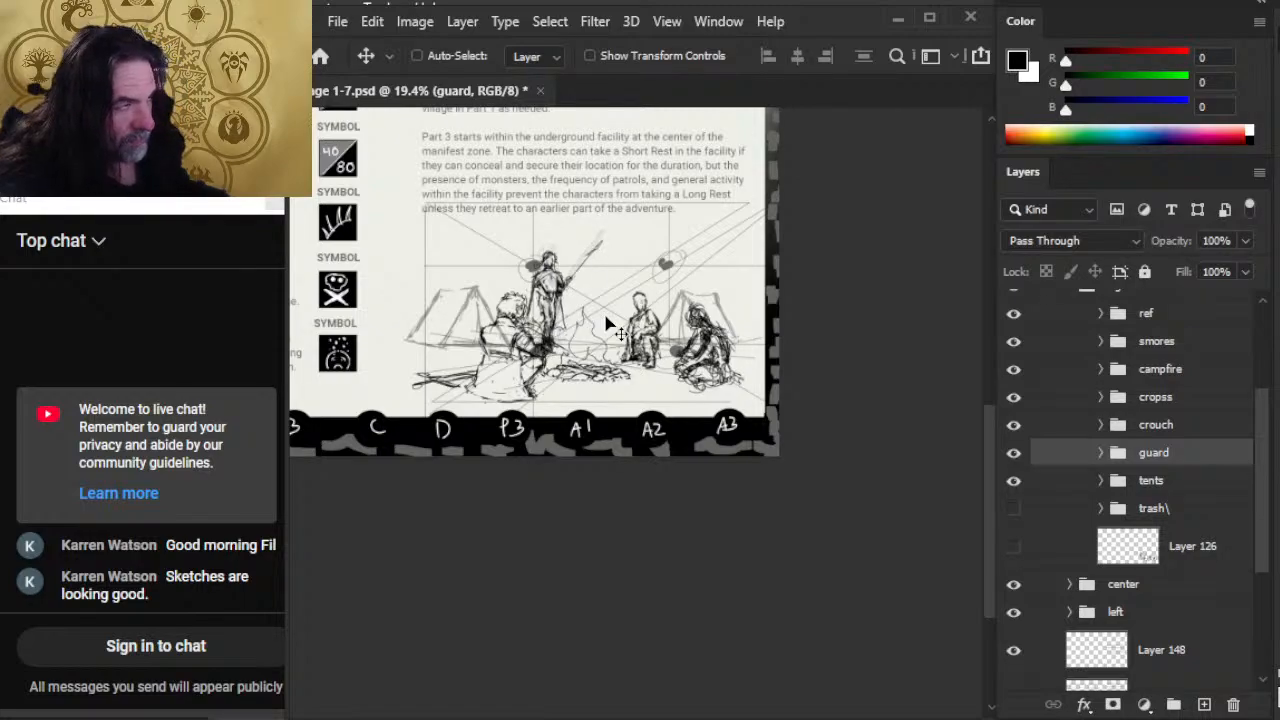
pyautogui.hotkey('shift', 'Right')
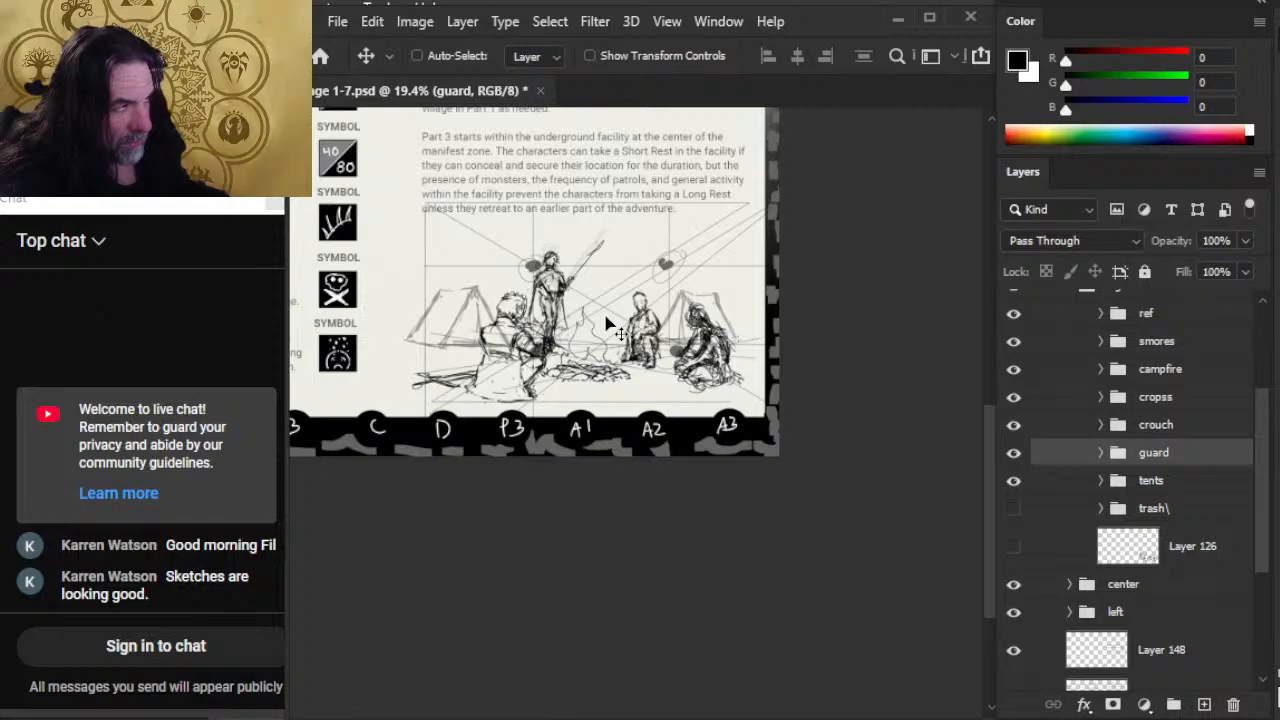
pyautogui.hotkey('shift', 'Right')
pyautogui.hotkey('shift', 'Right')
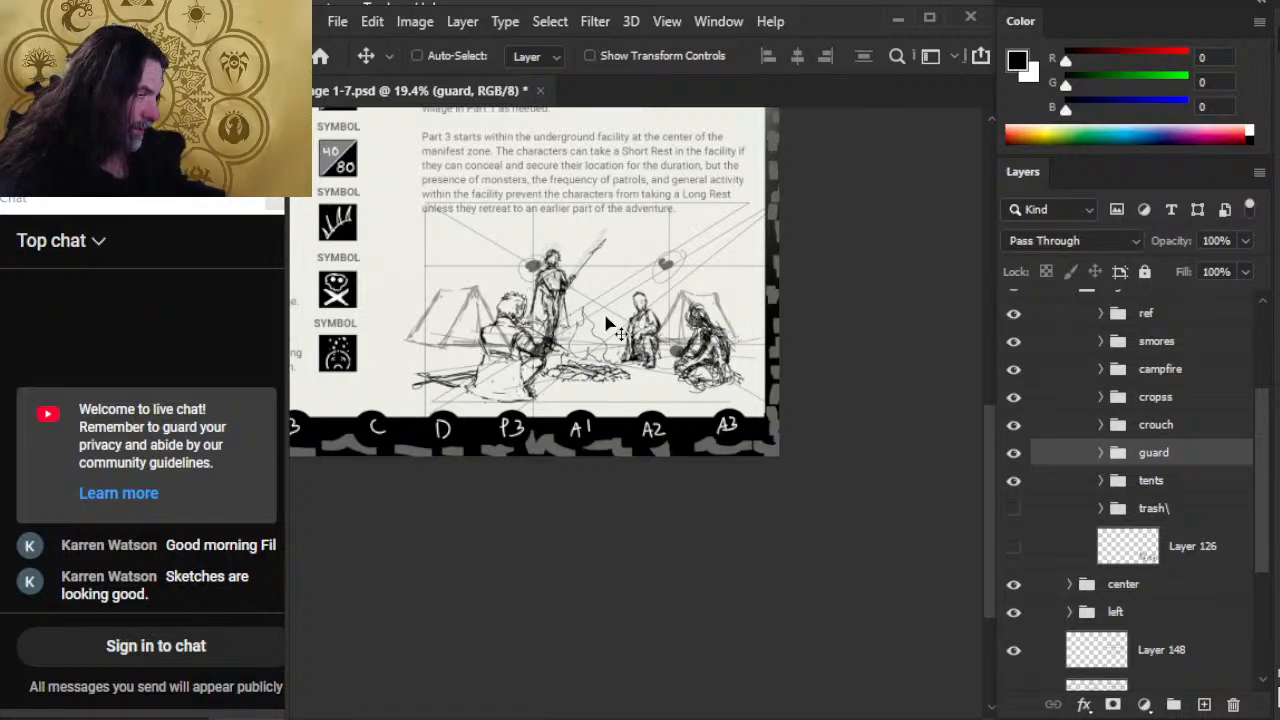
# Step: Move the crouch figure very slightly left and up toward the campfire
pyautogui.moveTo(502, 347); pyautogui.dragTo(584, 380)
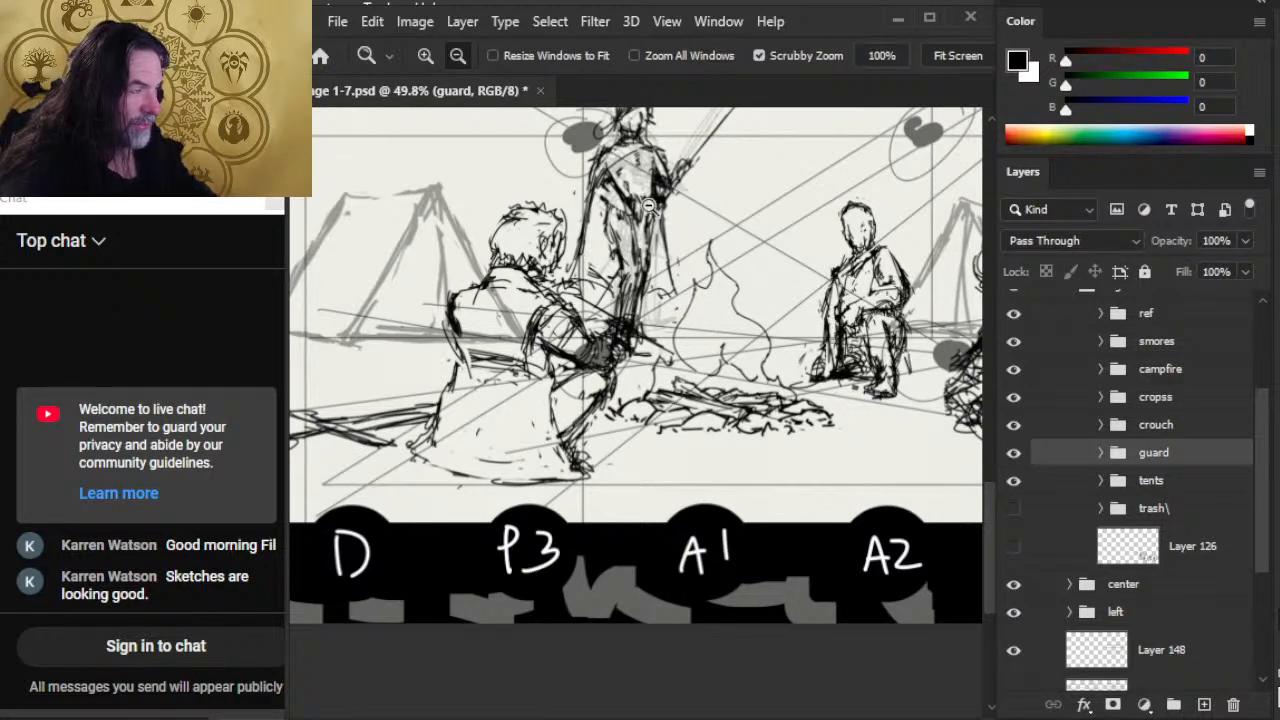
pyautogui.moveTo(816, 369); pyautogui.dragTo(631, 409)
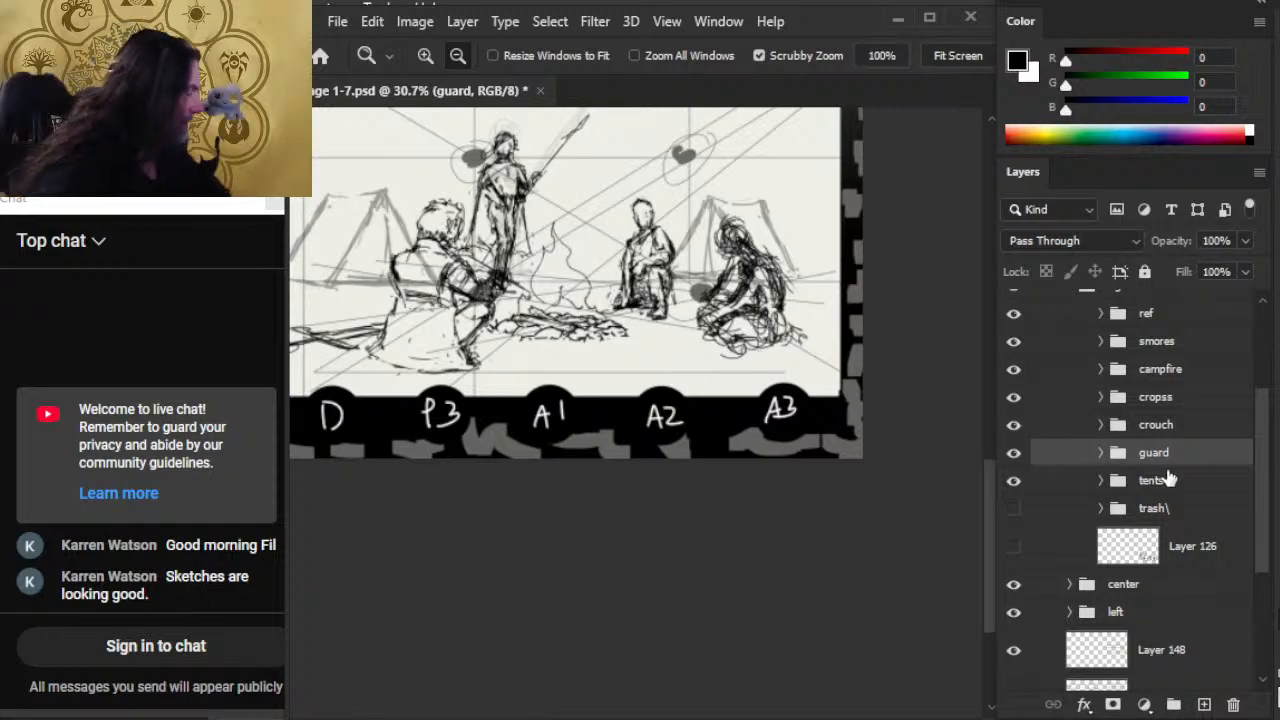
pyautogui.click(1160, 424)
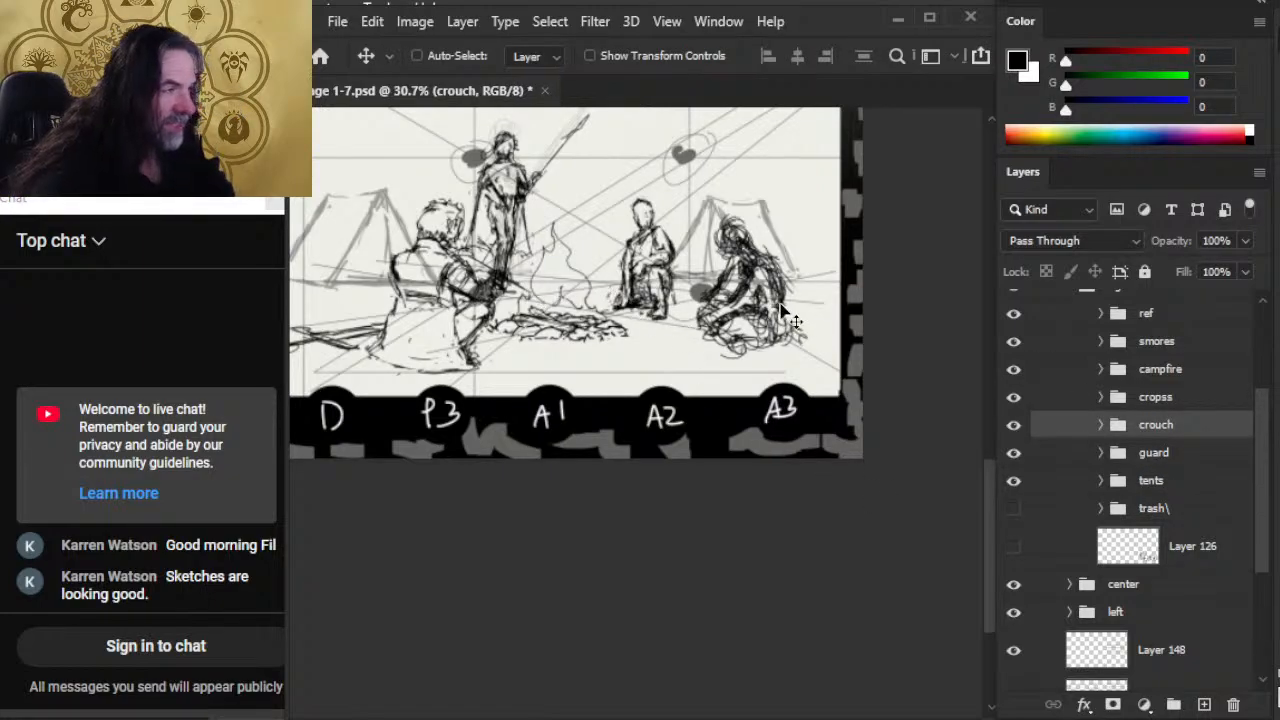
pyautogui.moveTo(778, 320)
pyautogui.mouseDown()
pyautogui.moveTo(798, 311)
pyautogui.moveTo(772, 317)
pyautogui.mouseUp()
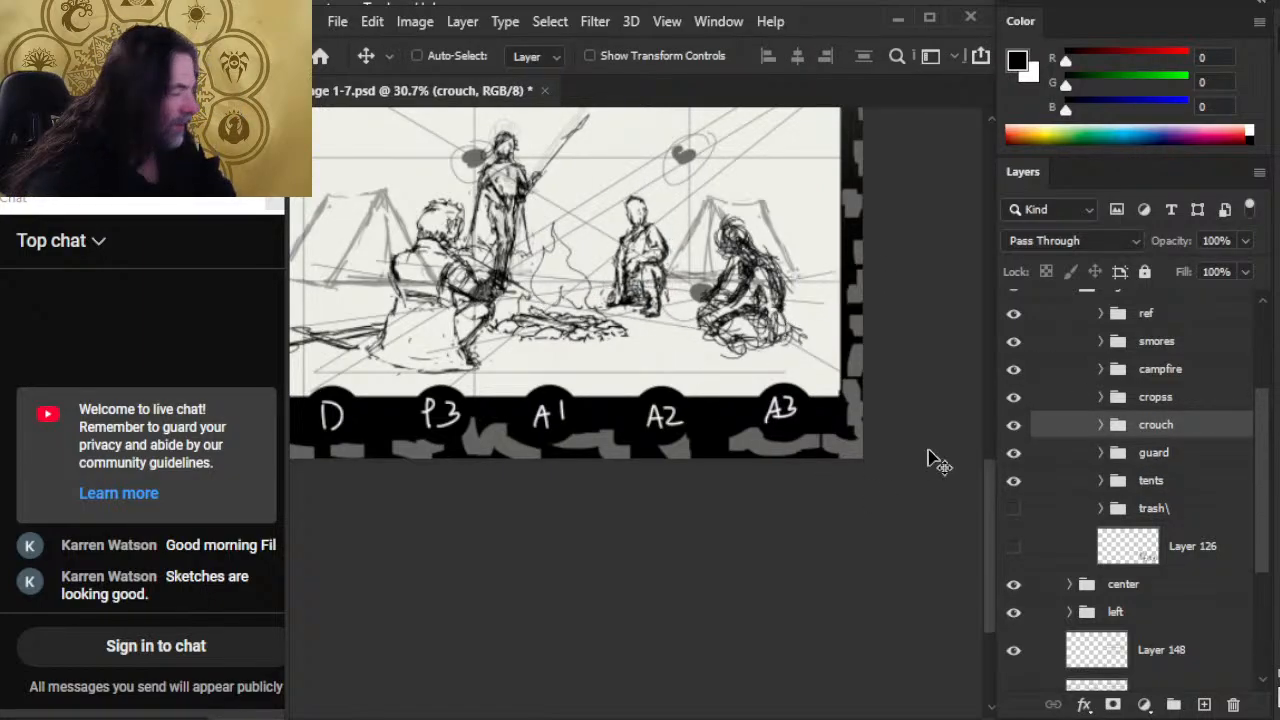
# Step: Move the cropss figure left and up, closer to the crouching figure
pyautogui.click(1172, 455)
pyautogui.click(1166, 398)
pyautogui.moveTo(807, 364)
pyautogui.mouseDown()
pyautogui.moveTo(763, 368)
pyautogui.moveTo(783, 367)
pyautogui.mouseUp()
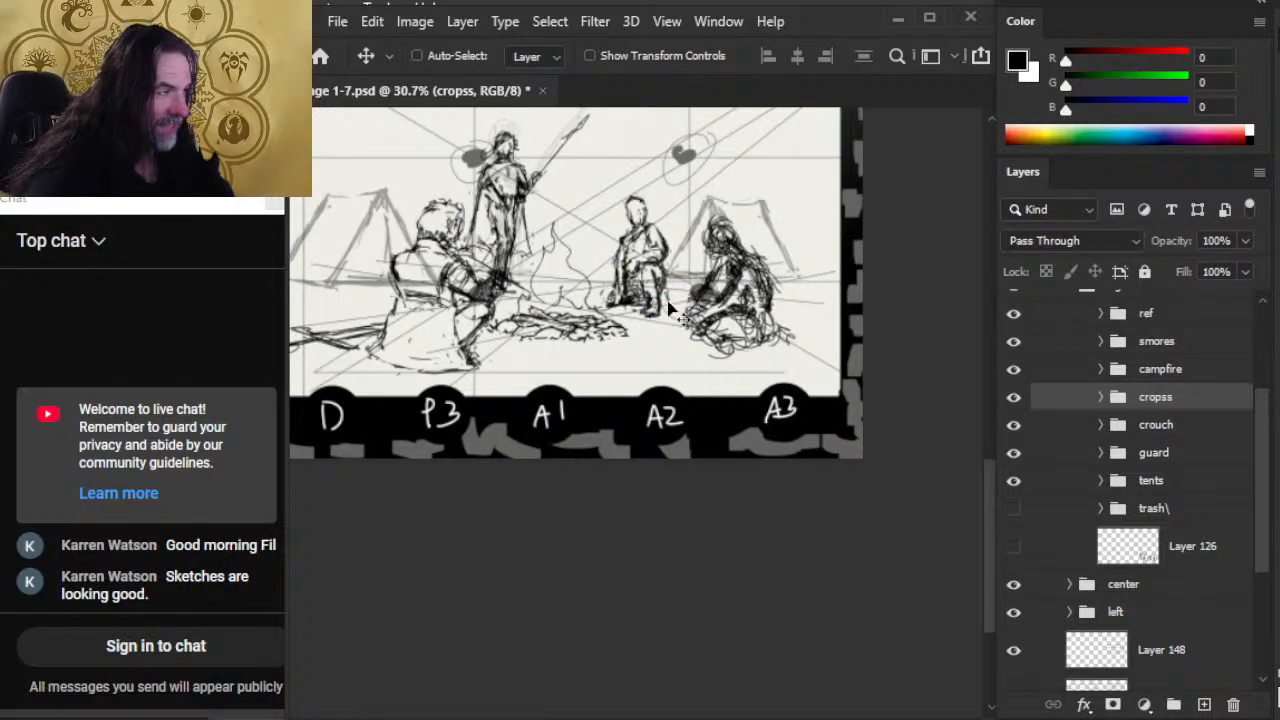
pyautogui.moveTo(805, 335)
pyautogui.mouseDown()
pyautogui.moveTo(780, 300)
pyautogui.moveTo(790, 320)
pyautogui.mouseUp()
# Step: Scale the cropss figure down to about 95% with Free Transform and apply it
pyautogui.press('l')
pyautogui.rightClick(714, 258)
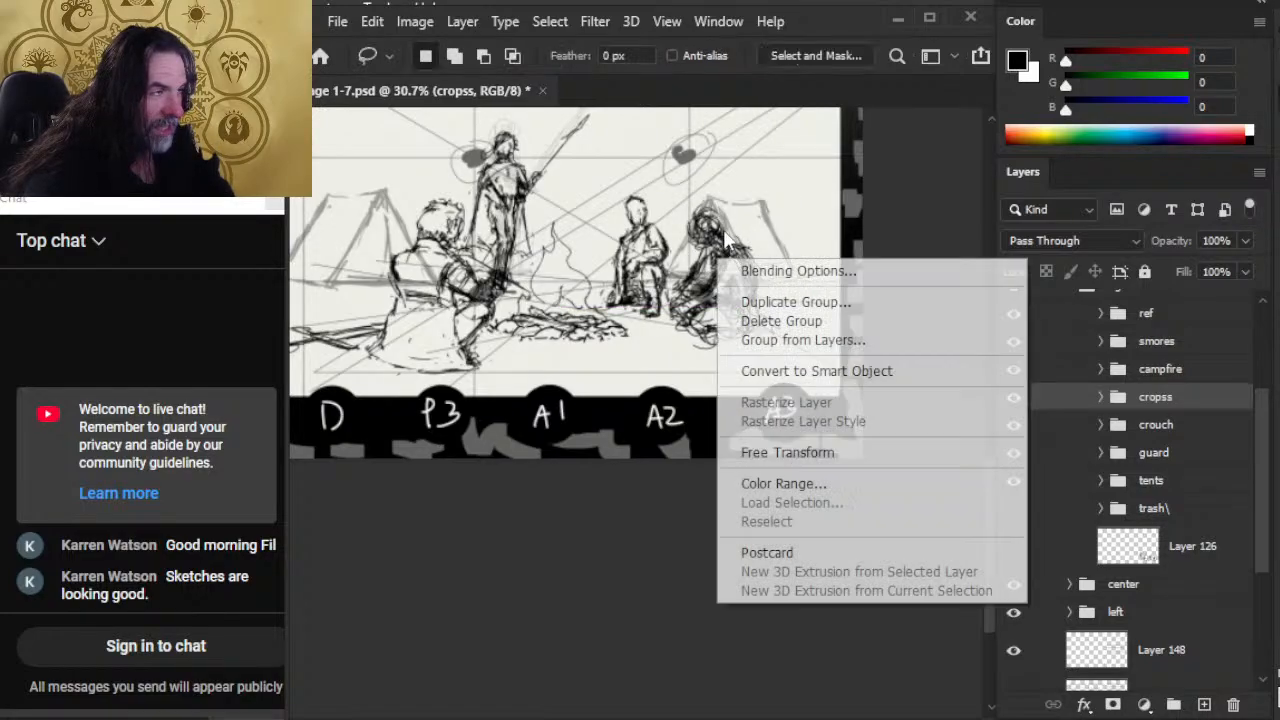
pyautogui.click(787, 452)
pyautogui.moveTo(662, 200); pyautogui.dragTo(675, 210)
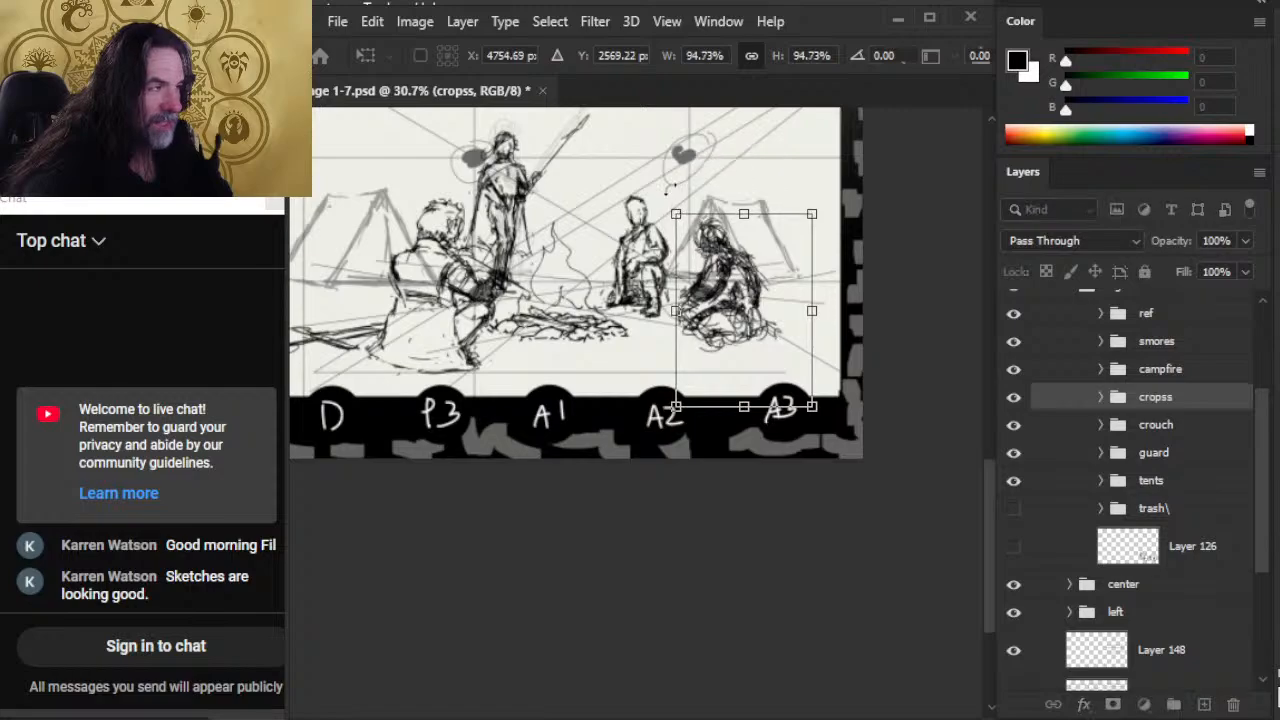
pyautogui.press('Return')
pyautogui.press('v')
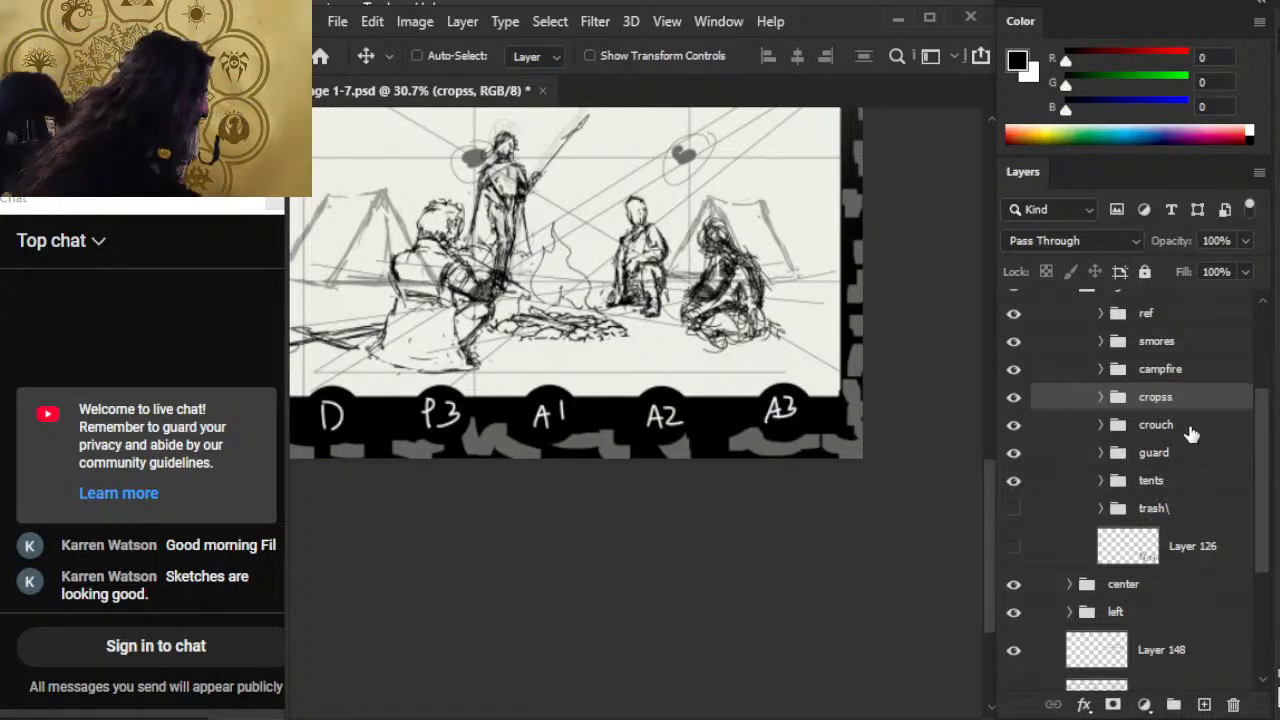
# Step: Shift the campfire group slightly right toward the crouching figure
pyautogui.click(1186, 369)
pyautogui.moveTo(806, 413); pyautogui.dragTo(808, 412)
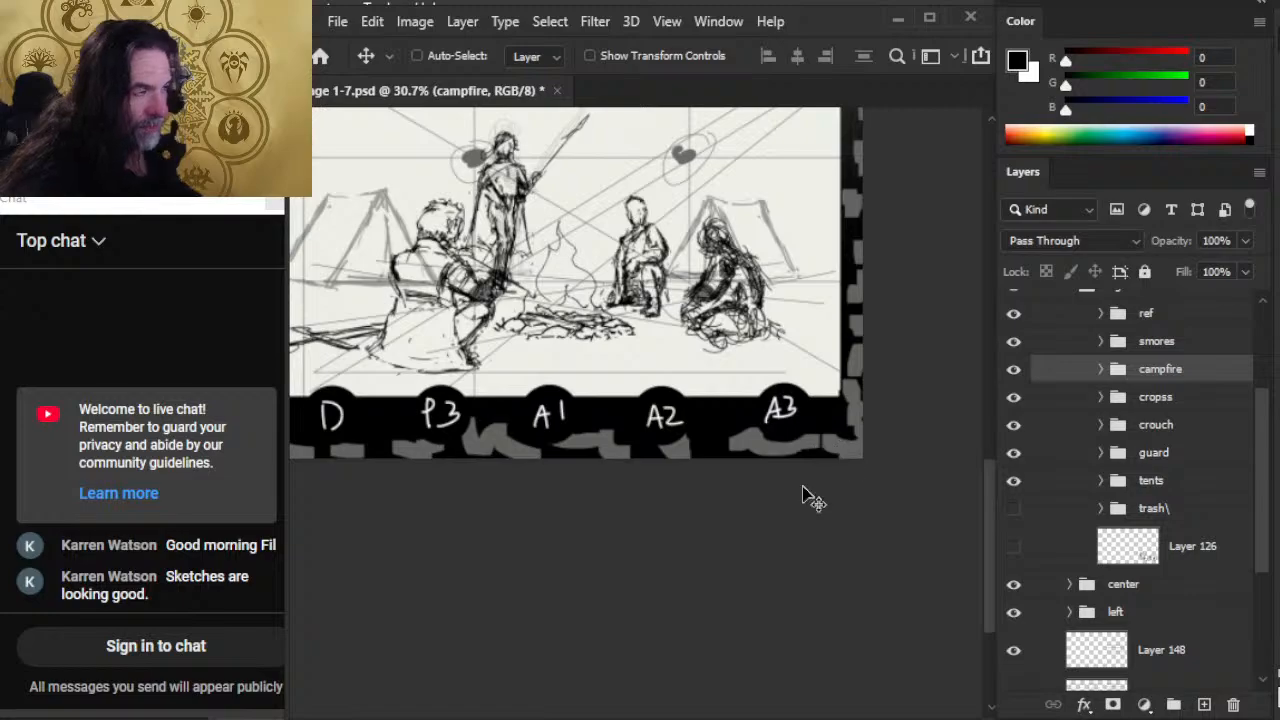
pyautogui.press('l')
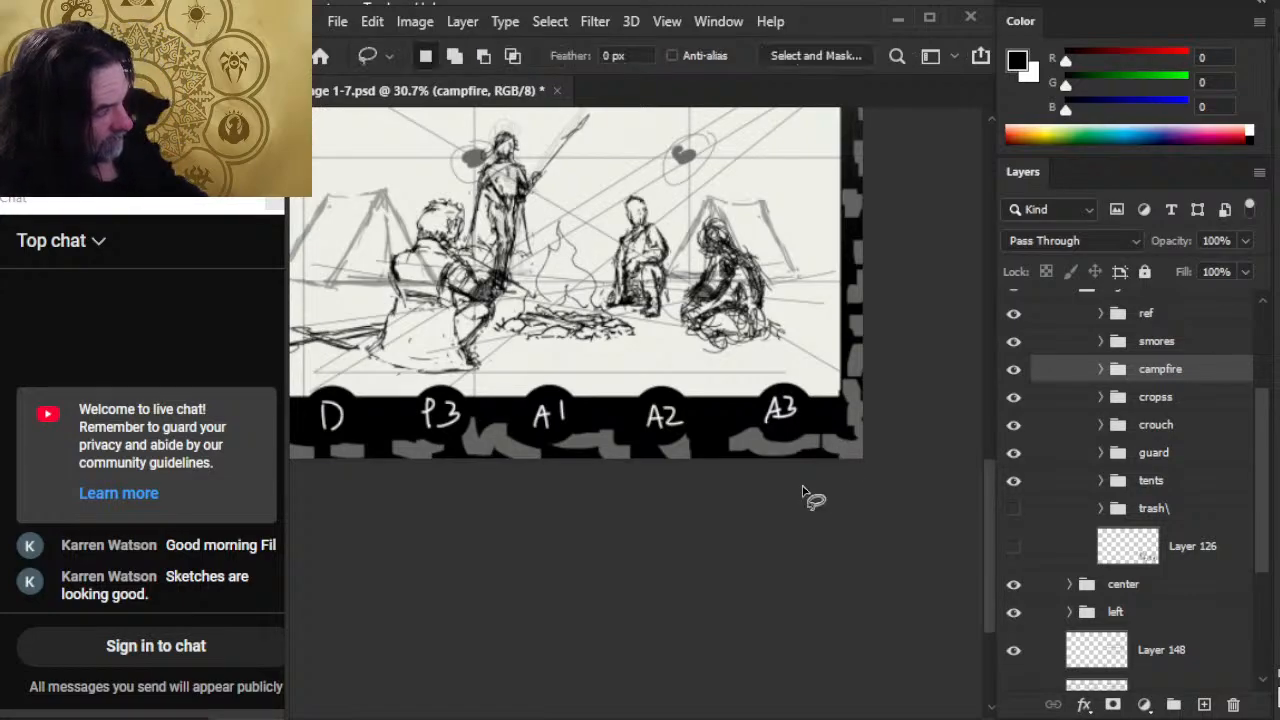
# Step: Expand the cropss group and lower the opacity of its visible sketch layer, Layer 150, to 60%
pyautogui.click(1194, 435)
pyautogui.click(1173, 398)
pyautogui.keyDown('ctrl'); pyautogui.click(1172, 390); pyautogui.keyUp('ctrl')
pyautogui.click(1165, 400)
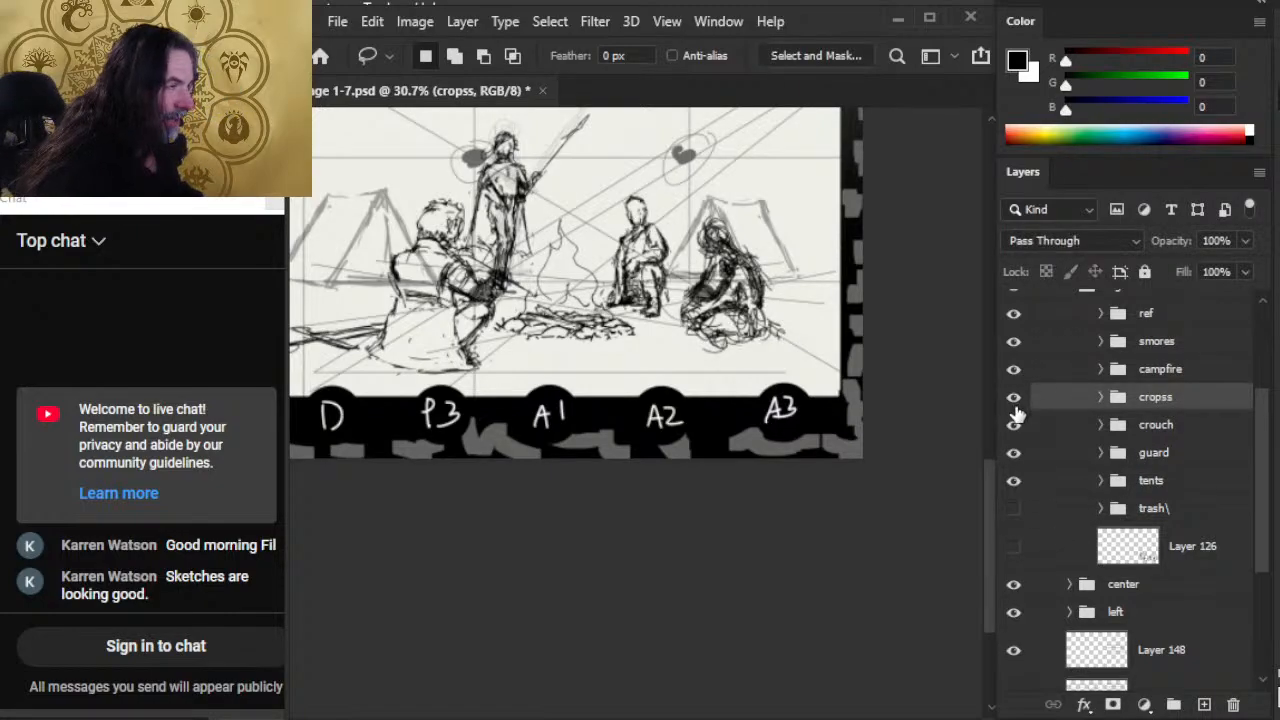
pyautogui.click(1100, 397)
pyautogui.click(1096, 432)
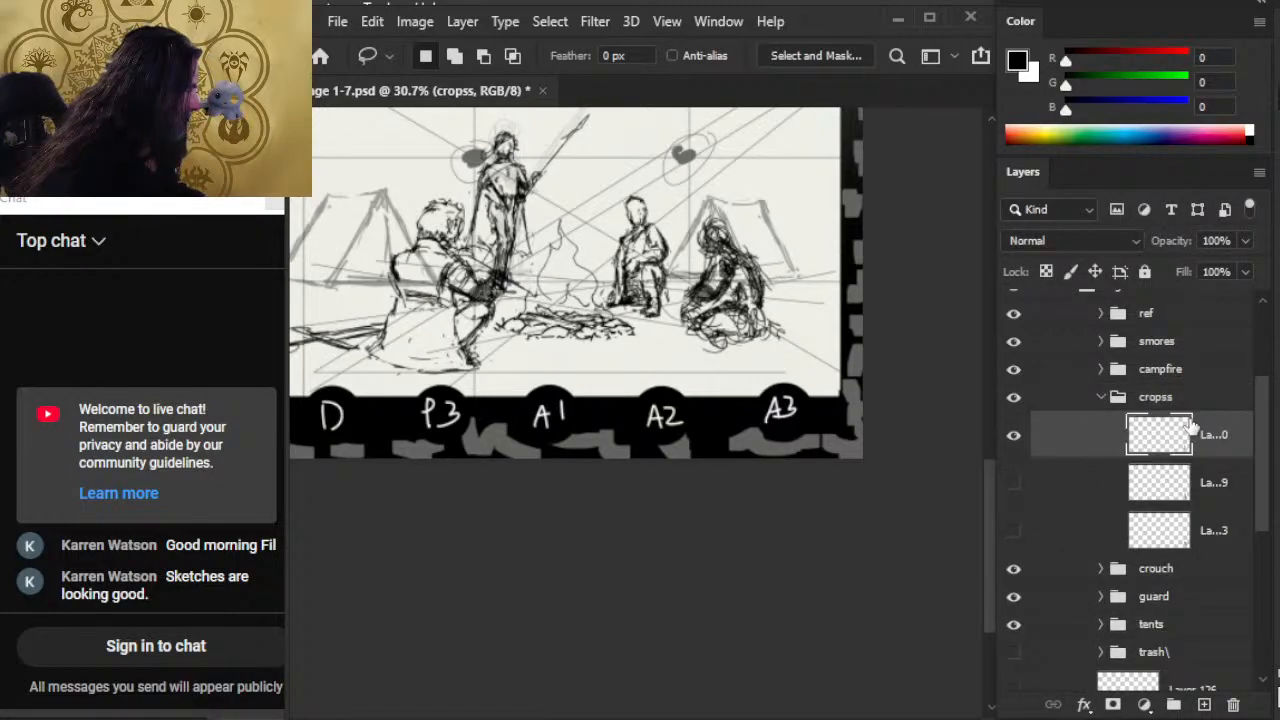
pyautogui.click(1246, 271)
pyautogui.moveTo(1207, 267); pyautogui.dragTo(1204, 266)
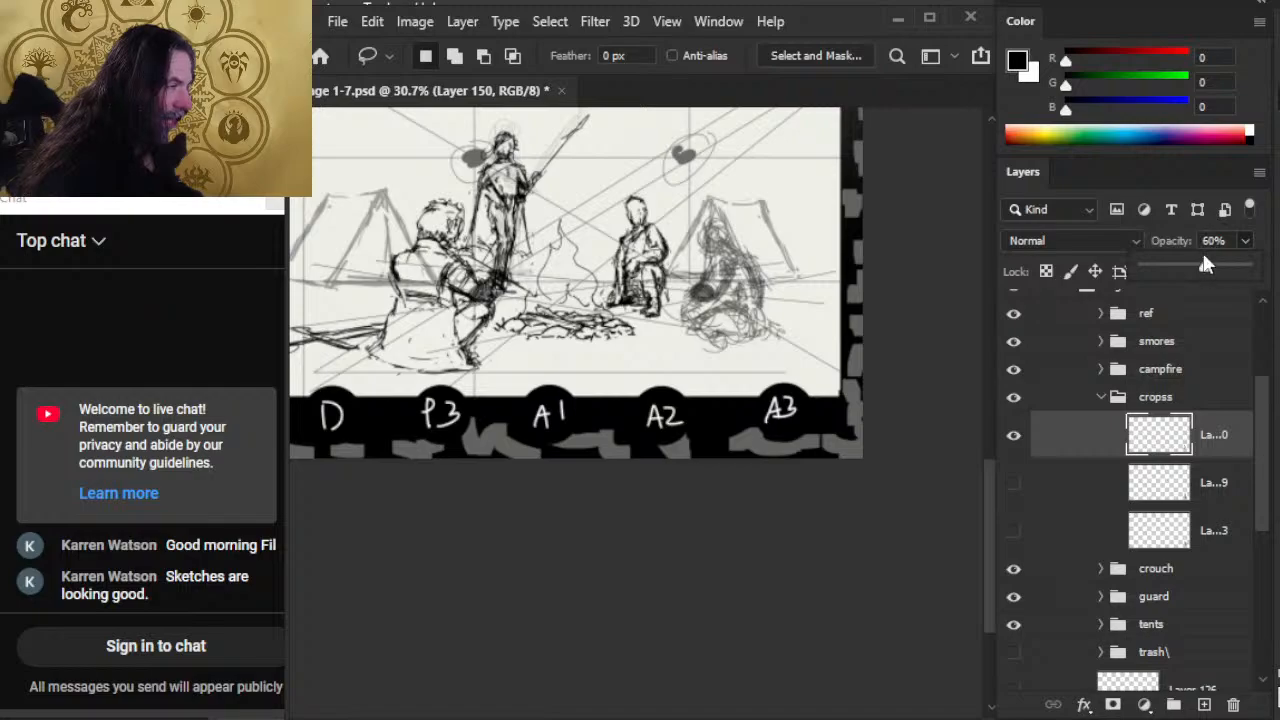
# Step: Hide the ref group and reselect the cropss sketch layer, Layer 150
pyautogui.click(1015, 314)
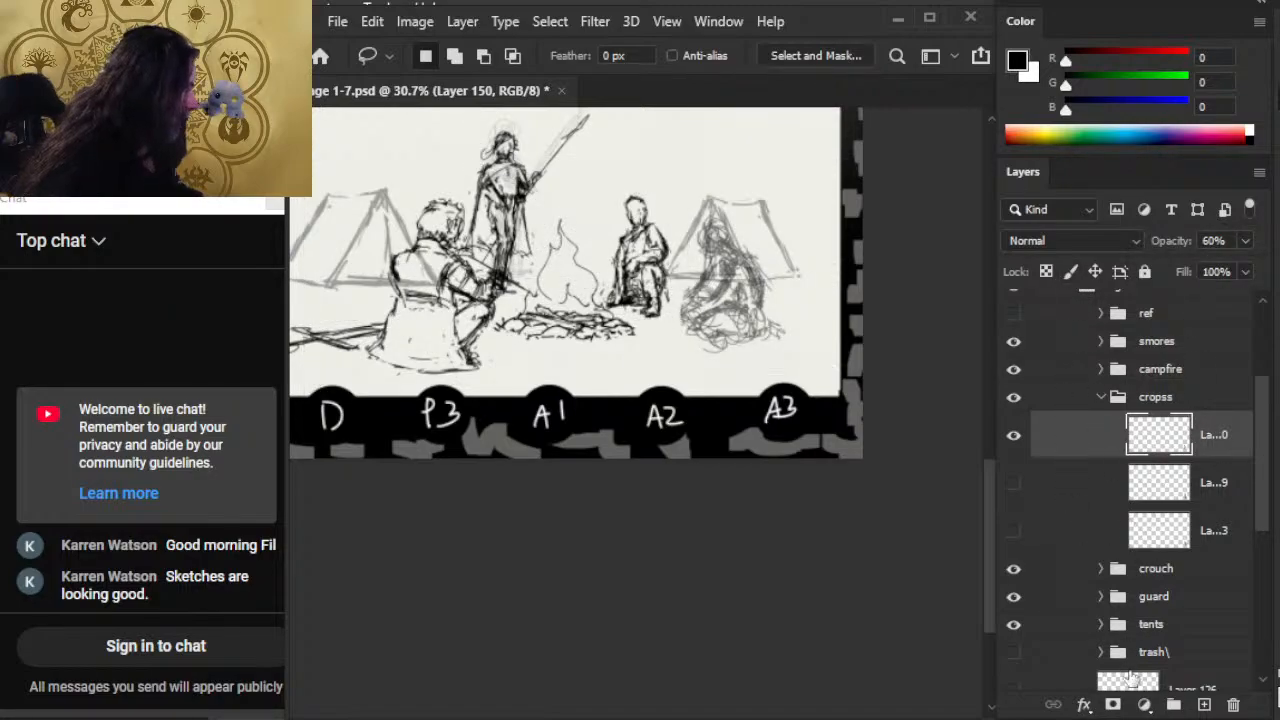
pyautogui.click(1190, 688)
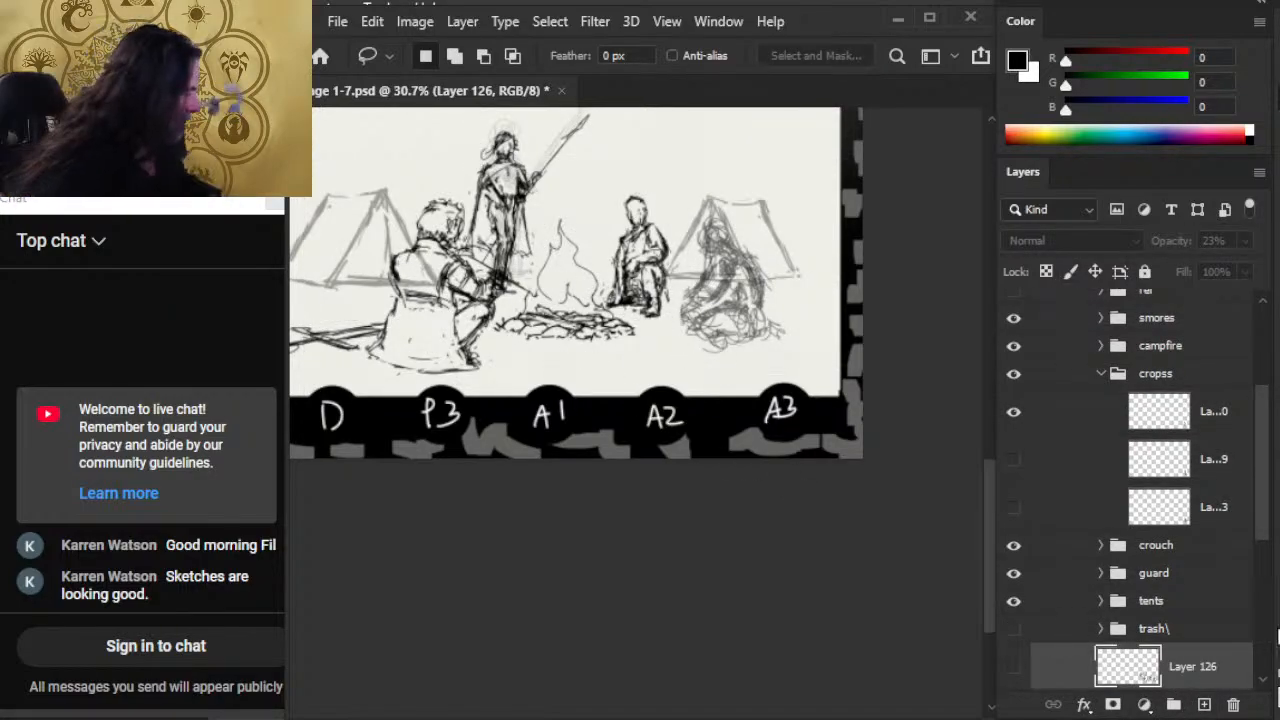
pyautogui.hotkey('ctrl', 'z')
pyautogui.hotkey('ctrl', 'z')
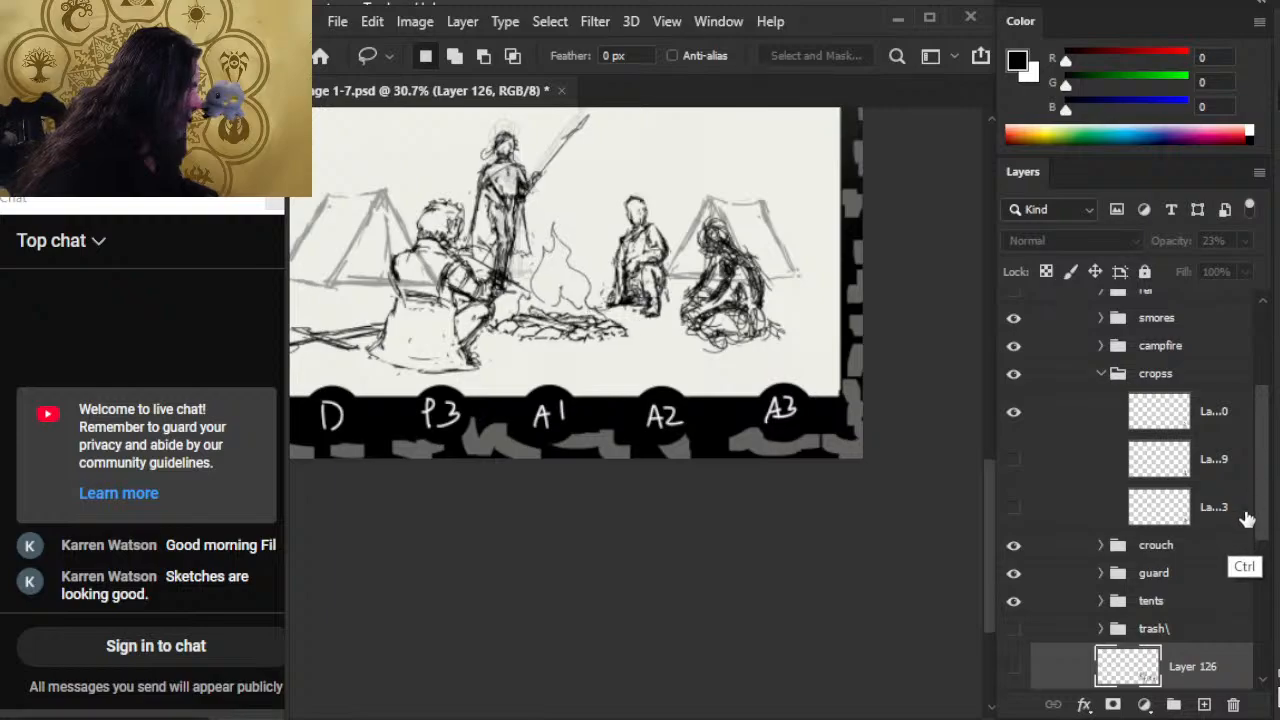
pyautogui.hotkey('ctrl', 'shift', 'z')
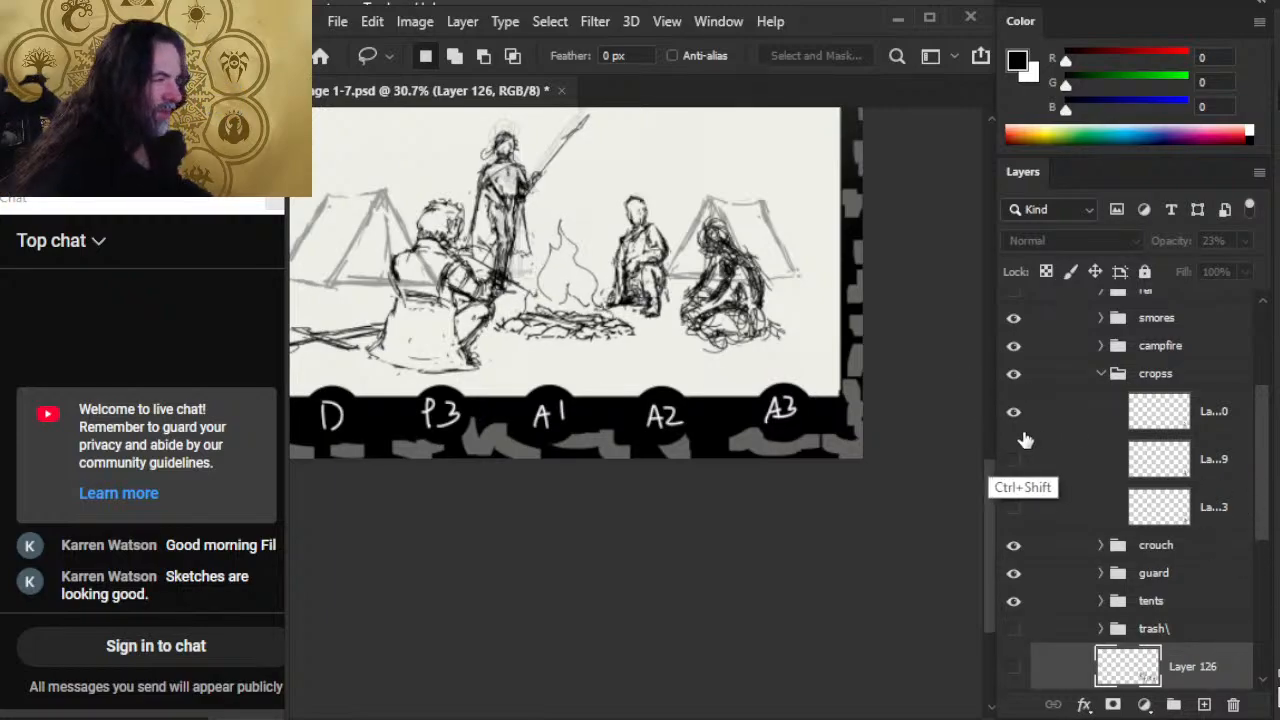
pyautogui.hotkey('ctrl', 'shift', 'z')
pyautogui.click(1223, 431)
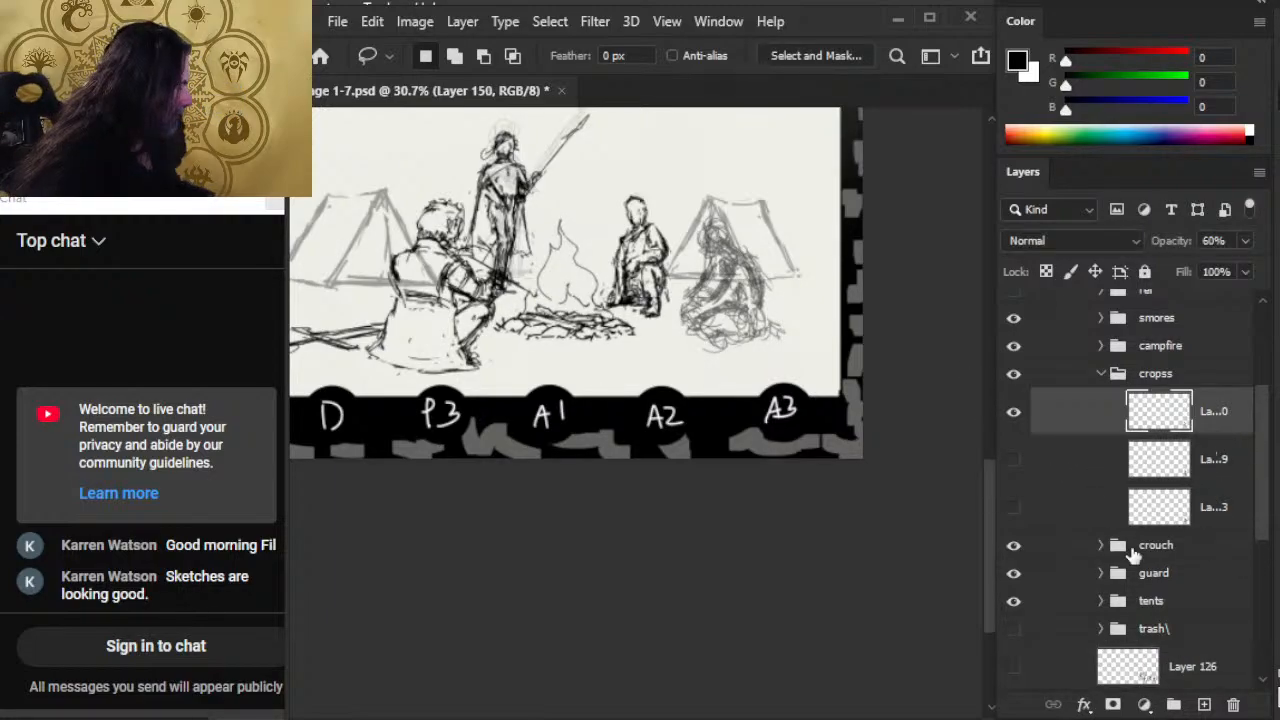
pyautogui.scroll(-3, 1221, 538)
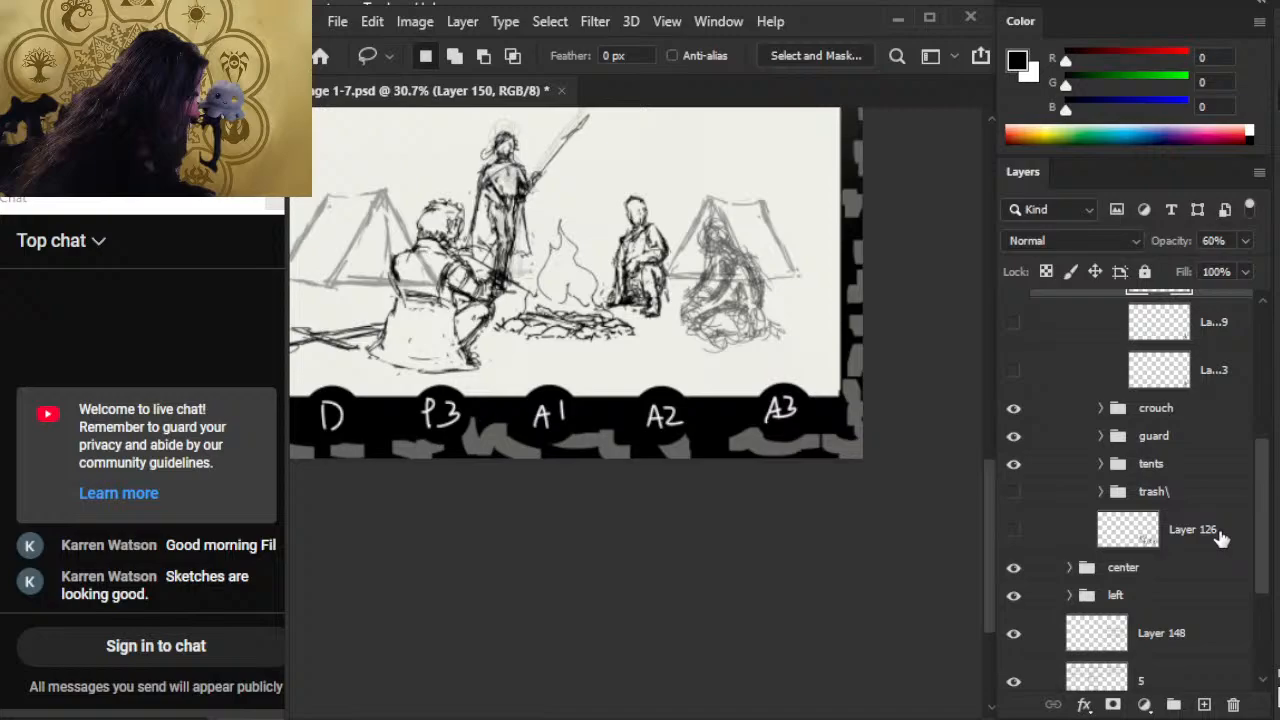
pyautogui.click(1011, 532)
pyautogui.click(1012, 535)
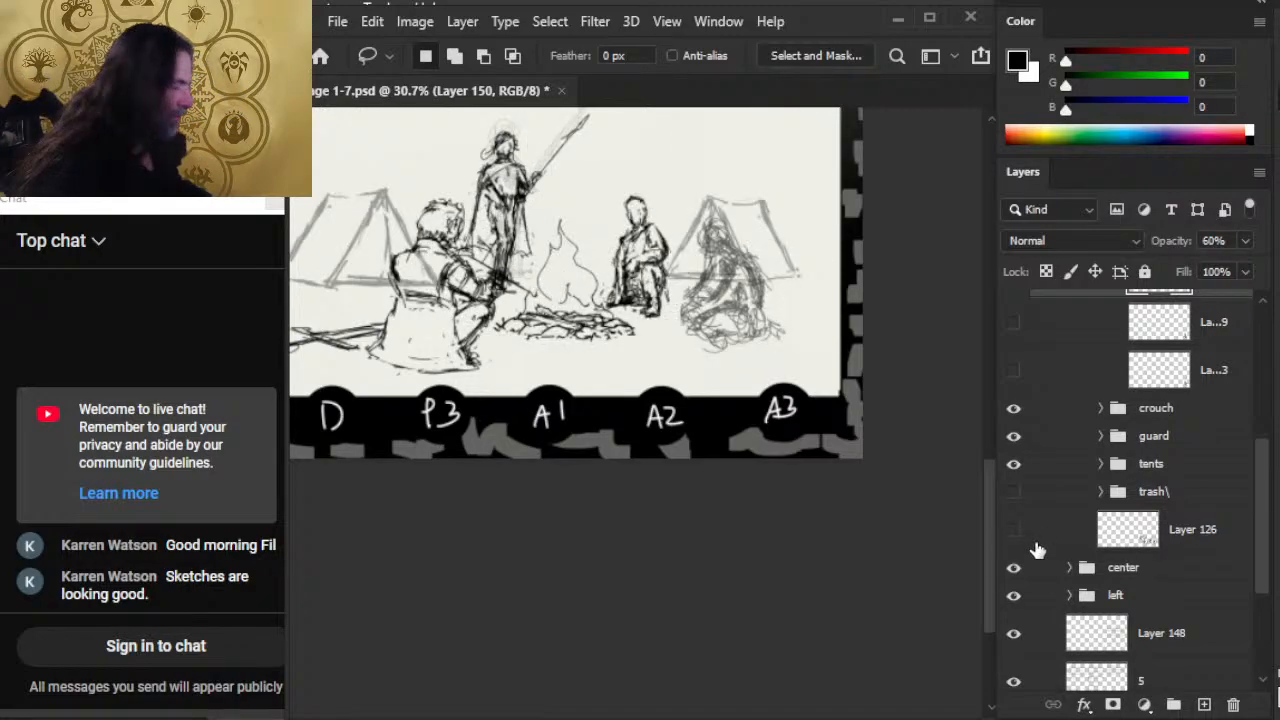
pyautogui.click(1190, 528)
pyautogui.hotkey('ctrl', 'g')
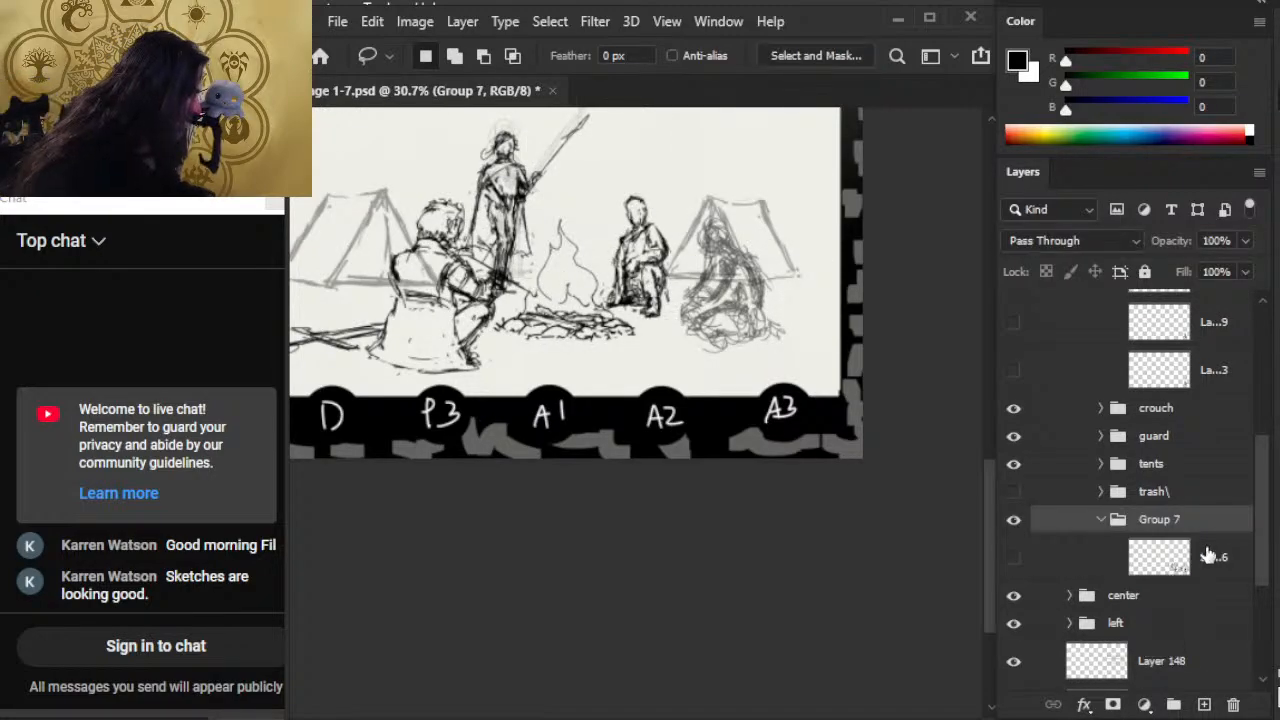
pyautogui.hotkey('ctrl', 'z')
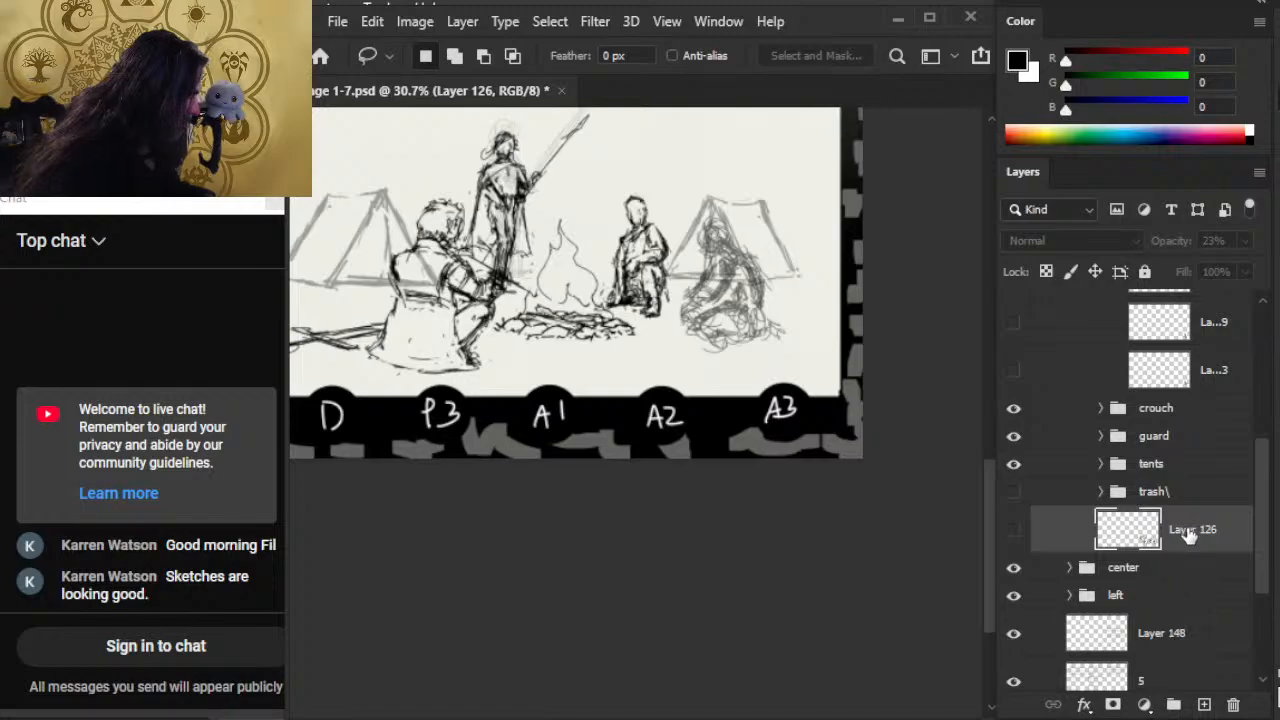
# Step: Move Layer 126 and the two hidden sketch layers of the cropss group into the trash\ group
pyautogui.click(1012, 536)
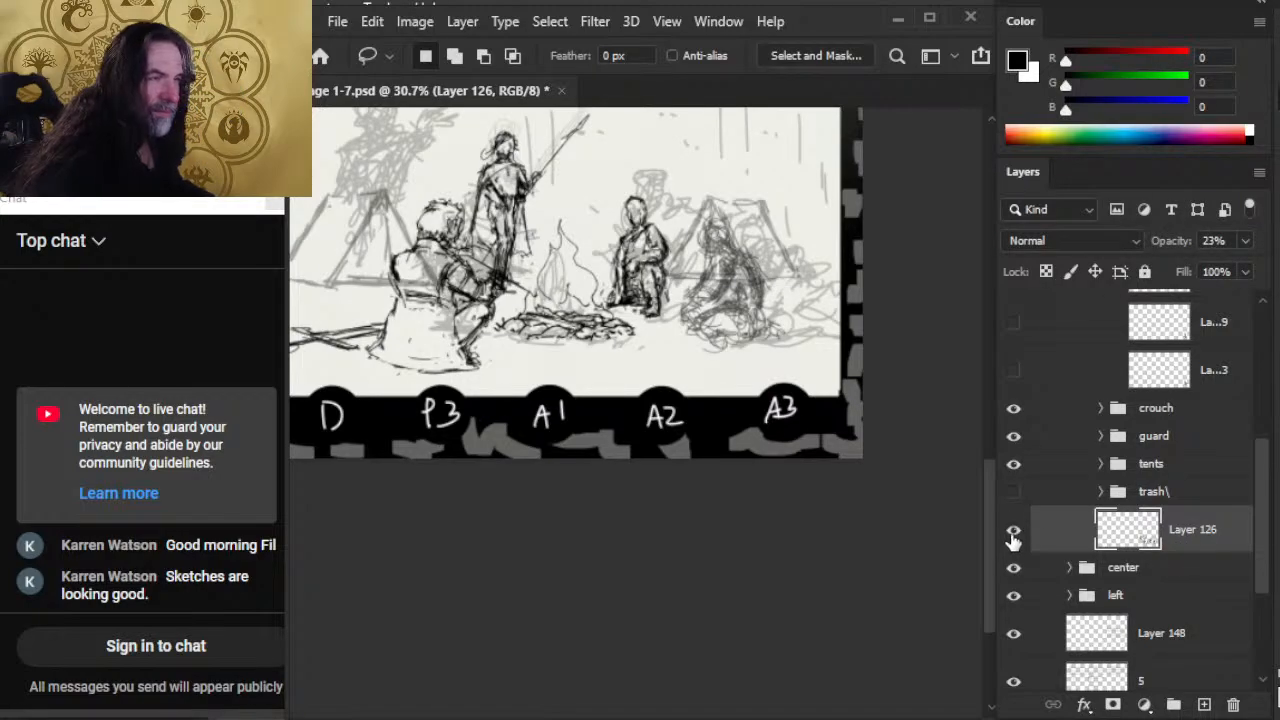
pyautogui.moveTo(728, 355); pyautogui.dragTo(761, 467)
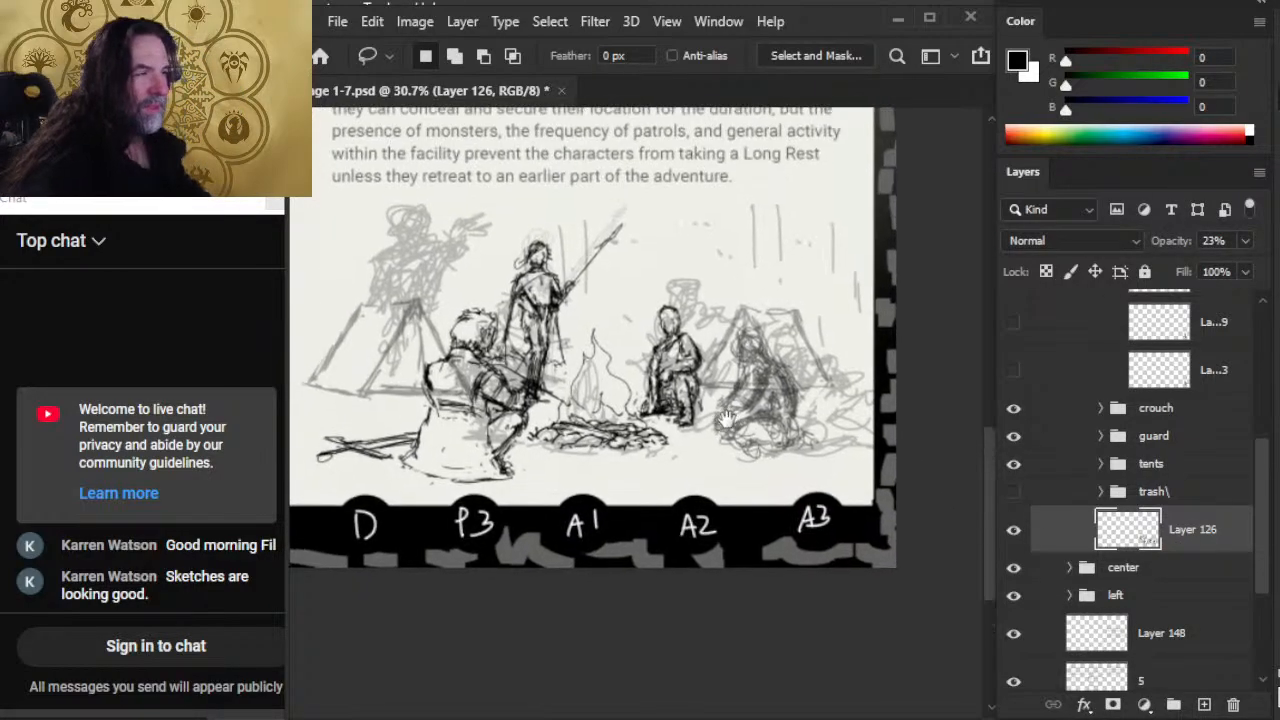
pyautogui.moveTo(1203, 531); pyautogui.dragTo(1185, 492)
pyautogui.moveTo(1262, 508); pyautogui.dragTo(1262, 448)
pyautogui.click(1210, 476)
pyautogui.keyDown('ctrl'); pyautogui.click(1217, 519); pyautogui.keyUp('ctrl')
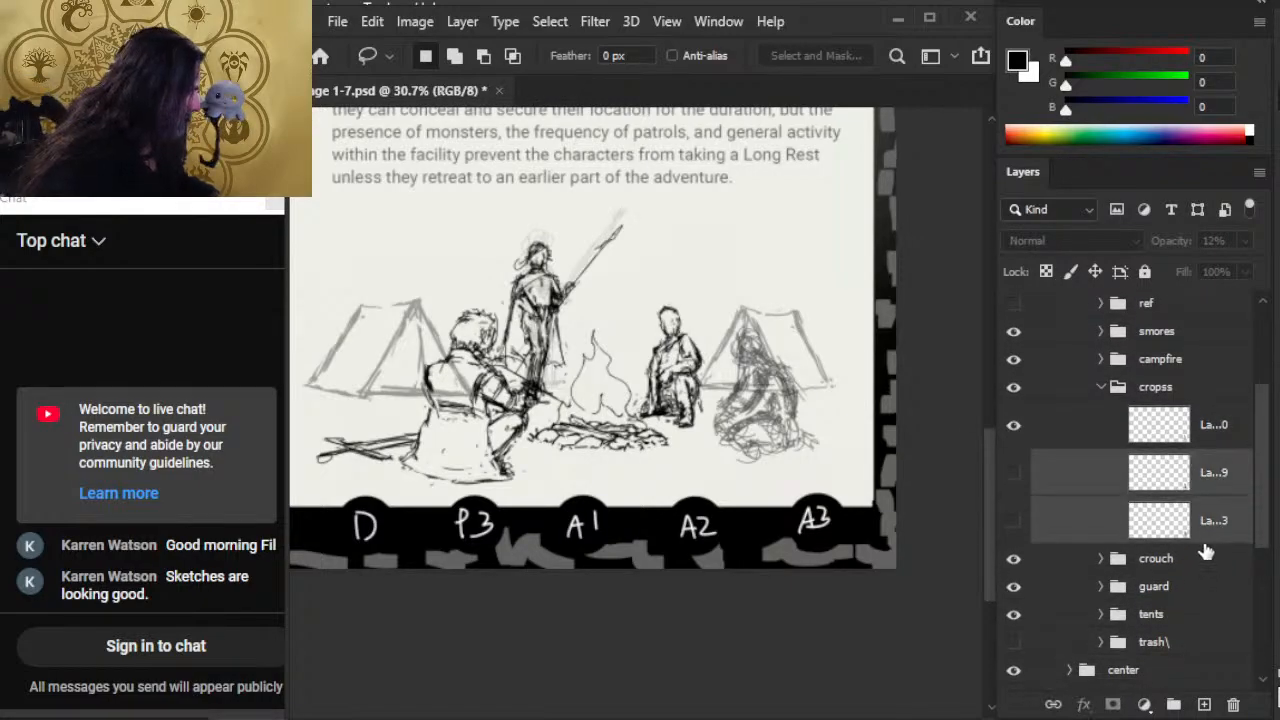
pyautogui.moveTo(1211, 521); pyautogui.dragTo(1187, 649)
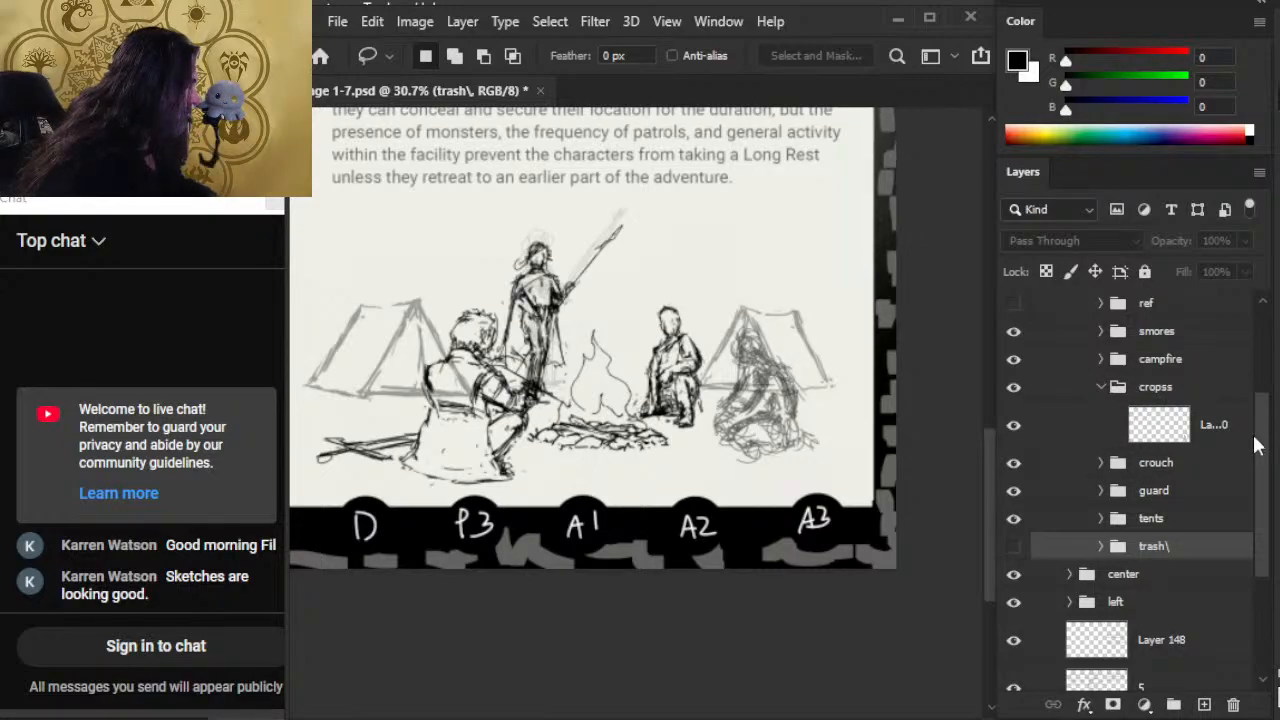
# Step: Lower the opacity of Layer 150 in the cropss group to 48%
pyautogui.moveTo(1254, 443); pyautogui.dragTo(1258, 430)
pyautogui.click(1072, 457)
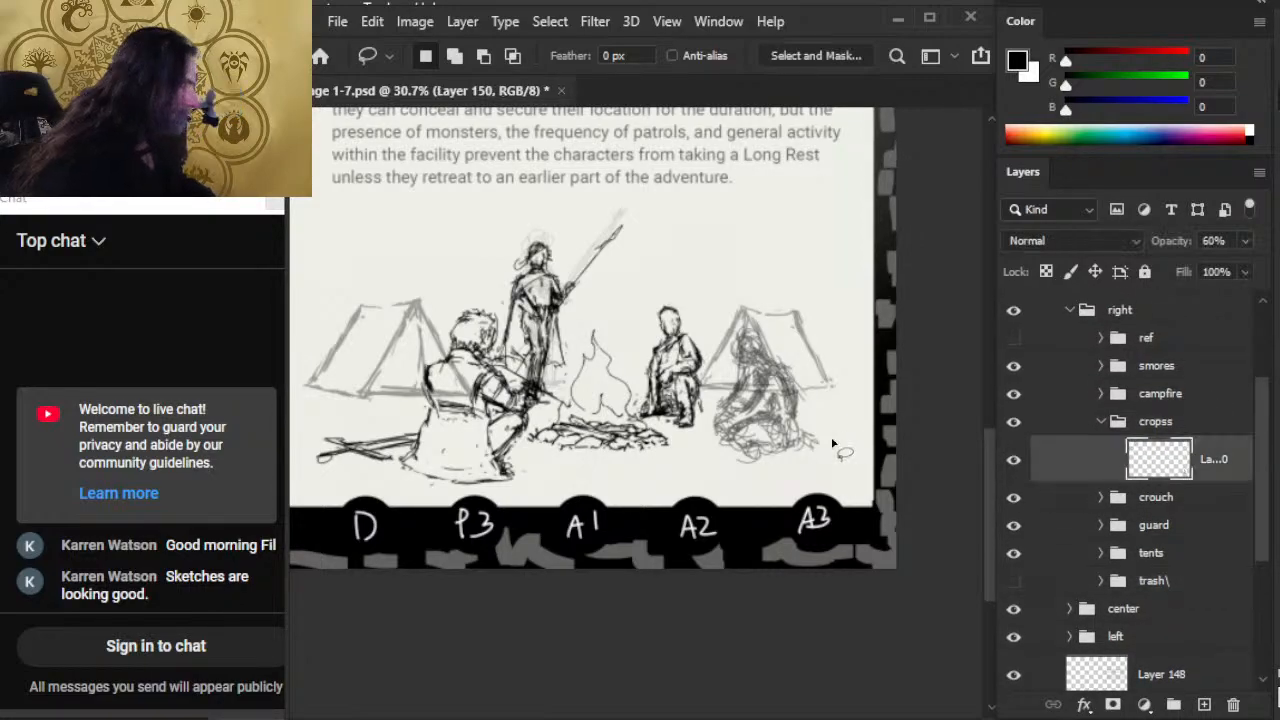
pyautogui.click(1245, 240)
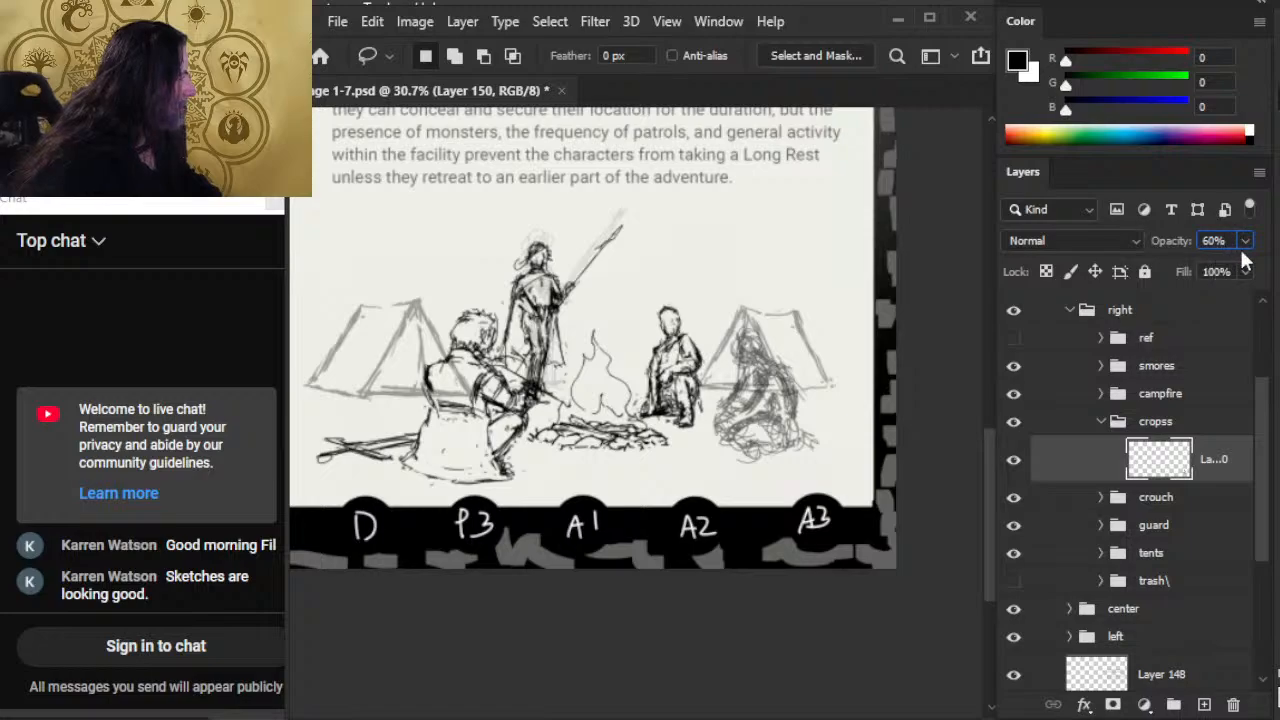
pyautogui.moveTo(1216, 268); pyautogui.dragTo(1196, 272)
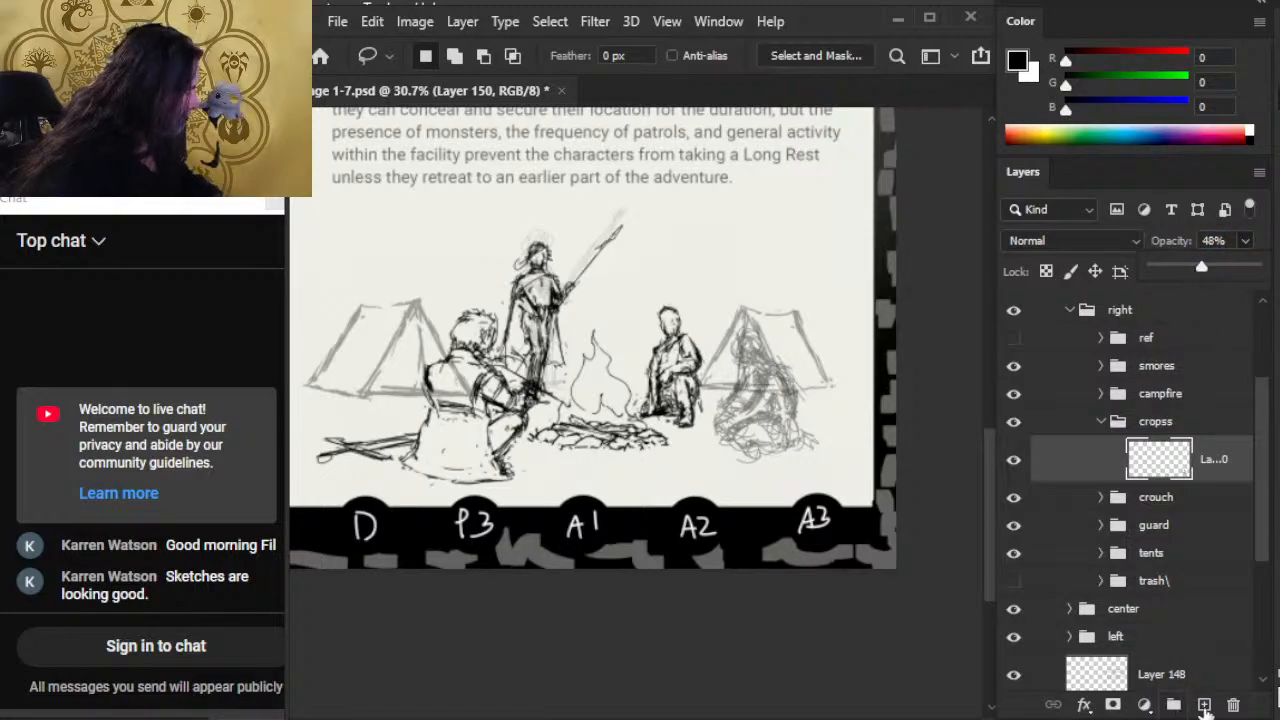
# Step: Add a new layer above Layer 150 and brush in the seated figure's head, shoulders and back
pyautogui.click(1204, 704)
pyautogui.press('b')
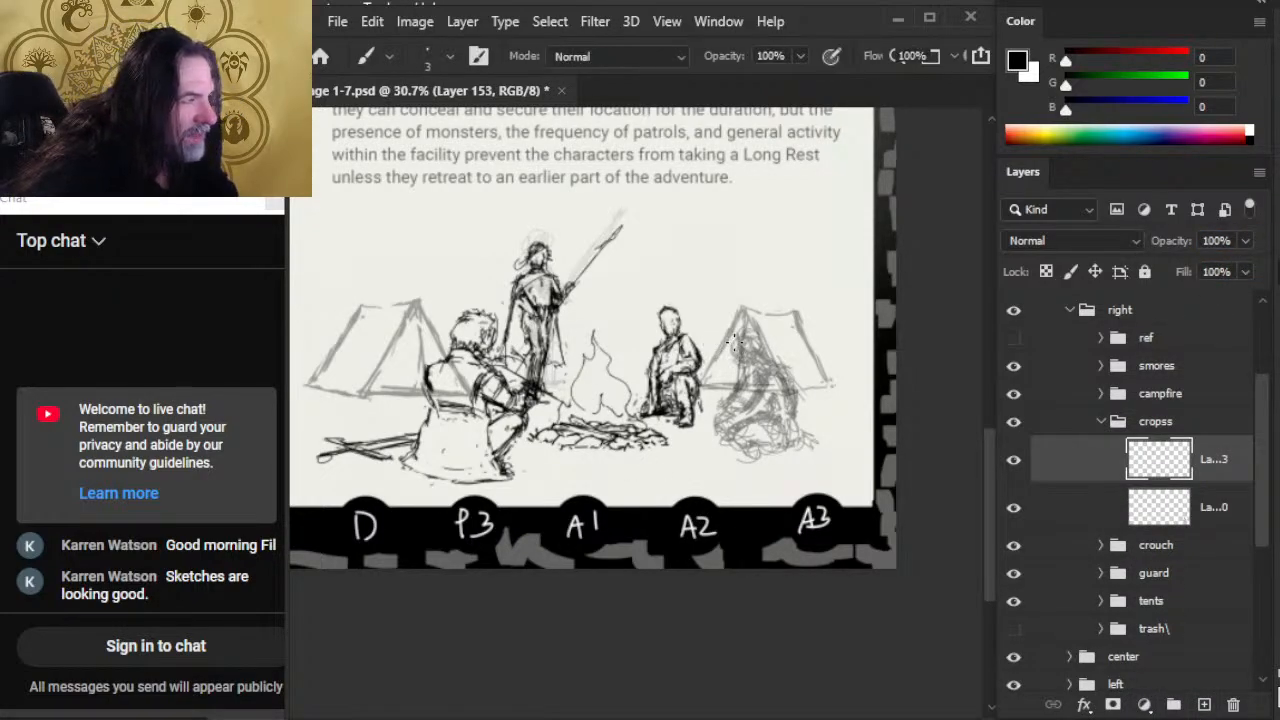
pyautogui.moveTo(733, 342); pyautogui.dragTo(745, 358)
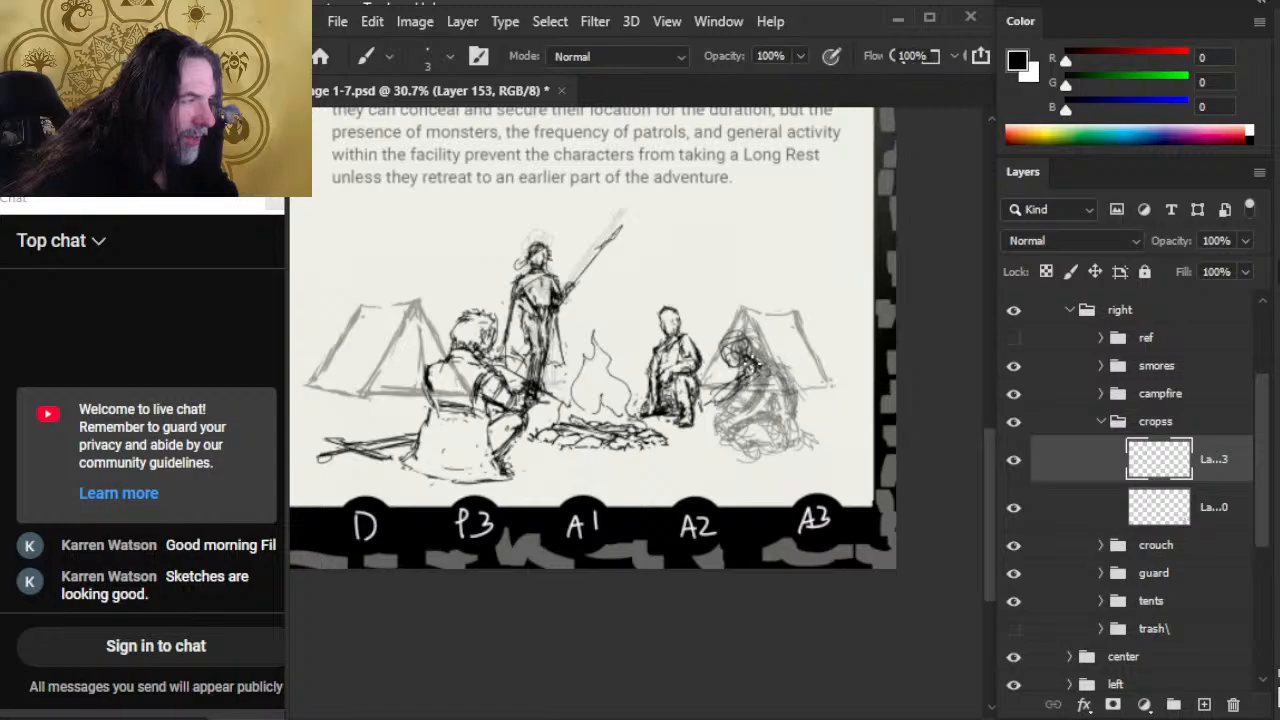
pyautogui.moveTo(770, 372); pyautogui.dragTo(776, 400)
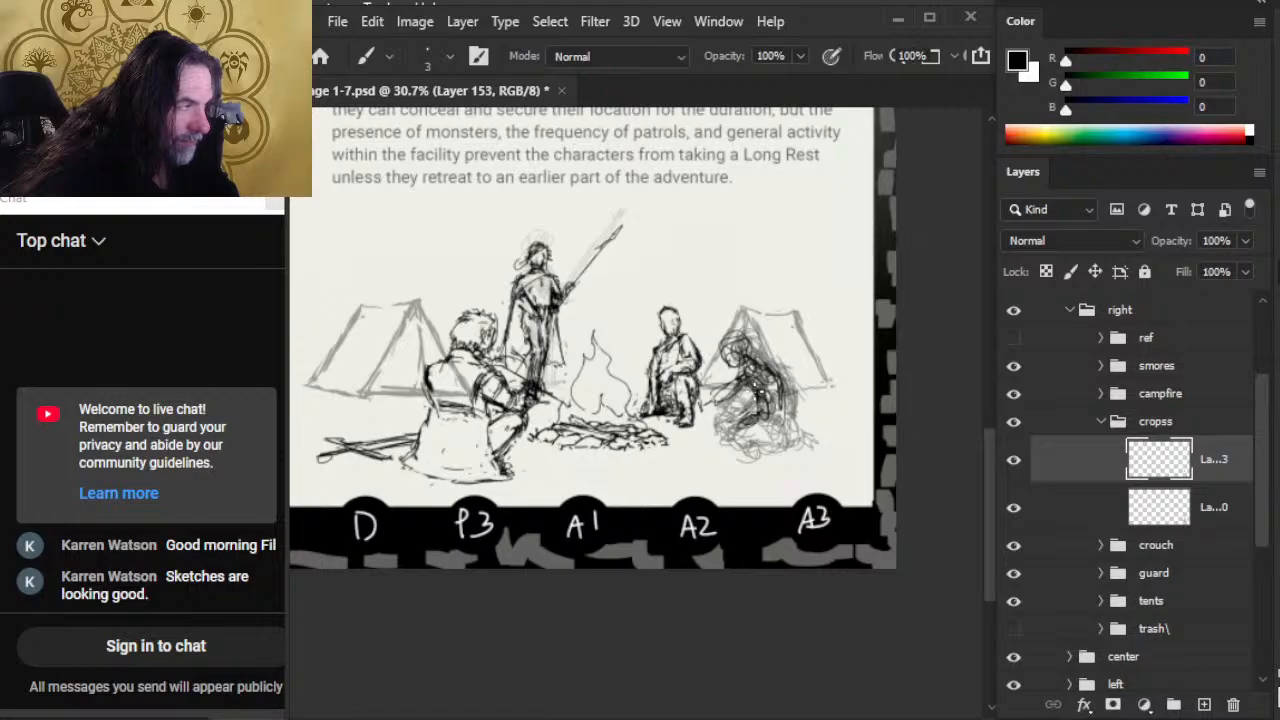
# Step: Sketch the seated figure's arm and front leg on Layer 153, alternating Brush and Eraser to clean up the lines
pyautogui.press('e')
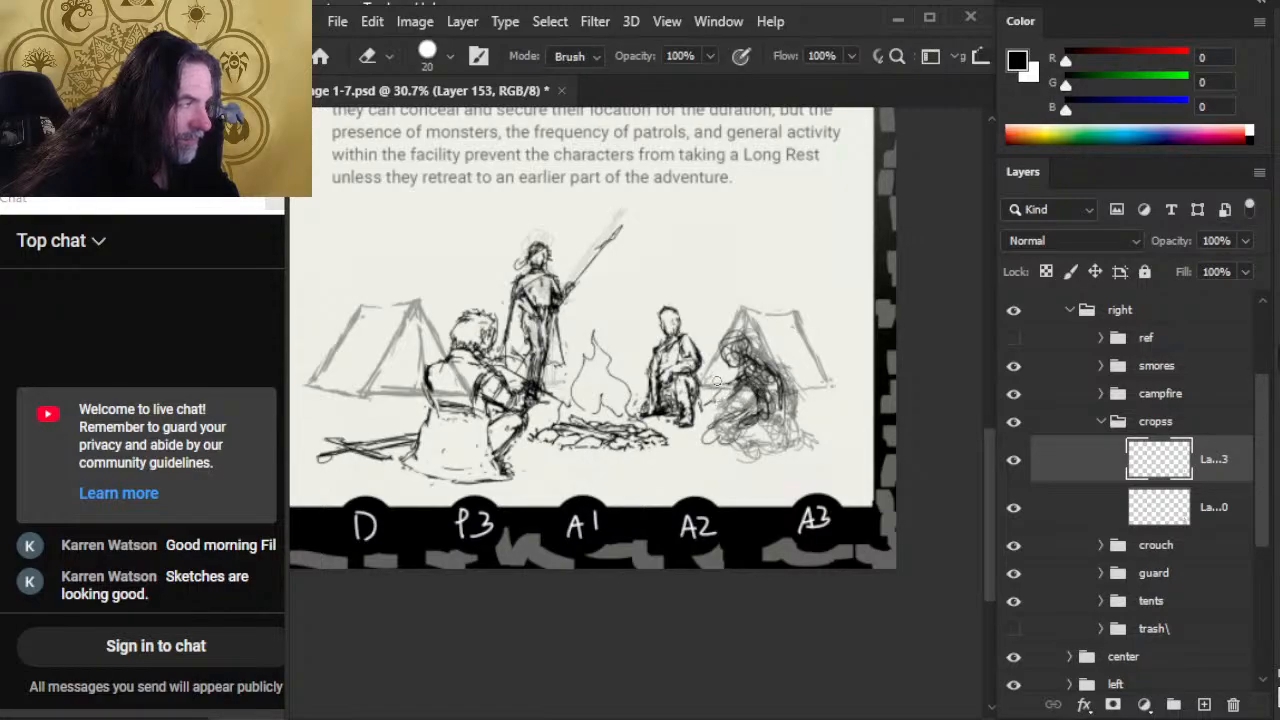
pyautogui.press('b')
pyautogui.moveTo(752, 379)
pyautogui.mouseDown()
pyautogui.moveTo(727, 411)
pyautogui.moveTo(752, 380)
pyautogui.moveTo(731, 400)
pyautogui.mouseUp()
pyautogui.press('e')
pyautogui.press('b')
pyautogui.moveTo(740, 398)
pyautogui.mouseDown()
pyautogui.moveTo(700, 429)
pyautogui.moveTo(726, 446)
pyautogui.moveTo(720, 422)
pyautogui.mouseUp()
pyautogui.press('e')
pyautogui.press('b')
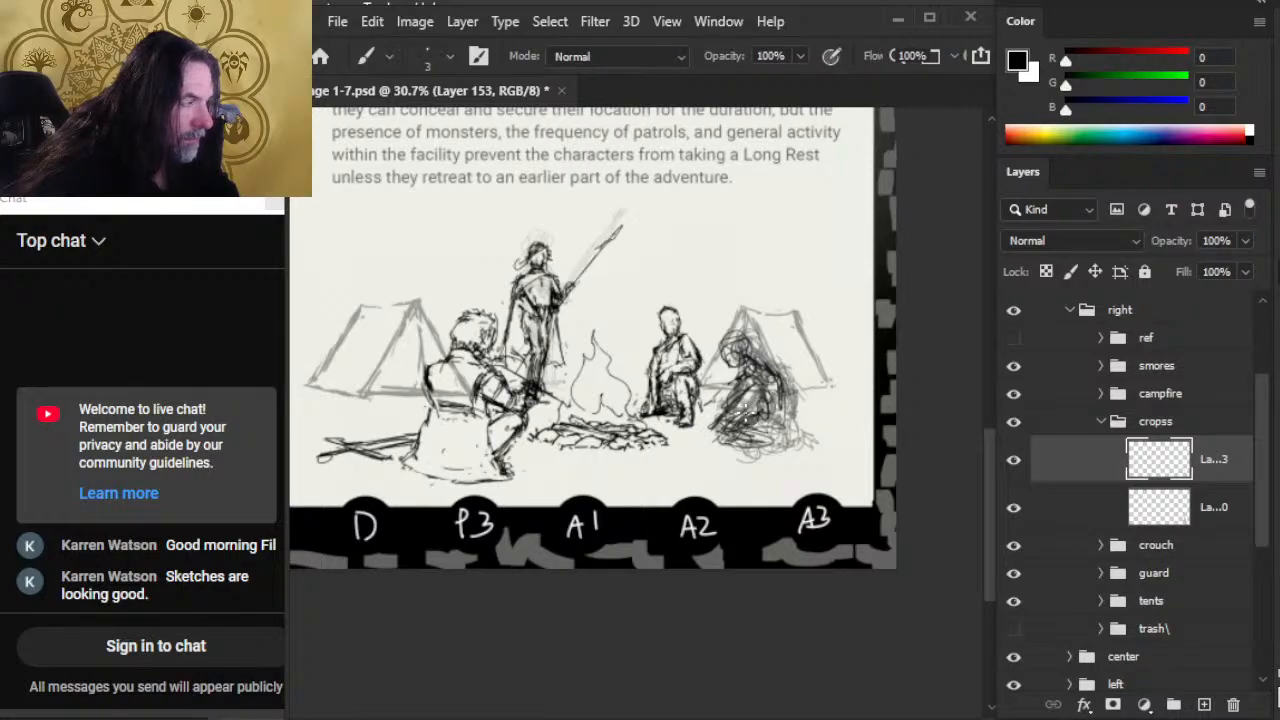
# Step: Brush in the seated figure's torso side and folded legs with repeated strokes
pyautogui.moveTo(780, 378); pyautogui.dragTo(774, 424)
pyautogui.moveTo(780, 368)
pyautogui.mouseDown()
pyautogui.moveTo(788, 428)
pyautogui.moveTo(768, 446)
pyautogui.mouseUp()
pyautogui.moveTo(785, 411); pyautogui.dragTo(753, 447)
pyautogui.moveTo(780, 373)
pyautogui.mouseDown()
pyautogui.moveTo(768, 433)
pyautogui.moveTo(751, 445)
pyautogui.mouseUp()
pyautogui.moveTo(767, 420); pyautogui.dragTo(743, 441)
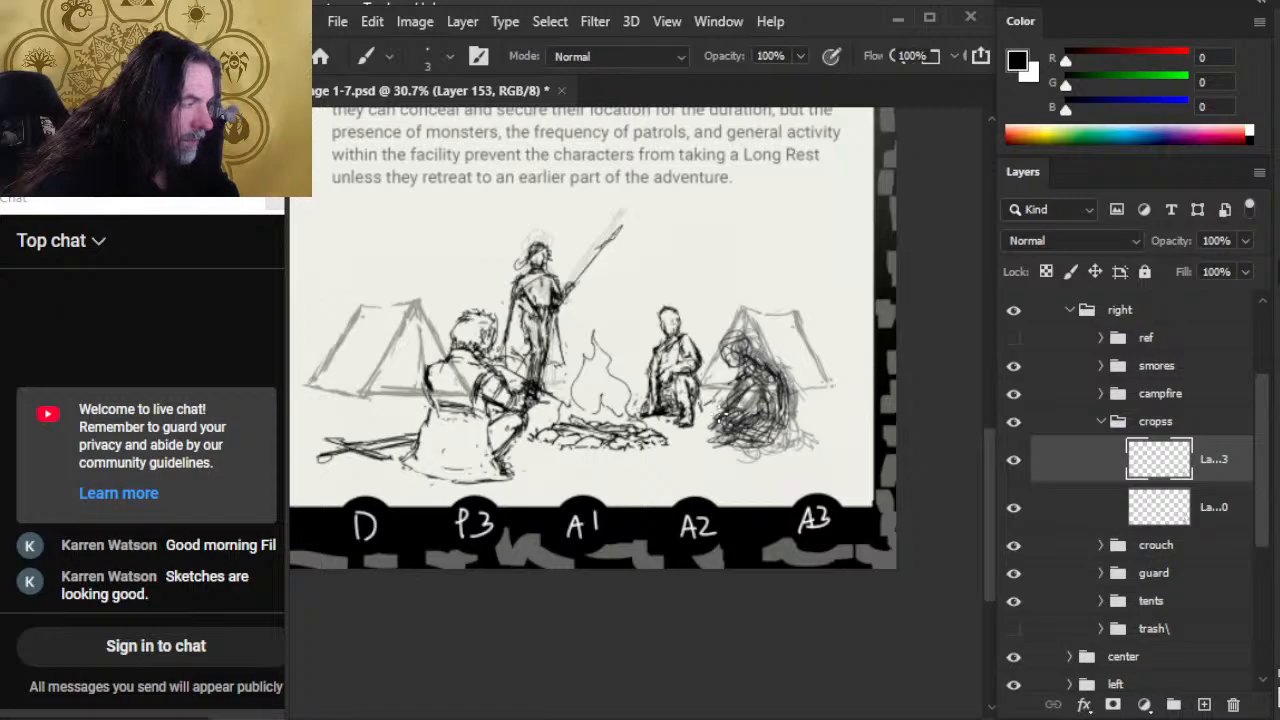
# Step: Shift the redrawn figure slightly right and down, and rework its arms and legs with Brush and Eraser
pyautogui.press('v')
pyautogui.moveTo(761, 417)
pyautogui.mouseDown()
pyautogui.moveTo(743, 441)
pyautogui.moveTo(825, 425)
pyautogui.moveTo(812, 449)
pyautogui.mouseUp()
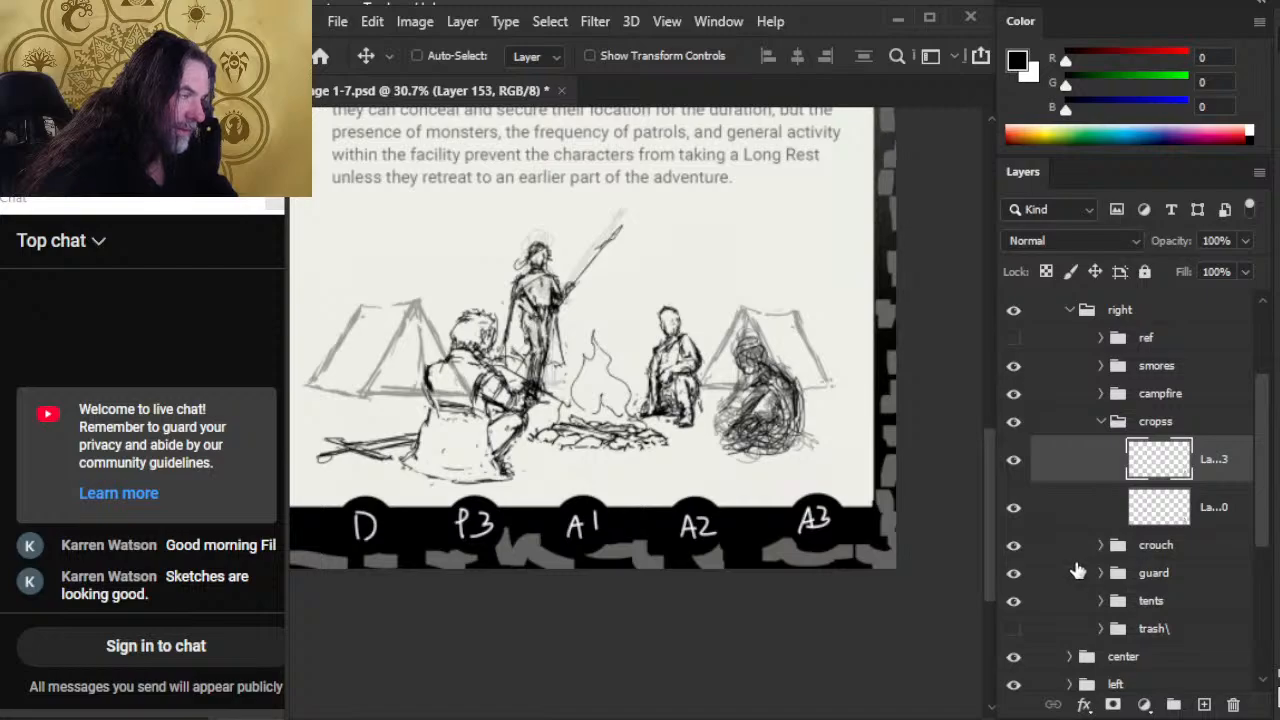
pyautogui.press('b')
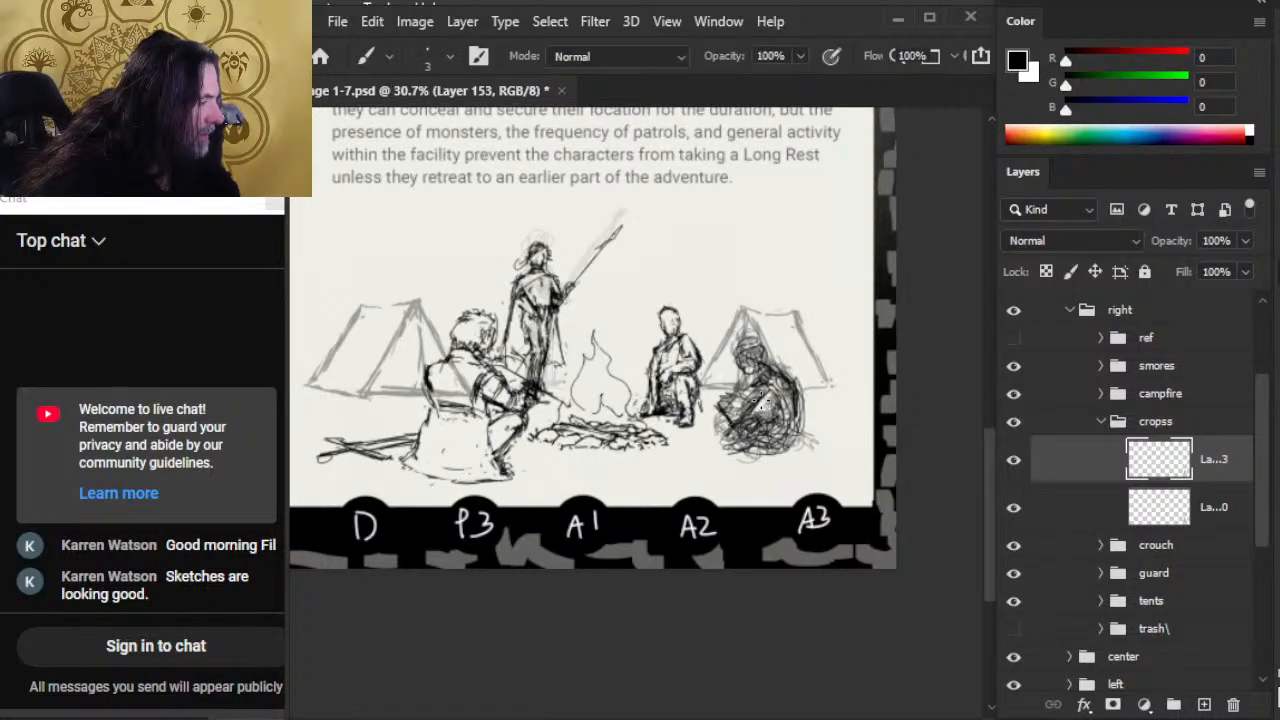
pyautogui.moveTo(762, 401); pyautogui.dragTo(757, 388)
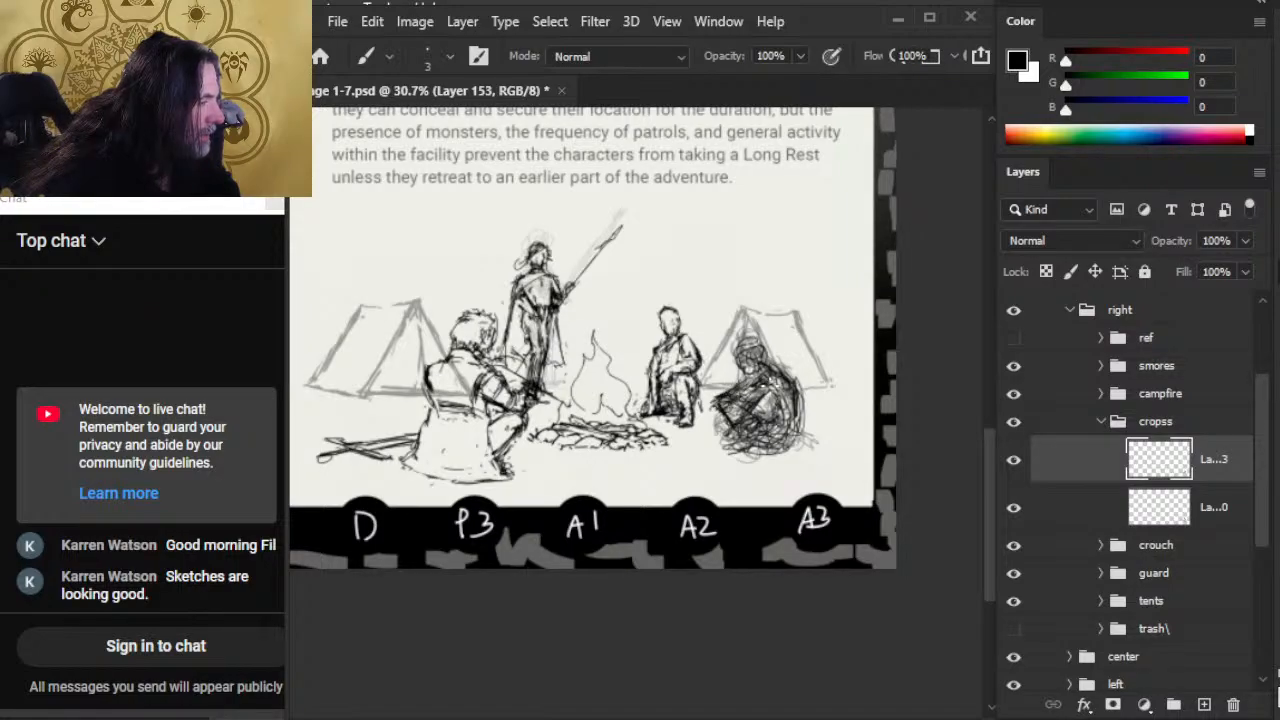
pyautogui.moveTo(727, 399)
pyautogui.mouseDown()
pyautogui.moveTo(708, 409)
pyautogui.moveTo(757, 395)
pyautogui.moveTo(741, 406)
pyautogui.moveTo(748, 426)
pyautogui.mouseUp()
pyautogui.press('e')
pyautogui.press('b')
pyautogui.press('e')
pyautogui.press('b')
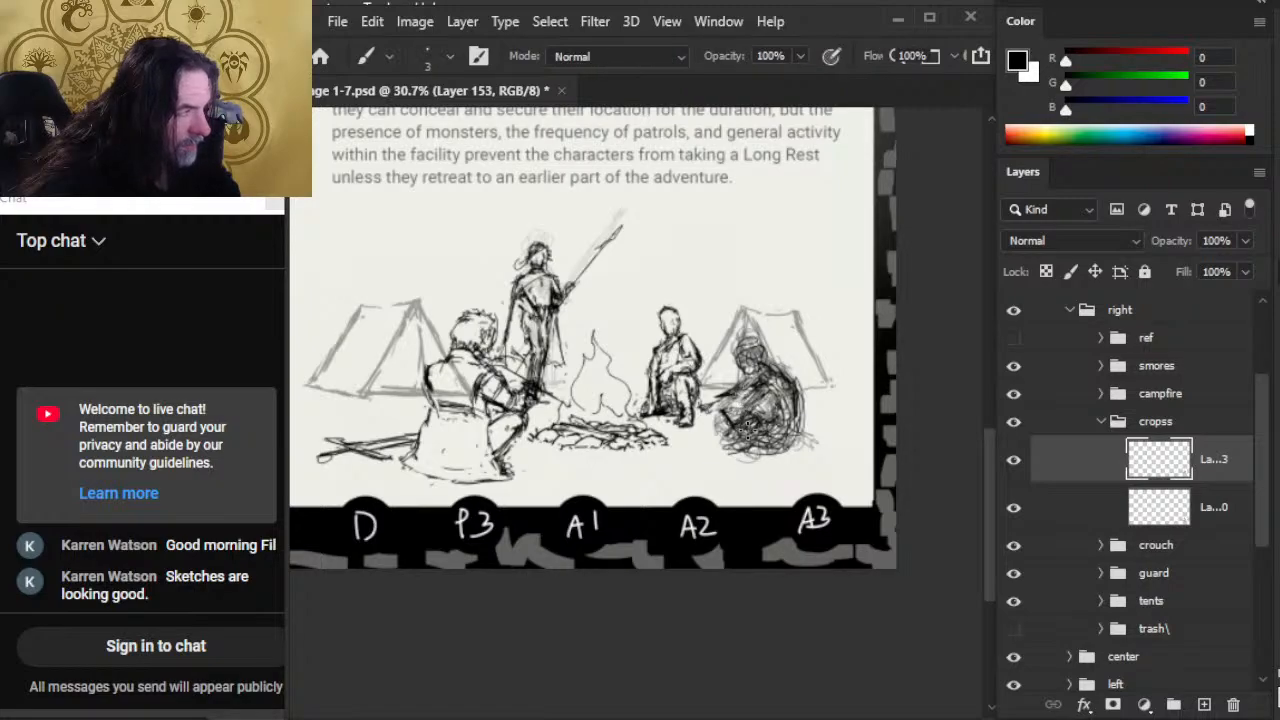
# Step: Hide Layer 150 and lower the opacity of Layer 153 to 53%
pyautogui.click(1013, 507)
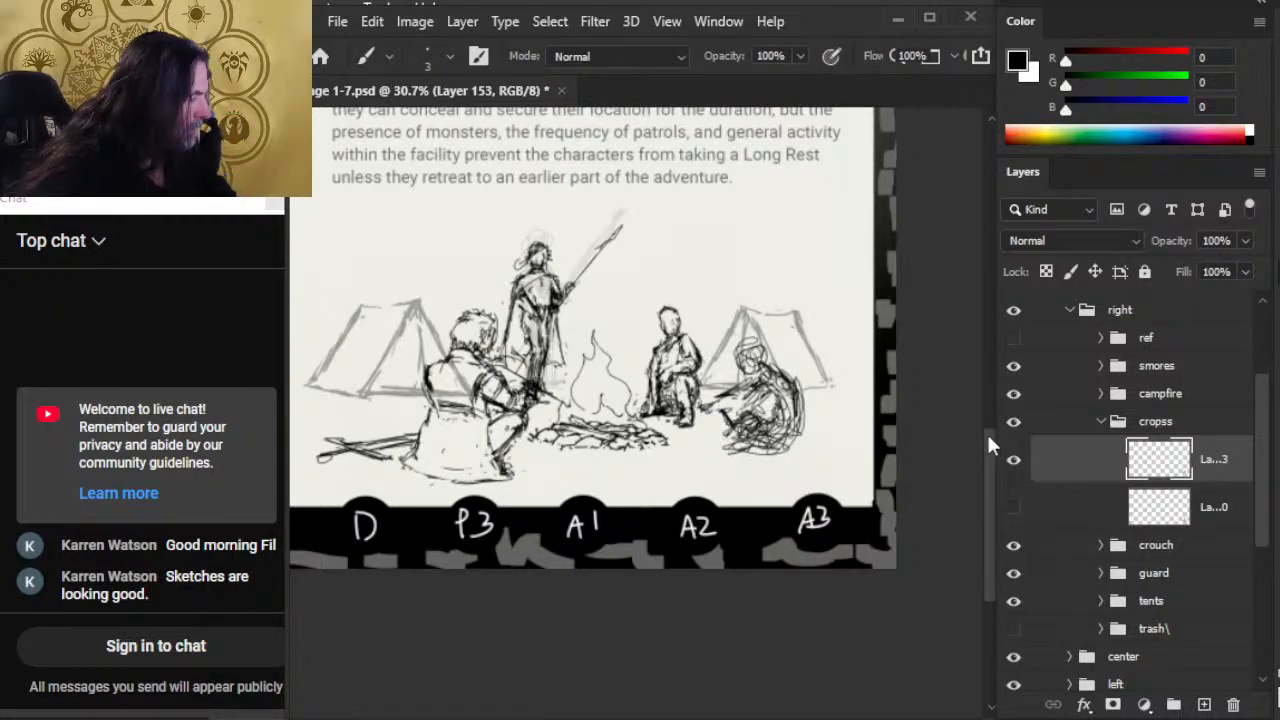
pyautogui.moveTo(1245, 240); pyautogui.dragTo(1198, 268)
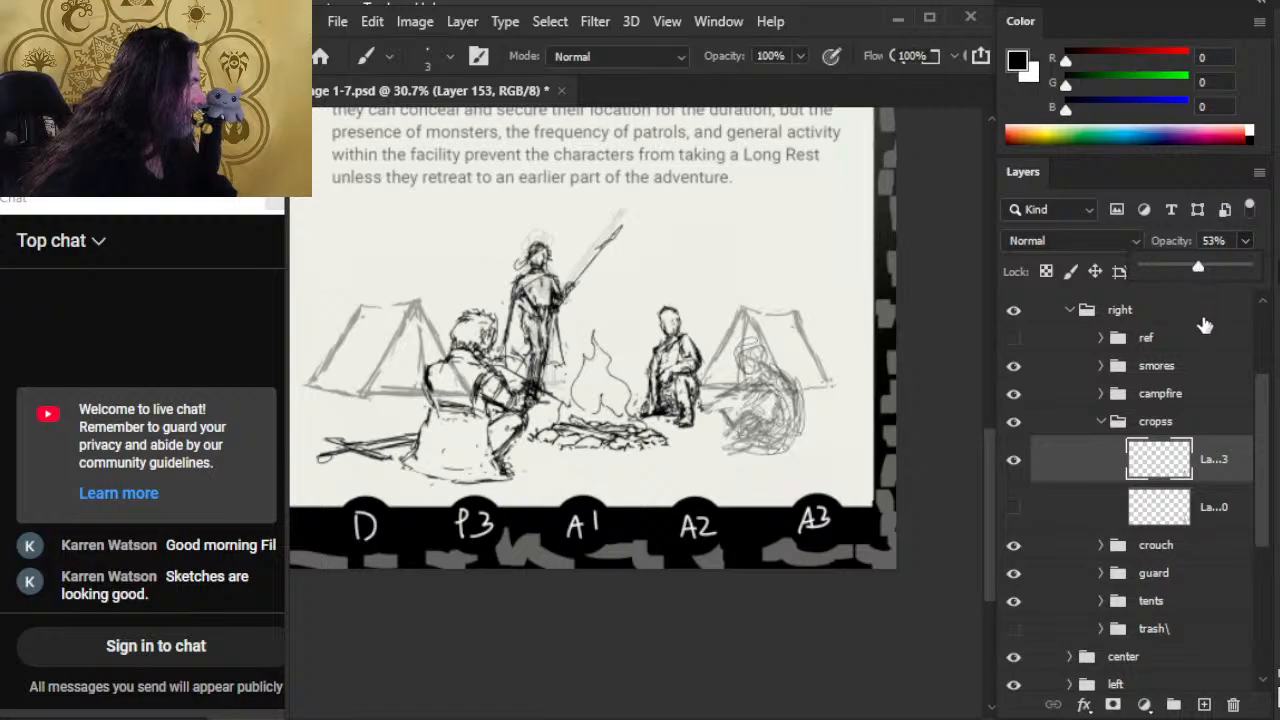
# Step: Add a new layer above Layer 153 and sketch a cleaner seated figure with head, back, reaching arm and crossed legs
pyautogui.click(1205, 705)
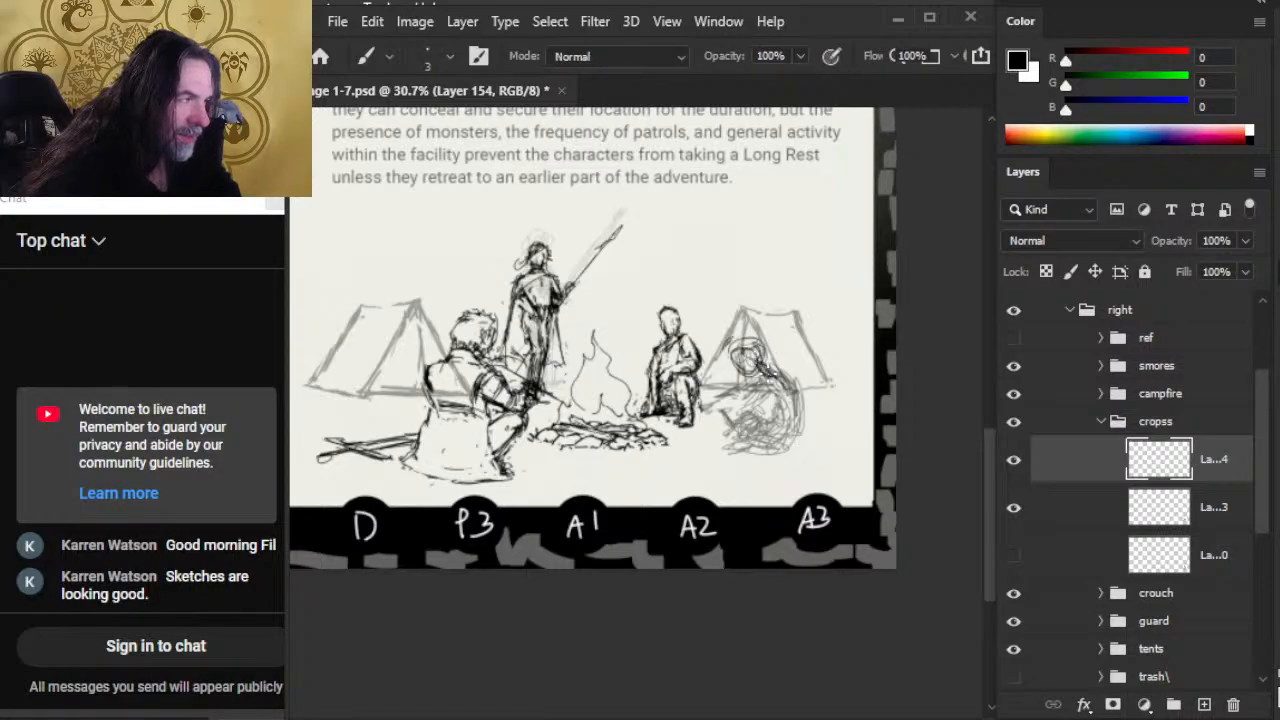
pyautogui.moveTo(770, 372)
pyautogui.mouseDown()
pyautogui.moveTo(792, 452)
pyautogui.moveTo(791, 441)
pyautogui.mouseUp()
pyautogui.press('v')
pyautogui.press('b')
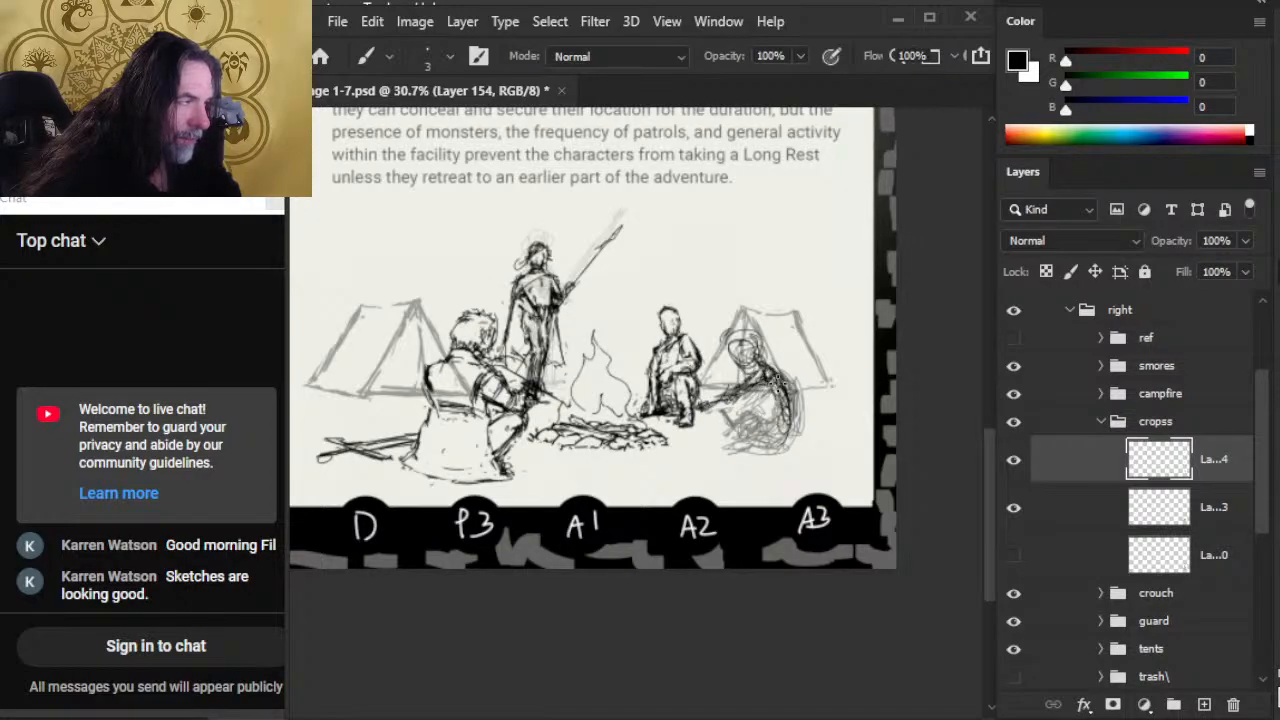
pyautogui.moveTo(785, 433)
pyautogui.mouseDown()
pyautogui.moveTo(766, 452)
pyautogui.moveTo(775, 400)
pyautogui.moveTo(770, 430)
pyautogui.moveTo(786, 425)
pyautogui.moveTo(772, 440)
pyautogui.moveTo(785, 446)
pyautogui.moveTo(776, 430)
pyautogui.moveTo(792, 426)
pyautogui.moveTo(784, 445)
pyautogui.moveTo(719, 426)
pyautogui.moveTo(735, 418)
pyautogui.mouseUp()
pyautogui.press('e')
pyautogui.press('b')
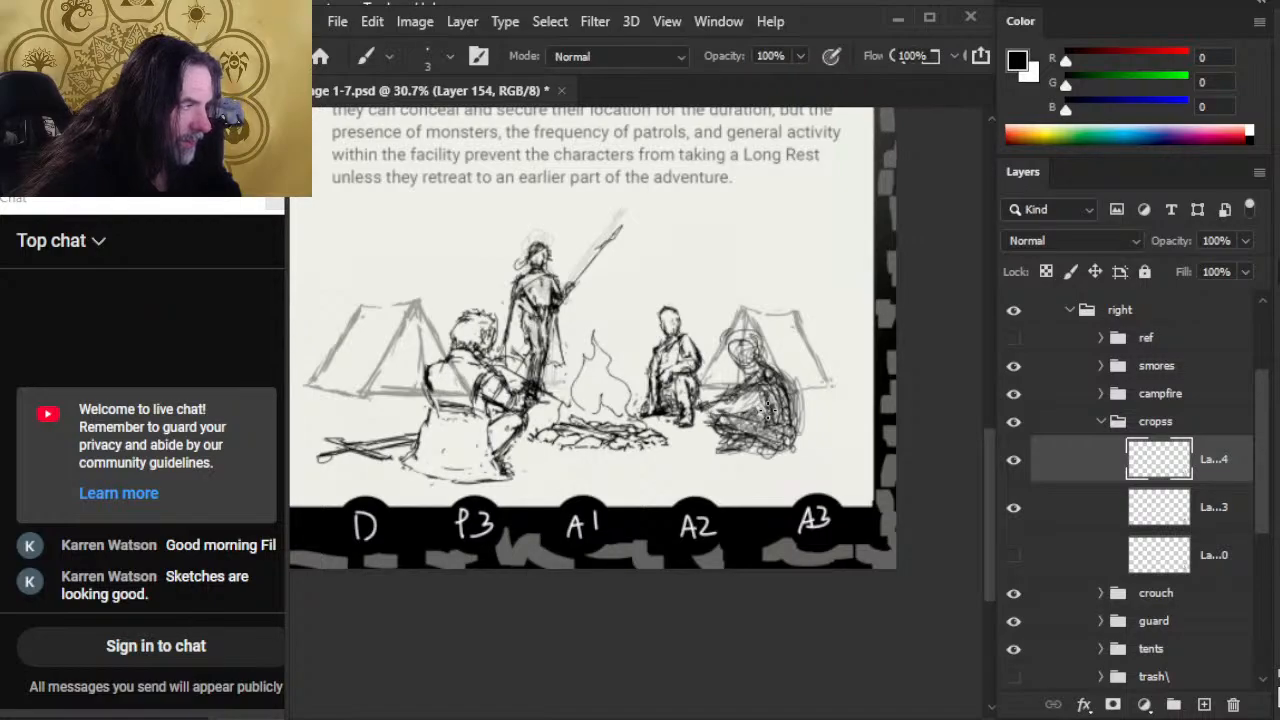
# Step: Refine the seated figure's torso, legs and head outline on Layer 154 with alternating Brush and Eraser
pyautogui.moveTo(768, 410)
pyautogui.mouseDown()
pyautogui.moveTo(752, 392)
pyautogui.moveTo(718, 417)
pyautogui.moveTo(782, 453)
pyautogui.moveTo(802, 424)
pyautogui.moveTo(778, 400)
pyautogui.mouseUp()
pyautogui.press('e')
pyautogui.press('b')
pyautogui.press('e')
pyautogui.press('b')
pyautogui.press('e')
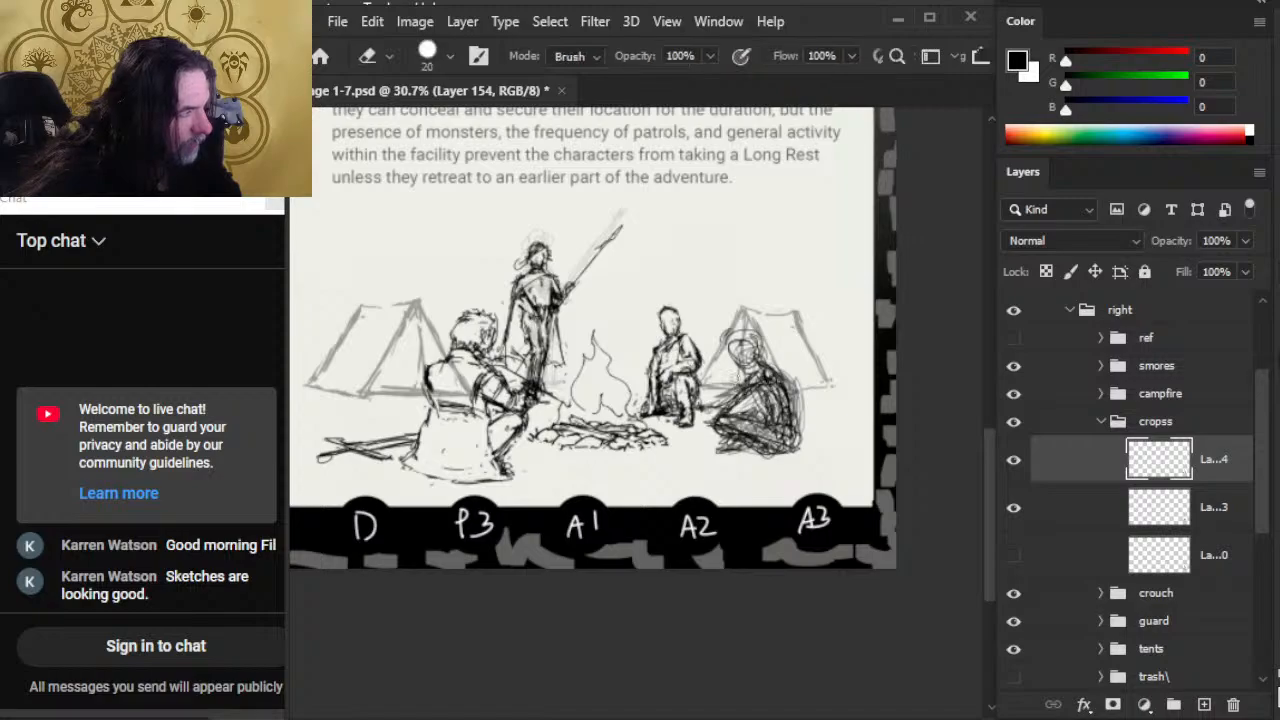
pyautogui.moveTo(735, 360)
pyautogui.mouseDown()
pyautogui.moveTo(729, 345)
pyautogui.moveTo(730, 361)
pyautogui.moveTo(763, 364)
pyautogui.moveTo(754, 321)
pyautogui.mouseUp()
pyautogui.press('b')
pyautogui.press('e')
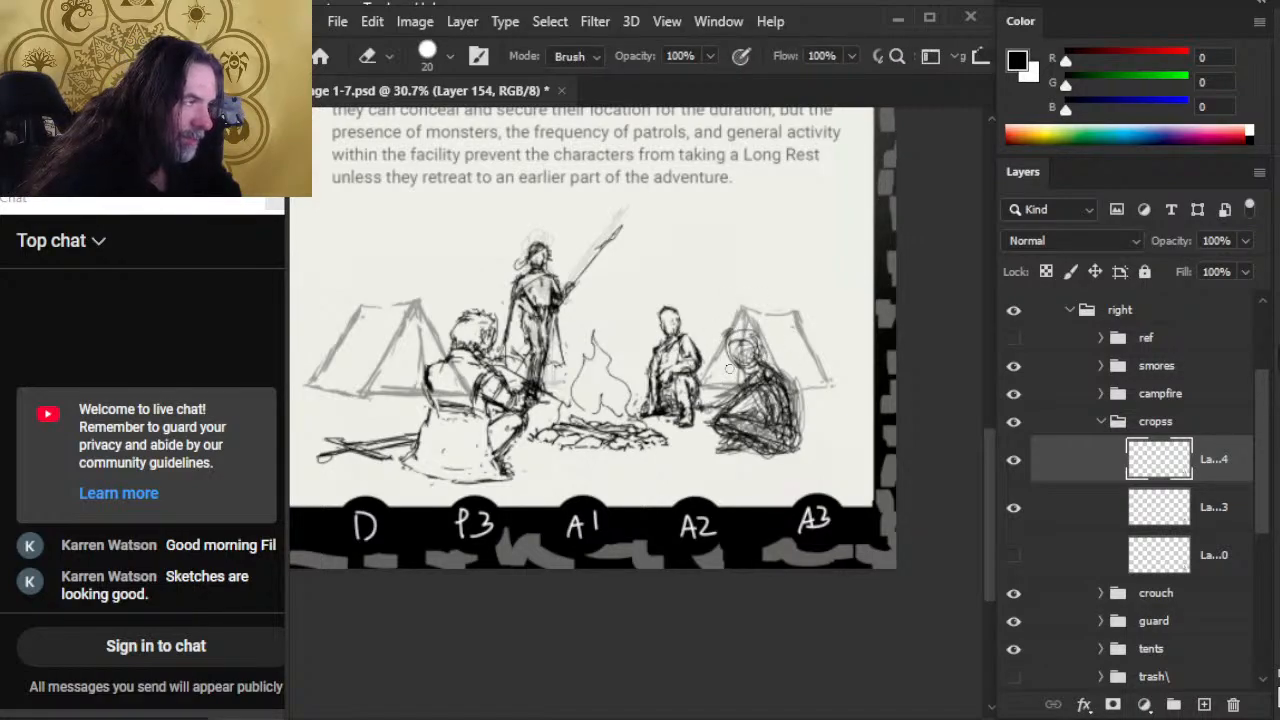
# Step: Hide the faded Layer 153 sketch and the tents group
pyautogui.click(1013, 507)
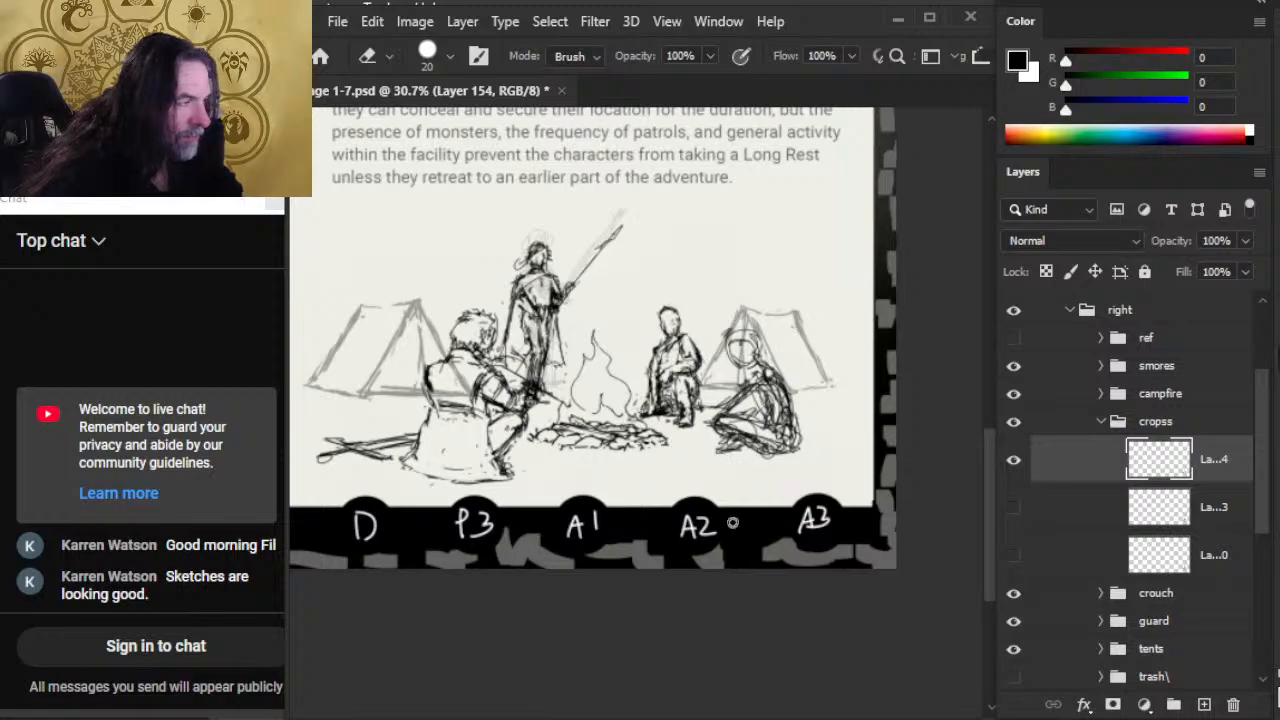
pyautogui.click(1013, 649)
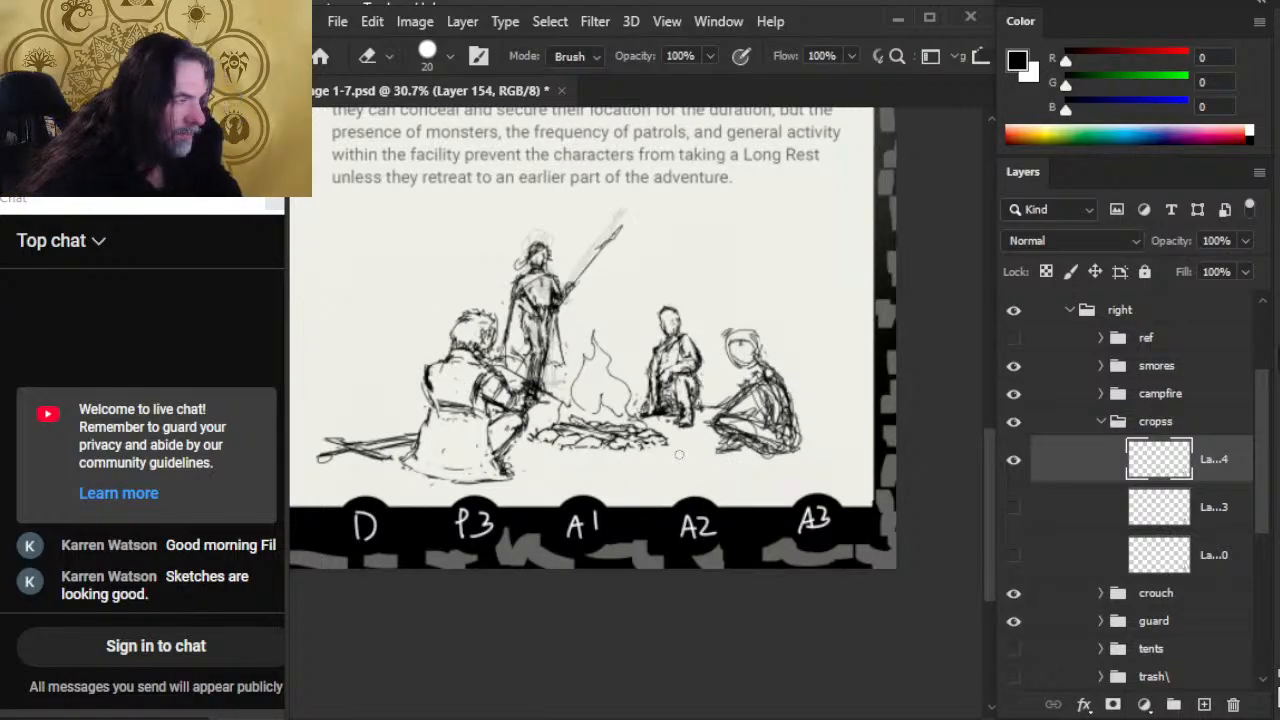
# Step: Redraw the seated figure's head on Layer 154 and darken the lines along its back and torso
pyautogui.press('b')
pyautogui.moveTo(753, 336)
pyautogui.mouseDown()
pyautogui.moveTo(746, 370)
pyautogui.moveTo(708, 405)
pyautogui.moveTo(726, 410)
pyautogui.mouseUp()
pyautogui.press('e')
pyautogui.press('b')
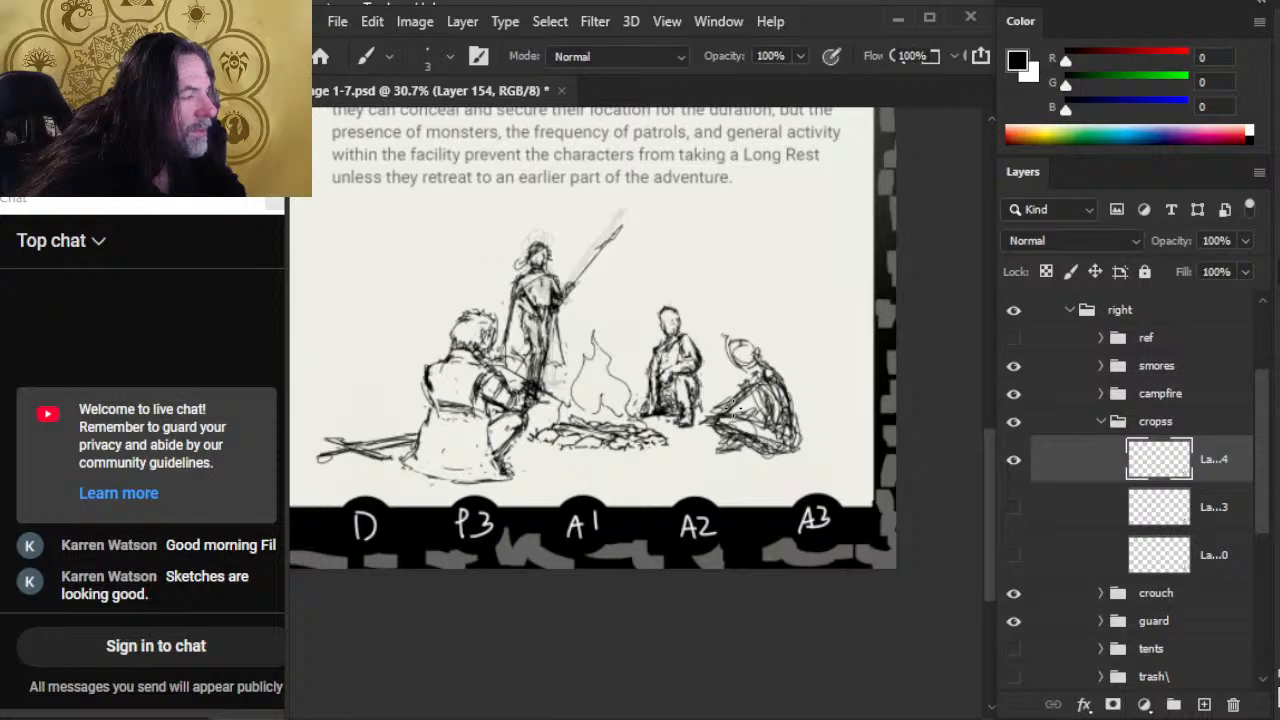
pyautogui.moveTo(777, 426); pyautogui.dragTo(764, 386)
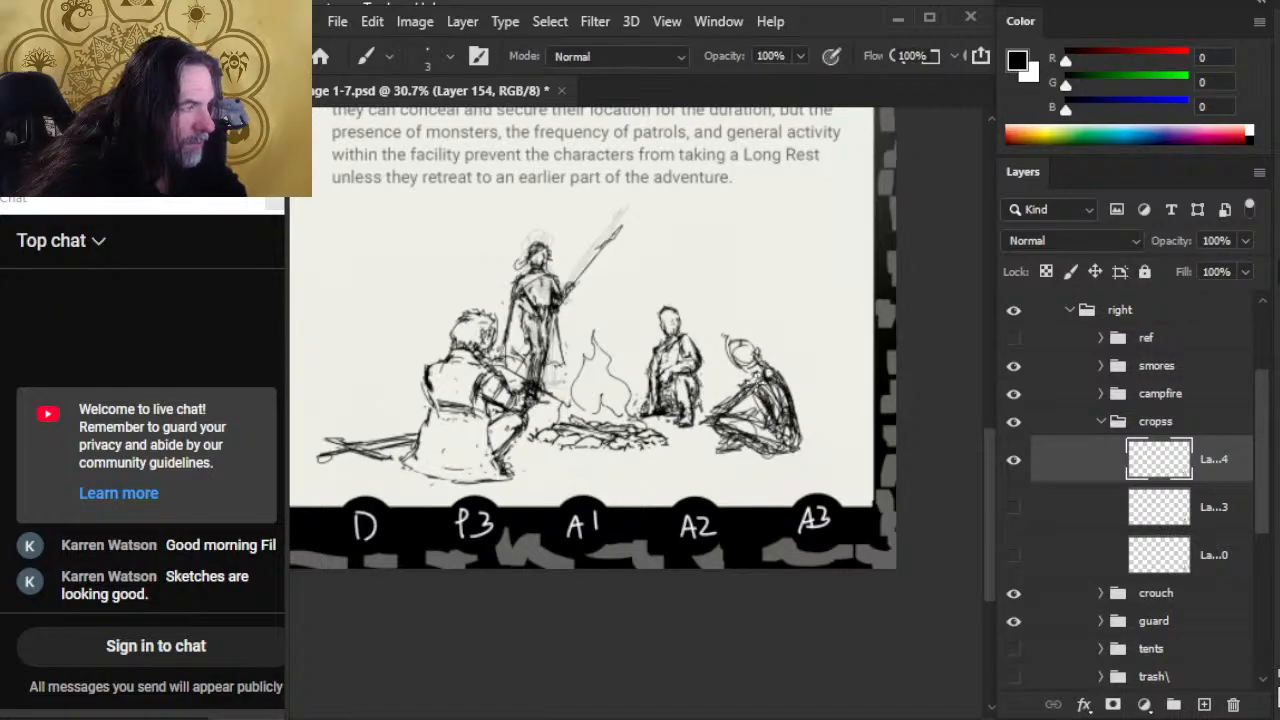
pyautogui.press('e')
# Step: Move the seated figure slightly down, scale it to about 109%, and shift it back toward the campfire
pyautogui.press('v')
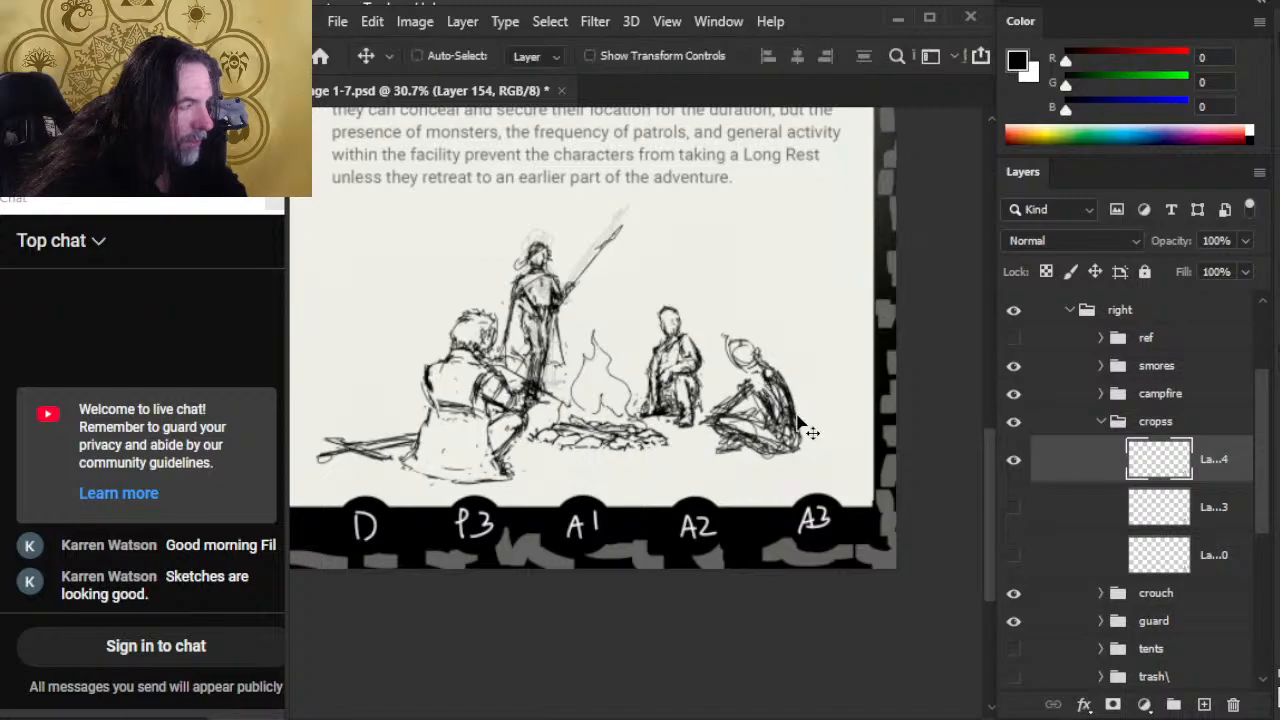
pyautogui.moveTo(808, 434); pyautogui.dragTo(803, 439)
pyautogui.press('l')
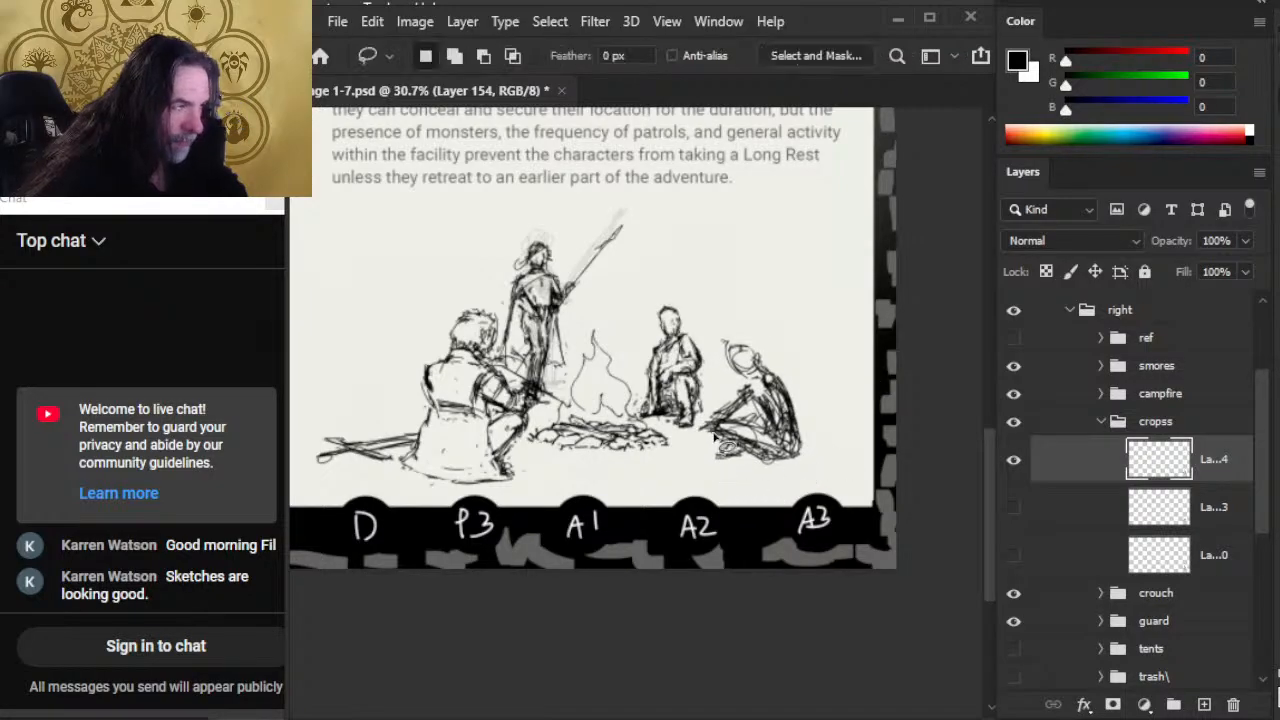
pyautogui.rightClick(716, 434)
pyautogui.click(820, 284)
pyautogui.moveTo(812, 343)
pyautogui.mouseDown()
pyautogui.moveTo(826, 280)
pyautogui.moveTo(811, 328)
pyautogui.mouseUp()
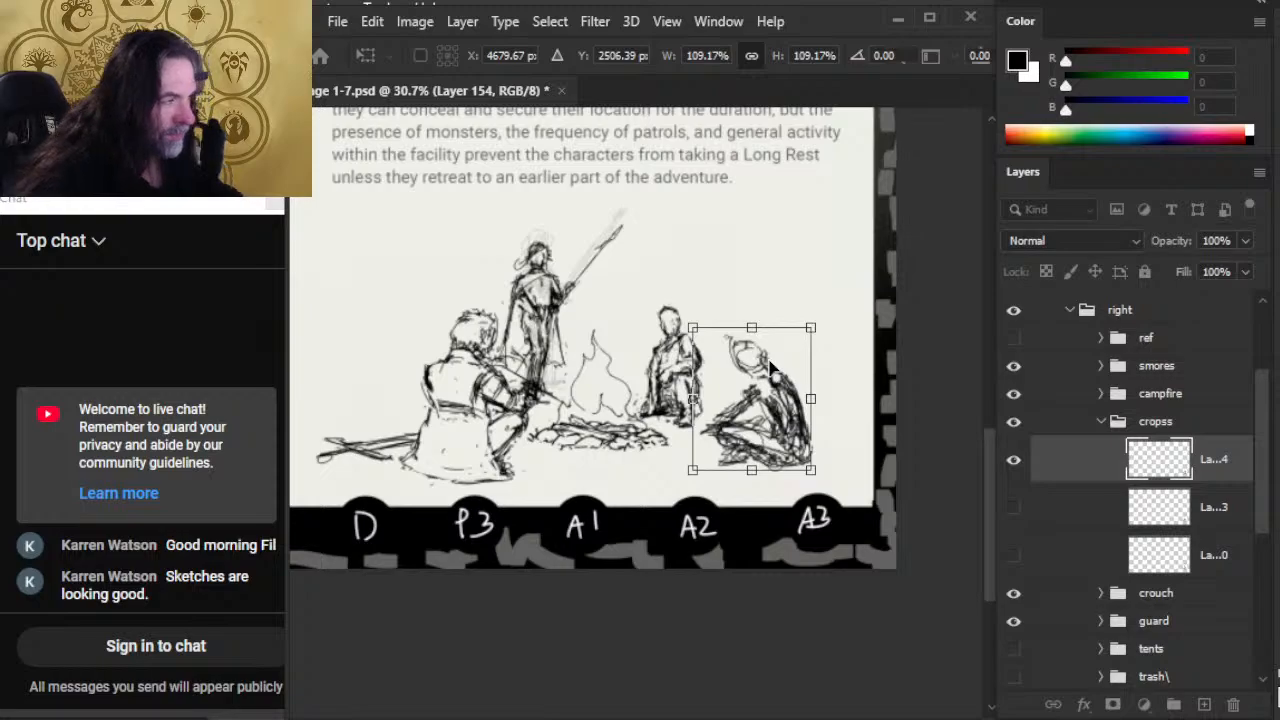
pyautogui.press('Return')
pyautogui.moveTo(831, 473); pyautogui.dragTo(822, 471)
# Step: Sketch hair and face marks on the seated figure's head, erasing stray lines near its raised forearm
pyautogui.press('e')
pyautogui.press('b')
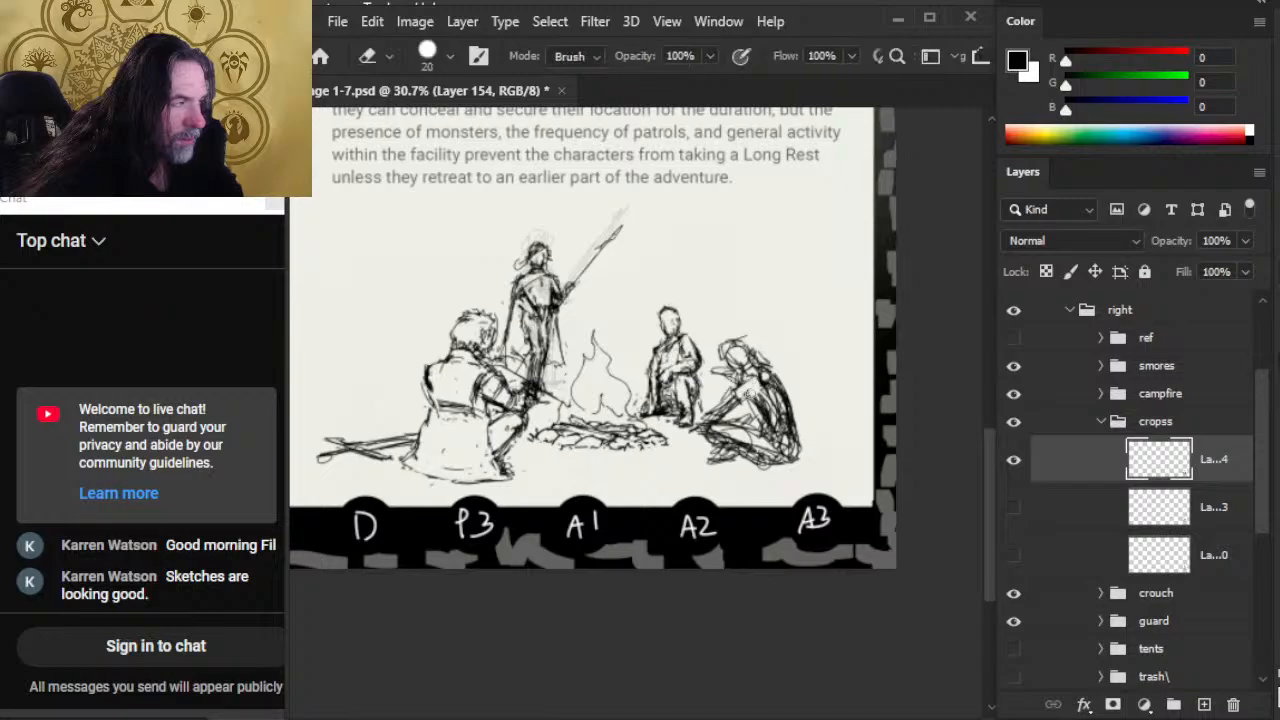
pyautogui.press('e')
pyautogui.moveTo(729, 384); pyautogui.dragTo(737, 380)
pyautogui.press('b')
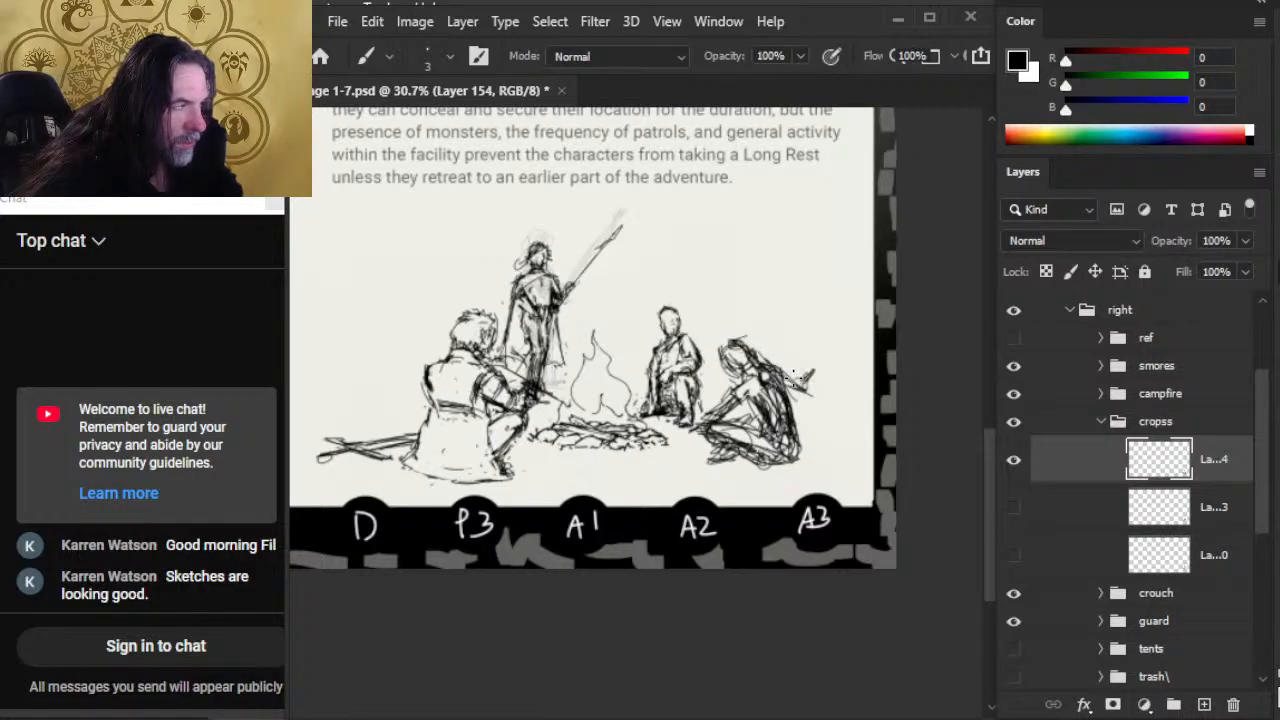
# Step: Rework the seated figure's arm and shoulder and the small hilt shape behind it with alternating Brush and Eraser
pyautogui.moveTo(807, 360)
pyautogui.mouseDown()
pyautogui.moveTo(798, 380)
pyautogui.moveTo(812, 372)
pyautogui.mouseUp()
pyautogui.press('e')
pyautogui.moveTo(710, 416); pyautogui.dragTo(738, 398)
pyautogui.press('b')
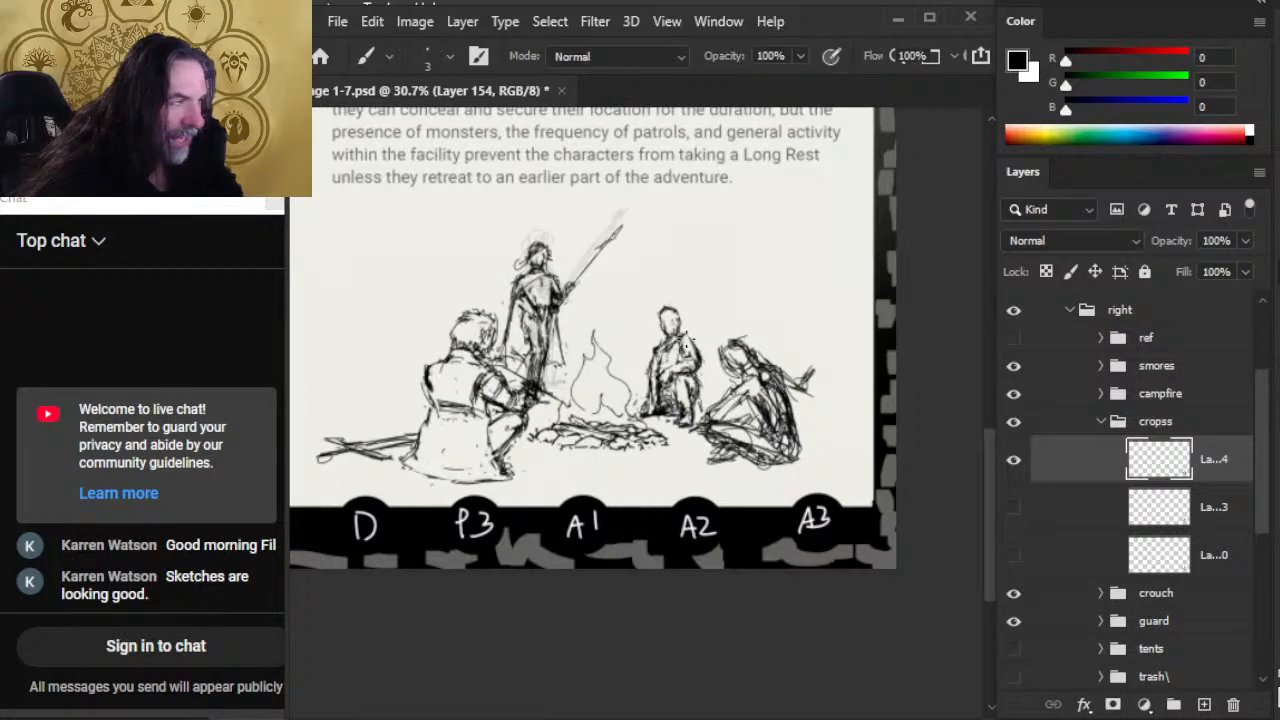
pyautogui.moveTo(749, 384)
pyautogui.mouseDown()
pyautogui.moveTo(724, 408)
pyautogui.moveTo(742, 400)
pyautogui.moveTo(736, 390)
pyautogui.moveTo(754, 398)
pyautogui.moveTo(729, 383)
pyautogui.moveTo(769, 363)
pyautogui.moveTo(803, 392)
pyautogui.mouseUp()
pyautogui.press('e')
pyautogui.press('b')
pyautogui.press('e')
pyautogui.press('b')
pyautogui.press('e')
pyautogui.press('b')
pyautogui.press('e')
pyautogui.press('b')
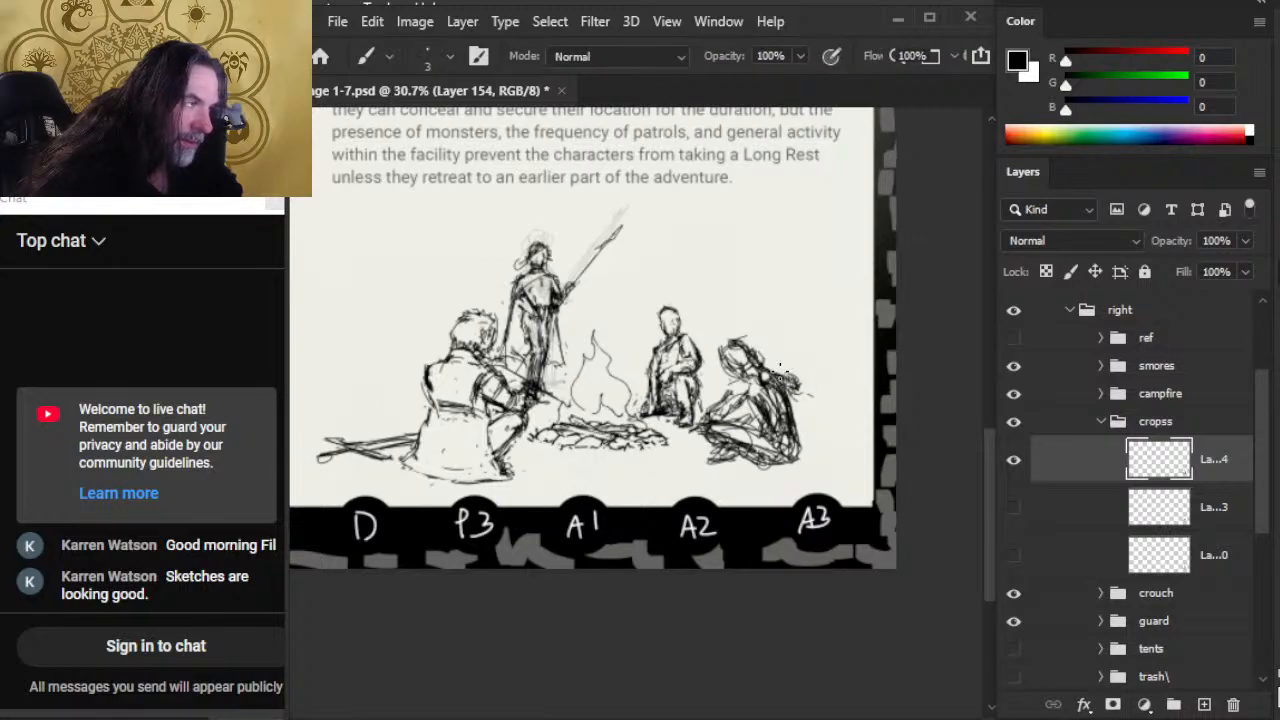
# Step: Try a long thin shaft rising upright from behind the seated figure's shoulder
pyautogui.moveTo(772, 368); pyautogui.dragTo(793, 292)
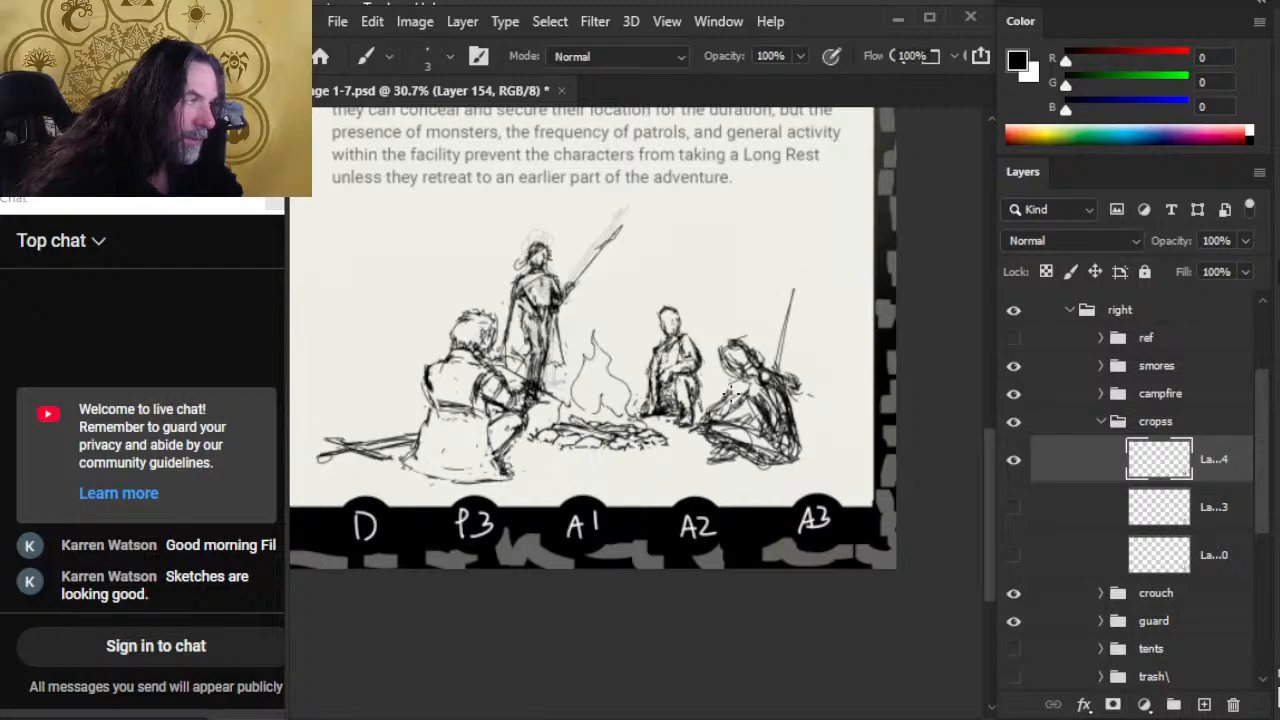
pyautogui.press('e')
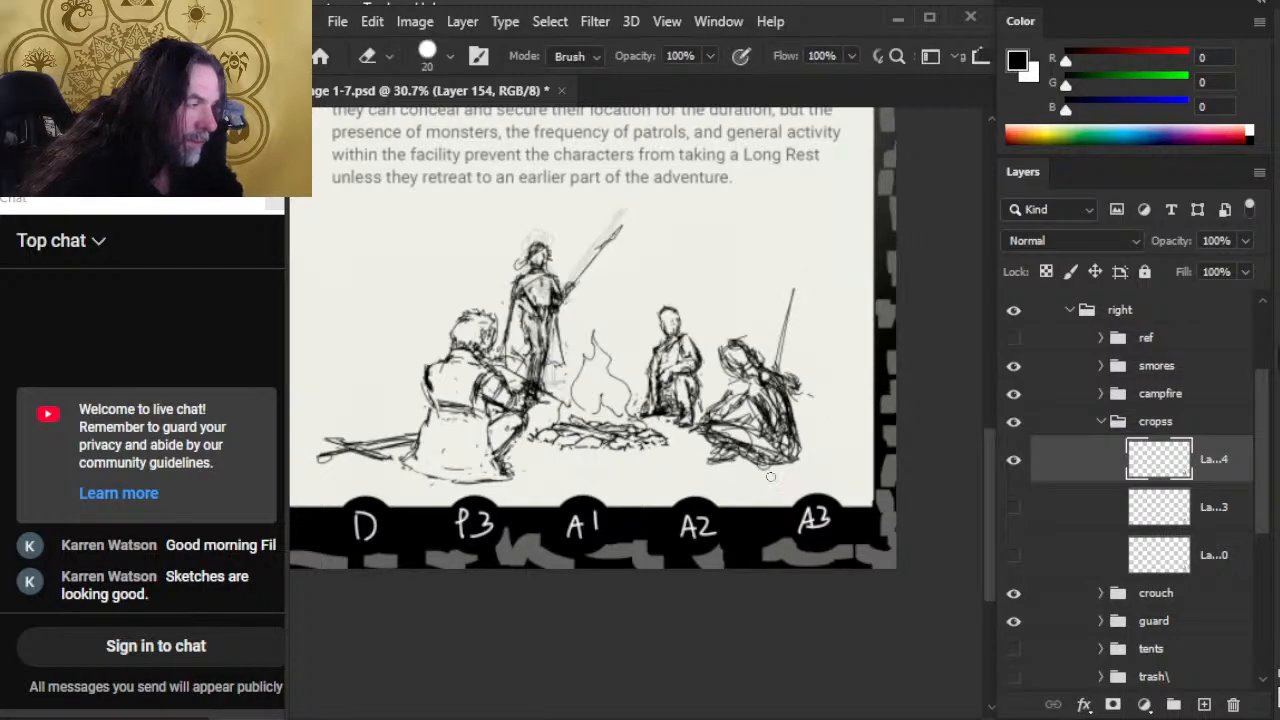
pyautogui.press('b')
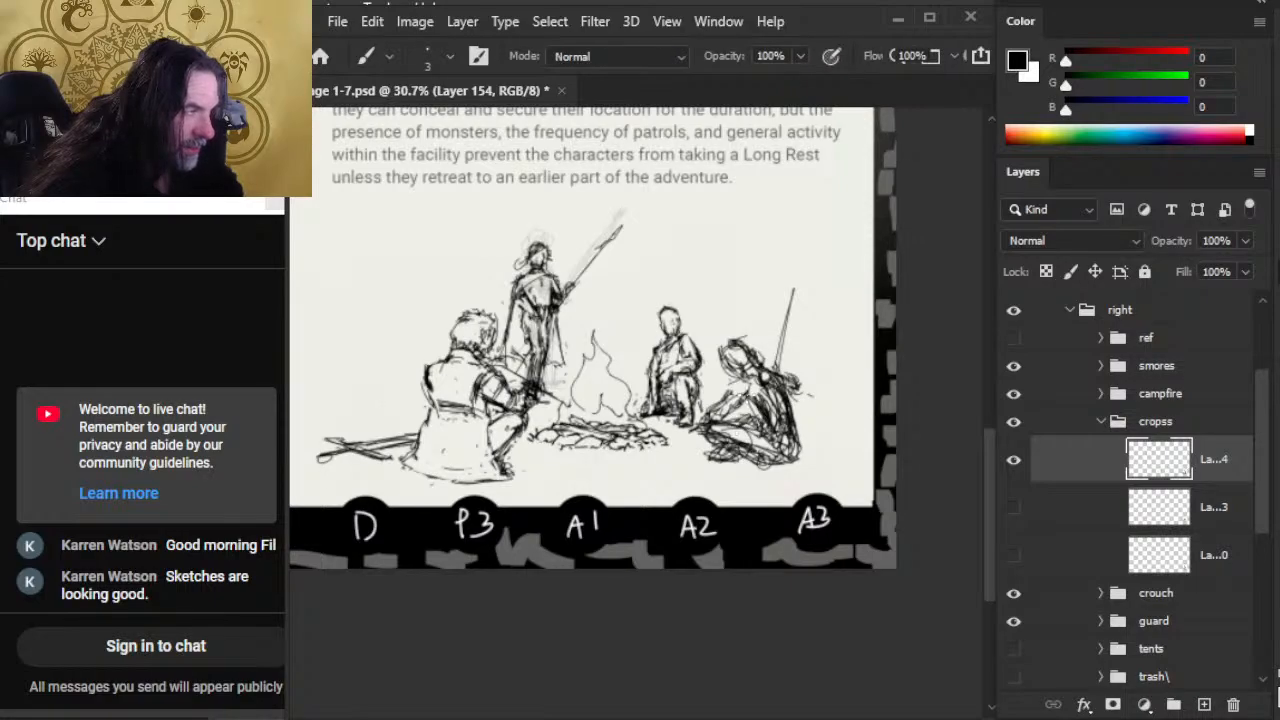
pyautogui.press('e')
pyautogui.press('b')
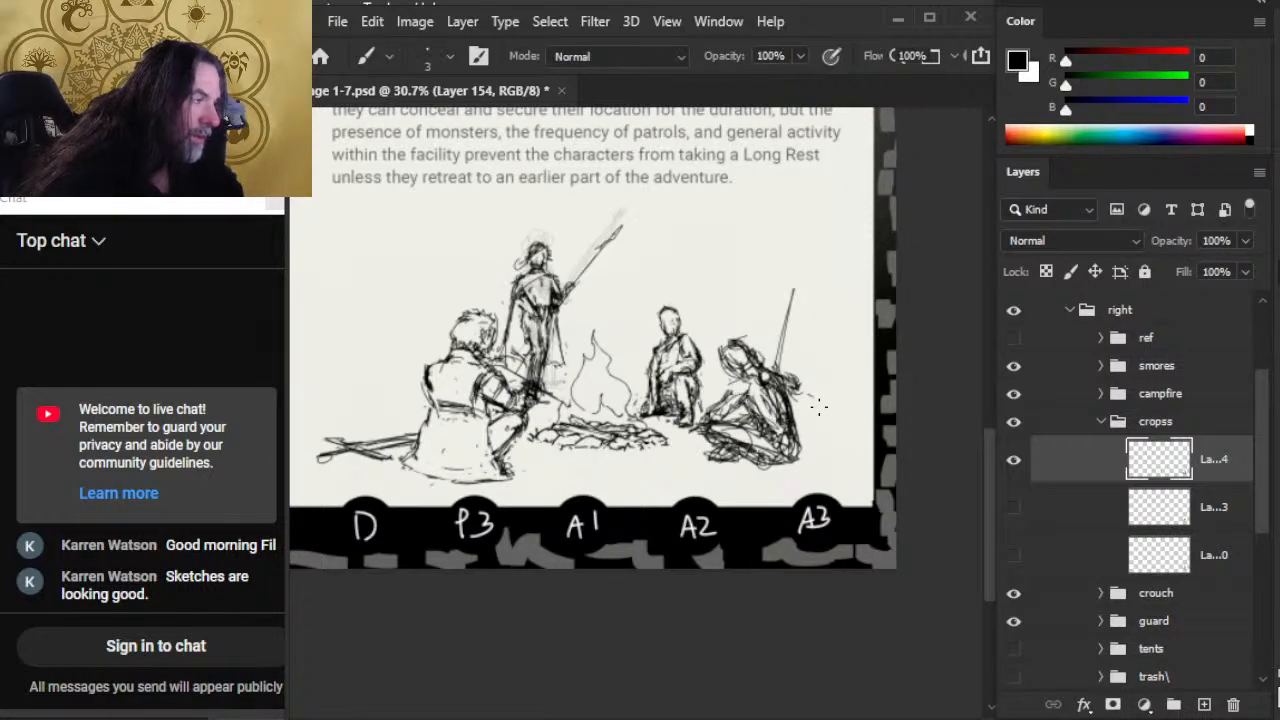
# Step: Erase the upright shaft and the hilt strokes behind the seated figure's shoulder
pyautogui.press('e')
pyautogui.moveTo(803, 379)
pyautogui.mouseDown()
pyautogui.moveTo(797, 418)
pyautogui.moveTo(778, 378)
pyautogui.mouseUp()
pyautogui.press('b')
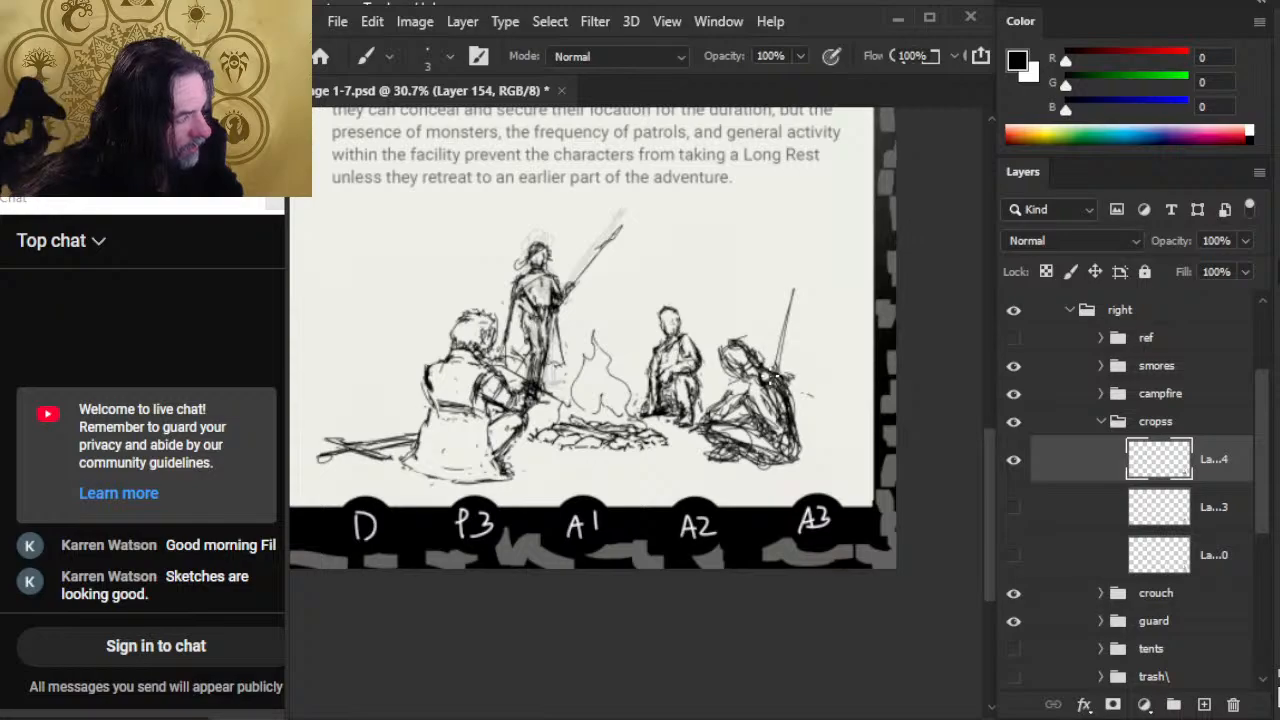
pyautogui.press('e')
pyautogui.moveTo(787, 322); pyautogui.dragTo(776, 370)
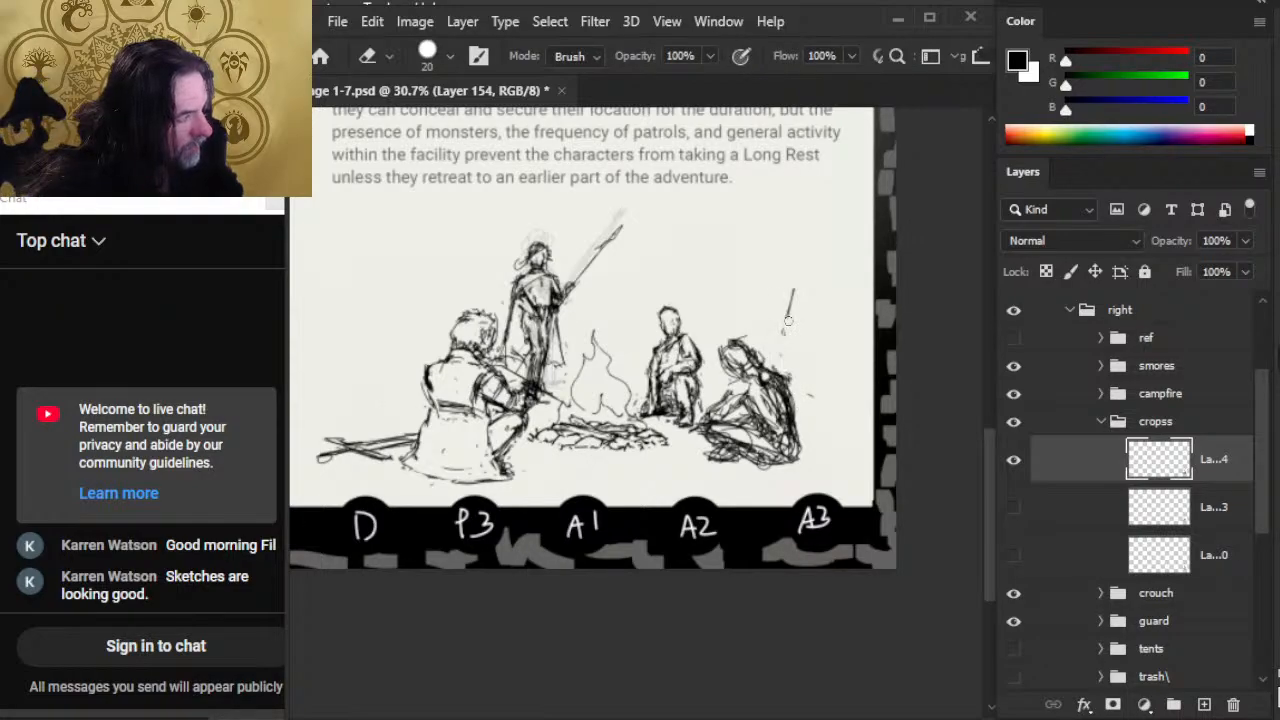
pyautogui.press('b')
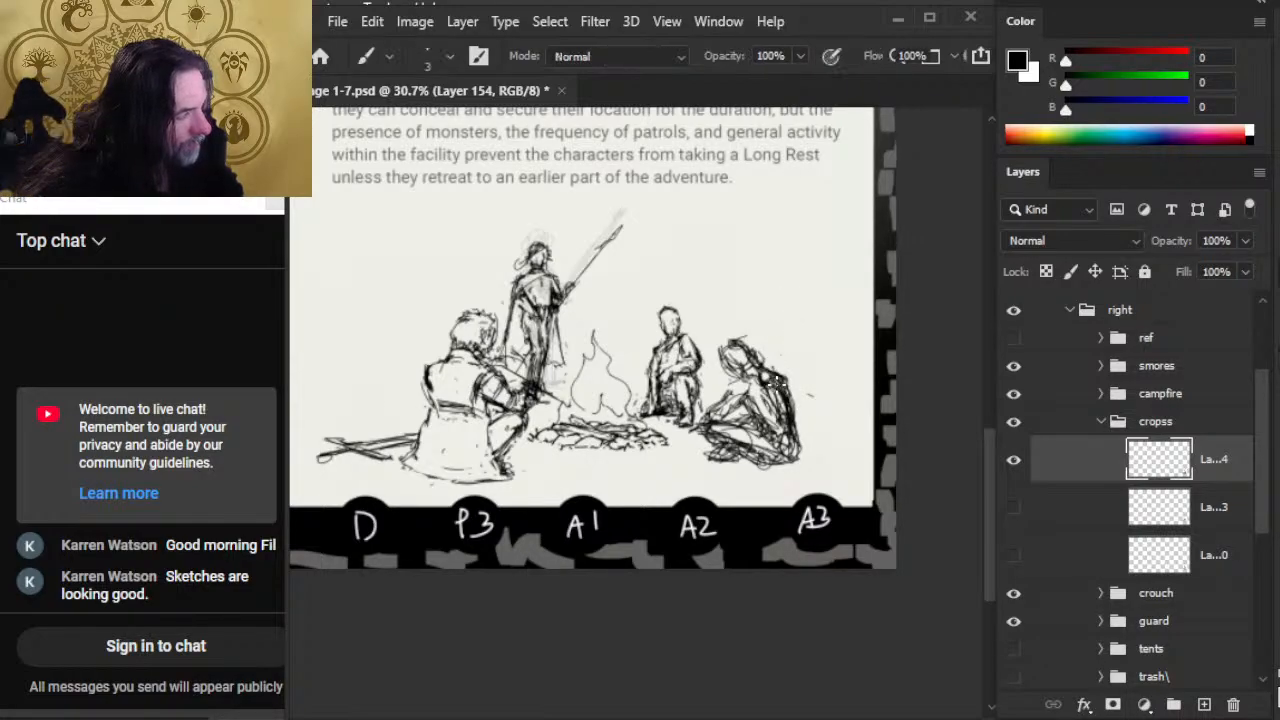
# Step: Extend the seated figure's lower back and hip outline, cleaning up the lines under its legs with the Eraser
pyautogui.moveTo(786, 430); pyautogui.dragTo(804, 468)
pyautogui.moveTo(782, 468); pyautogui.dragTo(809, 452)
pyautogui.press('e')
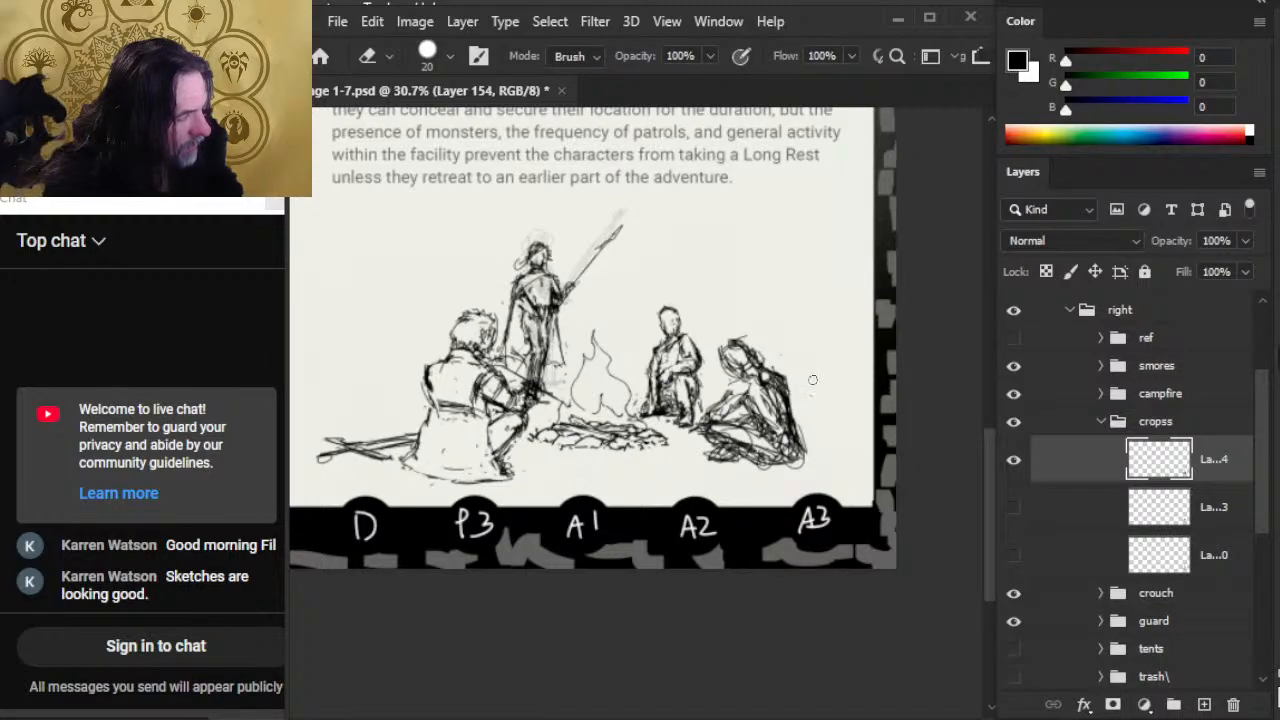
pyautogui.moveTo(780, 463); pyautogui.dragTo(754, 453)
pyautogui.press('b')
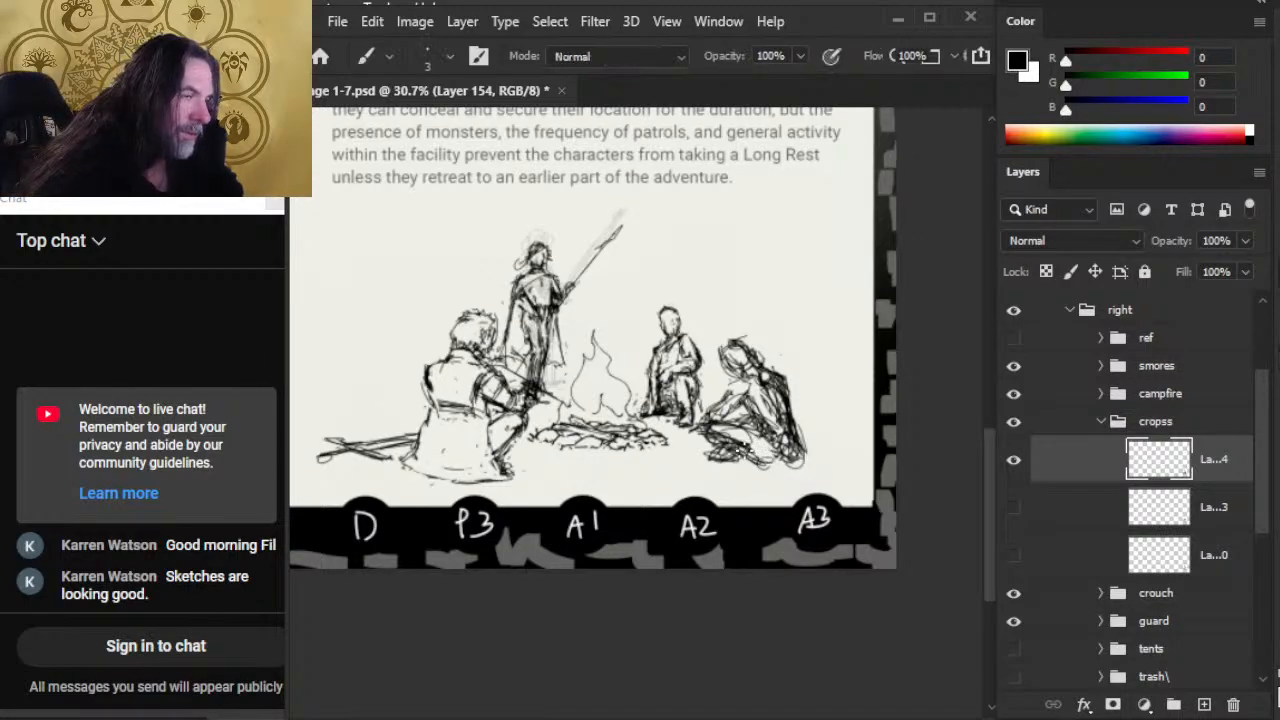
# Step: Try reshaping the seated figure's hip, forearm and shoulder, including a short upright stroke behind the shoulder
pyautogui.press('e')
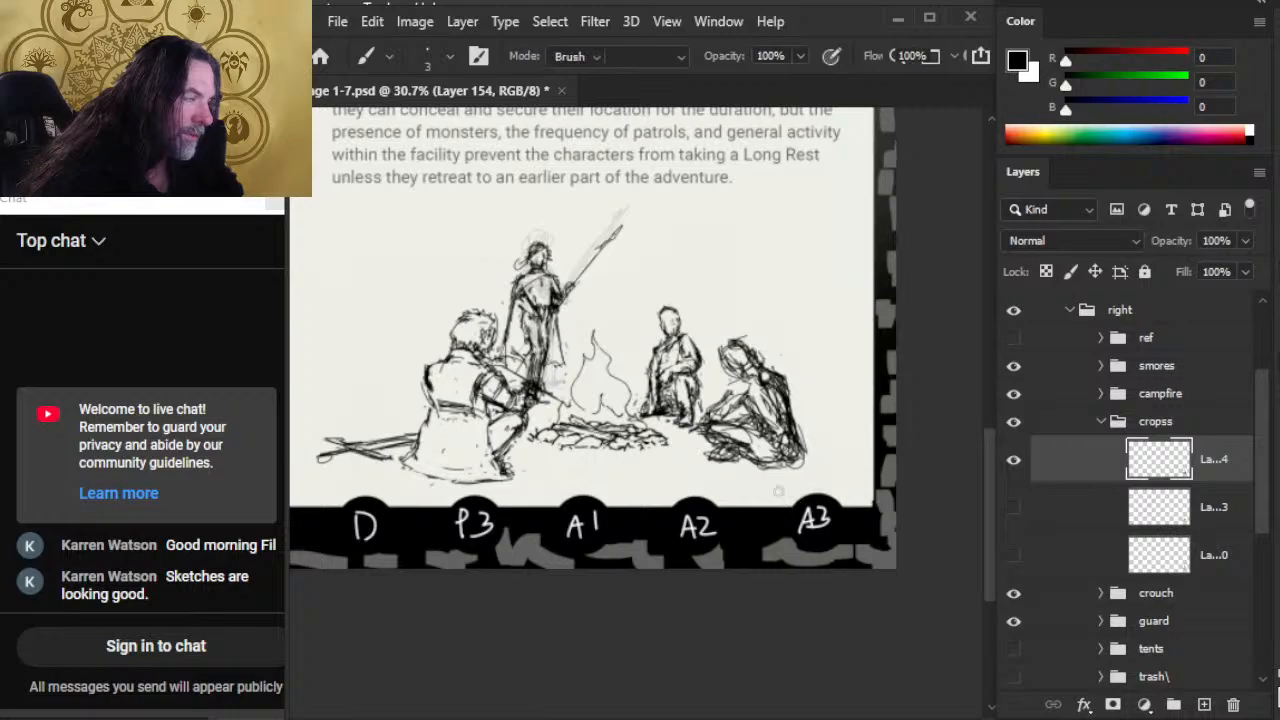
pyautogui.moveTo(804, 468); pyautogui.dragTo(795, 424)
pyautogui.press('b')
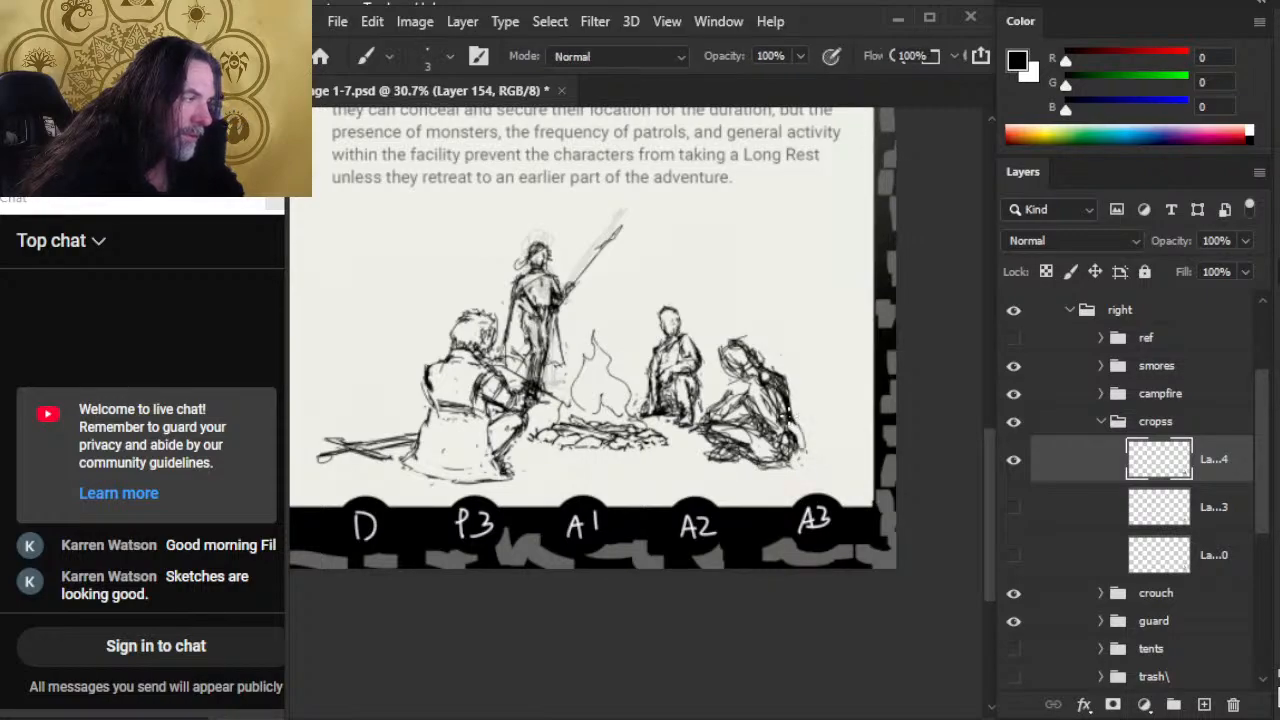
pyautogui.moveTo(744, 364); pyautogui.dragTo(722, 398)
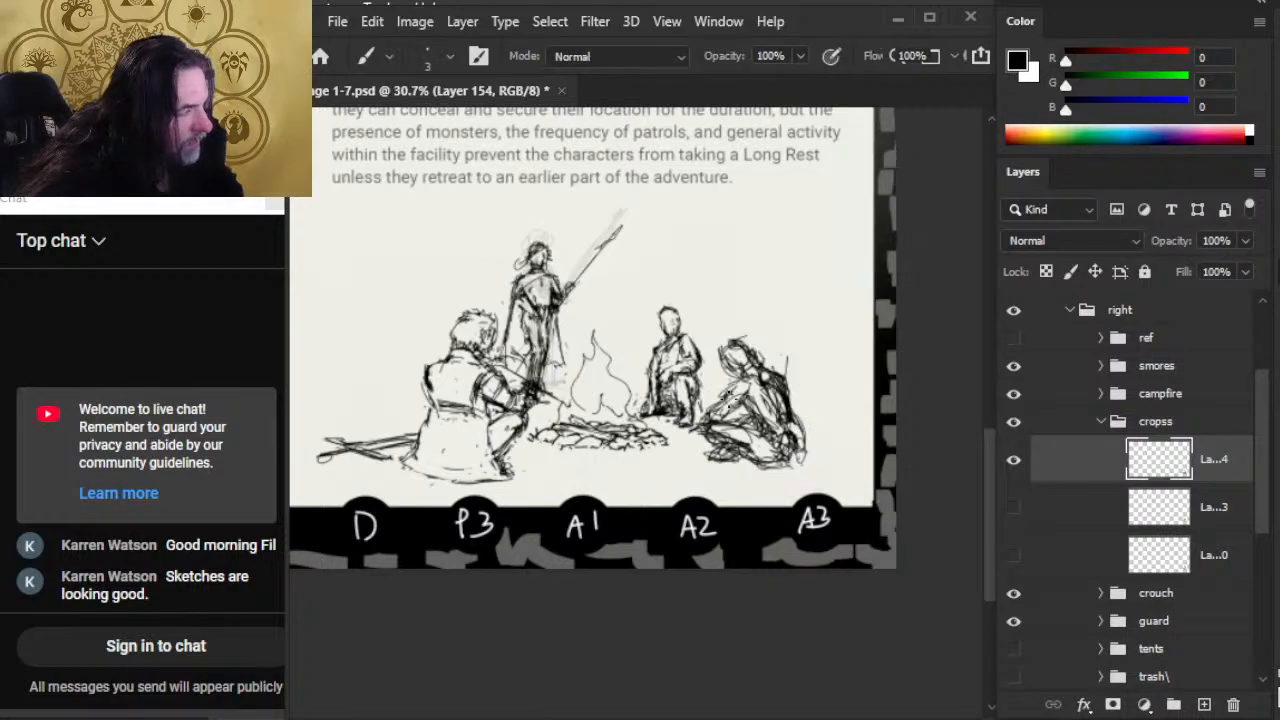
pyautogui.press('e')
pyautogui.press('b')
pyautogui.press('e')
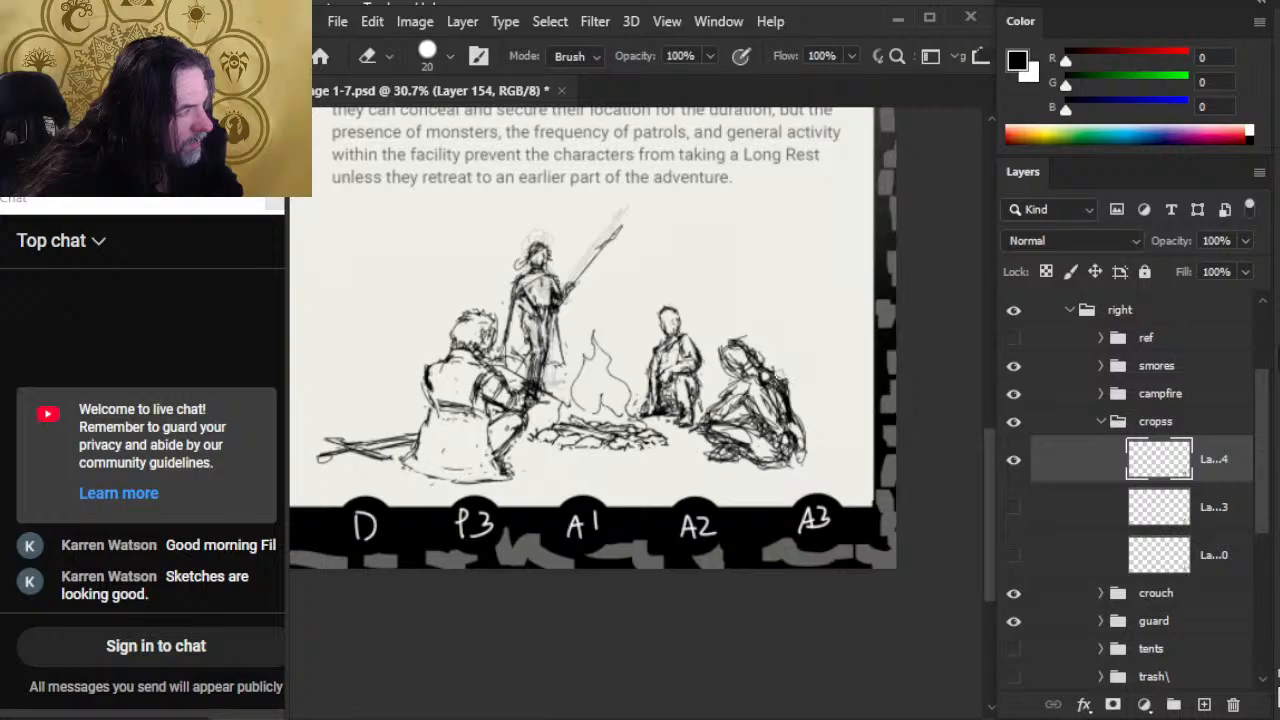
pyautogui.press('b')
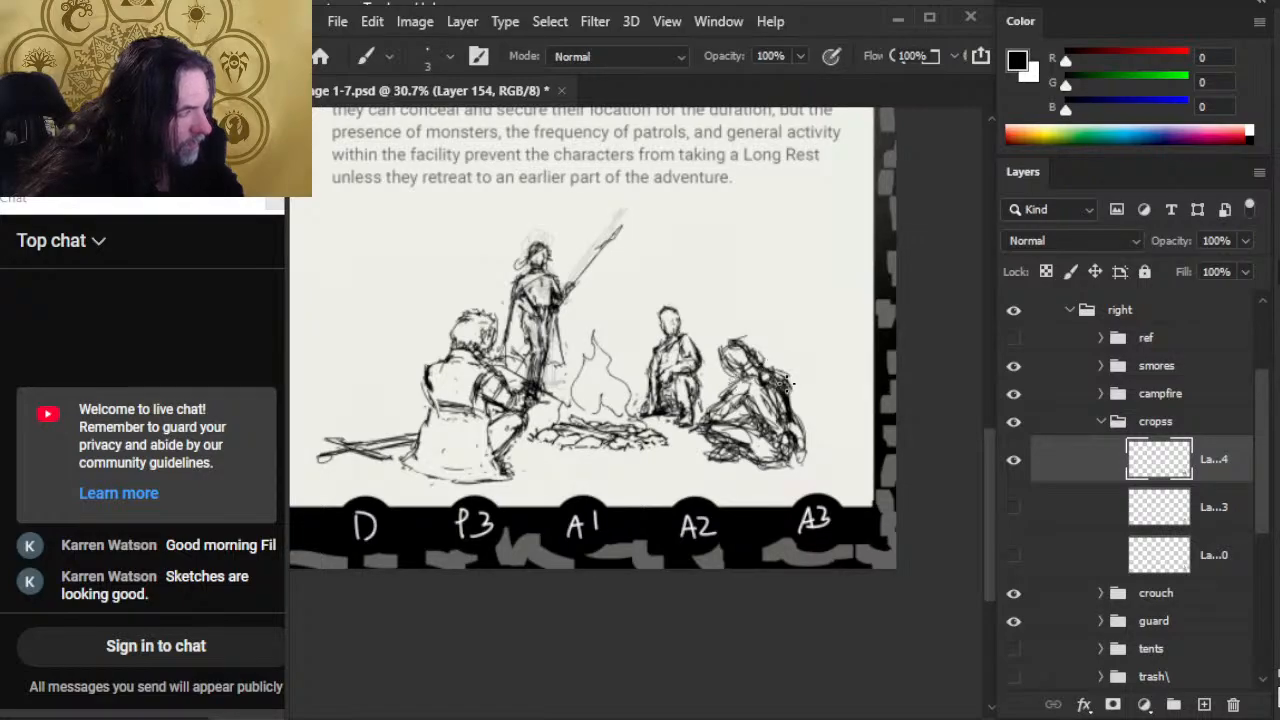
pyautogui.press('e')
pyautogui.moveTo(764, 430); pyautogui.dragTo(760, 458)
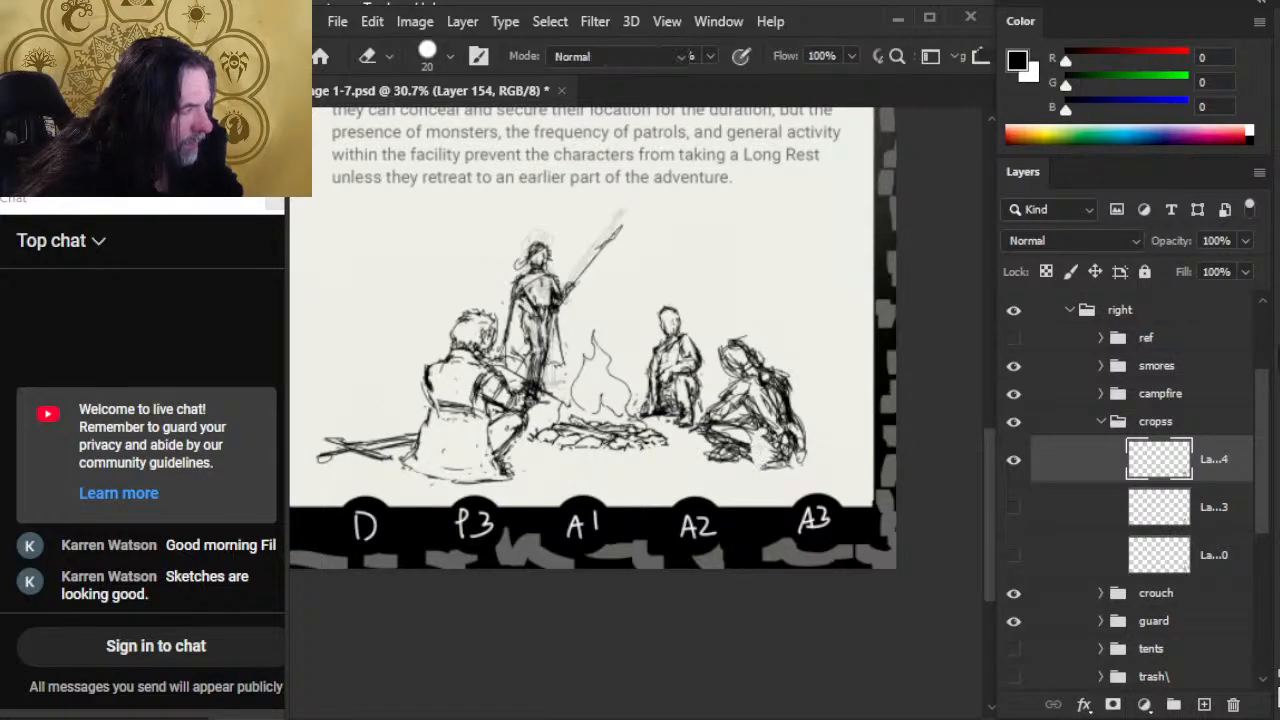
pyautogui.press('b')
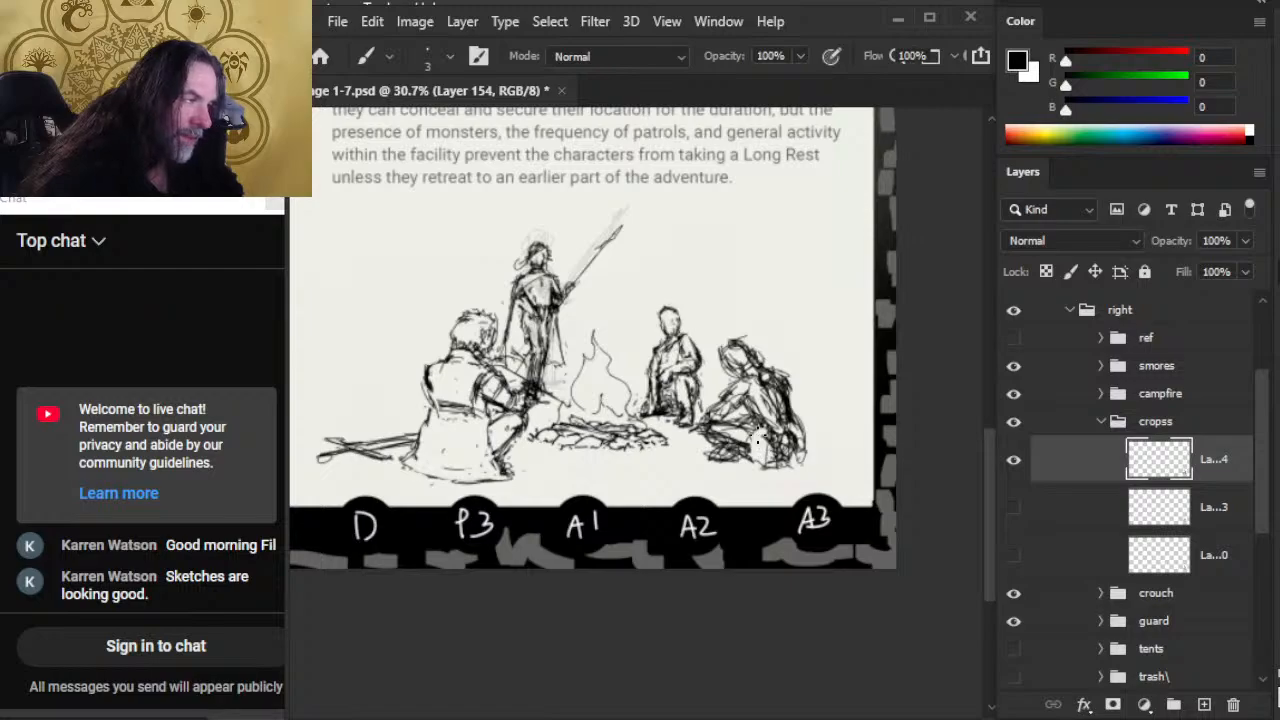
# Step: Try redrawing the seated figure's thigh and the folds beside its hip with alternating Brush and Eraser
pyautogui.press('e')
pyautogui.press('b')
pyautogui.moveTo(740, 434)
pyautogui.mouseDown()
pyautogui.moveTo(710, 428)
pyautogui.moveTo(750, 455)
pyautogui.mouseUp()
pyautogui.press('e')
pyautogui.press('b')
pyautogui.press('e')
pyautogui.press('b')
pyautogui.moveTo(758, 404)
pyautogui.mouseDown()
pyautogui.moveTo(786, 465)
pyautogui.moveTo(756, 433)
pyautogui.moveTo(740, 459)
pyautogui.moveTo(724, 441)
pyautogui.moveTo(750, 458)
pyautogui.mouseUp()
pyautogui.press('e')
pyautogui.press('b')
pyautogui.press('e')
pyautogui.press('b')
pyautogui.press('e')
pyautogui.press('b')
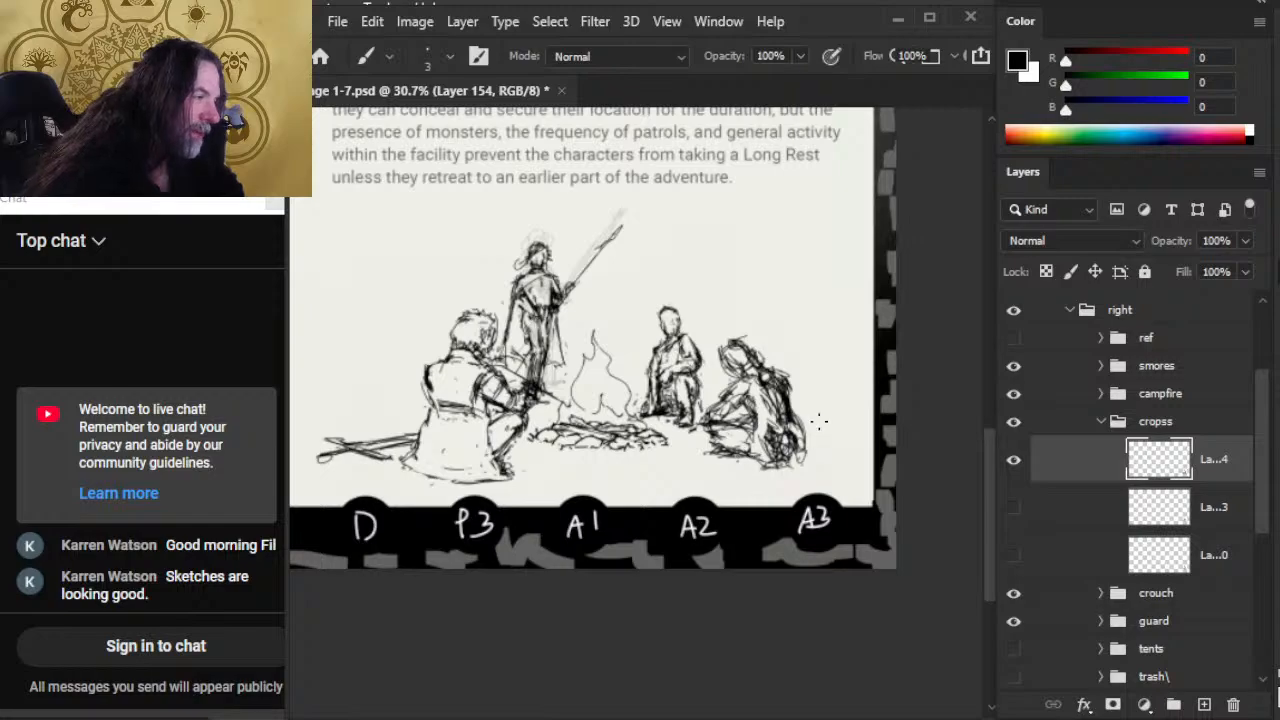
# Step: Try a new back edge and a shift of the seated figure away from the fire, and undo the recent reworking
pyautogui.press('e')
pyautogui.moveTo(790, 385); pyautogui.dragTo(800, 435)
pyautogui.press('b')
pyautogui.moveTo(790, 386)
pyautogui.mouseDown()
pyautogui.moveTo(796, 434)
pyautogui.moveTo(864, 498)
pyautogui.mouseUp()
pyautogui.press('v')
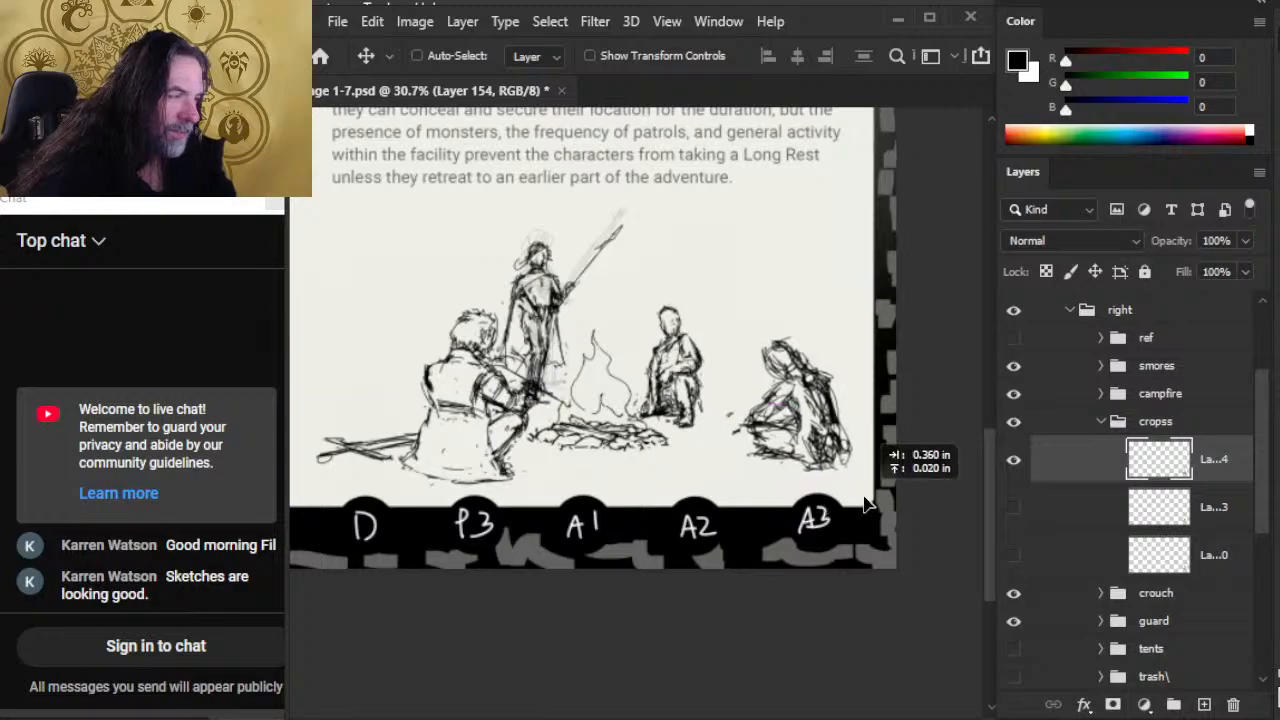
pyautogui.hotkey('ctrl', 'z')
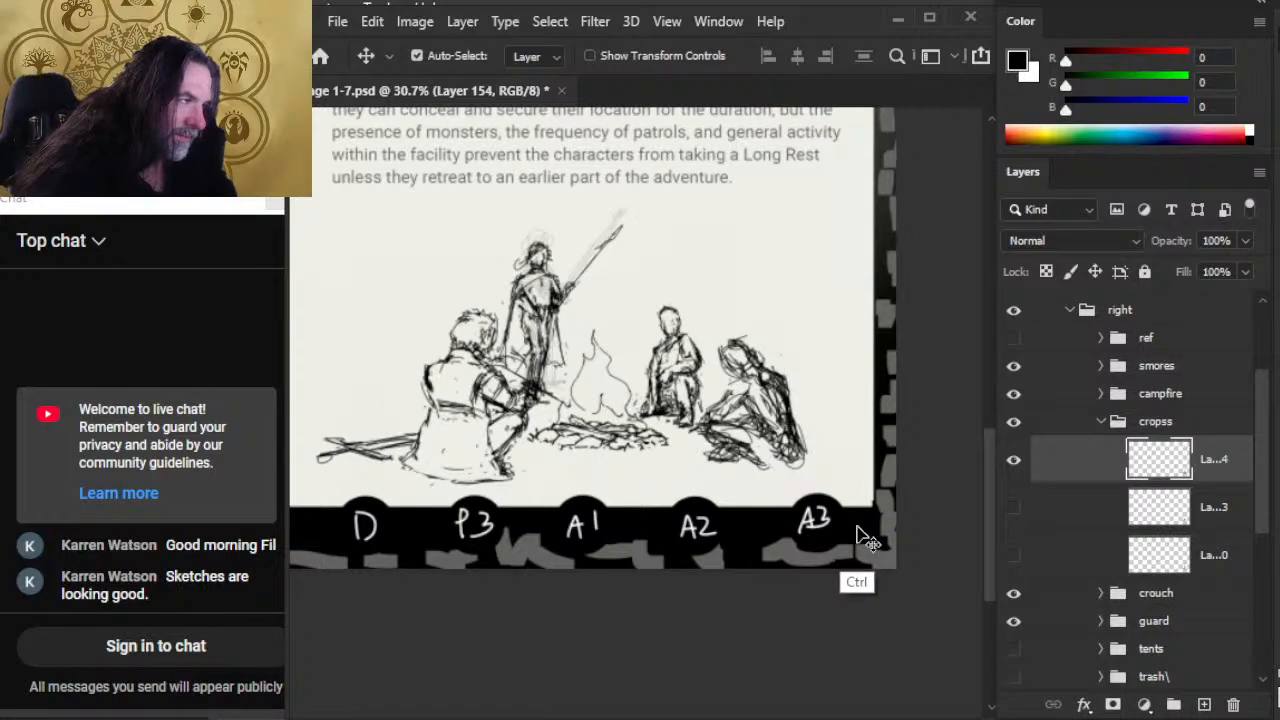
# Step: Enlarge the seated figure slightly and reposition it a little lower, just beside the crouching figure
pyautogui.press('ctrl')
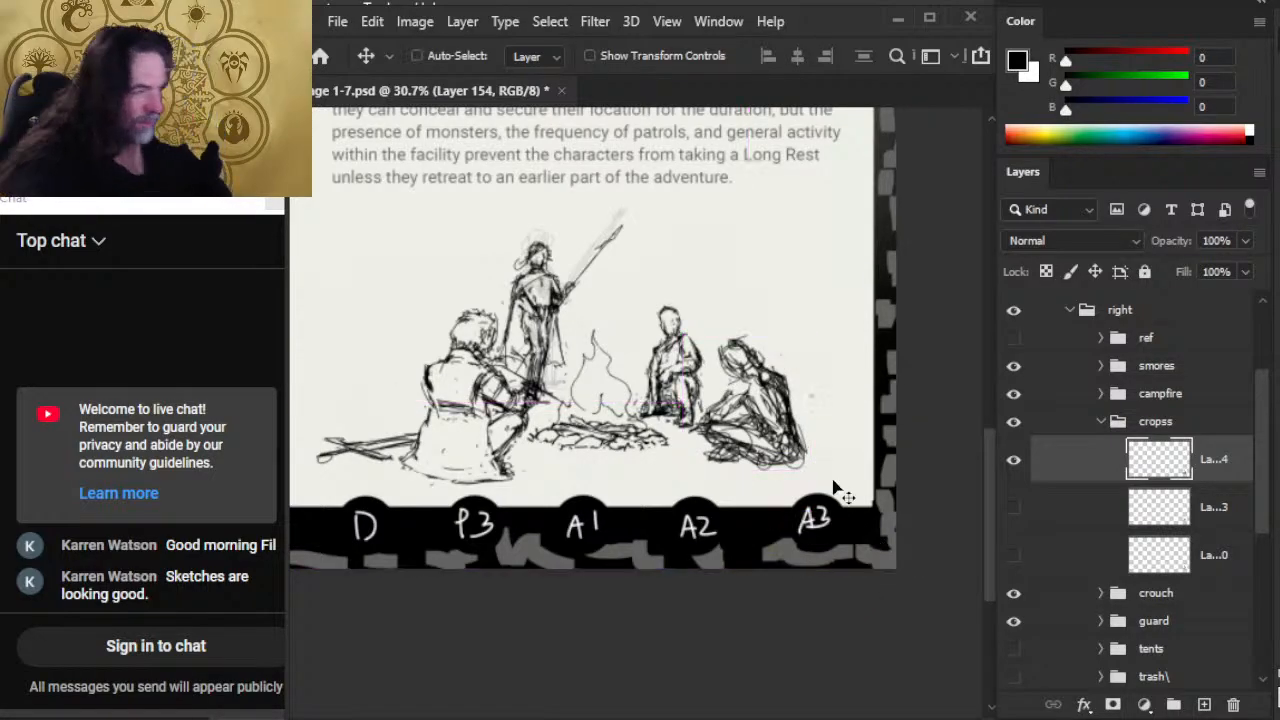
pyautogui.moveTo(836, 484); pyautogui.dragTo(888, 531)
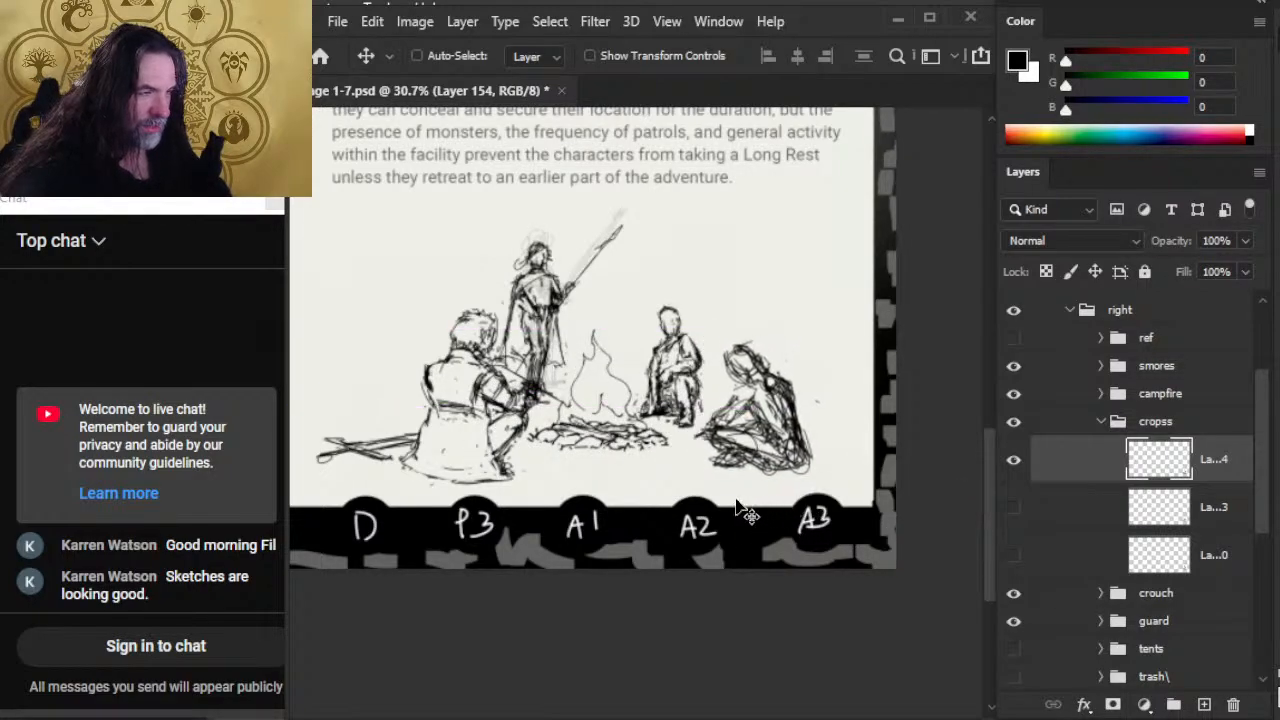
pyautogui.press('m')
pyautogui.rightClick(724, 528)
pyautogui.click(860, 325)
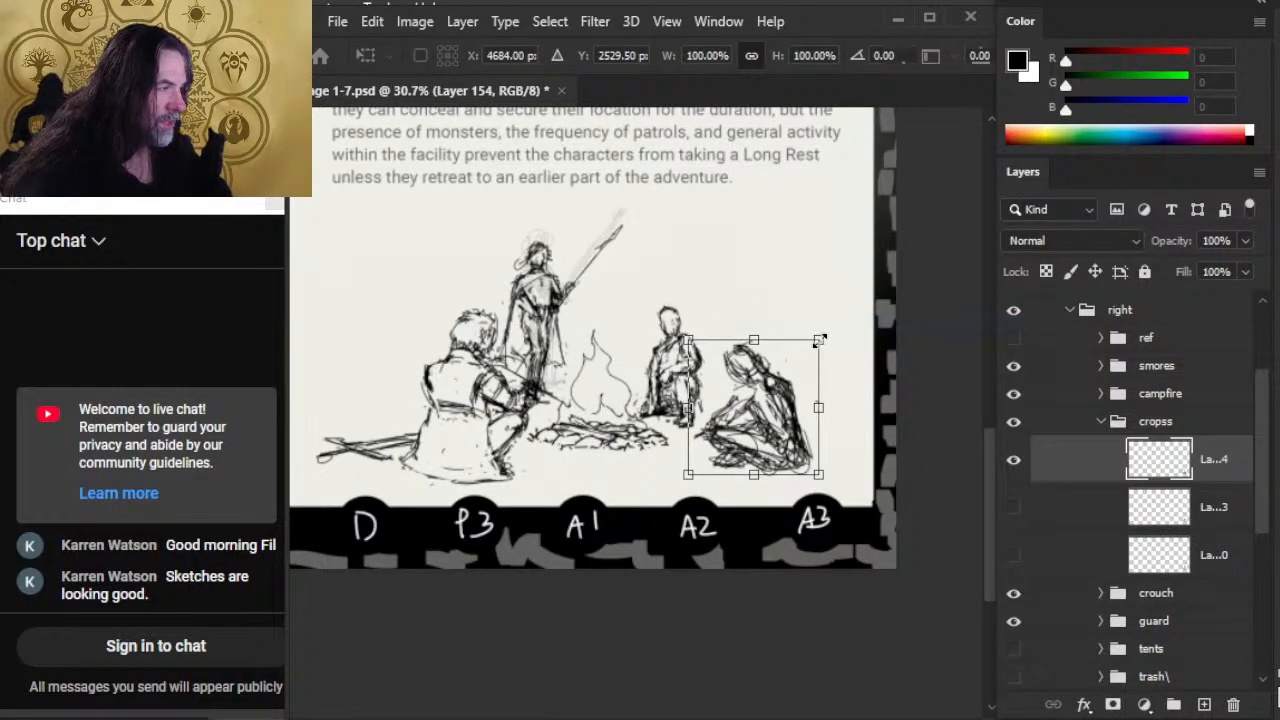
pyautogui.moveTo(820, 341); pyautogui.dragTo(826, 335)
pyautogui.press('Return')
pyautogui.press('v')
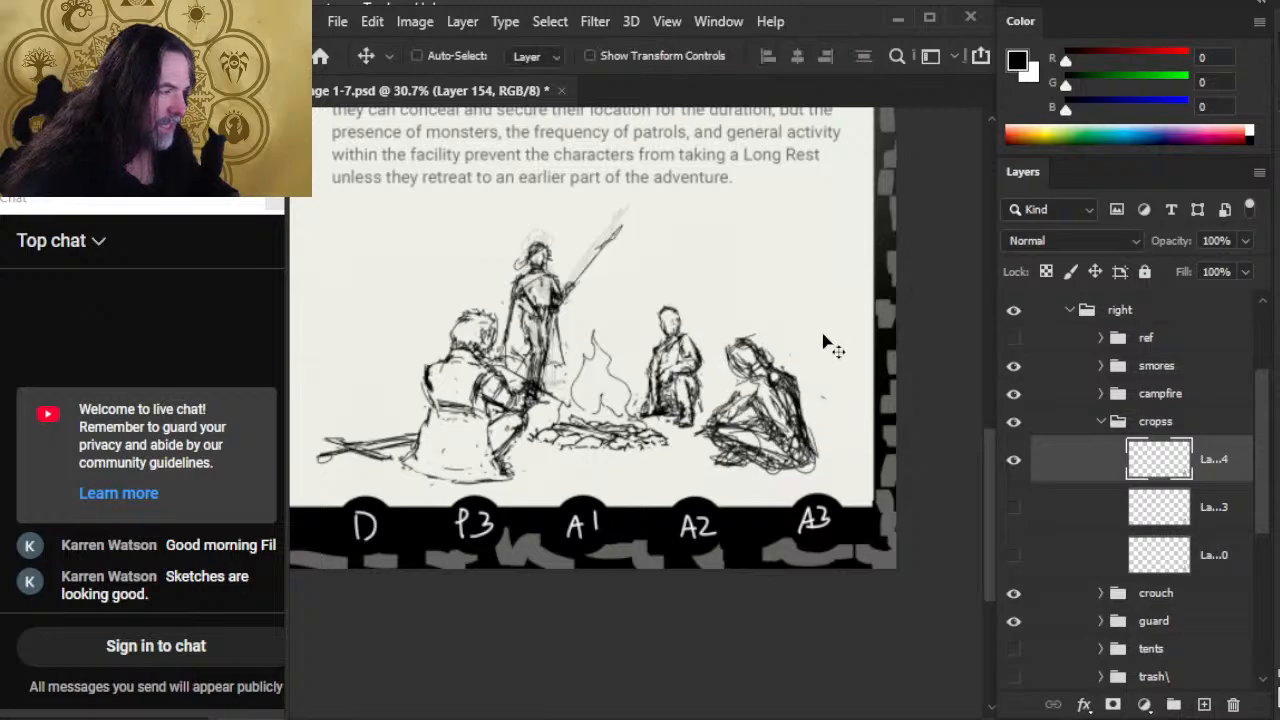
pyautogui.hotkey('shift', 'Left')
pyautogui.hotkey('shift', 'Left')
pyautogui.hotkey('shift', 'Right')
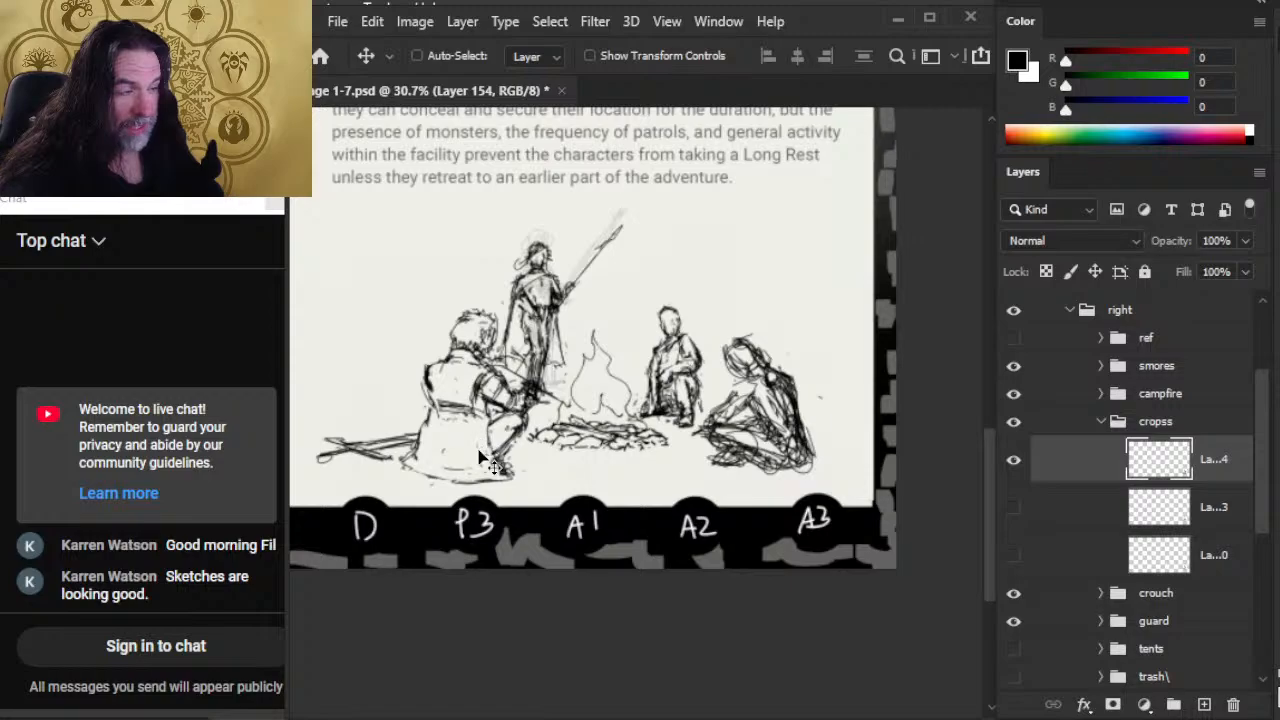
# Step: Zoom out on the camp scene and select the smores group
pyautogui.hotkey('ctrl', 'space')
pyautogui.moveTo(560, 390); pyautogui.dragTo(498, 423)
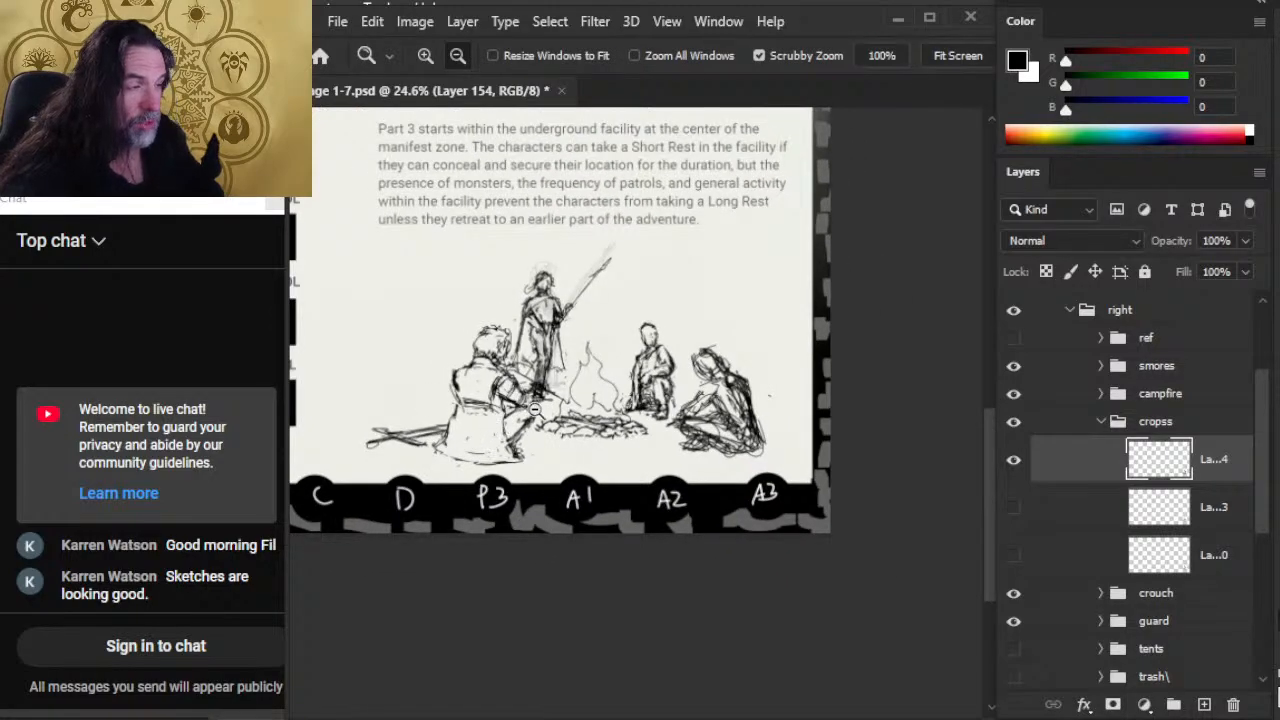
pyautogui.click(1074, 376)
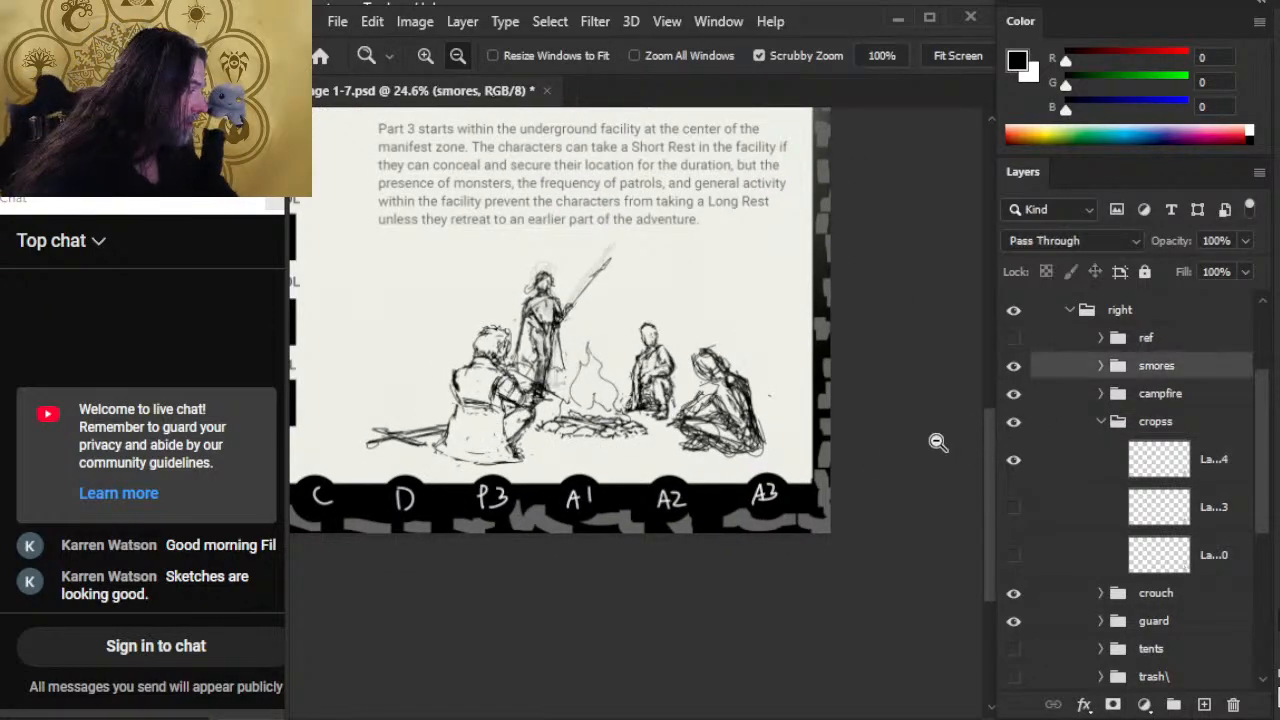
# Step: Nudge the smores figure a little farther away from the campfire
pyautogui.hotkey('shift', 'Left')
pyautogui.hotkey('shift', 'Left')
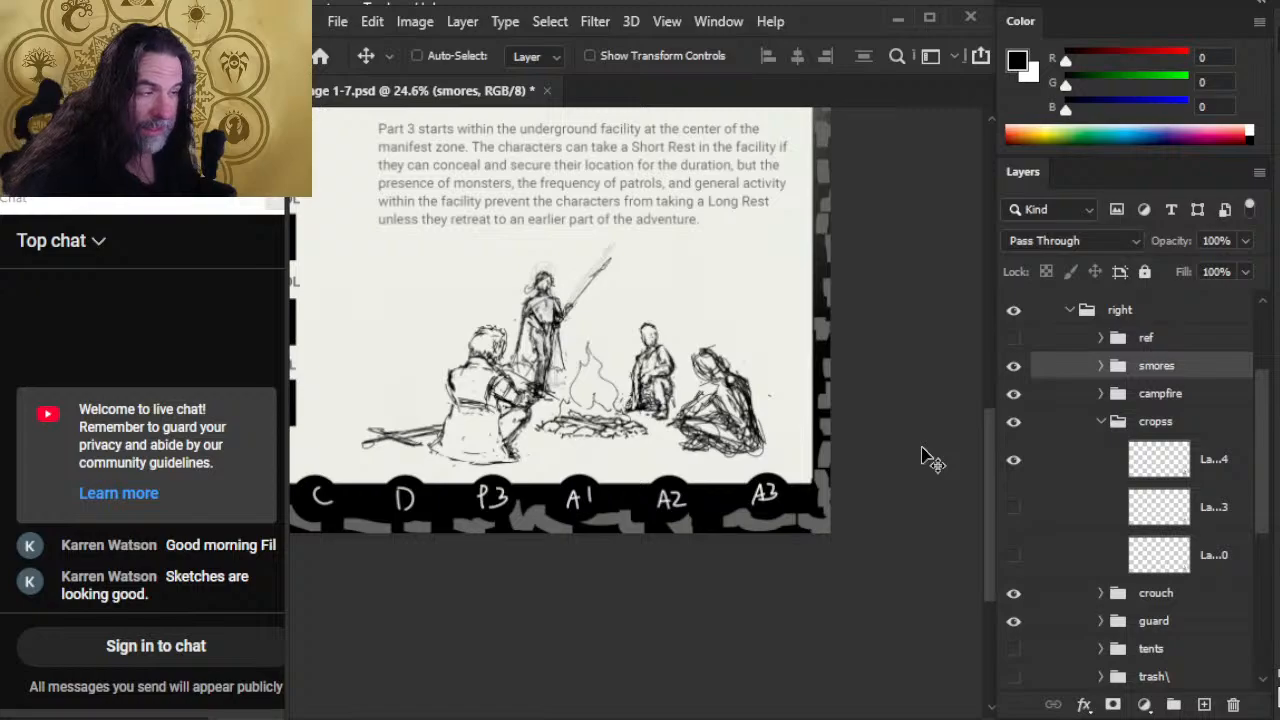
pyautogui.hotkey('shift', 'Down')
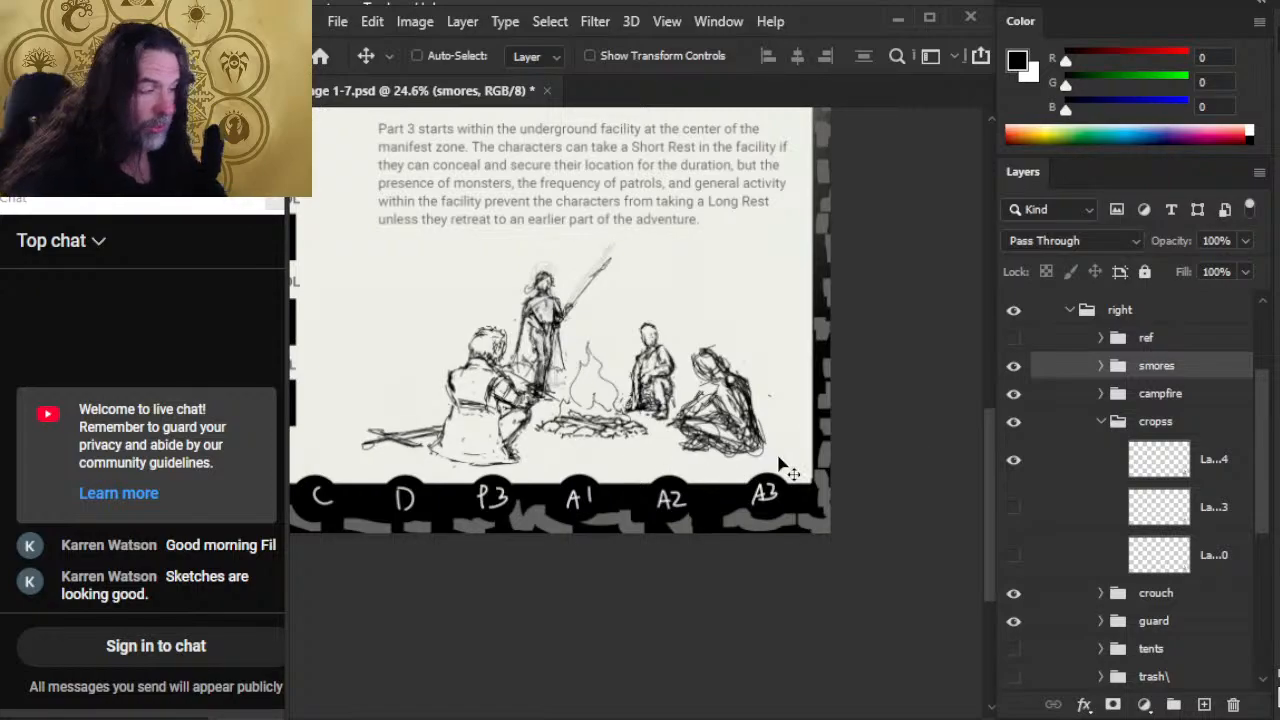
# Step: Rotate the fire layer in the campfire group slightly counter-clockwise, by about -0.74°, with Free Transform
pyautogui.click(1101, 393)
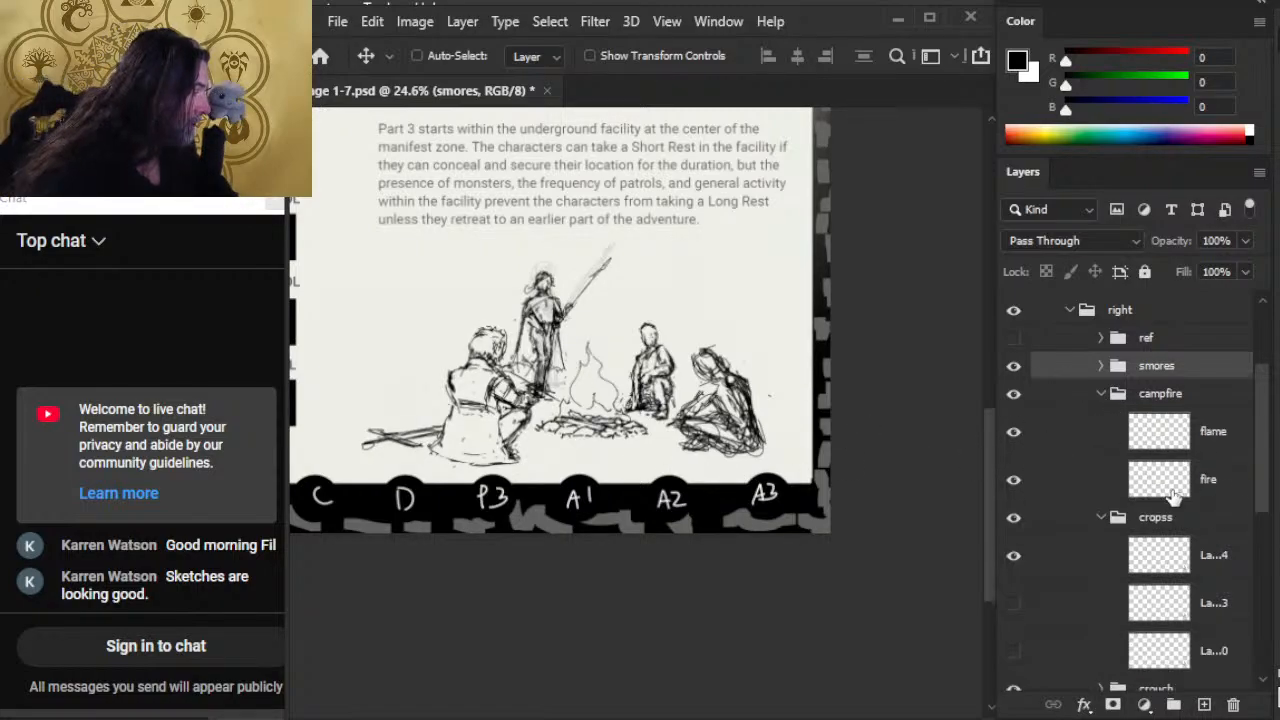
pyautogui.click(1040, 483)
pyautogui.press('l')
pyautogui.rightClick(651, 376)
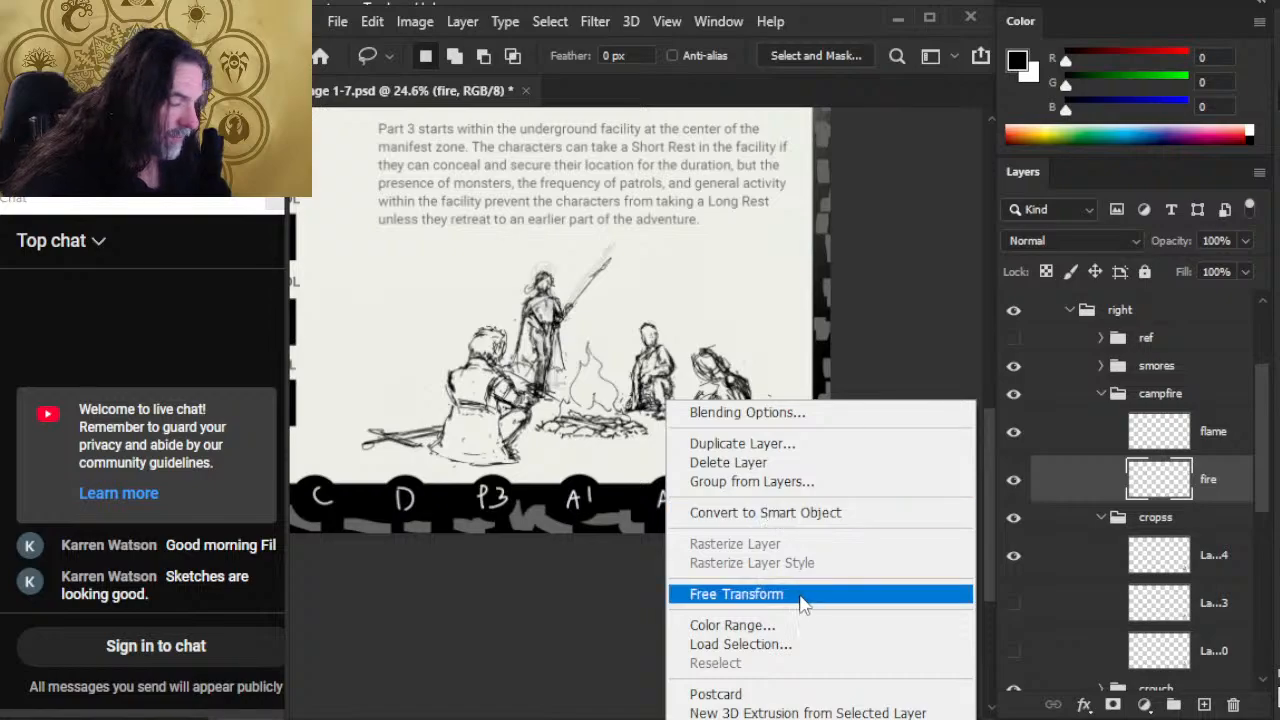
pyautogui.click(755, 594)
pyautogui.moveTo(831, 578); pyautogui.dragTo(823, 572)
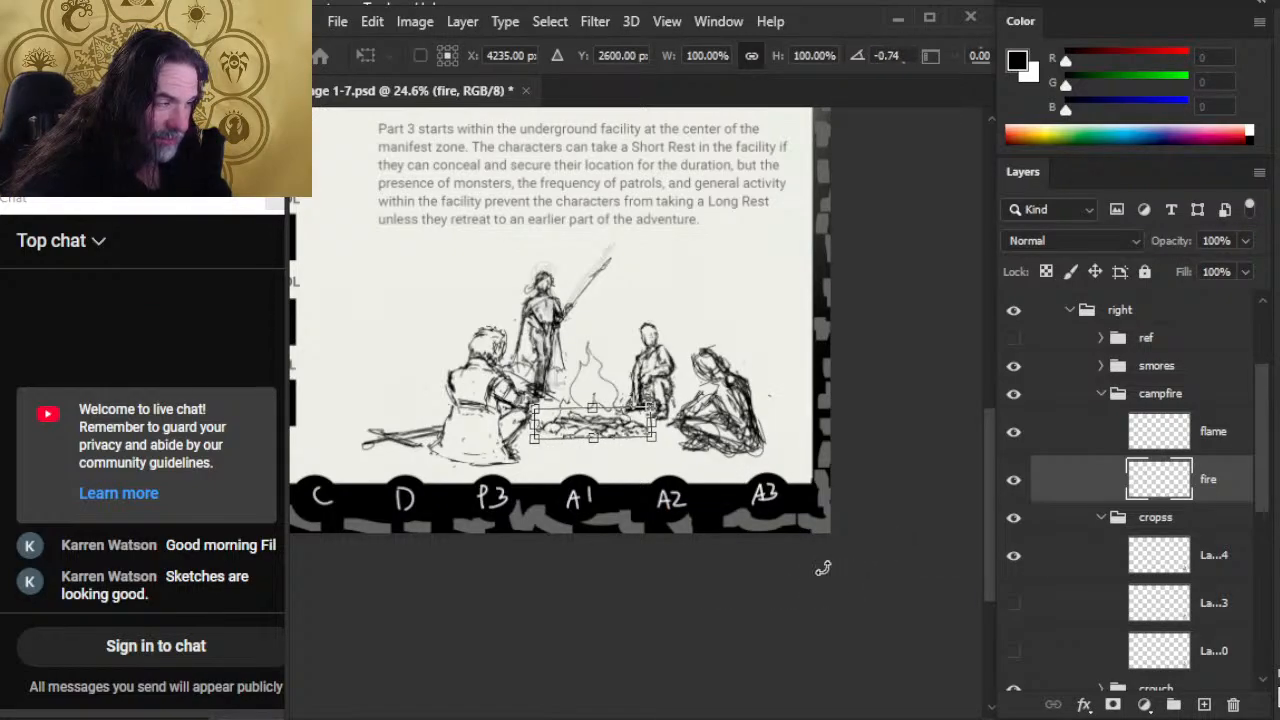
pyautogui.press('Return')
pyautogui.press('v')
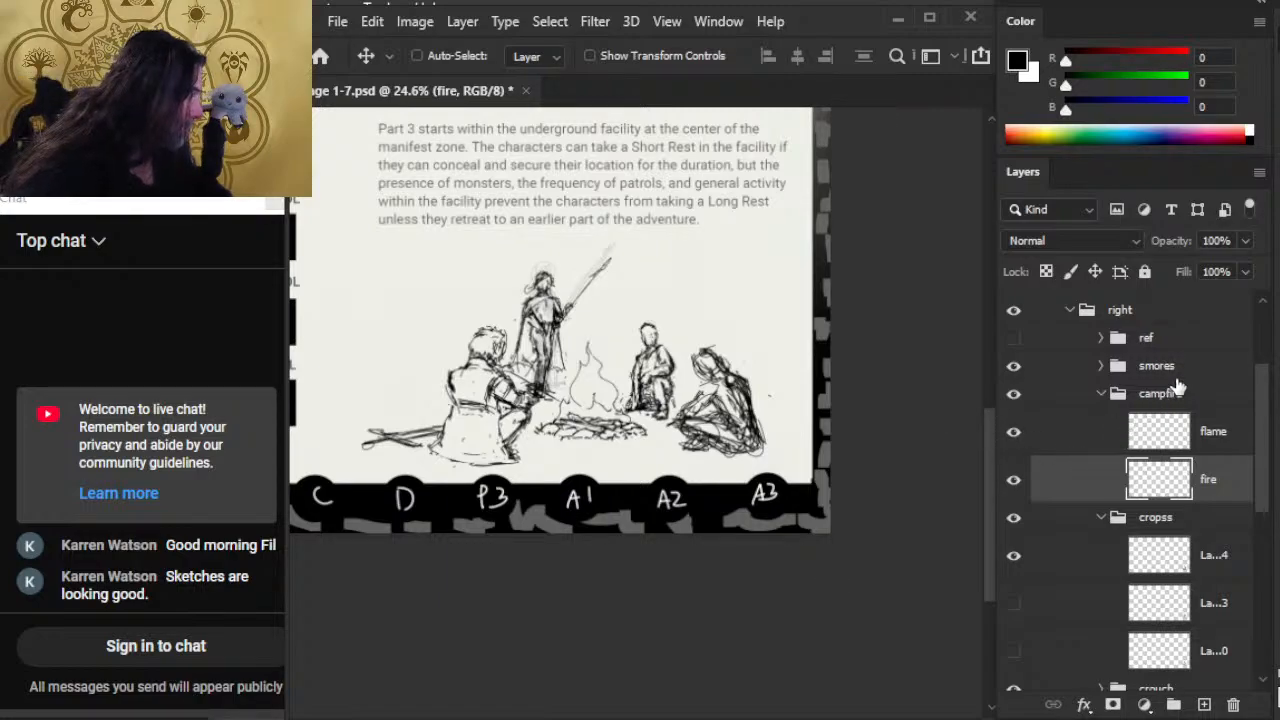
# Step: Collapse the cropss group and nudge the crouch figure away from the fire, closer to the cross-legged figure
pyautogui.click(1116, 525)
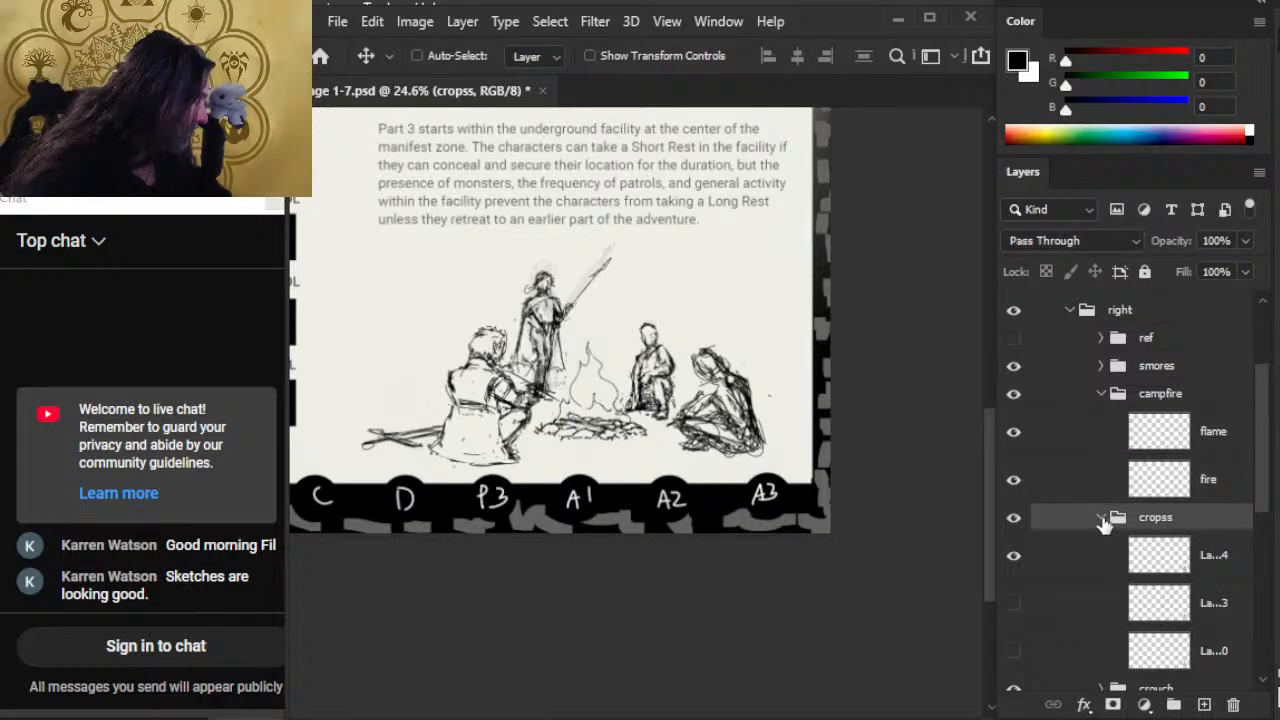
pyautogui.click(1101, 518)
pyautogui.click(1175, 550)
pyautogui.press('Right')
pyautogui.press('Right')
pyautogui.press('Right')
pyautogui.press('Right')
pyautogui.press('Right')
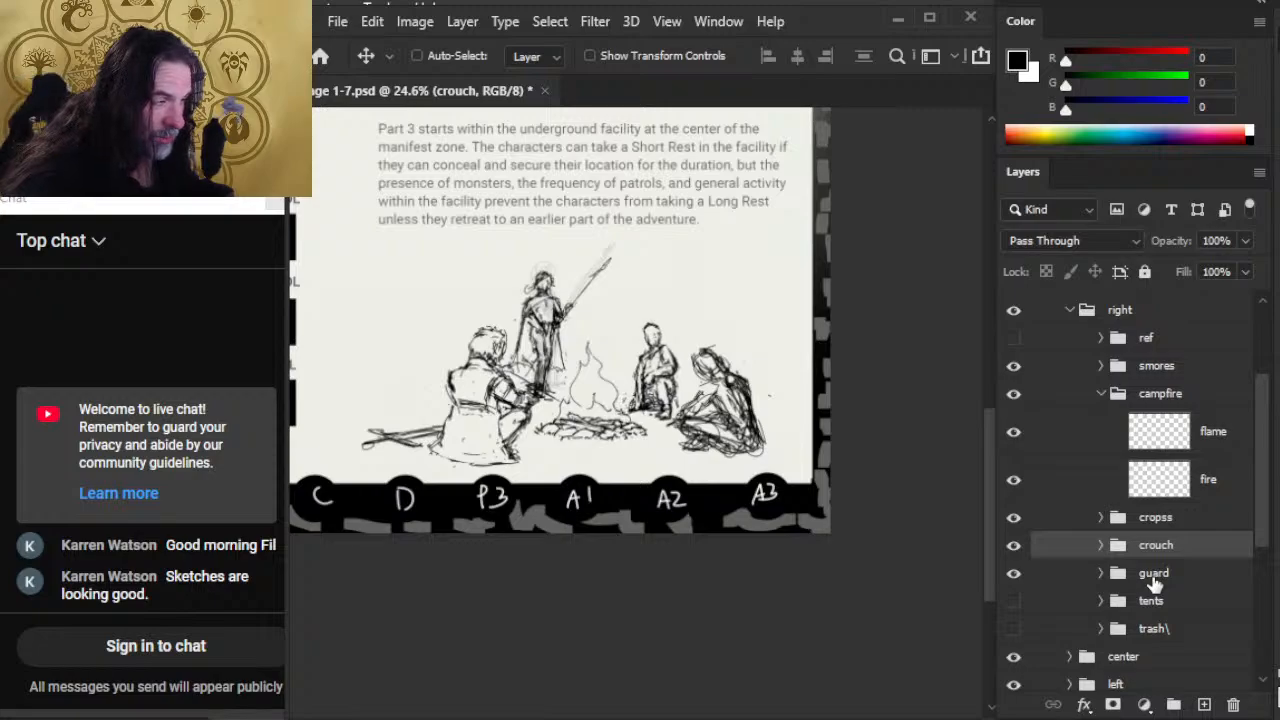
pyautogui.press('Down')
pyautogui.press('Right')
pyautogui.press('Right')
pyautogui.press('Right')
pyautogui.press('Down')
pyautogui.press('Right')
pyautogui.press('Right')
pyautogui.press('Right')
pyautogui.press('Down')
pyautogui.press('Down')
pyautogui.press('Down')
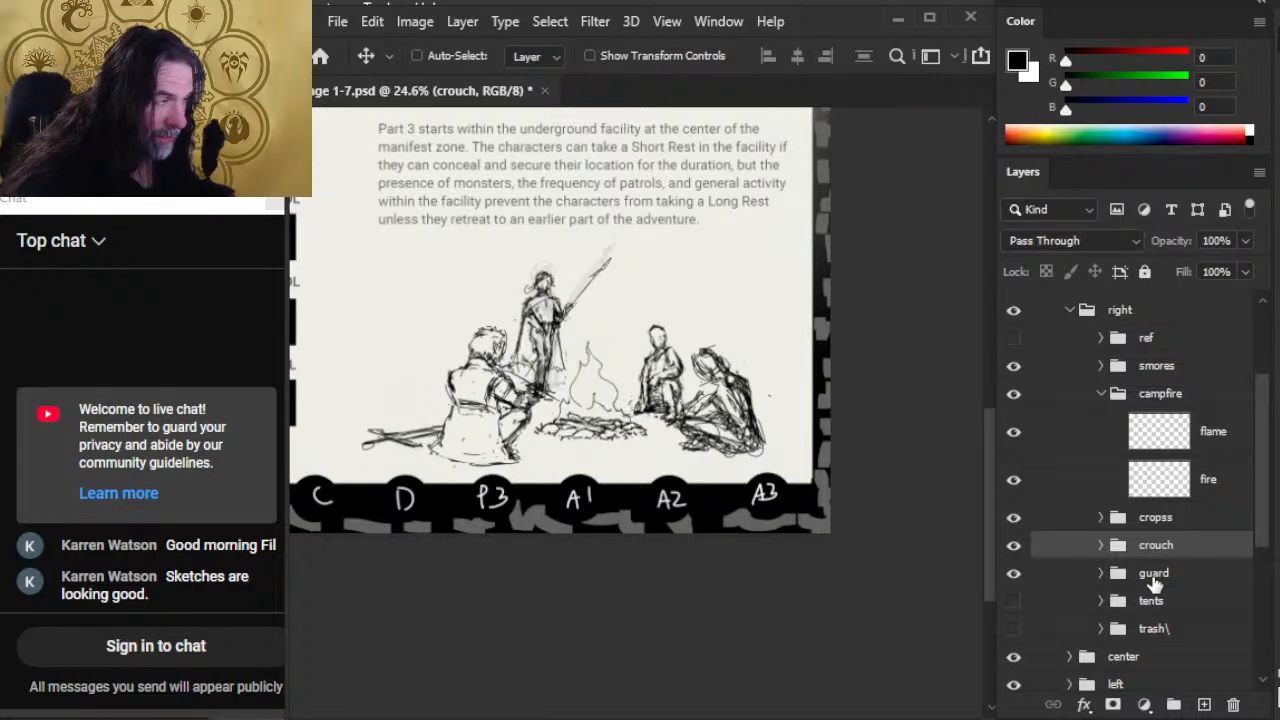
pyautogui.press('Right')
pyautogui.press('Right')
pyautogui.press('Right')
pyautogui.press('Down')
pyautogui.press('Down')
pyautogui.press('Down')
pyautogui.press('Right')
pyautogui.press('Right')
pyautogui.press('Right')
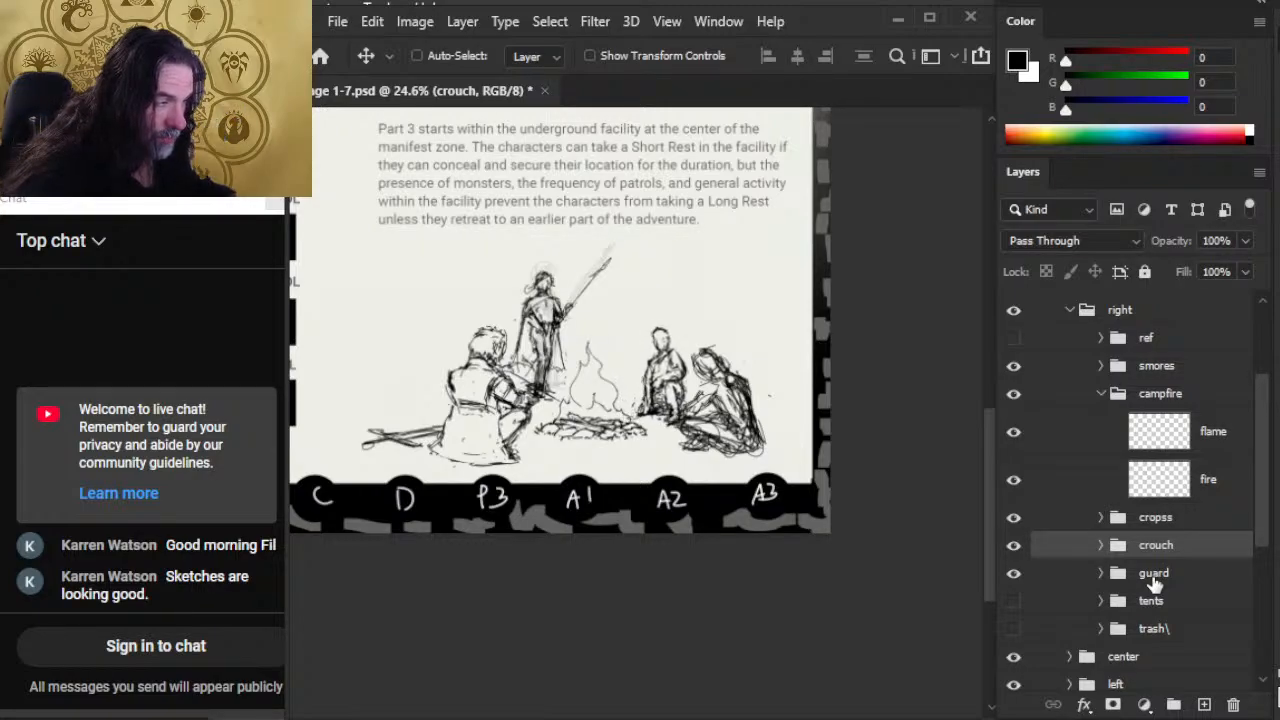
# Step: Shift the cropss figure slightly up toward the crouching one, and make the ref and tents groups visible
pyautogui.click(1066, 524)
pyautogui.moveTo(981, 516); pyautogui.dragTo(935, 474)
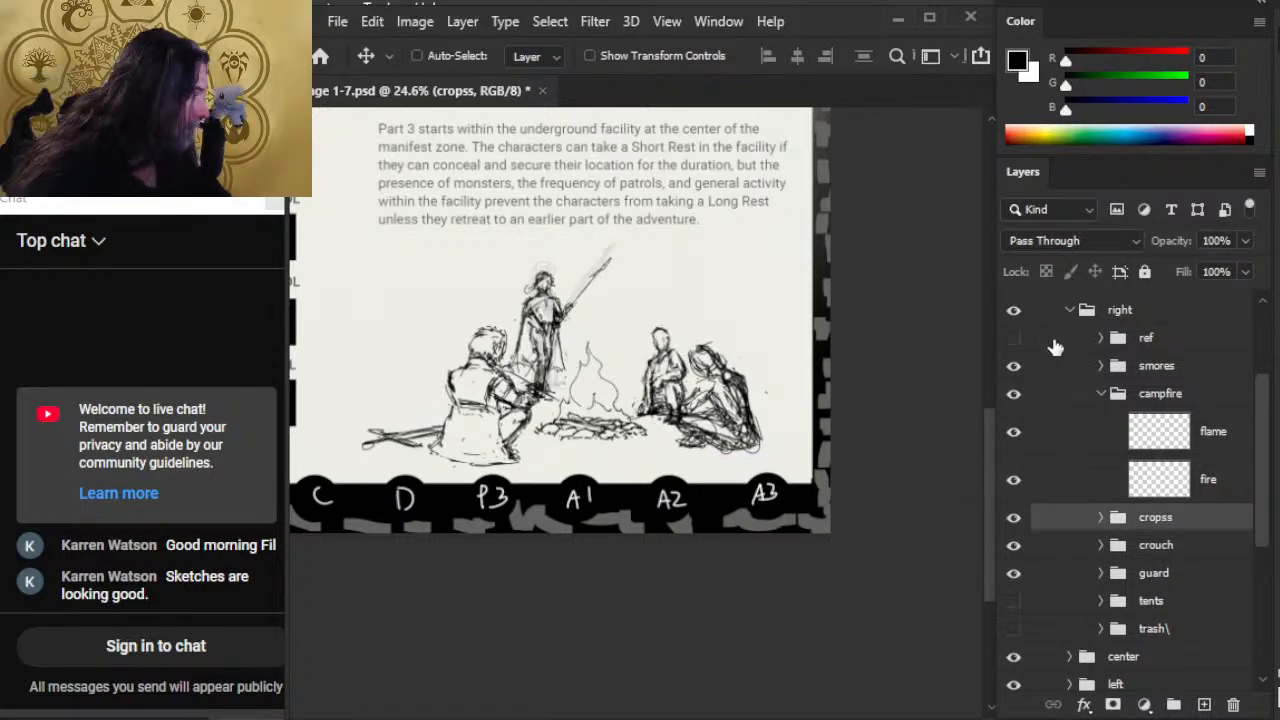
pyautogui.click(1013, 340)
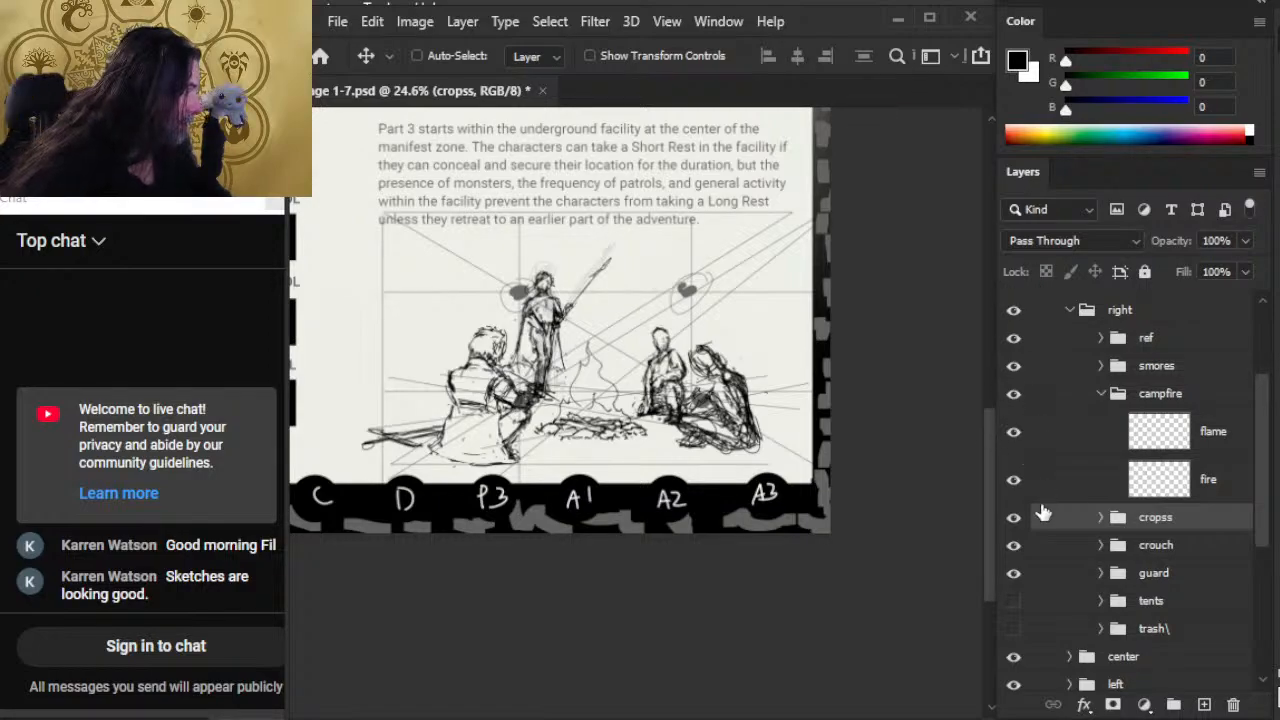
pyautogui.click(1014, 630)
pyautogui.click(1014, 629)
pyautogui.click(1014, 605)
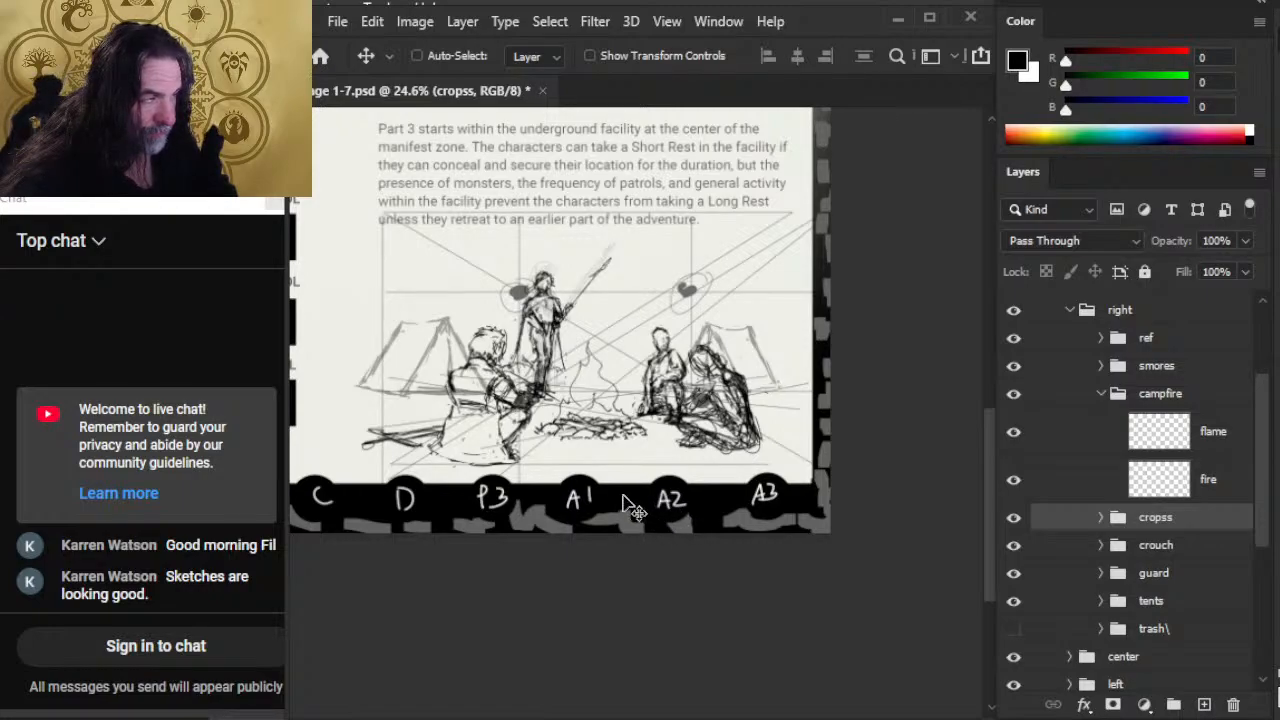
pyautogui.moveTo(712, 450)
pyautogui.mouseDown()
pyautogui.moveTo(617, 423)
pyautogui.moveTo(727, 471)
pyautogui.mouseUp()
pyautogui.click(1100, 549)
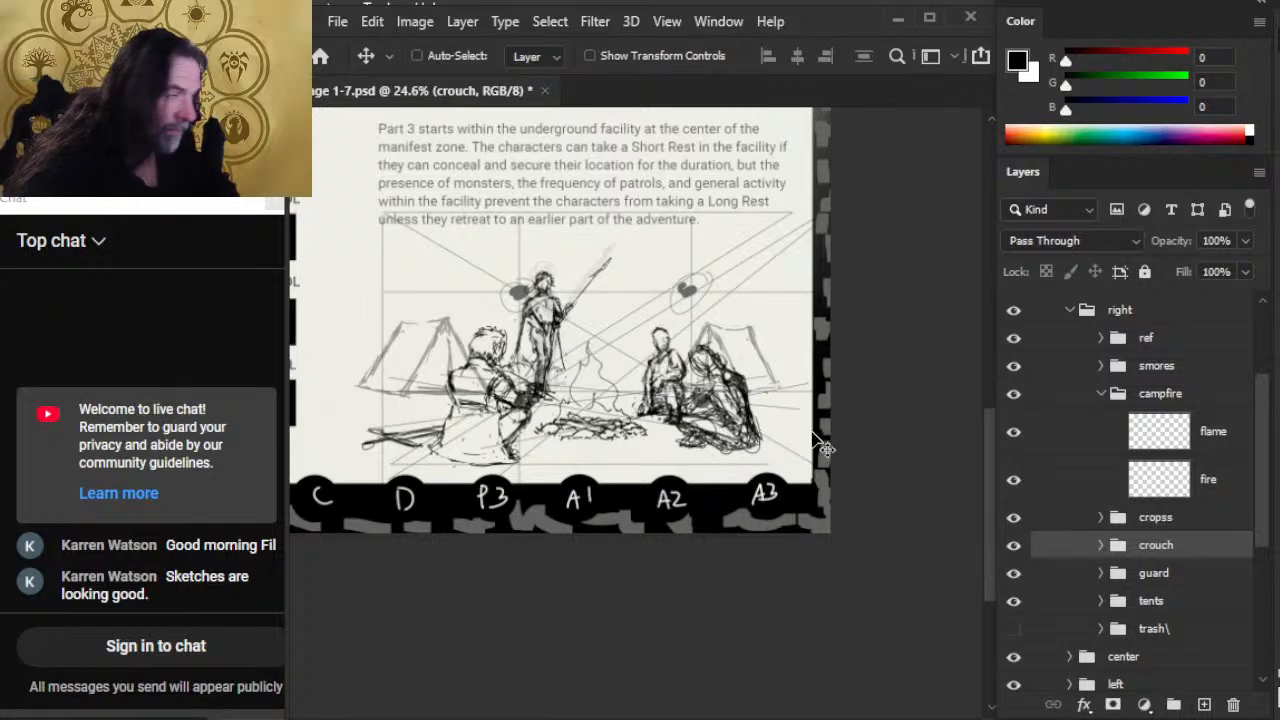
pyautogui.moveTo(822, 445)
pyautogui.mouseDown()
pyautogui.moveTo(695, 404)
pyautogui.moveTo(738, 412)
pyautogui.moveTo(670, 480)
pyautogui.moveTo(805, 437)
pyautogui.mouseUp()
pyautogui.press('ctrl')
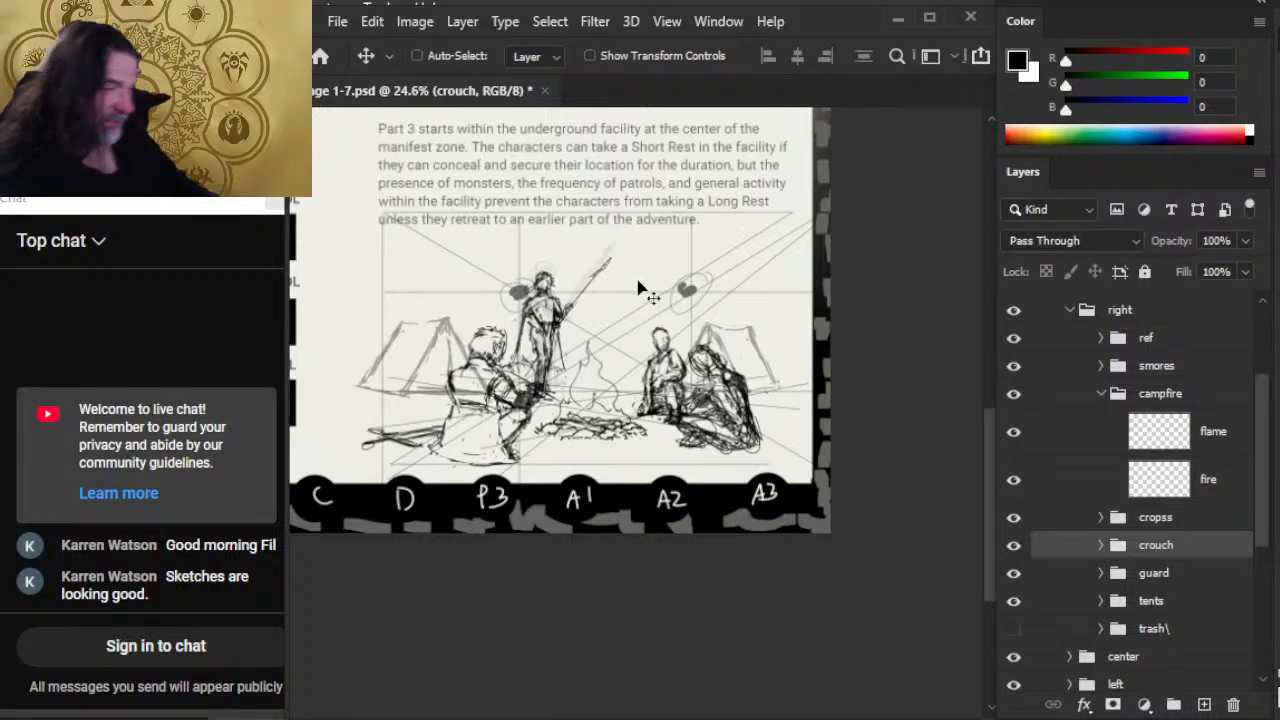
# Step: Scale the smores group down slightly with Free Transform
pyautogui.click(1070, 372)
pyautogui.press('l')
pyautogui.rightClick(558, 370)
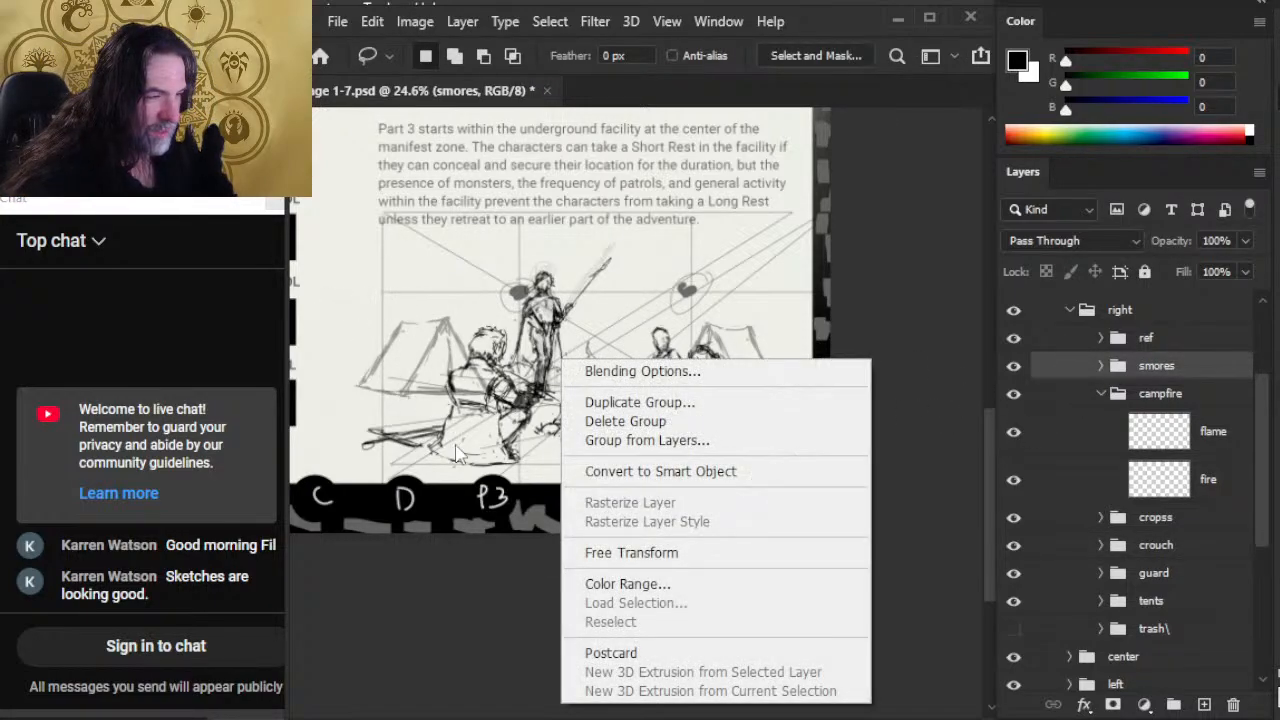
pyautogui.click(607, 548)
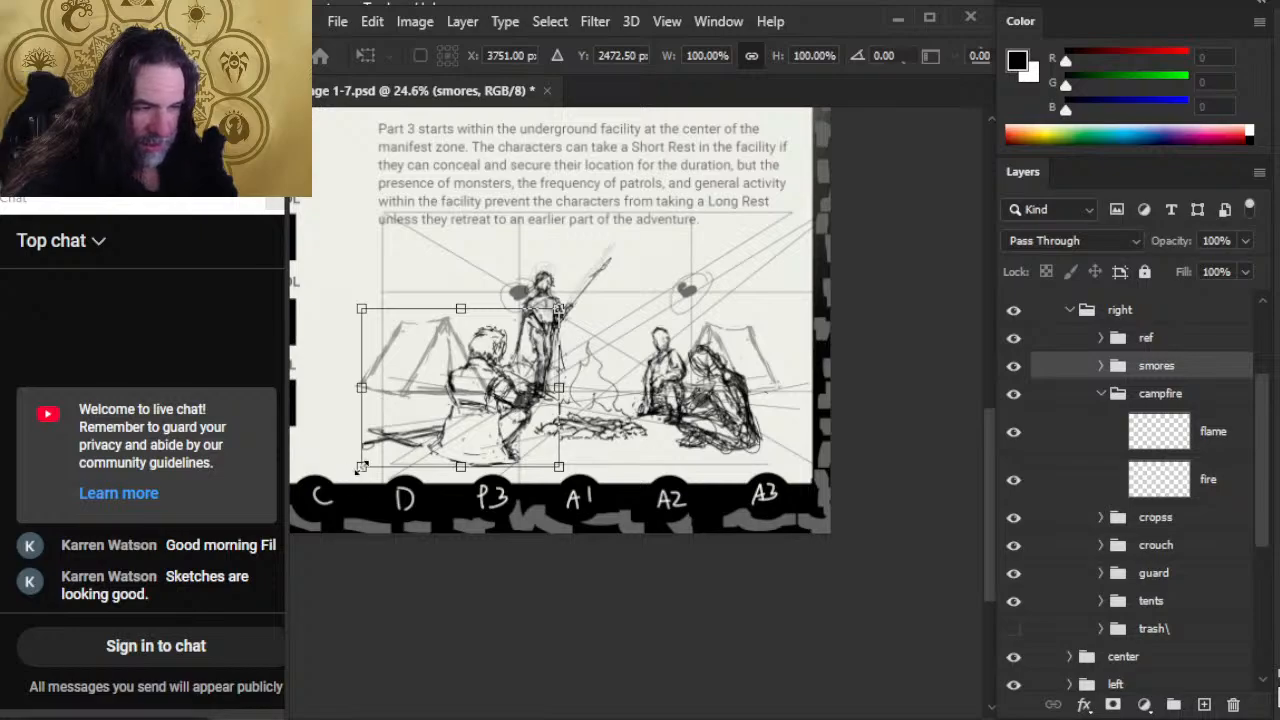
pyautogui.moveTo(358, 470); pyautogui.dragTo(364, 465)
pyautogui.press('Return')
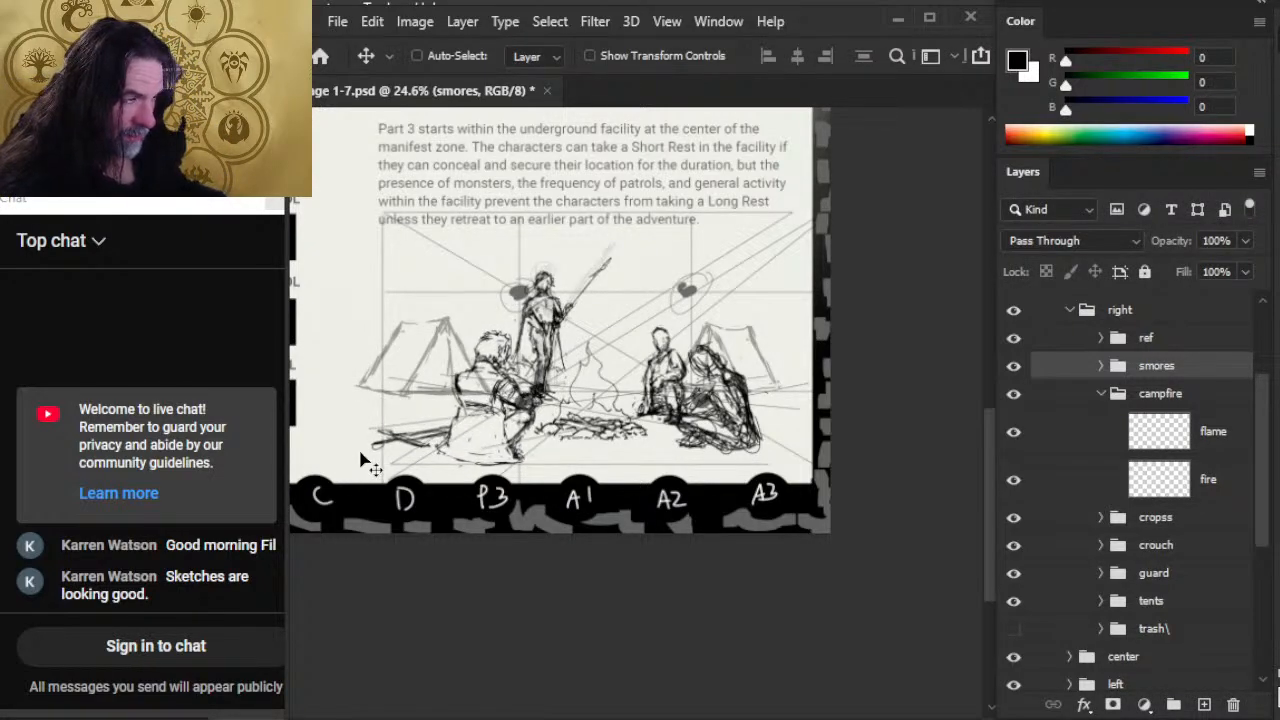
# Step: Nudge the smaller smores figure back and forth near the fire to settle its position beside the guard
pyautogui.hotkey('shift', 'Right')
pyautogui.hotkey('shift', 'Right')
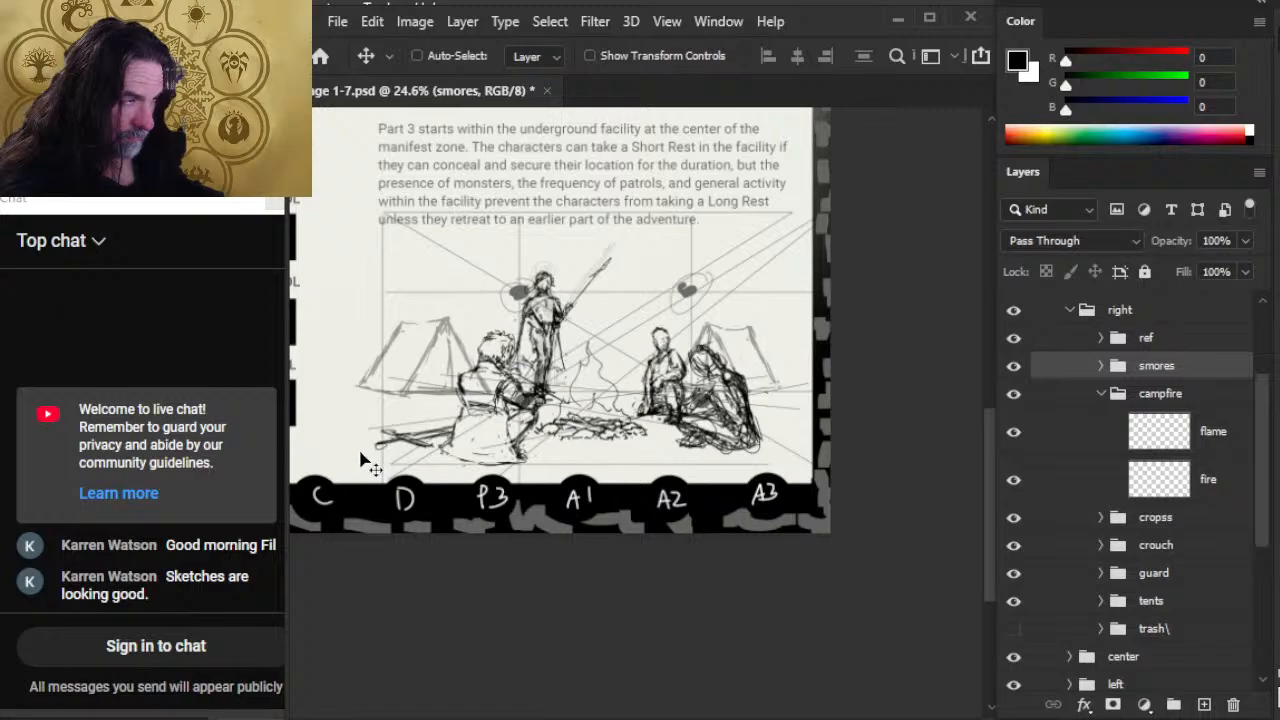
pyautogui.hotkey('shift', 'Right')
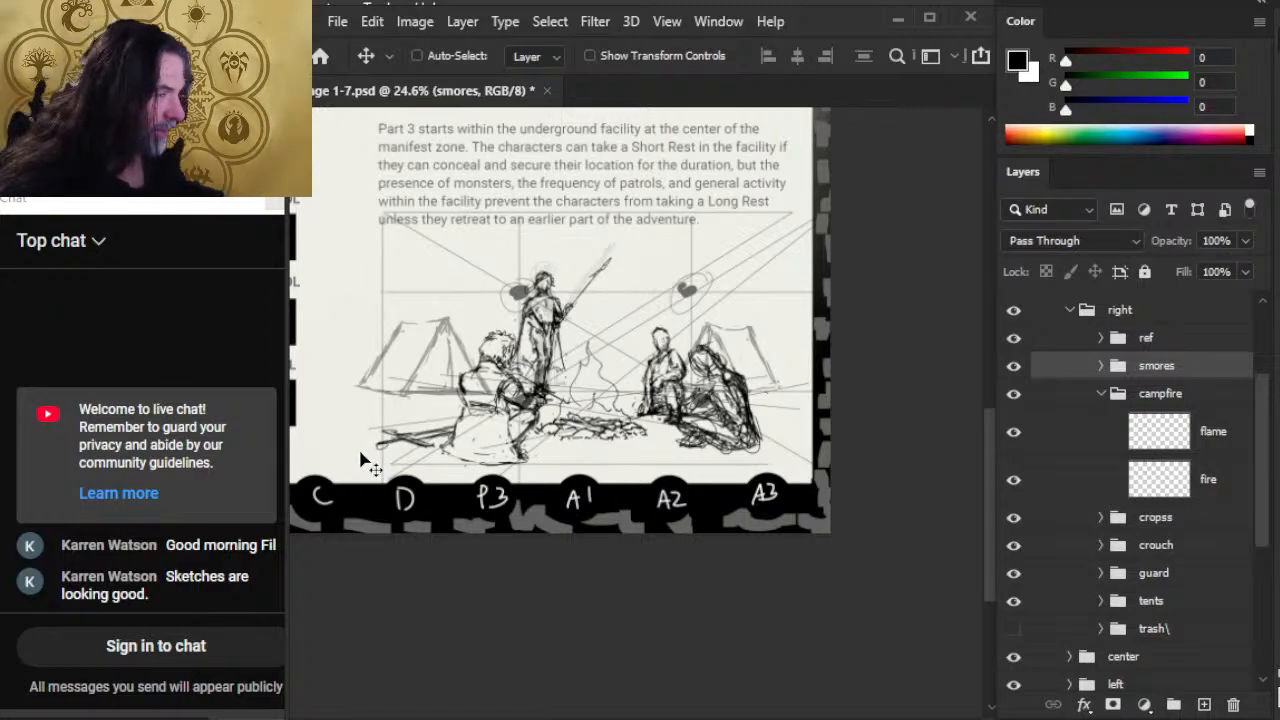
pyautogui.hotkey('shift', 'Right')
pyautogui.hotkey('shift', 'Left')
pyautogui.hotkey('shift', 'Left')
pyautogui.hotkey('shift', 'Left')
pyautogui.hotkey('shift', 'Right')
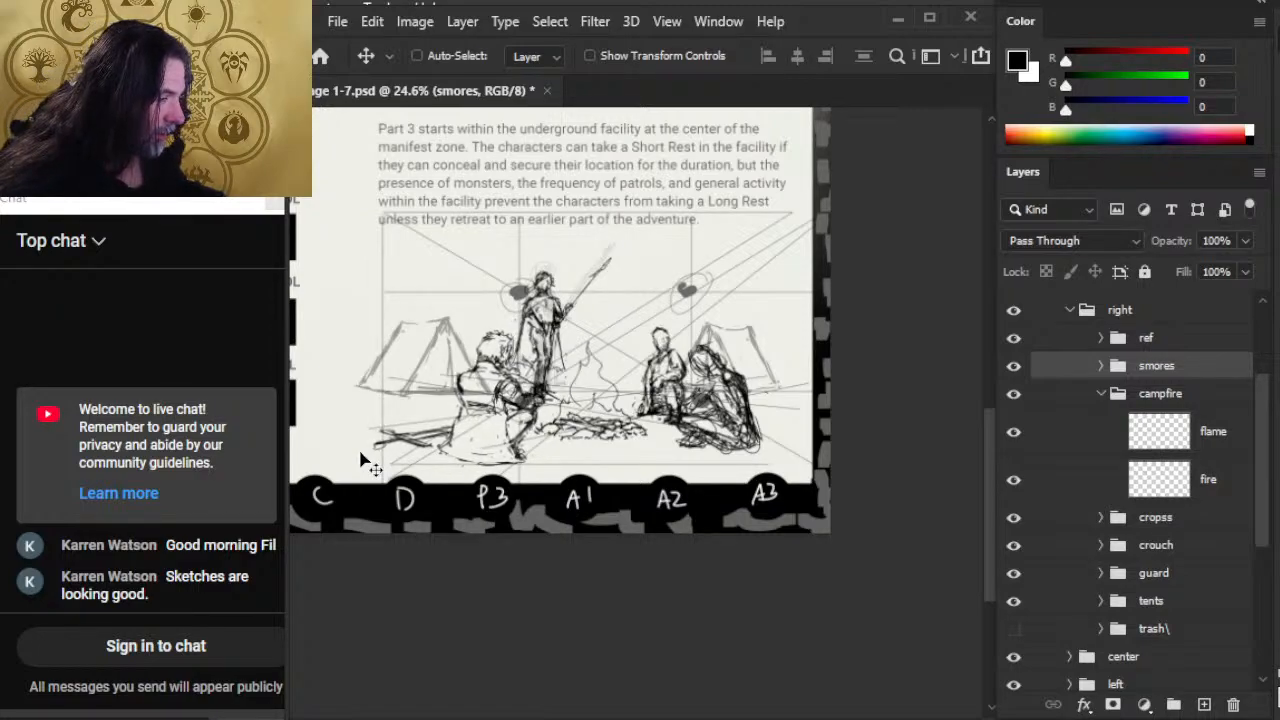
pyautogui.hotkey('shift', 'Left')
pyautogui.hotkey('shift', 'Up')
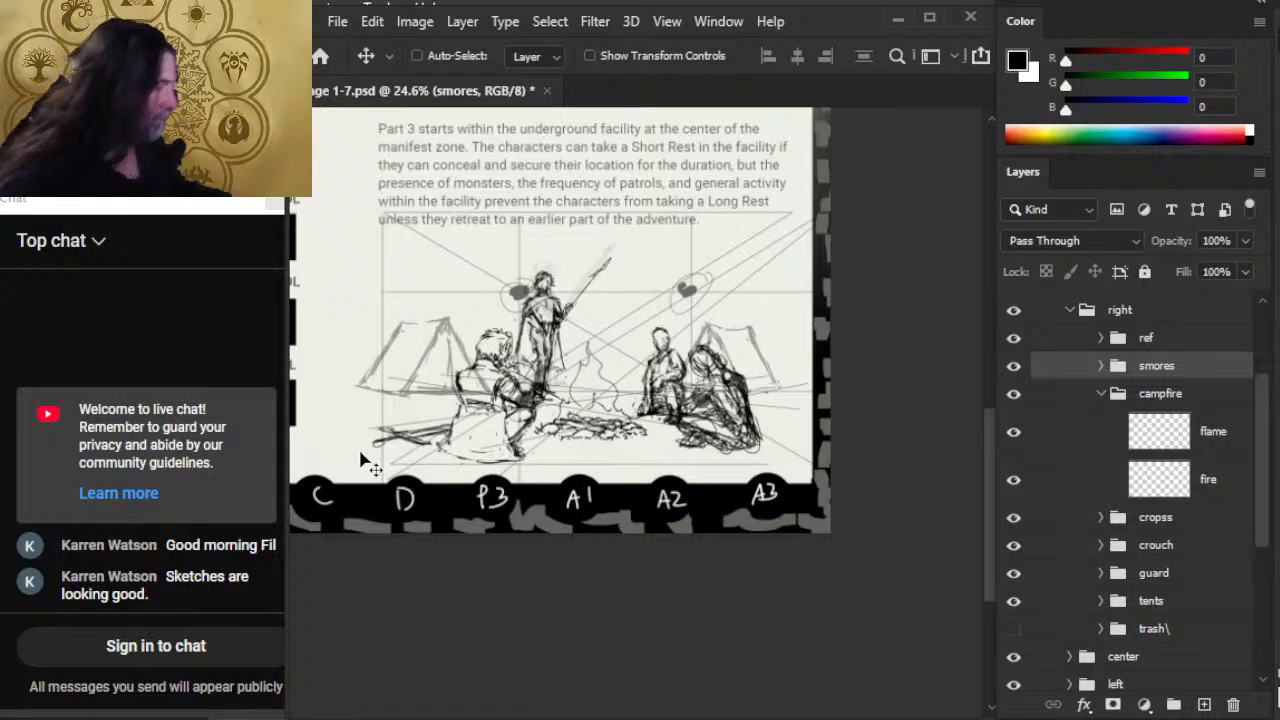
# Step: Move the ref group's perspective guides left and down so they frame the camp scene below the text
pyautogui.click(1150, 338)
pyautogui.moveTo(694, 366); pyautogui.dragTo(735, 385)
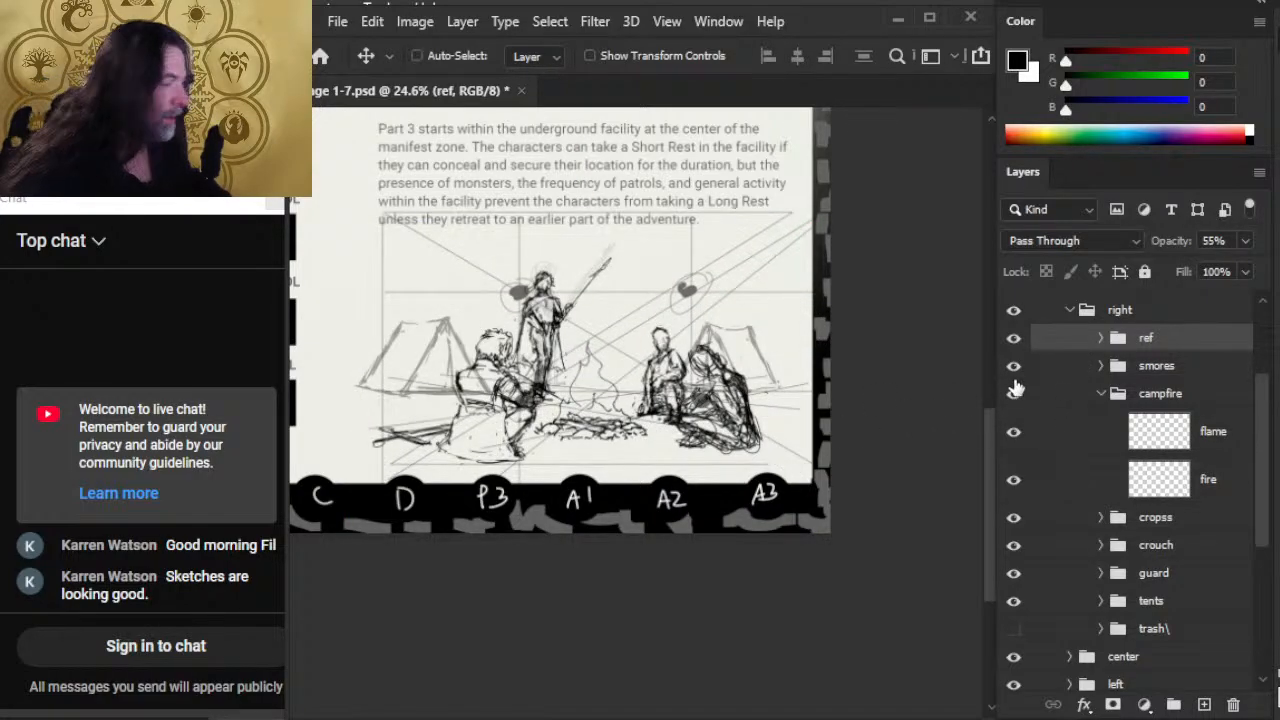
pyautogui.moveTo(714, 408)
pyautogui.mouseDown()
pyautogui.moveTo(788, 407)
pyautogui.moveTo(773, 421)
pyautogui.mouseUp()
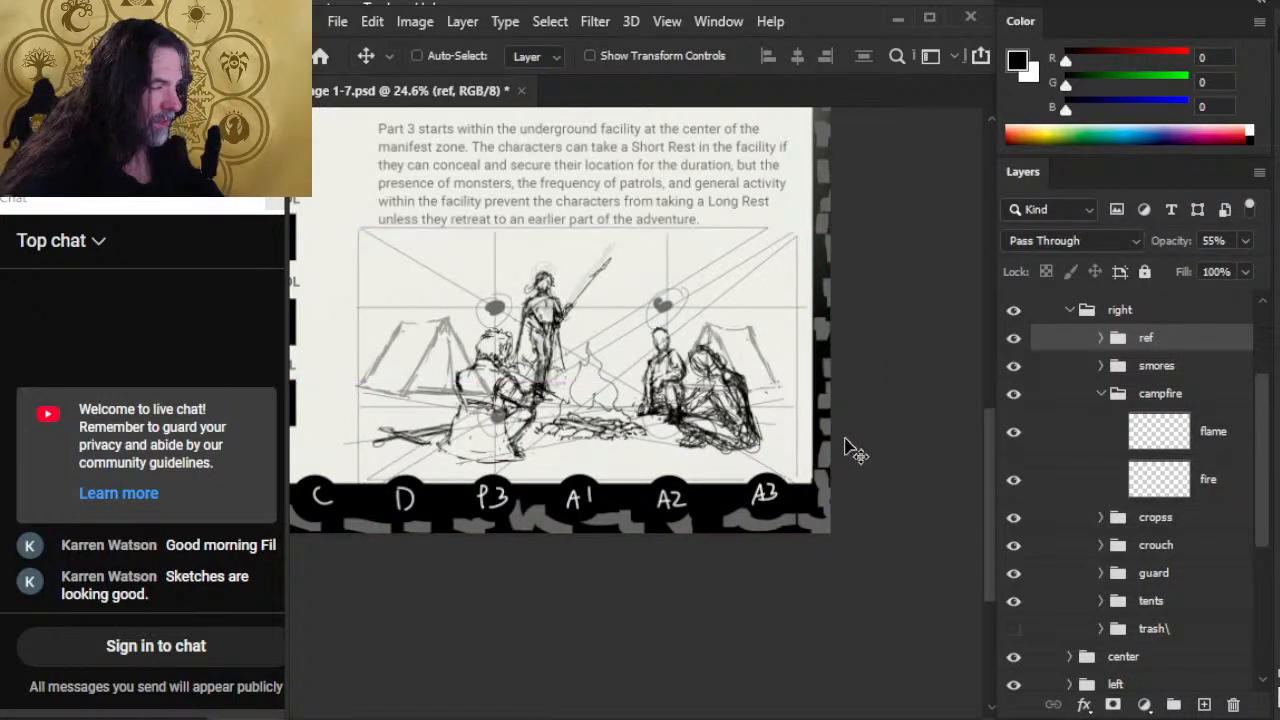
# Step: Shift the whole right group, with the camp scene and its guides, toward the page's right edge
pyautogui.press('l')
pyautogui.click(1100, 310)
pyautogui.press('v')
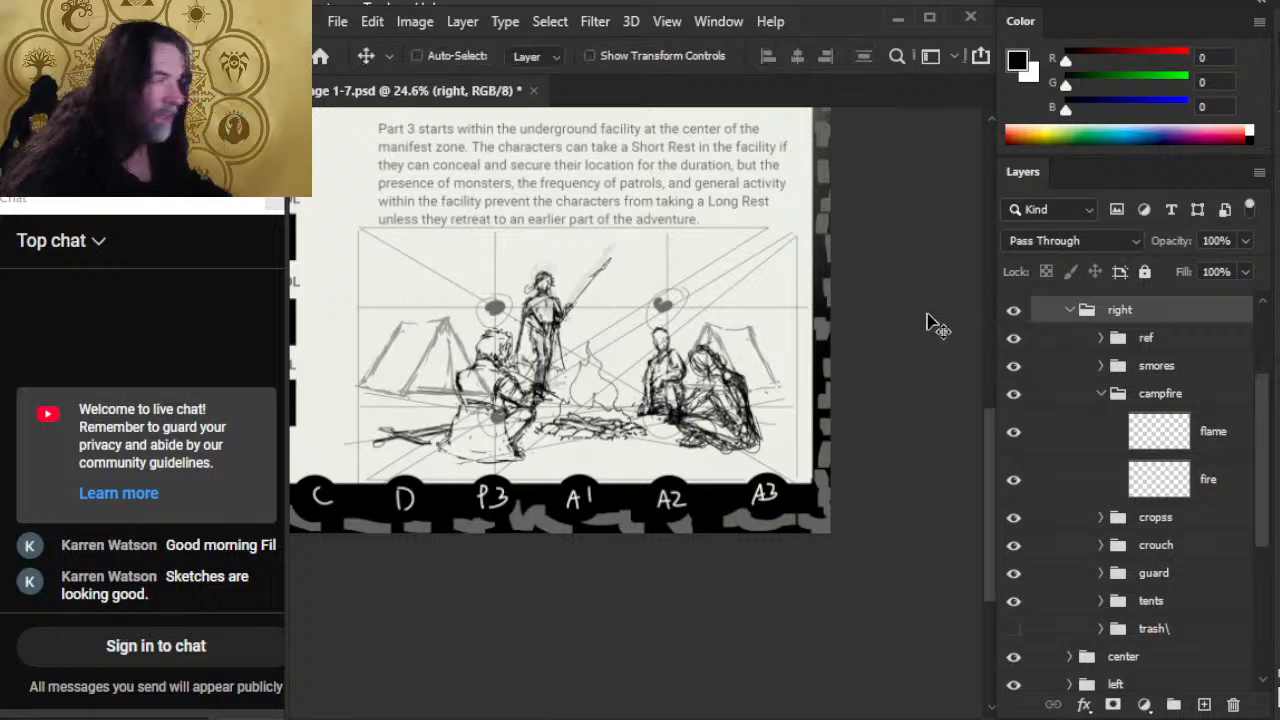
pyautogui.hotkey('shift', 'Right')
pyautogui.hotkey('shift', 'Right')
pyautogui.hotkey('shift', 'Right')
pyautogui.hotkey('shift', 'Right')
pyautogui.hotkey('shift', 'Right')
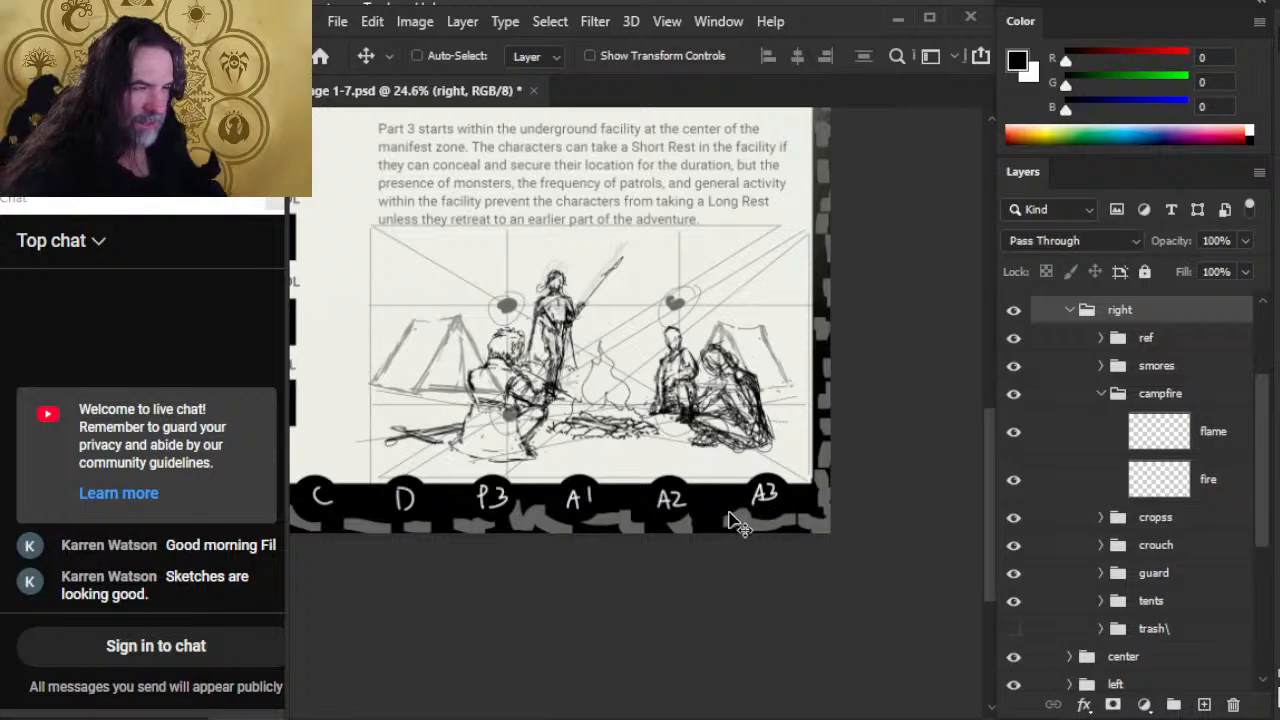
# Step: Move the crouch figure slightly closer to the campfire, leaving more space beside the cross-legged figure
pyautogui.press('z')
pyautogui.moveTo(685, 388); pyautogui.dragTo(602, 407)
pyautogui.press('v')
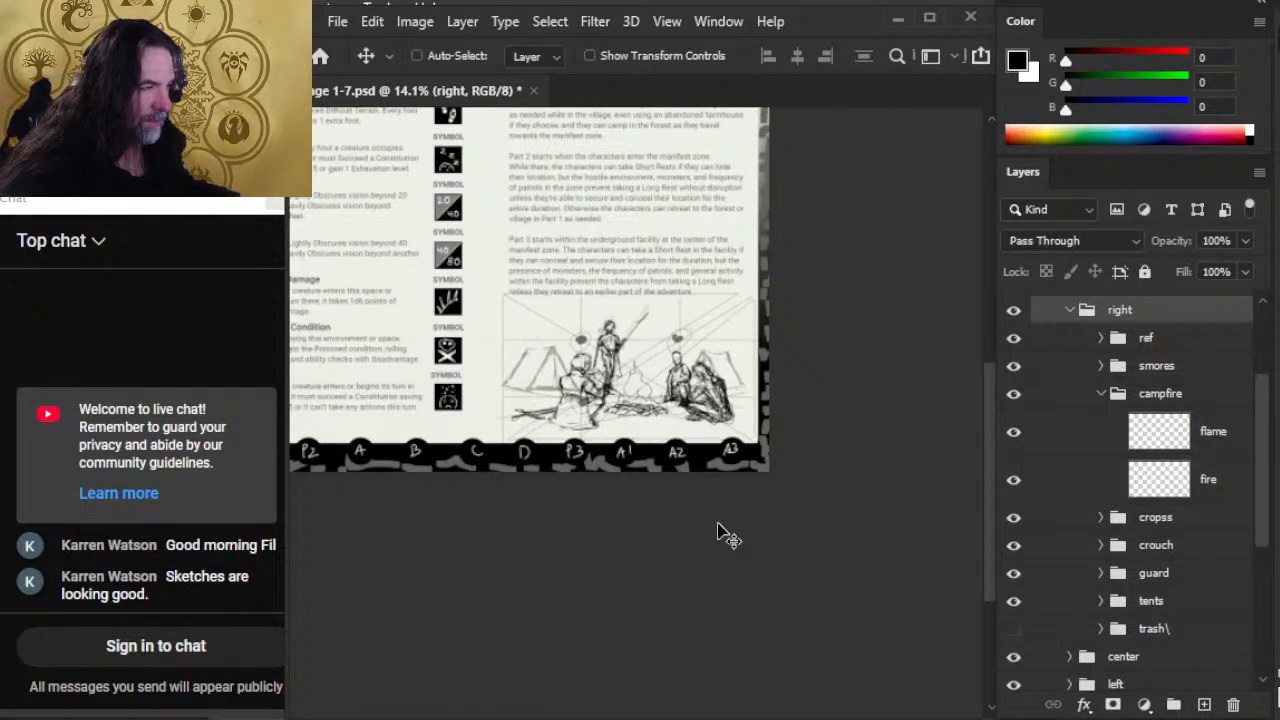
pyautogui.click(1168, 609)
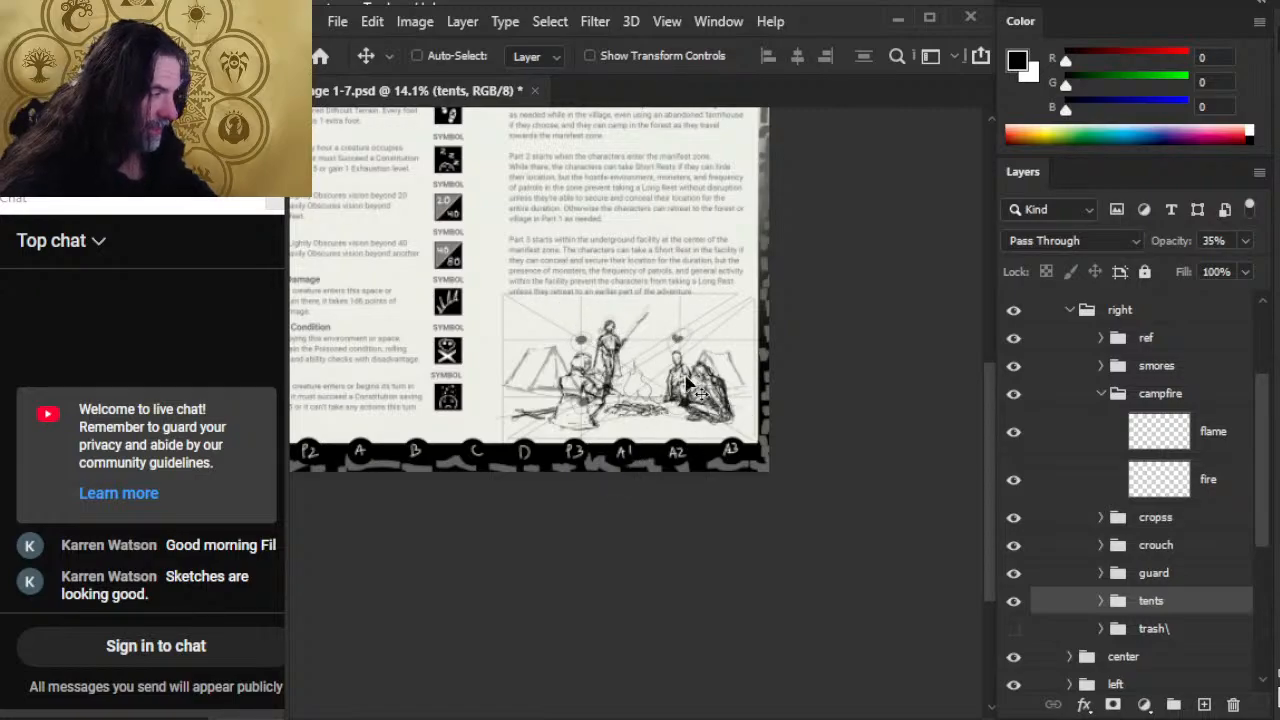
pyautogui.click(1192, 548)
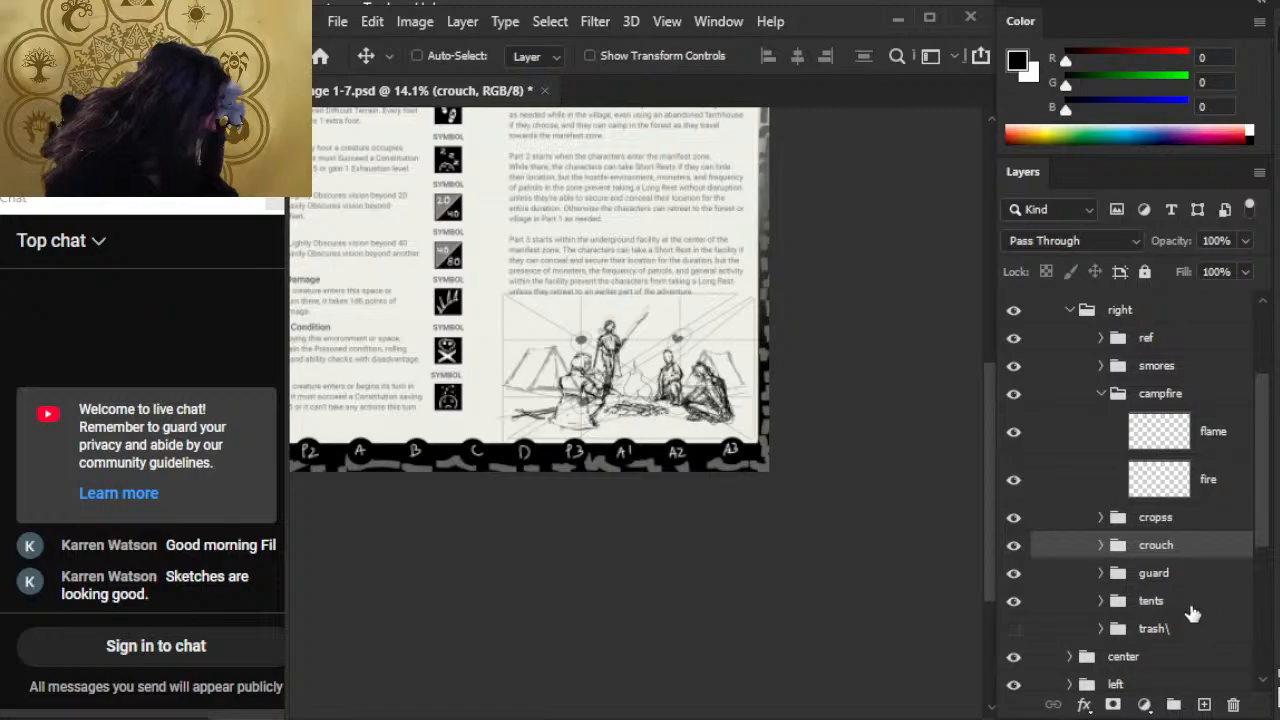
# Step: Collapse the campfire group and move the guard figure slightly left, away from the fire
pyautogui.click(1172, 400)
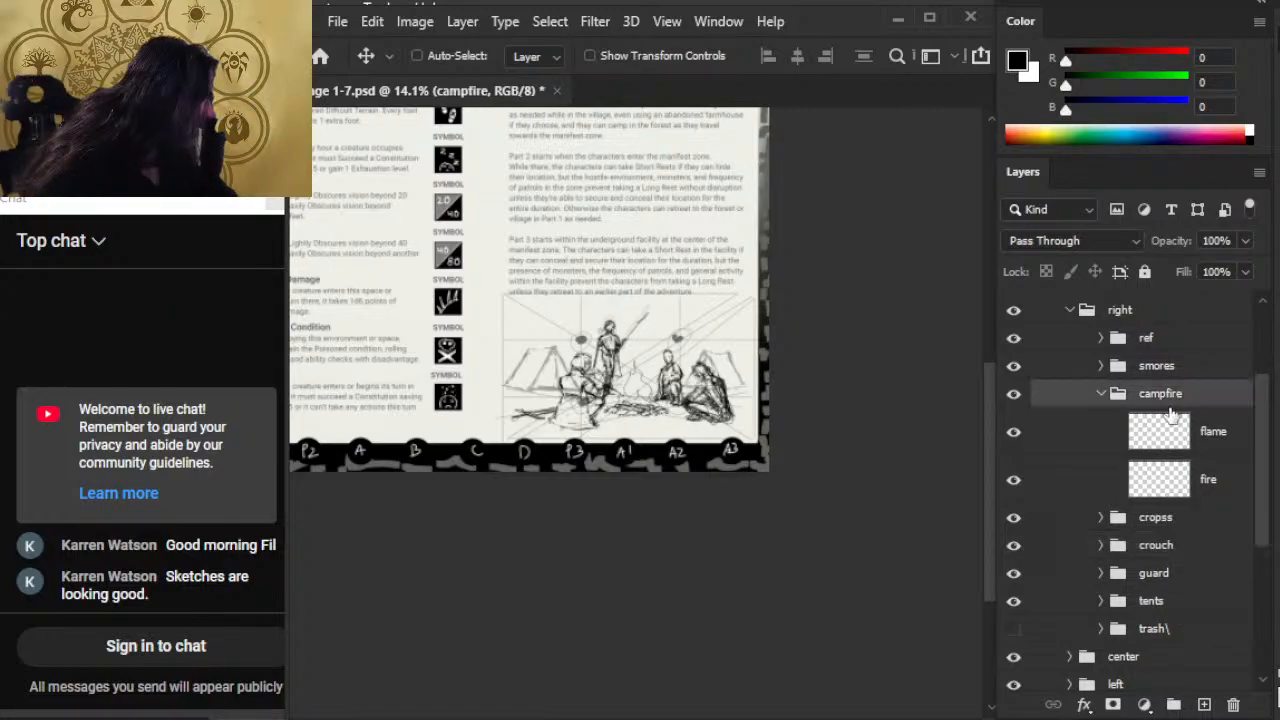
pyautogui.click(1101, 394)
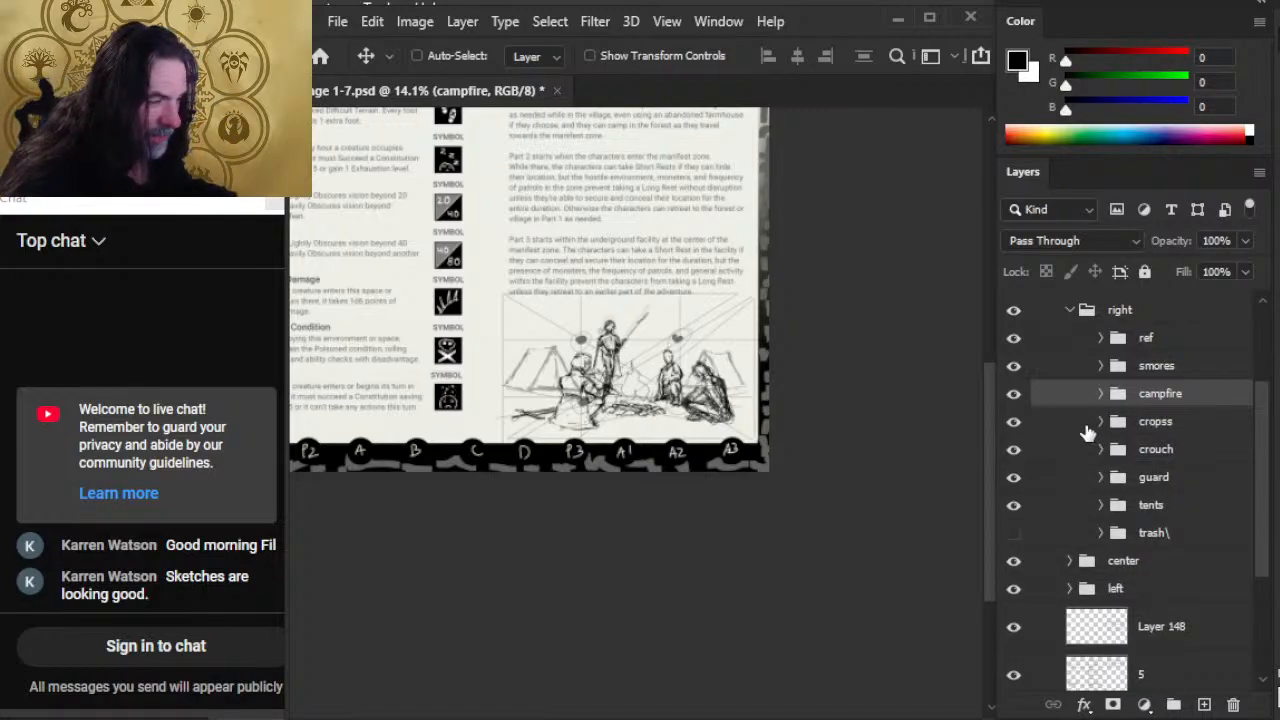
pyautogui.click(1200, 480)
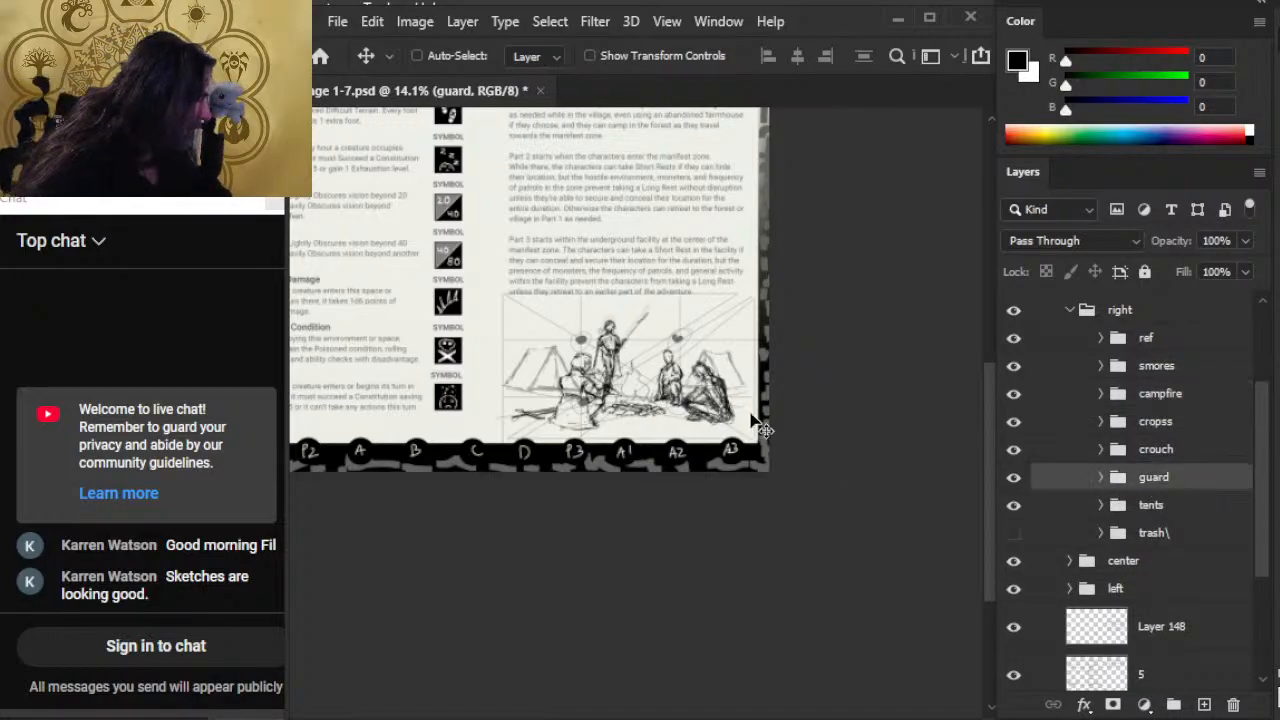
pyautogui.moveTo(843, 400)
pyautogui.mouseDown()
pyautogui.moveTo(831, 402)
pyautogui.moveTo(847, 408)
pyautogui.mouseUp()
pyautogui.moveTo(897, 444)
pyautogui.mouseDown()
pyautogui.moveTo(843, 440)
pyautogui.moveTo(905, 429)
pyautogui.moveTo(927, 448)
pyautogui.mouseUp()
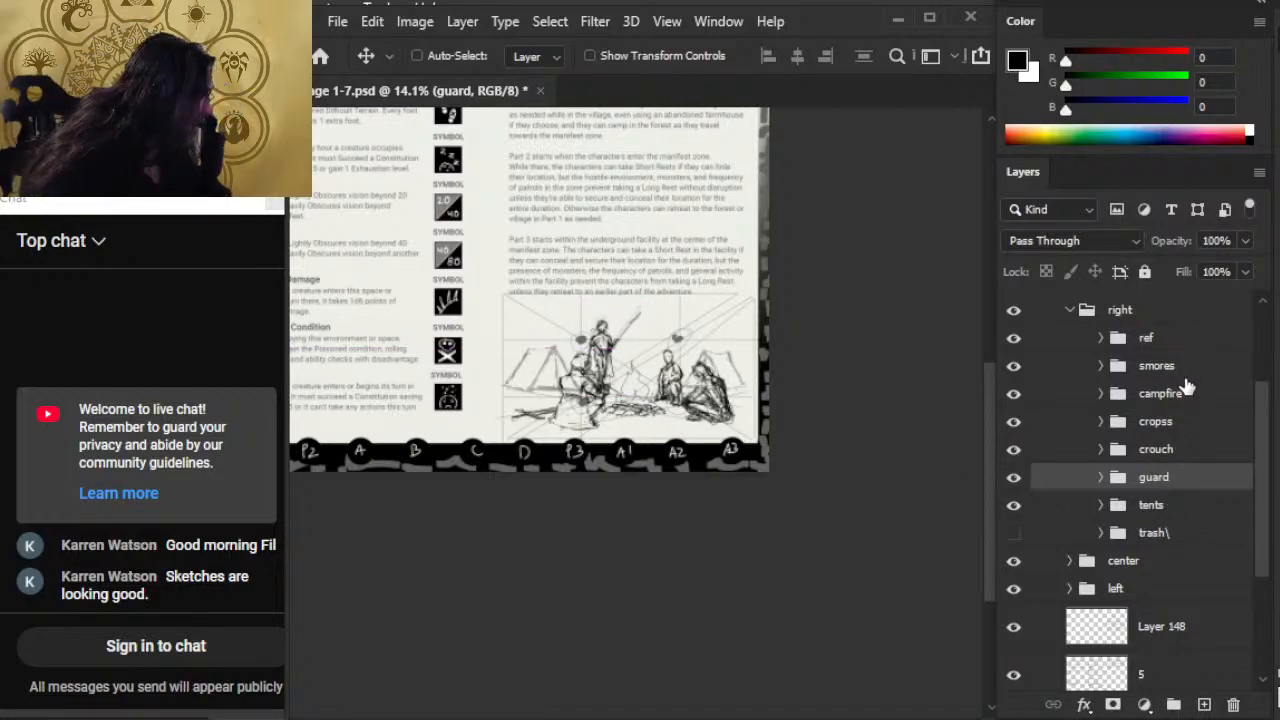
# Step: Move the smores figure slightly left, farther from the campfire and nearer its tent
pyautogui.click(1180, 366)
pyautogui.moveTo(941, 449); pyautogui.dragTo(940, 450)
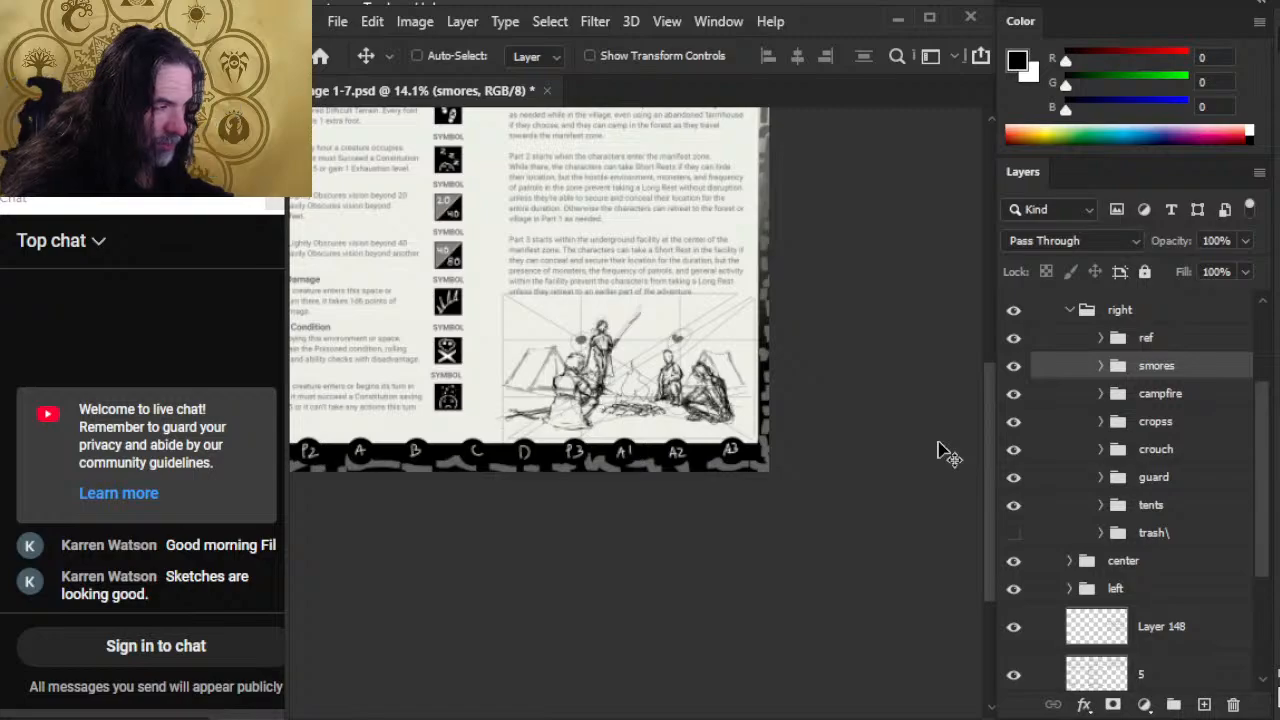
pyautogui.hotkey('shift', 'Left')
pyautogui.hotkey('shift', 'Left')
pyautogui.hotkey('shift', 'Left')
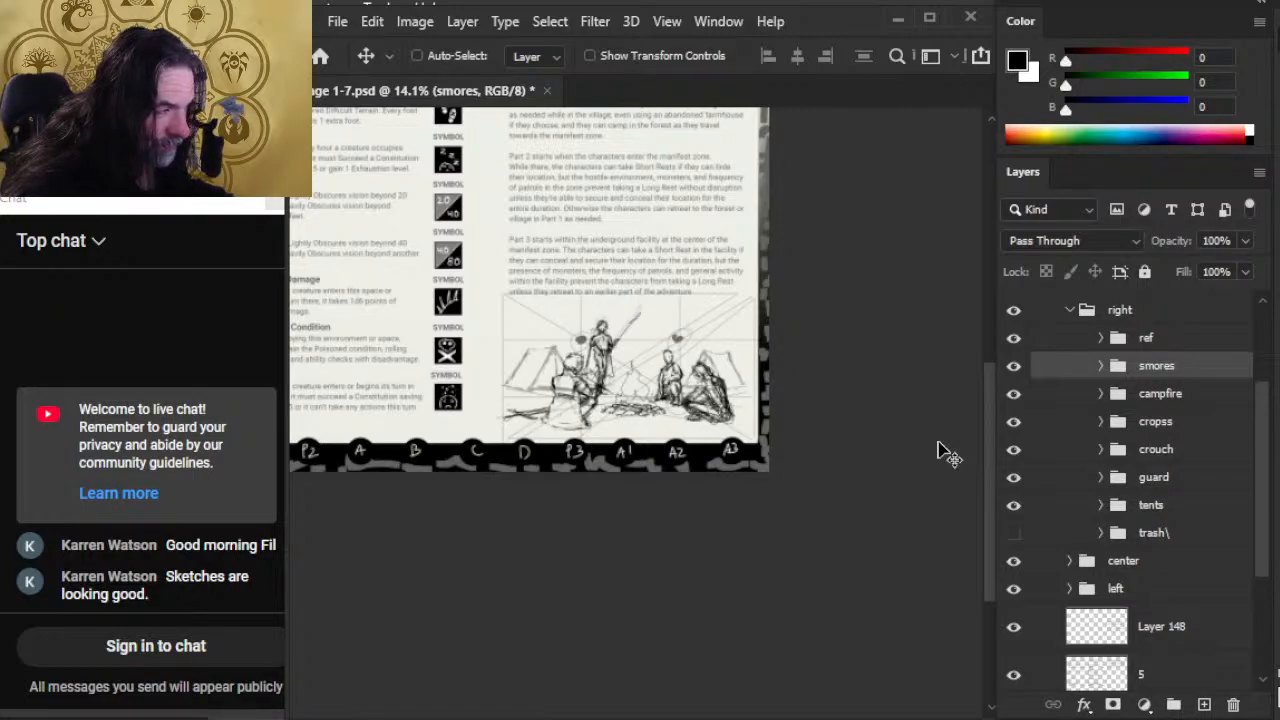
# Step: Nudge the smores figure slightly left and fine-tune the guard figure's placement behind it
pyautogui.hotkey('shift', 'Left')
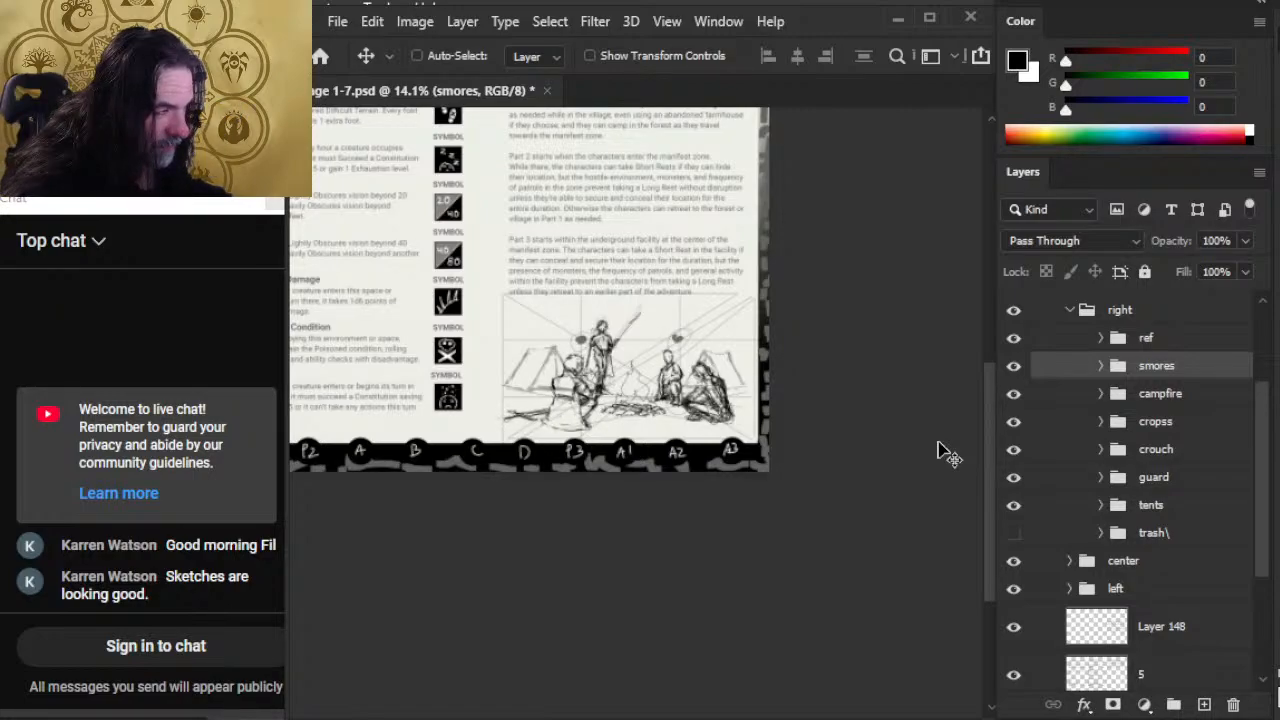
pyautogui.click(1192, 486)
pyautogui.hotkey('shift', 'Down')
pyautogui.hotkey('shift', 'Down')
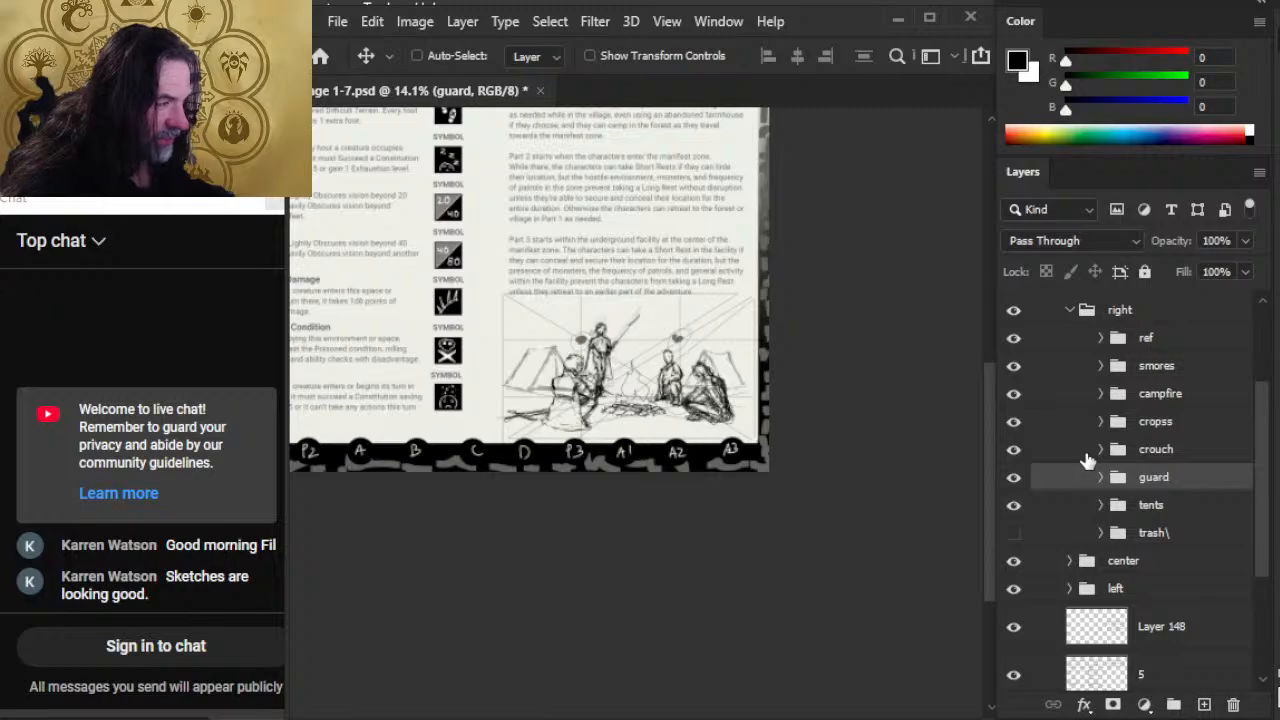
pyautogui.hotkey('shift', 'Down')
pyautogui.hotkey('shift', 'Down')
pyautogui.hotkey('shift', 'Down')
pyautogui.hotkey('shift', 'Down')
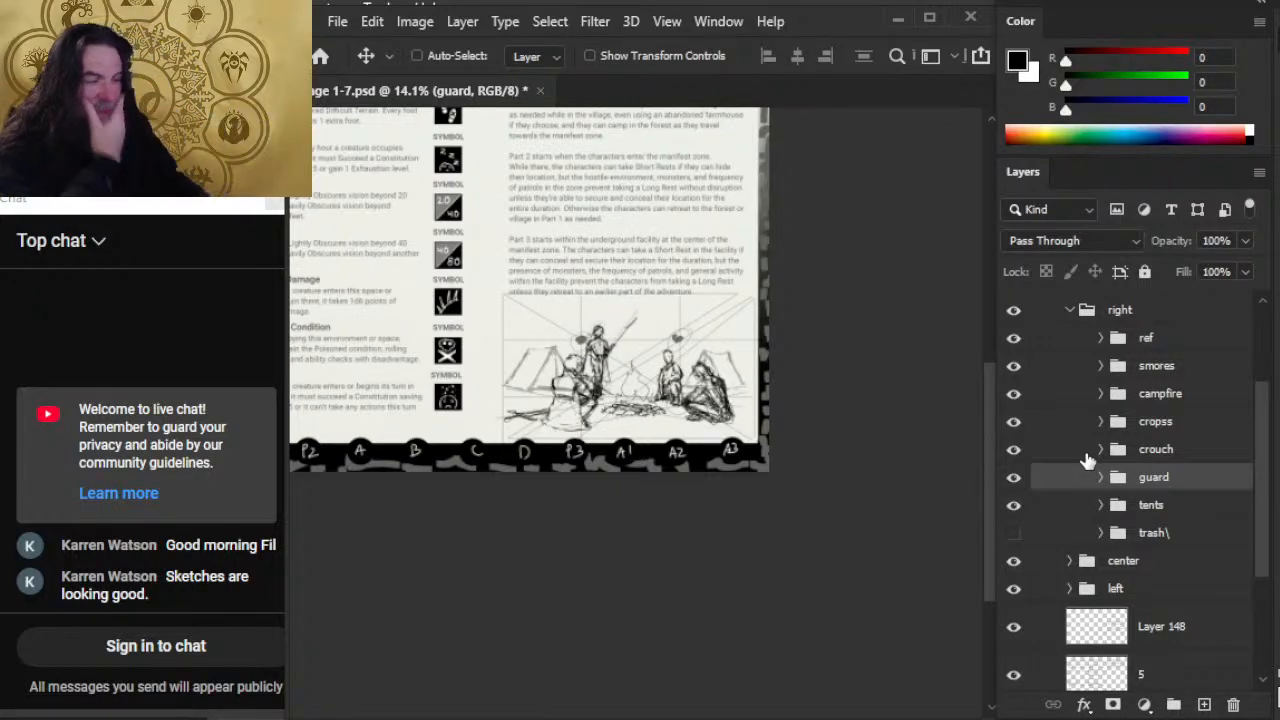
# Step: Shift the guard figure a touch toward the campfire, checking its spacing against the smores figure
pyautogui.moveTo(604, 372); pyautogui.dragTo(658, 395)
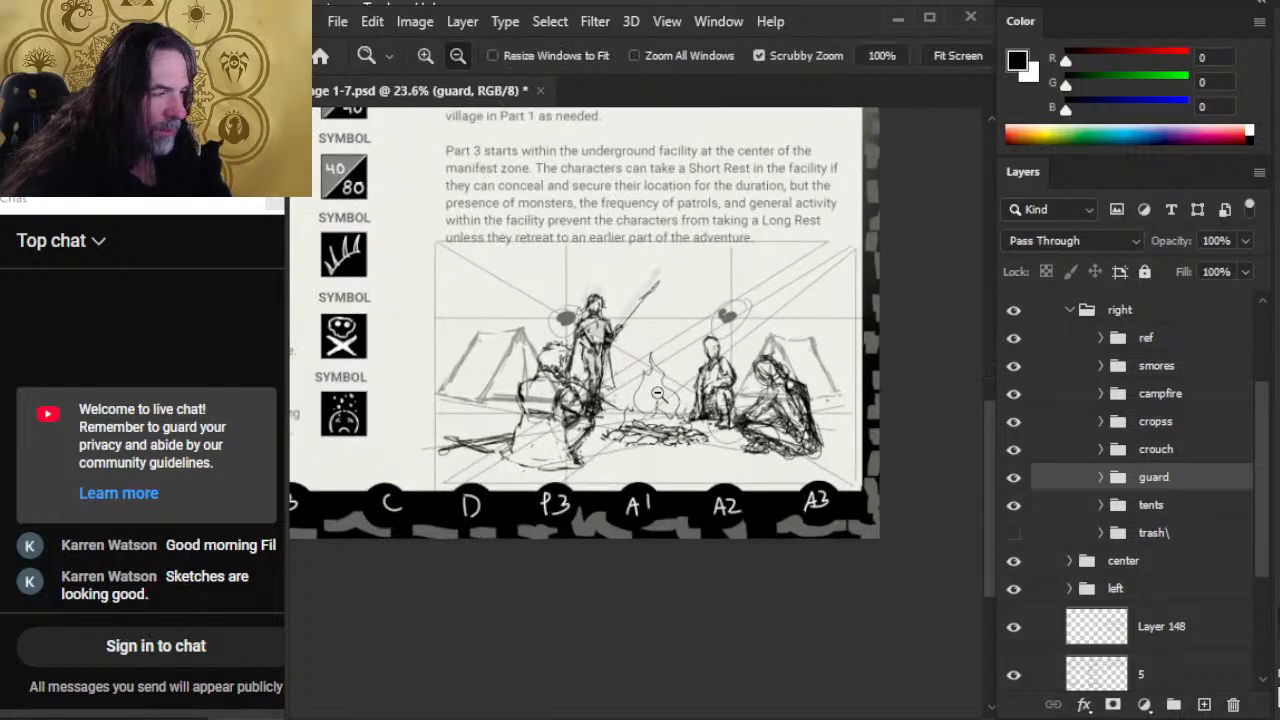
pyautogui.hotkey('shift', 'Down')
pyautogui.hotkey('shift', 'Down')
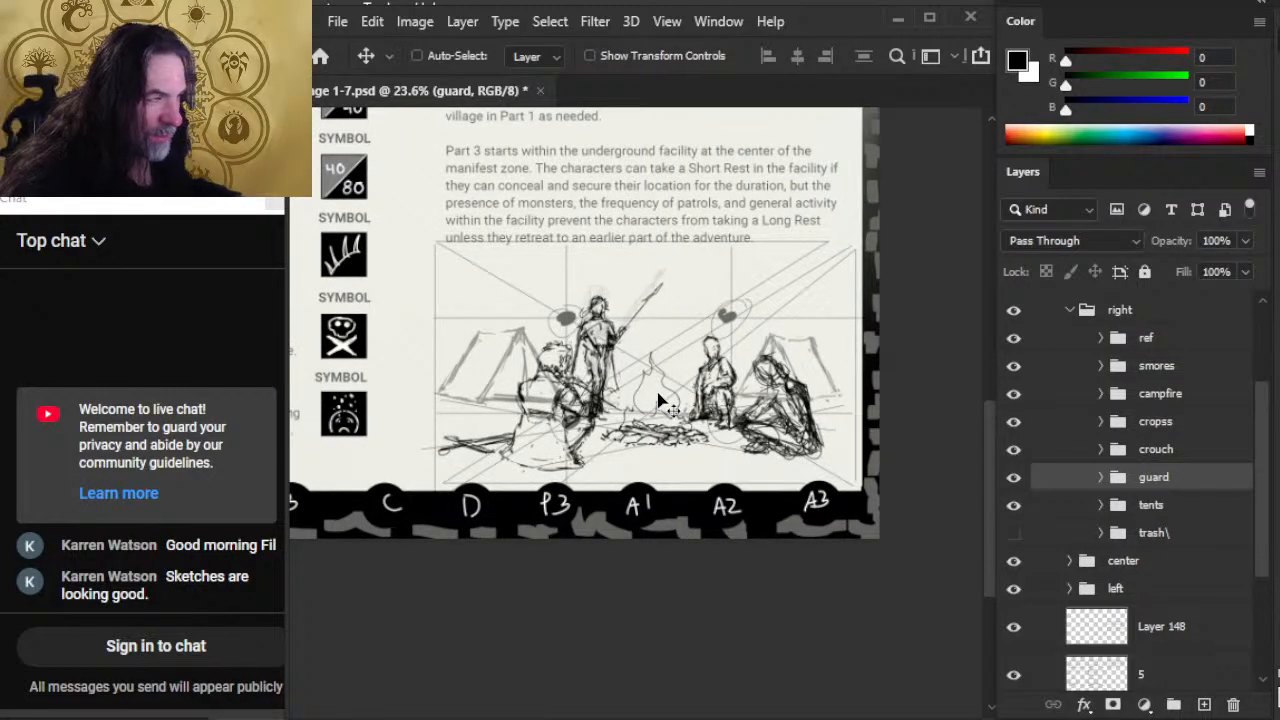
pyautogui.press('Down')
pyautogui.press('Down')
pyautogui.press('Down')
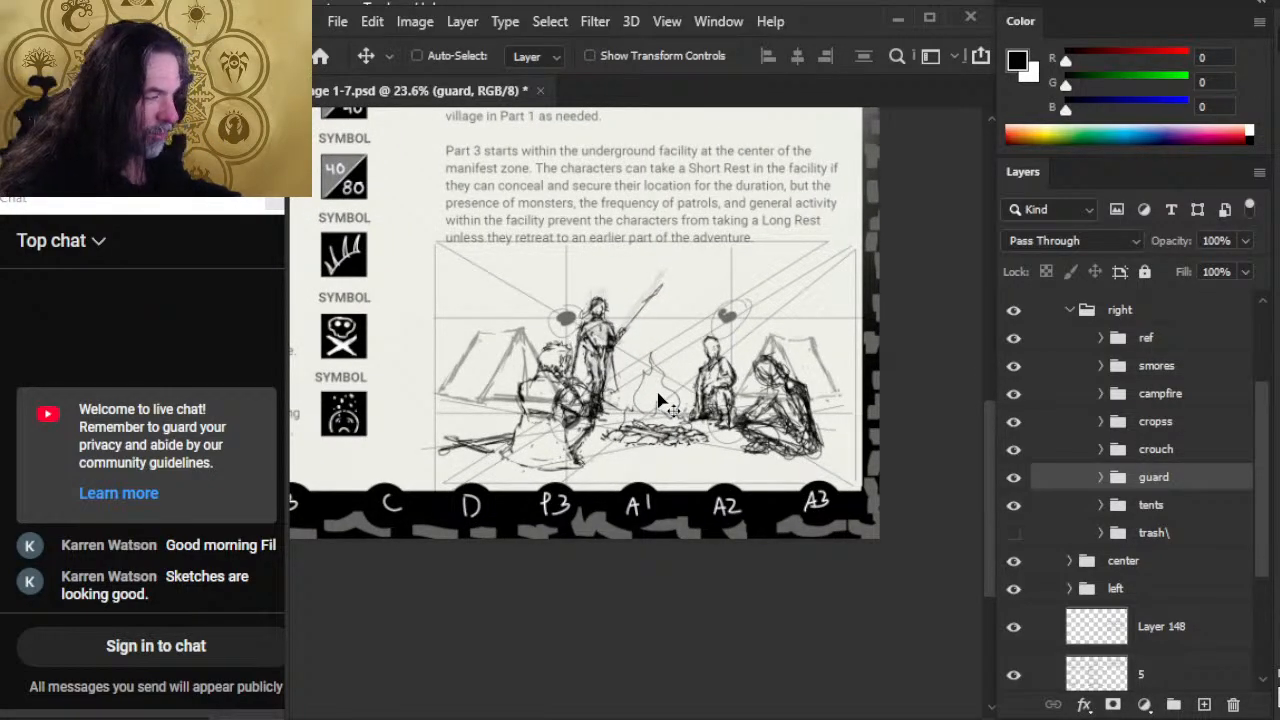
pyautogui.moveTo(658, 400); pyautogui.dragTo(538, 398)
pyautogui.moveTo(626, 447); pyautogui.dragTo(604, 415)
pyautogui.moveTo(634, 472)
pyautogui.mouseDown()
pyautogui.moveTo(758, 425)
pyautogui.moveTo(770, 445)
pyautogui.moveTo(766, 466)
pyautogui.moveTo(706, 466)
pyautogui.mouseUp()
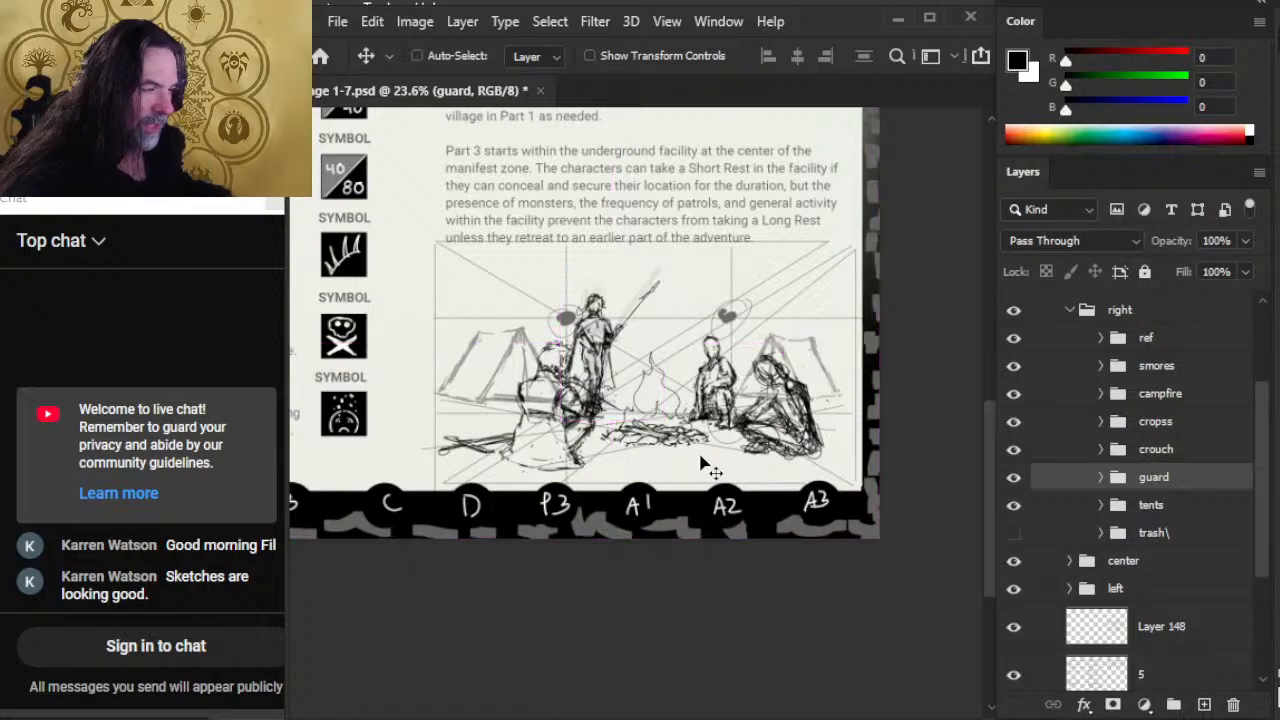
# Step: Free-transform the guard group to make the standing figure very slightly taller
pyautogui.press('l')
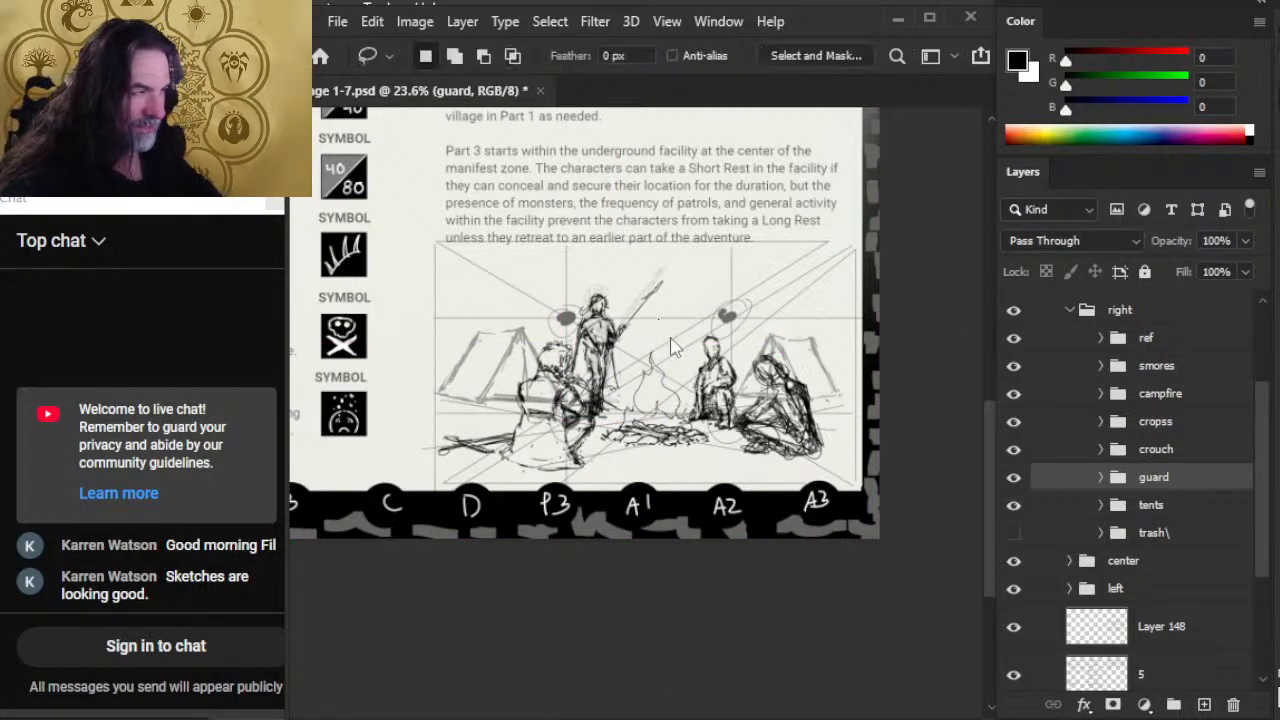
pyautogui.rightClick(666, 332)
pyautogui.click(712, 533)
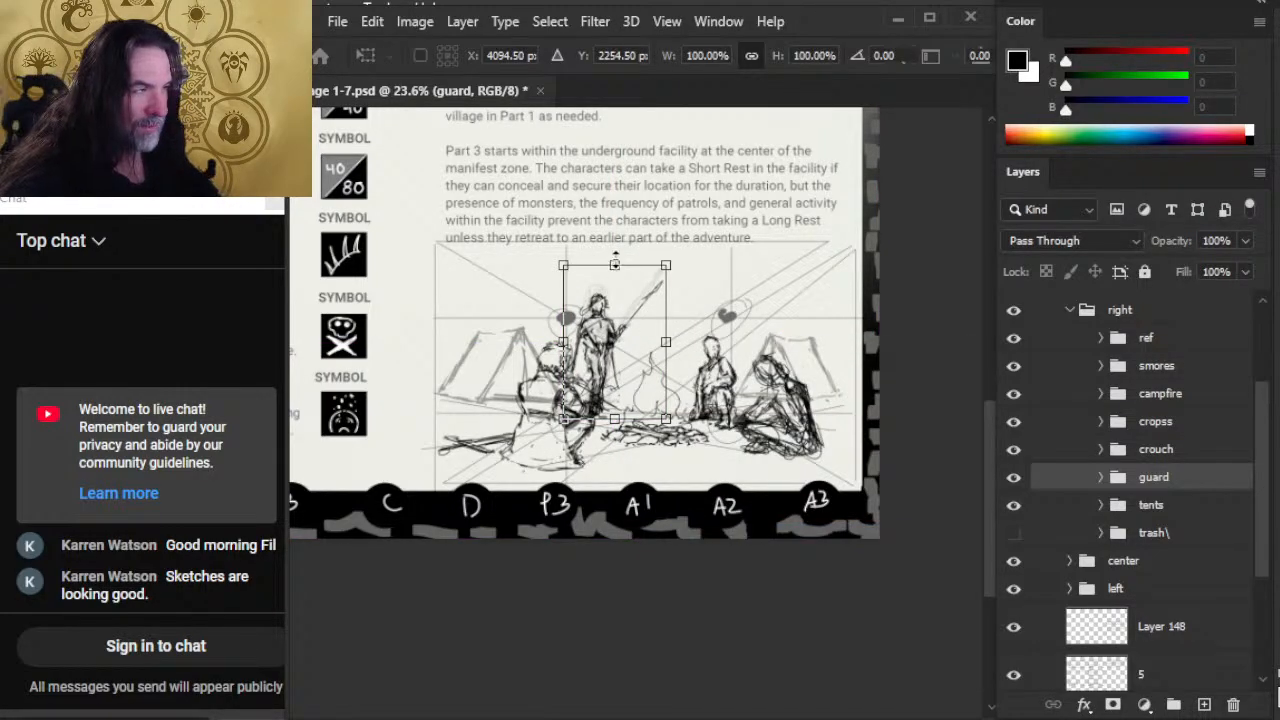
pyautogui.moveTo(615, 260); pyautogui.dragTo(615, 257)
pyautogui.press('Return')
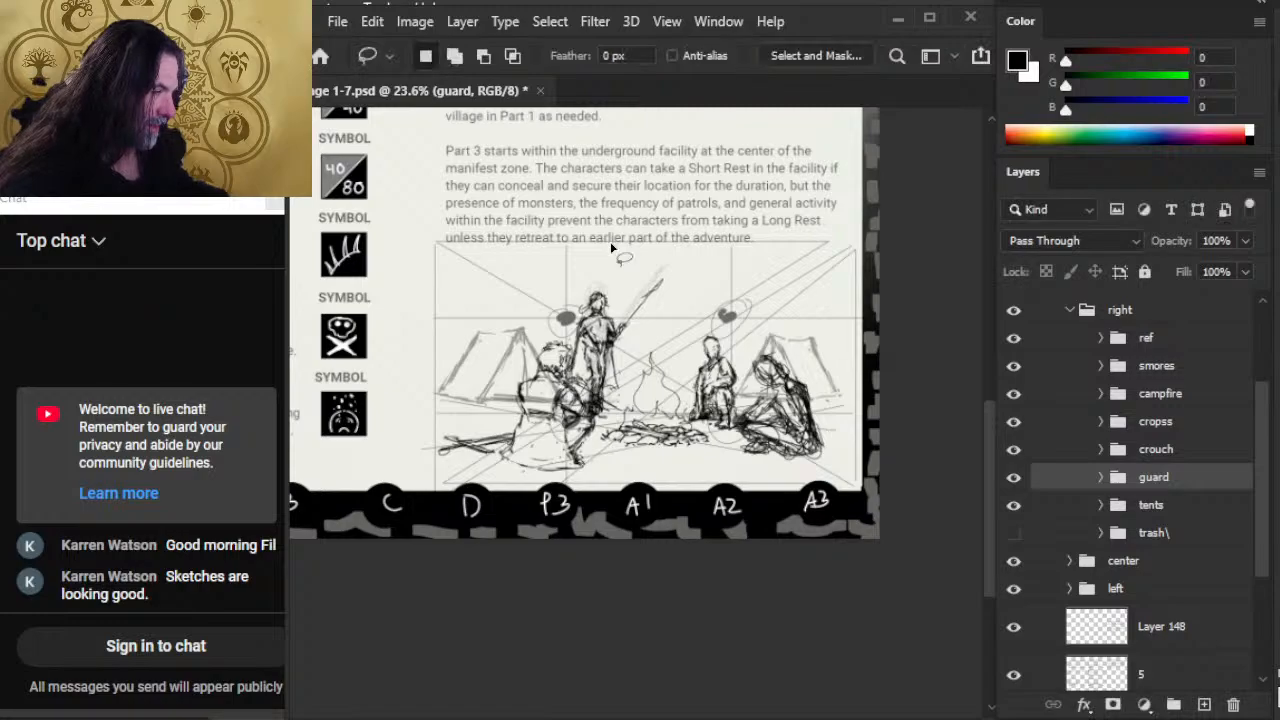
# Step: Move the guard figure slightly right and down, closer to the campfire and clearer of the smores figure
pyautogui.press('v')
pyautogui.hotkey('shift', 'Right')
pyautogui.hotkey('shift', 'Down')
pyautogui.hotkey('shift', 'Down')
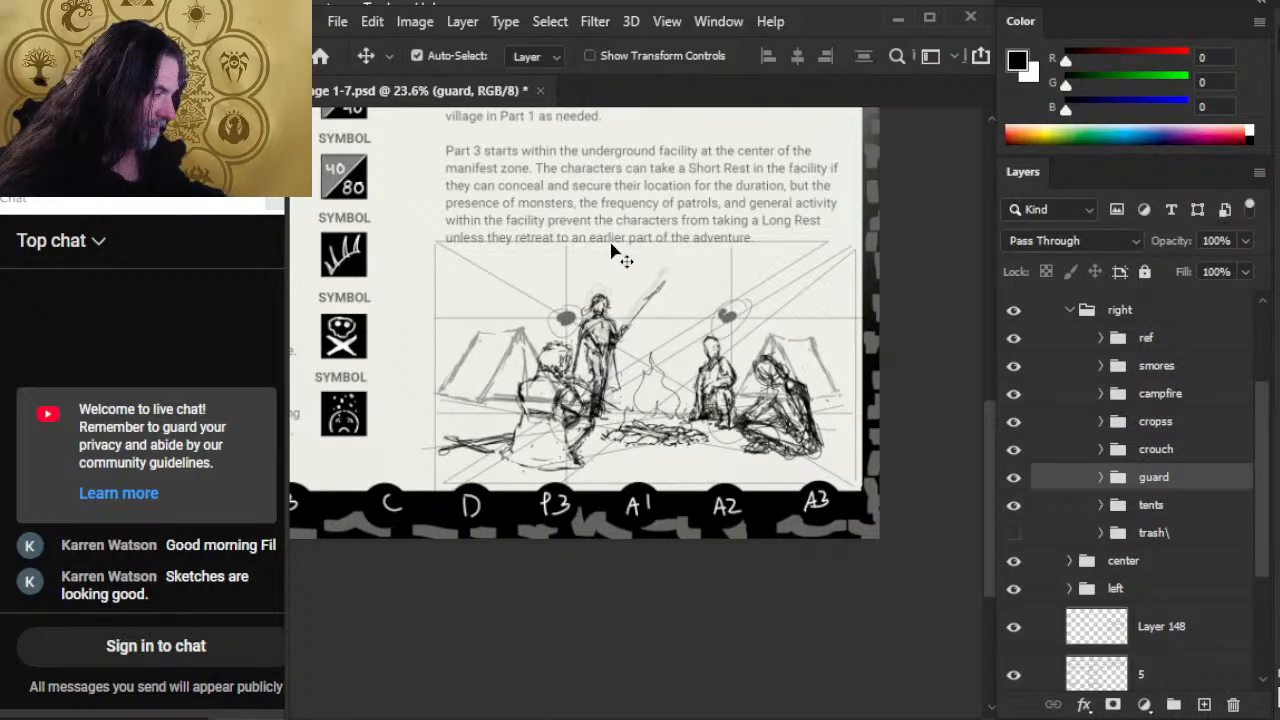
pyautogui.hotkey('shift', 'Left')
pyautogui.hotkey('shift', 'Down')
pyautogui.hotkey('shift', 'Right')
pyautogui.hotkey('shift', 'Right')
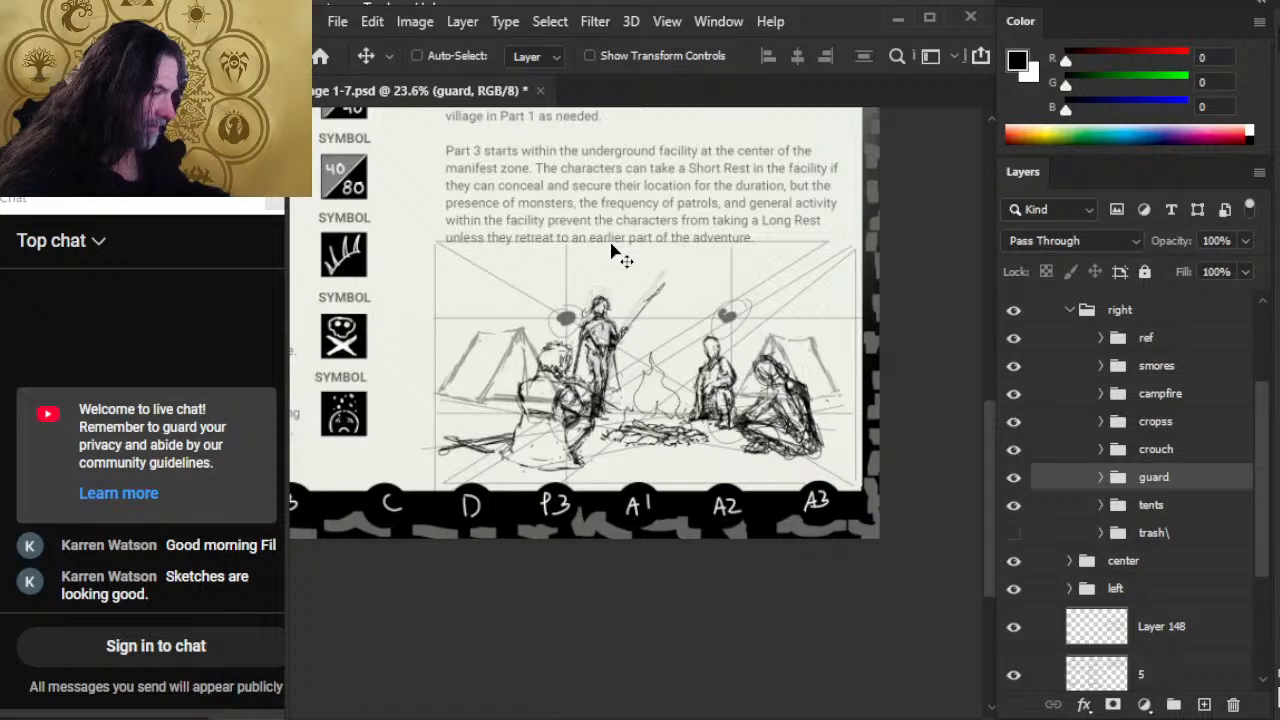
# Step: Scale the cropss group, the cross-legged figure beside the fire, down to 98.51% with Free Transform
pyautogui.click(1192, 421)
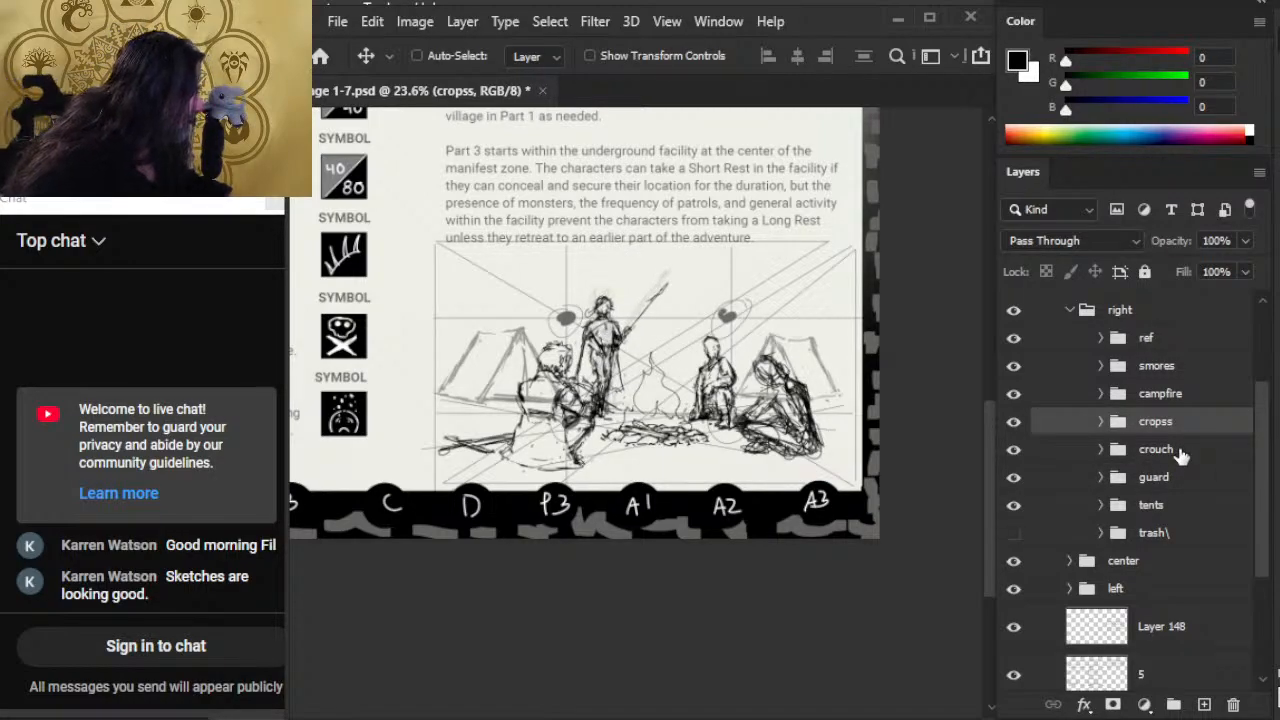
pyautogui.click(1165, 452)
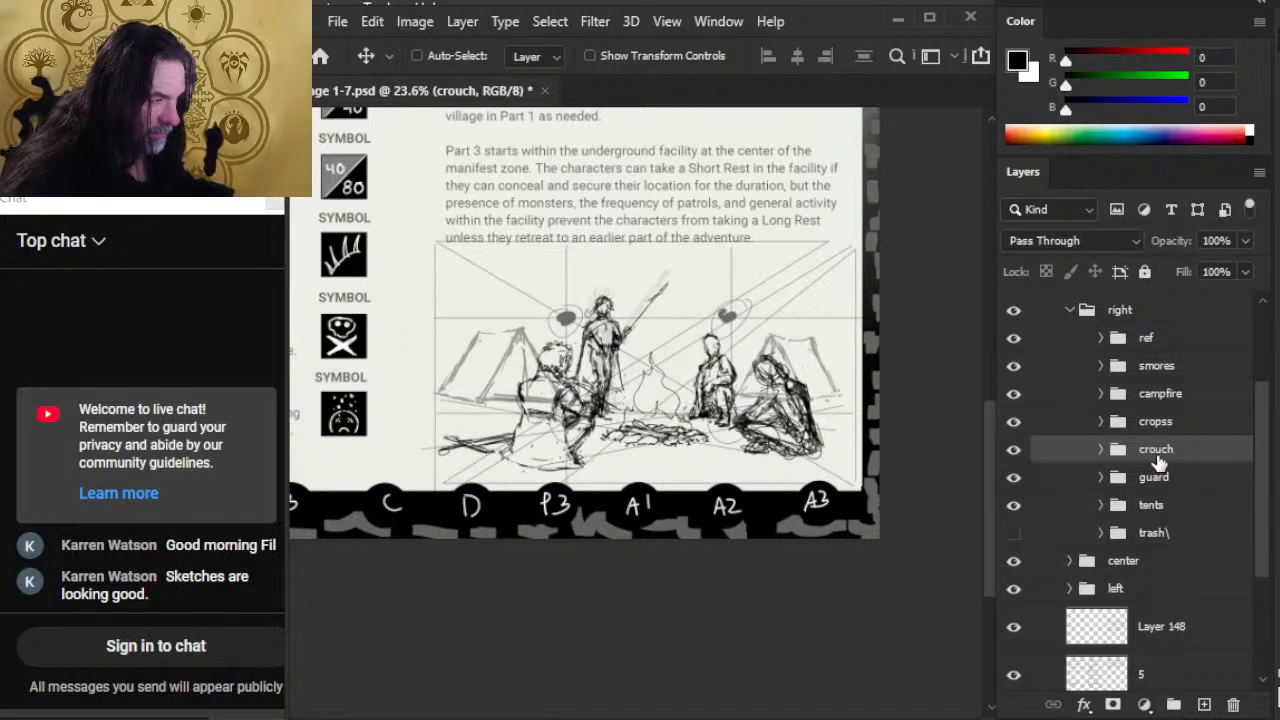
pyautogui.click(1188, 428)
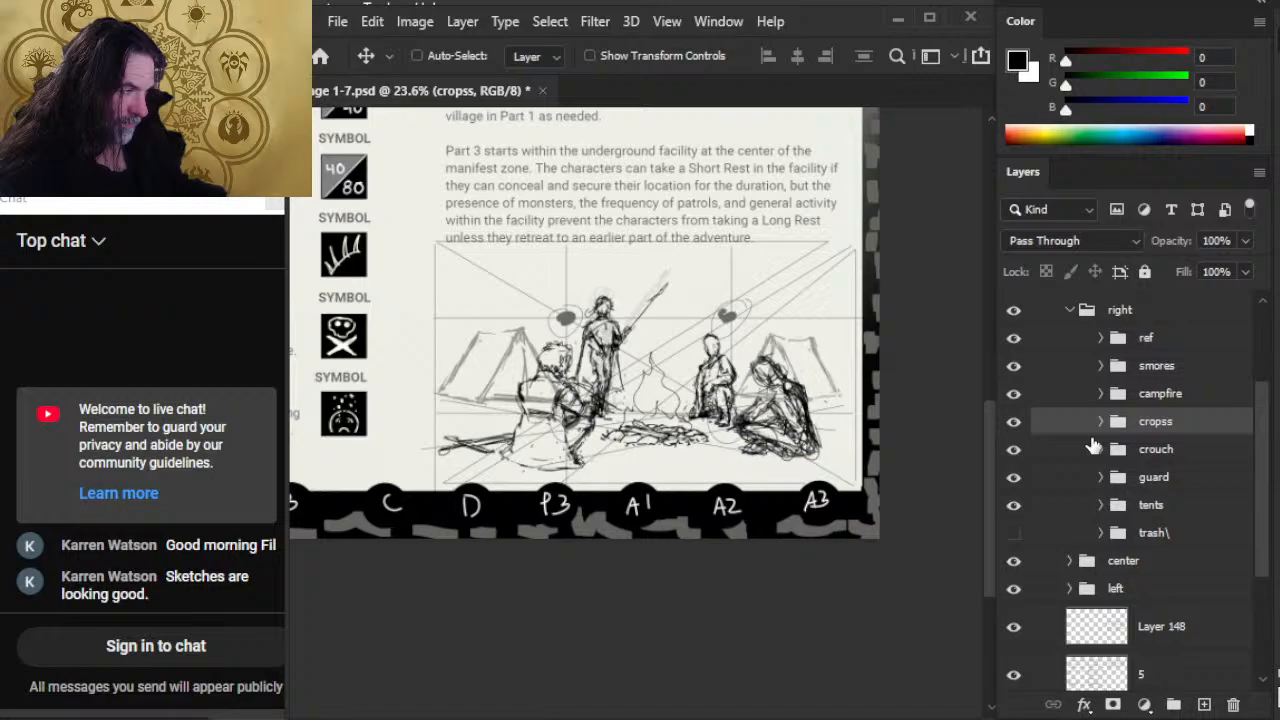
pyautogui.press('m')
pyautogui.rightClick(698, 393)
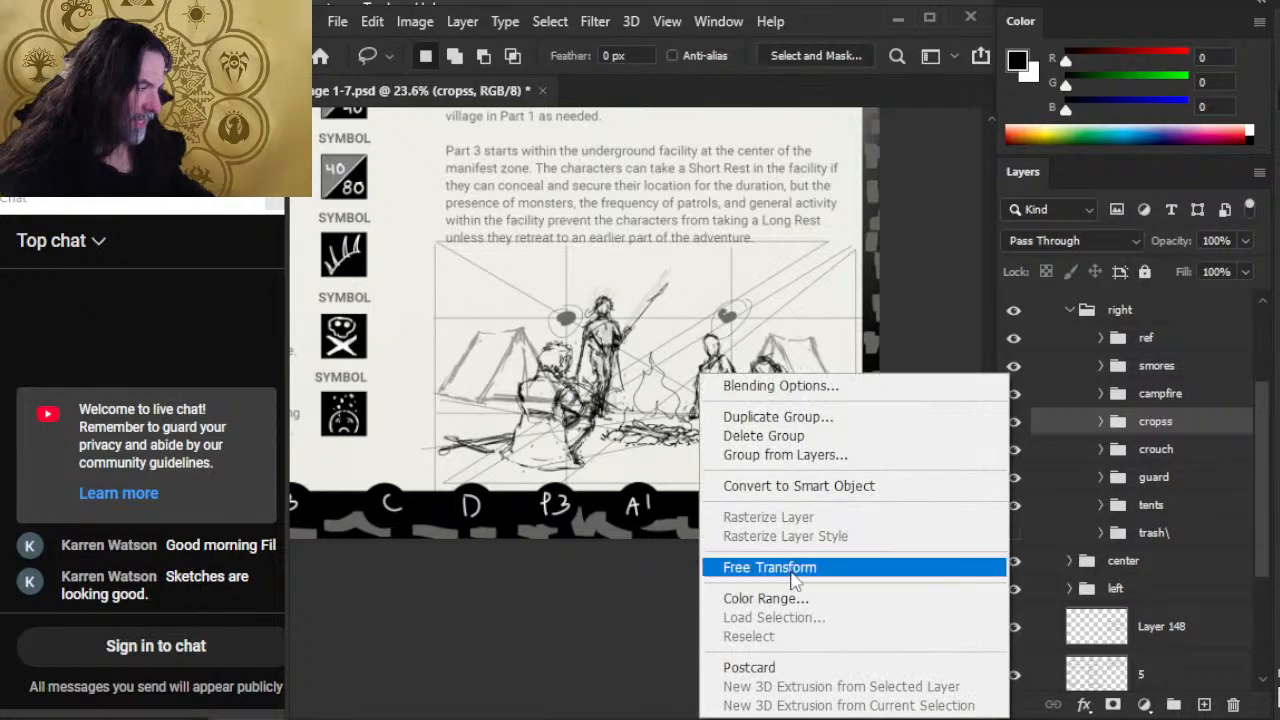
pyautogui.click(740, 566)
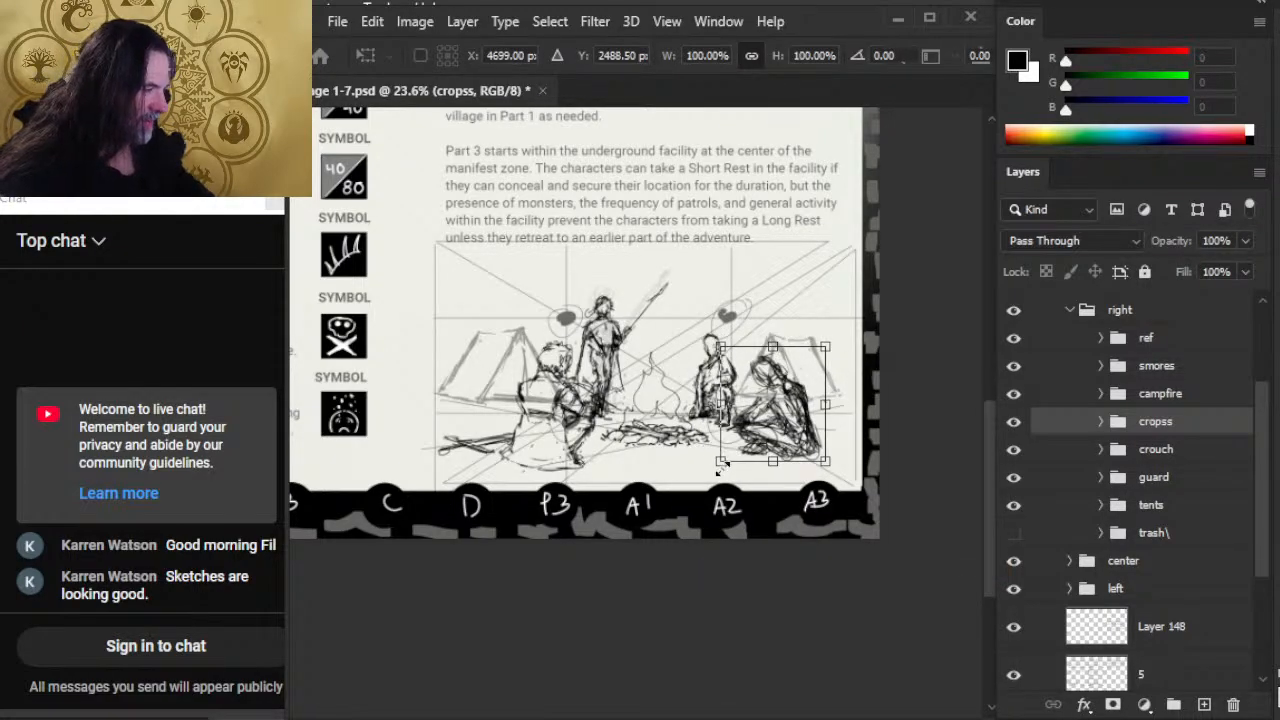
pyautogui.moveTo(720, 462); pyautogui.dragTo(722, 459)
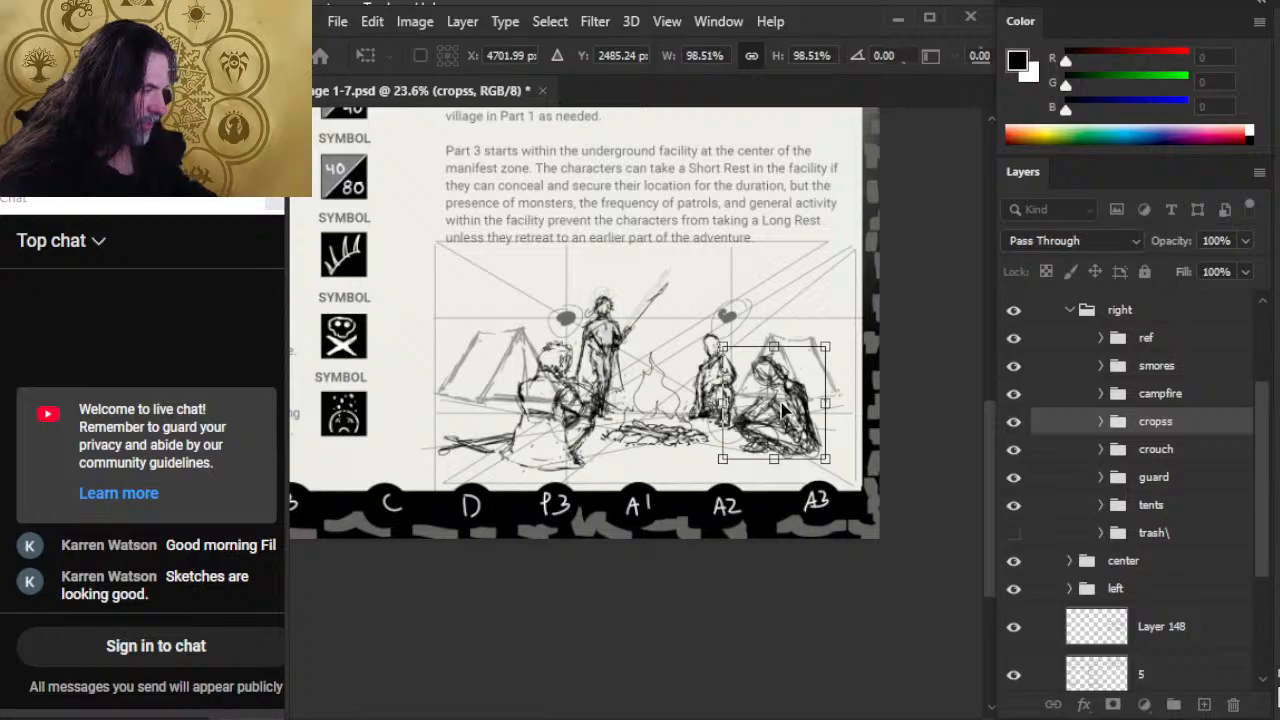
pyautogui.press('Return')
pyautogui.press('v')
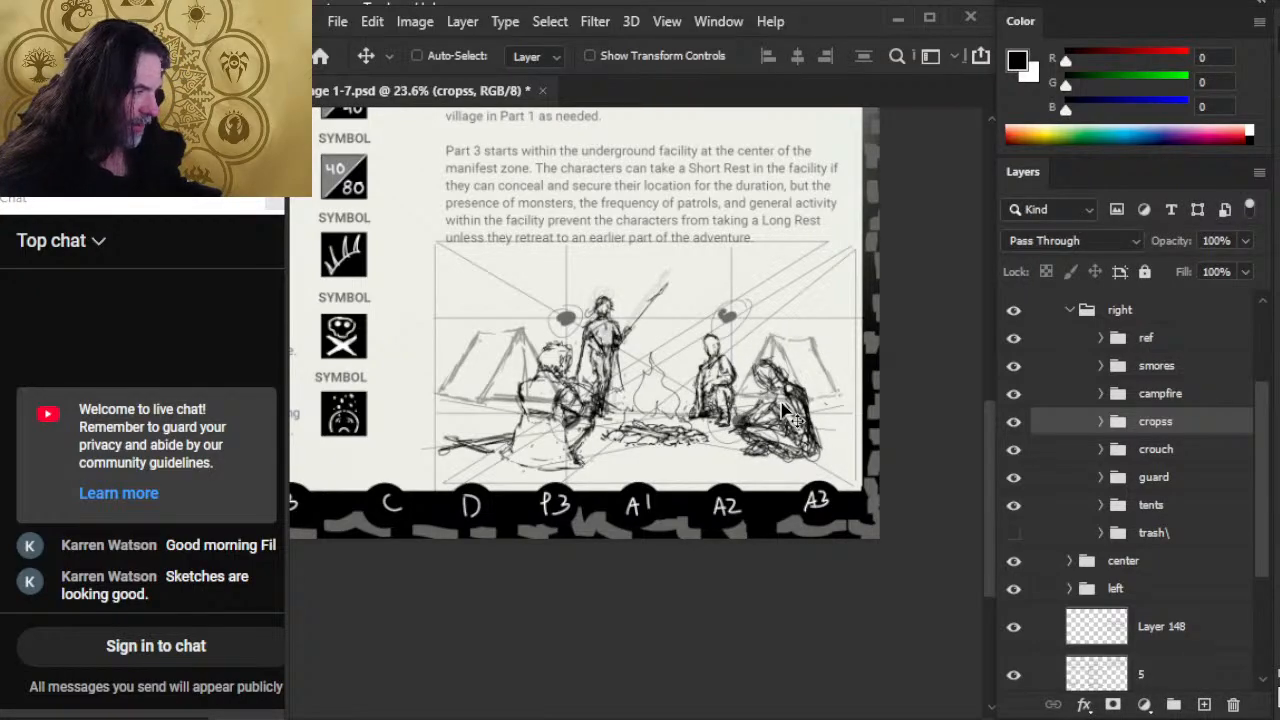
pyautogui.press('b')
pyautogui.click(695, 455)
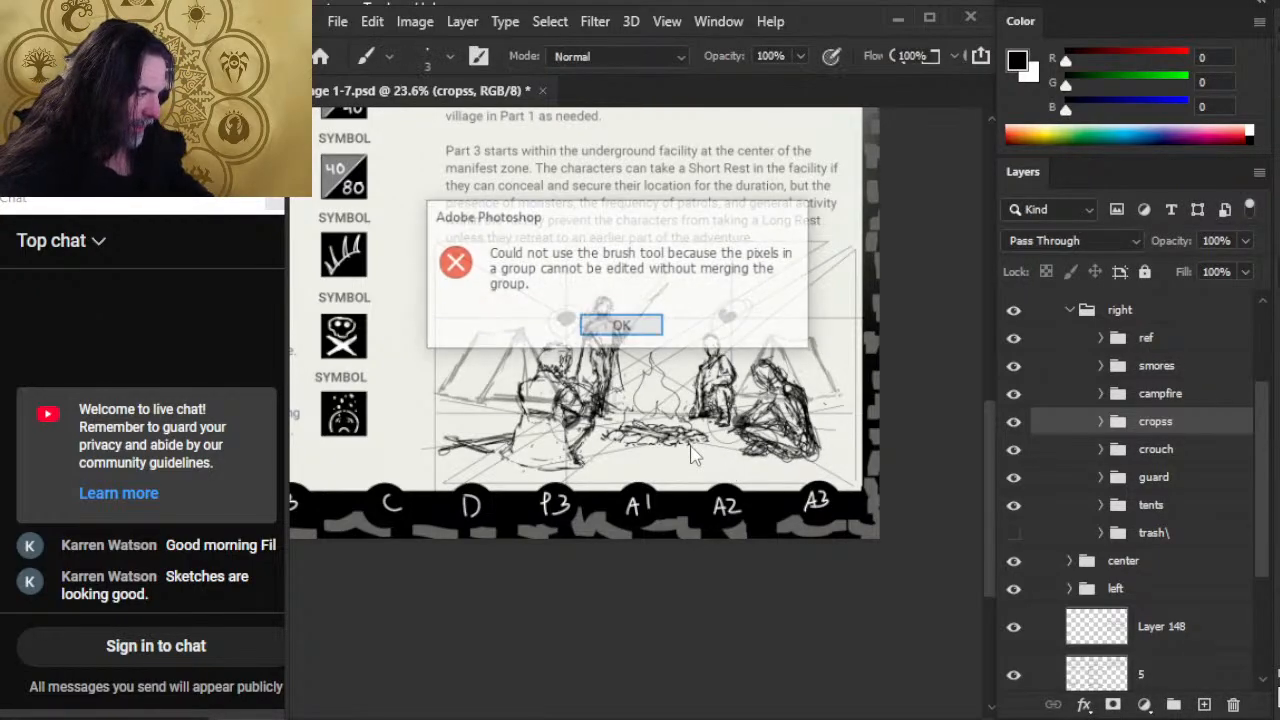
pyautogui.press('Return')
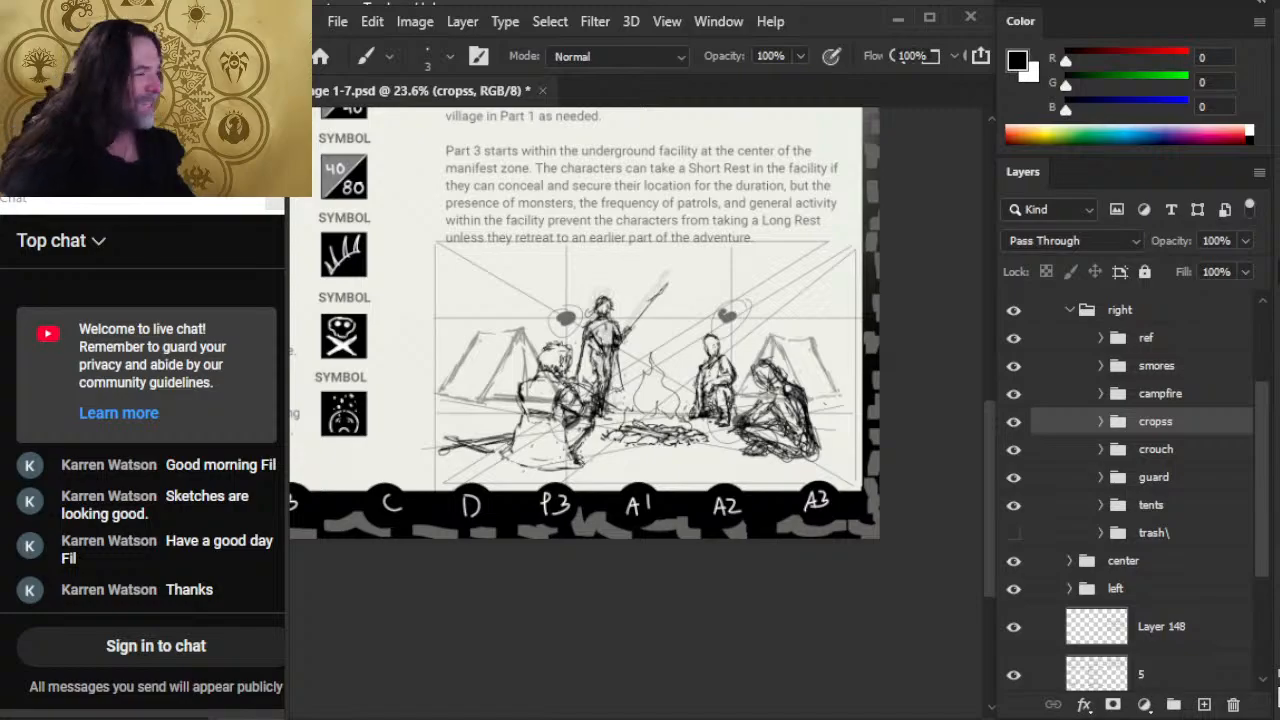
# Step: Save Page 1-7.psd and switch to the OBS window
pyautogui.hotkey('ctrl', 's')
pyautogui.hotkey('alt', 'Tab')
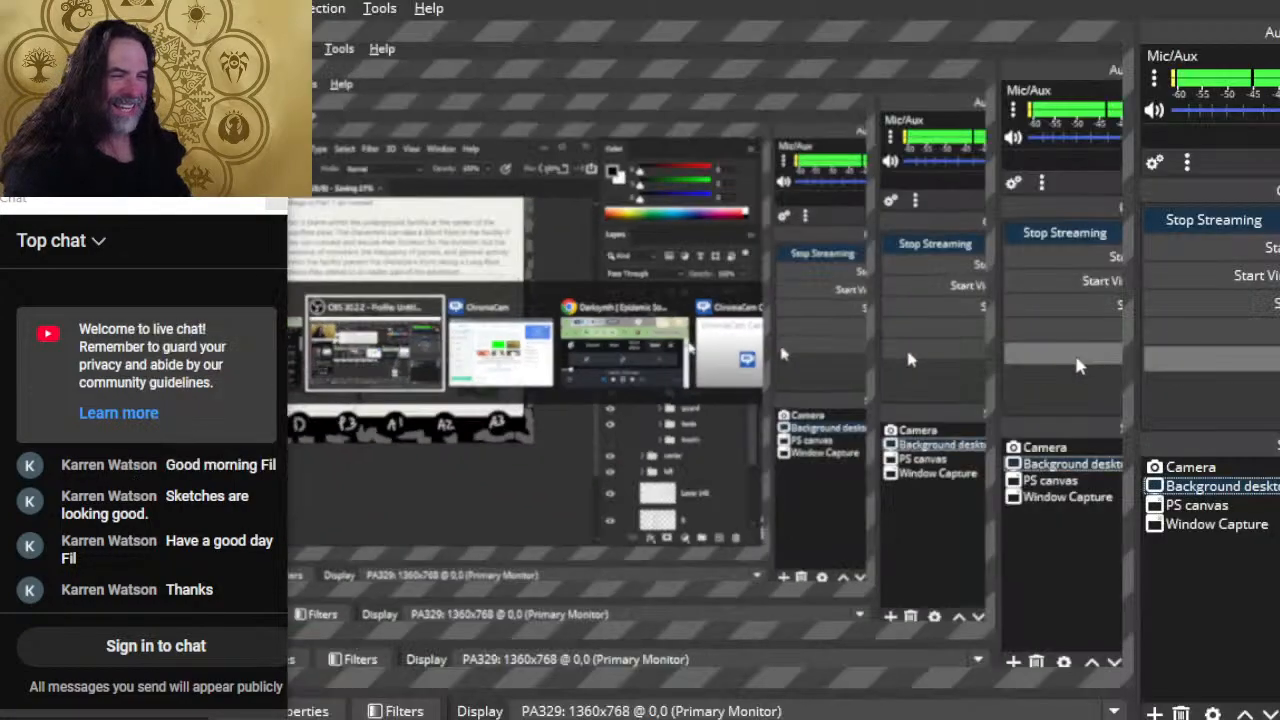